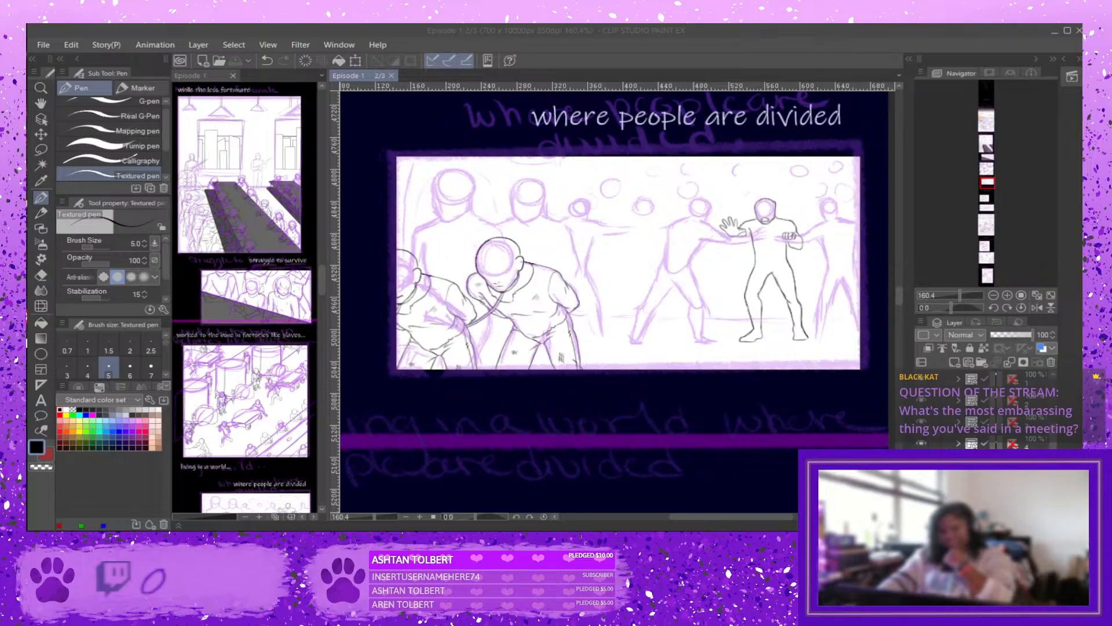
Examine the factory panel and the "where people are divided" panel on page 2 of Episode 1.
click(998, 31)
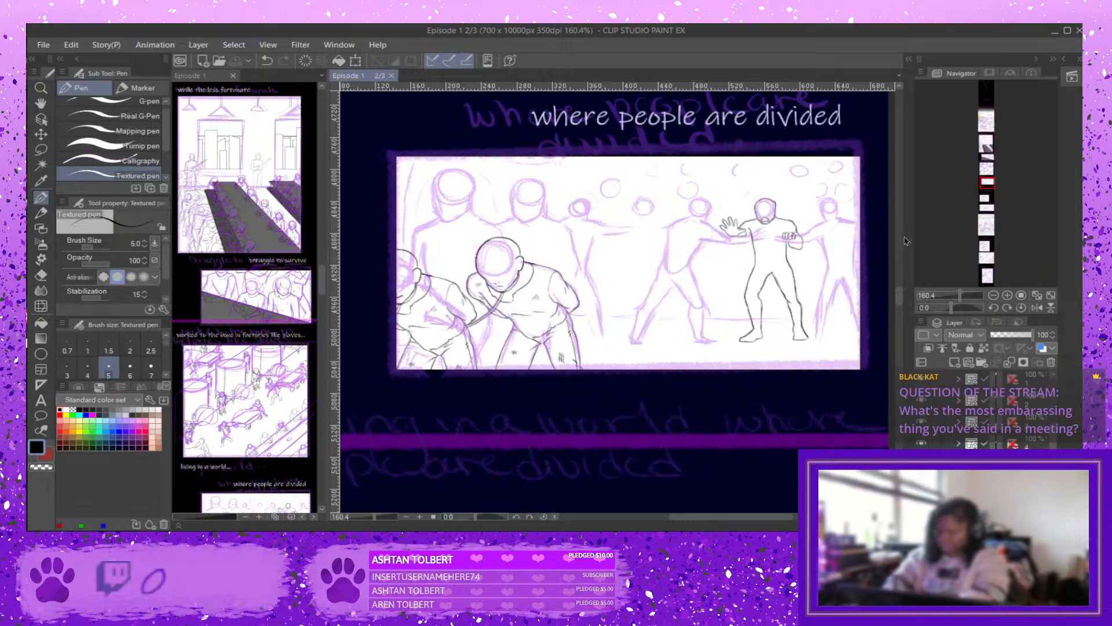
click(921, 486)
click(921, 486)
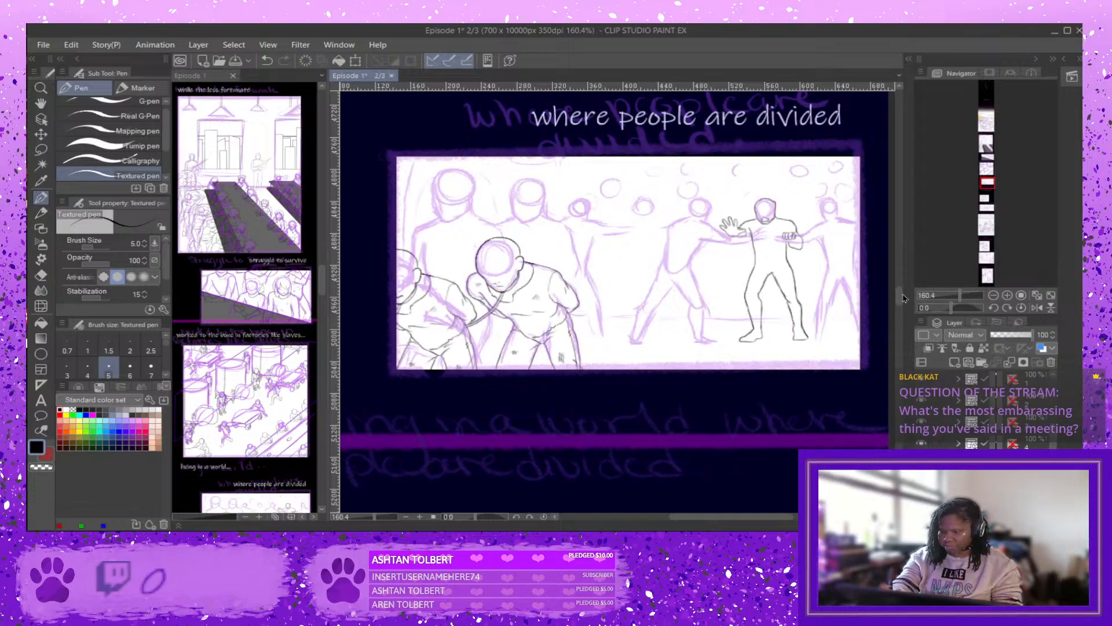
drag(903, 298, 899, 277)
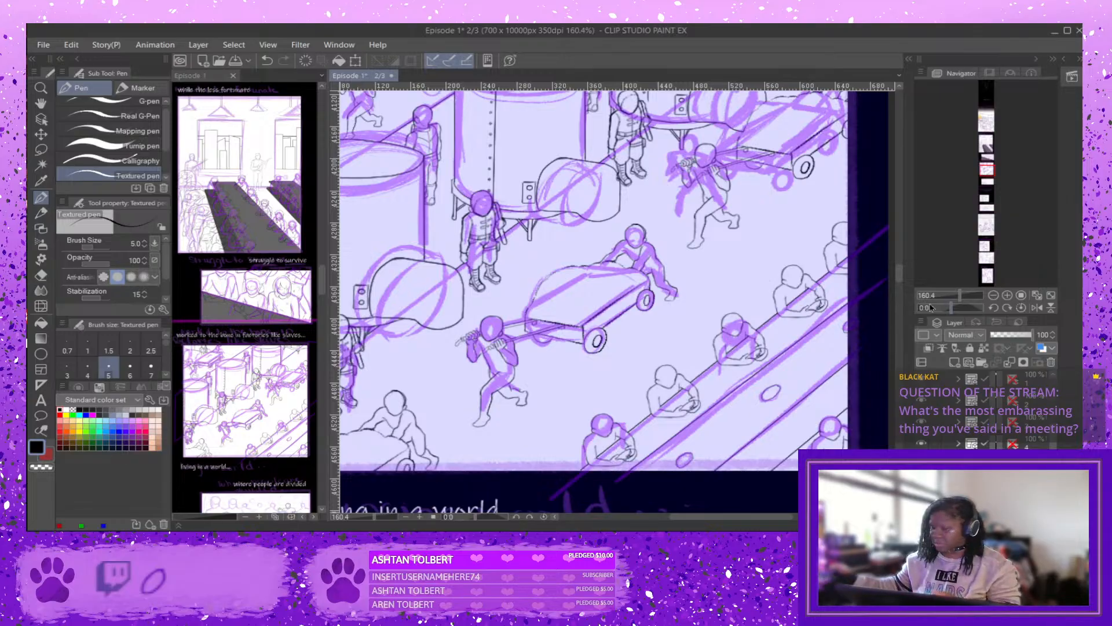
key(ctrl+alt+0)
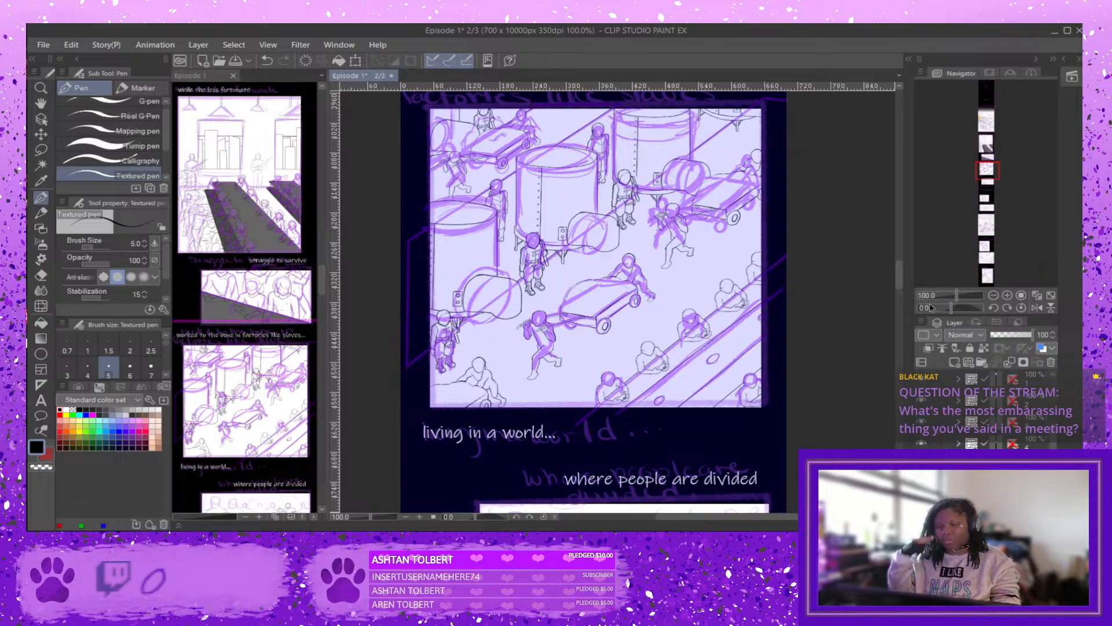
drag(900, 274, 901, 295)
key(ctrl+plus)
key(ctrl+plus)
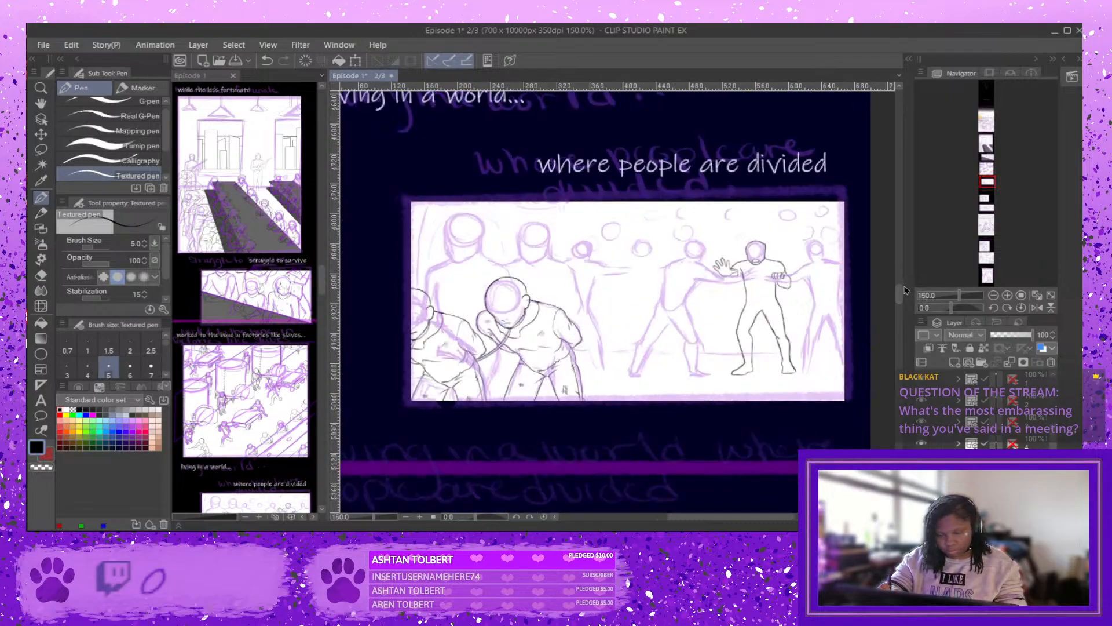
drag(746, 516, 735, 516)
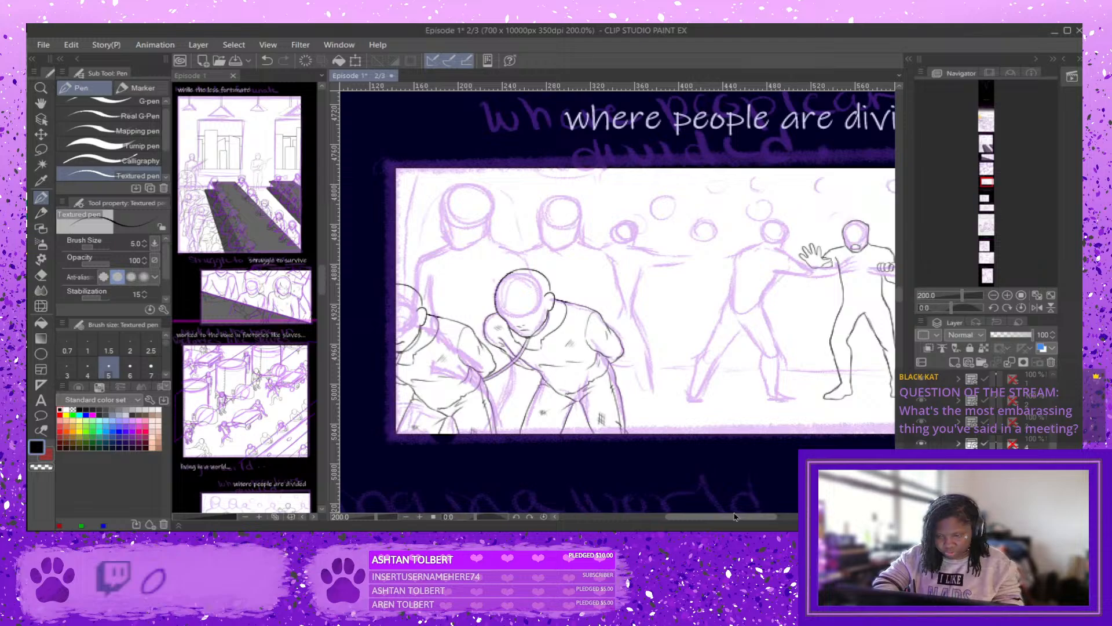
drag(734, 516, 755, 512)
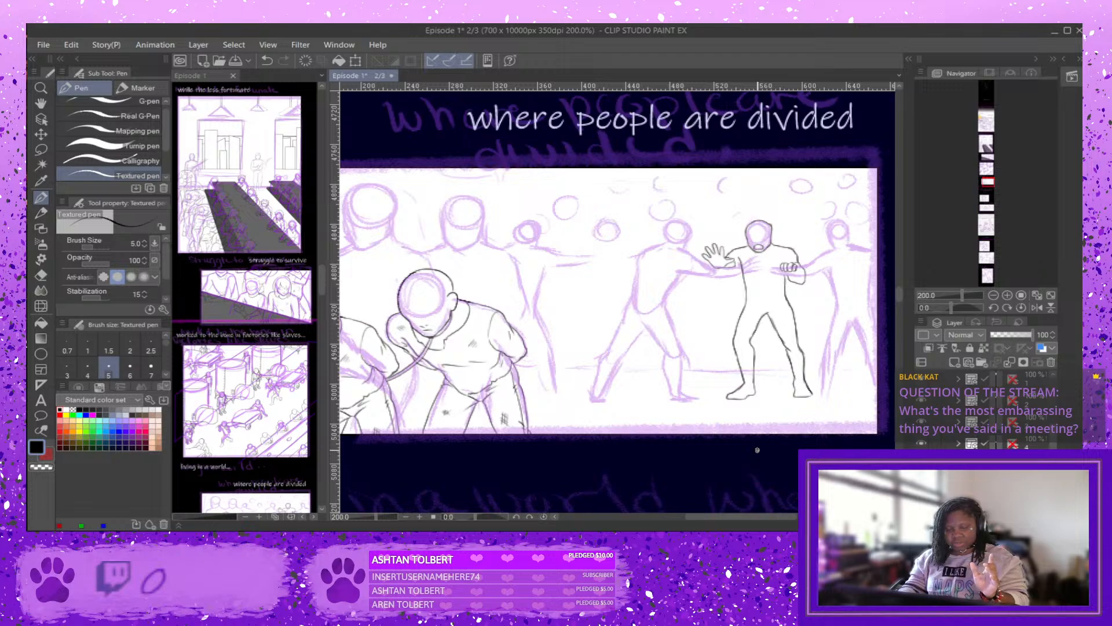
Save page 2 of Episode 1 and close it.
scroll(757, 450, down, 1)
scroll(757, 450, up, 1)
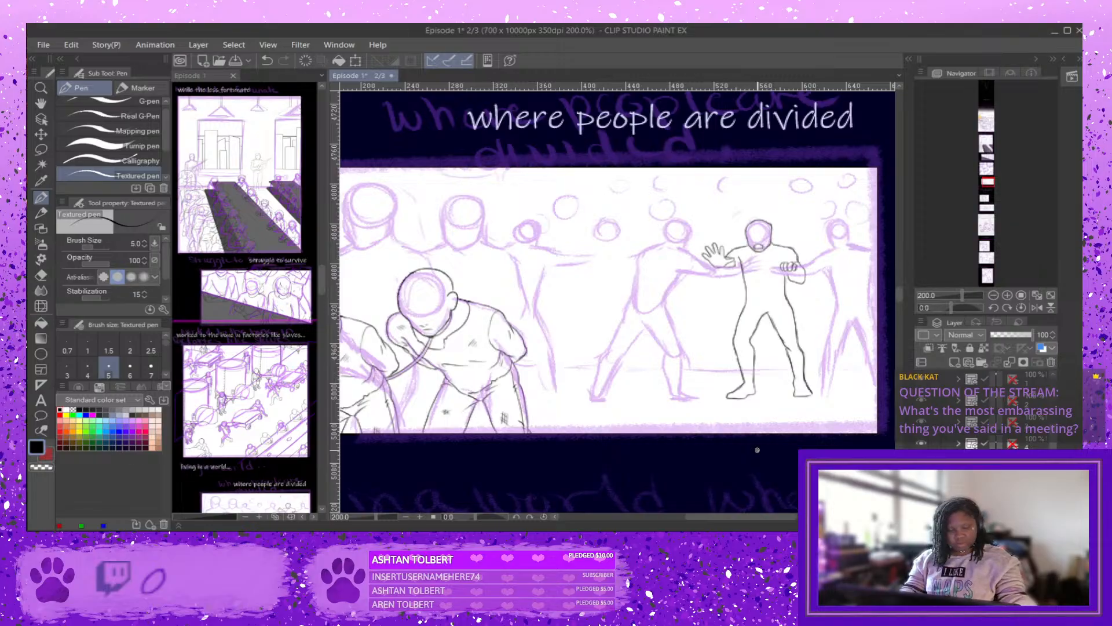
key(ctrl+s)
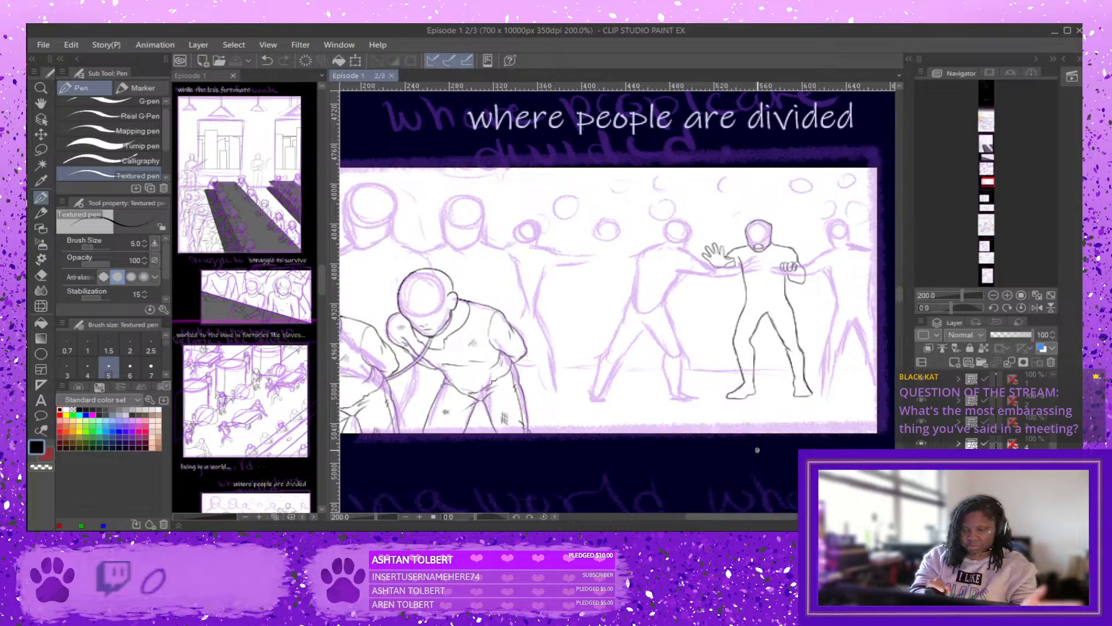
click(391, 76)
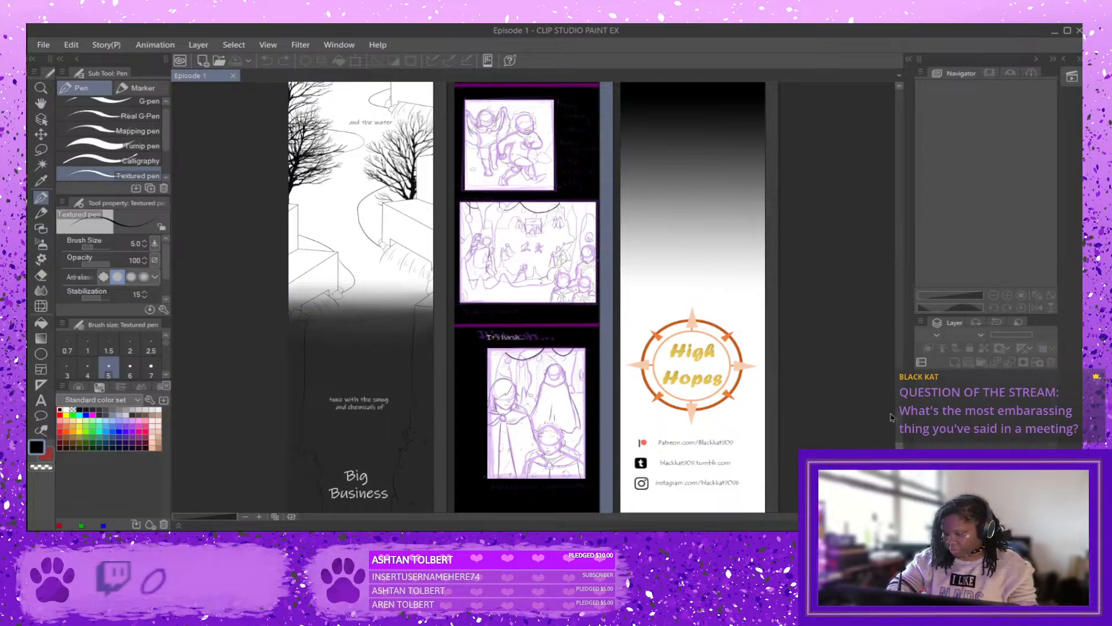
Close the Episode 1 overview and open page 1 of Episode 2 at the panels near its end.
scroll(899, 429, up, 1)
drag(899, 429, 891, 249)
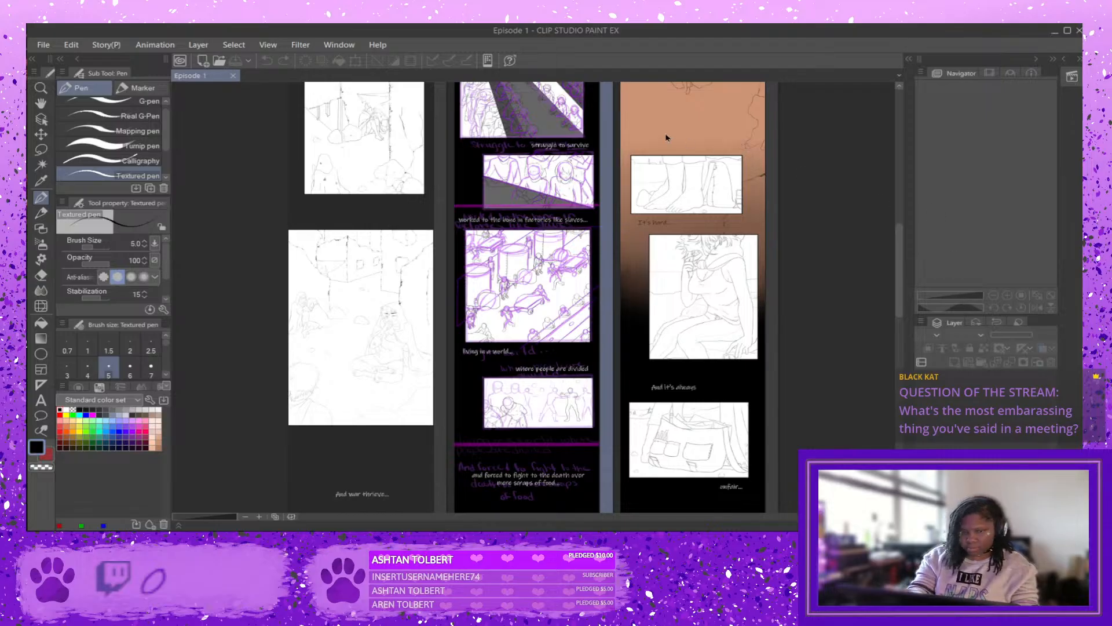
click(234, 76)
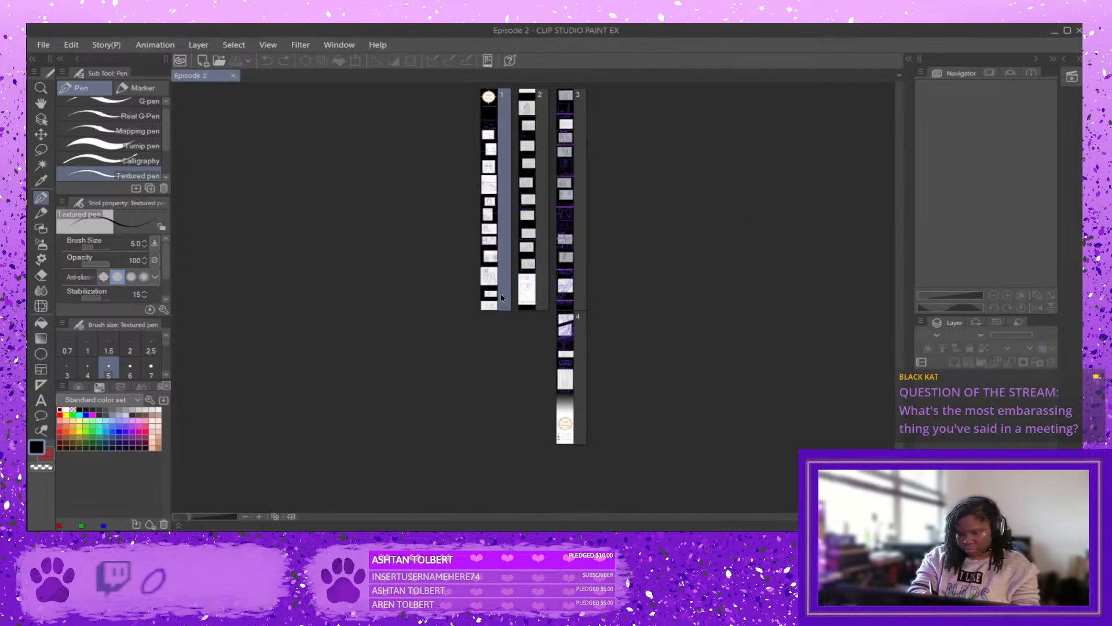
double_click(490, 297)
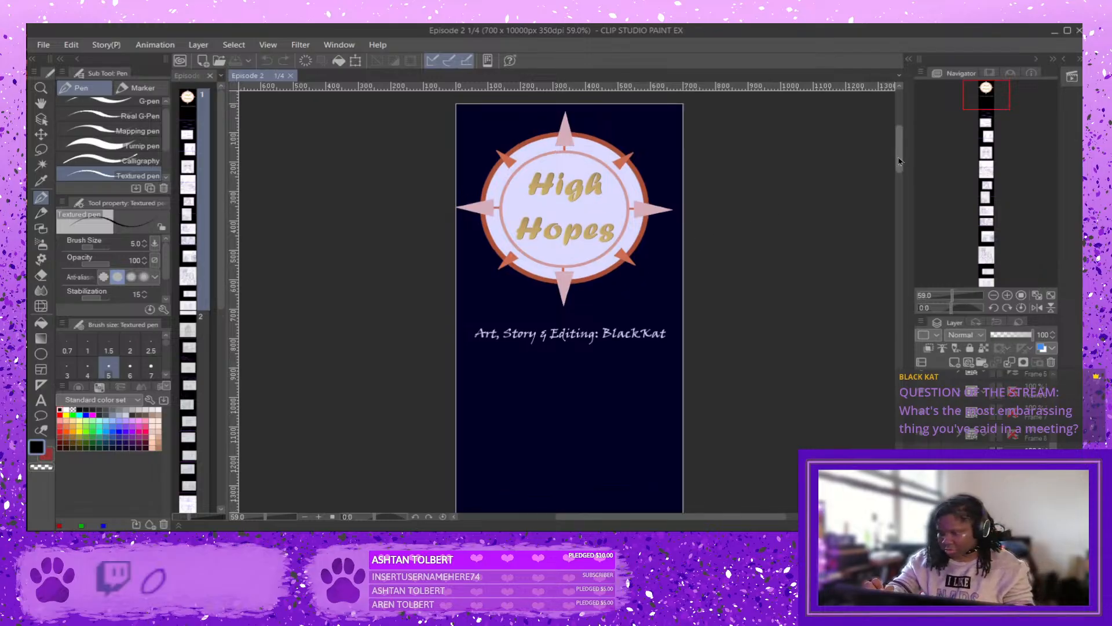
drag(899, 162, 899, 456)
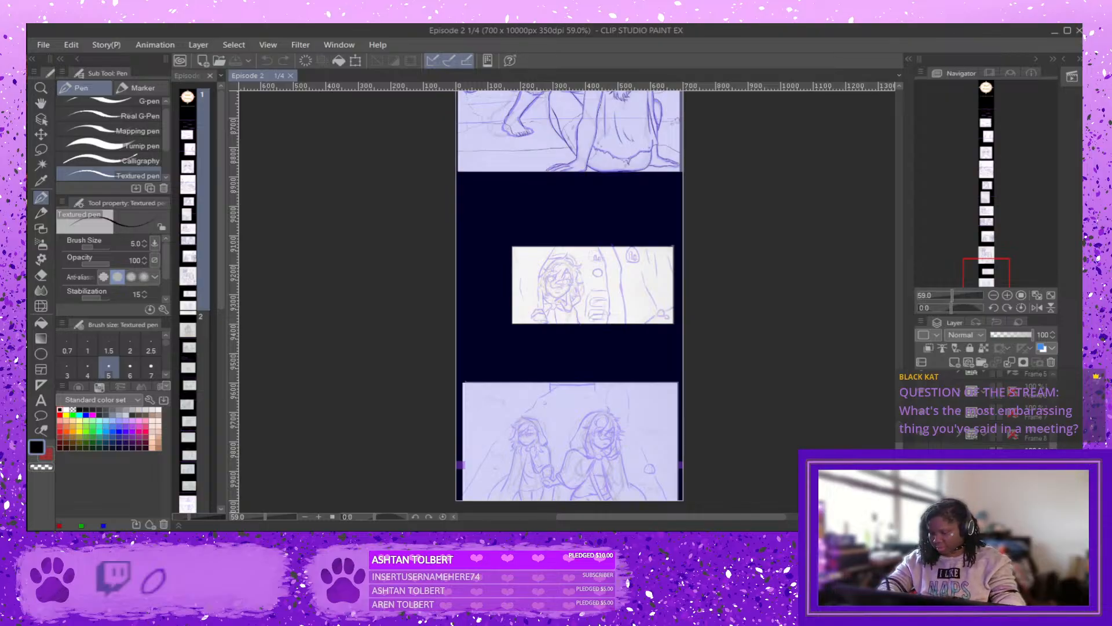
Add a new layer for the second-to-last panel on the page and rename it.
click(1008, 476)
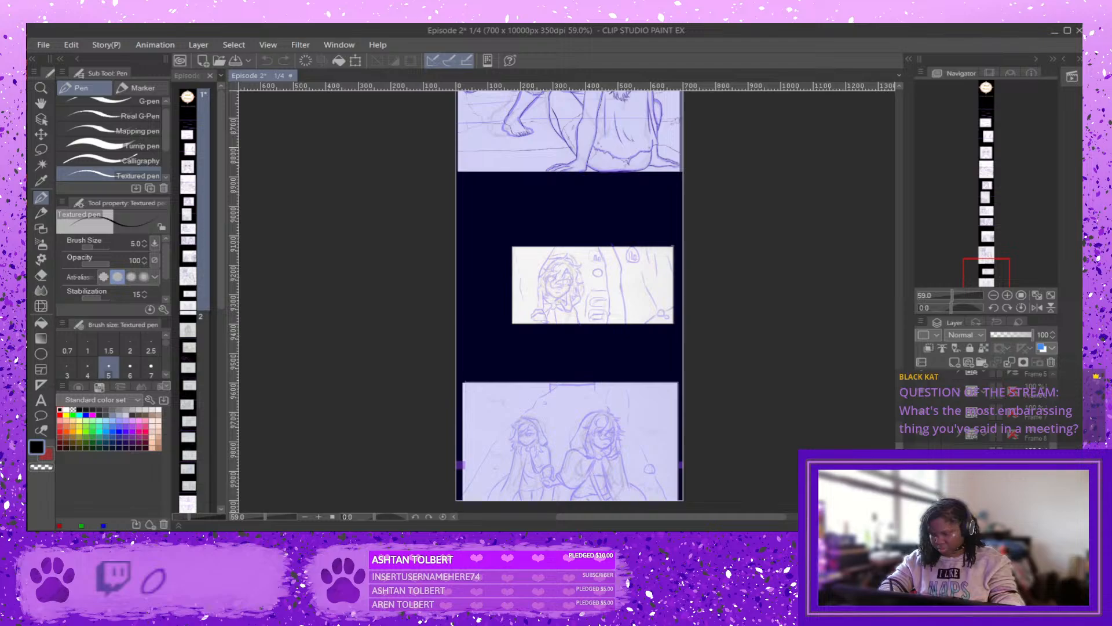
click(965, 335)
click(965, 335)
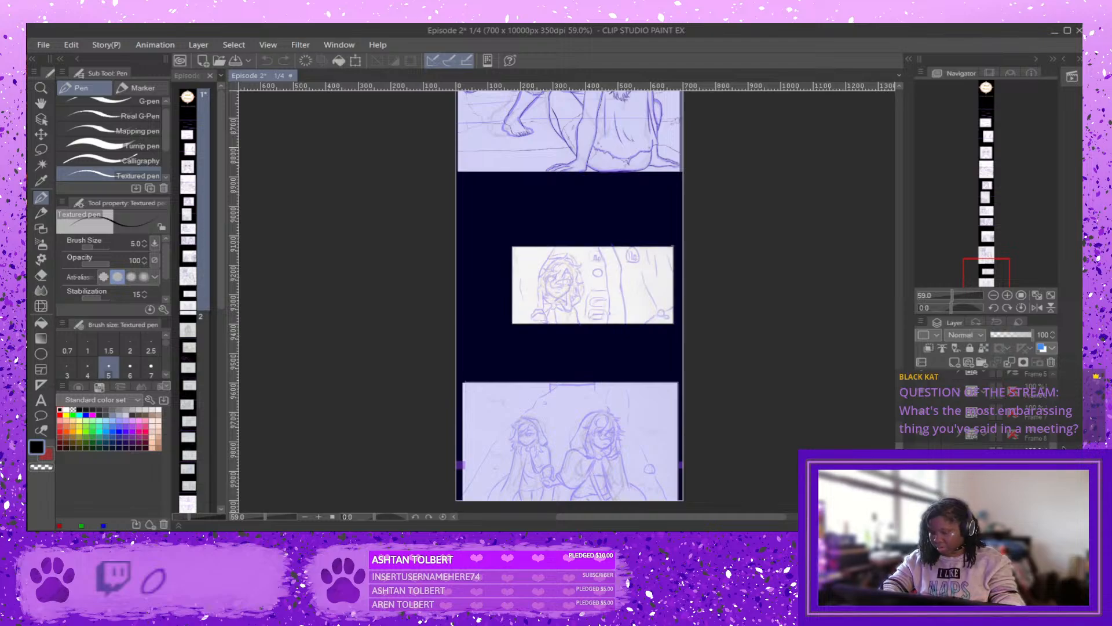
scroll(995, 411, down, 4)
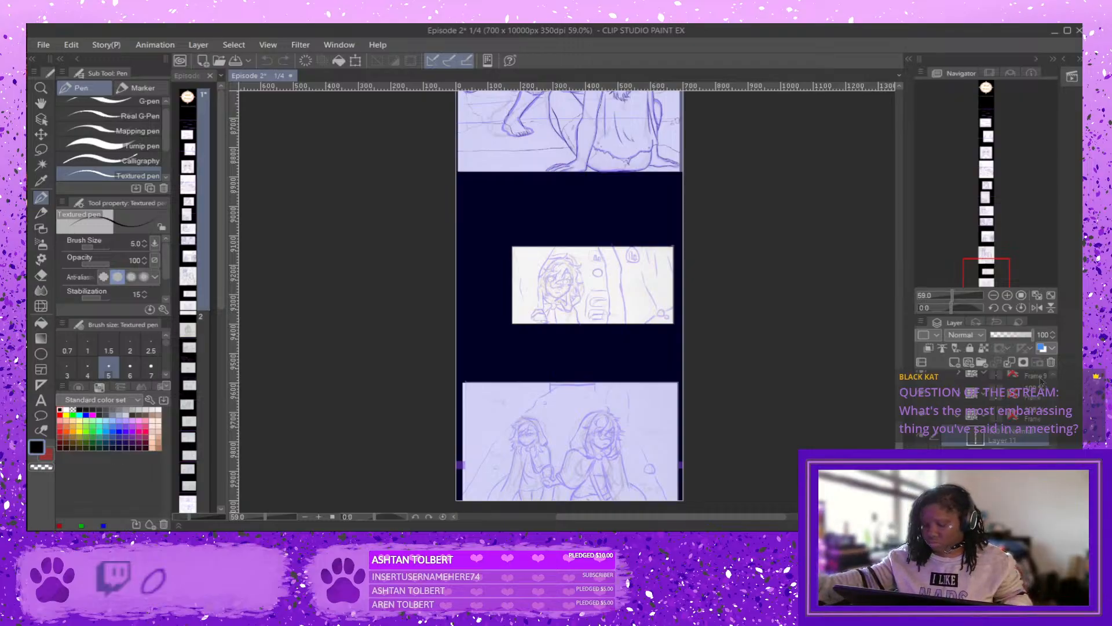
text(A)
key(Return)
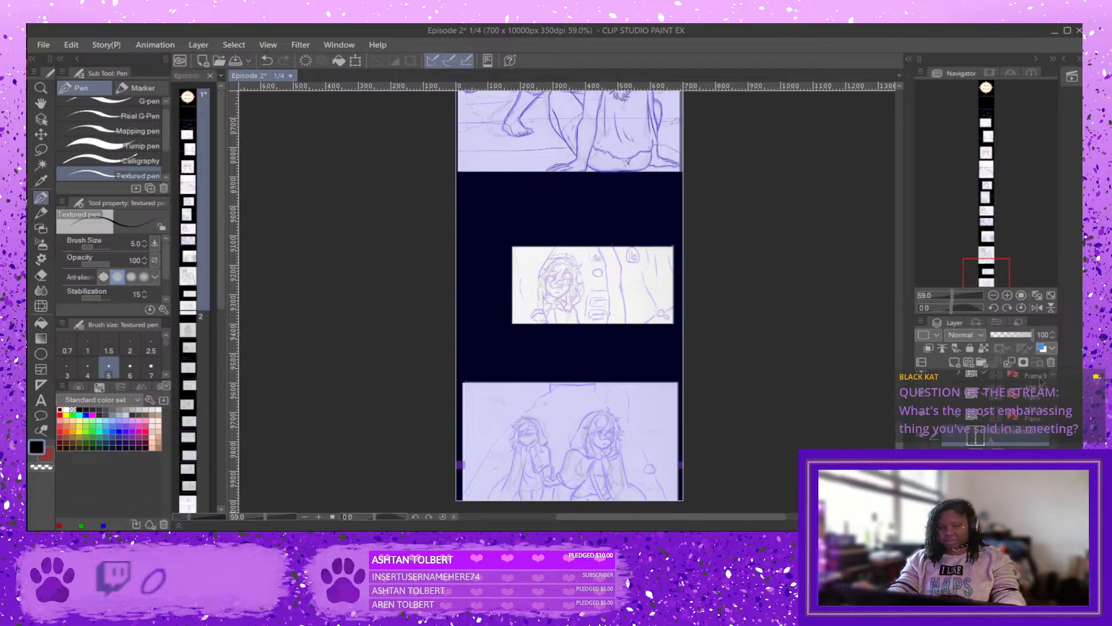
Ink the upper lash line and lashes of the character's right-hand eye in the second-to-last panel, following the purple sketch.
scroll(603, 288, up, 5)
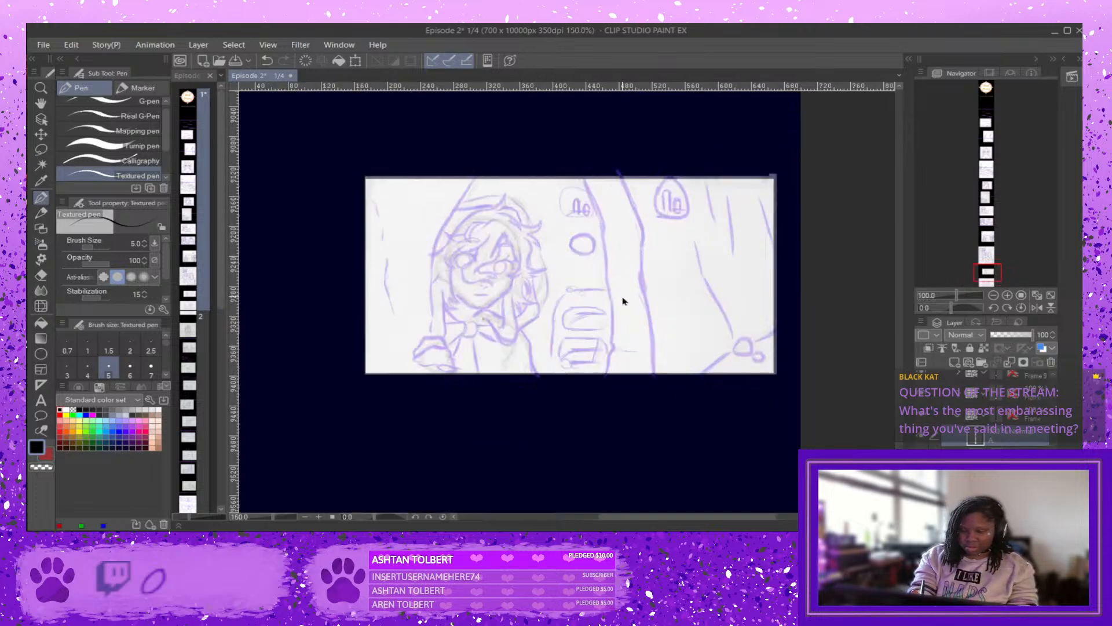
drag(741, 519, 696, 519)
scroll(683, 402, up, 1)
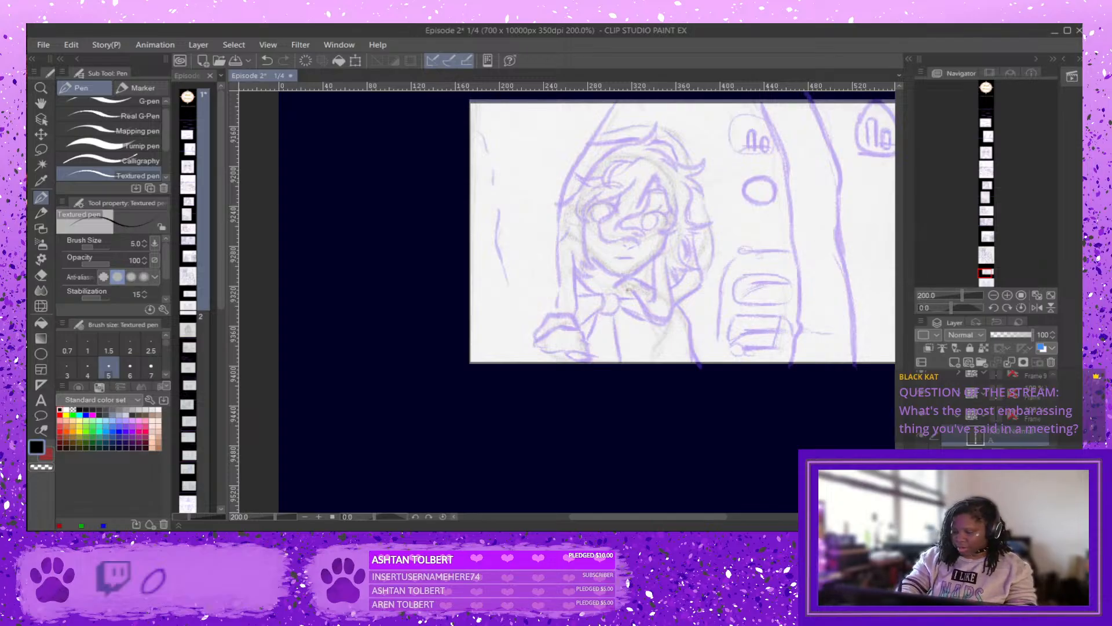
scroll(861, 441, up, 4)
scroll(861, 440, down, 2)
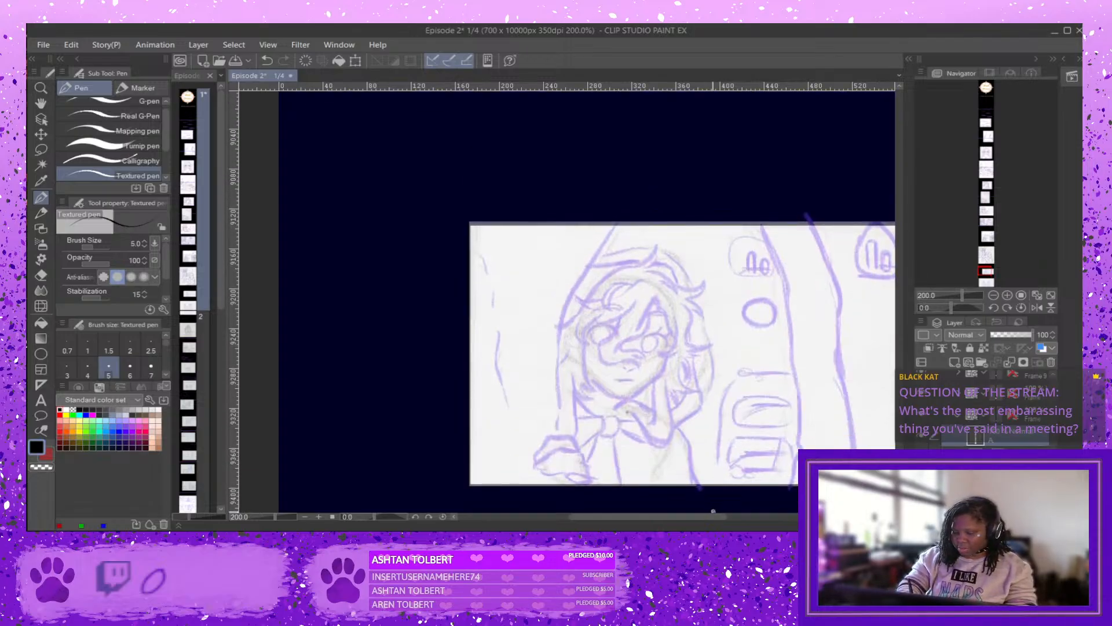
drag(713, 511, 742, 510)
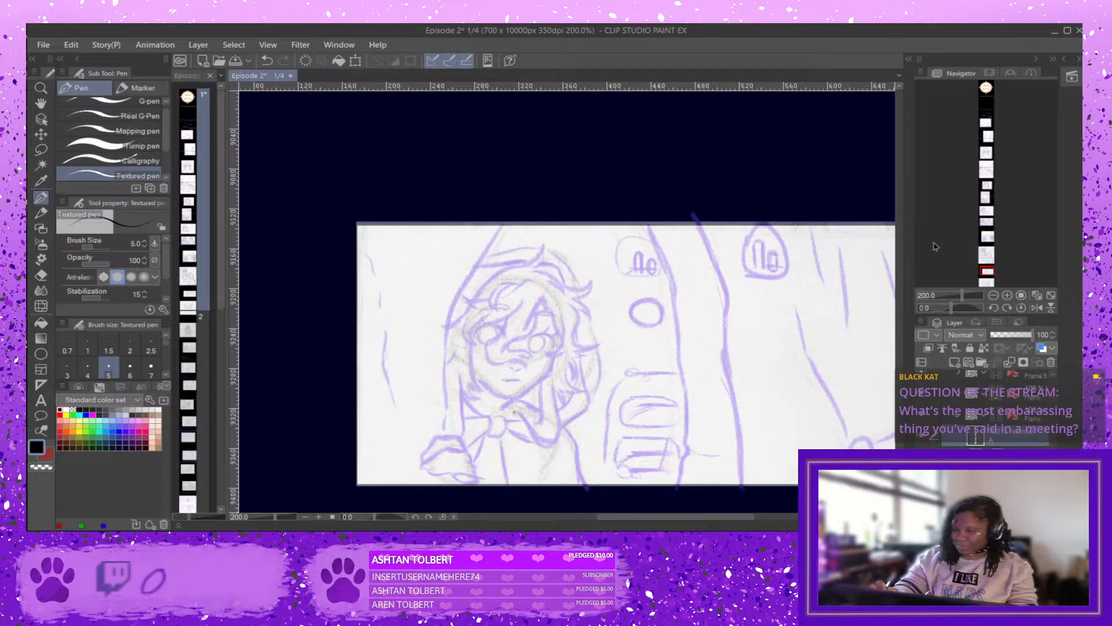
scroll(568, 307, down, 2)
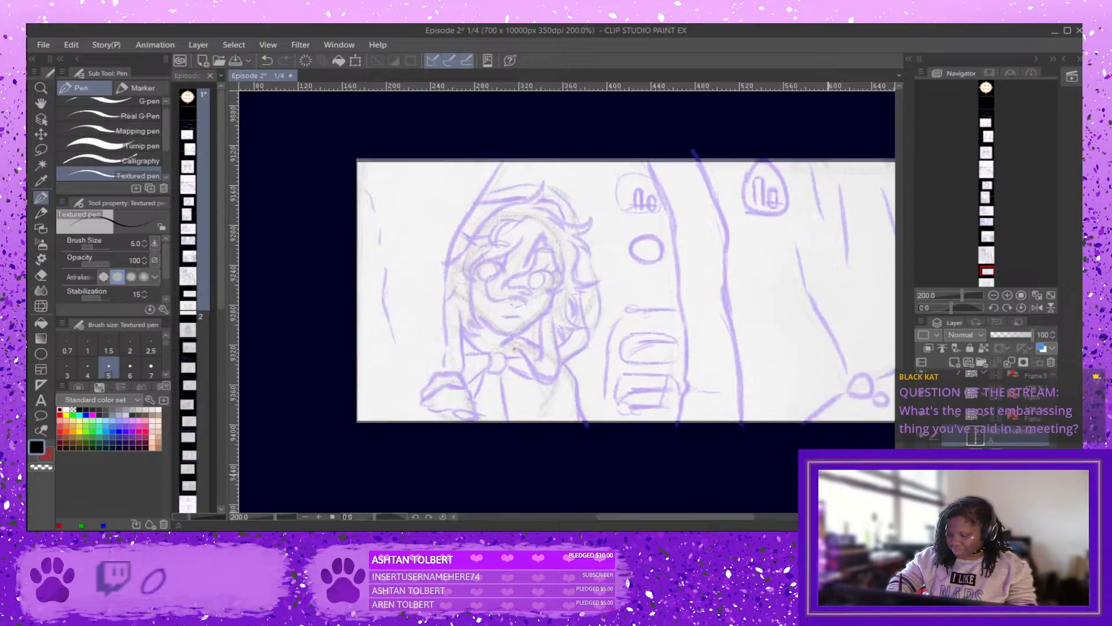
drag(707, 521, 684, 523)
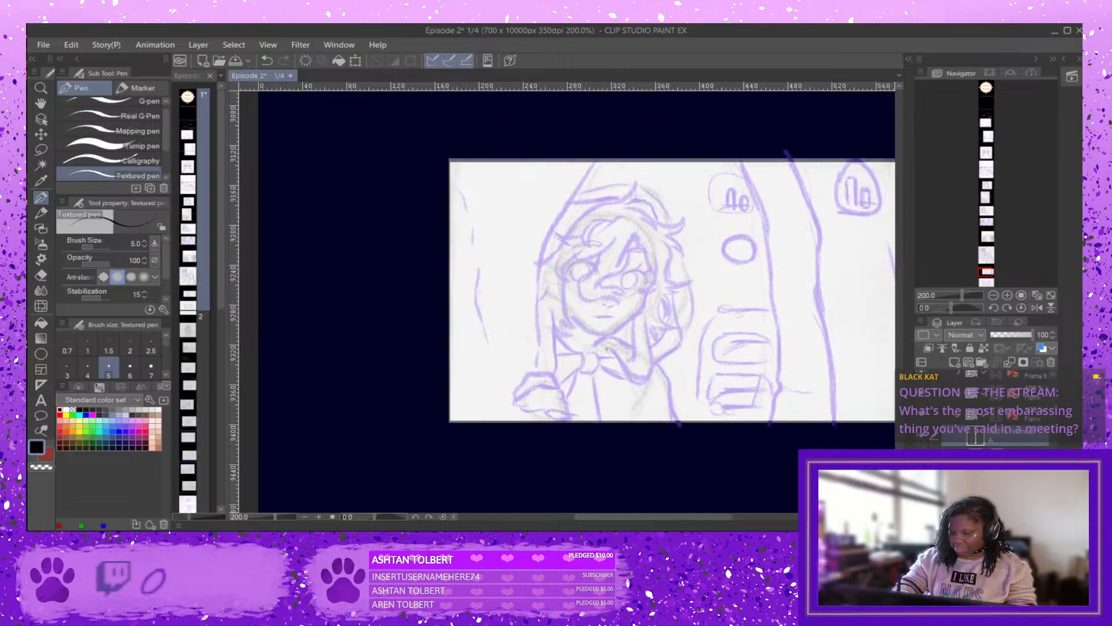
scroll(643, 233, up, 2)
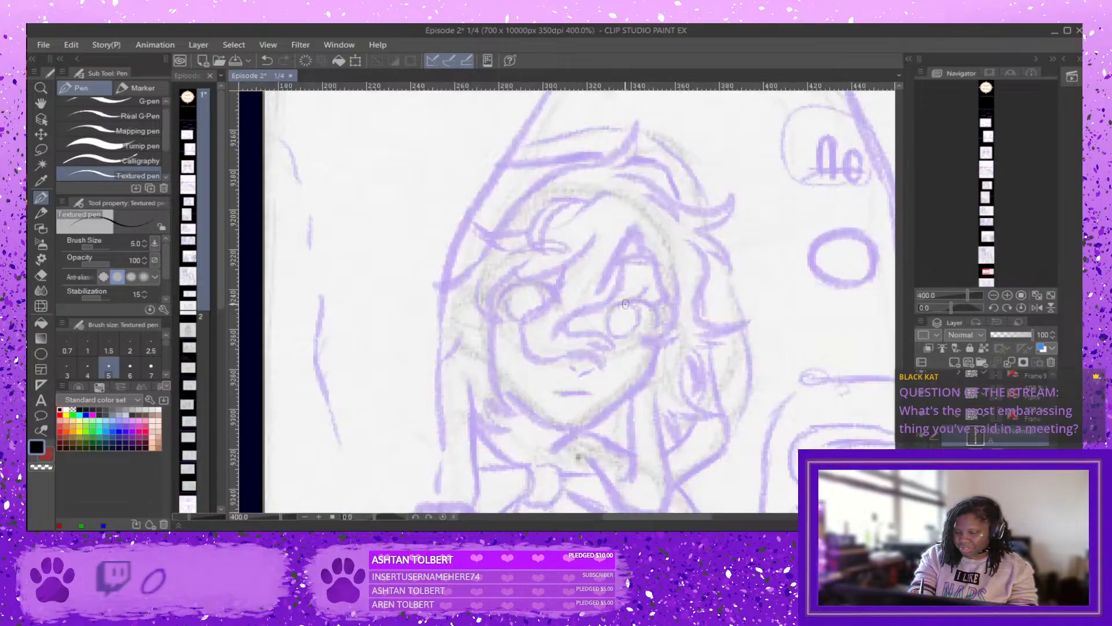
scroll(647, 296, down, 2)
scroll(646, 296, up, 2)
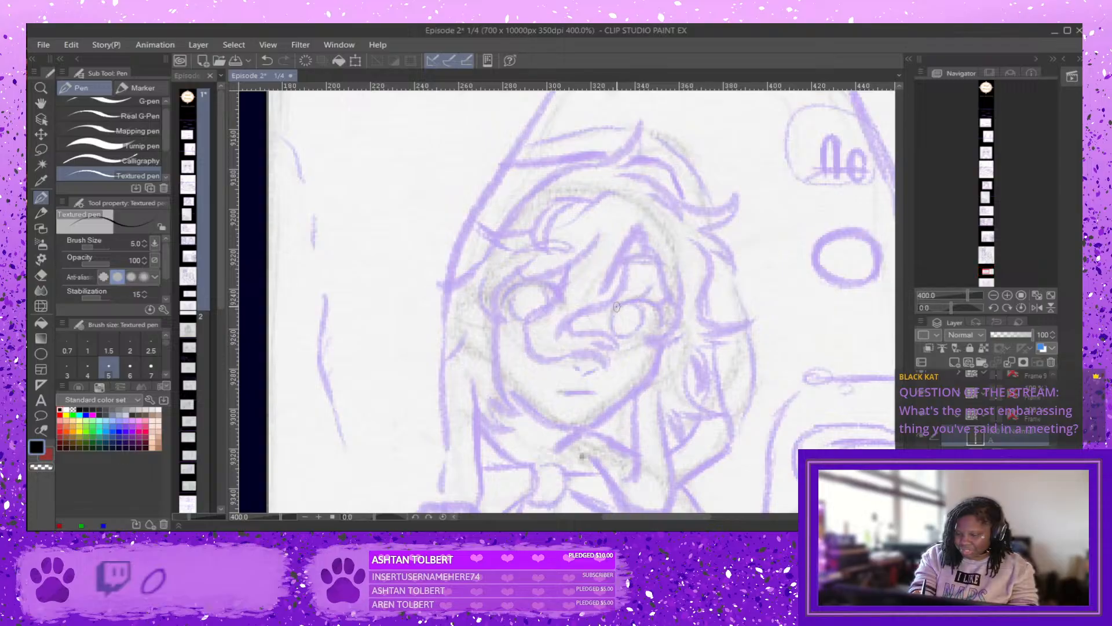
mouse_move(613, 306)
mouse_down()
mouse_move(657, 303)
mouse_move(662, 323)
mouse_move(648, 333)
mouse_move(651, 287)
mouse_up()
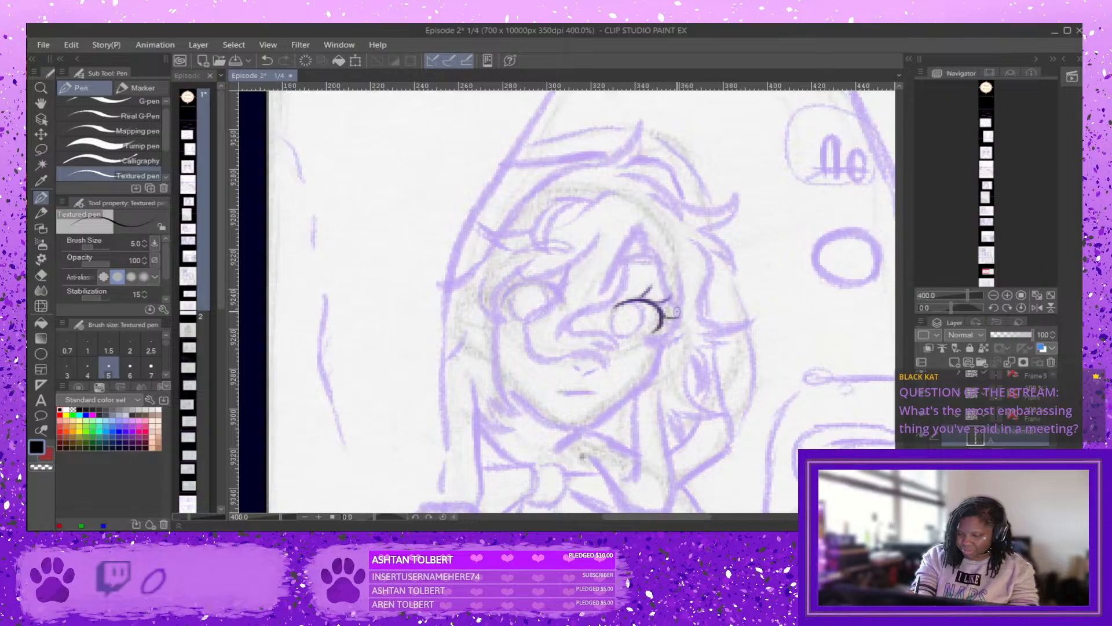
drag(662, 320, 673, 317)
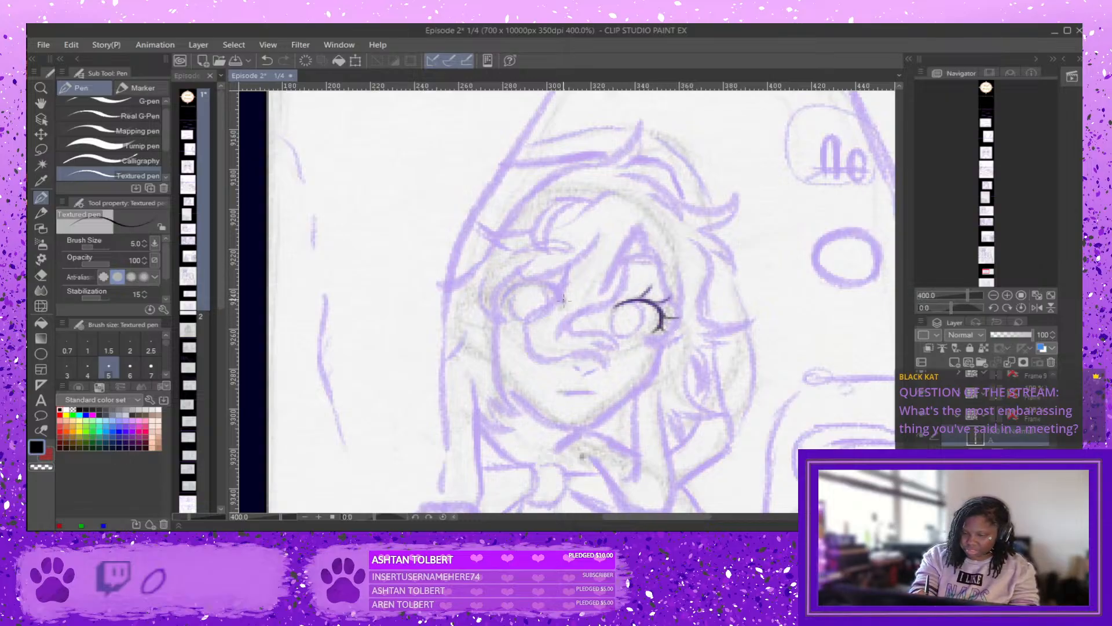
Ink the upper lash line, lashes and lower lid of the character's left-hand eye over the sketch.
mouse_move(564, 299)
mouse_down()
mouse_move(526, 277)
mouse_move(547, 281)
mouse_move(517, 288)
mouse_move(503, 315)
mouse_up()
mouse_move(531, 281)
mouse_down()
mouse_move(505, 293)
mouse_move(521, 264)
mouse_move(556, 277)
mouse_move(492, 282)
mouse_up()
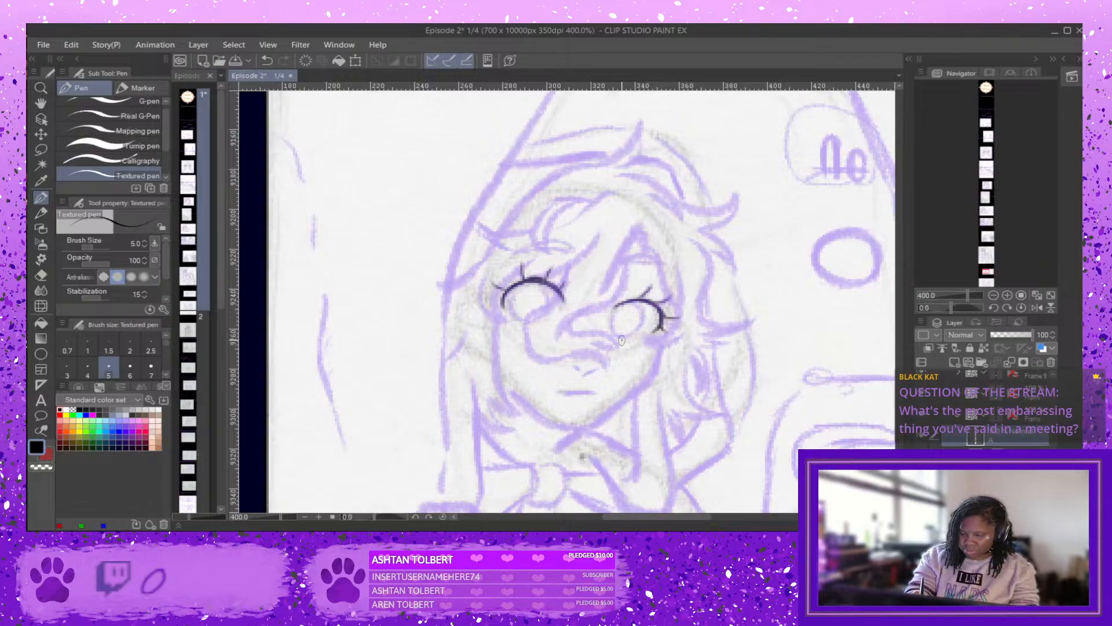
mouse_move(512, 325)
mouse_down()
mouse_move(548, 327)
mouse_move(511, 325)
mouse_move(550, 325)
mouse_move(523, 328)
mouse_up()
key(ctrl+z)
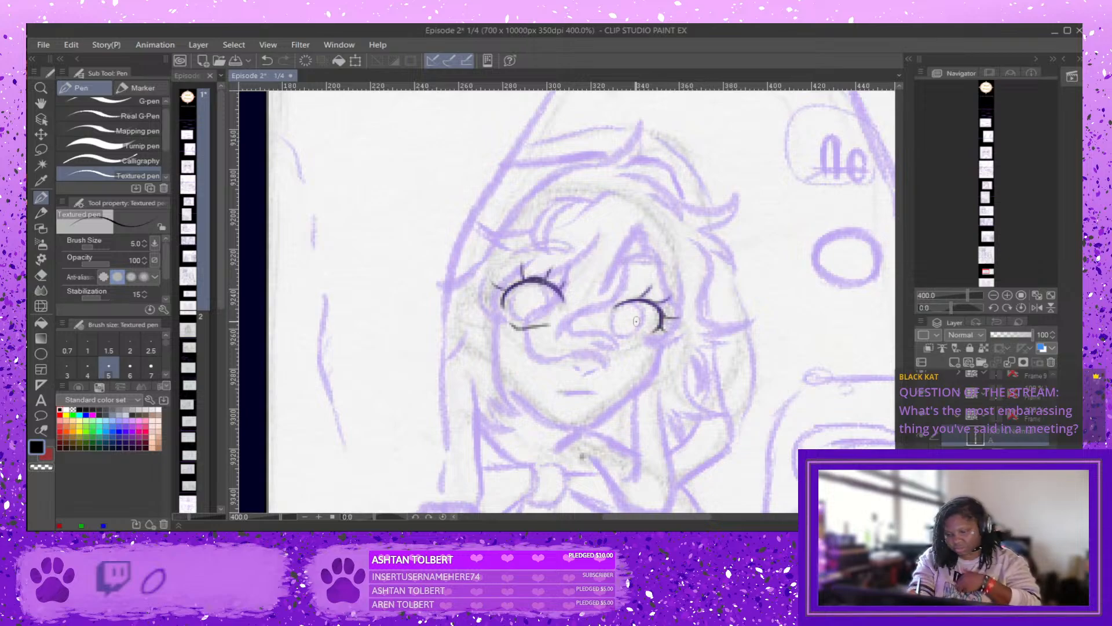
Ink the lower lid of the right-hand eye and outline the round irises of both eyes.
drag(611, 335, 643, 342)
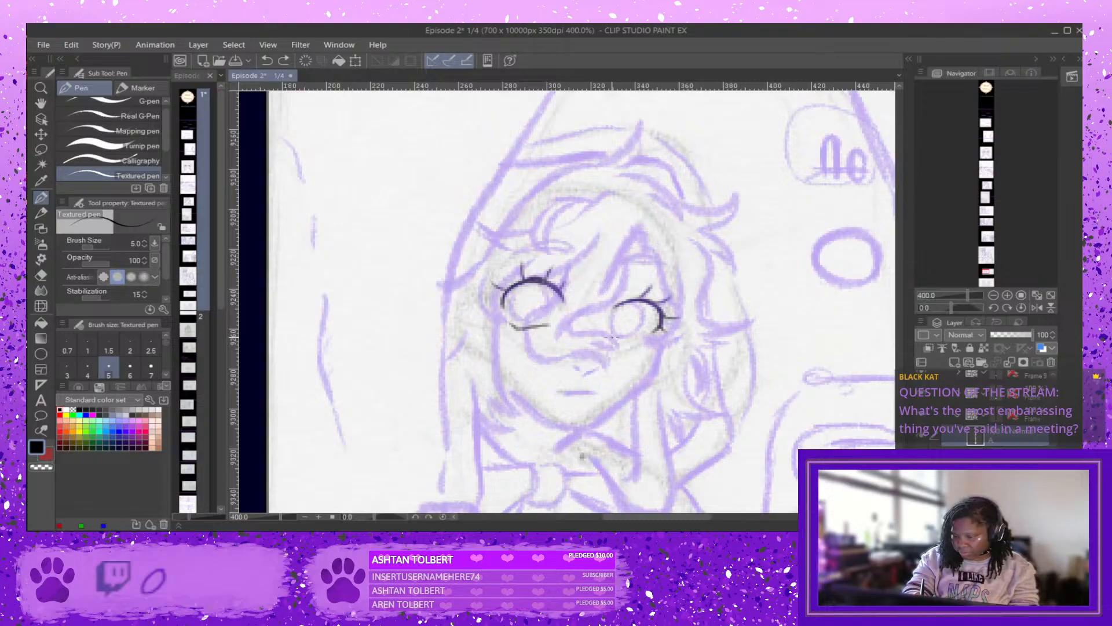
key(ctrl+z)
drag(622, 340, 639, 342)
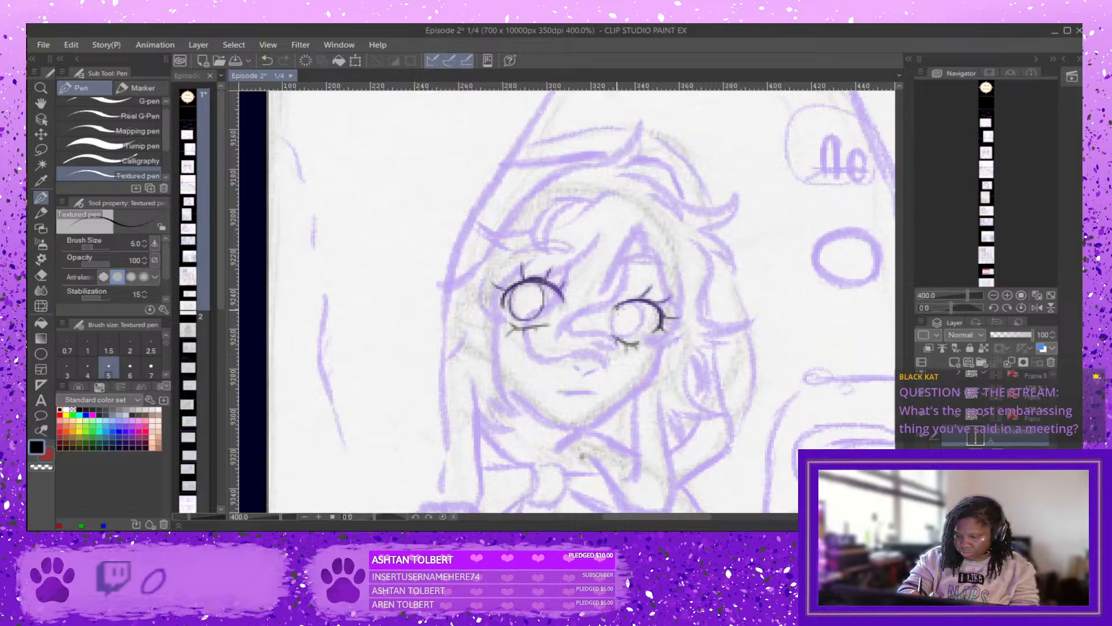
mouse_move(618, 312)
mouse_down()
mouse_move(627, 334)
mouse_move(643, 306)
mouse_move(632, 335)
mouse_move(643, 298)
mouse_up()
key(ctrl+z)
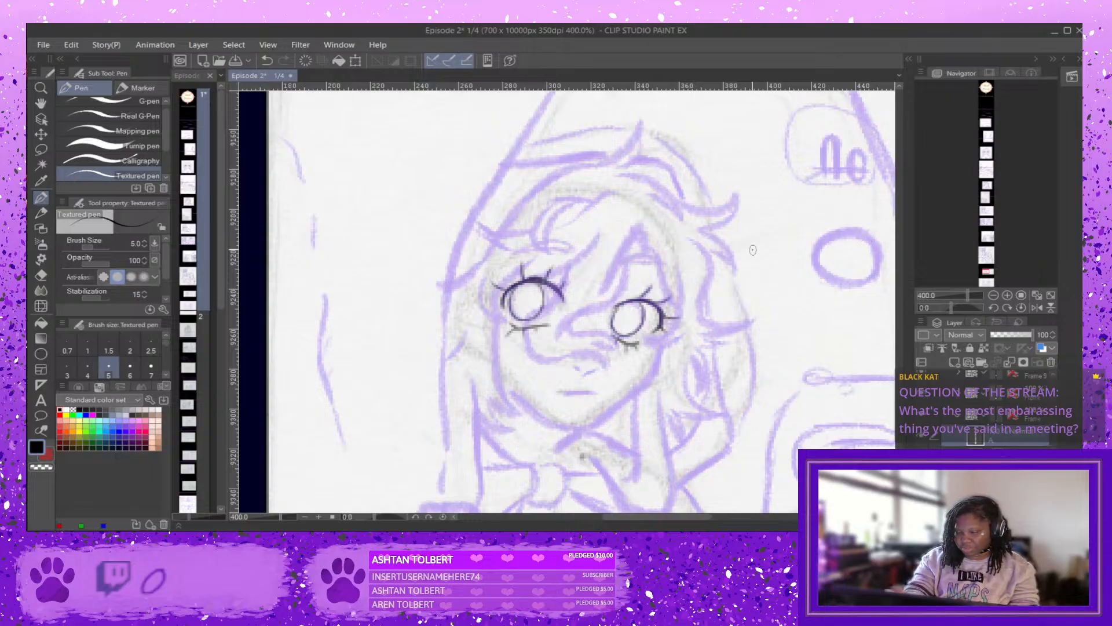
Ink the small nose line and the short mouth line on the character's face.
mouse_move(598, 365)
mouse_down()
mouse_move(574, 366)
mouse_move(585, 397)
mouse_move(595, 394)
mouse_move(558, 394)
mouse_move(624, 369)
mouse_move(562, 392)
mouse_move(591, 394)
mouse_up()
key(ctrl+z)
key(ctrl+z)
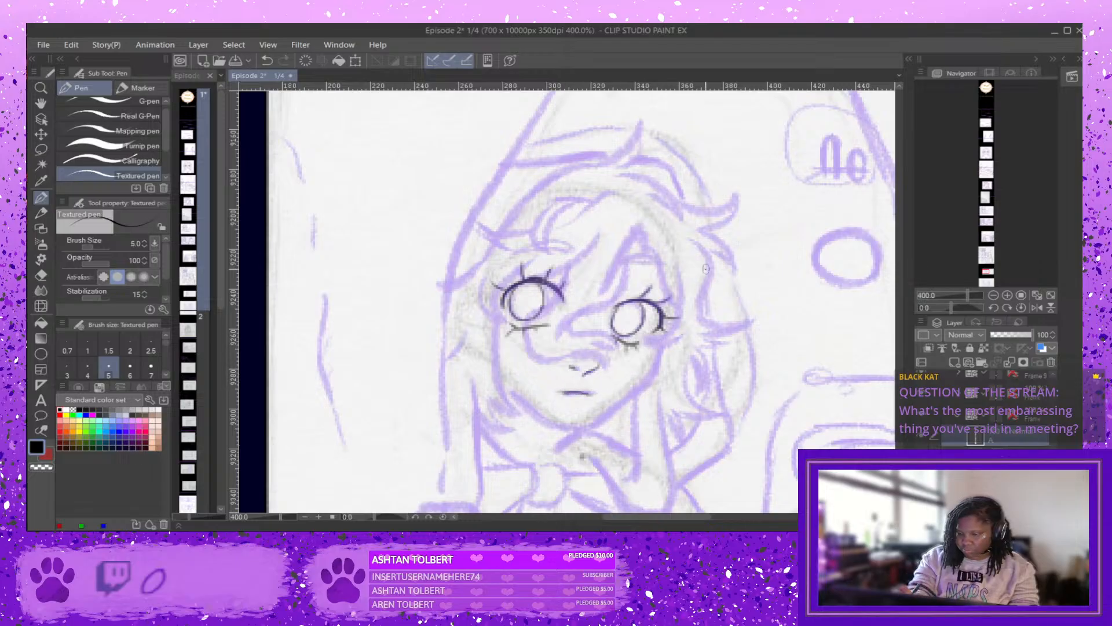
Ink a thin curved eyebrow above the character's left-hand eye.
drag(567, 241, 513, 251)
key(ctrl+z)
key(ctrl+z)
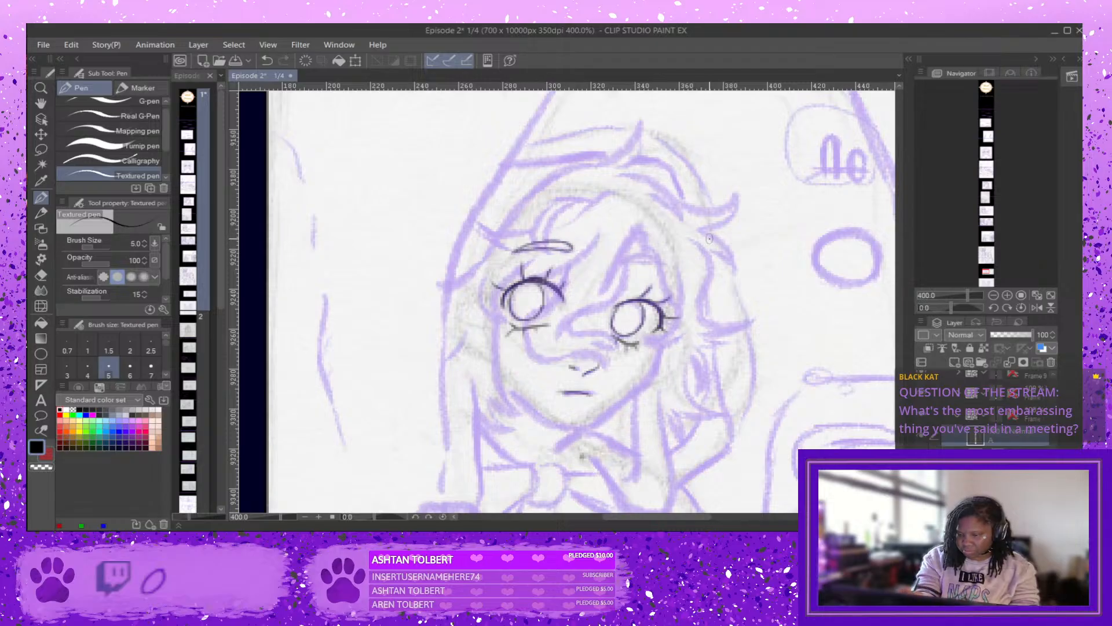
Try a thin eyebrow above the character's right-hand eye, and undo the inked eyebrows of both eyes.
mouse_move(628, 259)
mouse_down()
mouse_move(650, 256)
mouse_move(676, 280)
mouse_move(641, 259)
mouse_move(679, 281)
mouse_move(635, 266)
mouse_up()
key(ctrl+z)
key(ctrl+z)
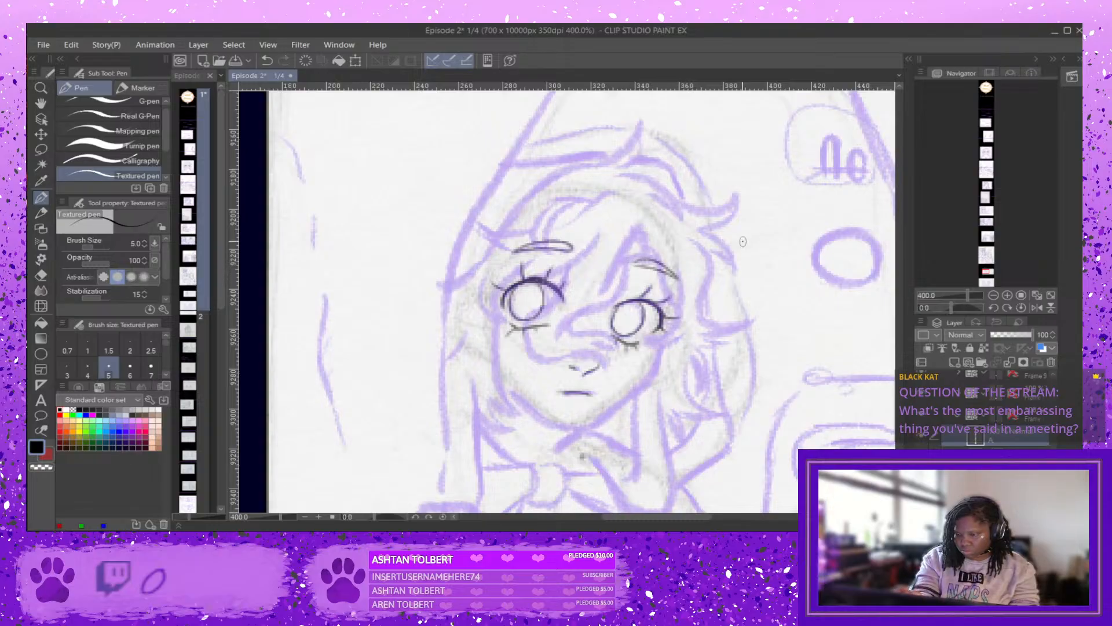
key(ctrl+z)
key(ctrl+z)
key(ctrl+z)
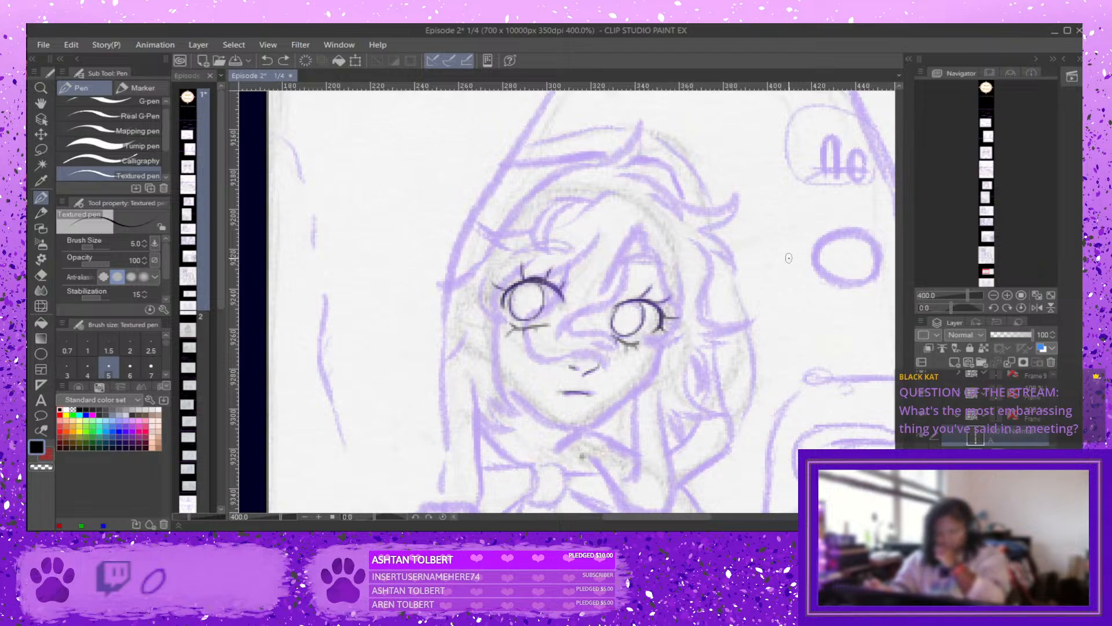
Ink a thin arched eyebrow with two curved lines above the character's right-hand eye.
drag(688, 519, 686, 519)
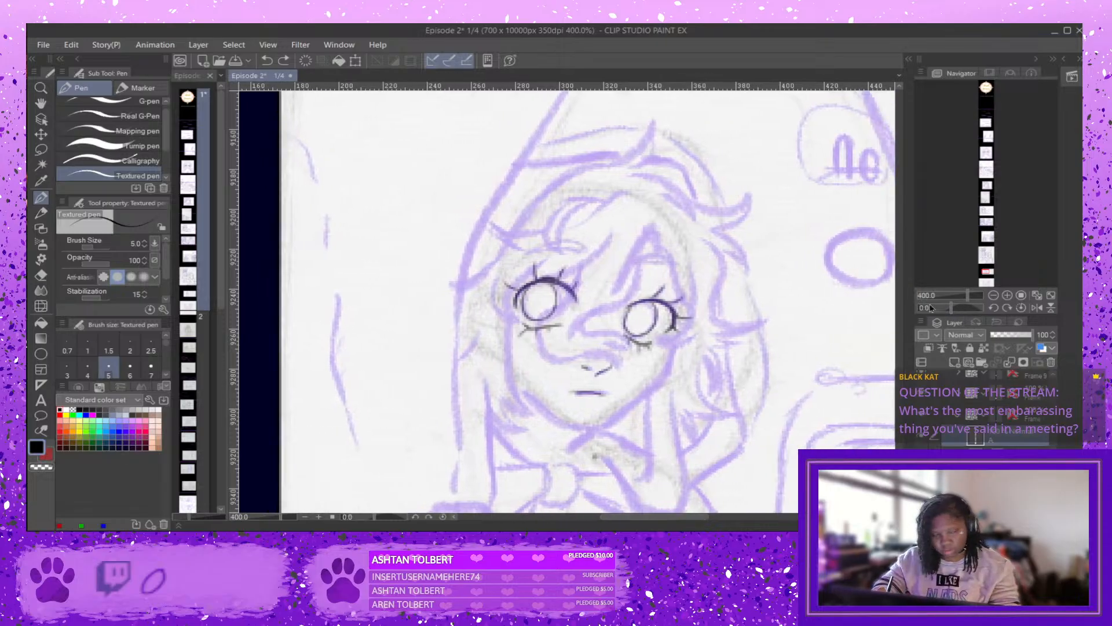
drag(973, 296, 946, 312)
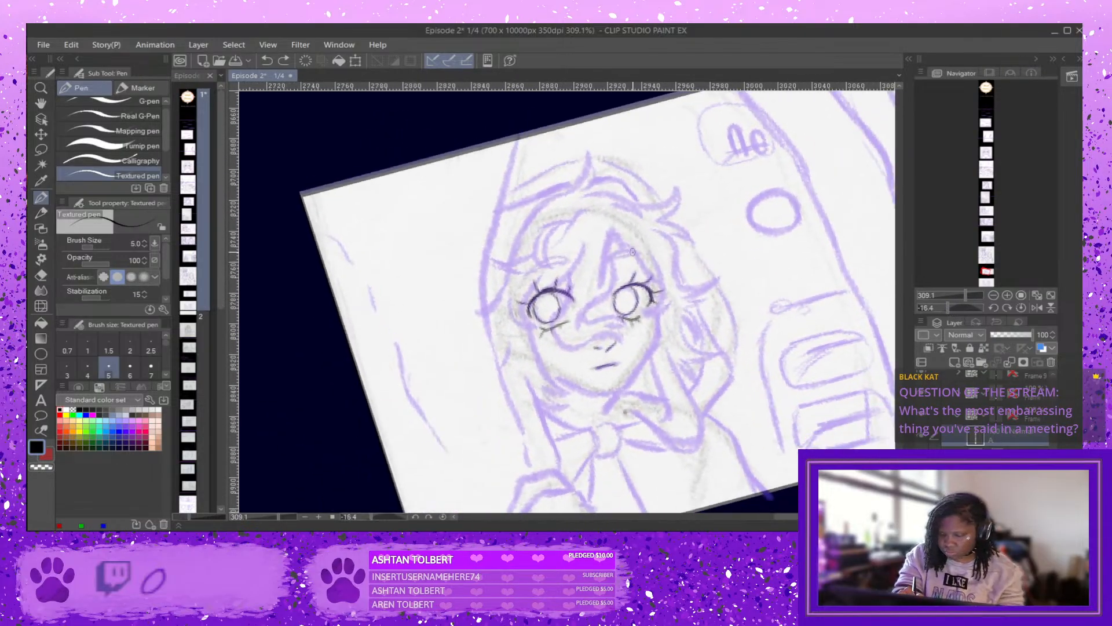
drag(624, 262, 643, 263)
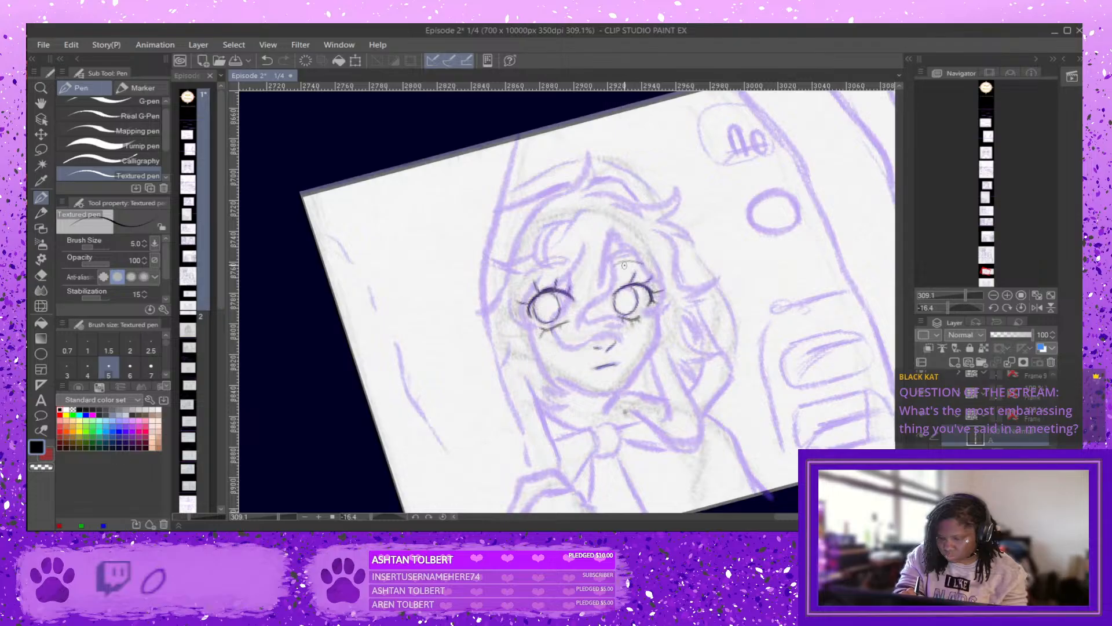
key(ctrl+z)
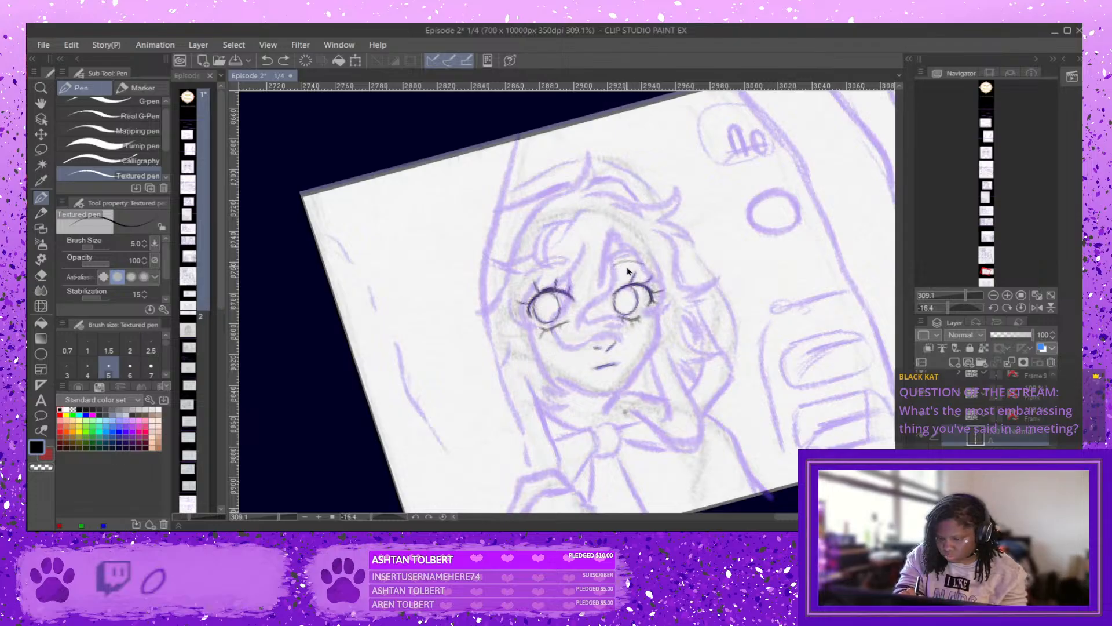
mouse_move(613, 266)
mouse_down()
mouse_move(648, 266)
mouse_move(619, 268)
mouse_up()
key(ctrl+z)
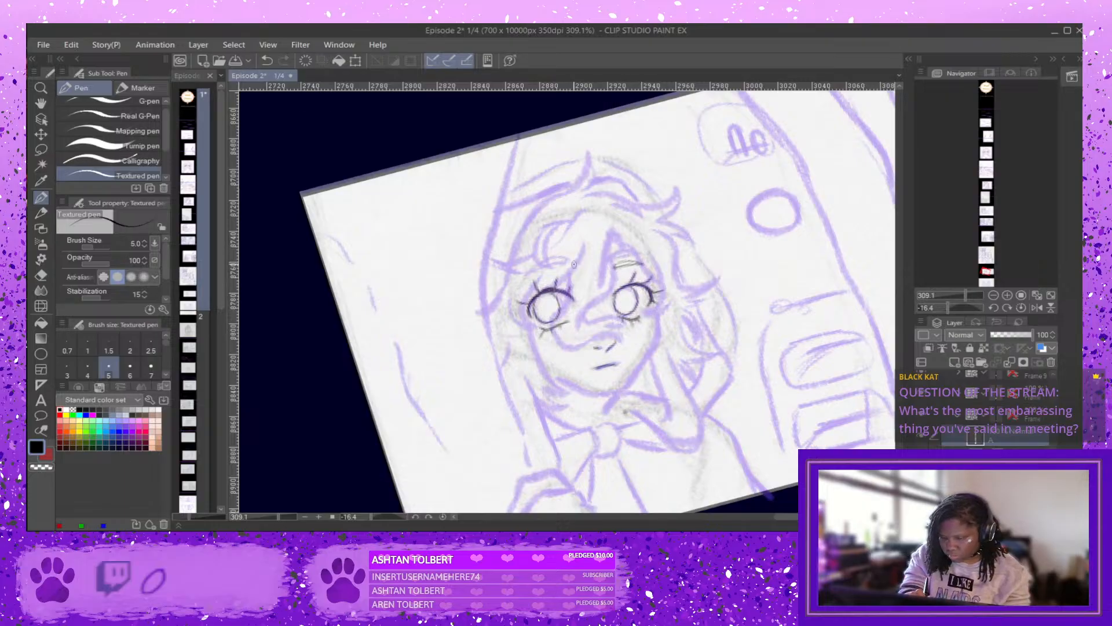
key(ctrl+z)
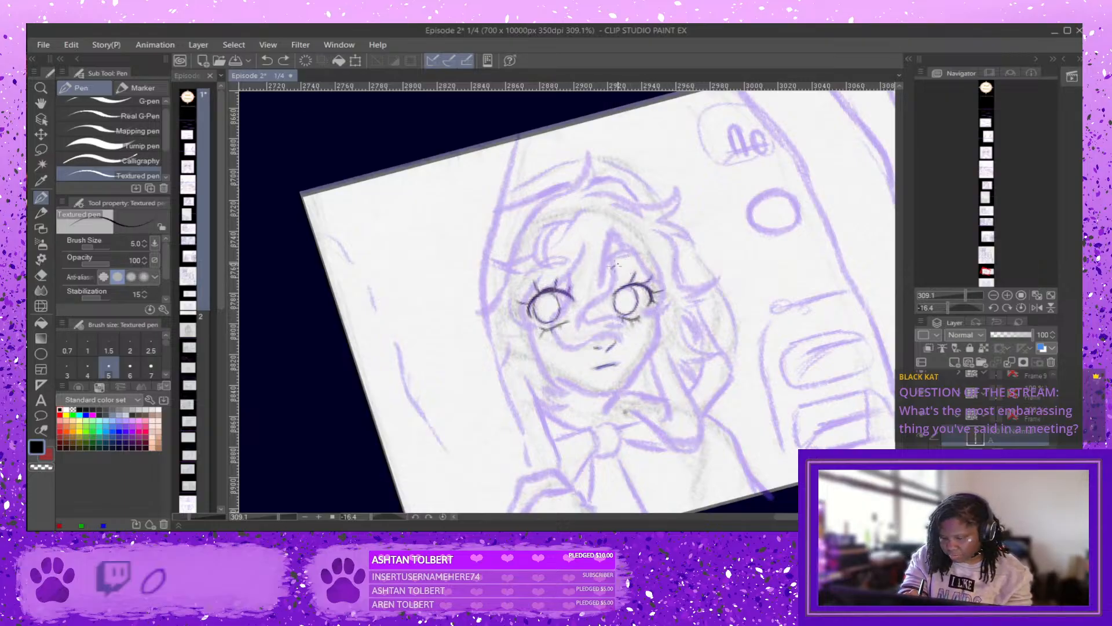
drag(614, 266, 647, 264)
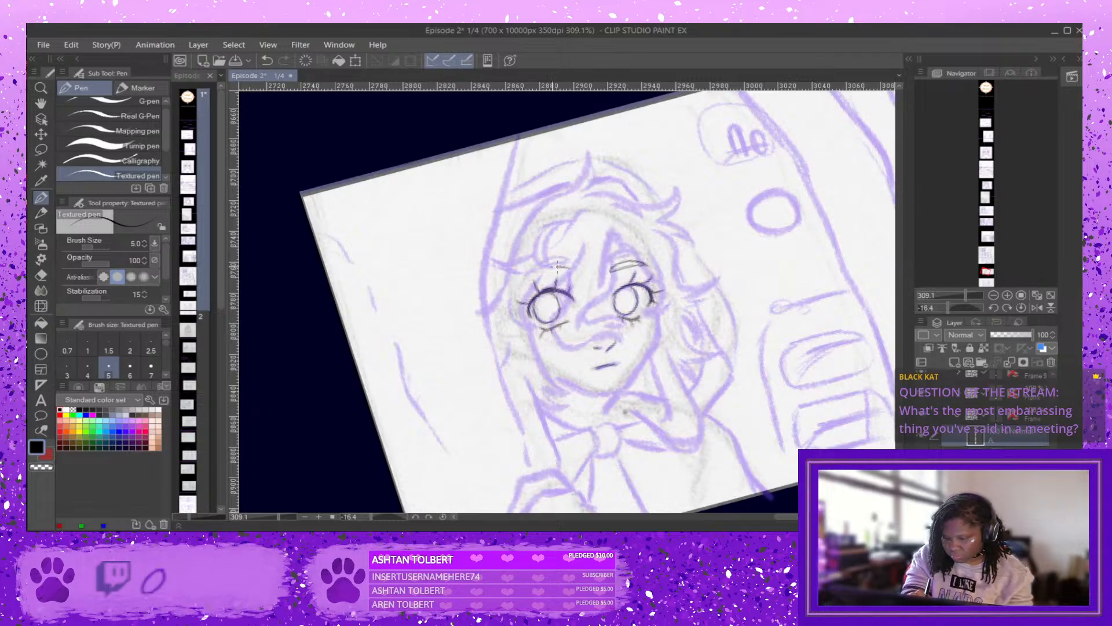
Ink the matching thin eyebrow above the character's left-hand eye, reaching inward toward the nose bridge.
drag(557, 266, 526, 271)
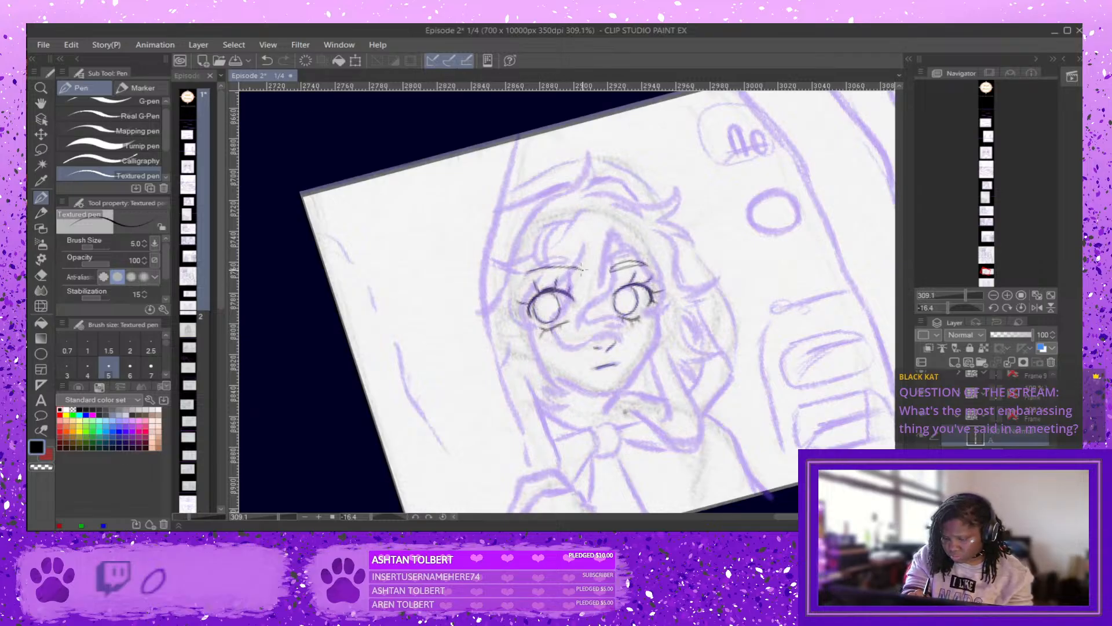
key(ctrl+z)
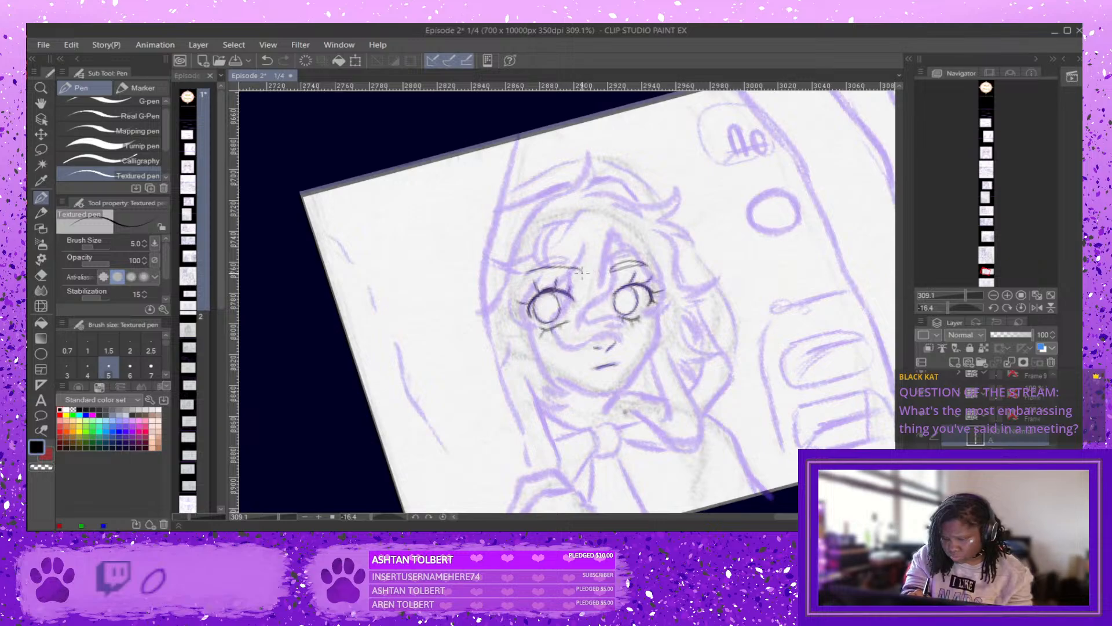
drag(581, 272, 520, 273)
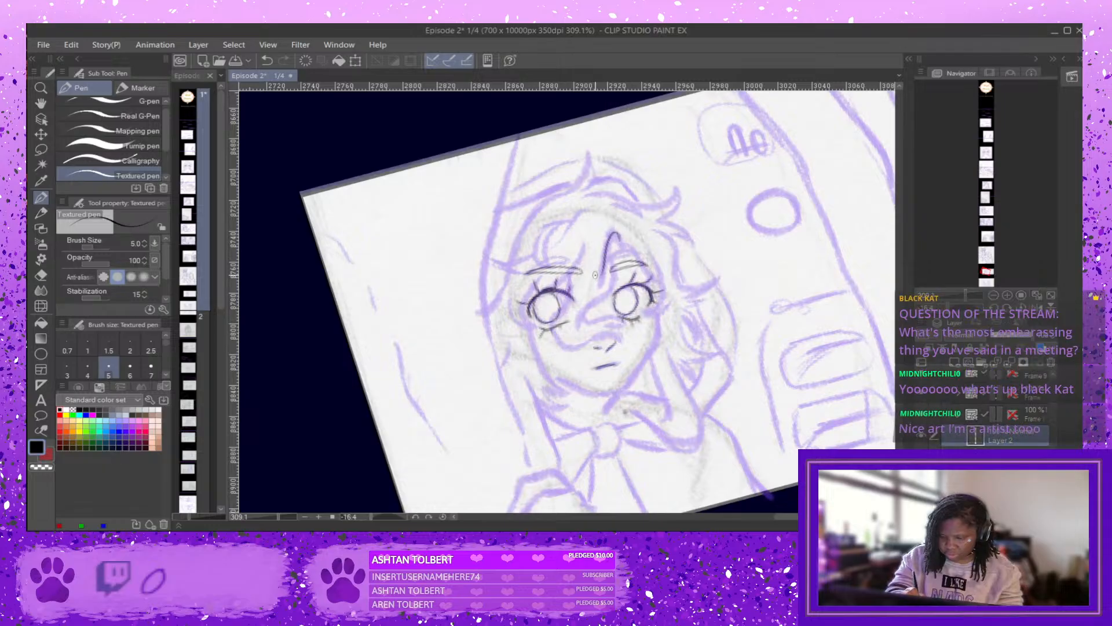
Ink the central hair strand curling from the forehead down across the nose, and the strand crossing beside the left-hand eye.
mouse_move(615, 234)
mouse_down()
mouse_move(604, 272)
mouse_move(613, 262)
mouse_move(619, 286)
mouse_move(579, 325)
mouse_move(600, 315)
mouse_move(631, 328)
mouse_move(617, 332)
mouse_move(621, 346)
mouse_move(596, 340)
mouse_move(628, 351)
mouse_move(588, 333)
mouse_move(562, 347)
mouse_move(550, 327)
mouse_up()
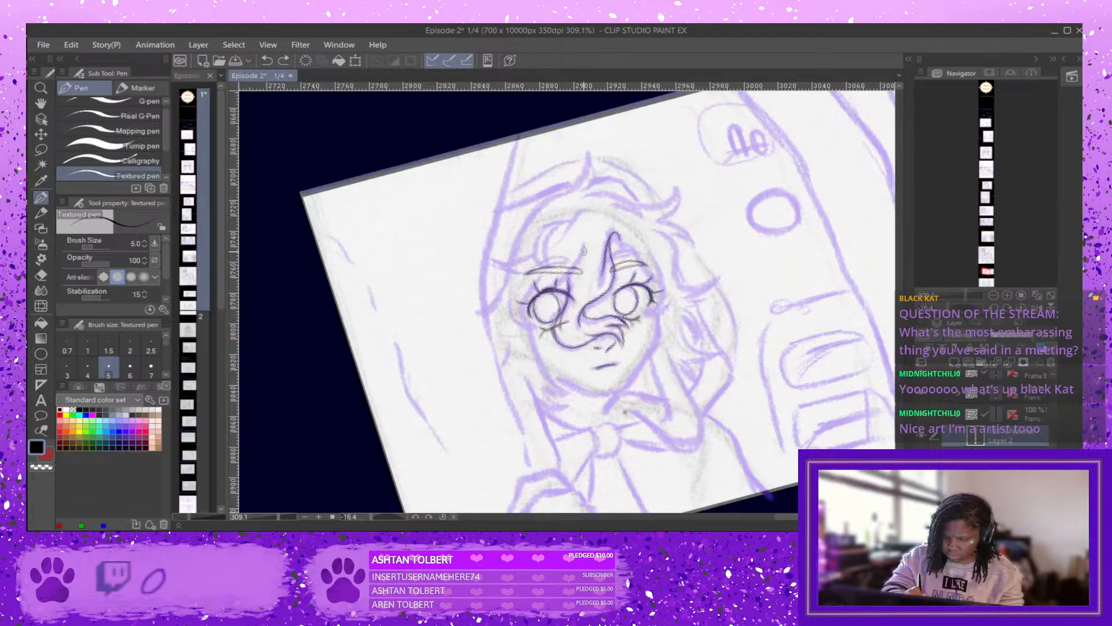
mouse_move(560, 278)
mouse_down()
mouse_move(523, 302)
mouse_move(533, 287)
mouse_move(542, 329)
mouse_up()
key(ctrl+z)
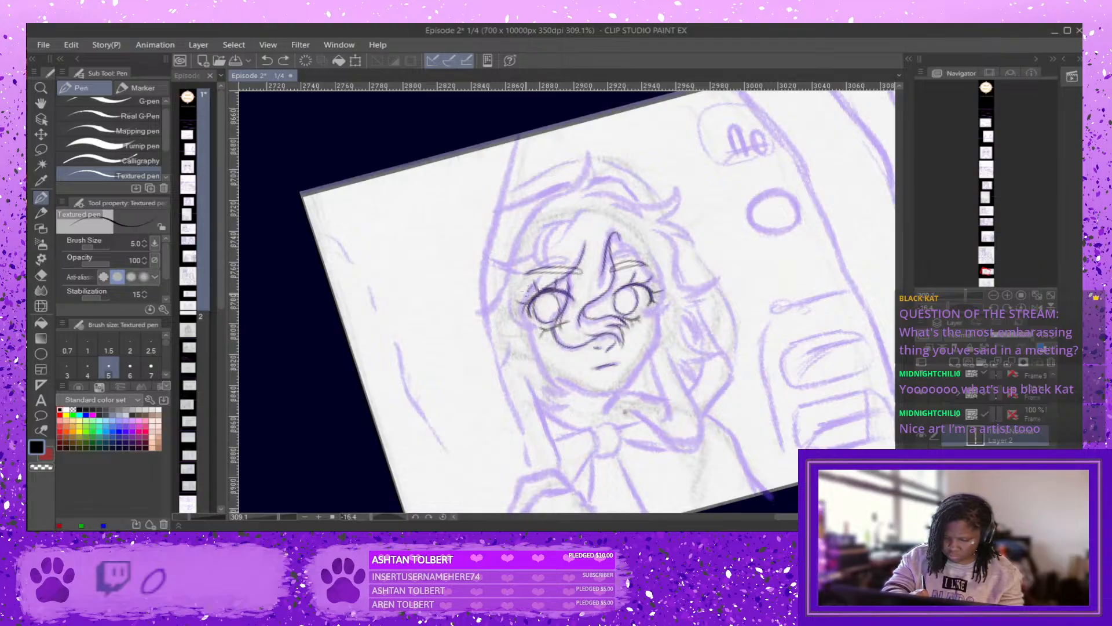
Ink the hair line running along the outer edge of the left-hand eye.
drag(528, 291, 534, 328)
key(ctrl+z)
mouse_move(528, 288)
mouse_down()
mouse_move(522, 325)
mouse_move(540, 331)
mouse_move(520, 335)
mouse_move(540, 336)
mouse_move(509, 330)
mouse_move(517, 335)
mouse_up()
key(ctrl+z)
key(ctrl+z)
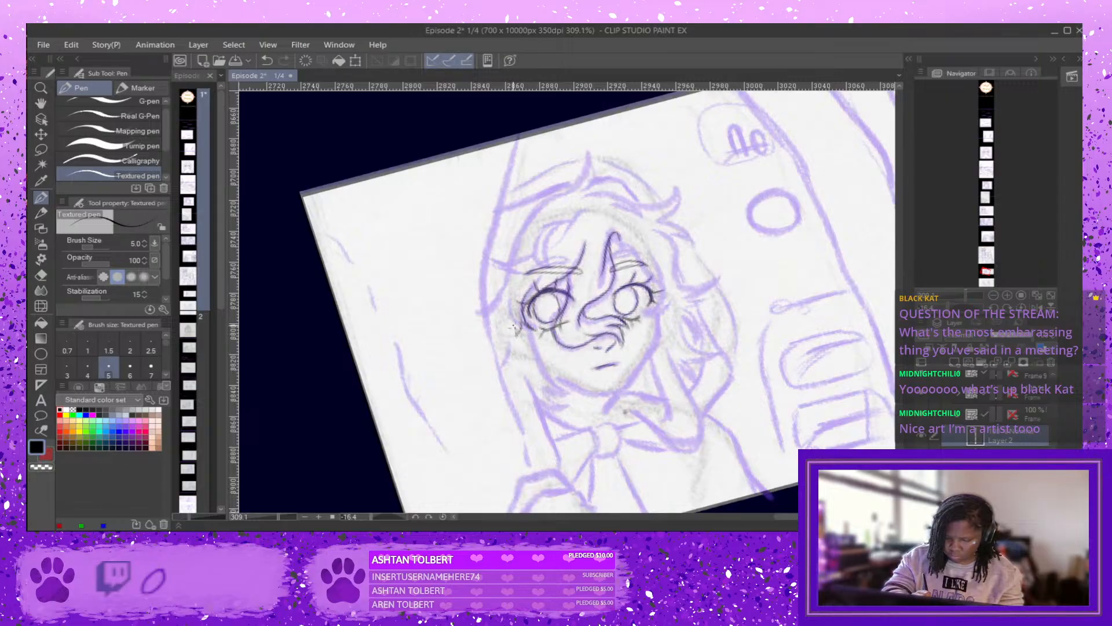
Ink the left-hand side of the face and the hair strands beside it, down to the pointed tips at the jaw.
mouse_move(516, 289)
mouse_down()
mouse_move(504, 329)
mouse_move(562, 388)
mouse_move(545, 389)
mouse_move(578, 402)
mouse_move(536, 399)
mouse_move(574, 422)
mouse_up()
key(ctrl+z)
key(ctrl+z)
key(ctrl+z)
key(ctrl+z)
key(ctrl+z)
key(ctrl+z)
drag(530, 387, 560, 408)
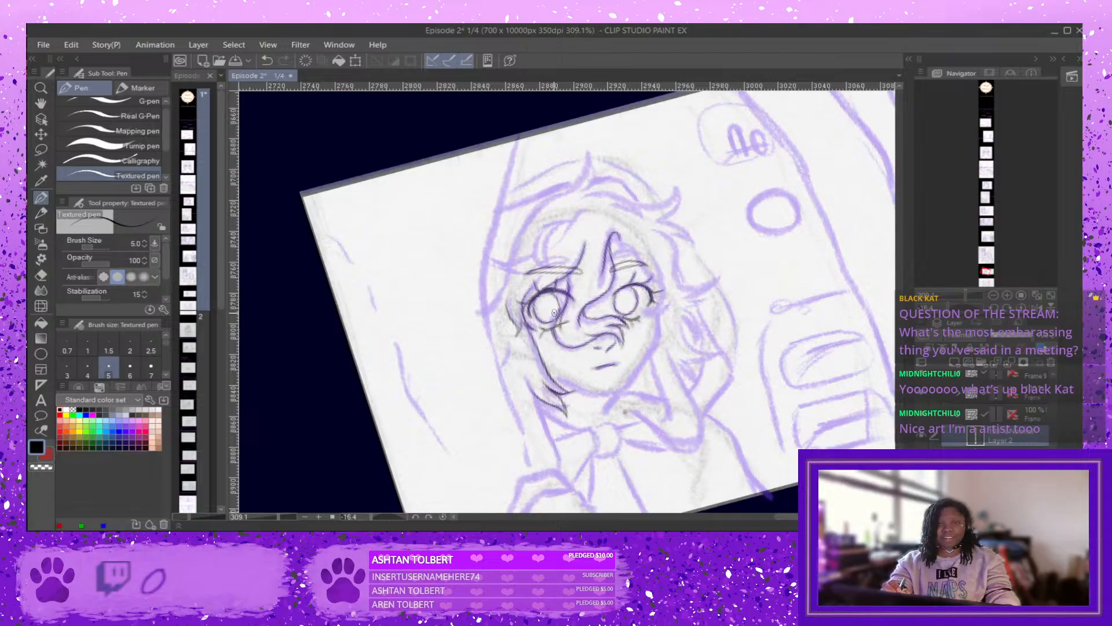
Redraw the pointed hair tips beside the left-hand side of the jaw.
key(ctrl+z)
key(ctrl+z)
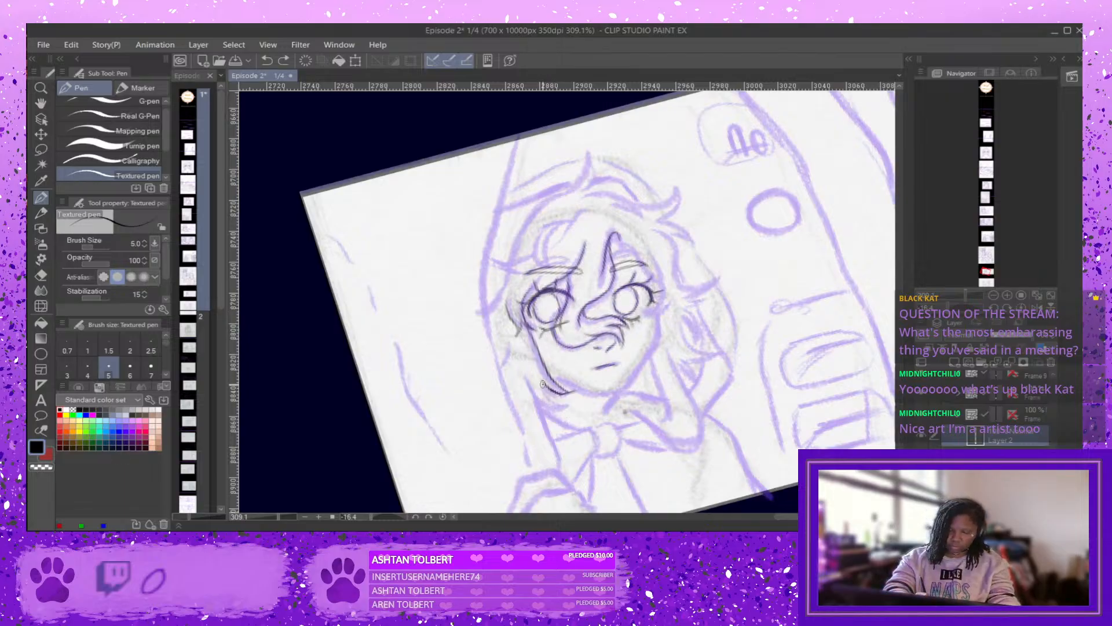
drag(547, 392, 570, 409)
key(ctrl+z)
key(ctrl+z)
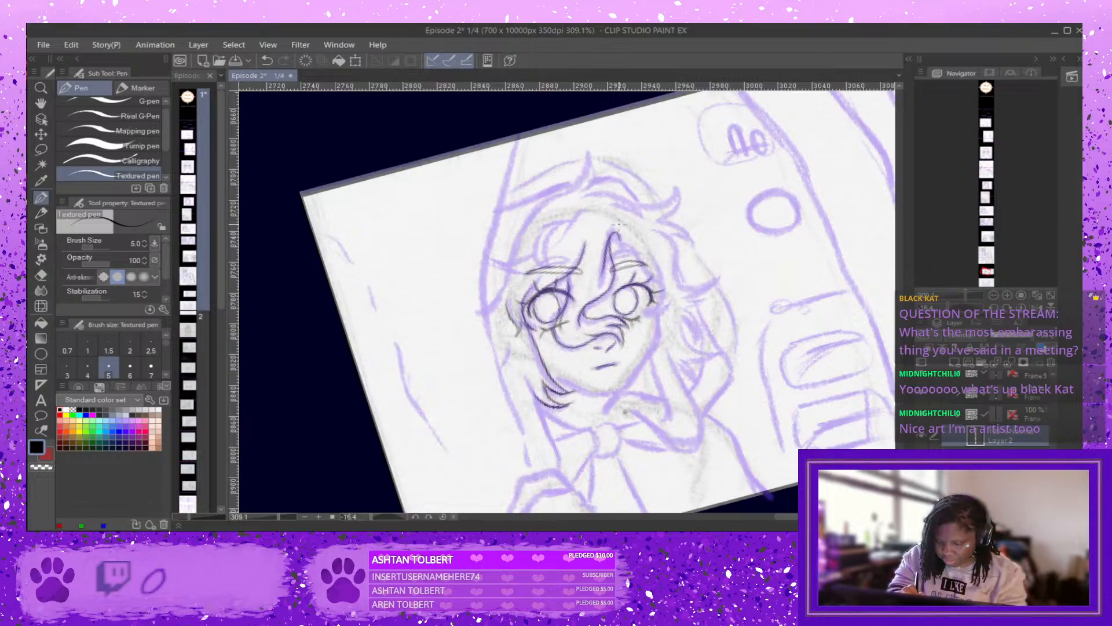
Ink the arched top of the bangs over the forehead and the curved strand above the left-hand eyebrow.
mouse_move(597, 213)
mouse_down()
mouse_move(532, 260)
mouse_move(561, 272)
mouse_up()
key(ctrl+z)
mouse_move(562, 225)
mouse_down()
mouse_move(544, 267)
mouse_move(551, 256)
mouse_move(530, 251)
mouse_move(559, 274)
mouse_move(540, 268)
mouse_up()
key(ctrl+z)
key(ctrl+z)
key(ctrl+z)
key(ctrl+z)
key(ctrl+z)
key(ctrl+z)
key(ctrl+z)
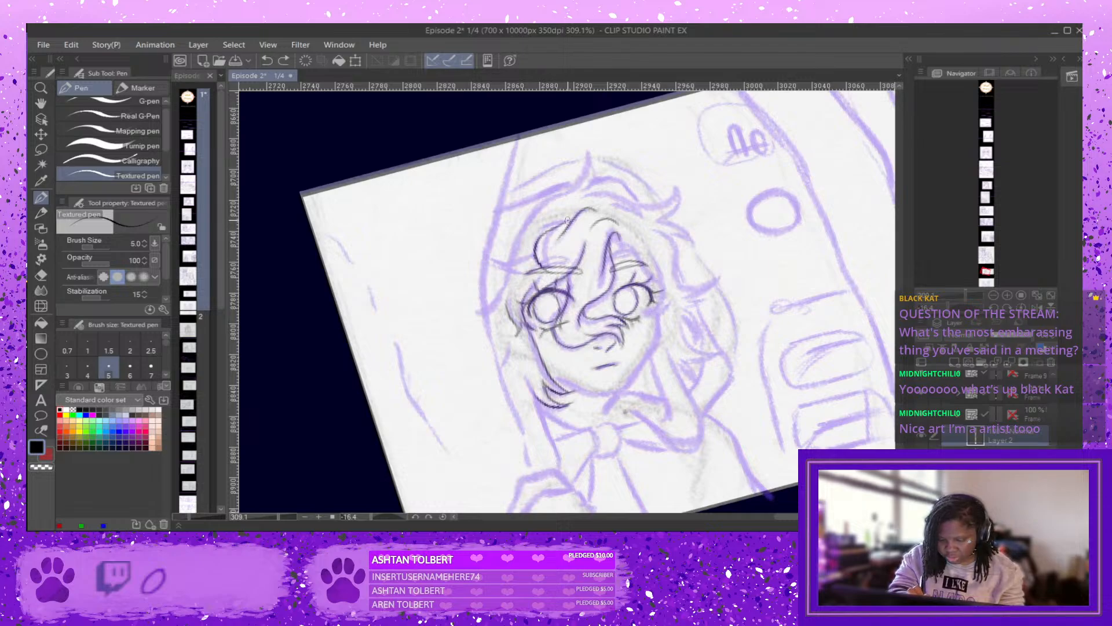
Ink the outer curve of the left-hand bangs, ending in a pointed flick at the temple.
drag(574, 215, 533, 259)
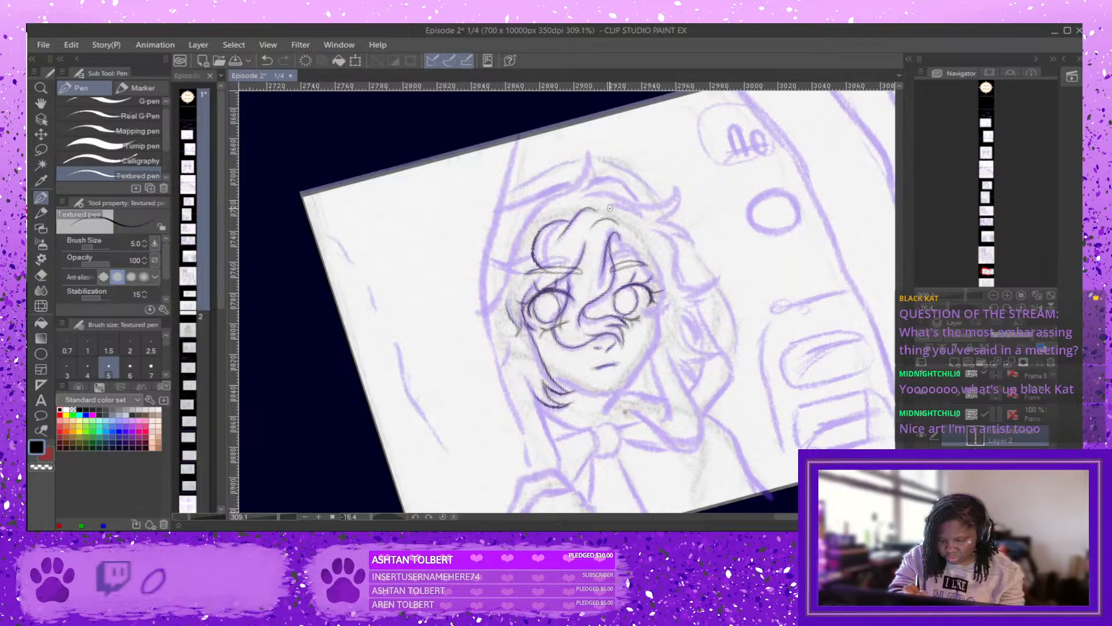
key(ctrl+z)
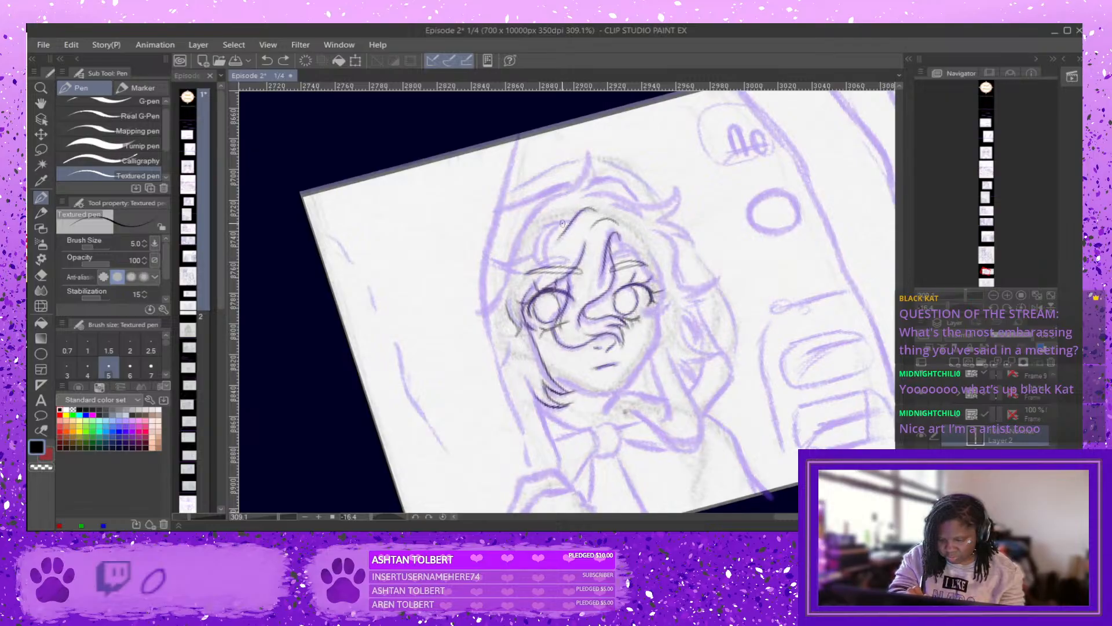
drag(569, 222, 535, 221)
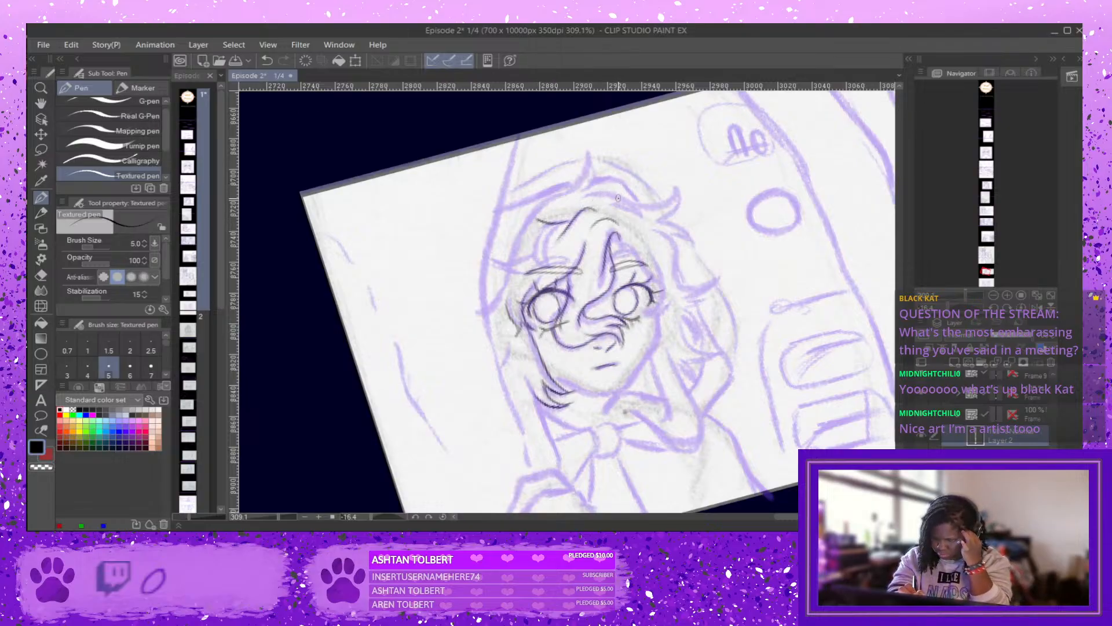
key(ctrl+z)
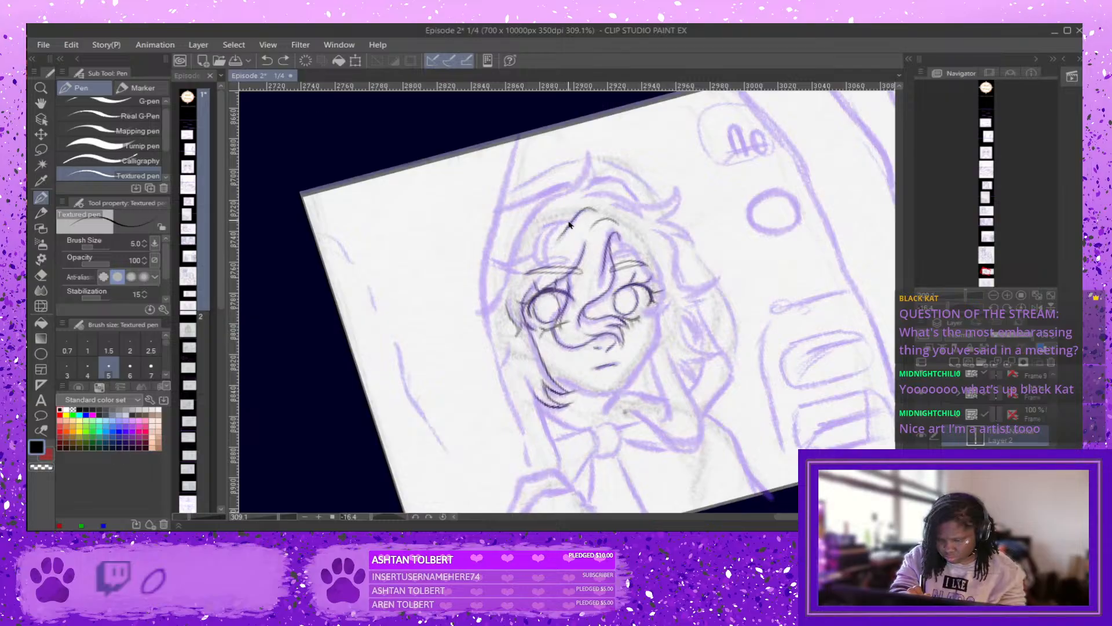
mouse_move(561, 223)
mouse_down()
mouse_move(540, 269)
mouse_move(545, 244)
mouse_move(560, 264)
mouse_move(558, 236)
mouse_move(592, 211)
mouse_move(526, 255)
mouse_move(507, 245)
mouse_move(519, 263)
mouse_move(499, 258)
mouse_move(538, 272)
mouse_move(516, 284)
mouse_up()
key(ctrl+z)
key(ctrl+z)
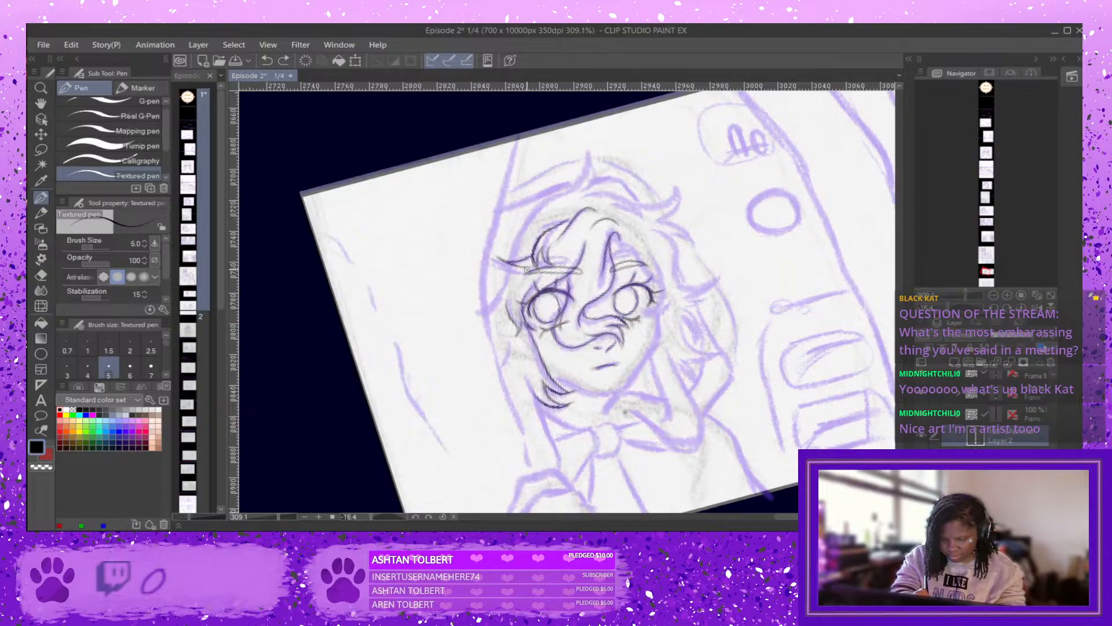
Ink the lower flick at the left-hand temple and the bangs lock curving around the right-hand eye.
mouse_move(525, 271)
mouse_down()
mouse_move(489, 284)
mouse_move(523, 271)
mouse_up()
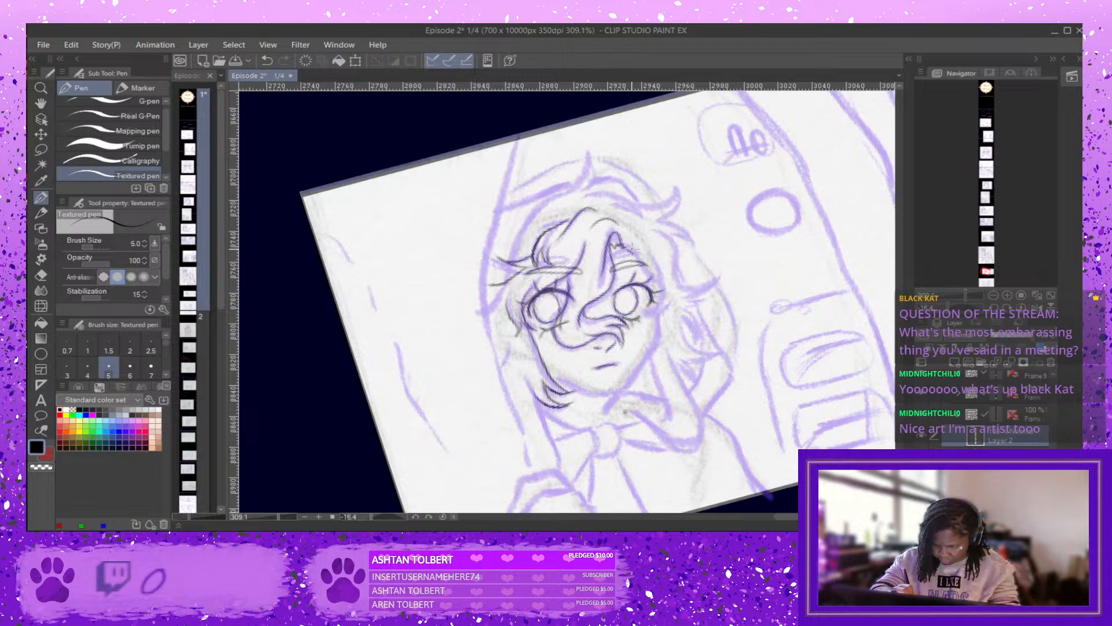
mouse_move(632, 248)
mouse_down()
mouse_move(670, 264)
mouse_move(670, 227)
mouse_move(665, 285)
mouse_move(645, 248)
mouse_move(668, 280)
mouse_move(670, 304)
mouse_up()
key(ctrl+z)
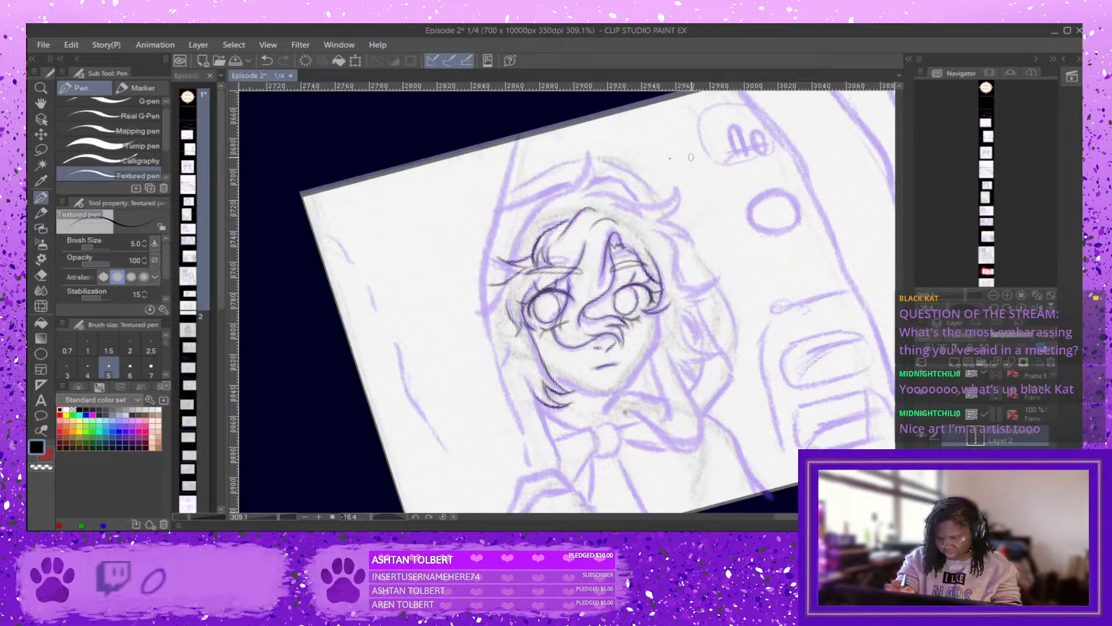
Ink the left-hand edge of the pointed hair tuft sticking up from the crown.
drag(567, 193, 591, 146)
key(ctrl+z)
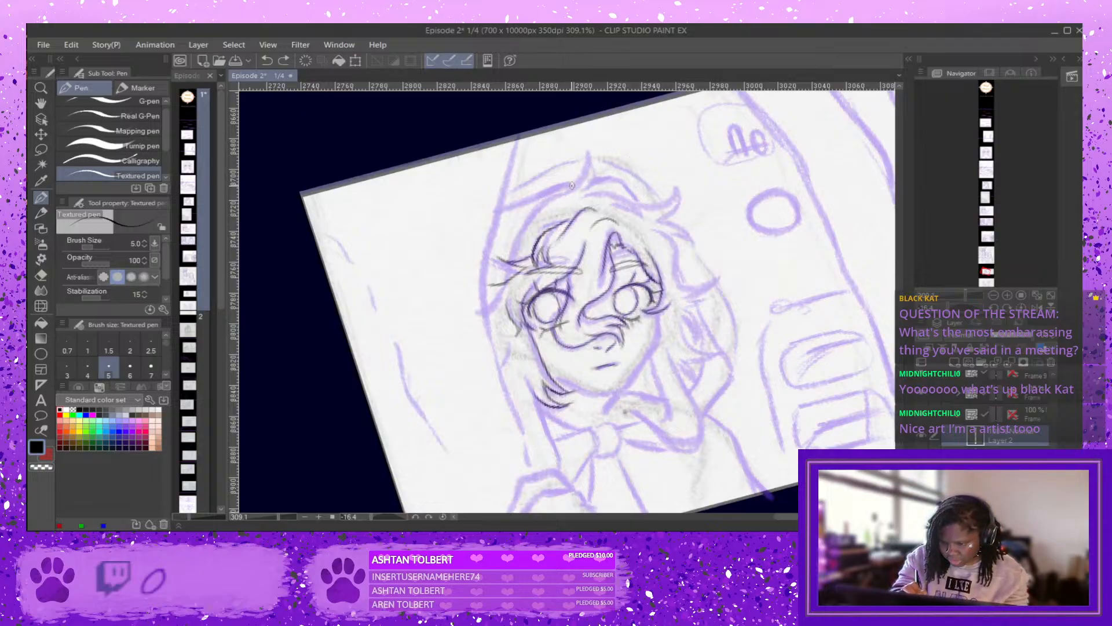
mouse_move(566, 192)
mouse_down()
mouse_move(585, 152)
mouse_move(580, 187)
mouse_up()
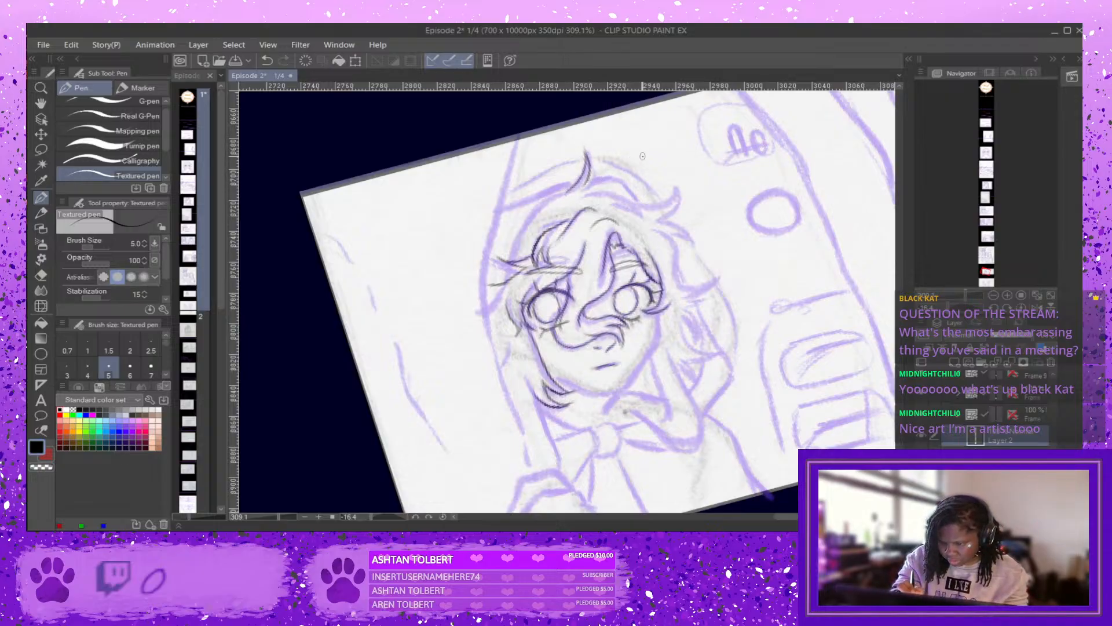
key(ctrl+z)
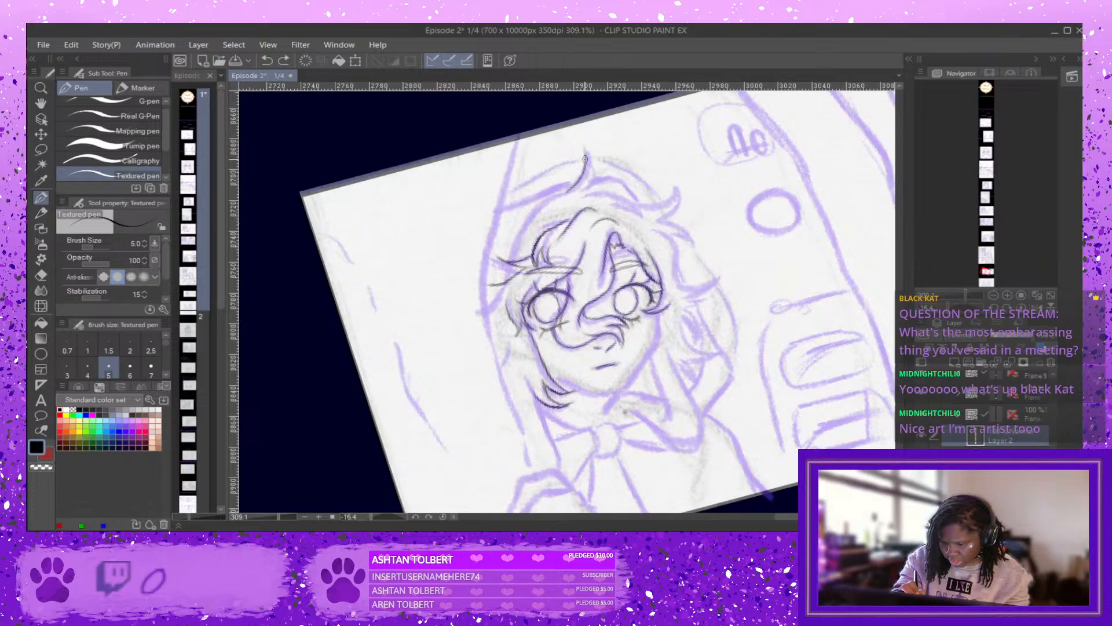
mouse_move(586, 157)
mouse_down()
mouse_move(582, 144)
mouse_move(581, 190)
mouse_up()
key(ctrl+z)
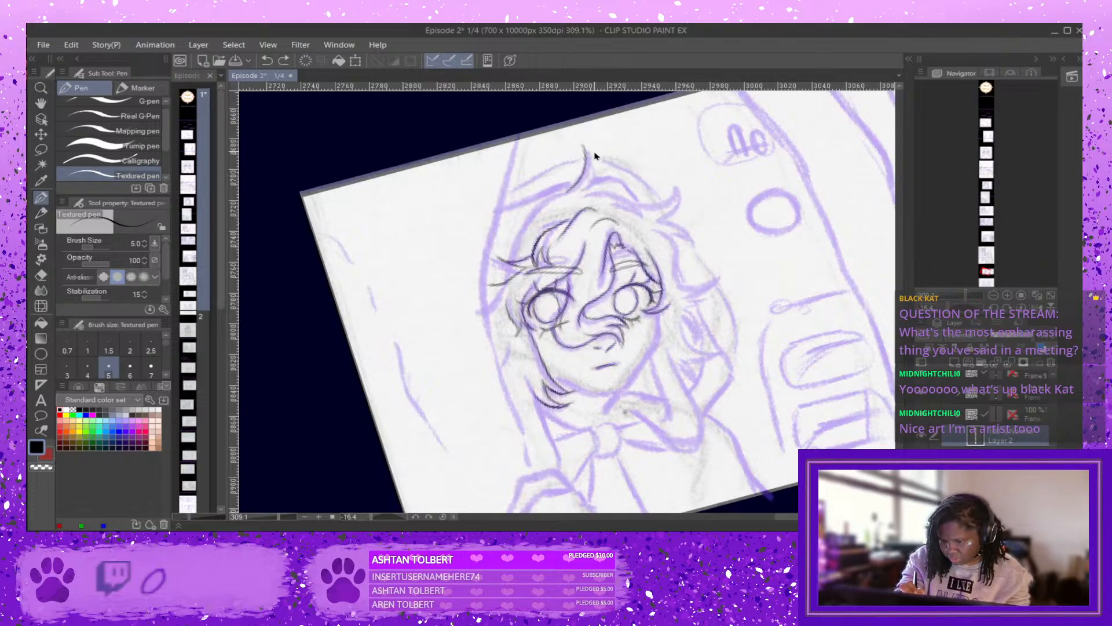
Close the crown tuft and ink the hair outline from it to the upturned flick on the right-hand side of the head.
mouse_move(584, 149)
mouse_down()
mouse_move(581, 189)
mouse_move(664, 204)
mouse_move(679, 184)
mouse_move(659, 216)
mouse_move(698, 244)
mouse_move(659, 224)
mouse_move(699, 249)
mouse_move(657, 228)
mouse_move(698, 248)
mouse_move(666, 225)
mouse_move(679, 264)
mouse_up()
key(ctrl+z)
key(ctrl+z)
key(ctrl+z)
key(ctrl+z)
key(ctrl+z)
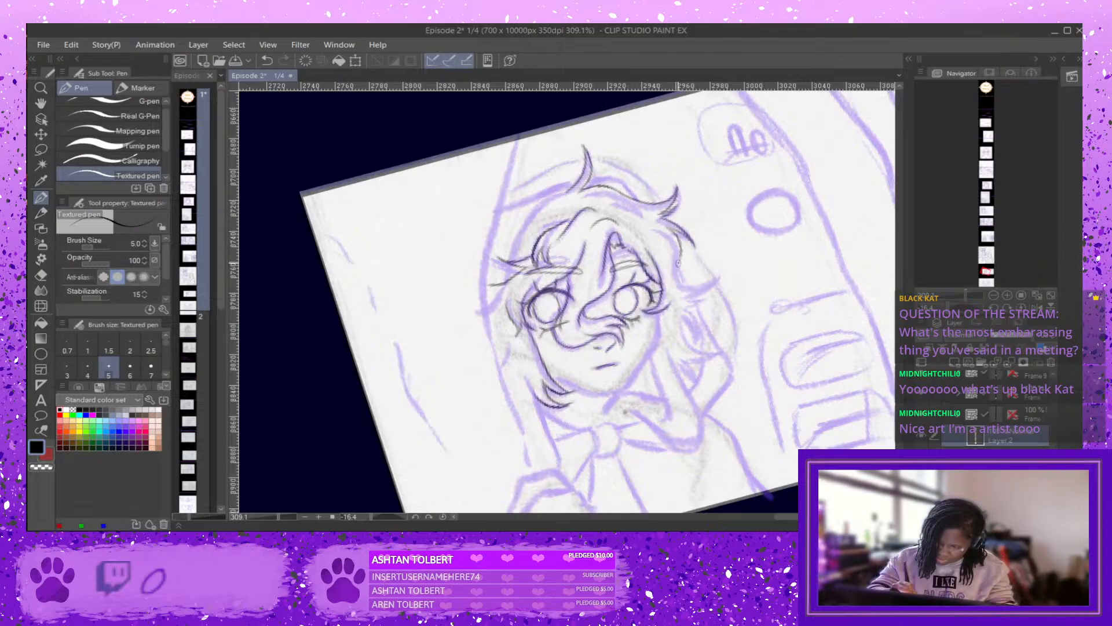
Ink the wavy right-hand hair outline from below the upper flick down to the pointed flick beside the cheek.
key(ctrl+z)
drag(666, 226, 681, 266)
key(ctrl+z)
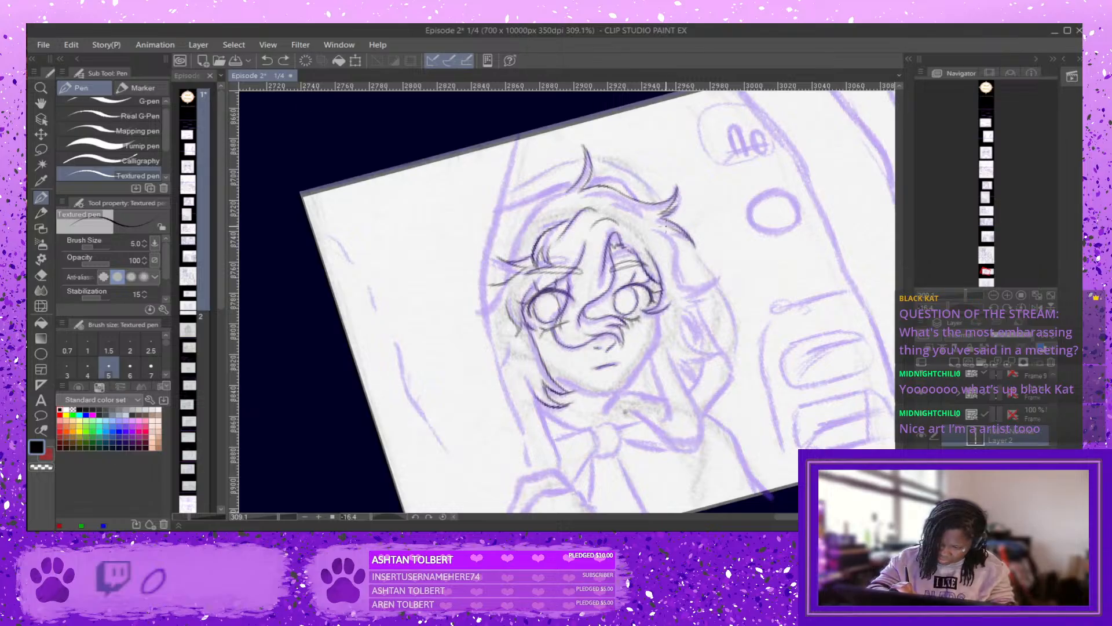
mouse_move(666, 226)
mouse_down()
mouse_move(686, 286)
mouse_move(719, 281)
mouse_move(687, 303)
mouse_move(697, 350)
mouse_move(670, 305)
mouse_up()
key(ctrl+z)
key(ctrl+z)
key(ctrl+z)
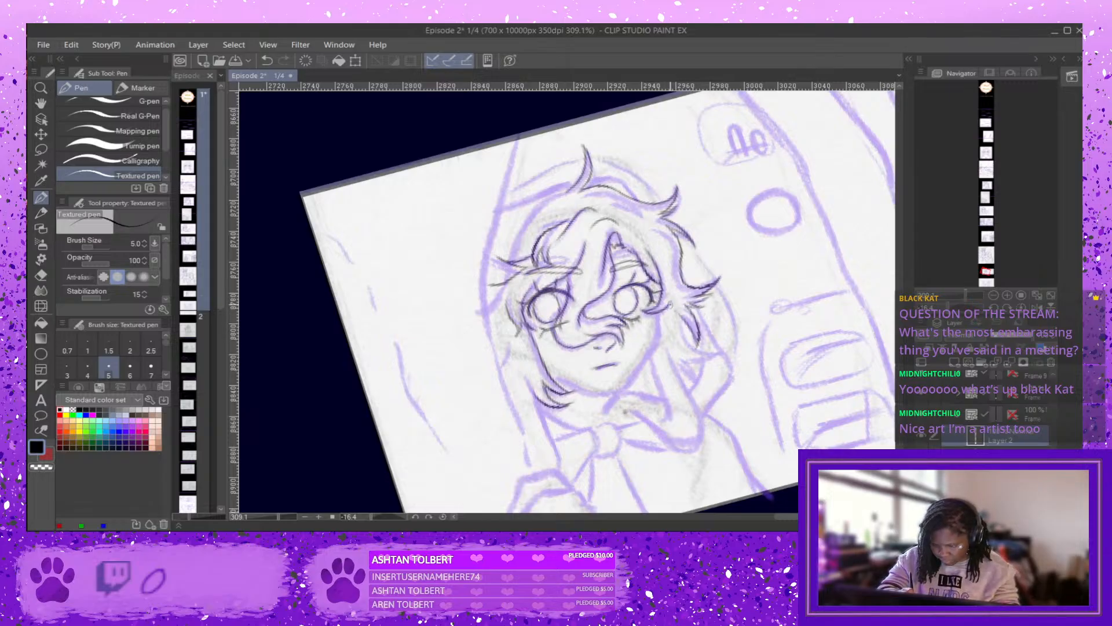
Ink the lower right-hand hair locks with pointed tips, and the strands beside the cheek and jaw.
key(ctrl+z)
mouse_move(698, 344)
mouse_down()
mouse_move(673, 311)
mouse_move(724, 353)
mouse_move(680, 359)
mouse_move(721, 357)
mouse_move(682, 359)
mouse_move(698, 383)
mouse_move(676, 359)
mouse_move(683, 377)
mouse_up()
key(ctrl+z)
key(ctrl+z)
key(ctrl+z)
key(ctrl+z)
drag(684, 379, 665, 346)
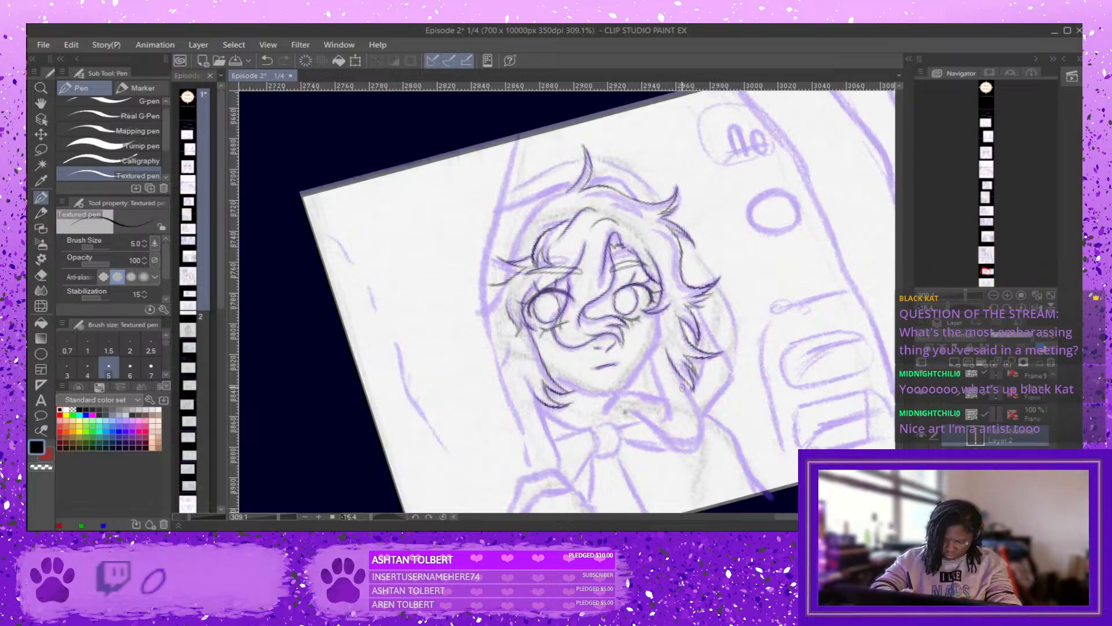
Ink the folded right-hand collar flap below the chin, with its outer curve and the inner line running down beside the neck.
mouse_move(675, 372)
mouse_down()
mouse_move(705, 443)
mouse_move(666, 433)
mouse_move(689, 451)
mouse_move(623, 408)
mouse_up()
key(ctrl+z)
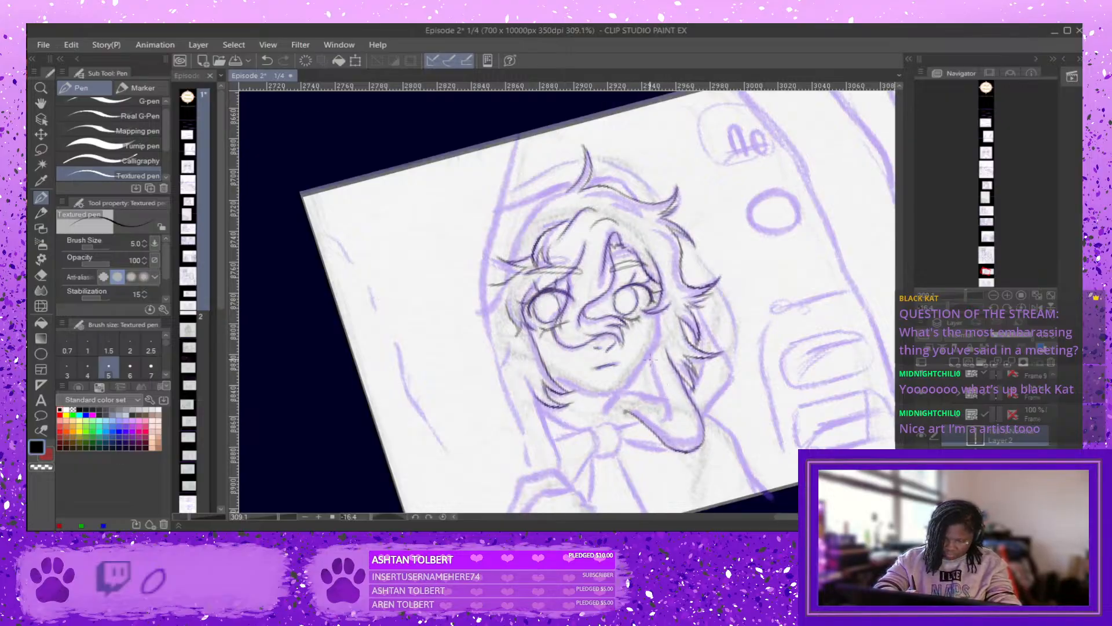
drag(651, 362, 666, 420)
key(ctrl+z)
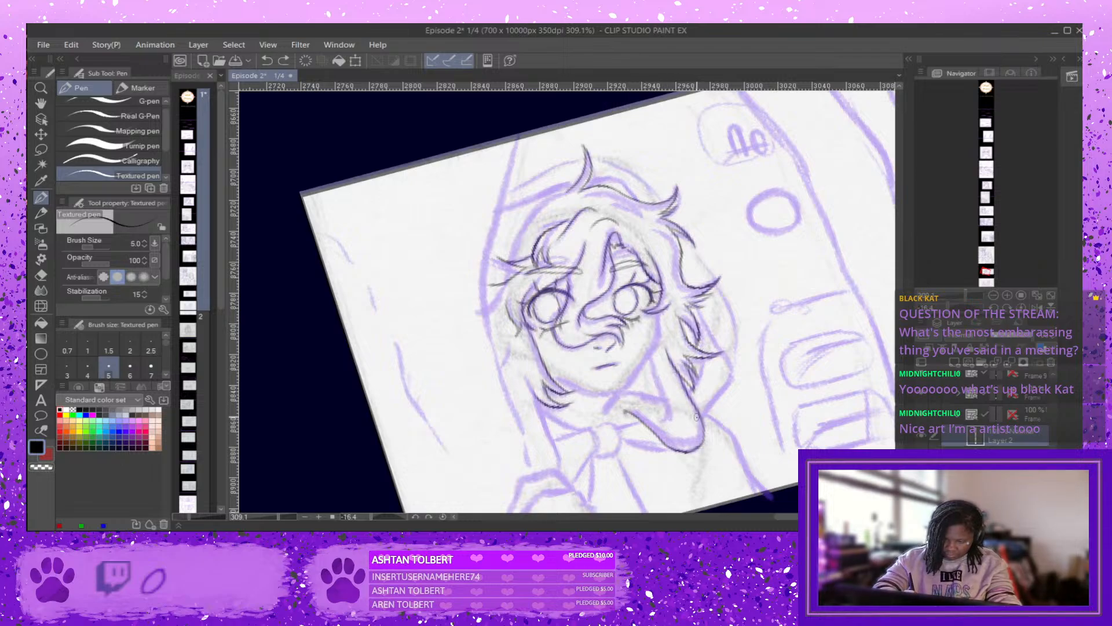
drag(692, 411, 697, 429)
key(ctrl+z)
drag(692, 384, 677, 427)
key(ctrl+z)
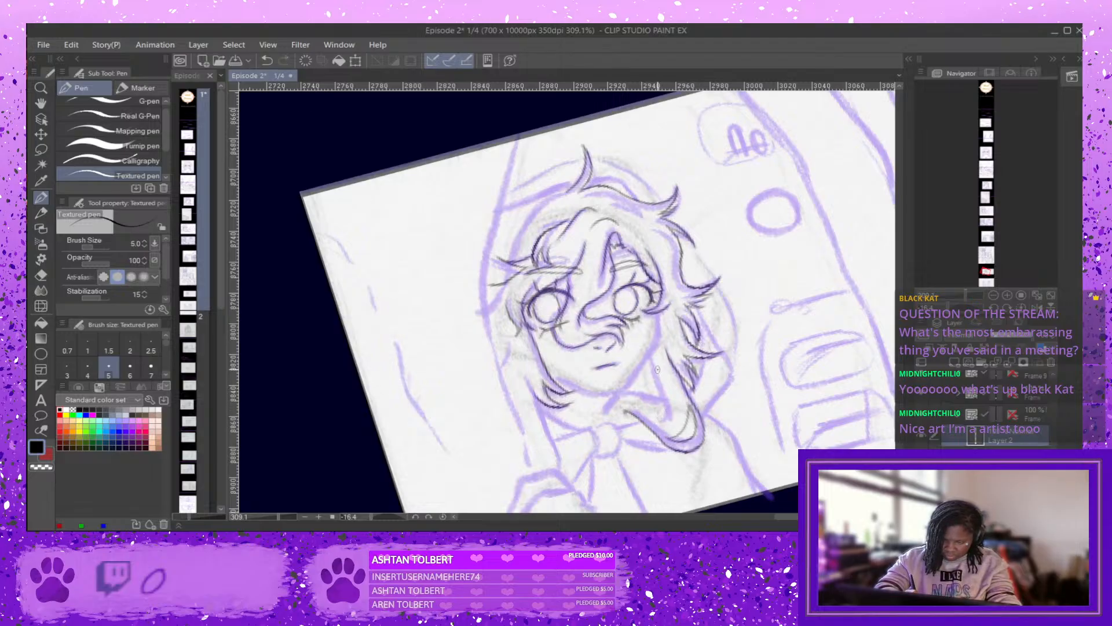
drag(650, 358, 665, 408)
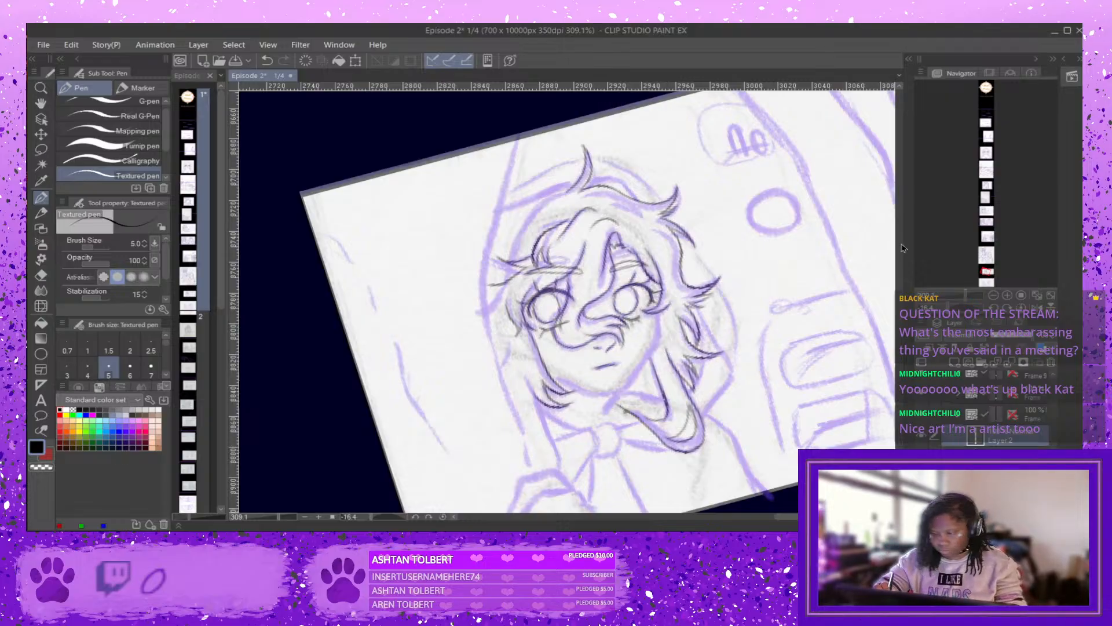
Ink the pointed hair locks along the left-hand side of the head, from beside the eye down past the cheek.
scroll(579, 290, down, 3)
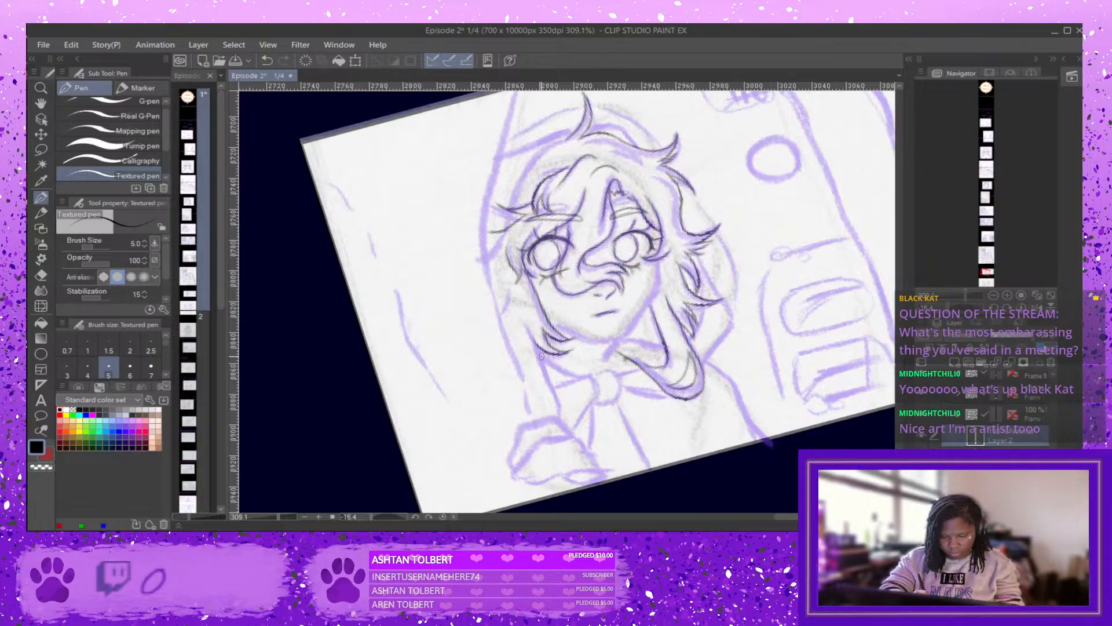
scroll(539, 325, down, 2)
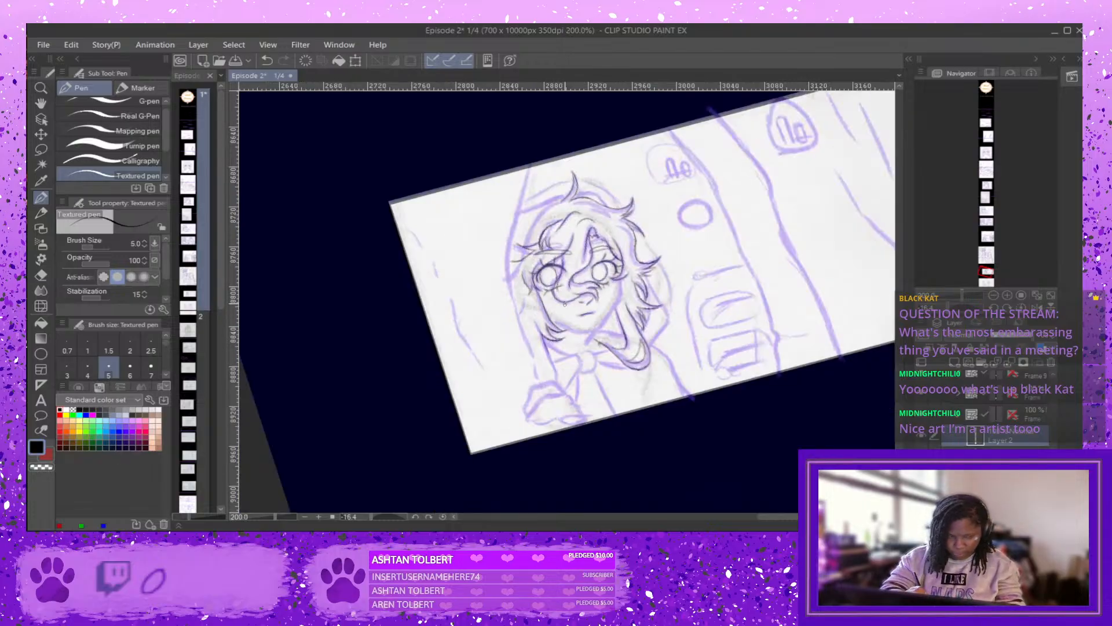
scroll(565, 302, up, 2)
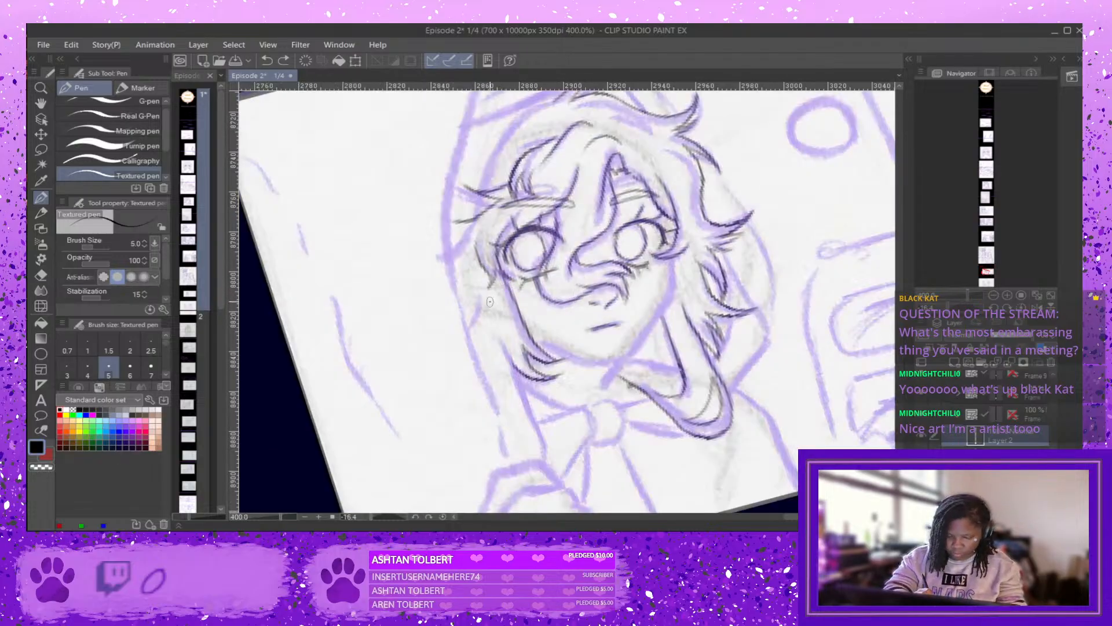
drag(486, 284, 467, 330)
mouse_move(483, 277)
mouse_down()
mouse_move(468, 329)
mouse_move(490, 358)
mouse_up()
key(ctrl+z)
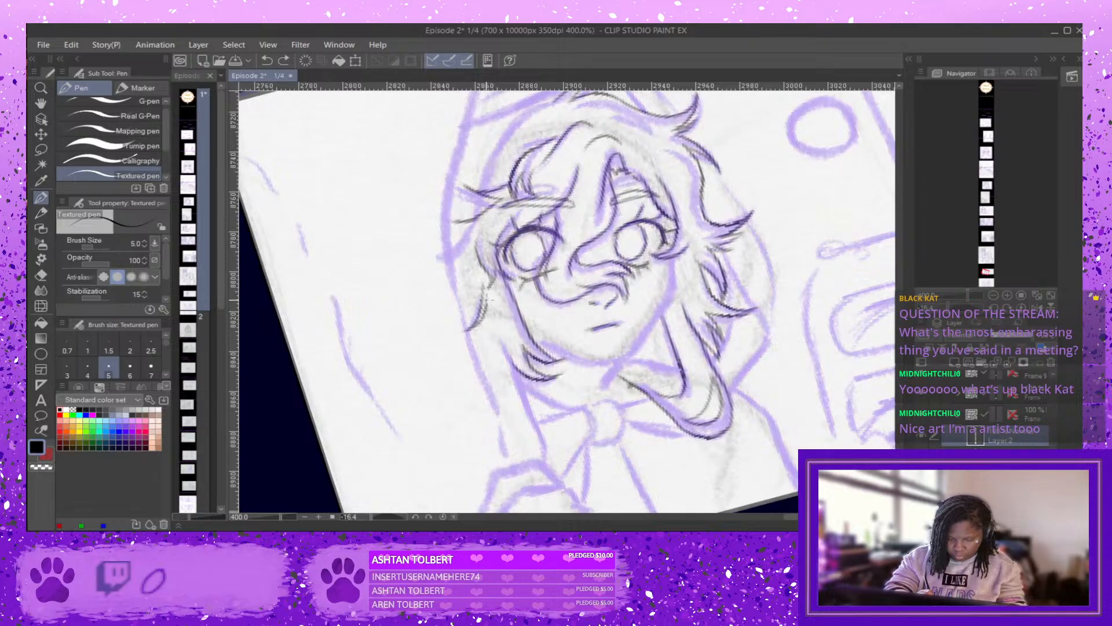
mouse_move(490, 299)
mouse_down()
mouse_move(502, 374)
mouse_move(516, 322)
mouse_move(494, 365)
mouse_move(498, 300)
mouse_move(540, 437)
mouse_up()
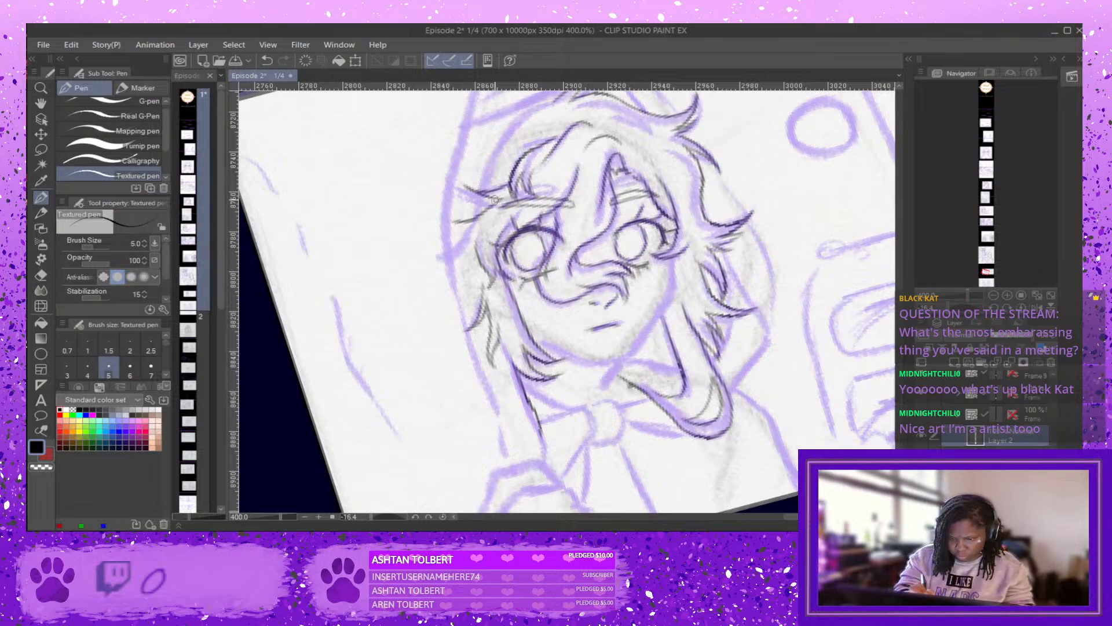
mouse_move(463, 223)
mouse_down()
mouse_move(446, 221)
mouse_move(460, 220)
mouse_move(454, 278)
mouse_move(450, 267)
mouse_up()
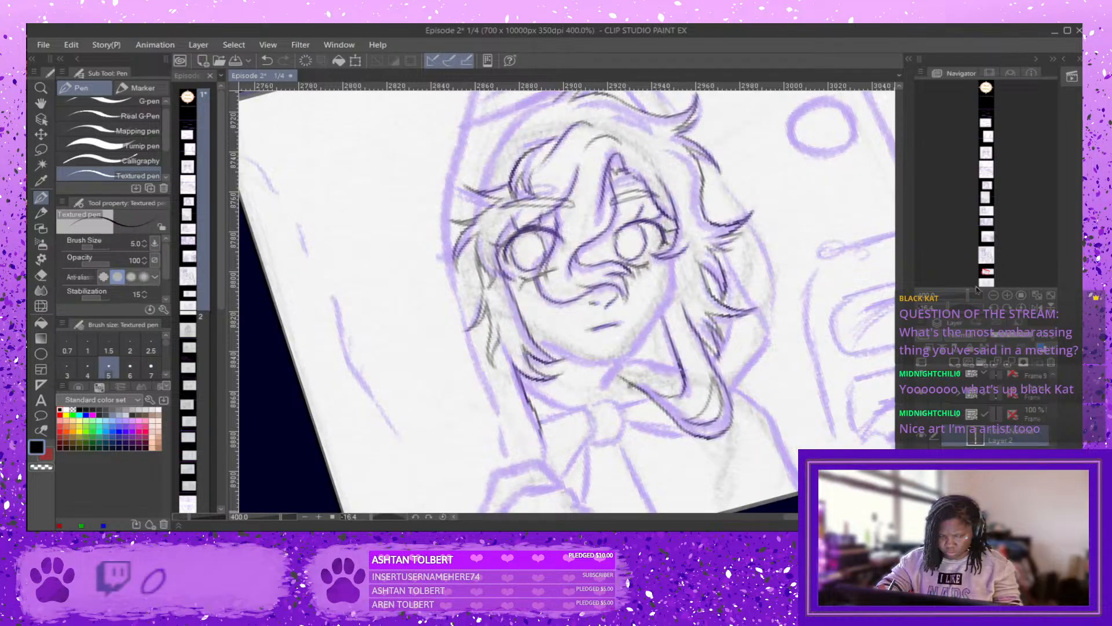
key(ctrl+z)
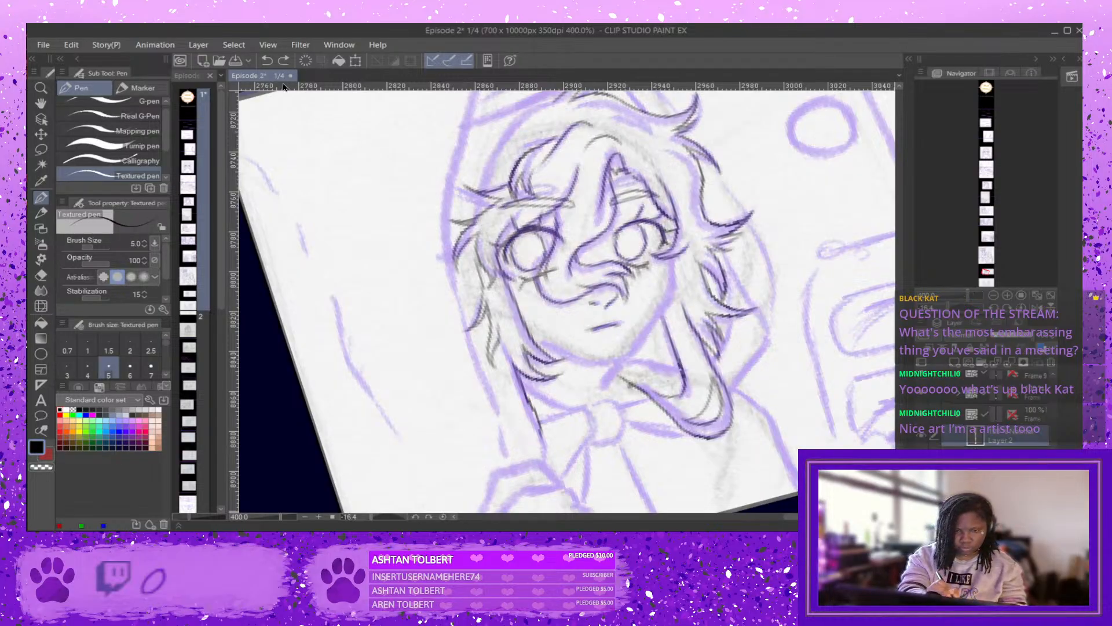
click(283, 60)
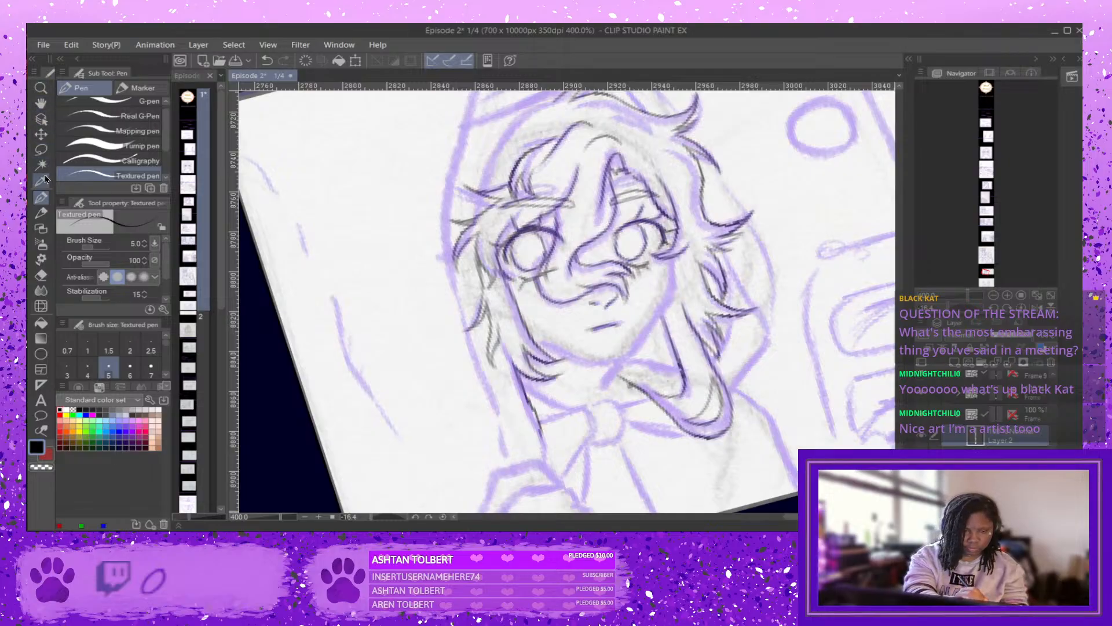
click(40, 275)
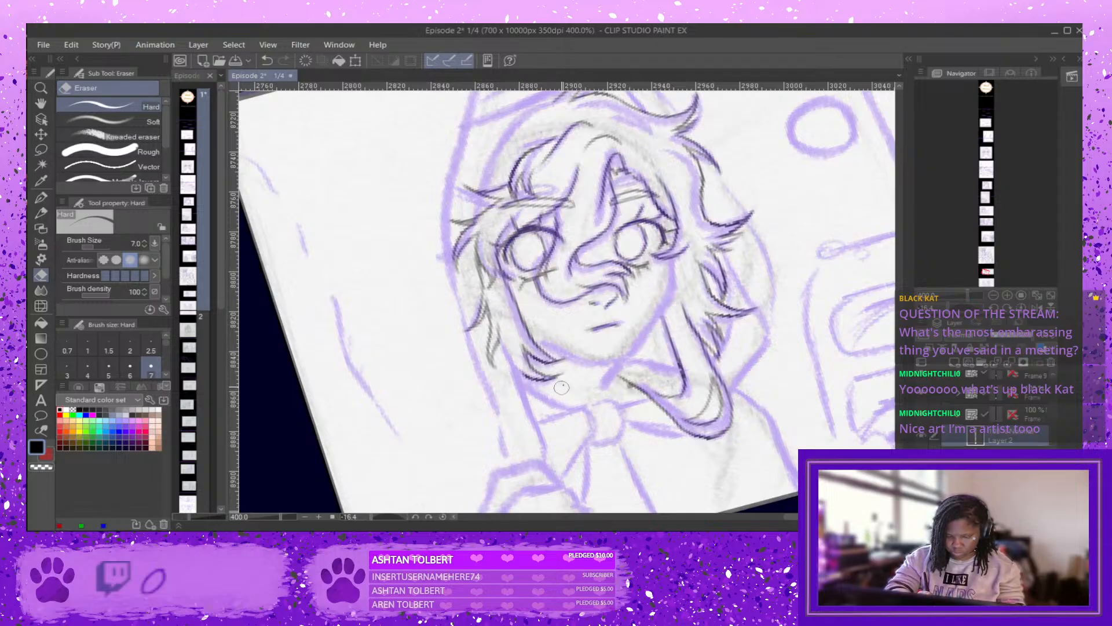
key(p)
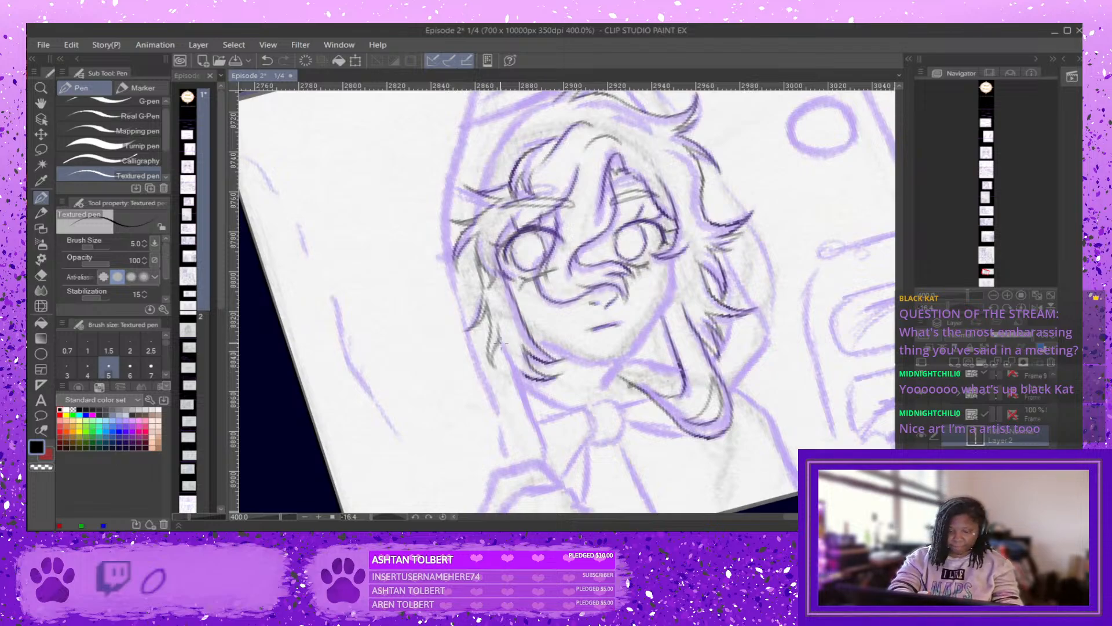
drag(502, 345, 531, 407)
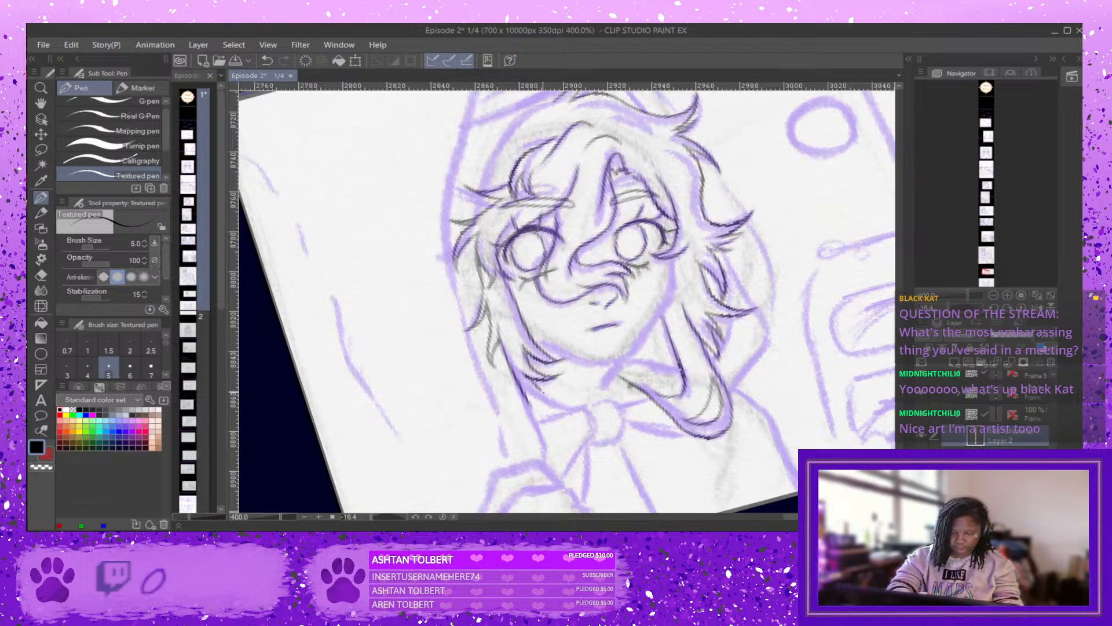
drag(553, 412, 540, 420)
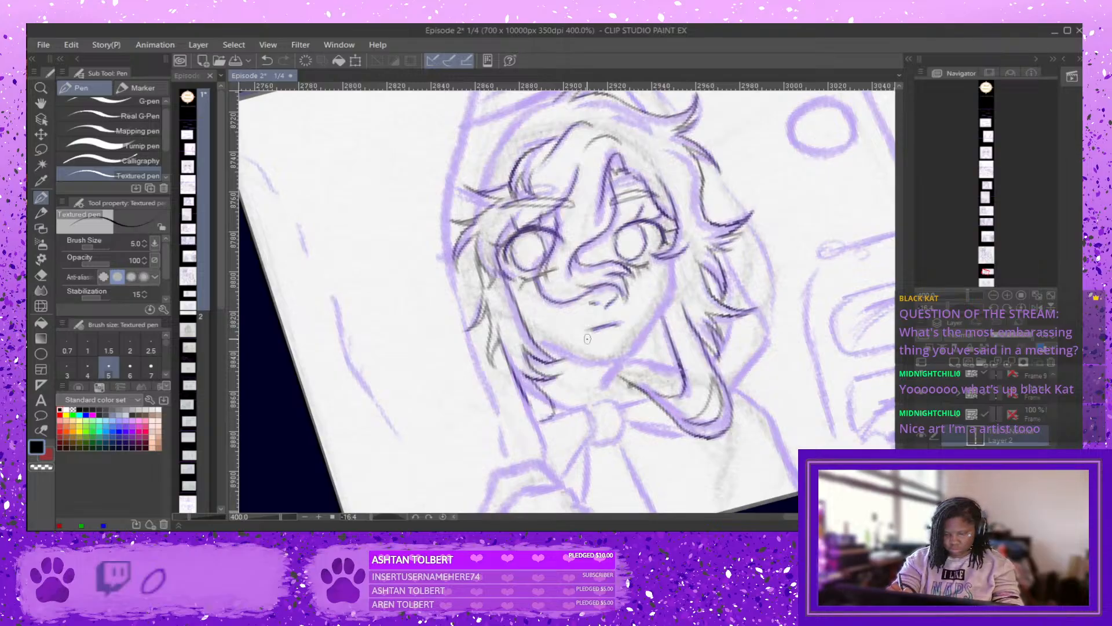
key(ctrl+z)
key(ctrl+z)
key(ctrl+z)
key(ctrl+z)
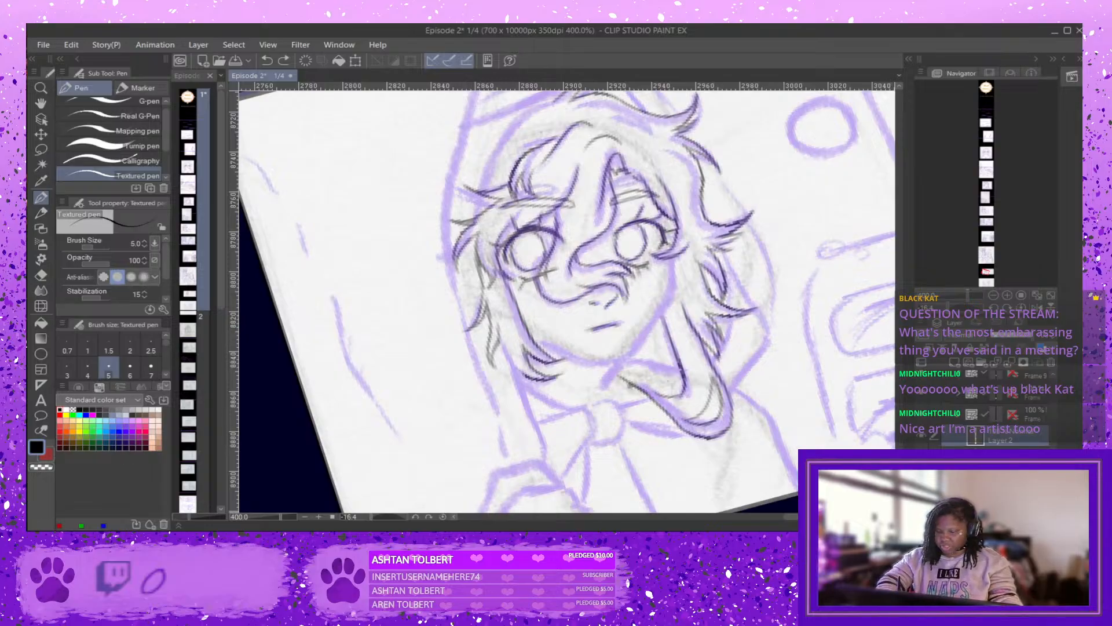
Ink the long left-hand hair strand down to the collar and the collar edge below the jaw.
scroll(562, 302, down, 2)
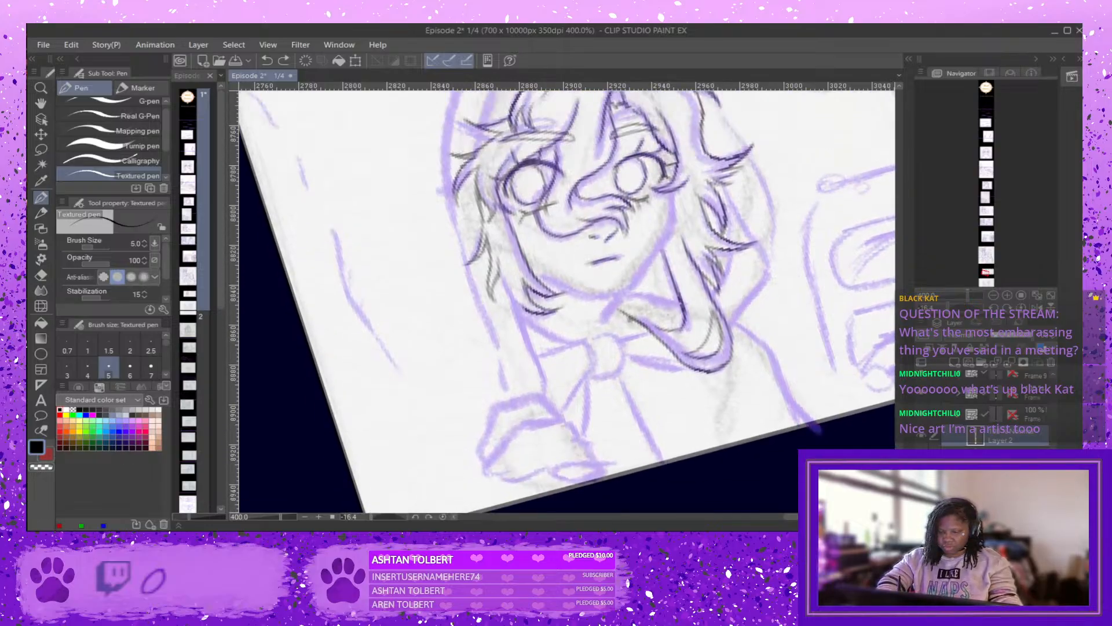
scroll(513, 310, up, 1)
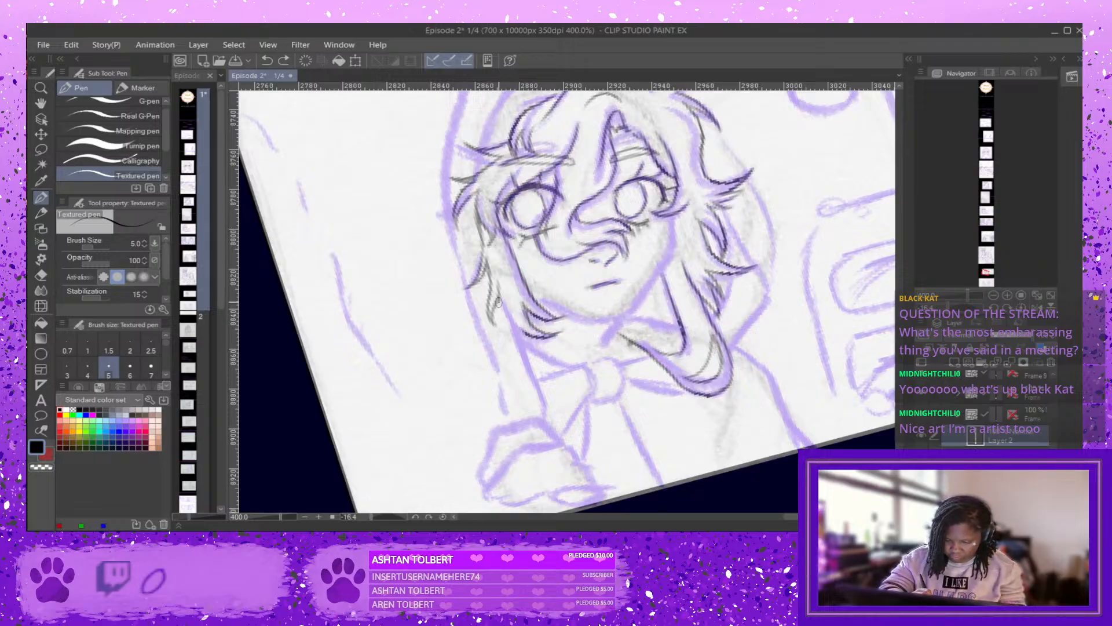
mouse_move(498, 302)
mouse_down()
mouse_move(507, 367)
mouse_move(501, 332)
mouse_move(527, 397)
mouse_move(512, 382)
mouse_move(539, 400)
mouse_up()
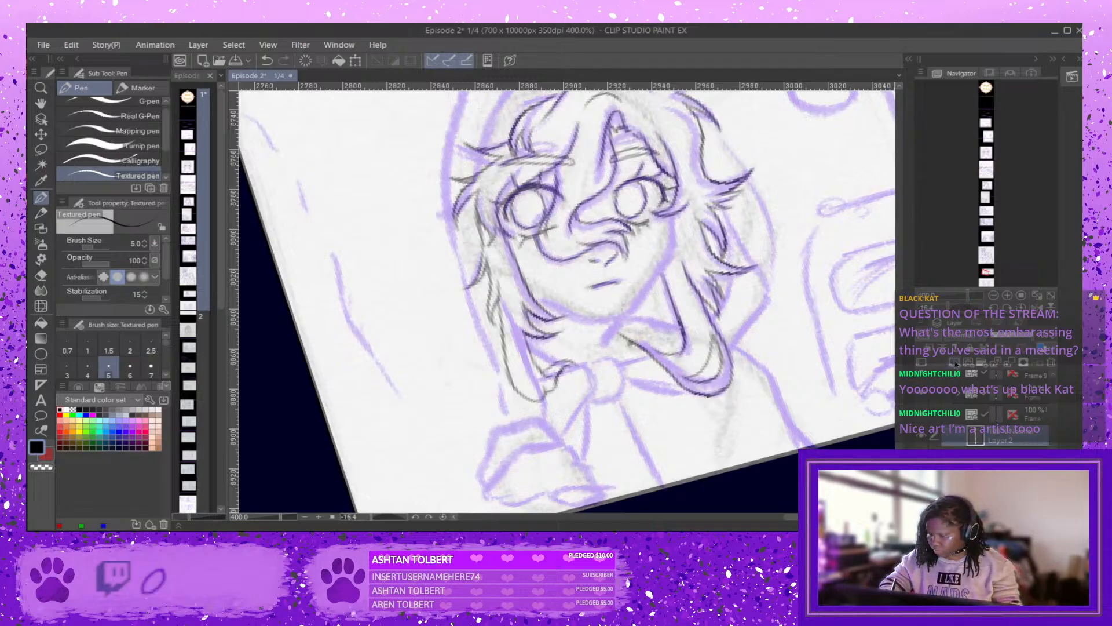
mouse_move(527, 340)
mouse_down()
mouse_move(559, 359)
mouse_move(559, 373)
mouse_up()
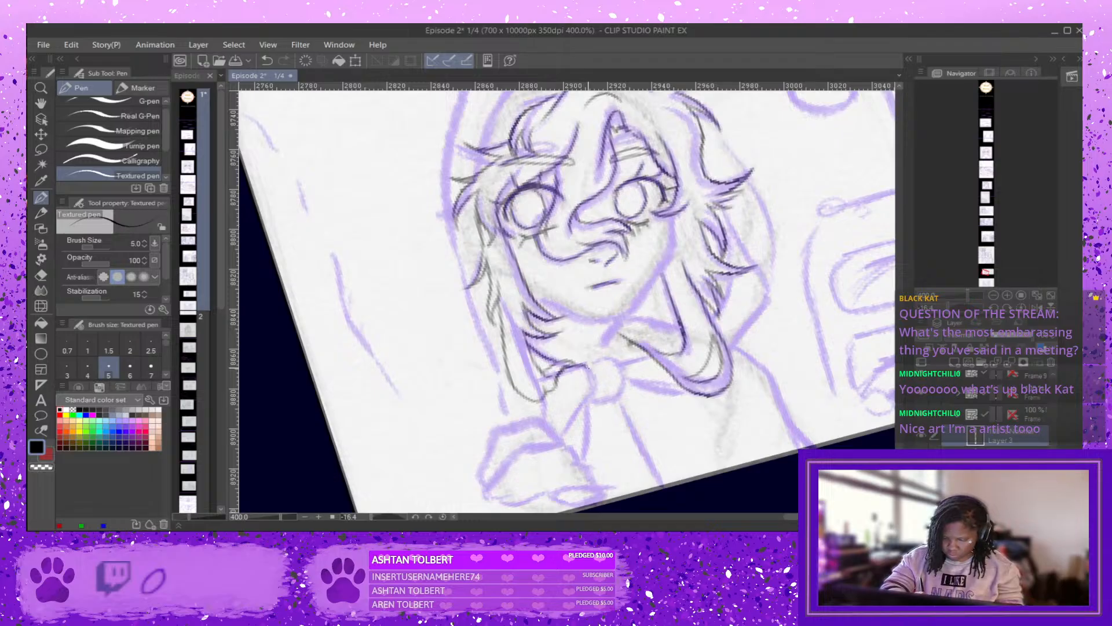
Ink the neck bow with its left-hand loop and tail, the centre knot and the band running to the right-hand collar flap.
mouse_move(591, 374)
mouse_down()
mouse_move(559, 409)
mouse_move(595, 380)
mouse_move(564, 433)
mouse_up()
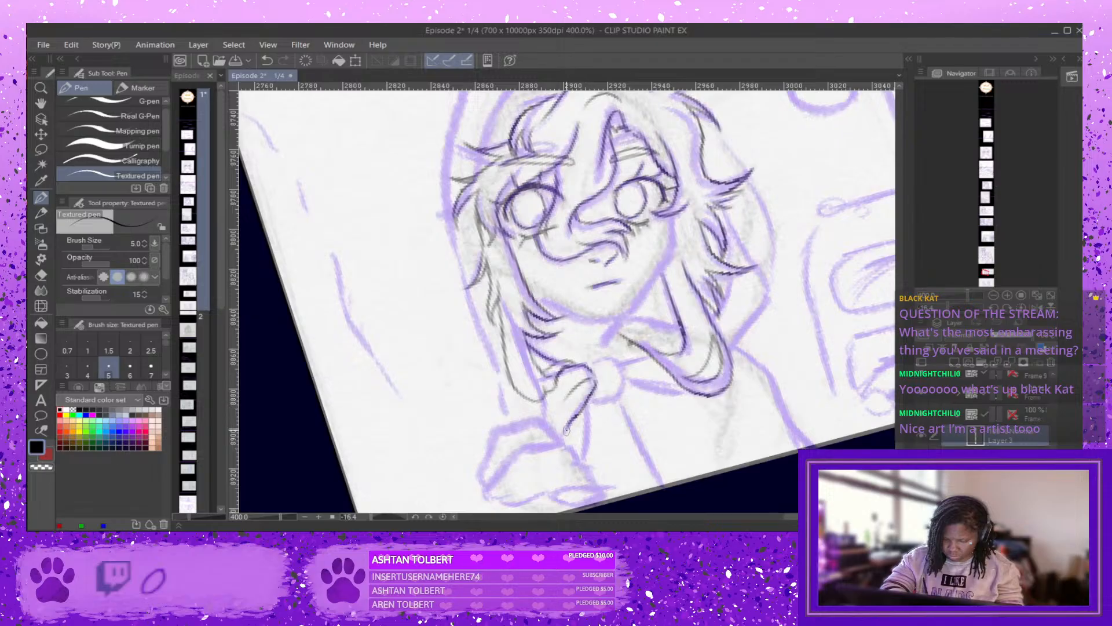
drag(591, 391, 586, 444)
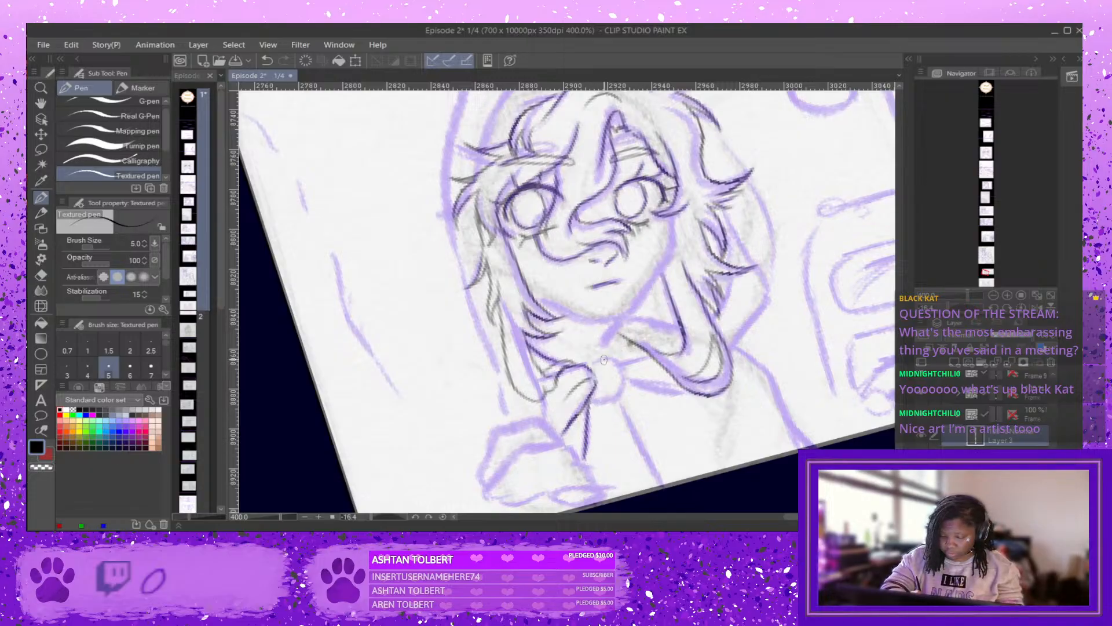
mouse_move(593, 361)
mouse_down()
mouse_move(606, 364)
mouse_move(603, 397)
mouse_move(622, 370)
mouse_up()
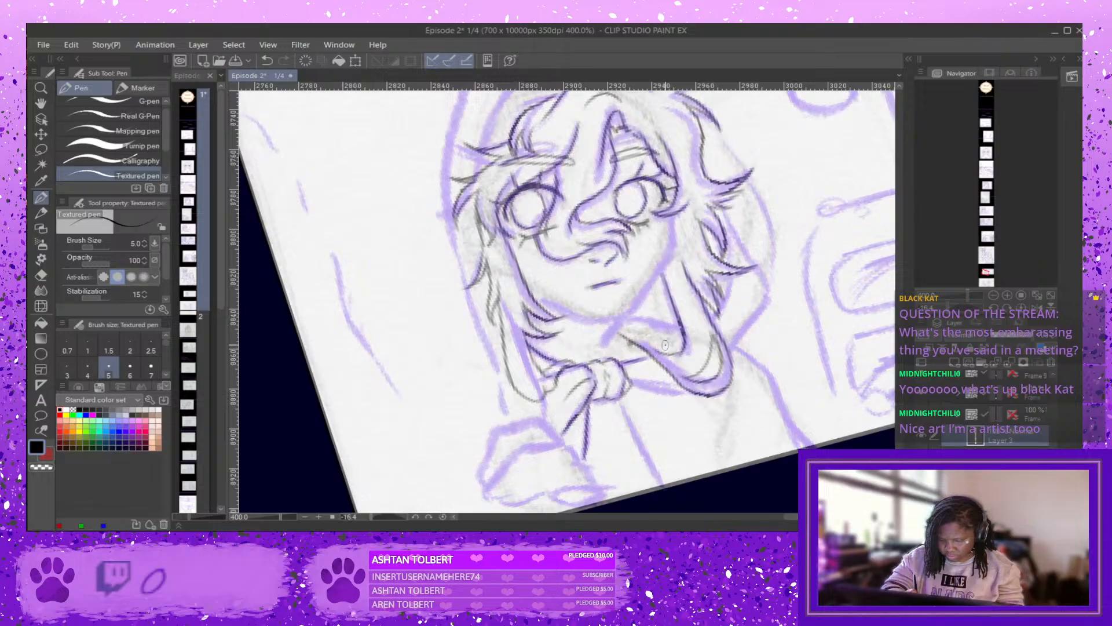
drag(630, 380, 686, 394)
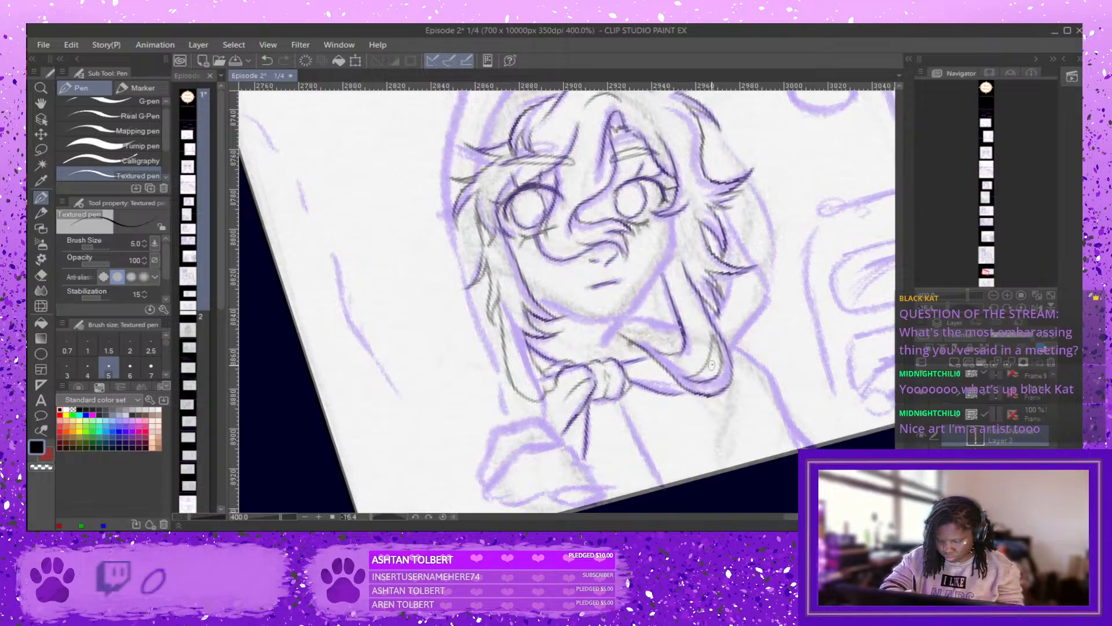
Ink the angular outline behind the right-hand hair locks, from the collar flap up to the pointed cheek flick.
mouse_move(733, 351)
mouse_down()
mouse_move(767, 285)
mouse_move(724, 211)
mouse_move(703, 138)
mouse_up()
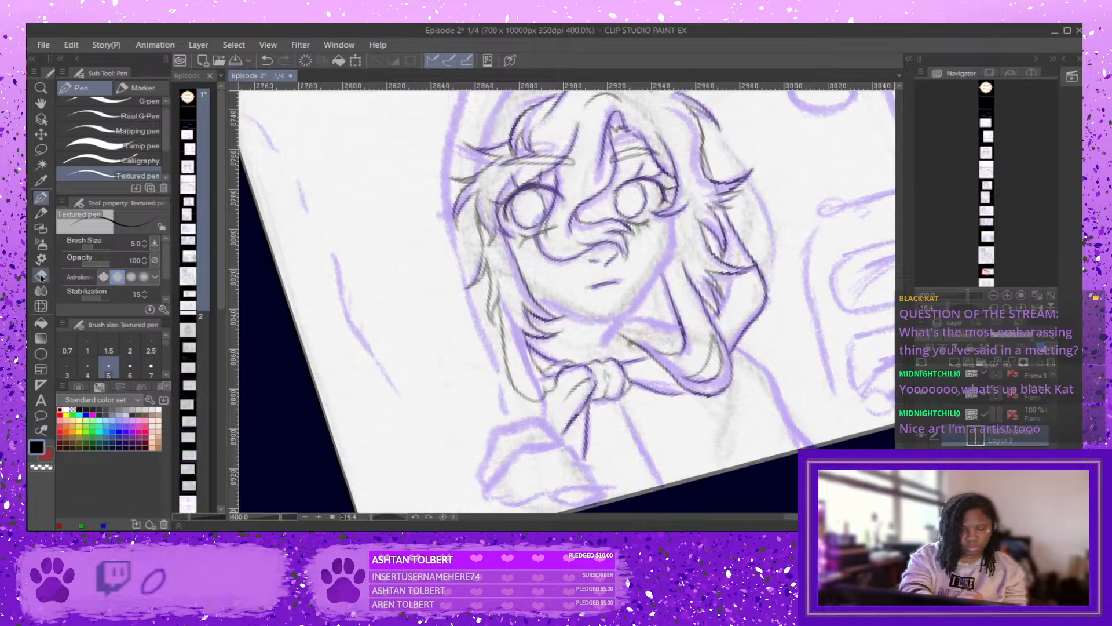
click(41, 275)
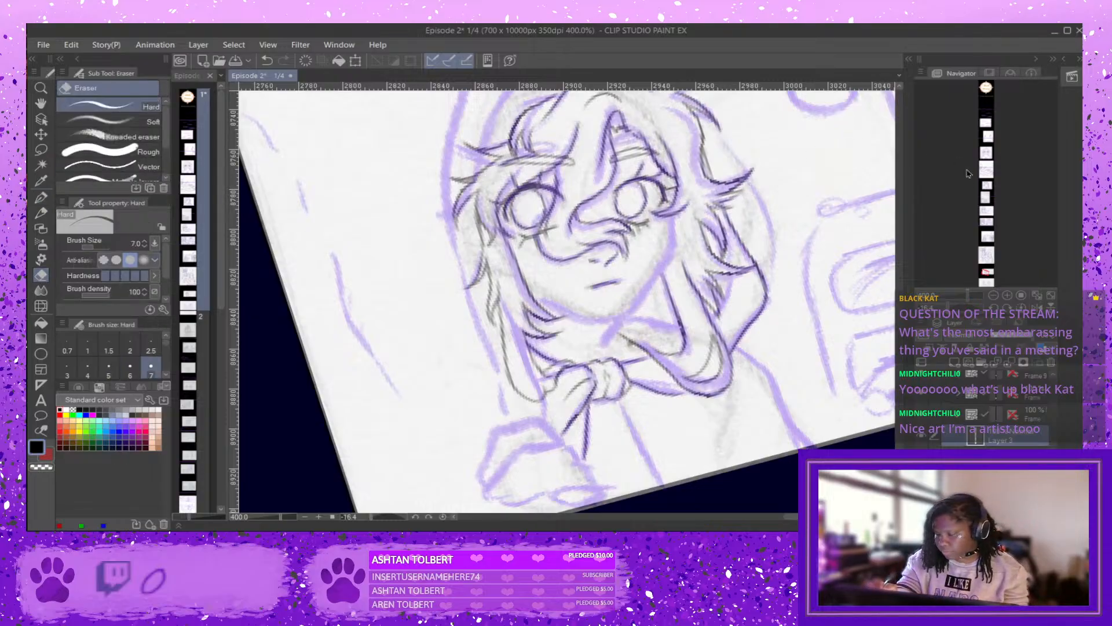
scroll(566, 301, up, 3)
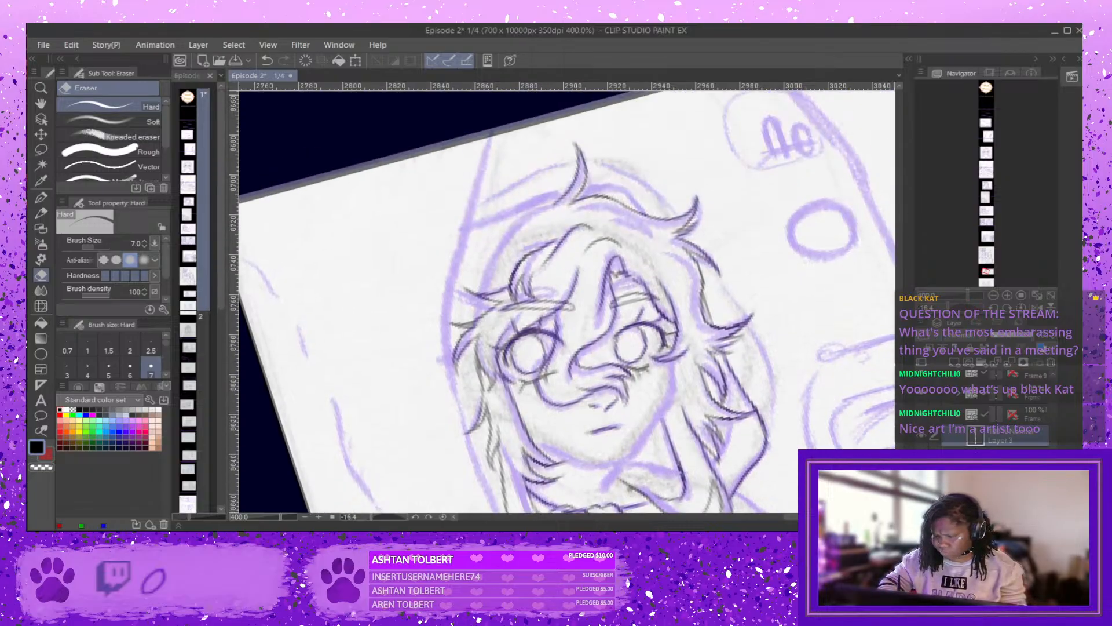
Ink the left-hand head outline with the Textured pen, from the base of the crown tuft down to the side locks.
click(41, 197)
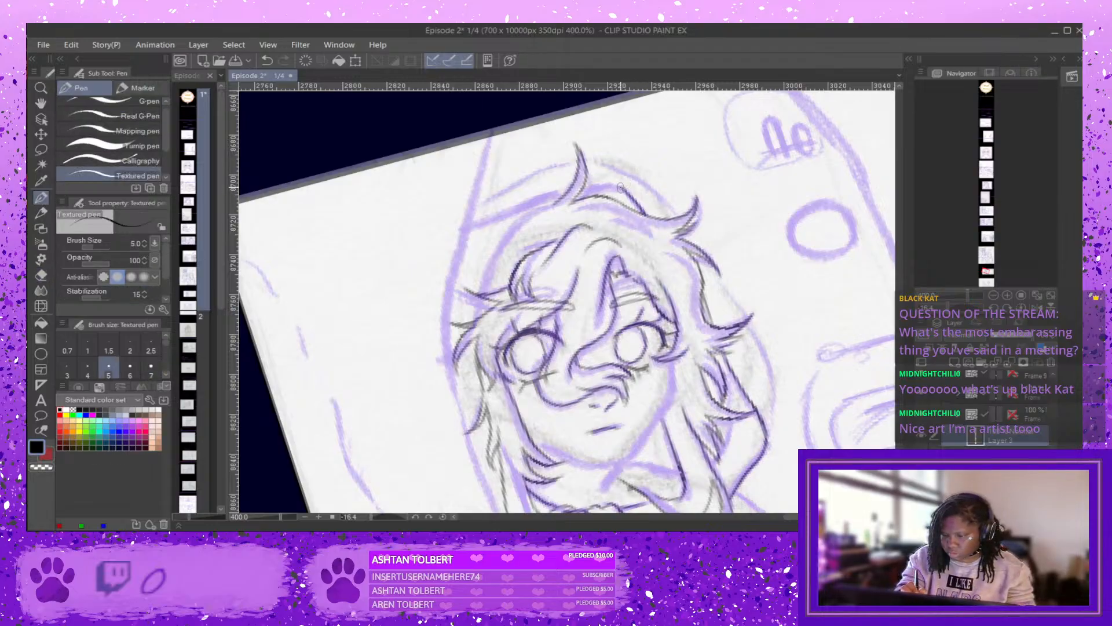
drag(564, 185, 475, 219)
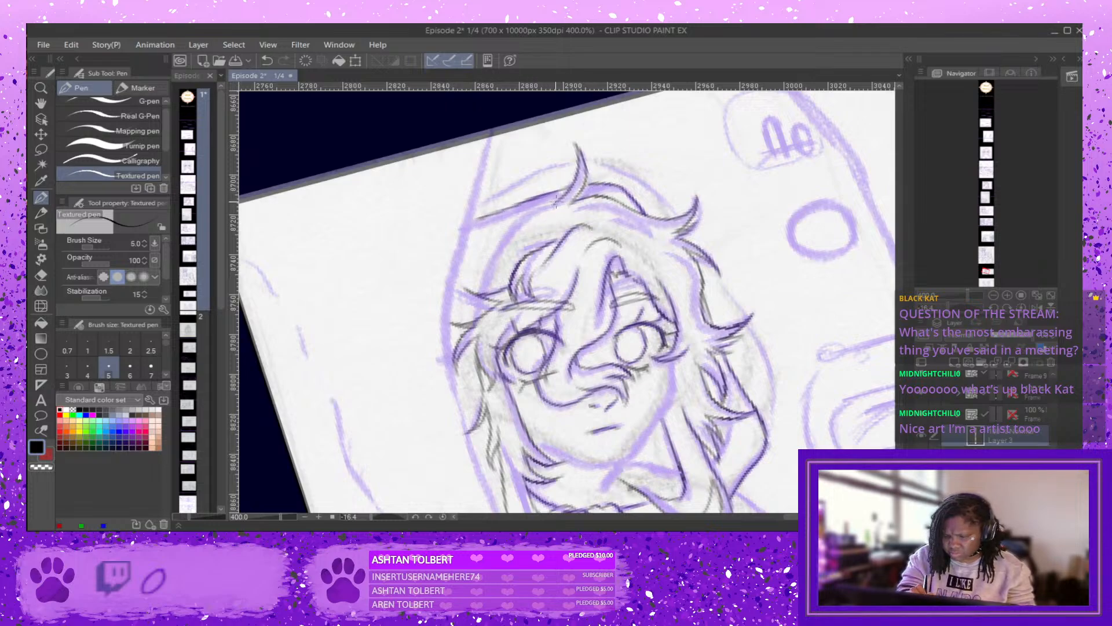
mouse_move(555, 201)
mouse_down()
mouse_move(512, 229)
mouse_move(481, 292)
mouse_up()
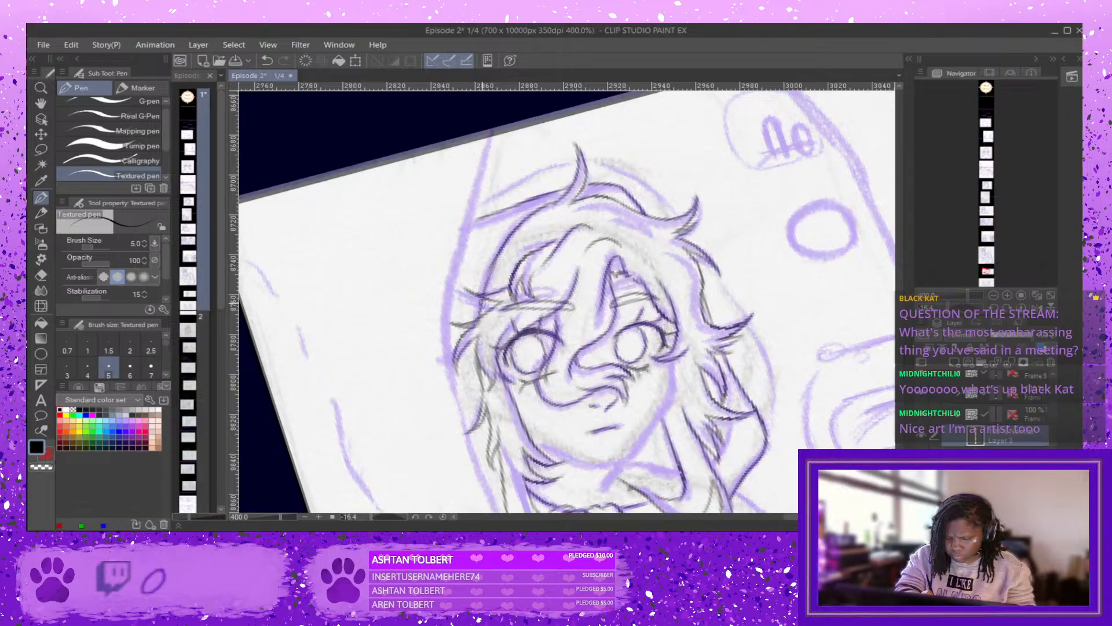
mouse_move(499, 256)
mouse_down()
mouse_move(477, 284)
mouse_move(495, 260)
mouse_move(477, 333)
mouse_up()
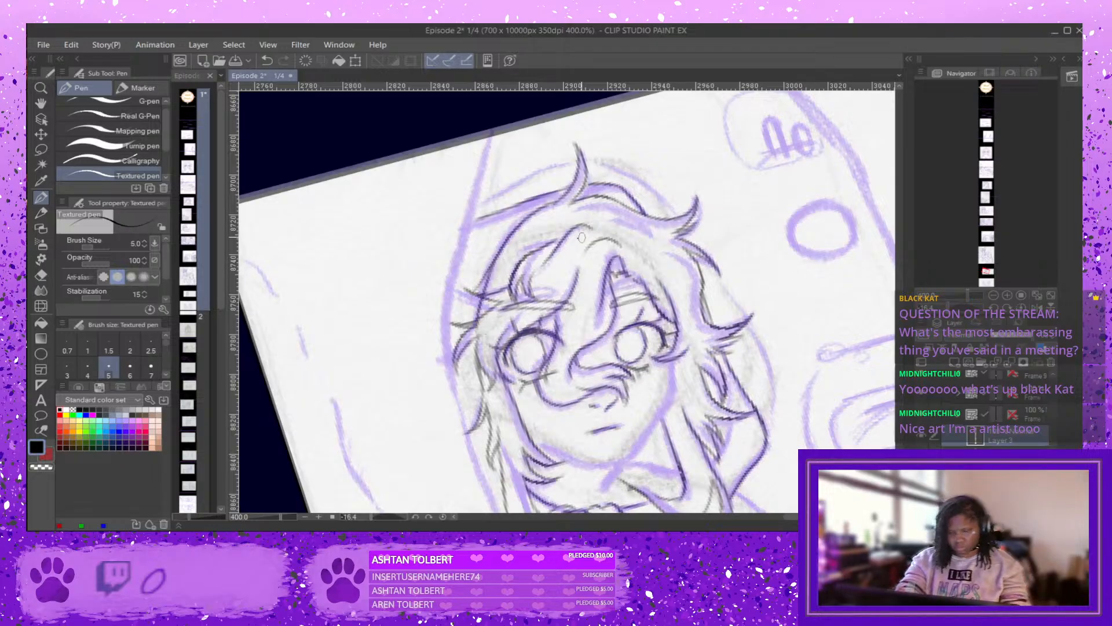
Zoom out to 200% and reset the canvas rotation to 0 to check the whole character in the panel.
click(41, 280)
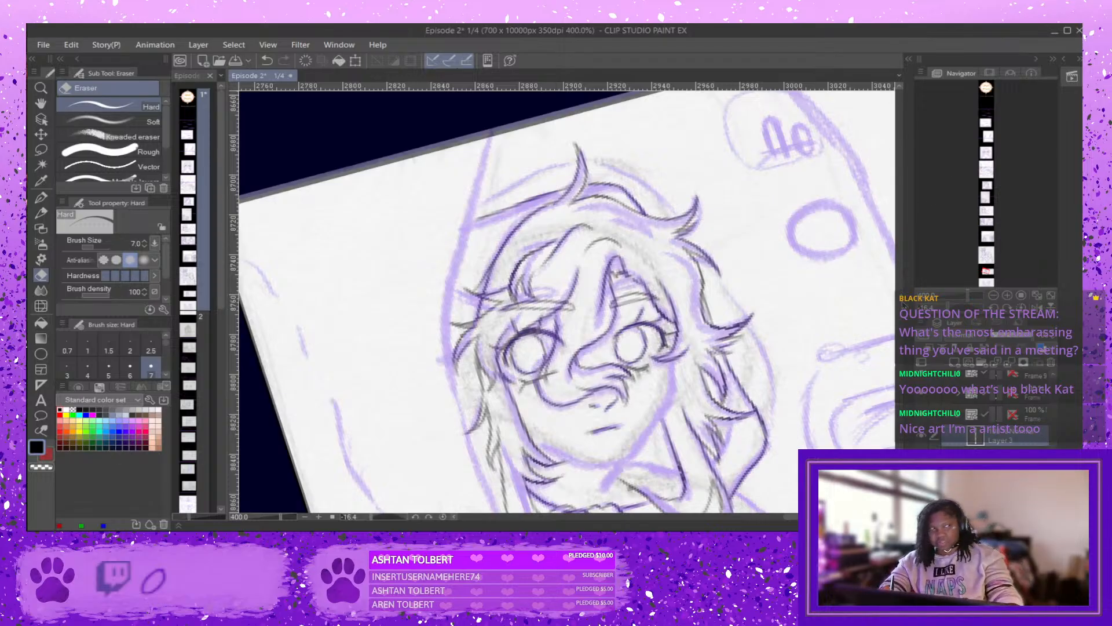
key(ctrl+minus)
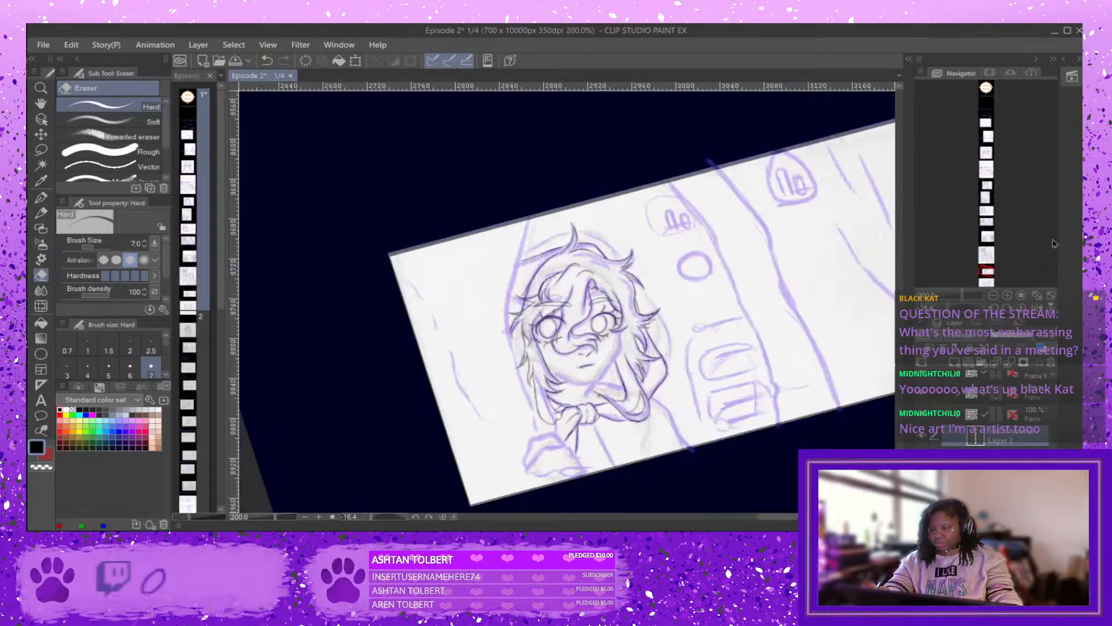
click(1013, 301)
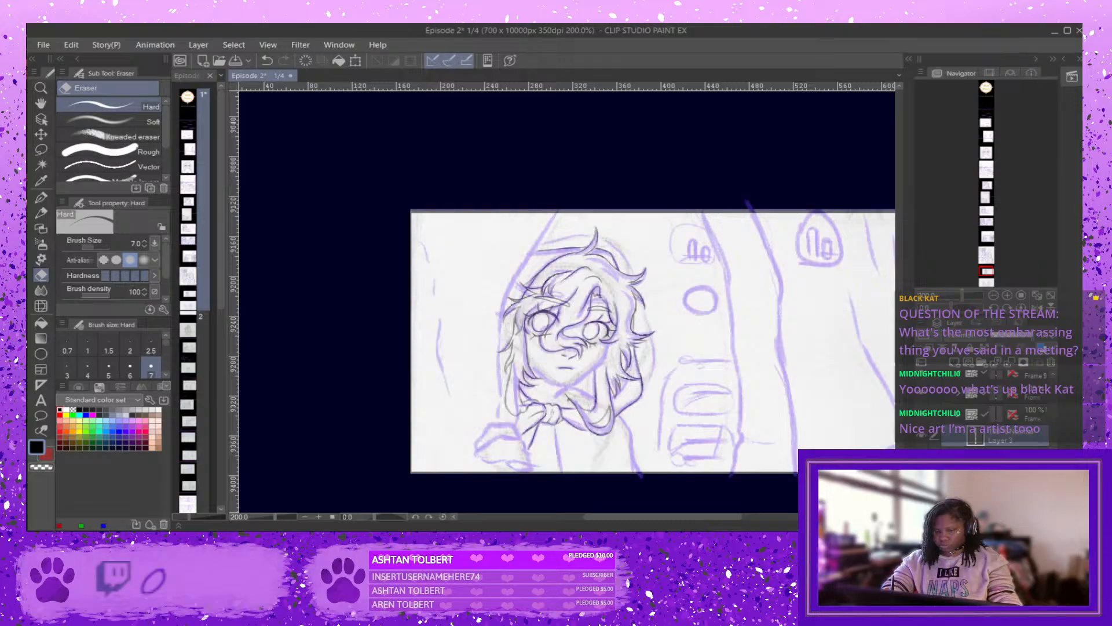
Ink the torso's centre line below the bow and its right-hand outline with the Textured pen, down to the panel edge.
scroll(640, 350, down, 5)
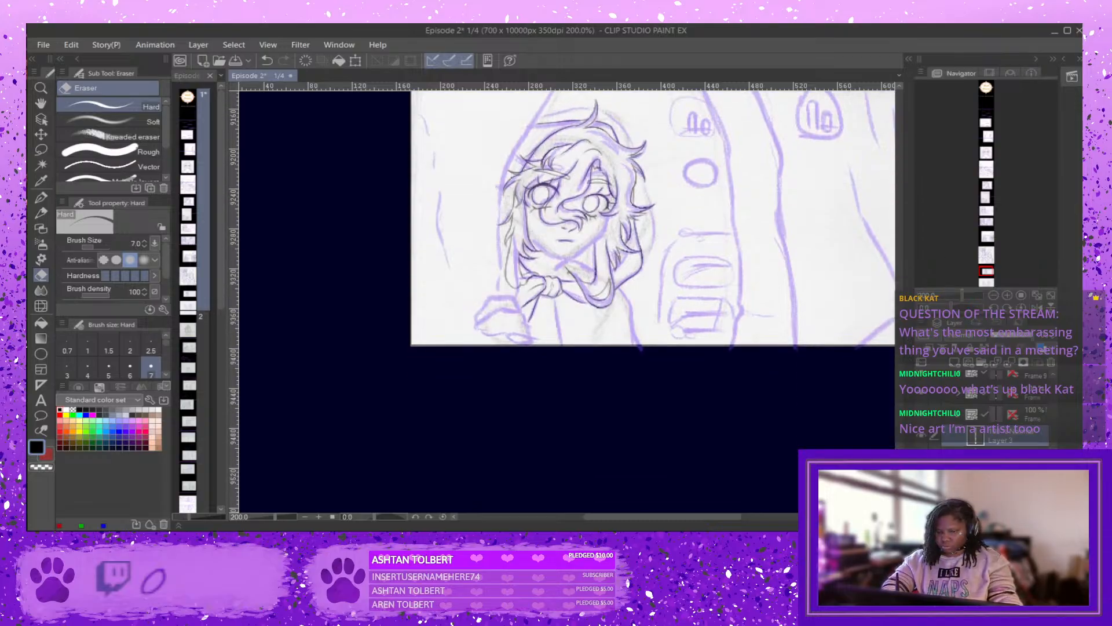
scroll(640, 350, down, 1)
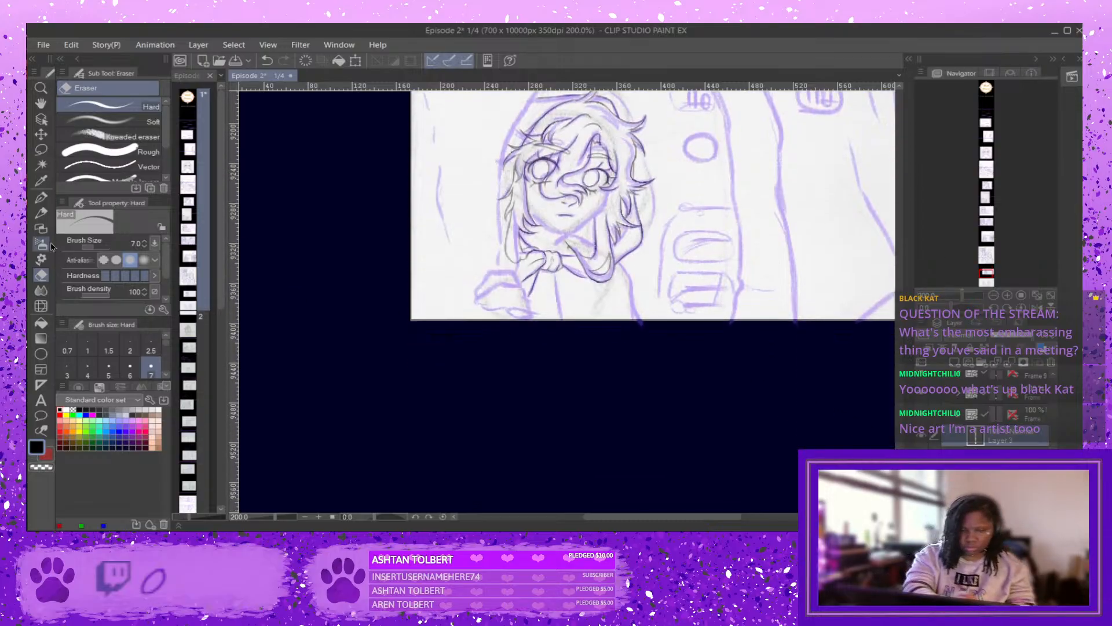
click(40, 198)
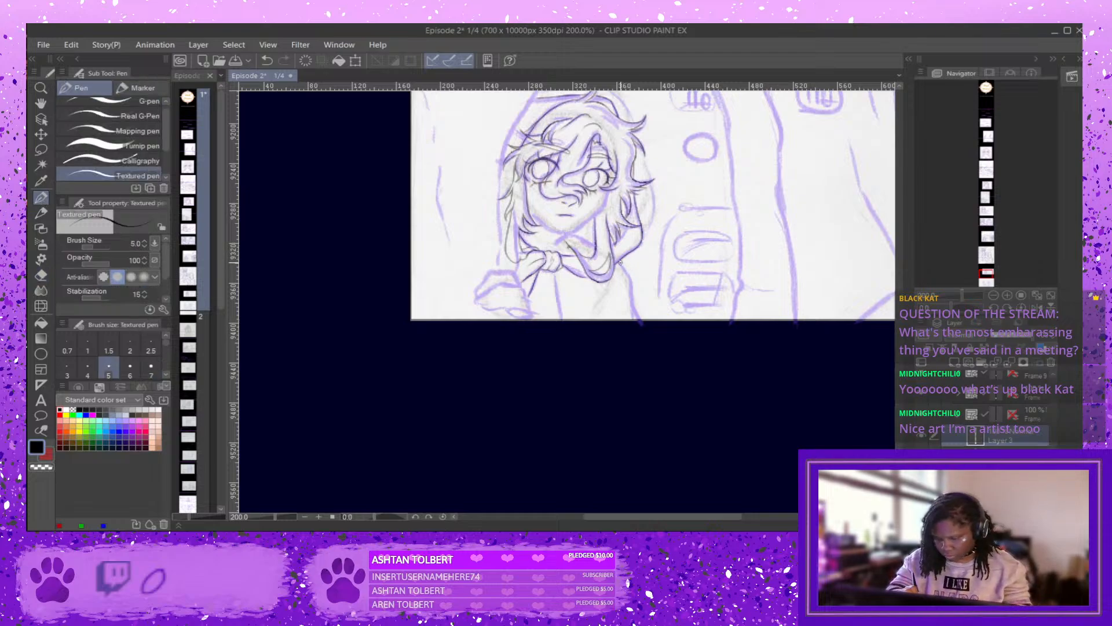
drag(625, 265, 638, 317)
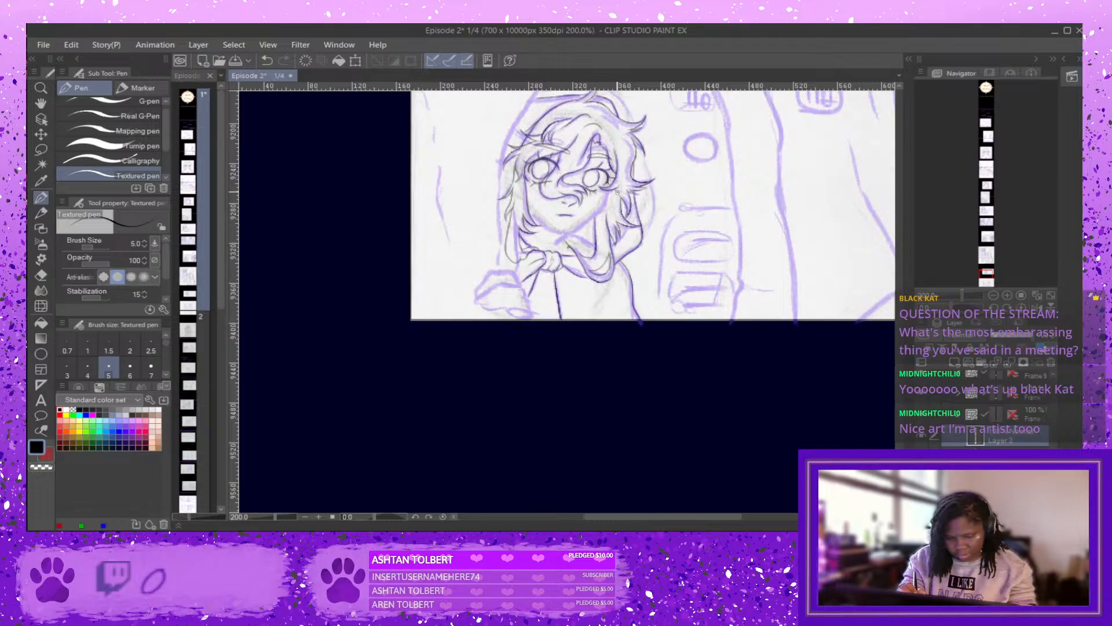
Ink the right-hand side of the jaw from the cheek down towards the chin.
scroll(617, 191, up, 3)
mouse_move(600, 193)
mouse_down()
mouse_move(578, 237)
mouse_move(583, 226)
mouse_move(530, 270)
mouse_up()
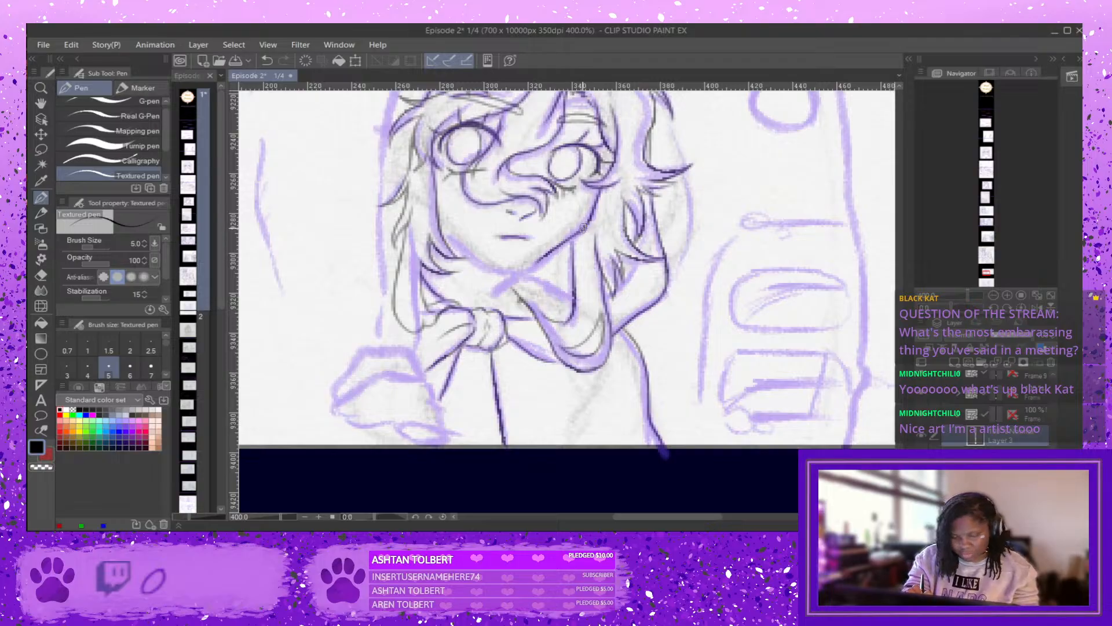
scroll(586, 231, down, 3)
key(ctrl+z)
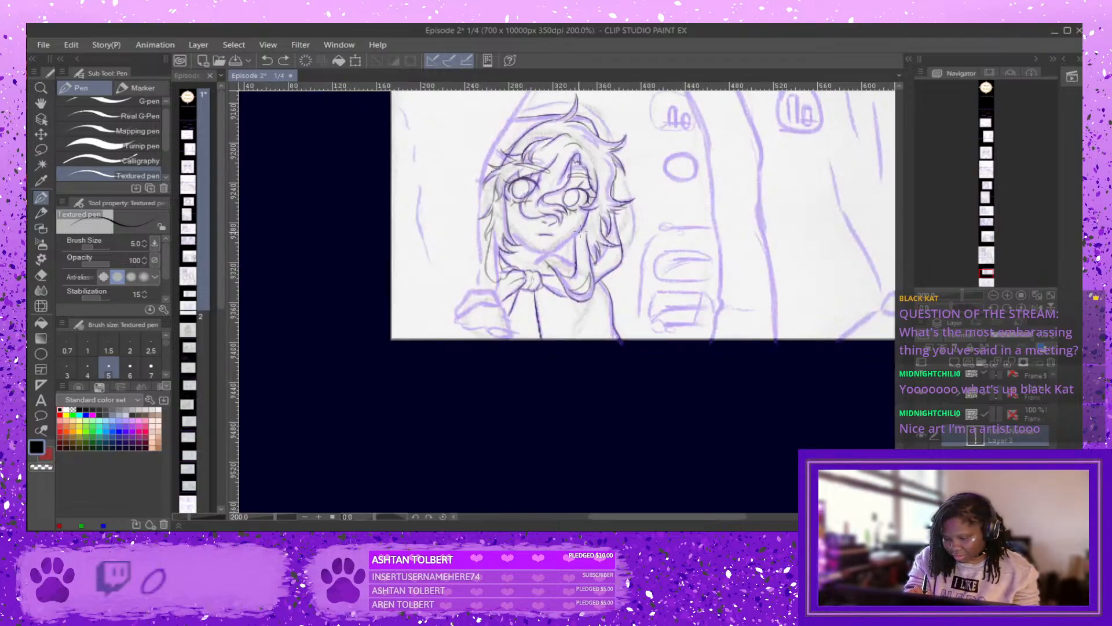
drag(581, 231, 529, 248)
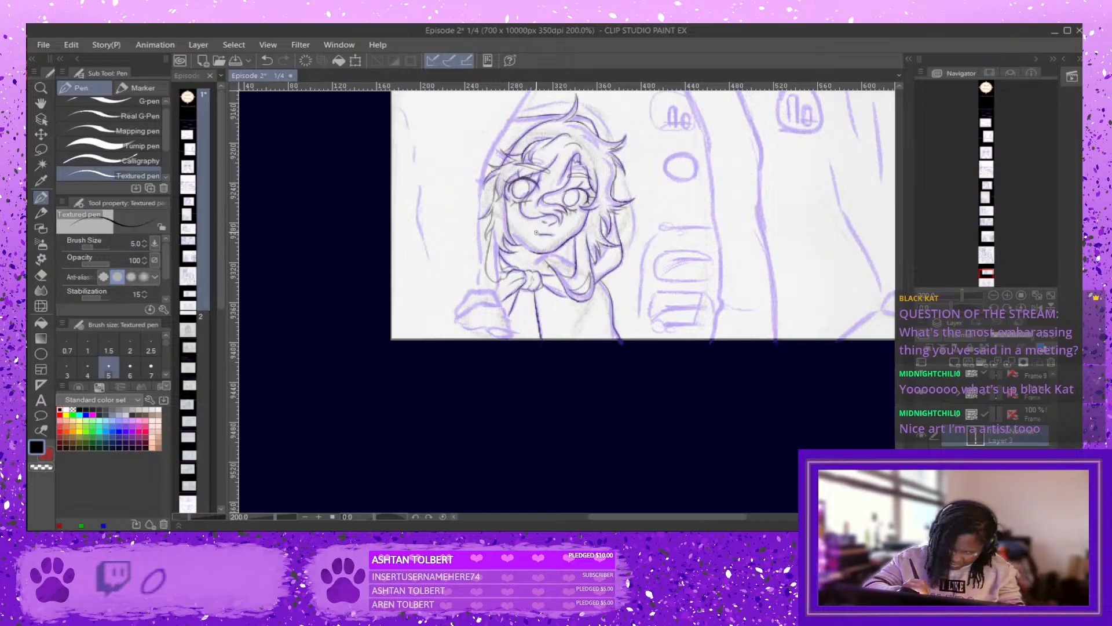
key(ctrl+z)
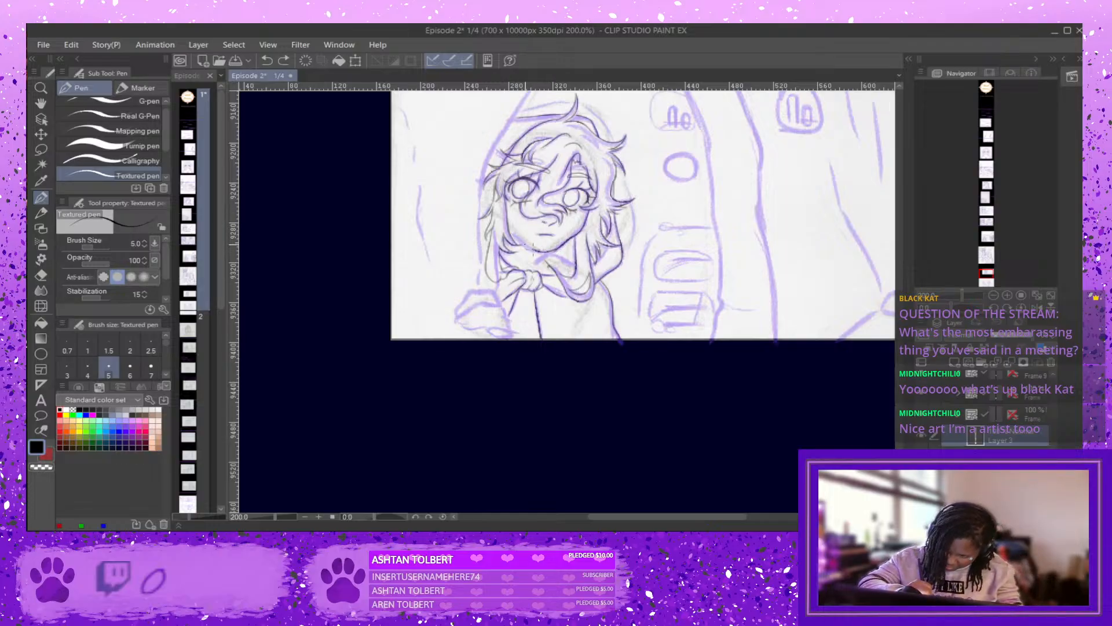
drag(533, 249, 517, 237)
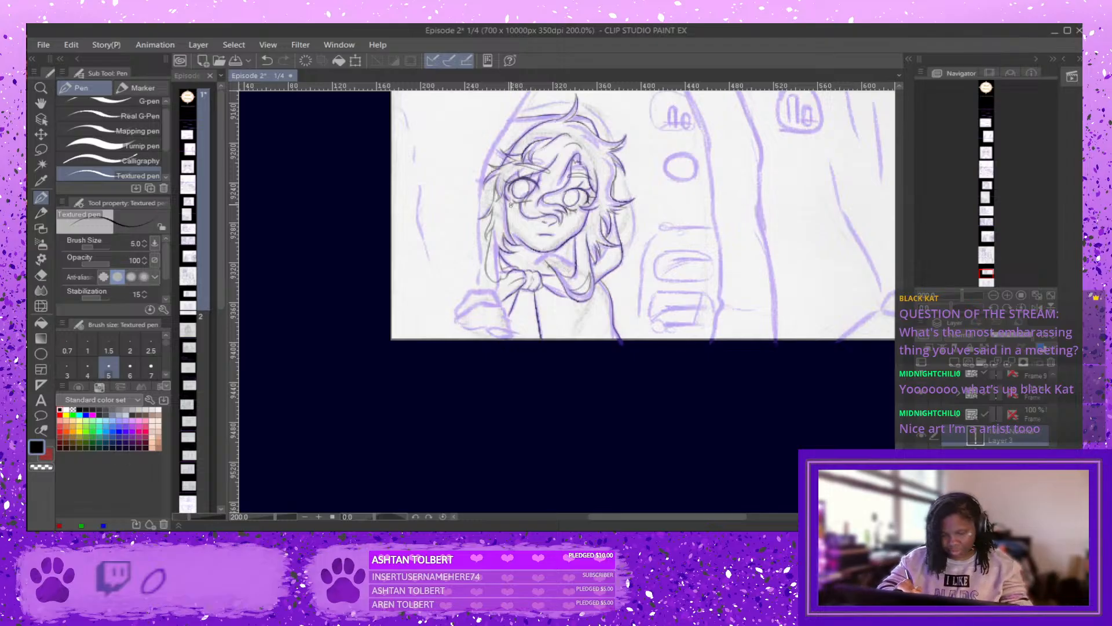
scroll(511, 203, up, 2)
key(ctrl+z)
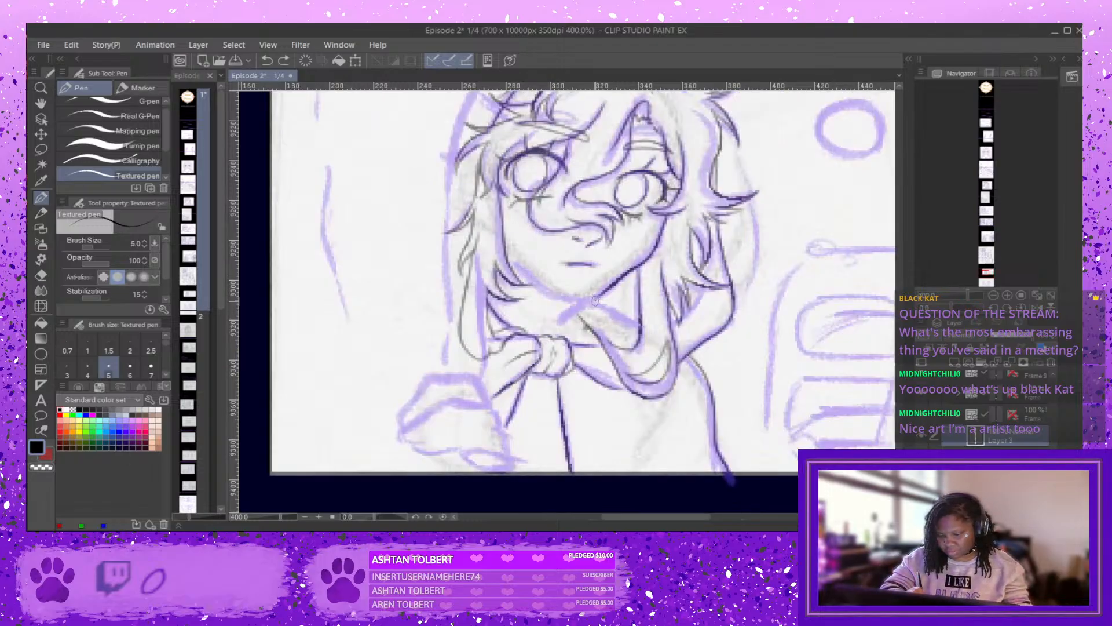
mouse_move(602, 290)
mouse_down()
mouse_move(559, 298)
mouse_move(603, 298)
mouse_up()
key(ctrl+z)
key(ctrl+z)
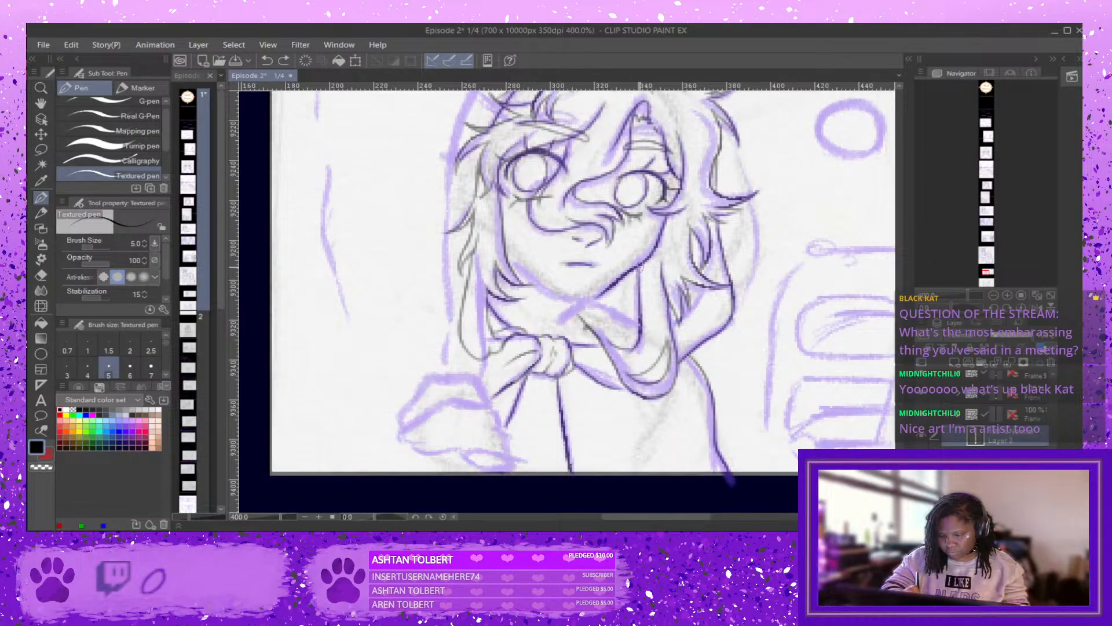
drag(641, 264, 606, 290)
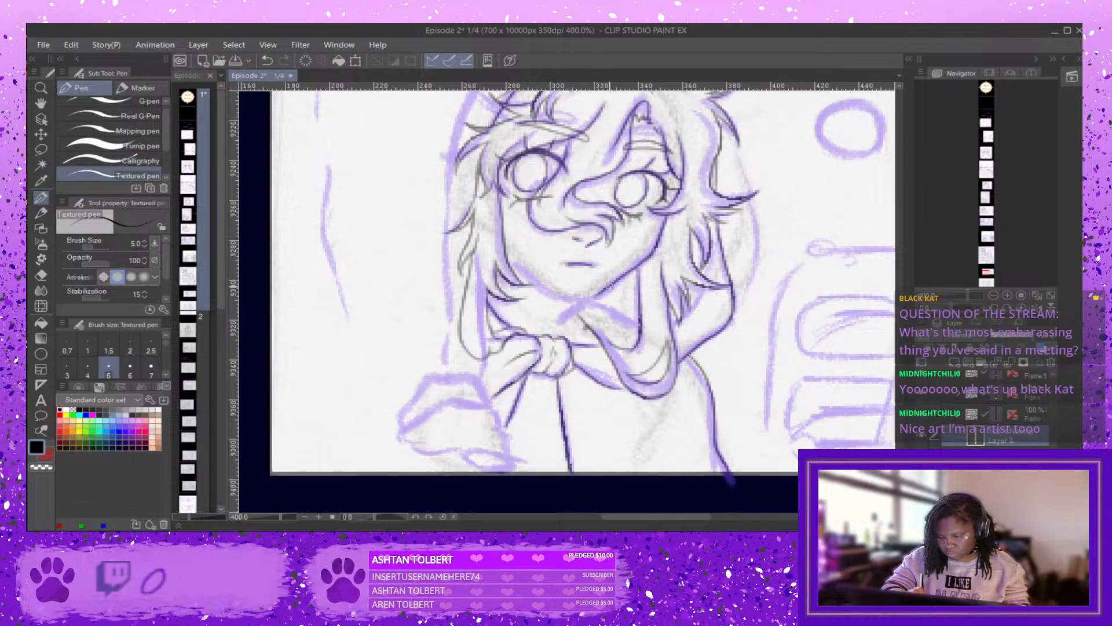
key(ctrl+z)
Ink the chin and left-hand jawline in one curve, then the folded collar opening beneath the chin.
mouse_move(644, 257)
mouse_down()
mouse_move(573, 300)
mouse_move(502, 249)
mouse_up()
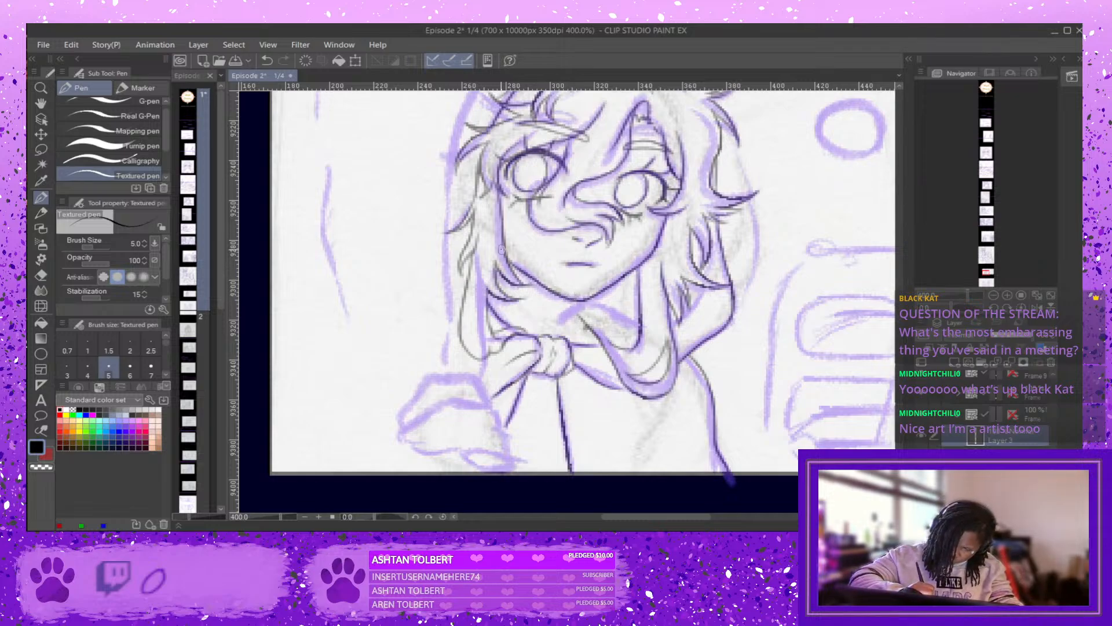
mouse_move(581, 303)
mouse_down()
mouse_move(559, 320)
mouse_move(597, 310)
mouse_up()
key(ctrl+z)
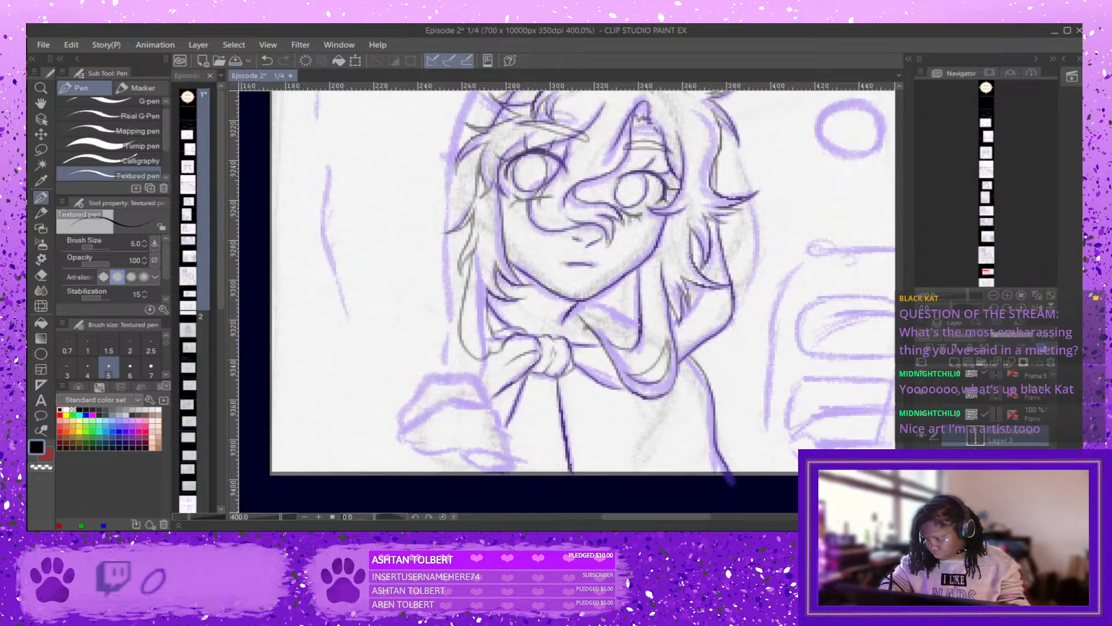
mouse_move(574, 309)
mouse_down()
mouse_move(622, 288)
mouse_move(578, 310)
mouse_move(618, 324)
mouse_move(581, 310)
mouse_move(618, 323)
mouse_move(616, 299)
mouse_move(587, 302)
mouse_move(639, 326)
mouse_up()
key(ctrl+z)
key(ctrl+z)
key(ctrl+z)
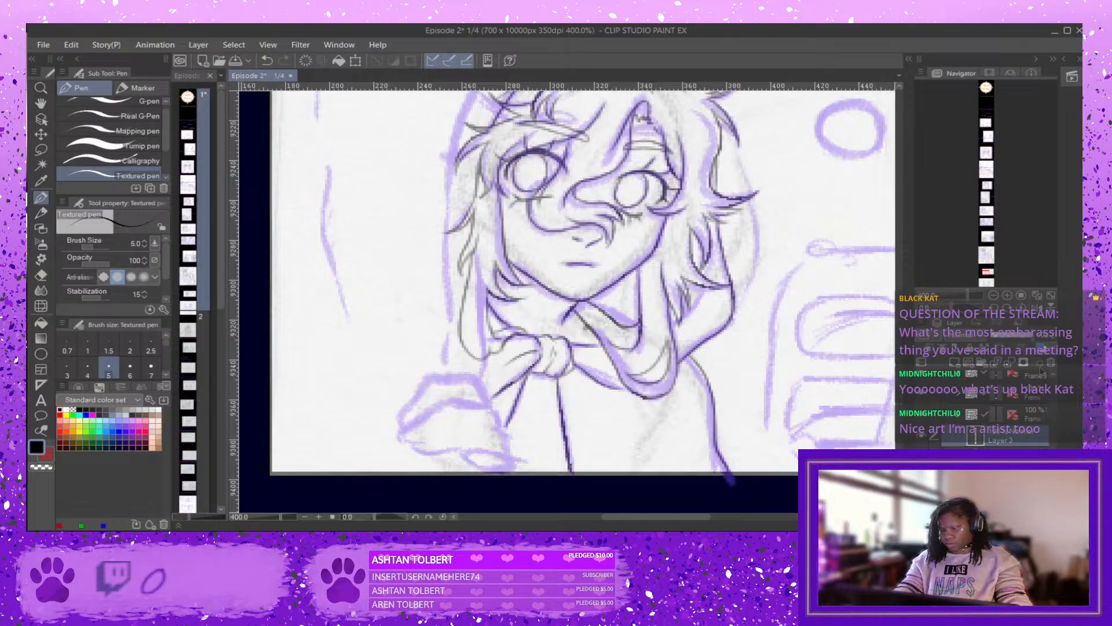
Ink the short line beside the right-hand collar flap and the inner strands of the right-hand hair locks.
drag(674, 325, 698, 299)
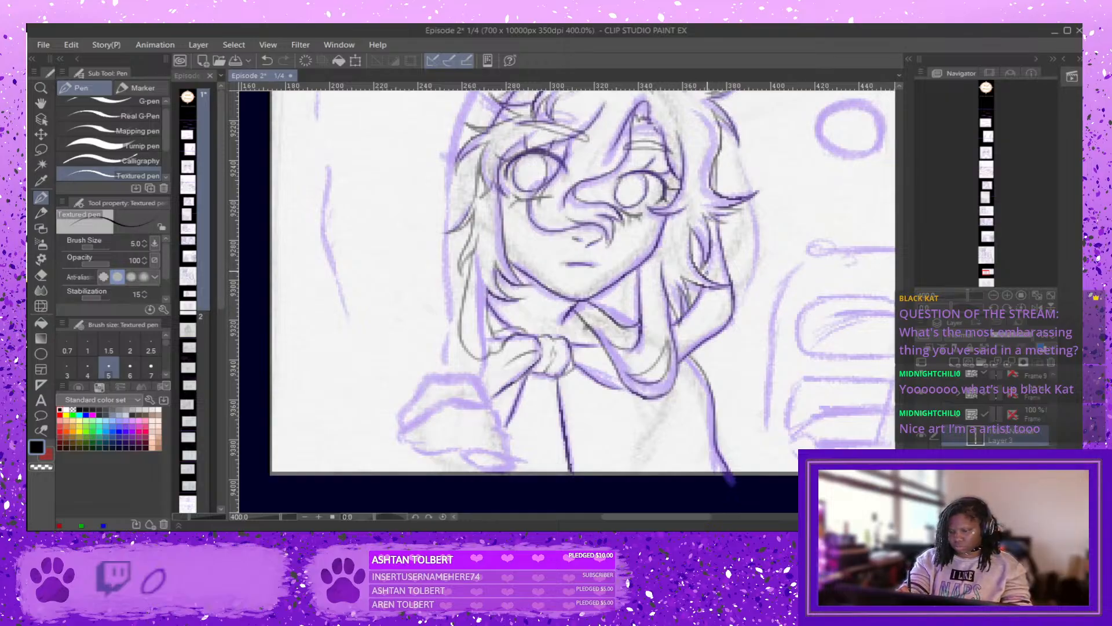
drag(713, 241, 708, 271)
drag(717, 222, 709, 277)
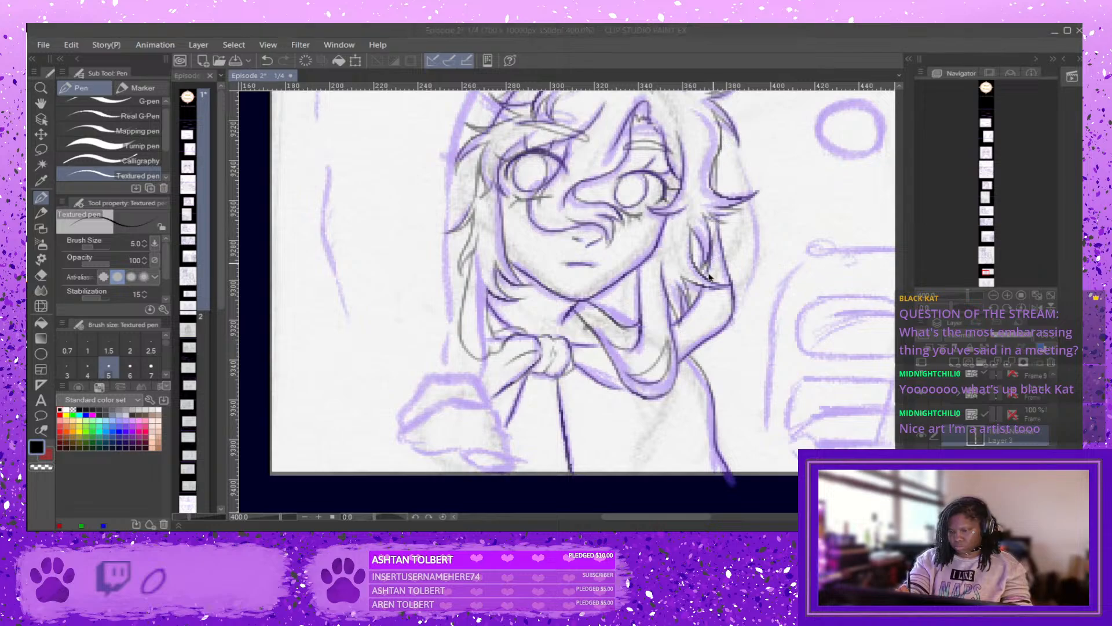
key(ctrl+z)
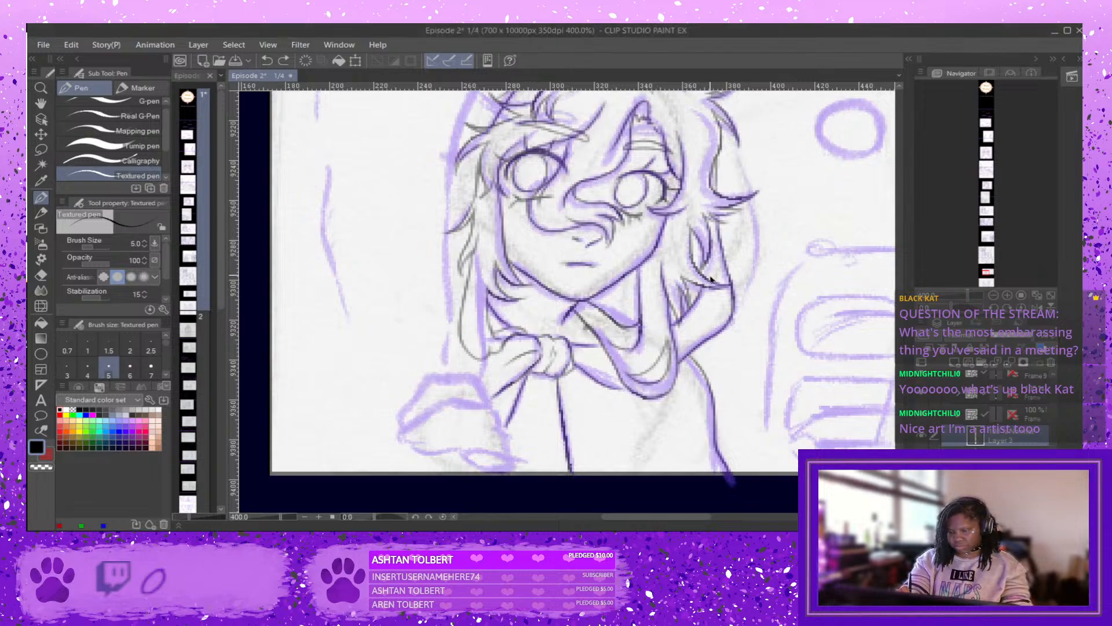
drag(705, 279, 714, 250)
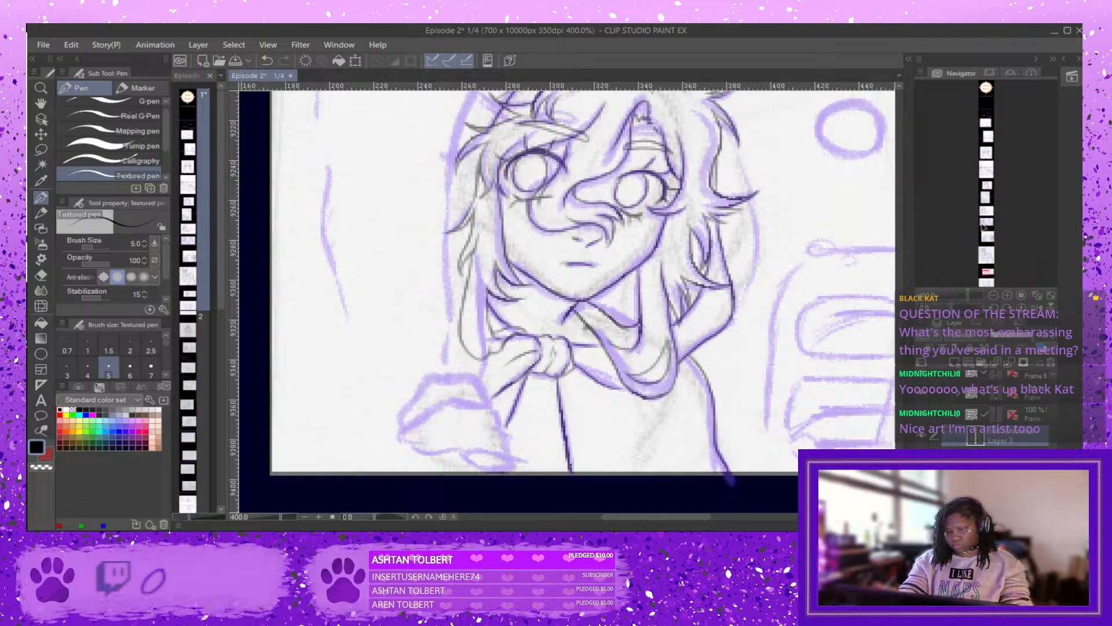
scroll(959, 243, down, 2)
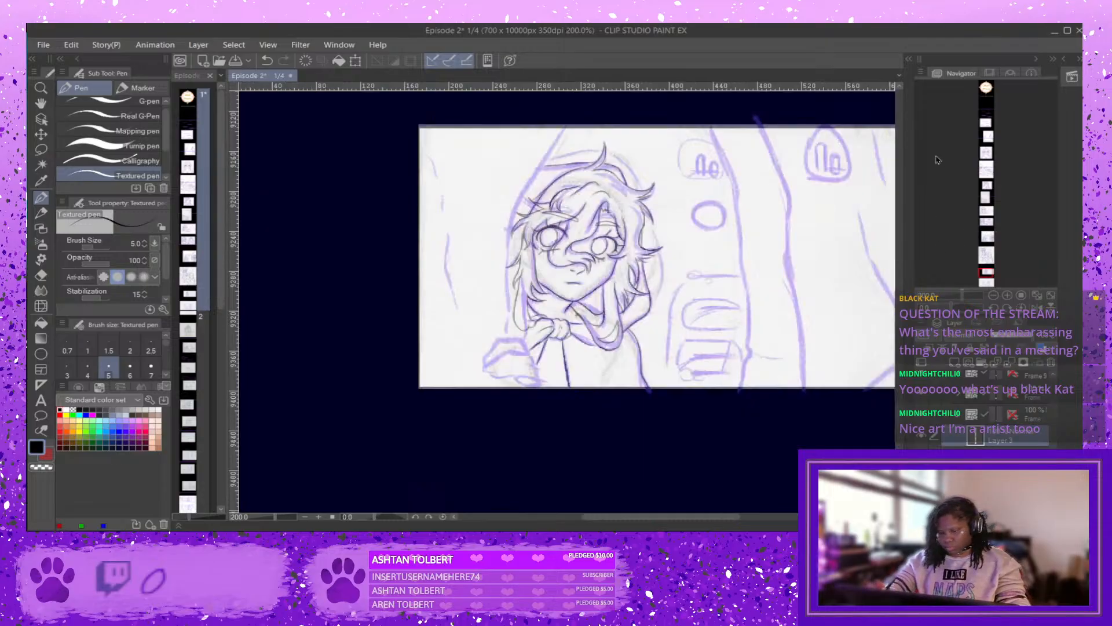
scroll(917, 229, up, 2)
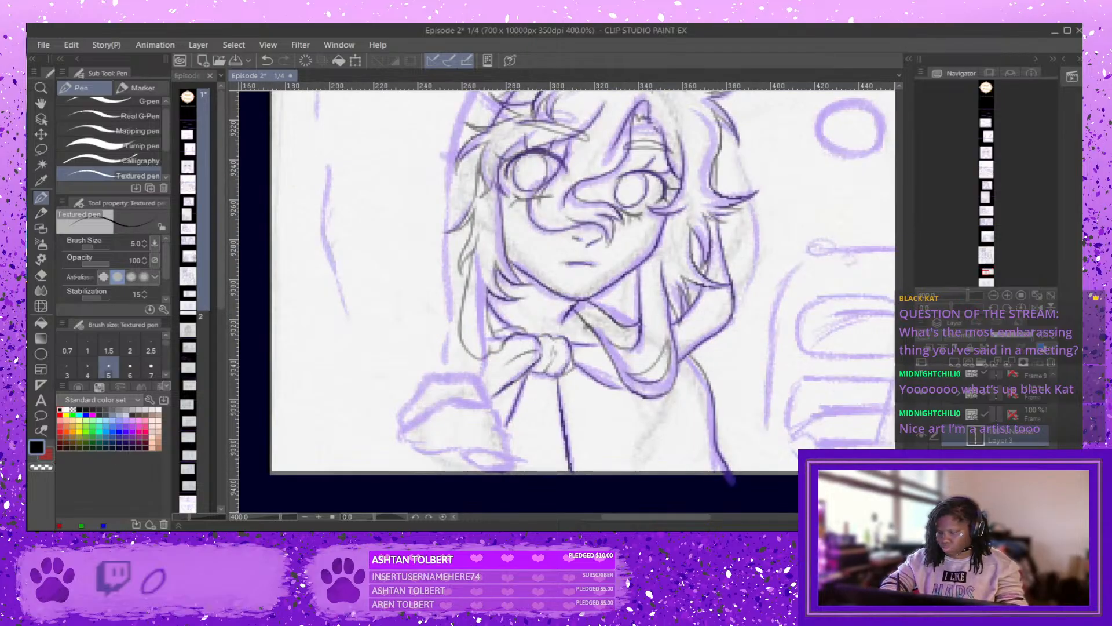
scroll(583, 288, down, 2)
scroll(583, 260, up, 1)
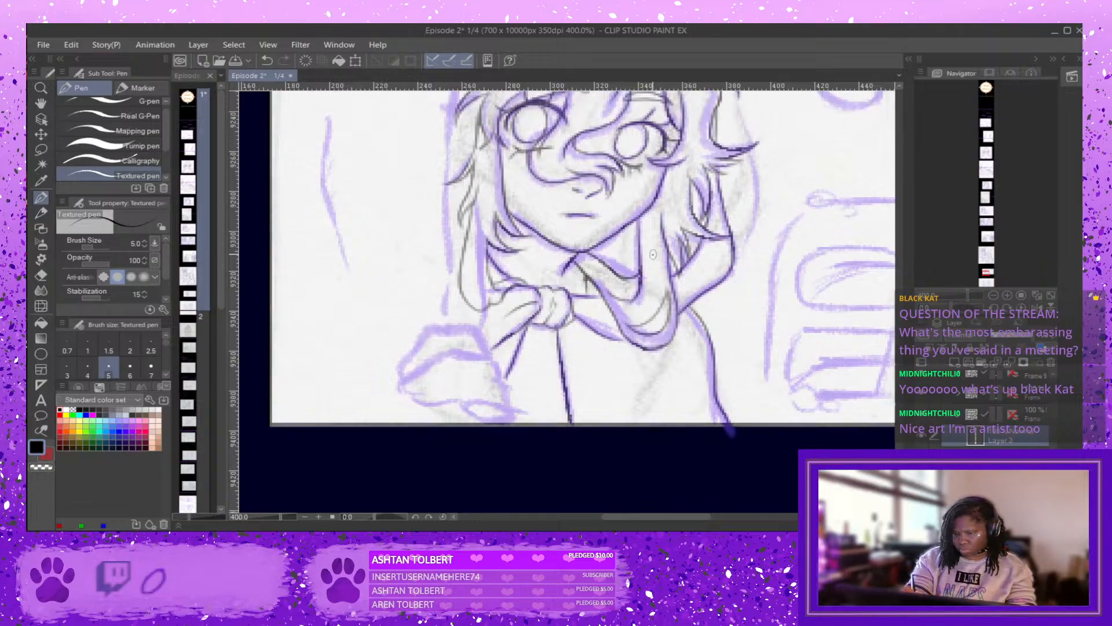
drag(560, 365, 512, 369)
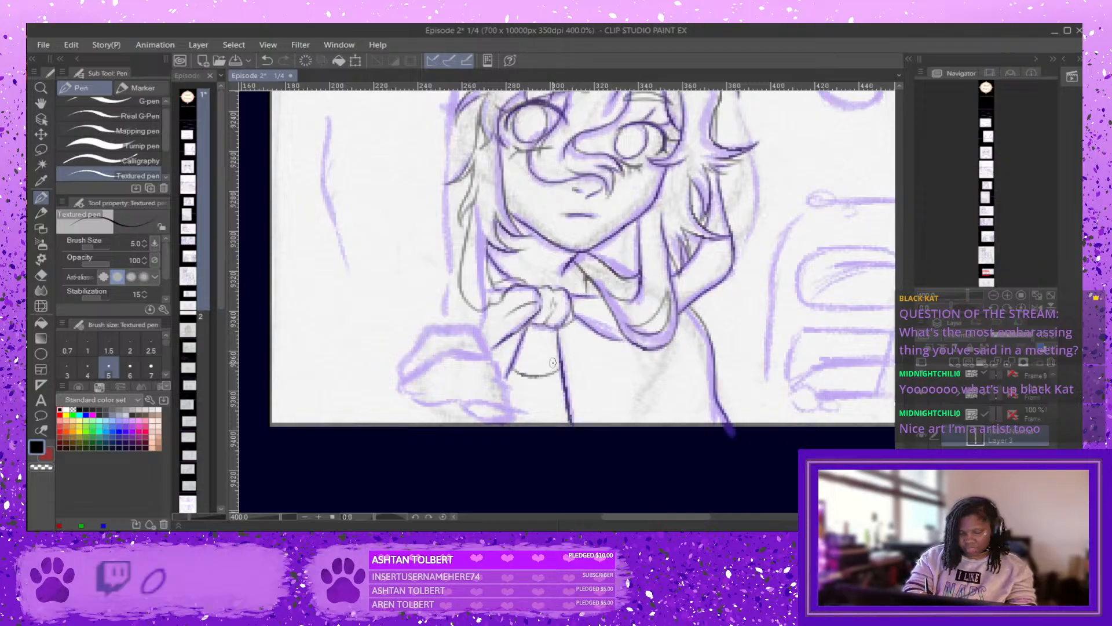
key(ctrl+z)
drag(513, 366, 561, 381)
key(ctrl+z)
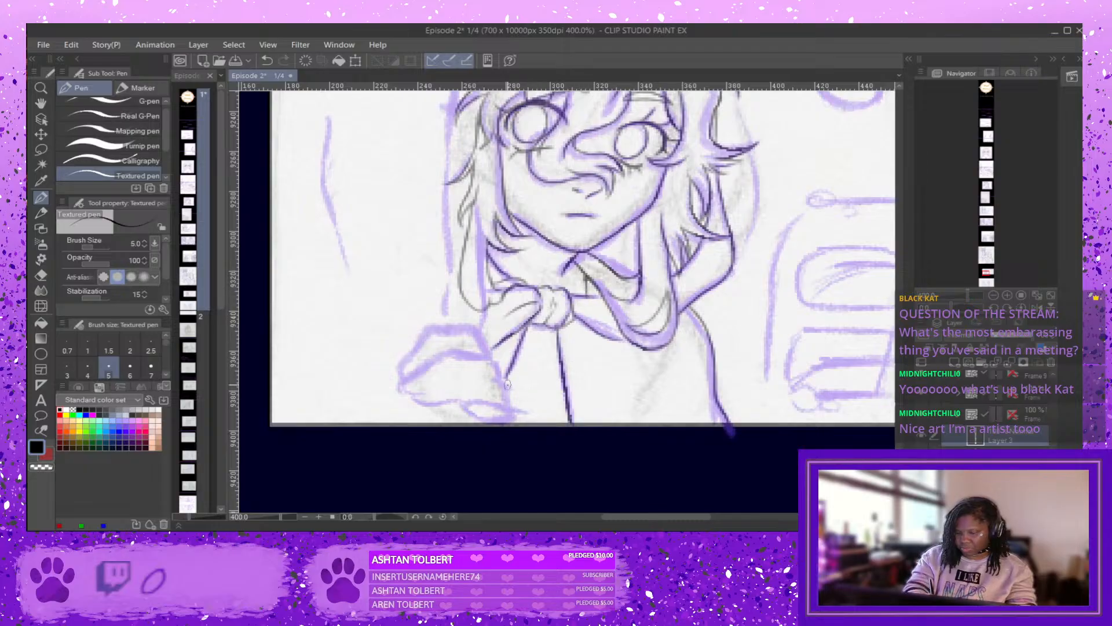
Ink the curved line across the lower torso and the raised left-hand hand with its fingers and wrist.
drag(505, 382, 574, 394)
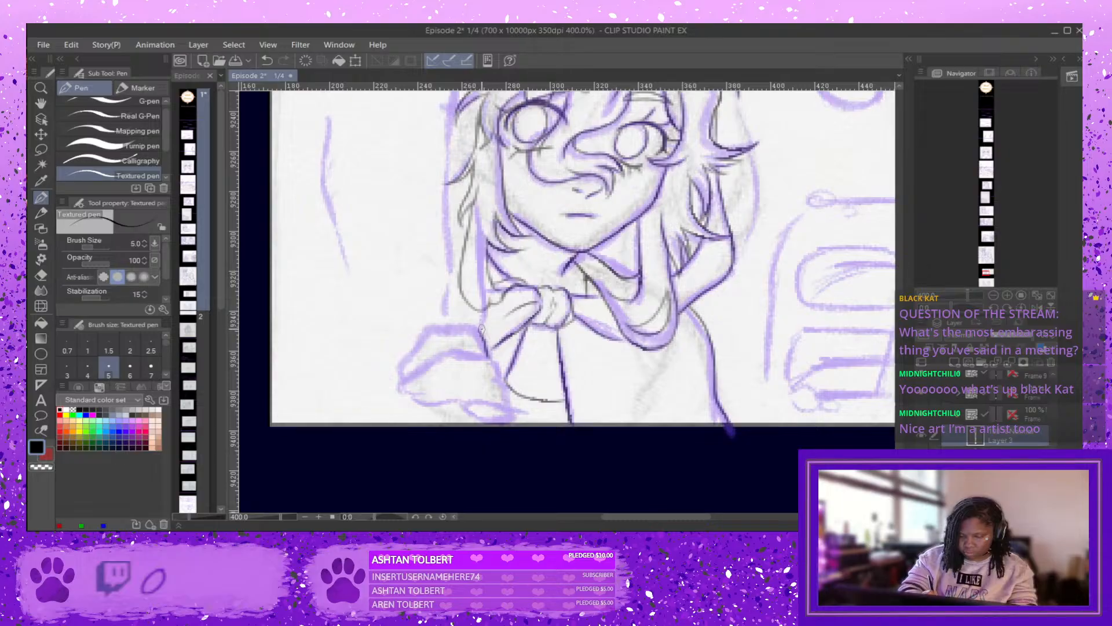
key(ctrl+z)
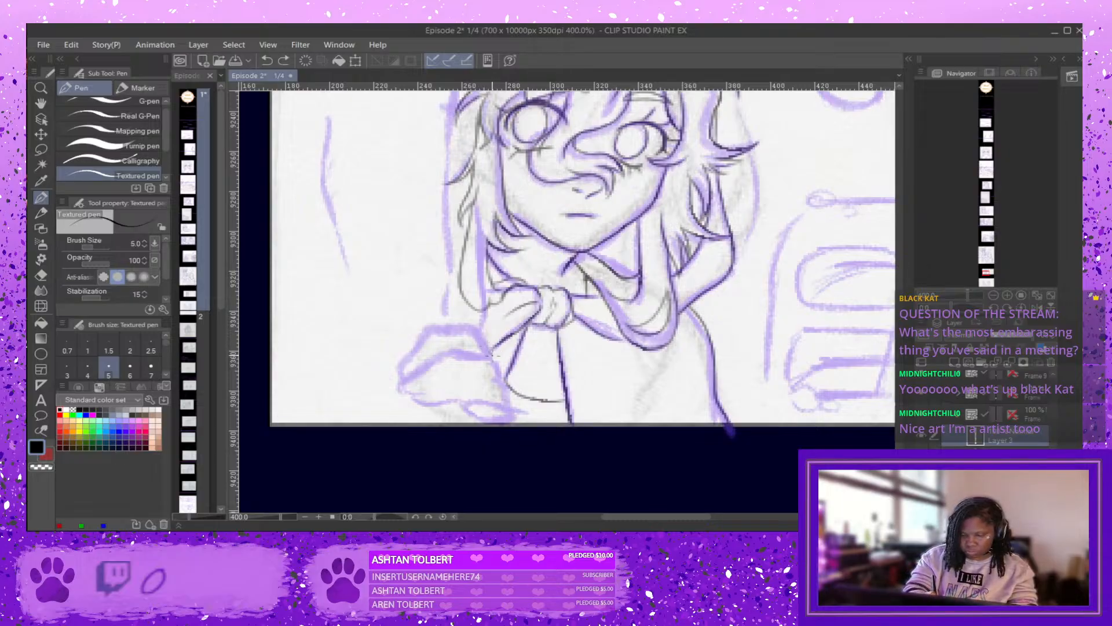
mouse_move(490, 354)
mouse_down()
mouse_move(479, 328)
mouse_move(457, 325)
mouse_move(435, 326)
mouse_move(413, 354)
mouse_up()
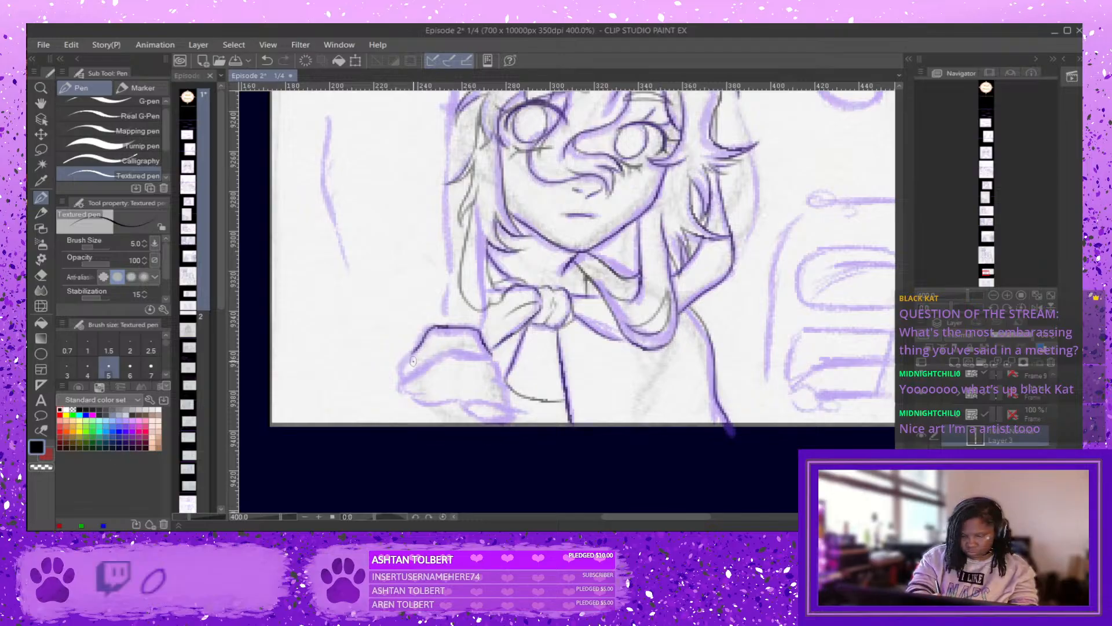
mouse_move(415, 351)
mouse_down()
mouse_move(396, 374)
mouse_move(423, 365)
mouse_move(401, 379)
mouse_move(475, 347)
mouse_move(436, 355)
mouse_move(497, 357)
mouse_up()
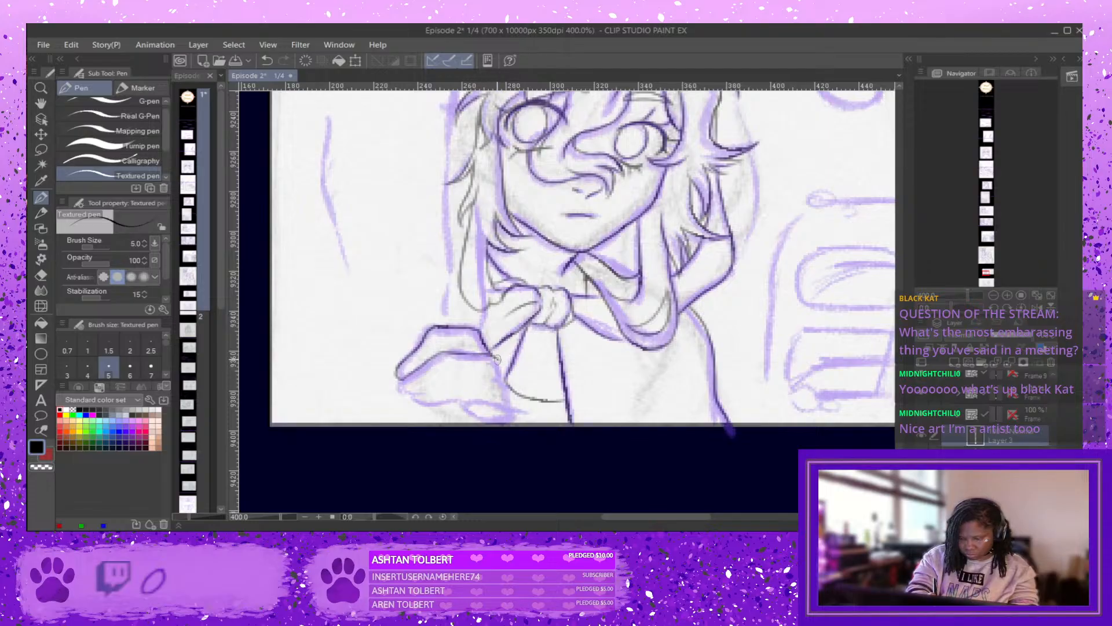
drag(401, 379, 423, 407)
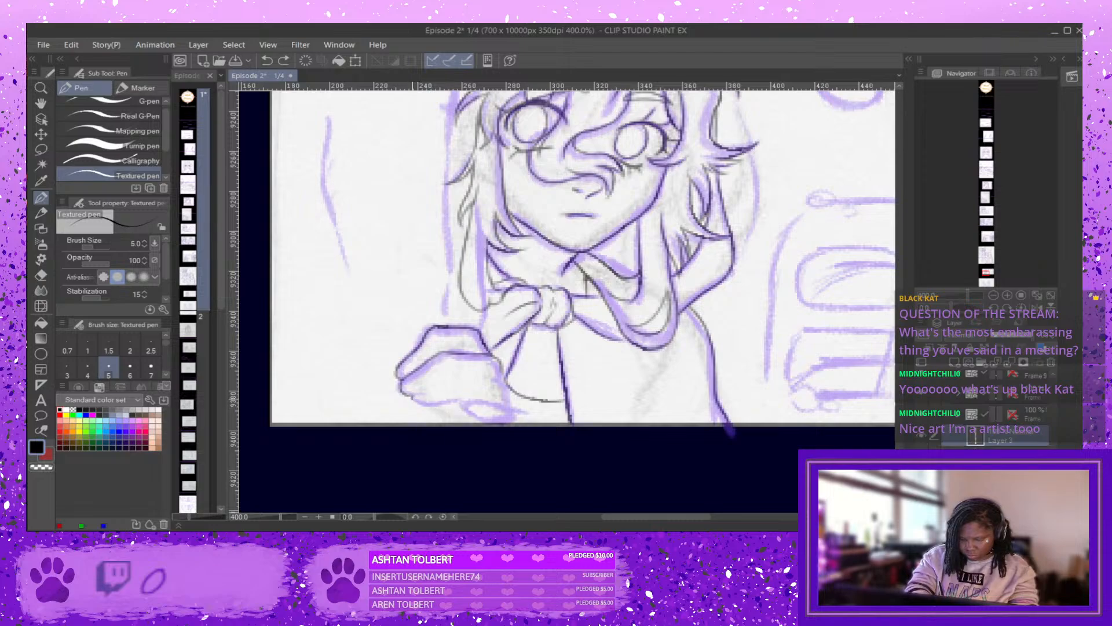
mouse_move(411, 396)
mouse_down()
mouse_move(439, 406)
mouse_move(468, 398)
mouse_move(458, 405)
mouse_move(448, 404)
mouse_move(452, 390)
mouse_move(413, 394)
mouse_move(454, 371)
mouse_move(435, 384)
mouse_move(502, 376)
mouse_up()
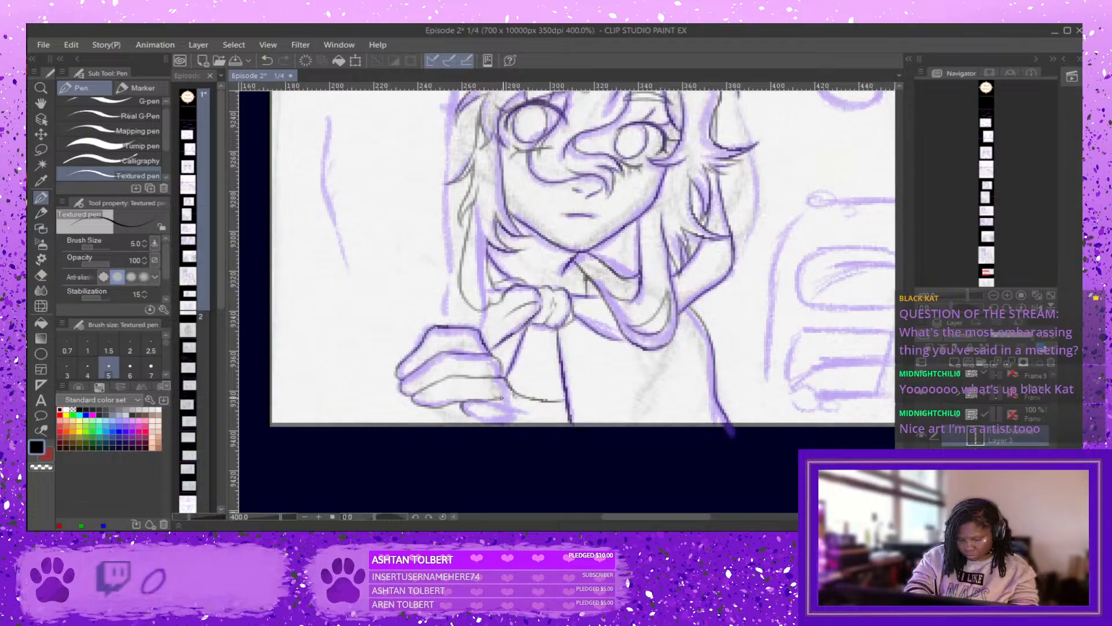
drag(528, 411, 521, 425)
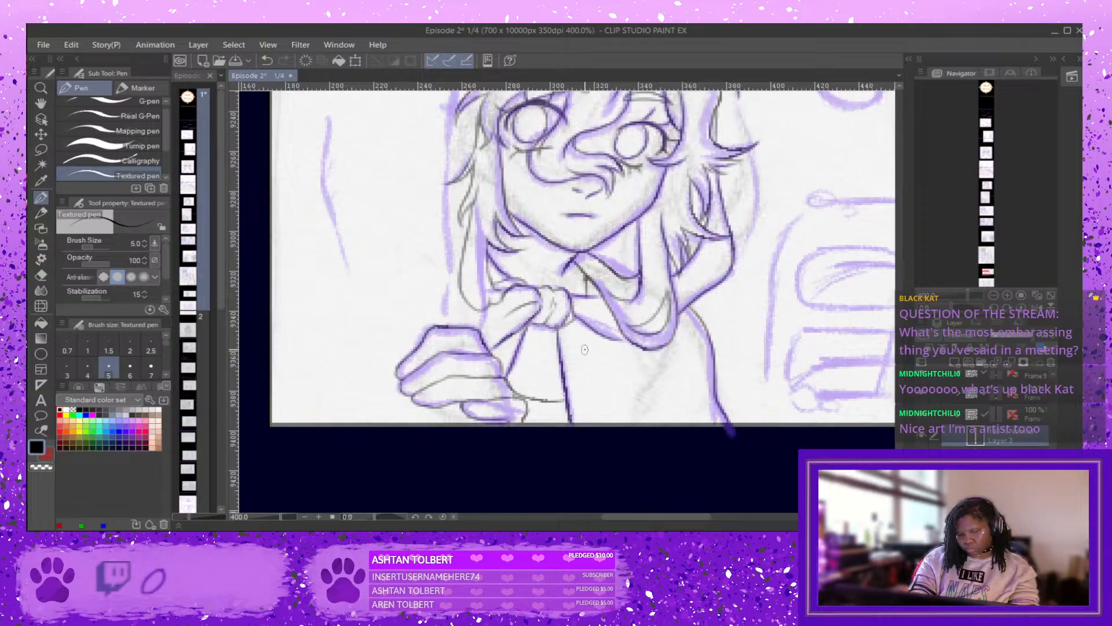
Rename the character's line-art layer as Body, create a layer folder above it, and select the layer beneath the folder.
scroll(585, 349, down, 2)
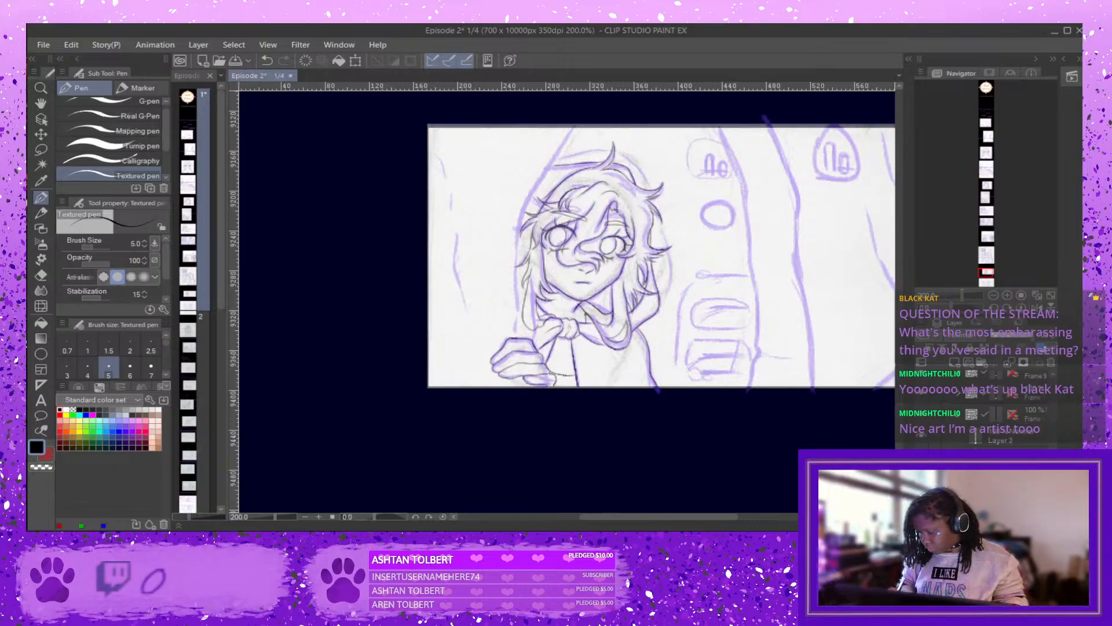
double_click(979, 439)
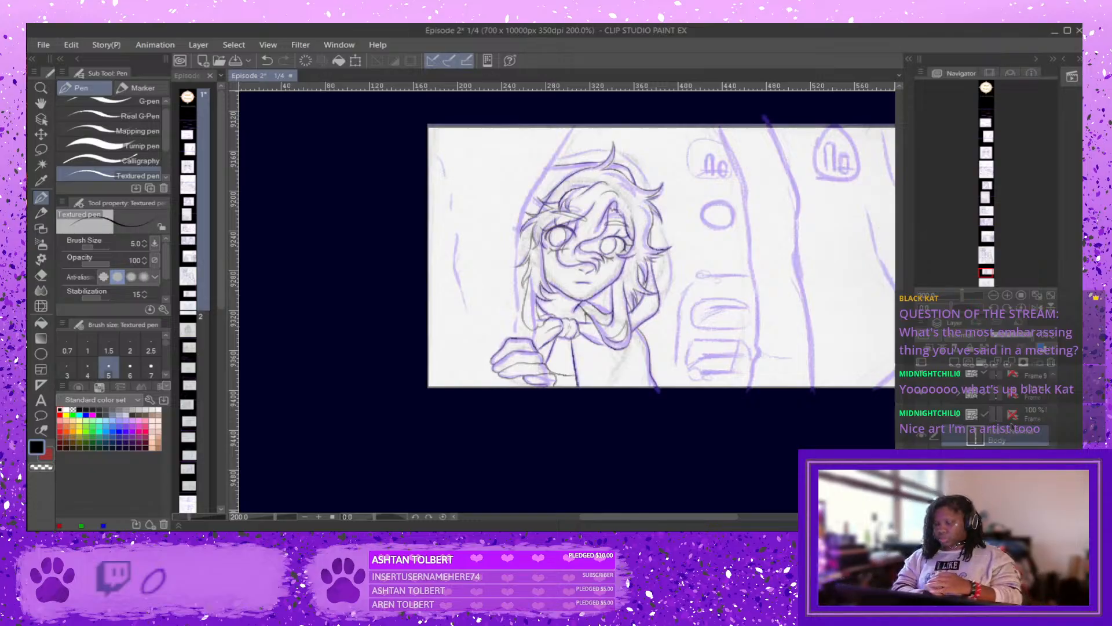
click(1006, 376)
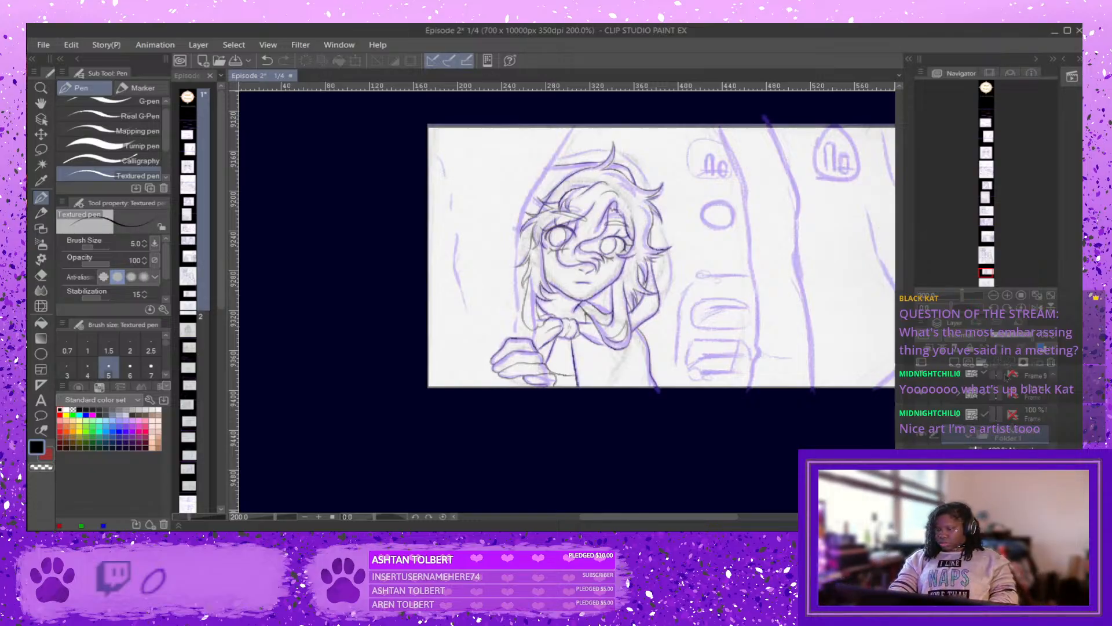
click(985, 447)
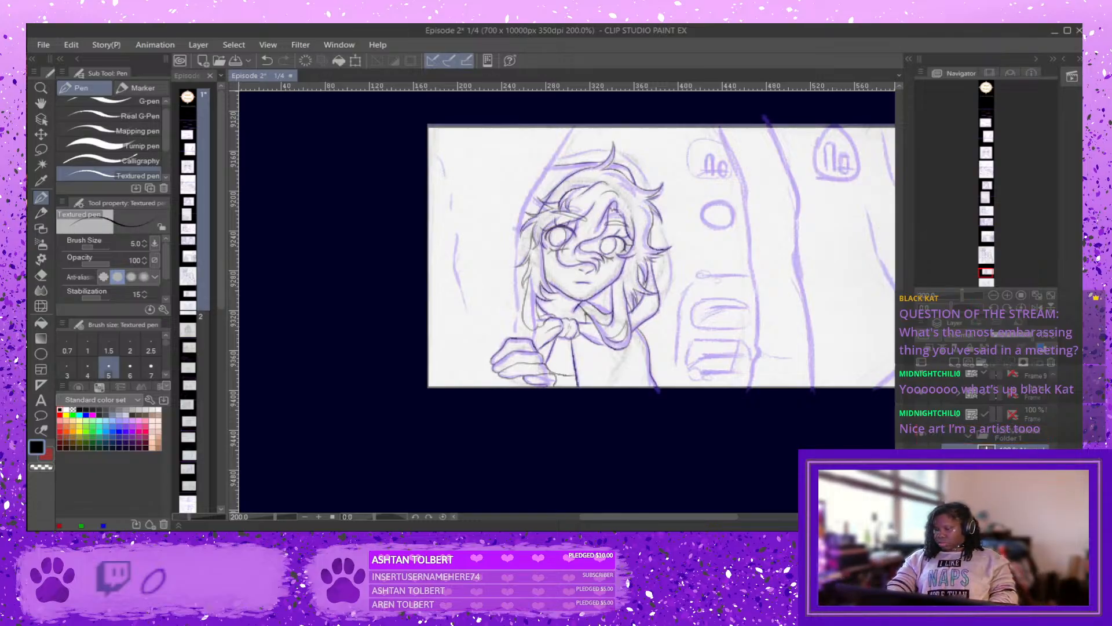
On a new layer with the character's folder, ink the two long wavy edges of the column right of the character.
click(1025, 439)
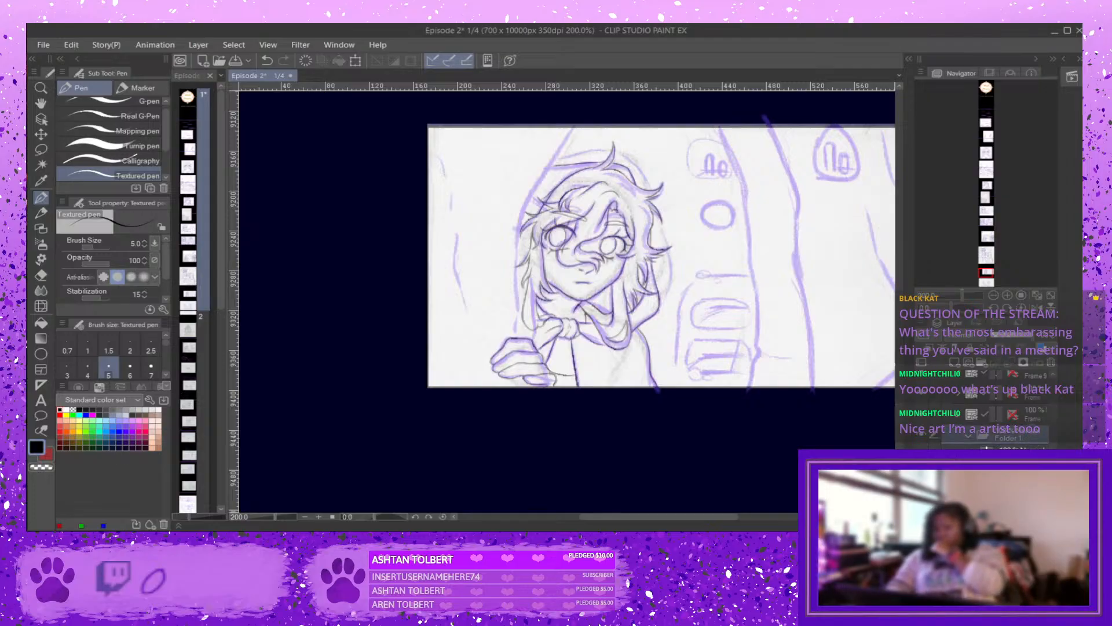
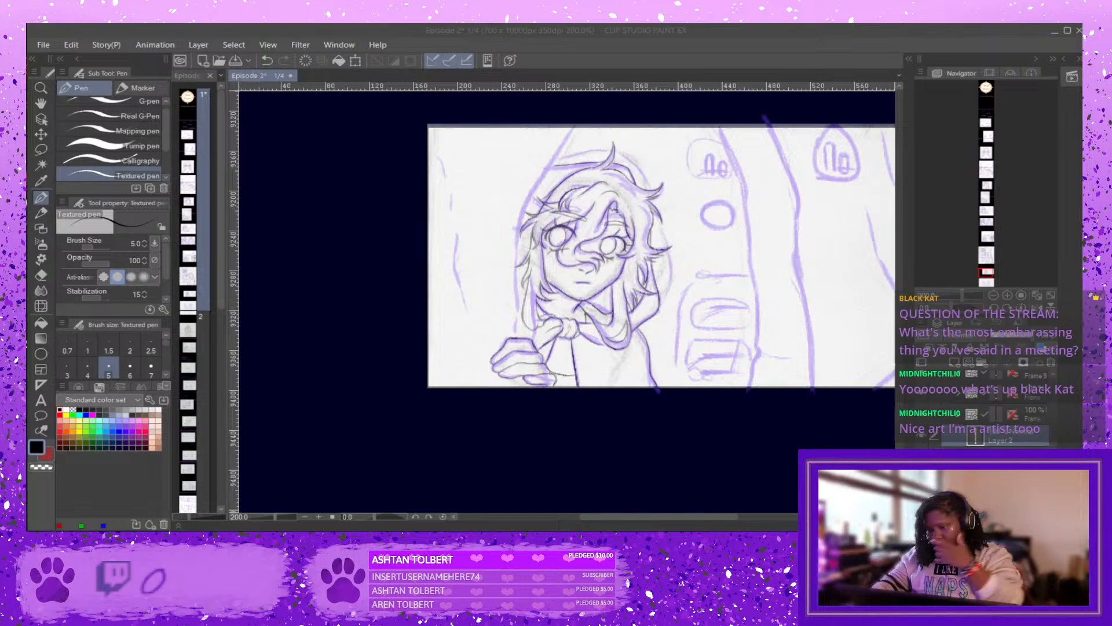
click(1008, 35)
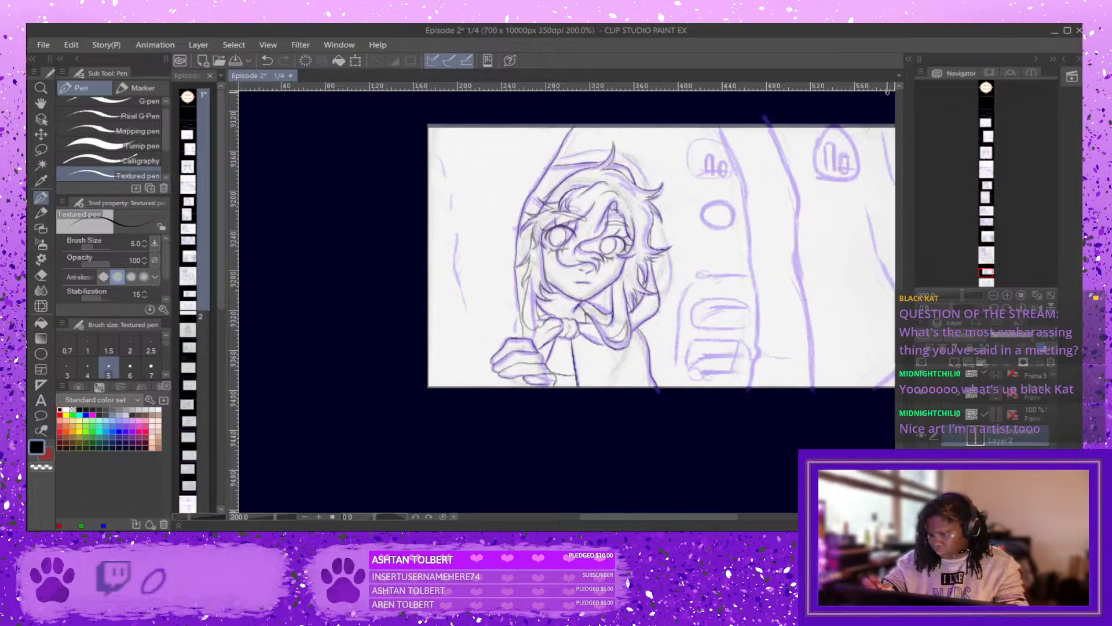
drag(733, 521, 738, 519)
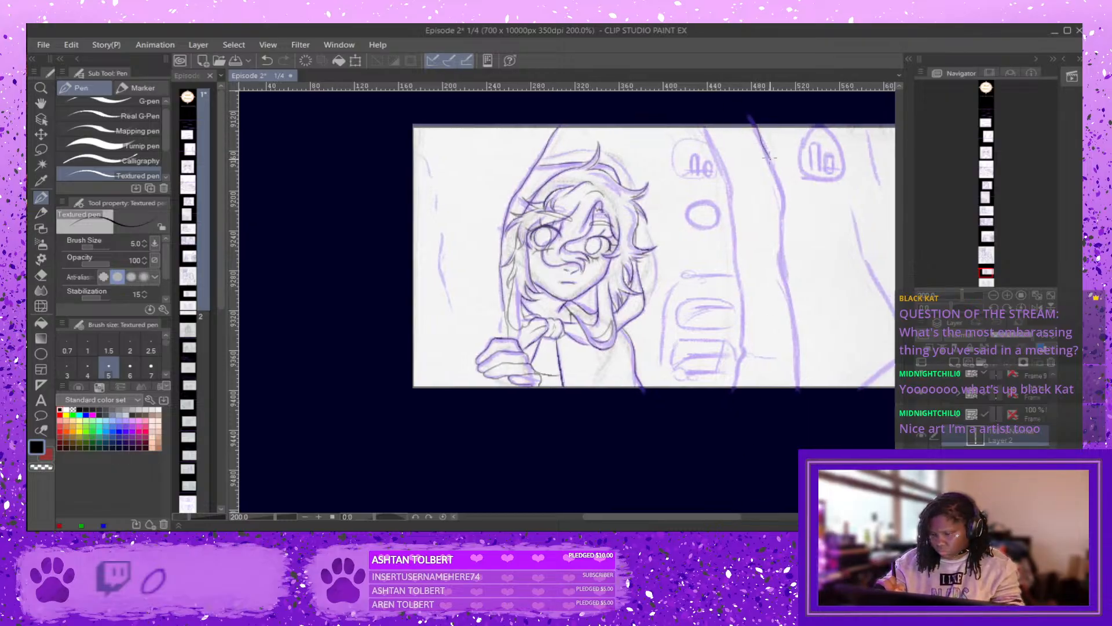
drag(769, 157, 791, 319)
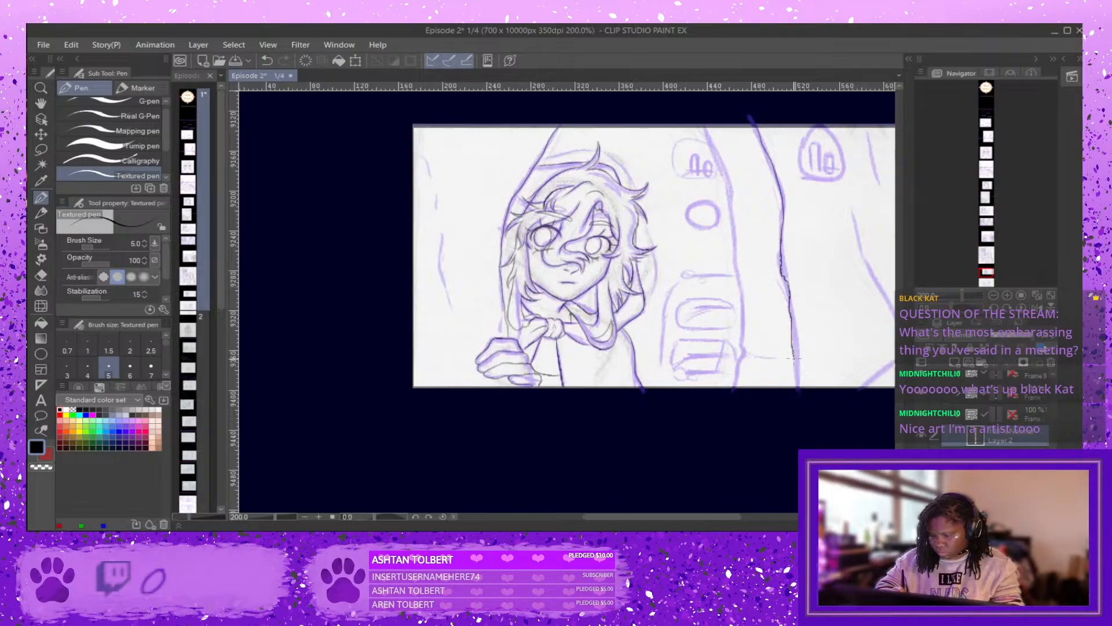
drag(794, 372, 794, 393)
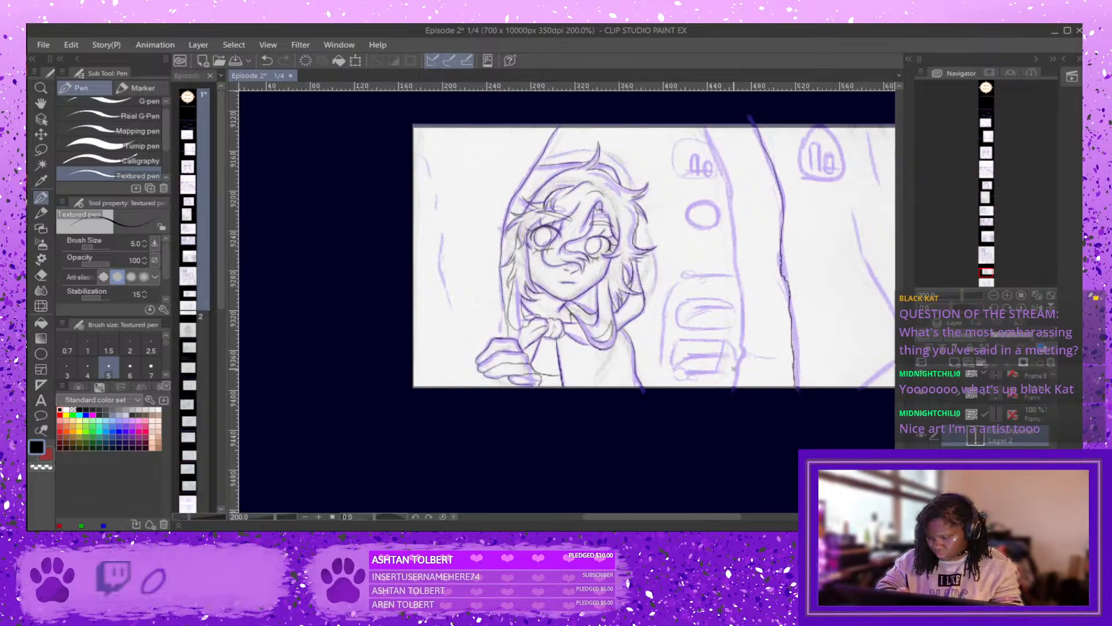
mouse_move(739, 365)
mouse_down()
mouse_move(729, 176)
mouse_move(706, 125)
mouse_up()
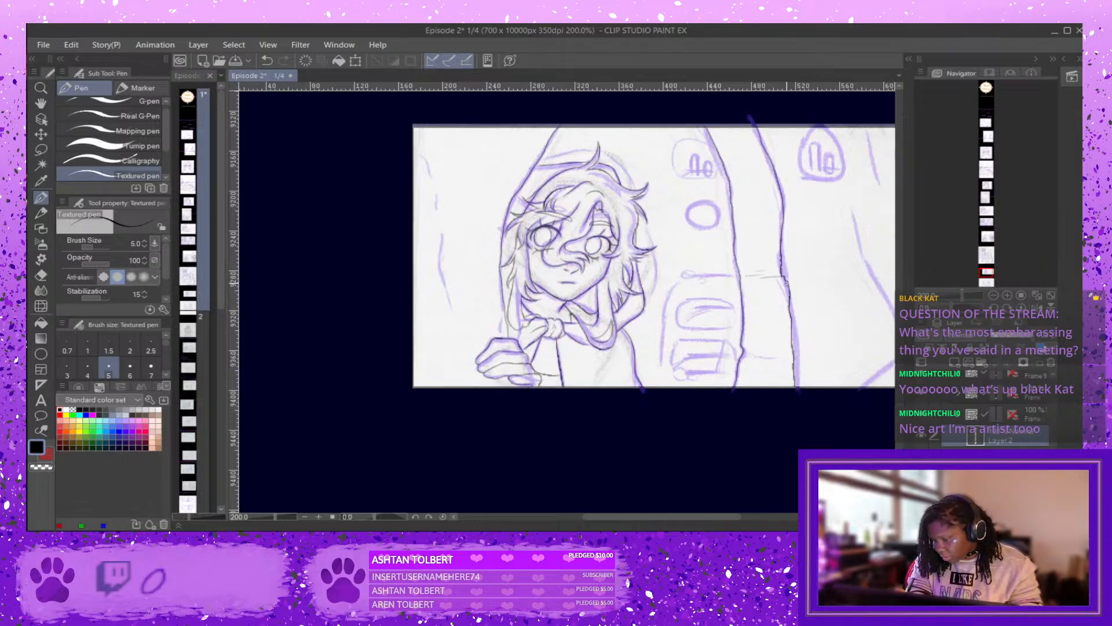
Ink the short horizontal cross lines between the column's edges and the rounded outline behind the right-hand side of the character's hair.
drag(783, 282, 760, 284)
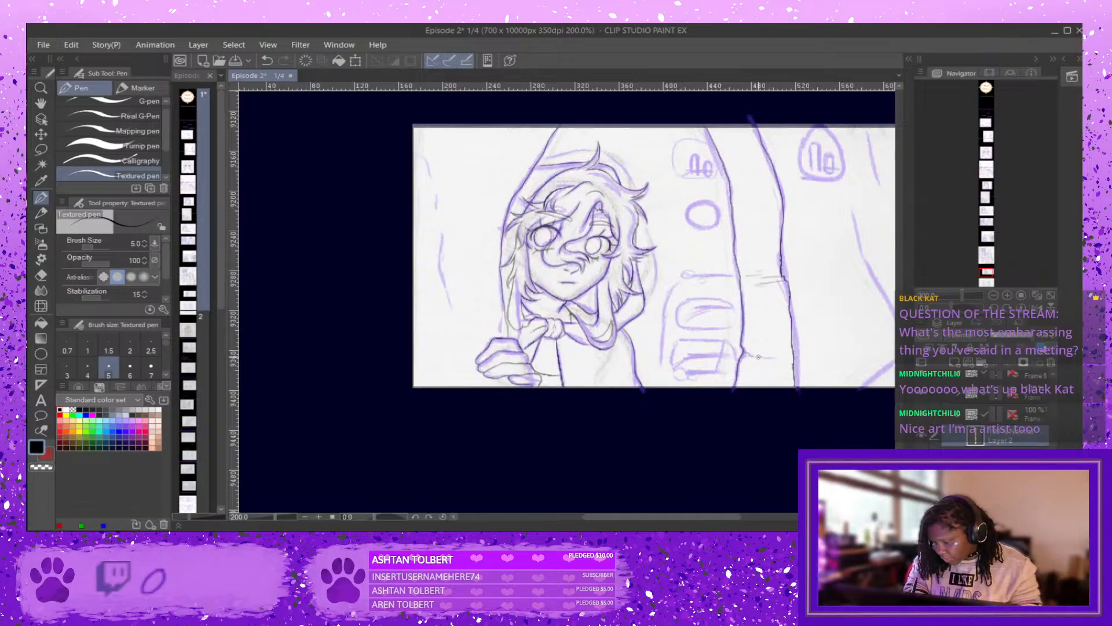
drag(764, 357, 788, 359)
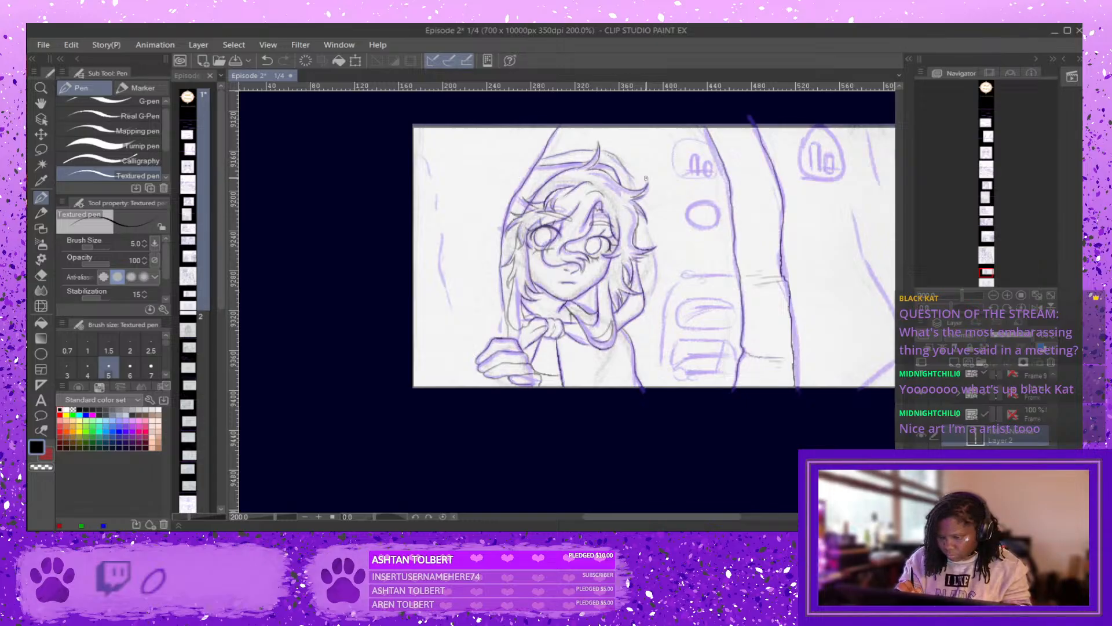
key(ctrl+z)
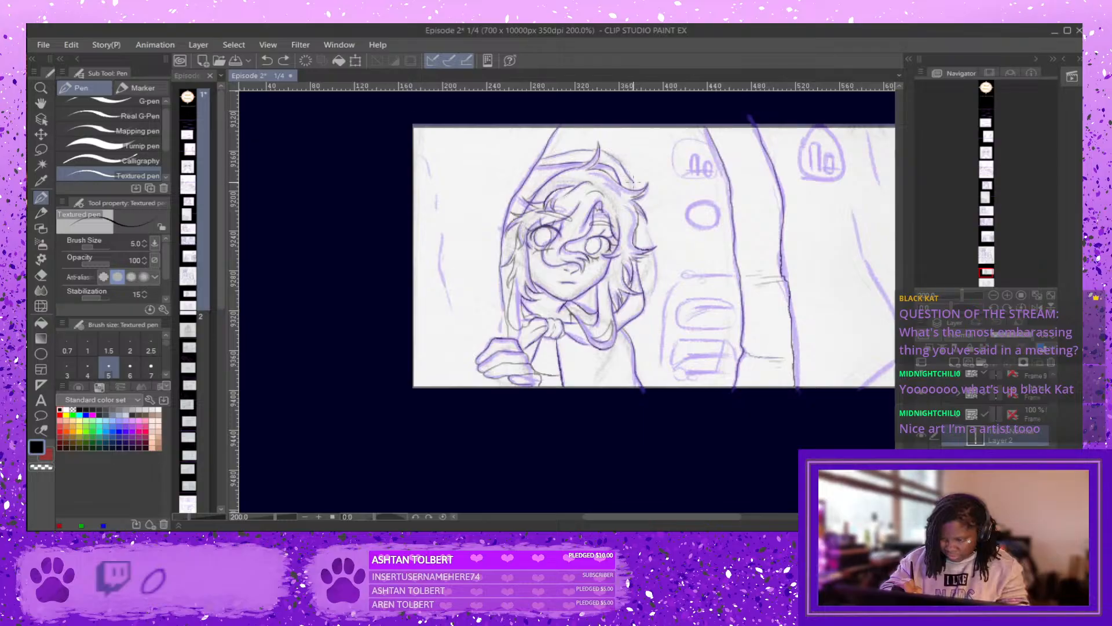
drag(637, 192, 655, 219)
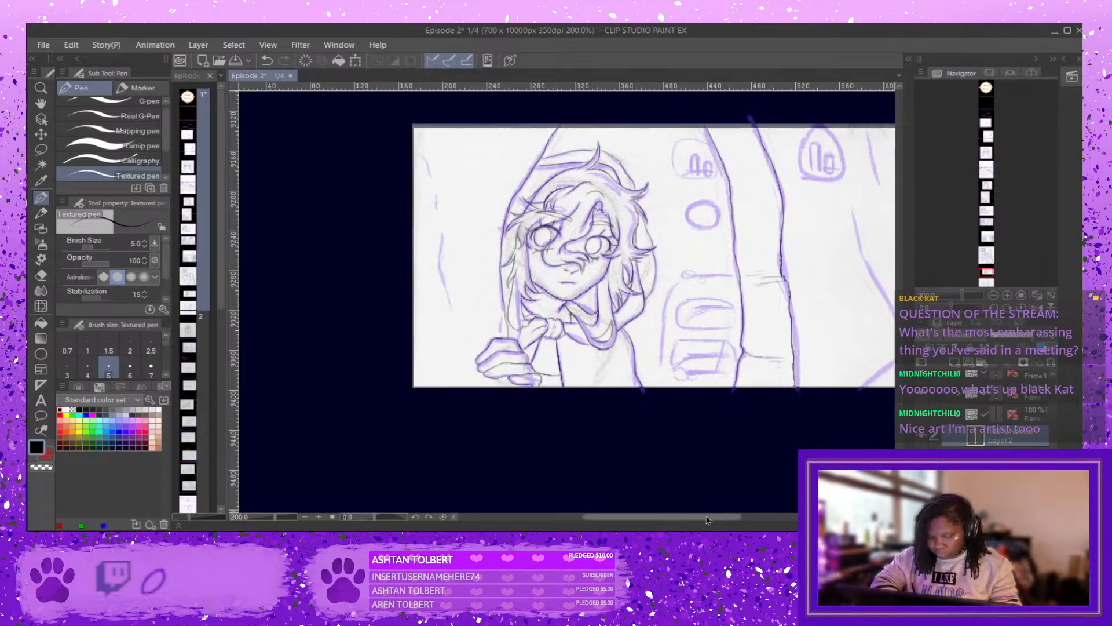
Ink the long slanted line and the three short vertical lines on the wall in the right-hand part of the panel.
drag(708, 519, 739, 518)
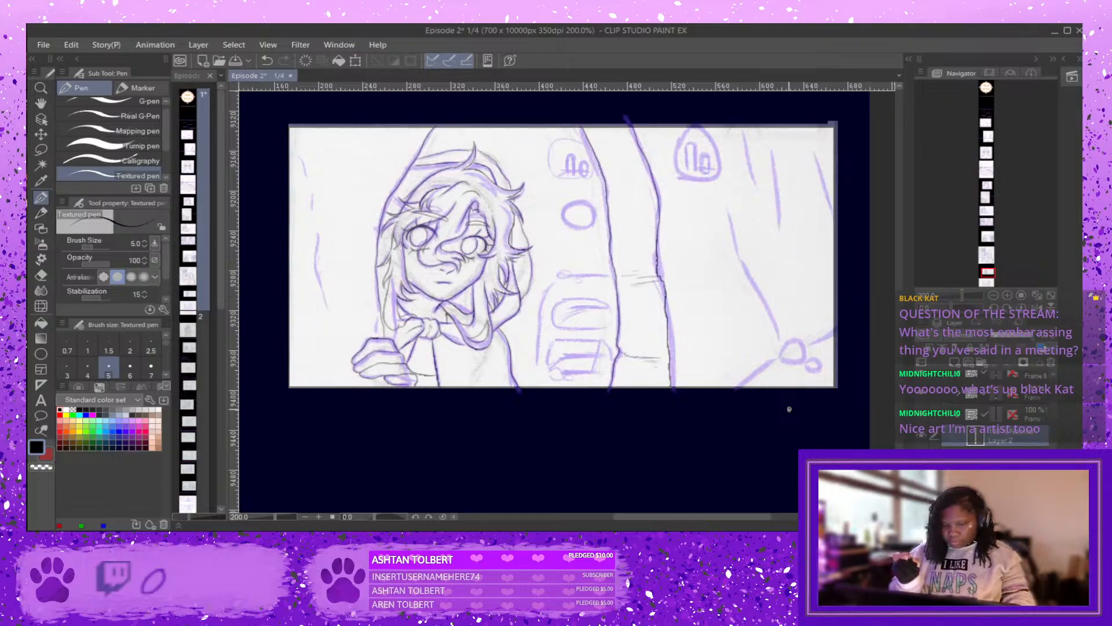
drag(781, 343, 731, 226)
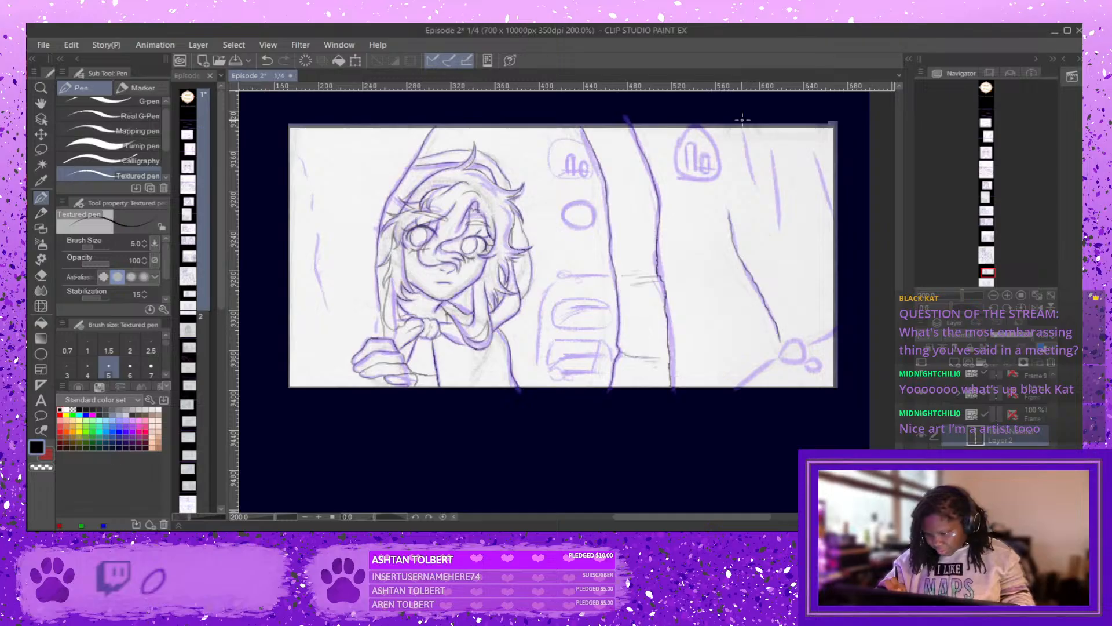
drag(747, 159, 756, 191)
drag(772, 153, 780, 218)
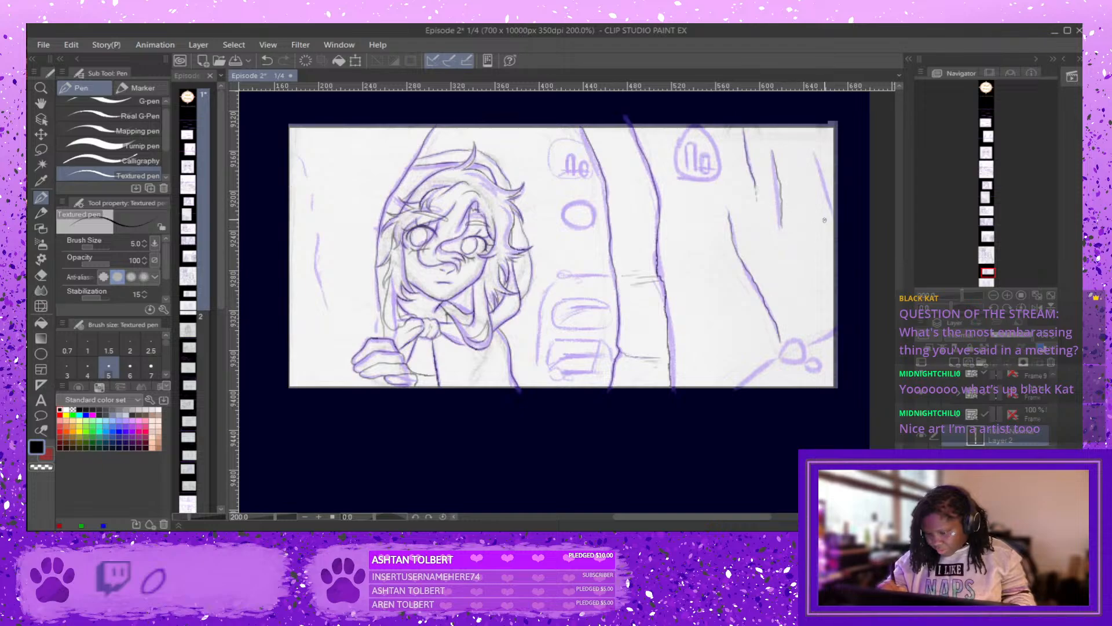
drag(818, 155, 833, 218)
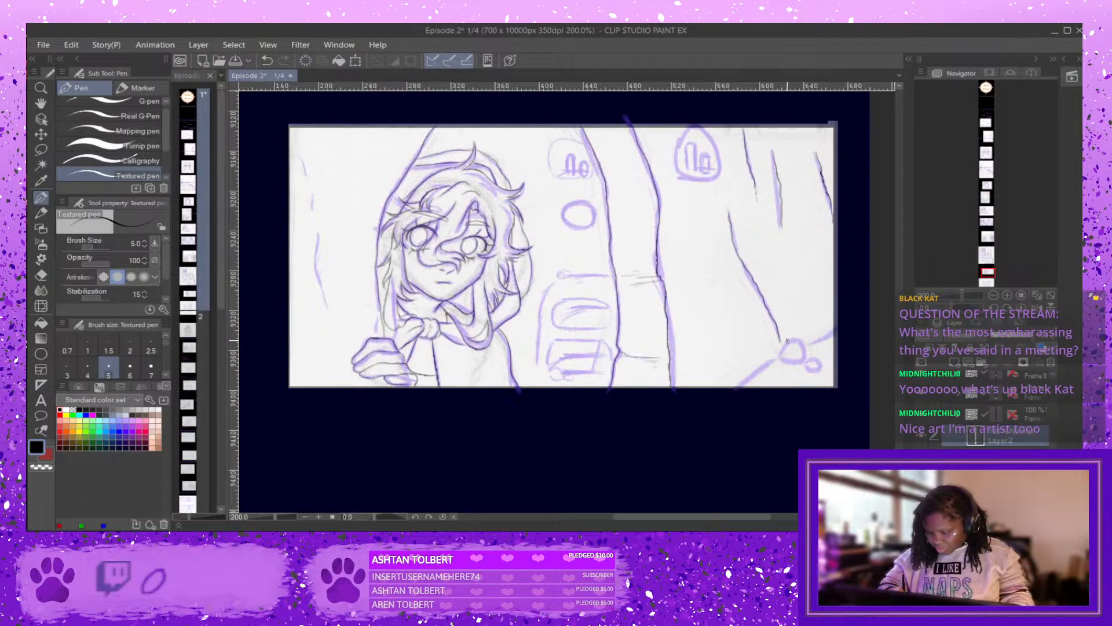
Ink the ground slope with its cluster of stones in the lower right-hand corner, and the vertical wall lines along the panel's left-hand edge.
drag(775, 358, 749, 387)
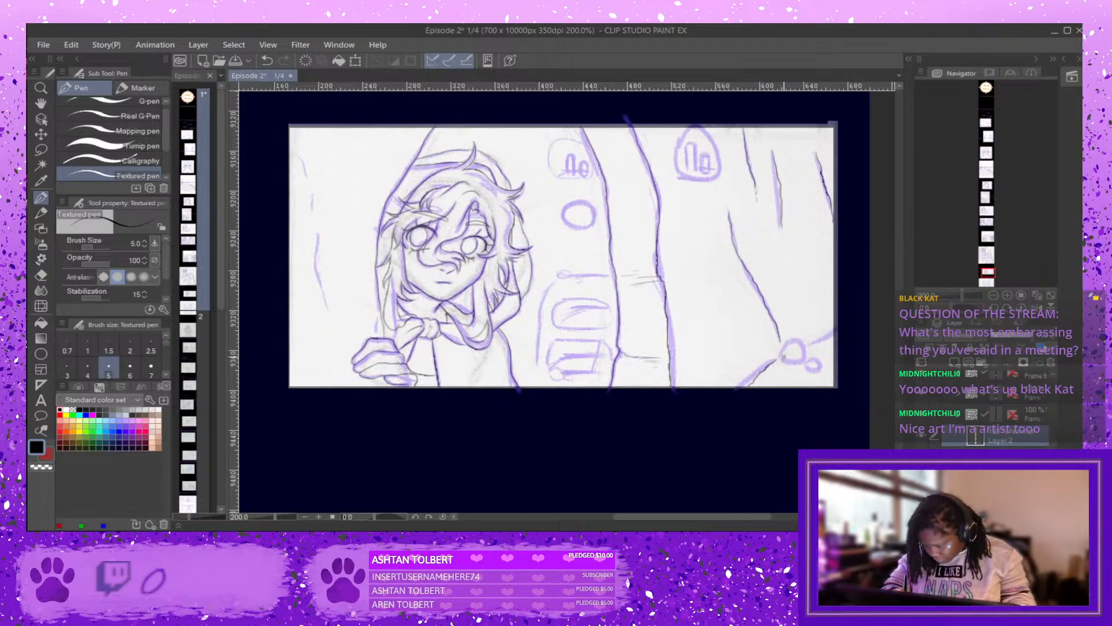
mouse_move(781, 348)
mouse_down()
mouse_move(795, 338)
mouse_move(805, 346)
mouse_move(790, 365)
mouse_up()
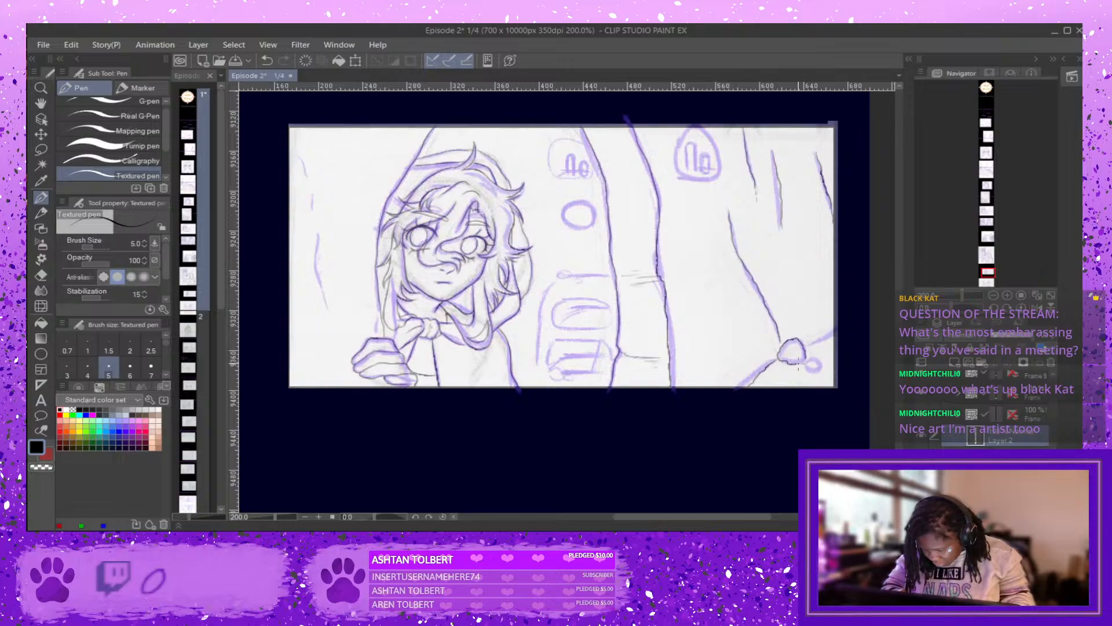
mouse_move(803, 361)
mouse_down()
mouse_move(820, 358)
mouse_move(815, 373)
mouse_move(803, 364)
mouse_move(797, 373)
mouse_up()
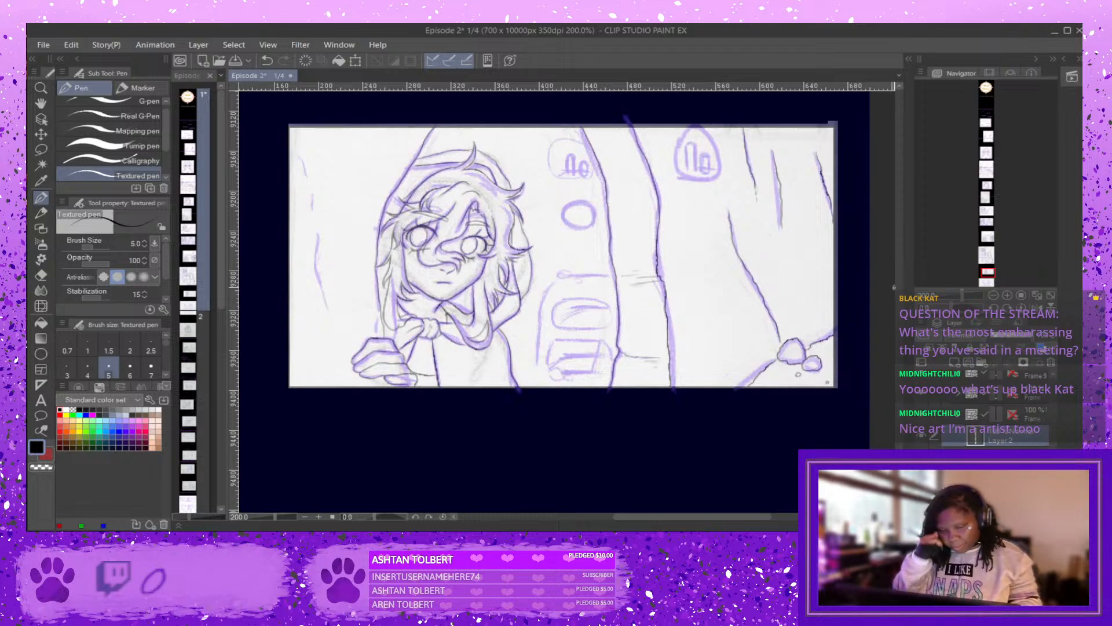
mouse_move(292, 142)
mouse_down()
mouse_move(313, 200)
mouse_move(332, 341)
mouse_move(301, 344)
mouse_move(307, 371)
mouse_up()
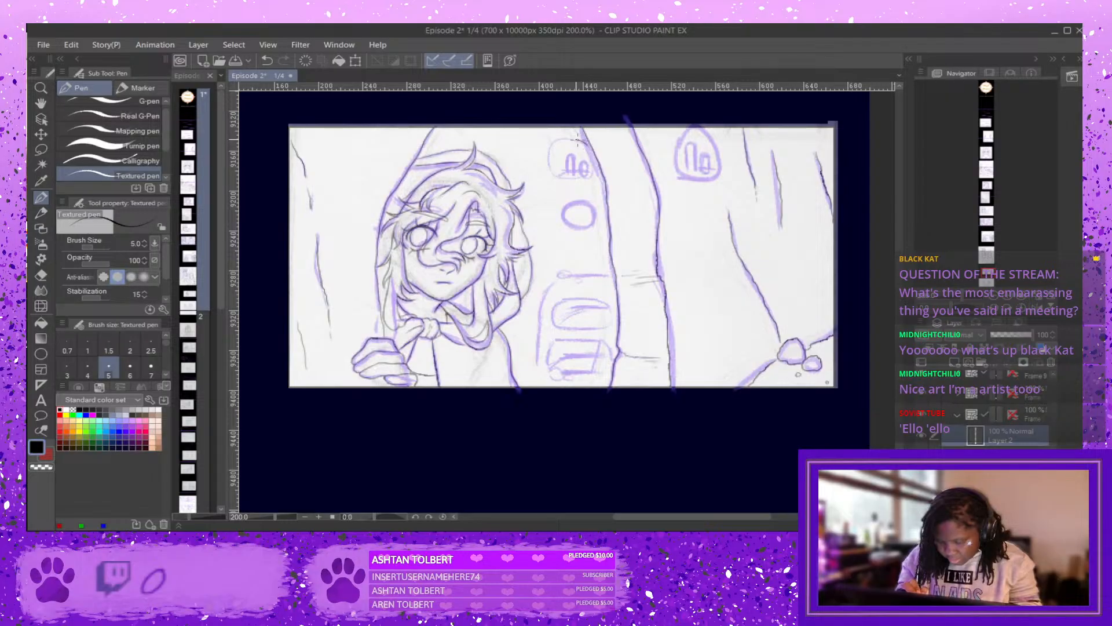
Ink the small arched niche with its candles above the round opening, and add short horizontal texture dashes inside the column.
mouse_move(566, 138)
mouse_down()
mouse_move(548, 152)
mouse_move(548, 176)
mouse_move(575, 178)
mouse_up()
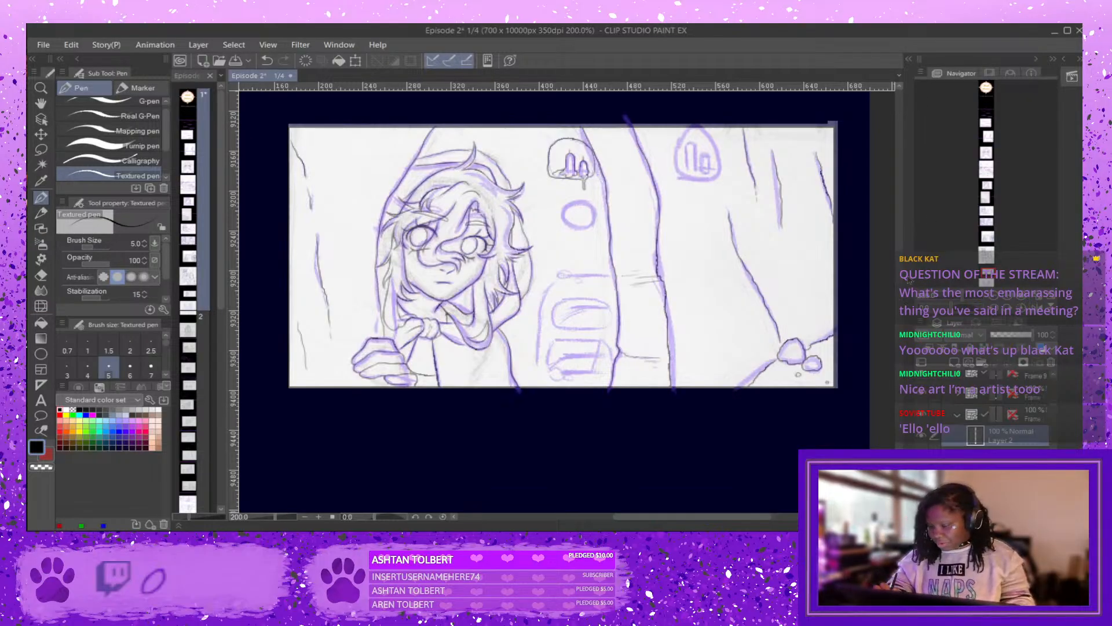
scroll(562, 290, up, 2)
scroll(562, 290, down, 5)
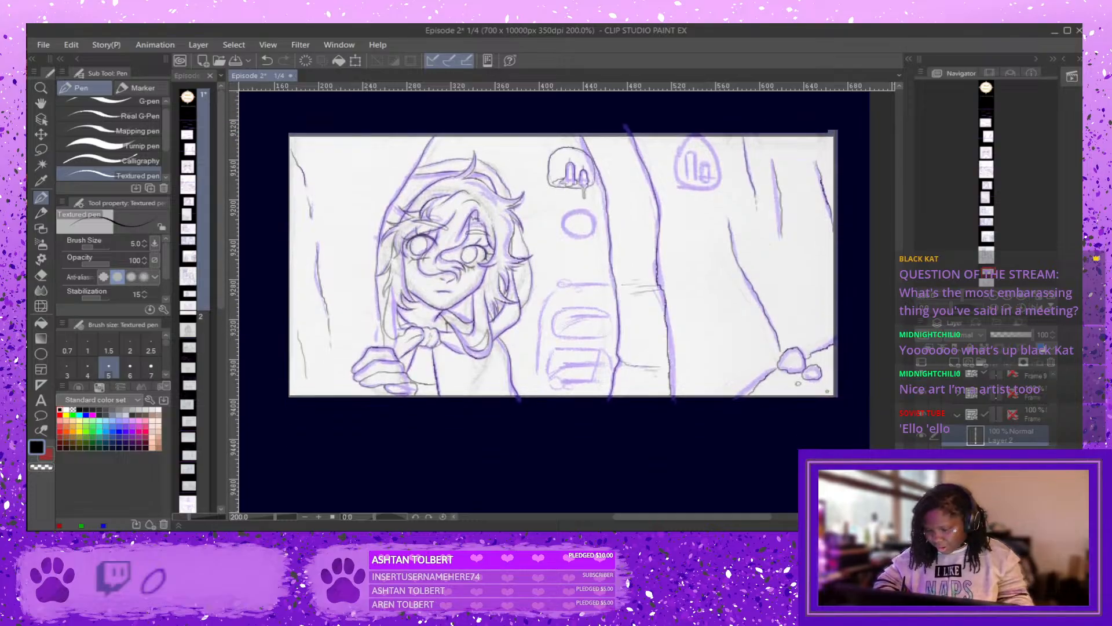
scroll(850, 348, up, 4)
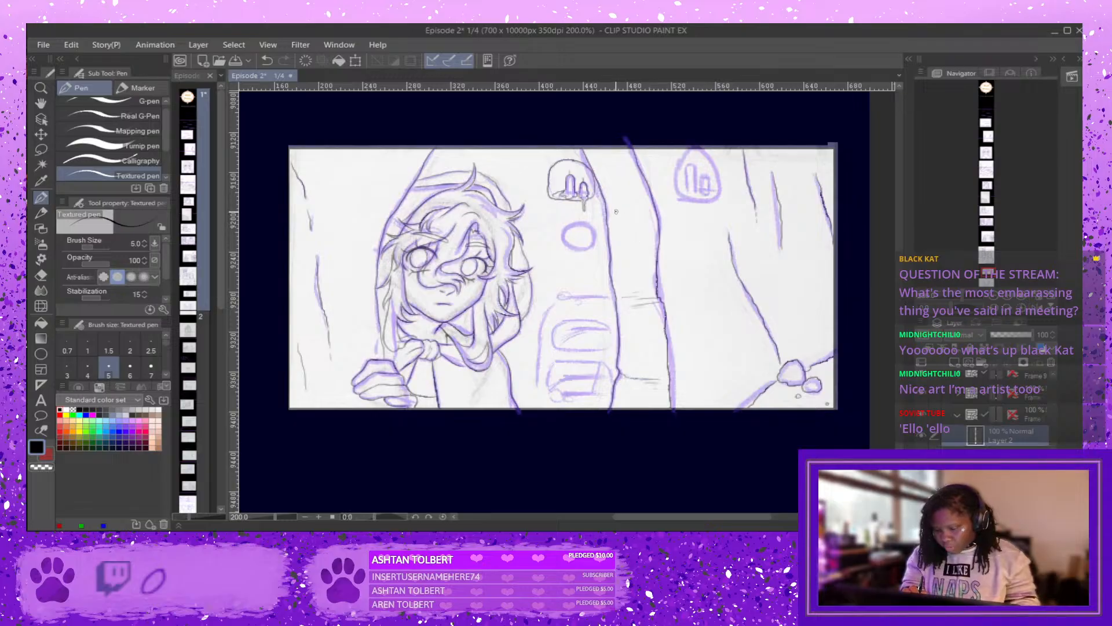
drag(610, 203, 632, 202)
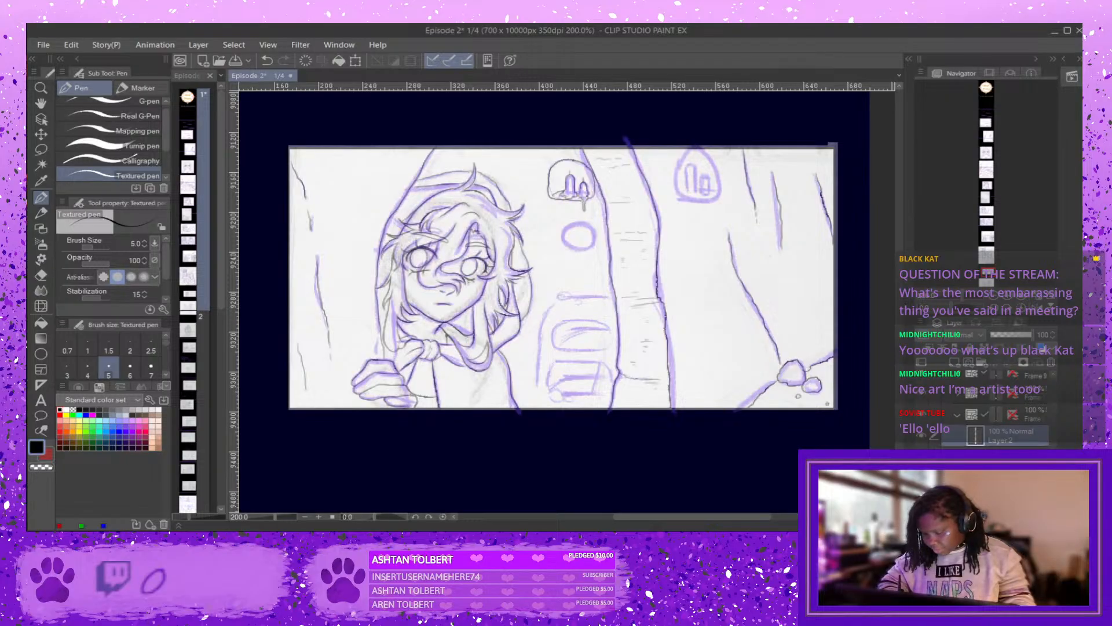
Ink the curved left-hand side of the shelf structure beside the column, and its top ledge with the two small ovals.
scroll(562, 289, down, 4)
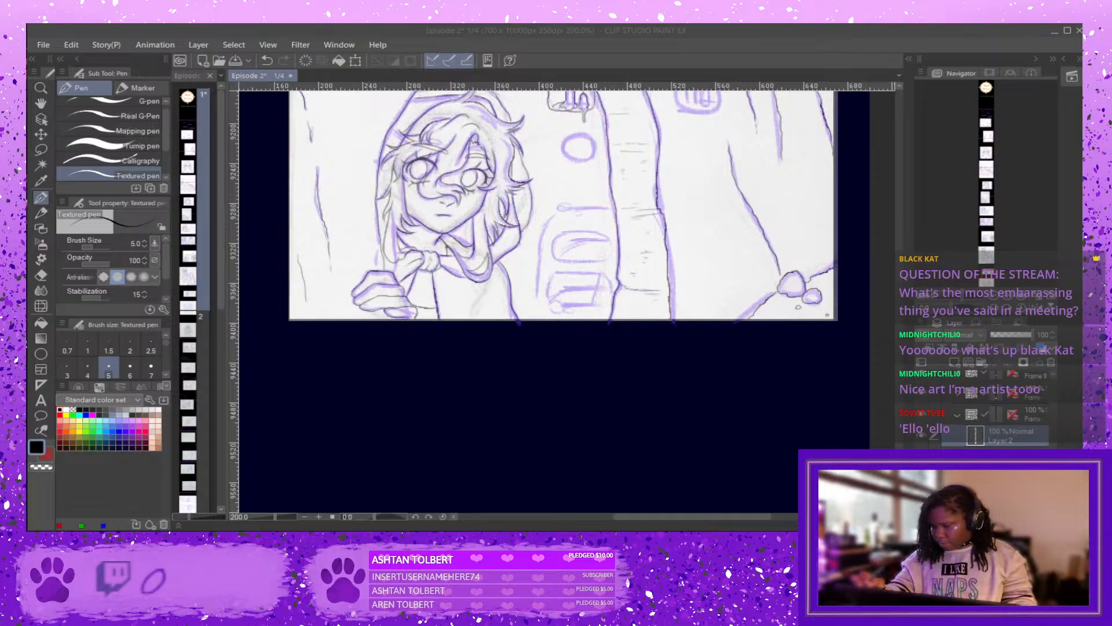
click(888, 327)
scroll(562, 232, up, 1)
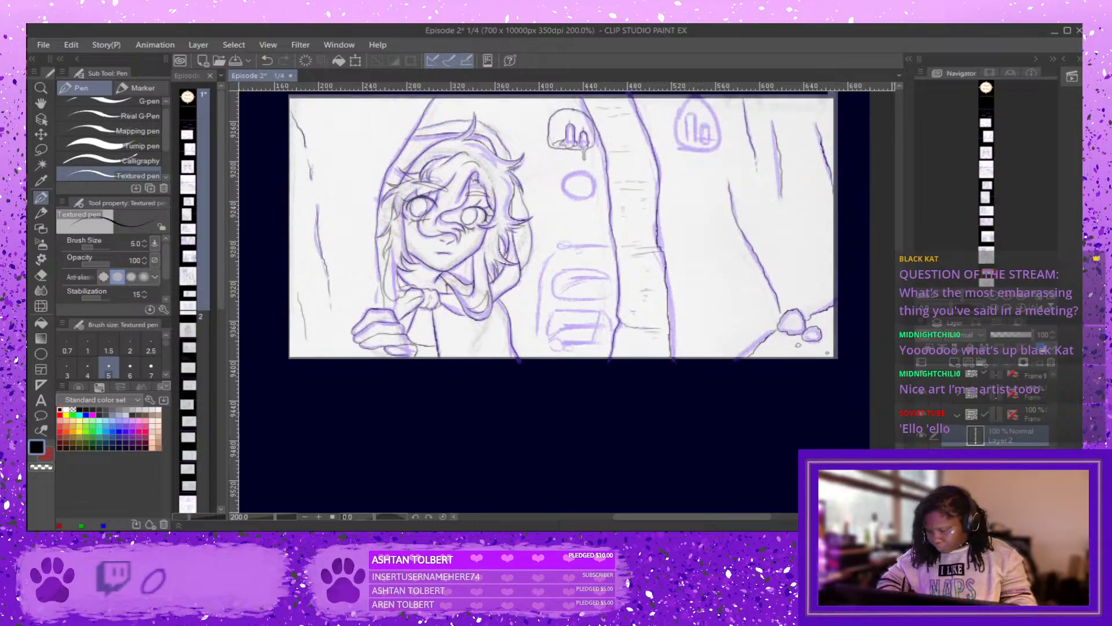
scroll(562, 231, down, 2)
scroll(561, 232, up, 2)
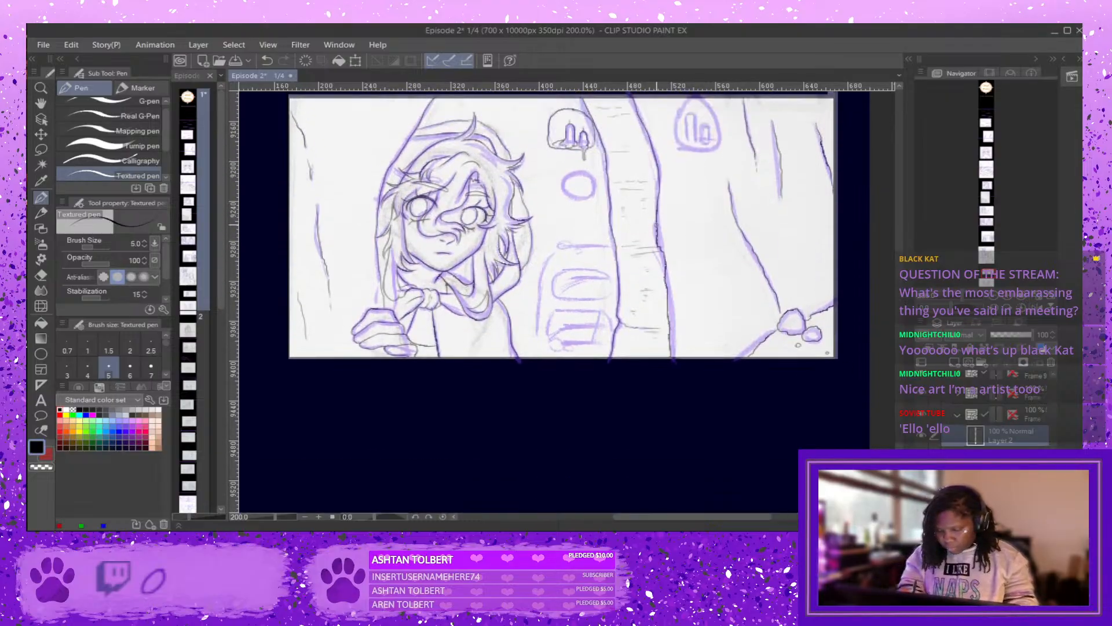
scroll(564, 250, up, 2)
mouse_move(530, 246)
mouse_down()
mouse_move(496, 298)
mouse_move(488, 374)
mouse_up()
key(ctrl+z)
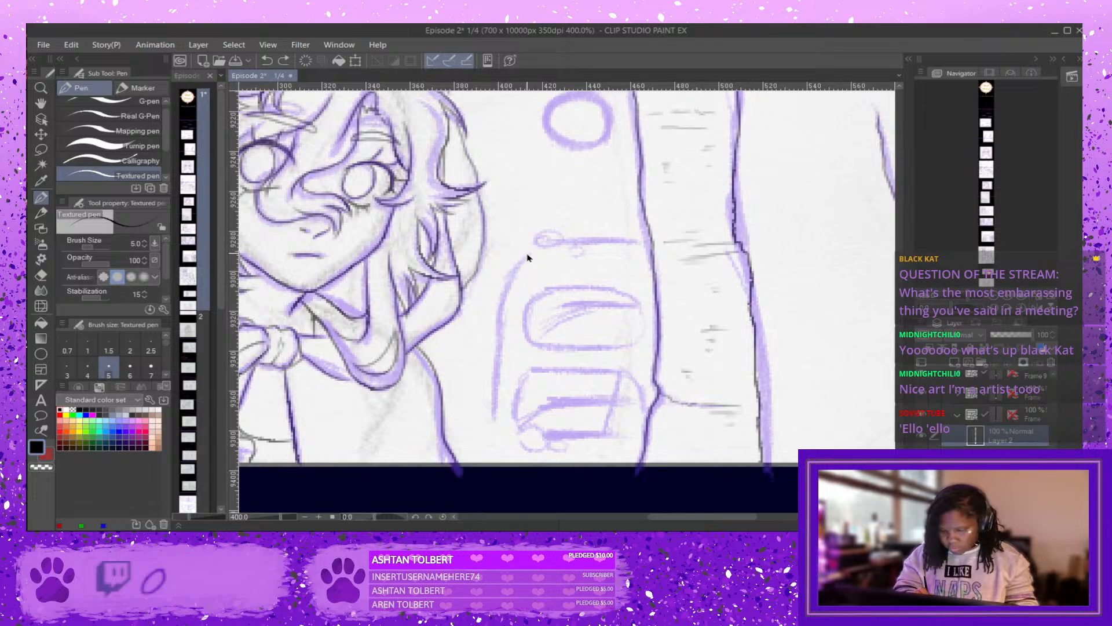
mouse_move(536, 242)
mouse_down()
mouse_move(509, 275)
mouse_move(498, 336)
mouse_up()
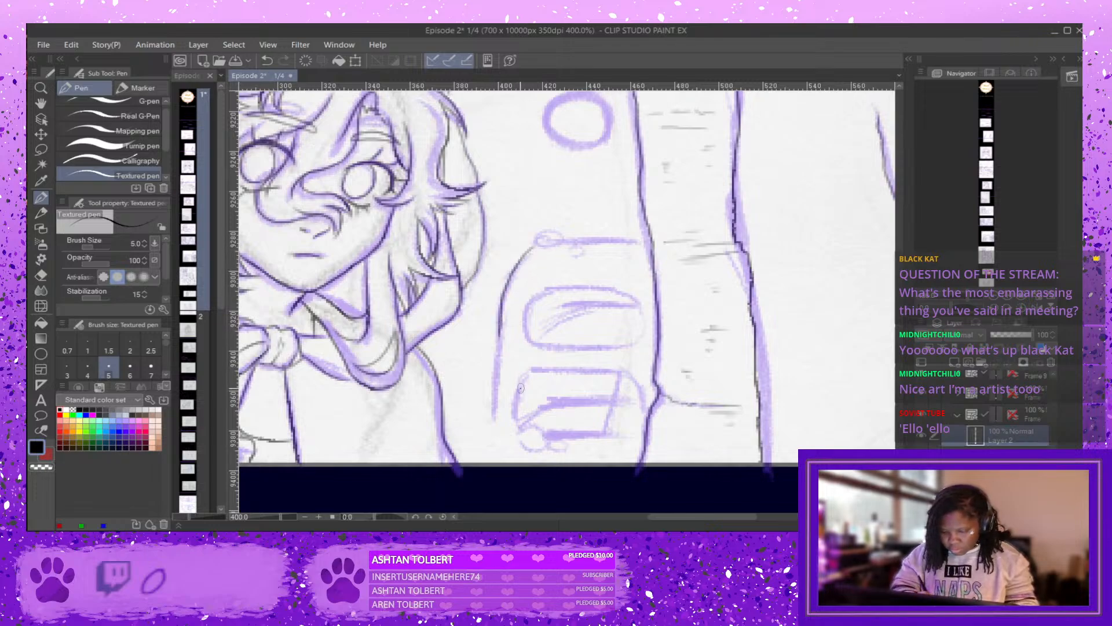
mouse_move(497, 402)
mouse_down()
mouse_move(491, 431)
mouse_move(477, 439)
mouse_up()
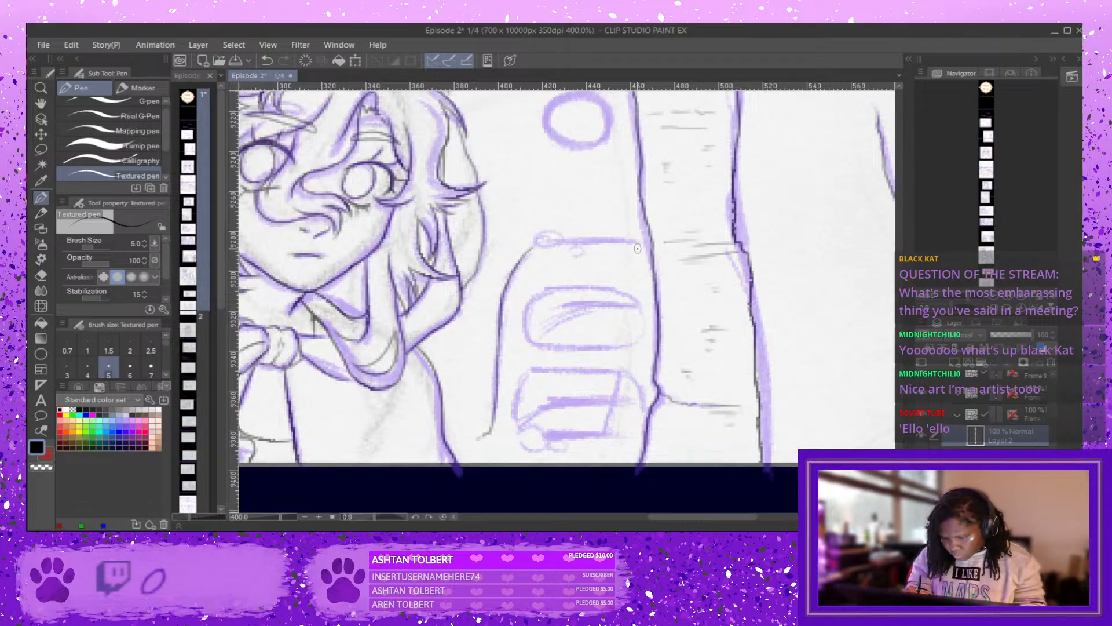
mouse_move(554, 226)
mouse_down()
mouse_move(560, 236)
mouse_move(532, 240)
mouse_move(559, 234)
mouse_up()
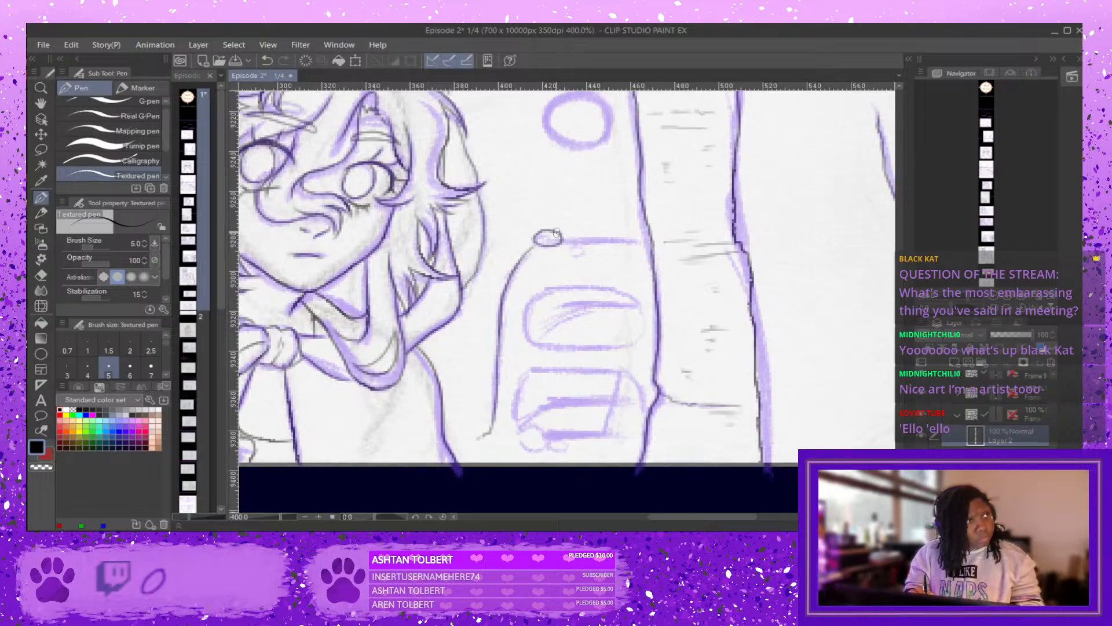
mouse_move(583, 249)
mouse_down()
mouse_move(571, 247)
mouse_move(581, 255)
mouse_move(613, 237)
mouse_move(649, 236)
mouse_up()
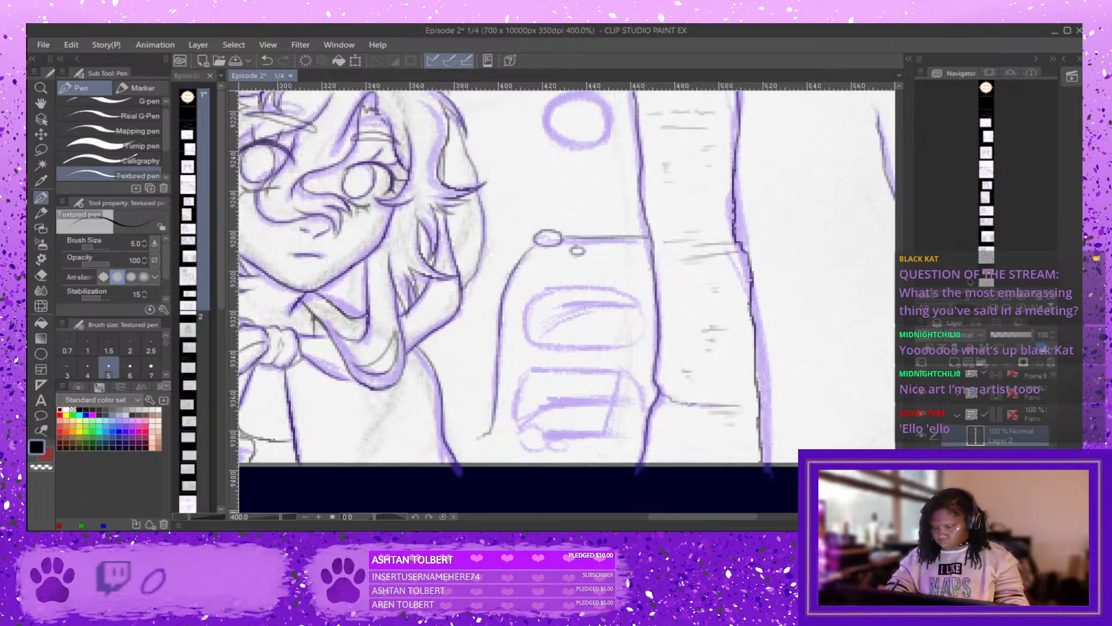
Ink the upper and lower rounded openings of the shelf structure, with their inner lines and the small stones at its base.
key(ctrl+minus)
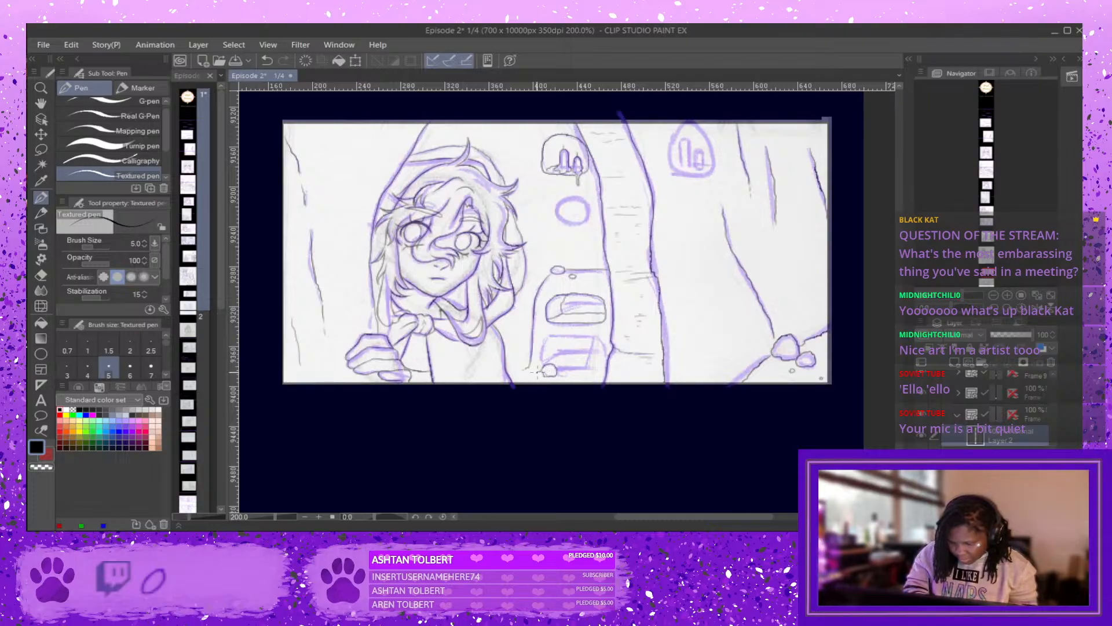
drag(559, 366, 567, 375)
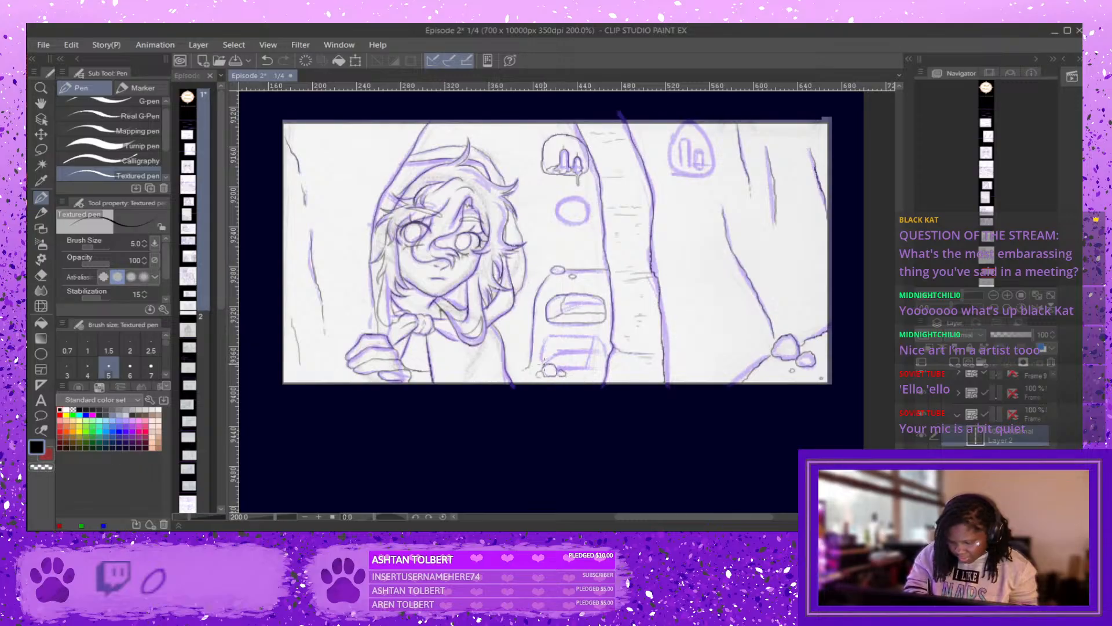
drag(542, 346, 596, 336)
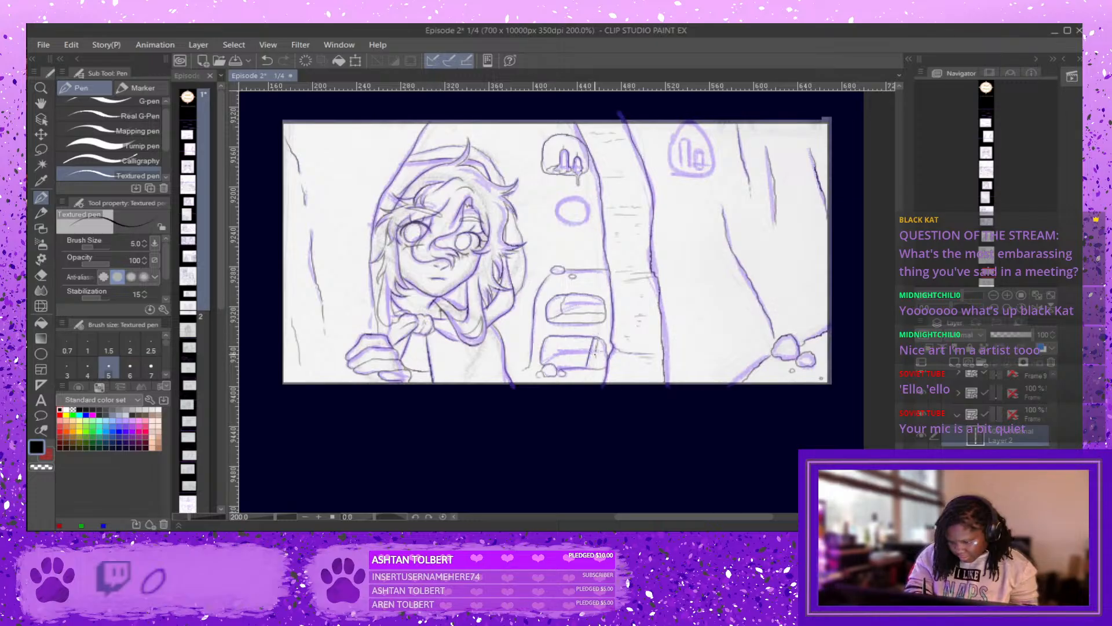
drag(594, 361, 591, 366)
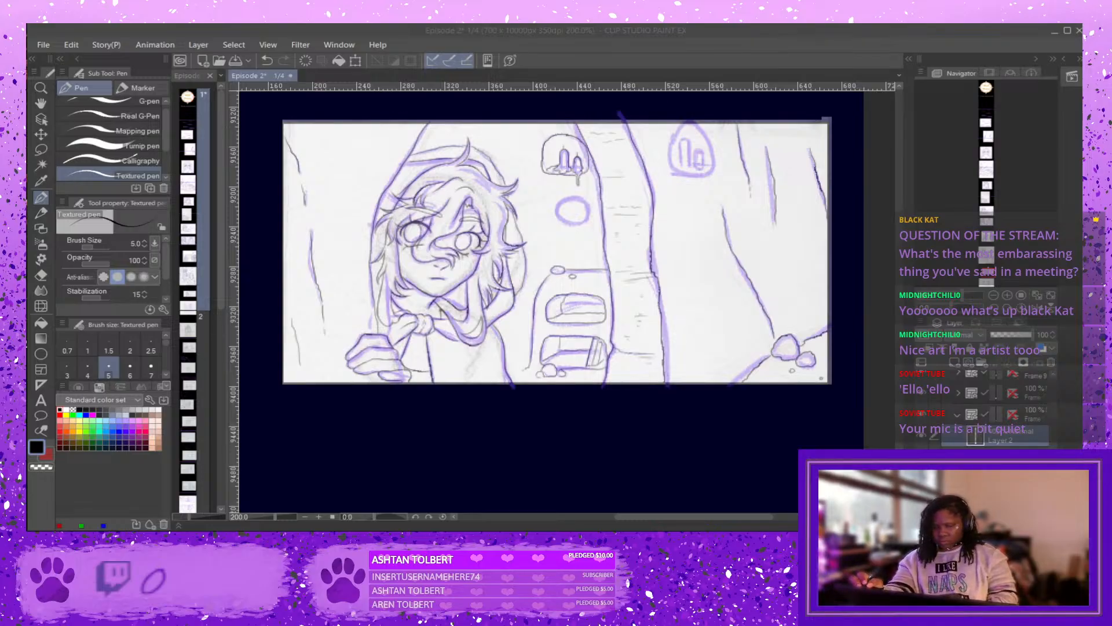
Ink the arched niche with its candles and inner hatching on the wall beyond the column, and check the line art without the sketches.
click(1007, 35)
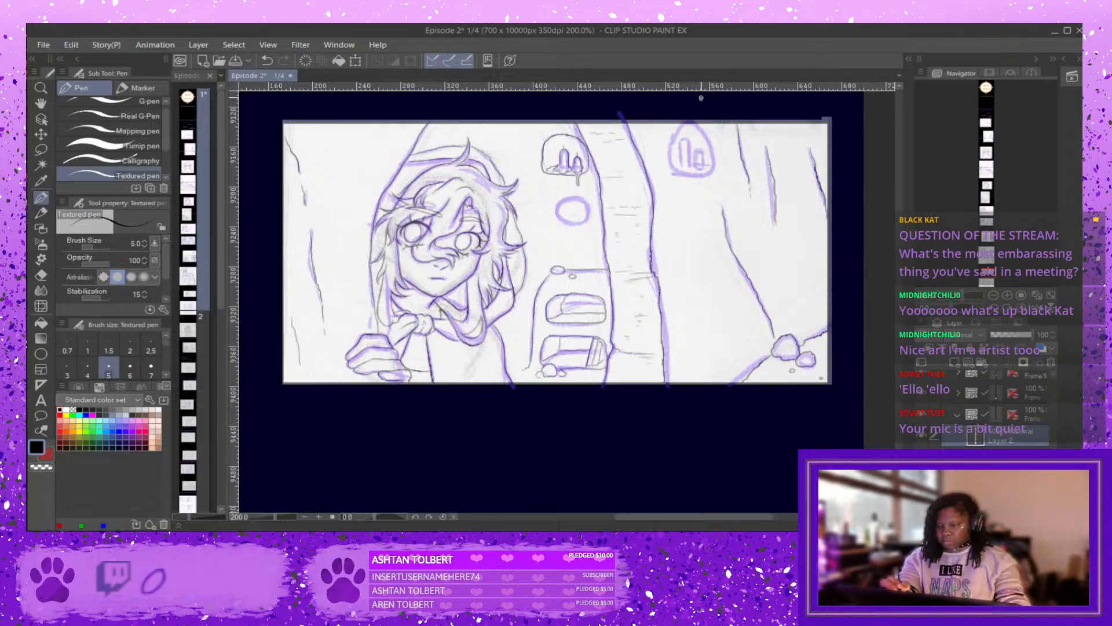
mouse_move(712, 135)
mouse_down()
mouse_move(682, 119)
mouse_move(670, 139)
mouse_move(669, 168)
mouse_move(684, 182)
mouse_move(713, 171)
mouse_move(698, 127)
mouse_up()
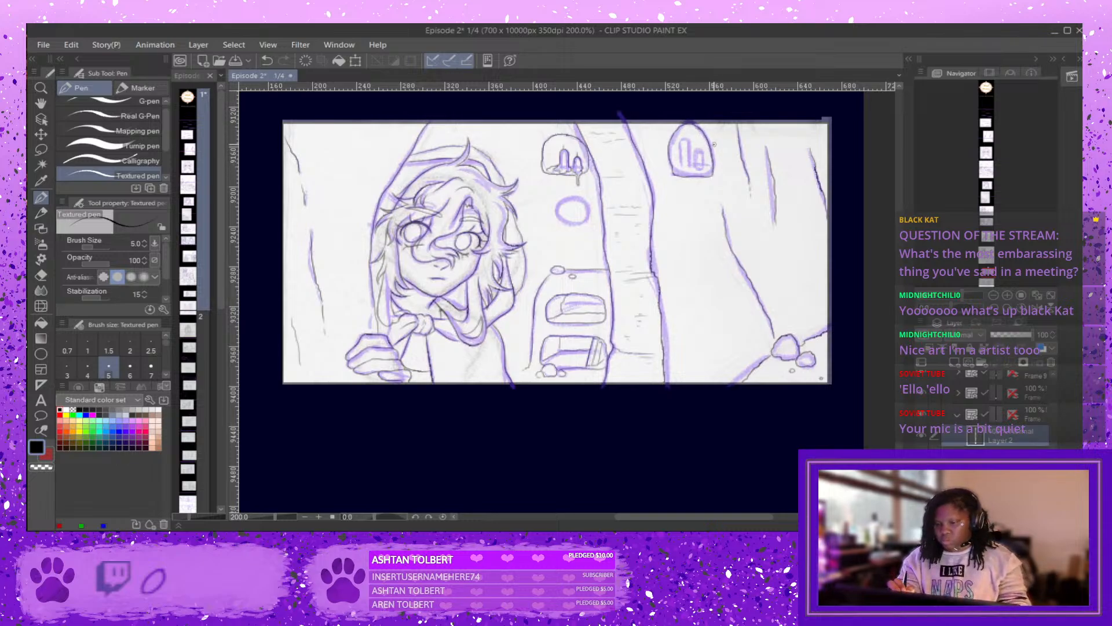
mouse_move(692, 135)
mouse_down()
mouse_move(705, 146)
mouse_move(684, 134)
mouse_move(683, 148)
mouse_up()
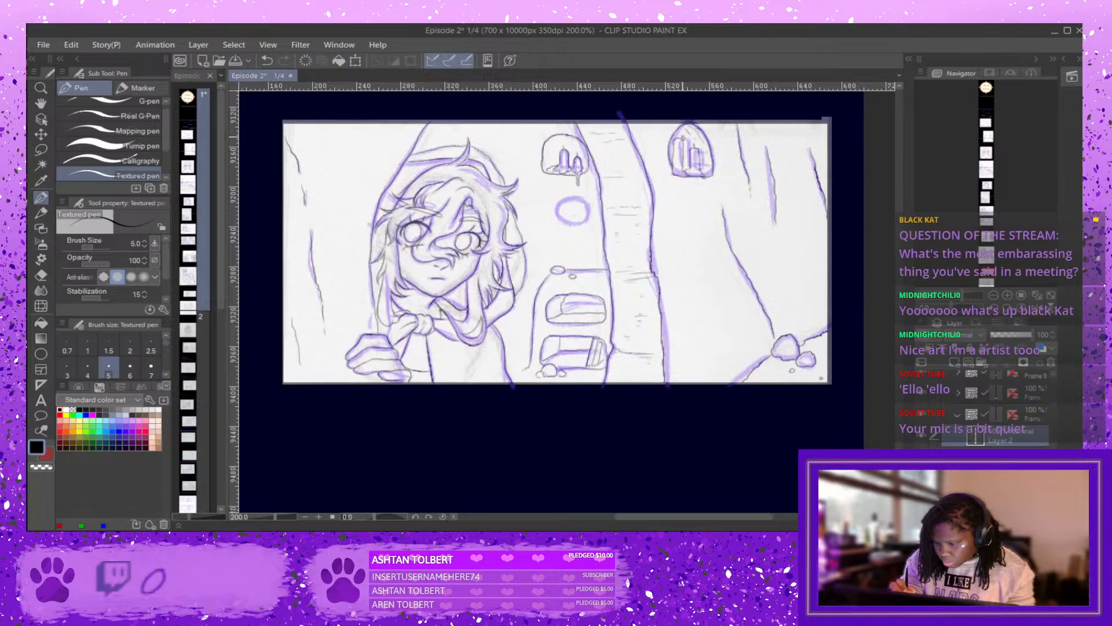
drag(683, 131, 709, 175)
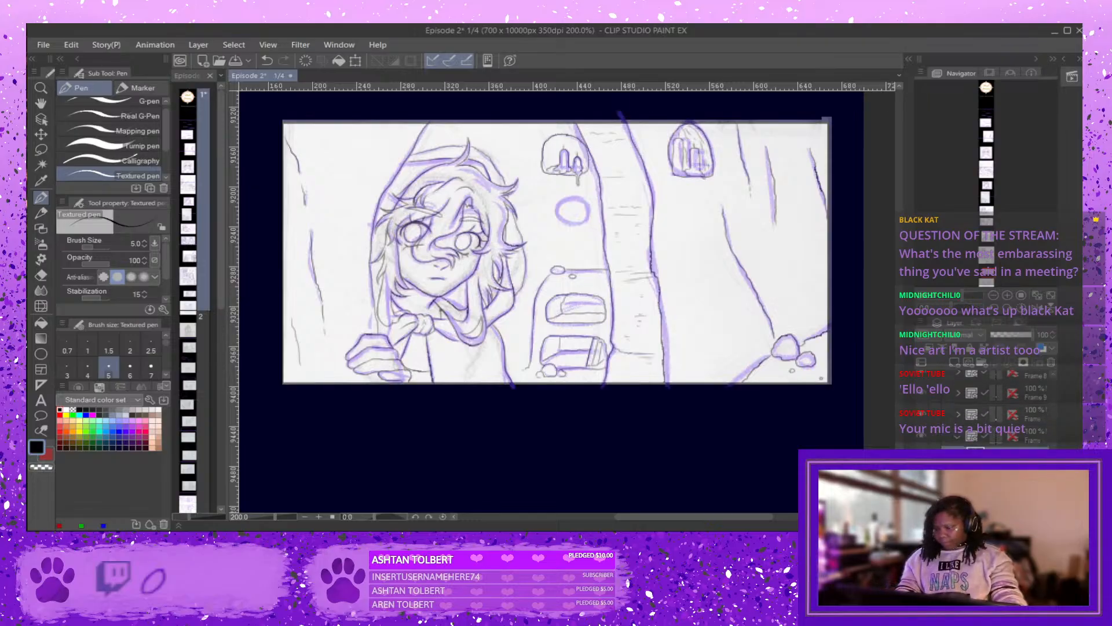
scroll(1037, 406, up, 4)
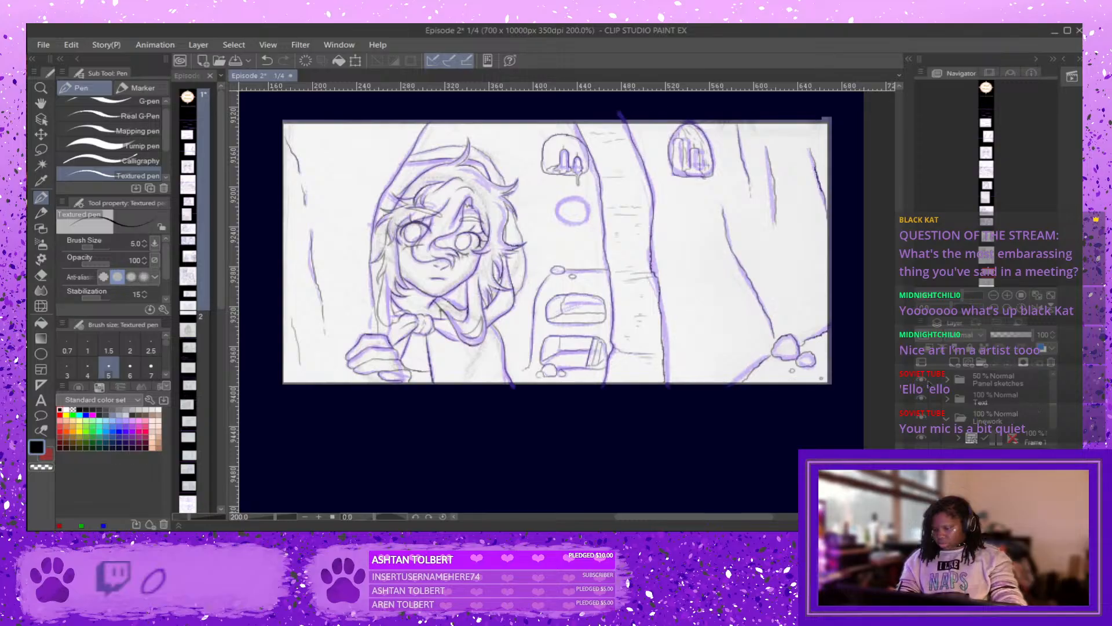
click(924, 383)
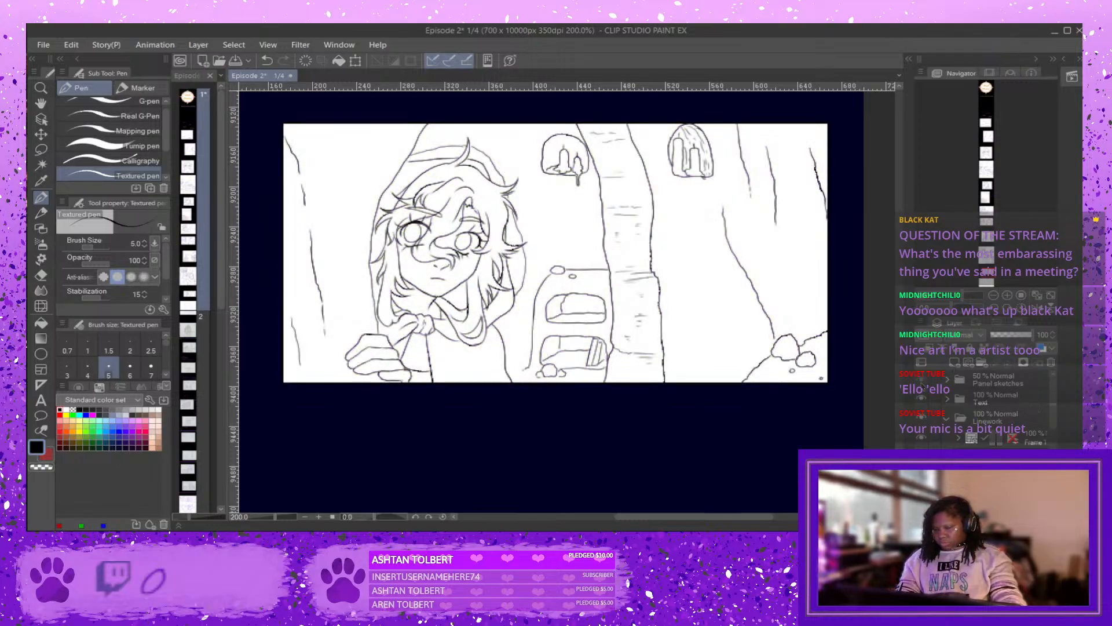
click(924, 383)
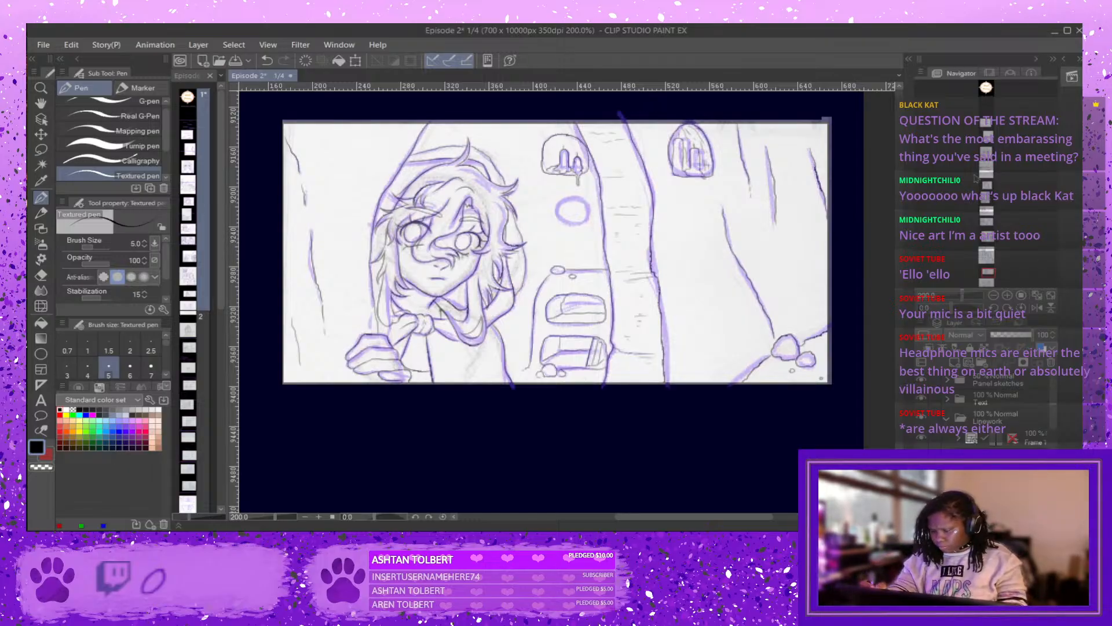
Ink thin, broken vertical texture lines down the rock wall above the stones, along the panel's right-hand side.
scroll(1049, 398, down, 5)
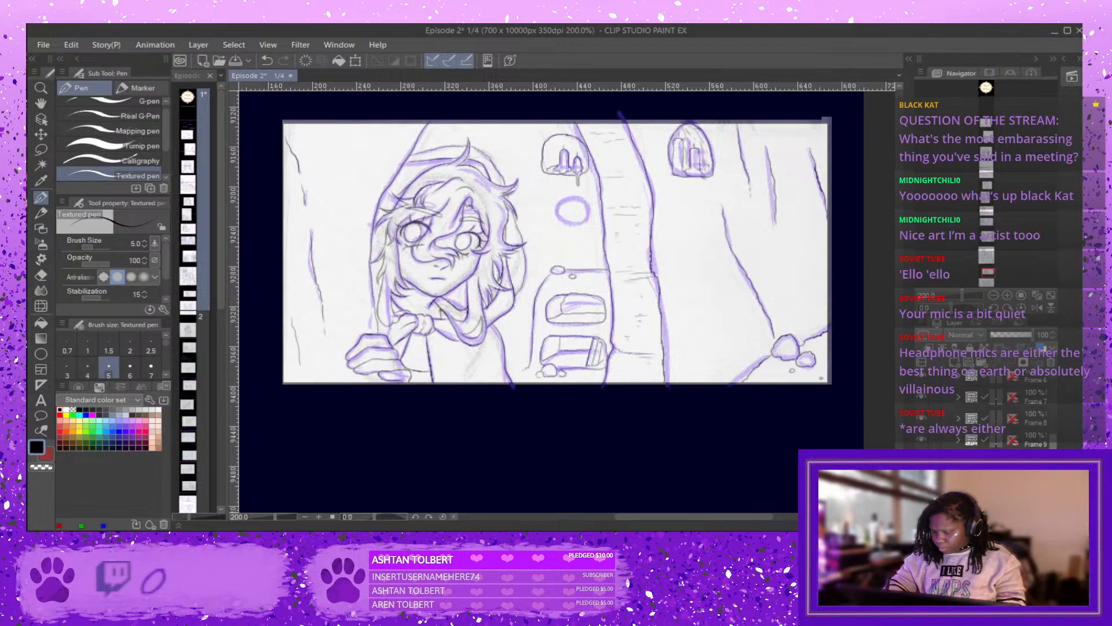
scroll(1043, 416, down, 2)
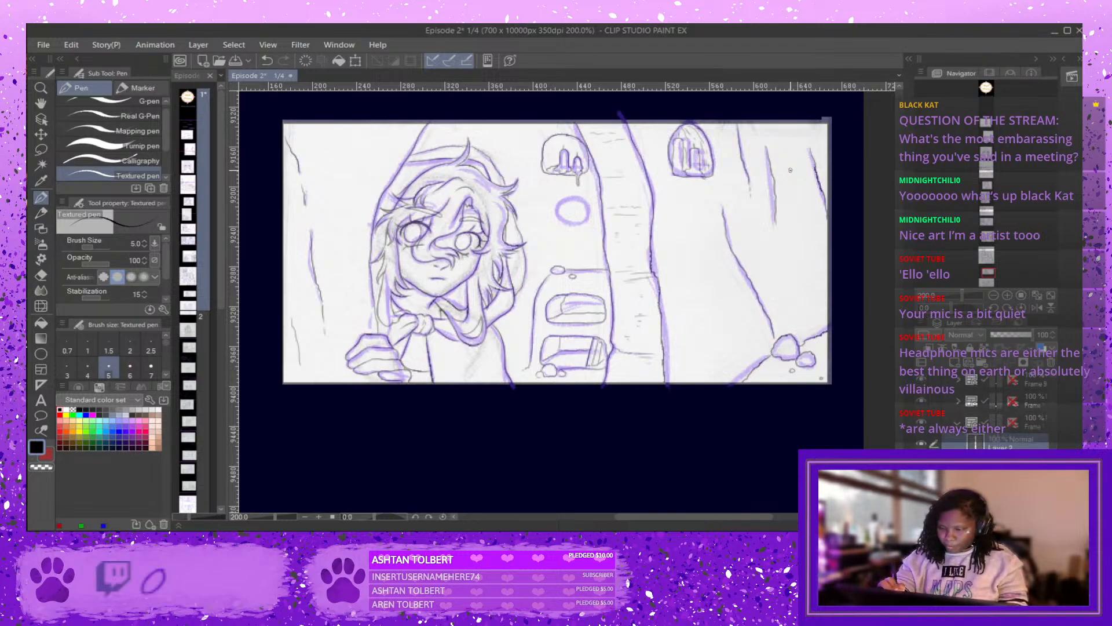
drag(790, 170, 798, 212)
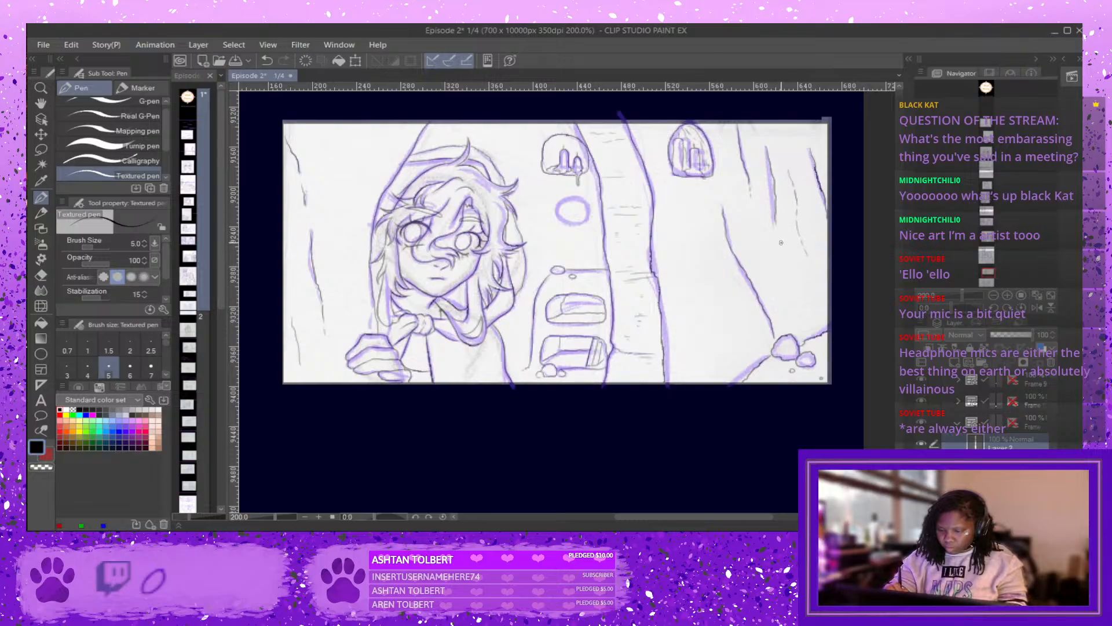
drag(785, 263, 810, 330)
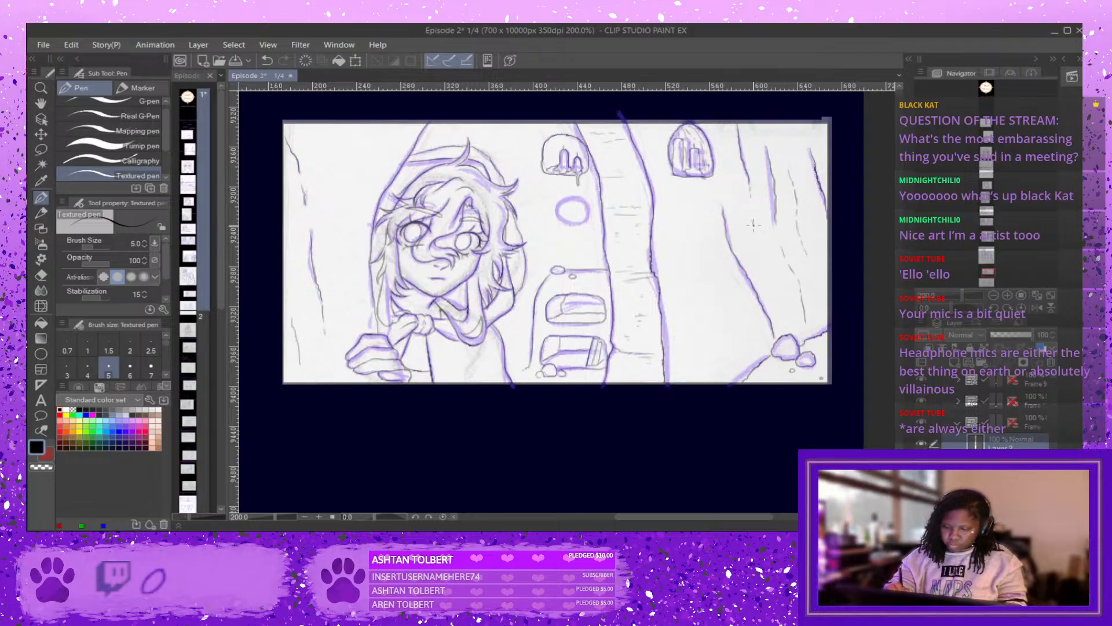
drag(753, 223, 785, 311)
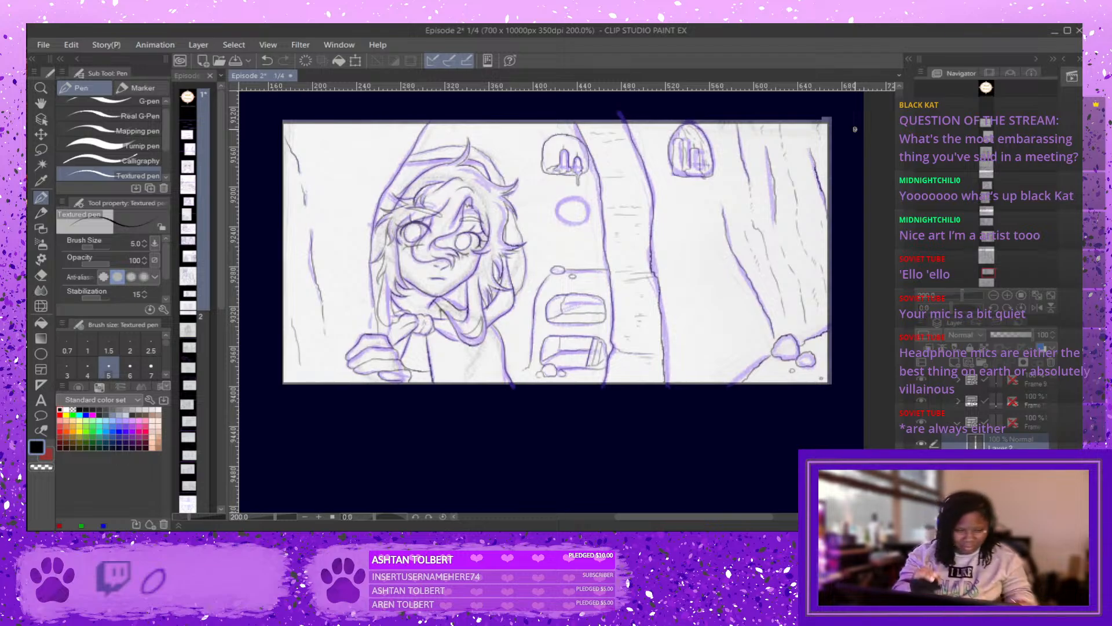
Ink short vertical texture dashes over the remaining bare walls beside the column and around the character, and check them with the sketches hidden.
scroll(469, 200, up, 3)
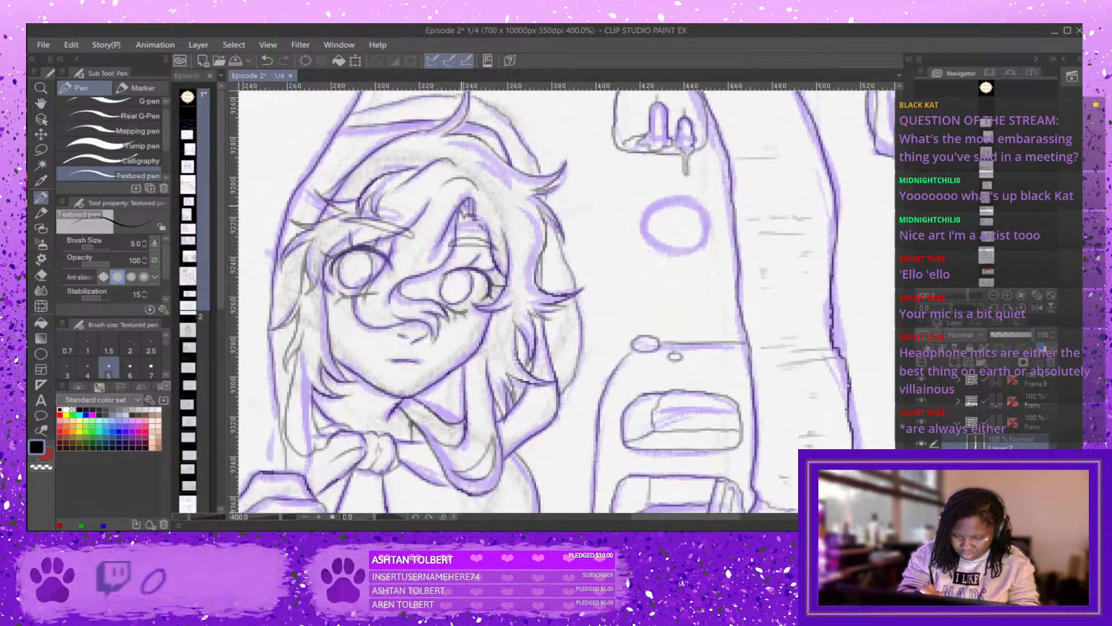
scroll(511, 188, down, 3)
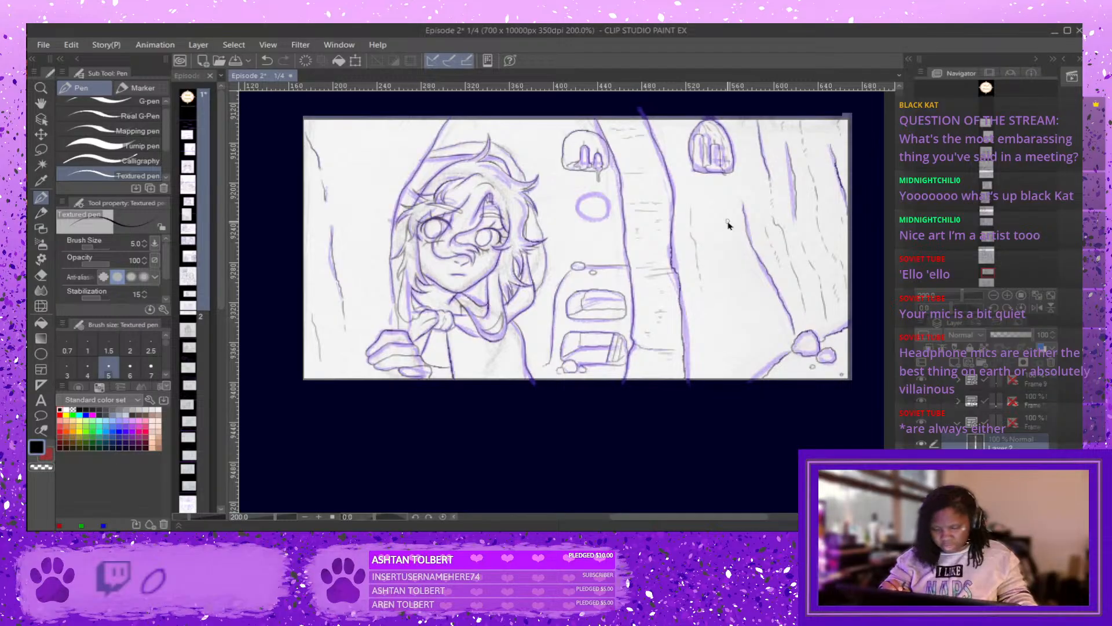
key(ctrl+z)
key(ctrl+z)
drag(689, 203, 715, 347)
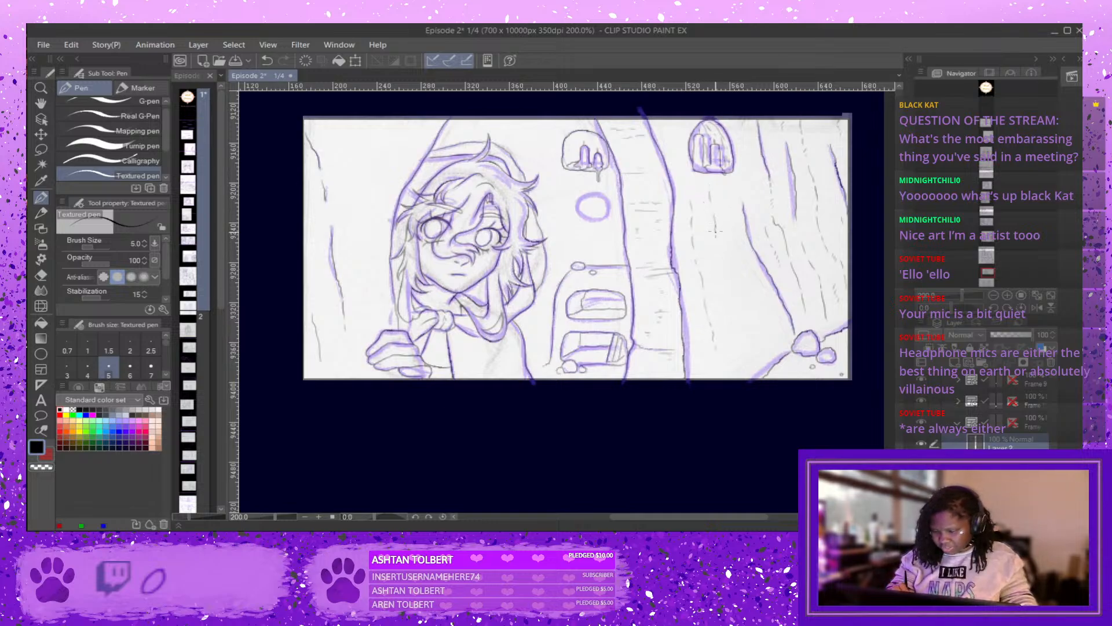
drag(716, 231, 746, 333)
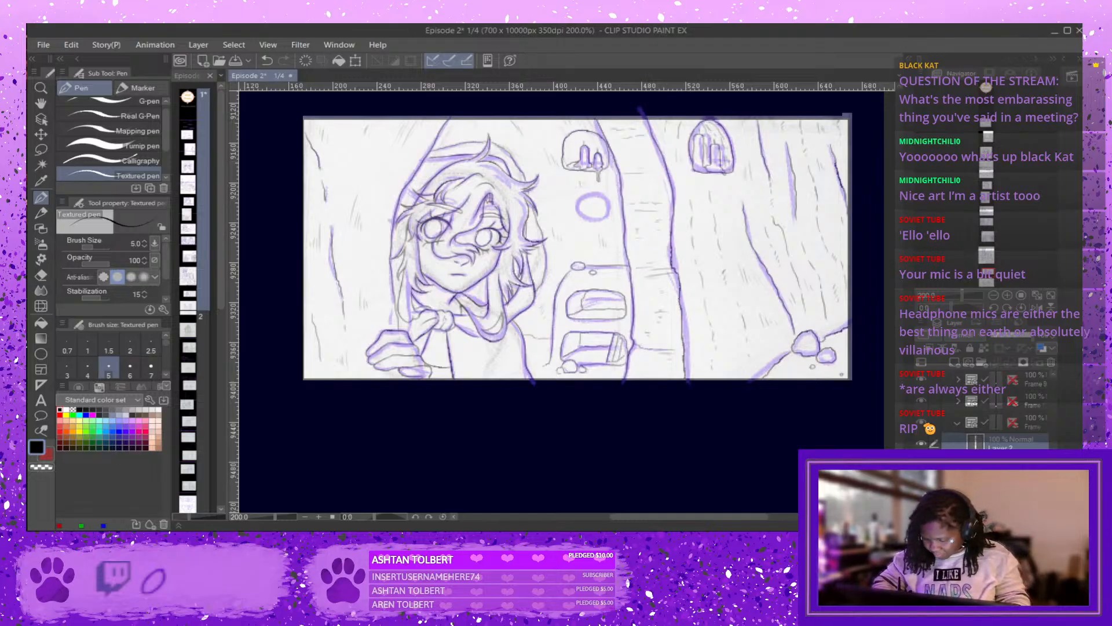
scroll(931, 400, up, 5)
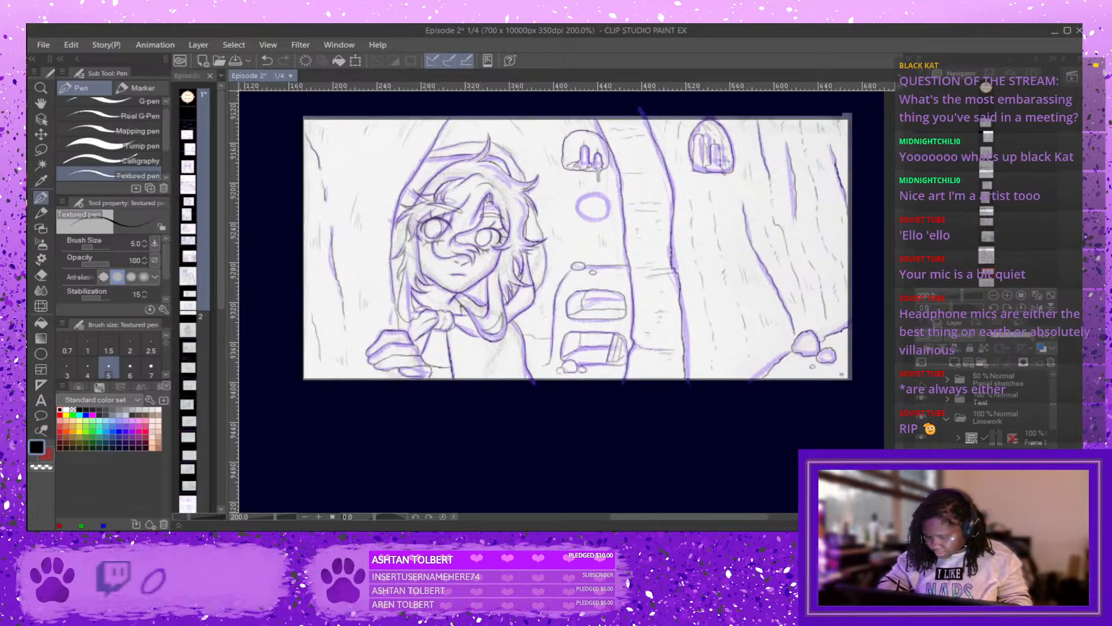
click(921, 380)
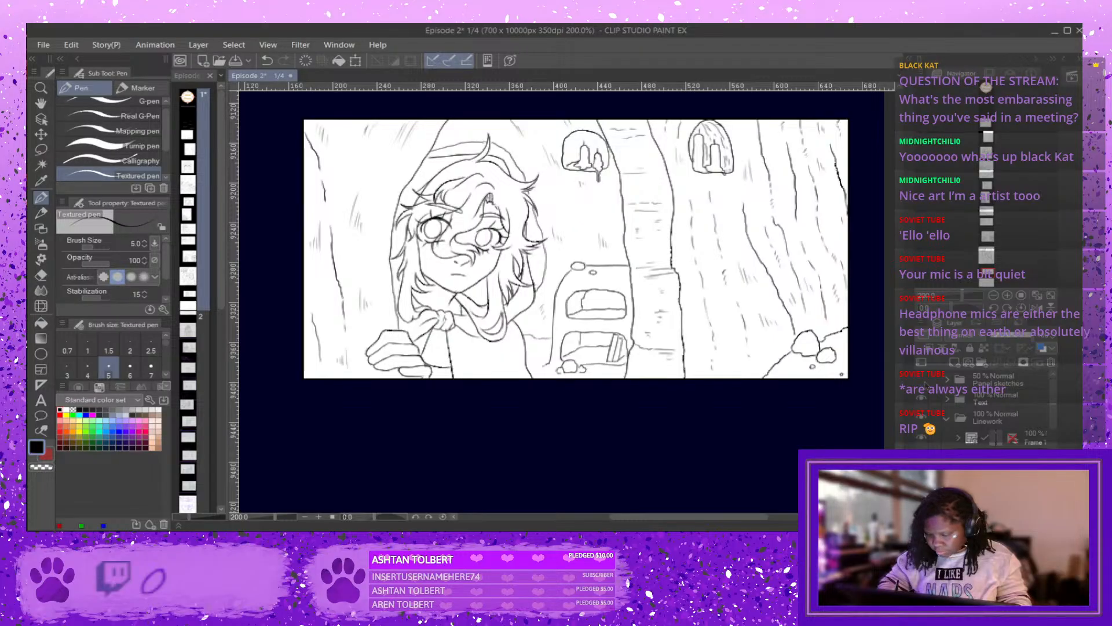
click(921, 381)
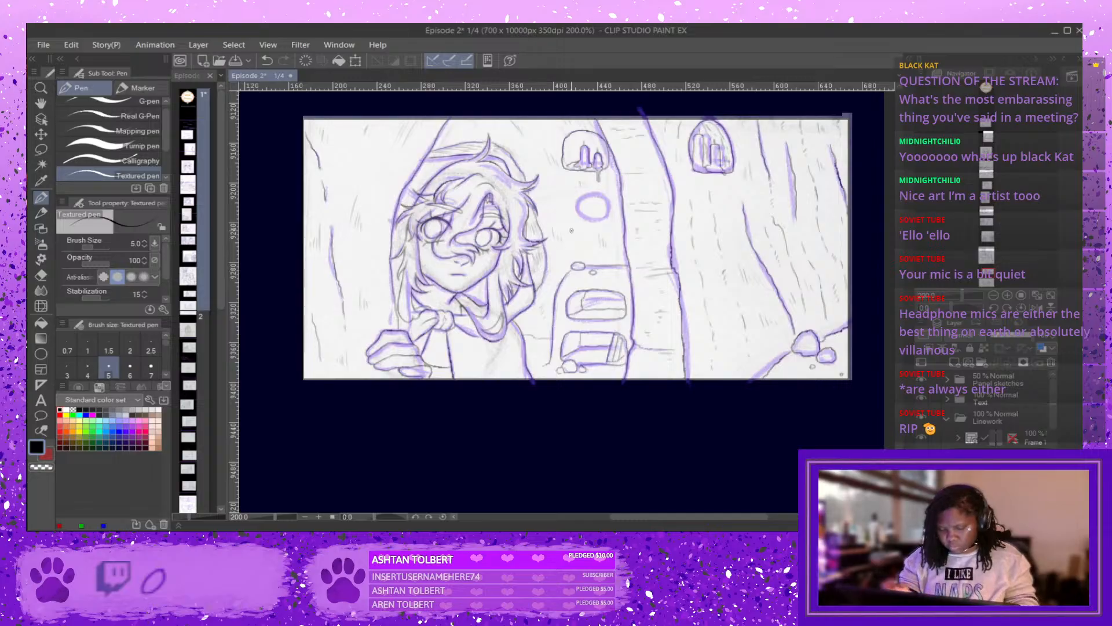
Rename the layer with the background inks as BG, collapse its frame folder, and select the frame folder of the last panel.
scroll(571, 229, down, 1)
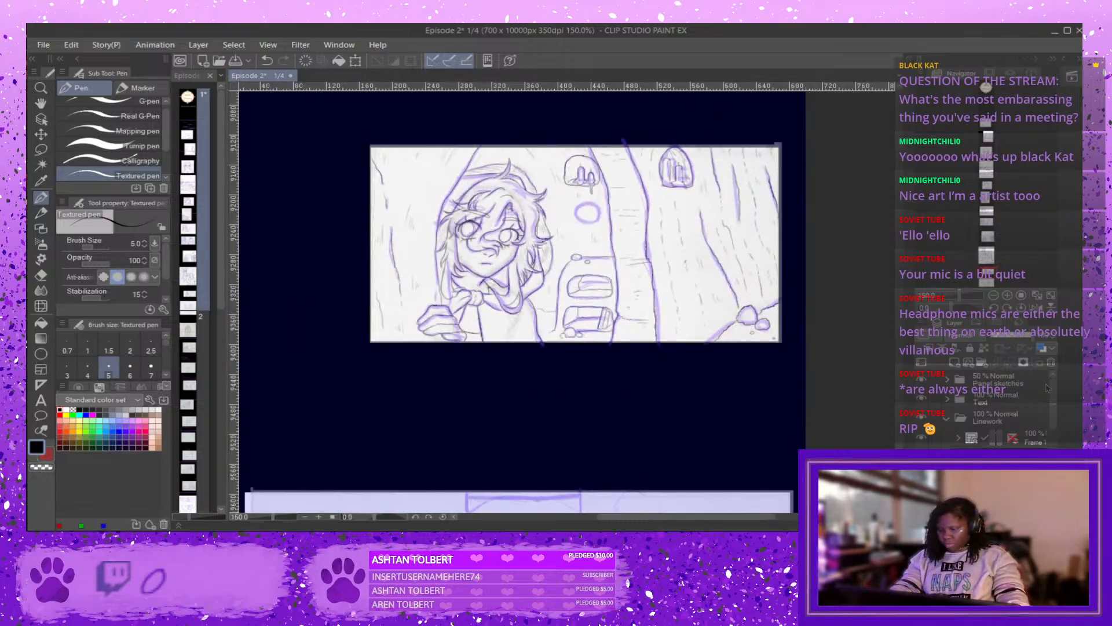
scroll(1048, 388, down, 5)
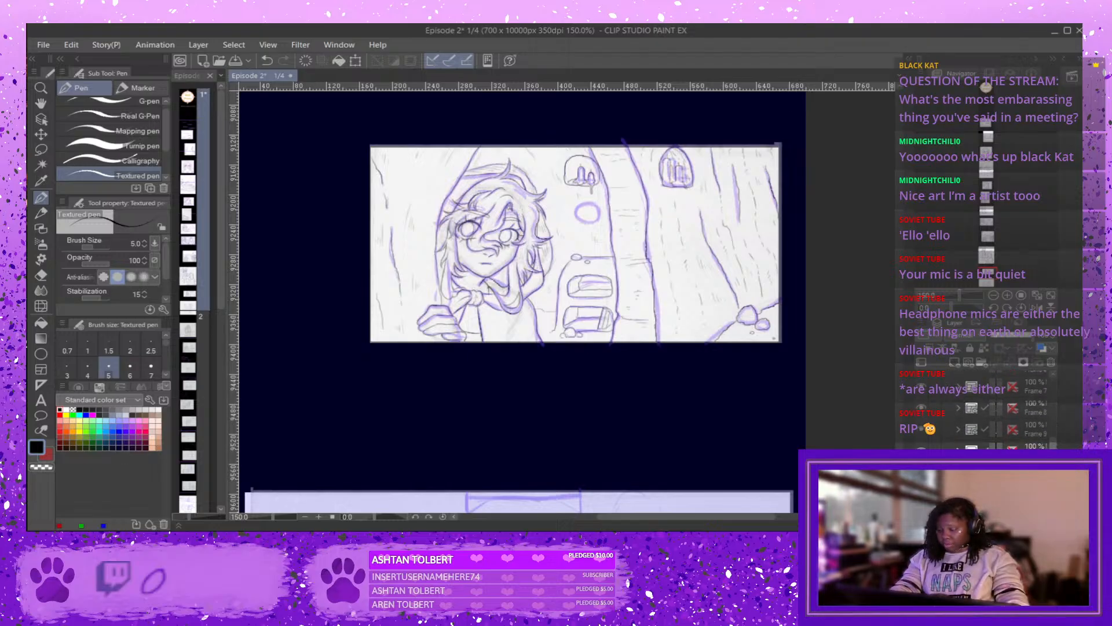
scroll(996, 406, down, 5)
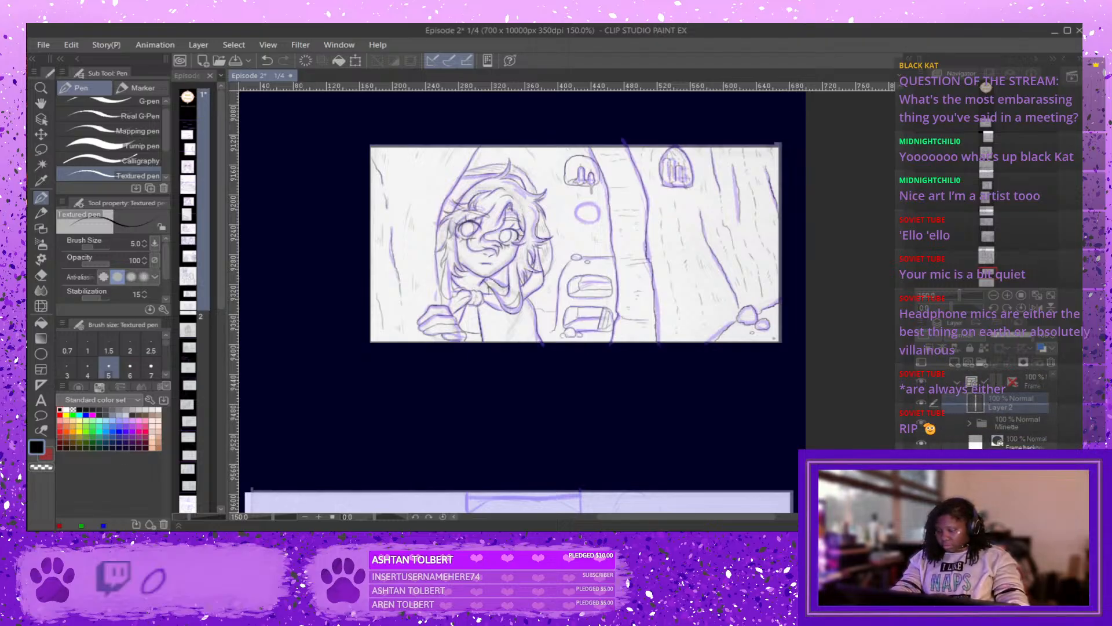
drag(1055, 452, 1056, 439)
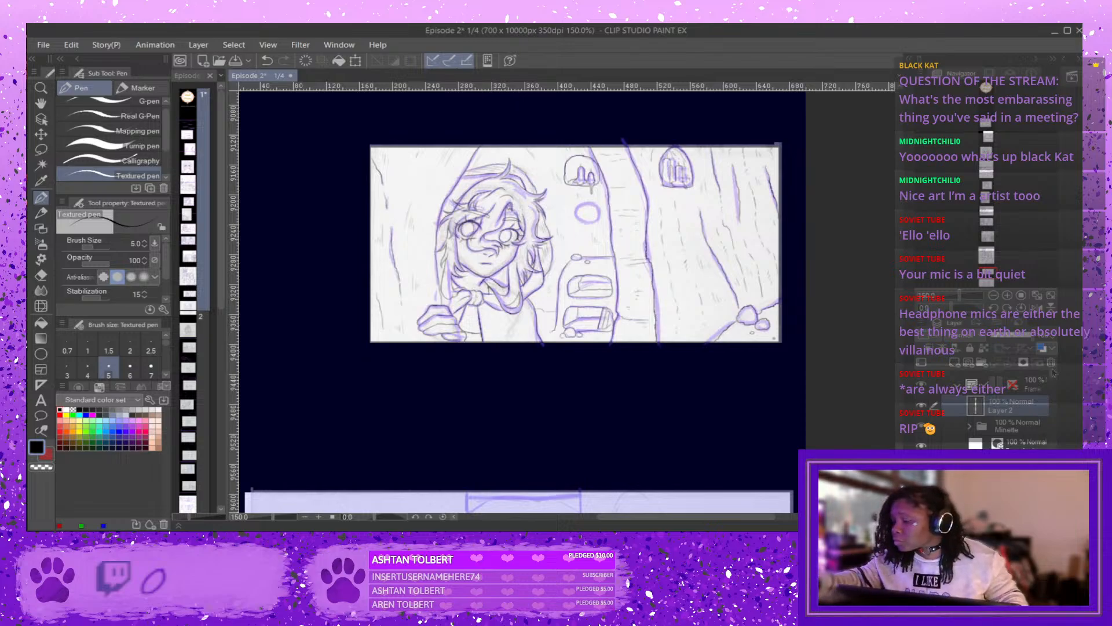
text(BG)
key(Return)
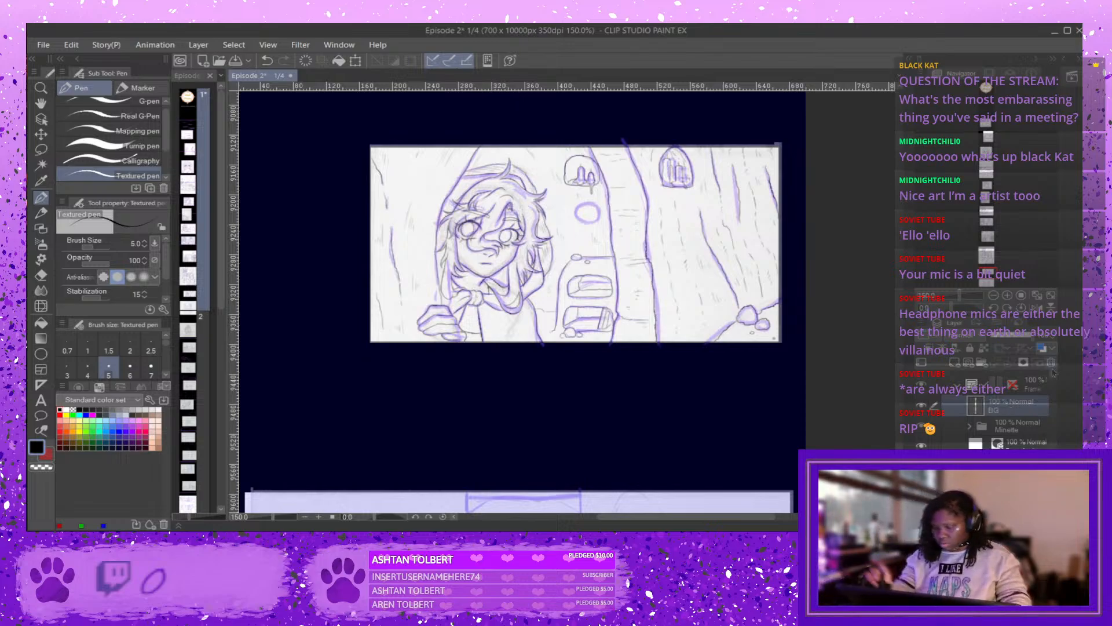
click(958, 385)
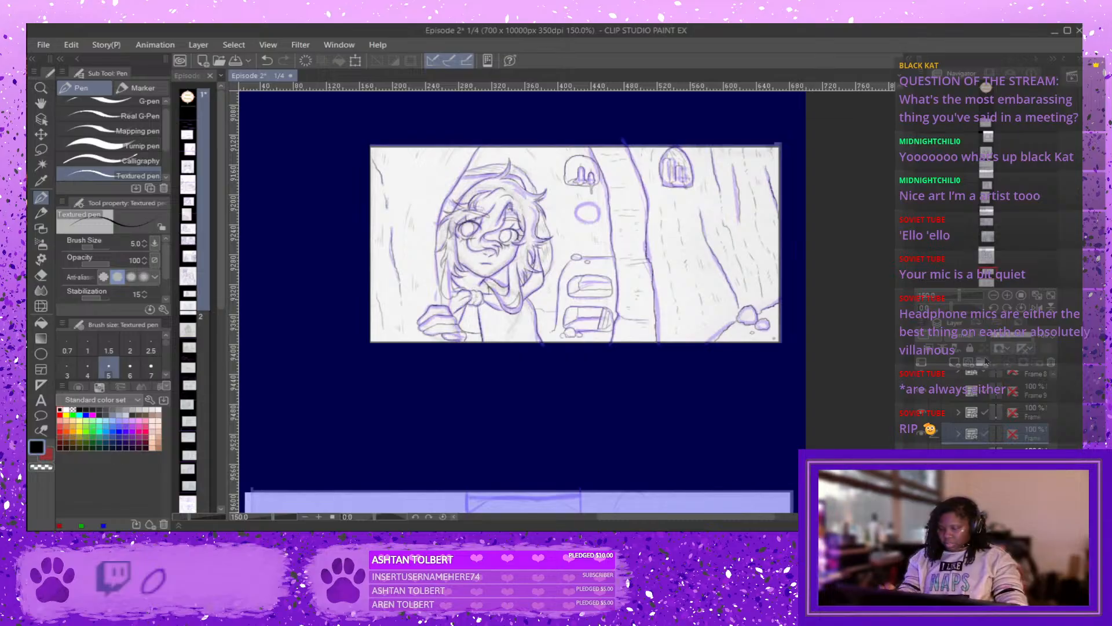
click(1028, 454)
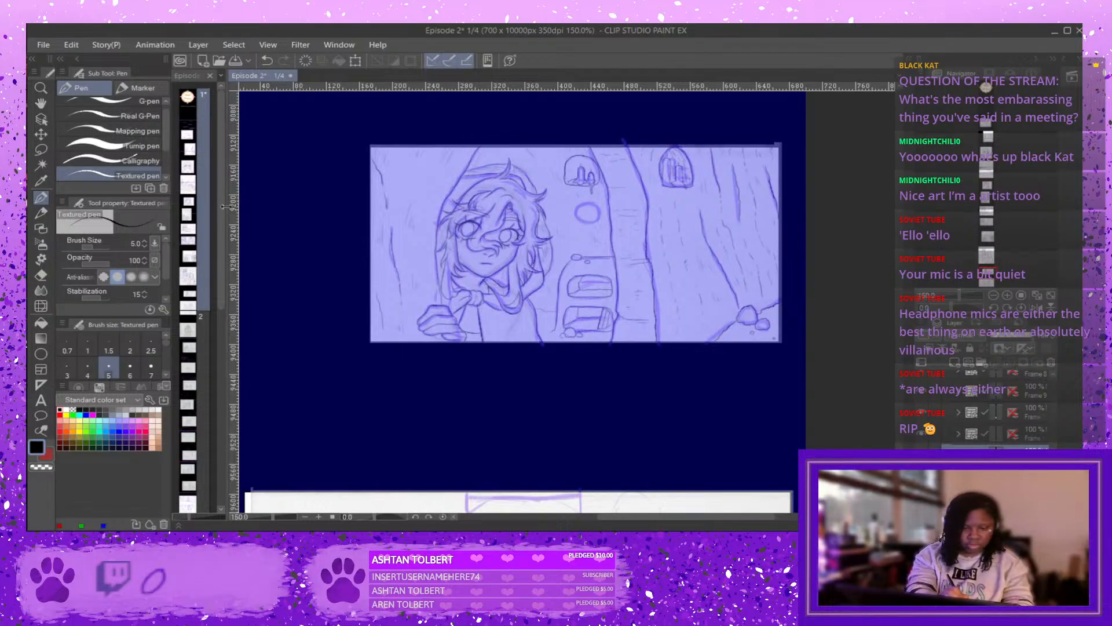
Widen the Episode 2 page overview, enlarge its pages until single panels are readable, and hide the panel sketches.
drag(223, 205, 297, 208)
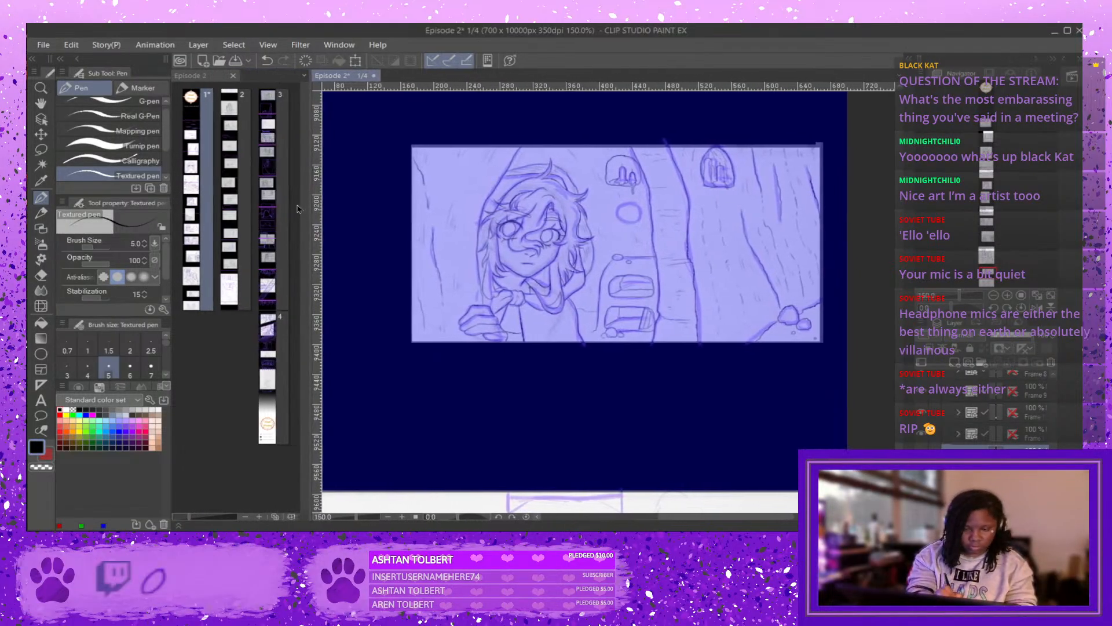
click(298, 209)
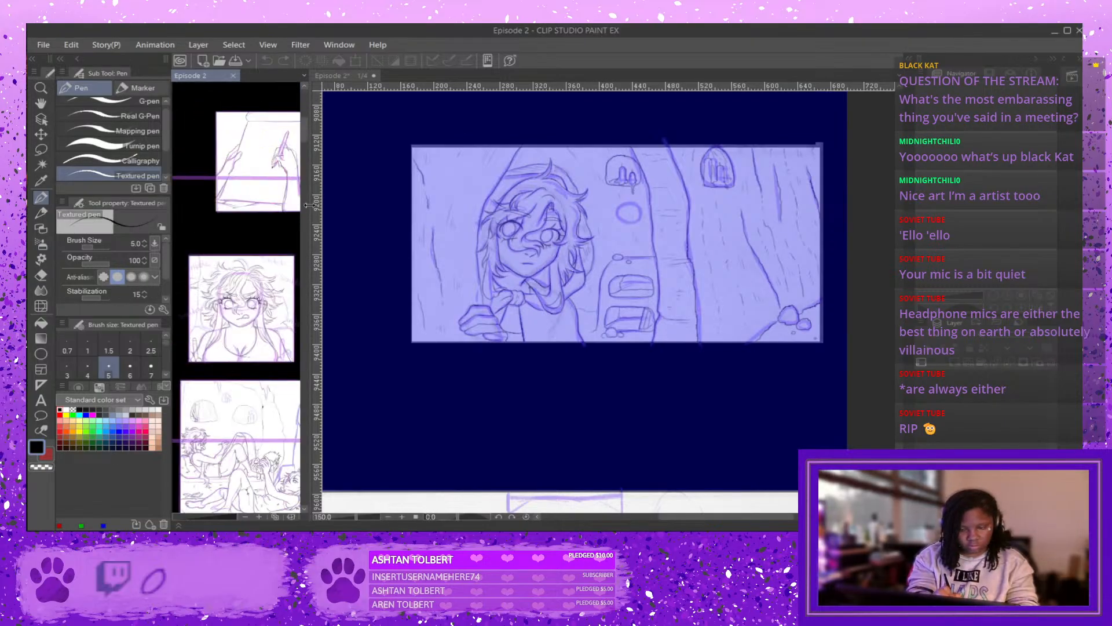
drag(310, 208, 326, 202)
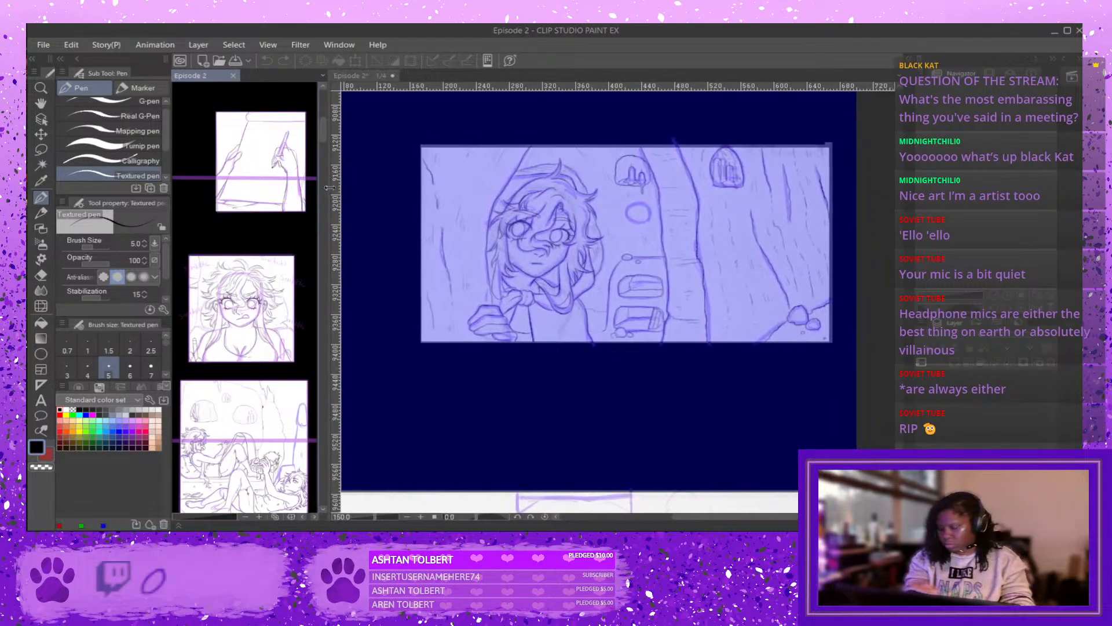
click(832, 390)
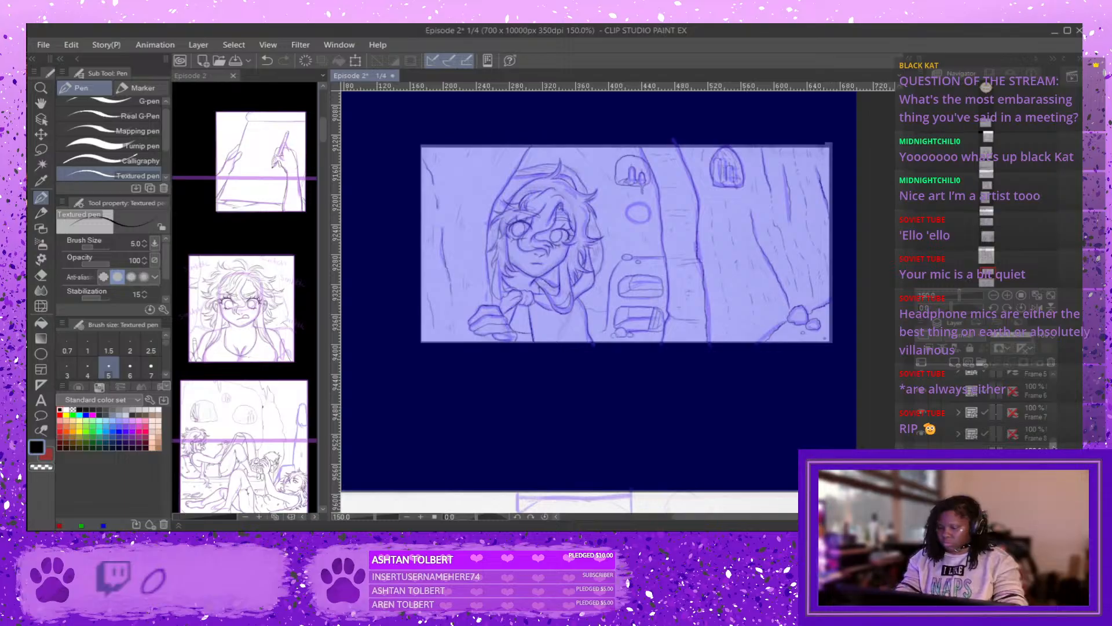
scroll(996, 405, up, 5)
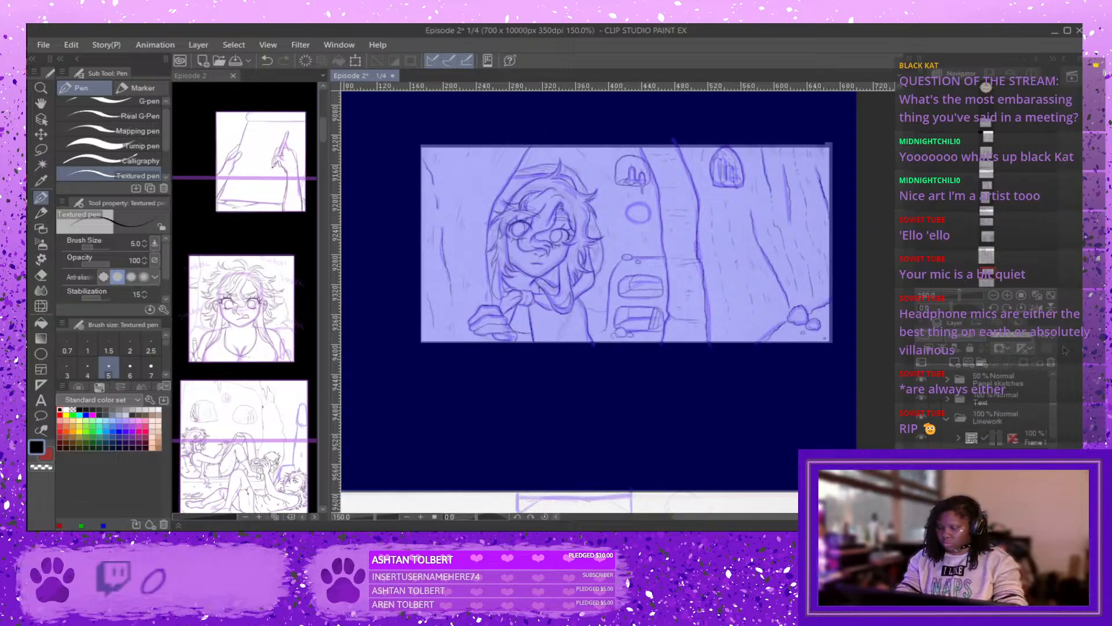
click(927, 383)
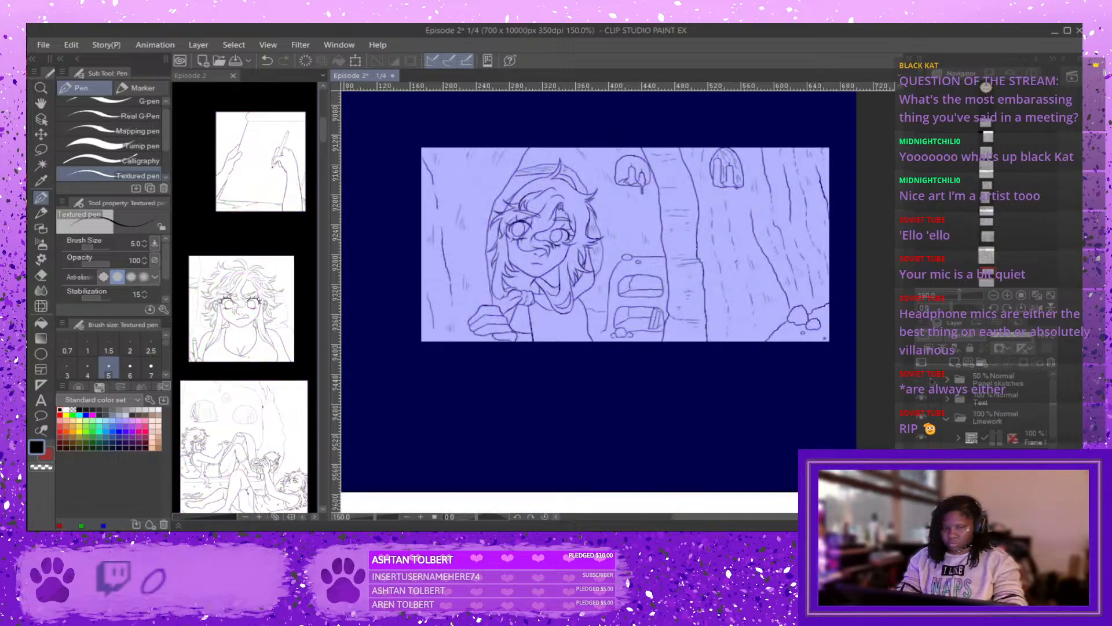
Review the inked panels in the Episode 2 overview, from the lying-down scenes to the still uninked last panel.
mouse_move(322, 134)
mouse_down()
mouse_move(323, 114)
mouse_move(323, 150)
mouse_up()
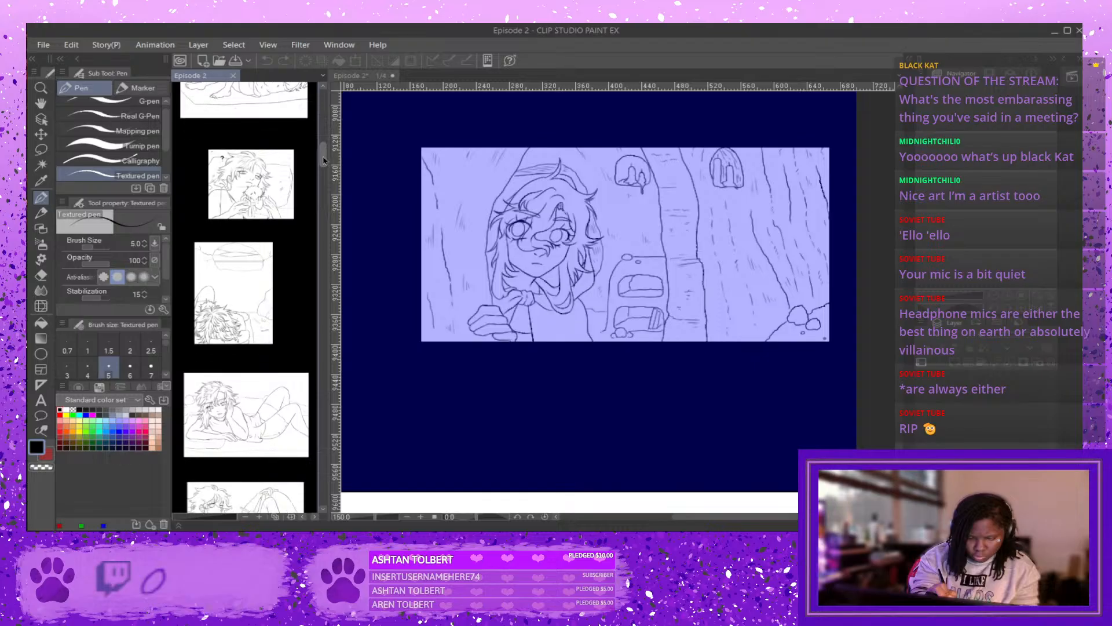
scroll(246, 208, down, 2)
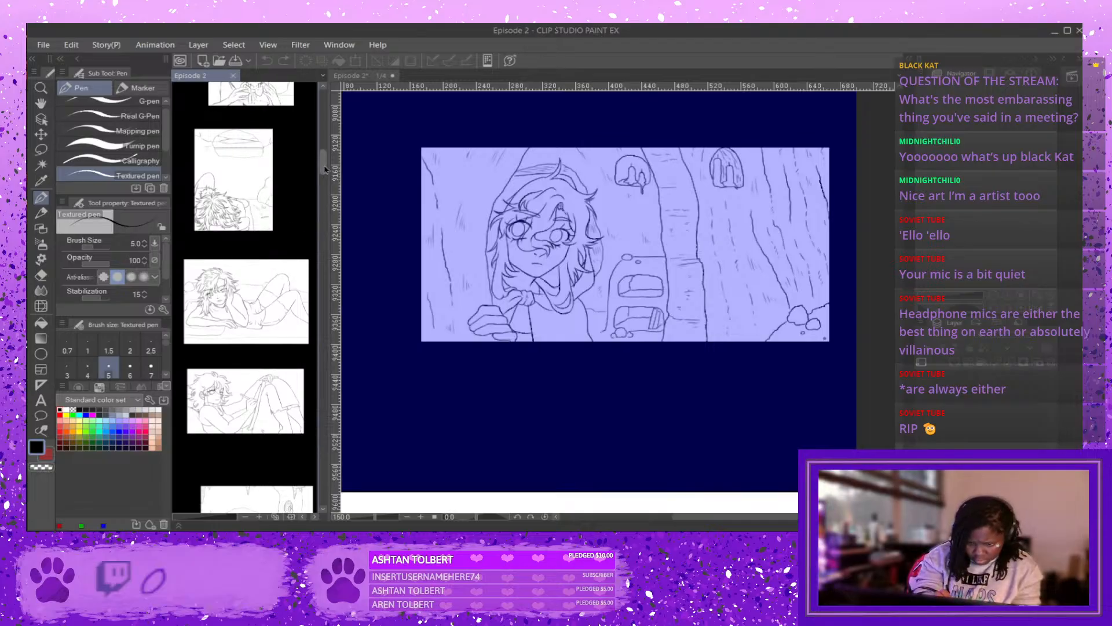
scroll(325, 173, down, 3)
scroll(324, 174, down, 3)
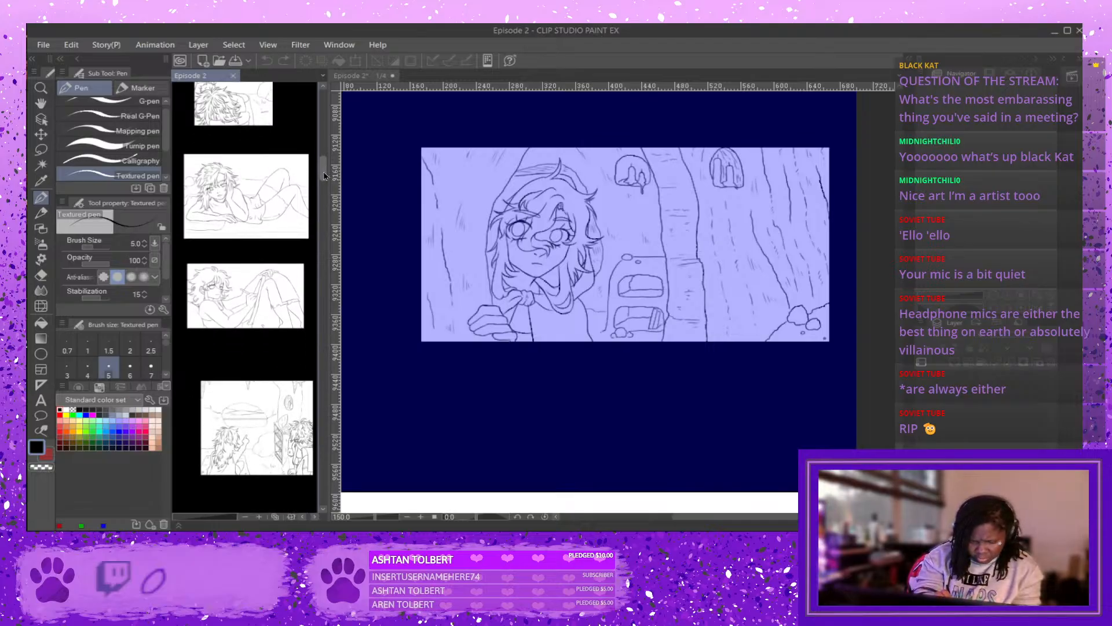
scroll(324, 178, down, 3)
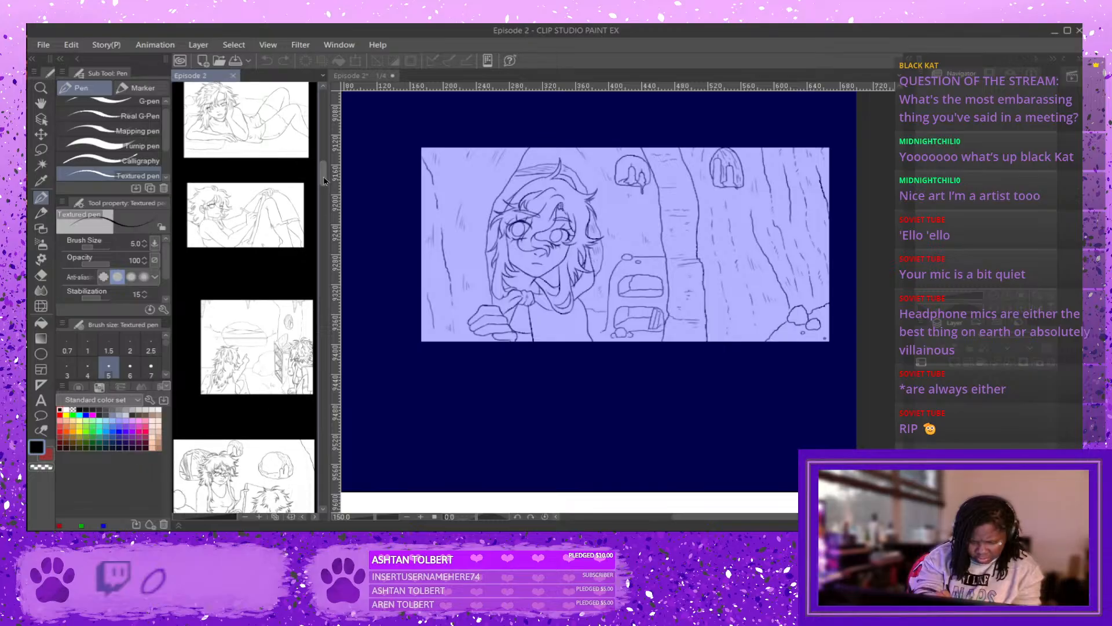
scroll(323, 183, down, 3)
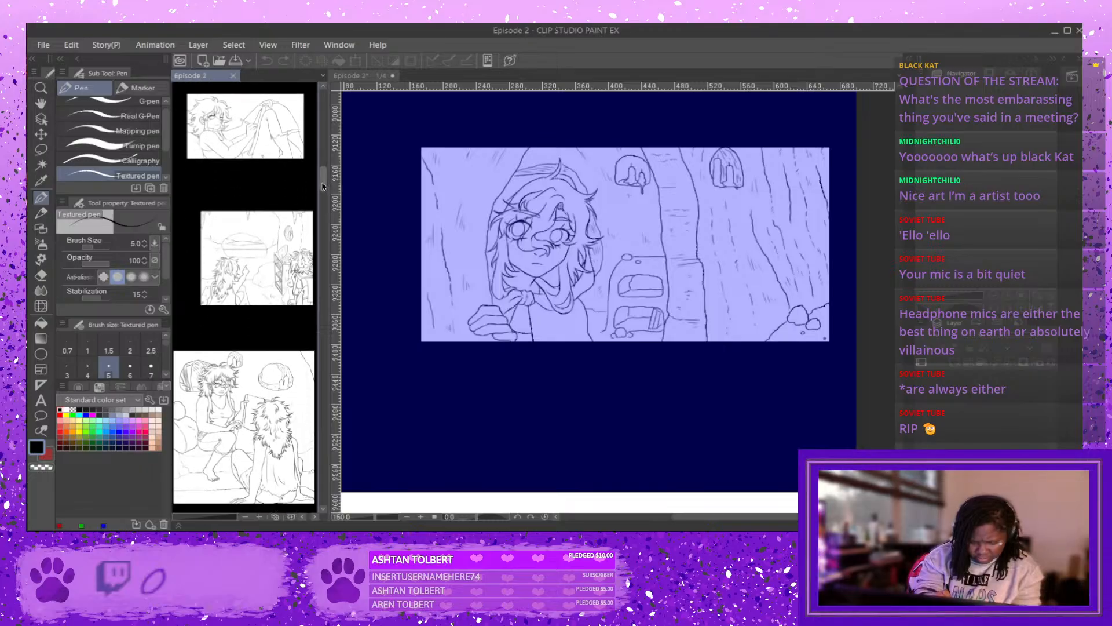
scroll(323, 186, down, 1)
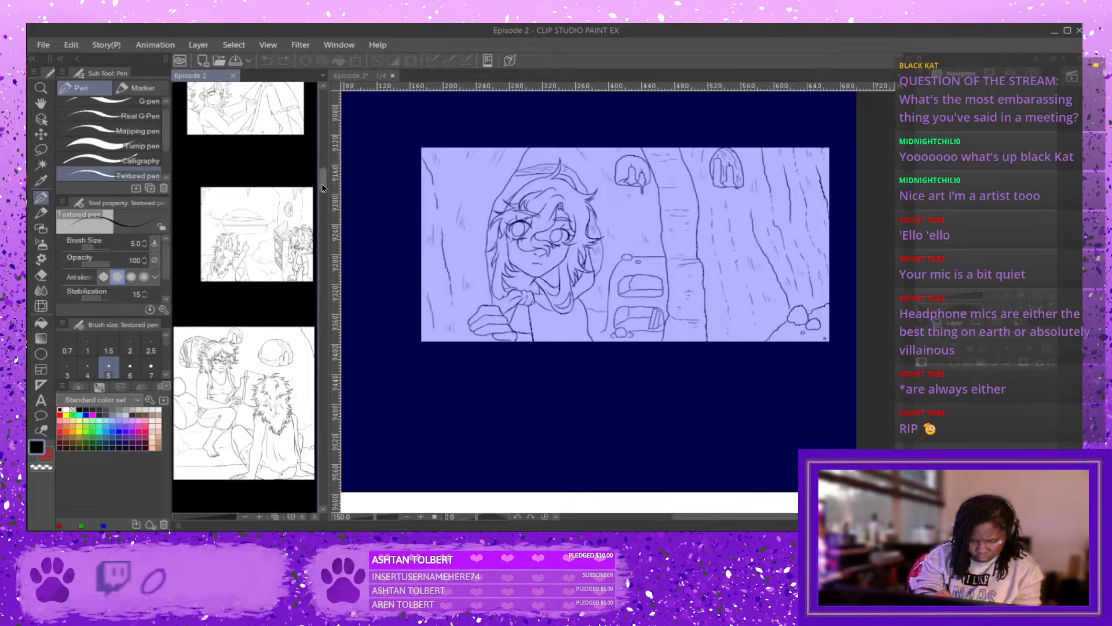
scroll(323, 187, down, 1)
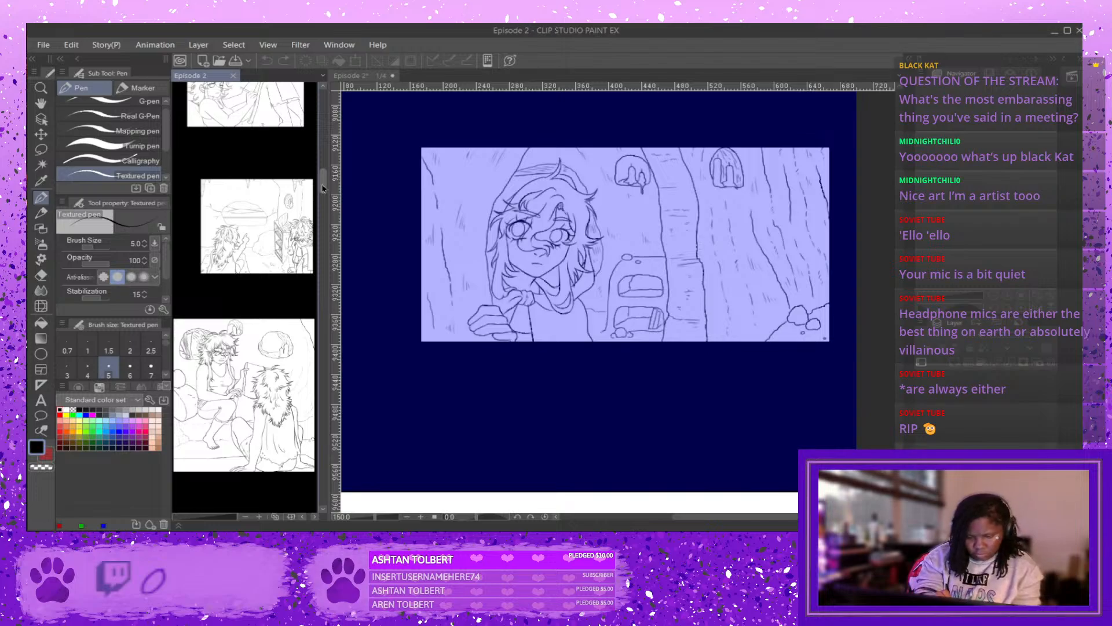
scroll(324, 187, down, 4)
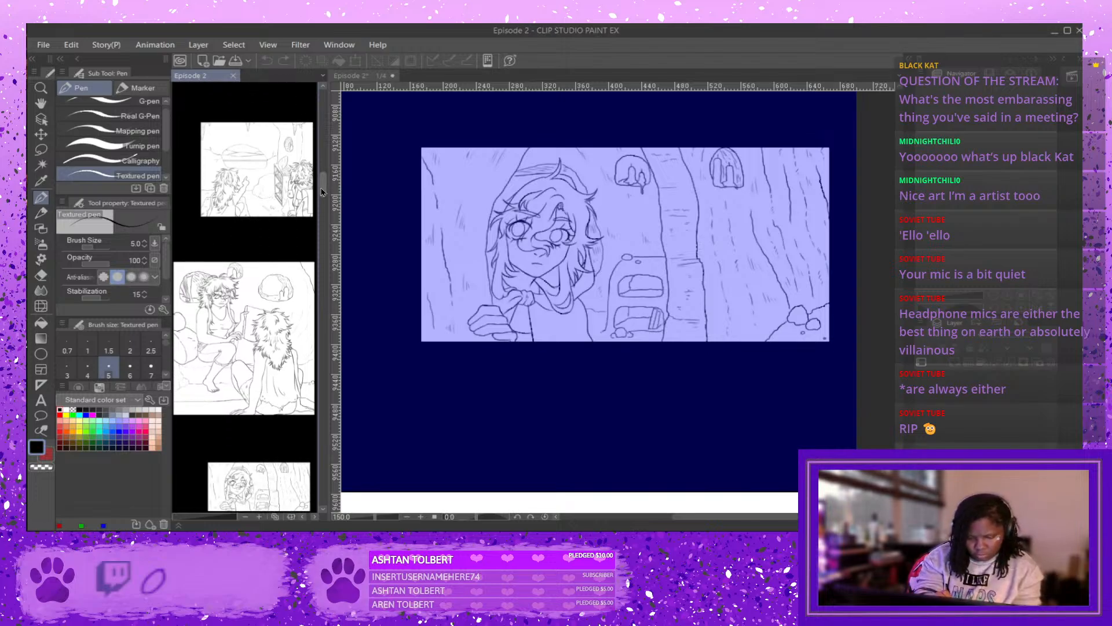
scroll(322, 192, down, 2)
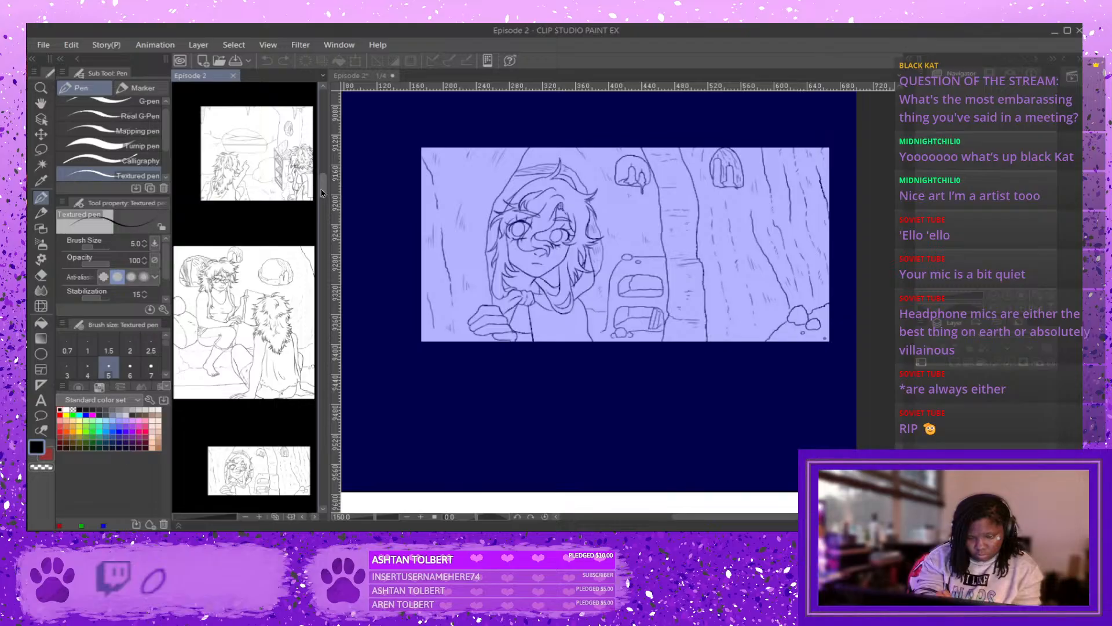
scroll(321, 191, down, 4)
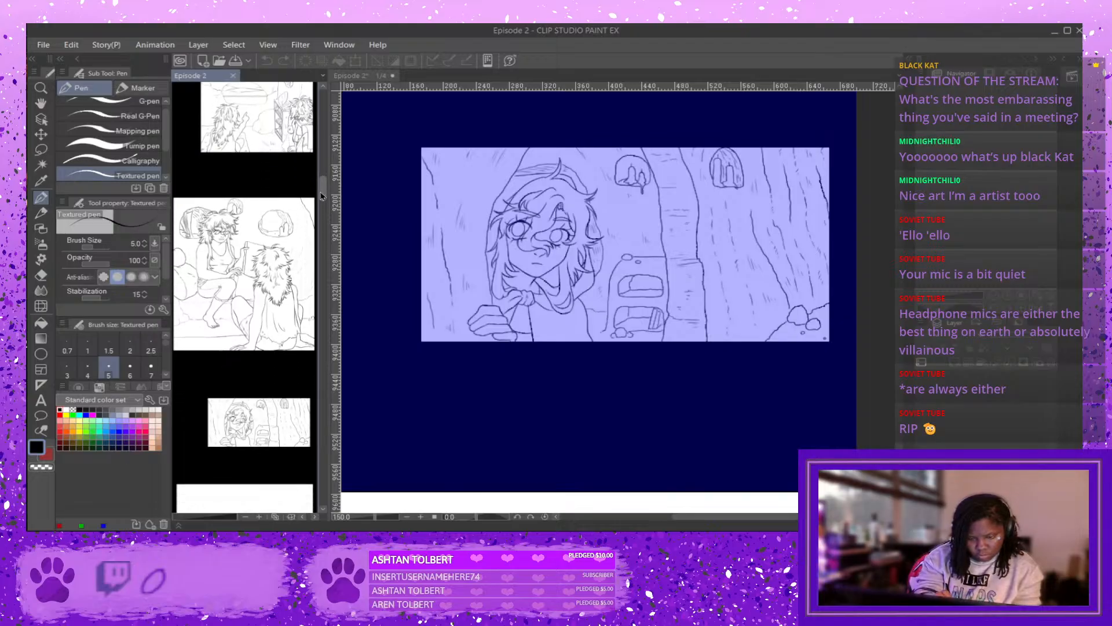
drag(322, 195, 323, 202)
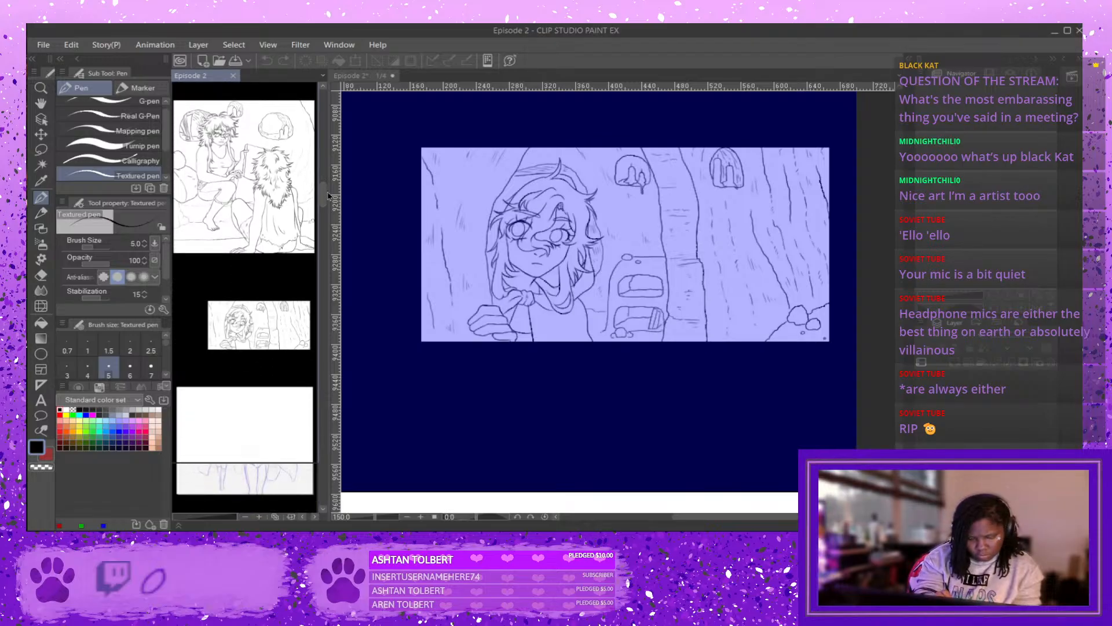
Show the panel sketches again and select the drawing layer inside the last panel's frame folder.
click(874, 252)
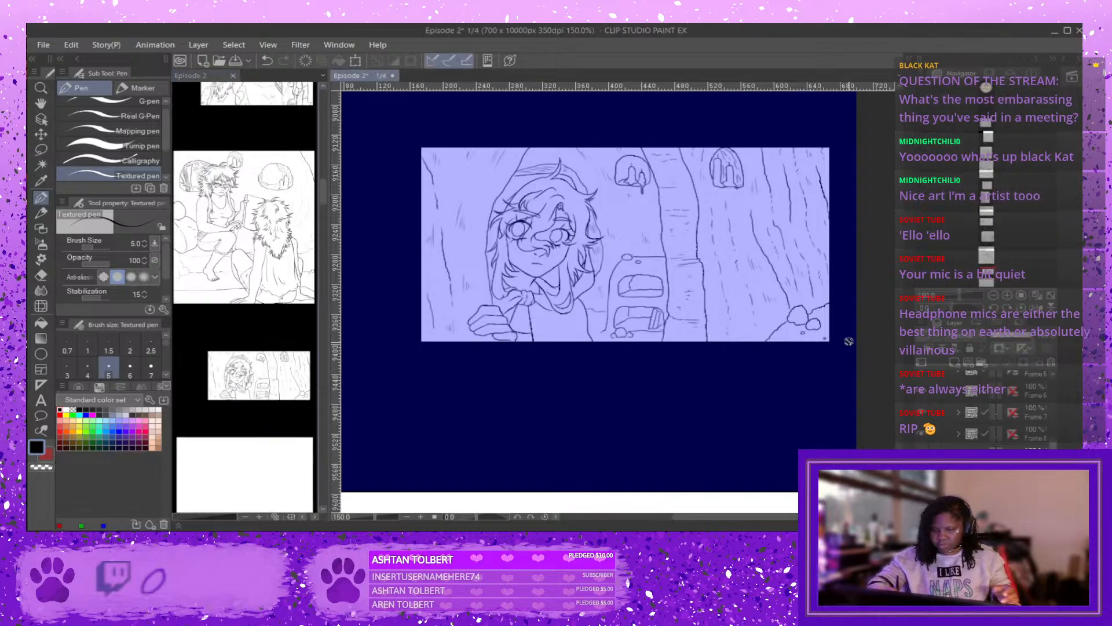
scroll(1058, 445, up, 5)
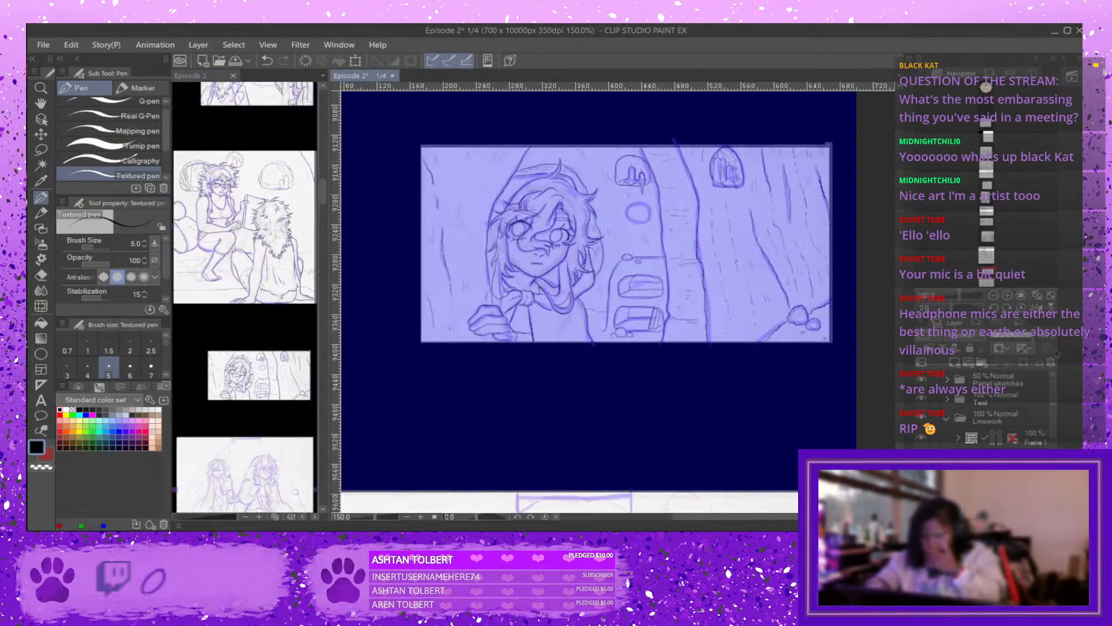
scroll(1057, 443, down, 5)
scroll(1058, 443, down, 4)
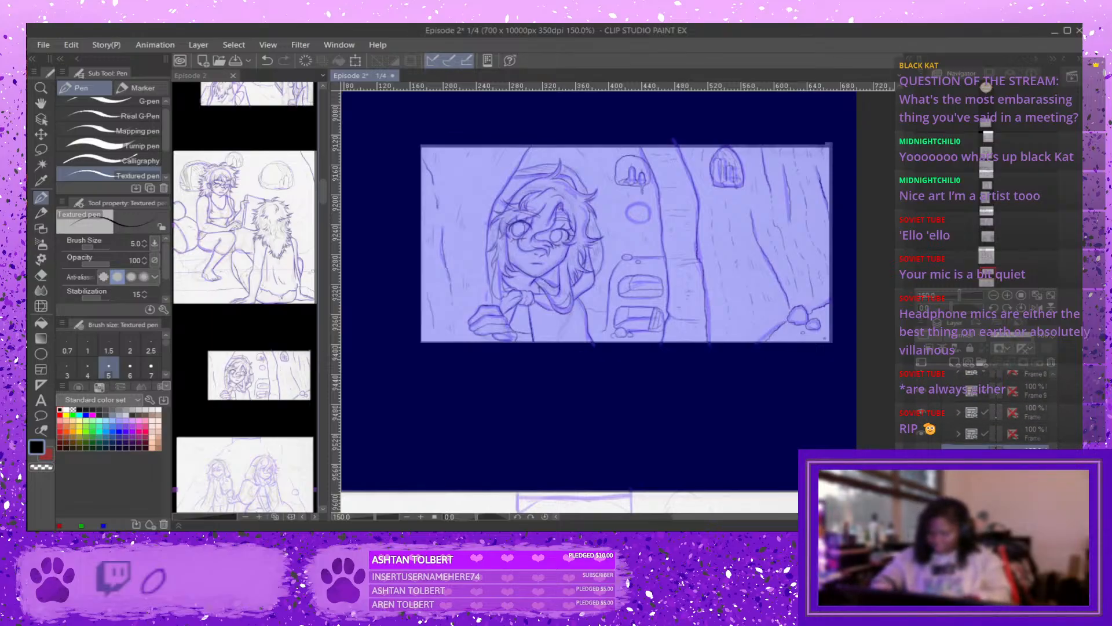
scroll(996, 423, down, 2)
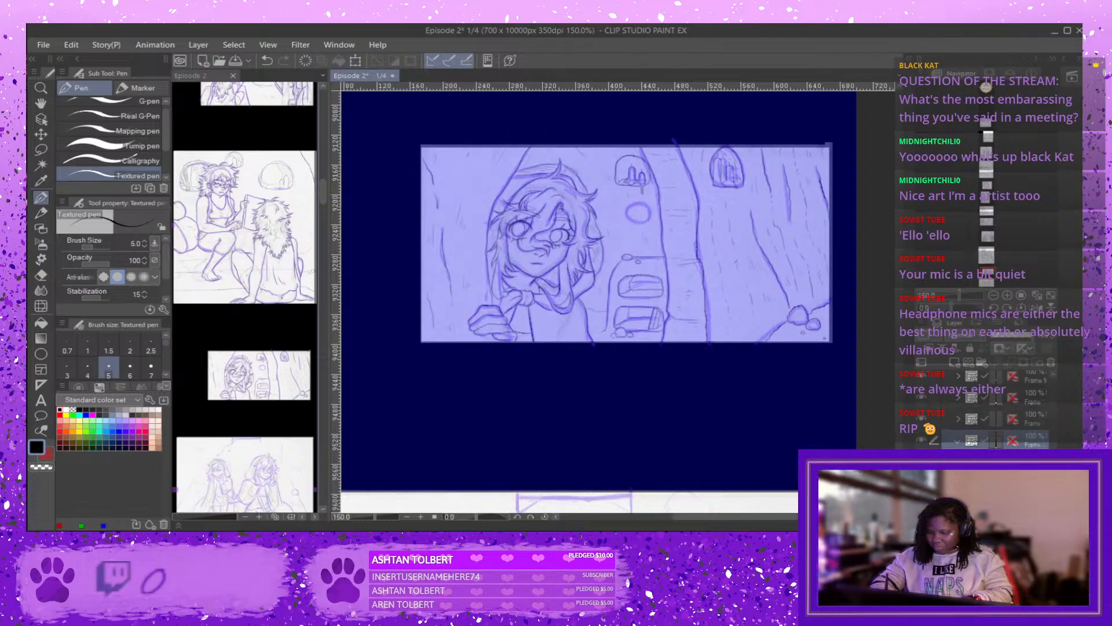
click(1031, 439)
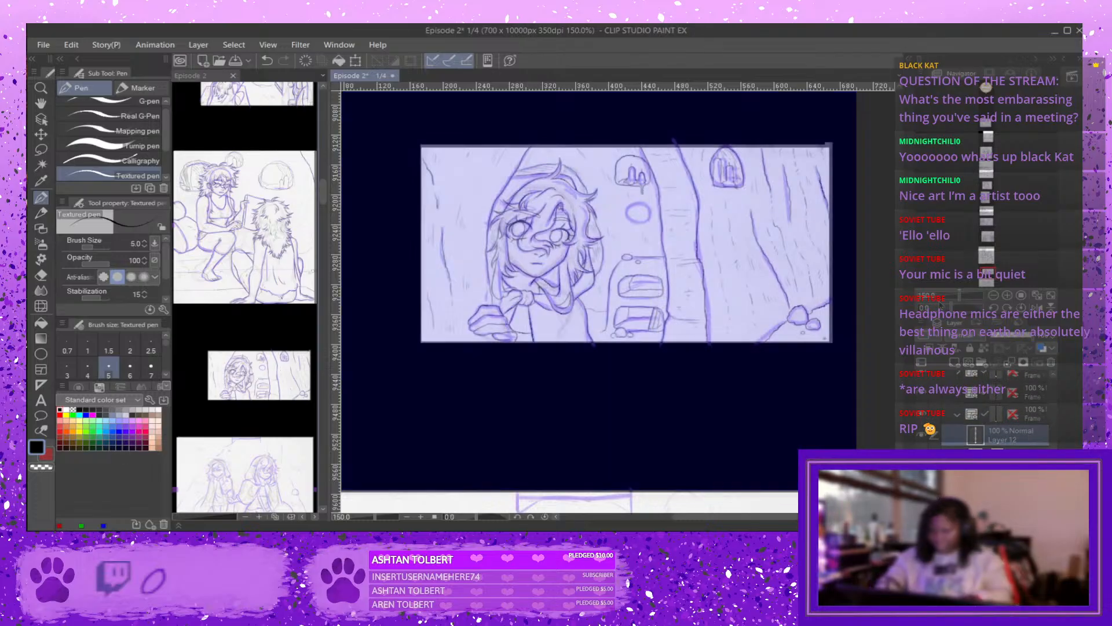
Ink the upper lash lines with small lashes on both eyes of the hooded character on the panel's right-hand side.
scroll(597, 301, down, 10)
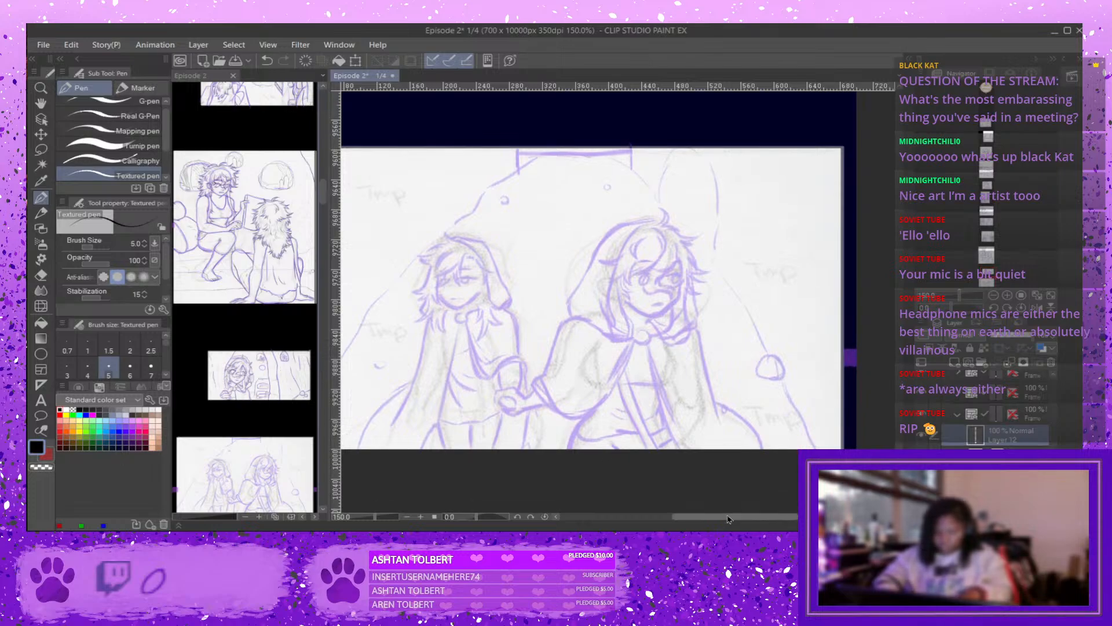
drag(729, 520, 714, 520)
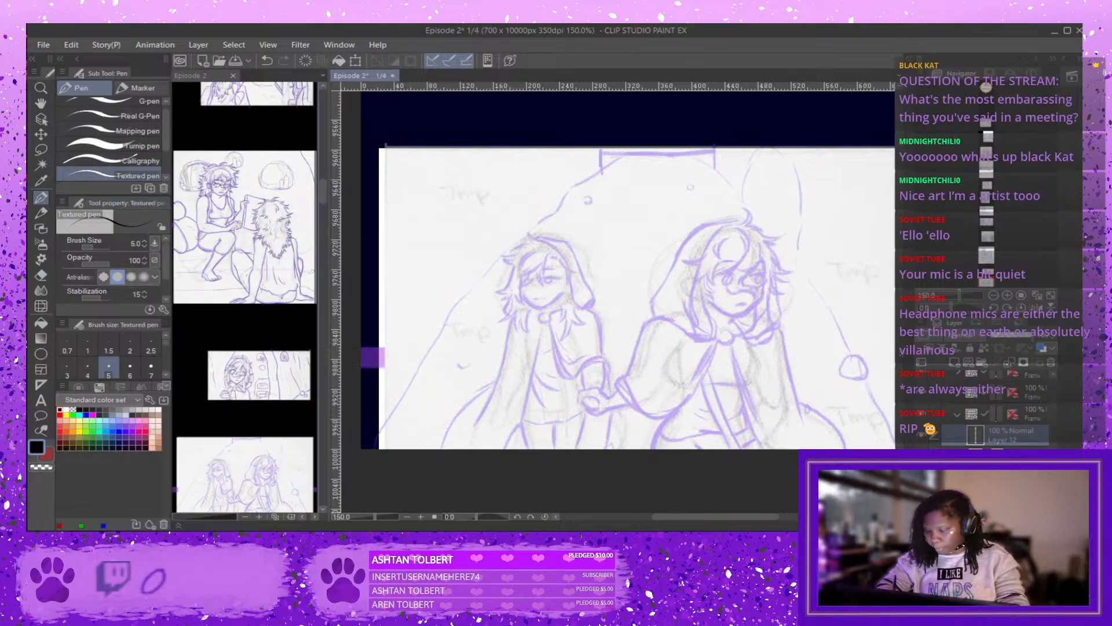
scroll(628, 289, down, 3)
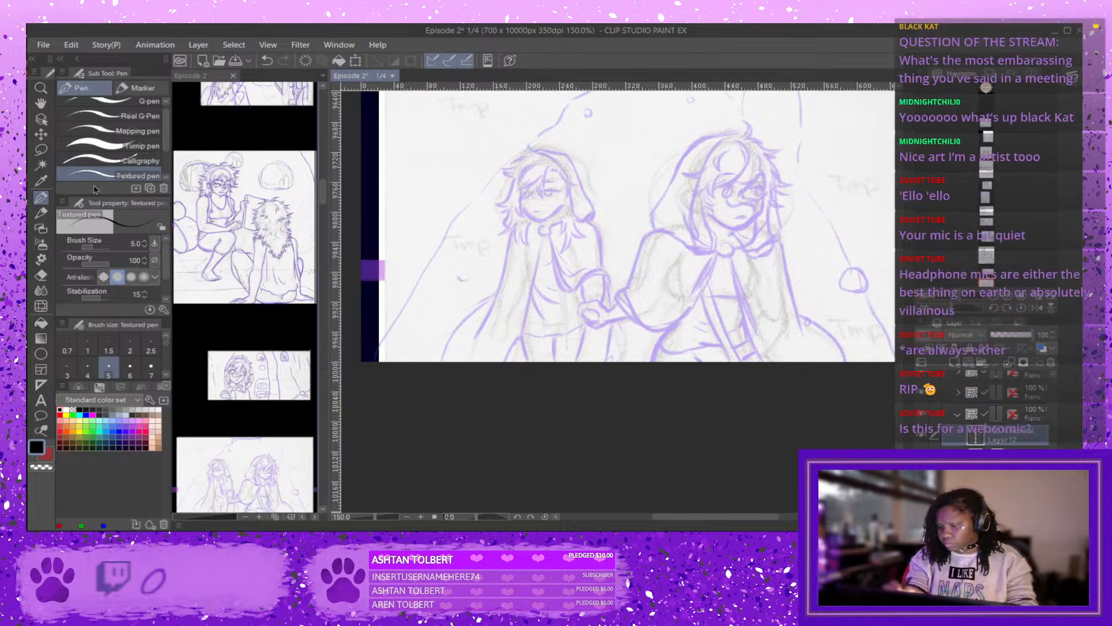
scroll(759, 194, up, 1)
scroll(764, 194, up, 2)
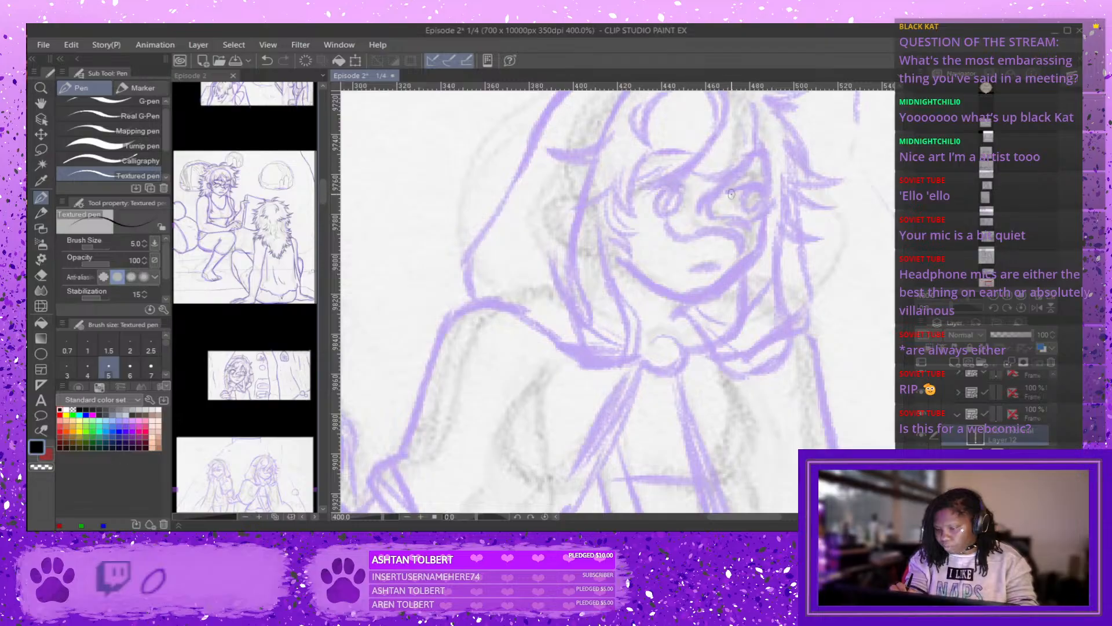
mouse_move(739, 188)
mouse_down()
mouse_move(770, 195)
mouse_move(764, 185)
mouse_move(733, 195)
mouse_up()
mouse_move(641, 191)
mouse_down()
mouse_move(686, 188)
mouse_move(670, 180)
mouse_move(643, 193)
mouse_up()
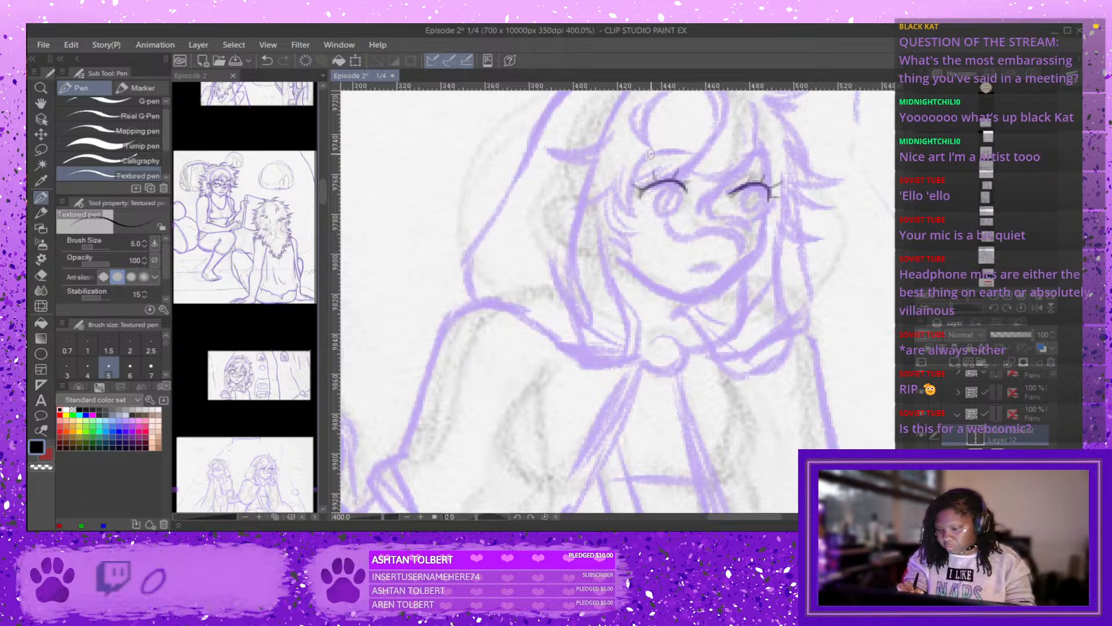
Ink thin arched eyebrows above both eyes of the right-hand hooded character.
mouse_move(649, 153)
mouse_down()
mouse_move(698, 153)
mouse_move(651, 152)
mouse_up()
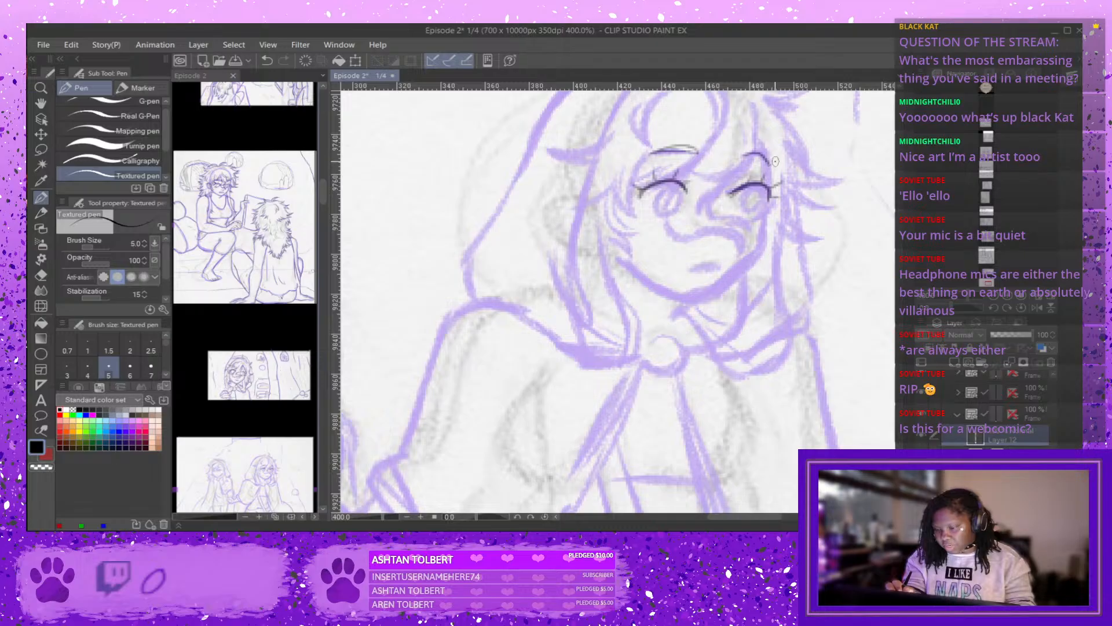
key(ctrl+z)
drag(745, 155, 775, 158)
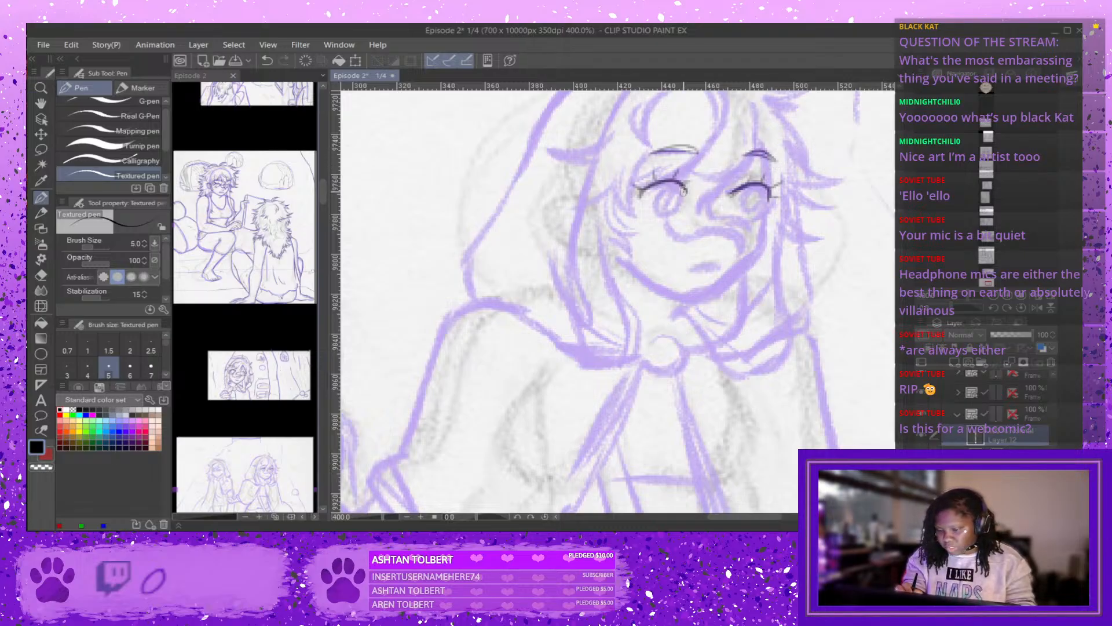
Ink oval irises under the lash lines of both of the right-hand character's eyes, following the sketch.
mouse_move(661, 187)
mouse_down()
mouse_move(659, 213)
mouse_move(654, 205)
mouse_move(680, 194)
mouse_move(657, 194)
mouse_move(684, 202)
mouse_move(679, 186)
mouse_up()
key(ctrl+z)
key(ctrl+z)
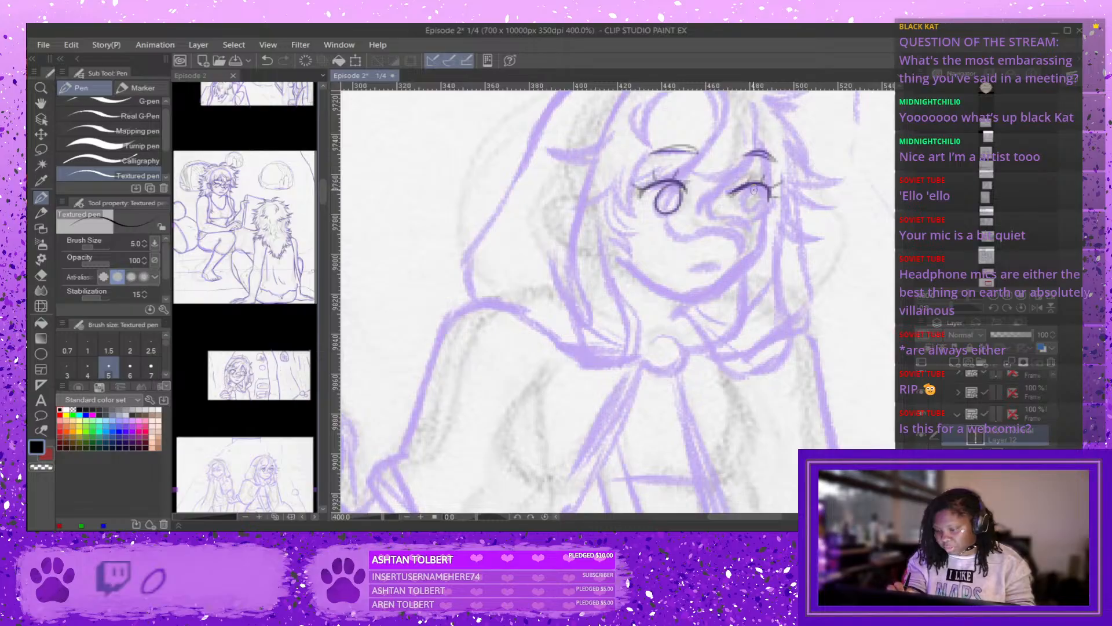
mouse_move(739, 214)
mouse_down()
mouse_move(778, 178)
mouse_move(743, 214)
mouse_move(748, 186)
mouse_up()
key(ctrl+z)
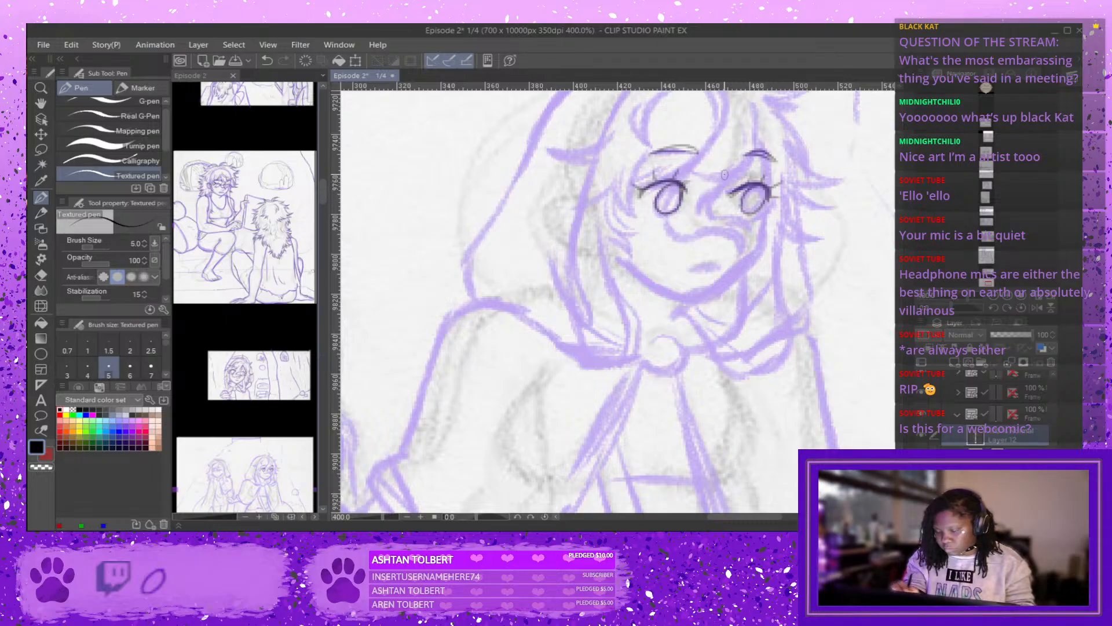
Ink a short, slightly curved mouth line on the right-hand character's face, undoing the stray strokes.
mouse_move(714, 268)
mouse_down()
mouse_move(695, 271)
mouse_move(717, 267)
mouse_up()
key(ctrl+z)
key(ctrl+z)
key(ctrl+z)
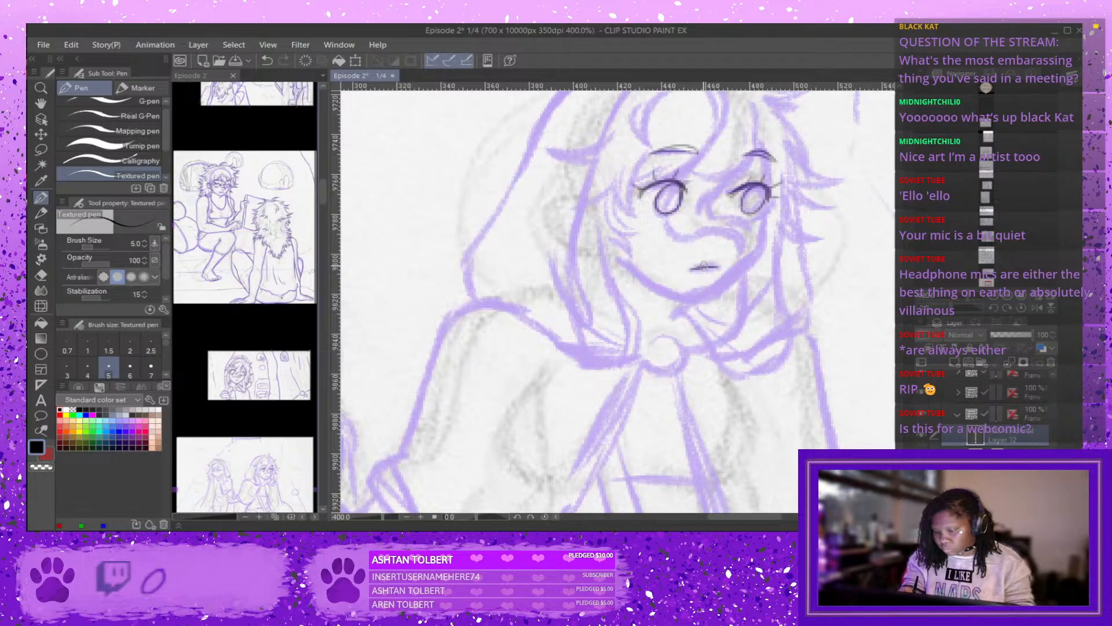
Erase the right-hand character's eyebrows with the Hard eraser, re-ink them lower and flatter with the Textured pen, and add the small nose.
click(42, 273)
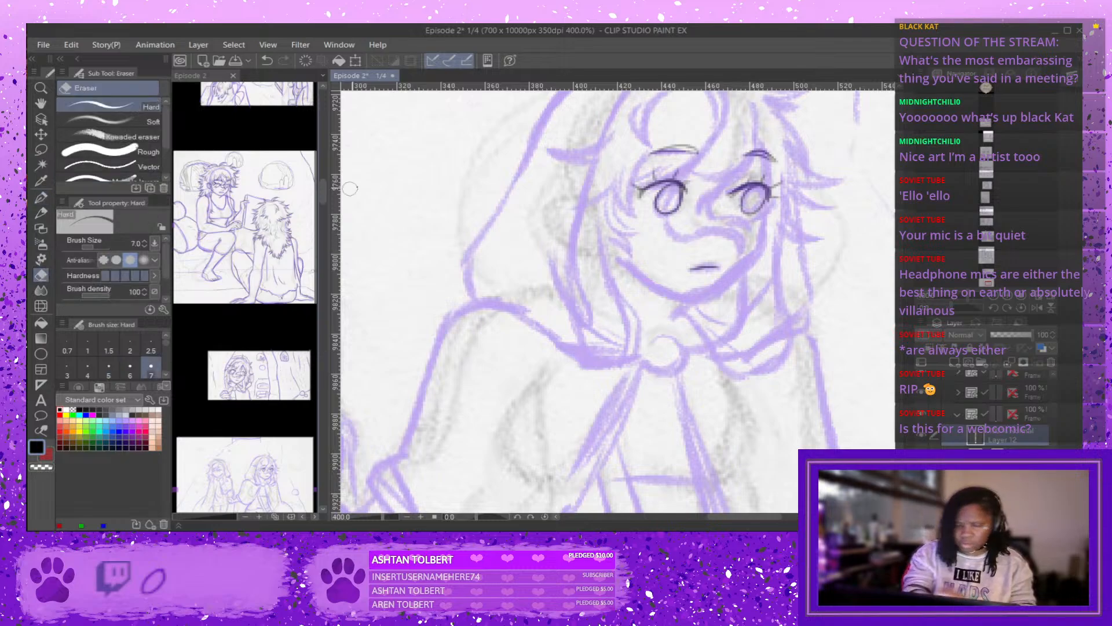
mouse_move(695, 149)
mouse_down()
mouse_move(660, 152)
mouse_move(710, 150)
mouse_move(658, 152)
mouse_move(761, 150)
mouse_move(729, 153)
mouse_up()
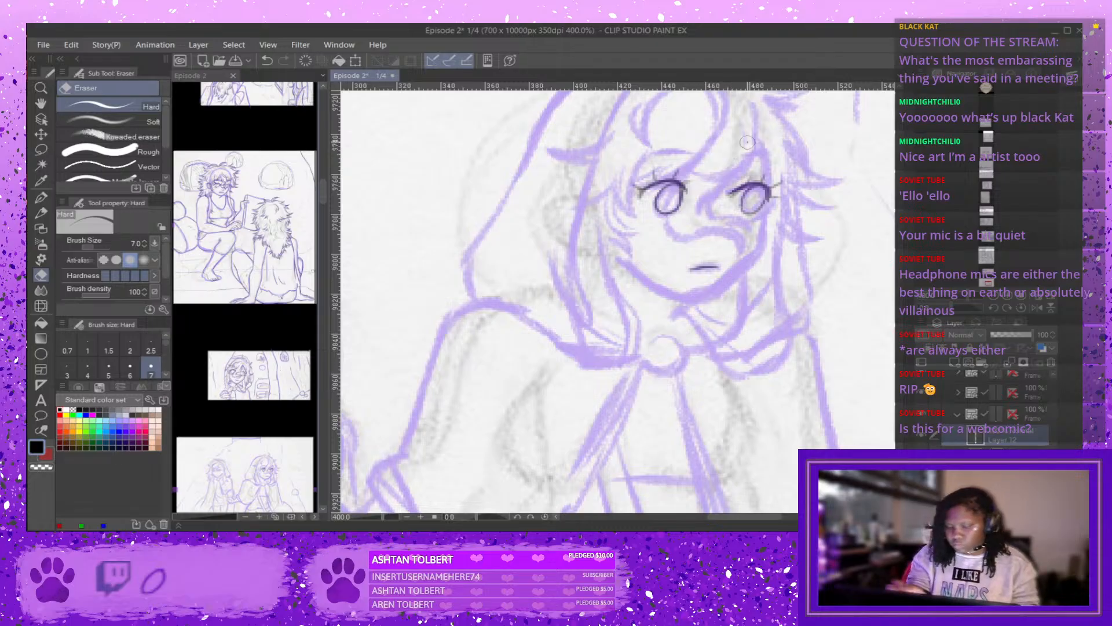
click(41, 199)
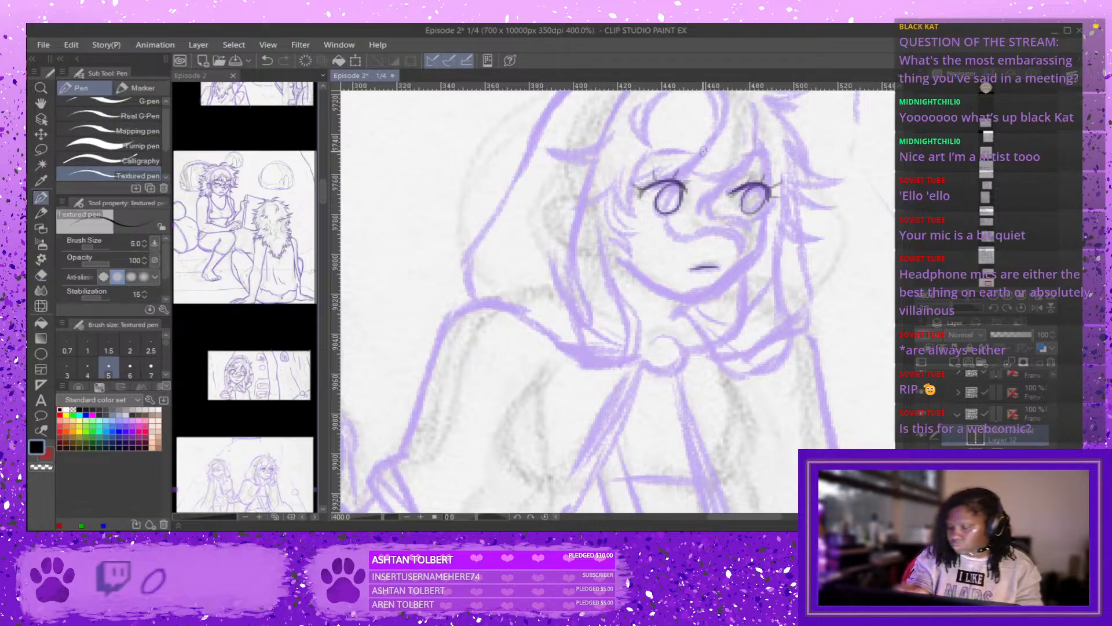
drag(691, 147, 641, 154)
key(ctrl+z)
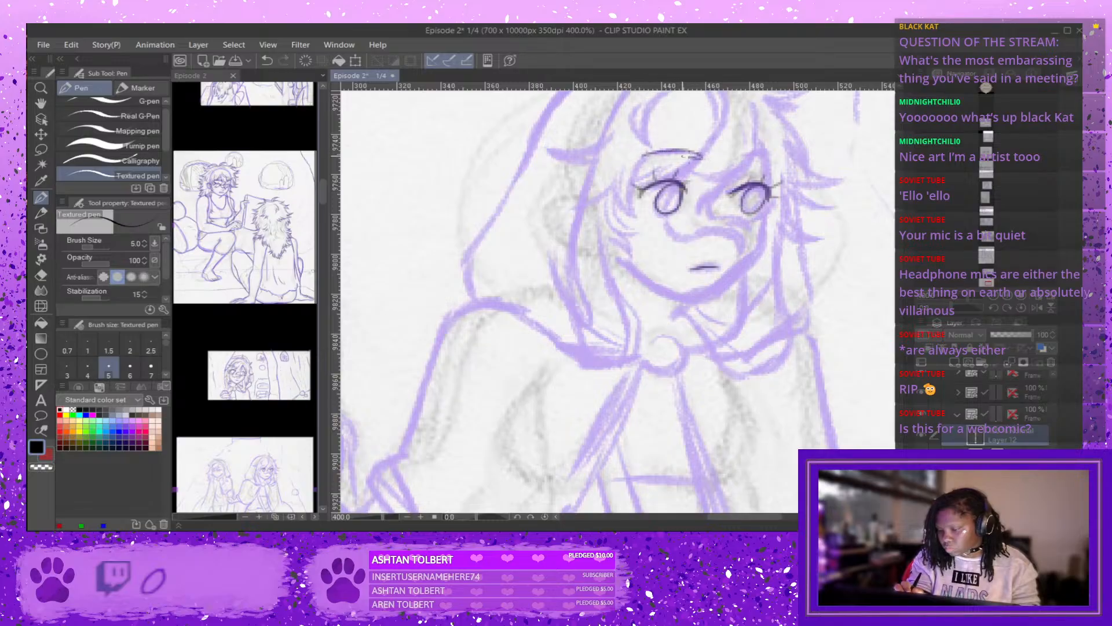
drag(744, 159, 786, 166)
key(ctrl+z)
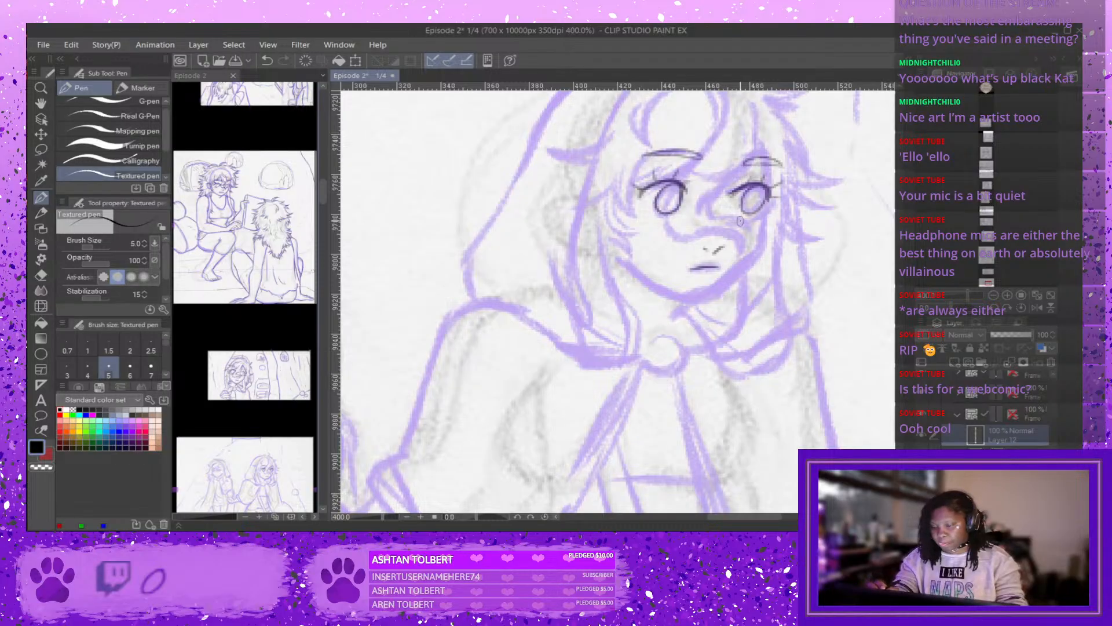
Ink flat, half-lidded lash lines and small irises for both of the left-hand hooded character's eyes, following the sketch.
scroll(741, 221, down, 2)
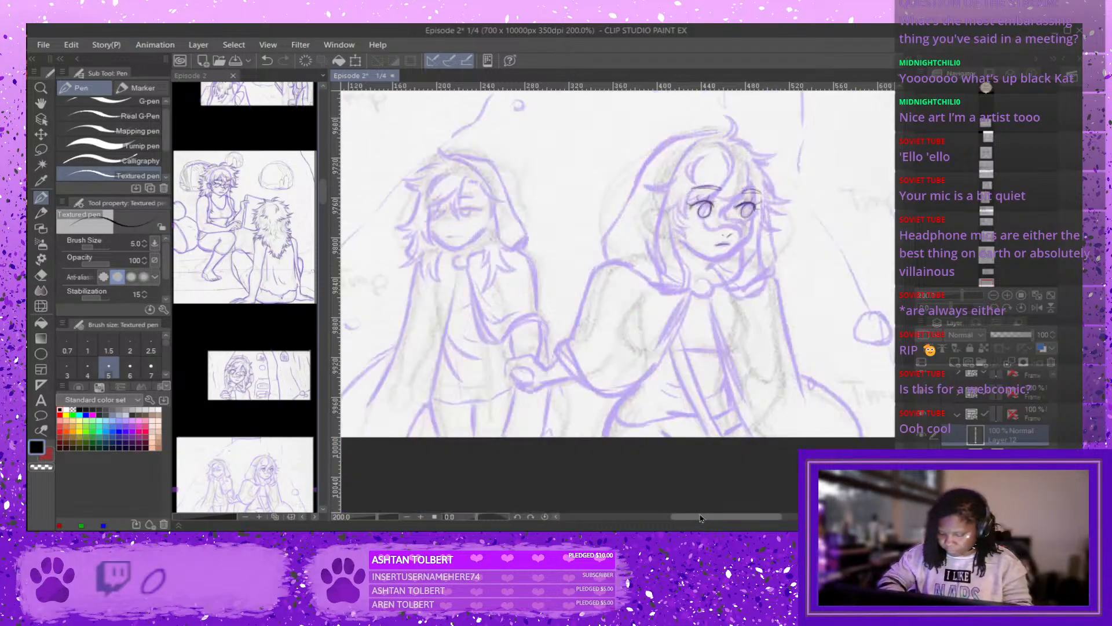
drag(701, 518, 676, 497)
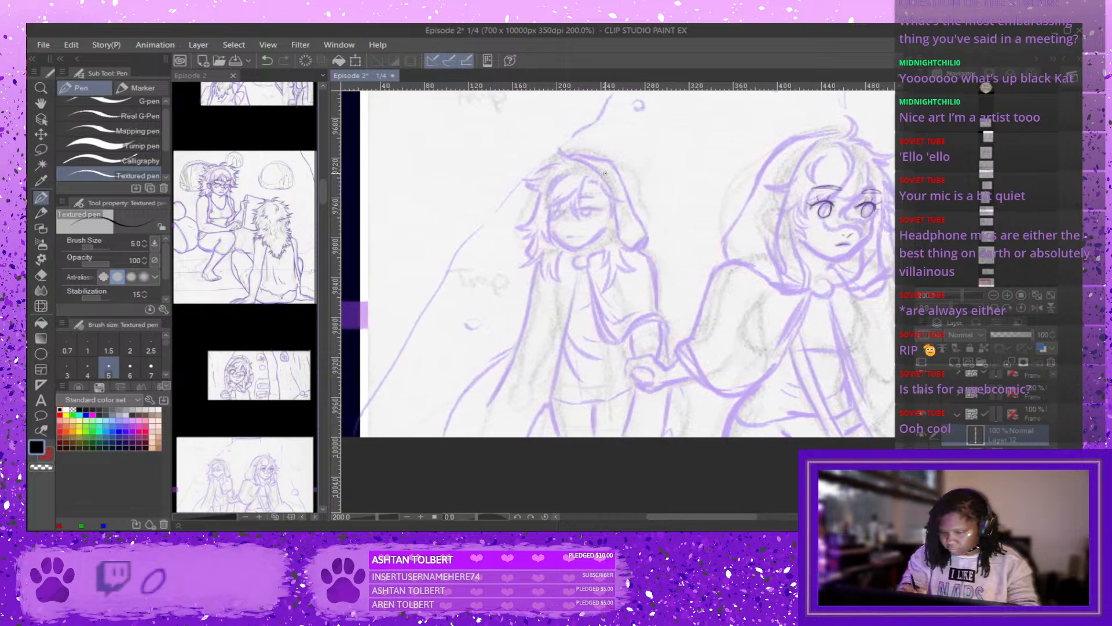
scroll(605, 173, up, 2)
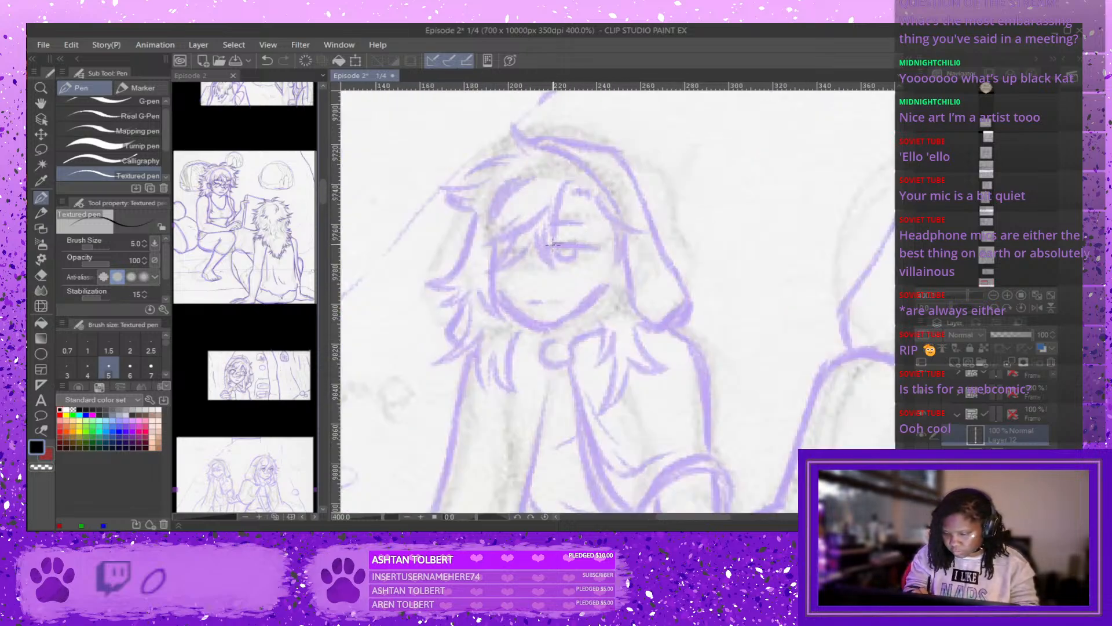
drag(550, 244, 594, 246)
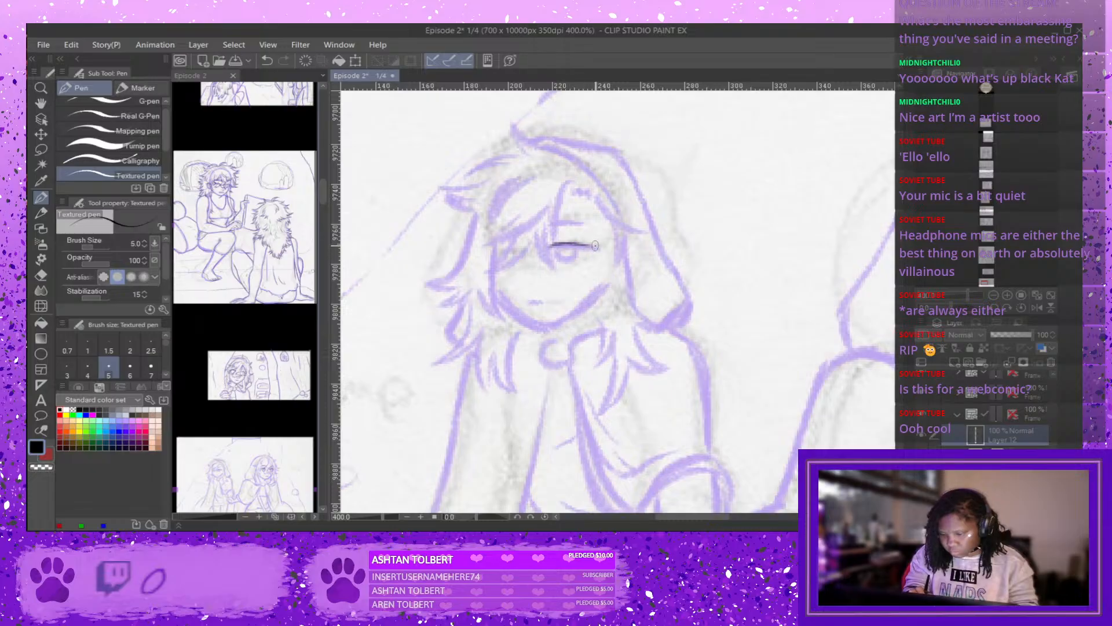
key(ctrl+z)
key(ctrl+z)
key(ctrl+z)
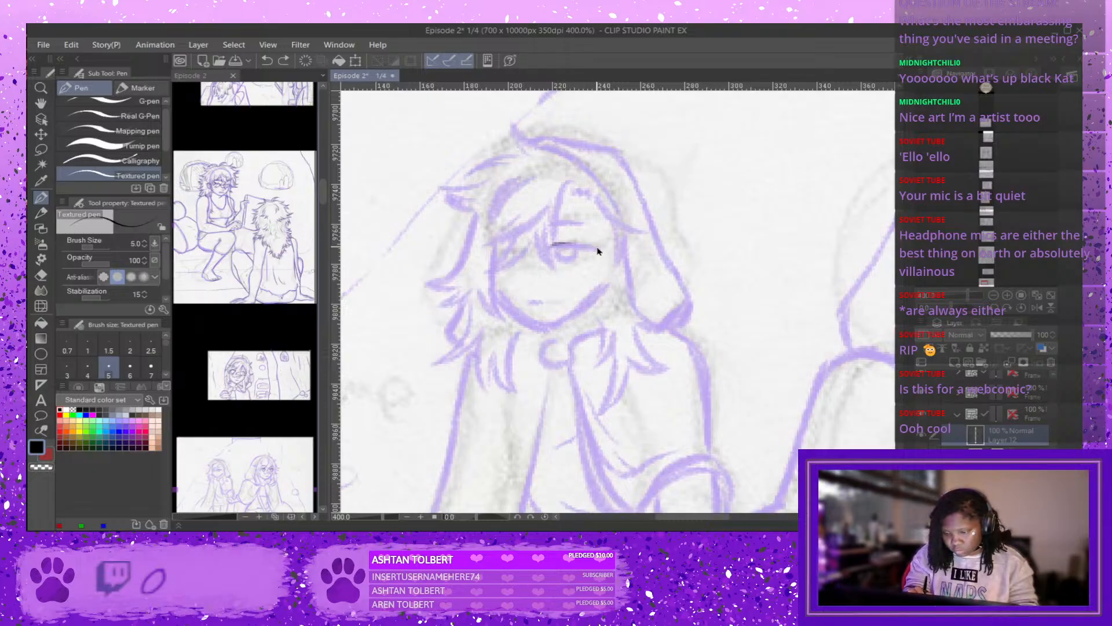
mouse_move(553, 244)
mouse_down()
mouse_move(590, 247)
mouse_move(555, 245)
mouse_up()
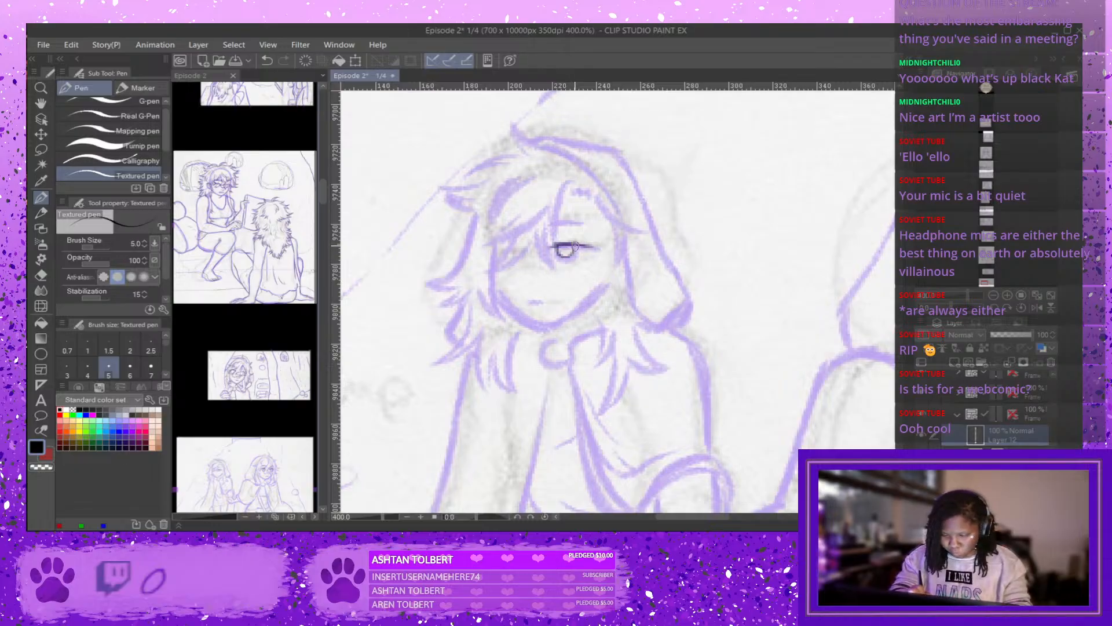
mouse_move(499, 244)
mouse_down()
mouse_move(520, 246)
mouse_move(497, 239)
mouse_up()
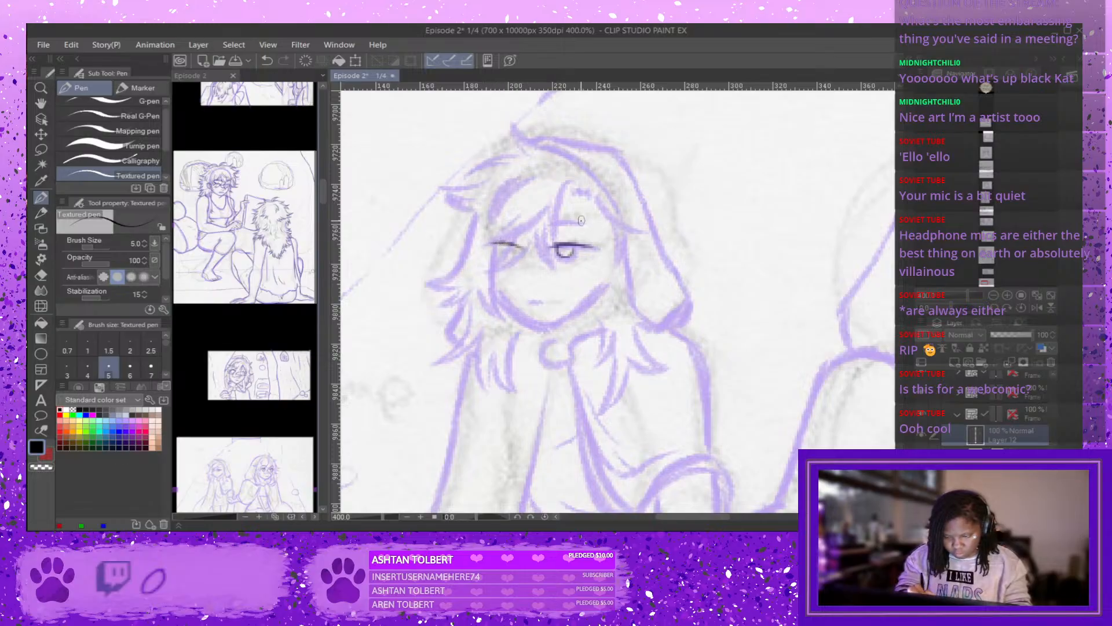
mouse_move(497, 245)
mouse_down()
mouse_move(502, 255)
mouse_move(513, 246)
mouse_up()
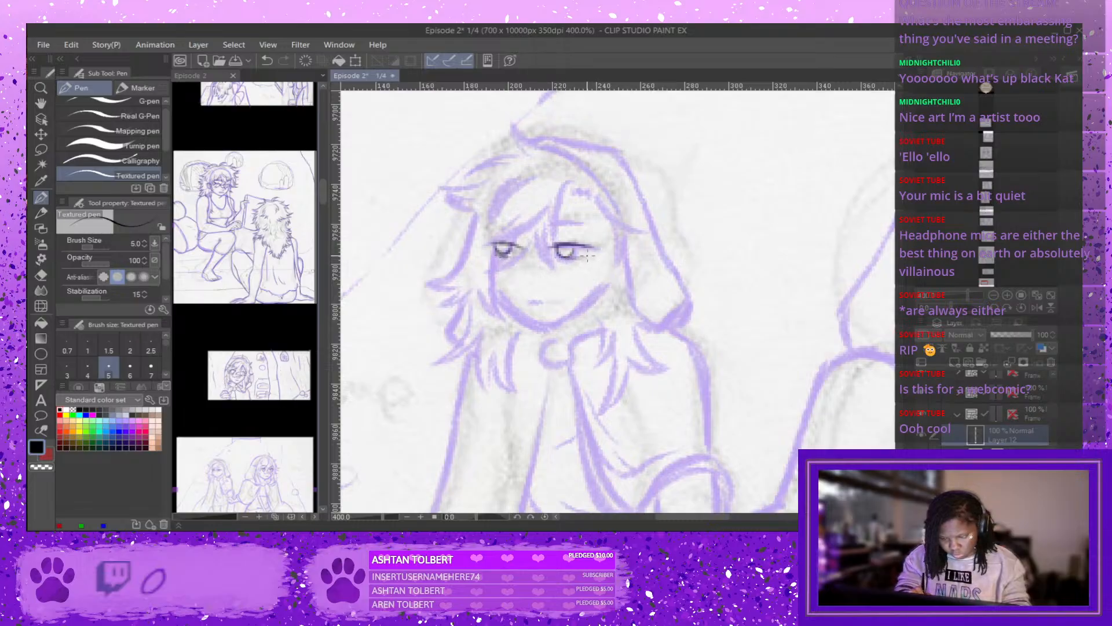
Ink a short mouth line and a small dotted nose on the left-hand character's face, redoing the stray strokes.
drag(528, 301, 547, 302)
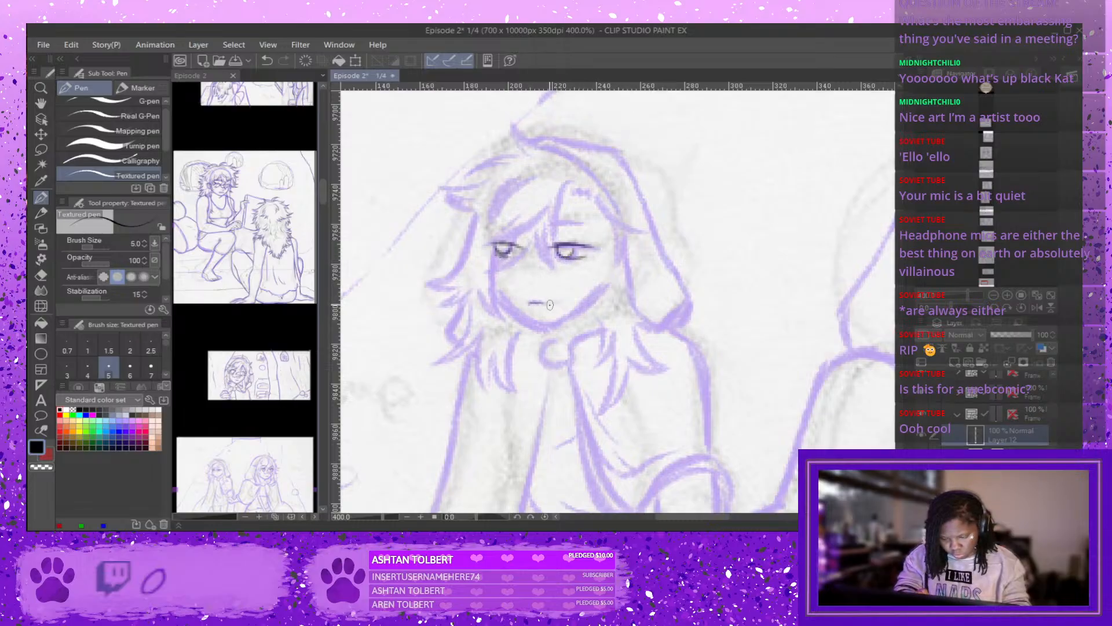
key(ctrl+z)
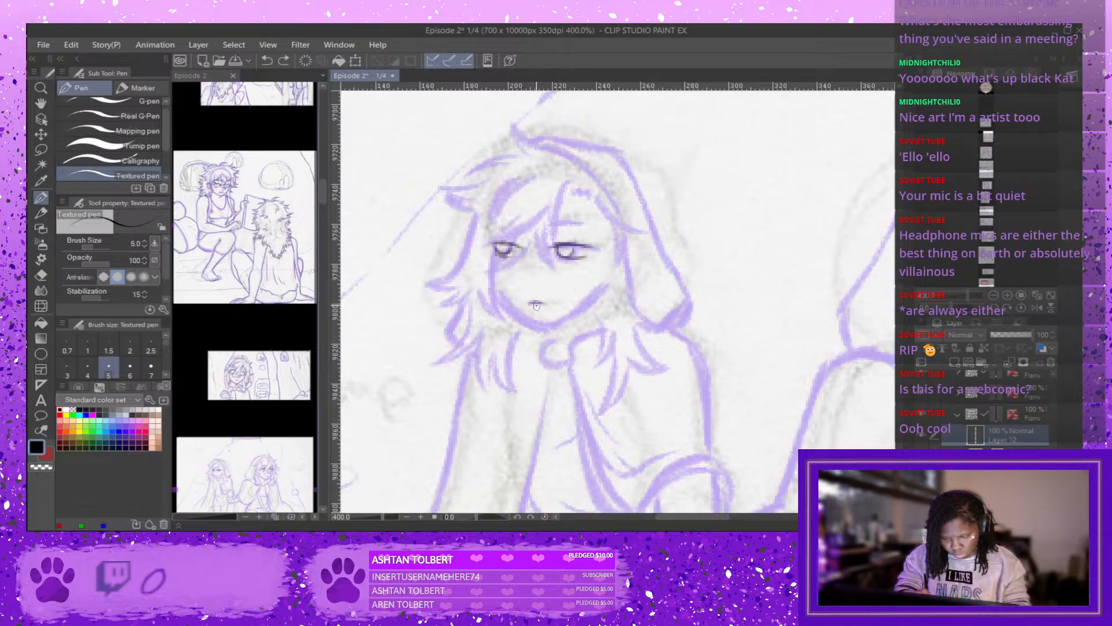
drag(530, 302, 546, 302)
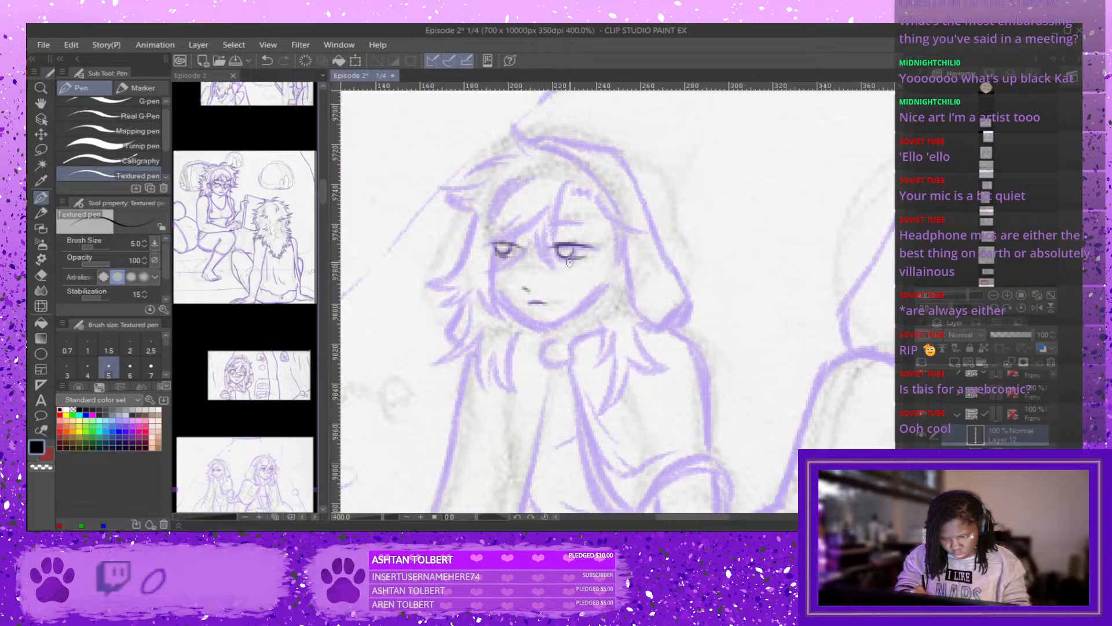
key(ctrl+z)
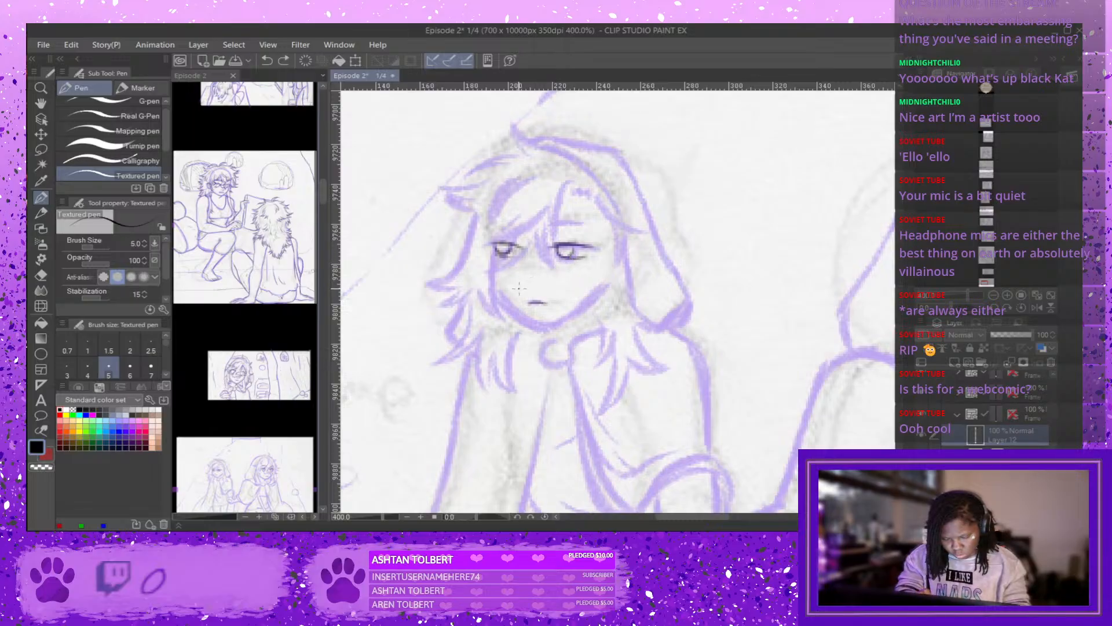
click(522, 290)
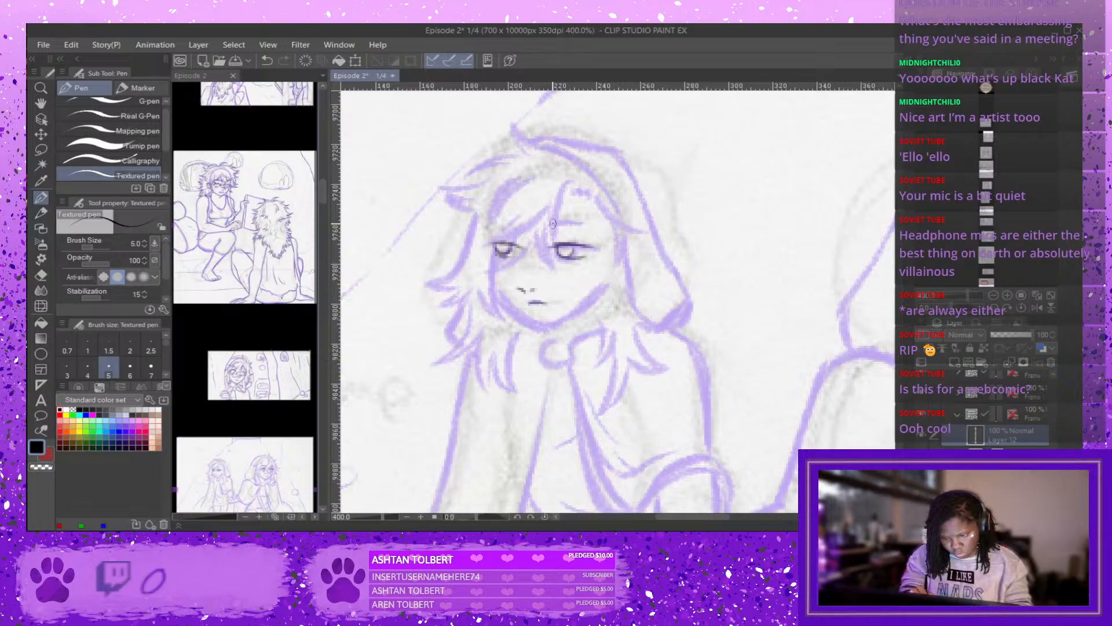
Ink a thin, nearly straight eyebrow above the left-hand character's eye that is not covered by the fringe.
key(ctrl+z)
drag(549, 224, 592, 222)
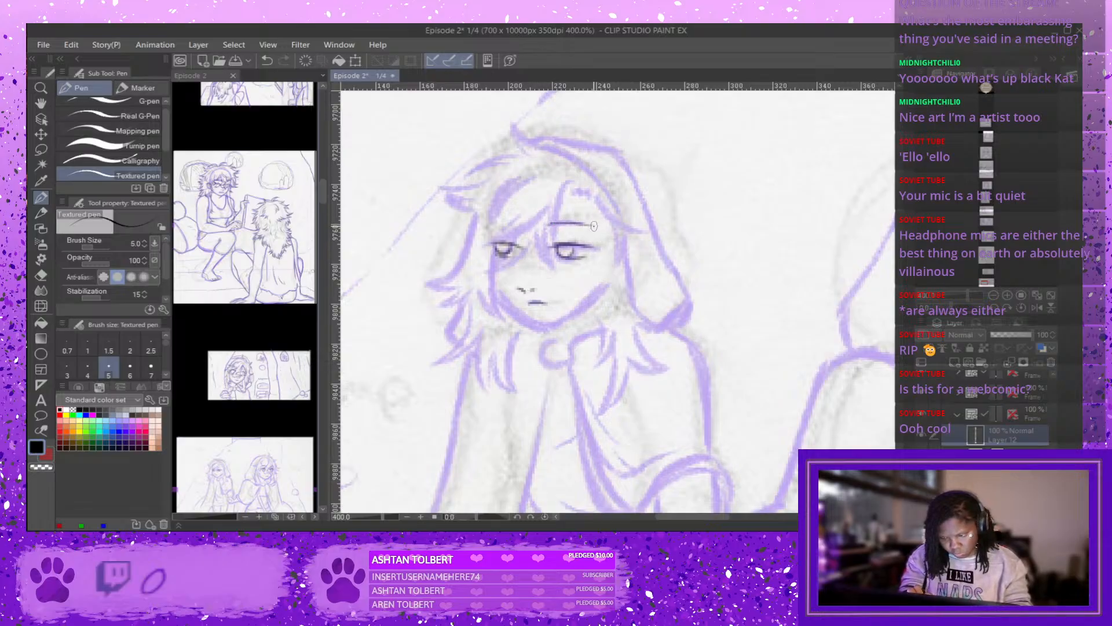
key(ctrl+z)
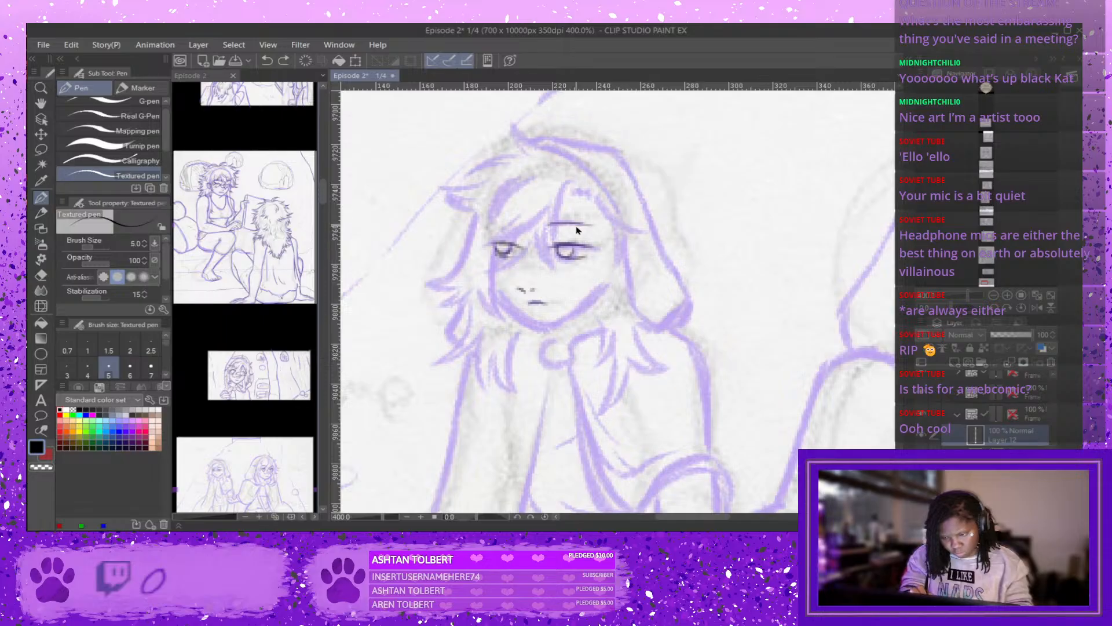
drag(547, 224, 602, 226)
key(ctrl+z)
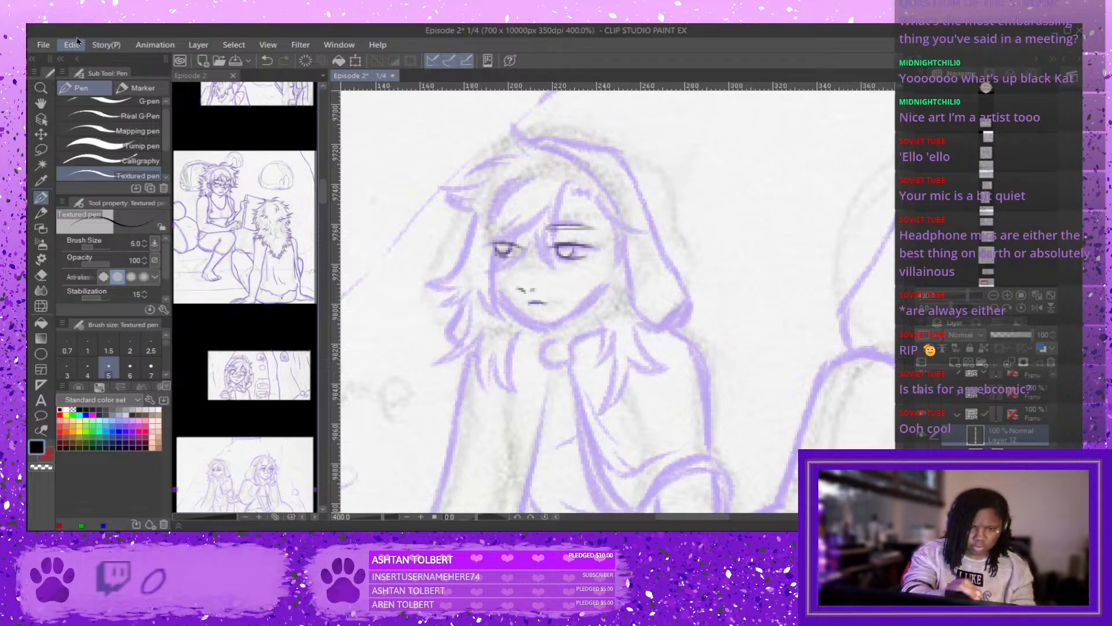
click(211, 386)
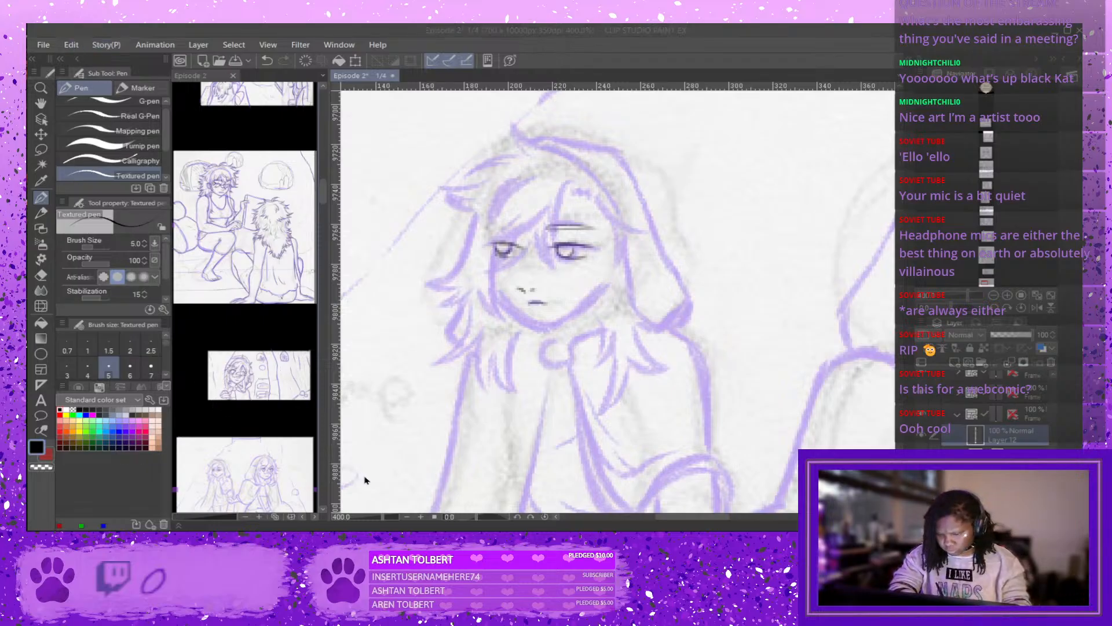
click(651, 246)
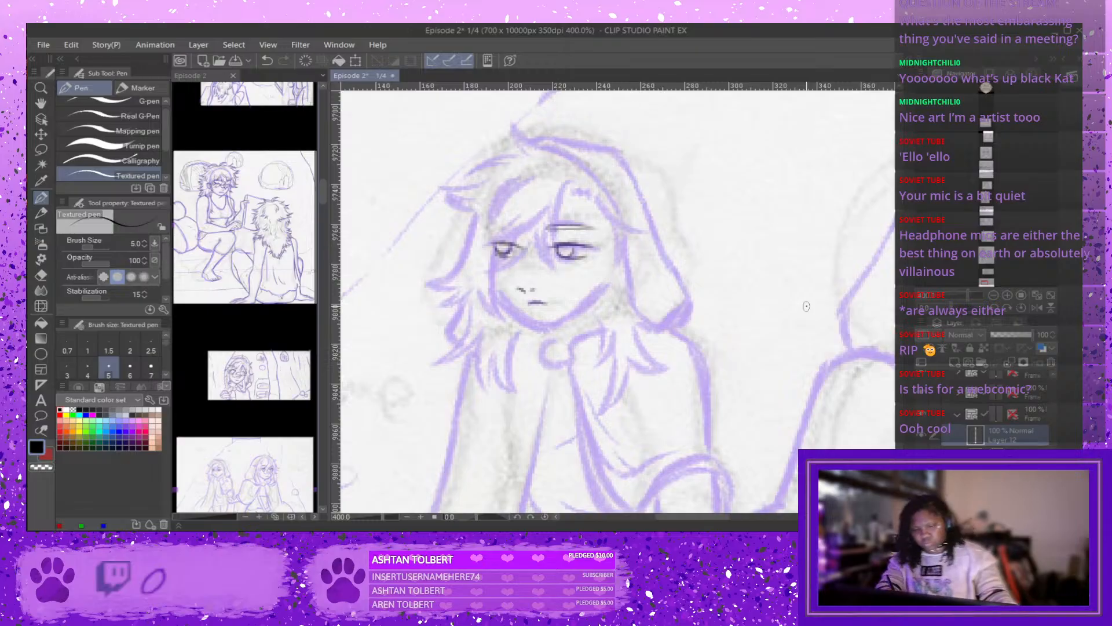
scroll(837, 320, down, 2)
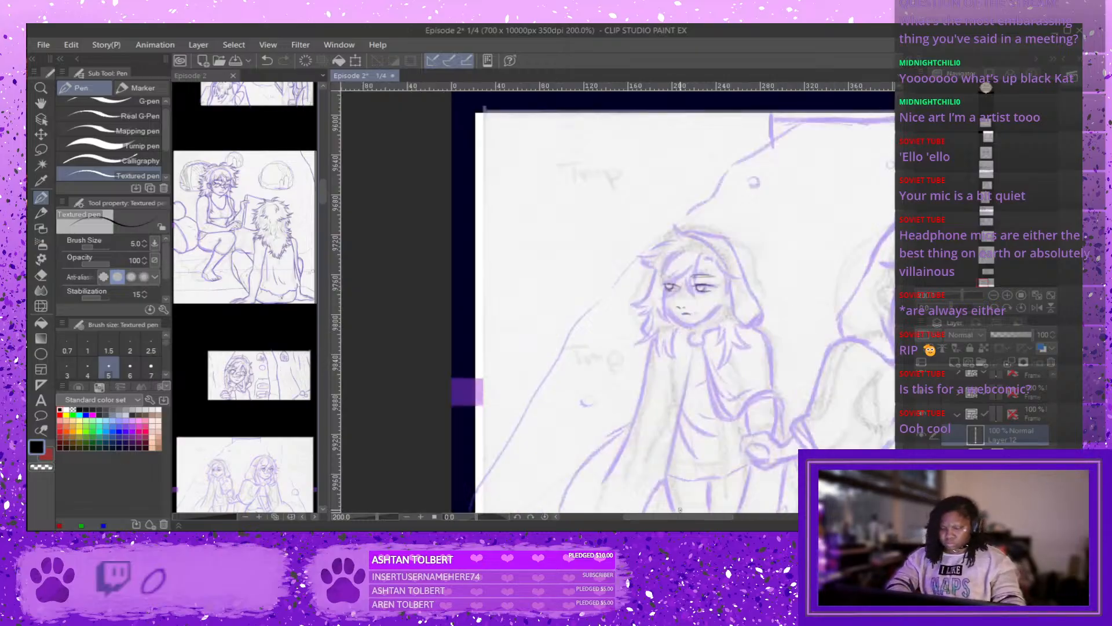
drag(694, 522, 724, 518)
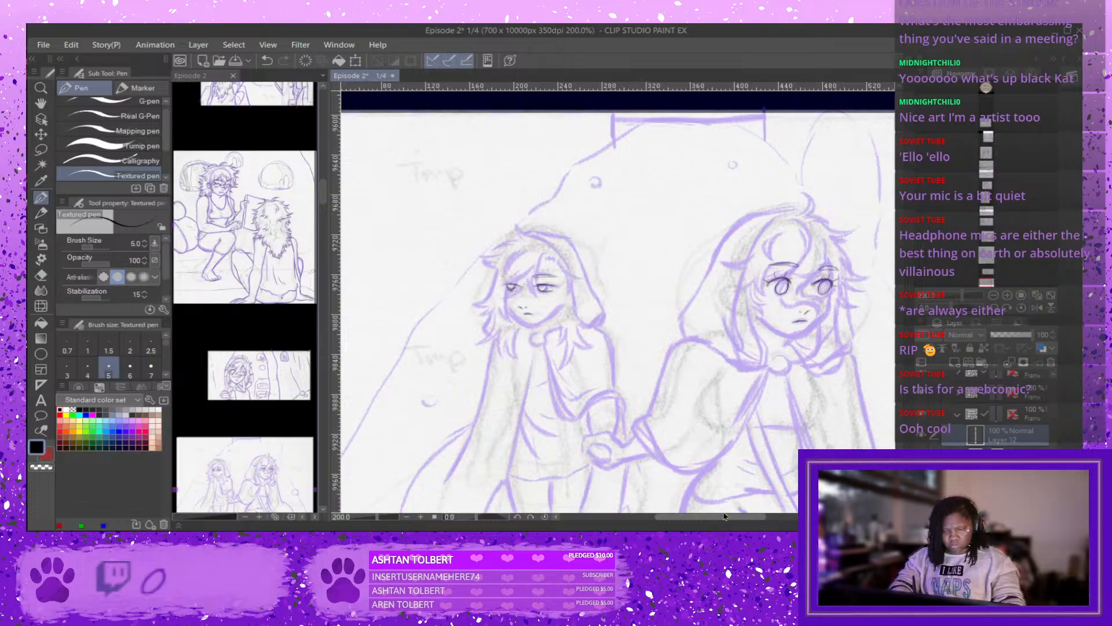
drag(724, 515, 726, 517)
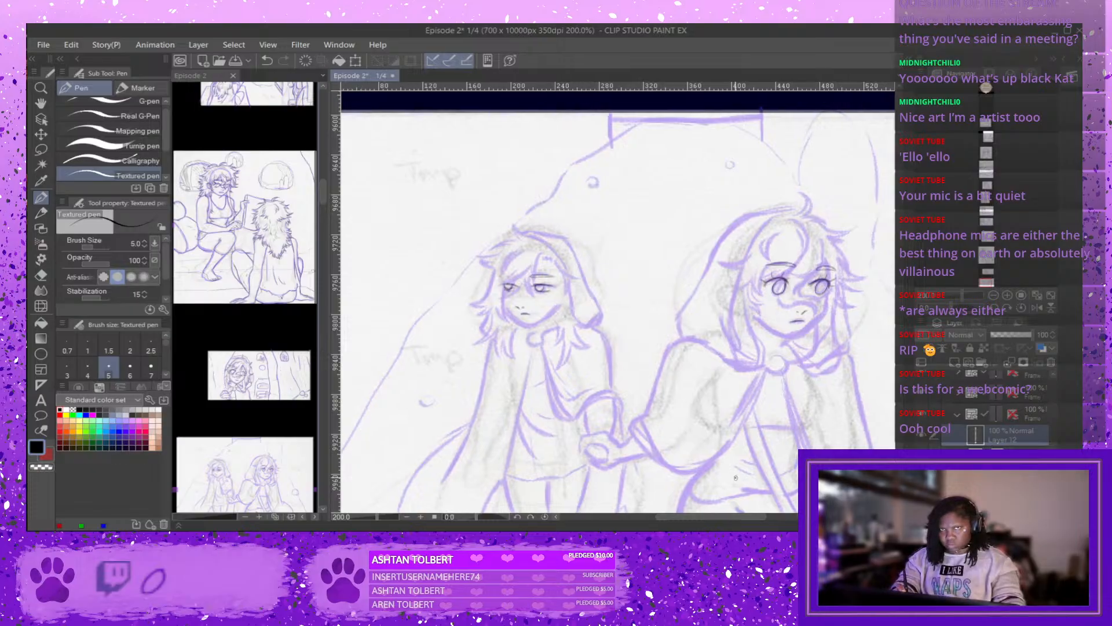
scroll(736, 478, down, 1)
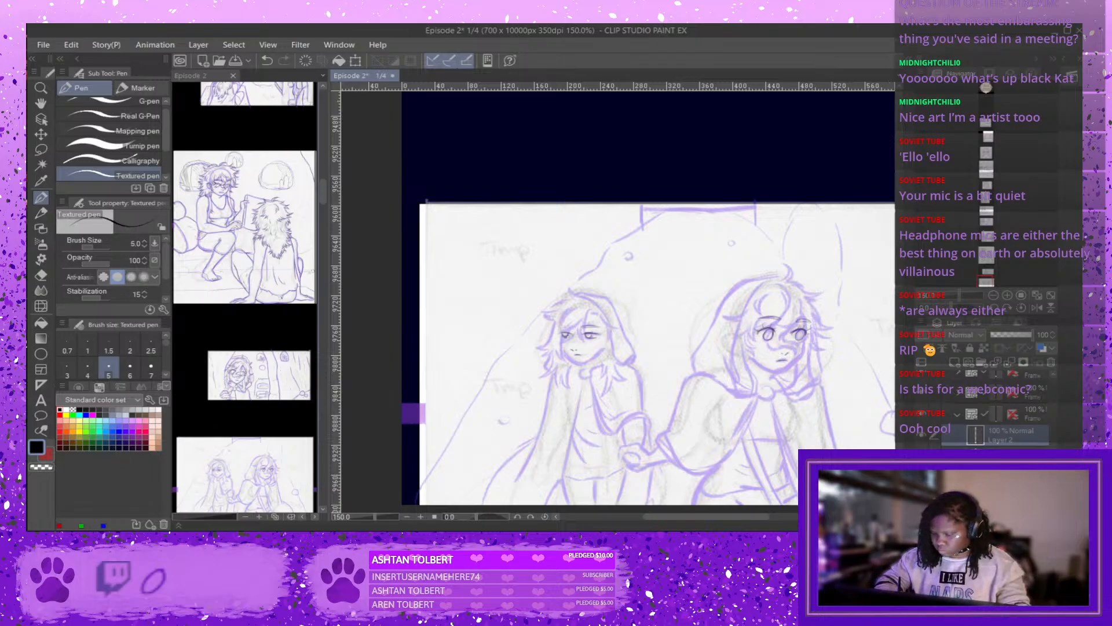
scroll(888, 447, down, 3)
scroll(645, 169, up, 1)
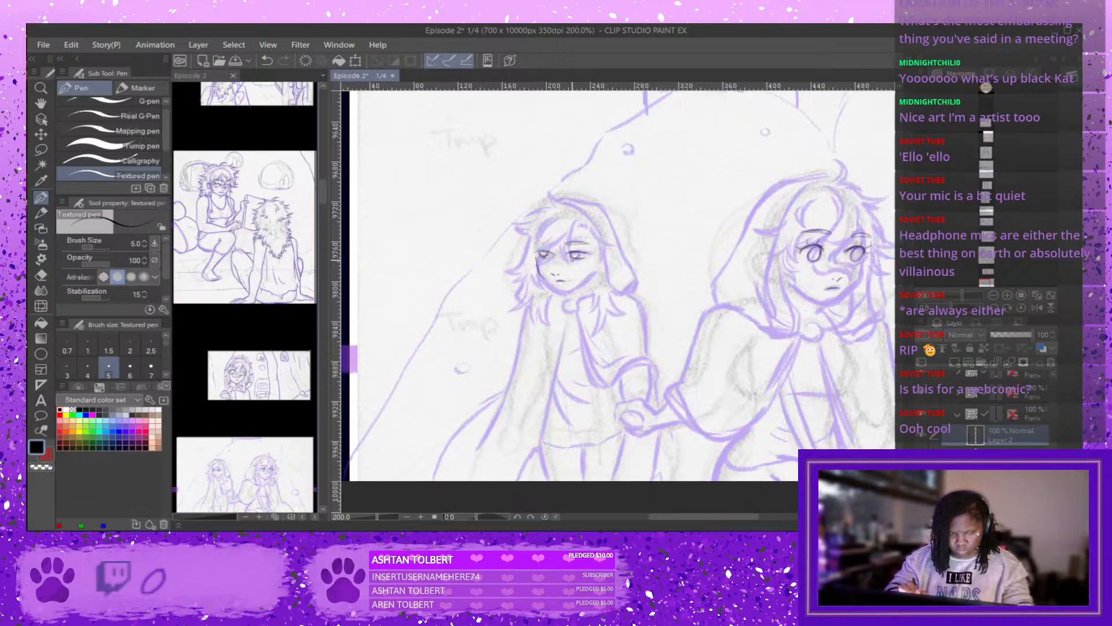
Ink the left-hand character's face outline from the cheek around the chin and up the opposite jaw, undoing uneven attempts.
key(ctrl+z)
scroll(573, 261, up, 2)
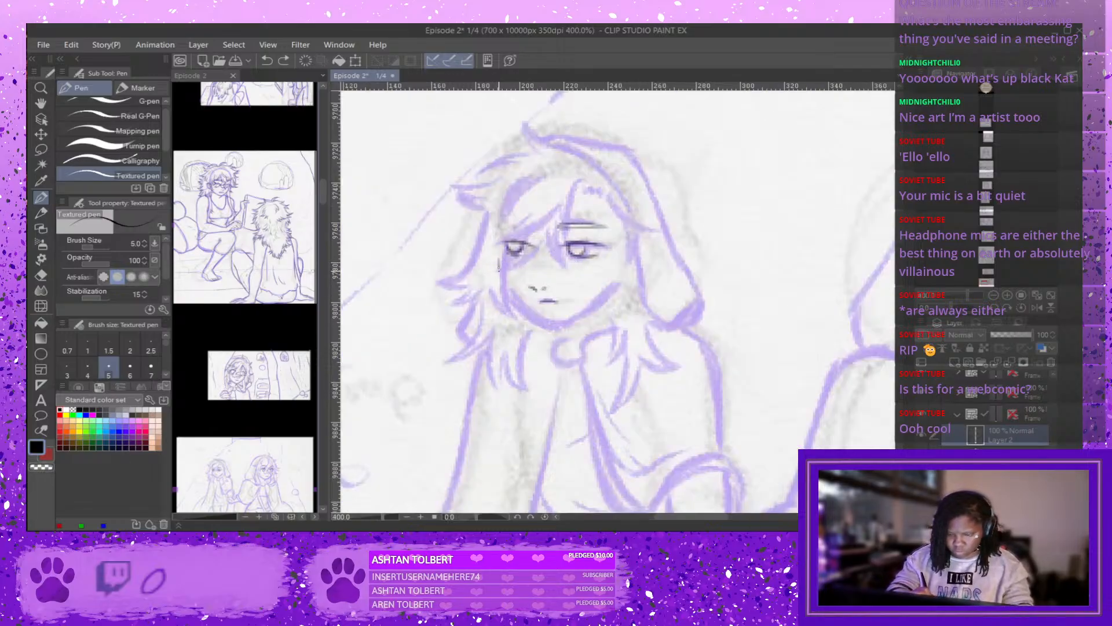
mouse_move(500, 265)
mouse_down()
mouse_move(509, 300)
mouse_move(536, 324)
mouse_up()
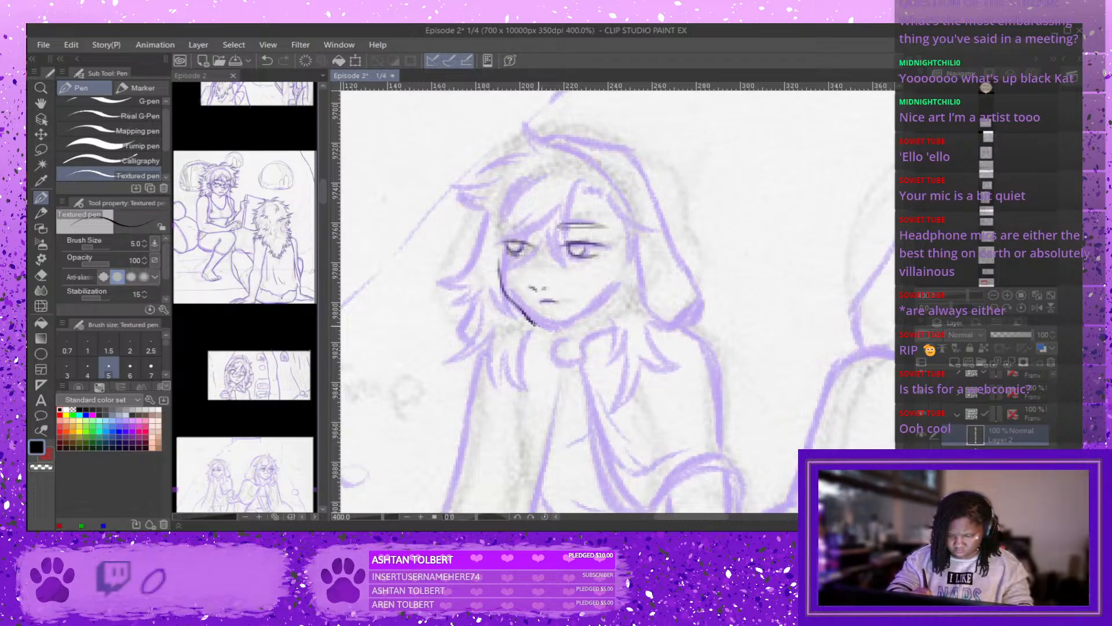
key(ctrl+z)
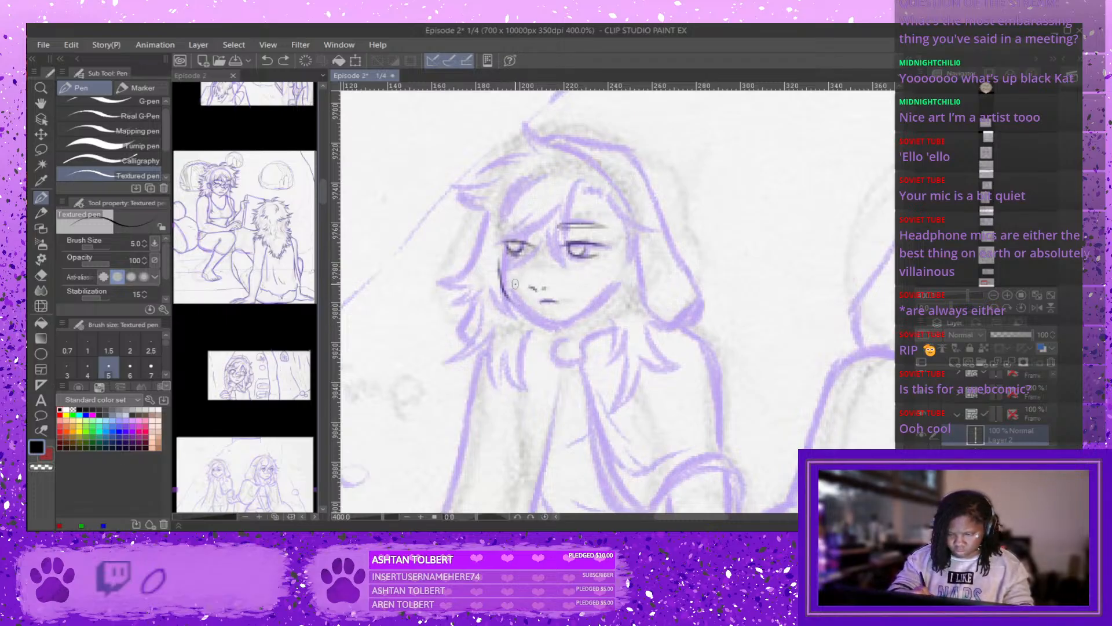
key(ctrl+z)
drag(502, 267, 529, 313)
key(ctrl+z)
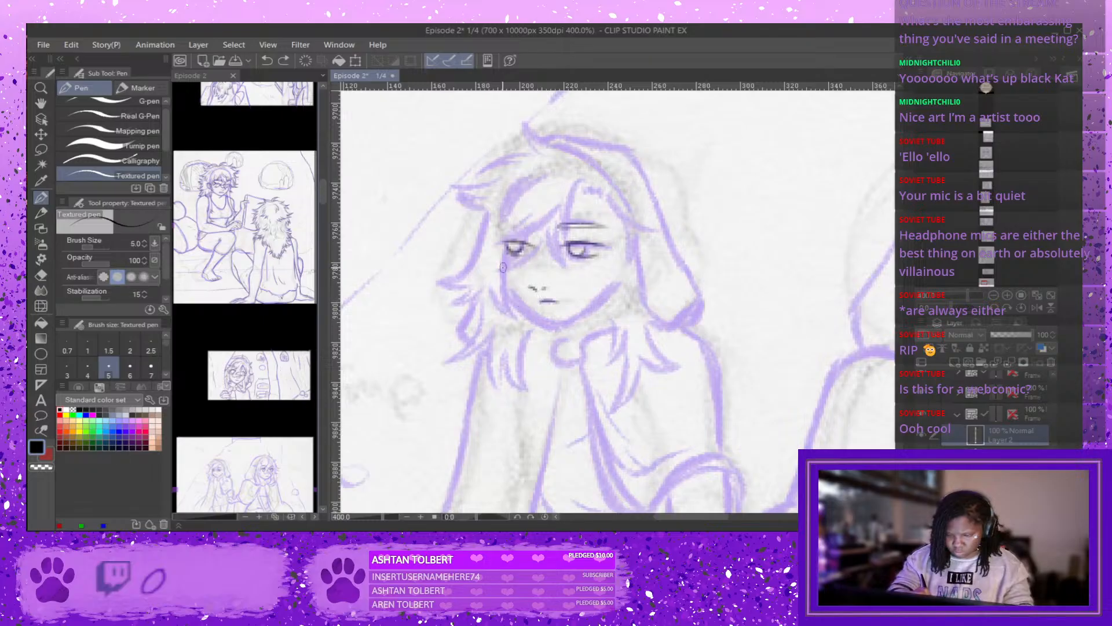
mouse_move(502, 268)
mouse_down()
mouse_move(526, 309)
mouse_move(558, 322)
mouse_move(527, 312)
mouse_move(544, 323)
mouse_move(607, 292)
mouse_up()
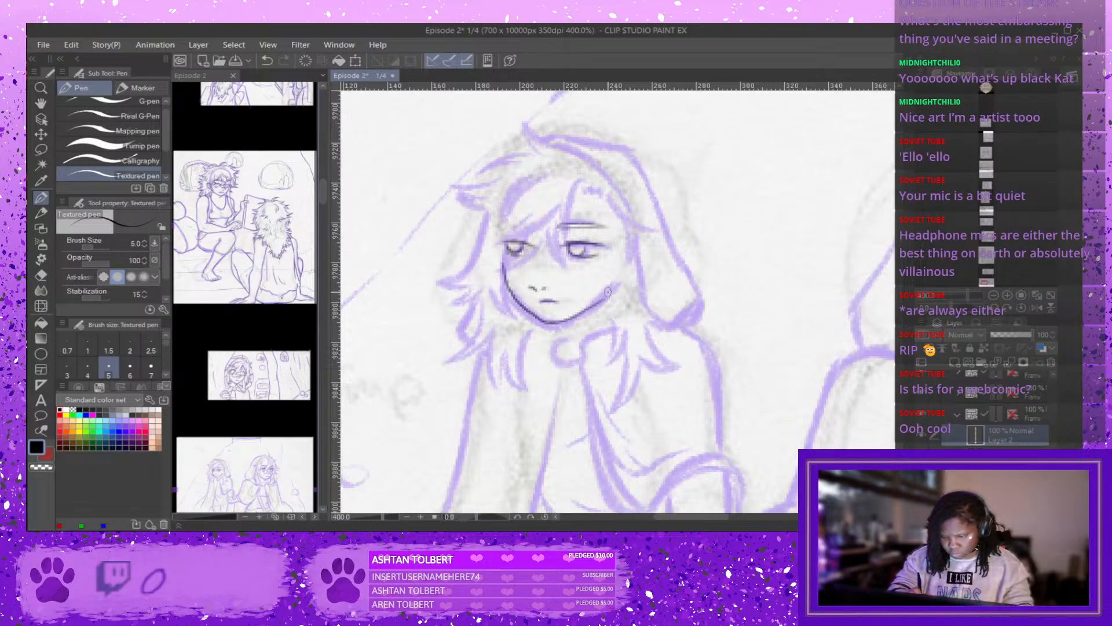
key(ctrl+z)
drag(560, 322, 621, 276)
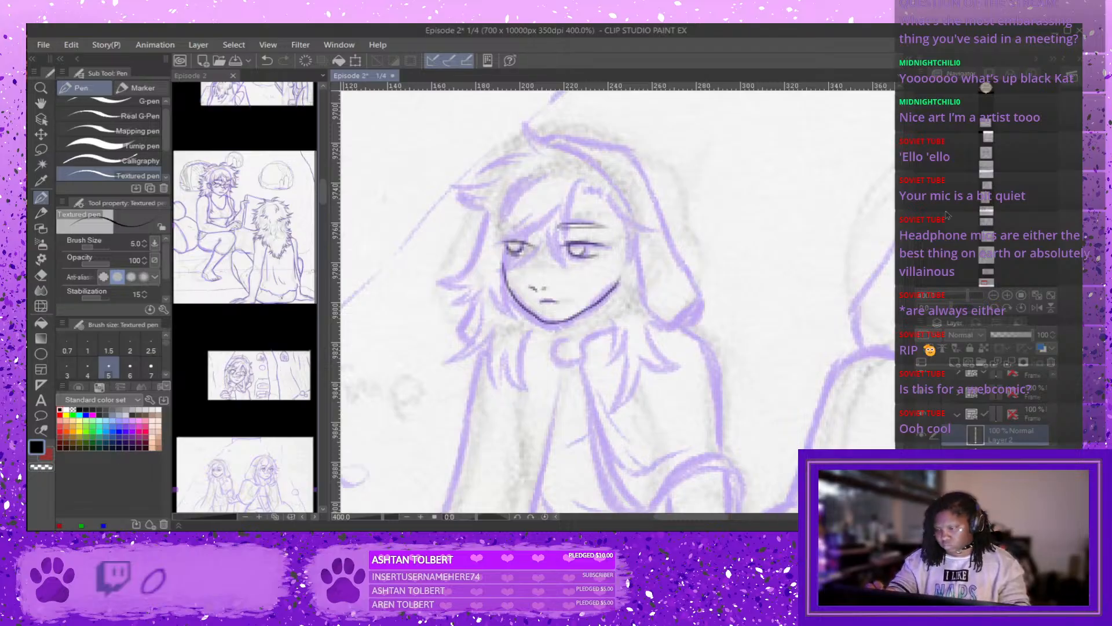
Ink the outer and inner edges of the left-hand character's hood down its right side, redoing the lower inner line toward the collar.
key(ctrl+minus)
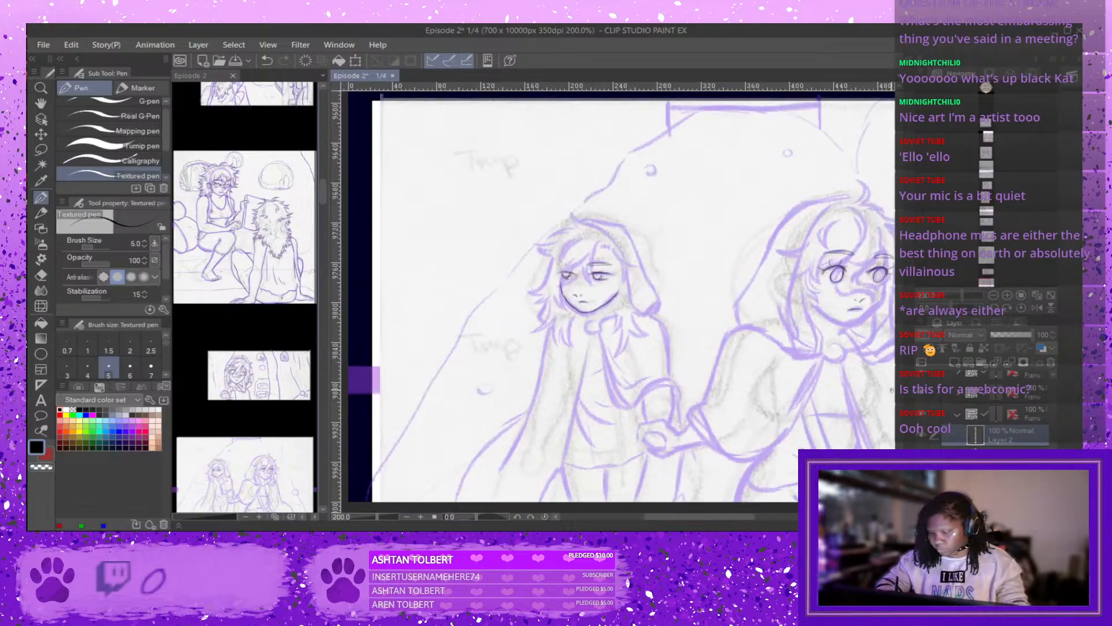
drag(750, 515, 754, 514)
scroll(565, 222, up, 2)
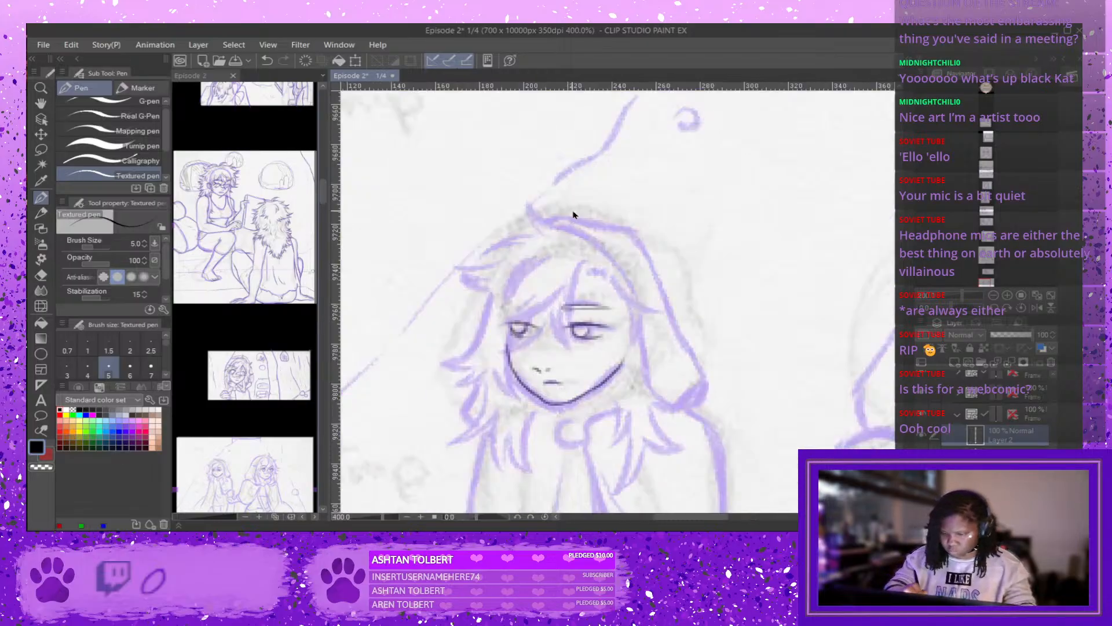
mouse_move(544, 220)
mouse_down()
mouse_move(622, 227)
mouse_move(640, 246)
mouse_move(709, 378)
mouse_move(677, 414)
mouse_move(682, 405)
mouse_move(650, 420)
mouse_up()
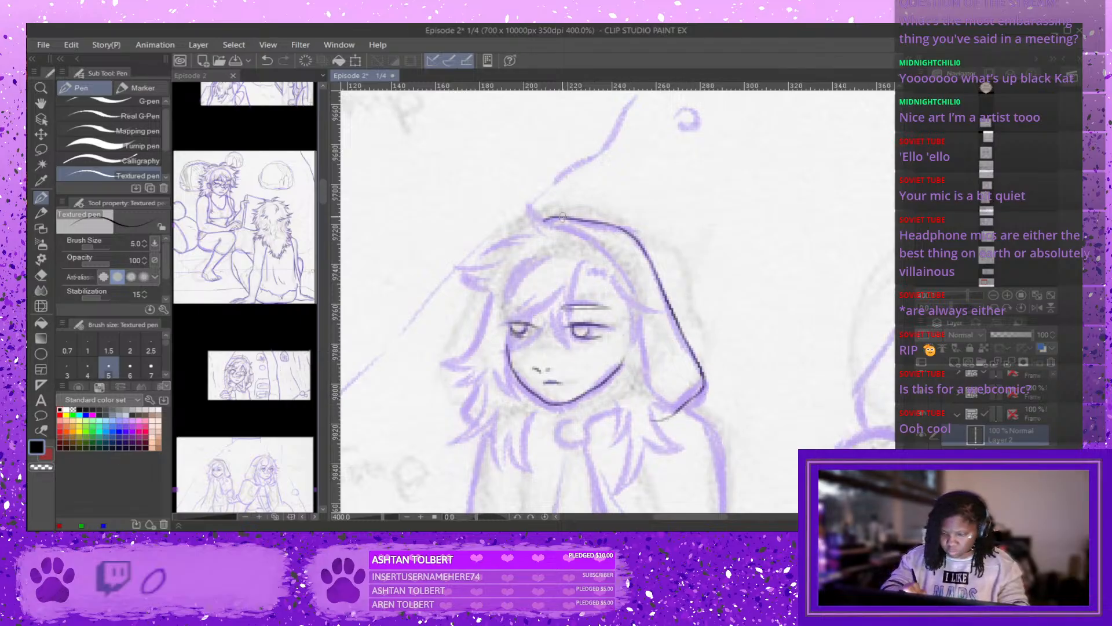
drag(555, 223, 638, 288)
drag(622, 273, 653, 398)
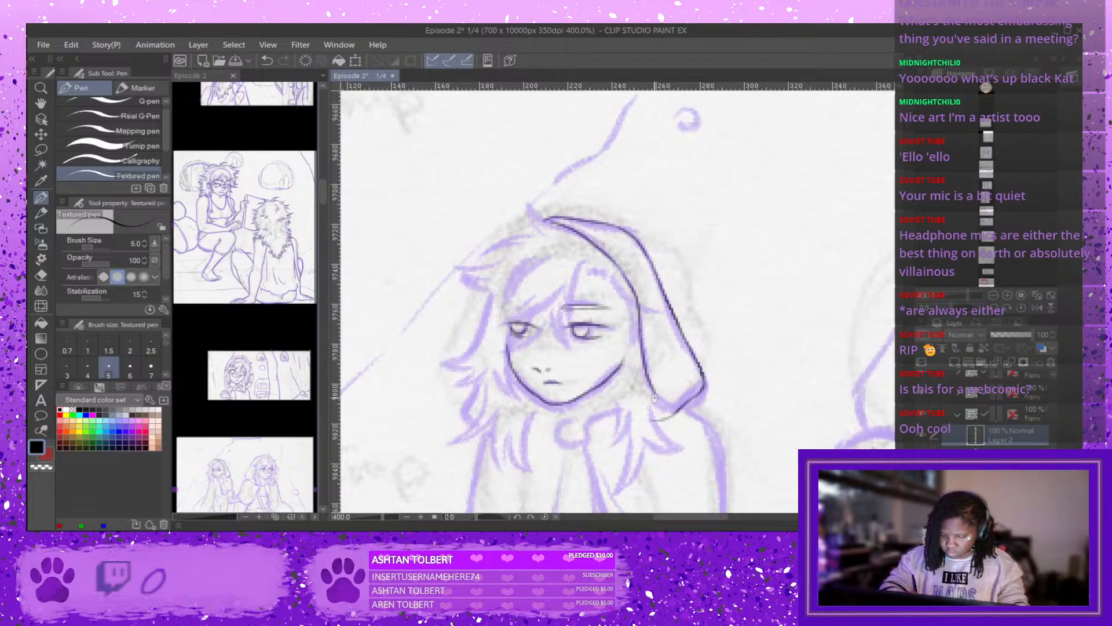
key(ctrl+z)
mouse_move(640, 327)
mouse_down()
mouse_move(634, 414)
mouse_move(585, 427)
mouse_up()
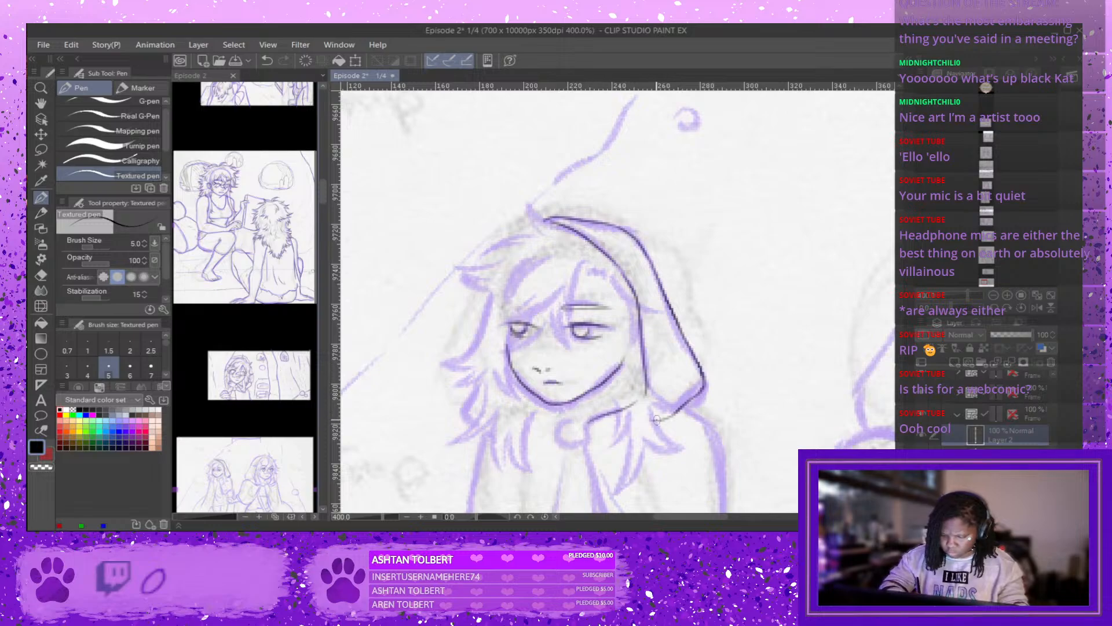
Ink the hood's gathered collar under the chin with a small knotted clasp at its centre, redoing the collar's lower line.
mouse_move(658, 417)
mouse_down()
mouse_move(598, 431)
mouse_move(635, 440)
mouse_move(661, 422)
mouse_up()
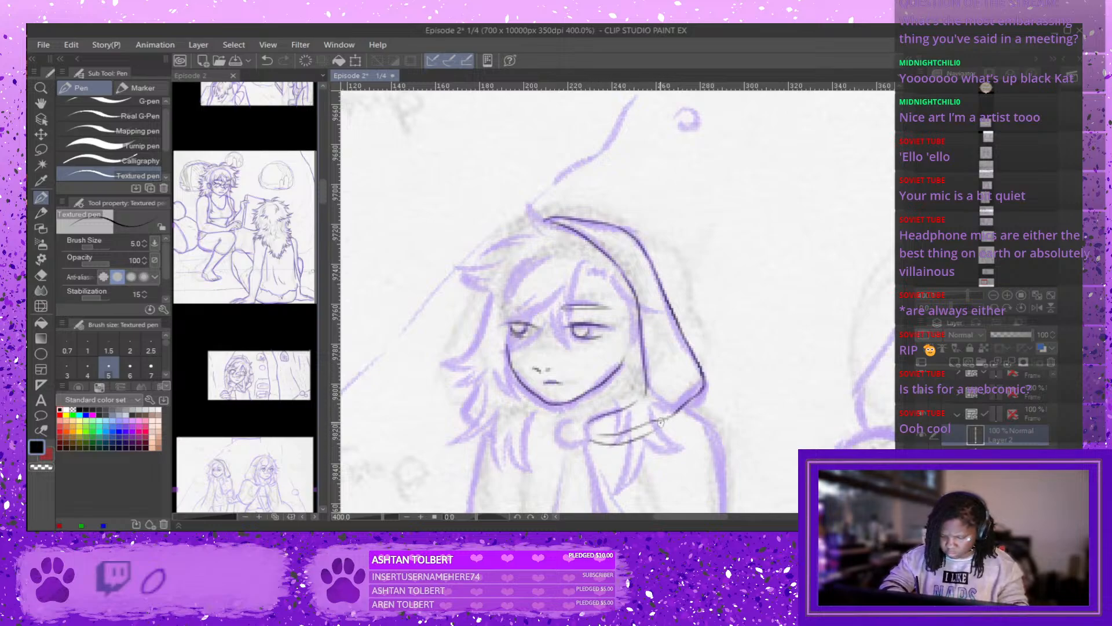
key(ctrl+z)
mouse_move(587, 437)
mouse_down()
mouse_move(609, 448)
mouse_move(657, 419)
mouse_up()
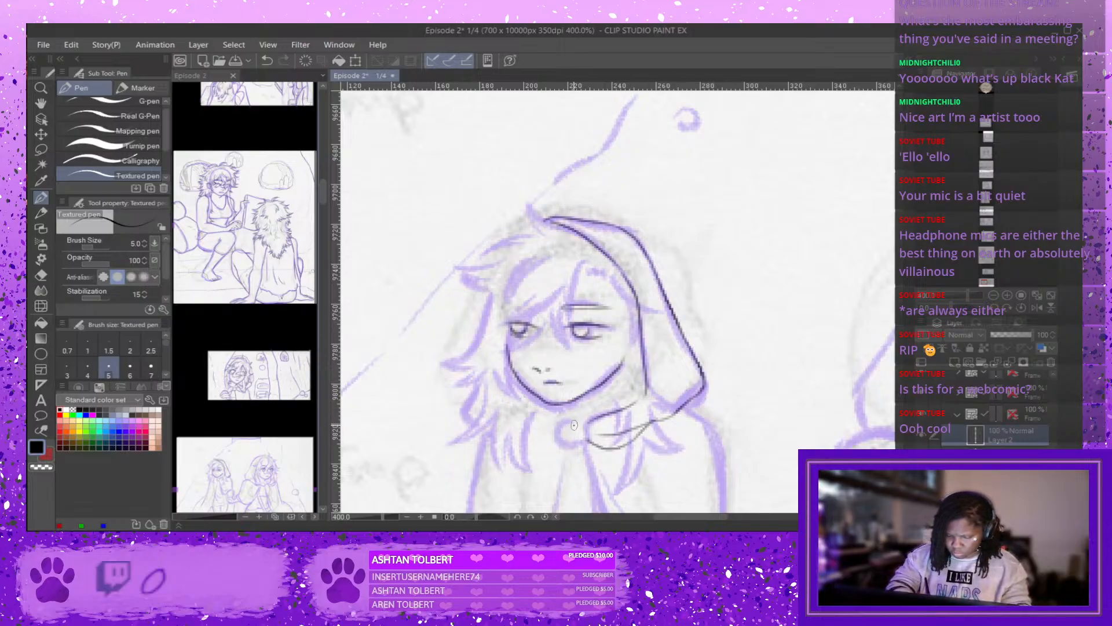
mouse_move(584, 418)
mouse_down()
mouse_move(575, 439)
mouse_move(557, 424)
mouse_move(551, 433)
mouse_move(577, 444)
mouse_move(533, 420)
mouse_move(545, 437)
mouse_move(518, 446)
mouse_move(467, 416)
mouse_move(476, 383)
mouse_up()
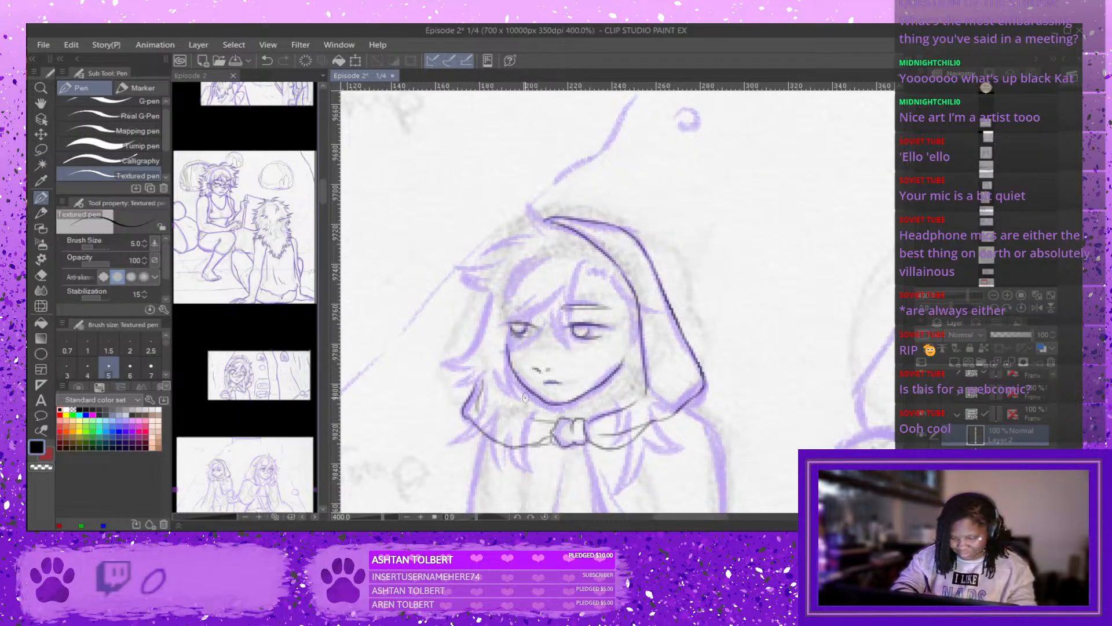
Ink the left side of the hood as one curve from its peak down to the collar, undoing the stray strokes.
key(ctrl+z)
drag(480, 380, 482, 415)
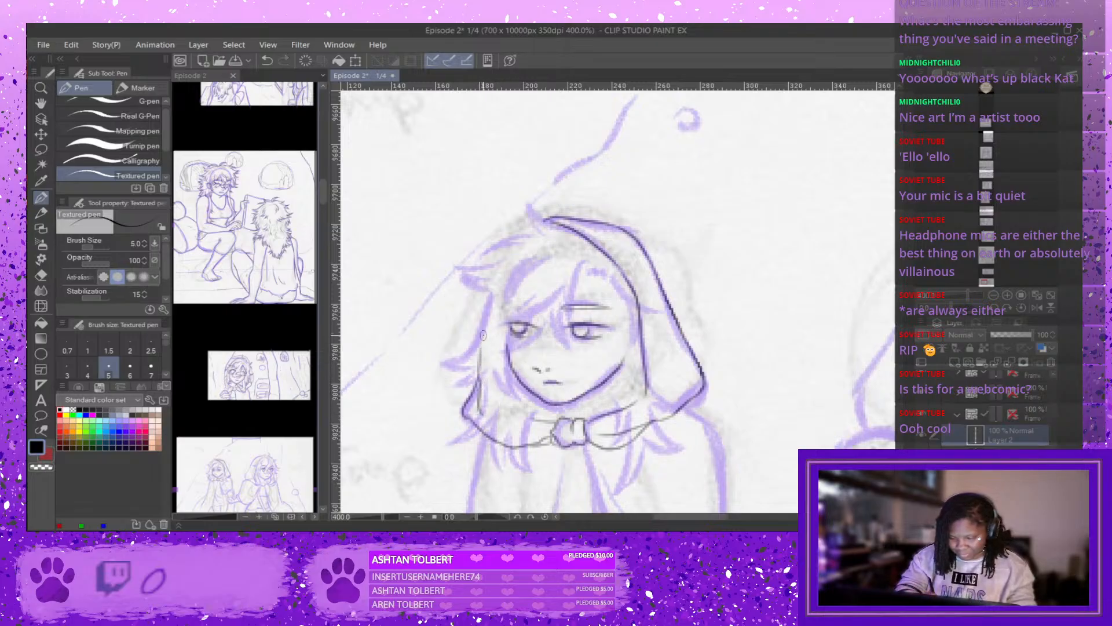
key(ctrl+z)
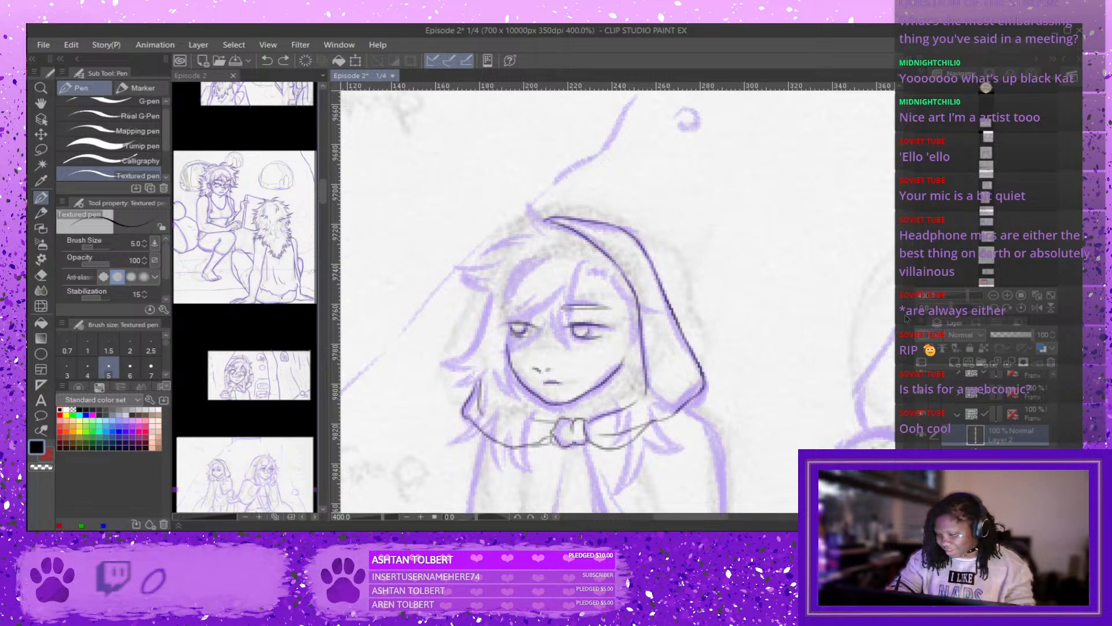
mouse_move(545, 222)
mouse_down()
mouse_move(504, 255)
mouse_move(489, 287)
mouse_move(490, 278)
mouse_move(473, 364)
mouse_up()
drag(476, 322, 477, 384)
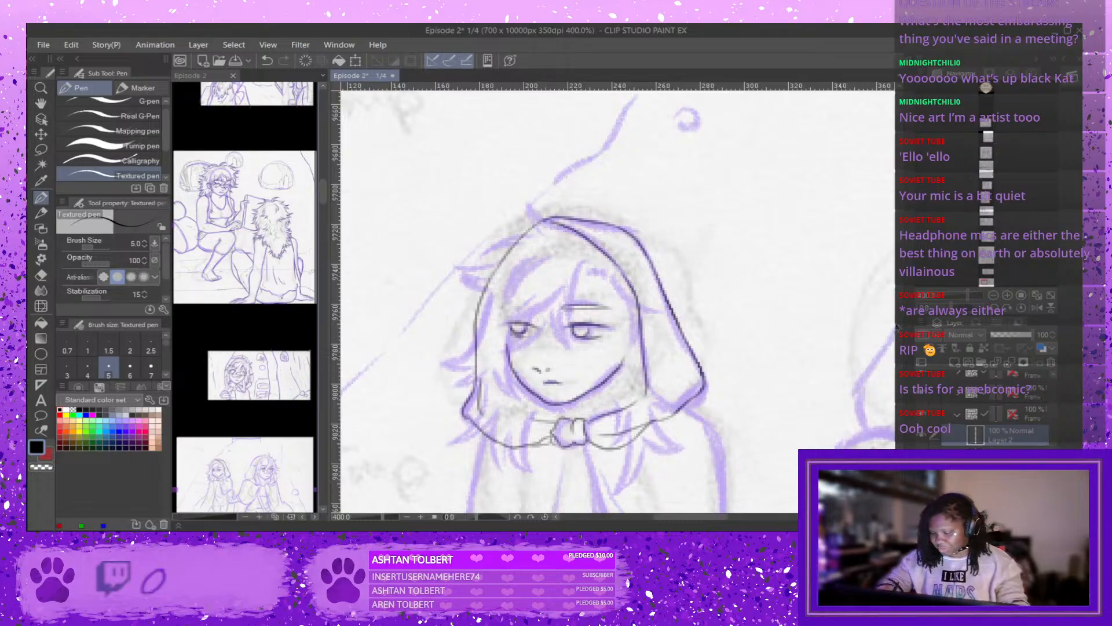
Ink the cloak's left outer edge from below the collar, flaring outward toward the panel's lower edge, redoing the first stroke.
scroll(614, 301, down, 5)
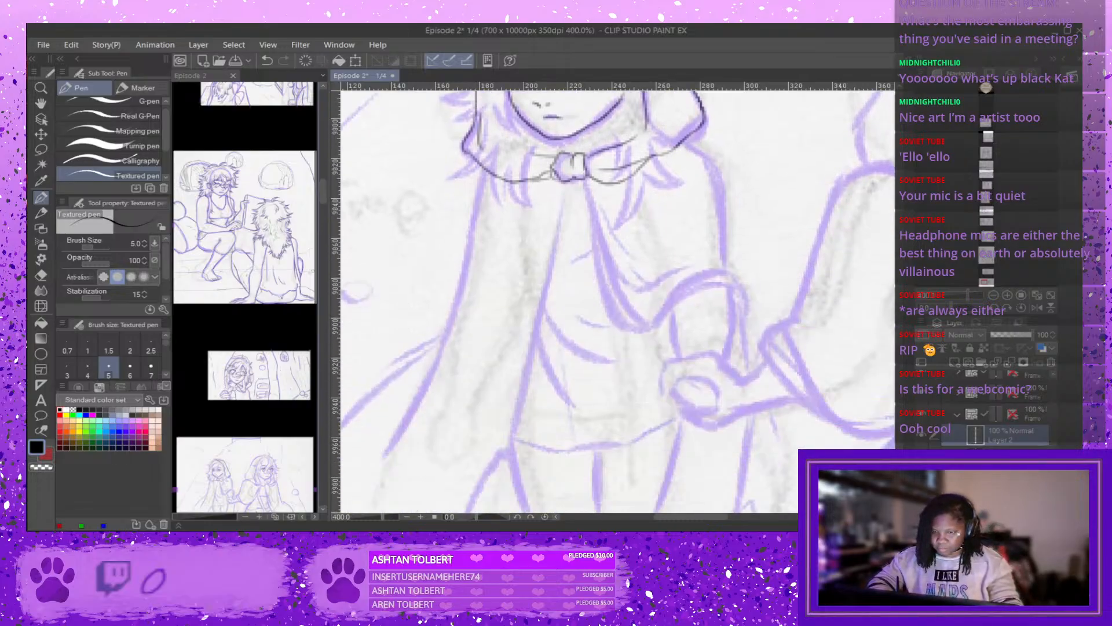
key(ctrl+minus)
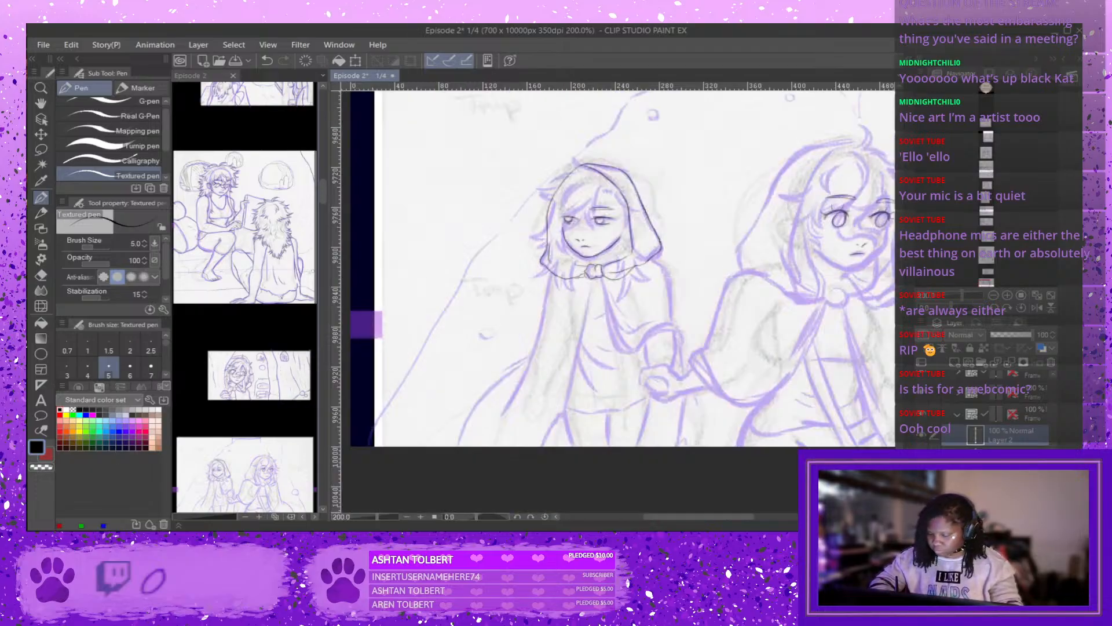
scroll(764, 352, down, 1)
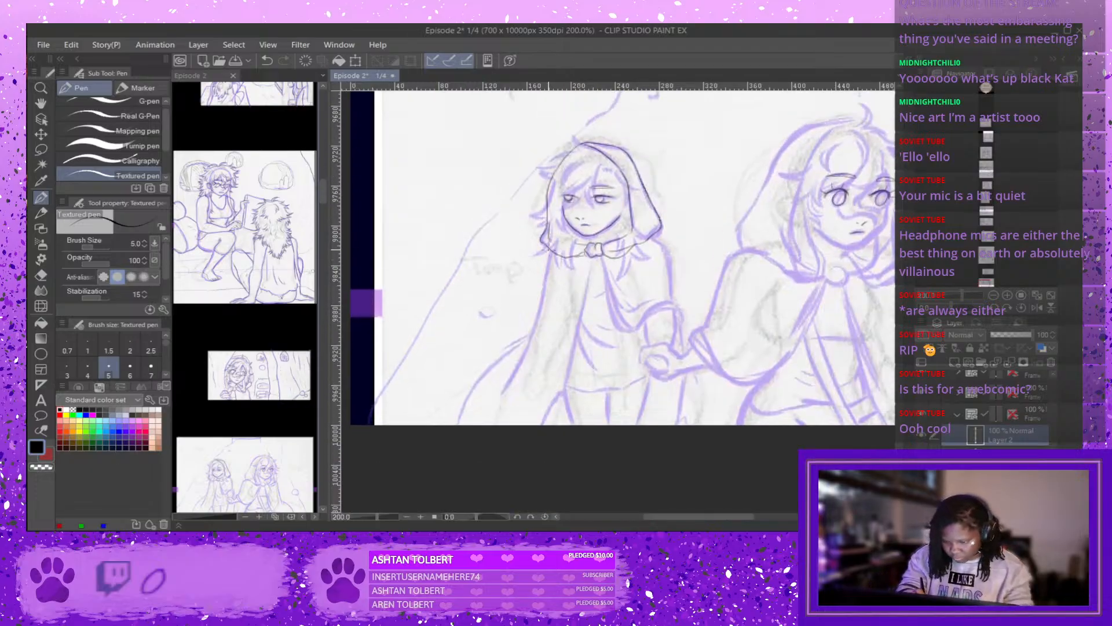
drag(548, 250, 509, 384)
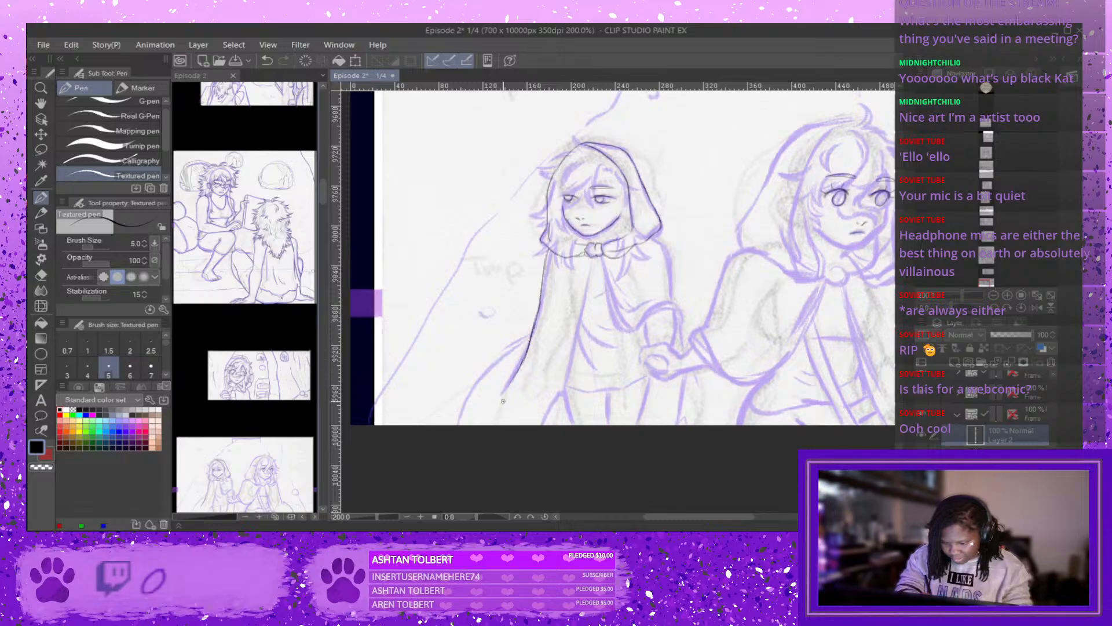
key(ctrl+z)
drag(539, 299, 510, 390)
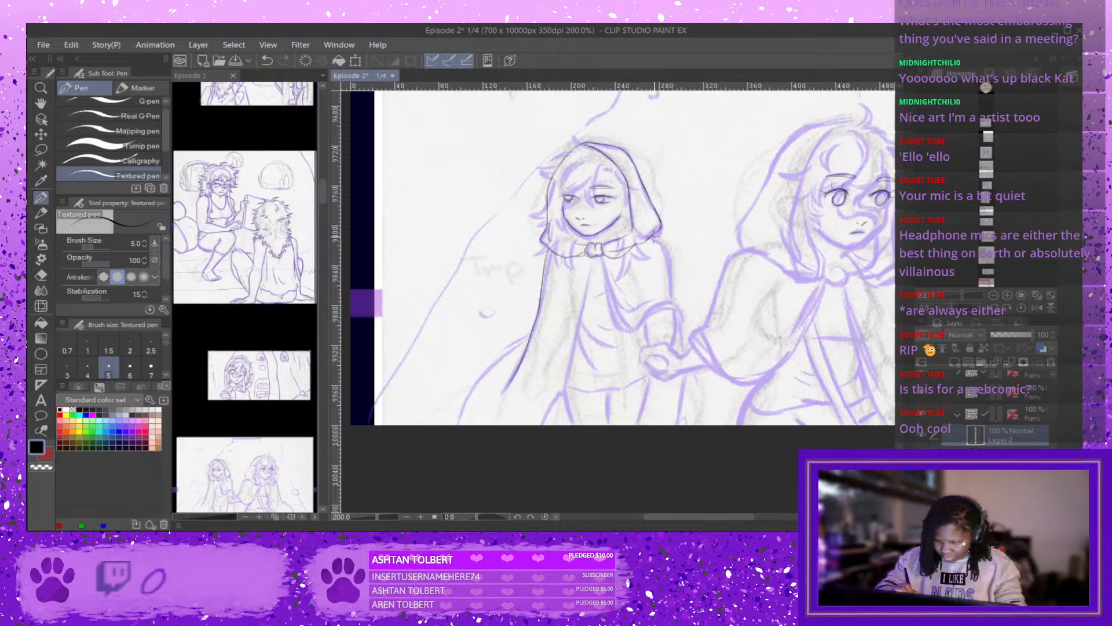
Ink the cloak's right outer edge from the shoulder down to the raised forearm, undoing the uneven attempts.
drag(654, 236, 670, 272)
key(ctrl+z)
key(ctrl+z)
key(ctrl+z)
drag(656, 230, 675, 303)
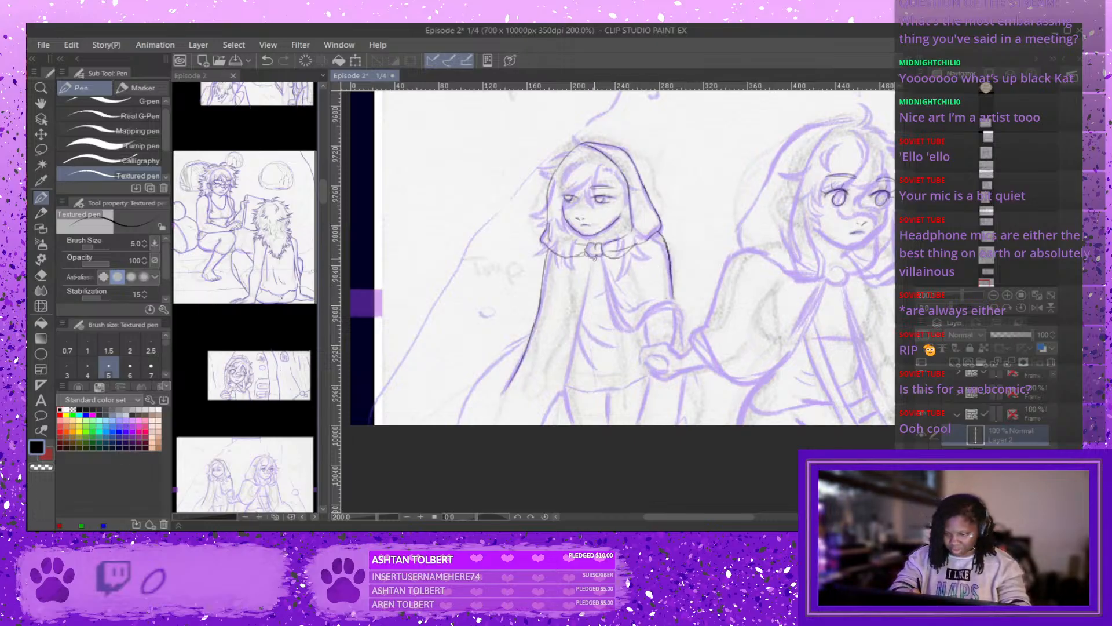
Ink the left edge of the cloak's front opening from the clasp down to the panel's bottom, redoing the first attempt.
drag(591, 259, 561, 374)
key(ctrl+z)
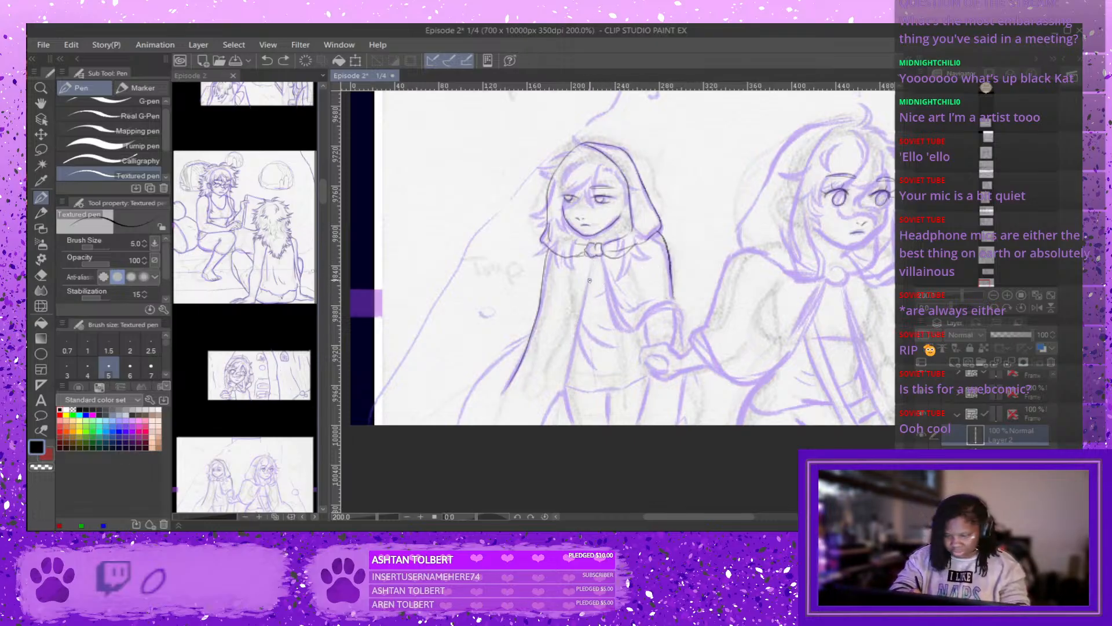
mouse_move(593, 259)
mouse_down()
mouse_move(565, 401)
mouse_move(537, 428)
mouse_up()
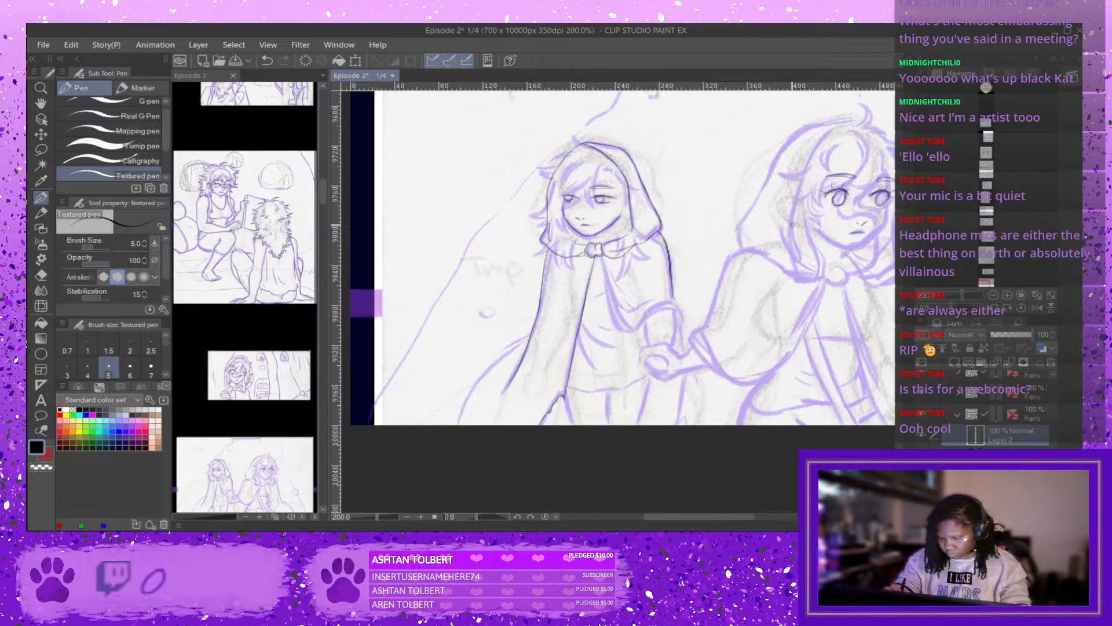
Ink the right edge of the cloak's front opening, draping from the clasp and over the forearm, undoing the bad strokes.
mouse_move(602, 255)
mouse_down()
mouse_move(618, 329)
mouse_move(683, 307)
mouse_move(683, 354)
mouse_up()
key(ctrl+z)
key(ctrl+z)
key(ctrl+z)
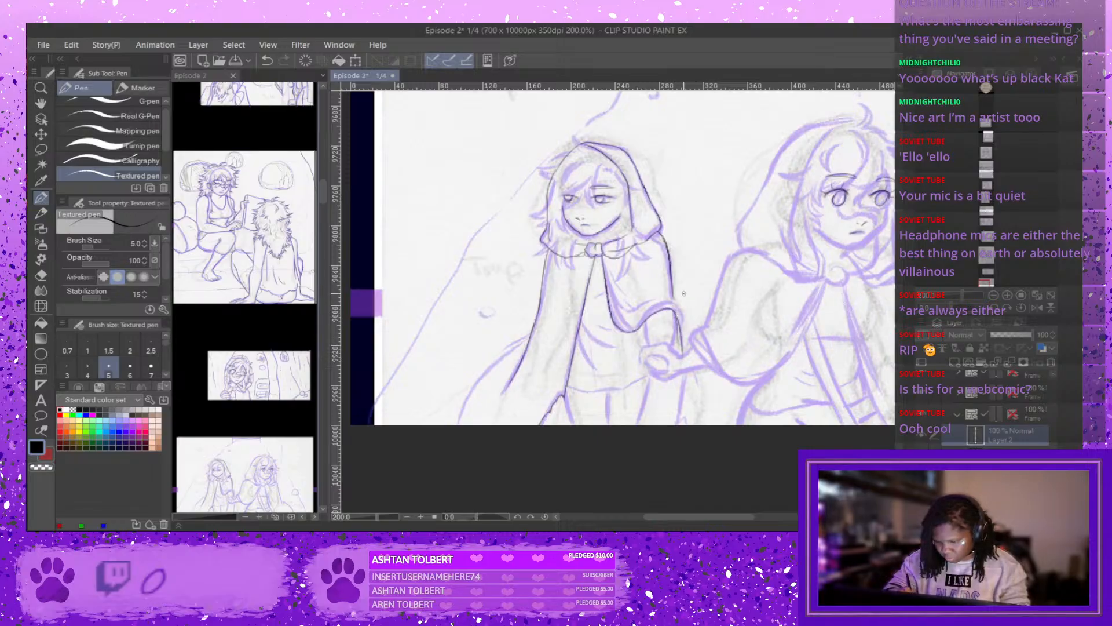
Ink a second line alongside the cloak's draped edge and over the forearm to give the fabric thickness, undoing stray strokes.
mouse_move(604, 270)
mouse_down()
mouse_move(621, 315)
mouse_move(655, 304)
mouse_move(642, 304)
mouse_up()
key(ctrl+z)
key(ctrl+z)
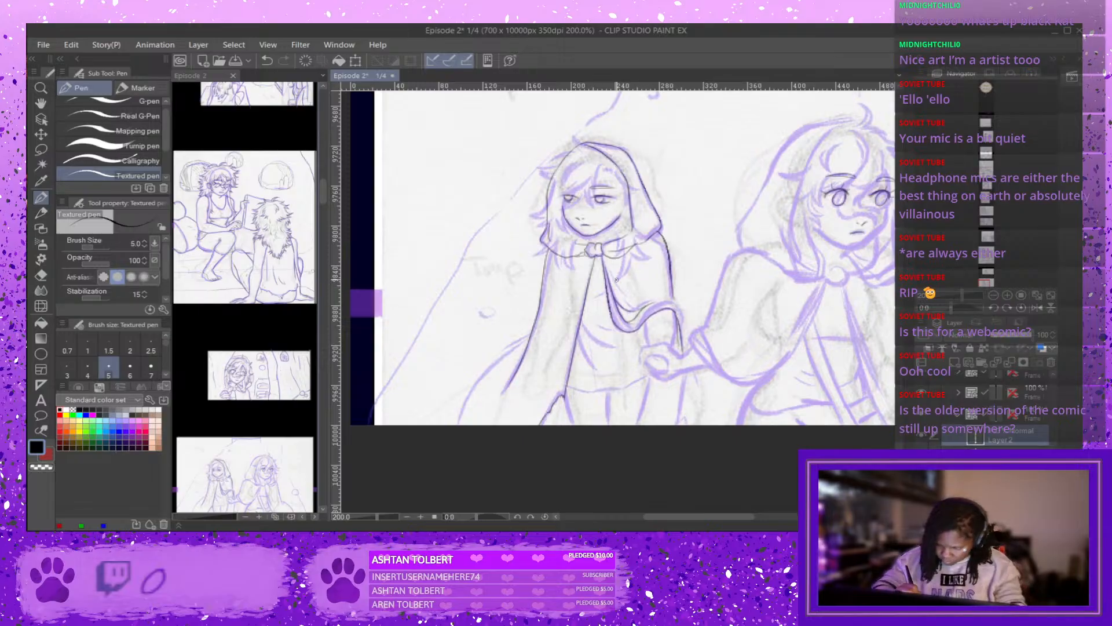
drag(611, 272, 632, 295)
key(ctrl+z)
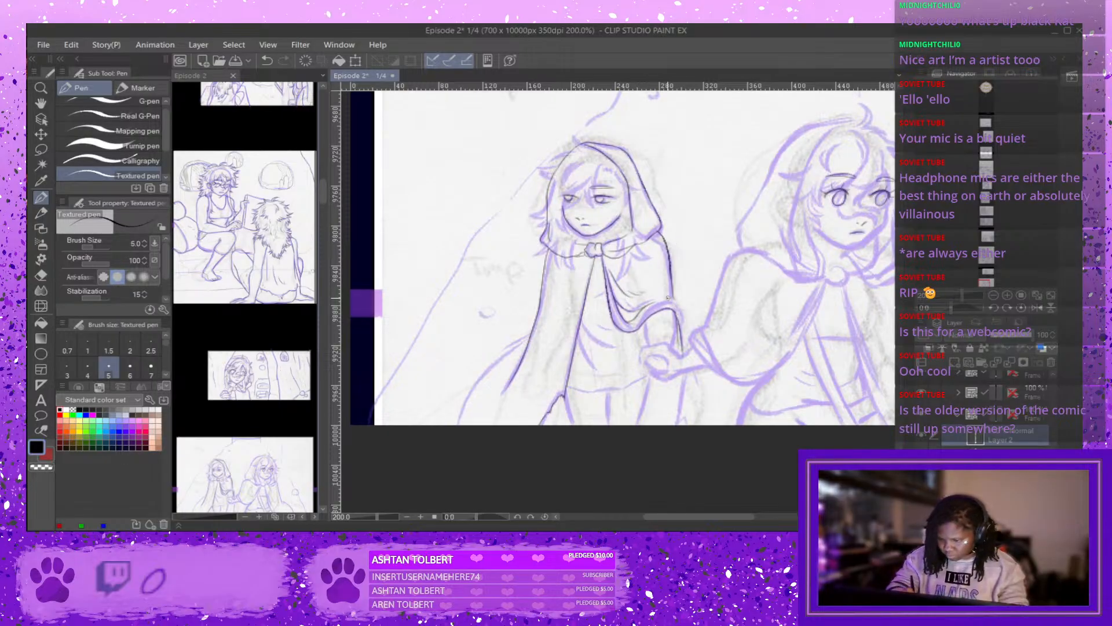
mouse_move(678, 301)
mouse_down()
mouse_move(658, 302)
mouse_move(683, 326)
mouse_move(687, 350)
mouse_up()
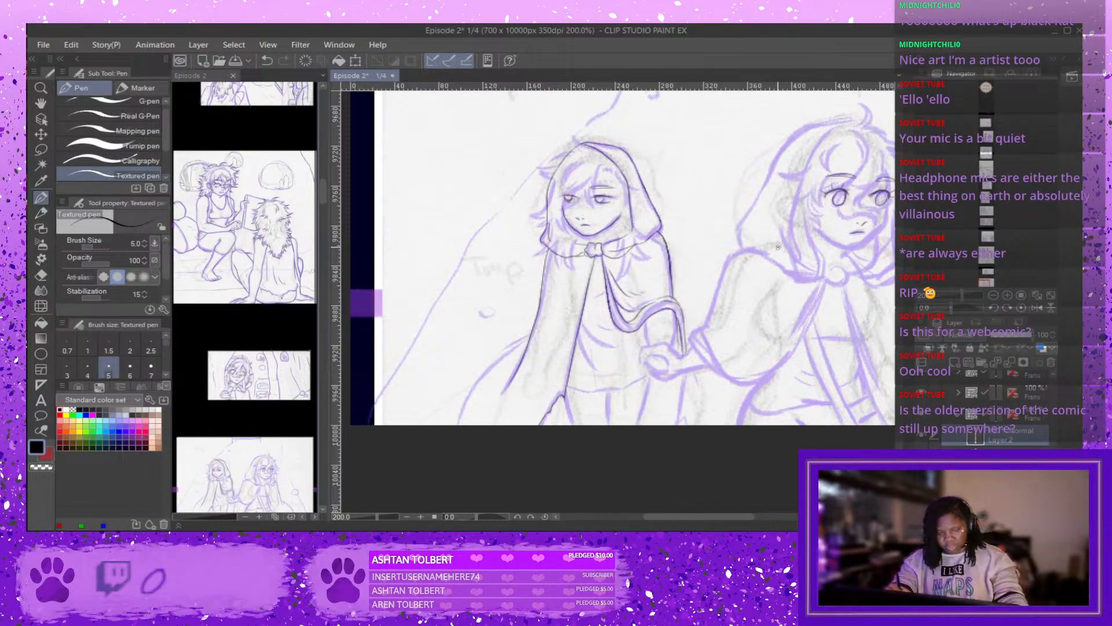
key(ctrl+z)
drag(684, 314, 690, 347)
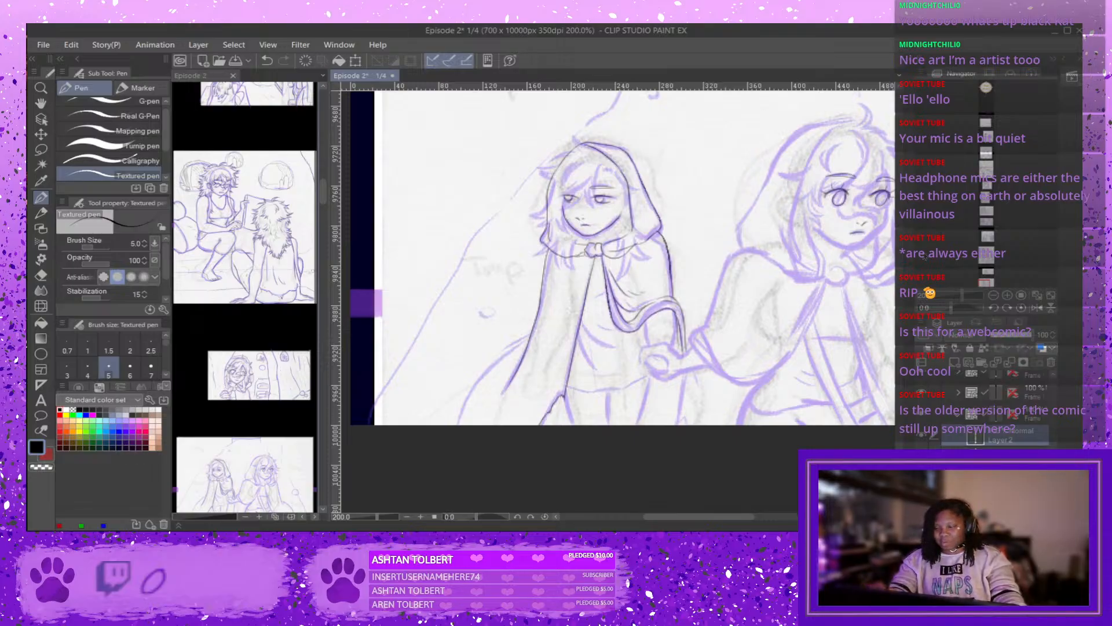
Ink the curved fold lines on the left-hand character's shirt and its ragged bottom hem.
scroll(623, 258, down, 2)
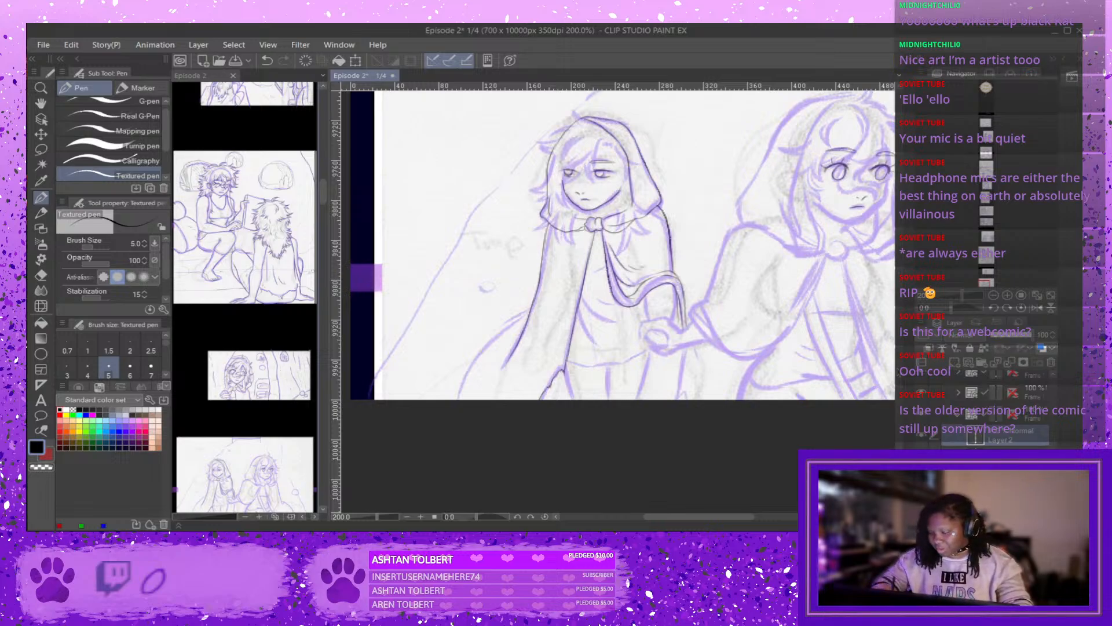
scroll(753, 156, down, 2)
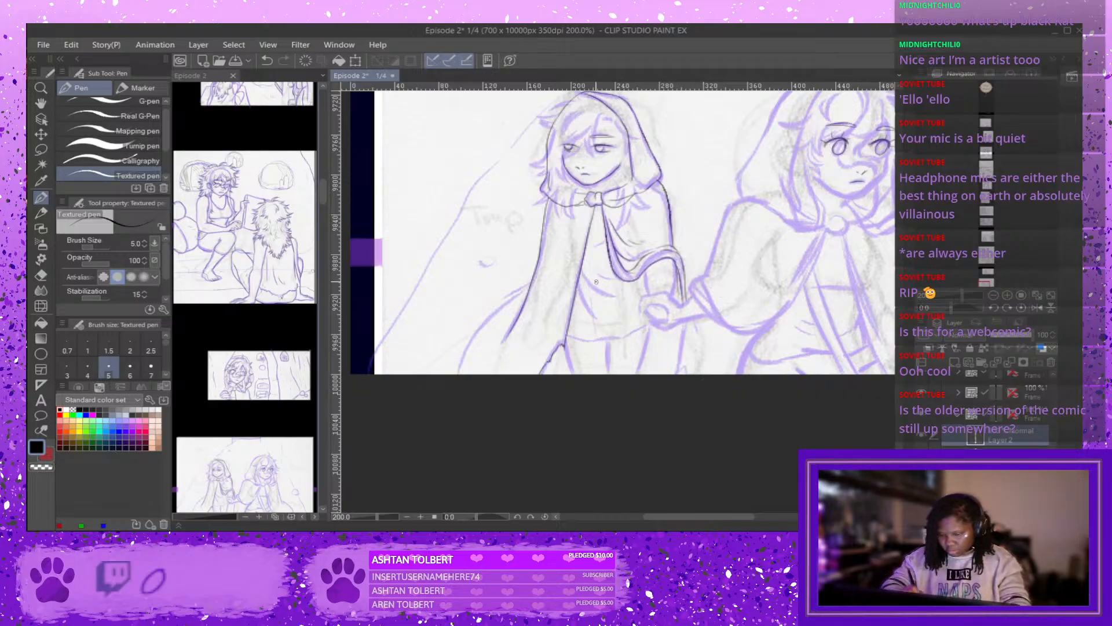
drag(580, 288, 597, 315)
drag(584, 275, 618, 296)
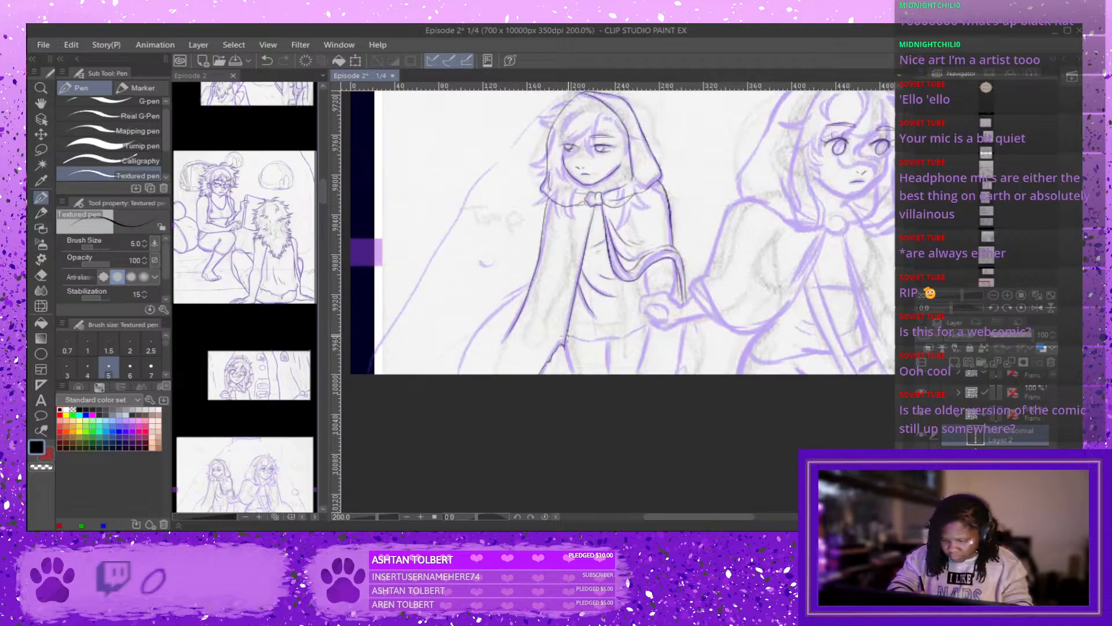
drag(581, 341, 652, 329)
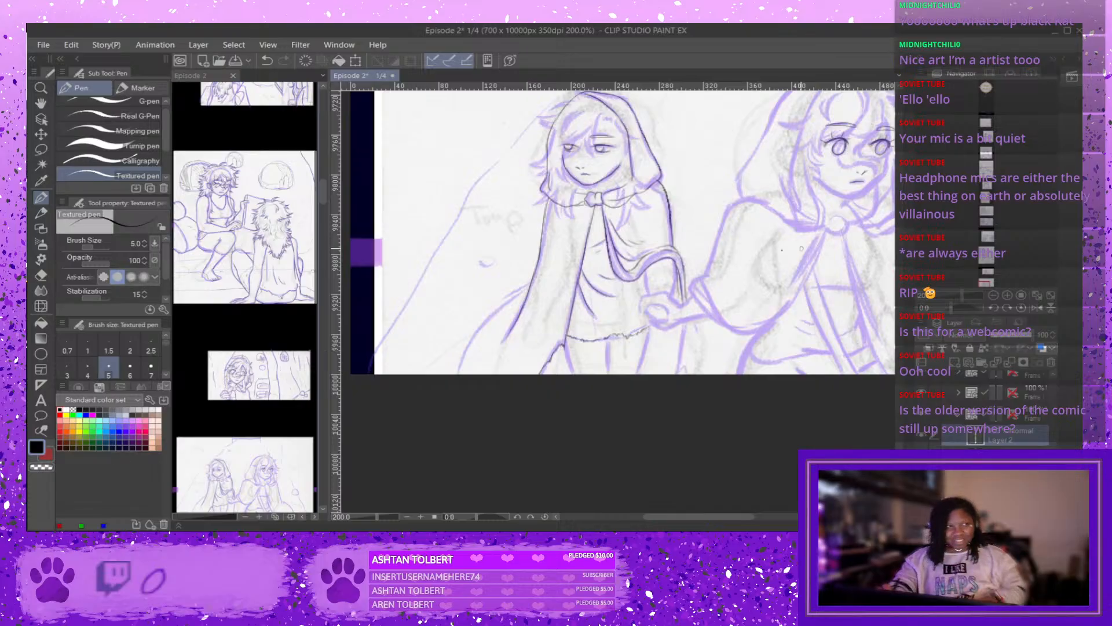
Ink the left-hand character's legs from the shirt hem down to the panel's bottom edge, redoing the inner leg line.
drag(322, 192, 320, 204)
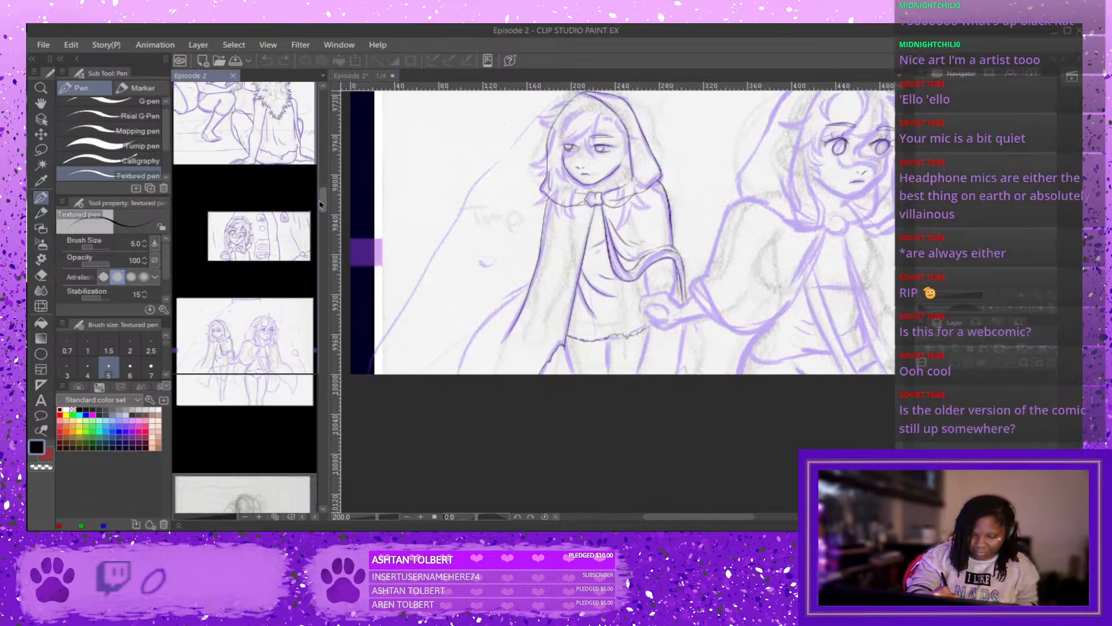
scroll(320, 204, down, 2)
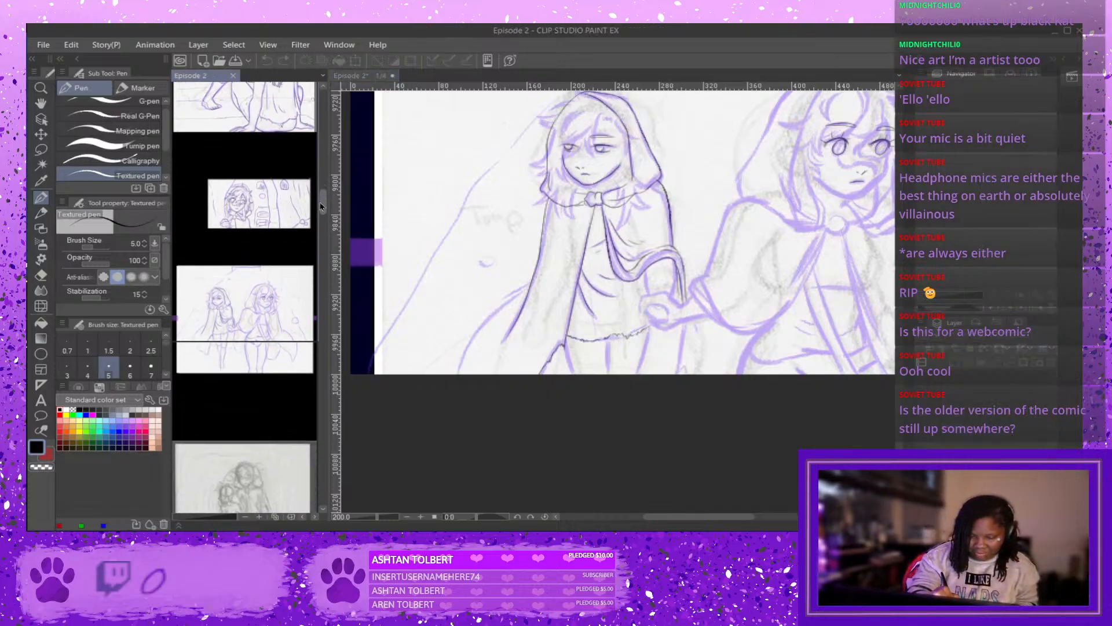
click(570, 350)
drag(566, 346, 576, 374)
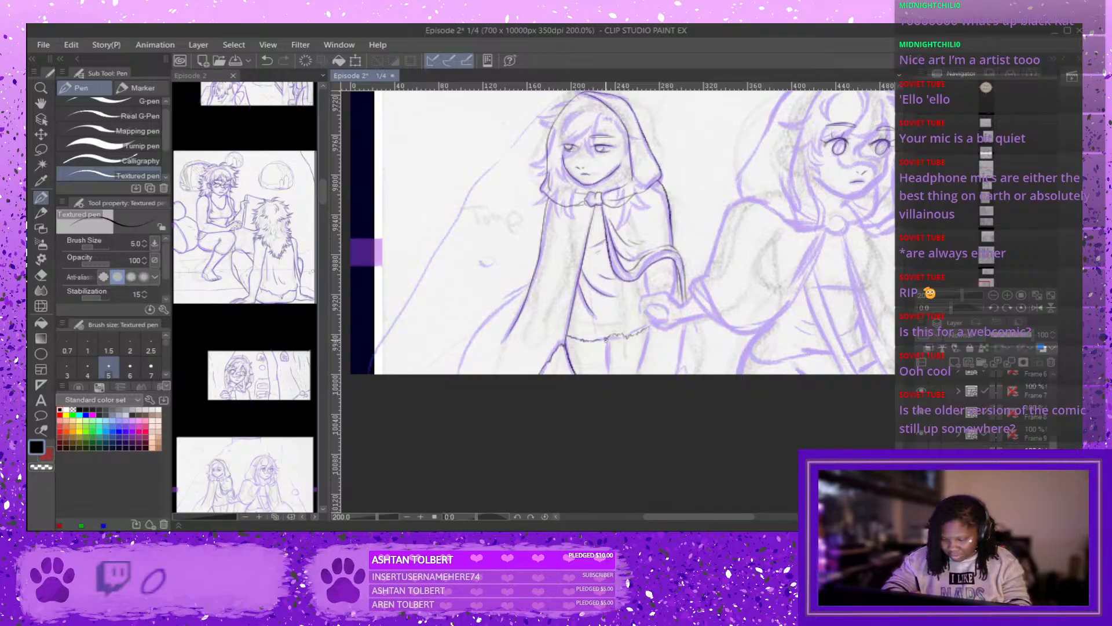
drag(605, 342, 604, 389)
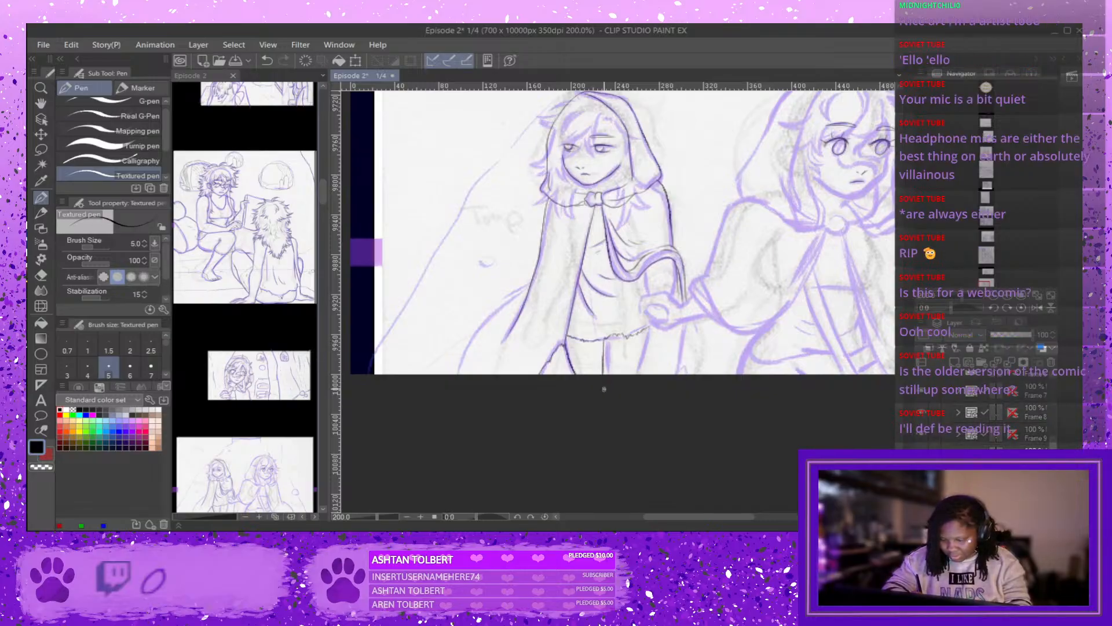
key(ctrl+z)
drag(604, 340, 603, 379)
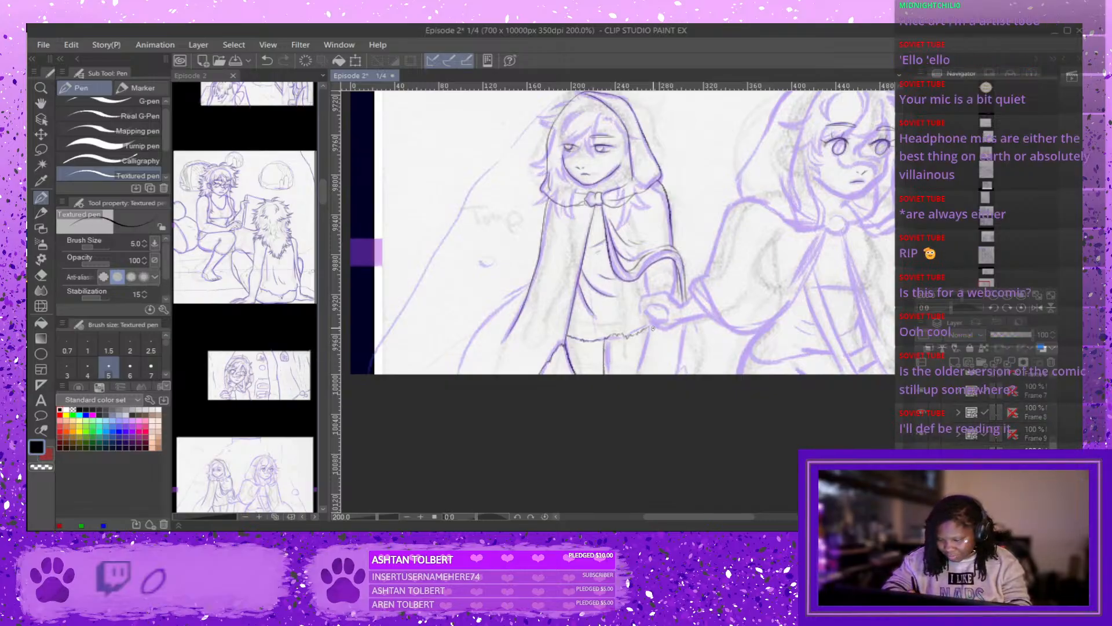
drag(653, 327, 641, 376)
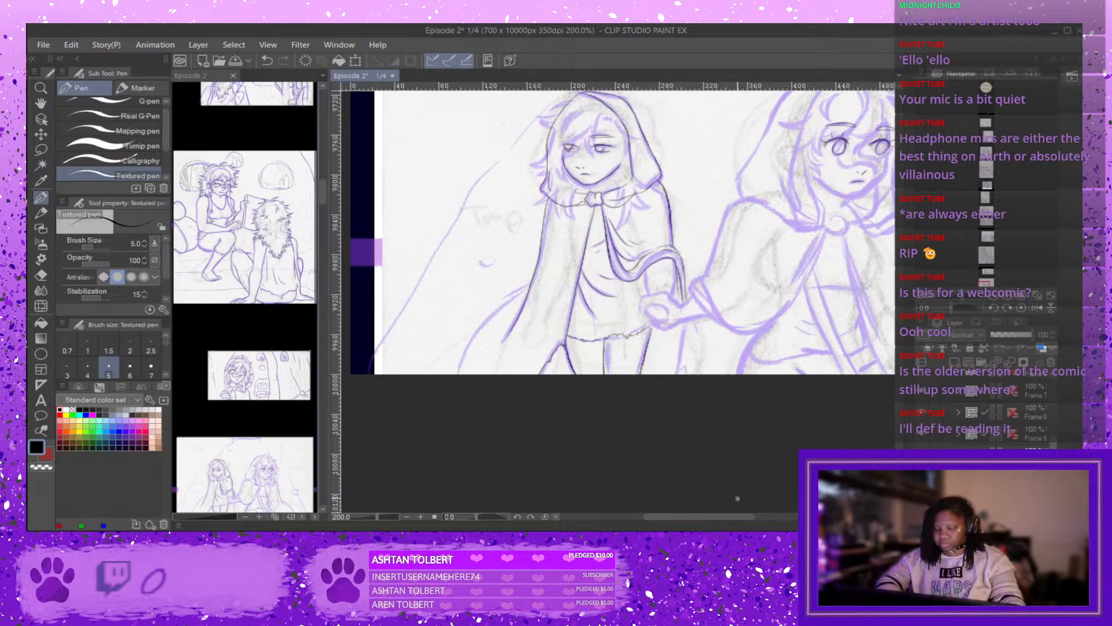
scroll(737, 498, right, 5)
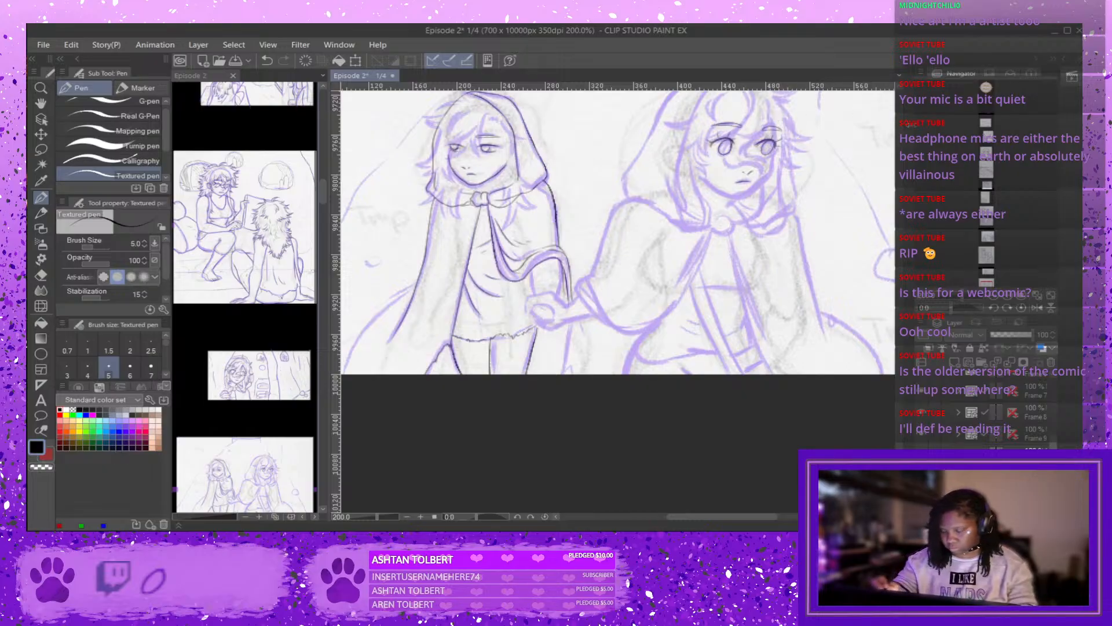
Lasso the right-hand hooded character's far eye on the sketch layer and nudge it slightly with a transform.
scroll(619, 272, up, 3)
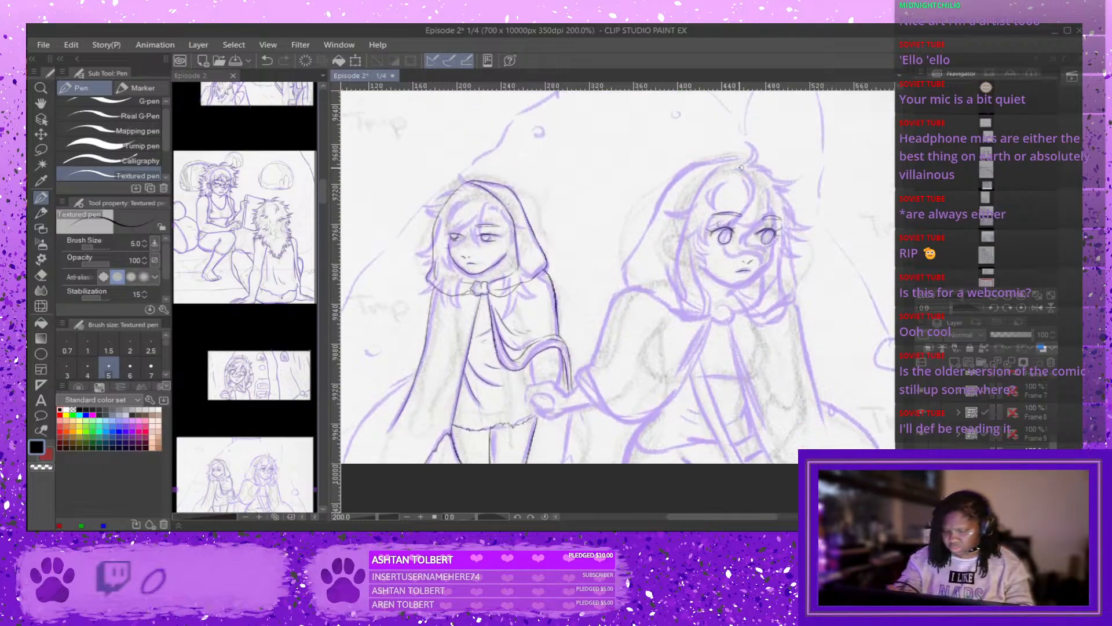
key(m)
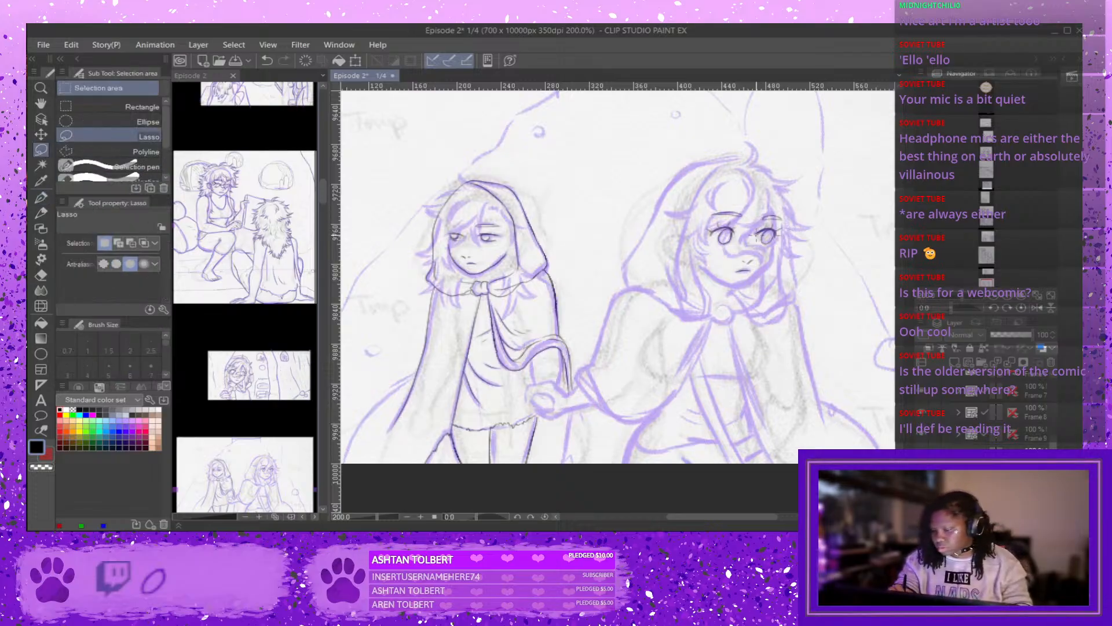
mouse_move(754, 236)
mouse_down()
mouse_move(768, 221)
mouse_move(784, 232)
mouse_move(770, 250)
mouse_move(755, 242)
mouse_up()
click(819, 271)
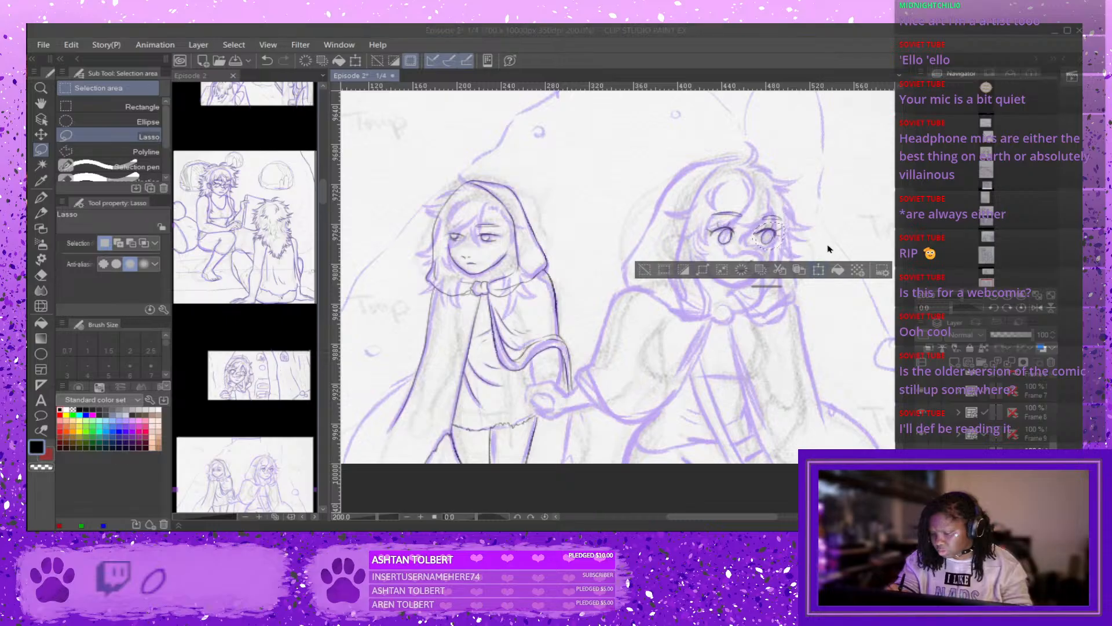
click(606, 224)
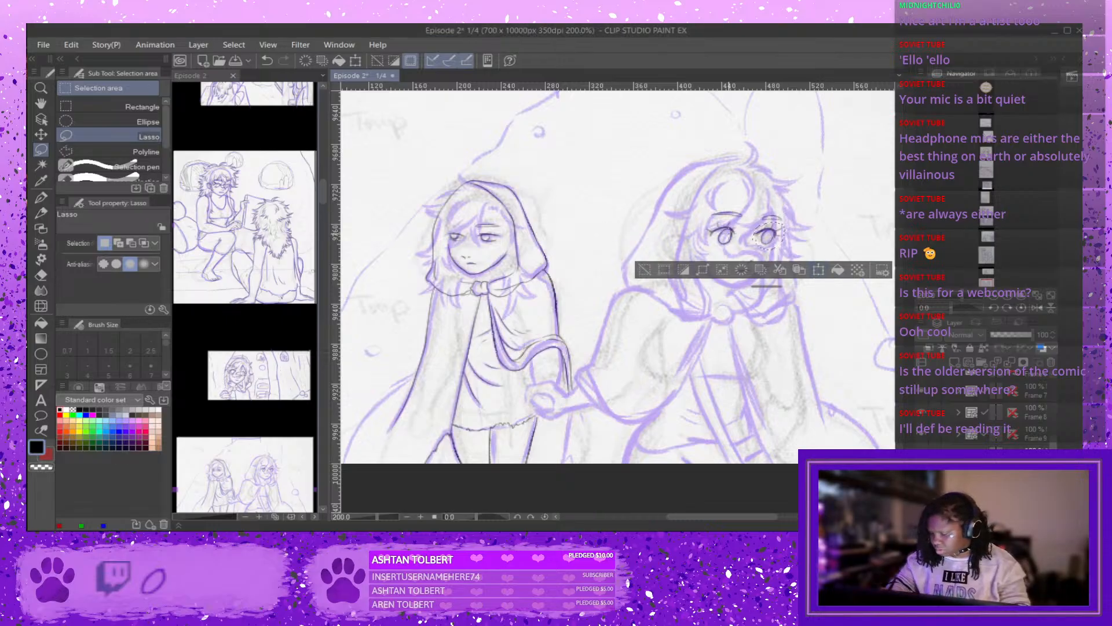
scroll(1002, 414, down, 2)
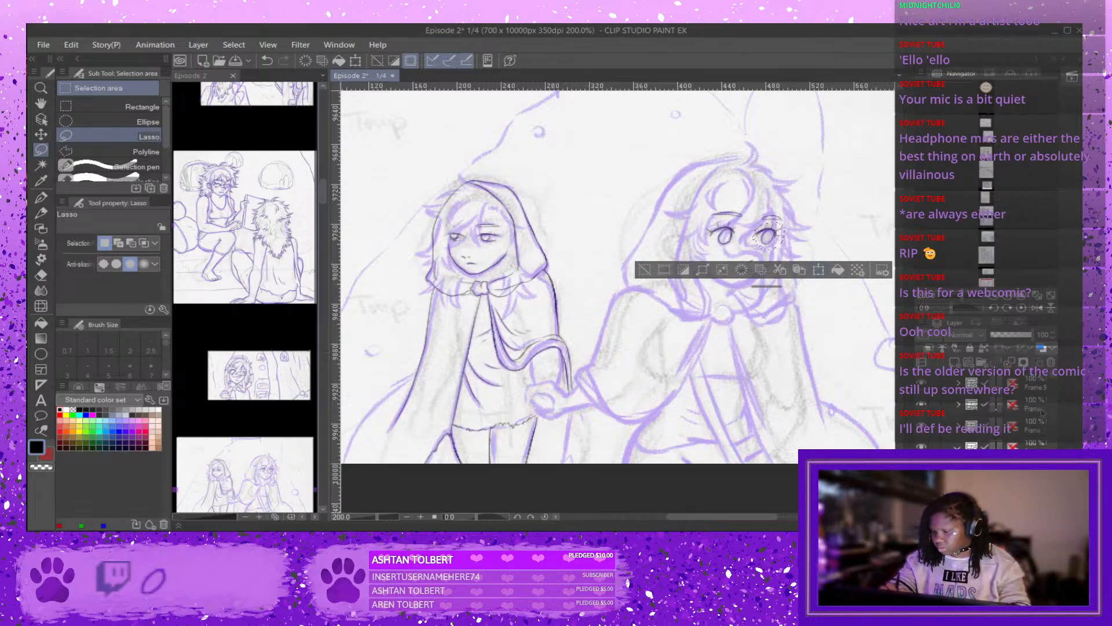
click(818, 270)
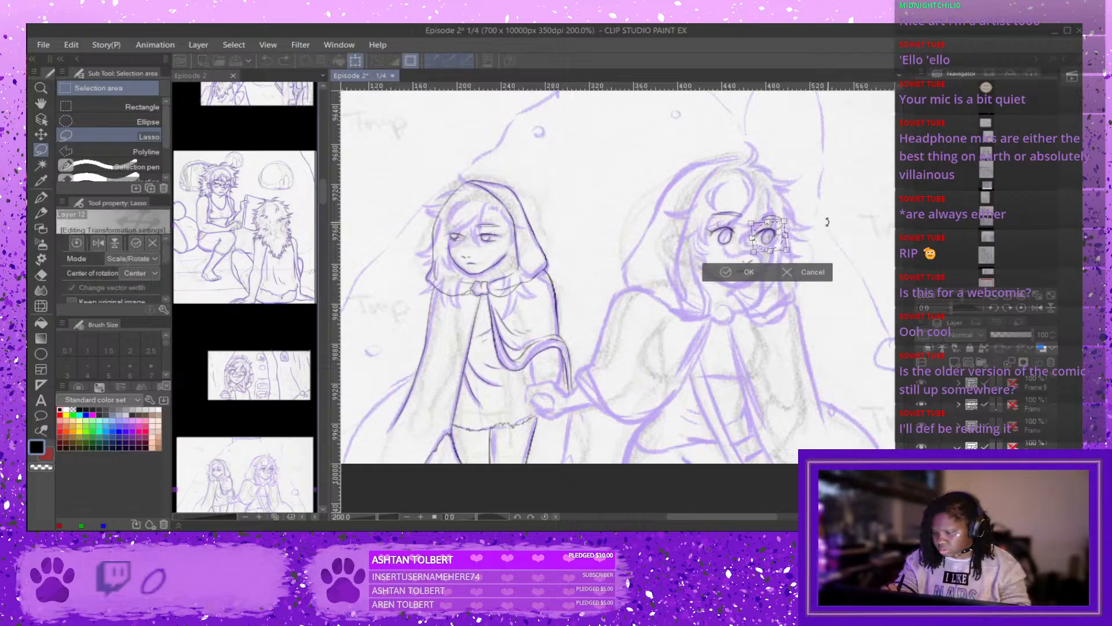
drag(766, 245, 765, 246)
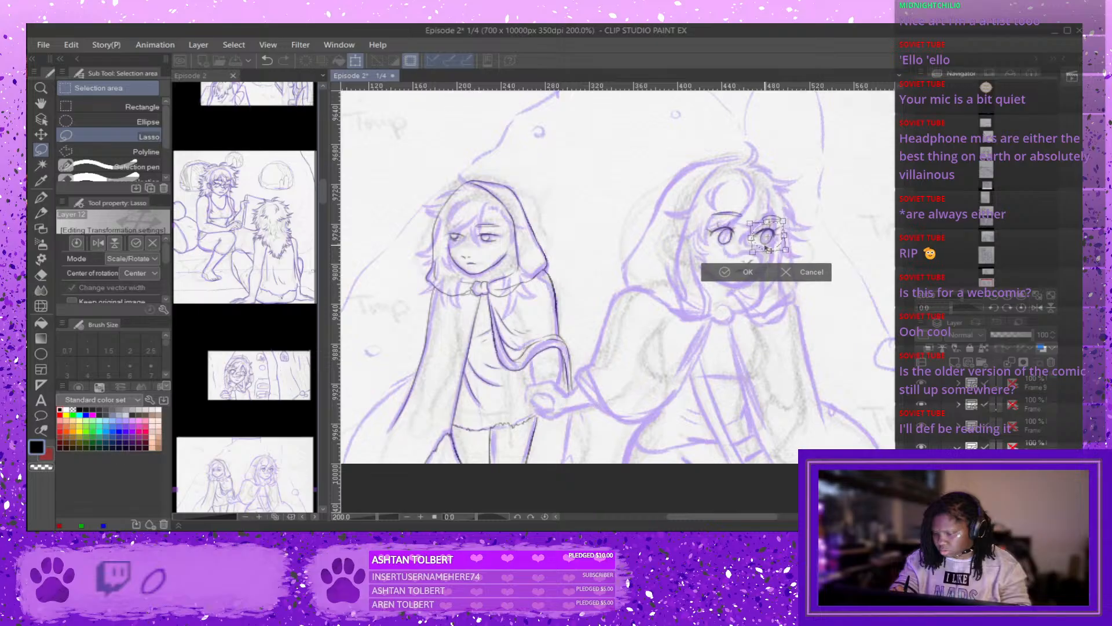
click(725, 272)
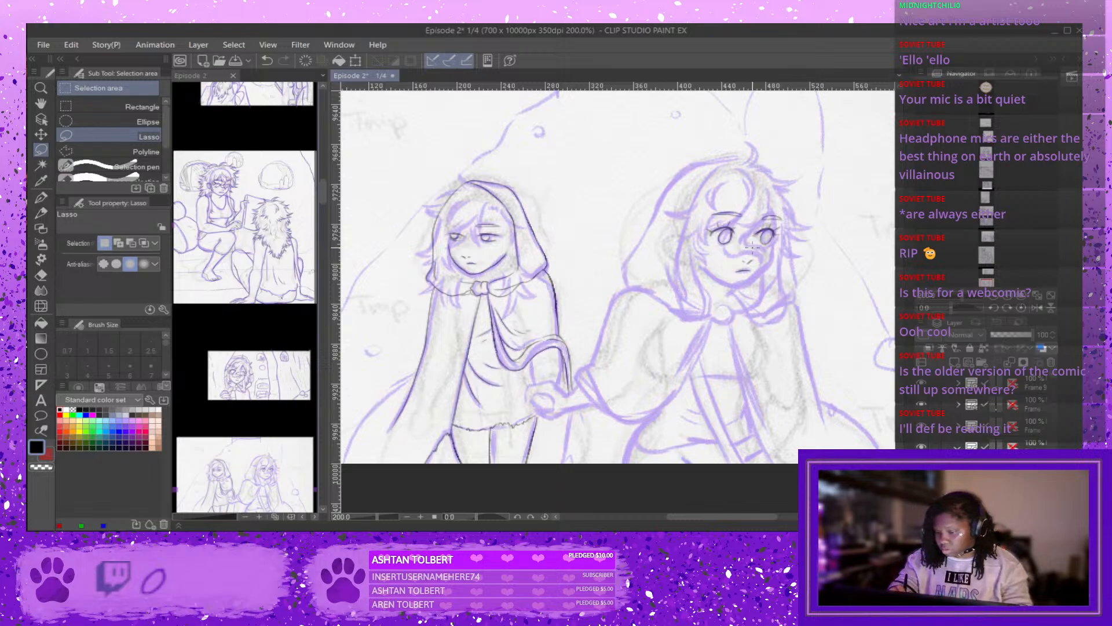
Lasso the same eye again, fine-tune its placement with a second transform, and clear the selection.
key(ctrl+t)
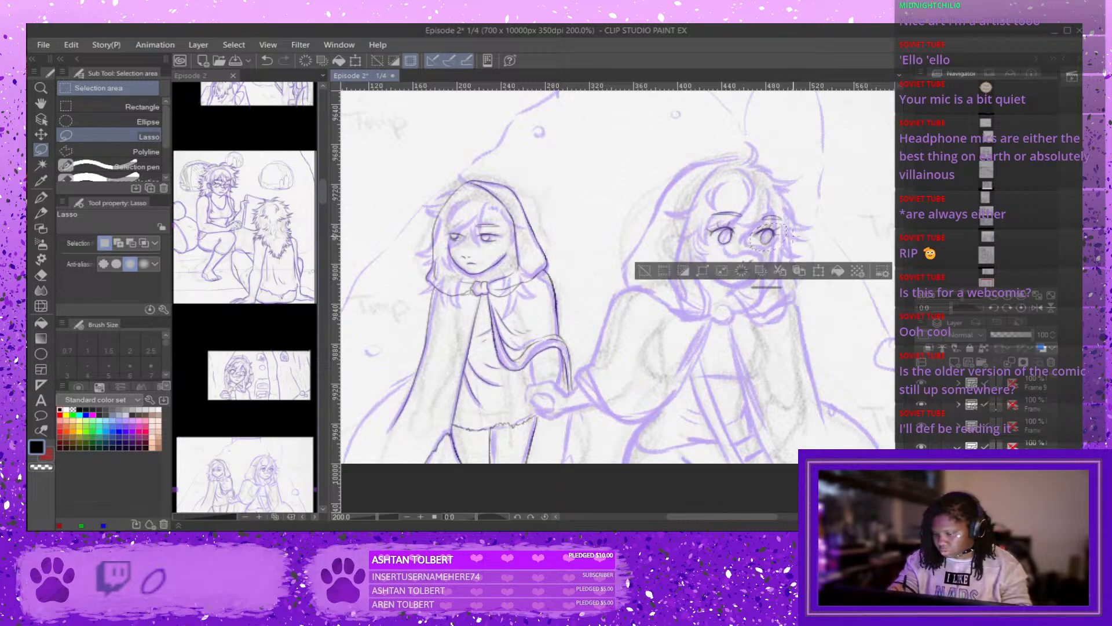
drag(802, 250, 775, 247)
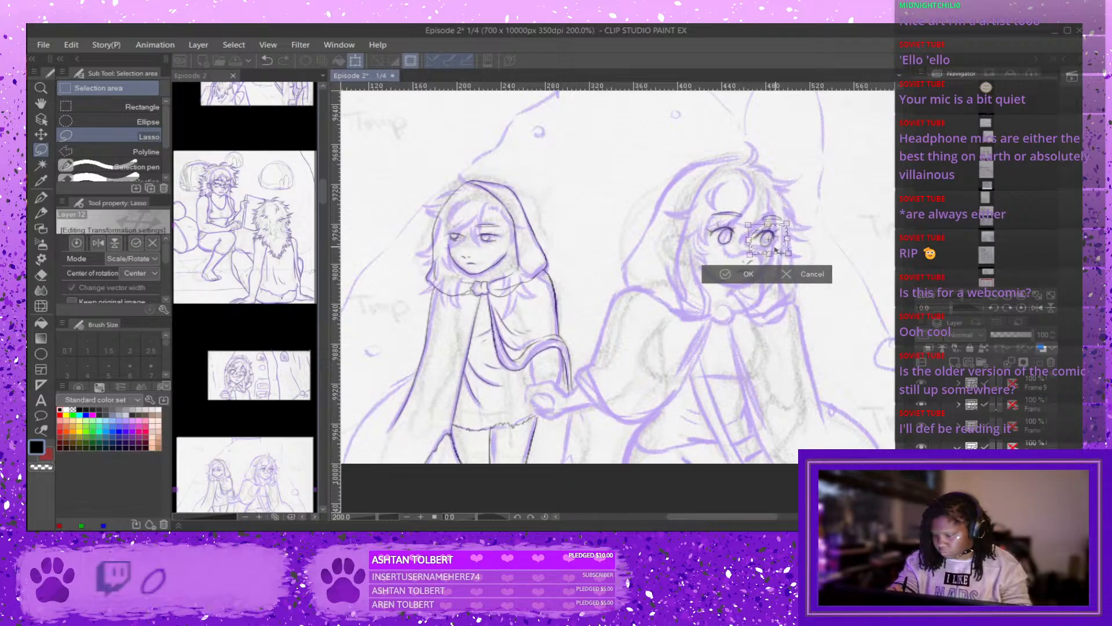
click(729, 276)
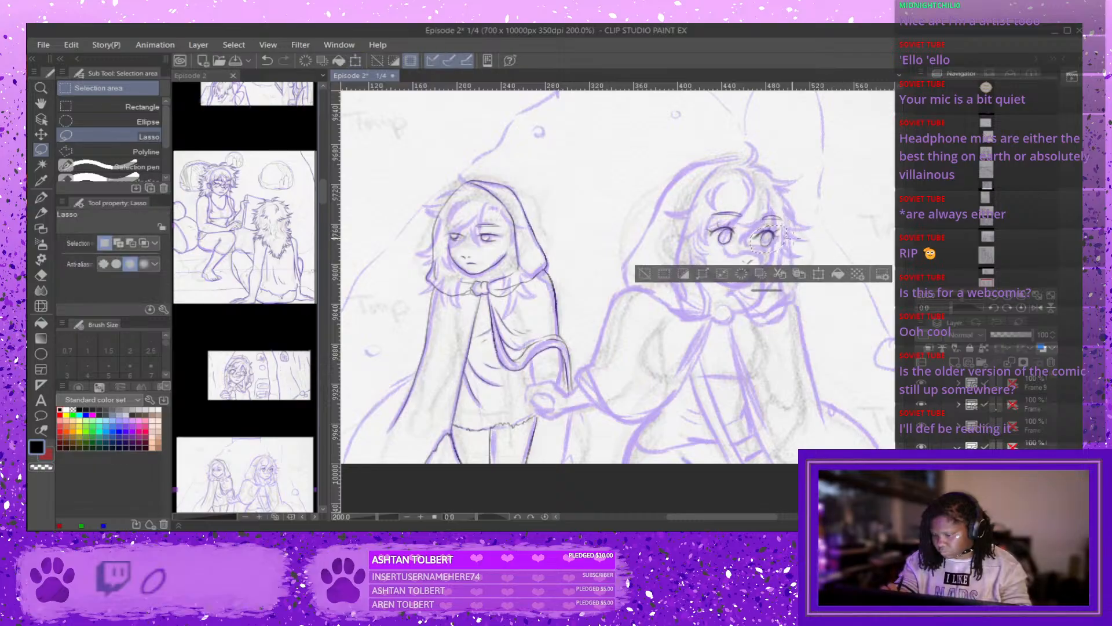
key(ctrl+d)
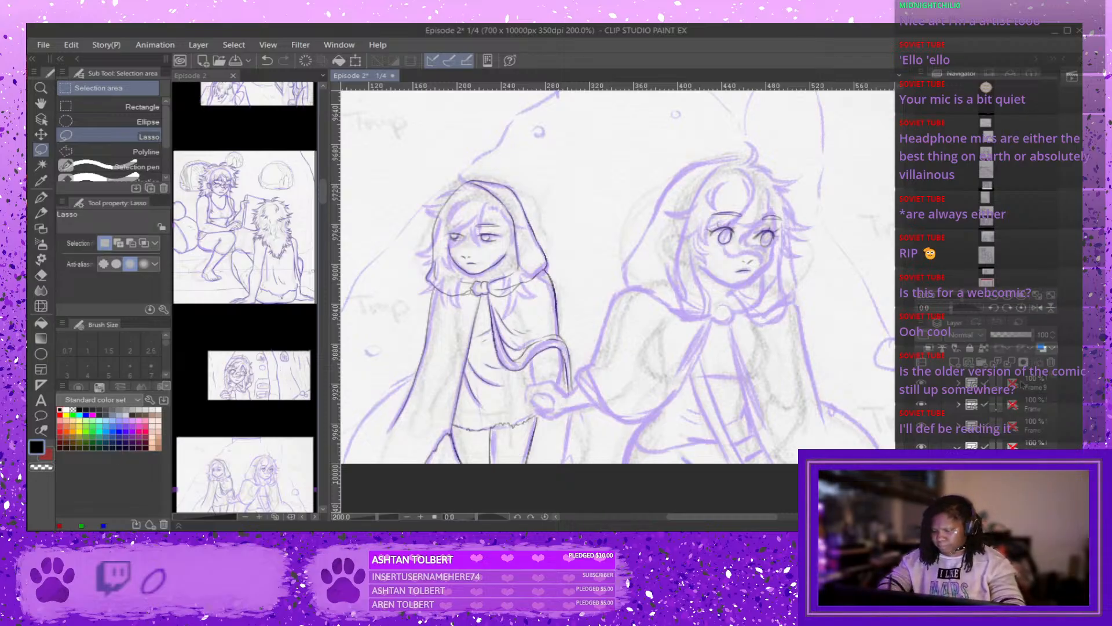
Look through the frame folders and select the unnamed Layer 1 in Frame 4's Minette + Zuri folder.
scroll(1023, 385, down, 1)
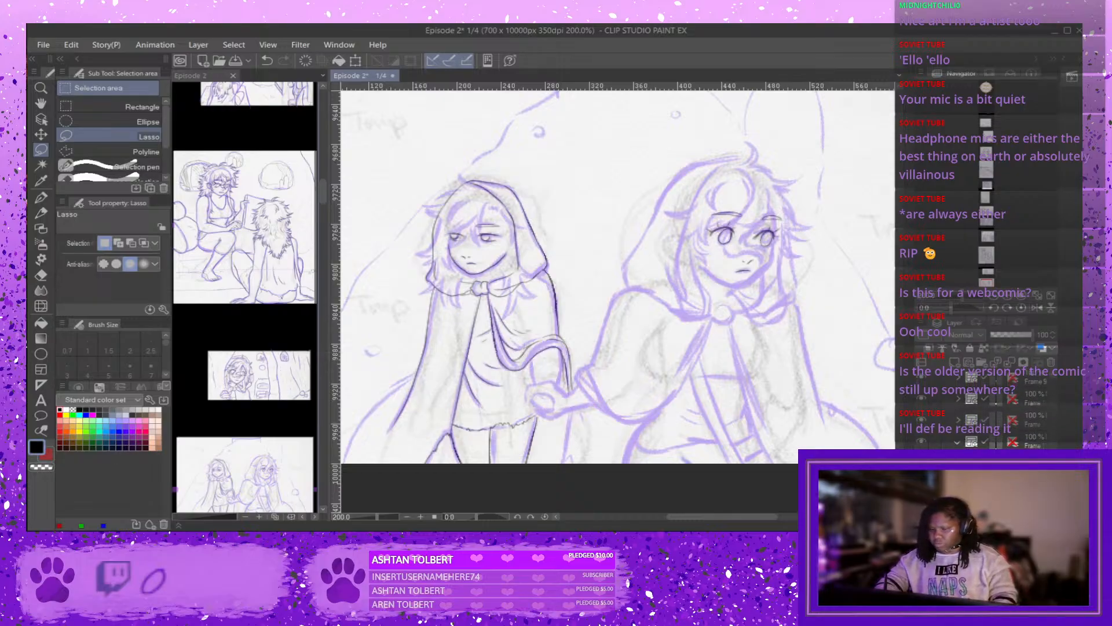
scroll(997, 406, down, 3)
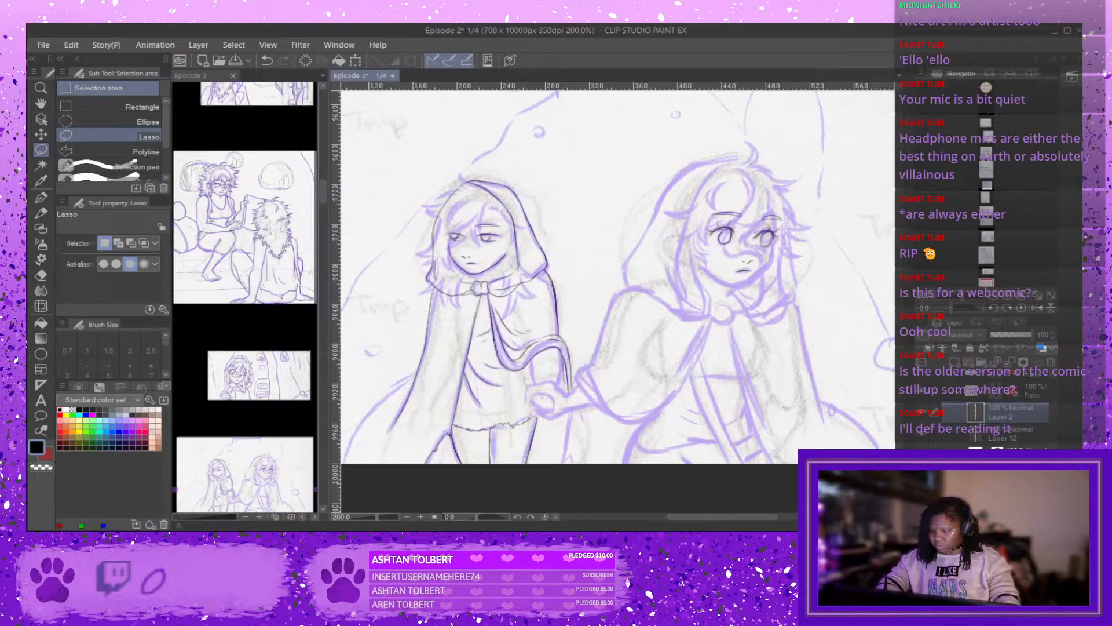
scroll(1019, 403, up, 8)
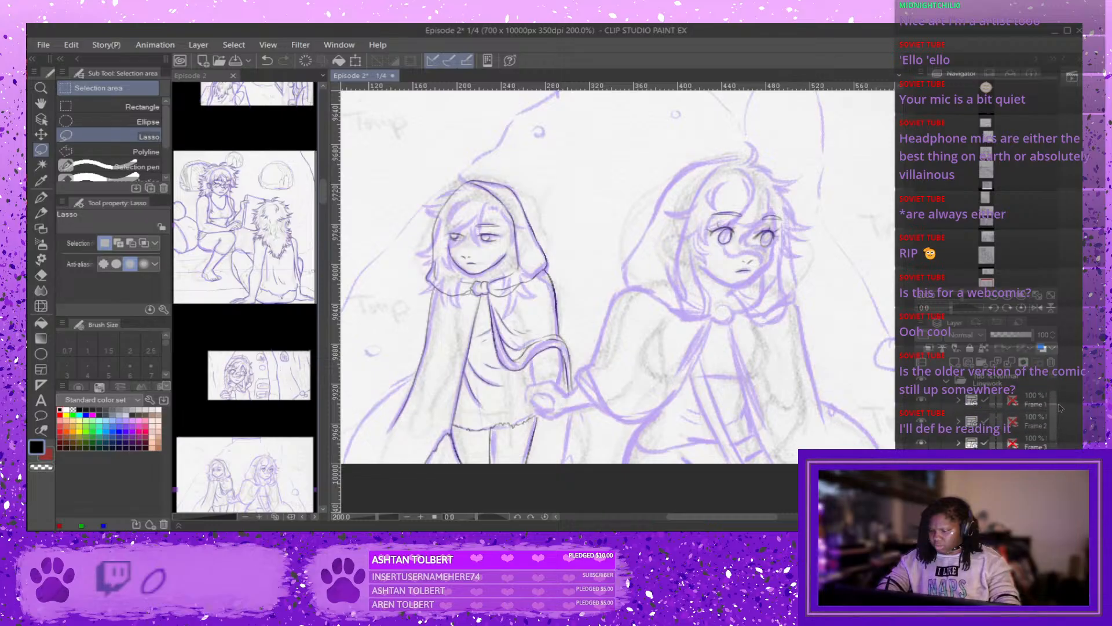
click(954, 432)
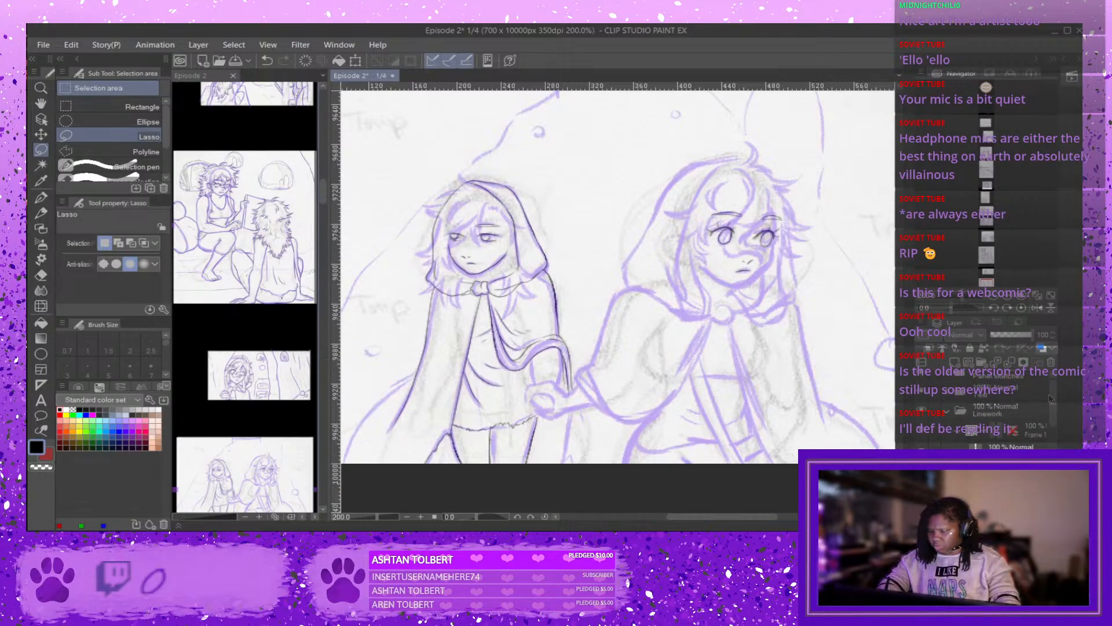
click(956, 431)
click(970, 448)
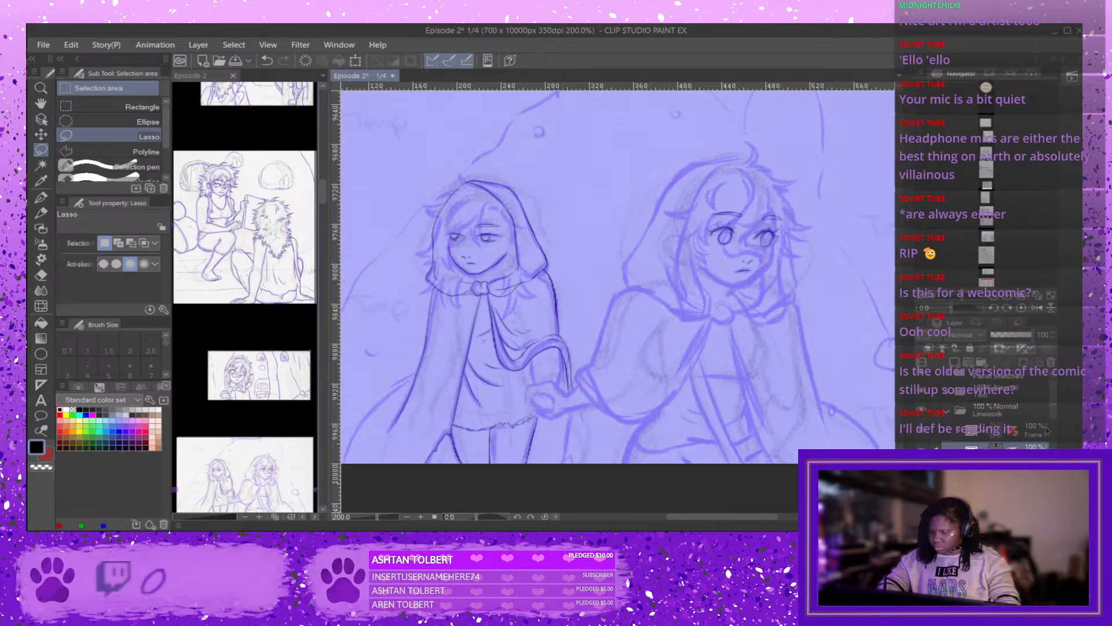
scroll(1056, 430, down, 3)
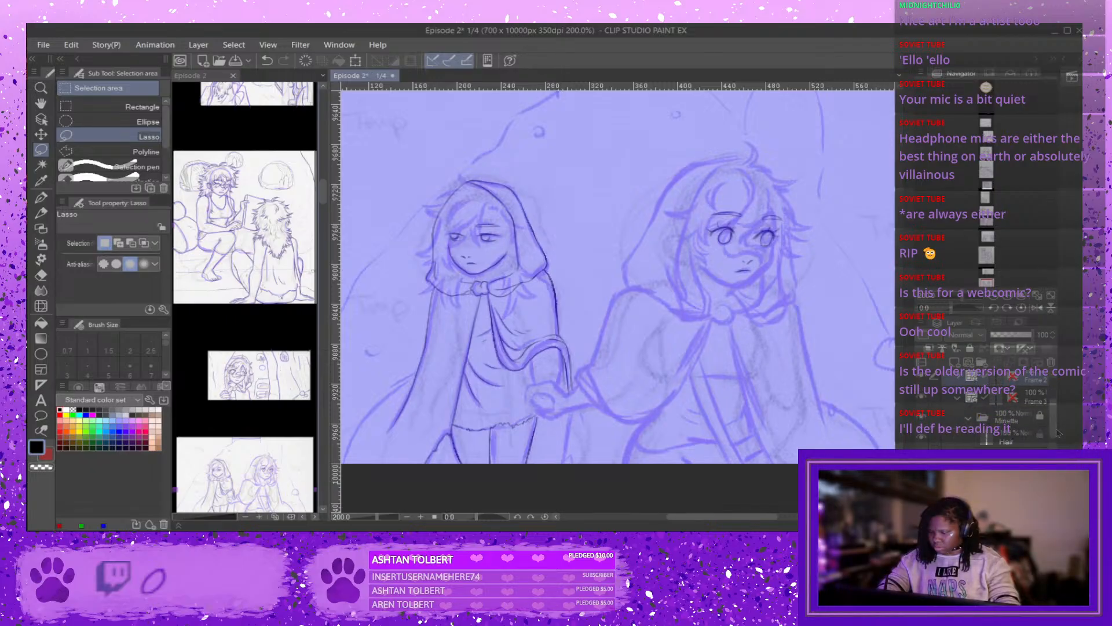
drag(1055, 432, 1055, 436)
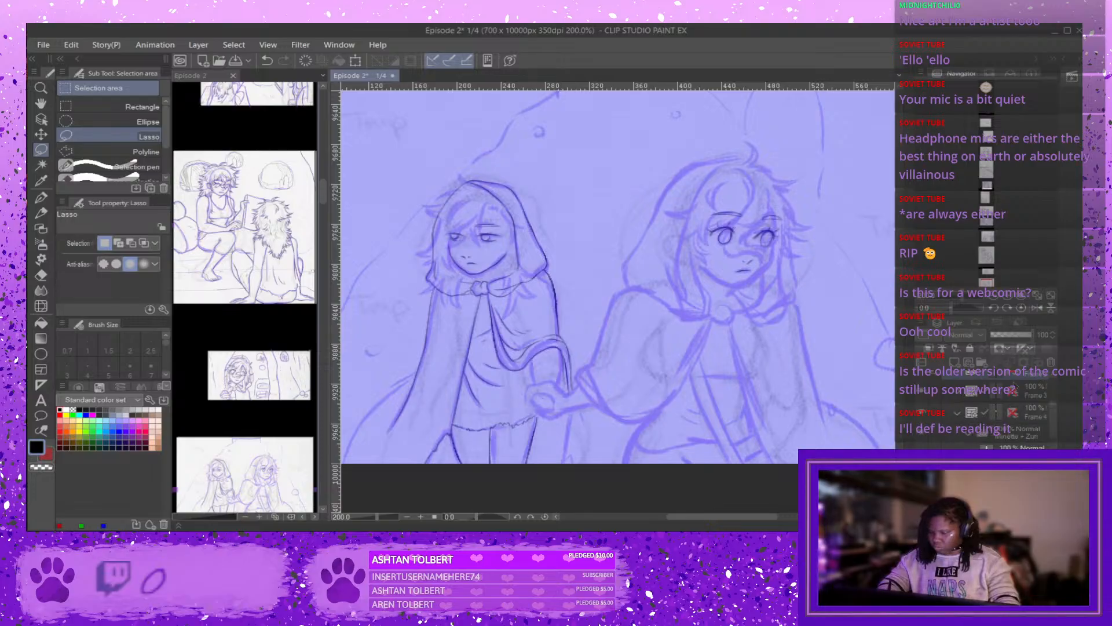
scroll(1056, 430, down, 3)
scroll(1056, 431, up, 1)
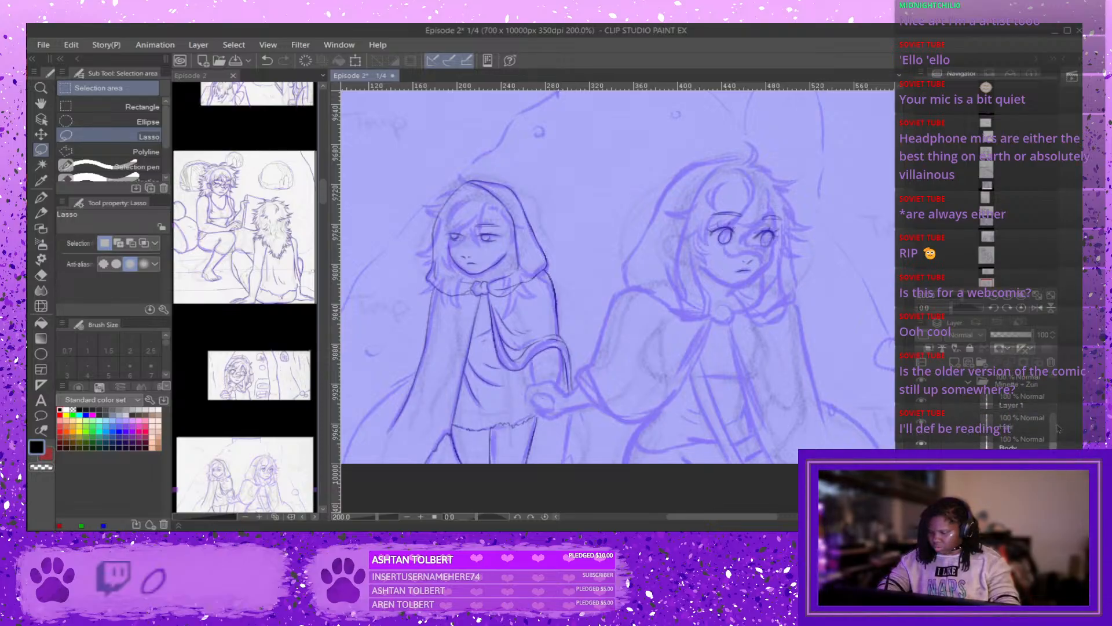
click(1034, 405)
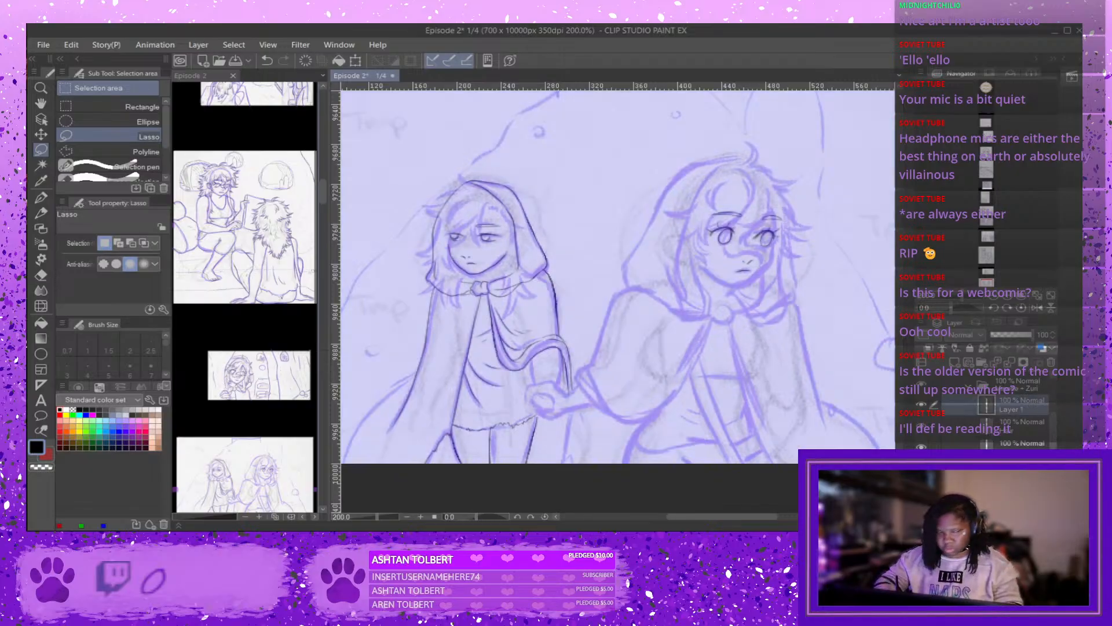
Bring the reclining characters' panel into view and toggle Layer 1's visibility to check what it contains.
key(ctrl+minus)
key(ctrl+minus)
key(ctrl+minus)
drag(898, 475, 897, 286)
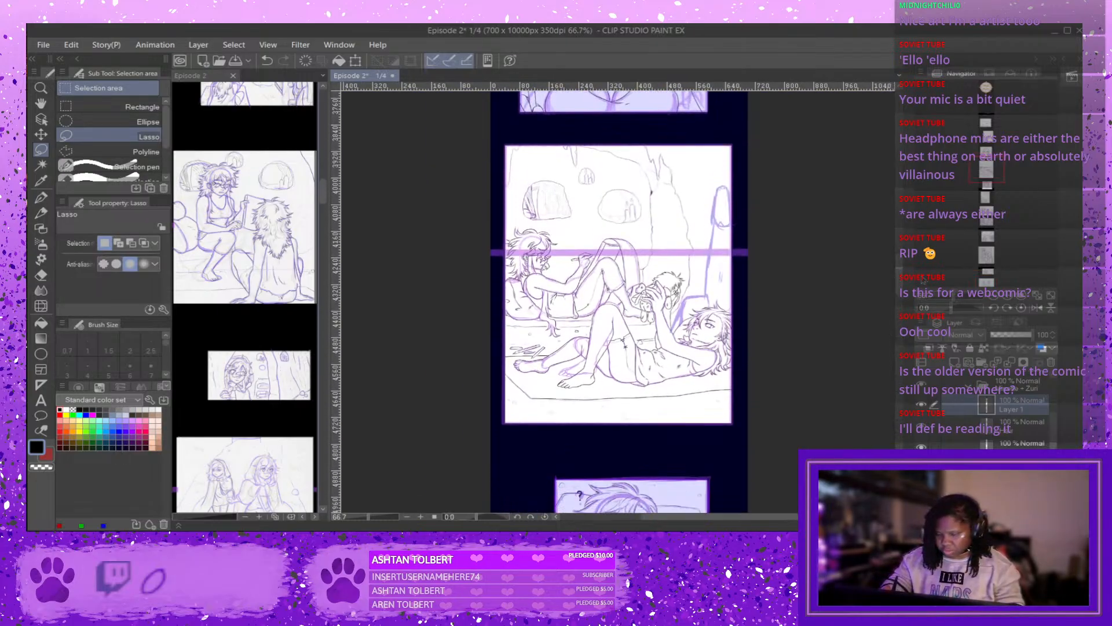
click(921, 405)
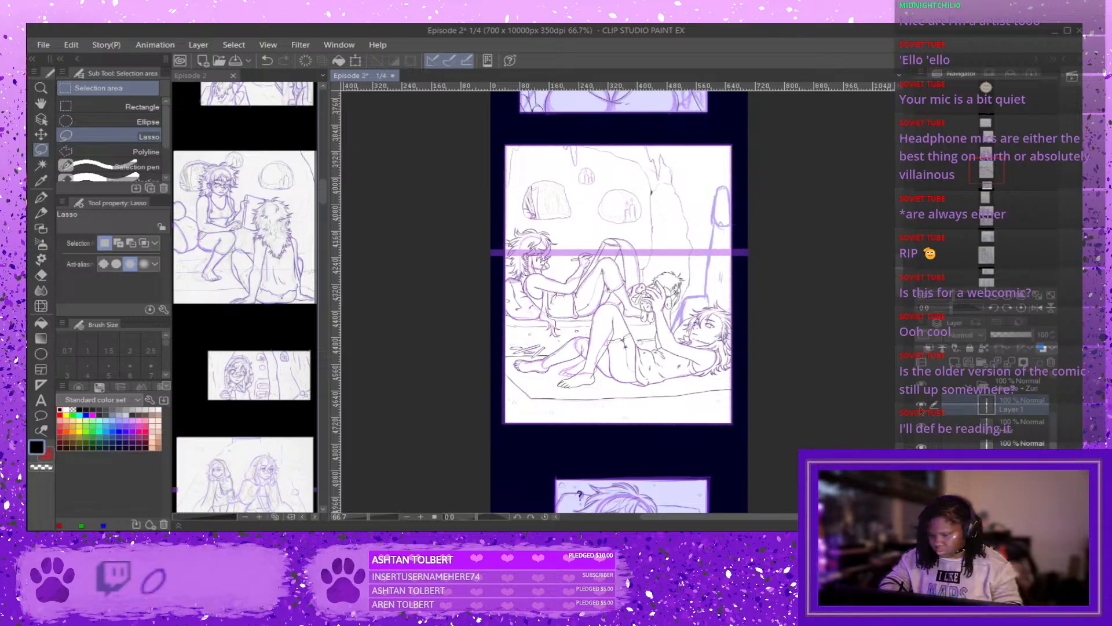
click(921, 404)
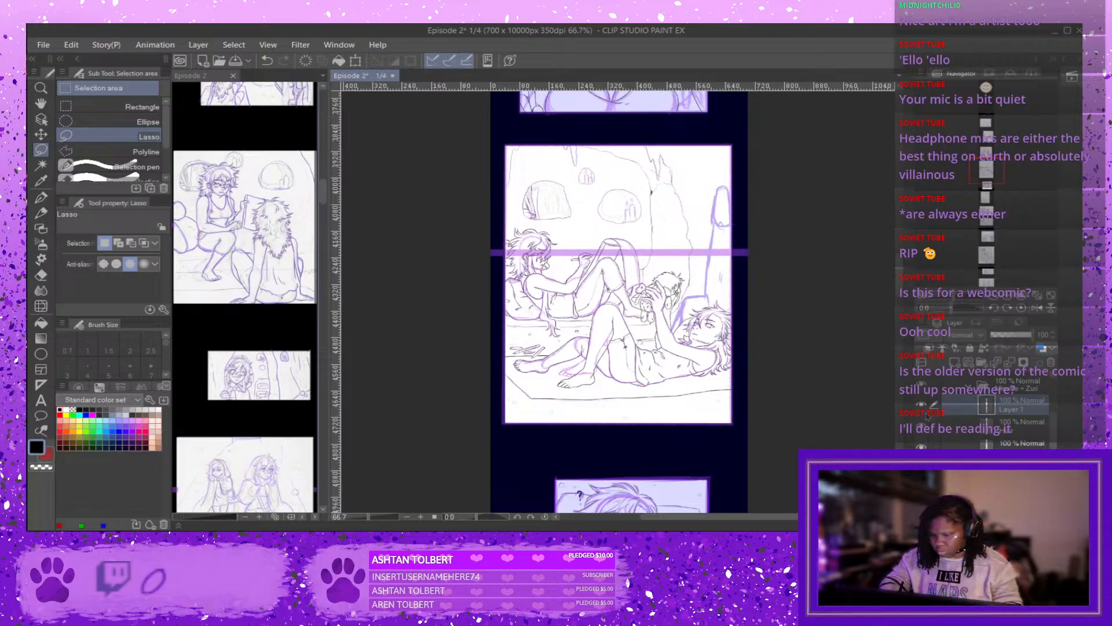
Check the neighbouring layers by toggling their visibility, and rename Layer 1 in the Minette + Zuri folder as Hair.
click(1025, 429)
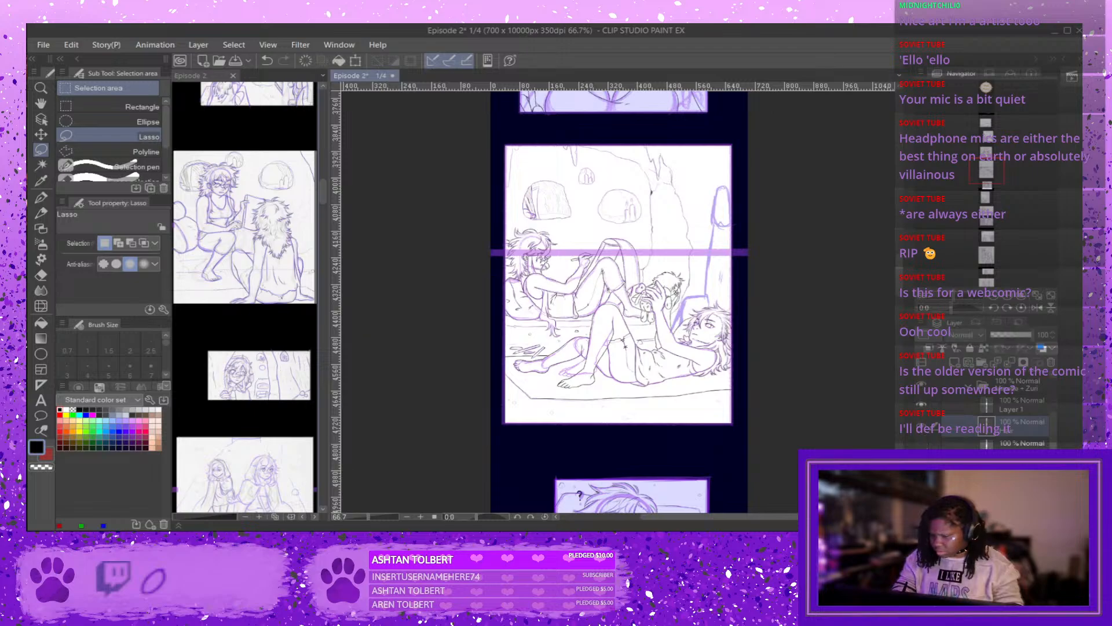
click(921, 447)
click(922, 468)
click(921, 468)
click(921, 406)
click(922, 407)
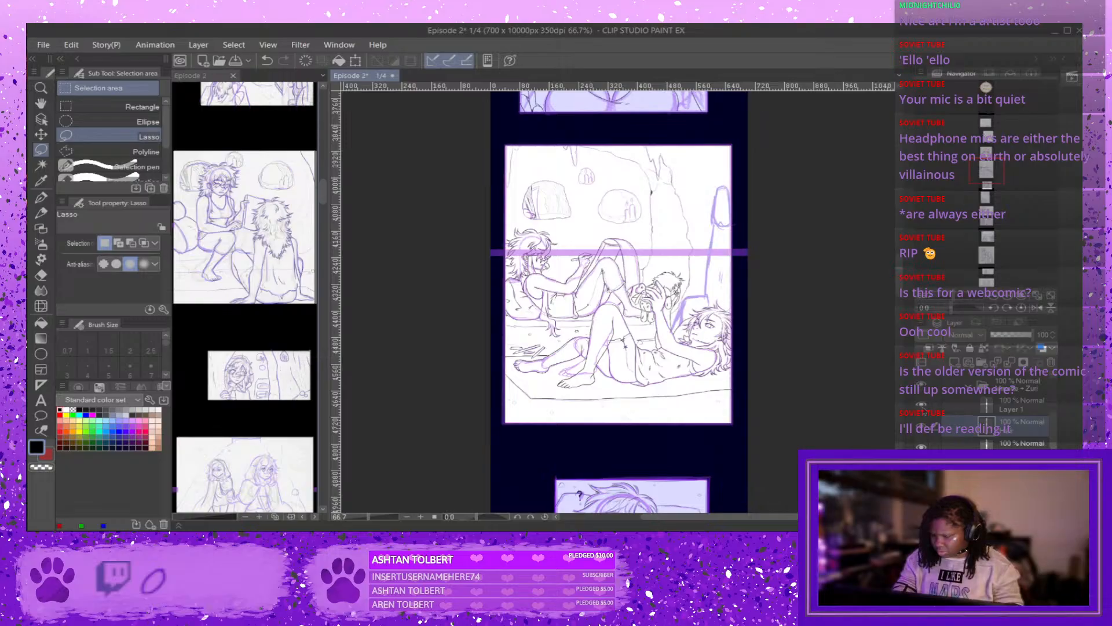
click(933, 405)
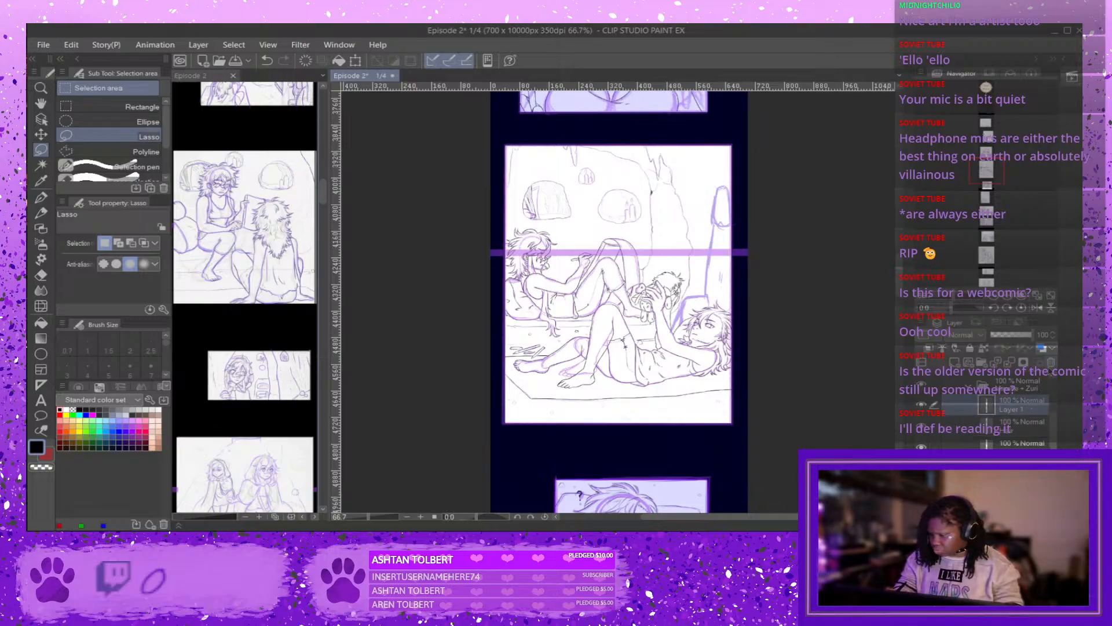
click(576, 225)
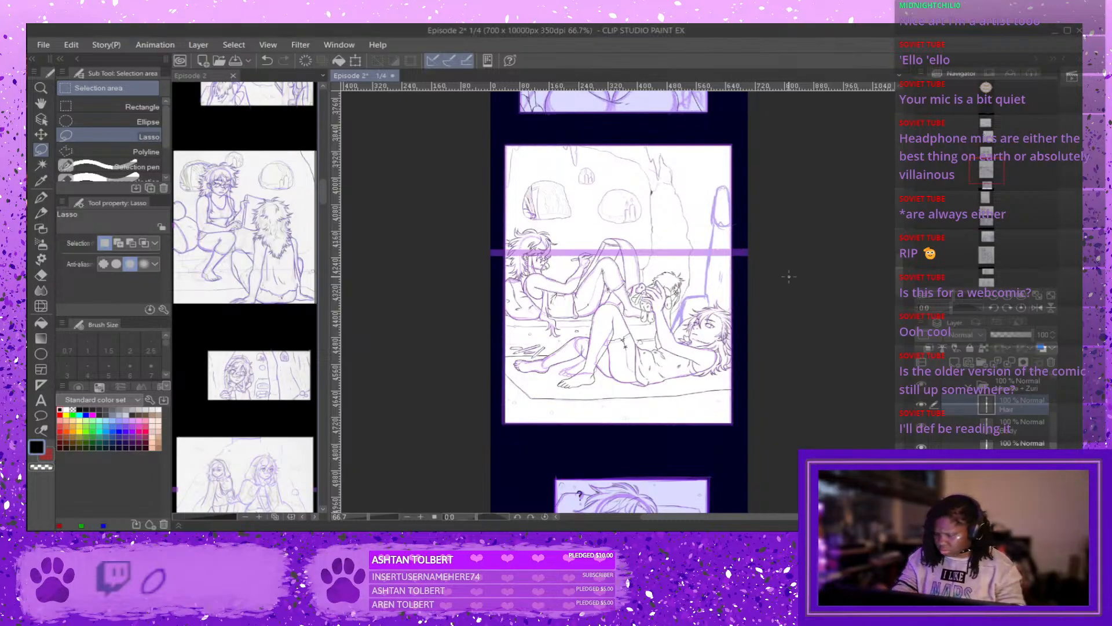
Collapse the Minette + Zuri folder, check the Bg layer by toggling its visibility, and collapse Frame 4.
click(969, 385)
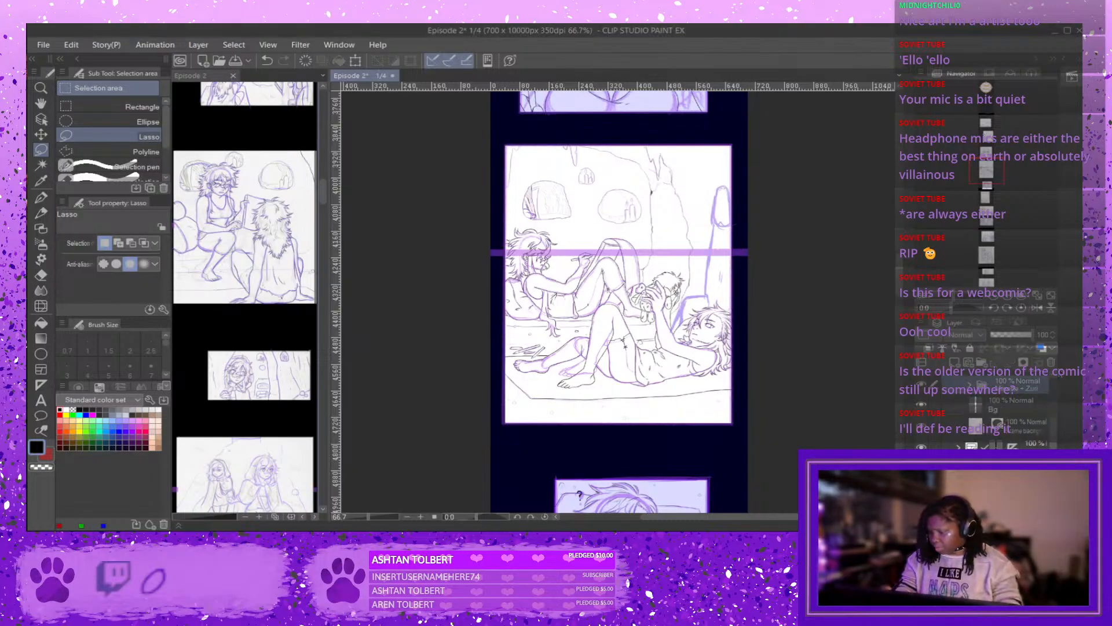
drag(1055, 434, 1055, 424)
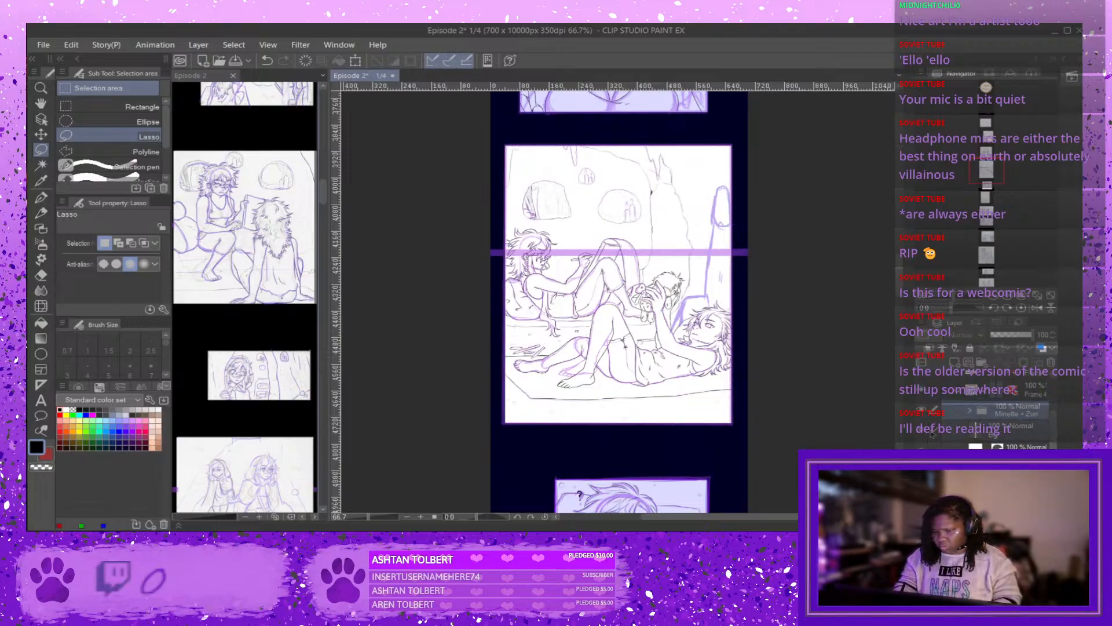
click(923, 430)
click(922, 431)
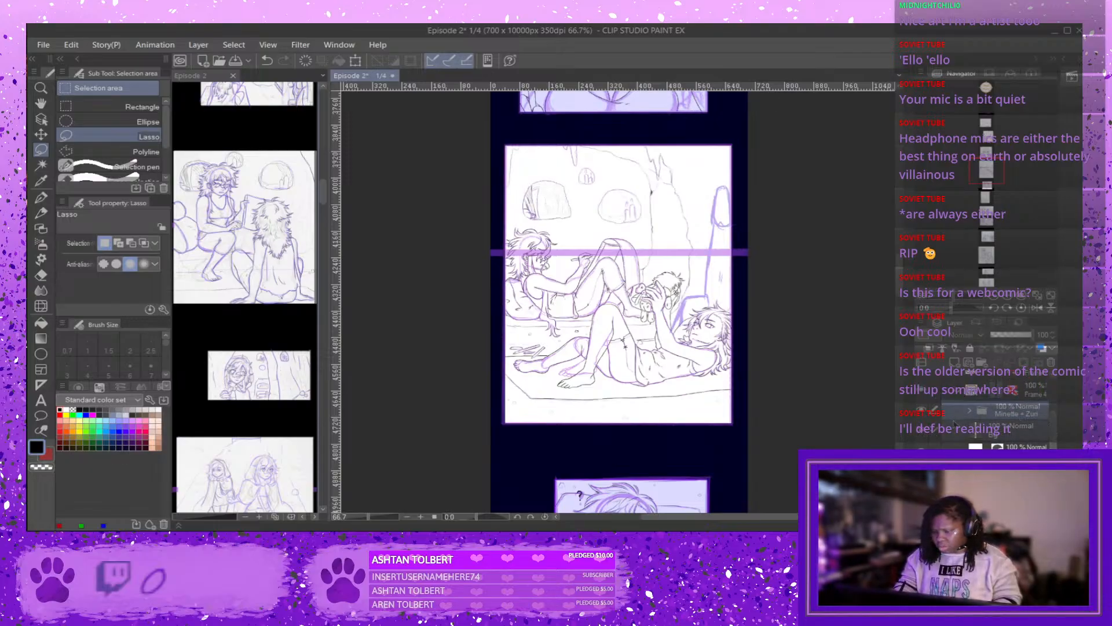
click(959, 390)
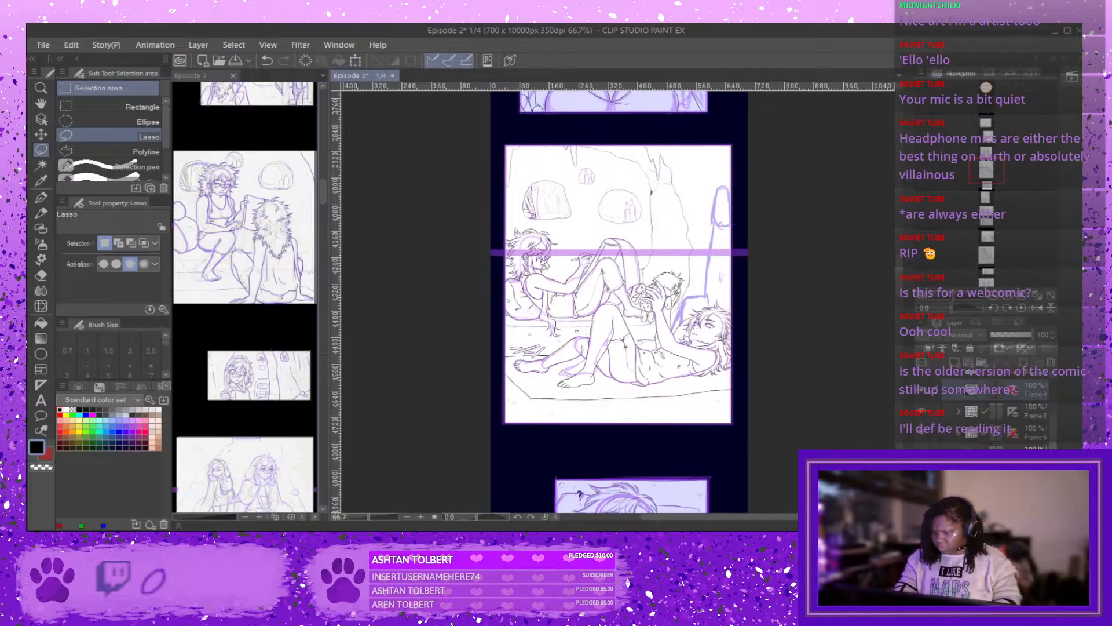
Select and expand the Frame 5 folder, look through its layers, and collapse it again.
click(978, 413)
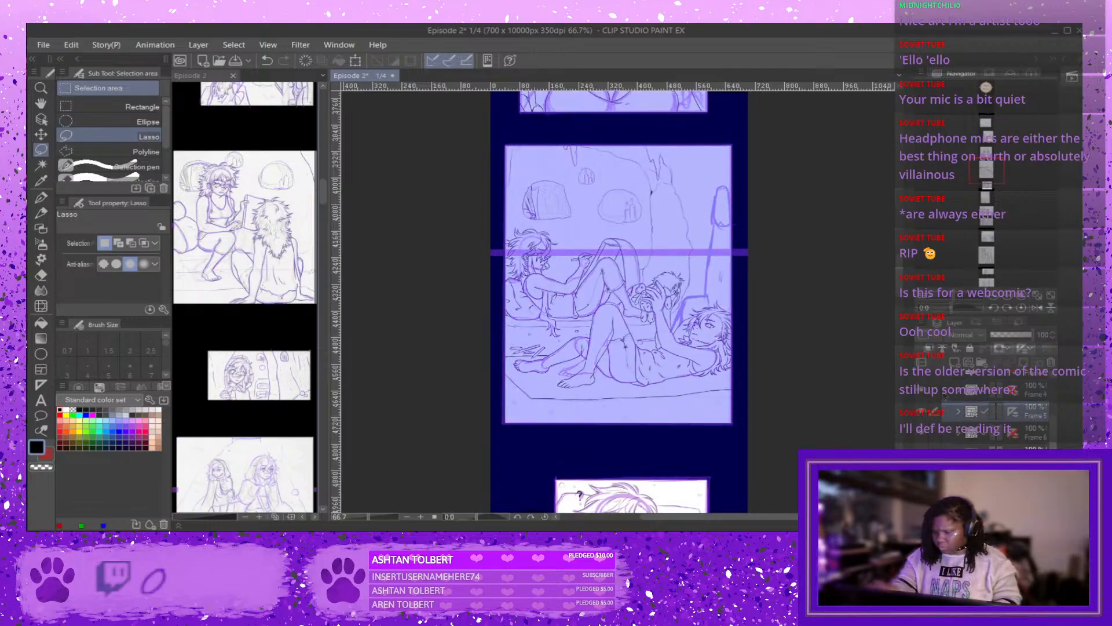
click(958, 412)
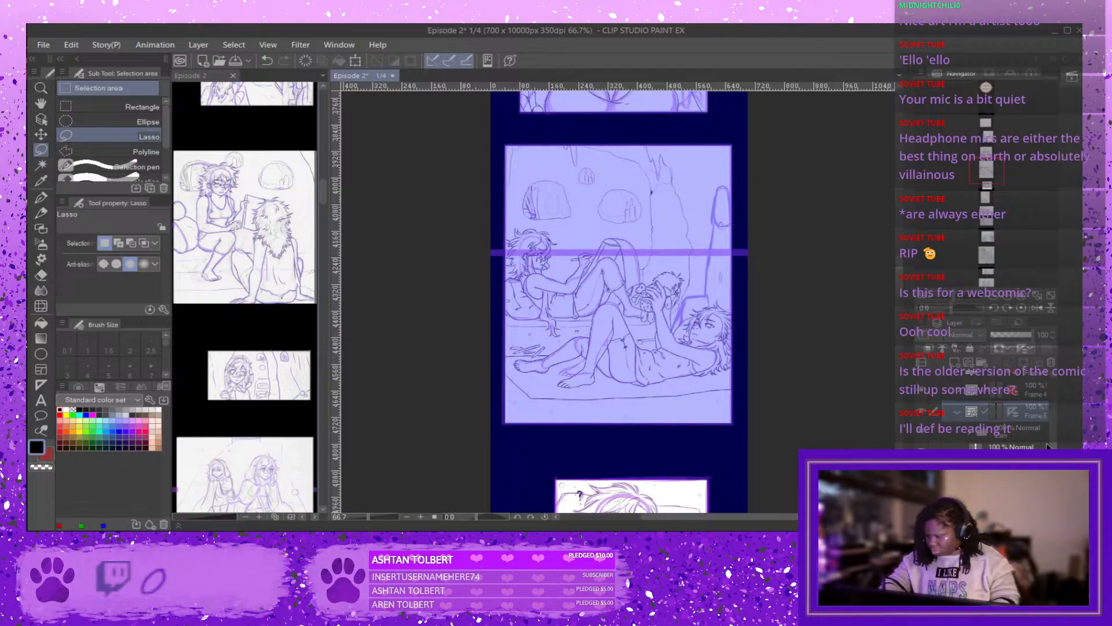
scroll(1052, 405, down, 3)
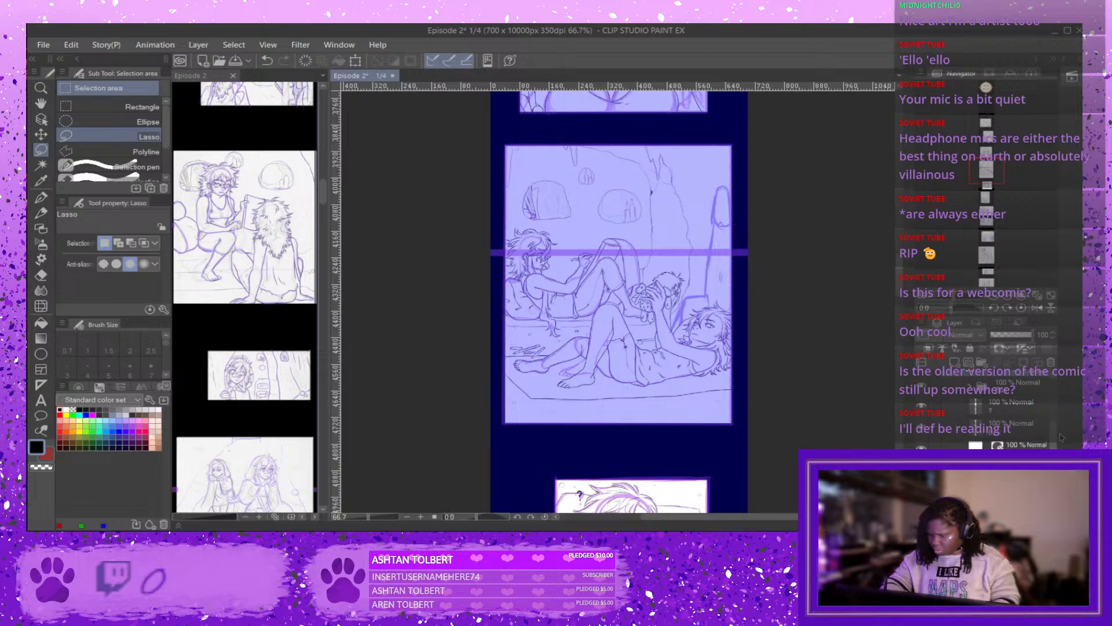
scroll(1046, 417, up, 3)
click(960, 405)
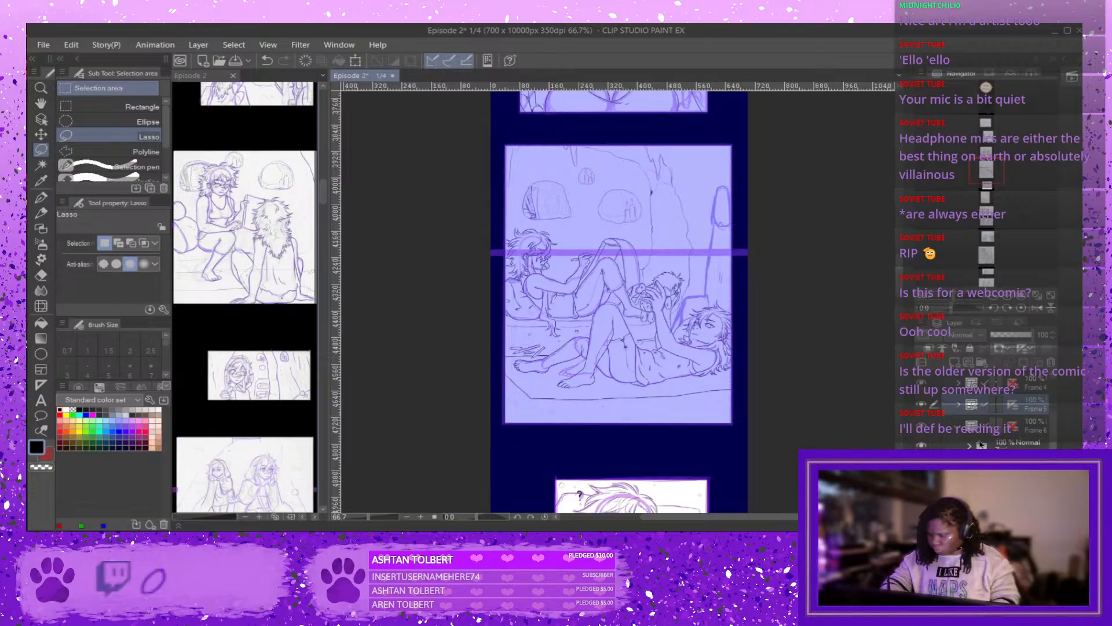
Check the panels further down the page, collapse the Frame 6 and Frame 7 folders, and select Frame 8.
scroll(902, 307, down, 3)
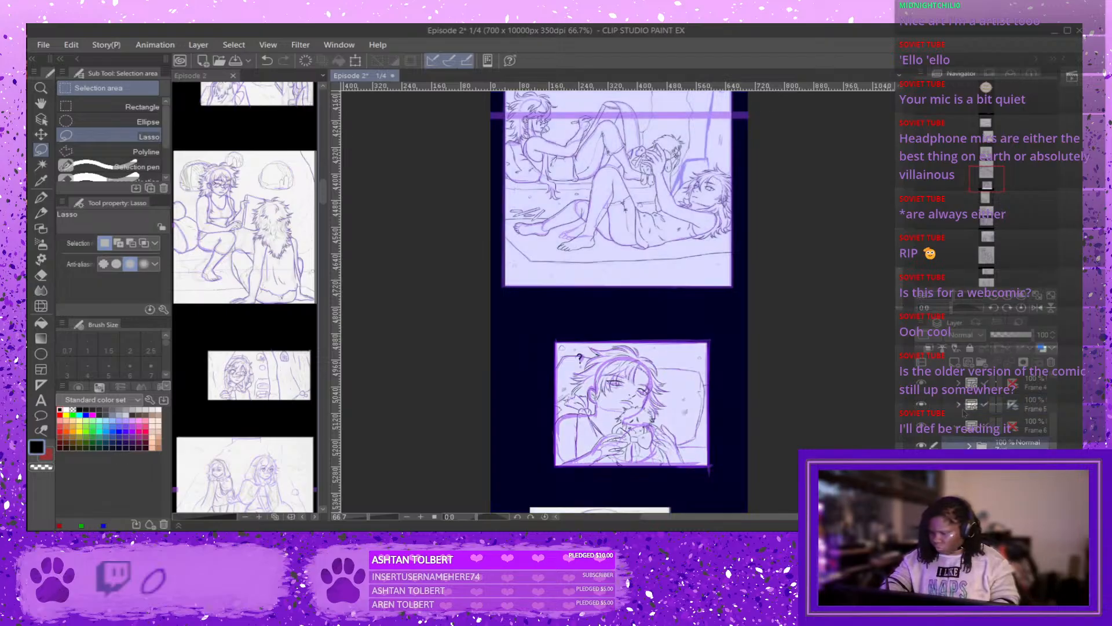
scroll(620, 301, down, 7)
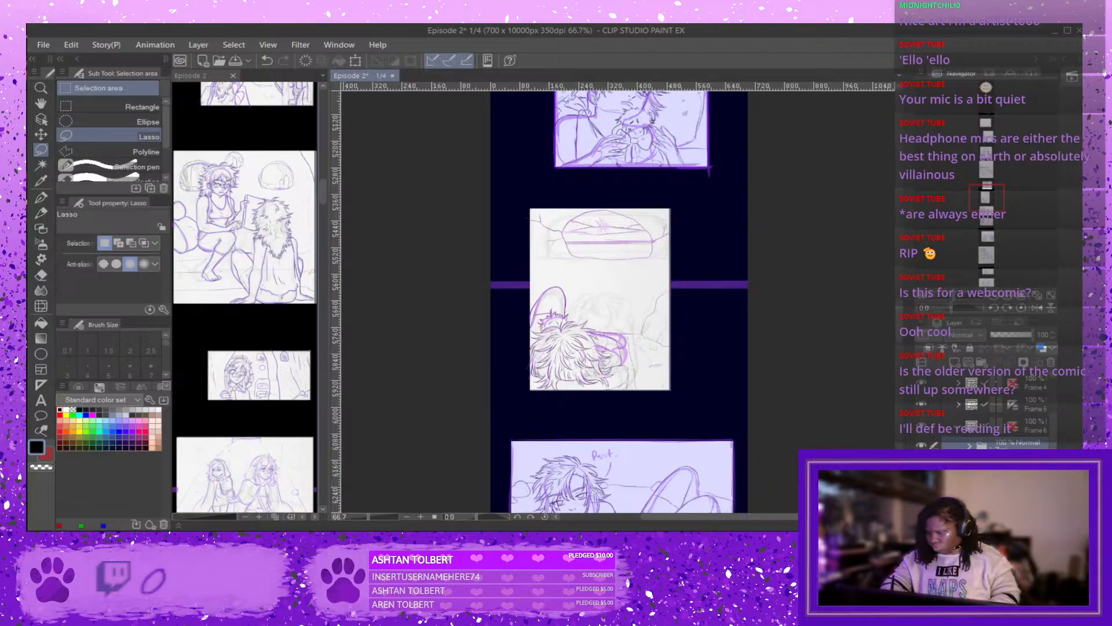
click(983, 442)
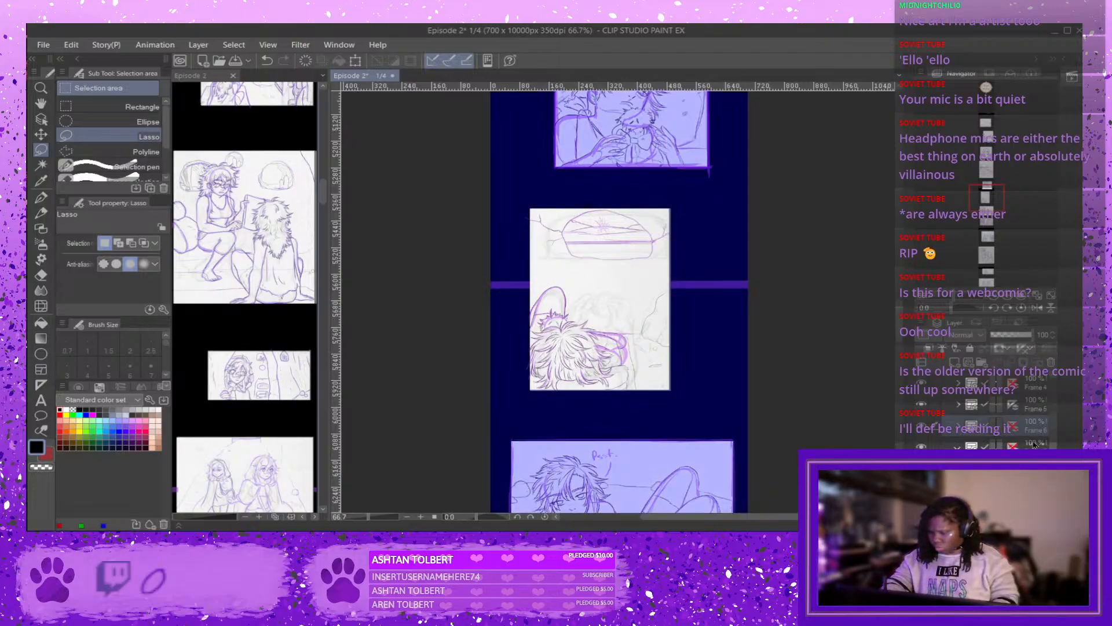
scroll(985, 417, down, 3)
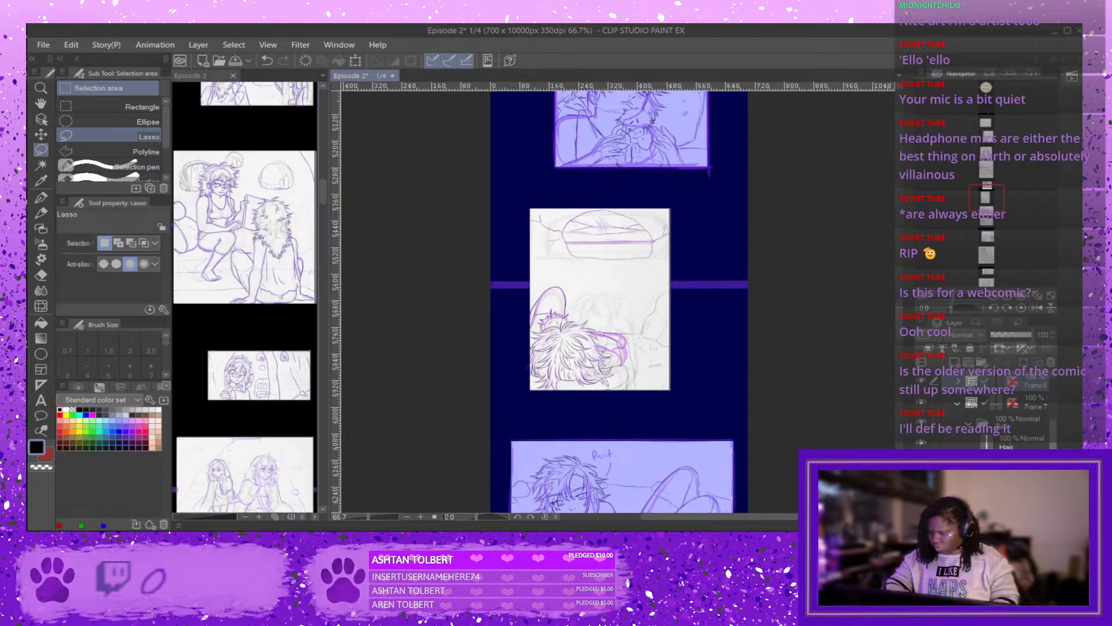
click(959, 394)
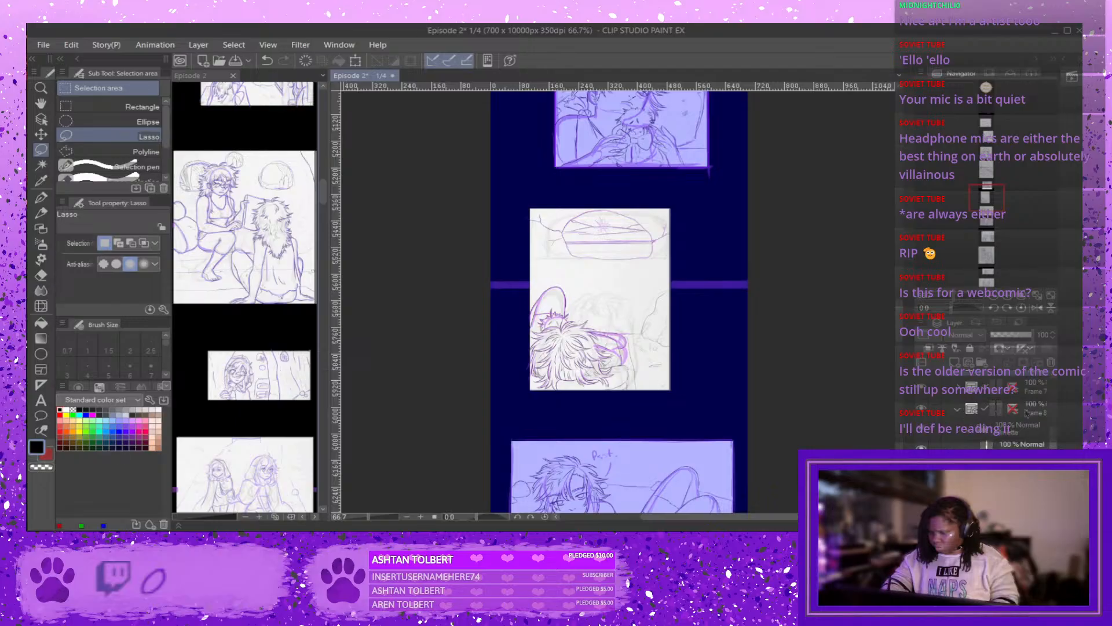
click(982, 408)
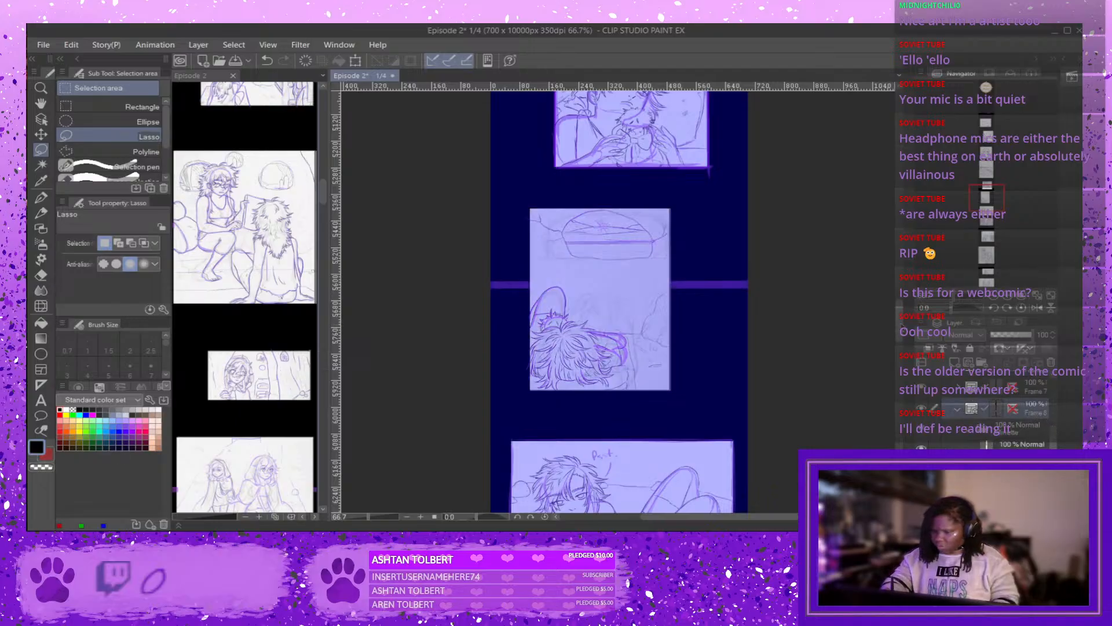
Look over the contents of Frame 8 and the frame folders below it, collapsing each one after checking its layer names.
scroll(896, 336, down, 10)
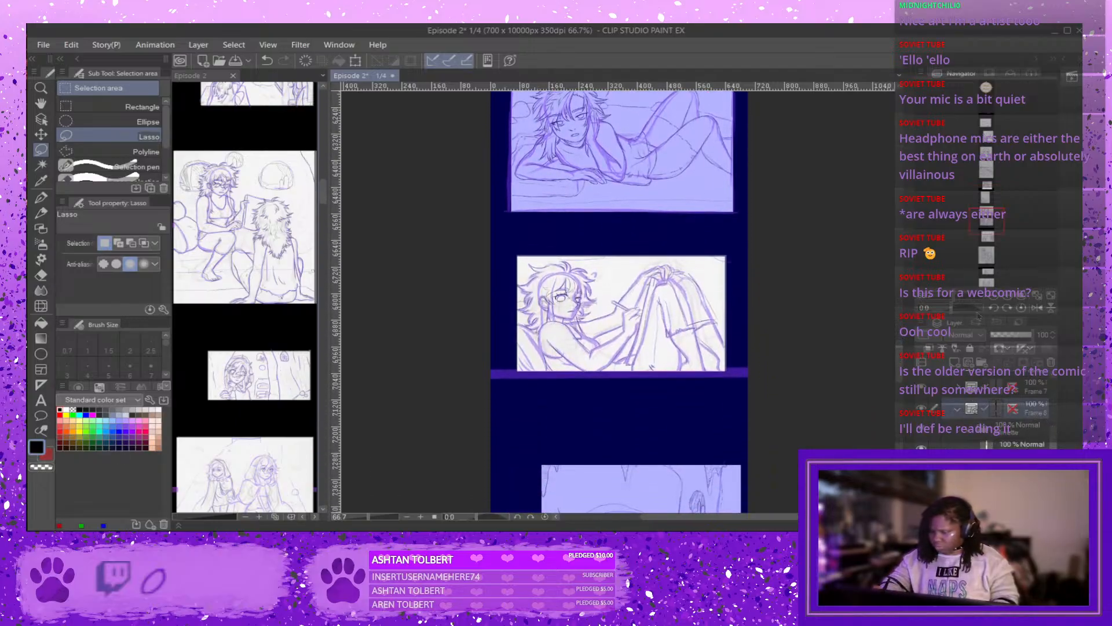
click(964, 432)
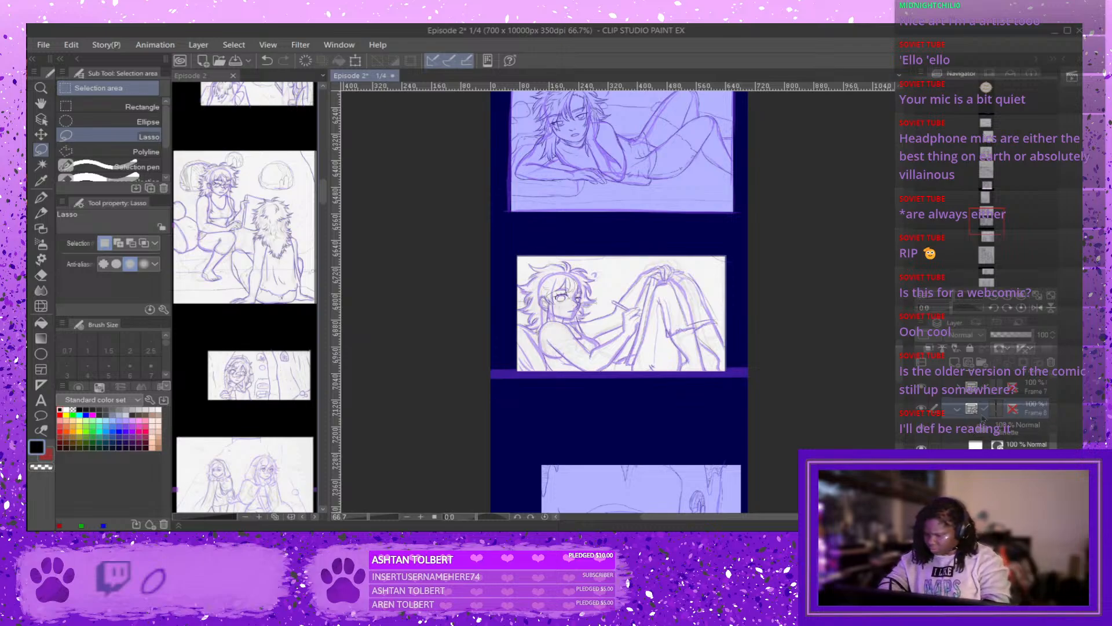
click(958, 409)
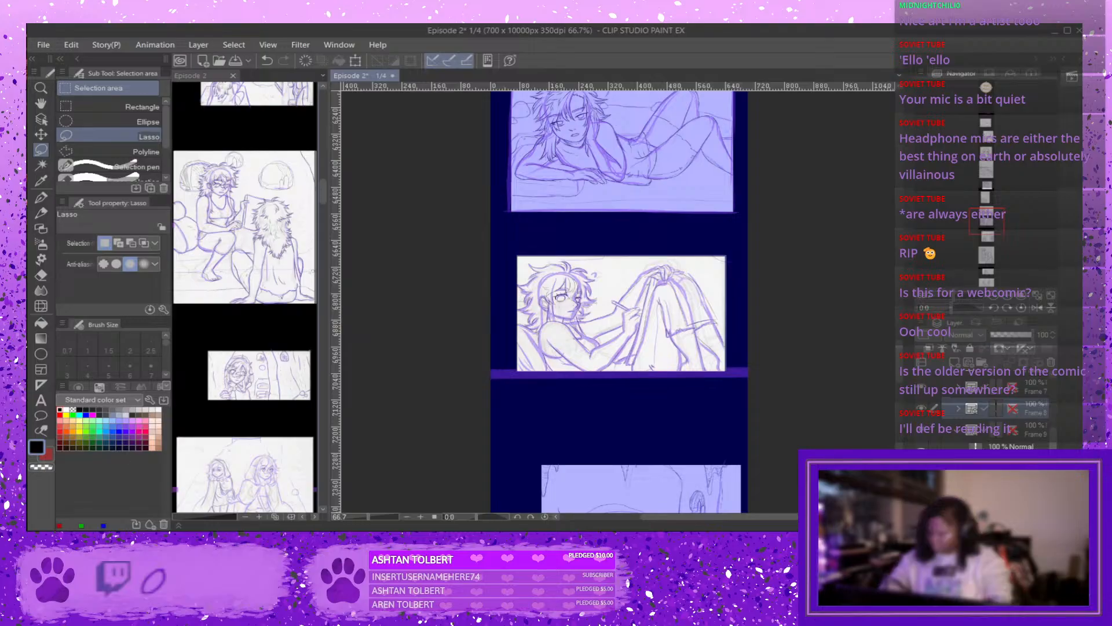
scroll(985, 405, down, 2)
click(959, 380)
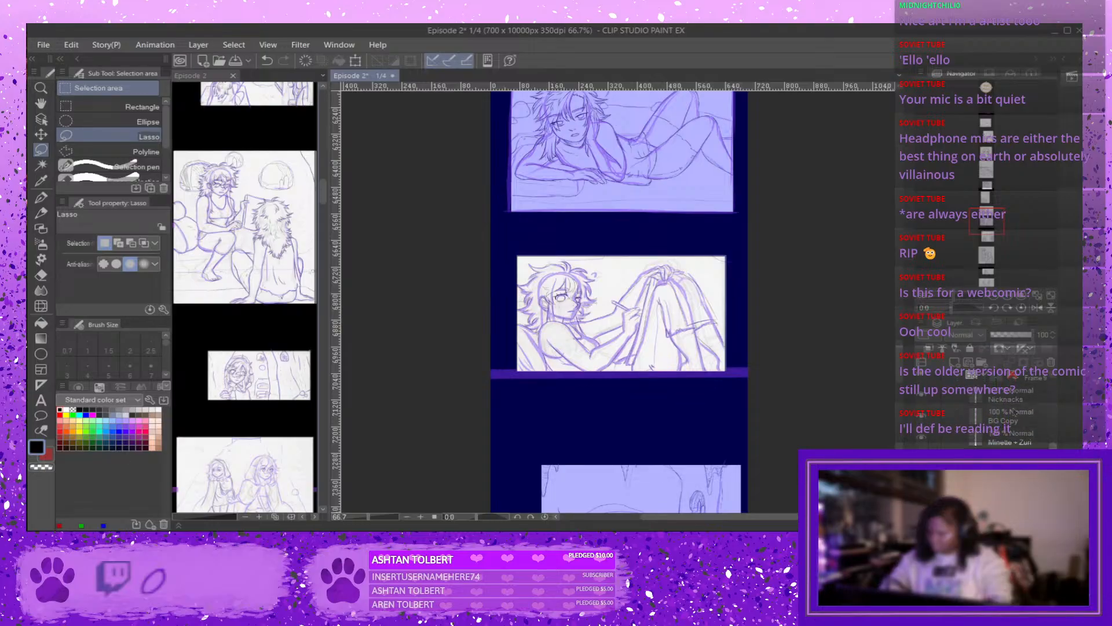
click(960, 380)
click(959, 401)
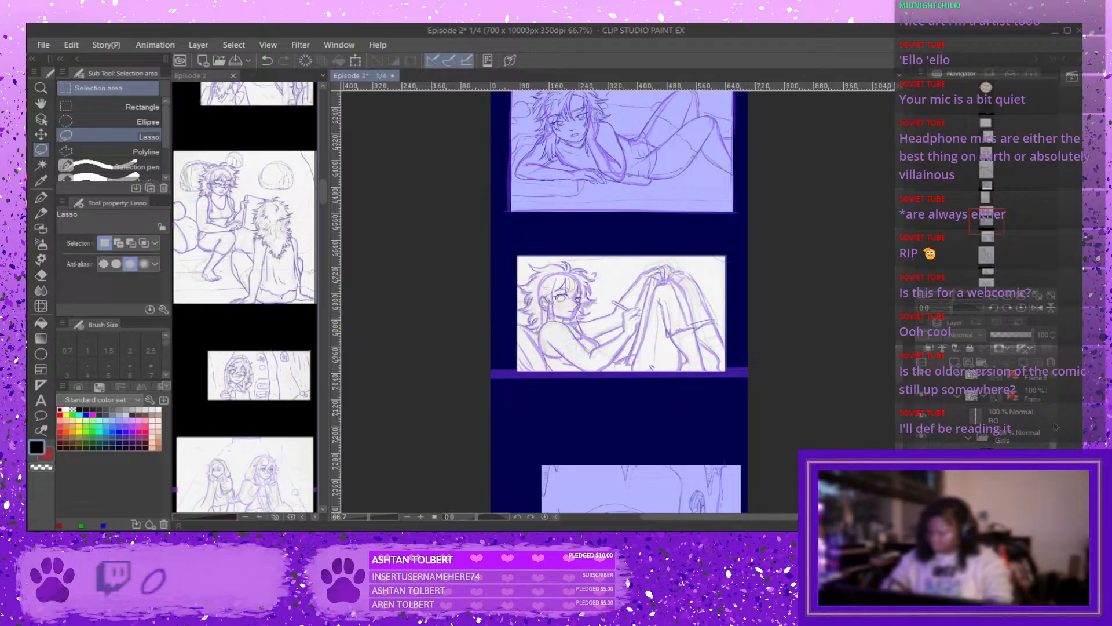
click(959, 401)
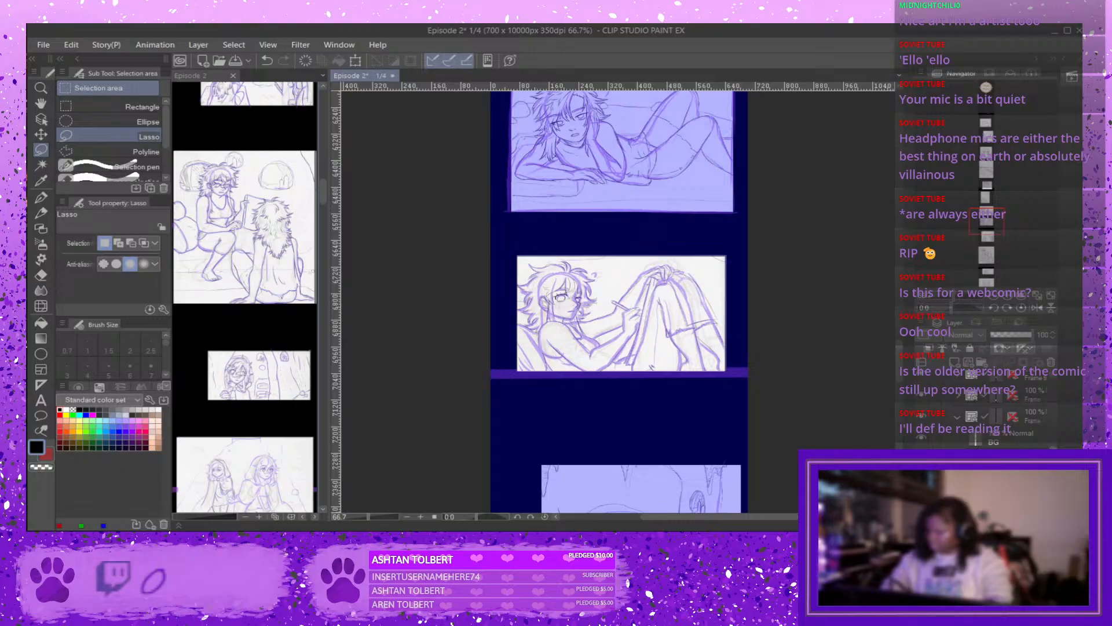
Check the layers in the Minette folder, collapse it, and bring the unnamed Layer 2 and Layer 12 into view.
scroll(984, 428, down, 2)
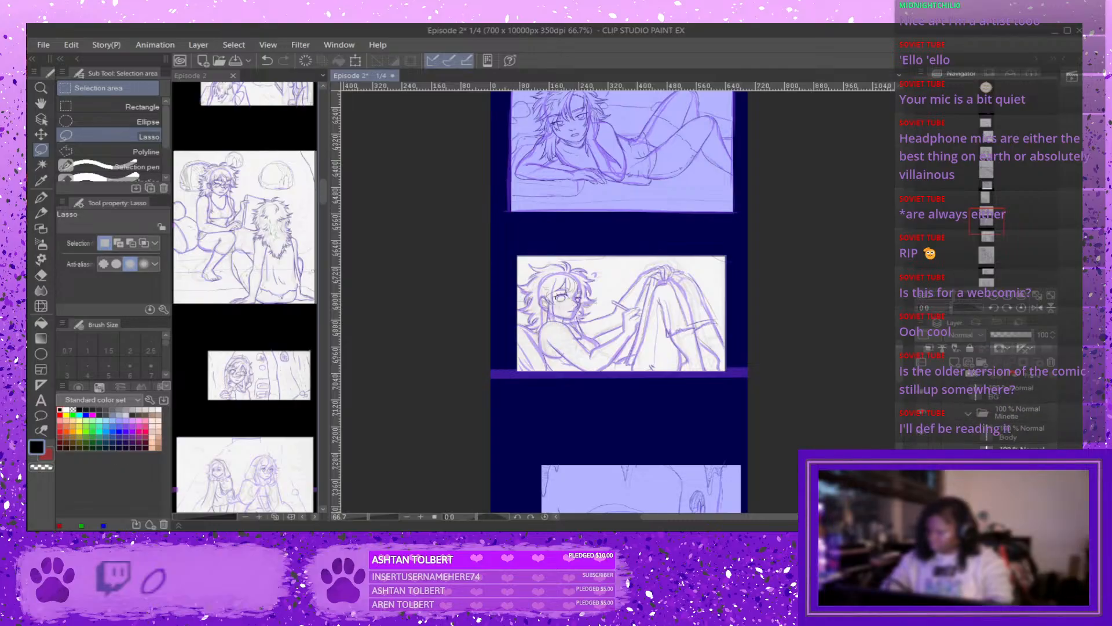
click(969, 414)
scroll(963, 379, down, 2)
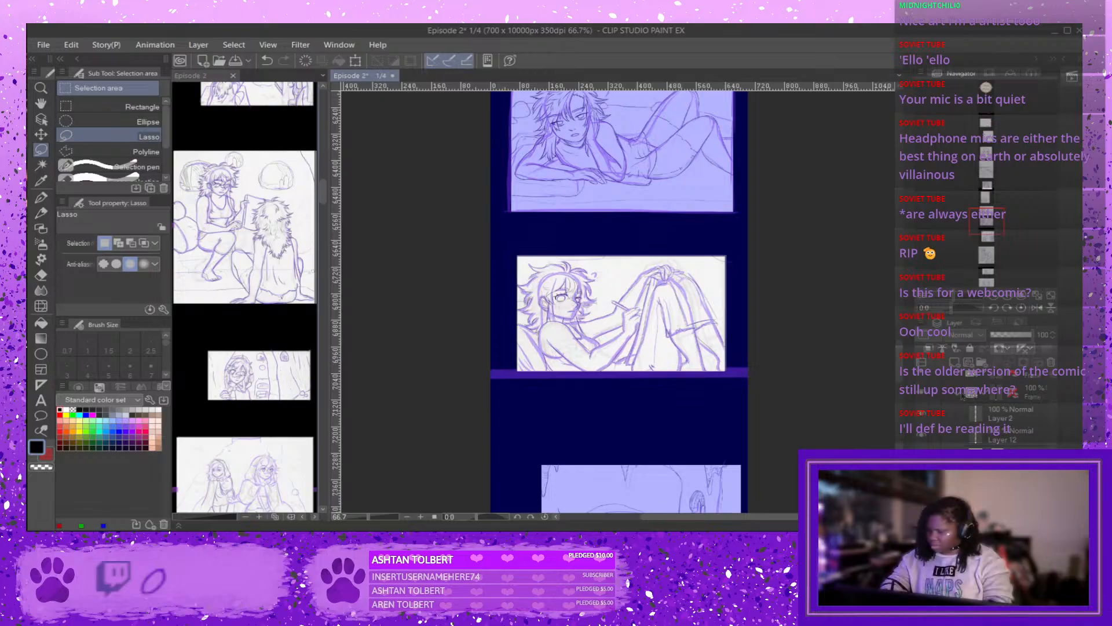
Inspect Layer 2 and Layer 12 against the page's last panels, and rename Layer 12 as Face.
click(1009, 417)
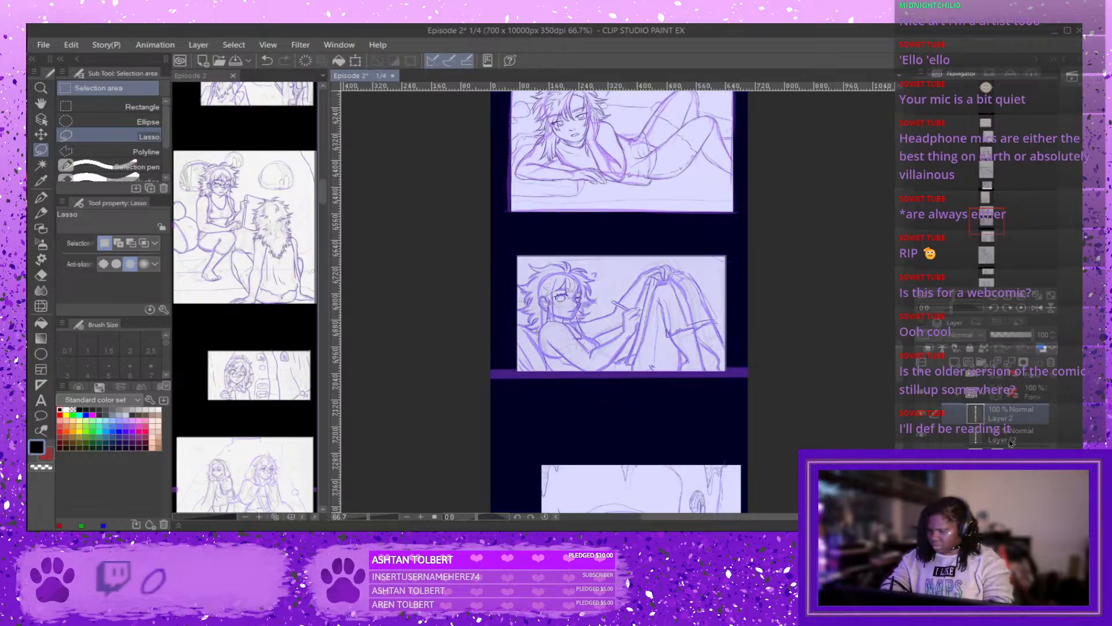
click(1011, 438)
scroll(619, 301, down, 4)
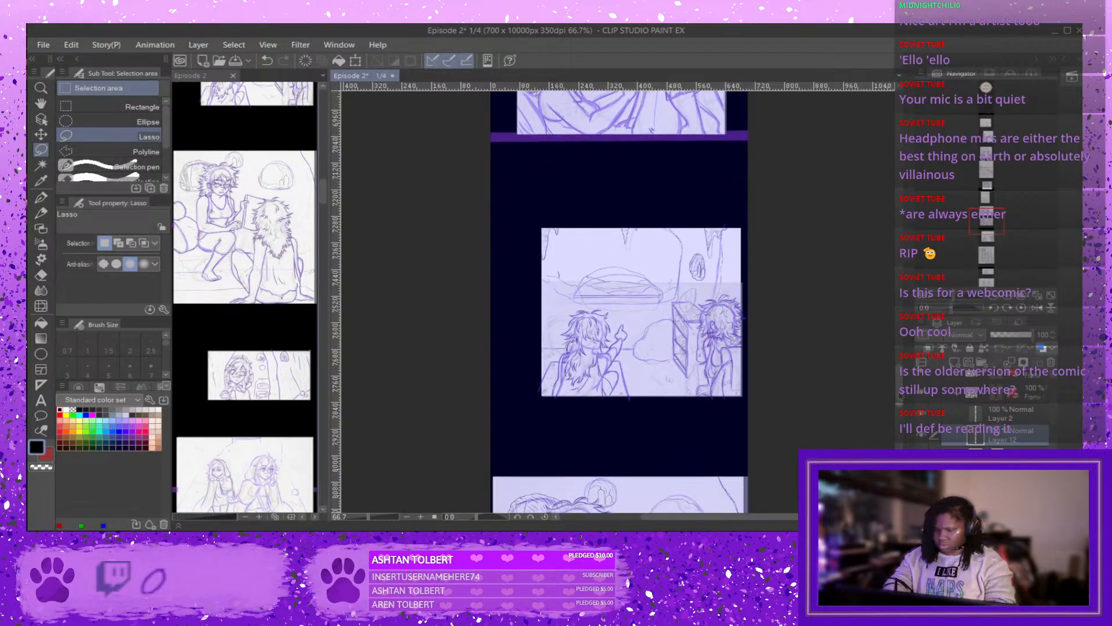
scroll(619, 302, down, 15)
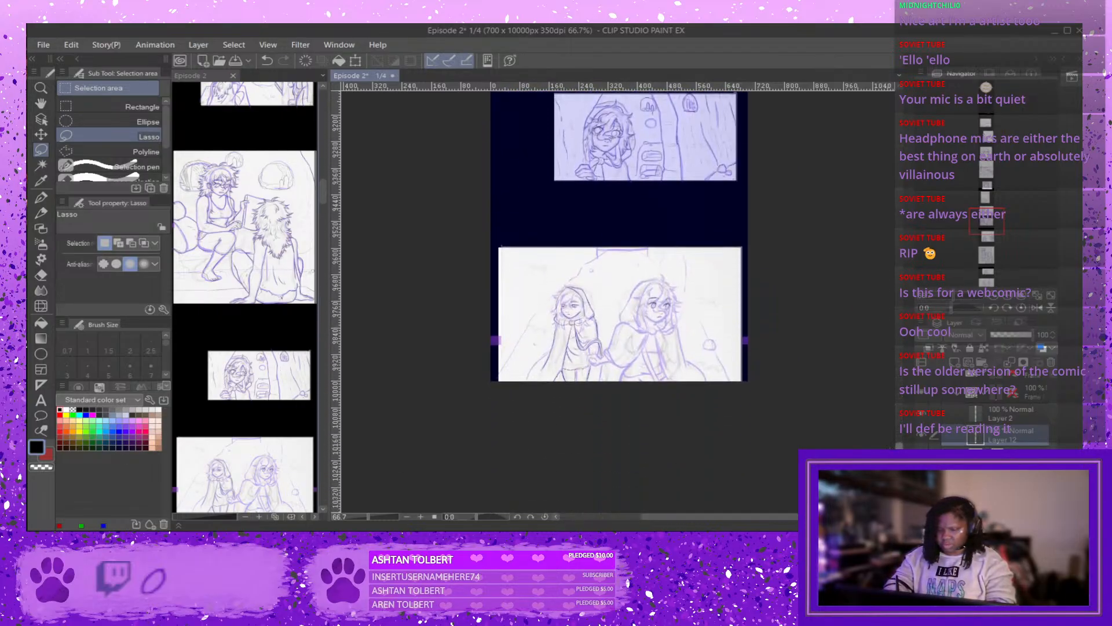
scroll(619, 301, down, 1)
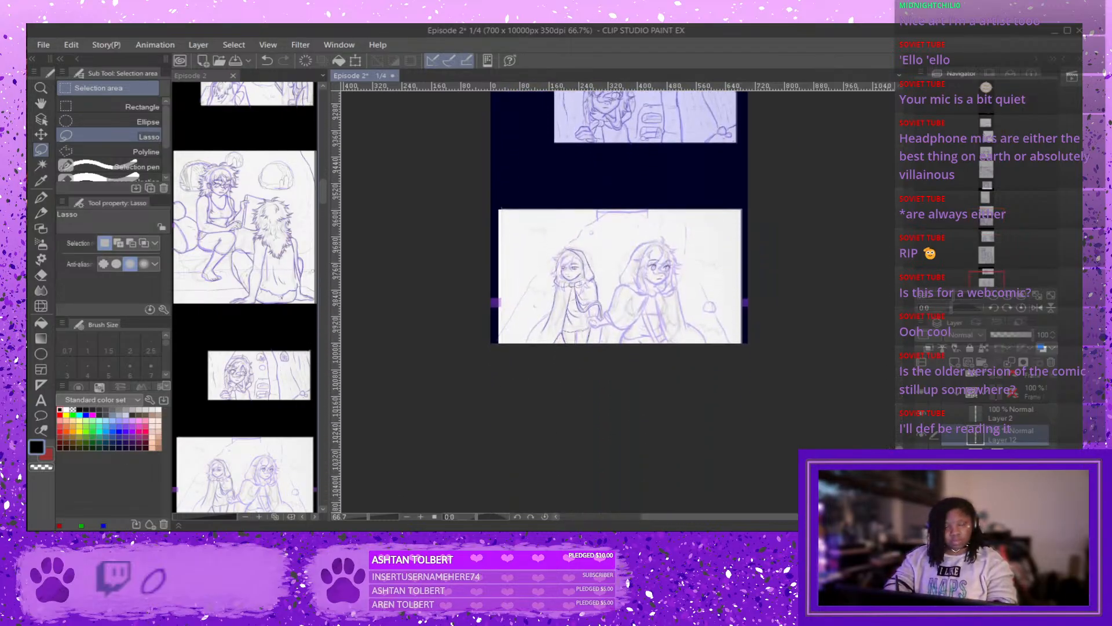
scroll(619, 301, up, 1)
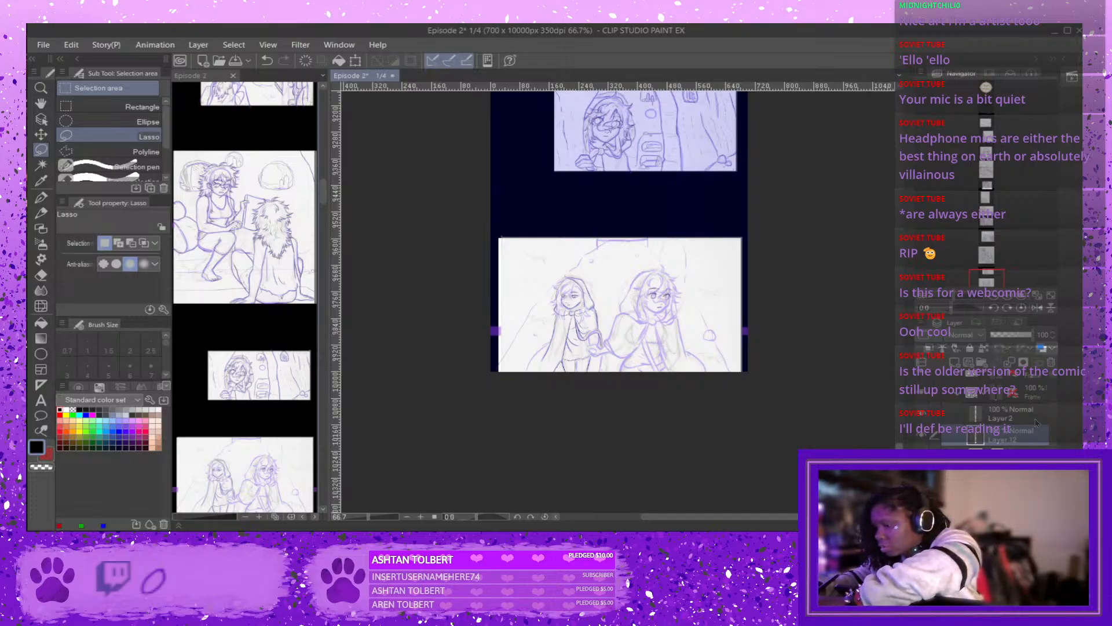
text(Face)
key(Return)
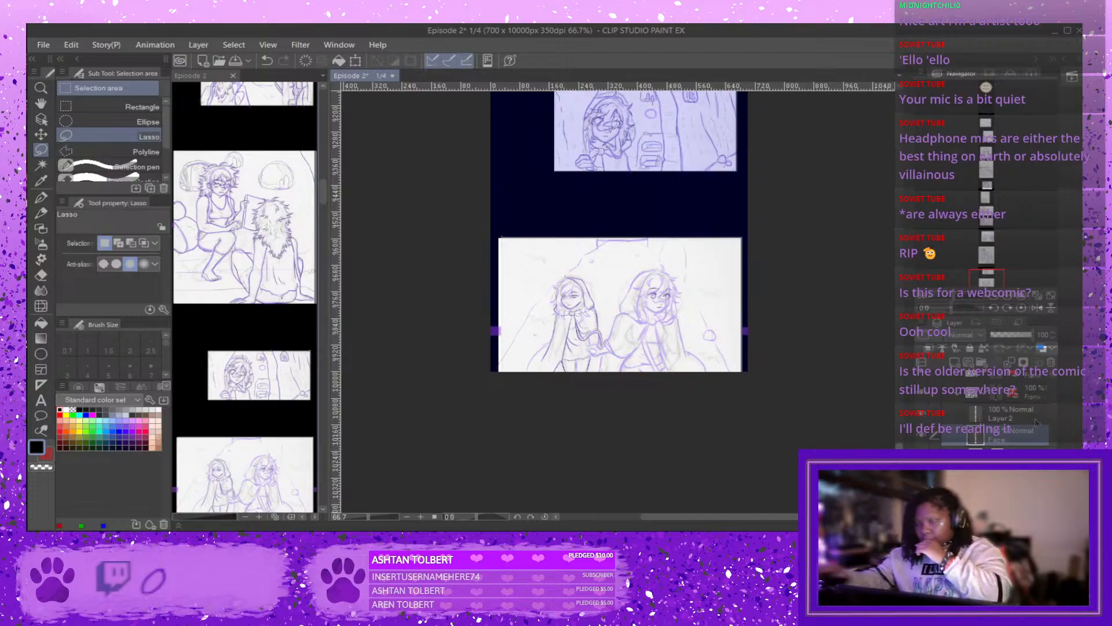
Rename Layer 2, directly above the Face layer, as Body.
click(1007, 420)
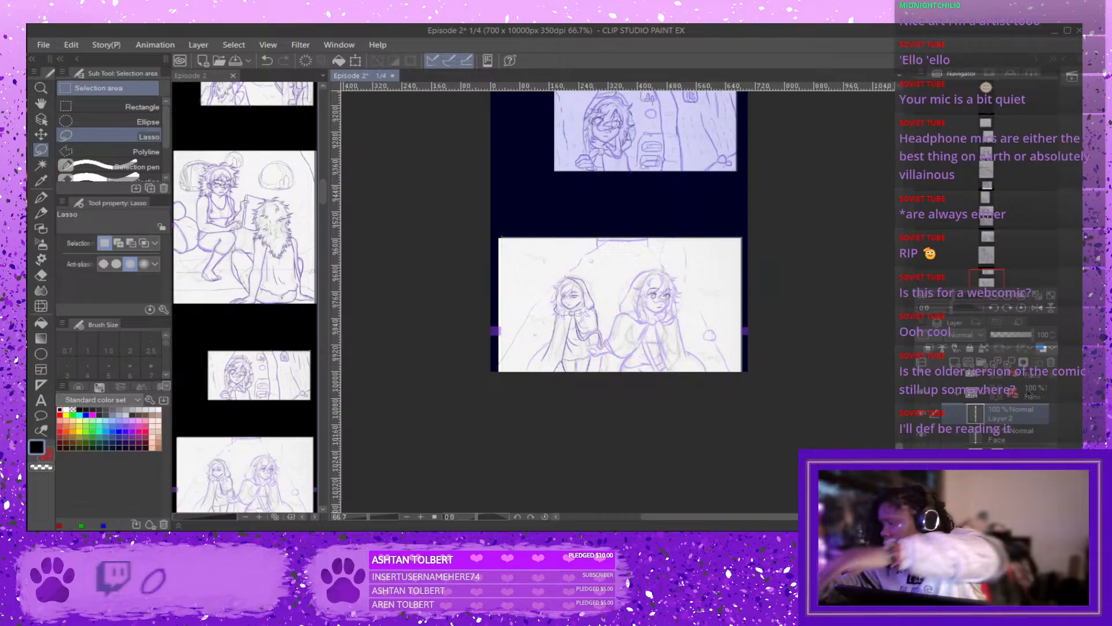
text(Body)
key(Return)
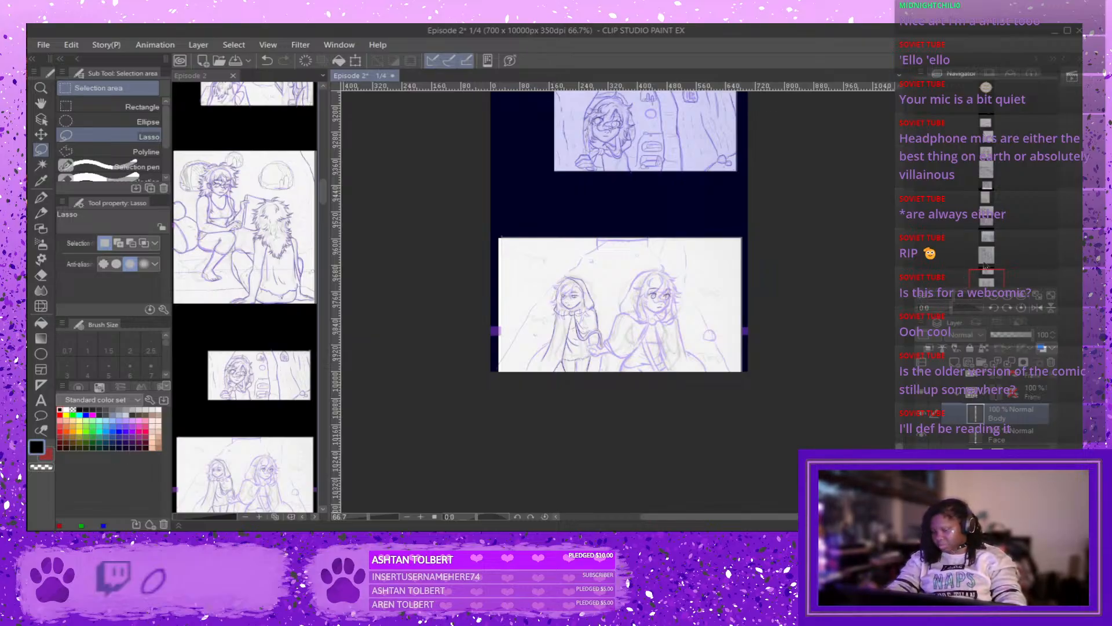
scroll(620, 290, up, 2)
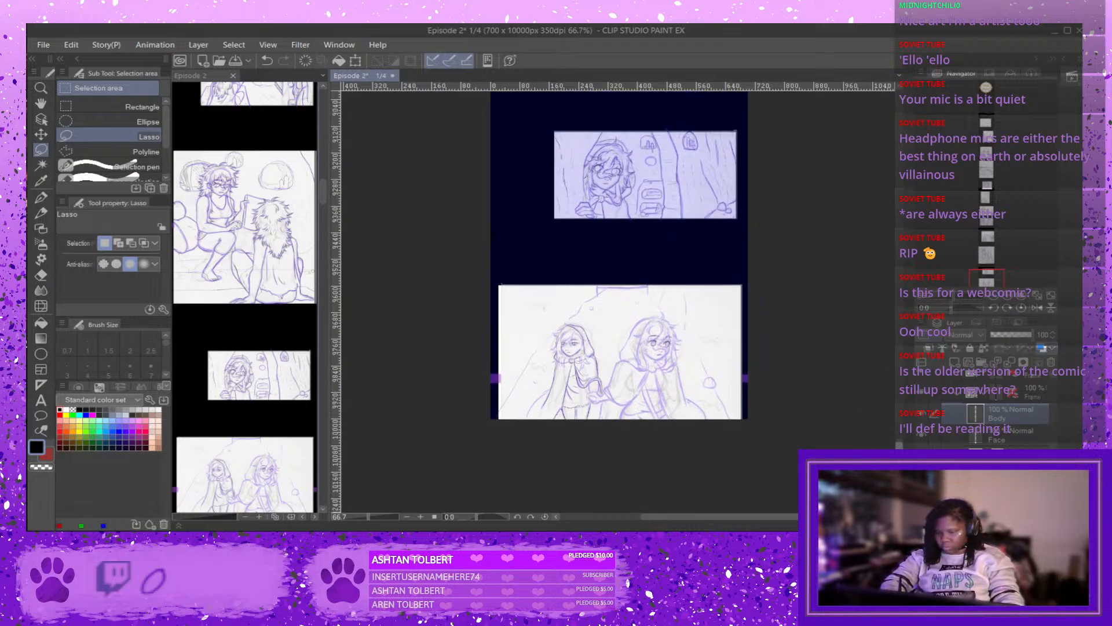
scroll(620, 289, down, 3)
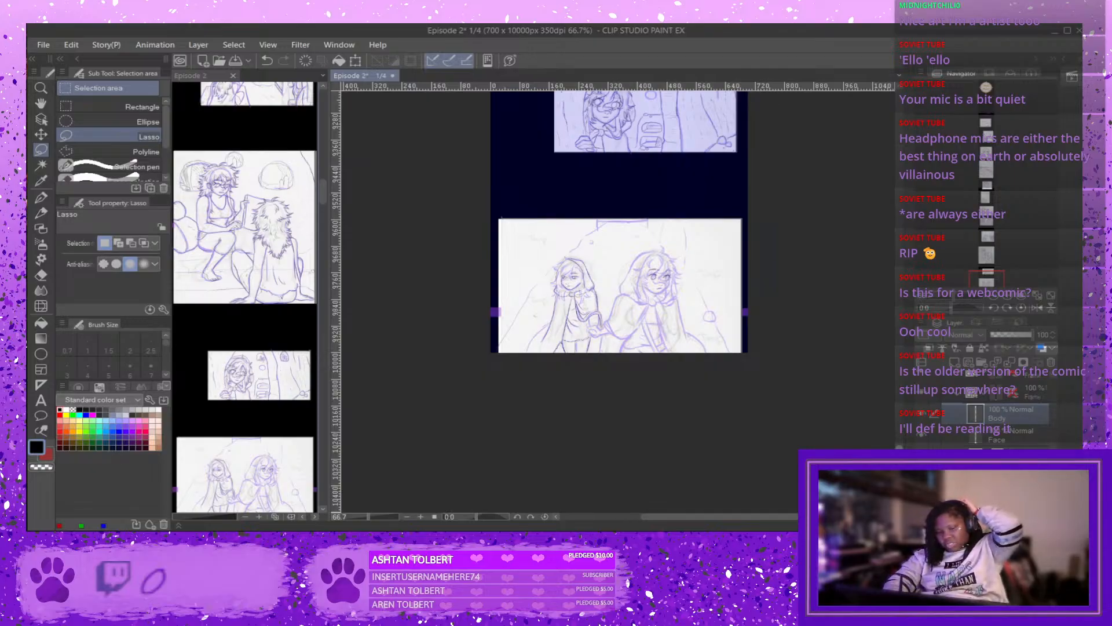
scroll(620, 302, up, 1)
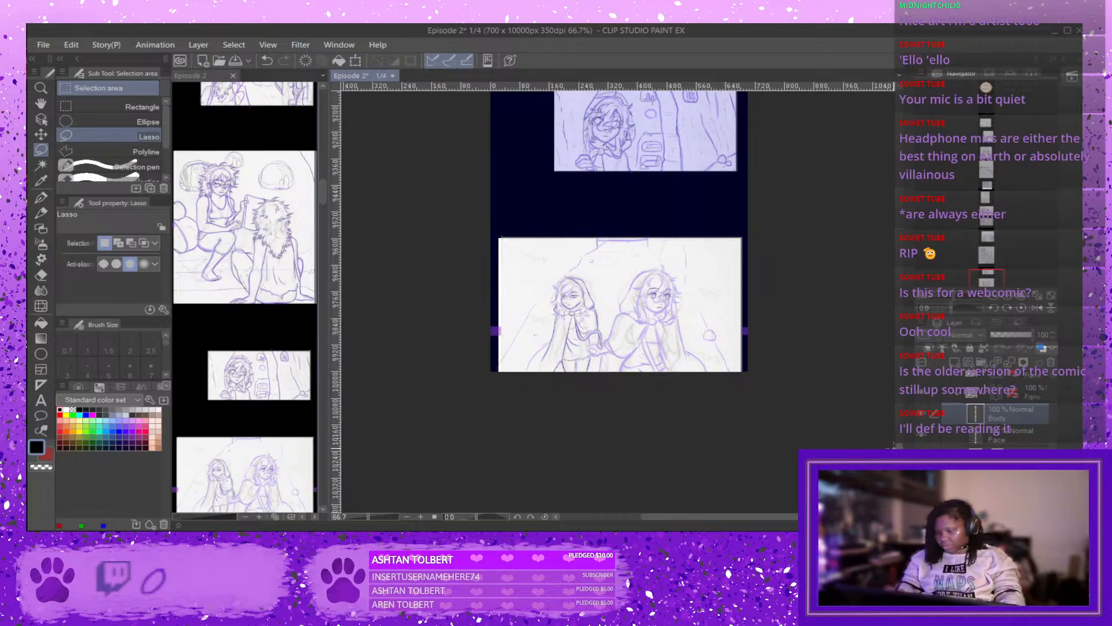
scroll(620, 290, down, 1)
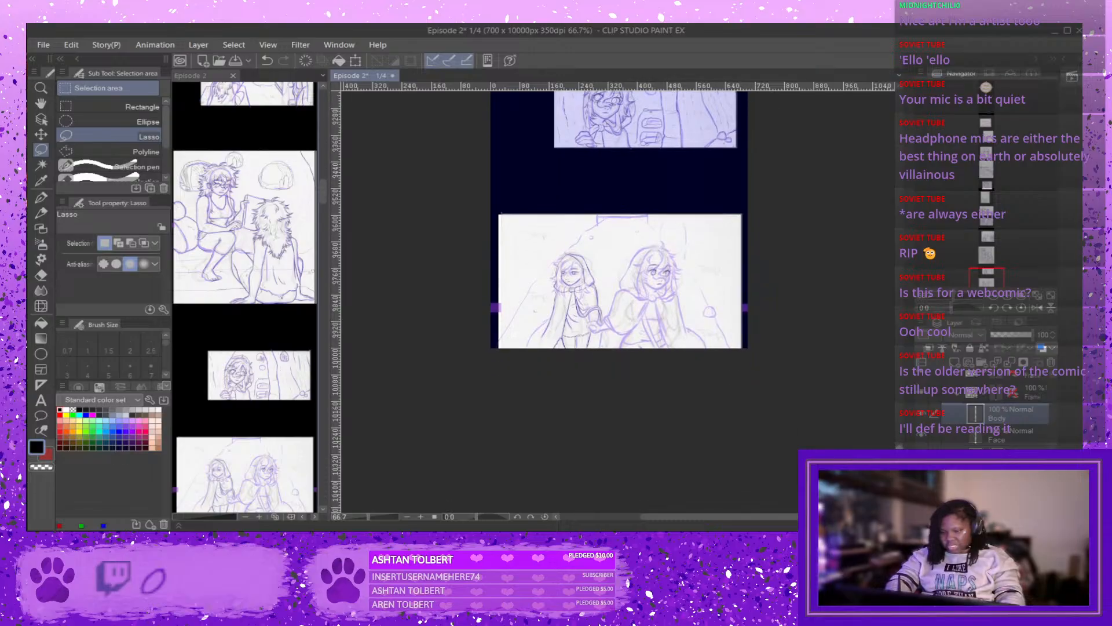
scroll(620, 289, down, 1)
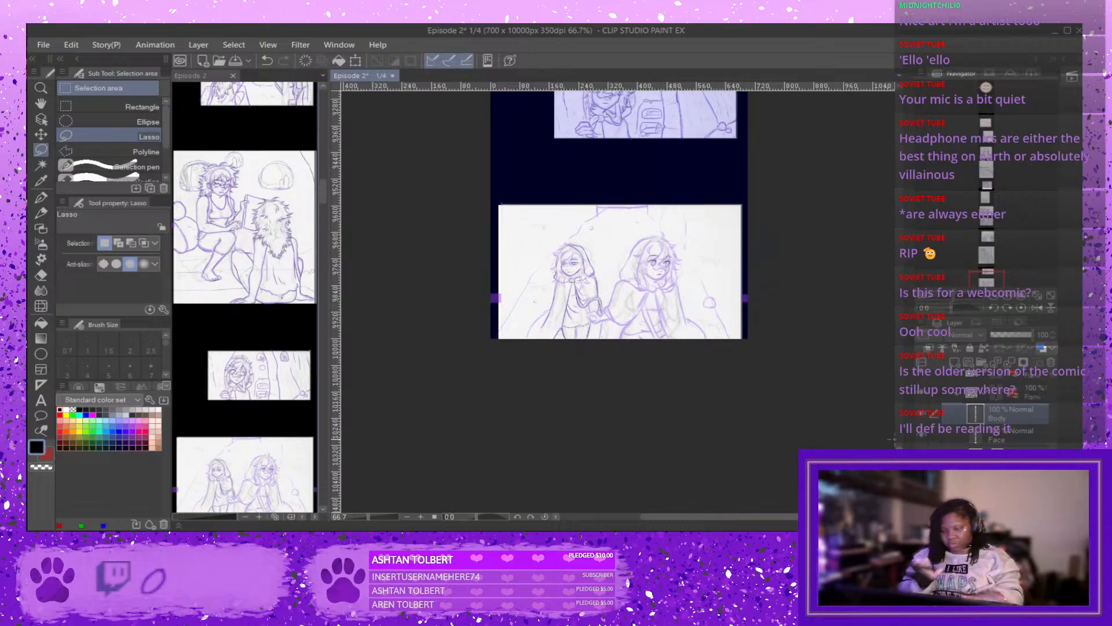
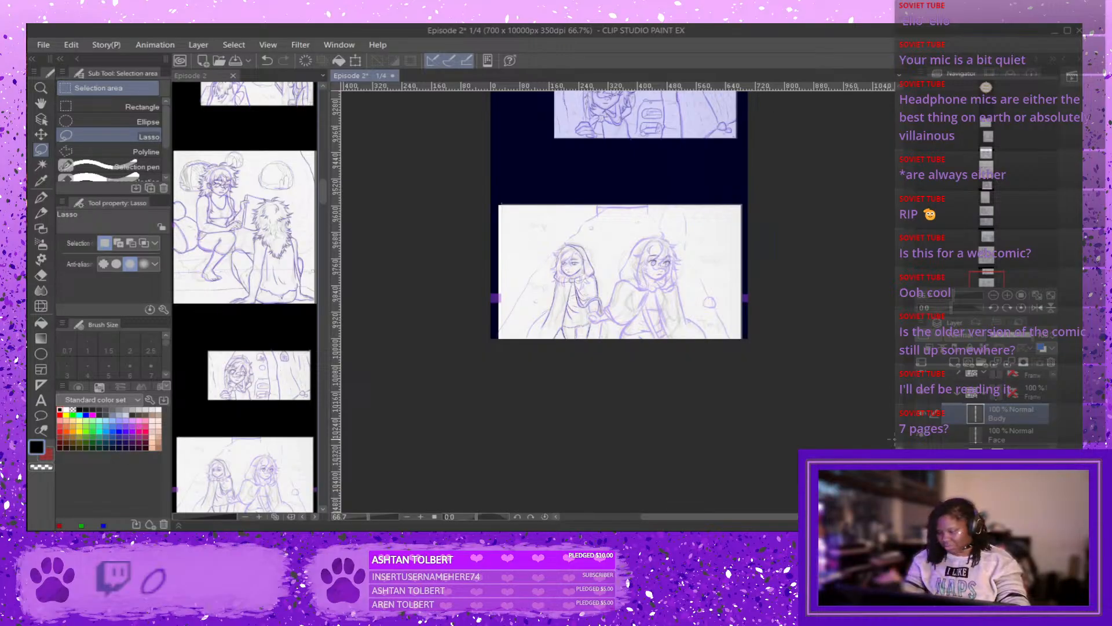
scroll(995, 412, down, 1)
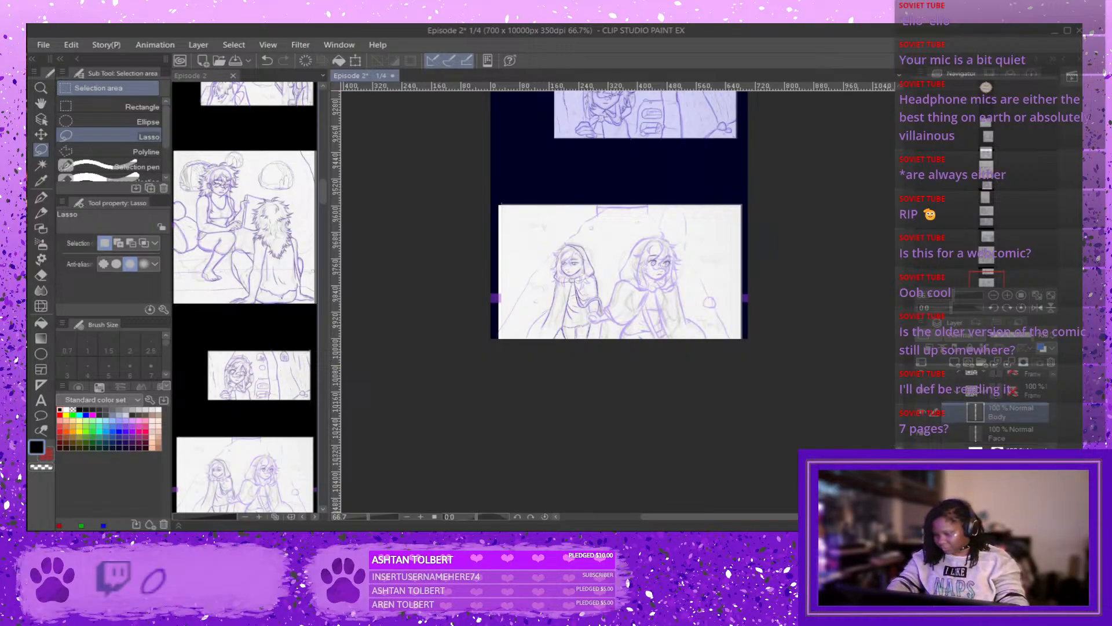
scroll(995, 412, up, 1)
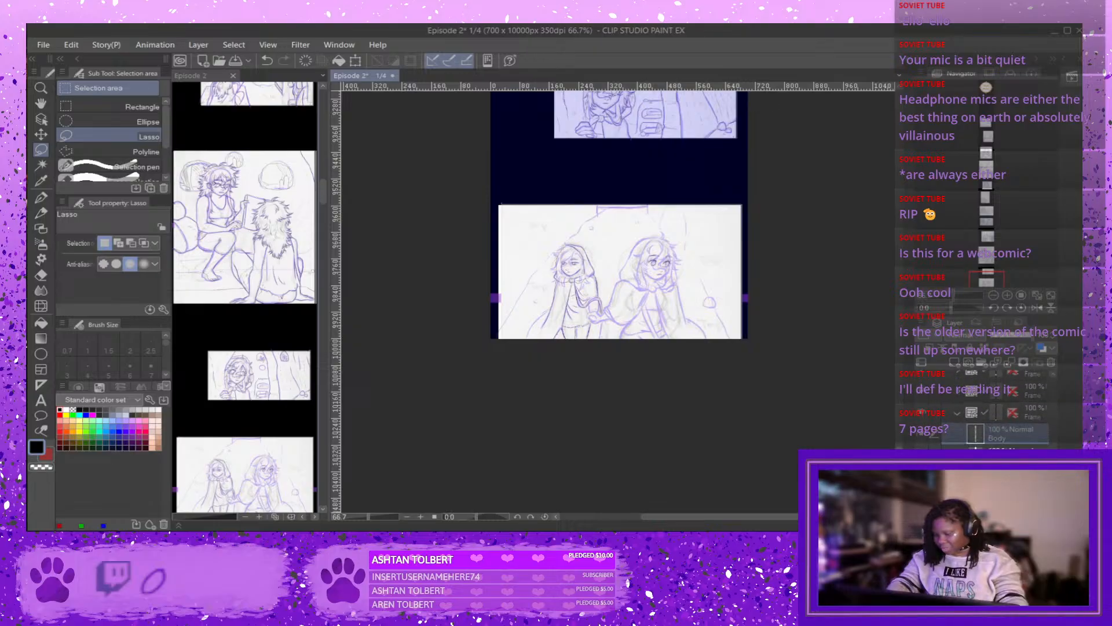
scroll(995, 412, down, 2)
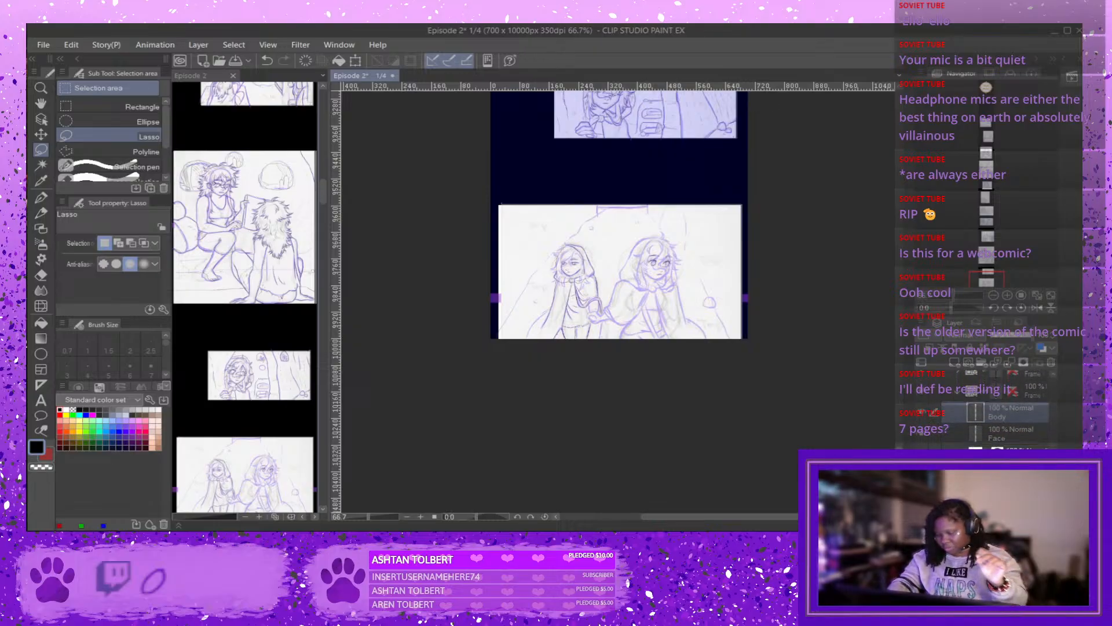
Collapse the frame folder containing the Body and Face layers, and select the drawing layer inside the last panel's frame folder.
click(1040, 438)
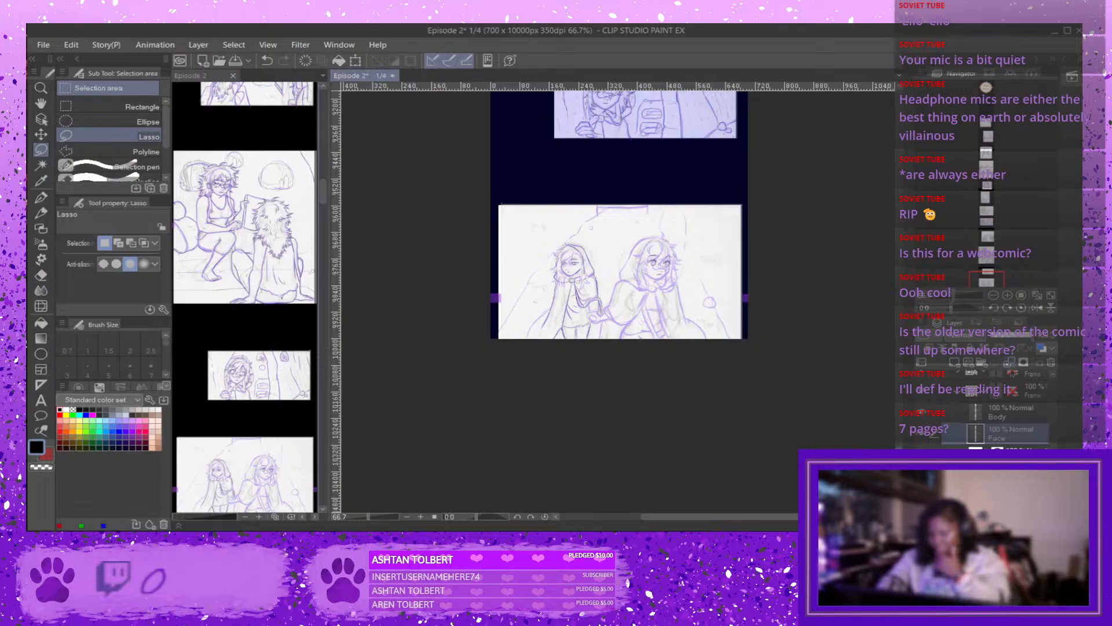
click(961, 397)
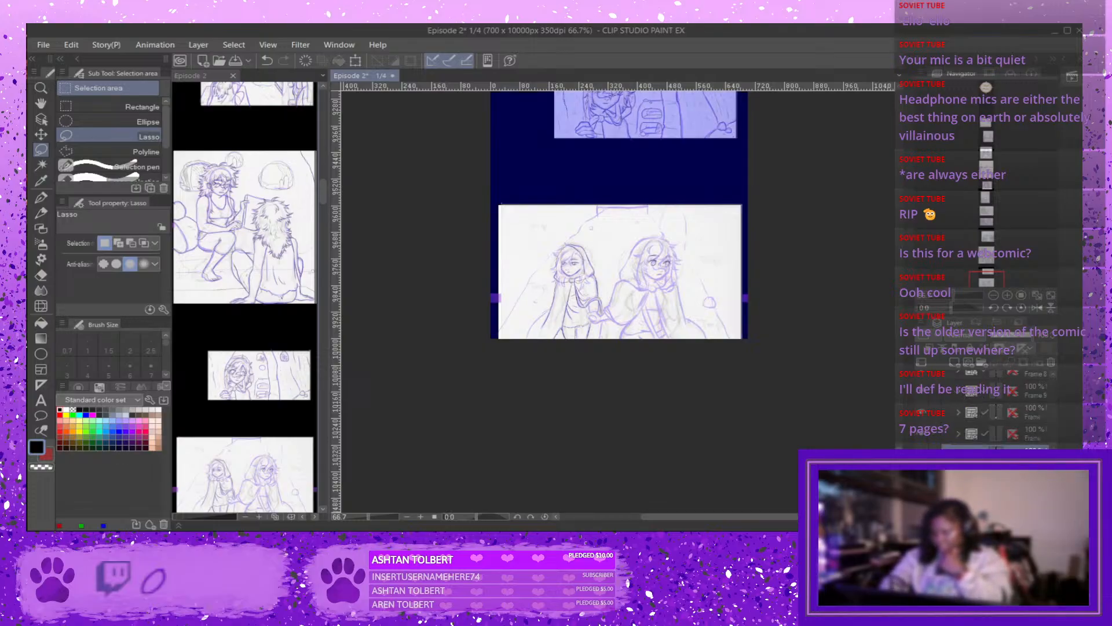
drag(1052, 449, 1052, 454)
click(1014, 445)
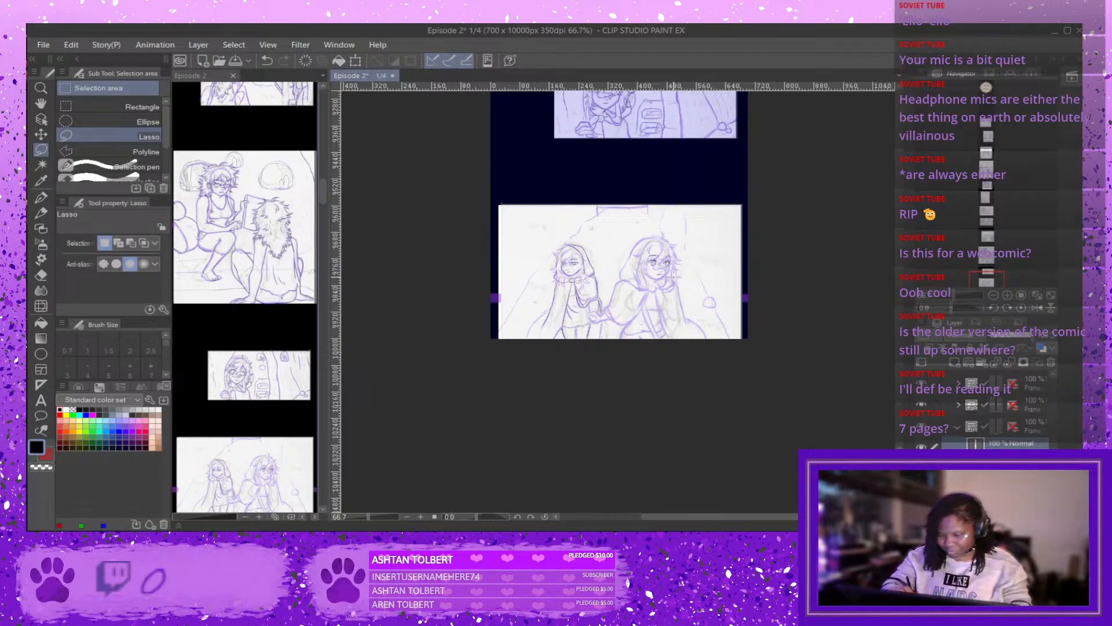
Ink the right-hand girl's jawline in the last panel with the Textured pen, redoing the strokes around the cheek and chin.
scroll(673, 276, up, 3)
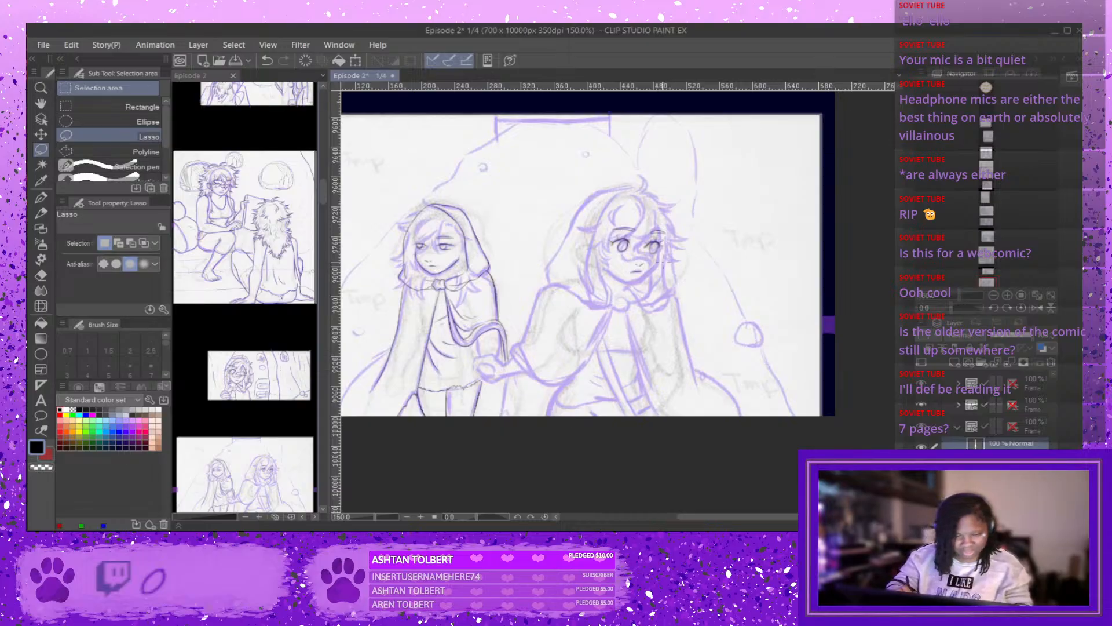
click(42, 198)
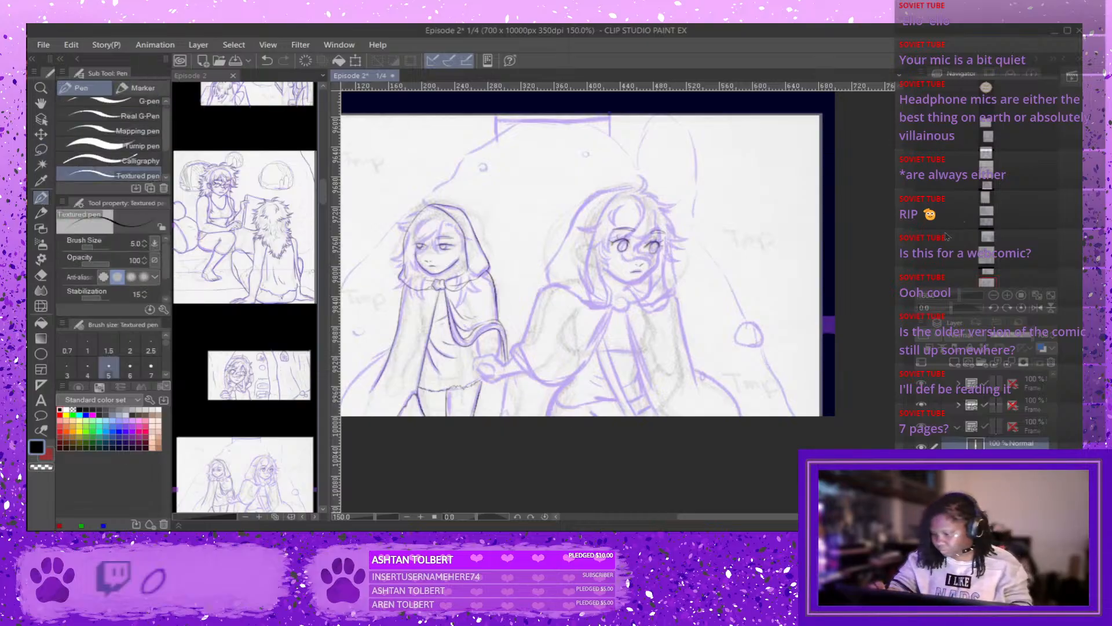
scroll(663, 265, up, 3)
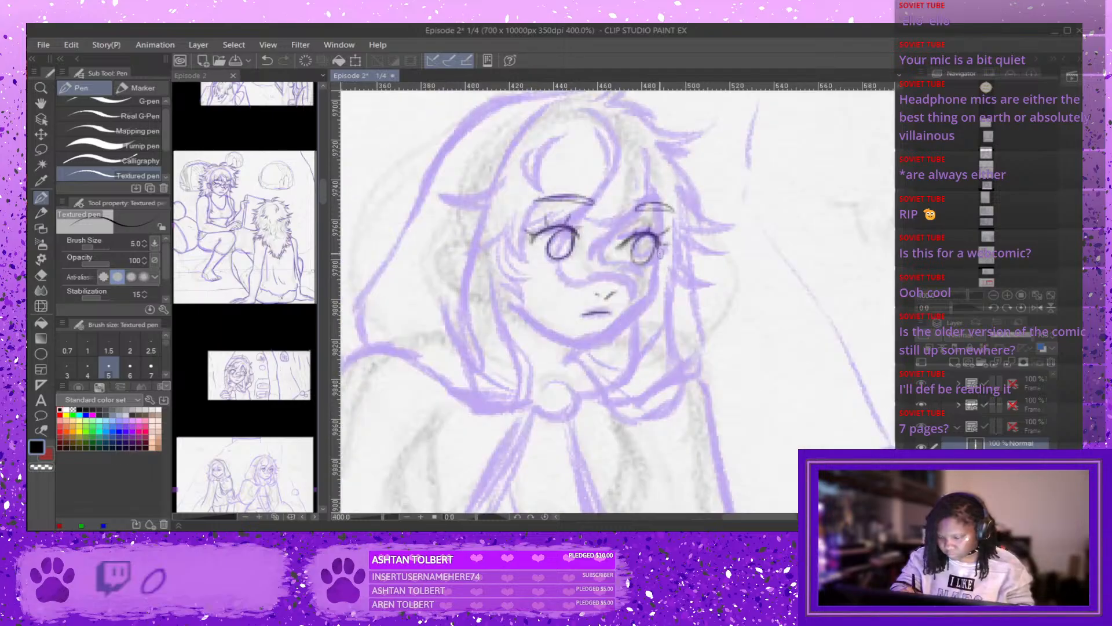
mouse_move(661, 249)
mouse_down()
mouse_move(645, 302)
mouse_move(659, 288)
mouse_move(619, 326)
mouse_up()
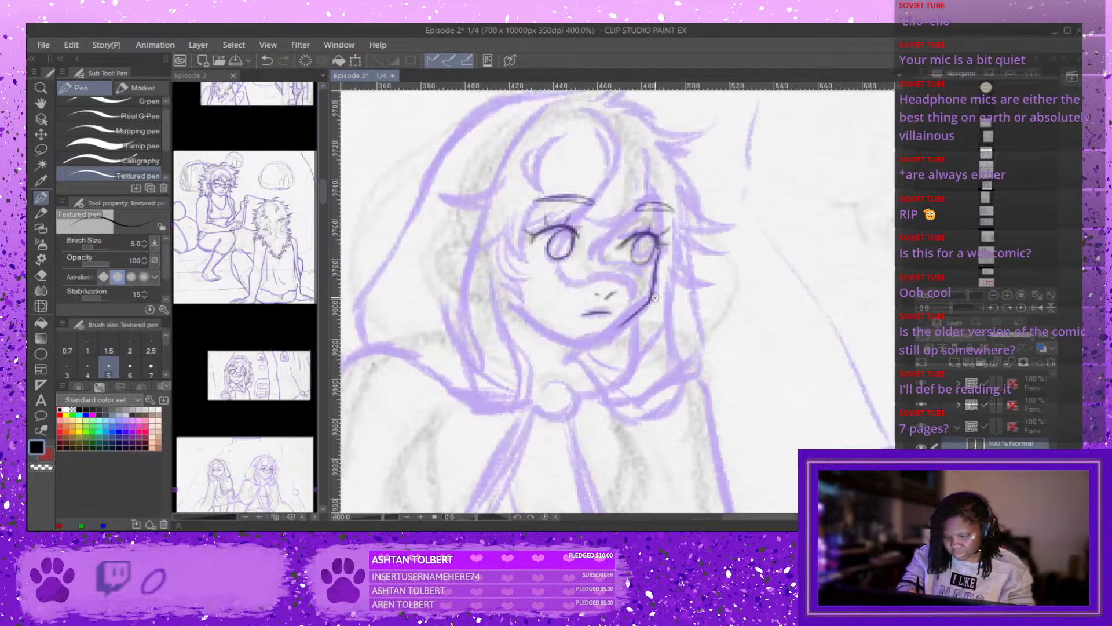
key(ctrl+z)
mouse_move(648, 303)
mouse_down()
mouse_move(600, 343)
mouse_move(576, 346)
mouse_move(533, 318)
mouse_up()
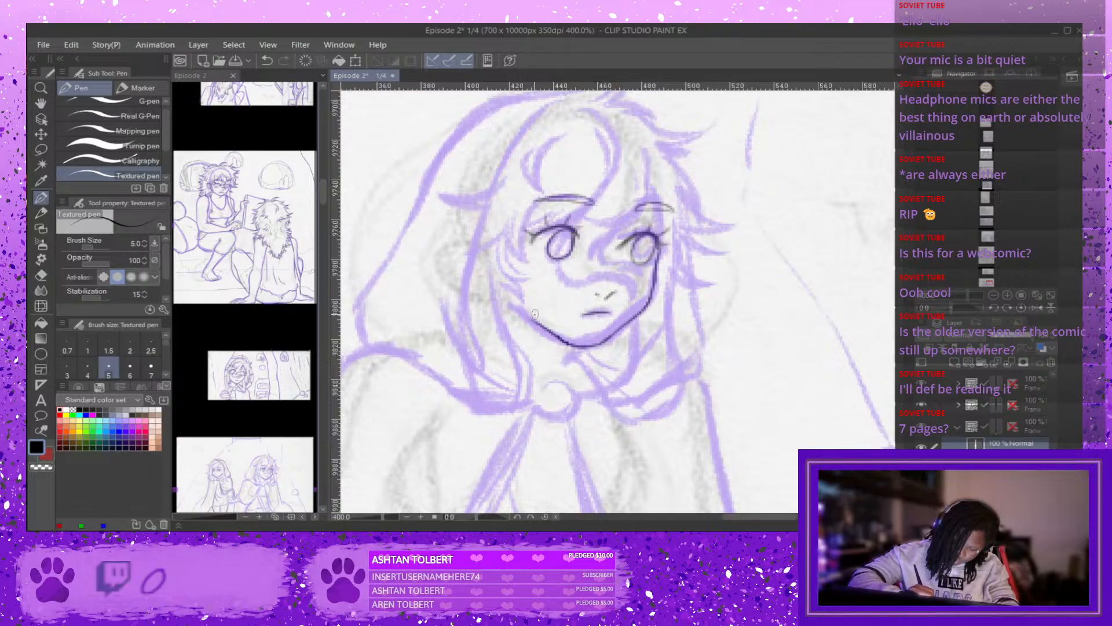
key(ctrl+z)
drag(579, 346, 511, 305)
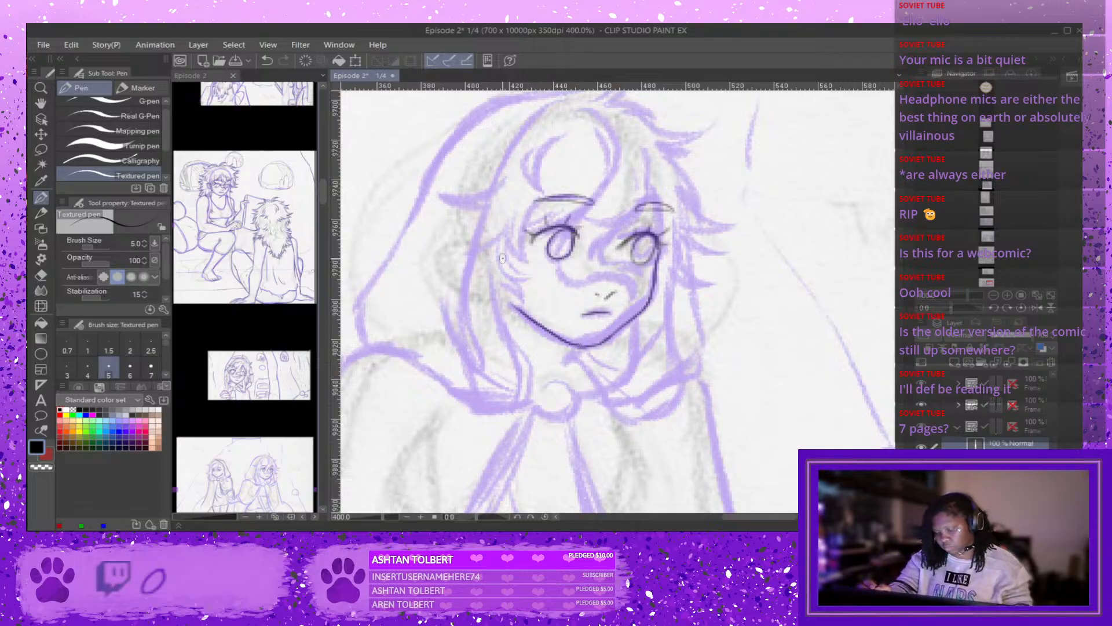
Undo the jawline strokes, re-ink the right-hand girl's jaw from cheek to cheek, and add a short neck line under the chin.
key(ctrl+z)
key(ctrl+z)
key(ctrl+z)
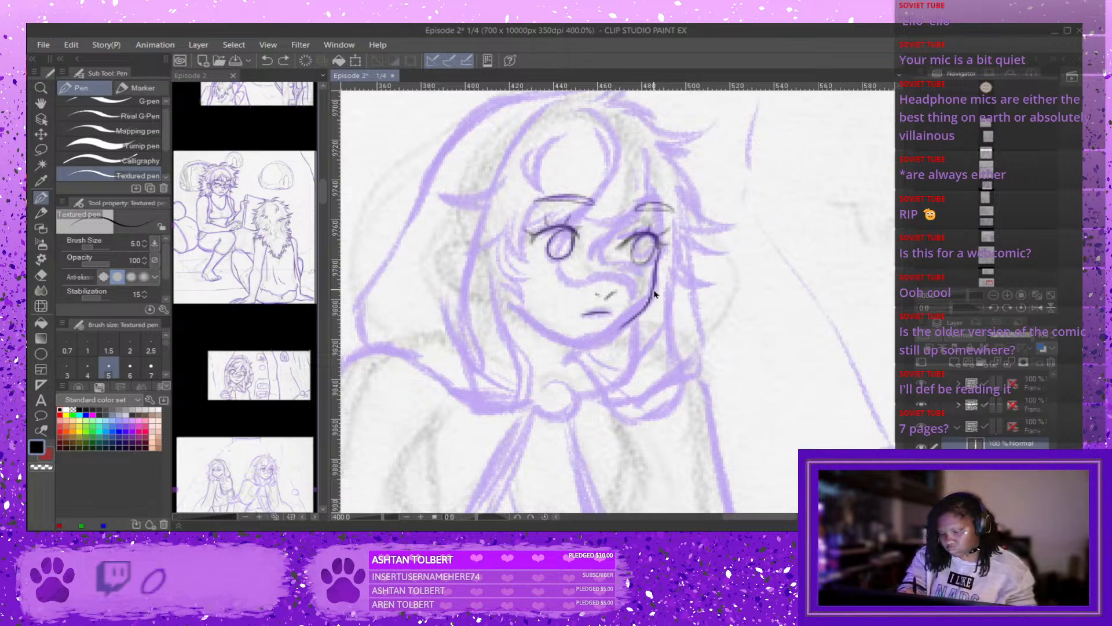
mouse_move(621, 325)
mouse_down()
mouse_move(653, 285)
mouse_move(608, 344)
mouse_move(563, 349)
mouse_up()
key(ctrl+z)
key(ctrl+z)
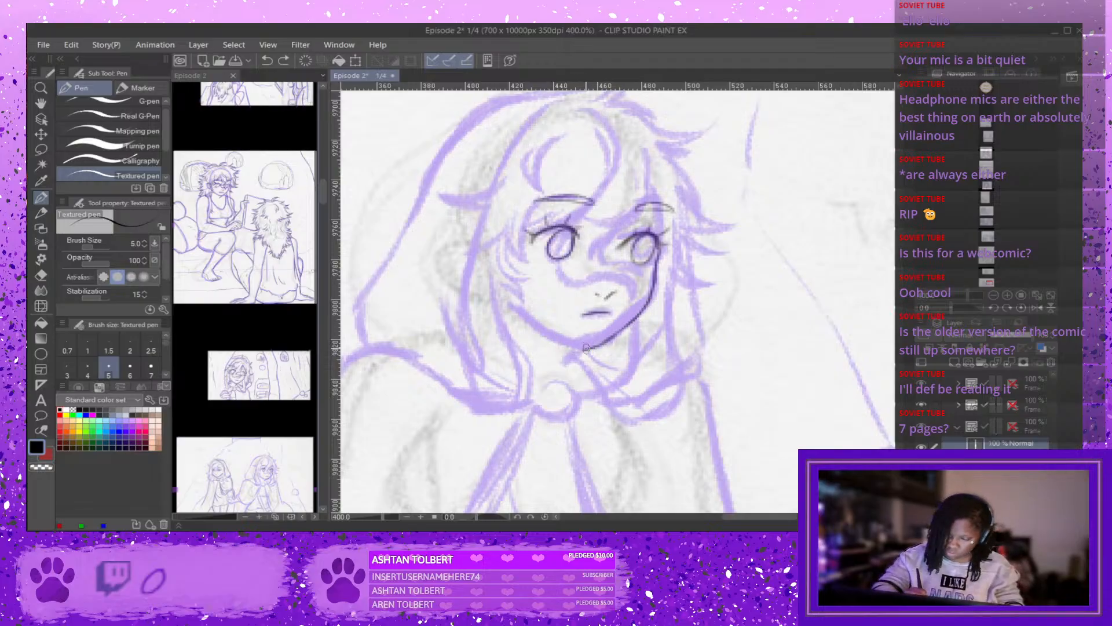
mouse_move(582, 348)
mouse_down()
mouse_move(551, 343)
mouse_move(508, 303)
mouse_up()
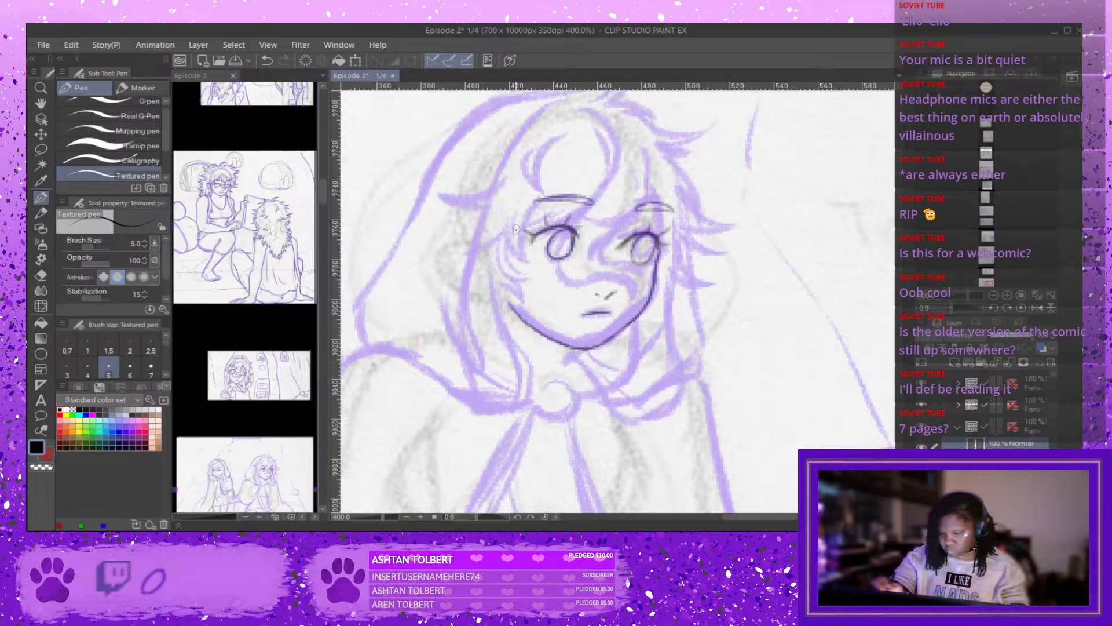
drag(577, 350, 564, 365)
key(ctrl+z)
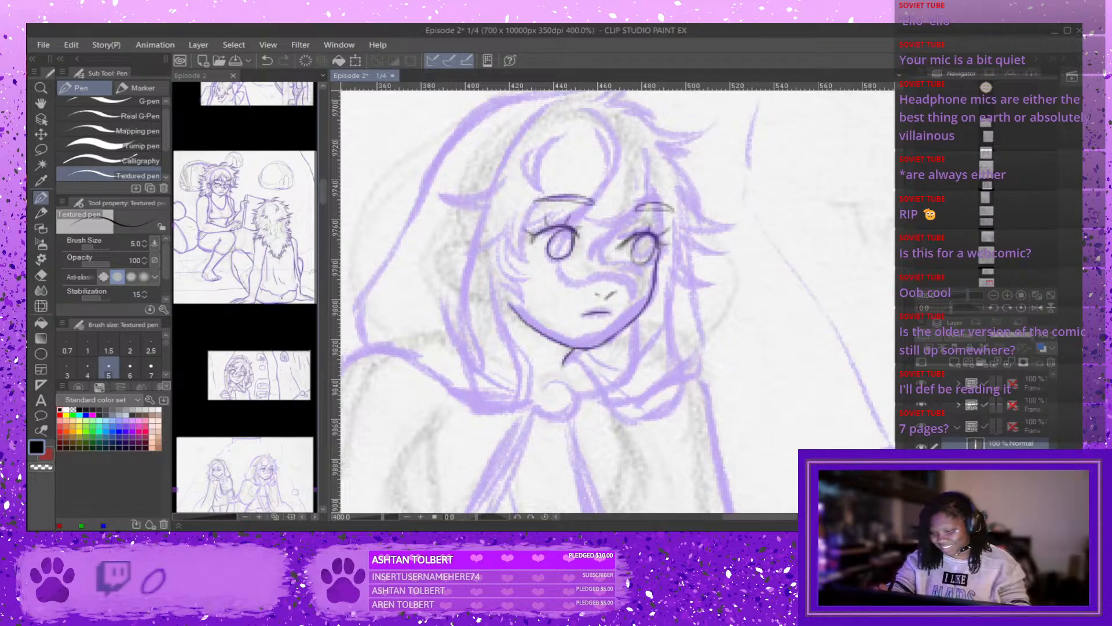
Ink the outer edge of the right-hand girl's hood from the crown down to the shoulder, undoing and redrawing uneven strokes.
key(ctrl+minus)
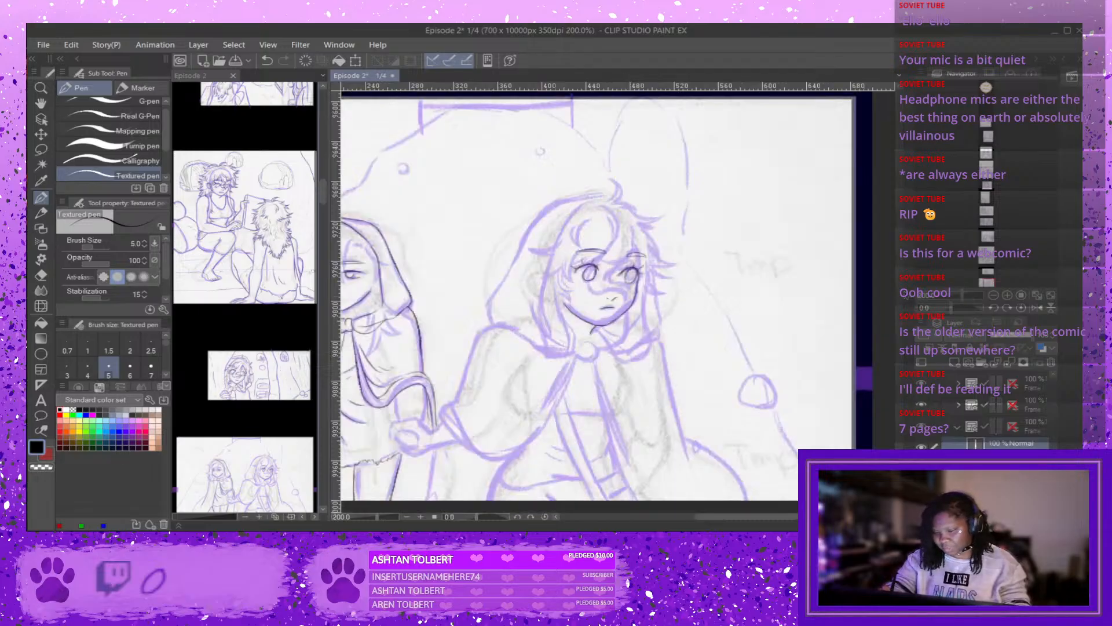
key(ctrl+plus)
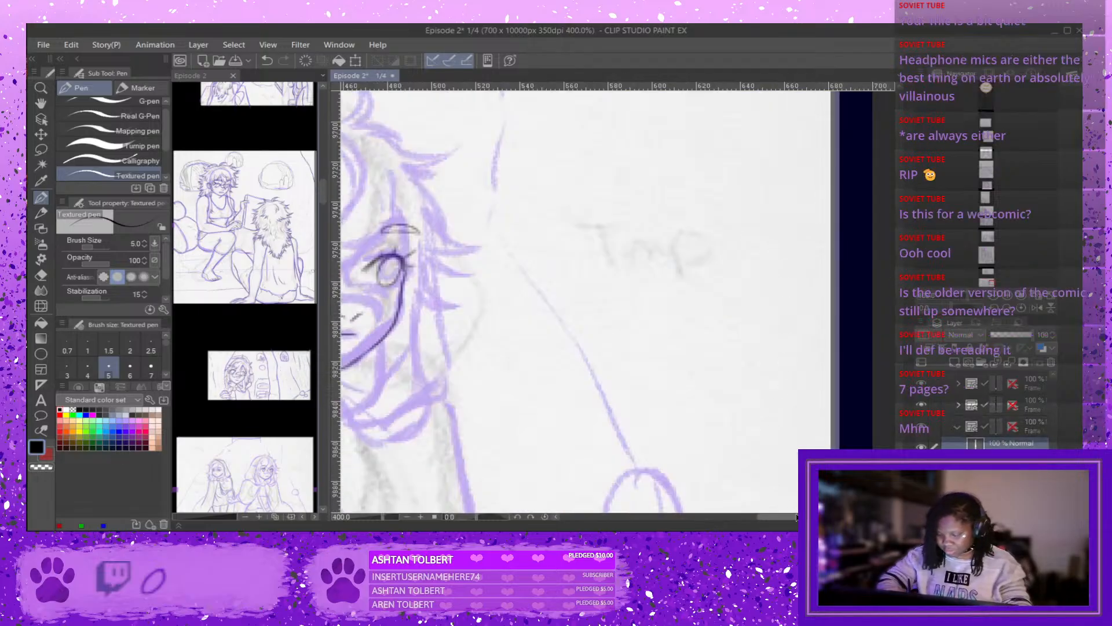
key(ctrl+minus)
scroll(759, 452, left, 5)
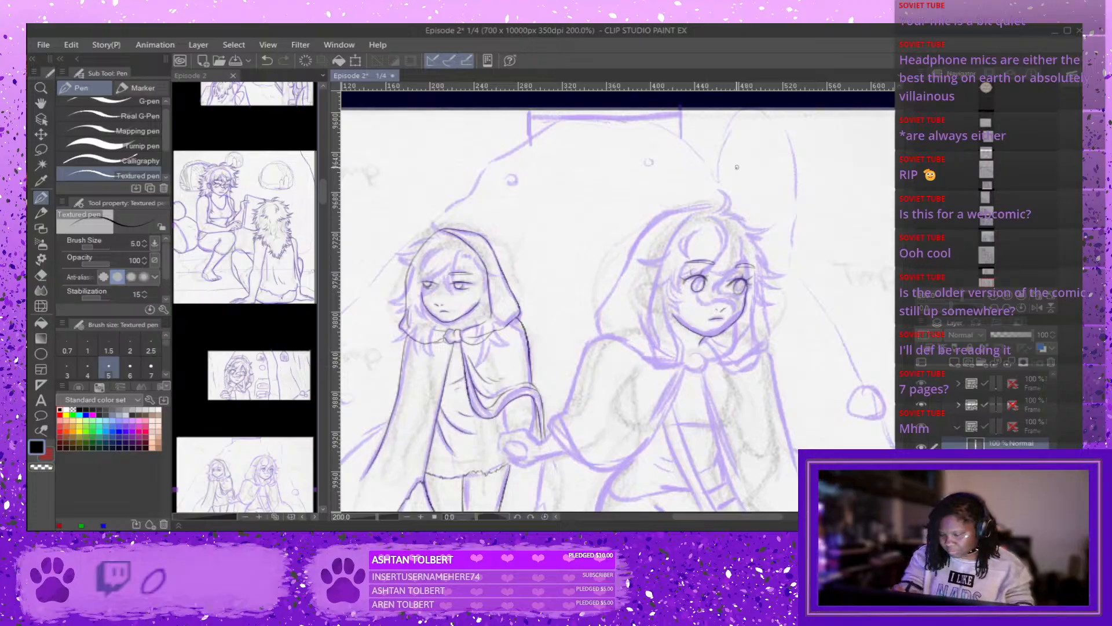
mouse_move(720, 203)
mouse_down()
mouse_move(655, 222)
mouse_move(721, 205)
mouse_move(666, 209)
mouse_move(636, 235)
mouse_move(652, 216)
mouse_move(596, 329)
mouse_up()
key(ctrl+z)
key(ctrl+z)
key(ctrl+z)
key(ctrl+z)
key(ctrl+z)
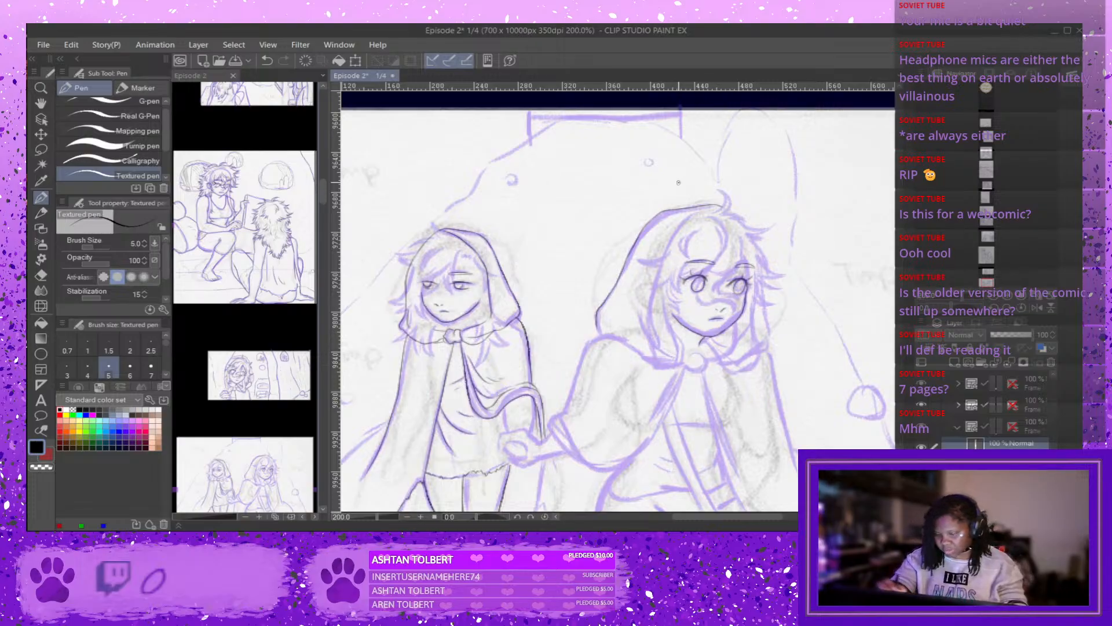
Ink the inner edge of the right-hand girl's hood beside her hair, undoing and redrawing it down to the collar.
scroll(886, 440, down, 2)
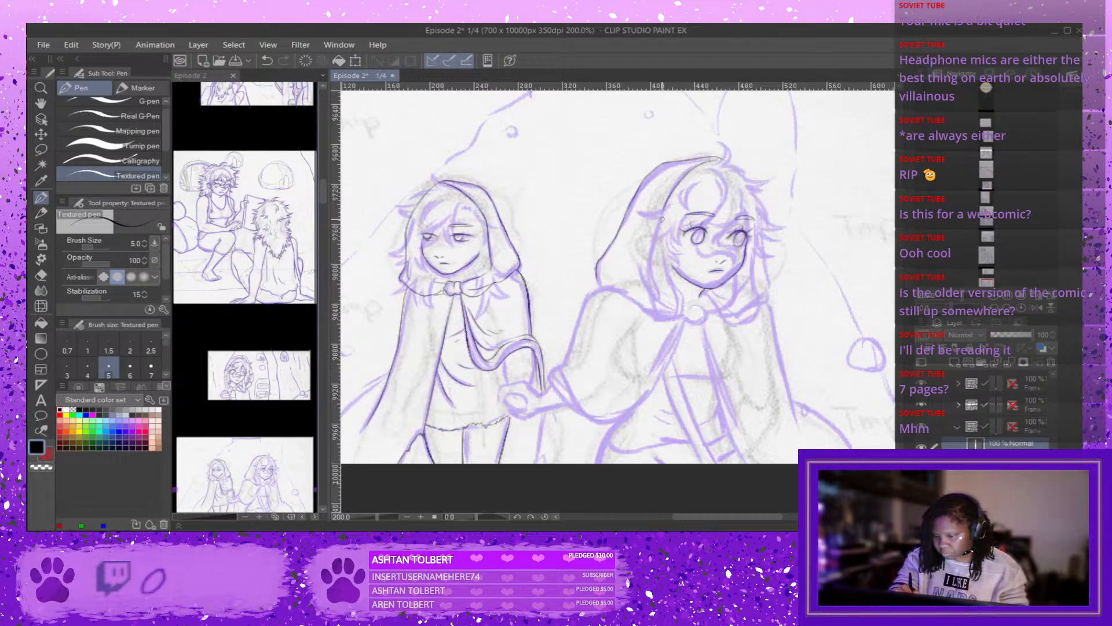
drag(662, 203, 657, 298)
mouse_move(649, 256)
mouse_down()
mouse_move(652, 296)
mouse_move(645, 273)
mouse_up()
key(ctrl+z)
key(ctrl+z)
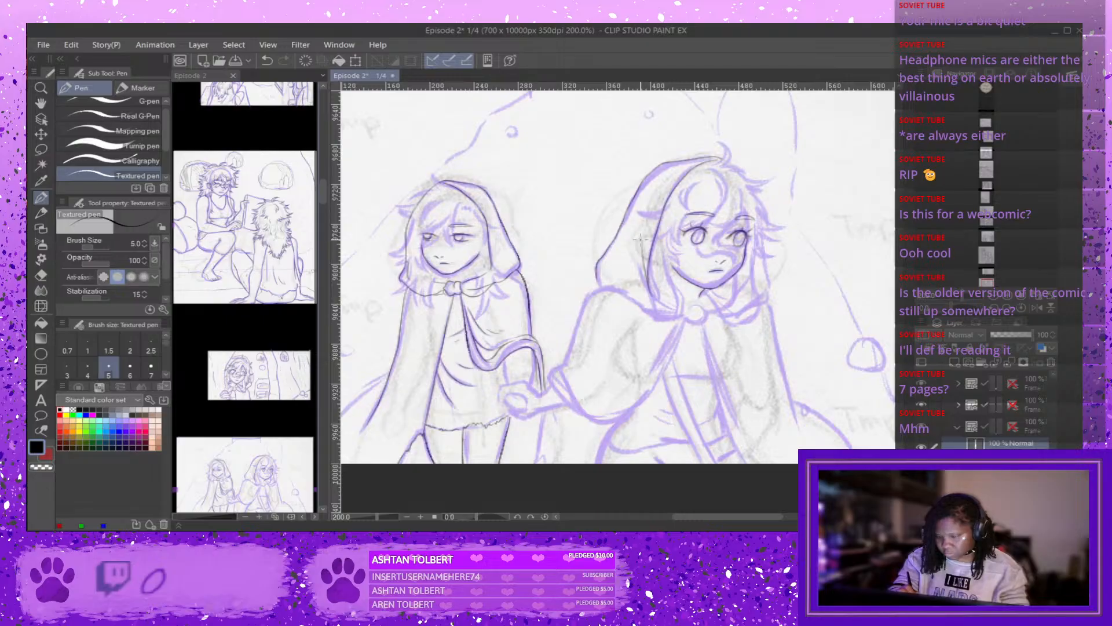
key(ctrl+z)
drag(640, 233, 642, 252)
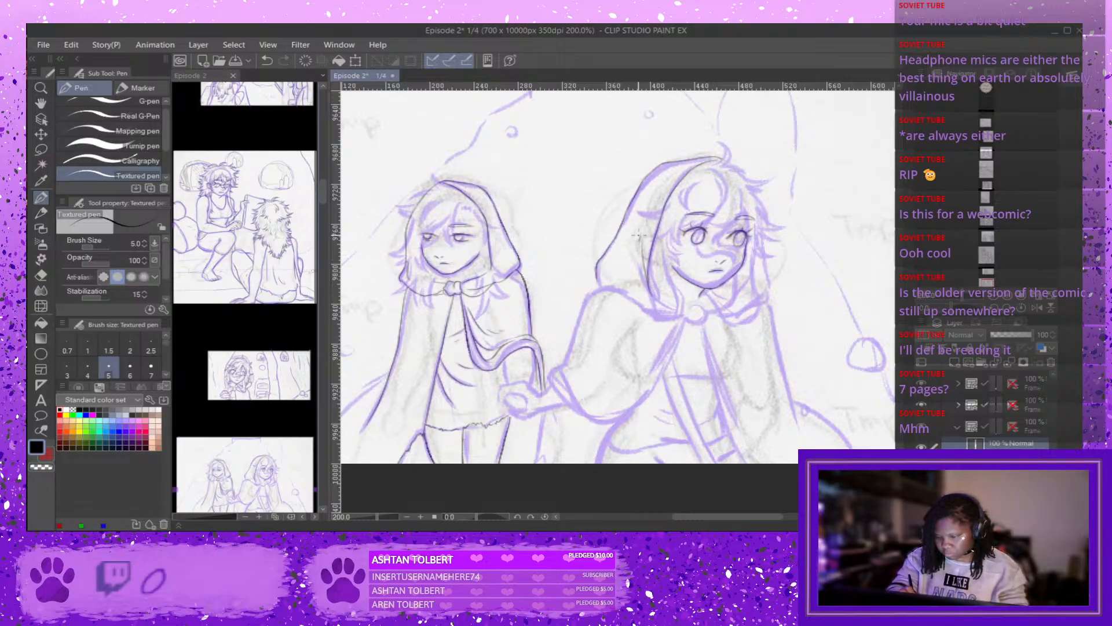
drag(650, 291, 657, 311)
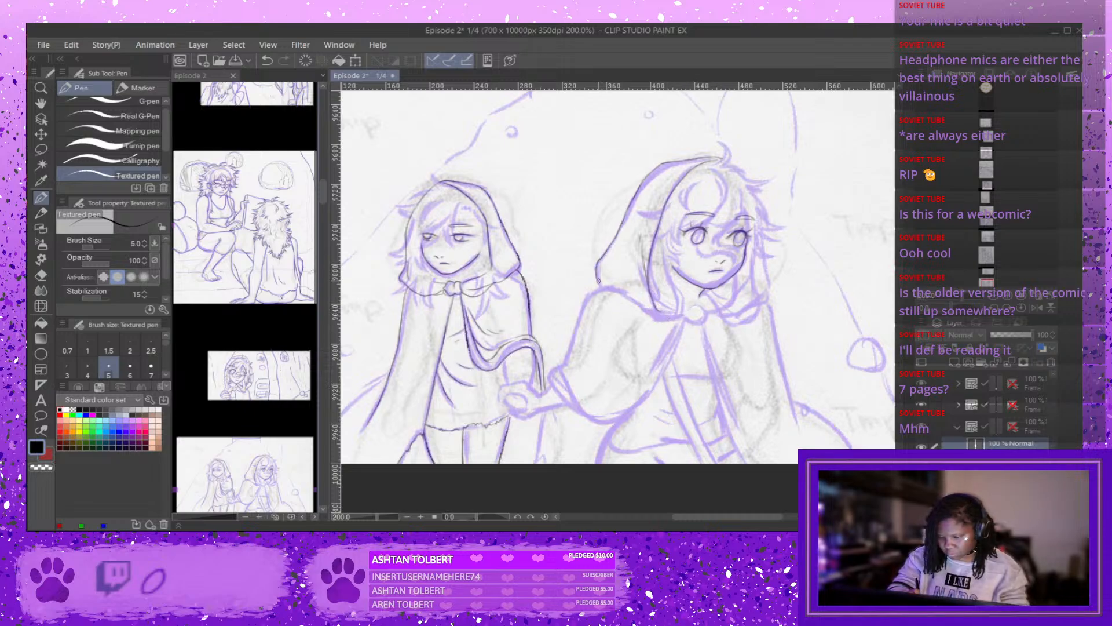
Ink the lower edge of the right-hand girl's hood, the round cloak clasp, and the start of the collar beyond it.
mouse_move(598, 281)
mouse_down()
mouse_move(665, 324)
mouse_move(634, 308)
mouse_move(688, 316)
mouse_move(669, 323)
mouse_move(694, 315)
mouse_move(681, 322)
mouse_move(667, 322)
mouse_move(707, 313)
mouse_move(689, 319)
mouse_move(693, 305)
mouse_move(696, 328)
mouse_move(729, 302)
mouse_up()
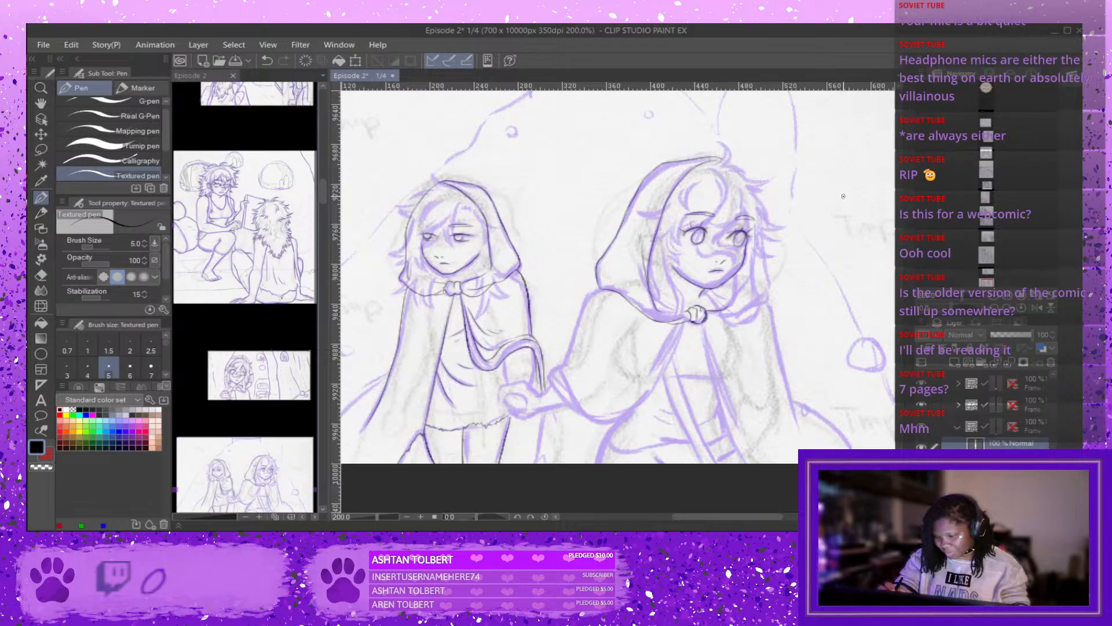
key(ctrl+z)
drag(703, 317, 735, 328)
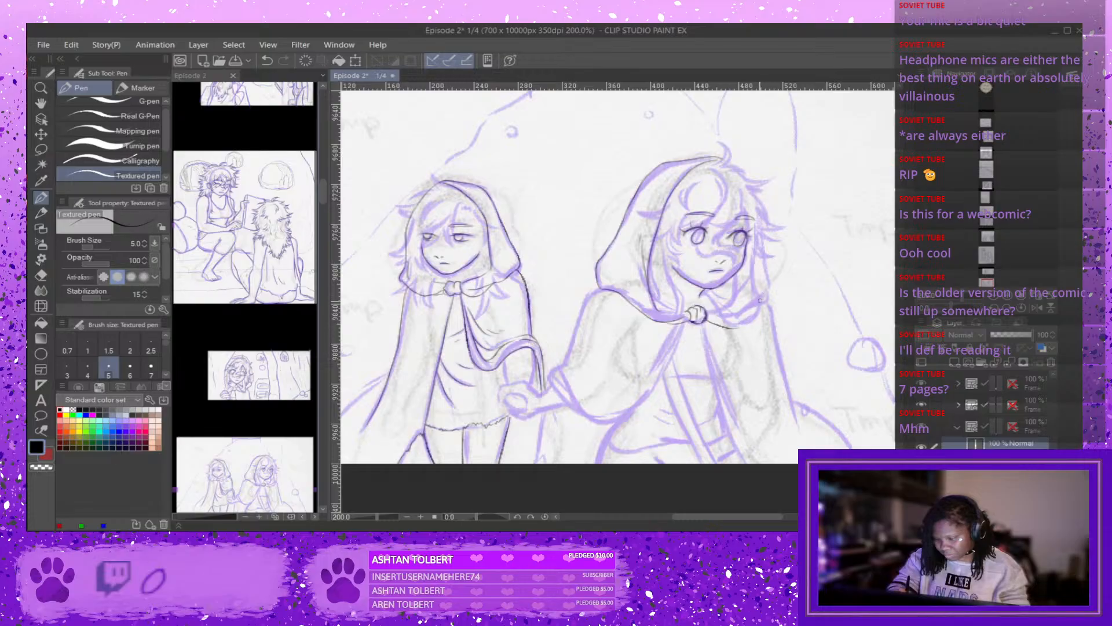
Ink the taller figure's hood edge beside the clasp and the cloak's outer sleeve edge with folds near the joined hands.
key(ctrl+z)
mouse_move(704, 318)
mouse_down()
mouse_move(745, 317)
mouse_move(735, 325)
mouse_move(771, 298)
mouse_move(755, 191)
mouse_up()
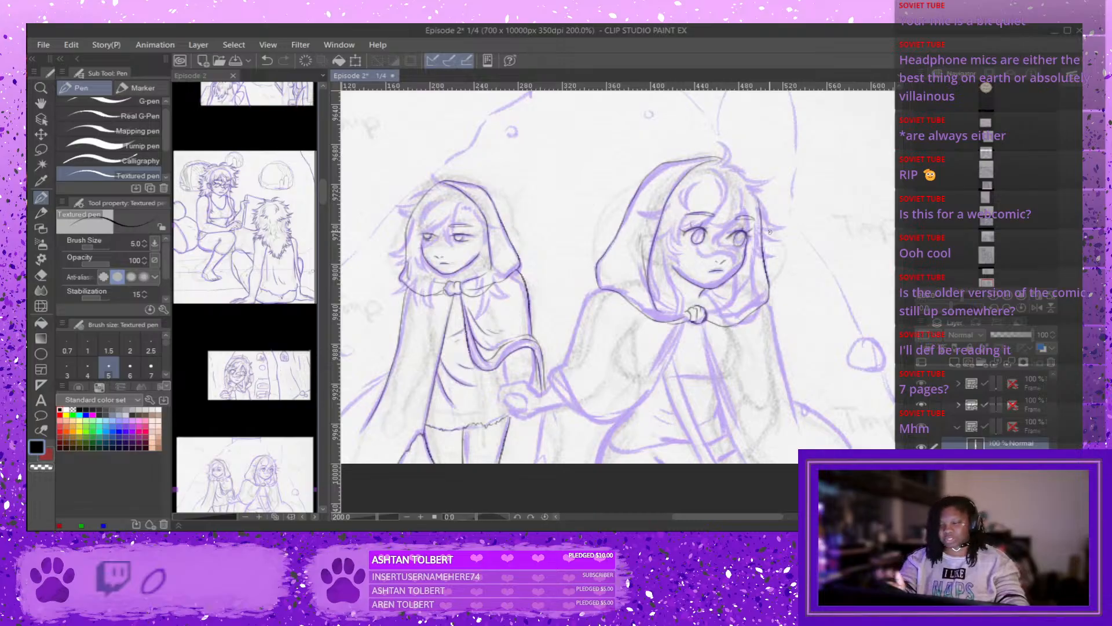
scroll(720, 238, down, 3)
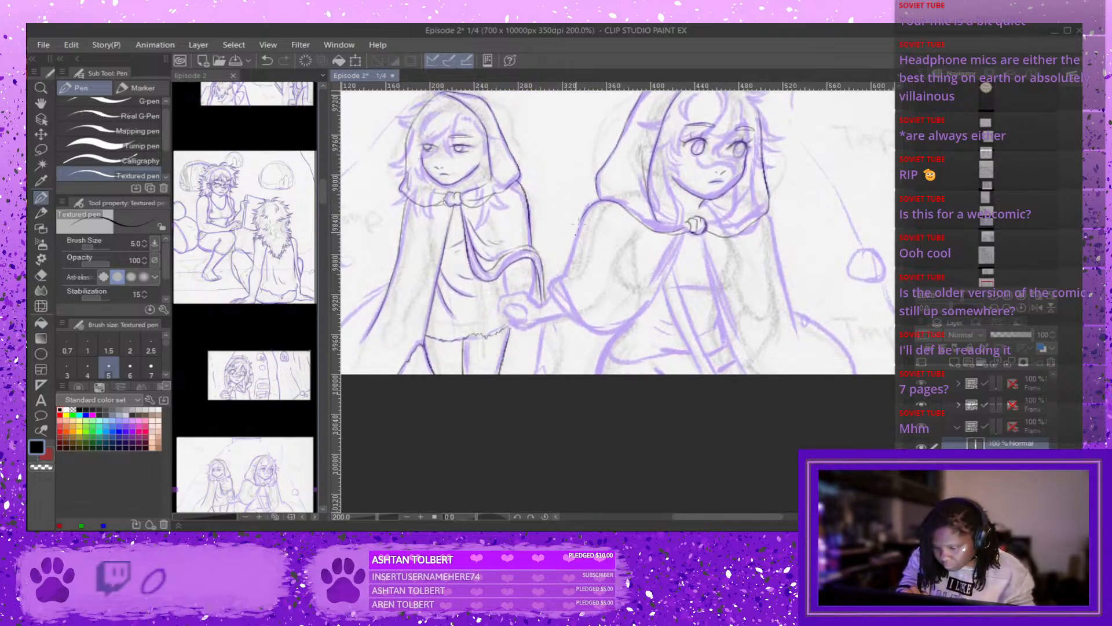
drag(581, 219, 566, 270)
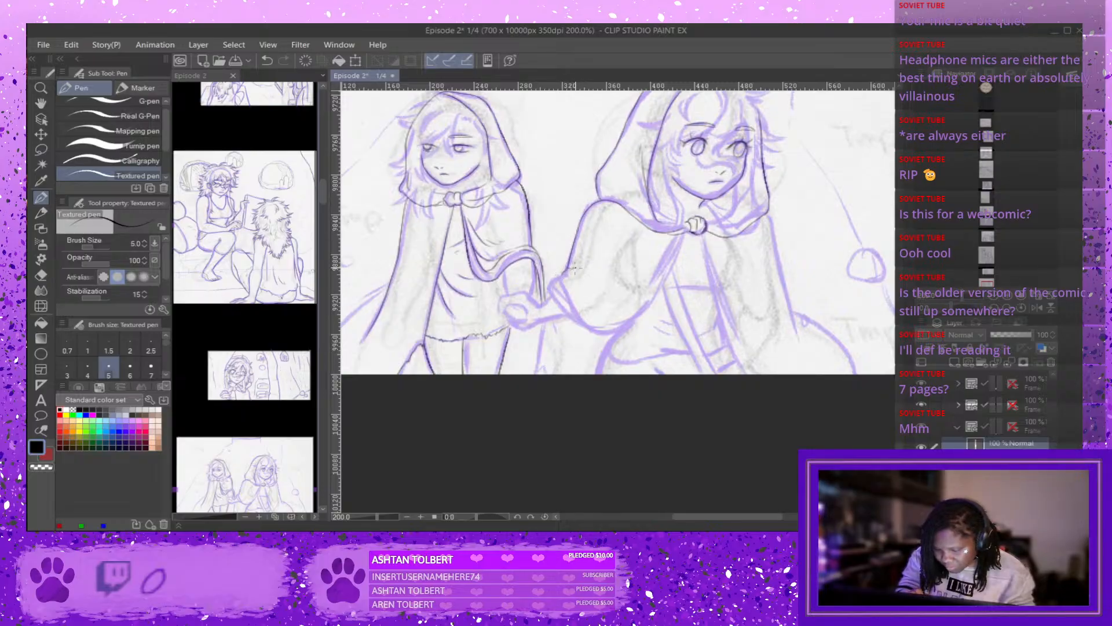
drag(566, 273, 583, 288)
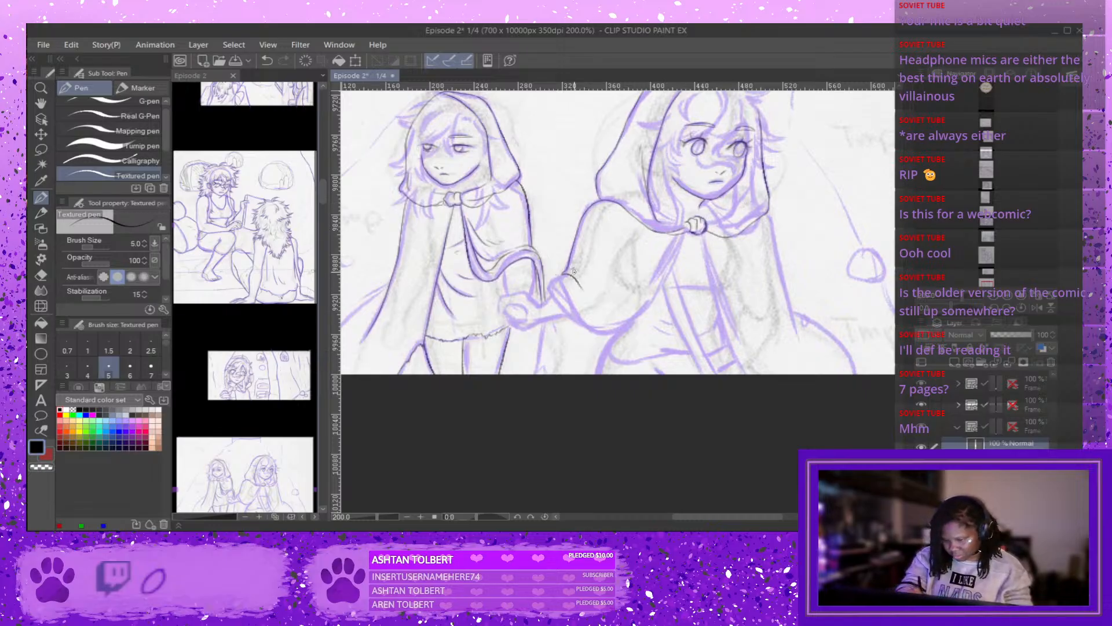
mouse_move(558, 278)
mouse_down()
mouse_move(567, 271)
mouse_move(578, 313)
mouse_move(551, 278)
mouse_move(548, 289)
mouse_up()
key(ctrl+z)
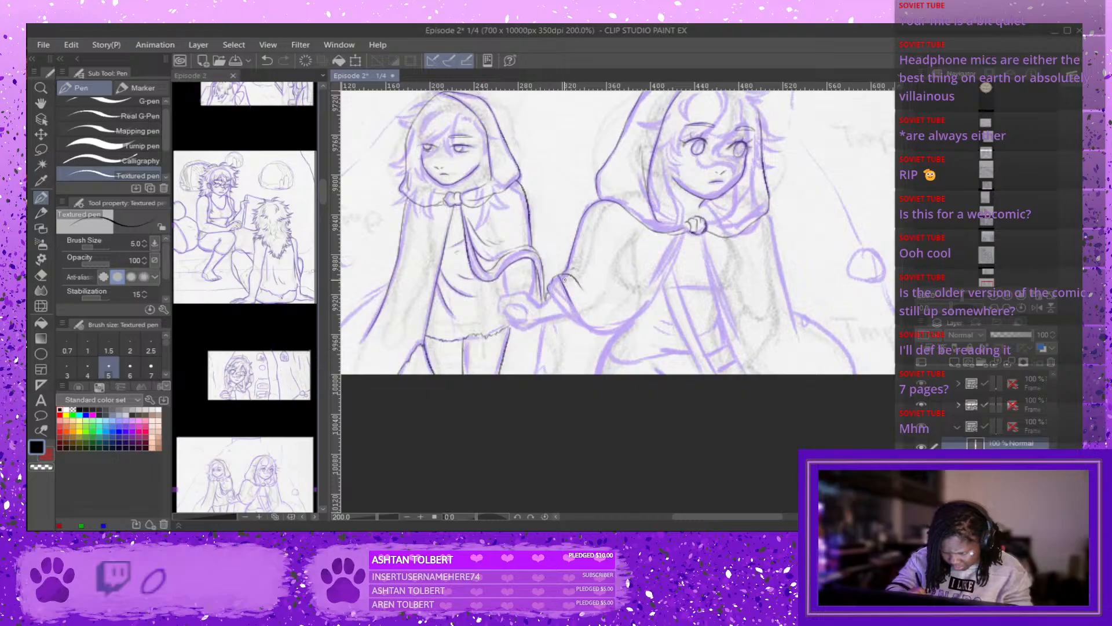
key(ctrl+z)
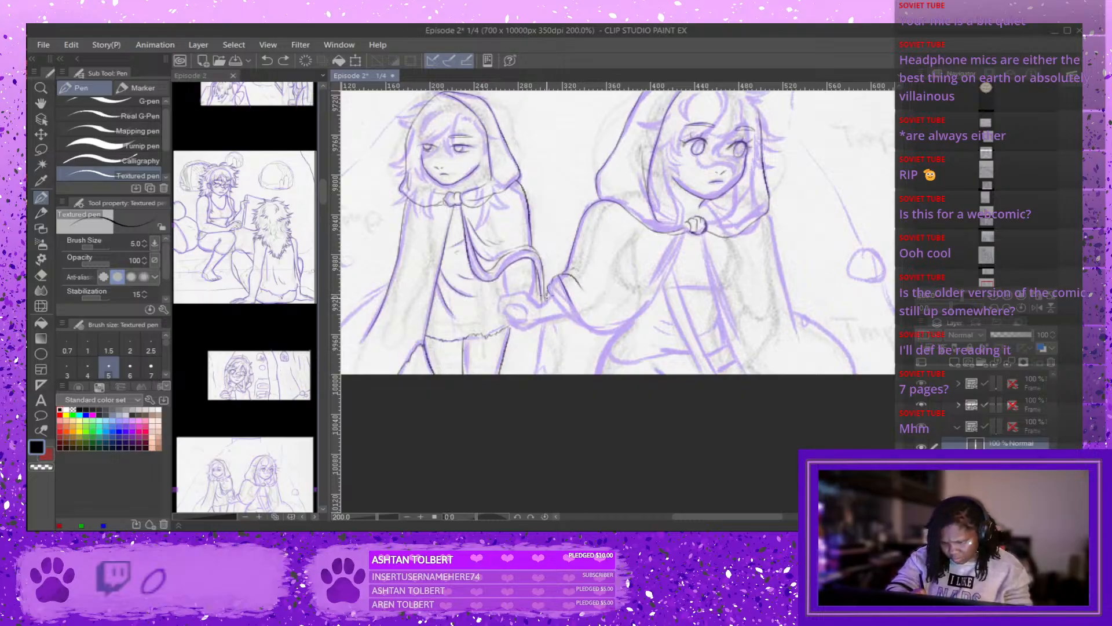
Ink the curved lower hem of the taller figure's cloak from the joined hands up along the front edge to the clasp.
mouse_move(546, 296)
mouse_down()
mouse_move(550, 278)
mouse_move(551, 310)
mouse_move(593, 342)
mouse_move(623, 342)
mouse_up()
key(ctrl+z)
key(ctrl+z)
mouse_move(552, 308)
mouse_down()
mouse_move(586, 339)
mouse_move(623, 331)
mouse_move(661, 287)
mouse_up()
key(ctrl+z)
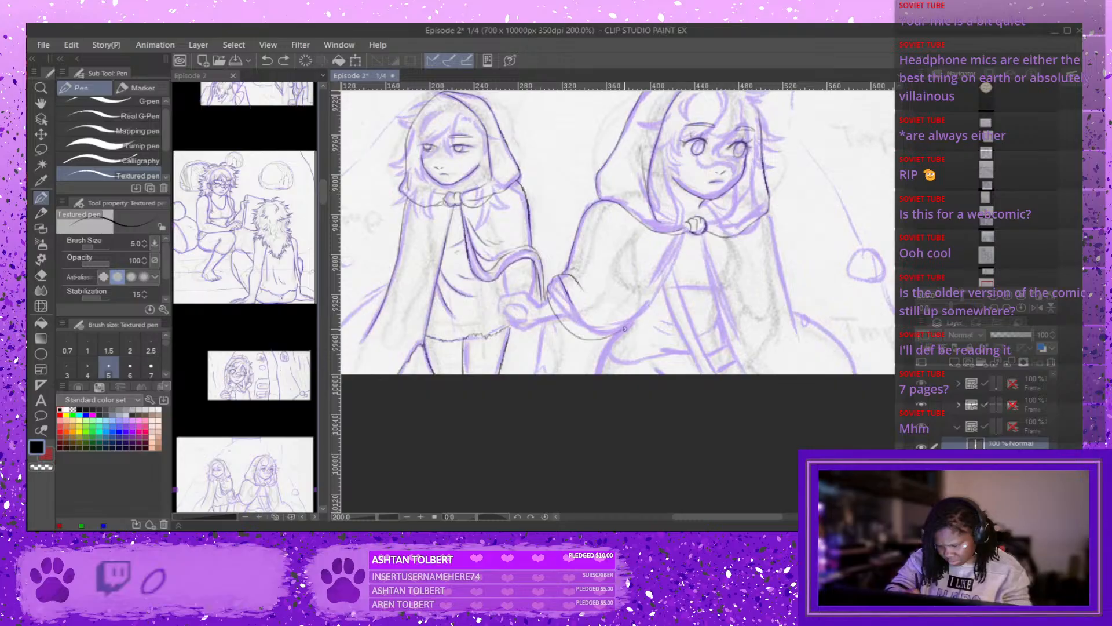
drag(625, 329, 687, 236)
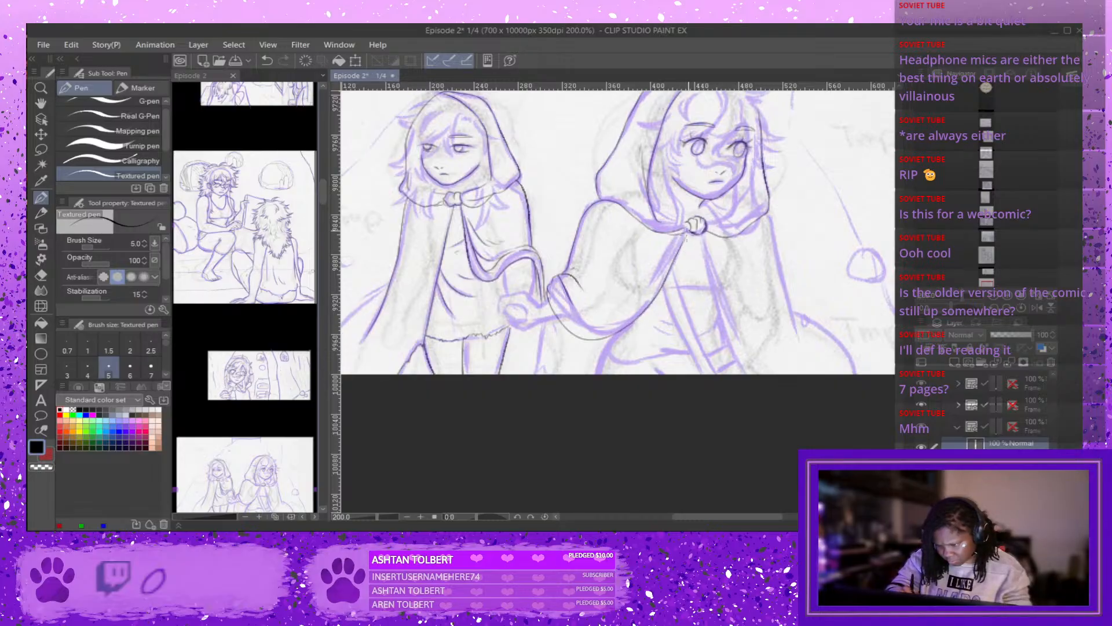
key(ctrl+z)
drag(666, 281, 686, 238)
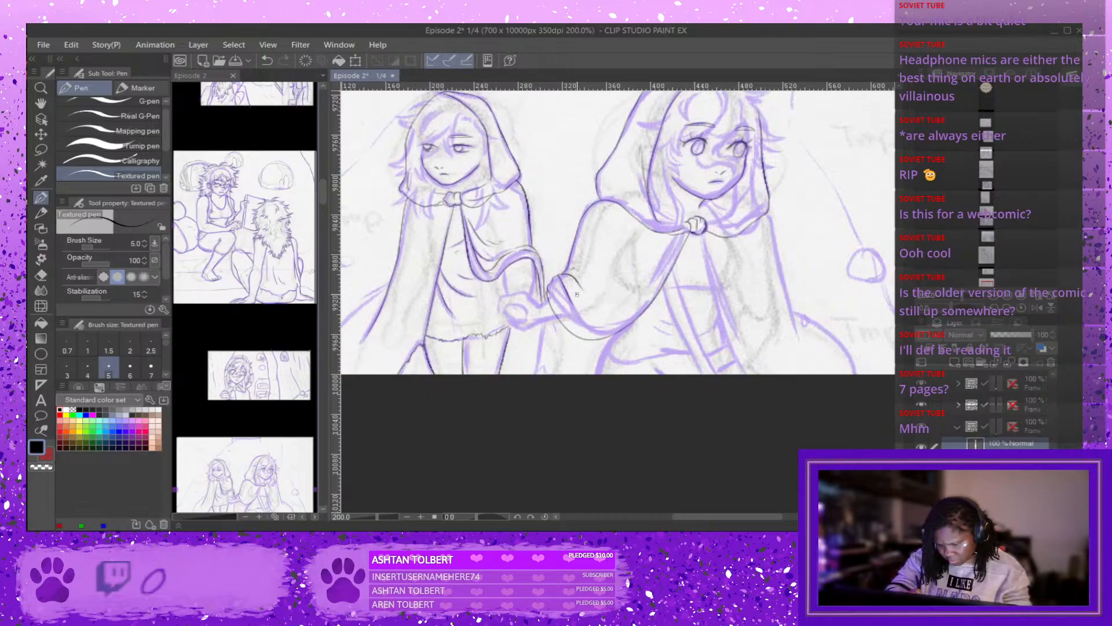
drag(550, 291, 587, 329)
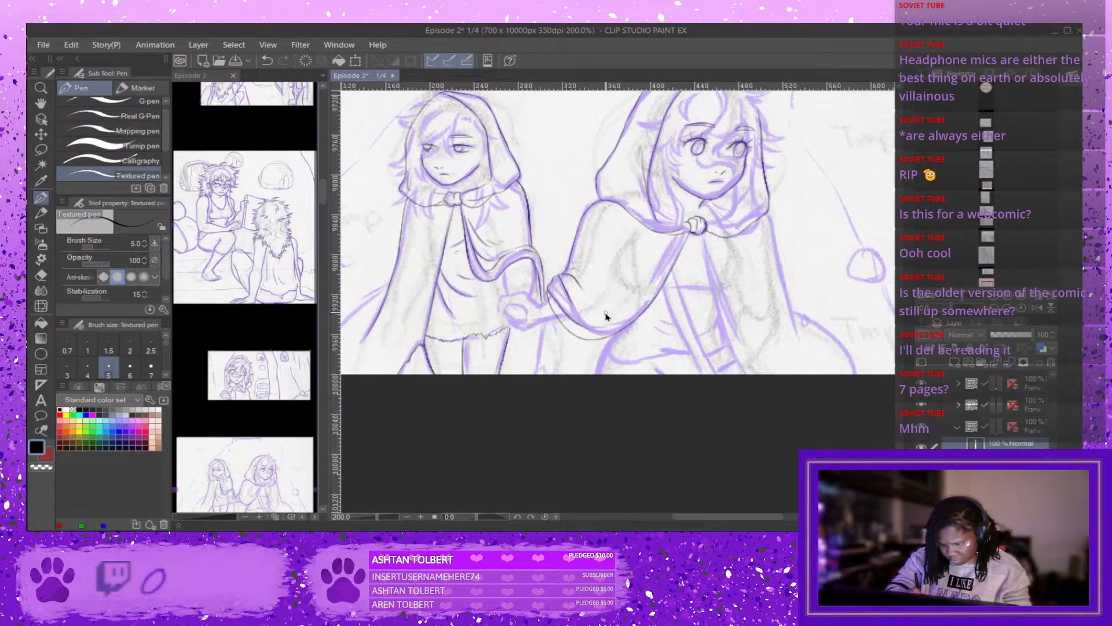
key(ctrl+z)
drag(550, 294, 588, 330)
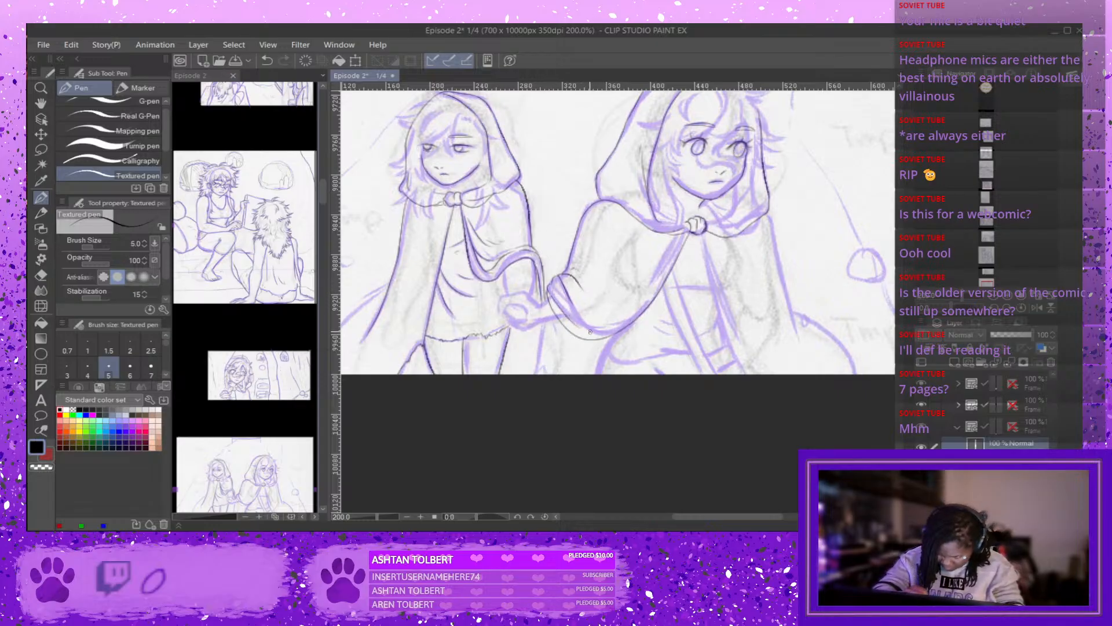
key(ctrl+z)
drag(551, 292, 588, 329)
key(ctrl+z)
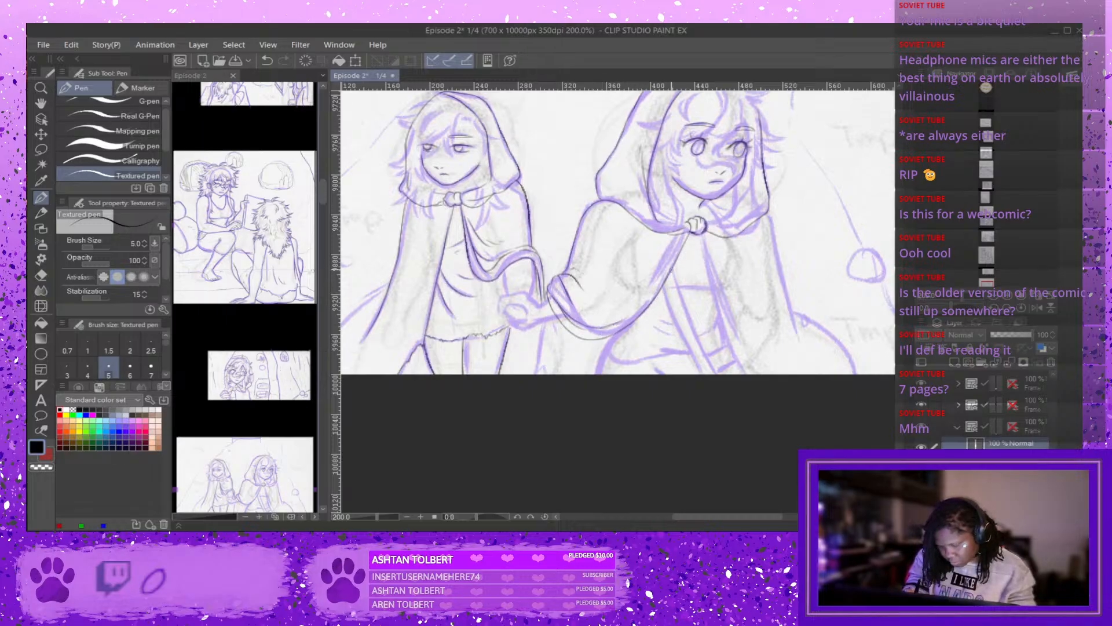
Ink a second line down the cloak's front edge from the clasp toward the hem and add fold lines on the draped sleeve.
drag(683, 237, 654, 288)
key(ctrl+z)
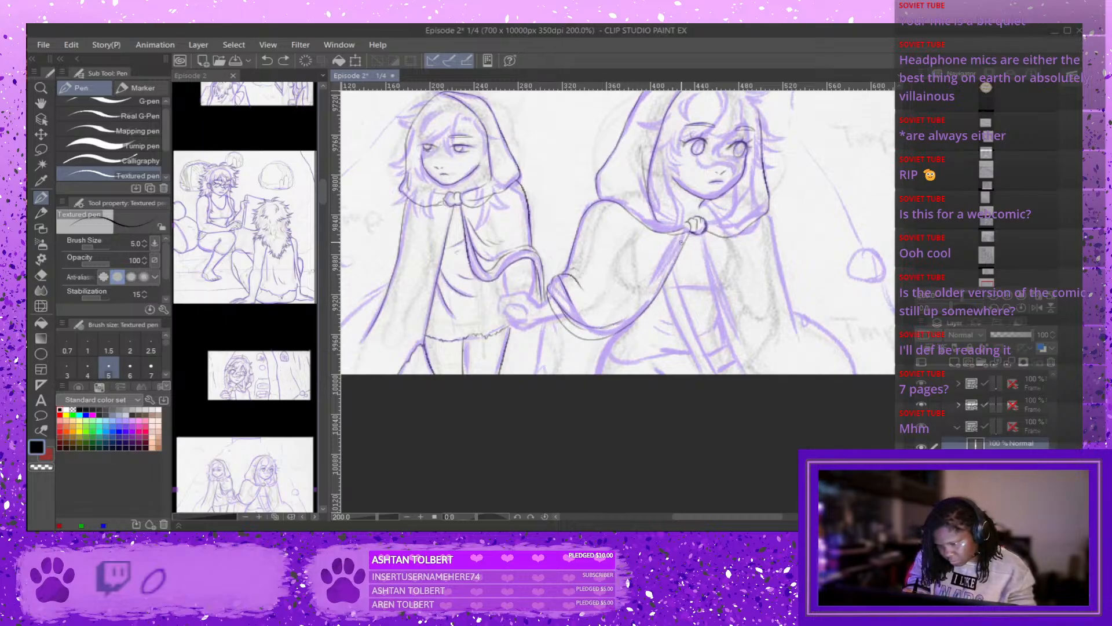
drag(684, 236, 644, 297)
key(ctrl+z)
drag(685, 235, 648, 292)
key(ctrl+z)
drag(684, 236, 655, 287)
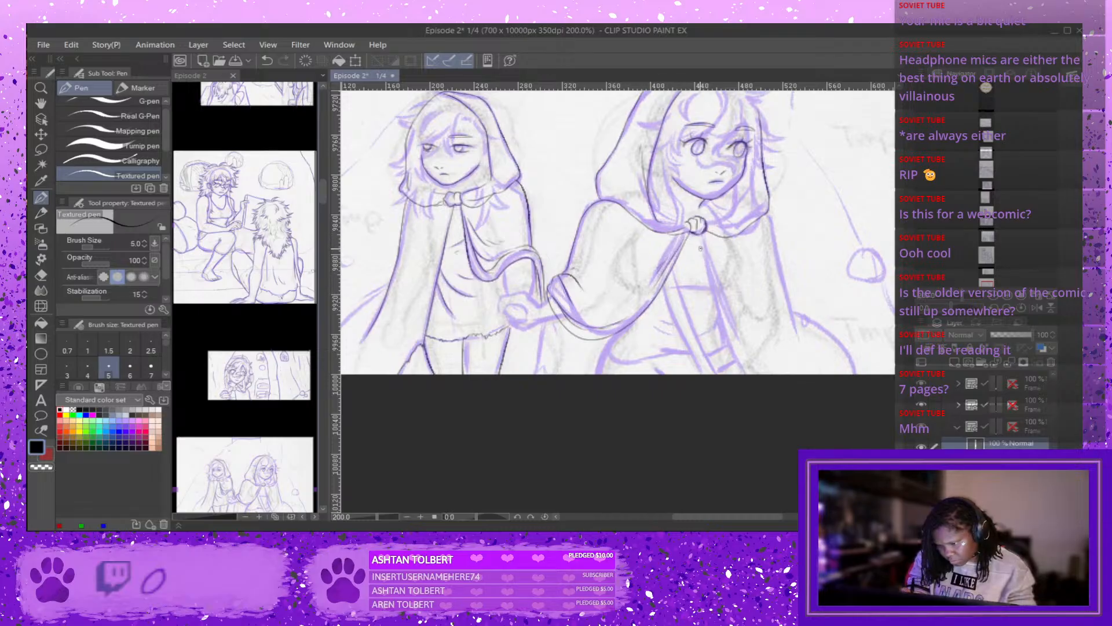
key(ctrl+z)
drag(684, 238, 653, 286)
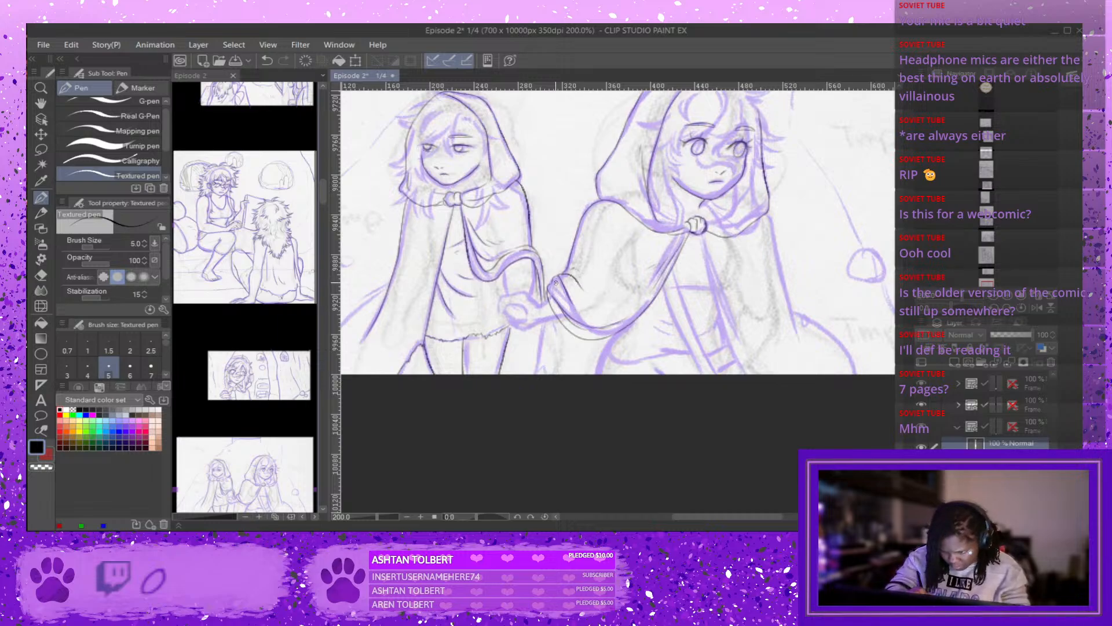
drag(556, 283, 570, 313)
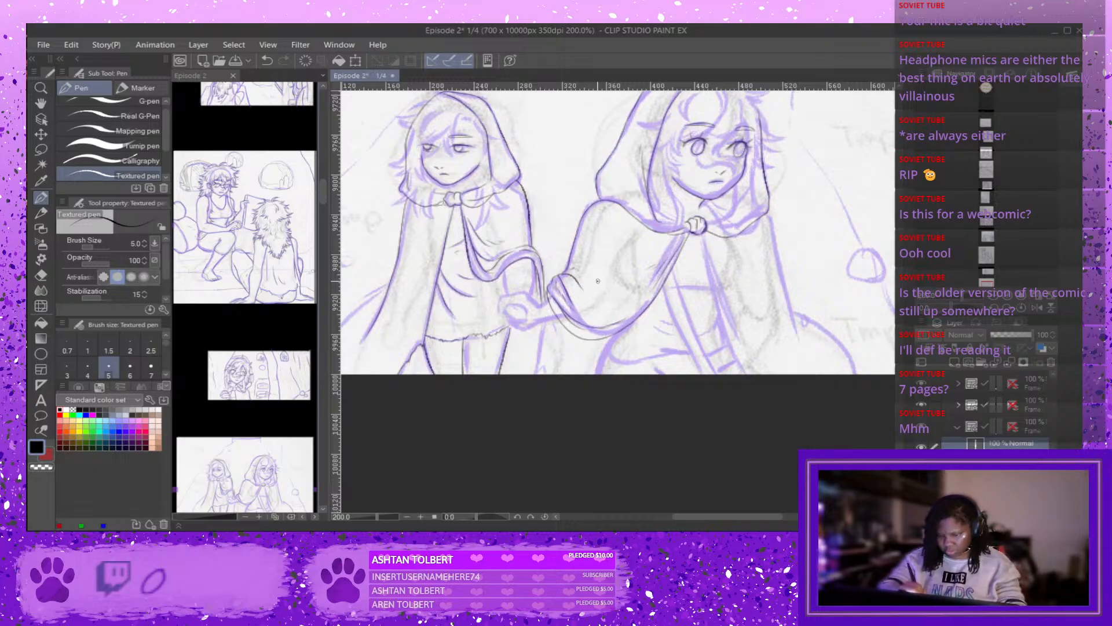
drag(580, 282, 619, 296)
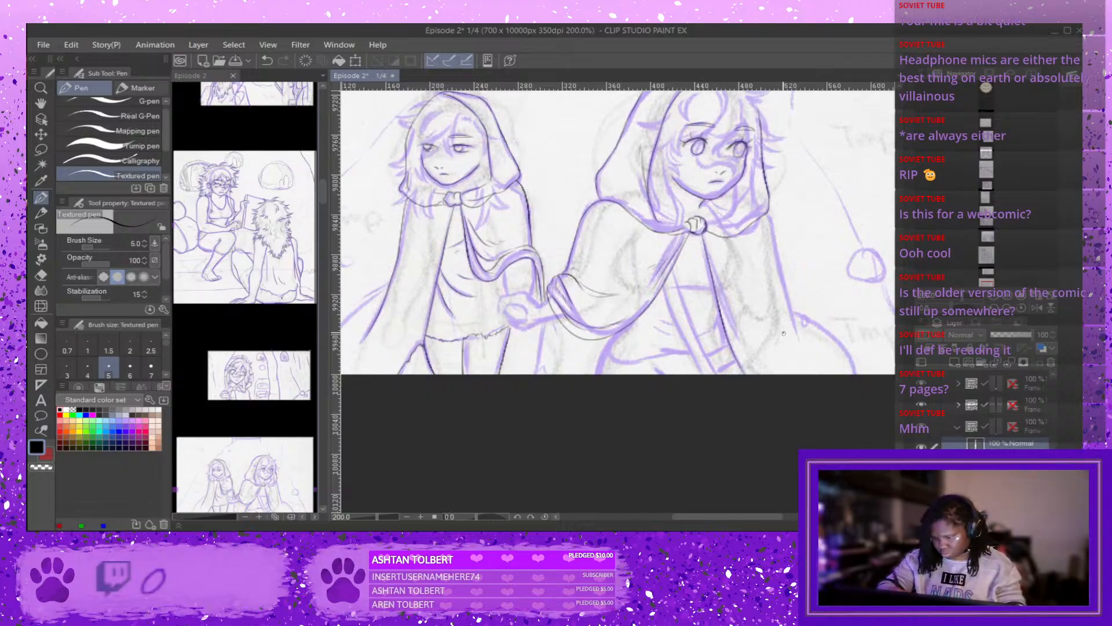
Ink the opposite front edge and outer side of the taller figure's cloak, plus the diagonal strap across the torso.
drag(704, 236, 744, 342)
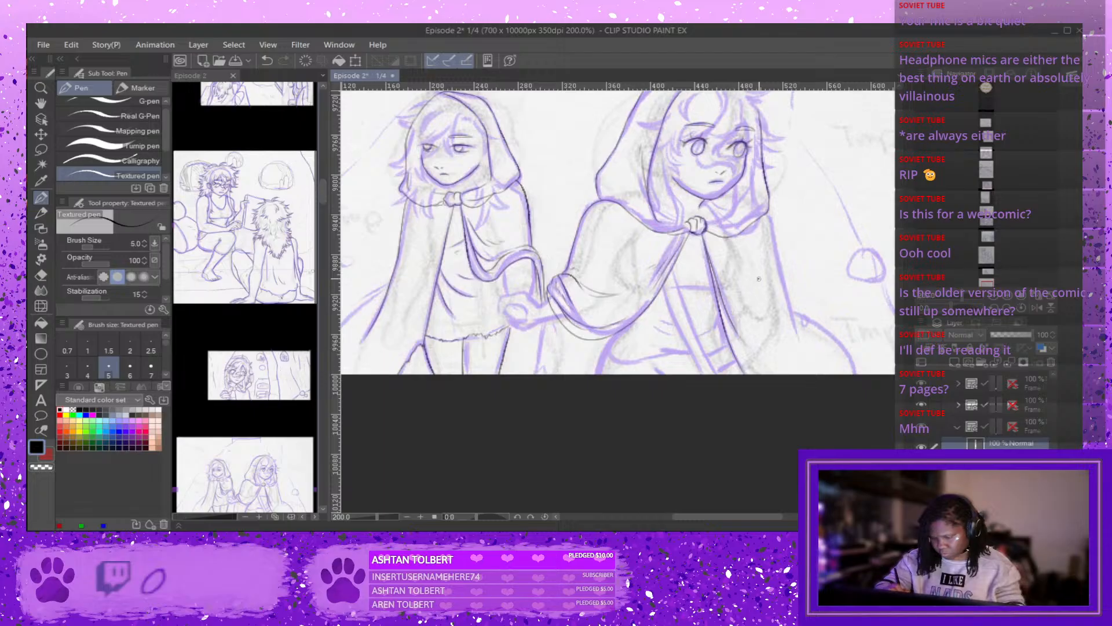
key(ctrl+z)
key(ctrl+y)
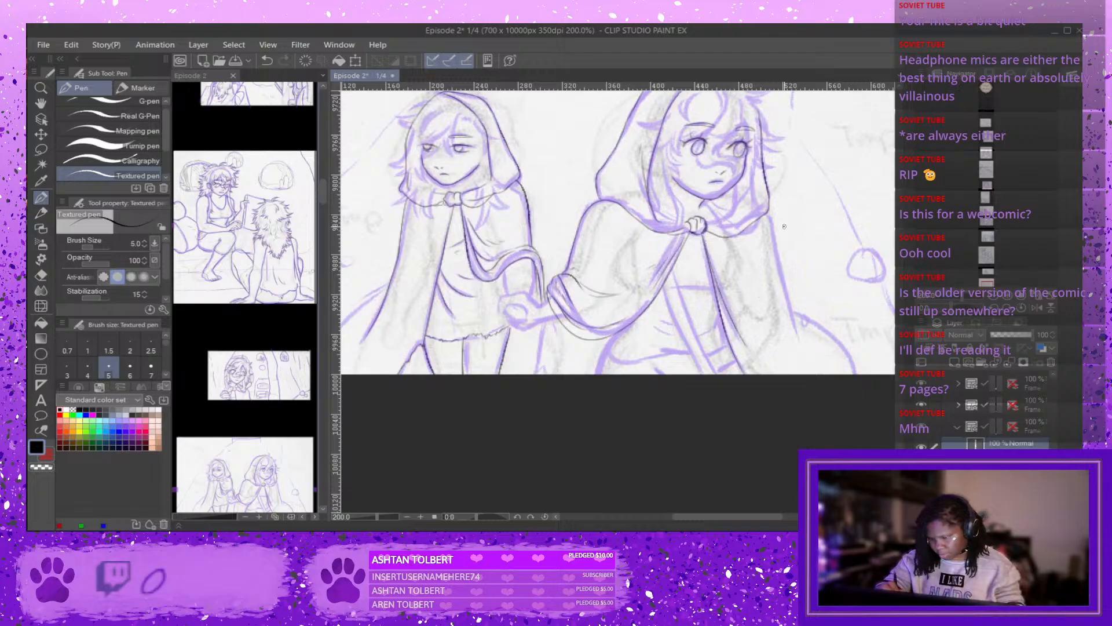
drag(764, 212, 804, 346)
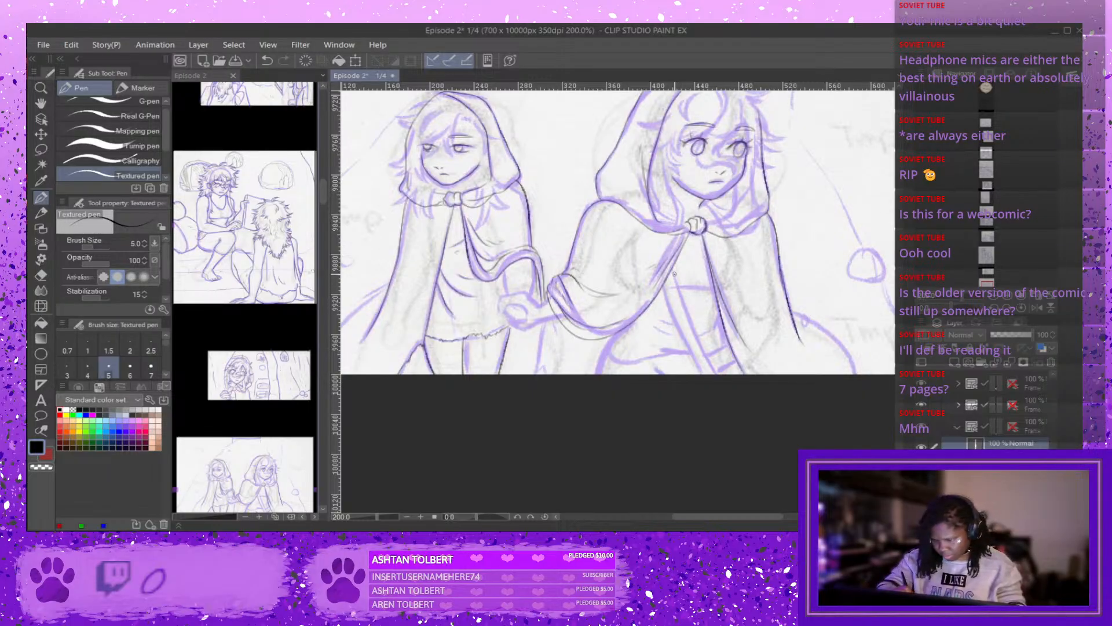
mouse_move(665, 279)
mouse_down()
mouse_move(713, 391)
mouse_move(703, 311)
mouse_move(716, 291)
mouse_move(744, 311)
mouse_move(717, 369)
mouse_move(740, 351)
mouse_up()
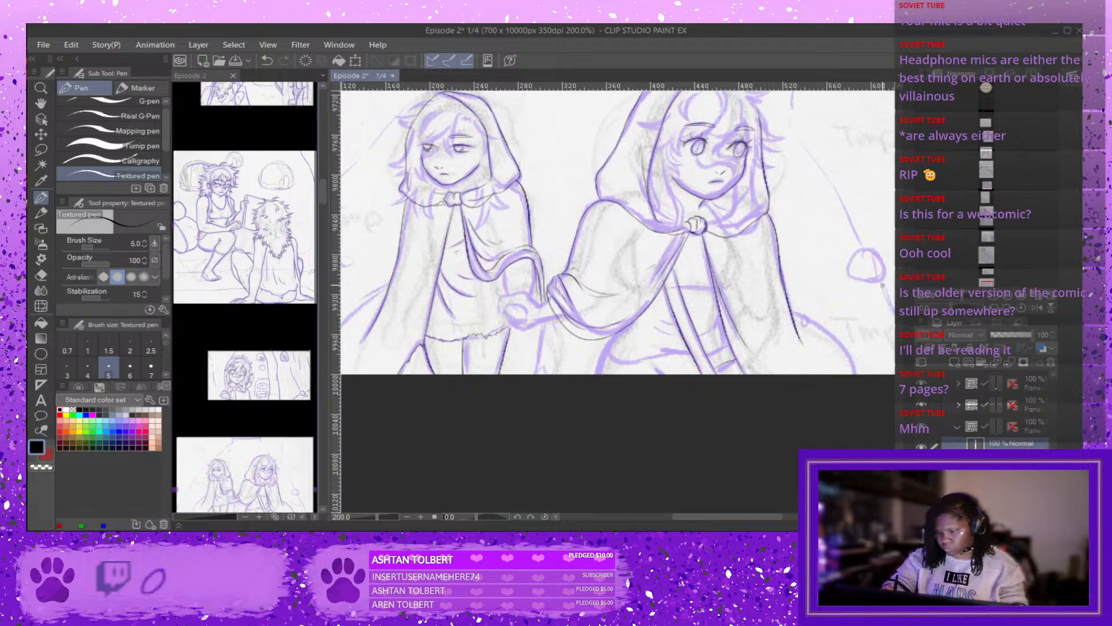
Check the story overview and ink the bottom hem of the taller figure's top, between the cloak's hem and the diagonal strap.
drag(323, 195, 324, 199)
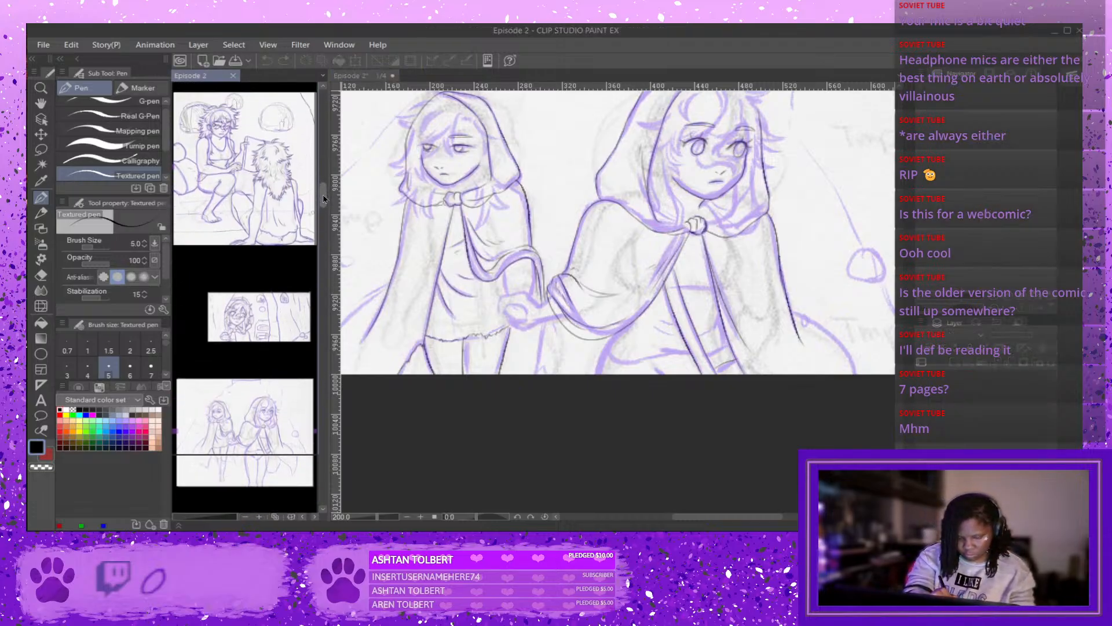
scroll(323, 198, down, 2)
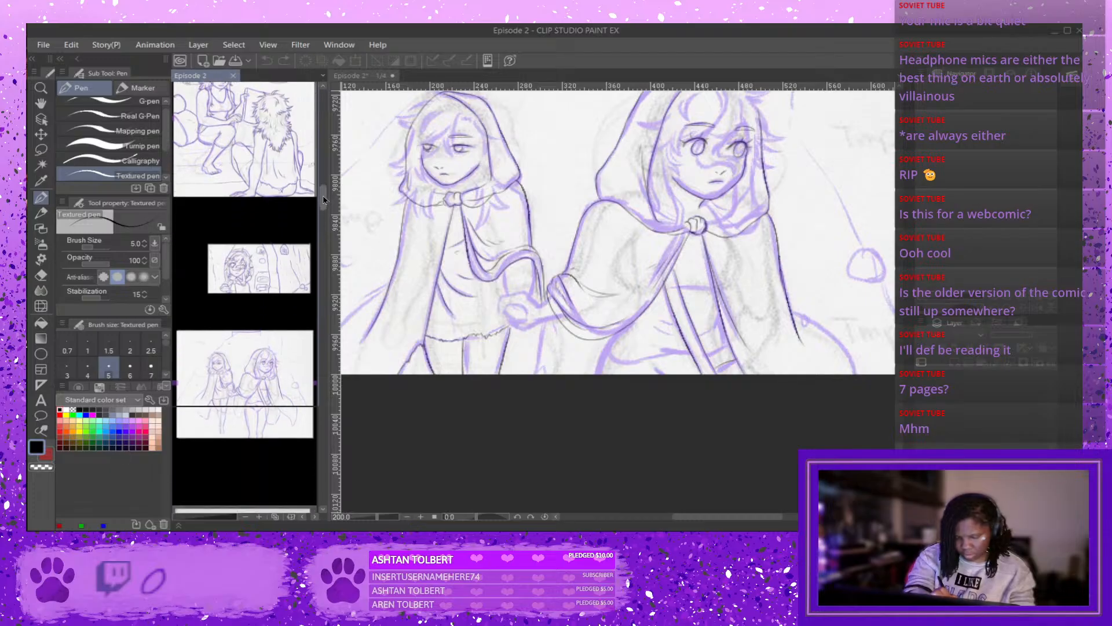
click(616, 335)
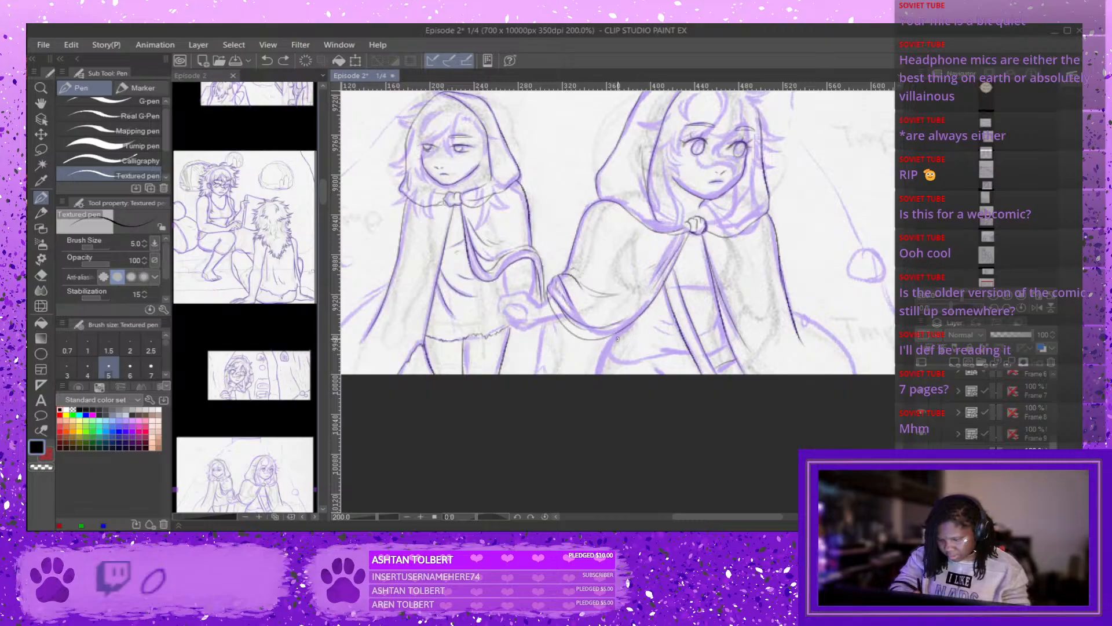
mouse_move(612, 336)
mouse_down()
mouse_move(657, 340)
mouse_move(608, 338)
mouse_move(599, 343)
mouse_move(628, 366)
mouse_move(602, 343)
mouse_move(626, 361)
mouse_move(606, 358)
mouse_move(615, 365)
mouse_move(650, 351)
mouse_up()
key(ctrl+z)
key(ctrl+z)
key(ctrl+z)
key(ctrl+z)
key(ctrl+z)
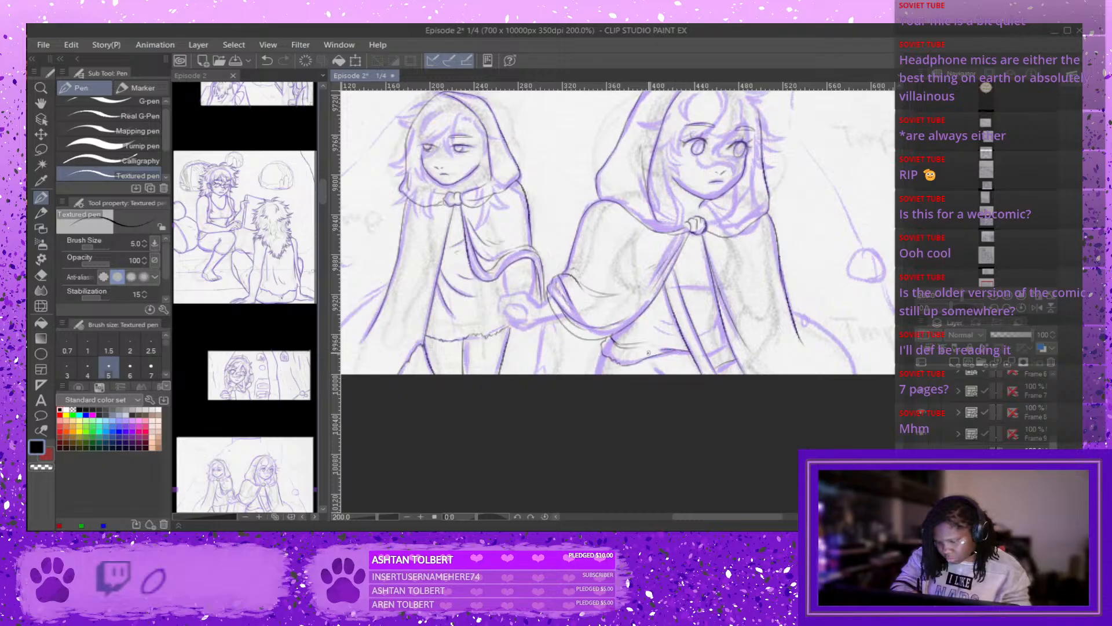
key(ctrl+z)
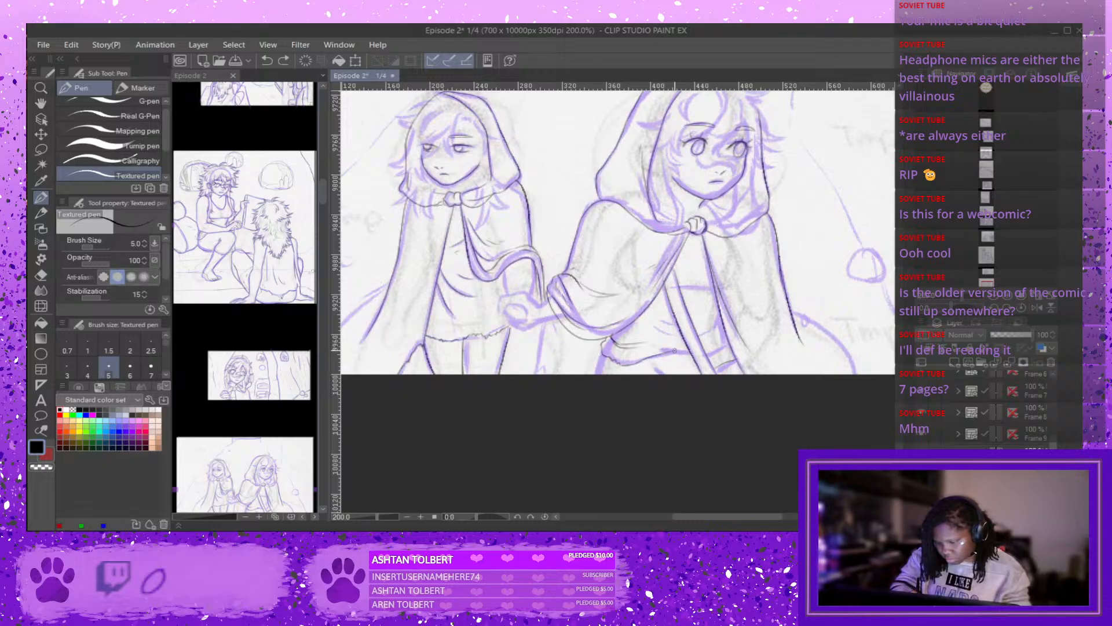
drag(674, 346, 634, 353)
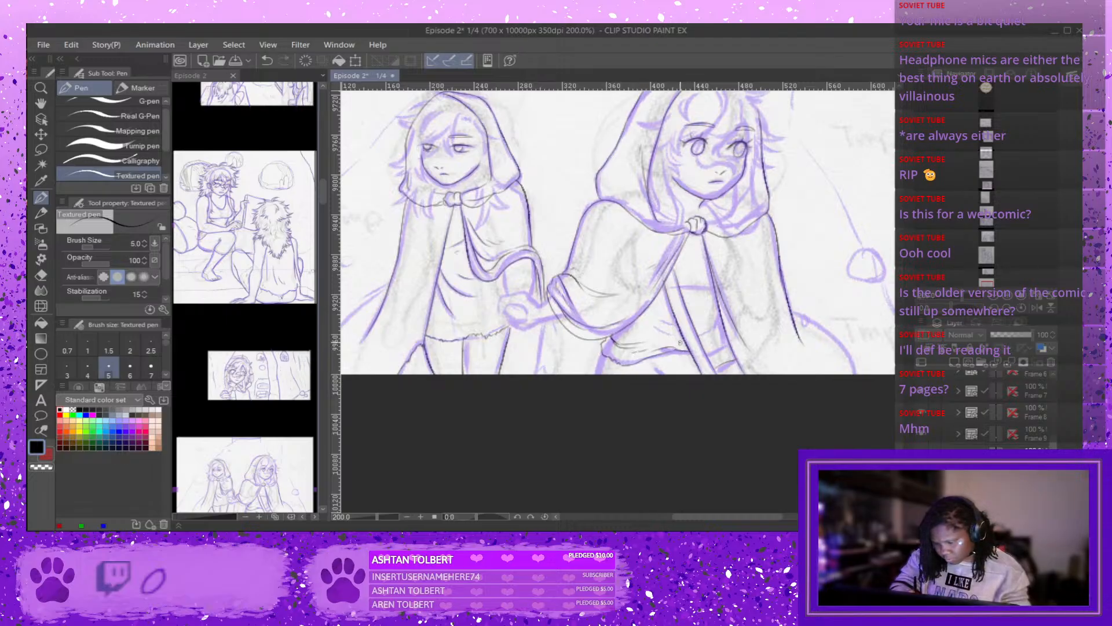
key(ctrl+z)
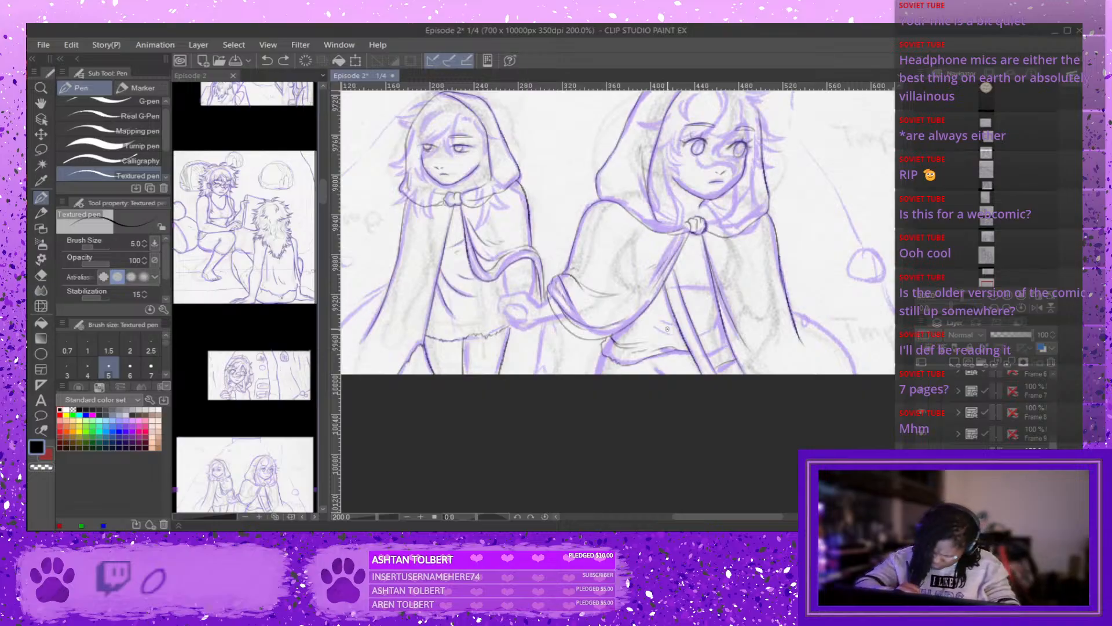
Ink small fabric folds at the waist of the taller figure's top, plus the chest line and neckline beneath the clasp.
drag(655, 327, 674, 322)
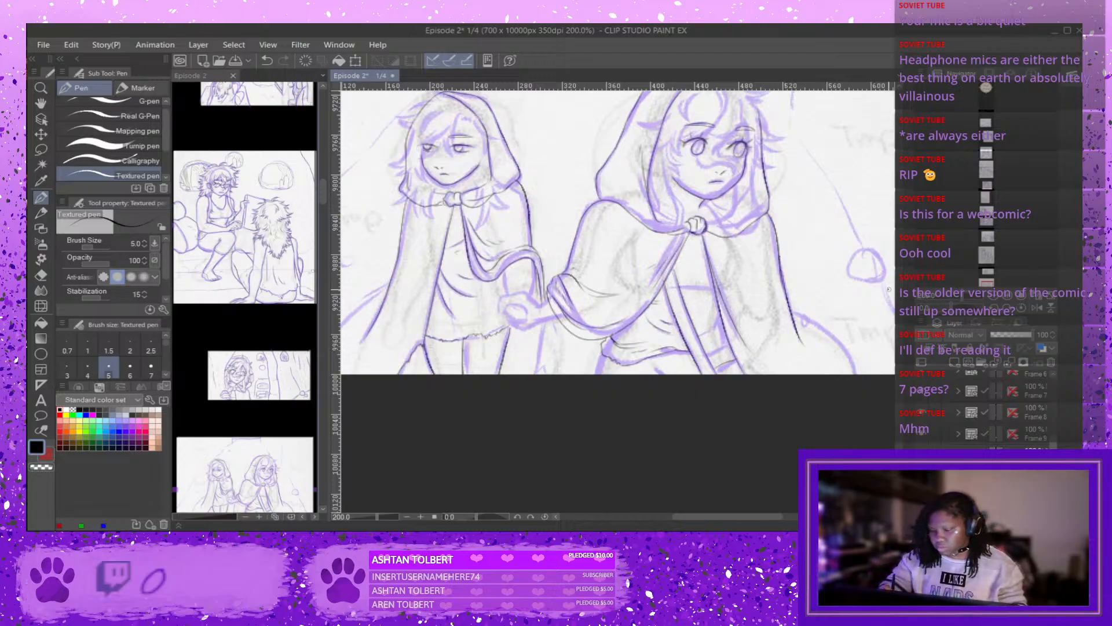
mouse_move(677, 286)
mouse_down()
mouse_move(707, 285)
mouse_move(705, 259)
mouse_up()
key(ctrl+z)
key(ctrl+z)
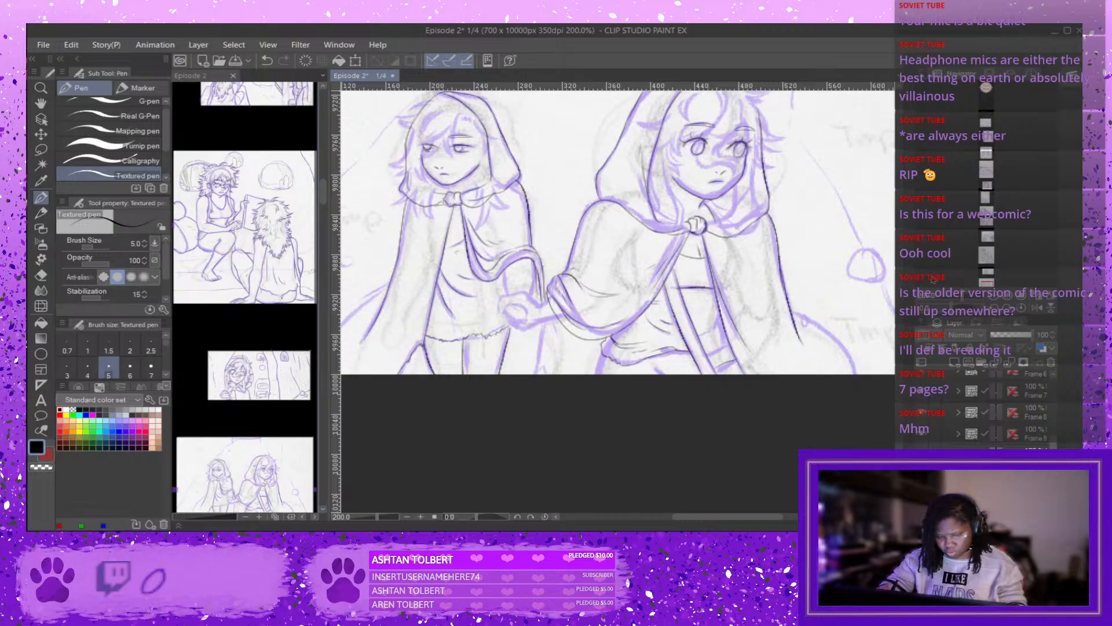
Check the story overview and ink a short stroke just below the hem of the taller figure's top at the page's lower edge.
drag(323, 192, 328, 190)
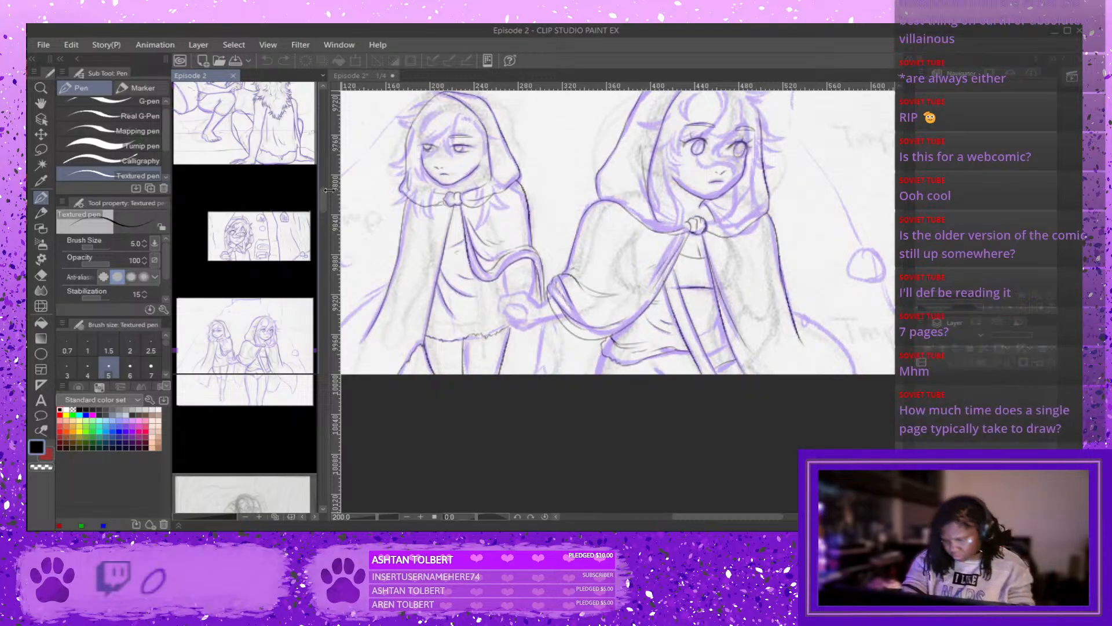
click(708, 353)
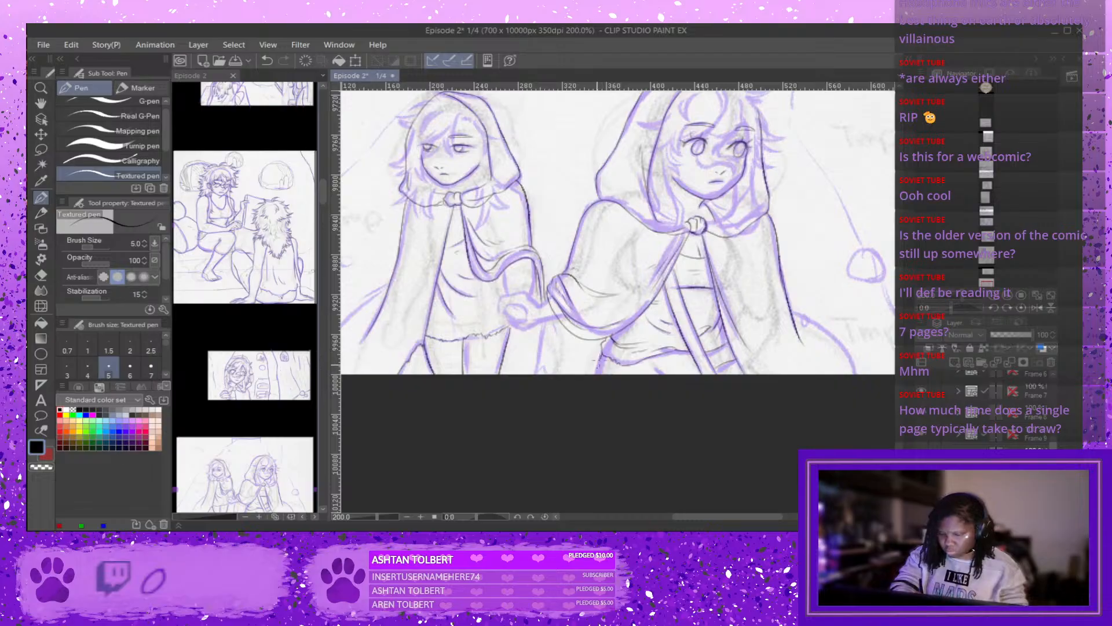
drag(599, 367, 614, 367)
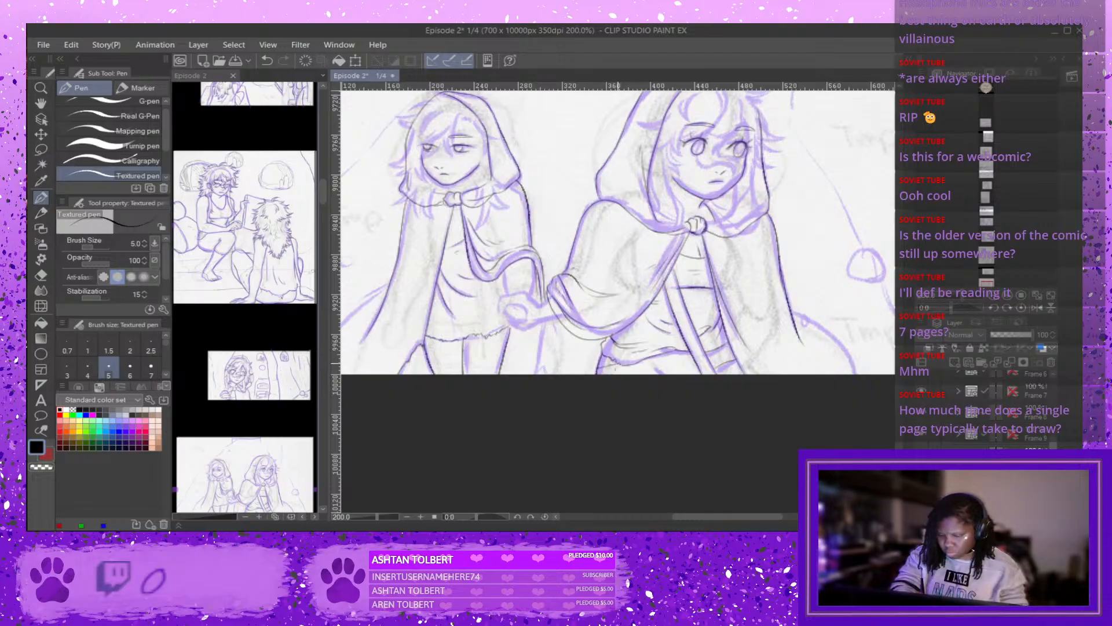
key(ctrl+z)
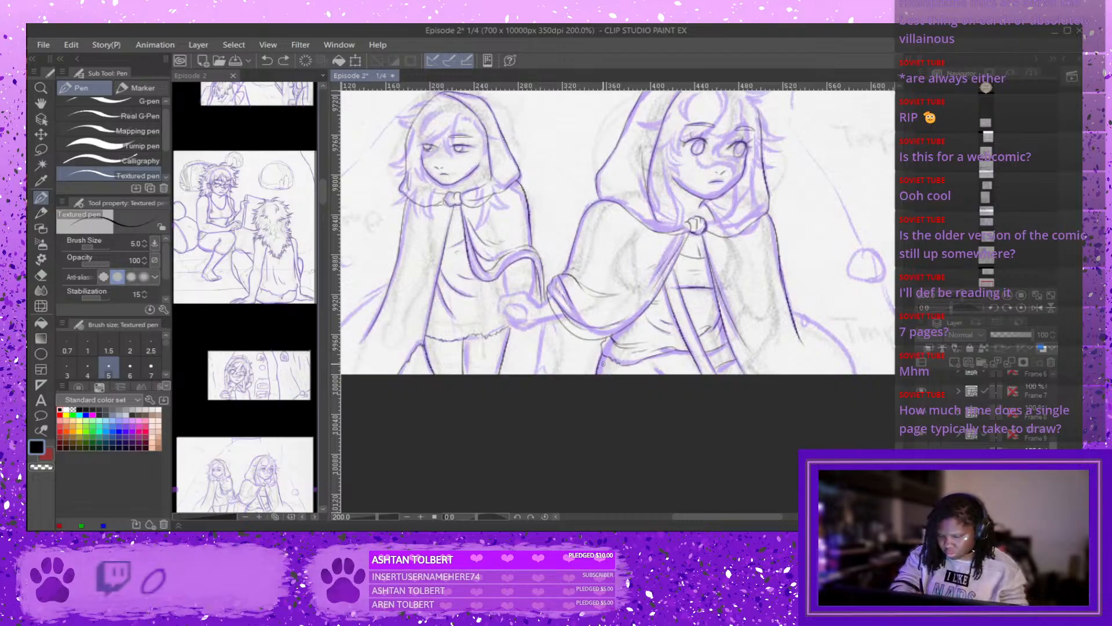
drag(602, 365, 599, 370)
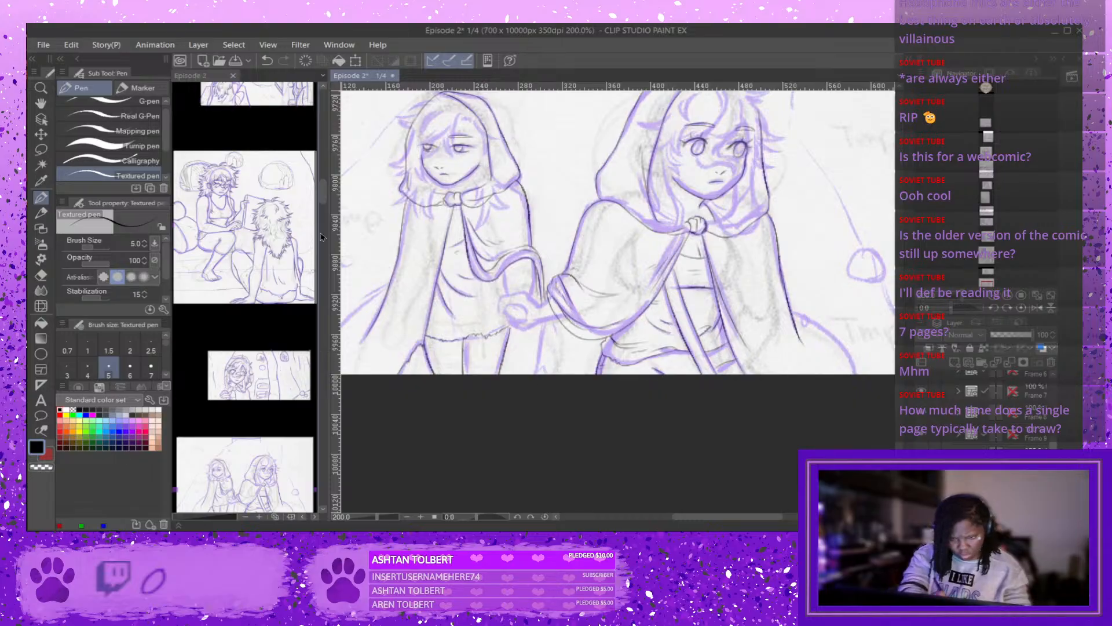
Check the last panel in the story overview and try inking a jagged outline along the curved sketch line beside the smaller figure's cloak.
drag(322, 196, 324, 201)
scroll(323, 201, down, 1)
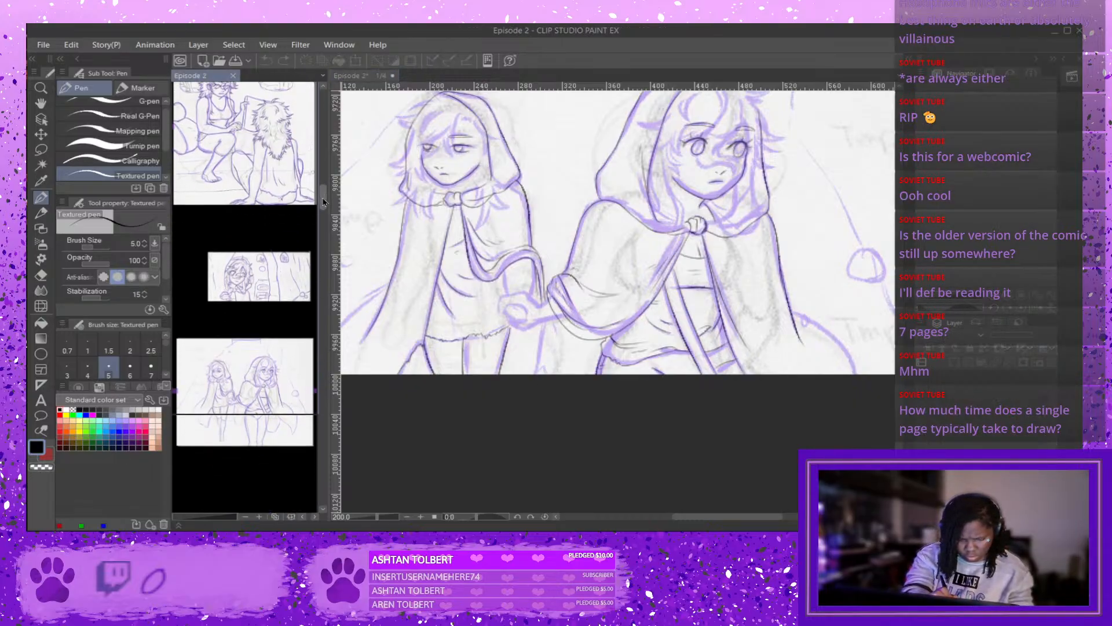
scroll(323, 201, up, 1)
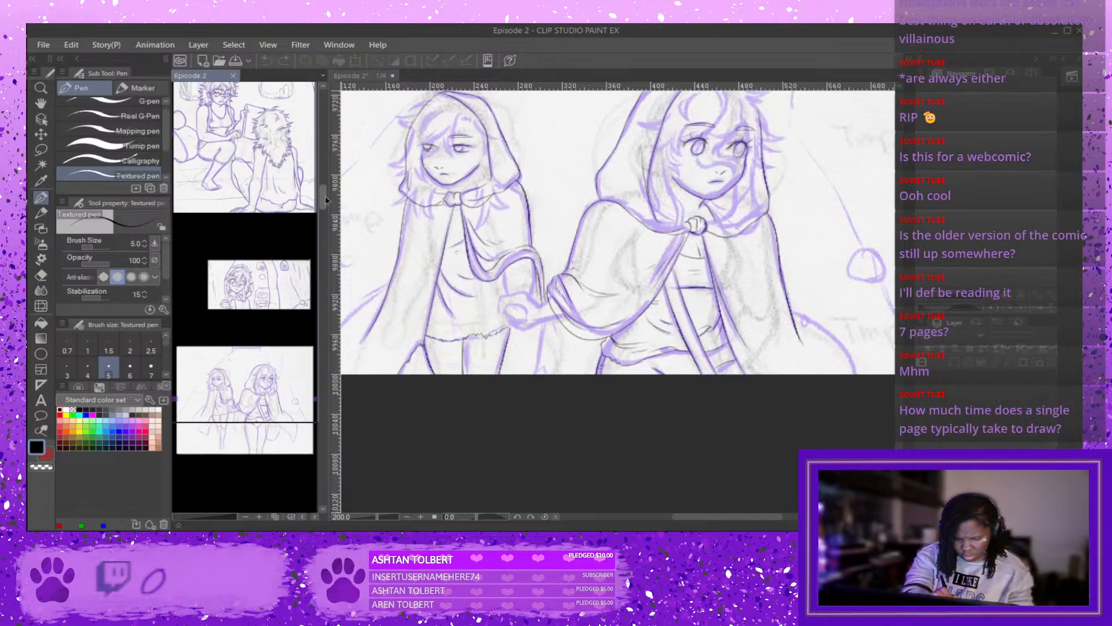
click(664, 376)
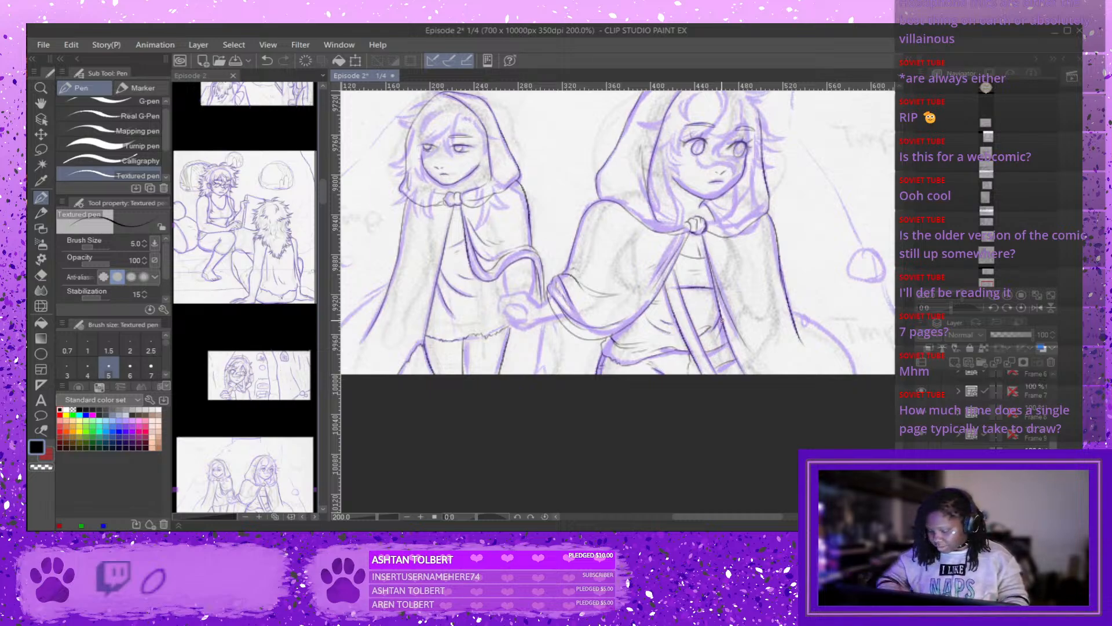
drag(743, 521, 703, 522)
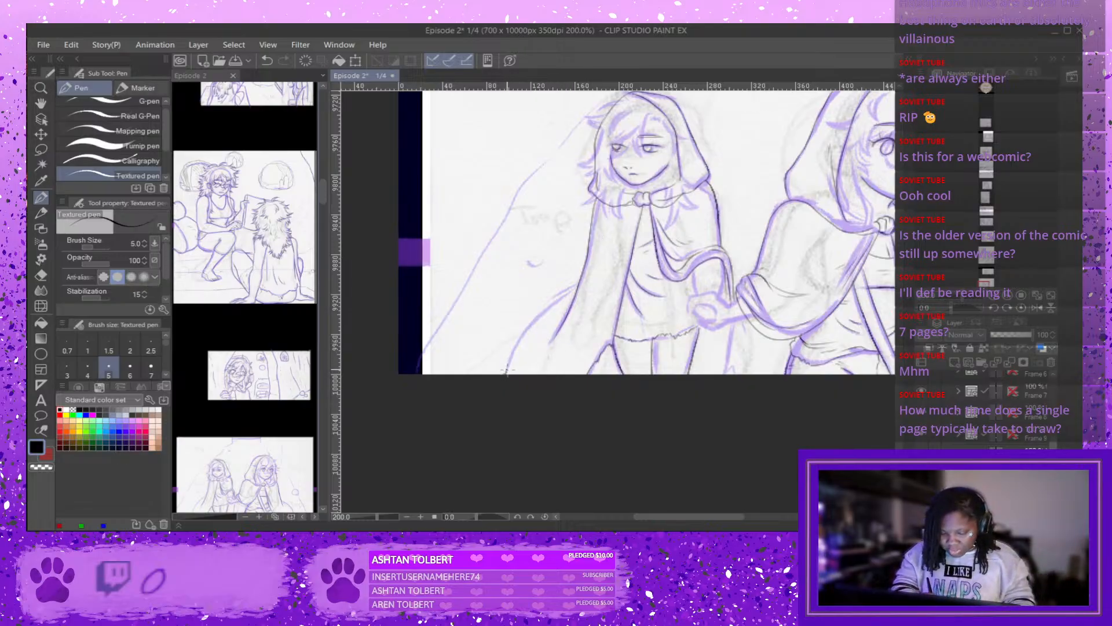
mouse_move(517, 354)
mouse_down()
mouse_move(524, 329)
mouse_move(578, 280)
mouse_up()
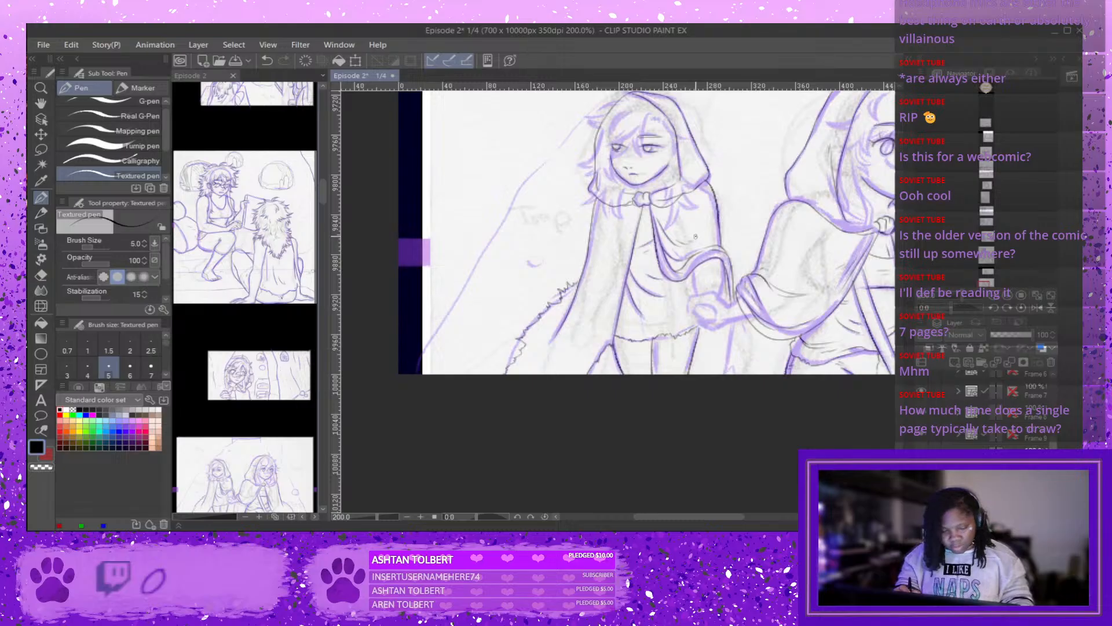
Undo all the jagged outline strokes beside the smaller figure's cloak.
key(ctrl+z)
key(ctrl+z)
key(ctrl+z)
key(ctrl+z)
key(ctrl+z)
key(ctrl+z)
key(ctrl+z)
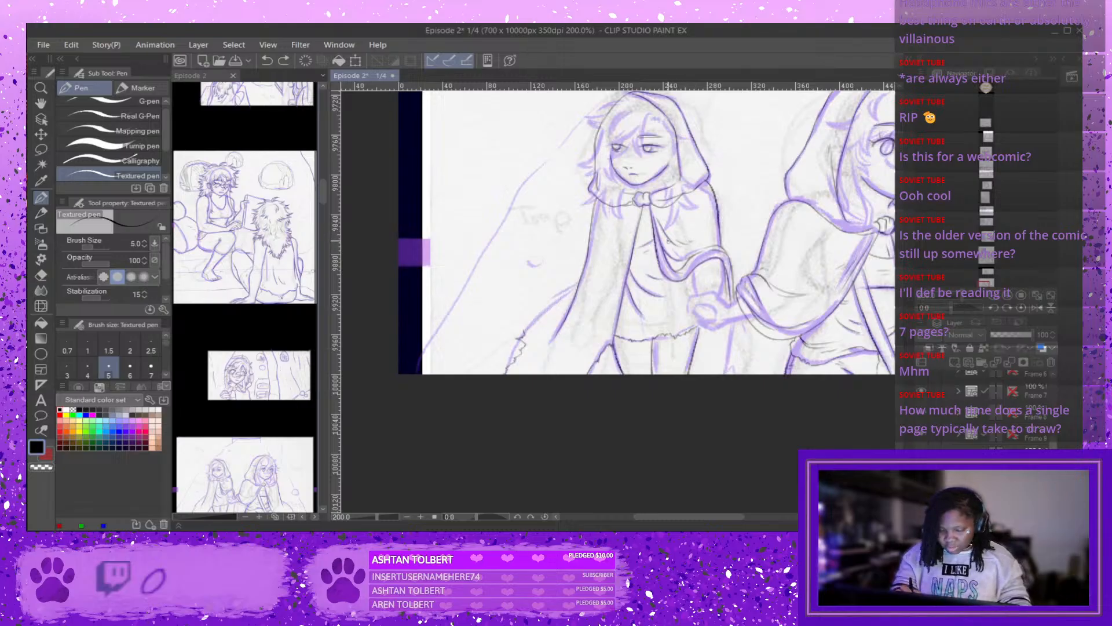
key(ctrl+z)
key(ctrl+z)
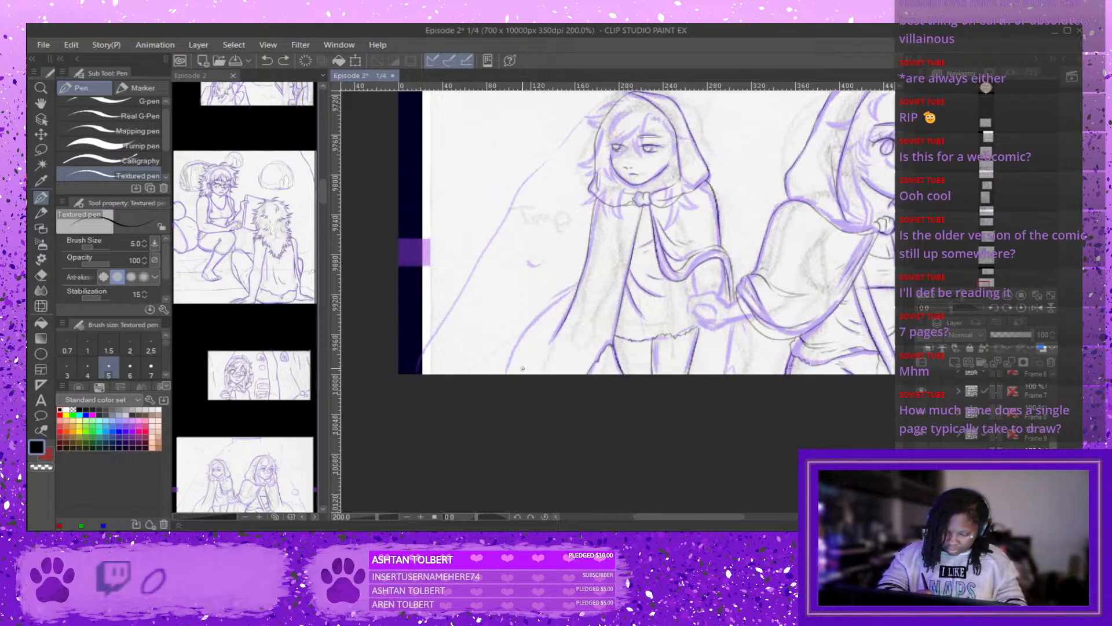
Try a second jagged outline along the curved line beside the smaller figure's cloak, with small loose marks inside it.
mouse_move(520, 371)
mouse_down()
mouse_move(526, 320)
mouse_move(542, 321)
mouse_move(547, 305)
mouse_move(540, 313)
mouse_move(556, 311)
mouse_move(556, 288)
mouse_move(577, 280)
mouse_up()
key(ctrl+z)
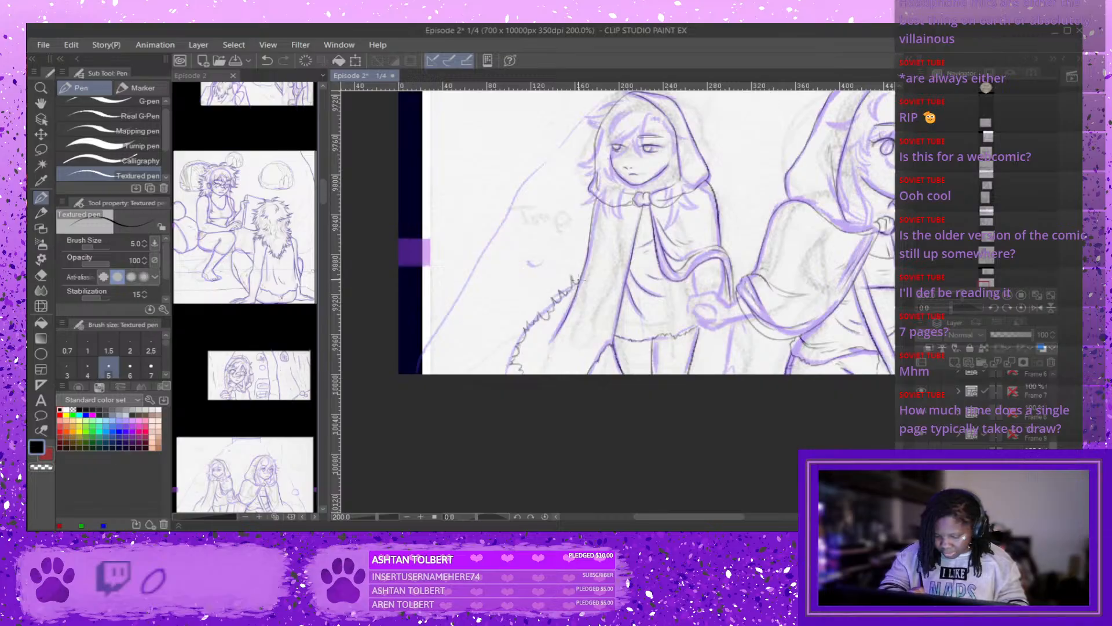
mouse_move(528, 338)
mouse_down()
mouse_move(540, 327)
mouse_move(519, 358)
mouse_move(528, 358)
mouse_up()
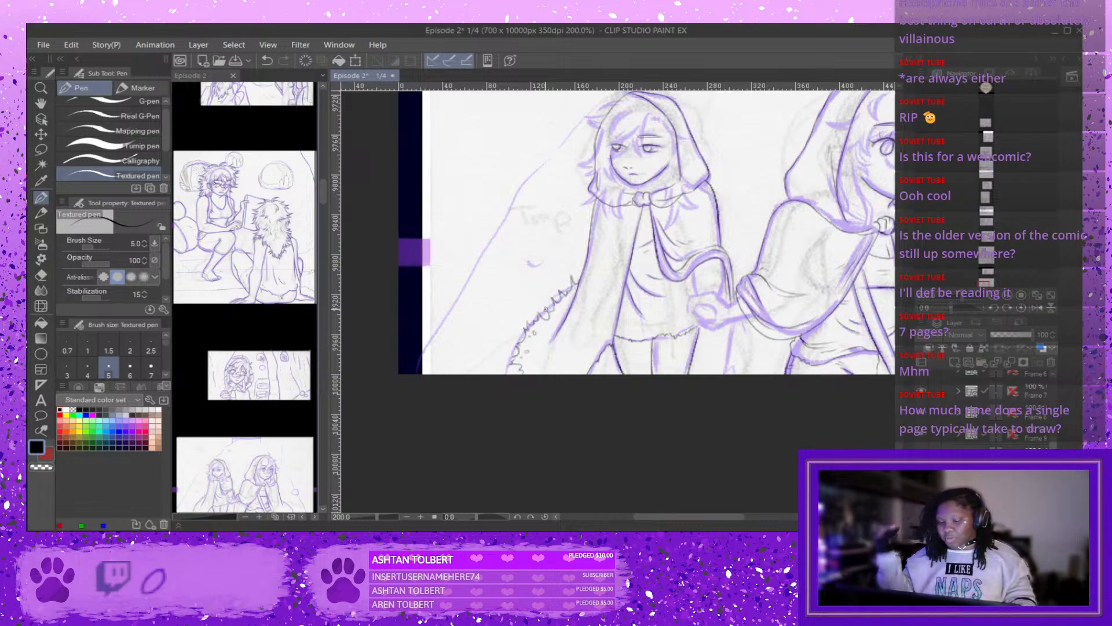
drag(560, 305, 564, 303)
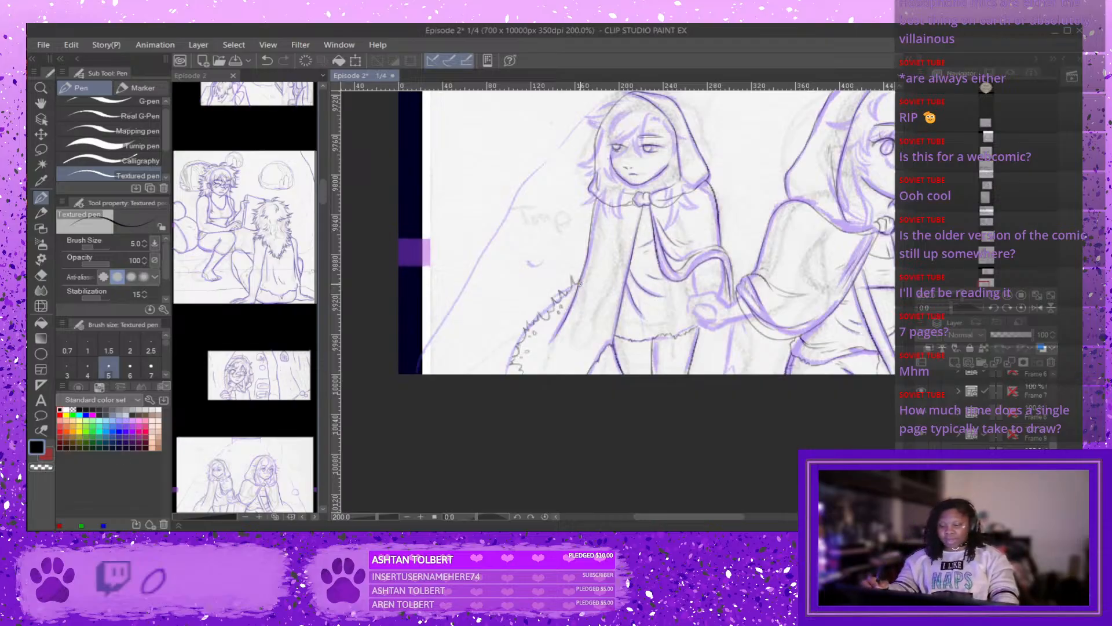
Examine the whole last panel at 100% zoom to judge the jagged outline beside the smaller figure.
scroll(579, 284, down, 2)
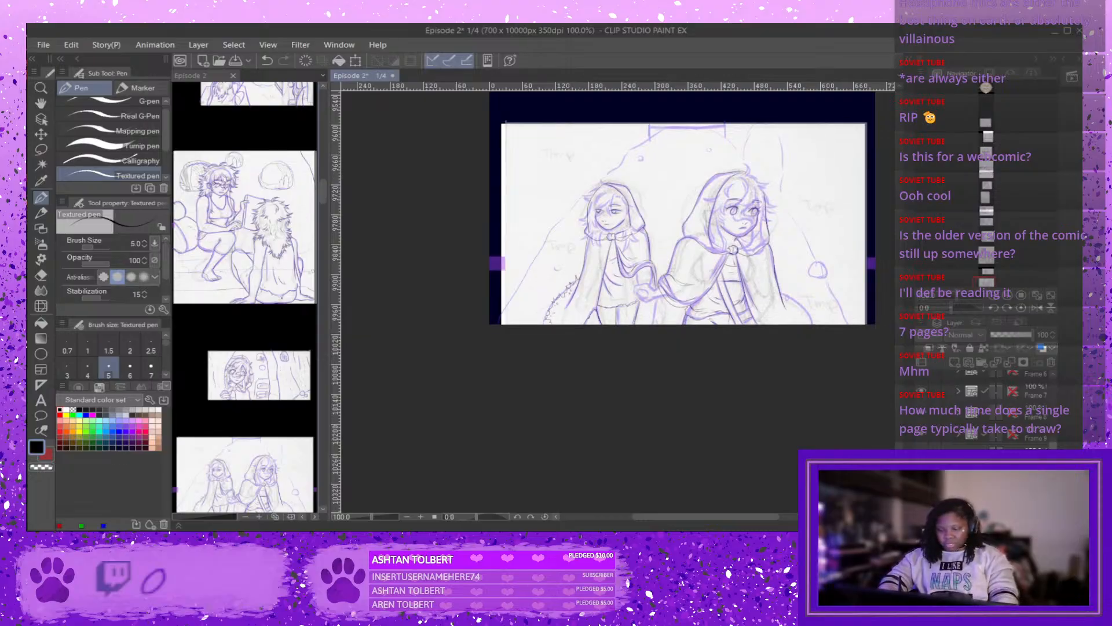
scroll(608, 289, down, 1)
scroll(609, 289, up, 3)
scroll(608, 289, up, 2)
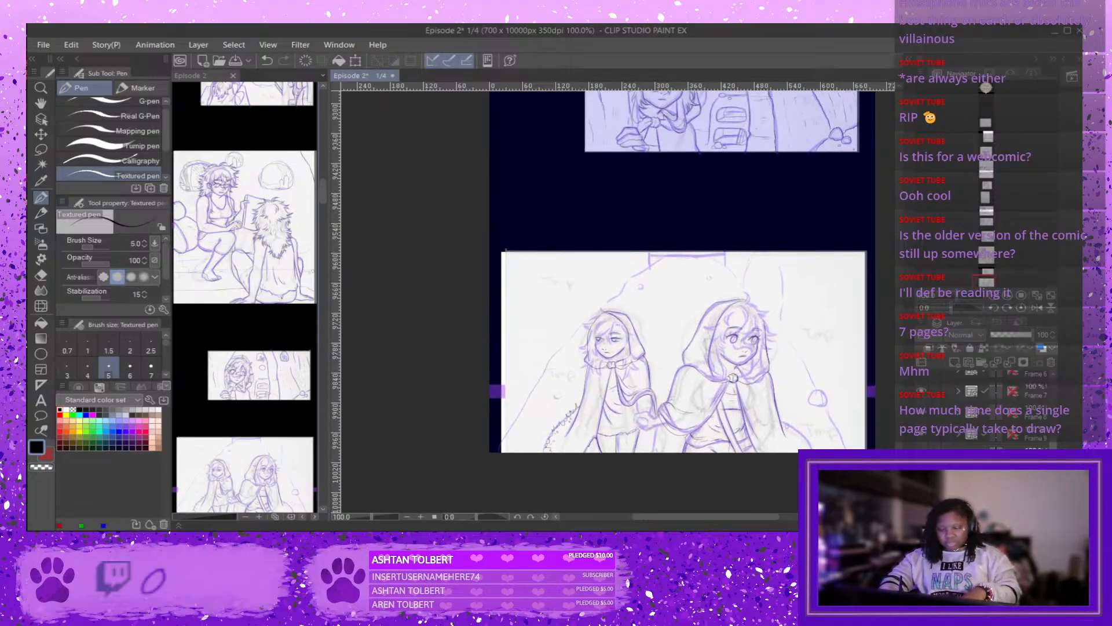
scroll(608, 290, down, 1)
scroll(683, 301, down, 2)
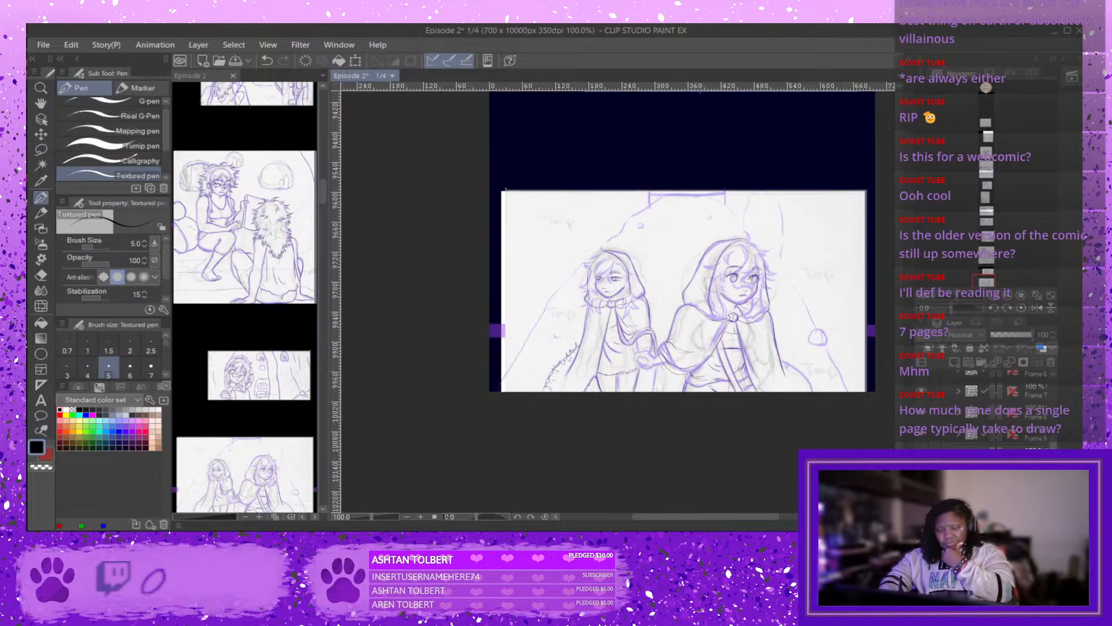
scroll(682, 301, up, 2)
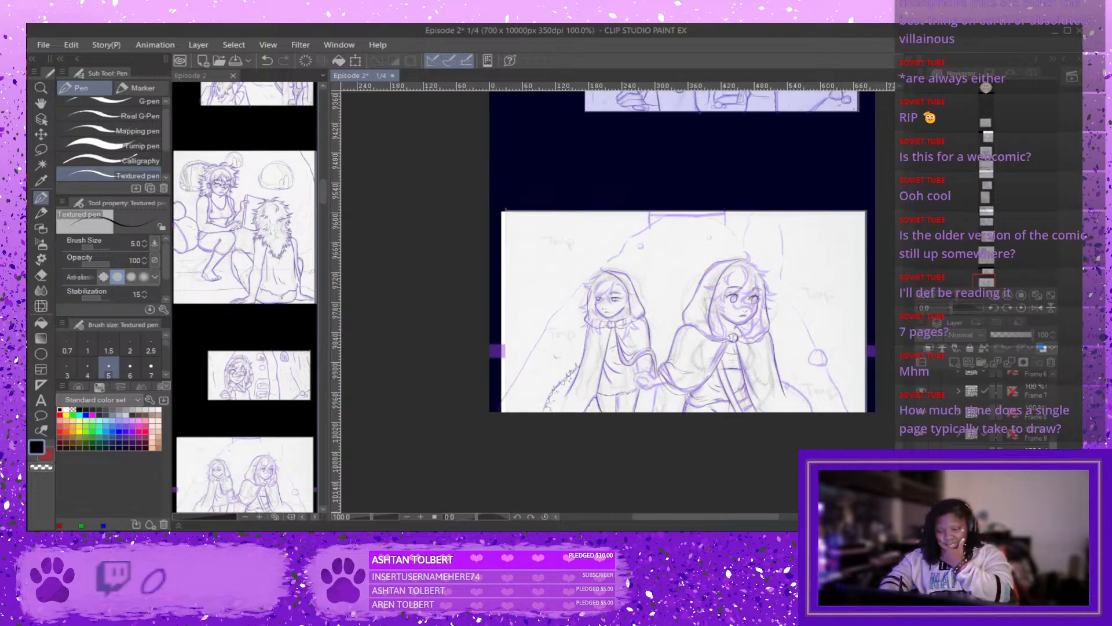
scroll(682, 301, down, 2)
scroll(682, 301, down, 1)
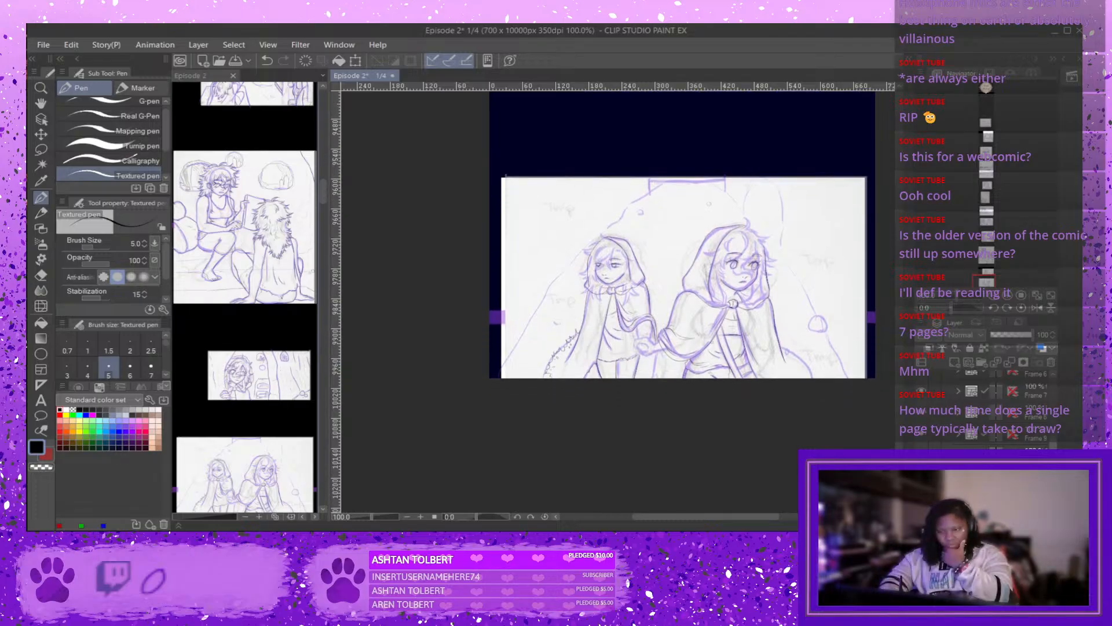
scroll(682, 301, up, 1)
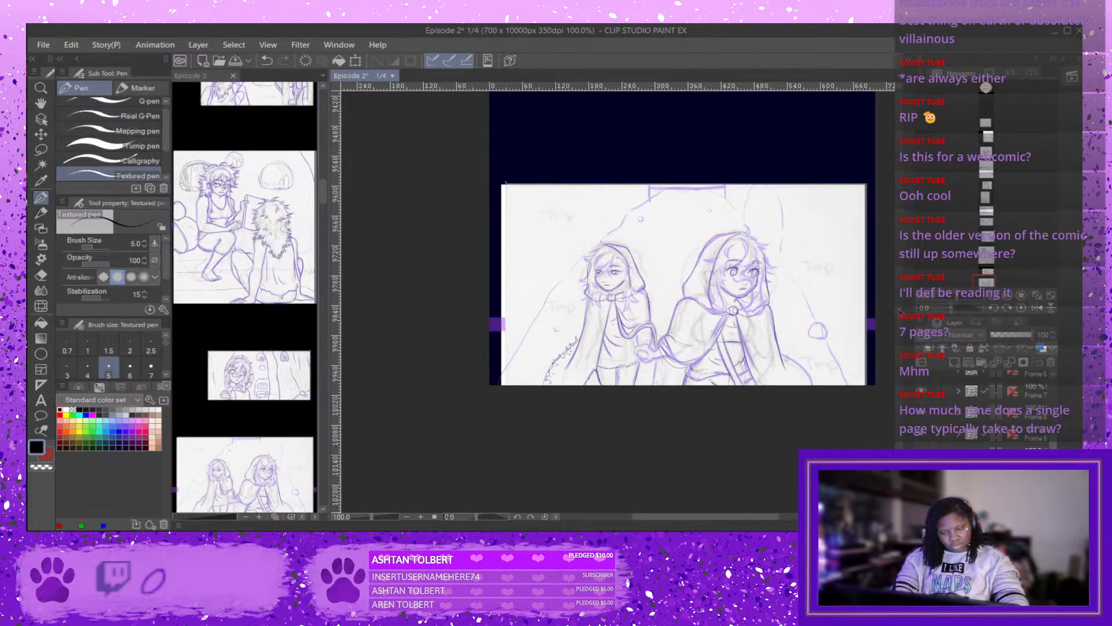
Compare the panel with the story overview and undo the second jagged outline together with its inner marks.
key(ctrl+plus)
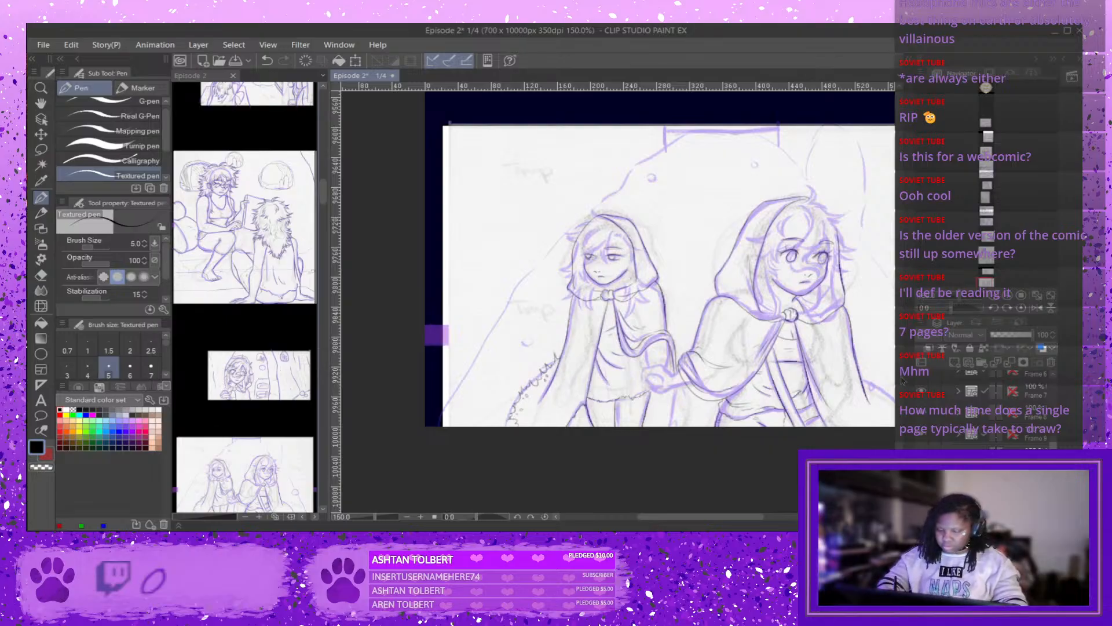
drag(322, 189, 323, 200)
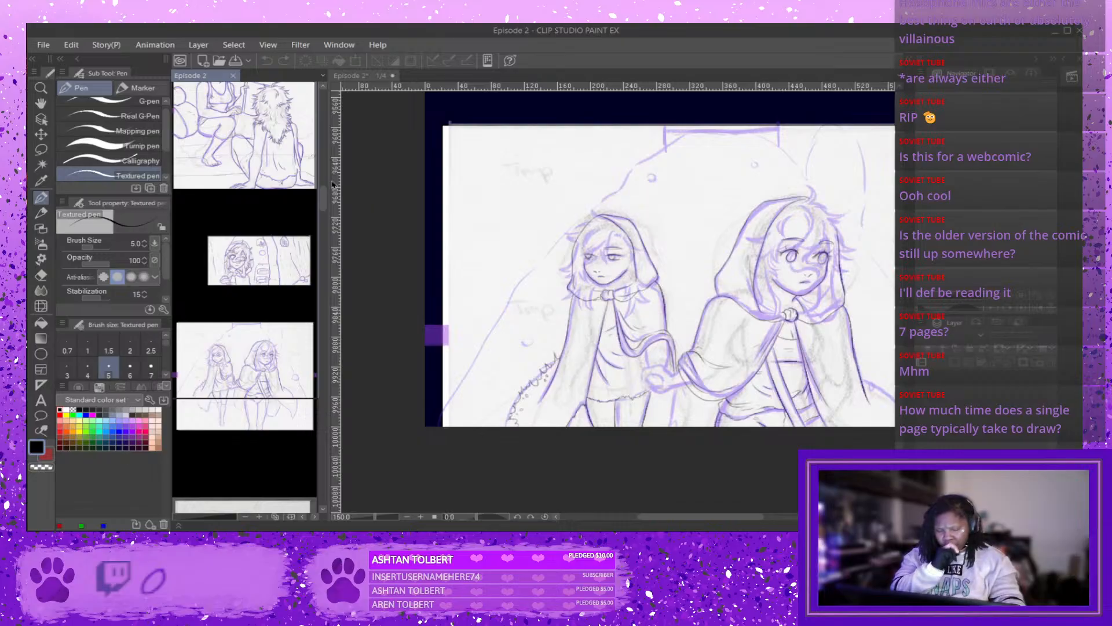
click(584, 396)
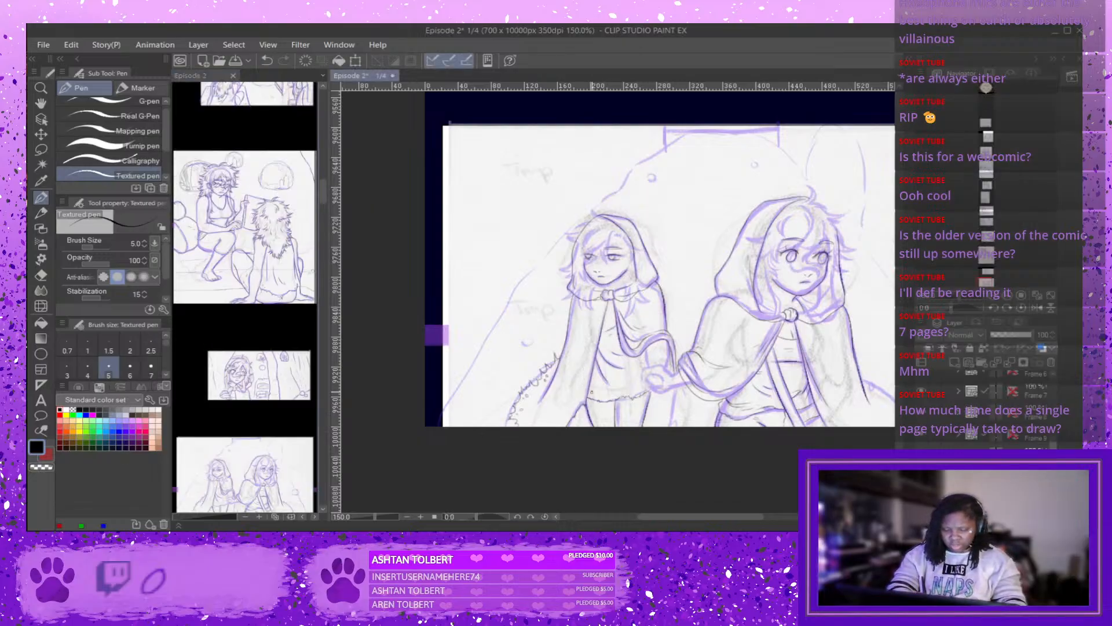
key(ctrl+z)
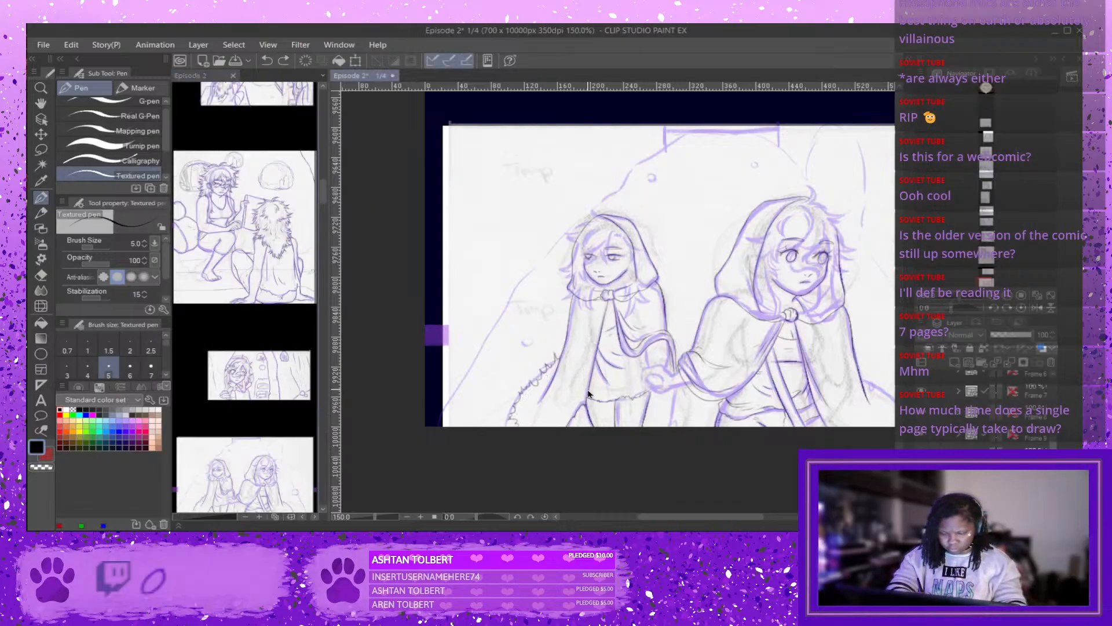
key(ctrl+z)
key(ctrl+z)
key(ctrl+z)
key(ctrl+z)
key(ctrl+z)
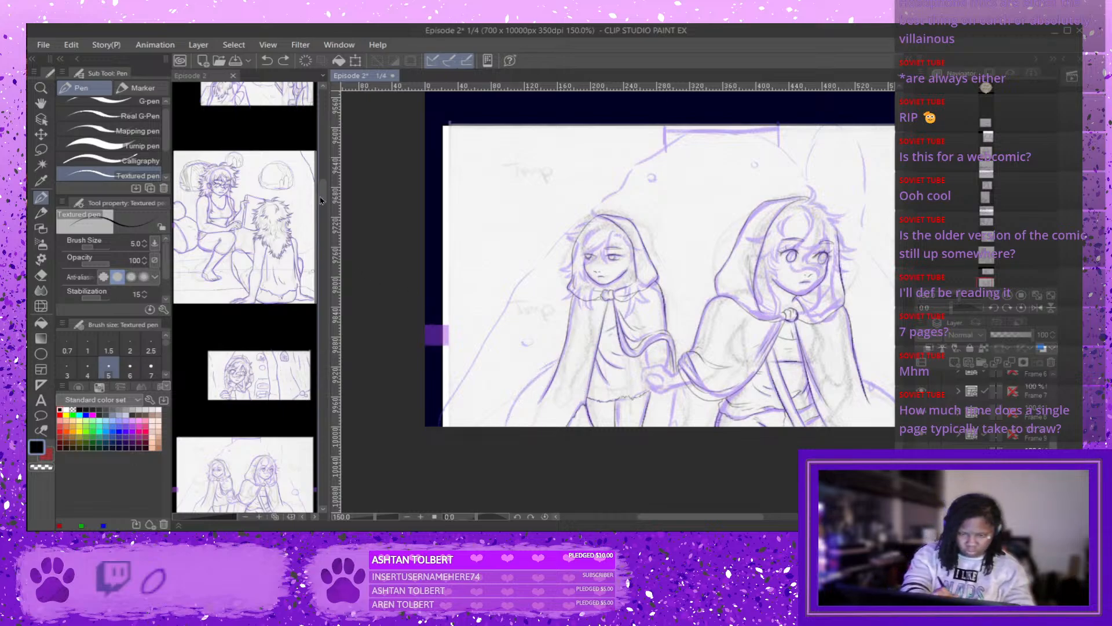
Check the story overview and ink a jagged outline with small inner marks along the curved line beside the smaller figure, using the Textured pen.
drag(322, 198, 322, 210)
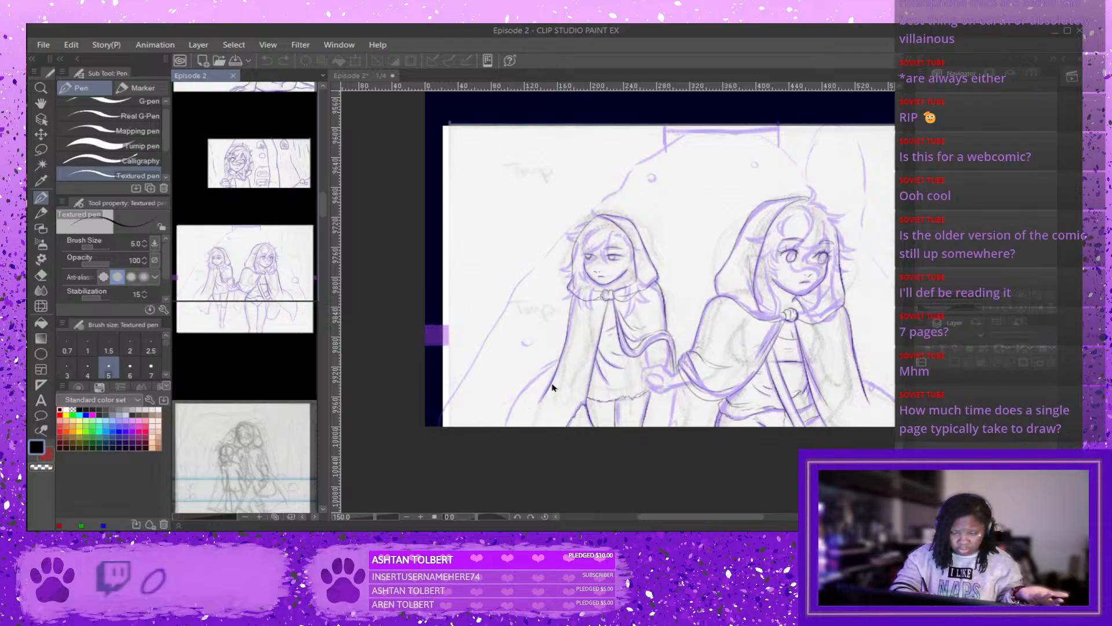
click(41, 214)
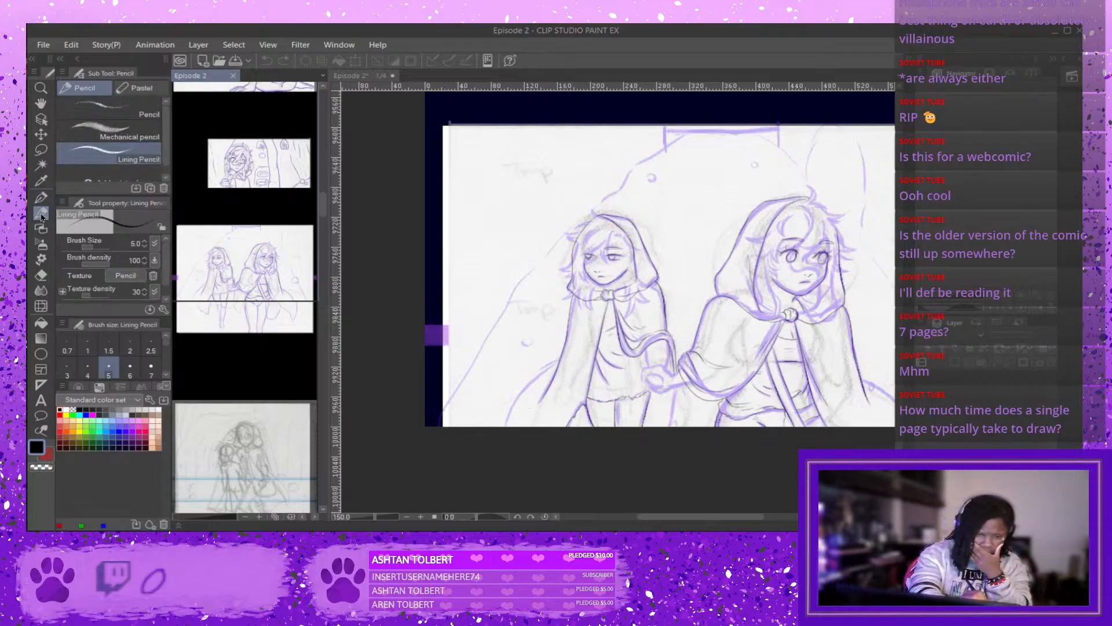
click(42, 198)
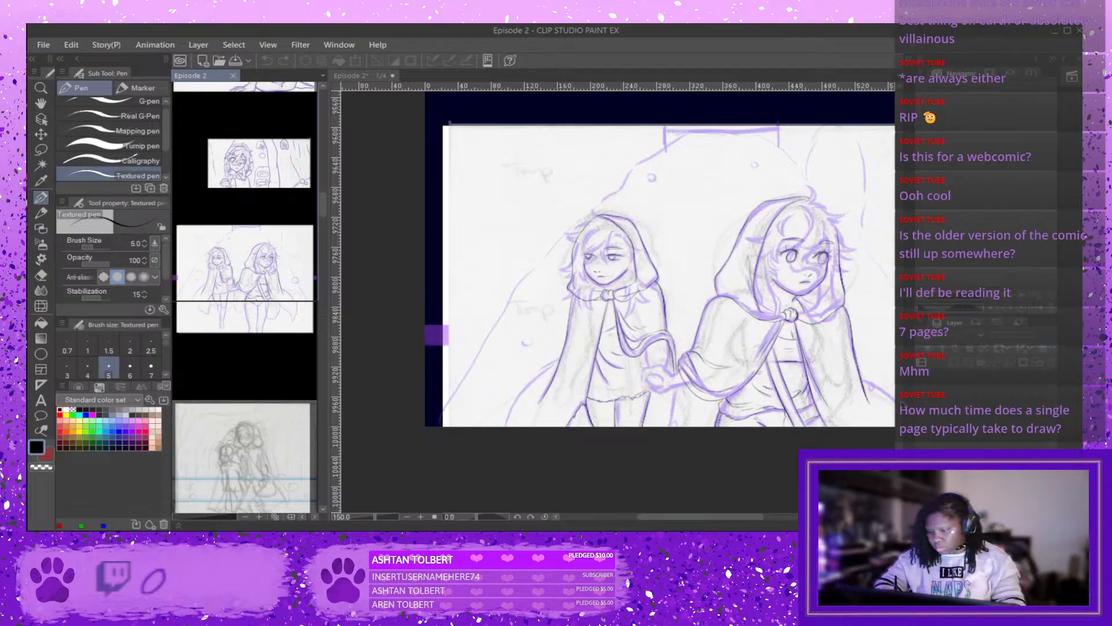
click(869, 434)
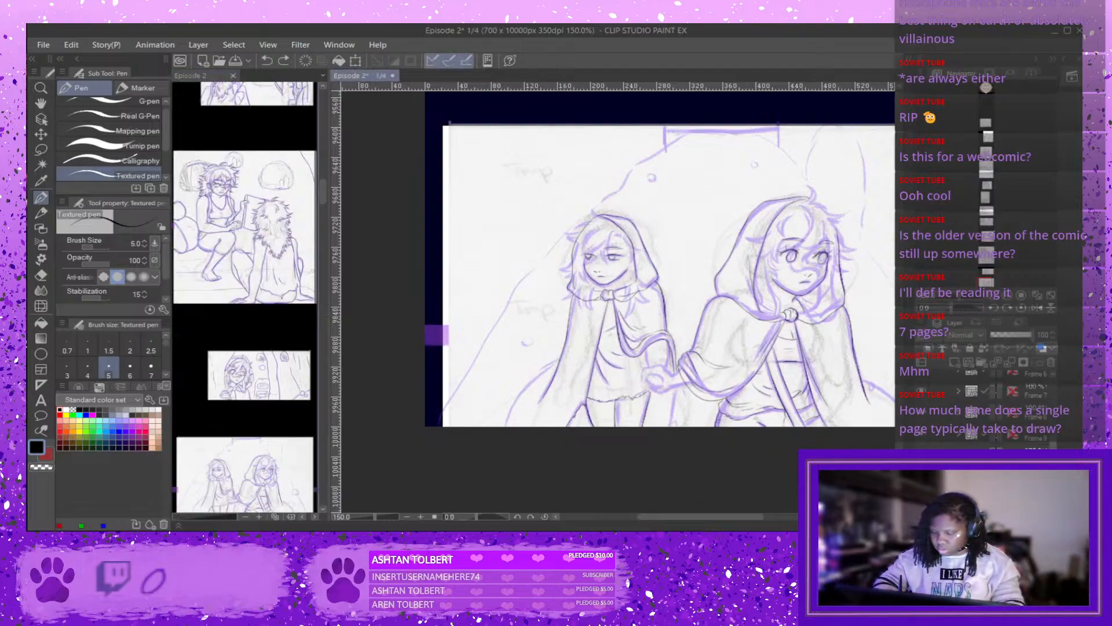
scroll(867, 446, down, 1)
scroll(523, 394, up, 1)
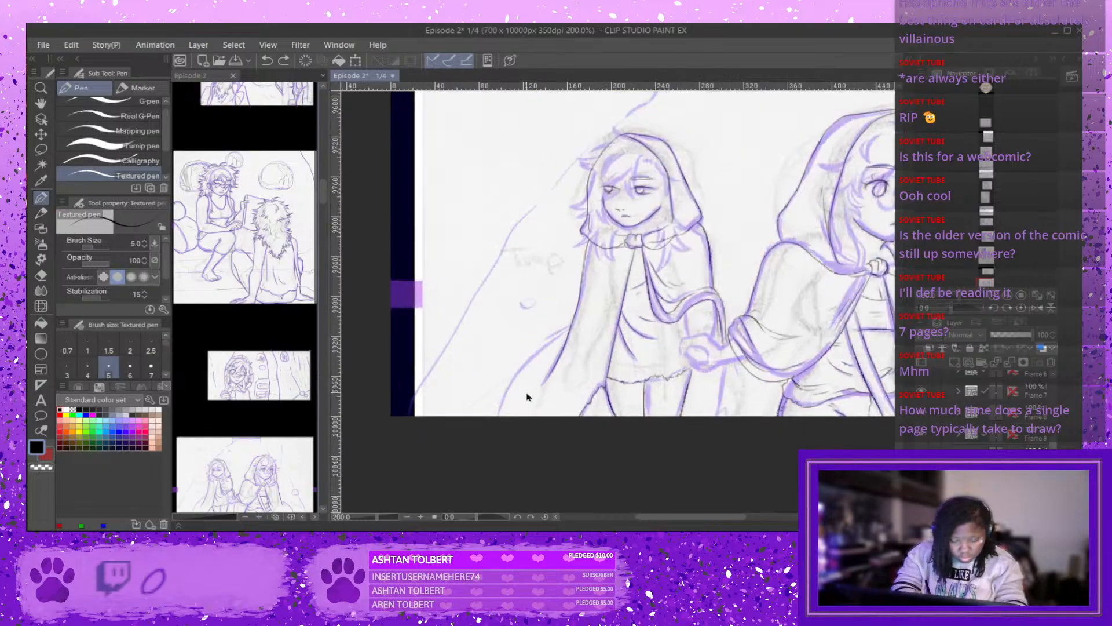
mouse_move(508, 410)
mouse_down()
mouse_move(521, 365)
mouse_move(568, 322)
mouse_up()
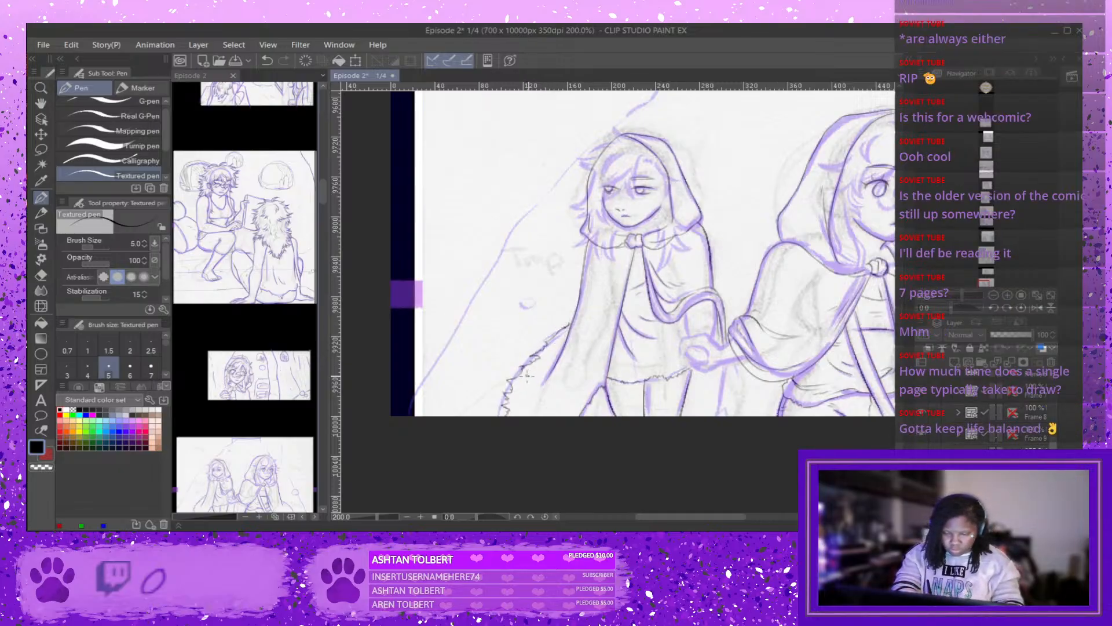
mouse_move(525, 376)
mouse_down()
mouse_move(511, 405)
mouse_move(518, 398)
mouse_up()
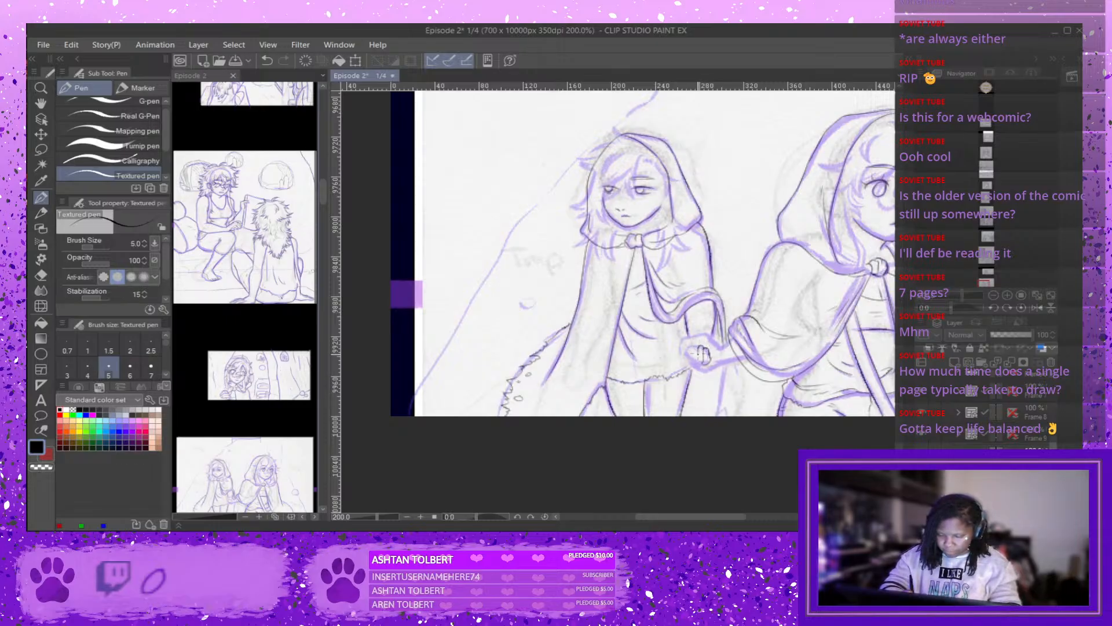
Ink the fingers and knuckles of the smaller figure's hand where the two figures hold hands.
key(alt+Tab)
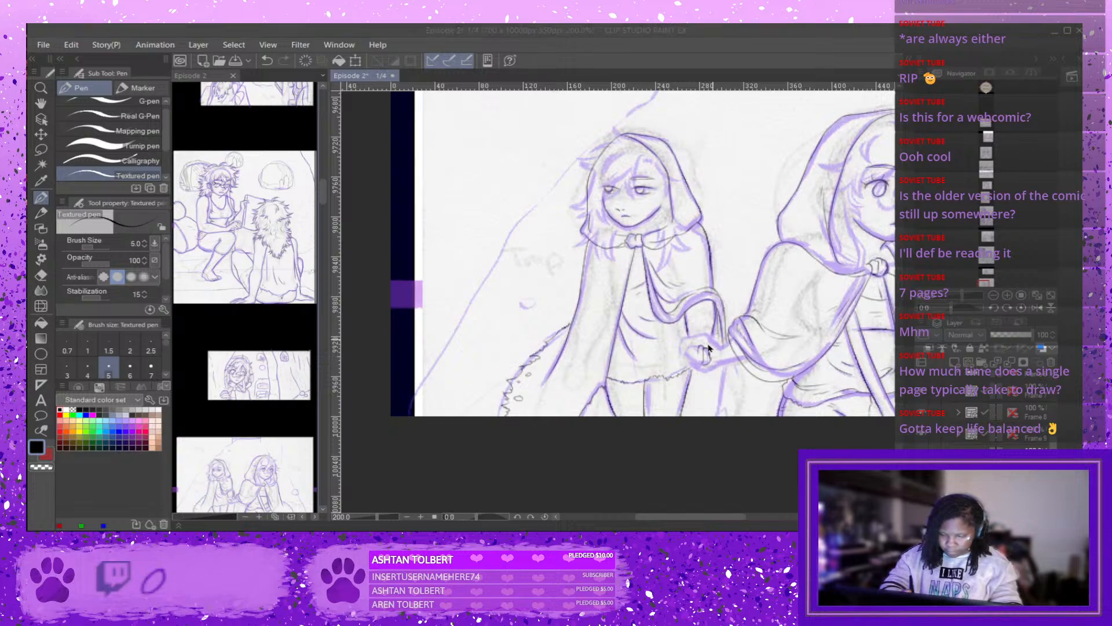
key(alt+Tab)
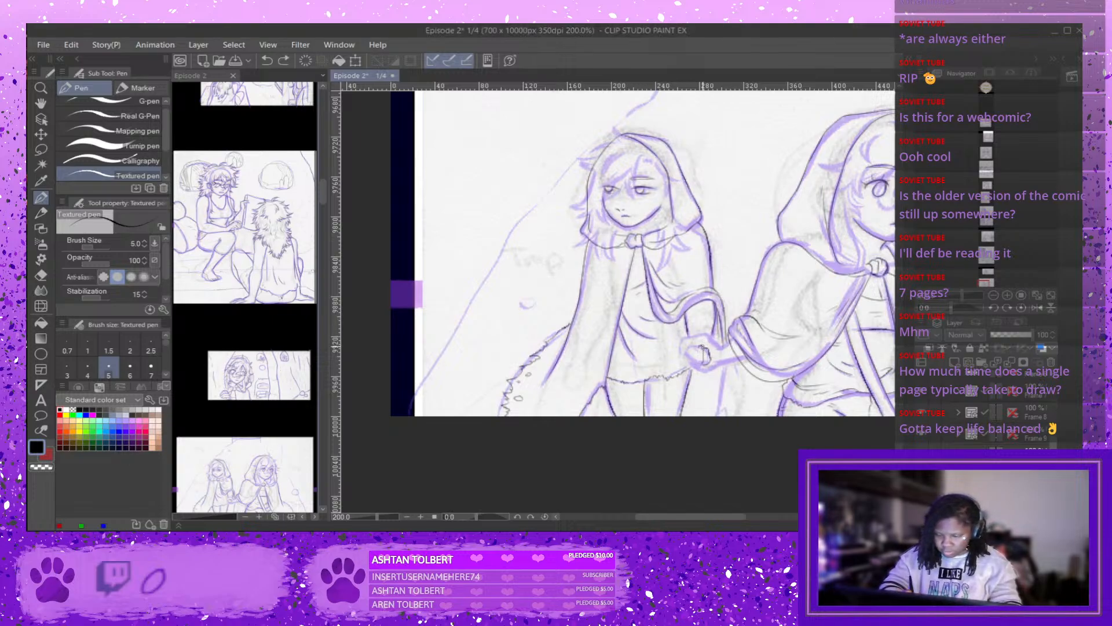
drag(698, 347, 692, 364)
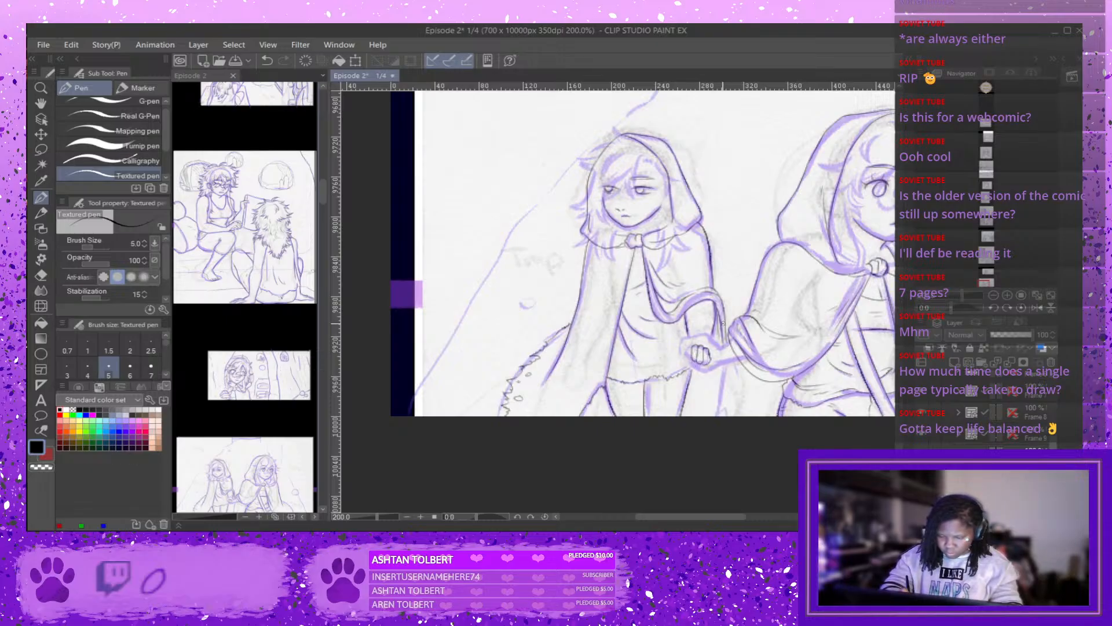
key(ctrl+z)
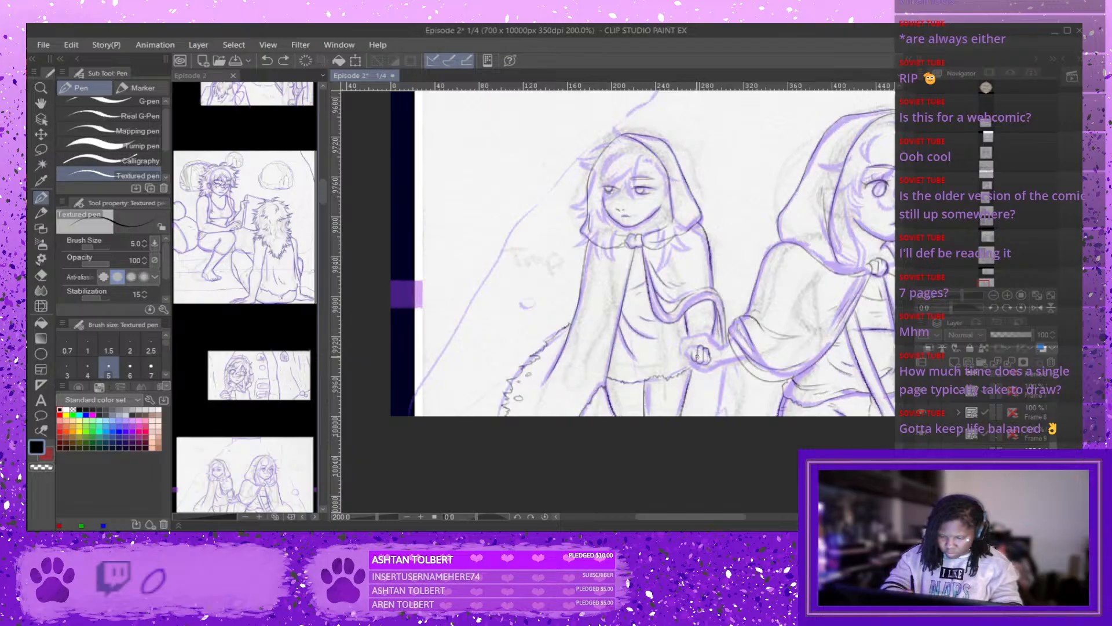
mouse_move(694, 352)
mouse_down()
mouse_move(699, 363)
mouse_move(697, 340)
mouse_move(717, 329)
mouse_move(690, 345)
mouse_up()
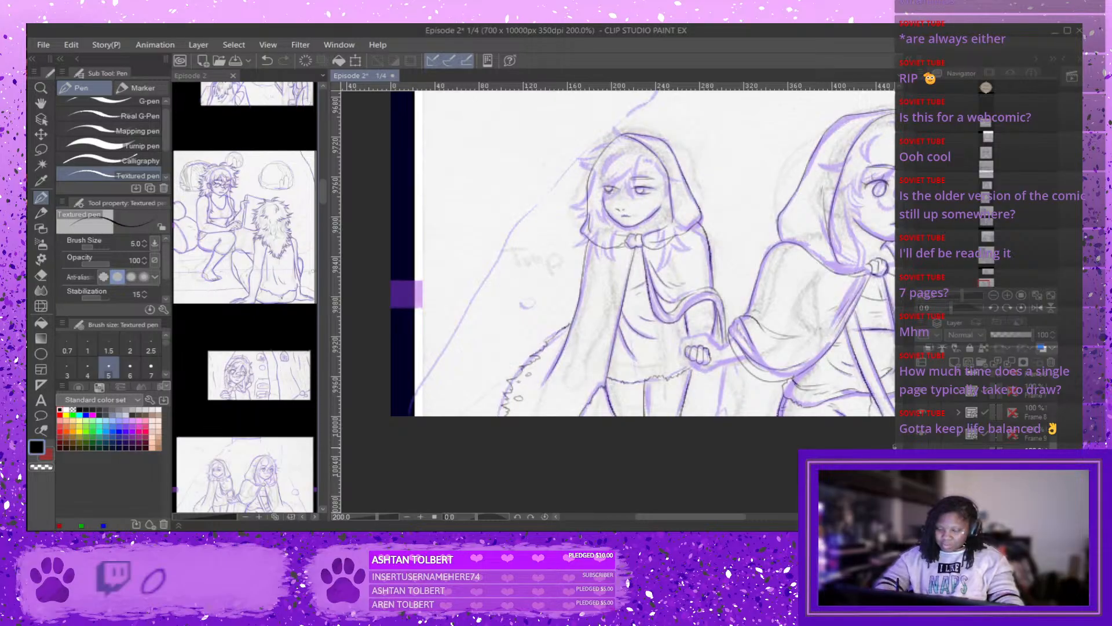
Rework the ink lines of the clasped hands, redrawing the finger edges and the underside where the hands meet.
scroll(643, 249, down, 3)
scroll(643, 226, up, 1)
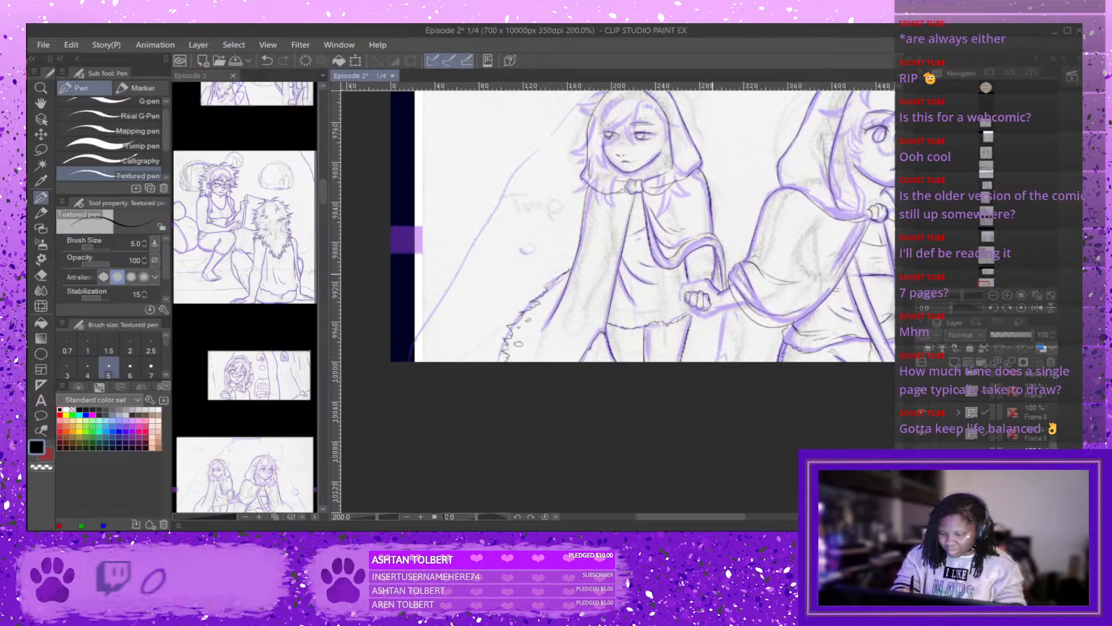
key(ctrl+z)
mouse_move(708, 285)
mouse_down()
mouse_move(678, 289)
mouse_move(681, 300)
mouse_up()
key(ctrl+z)
key(ctrl+z)
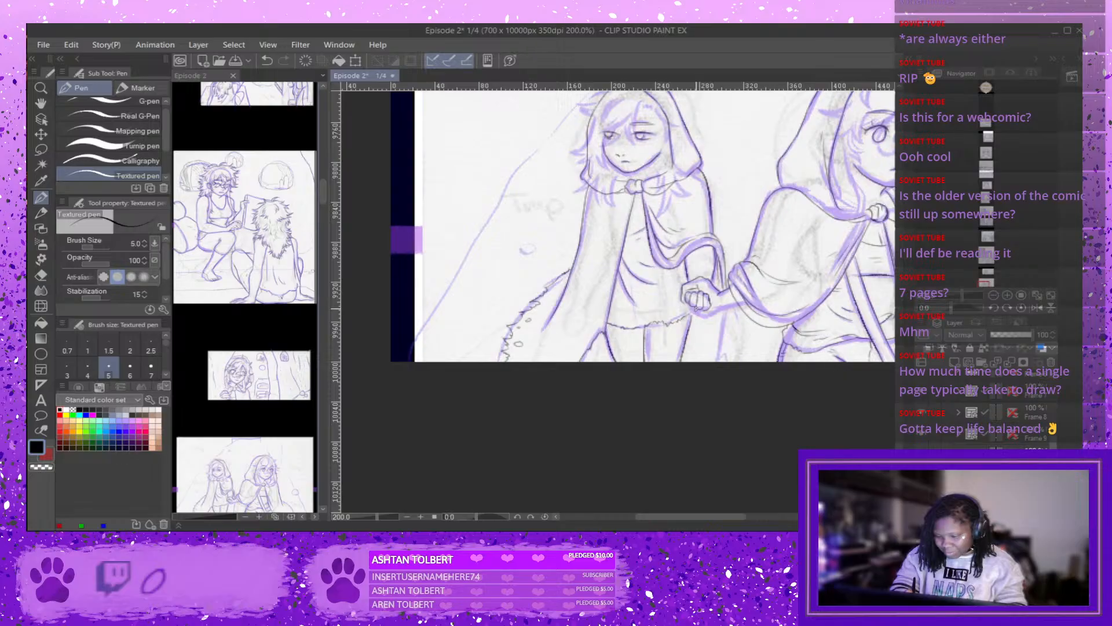
key(ctrl+z)
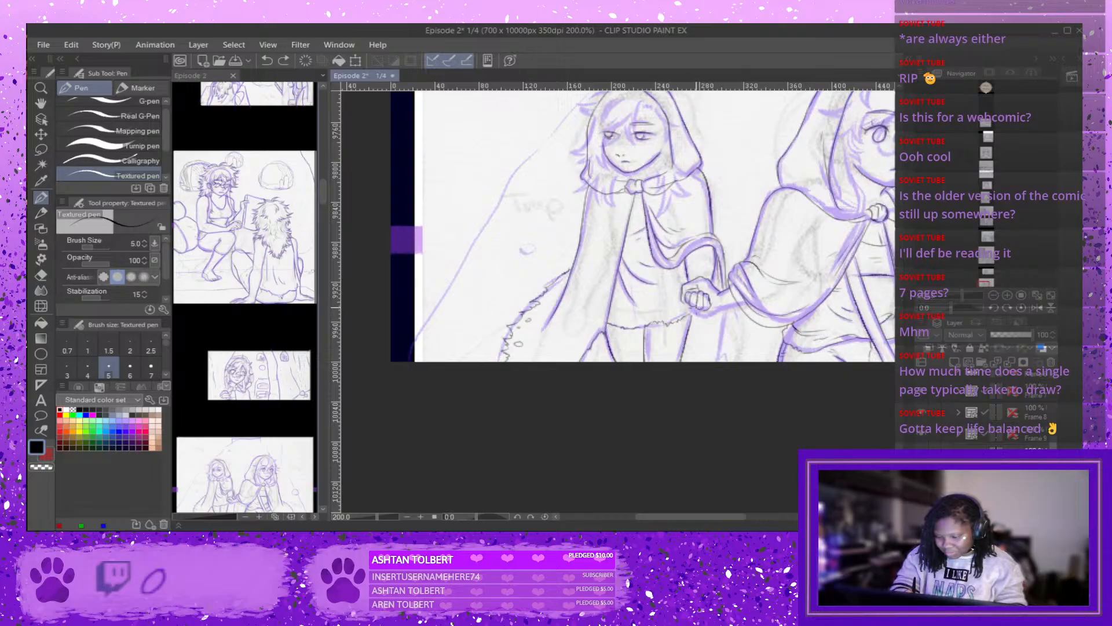
drag(686, 308, 701, 316)
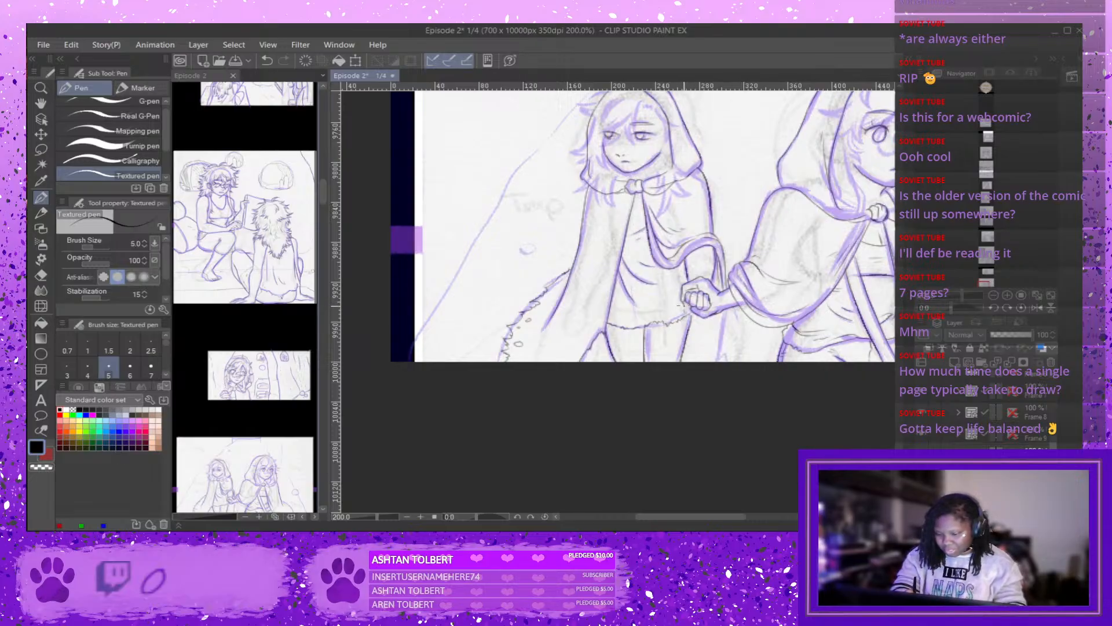
key(ctrl+z)
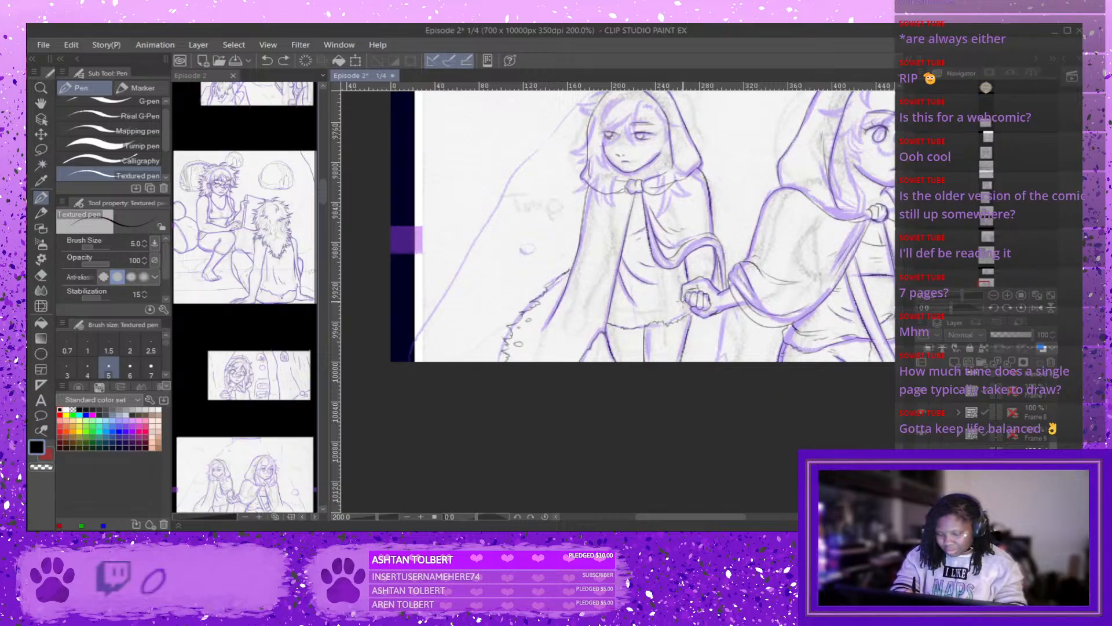
click(683, 302)
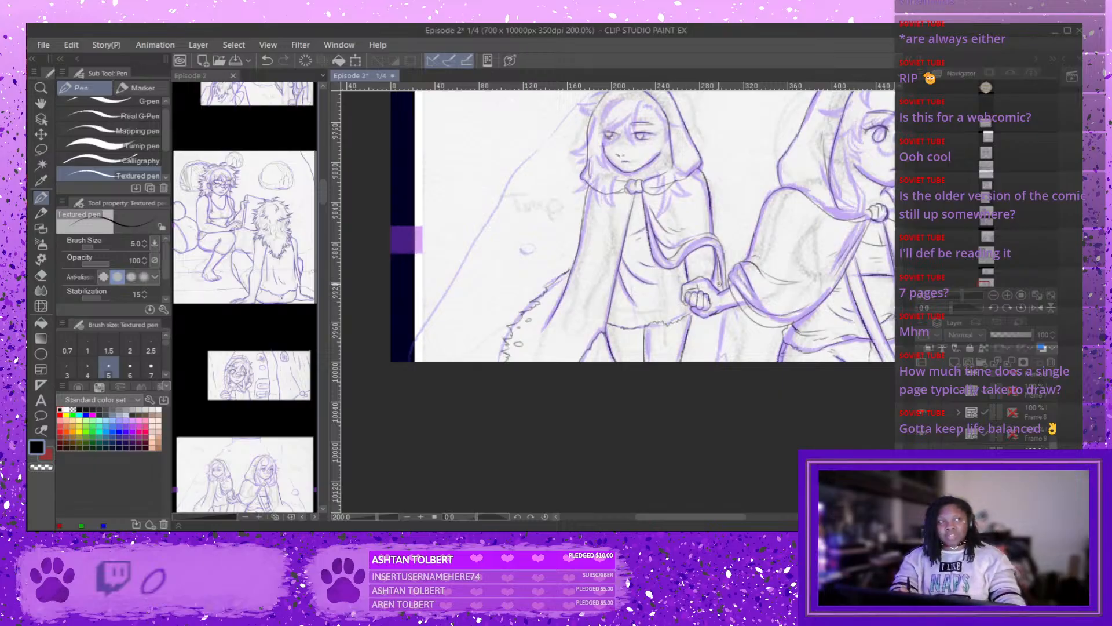
Ink a jagged outline with small inner marks between the two figures, below their clasped hands at the panel's lower edge.
drag(732, 519, 745, 511)
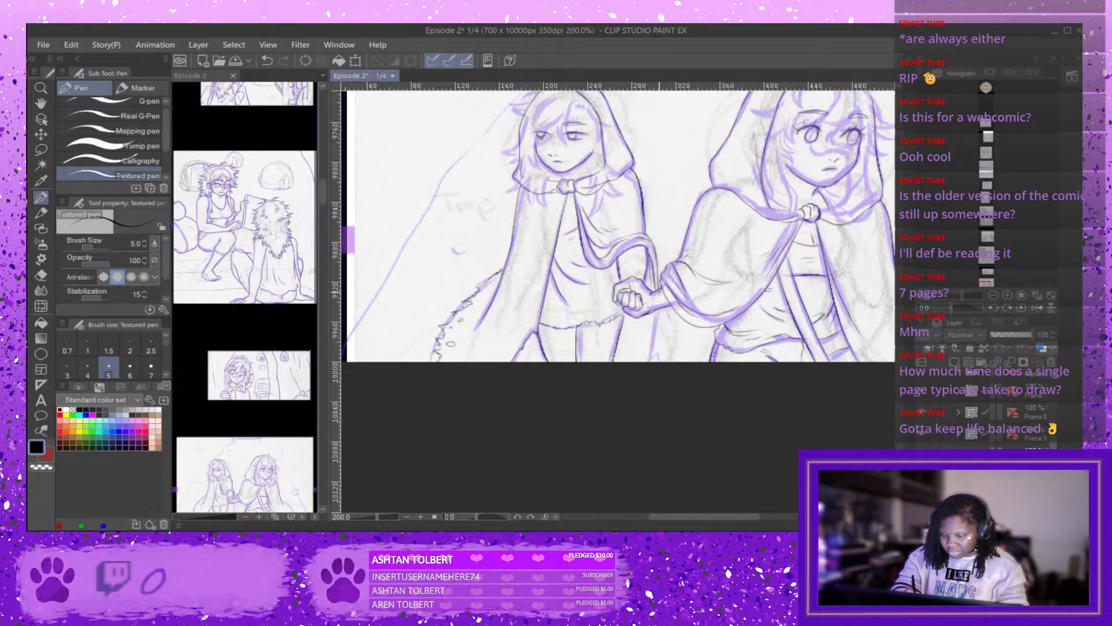
drag(655, 312, 649, 348)
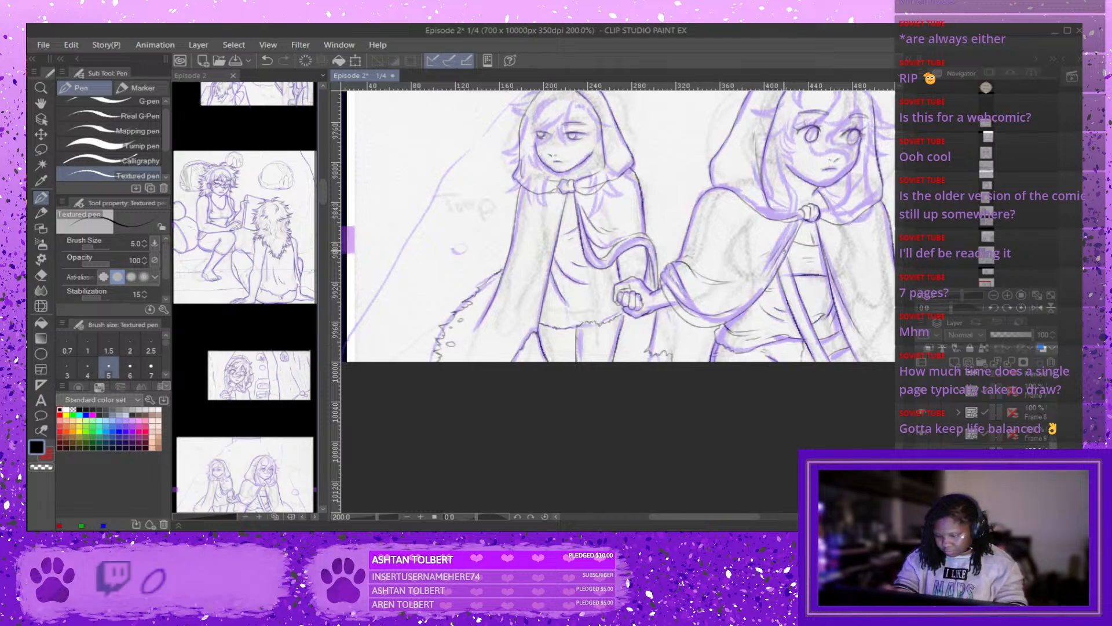
drag(658, 346, 674, 345)
key(ctrl+z)
key(ctrl+z)
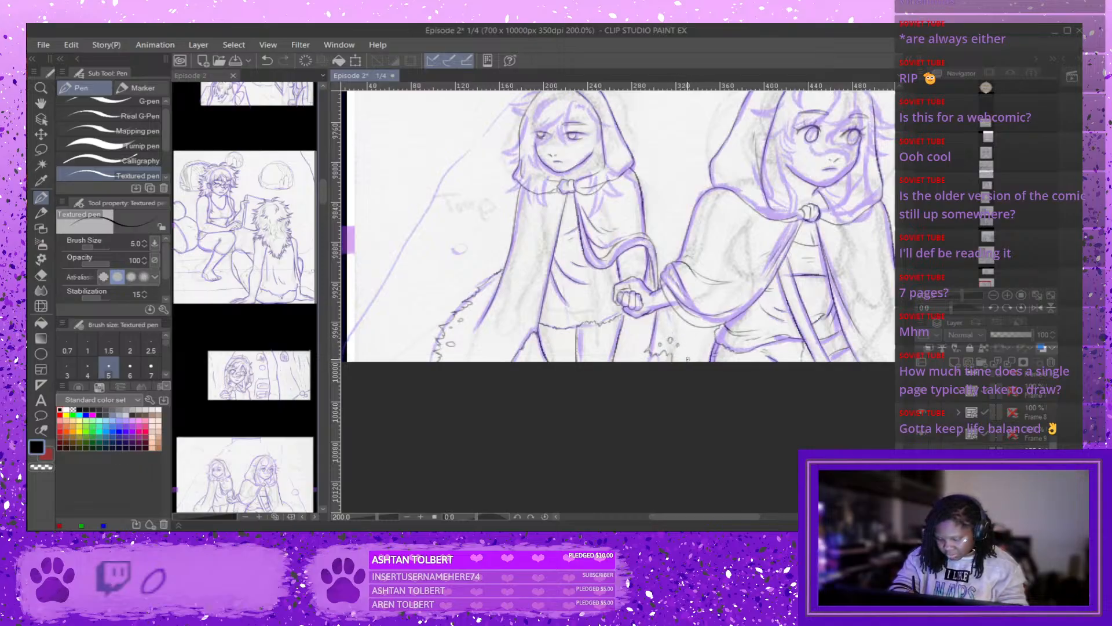
key(ctrl+z)
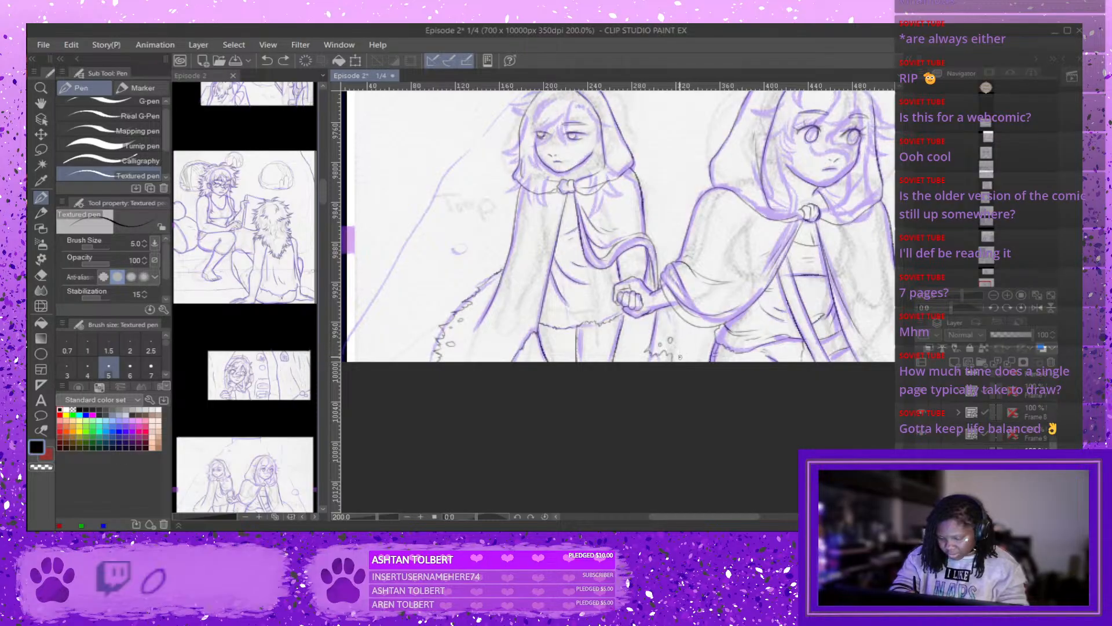
drag(674, 356, 672, 352)
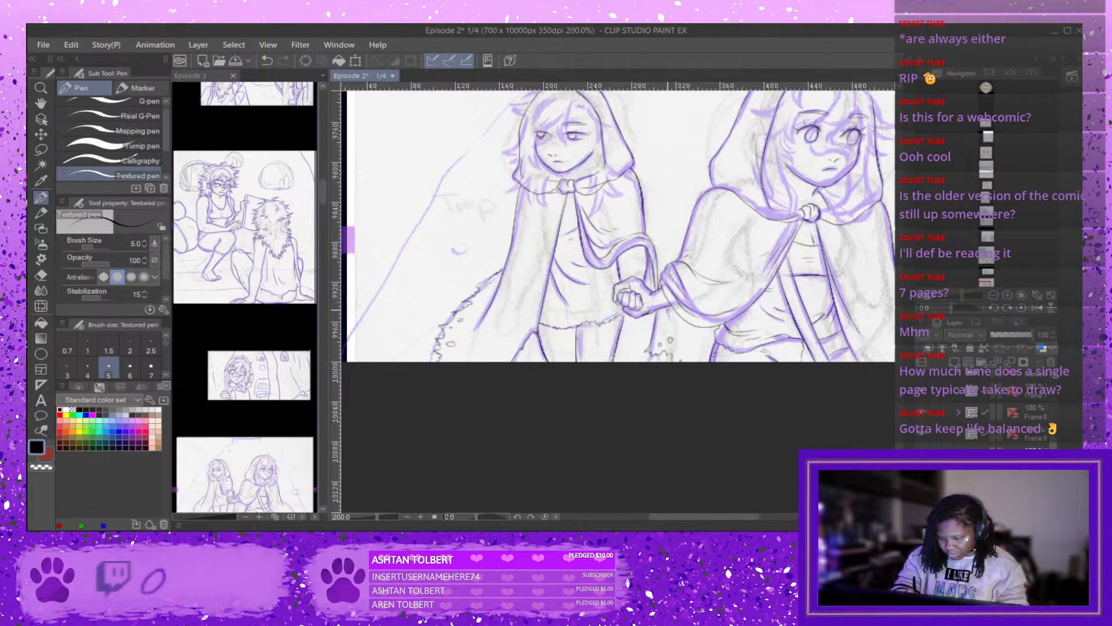
drag(667, 305, 672, 316)
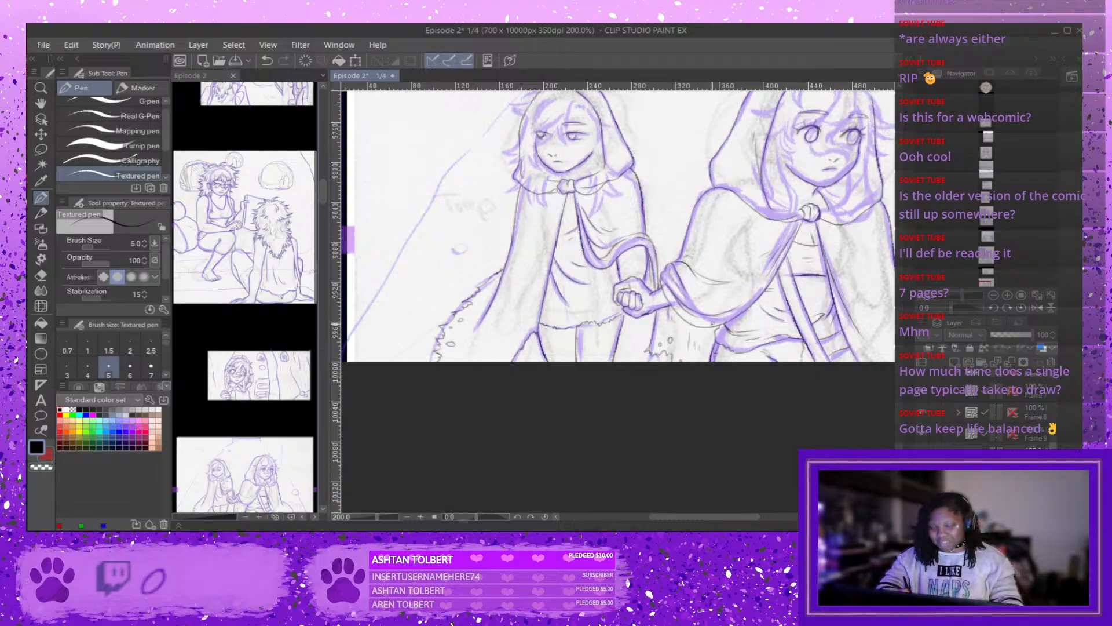
key(ctrl+z)
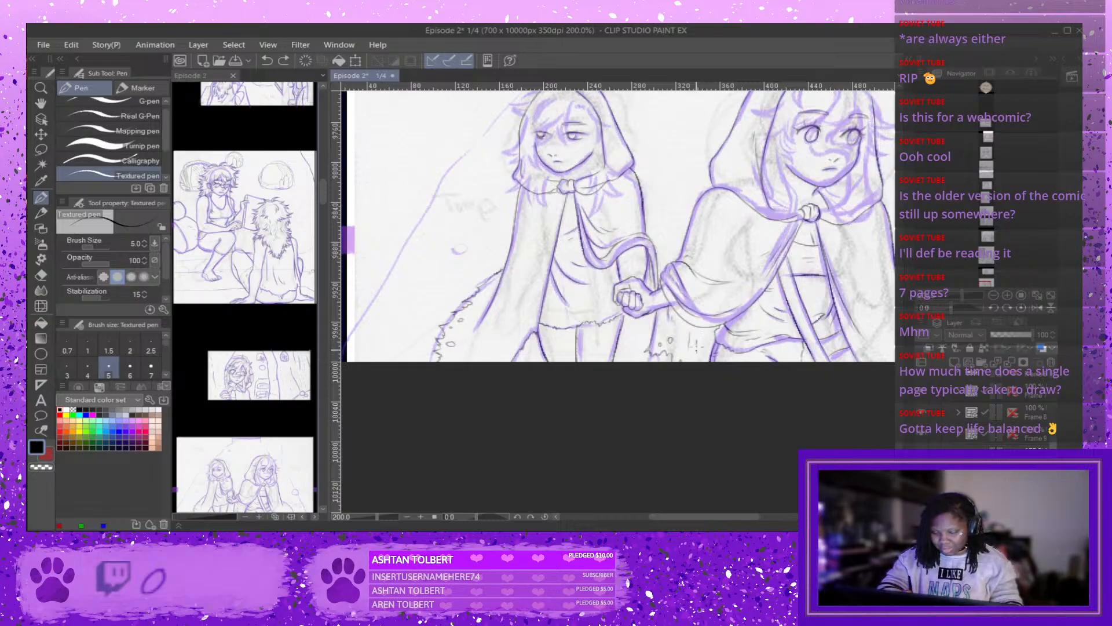
key(ctrl+y)
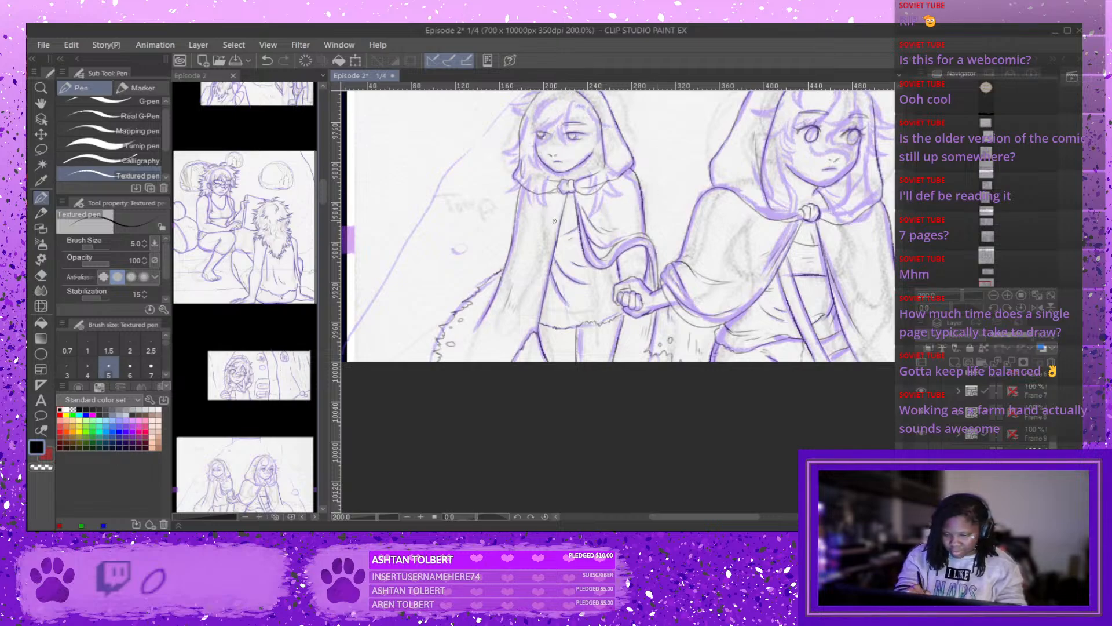
Ink long fold lines on the smaller figure's cloak below the clasp and add a fold stroke to the larger figure's cloak.
key(ctrl+z)
drag(561, 200, 548, 243)
key(ctrl+z)
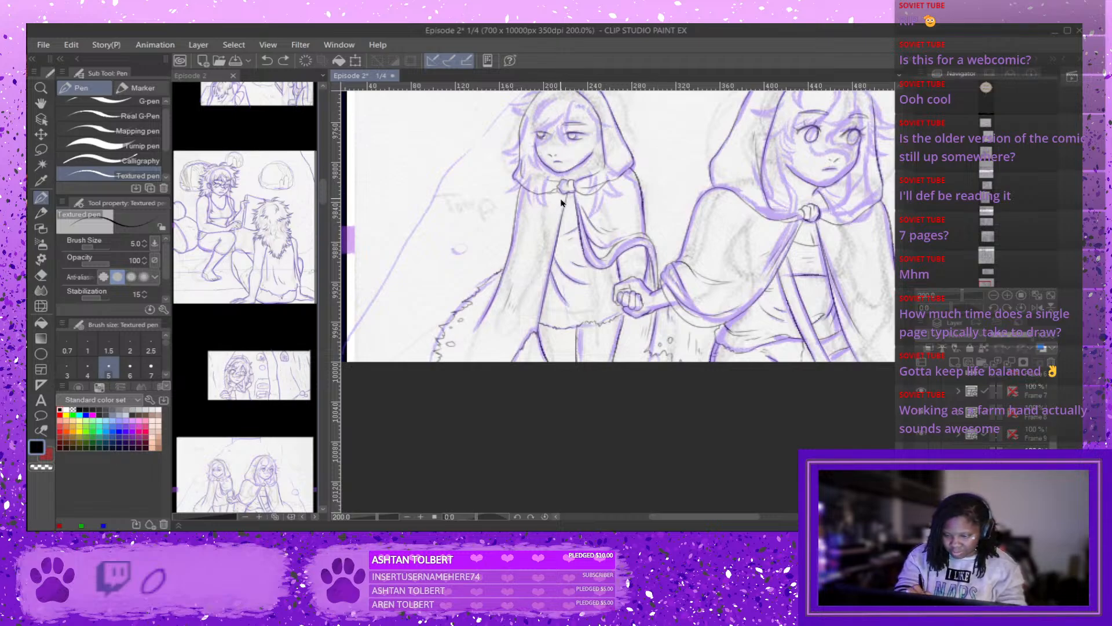
drag(562, 199, 545, 248)
drag(555, 201, 542, 239)
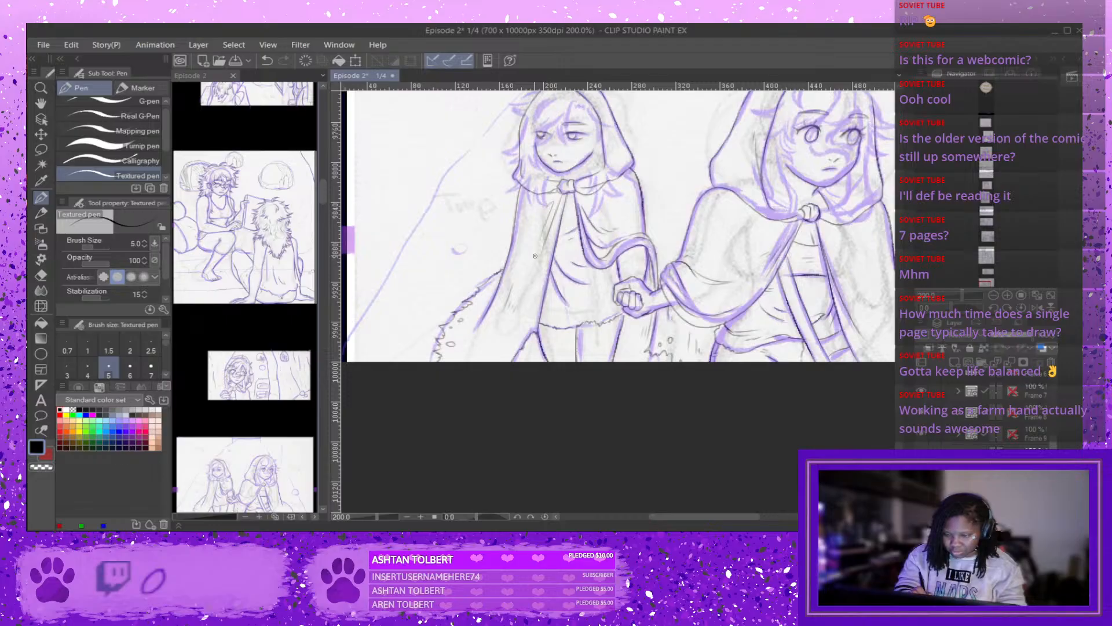
key(ctrl+z)
drag(552, 200, 542, 233)
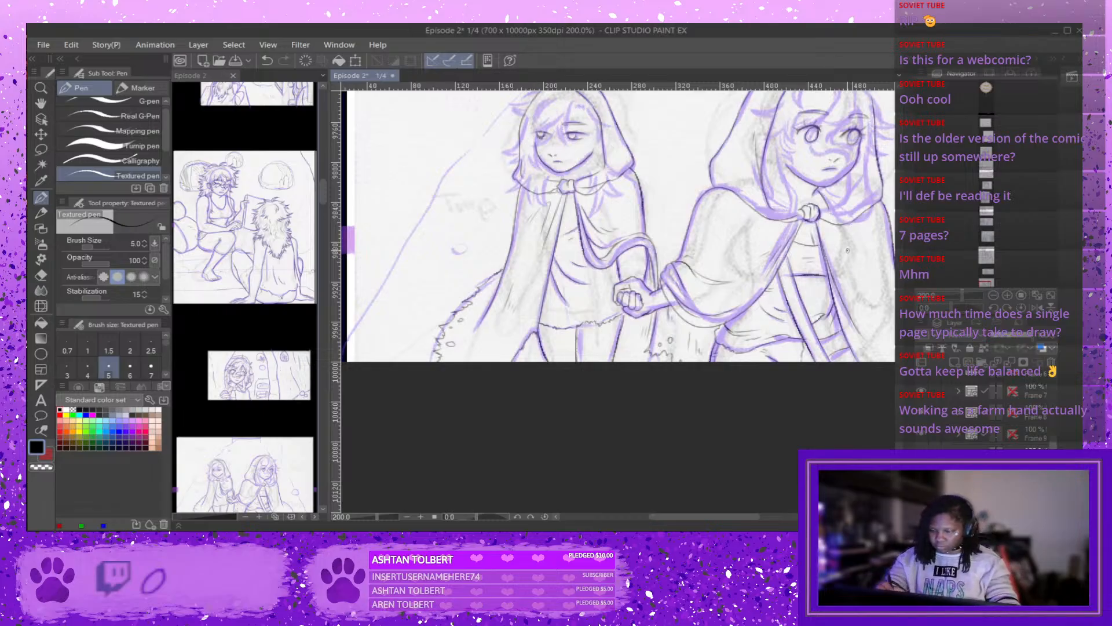
drag(849, 271, 869, 305)
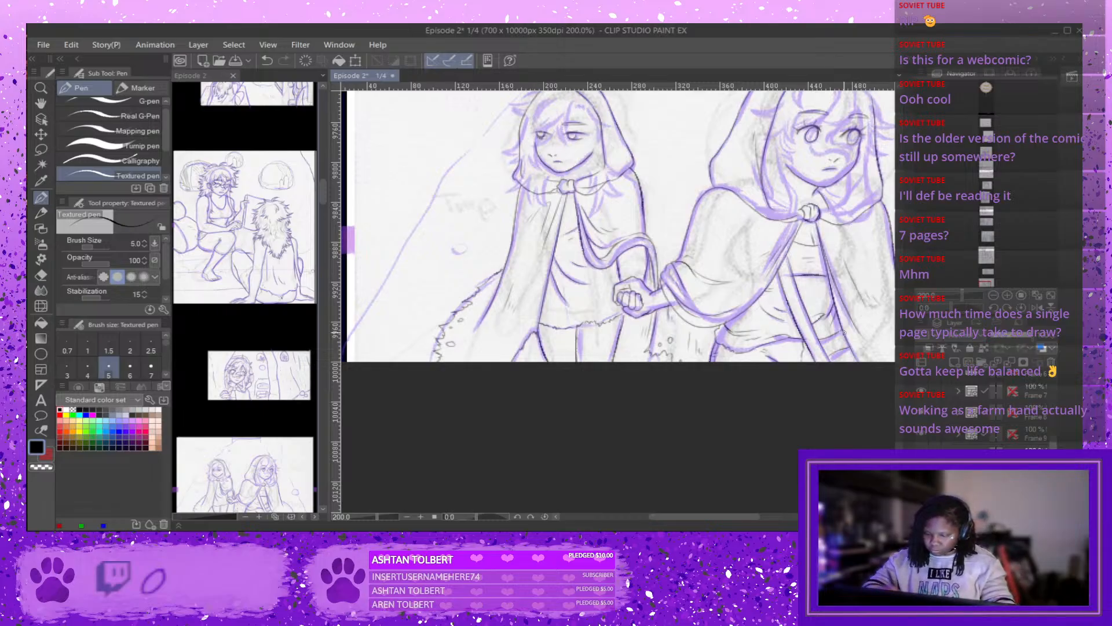
Ink a jagged outline with small inner marks along the curved line beside the larger figure's cloak.
drag(750, 521, 786, 521)
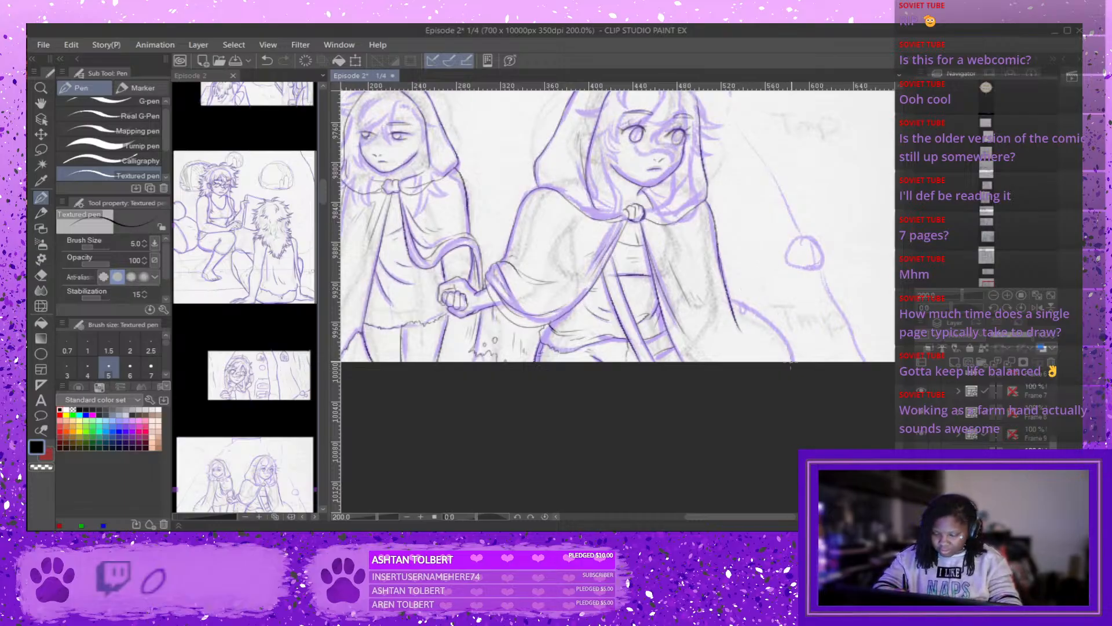
key(ctrl+z)
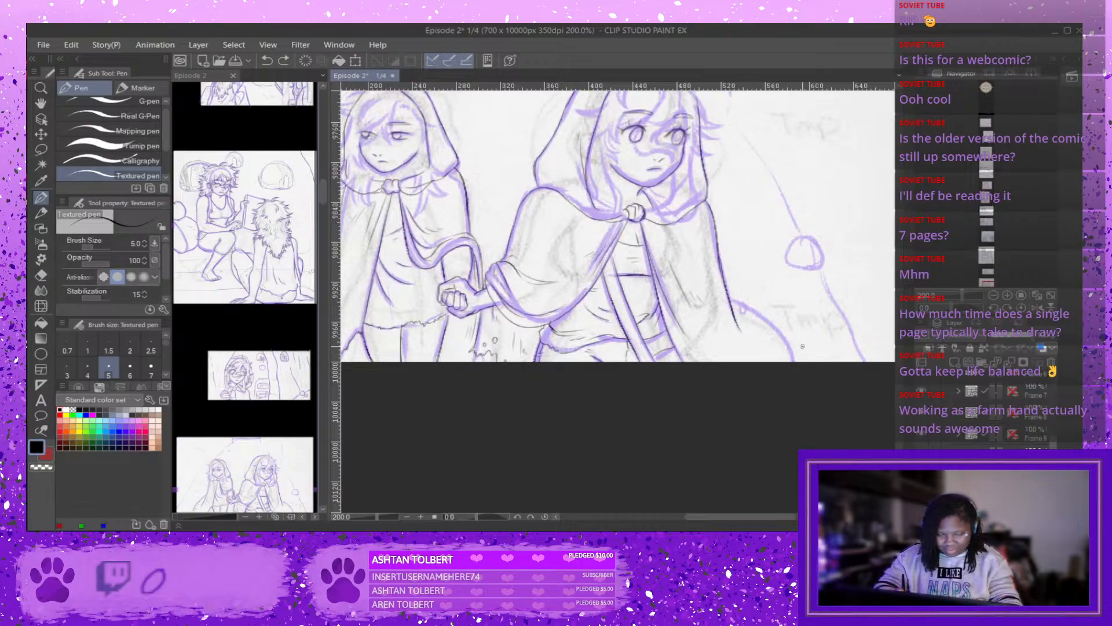
drag(786, 358, 781, 346)
key(ctrl+z)
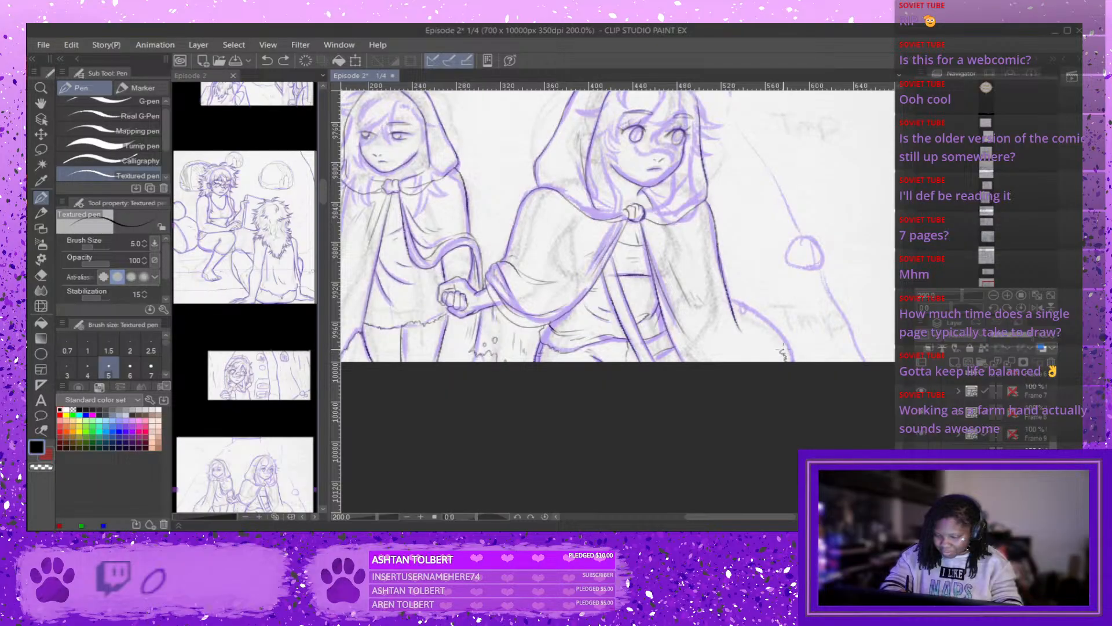
drag(783, 351, 779, 341)
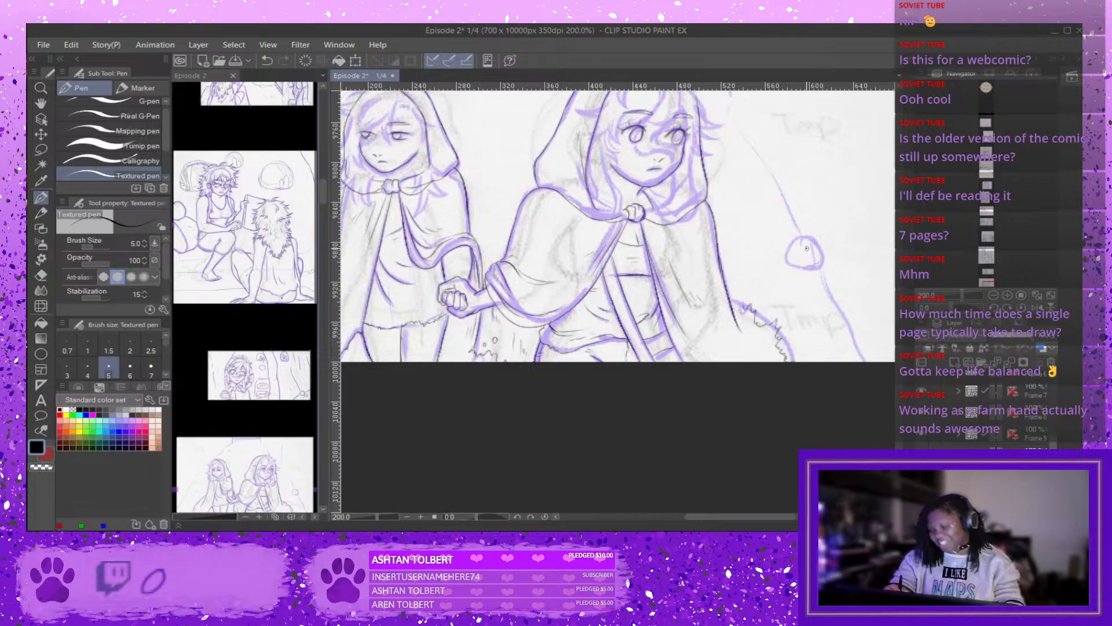
key(ctrl+z)
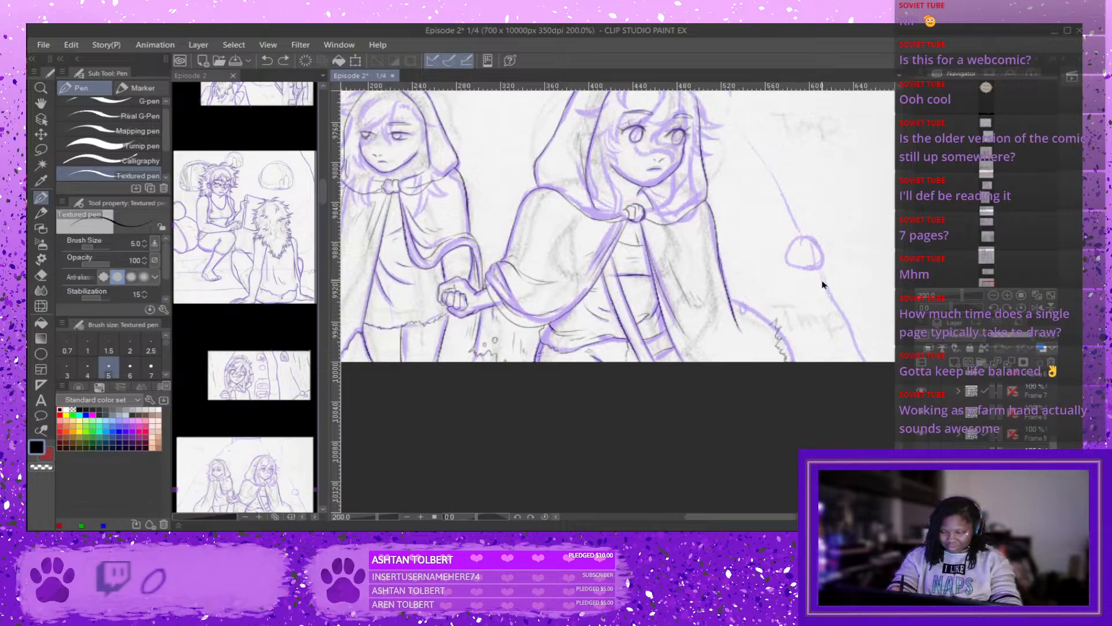
drag(766, 323, 765, 311)
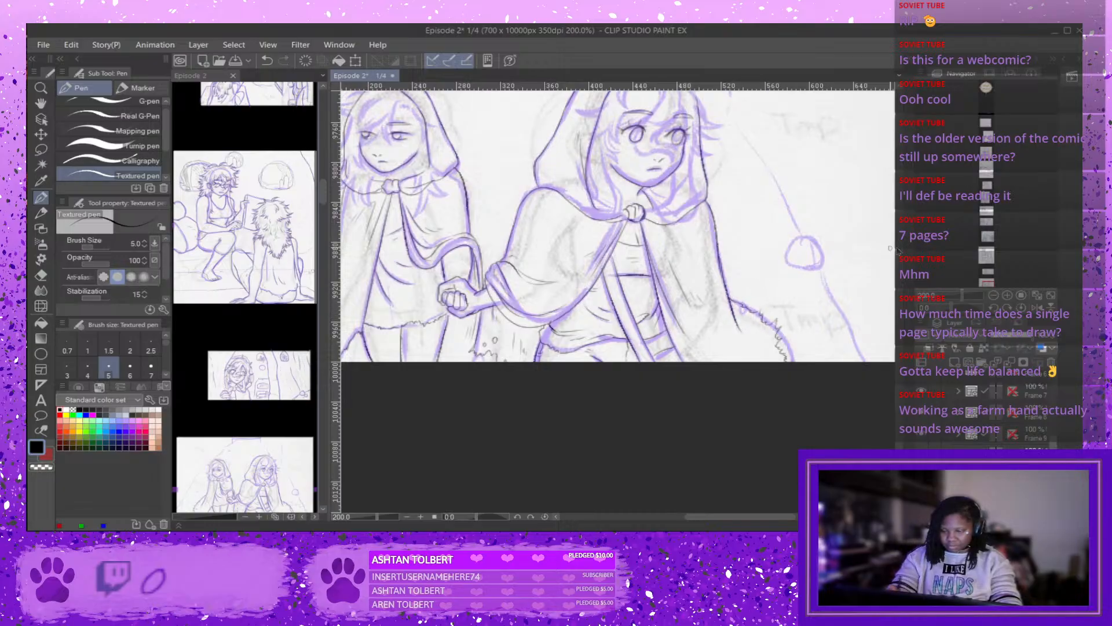
drag(771, 327, 765, 335)
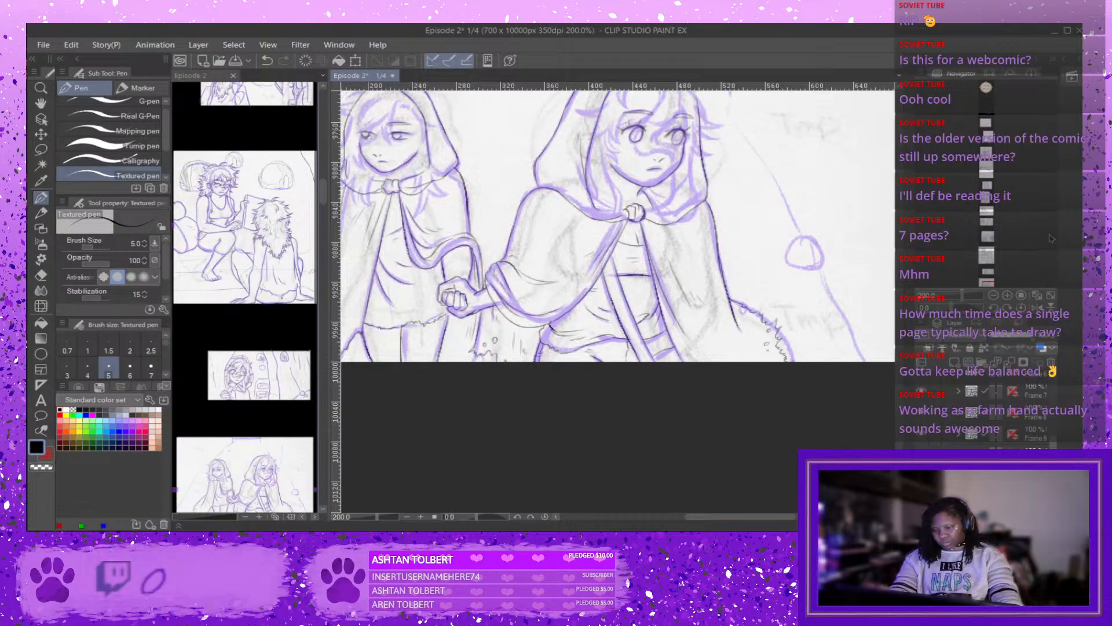
Ink the hair strand running from the smaller figure's forehead down beside the eye to the inner hood edge.
key(ctrl+minus)
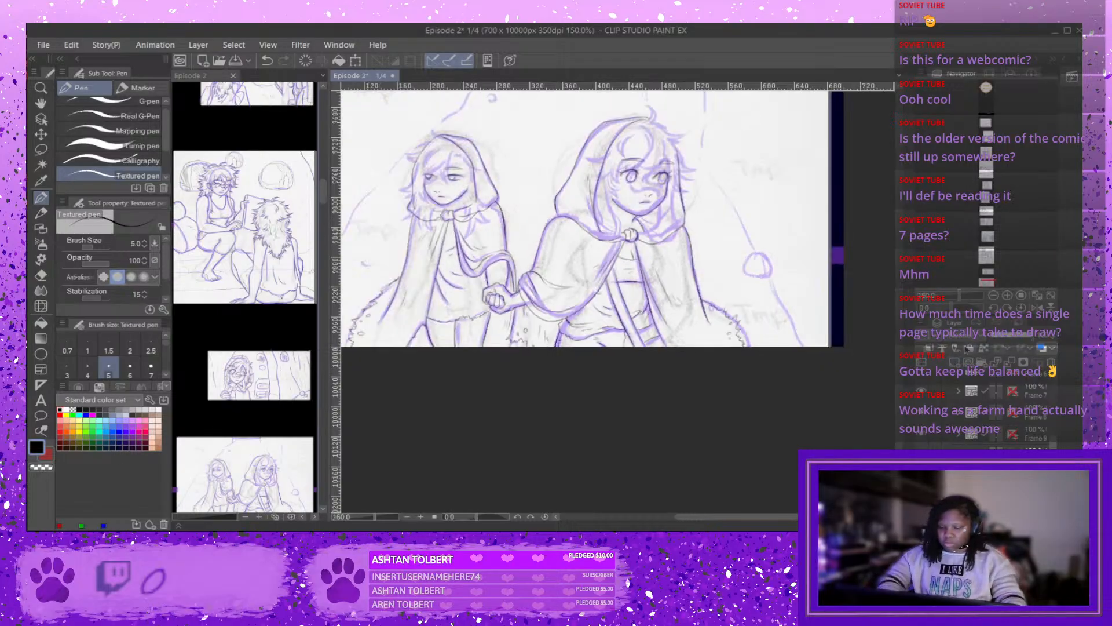
drag(735, 516, 714, 515)
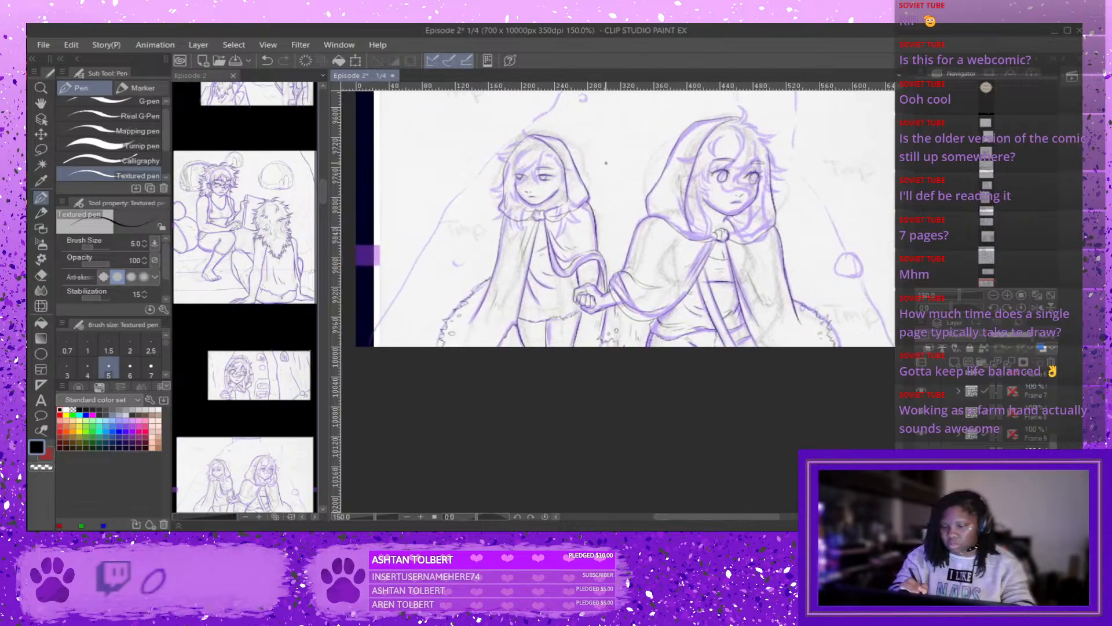
key(ctrl+plus)
key(ctrl+plus)
key(ctrl+plus)
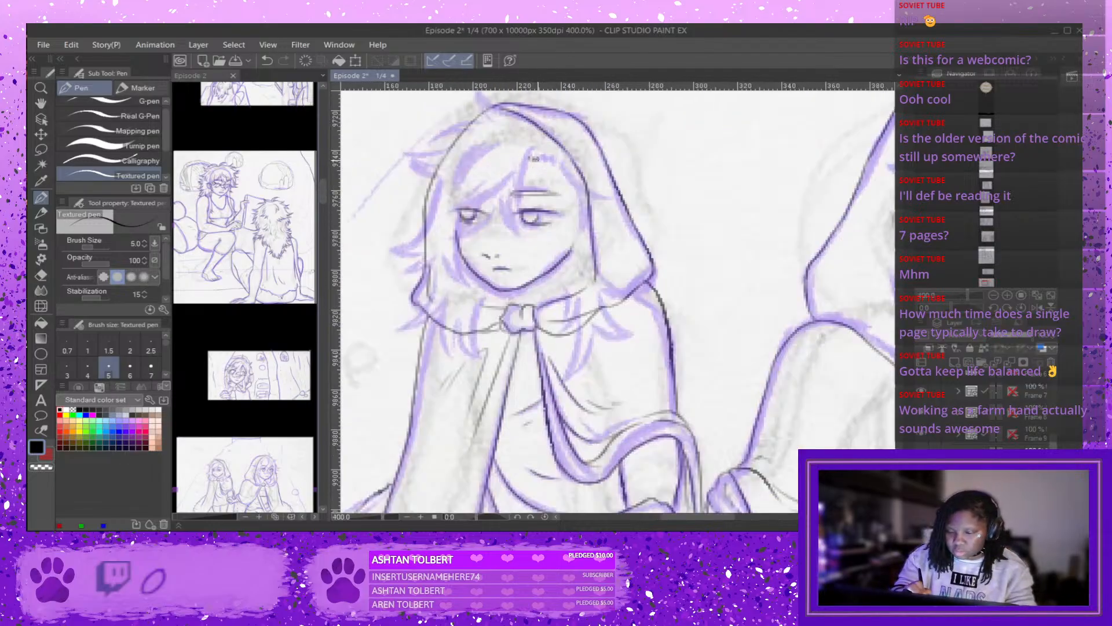
mouse_move(535, 157)
mouse_down()
mouse_move(616, 192)
mouse_move(599, 191)
mouse_move(580, 160)
mouse_move(568, 183)
mouse_move(578, 221)
mouse_up()
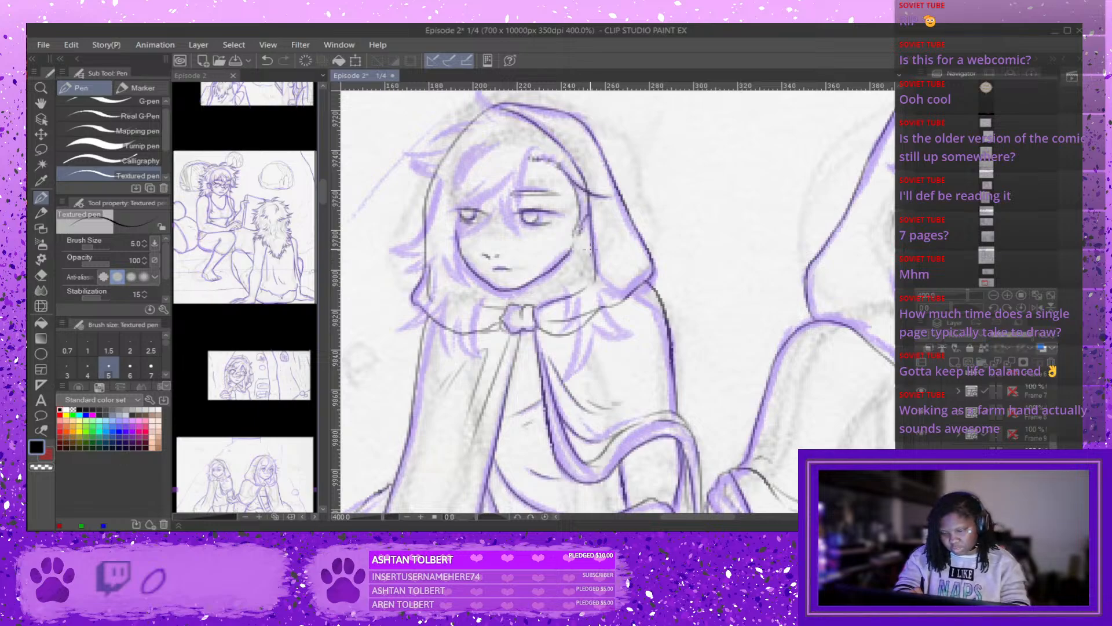
Ink a short hair strand beside the smaller figure's cheek and jaw, inside the hood, redrawing it until it fits the sketch.
drag(590, 250, 548, 290)
key(ctrl+z)
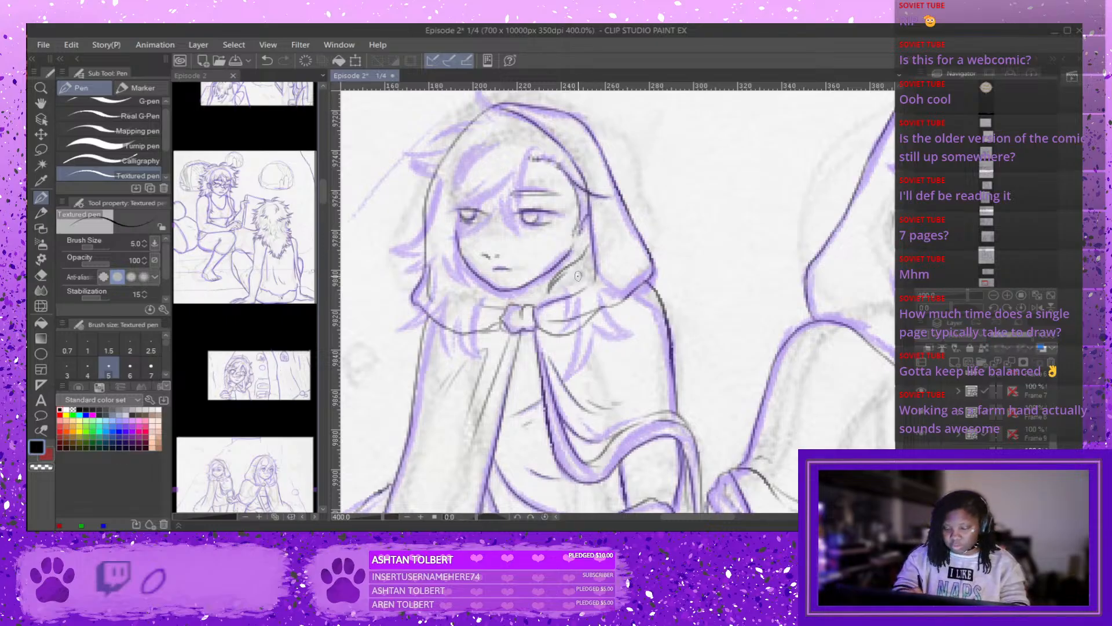
key(ctrl+z)
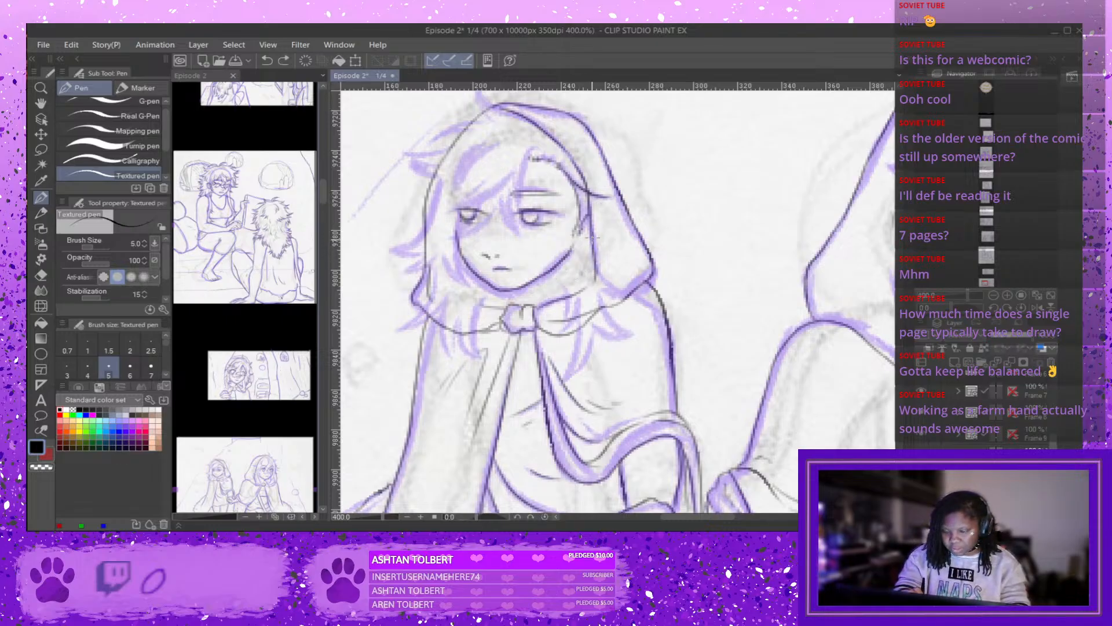
drag(590, 237, 576, 276)
key(ctrl+z)
drag(591, 234, 573, 280)
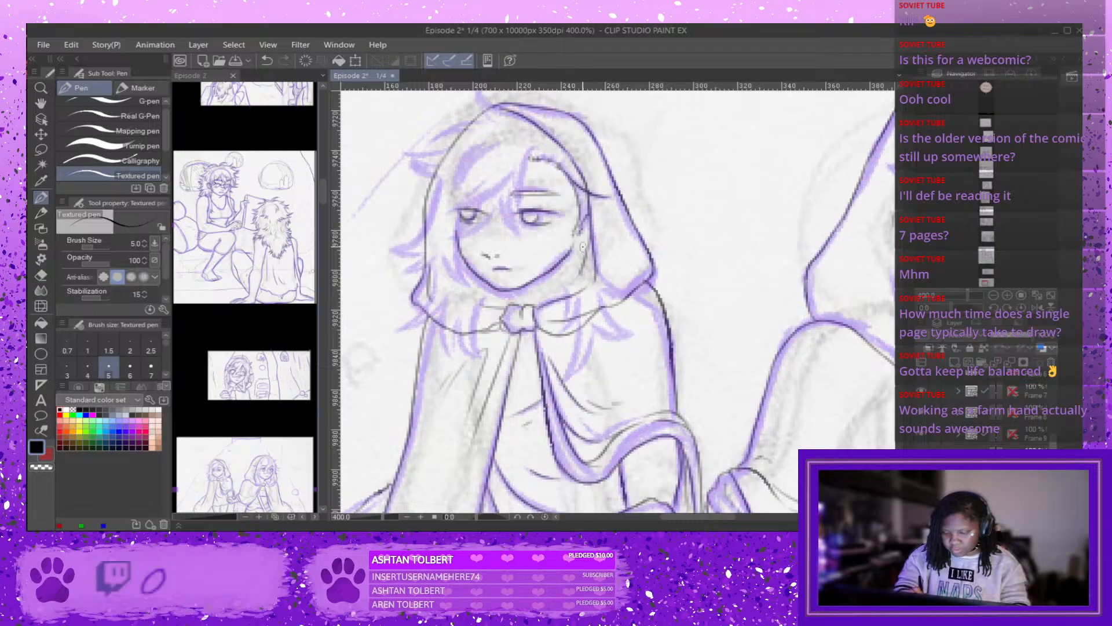
drag(590, 233, 557, 287)
key(ctrl+z)
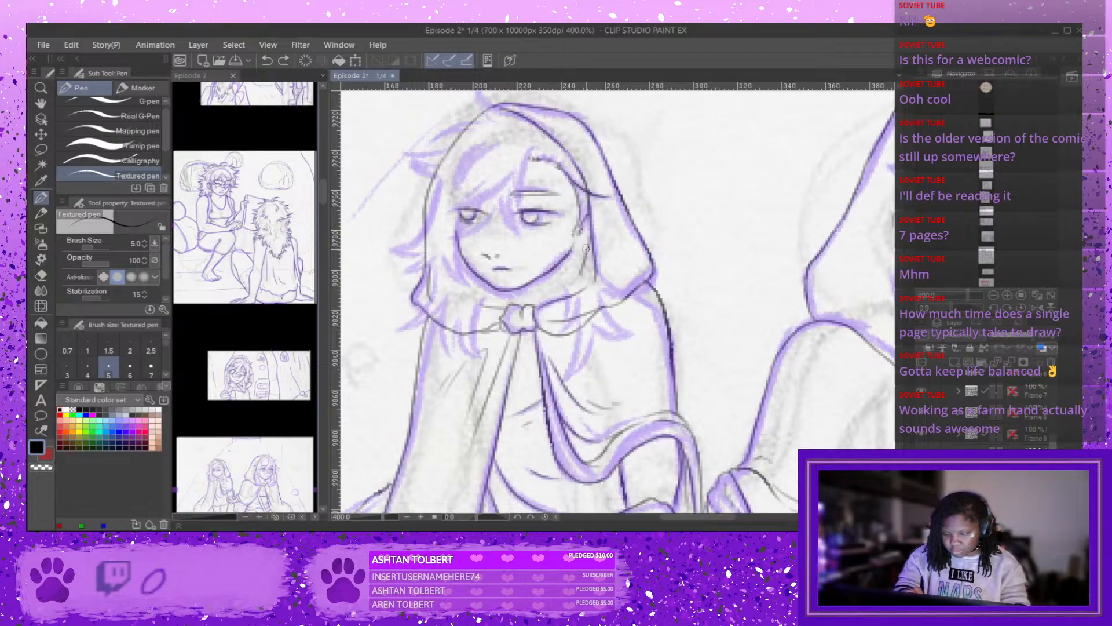
Ink the pointed locks of hair falling from the smaller figure's jaw over the hood's collar and onto the cloak beside the clasp.
mouse_move(591, 237)
mouse_down()
mouse_move(554, 306)
mouse_move(587, 272)
mouse_move(556, 296)
mouse_move(555, 284)
mouse_move(562, 332)
mouse_up()
key(ctrl+z)
key(ctrl+z)
drag(566, 272, 555, 336)
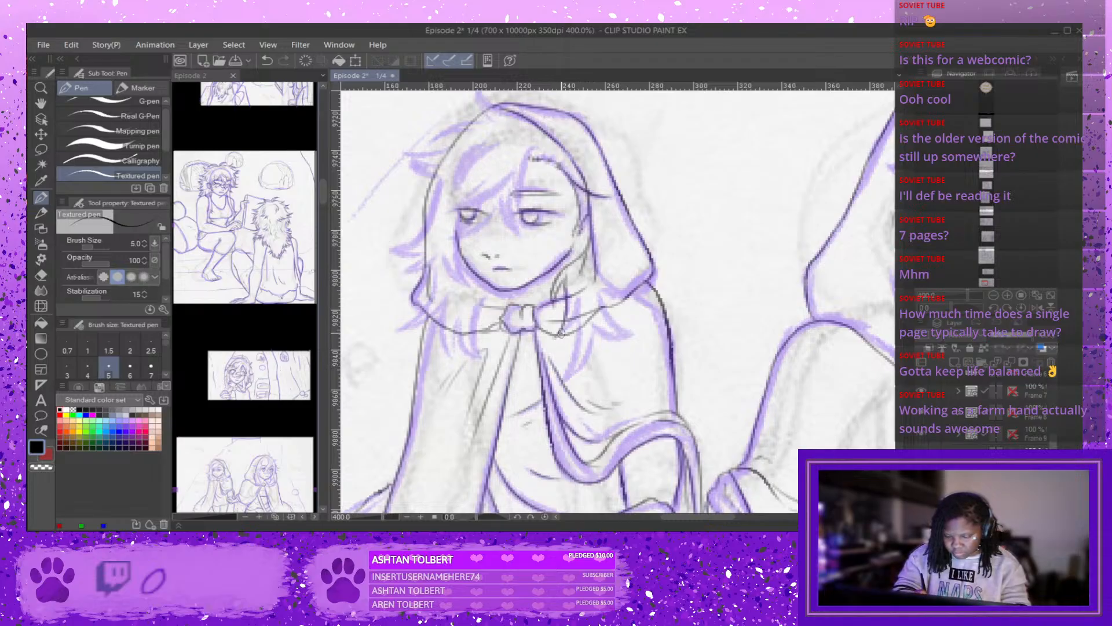
mouse_move(579, 290)
mouse_down()
mouse_move(557, 338)
mouse_move(577, 305)
mouse_move(576, 388)
mouse_move(595, 336)
mouse_up()
key(ctrl+z)
key(ctrl+z)
key(ctrl+z)
key(ctrl+z)
drag(577, 390, 596, 330)
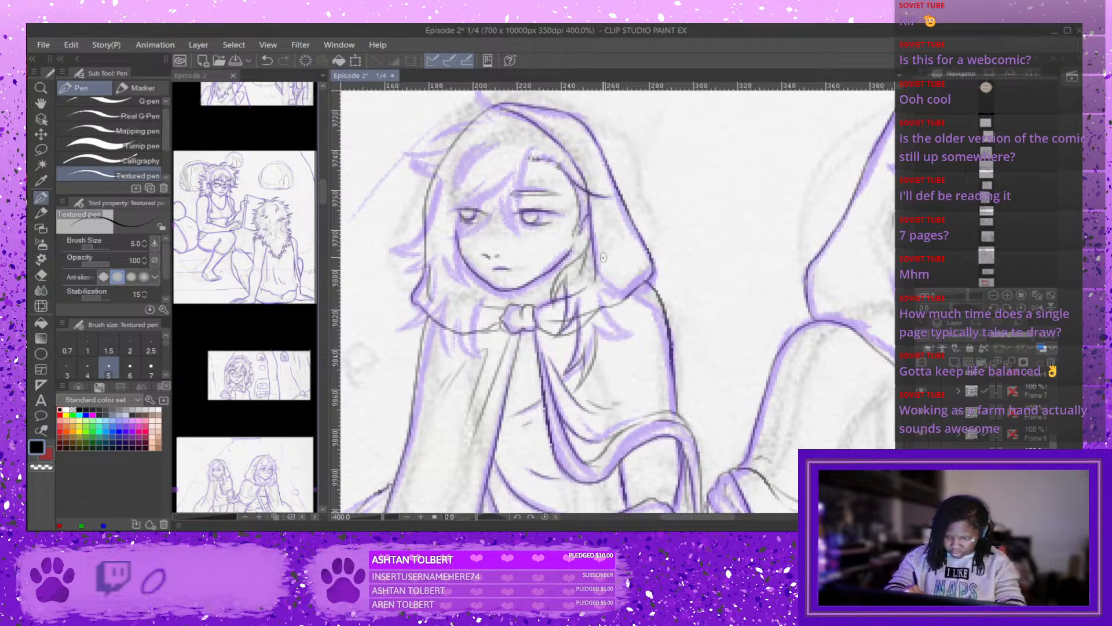
Ink the pointed hair locks fanning from the smaller figure's hood opening over the collar onto the shoulder, redrawing strokes until they fit the sketch.
mouse_move(598, 247)
mouse_down()
mouse_move(606, 286)
mouse_move(640, 282)
mouse_move(624, 298)
mouse_up()
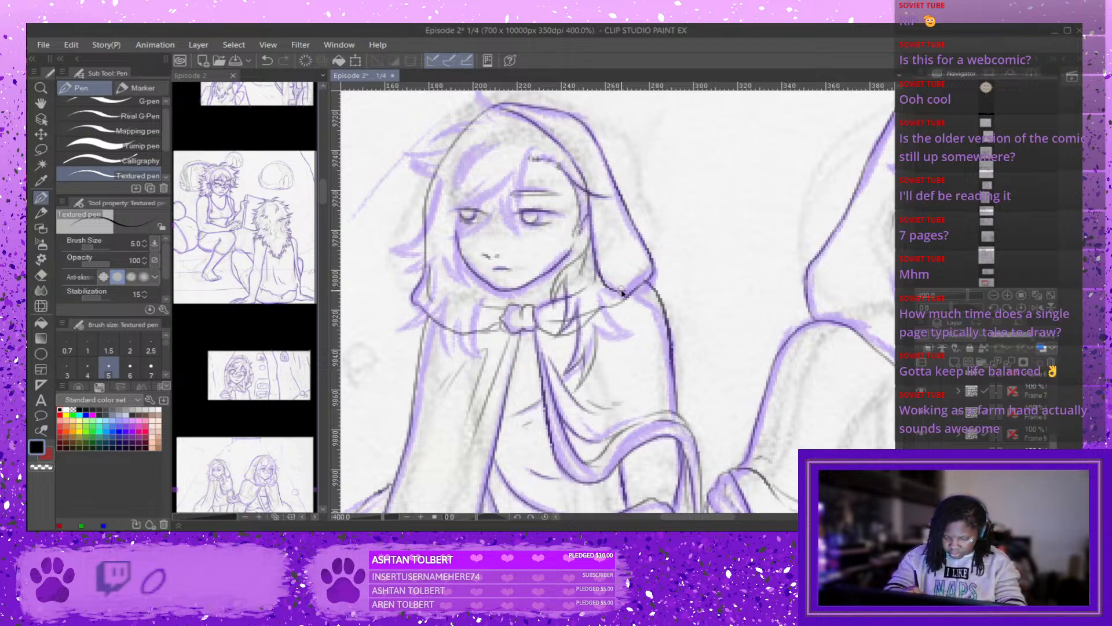
key(ctrl+z)
drag(597, 243, 632, 292)
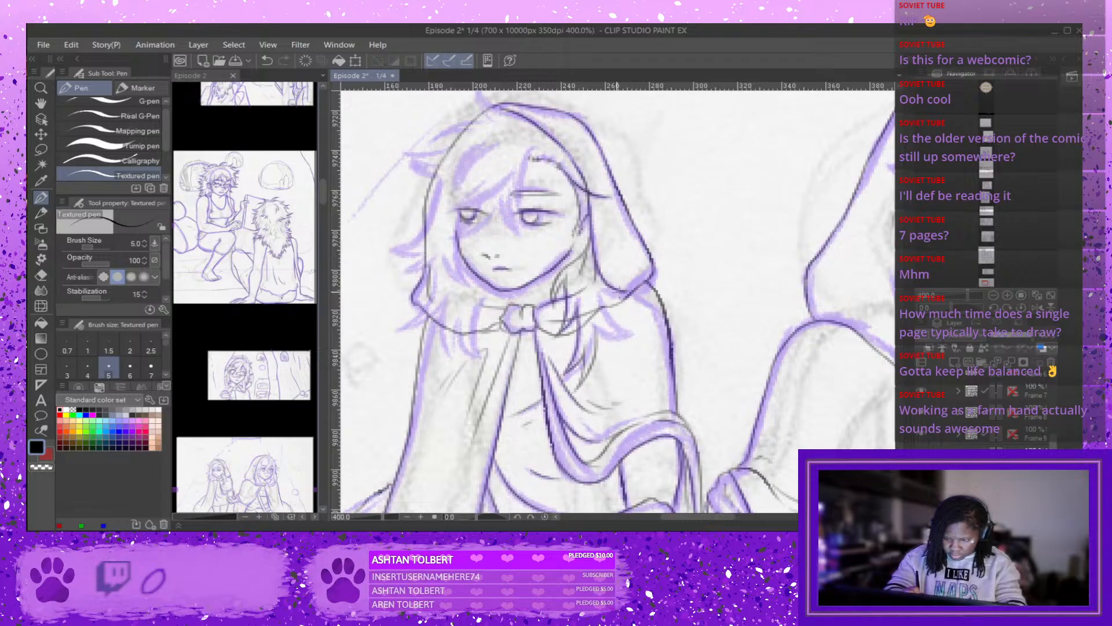
key(ctrl+z)
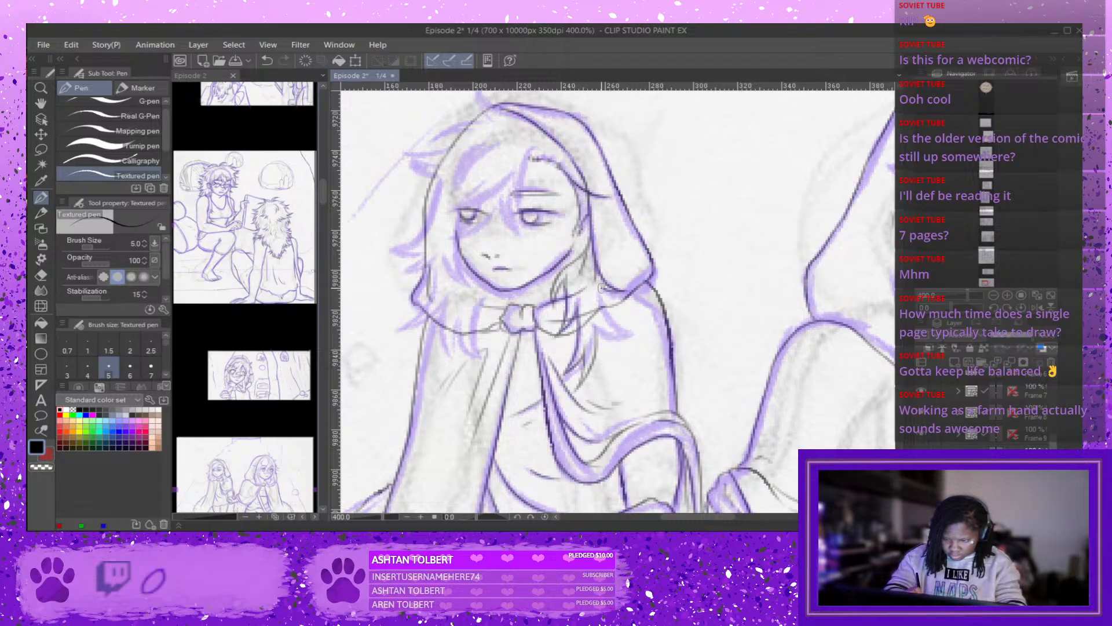
mouse_move(603, 287)
mouse_down()
mouse_move(623, 318)
mouse_move(646, 312)
mouse_move(622, 319)
mouse_move(600, 282)
mouse_move(636, 344)
mouse_up()
key(ctrl+z)
mouse_move(603, 311)
mouse_down()
mouse_move(638, 337)
mouse_move(593, 317)
mouse_move(620, 303)
mouse_move(633, 340)
mouse_move(608, 340)
mouse_move(605, 373)
mouse_move(600, 339)
mouse_move(595, 400)
mouse_up()
key(ctrl+z)
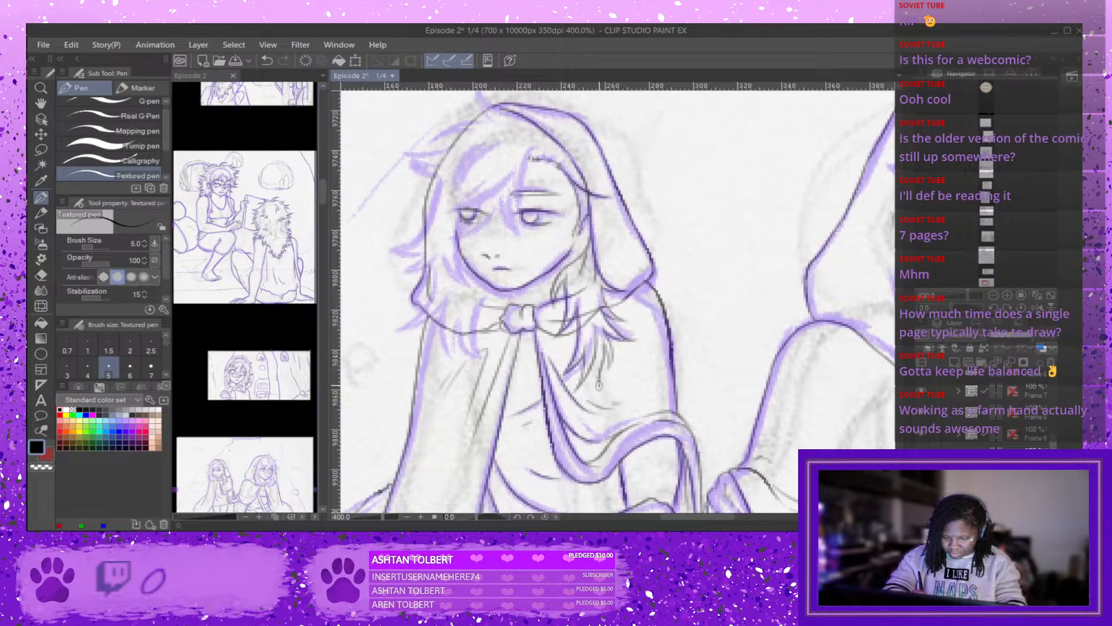
drag(603, 338, 592, 388)
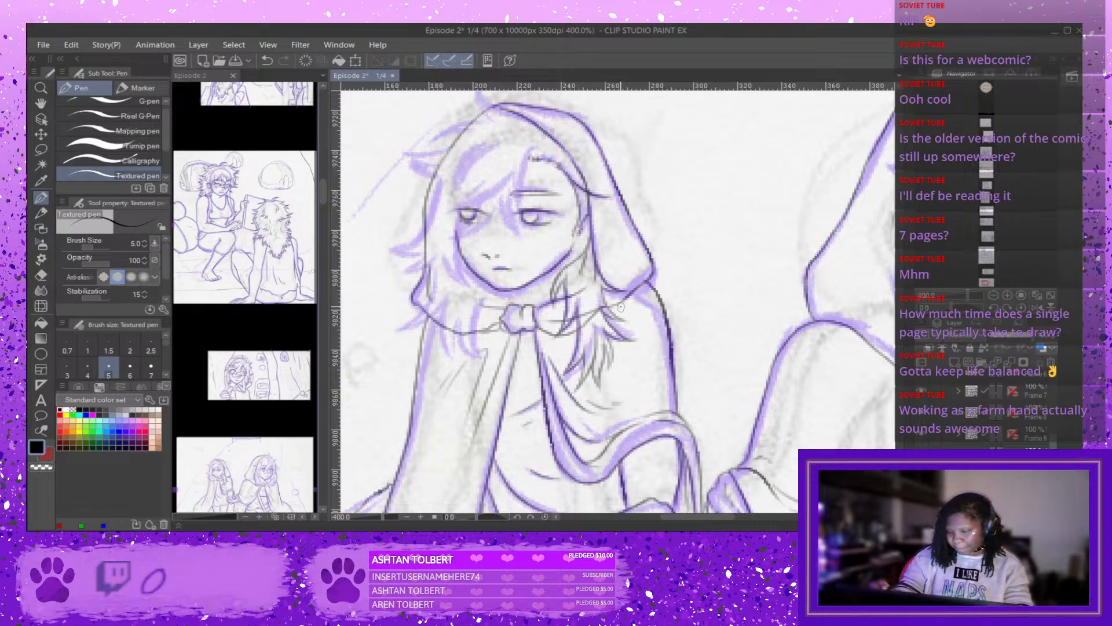
Ink the long bangs falling from the smaller figure's hair parting between the eyes and sweeping across the face under one eye.
drag(698, 516, 687, 516)
drag(630, 144, 614, 196)
key(ctrl+z)
drag(630, 146, 606, 226)
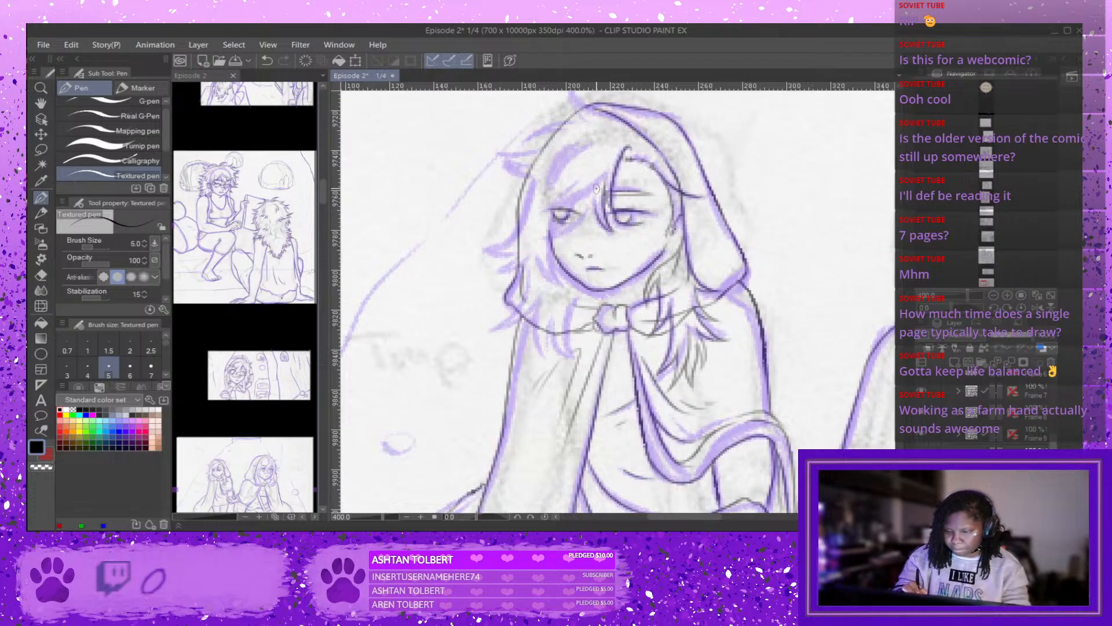
mouse_move(592, 204)
mouse_down()
mouse_move(565, 238)
mouse_move(539, 241)
mouse_move(579, 212)
mouse_up()
key(ctrl+z)
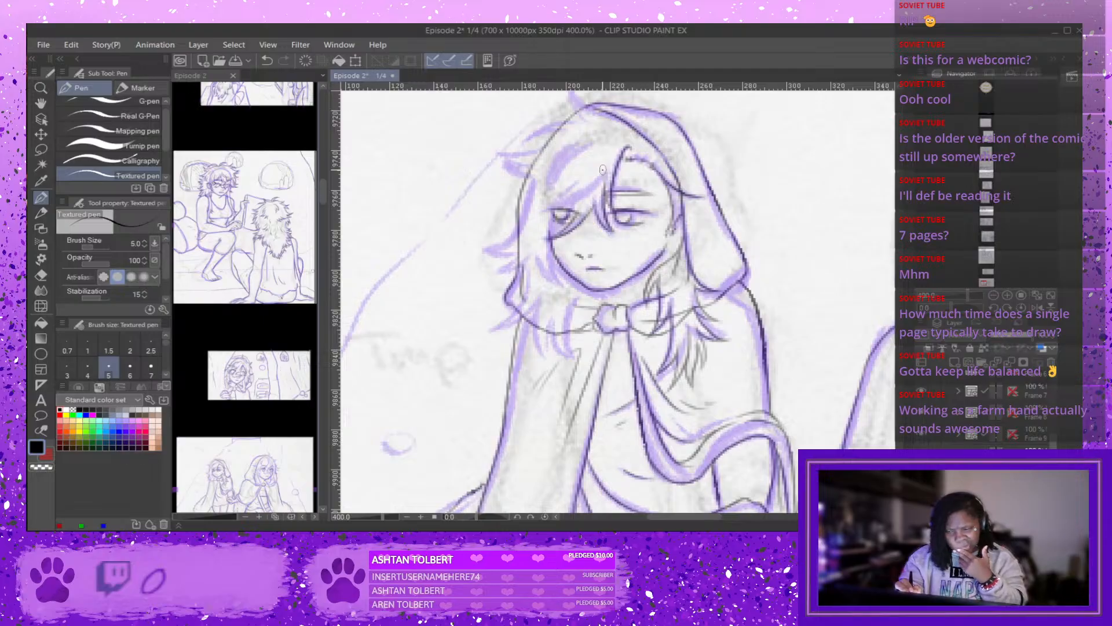
Ink the curved locks over the smaller figure's forehead and the strands along the crown inside the hood opening.
drag(619, 145, 590, 188)
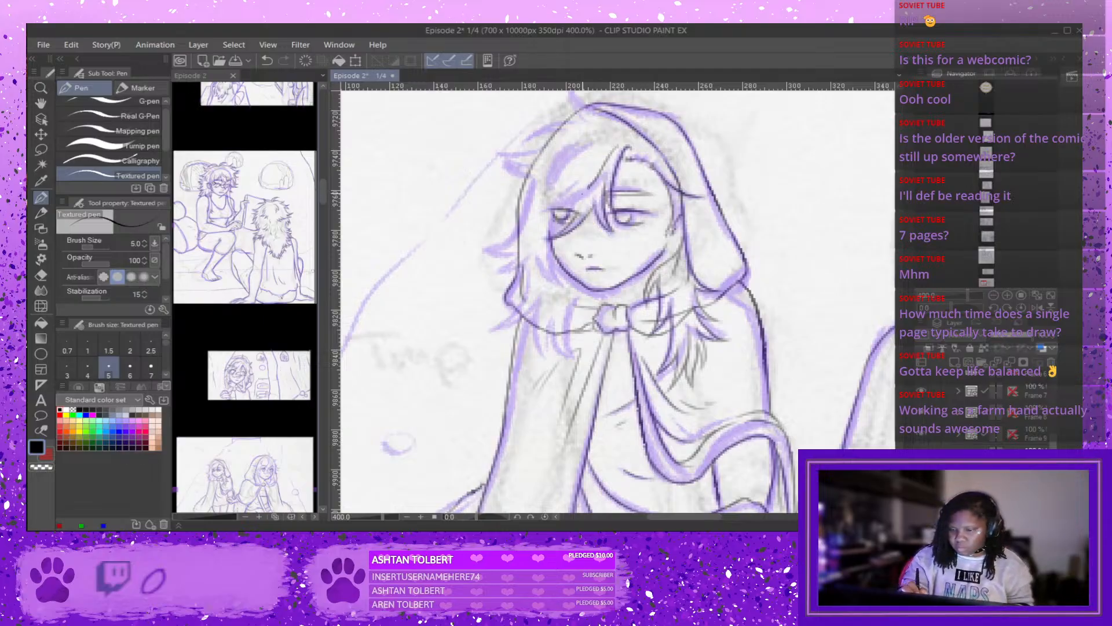
key(ctrl+z)
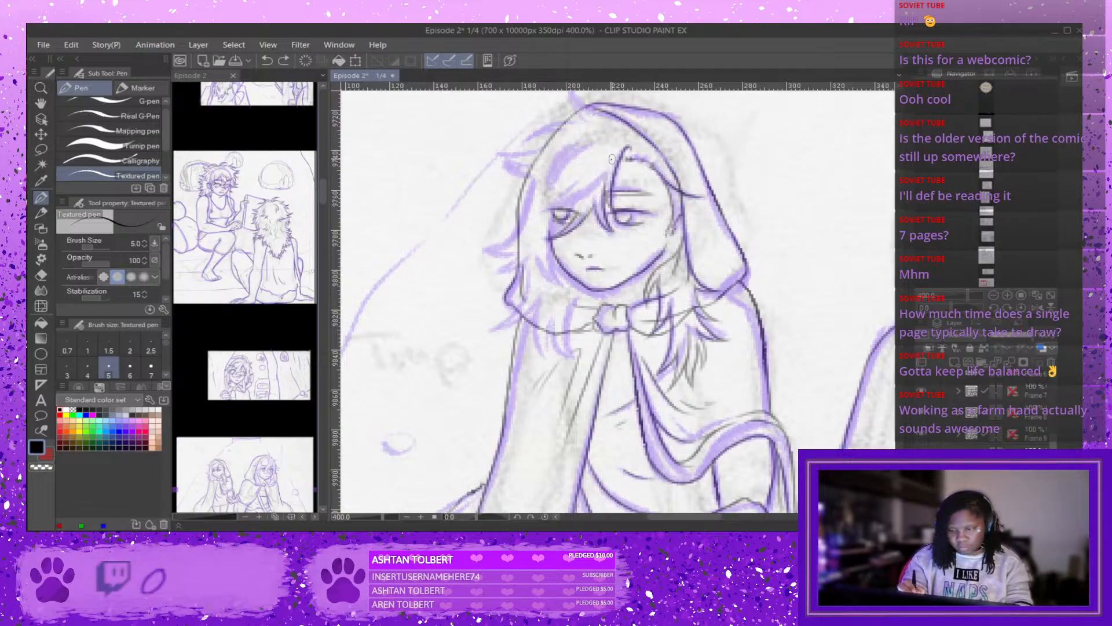
mouse_move(614, 148)
mouse_down()
mouse_move(595, 195)
mouse_move(606, 144)
mouse_move(650, 117)
mouse_move(593, 150)
mouse_move(638, 126)
mouse_move(592, 147)
mouse_move(600, 139)
mouse_move(553, 197)
mouse_up()
drag(567, 149, 552, 198)
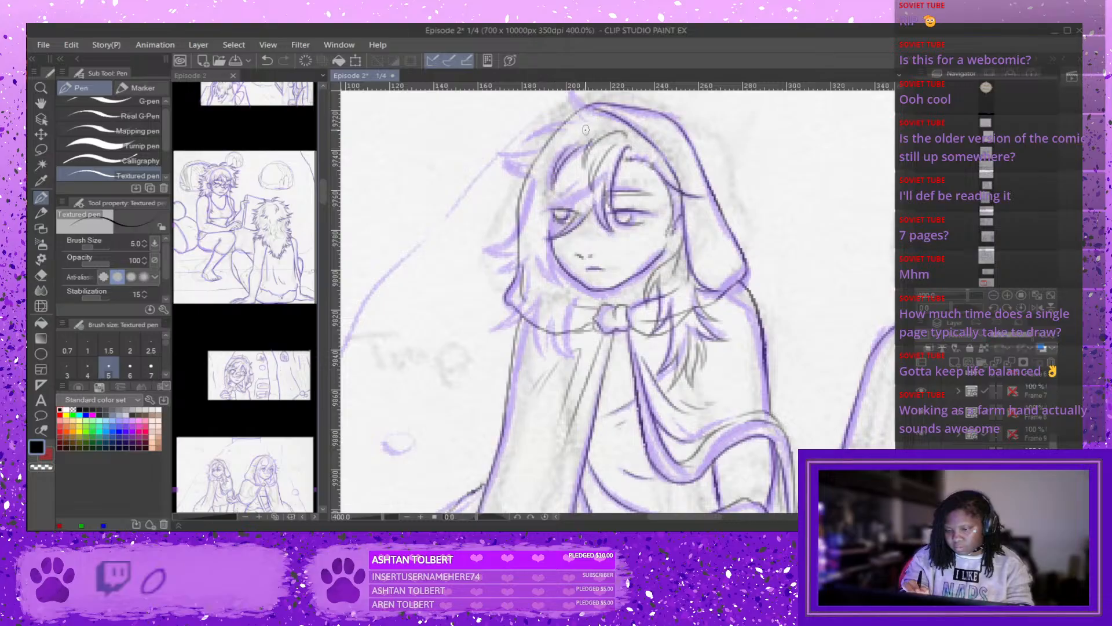
key(ctrl+z)
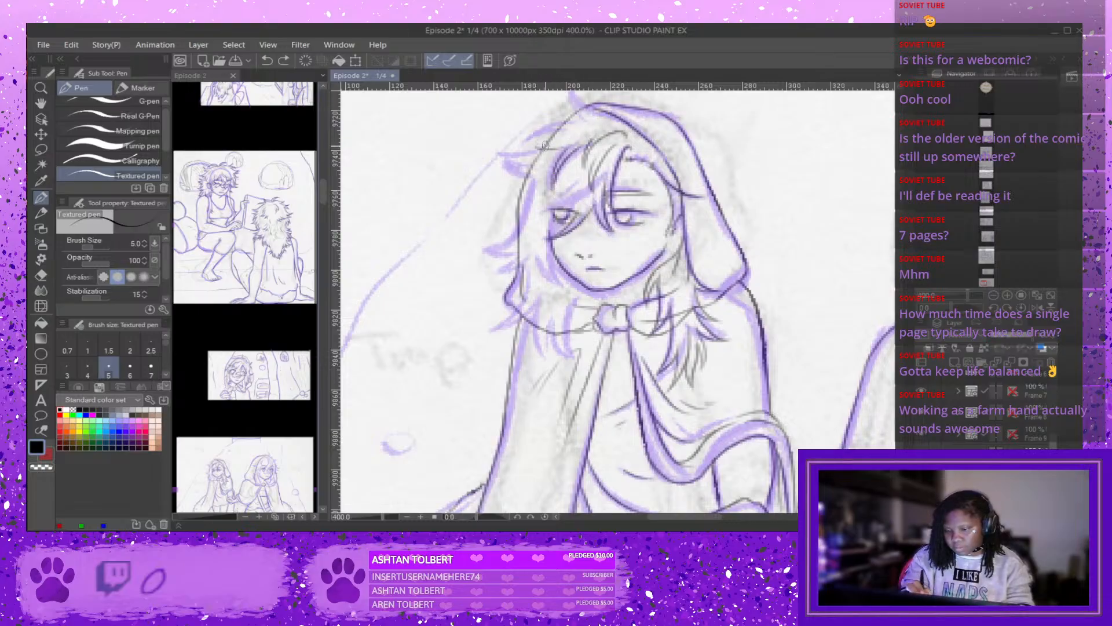
drag(534, 148, 619, 119)
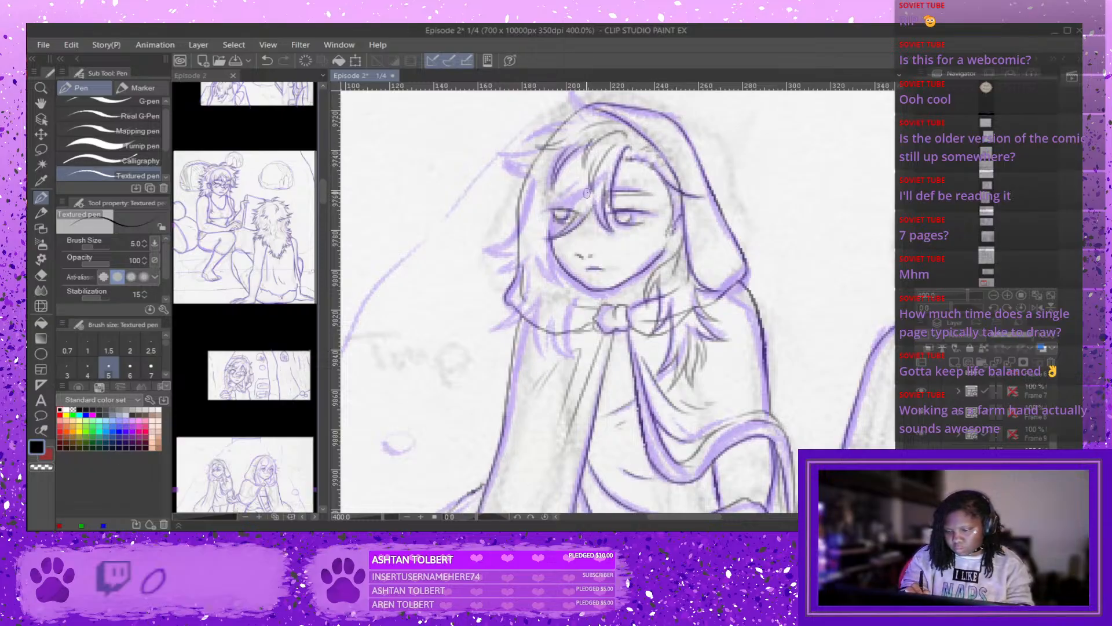
Ink the side strands running past the smaller figure's partly covered eye and down along the cheek toward the collar.
drag(537, 216, 563, 197)
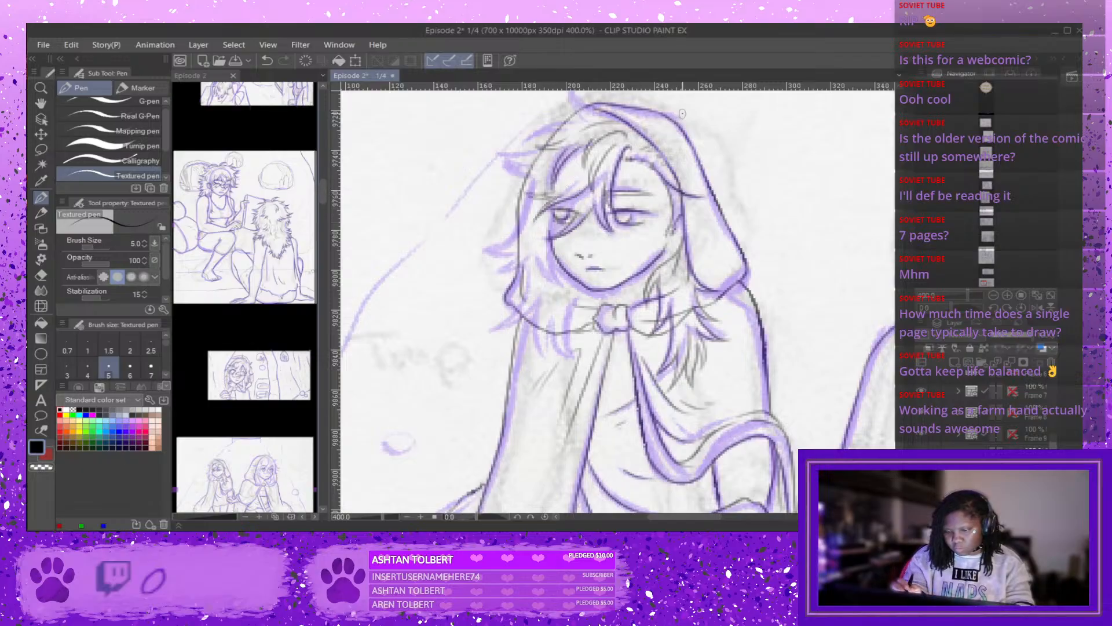
mouse_move(569, 203)
mouse_down()
mouse_move(543, 262)
mouse_move(546, 278)
mouse_move(563, 283)
mouse_move(548, 264)
mouse_up()
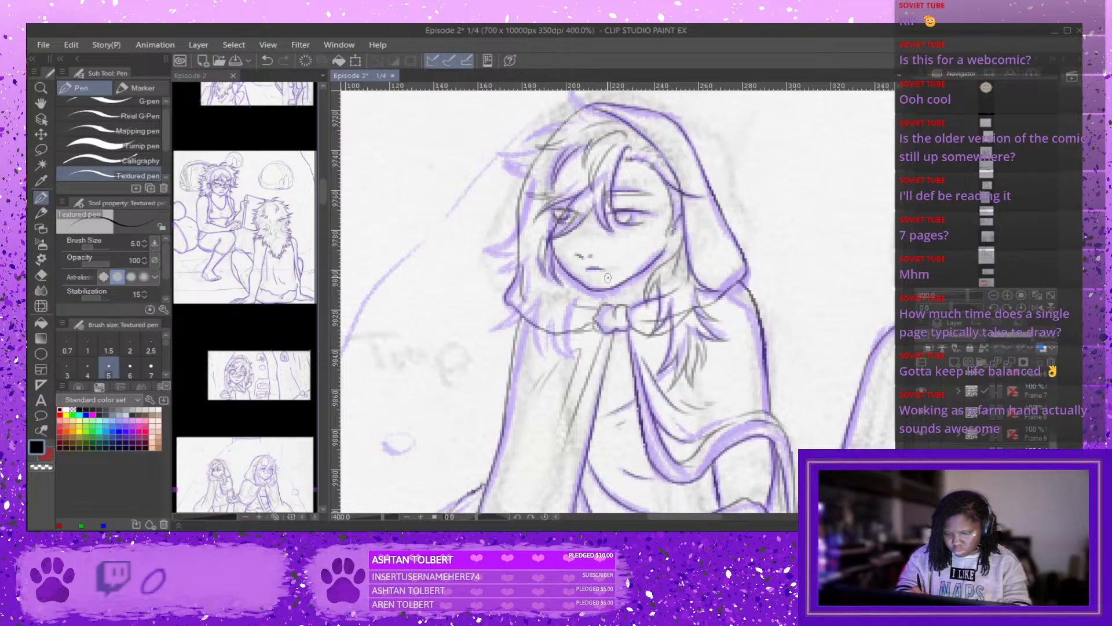
drag(576, 303, 568, 346)
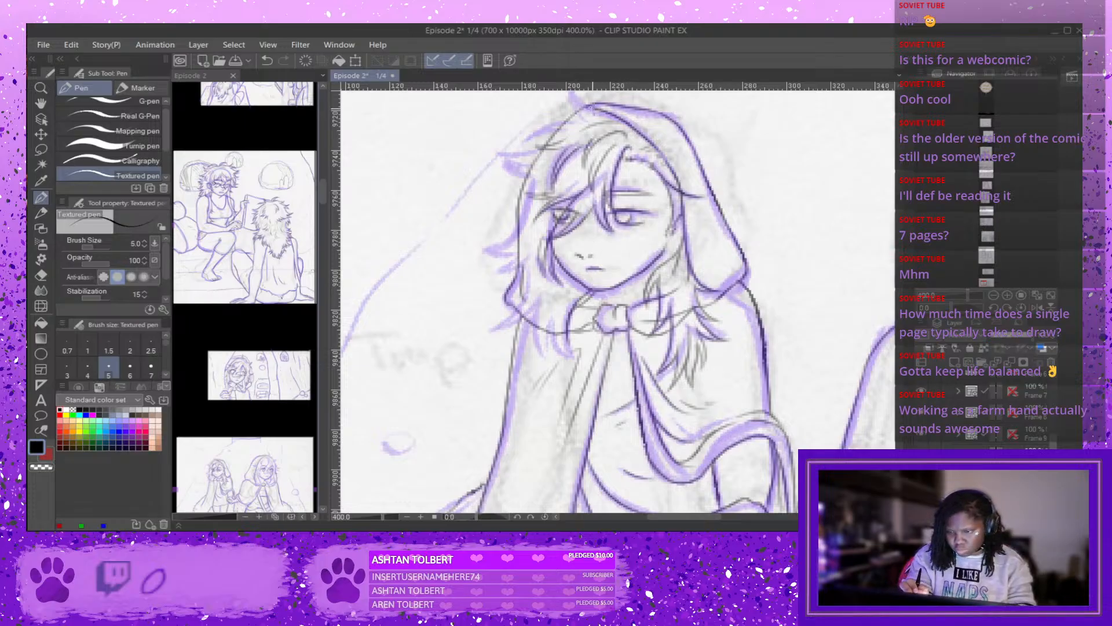
Ink the spiky tufts at the top of the smaller figure's head and down the outer side of the hair beyond the hood.
mouse_move(572, 94)
mouse_down()
mouse_move(590, 109)
mouse_move(530, 133)
mouse_up()
key(ctrl+z)
key(ctrl+z)
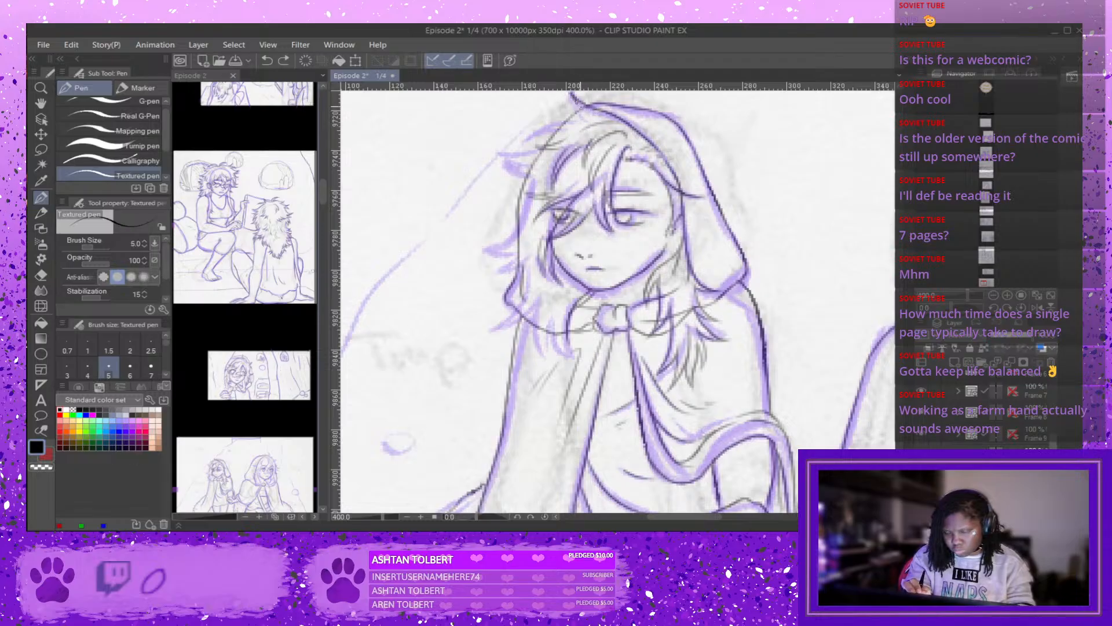
mouse_move(581, 106)
mouse_down()
mouse_move(600, 117)
mouse_move(565, 110)
mouse_move(592, 118)
mouse_move(508, 150)
mouse_move(545, 153)
mouse_move(508, 159)
mouse_move(545, 167)
mouse_move(502, 203)
mouse_move(538, 171)
mouse_move(524, 206)
mouse_up()
key(ctrl+z)
mouse_move(539, 168)
mouse_down()
mouse_move(485, 250)
mouse_move(514, 241)
mouse_move(498, 264)
mouse_up()
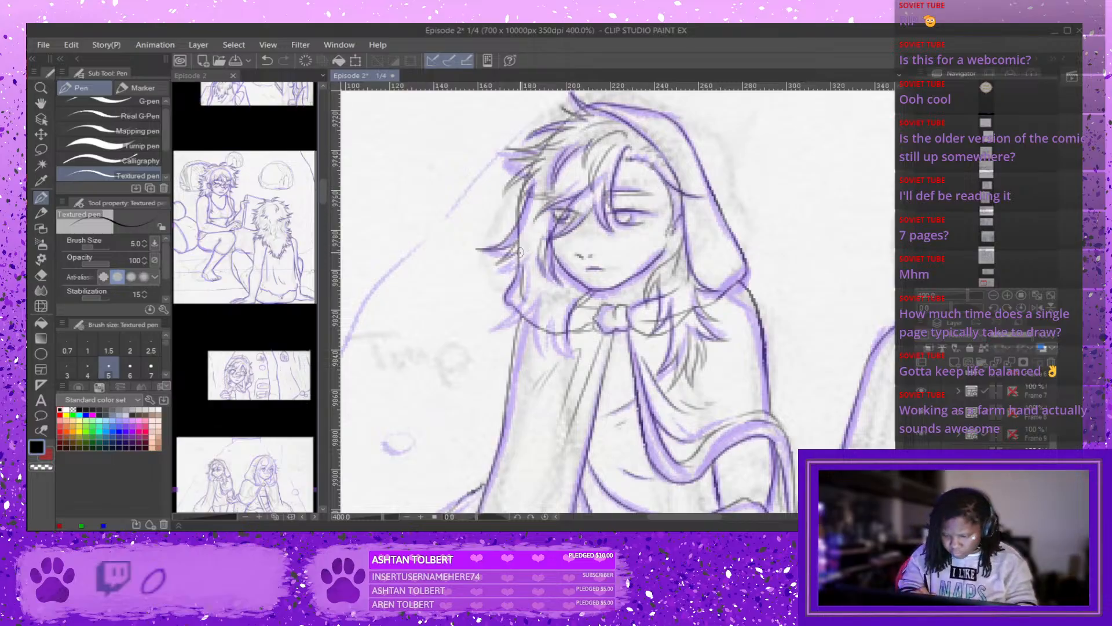
Ink the lower outer tufts of the smaller figure's hair from cheek level down over the edge of the hood's collar.
mouse_move(517, 254)
mouse_down()
mouse_move(530, 232)
mouse_move(501, 284)
mouse_move(525, 254)
mouse_up()
key(ctrl+z)
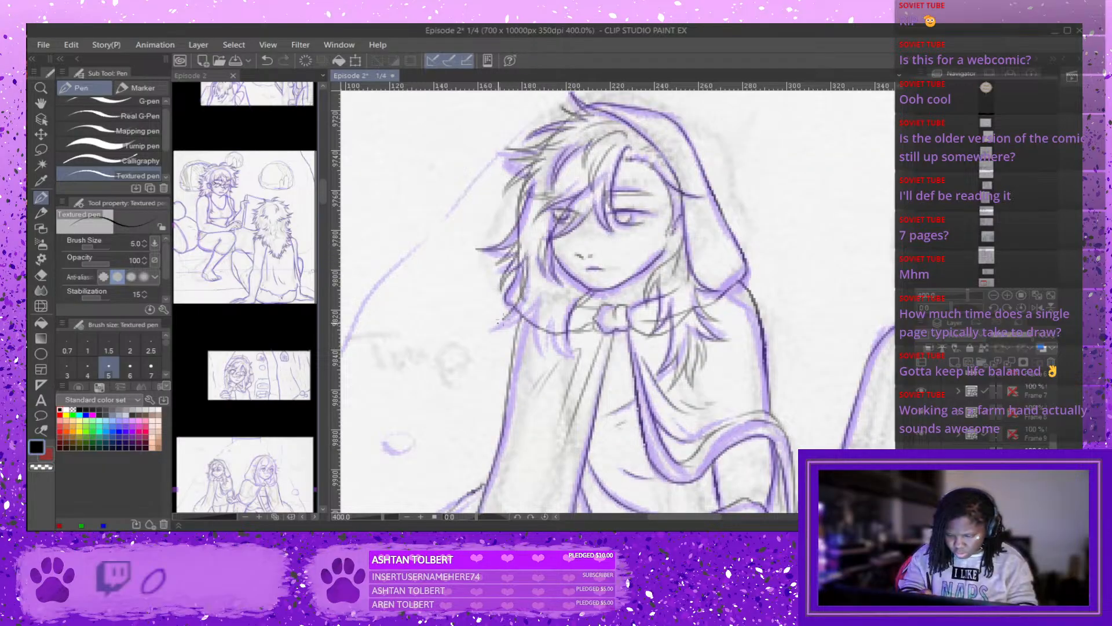
mouse_move(513, 313)
mouse_down()
mouse_move(482, 324)
mouse_move(529, 301)
mouse_move(526, 349)
mouse_move(531, 322)
mouse_move(550, 368)
mouse_up()
key(ctrl+z)
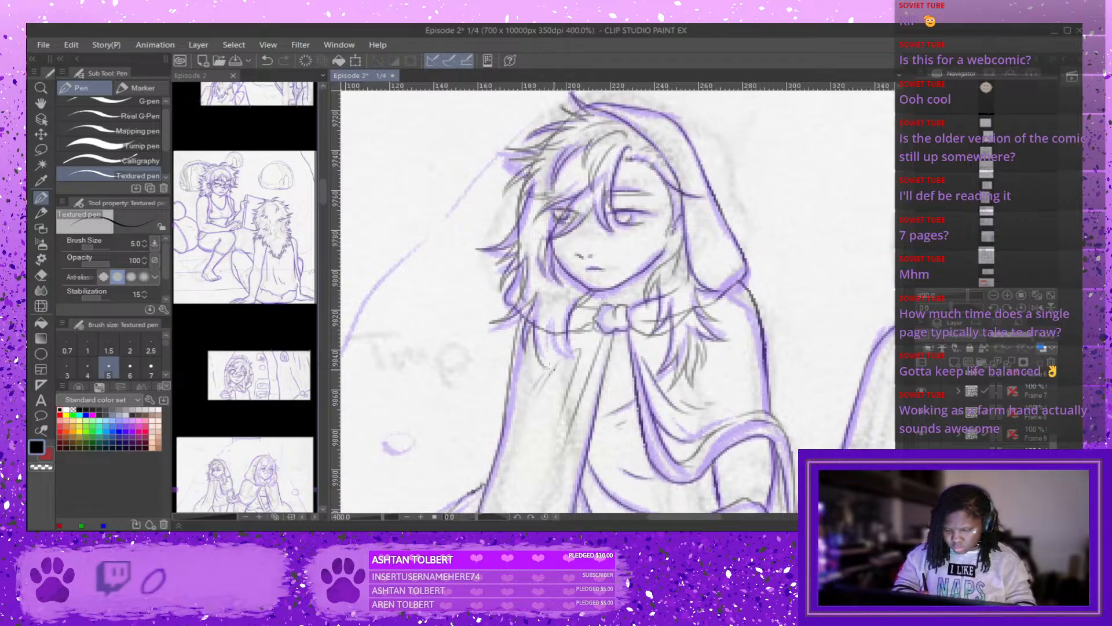
Ink the pointed lock tips hanging below the smaller figure's collar beside the clasp, and add short strands below the jaw.
mouse_move(547, 325)
mouse_down()
mouse_move(555, 387)
mouse_move(544, 392)
mouse_move(565, 342)
mouse_move(583, 357)
mouse_move(547, 391)
mouse_move(566, 349)
mouse_up()
key(ctrl+z)
key(ctrl+z)
mouse_move(546, 394)
mouse_down()
mouse_move(564, 348)
mouse_move(580, 362)
mouse_move(568, 338)
mouse_up()
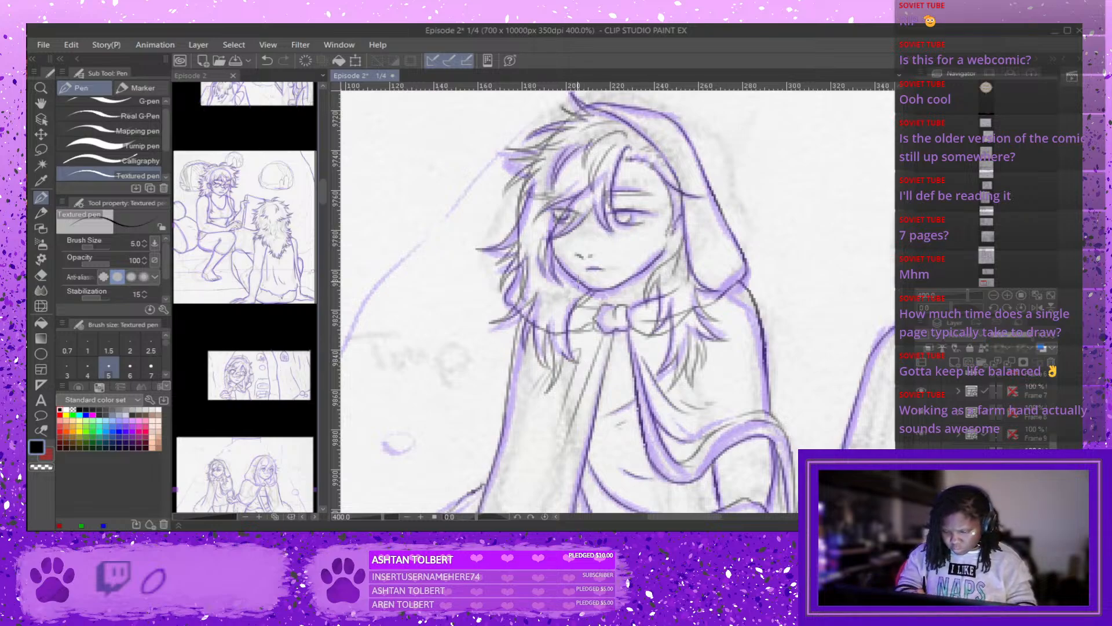
mouse_move(576, 285)
mouse_down()
mouse_move(561, 310)
mouse_move(561, 293)
mouse_up()
key(ctrl+z)
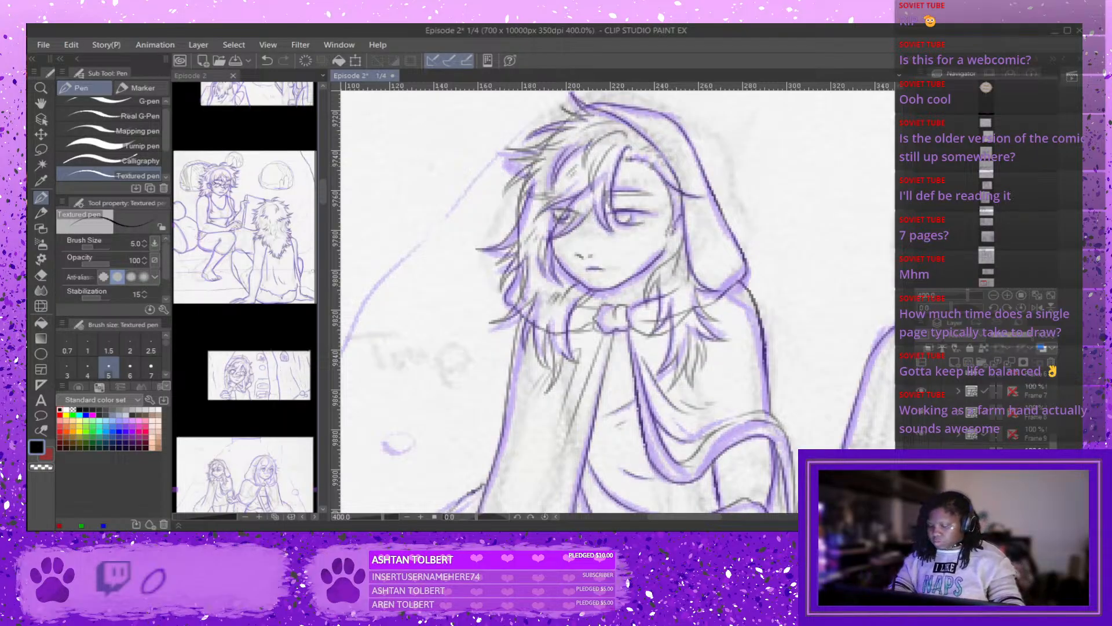
Erase the hood and collar lines crossing the smaller figure's hair with the Hard eraser, and touch up the partly covered eye with the Textured pen.
scroll(997, 417, down, 3)
click(1010, 467)
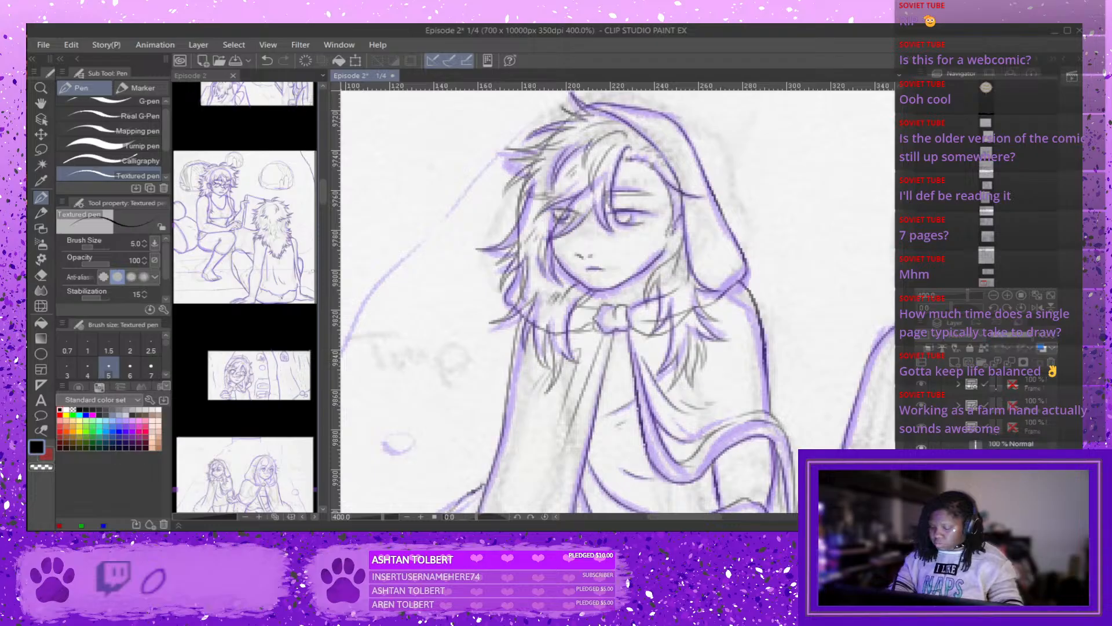
key(e)
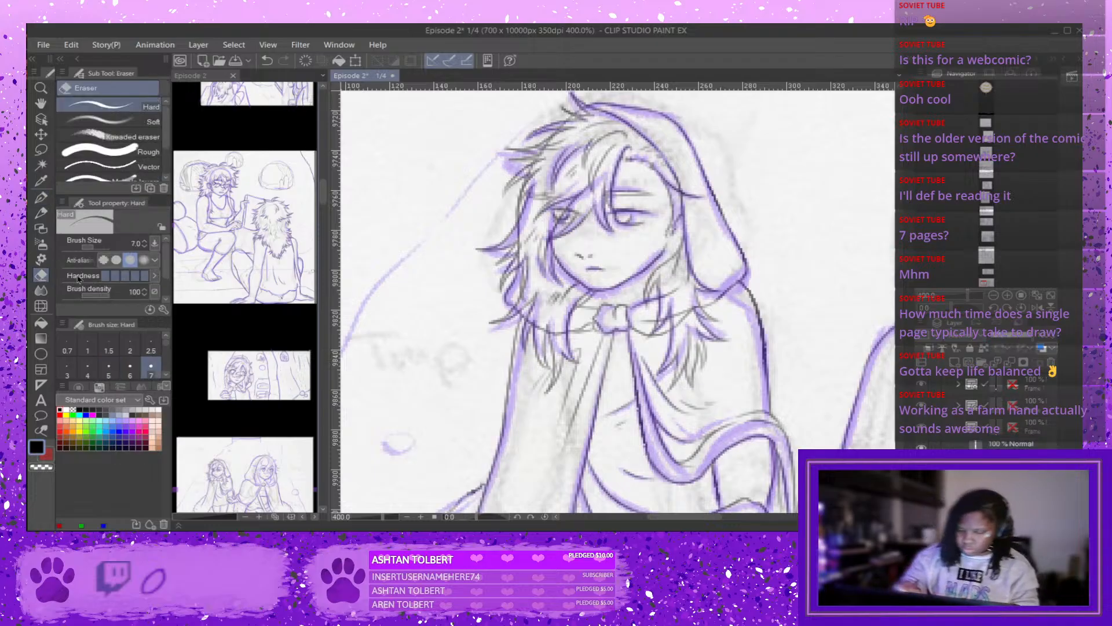
drag(675, 335, 699, 310)
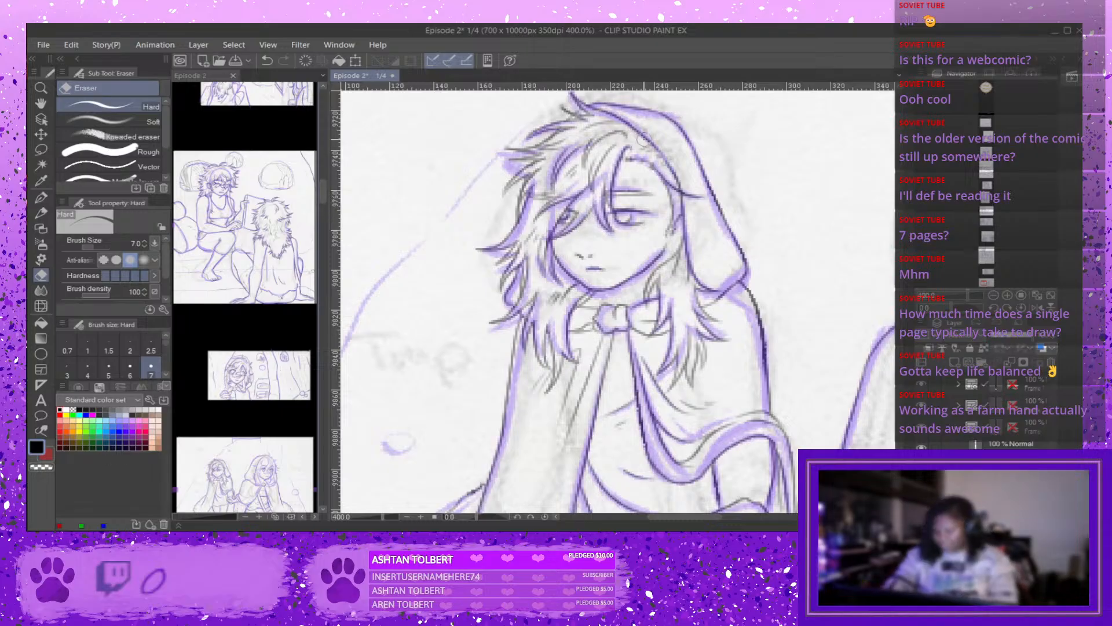
click(41, 197)
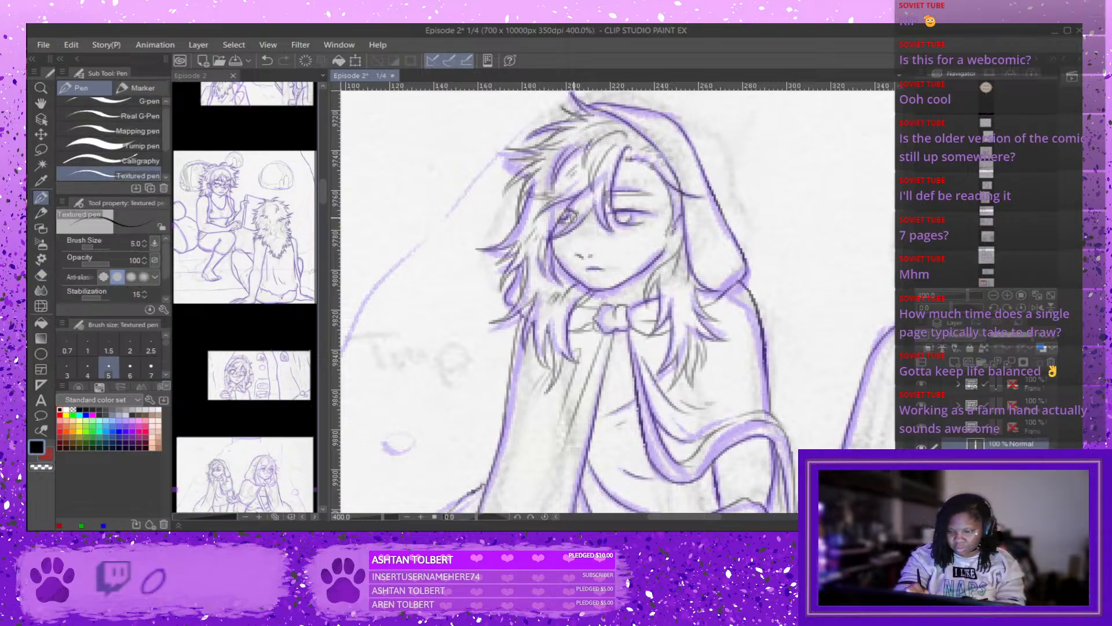
drag(577, 212, 569, 222)
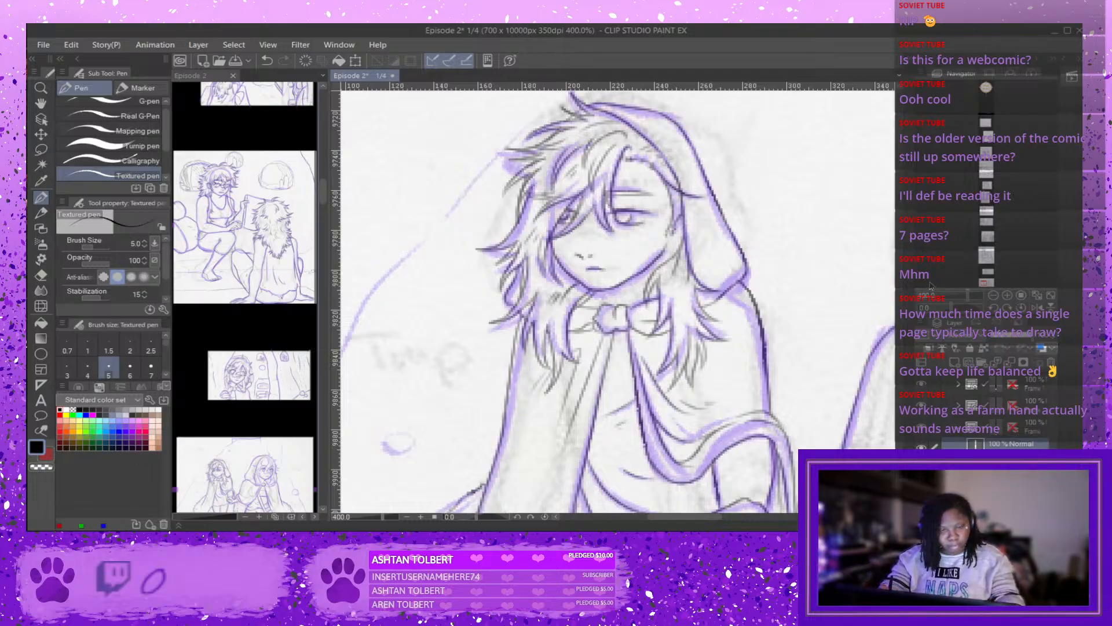
Ink the long bang lock that sweeps down between the taller figure's eyes and curls across the nose.
key(ctrl+minus)
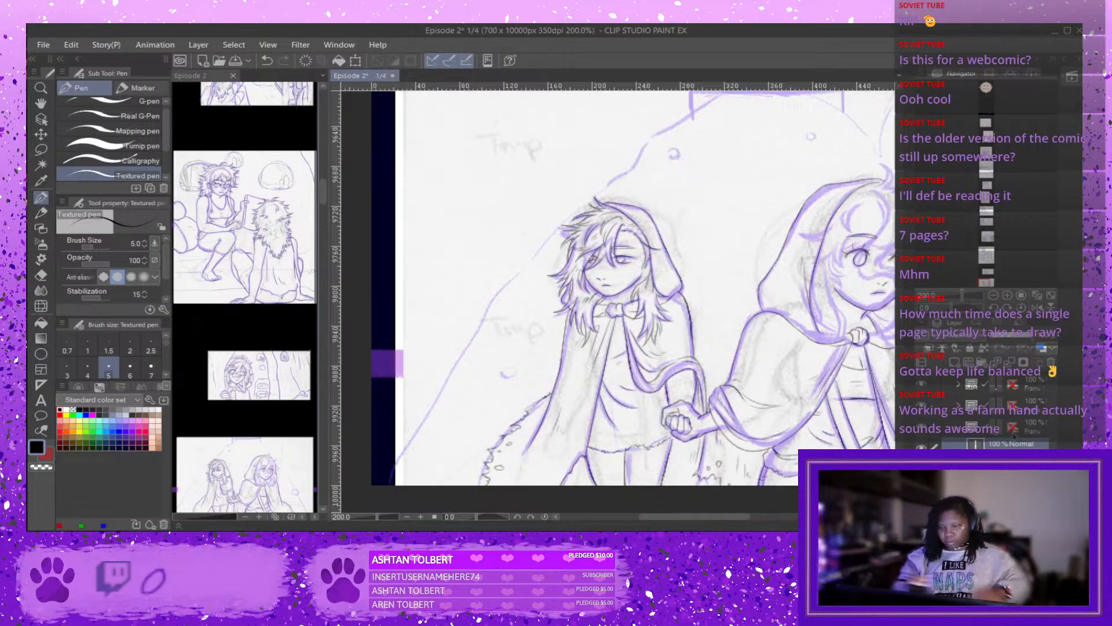
drag(736, 521, 779, 521)
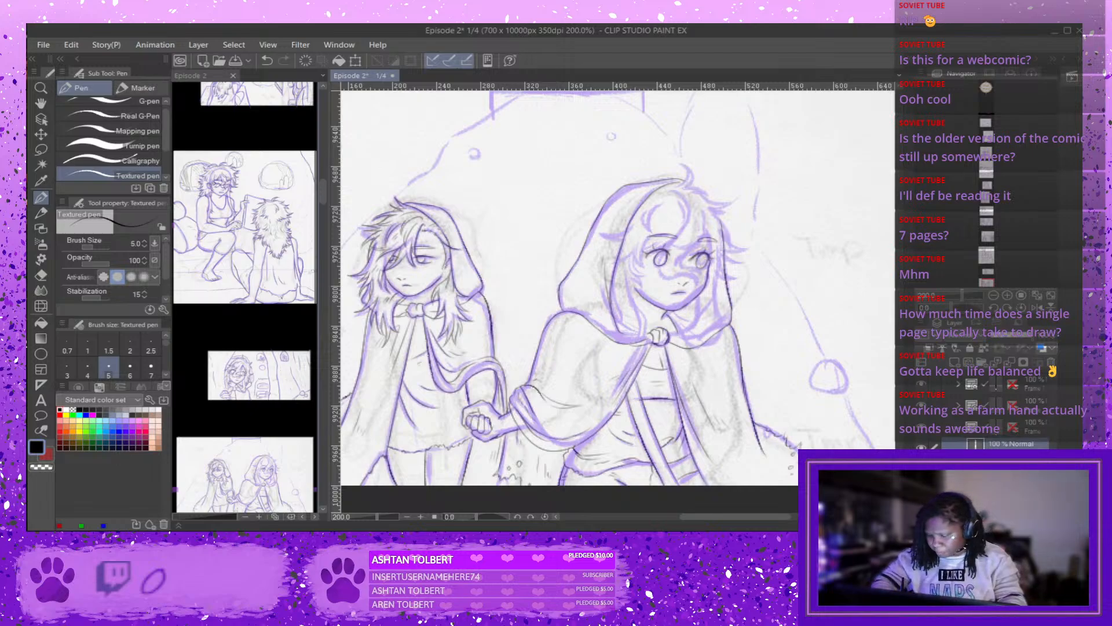
scroll(614, 290, down, 2)
scroll(701, 255, up, 3)
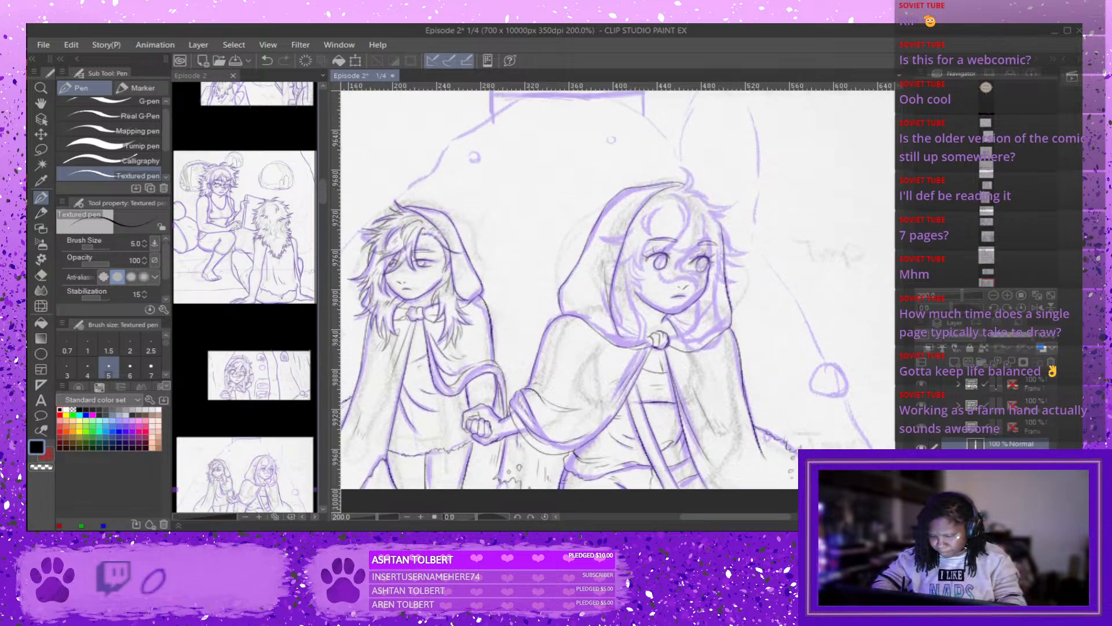
scroll(703, 253, up, 2)
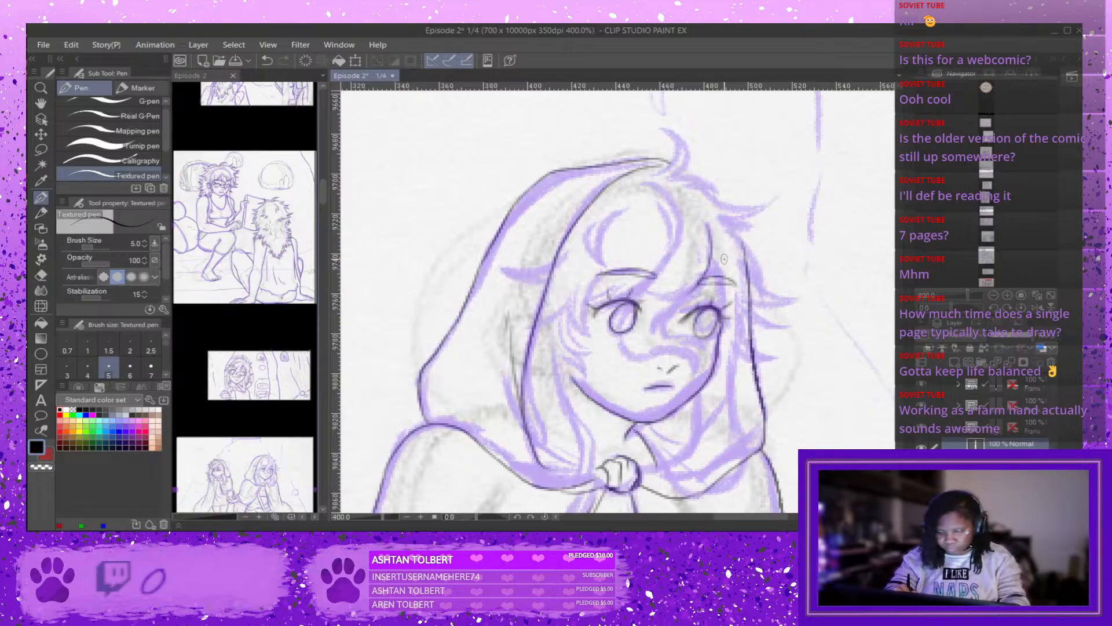
key(ctrl+z)
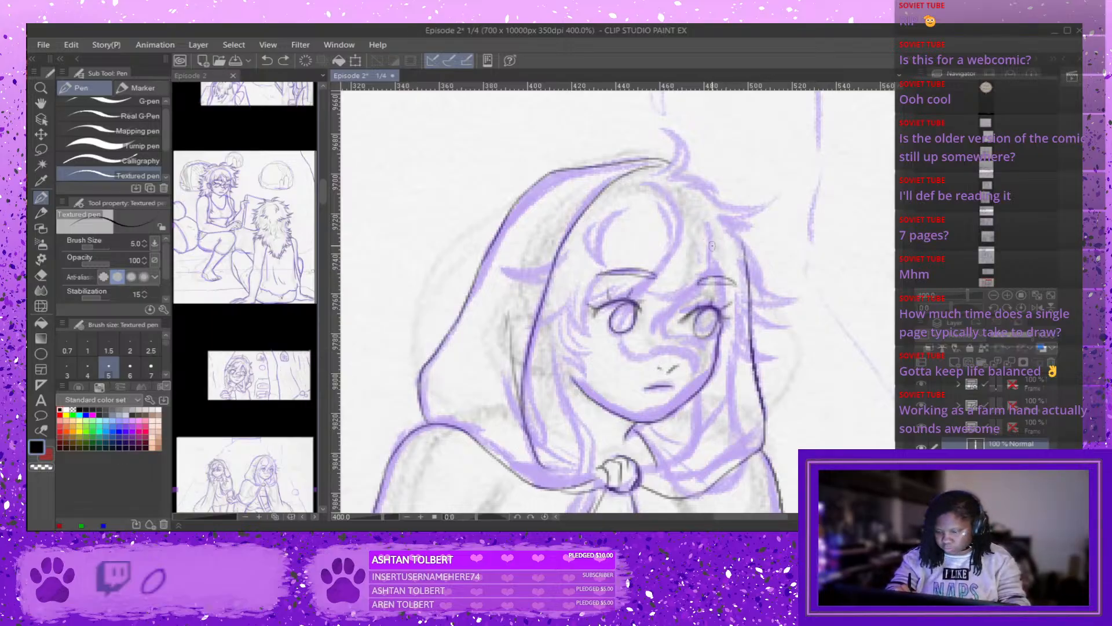
drag(710, 272, 663, 306)
key(ctrl+z)
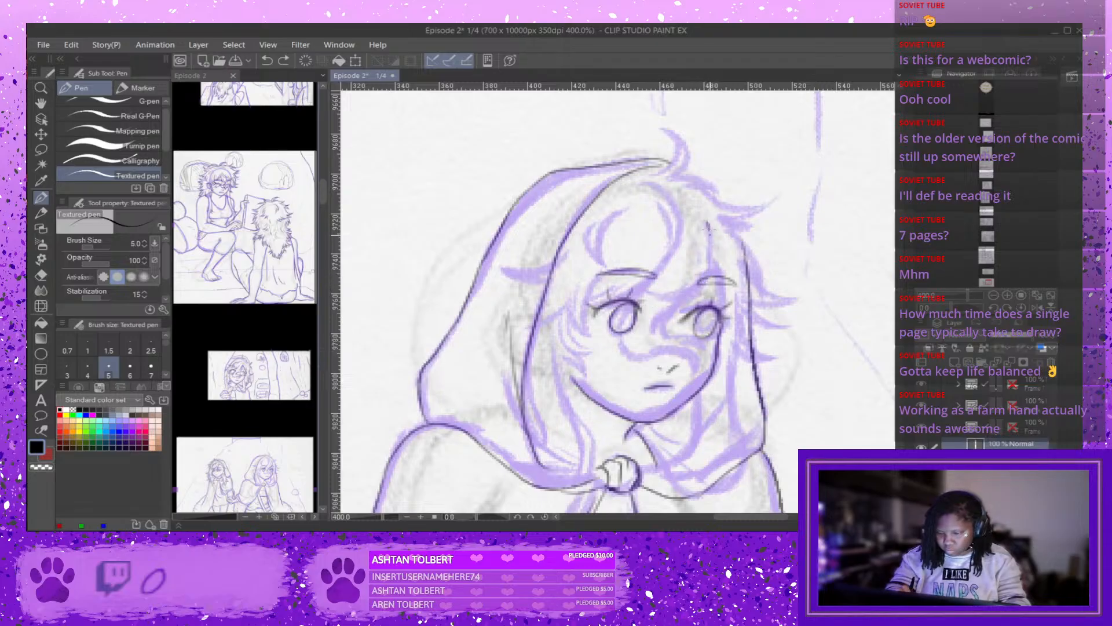
mouse_move(710, 229)
mouse_down()
mouse_move(682, 302)
mouse_move(690, 339)
mouse_move(710, 358)
mouse_move(693, 384)
mouse_move(695, 368)
mouse_move(620, 347)
mouse_move(621, 307)
mouse_up()
key(ctrl+z)
key(ctrl+z)
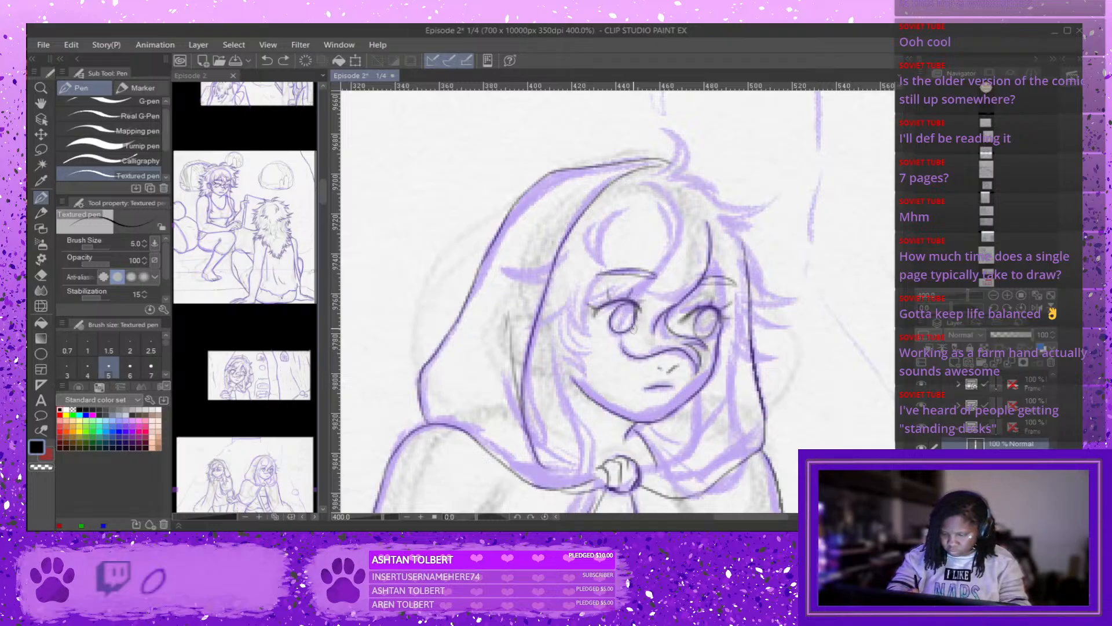
mouse_move(627, 352)
mouse_down()
mouse_move(620, 306)
mouse_move(640, 346)
mouse_up()
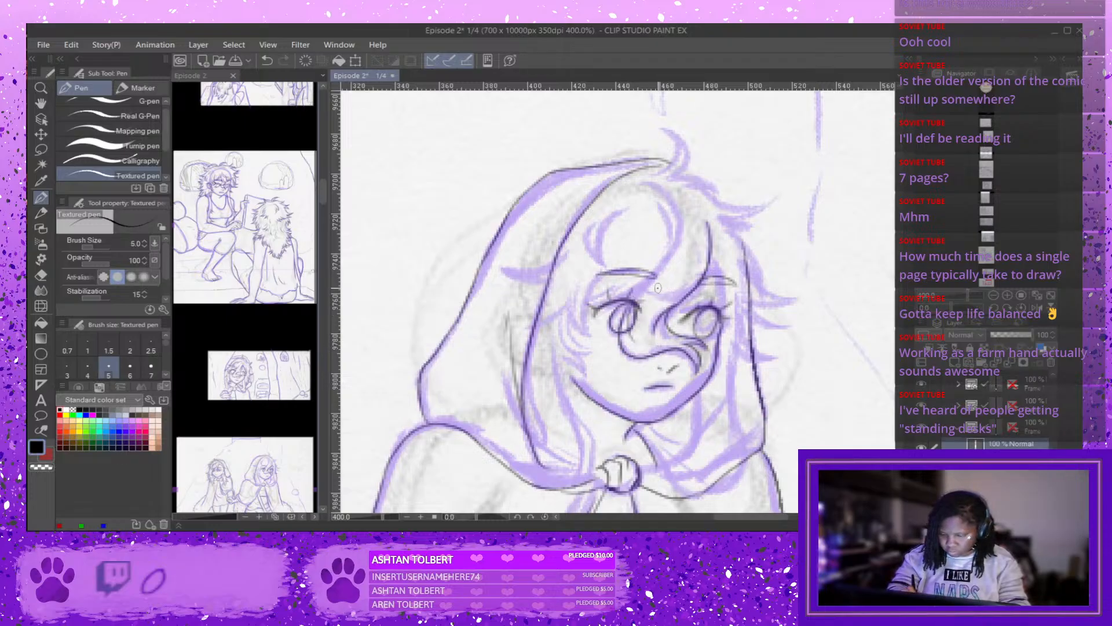
drag(667, 261, 627, 311)
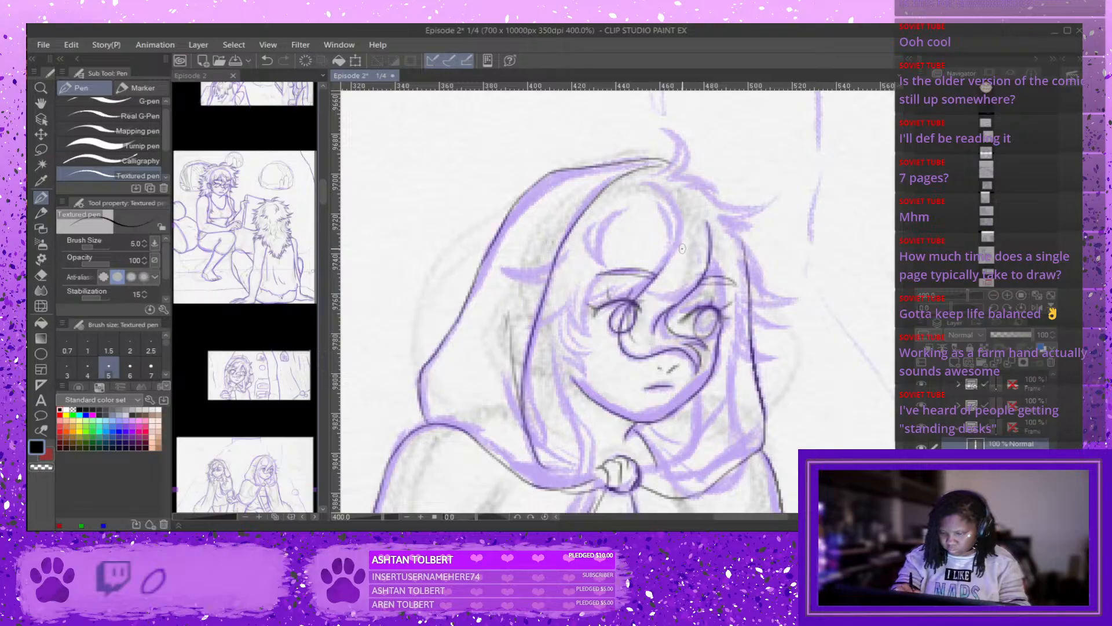
Ink the curved strand running from the taller figure's parting down toward the far eyebrow.
drag(658, 187, 682, 260)
key(ctrl+z)
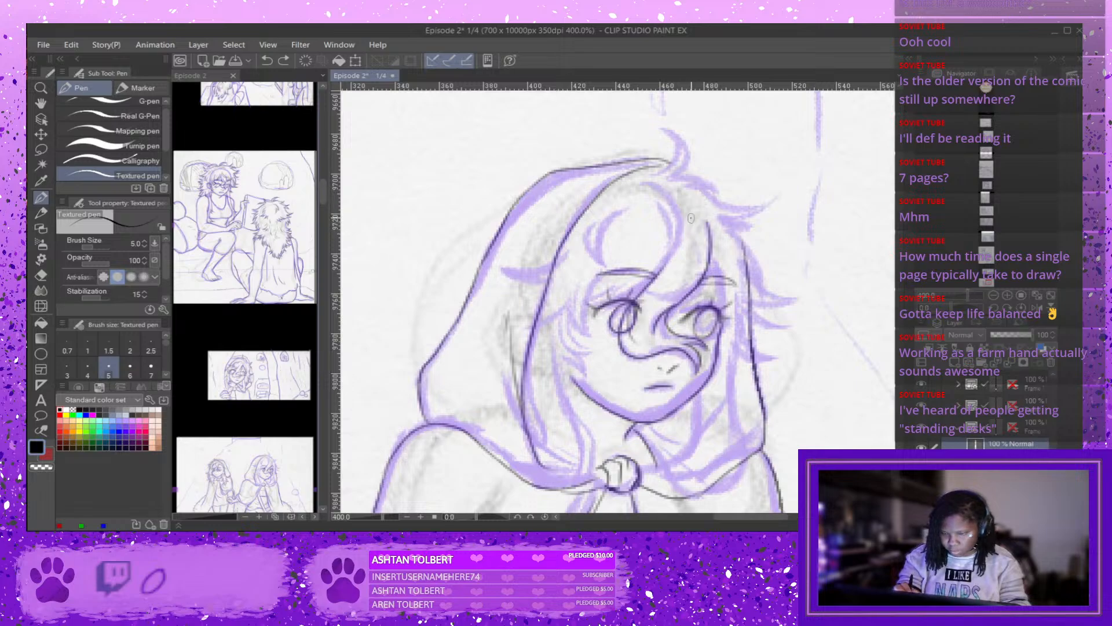
mouse_move(675, 221)
mouse_down()
mouse_move(721, 264)
mouse_move(672, 223)
mouse_up()
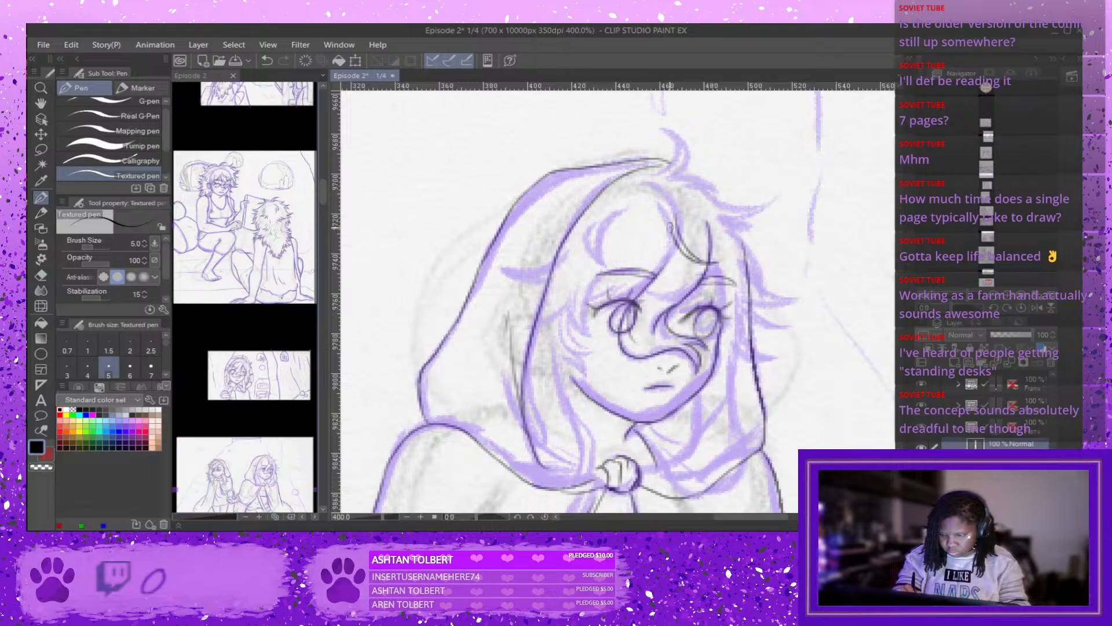
Ink the arched bang over the taller figure's forehead and the thin strands flicking out toward the hood's inner edge.
mouse_move(613, 215)
mouse_down()
mouse_move(610, 270)
mouse_move(597, 266)
mouse_up()
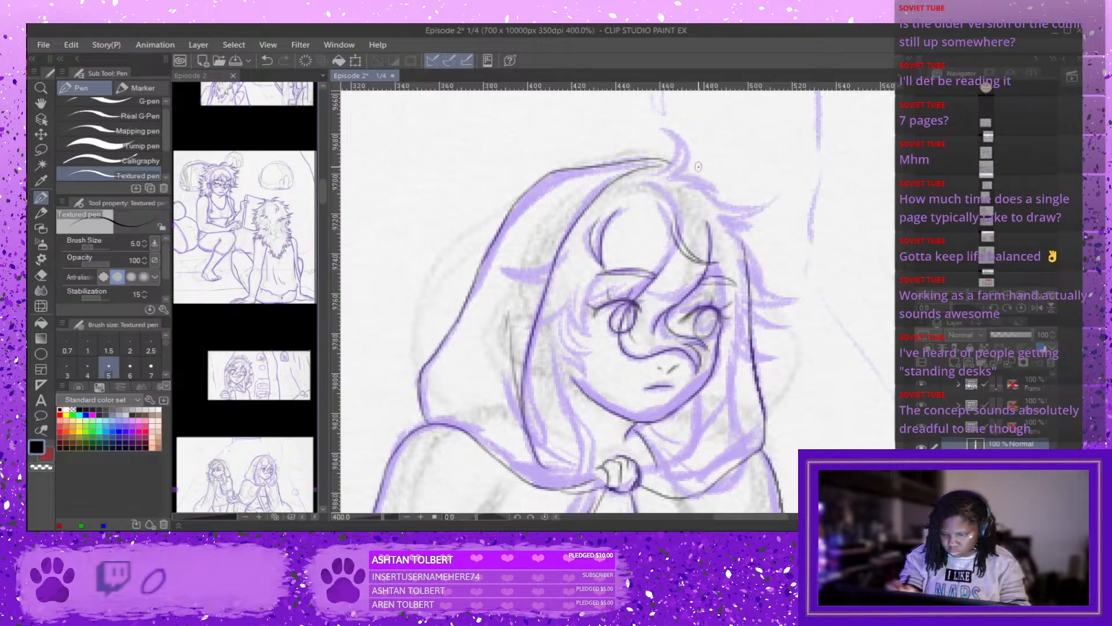
key(ctrl+z)
key(ctrl+z)
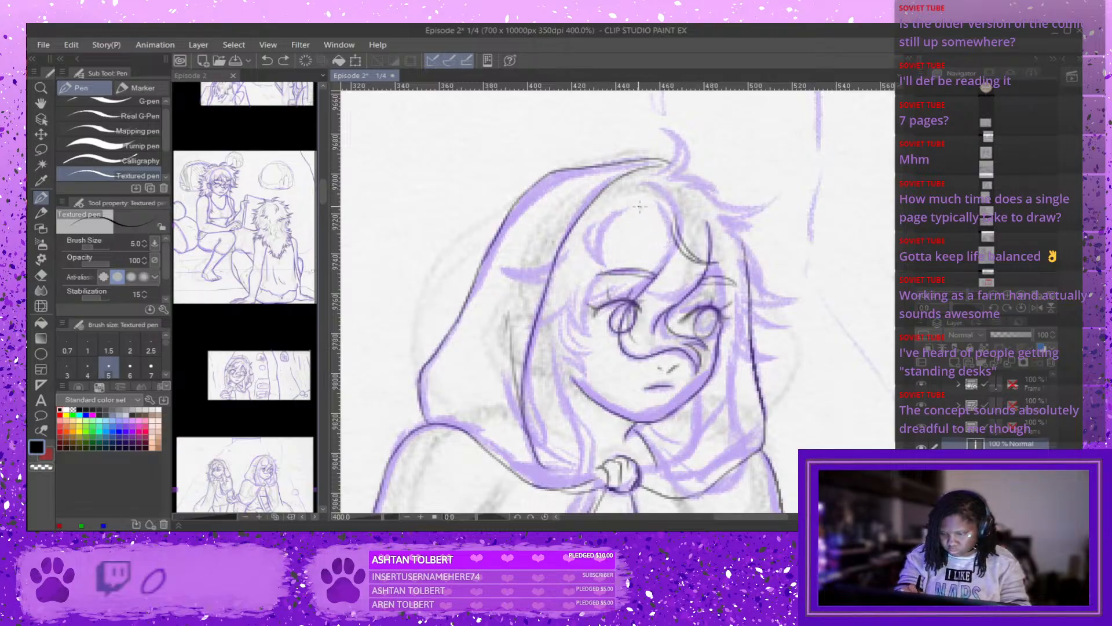
drag(638, 207, 601, 264)
drag(617, 215, 595, 269)
key(ctrl+z)
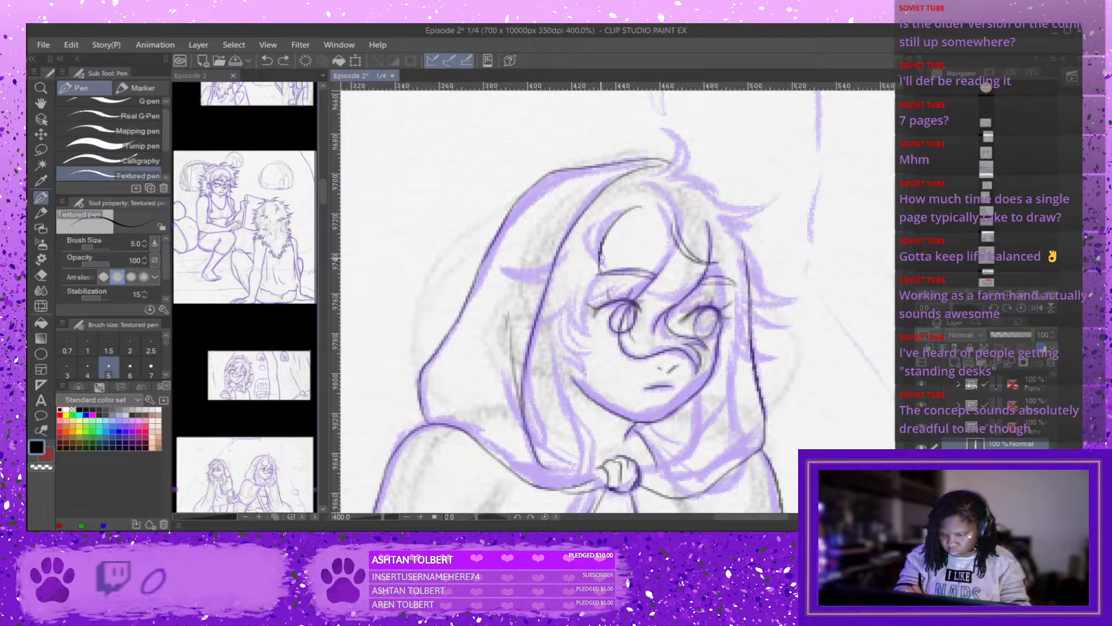
drag(602, 222, 597, 271)
mouse_move(609, 215)
mouse_down()
mouse_move(592, 231)
mouse_move(583, 275)
mouse_up()
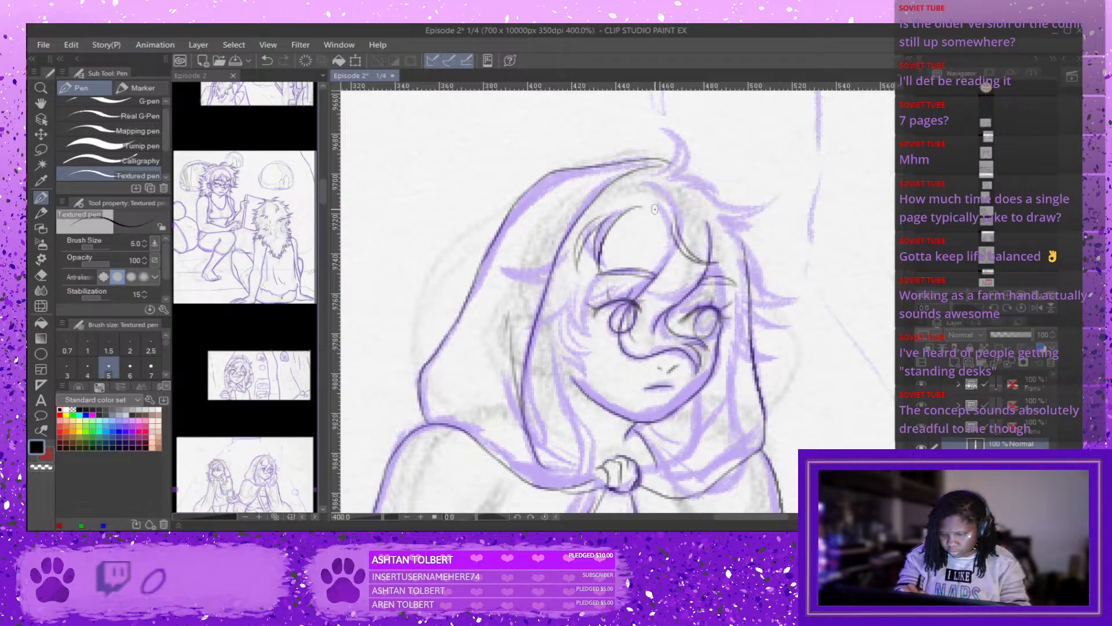
key(ctrl+z)
mouse_move(609, 215)
mouse_down()
mouse_move(572, 229)
mouse_move(647, 188)
mouse_move(600, 223)
mouse_move(546, 212)
mouse_move(569, 228)
mouse_move(550, 221)
mouse_move(609, 215)
mouse_up()
key(ctrl+z)
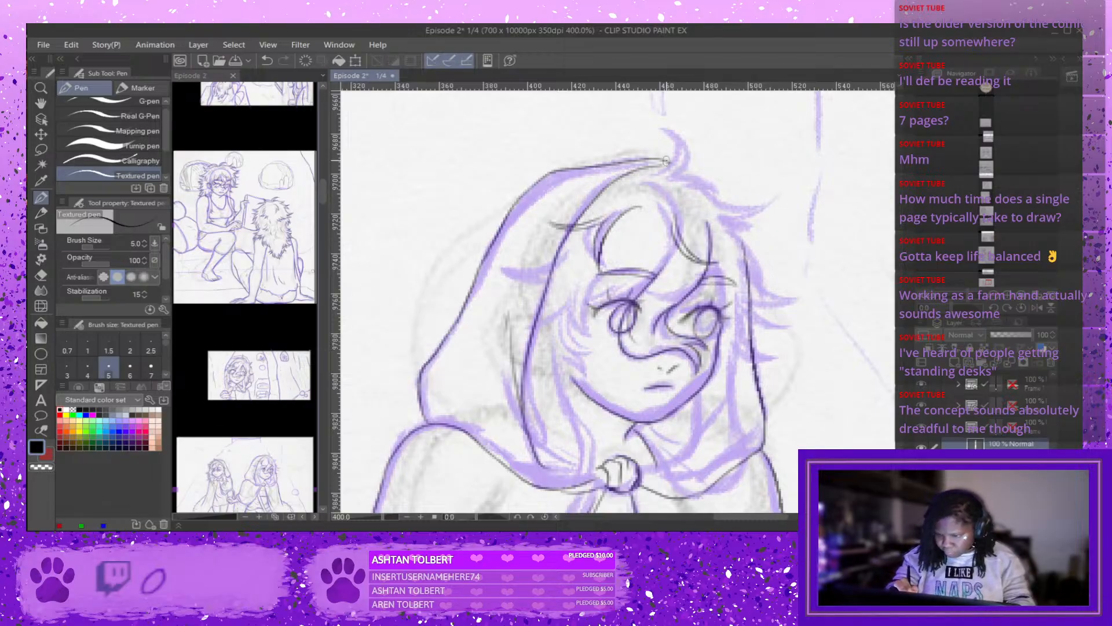
Ink the curled tuft standing up at the hood's peak on the taller figure and the hair outline descending from it.
drag(659, 167, 681, 115)
key(ctrl+z)
drag(656, 169, 668, 128)
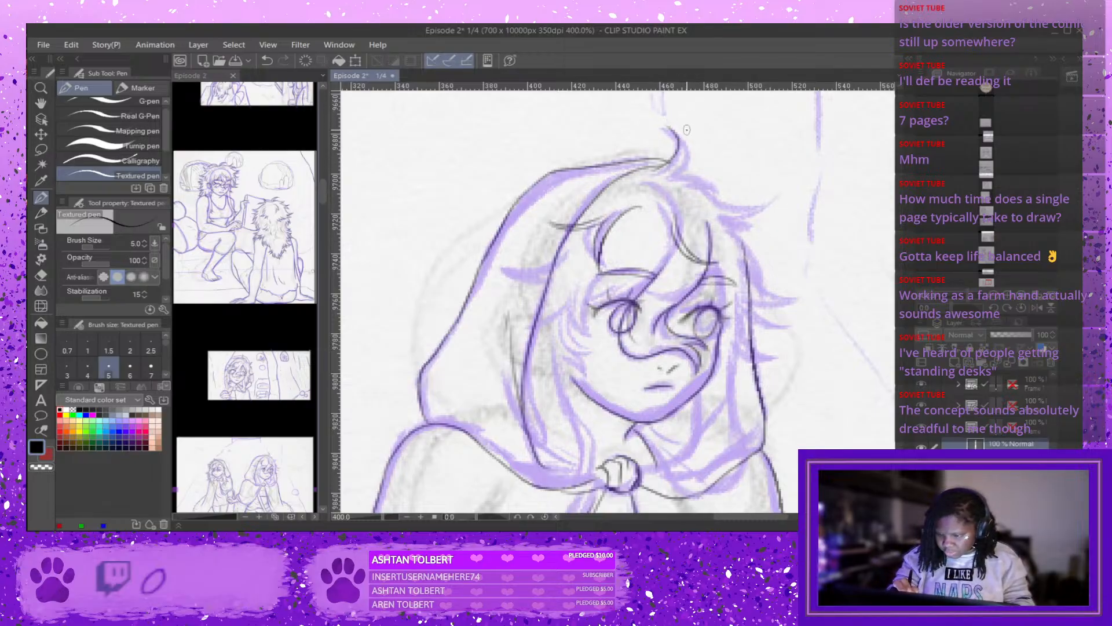
key(ctrl+z)
mouse_move(653, 169)
mouse_down()
mouse_move(675, 150)
mouse_move(672, 127)
mouse_move(674, 173)
mouse_up()
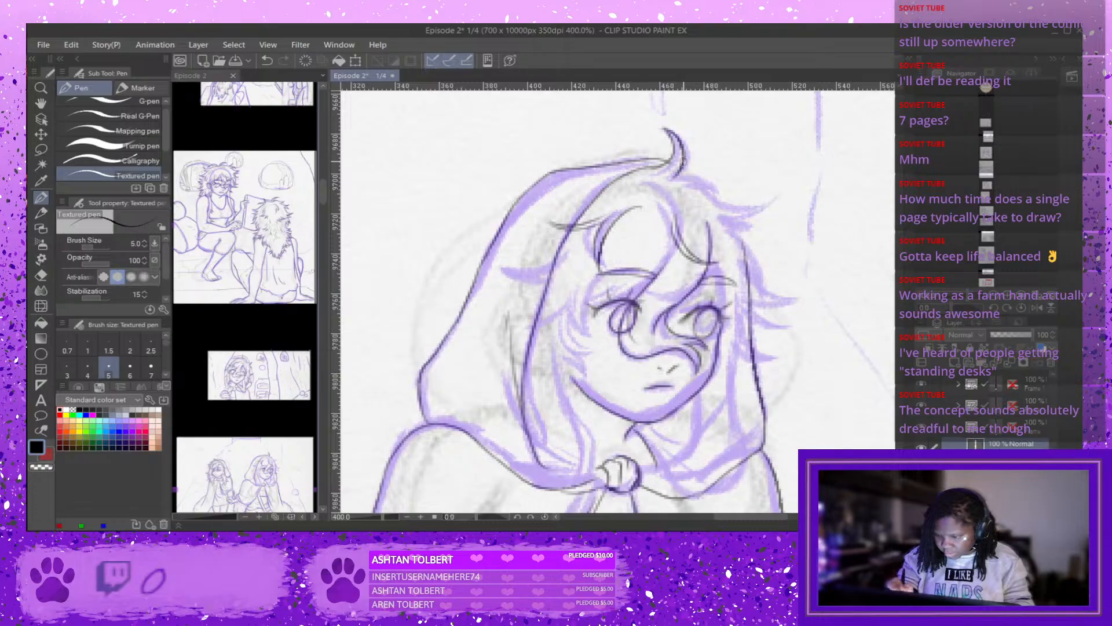
key(ctrl+z)
mouse_move(665, 128)
mouse_down()
mouse_move(675, 174)
mouse_move(778, 201)
mouse_up()
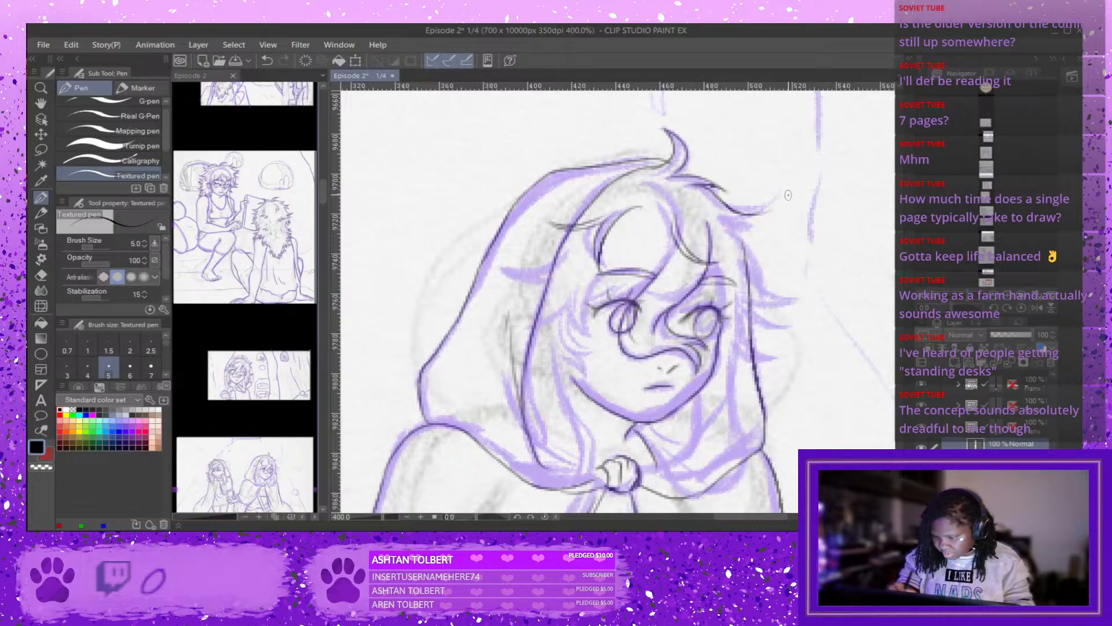
Ink the upper spiky tufts sticking out on the taller figure's uncovered side, above eye level.
key(ctrl+z)
mouse_move(688, 184)
mouse_down()
mouse_move(722, 200)
mouse_move(778, 203)
mouse_move(705, 193)
mouse_move(778, 199)
mouse_move(735, 217)
mouse_move(774, 225)
mouse_up()
key(ctrl+z)
key(ctrl+z)
mouse_move(773, 225)
mouse_down()
mouse_move(746, 205)
mouse_move(764, 243)
mouse_move(737, 232)
mouse_move(764, 284)
mouse_up()
key(ctrl+z)
mouse_move(733, 228)
mouse_down()
mouse_move(760, 262)
mouse_move(762, 293)
mouse_move(741, 249)
mouse_up()
key(ctrl+z)
Ink the pointed side tufts flaring outward beside the taller figure's far eye and cheek.
drag(761, 296, 740, 248)
key(ctrl+z)
mouse_move(763, 295)
mouse_down()
mouse_move(741, 254)
mouse_move(763, 286)
mouse_move(817, 301)
mouse_up()
key(ctrl+z)
key(ctrl+z)
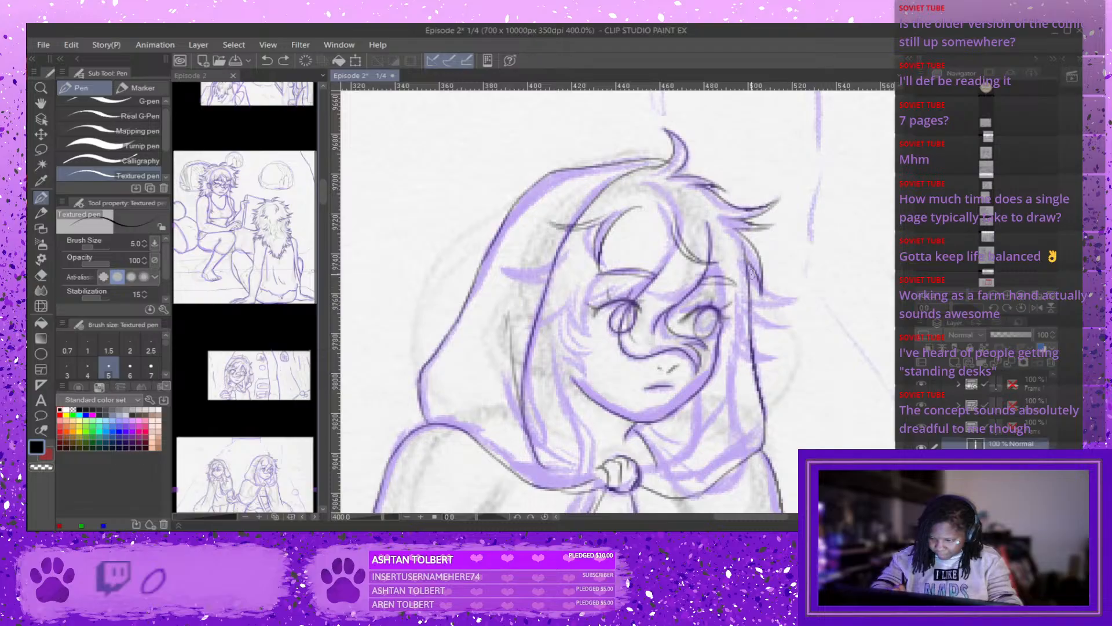
mouse_move(744, 255)
mouse_down()
mouse_move(800, 299)
mouse_move(747, 299)
mouse_move(800, 318)
mouse_move(768, 326)
mouse_move(748, 311)
mouse_move(779, 359)
mouse_move(734, 336)
mouse_up()
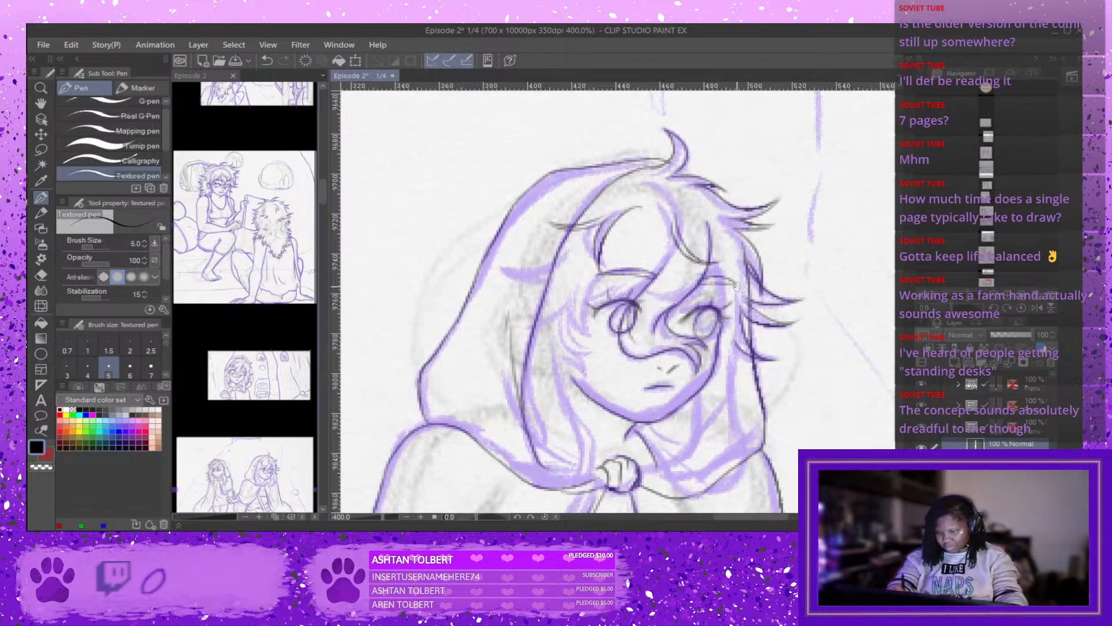
Ink the strand falling from the taller figure's far eyebrow past the outer corner of the eye.
drag(711, 267, 722, 338)
key(ctrl+z)
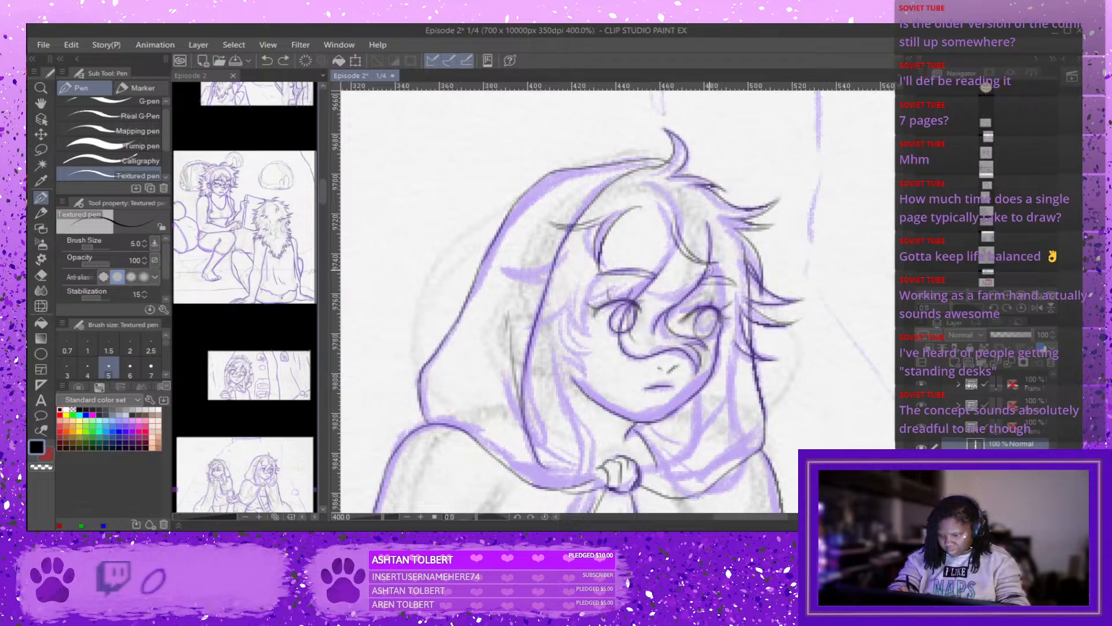
drag(710, 268, 721, 342)
key(ctrl+z)
drag(709, 266, 722, 342)
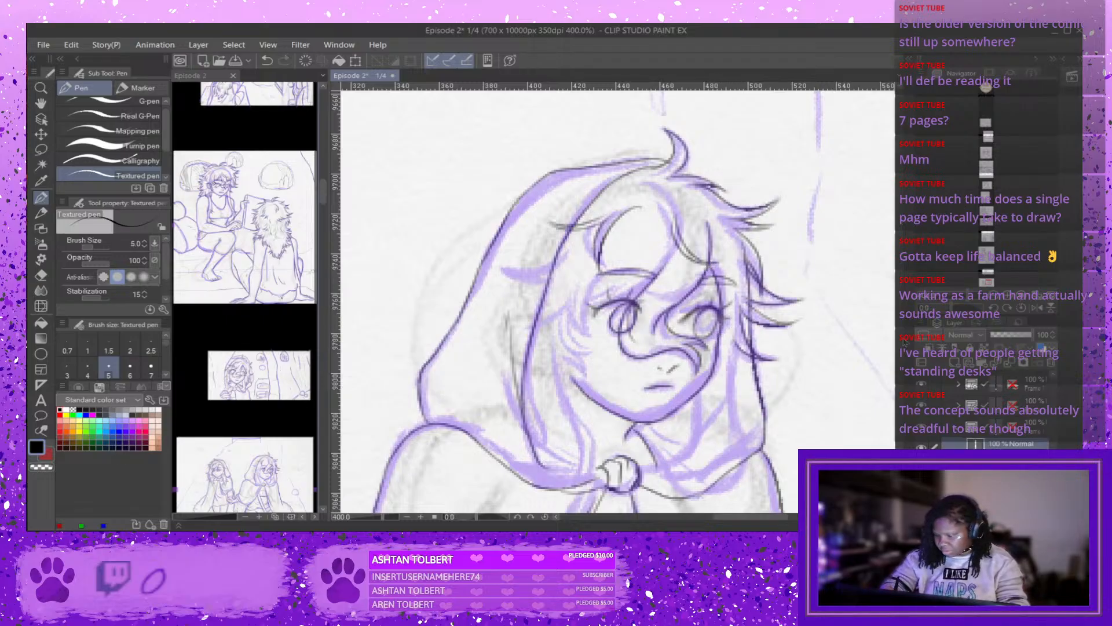
Ink the long lock hanging beside the taller figure's far cheek down to the hood's collar.
scroll(839, 374, down, 3)
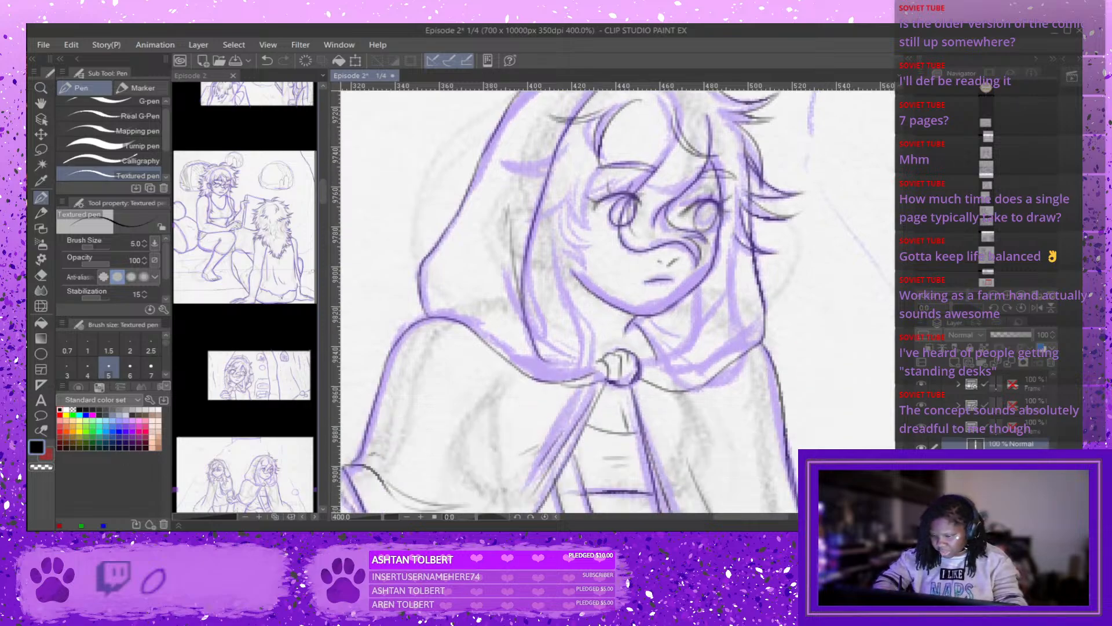
drag(735, 310, 745, 404)
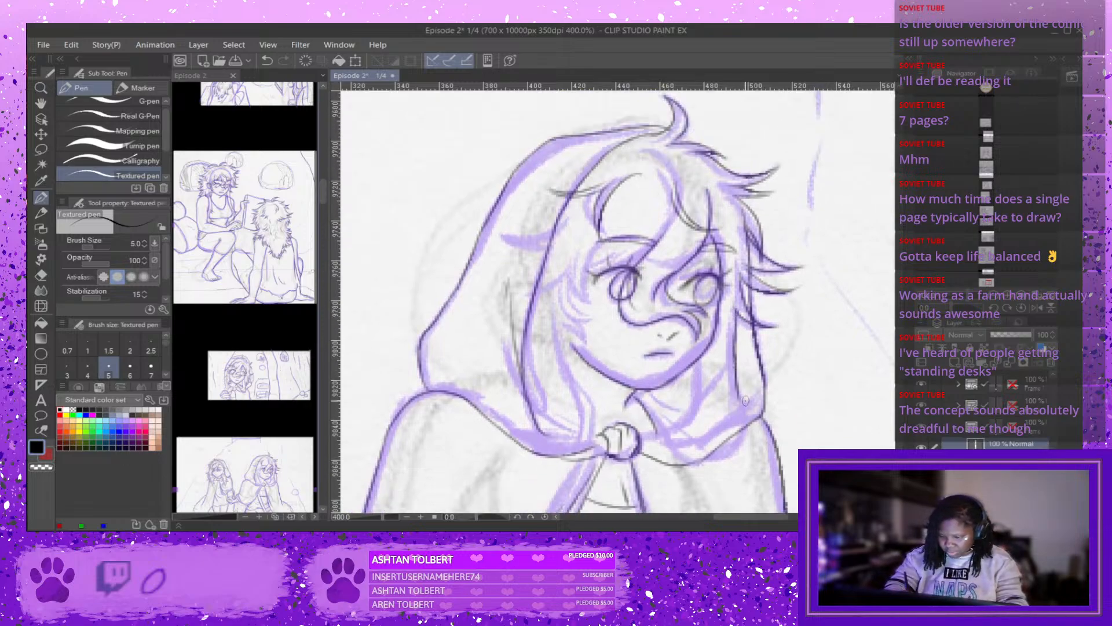
key(ctrl+z)
mouse_move(734, 313)
mouse_down()
mouse_move(731, 456)
mouse_move(667, 455)
mouse_move(644, 397)
mouse_move(690, 441)
mouse_up()
key(ctrl+z)
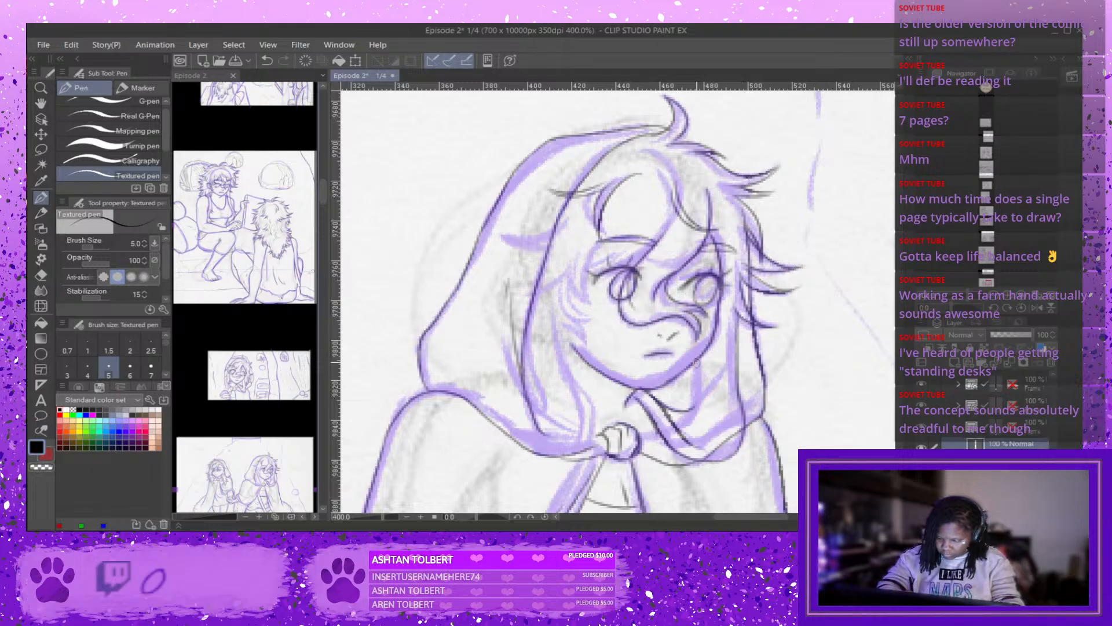
Ink the hair strands below the taller figure's jaw where they tuck into the collar beside the clasp.
drag(697, 362, 680, 415)
key(ctrl+z)
mouse_move(644, 388)
mouse_down()
mouse_move(669, 417)
mouse_move(698, 349)
mouse_up()
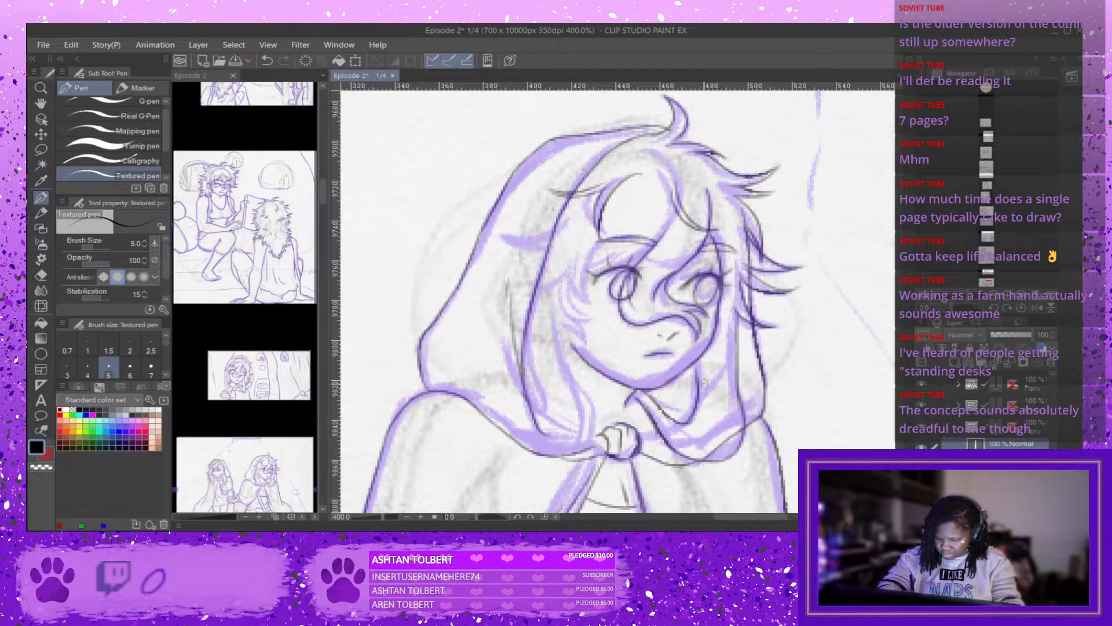
drag(701, 380, 706, 434)
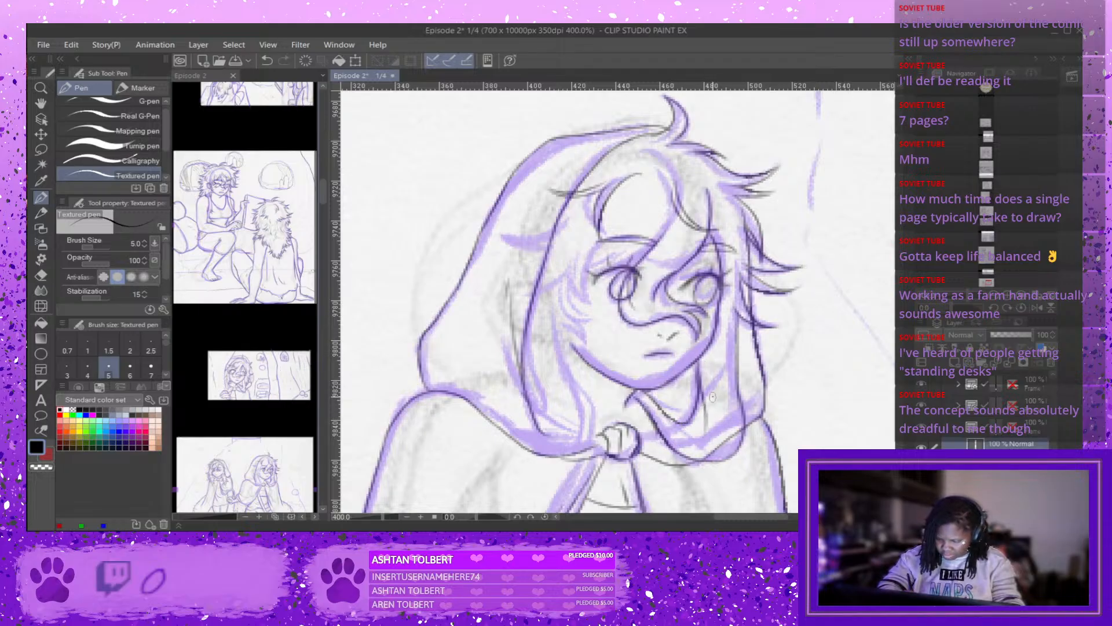
key(ctrl+z)
drag(703, 363, 698, 434)
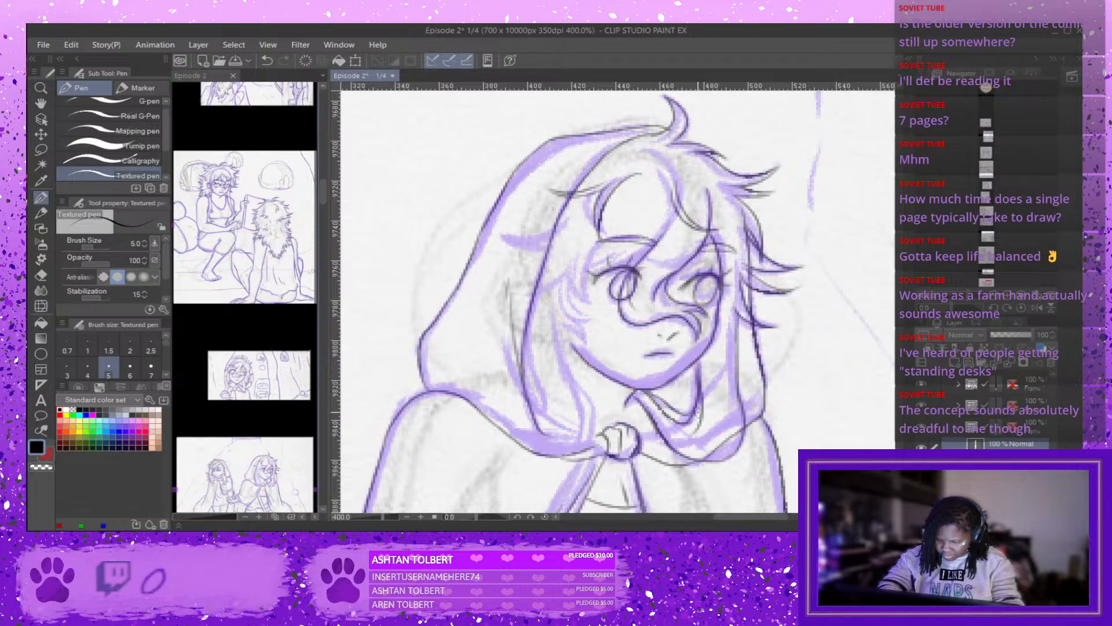
drag(713, 350, 722, 401)
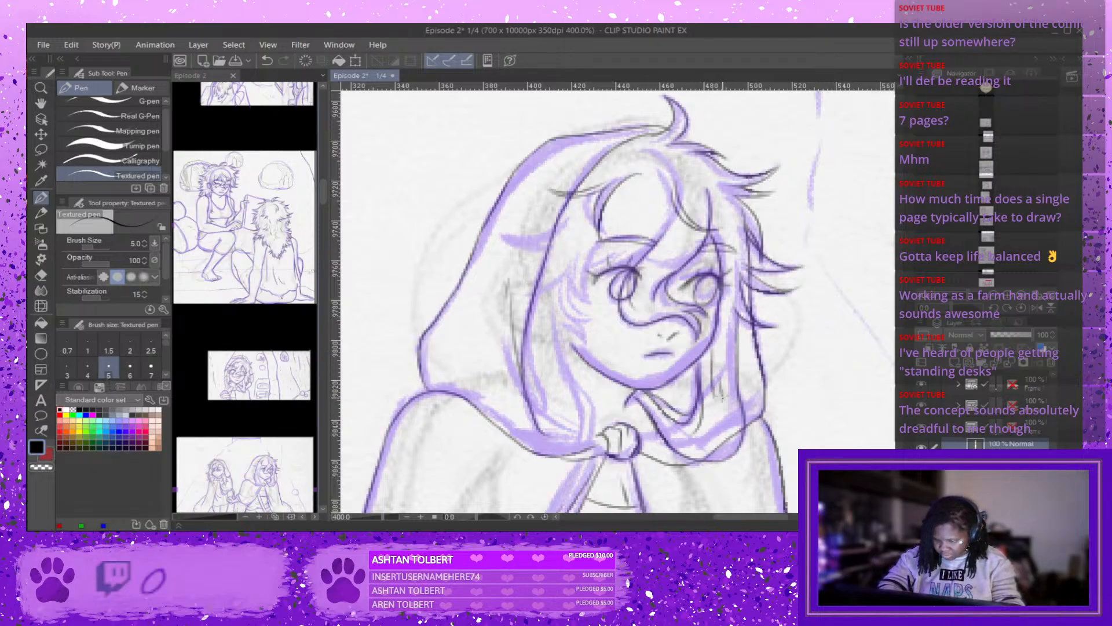
key(ctrl+z)
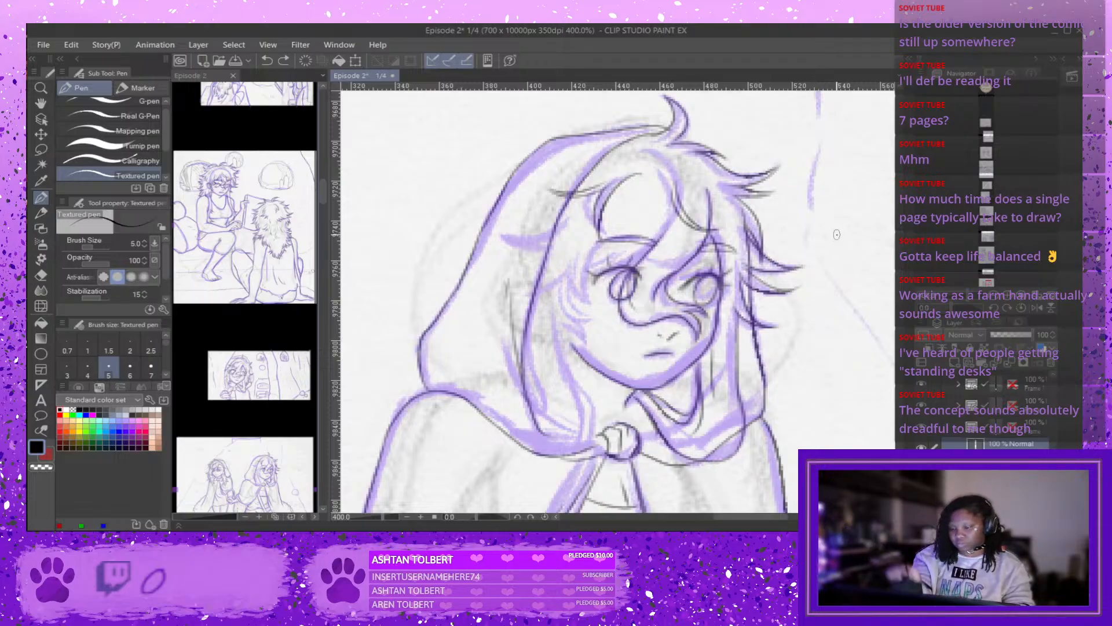
Ink the bang strands crossing the taller figure's near eyebrow and falling along the temple.
drag(667, 229, 594, 266)
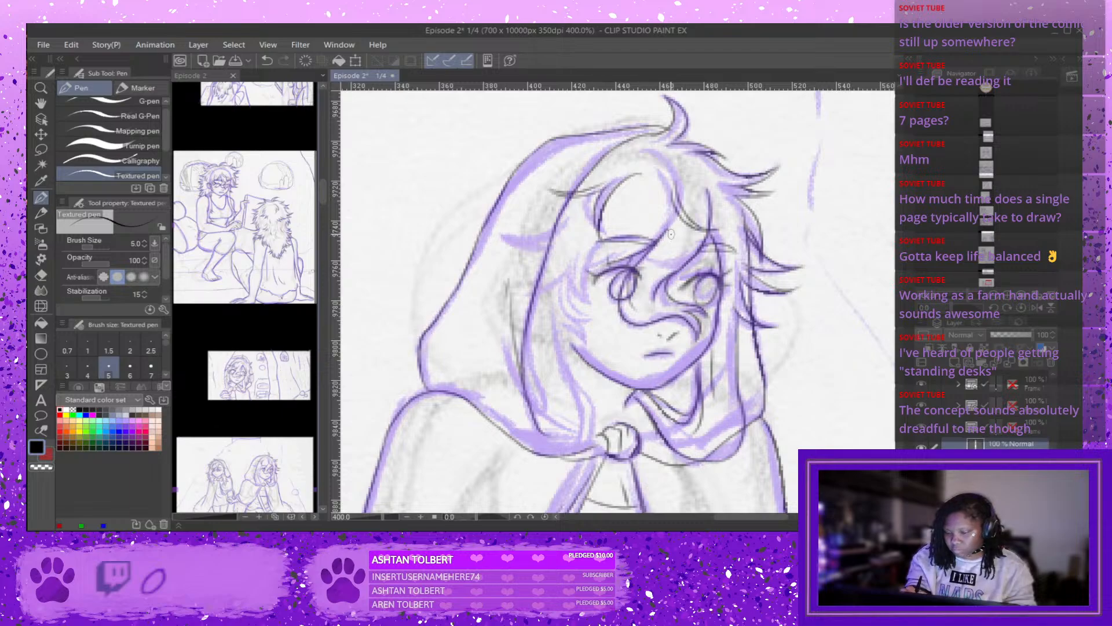
key(ctrl+z)
mouse_move(665, 234)
mouse_down()
mouse_move(597, 266)
mouse_move(587, 312)
mouse_up()
key(ctrl+z)
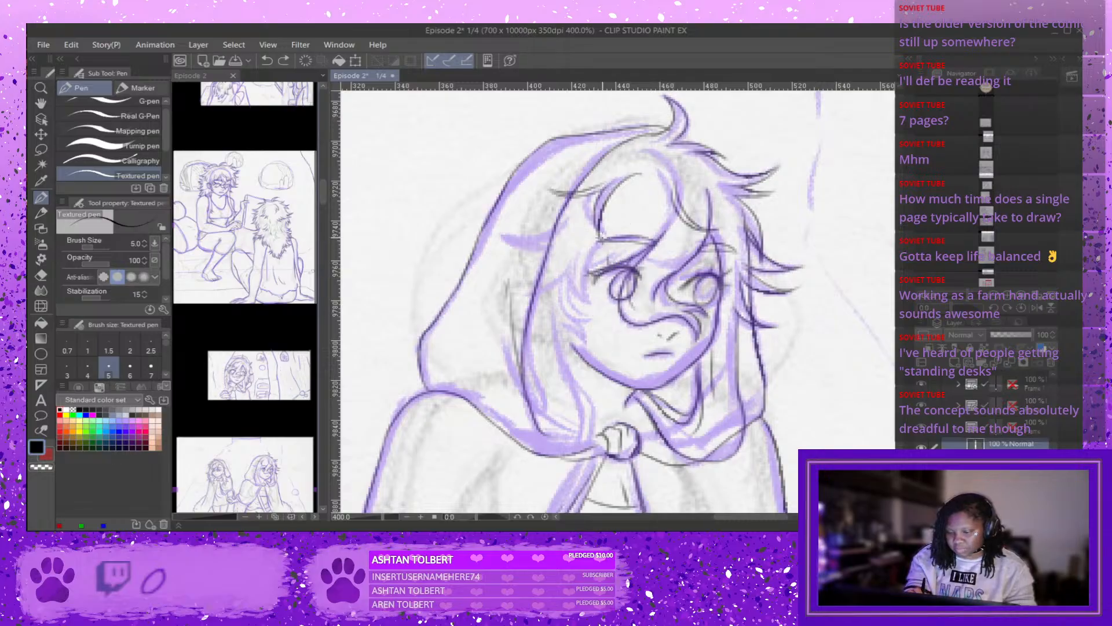
drag(601, 239, 582, 304)
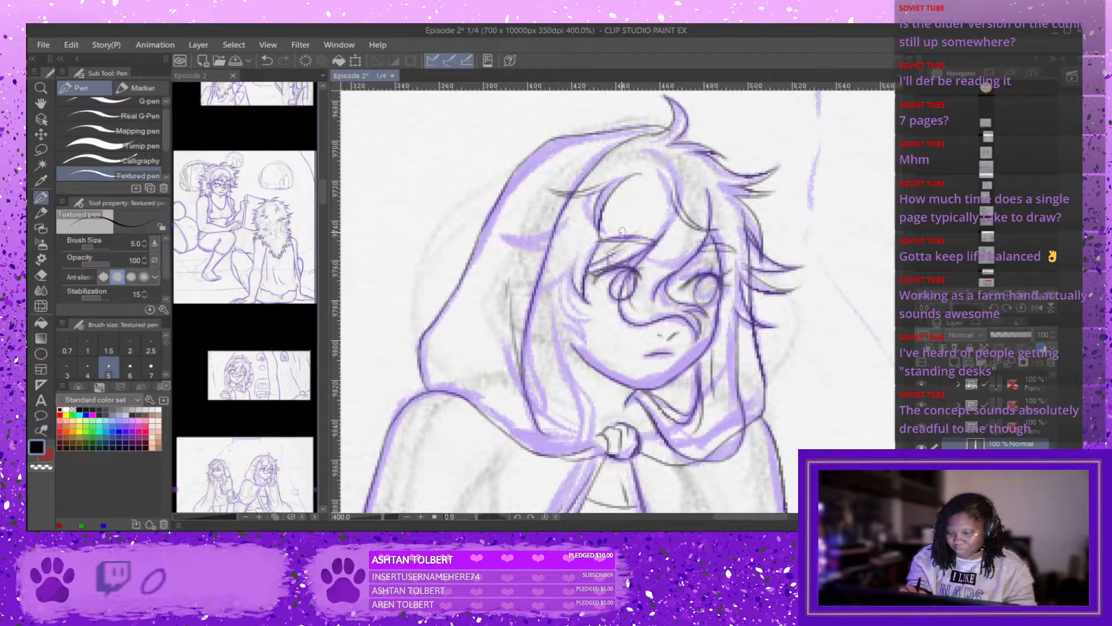
drag(680, 231, 649, 264)
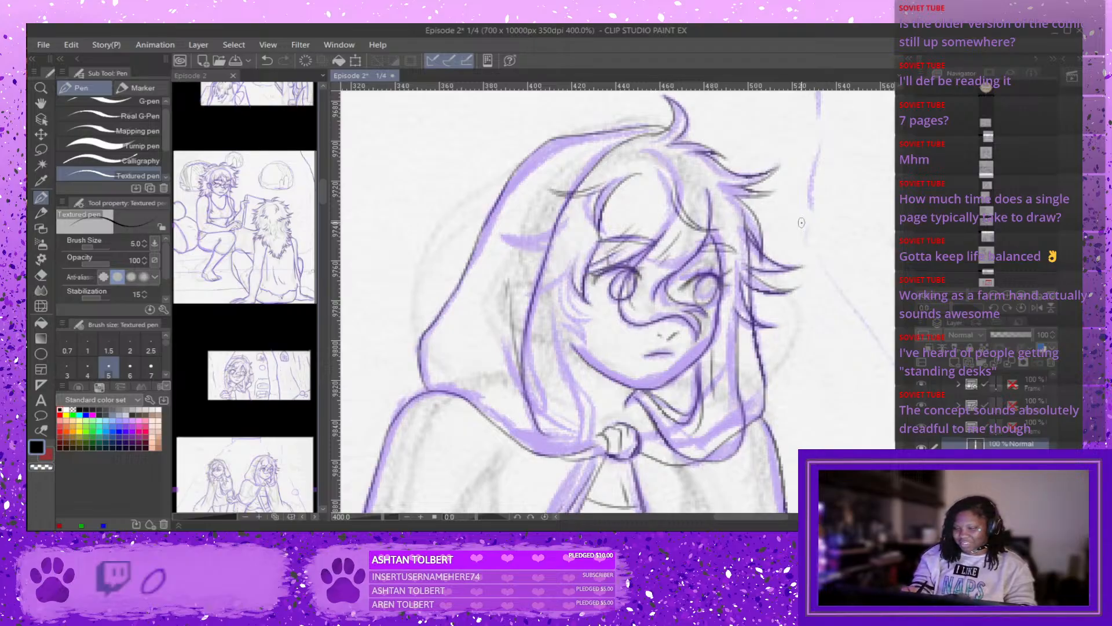
Ink the two pointed hair tufts that poke out over the hood's inner edge beside the taller figure's near temple.
mouse_move(563, 223)
mouse_down()
mouse_move(514, 223)
mouse_move(540, 238)
mouse_move(506, 233)
mouse_move(575, 226)
mouse_move(554, 243)
mouse_move(510, 237)
mouse_move(568, 228)
mouse_up()
key(ctrl+z)
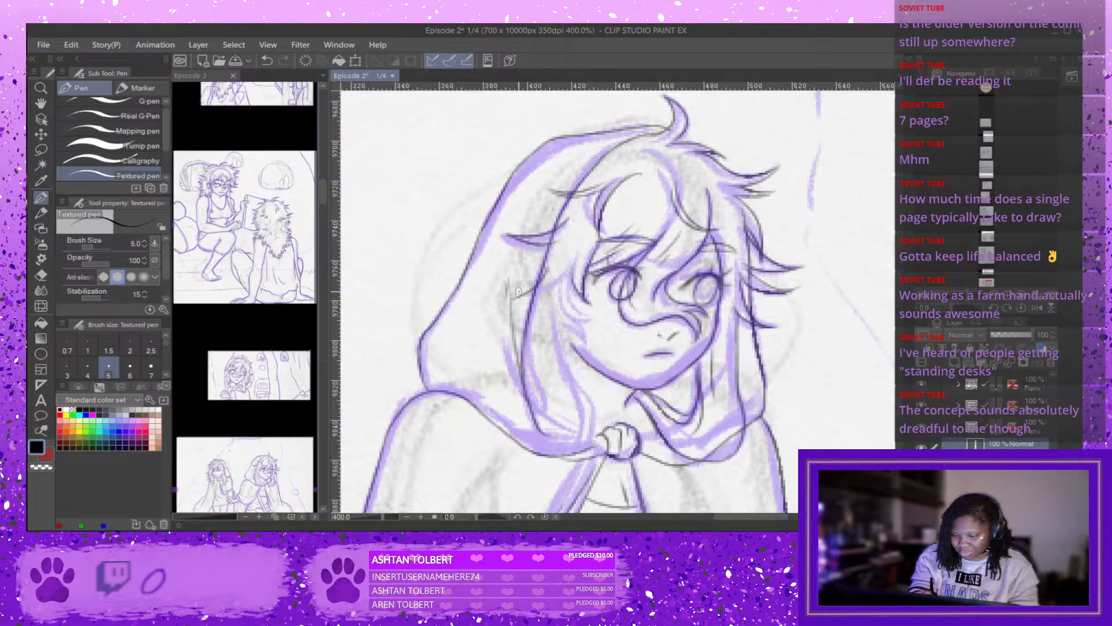
drag(526, 298, 573, 264)
key(ctrl+z)
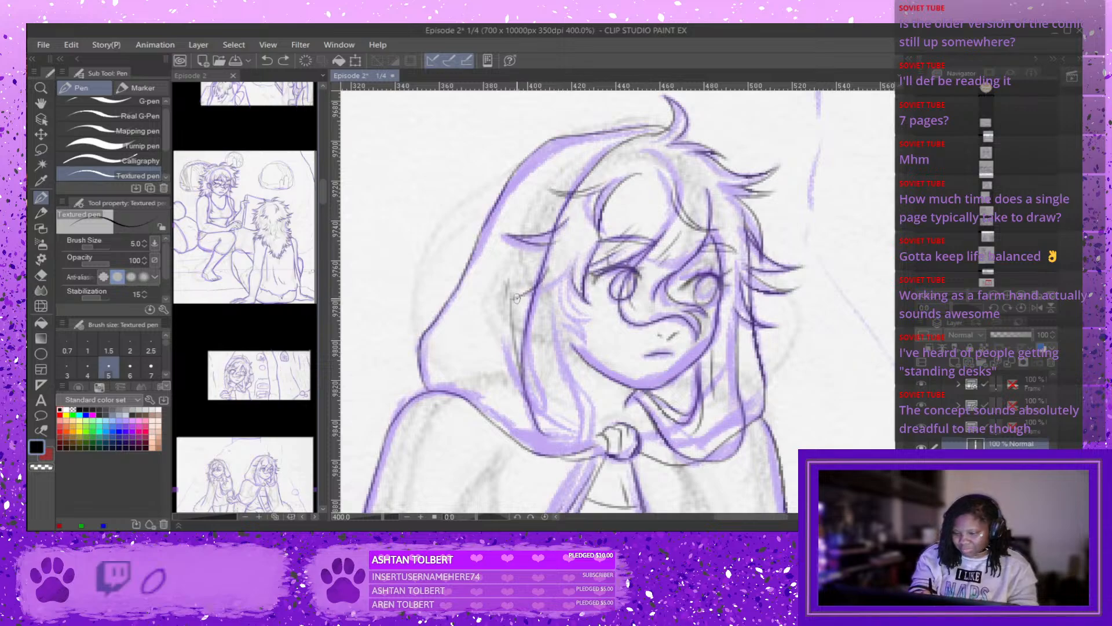
drag(517, 298, 562, 272)
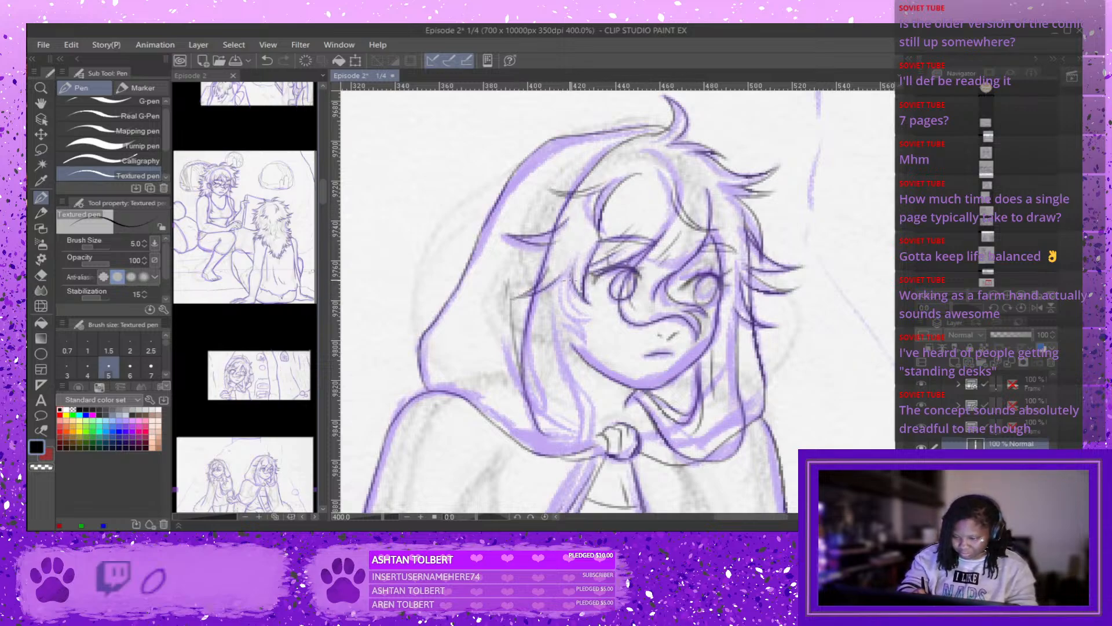
Ink the short strand curling down in front of the taller figure's near cheek.
mouse_move(589, 318)
mouse_down()
mouse_move(566, 282)
mouse_move(582, 313)
mouse_move(601, 319)
mouse_up()
key(ctrl+z)
key(ctrl+z)
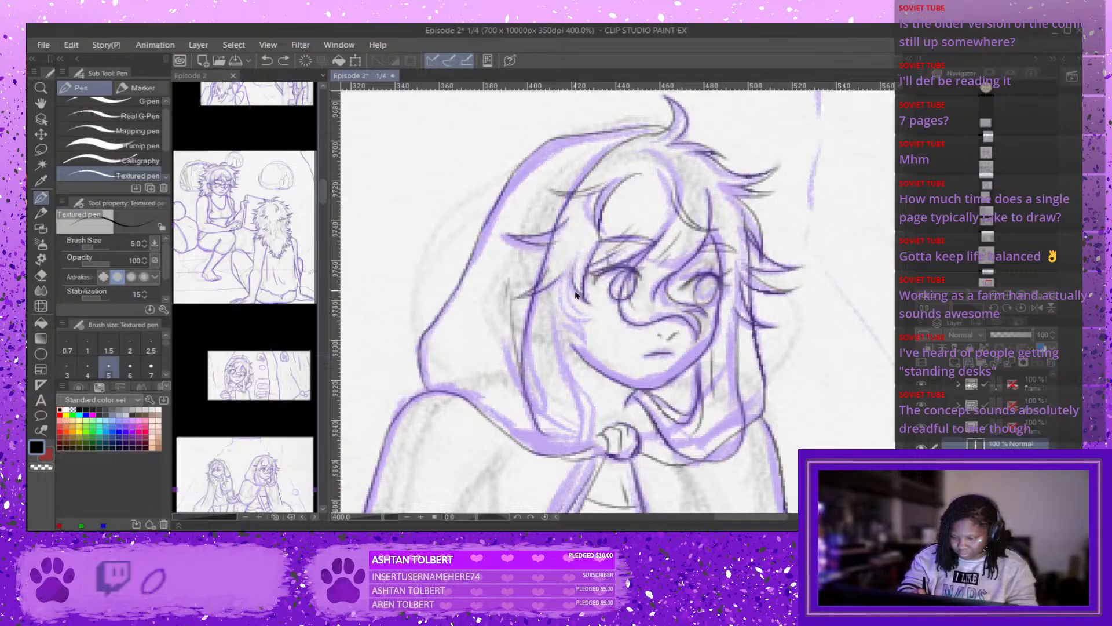
mouse_move(570, 282)
mouse_down()
mouse_move(604, 318)
mouse_move(587, 315)
mouse_move(586, 343)
mouse_move(553, 313)
mouse_up()
key(ctrl+z)
key(ctrl+z)
key(ctrl+z)
key(ctrl+z)
key(ctrl+z)
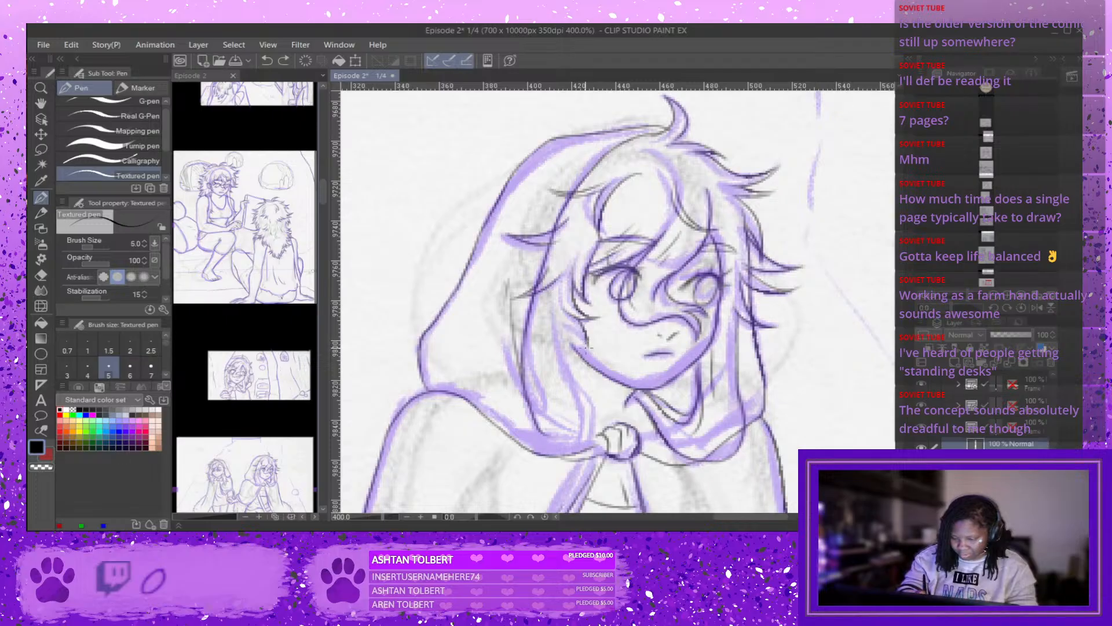
Ink the tapered strand tip sweeping from the lock beside the near cheek toward the taller figure's jaw.
drag(585, 346, 551, 312)
key(ctrl+z)
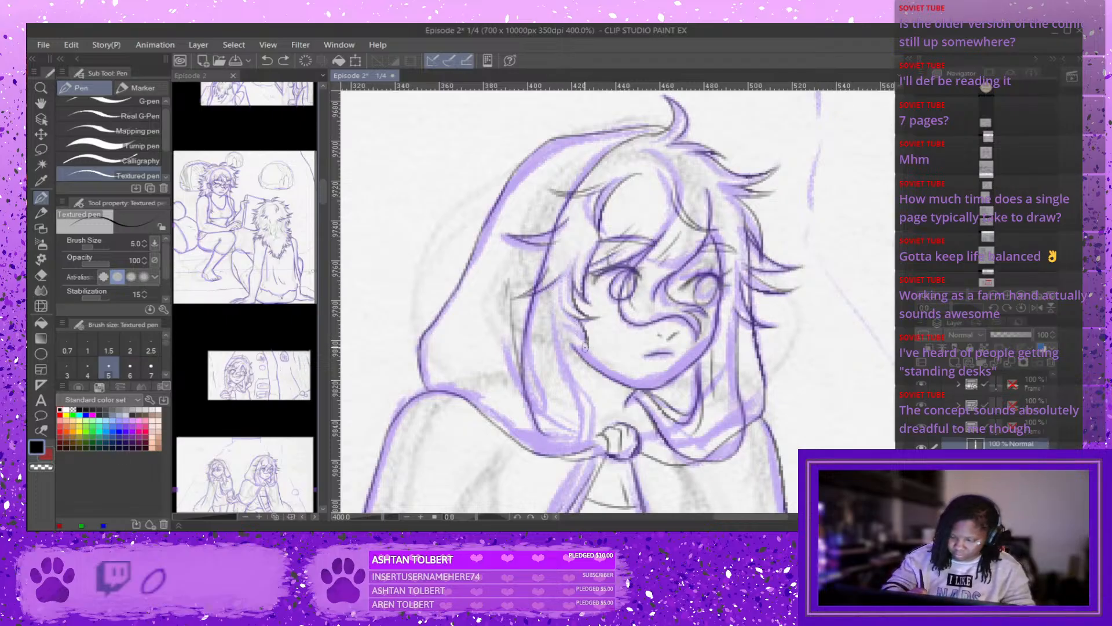
drag(585, 346, 552, 313)
key(ctrl+z)
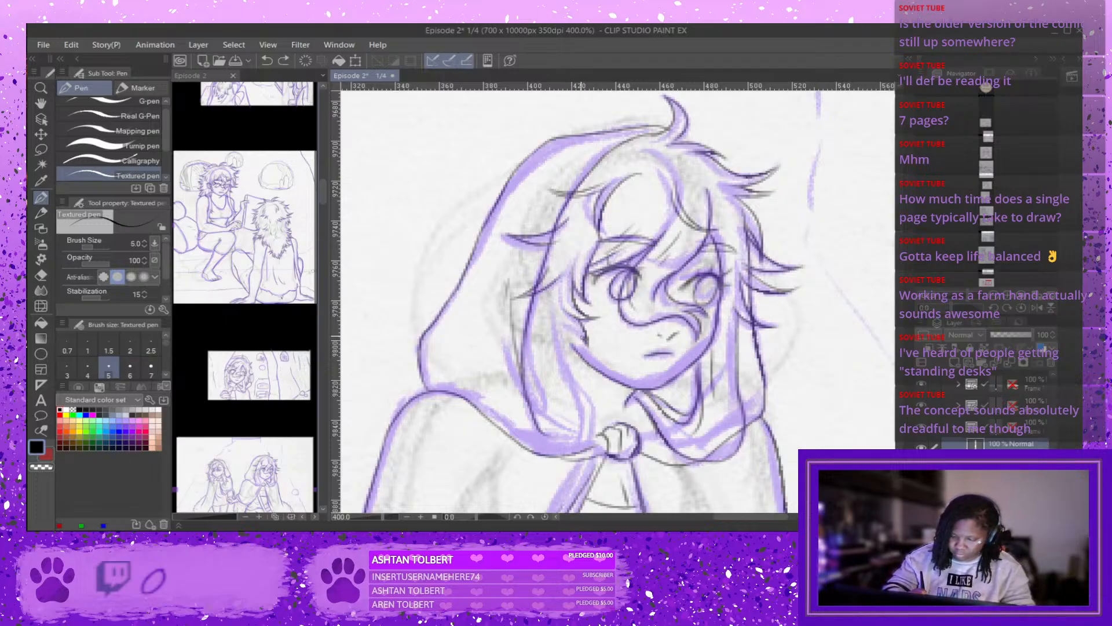
key(ctrl+z)
drag(576, 329, 551, 304)
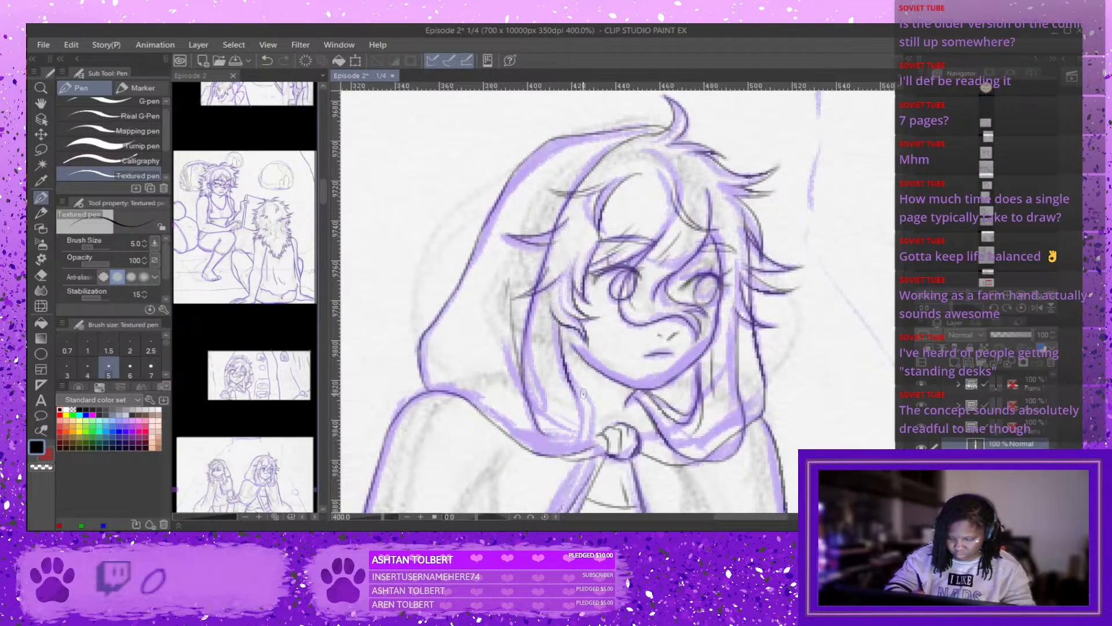
Ink the front edge of the long lock hanging from the taller figure's near jaw down to the collar.
mouse_move(563, 354)
mouse_down()
mouse_move(592, 403)
mouse_move(589, 443)
mouse_up()
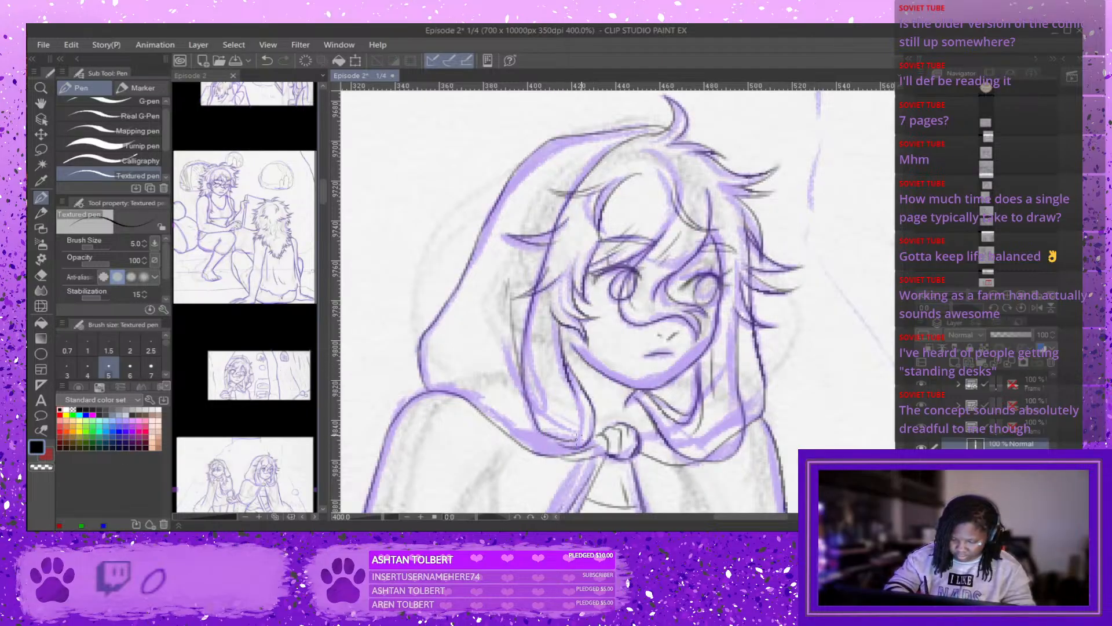
key(ctrl+z)
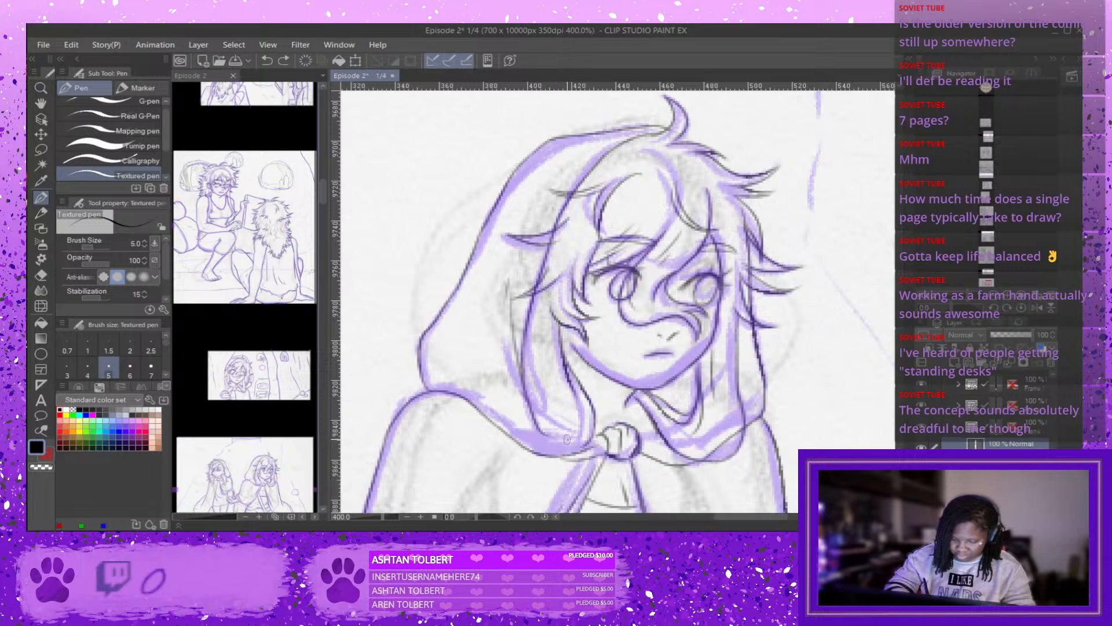
drag(543, 433, 559, 440)
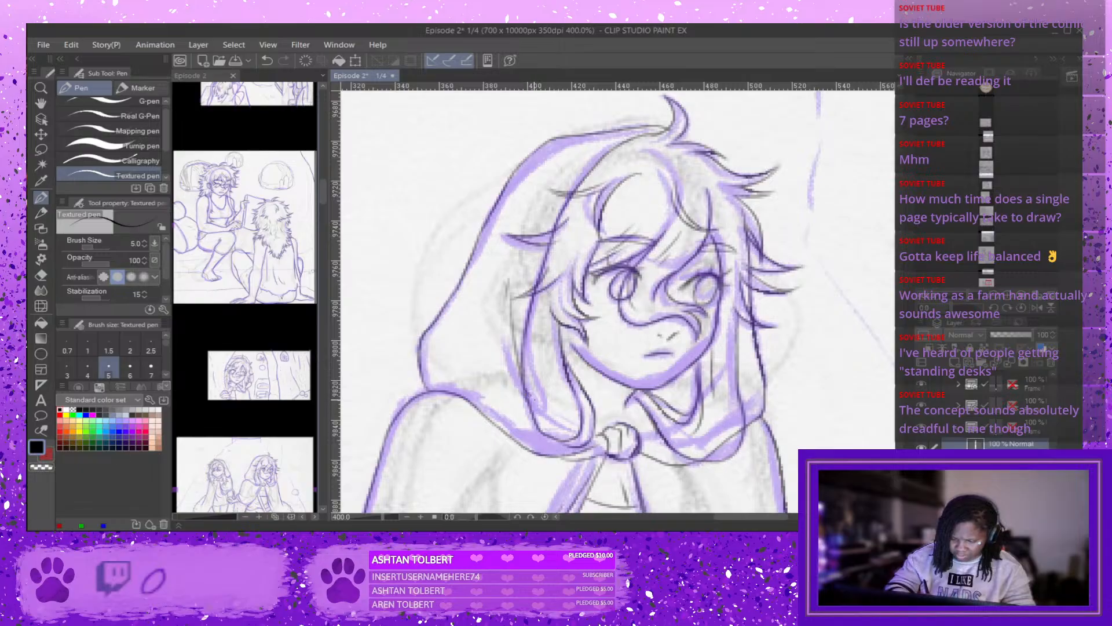
Ink the back strand of the near lock, running inside the hood's edge down toward the collar.
key(ctrl+z)
drag(530, 323, 547, 409)
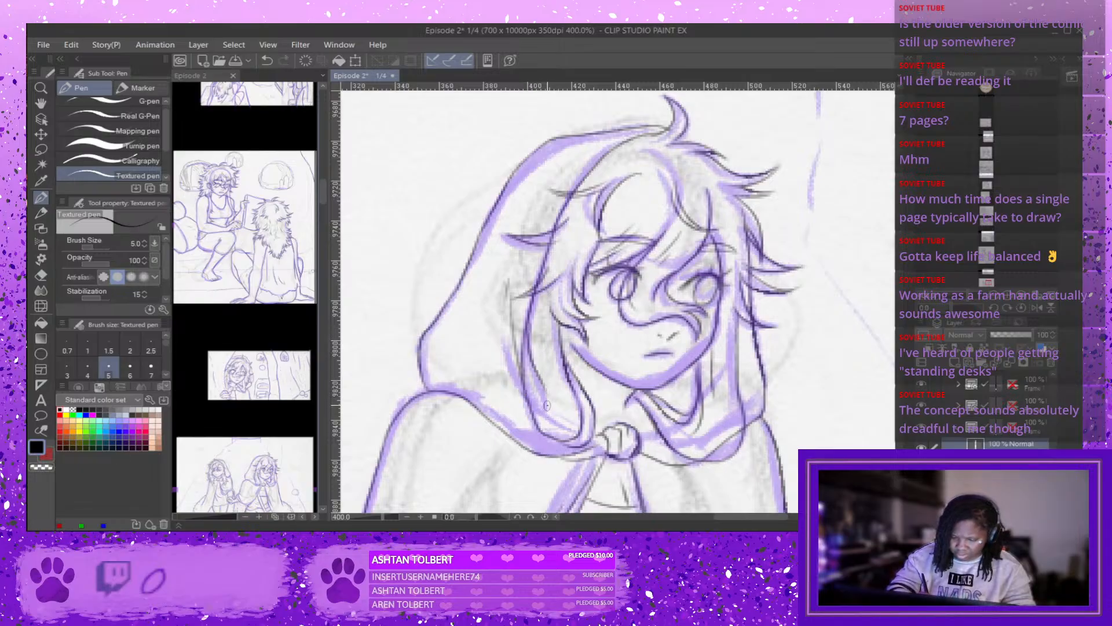
key(ctrl+z)
drag(530, 323, 545, 412)
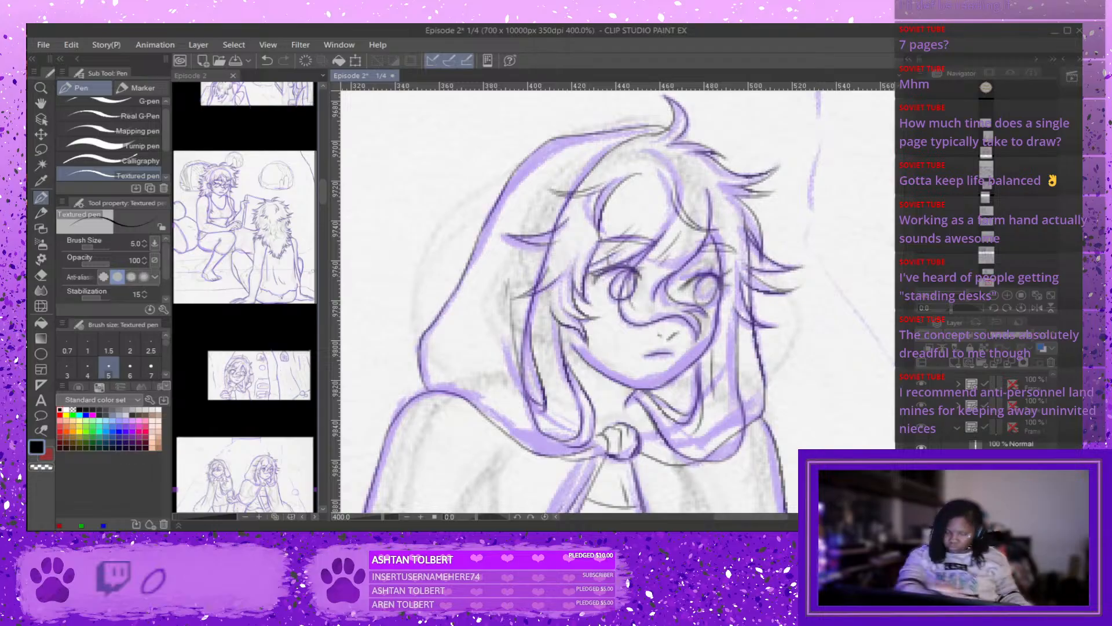
Erase the collar, near-eye and eyebrow lines where the taller figure's hair overlaps them, using the hard eraser.
key(e)
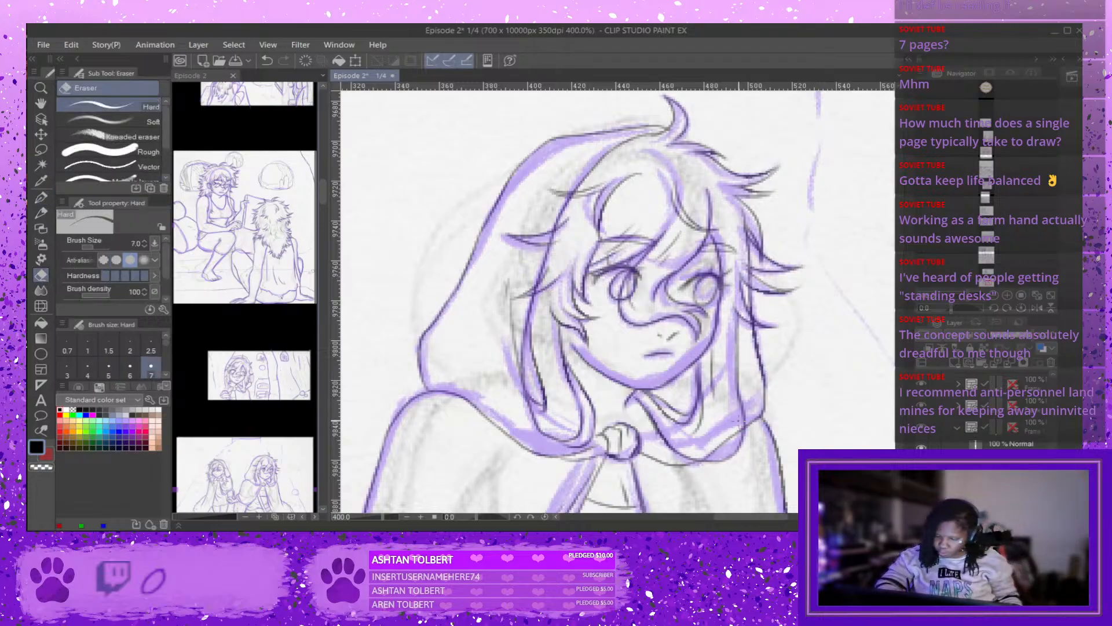
drag(739, 432, 712, 453)
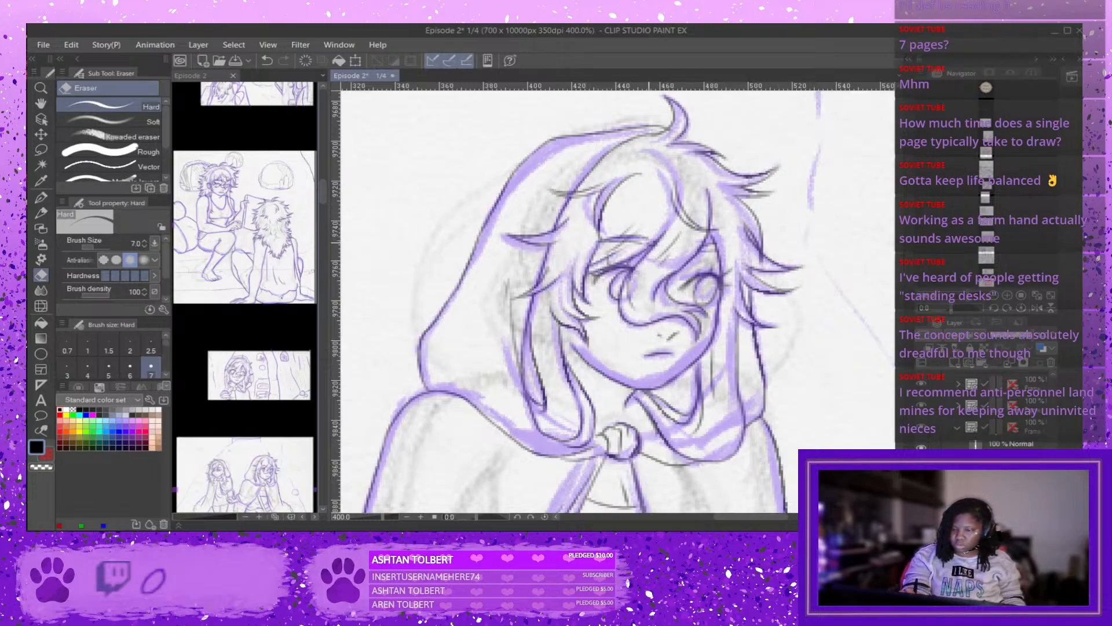
drag(656, 235, 589, 238)
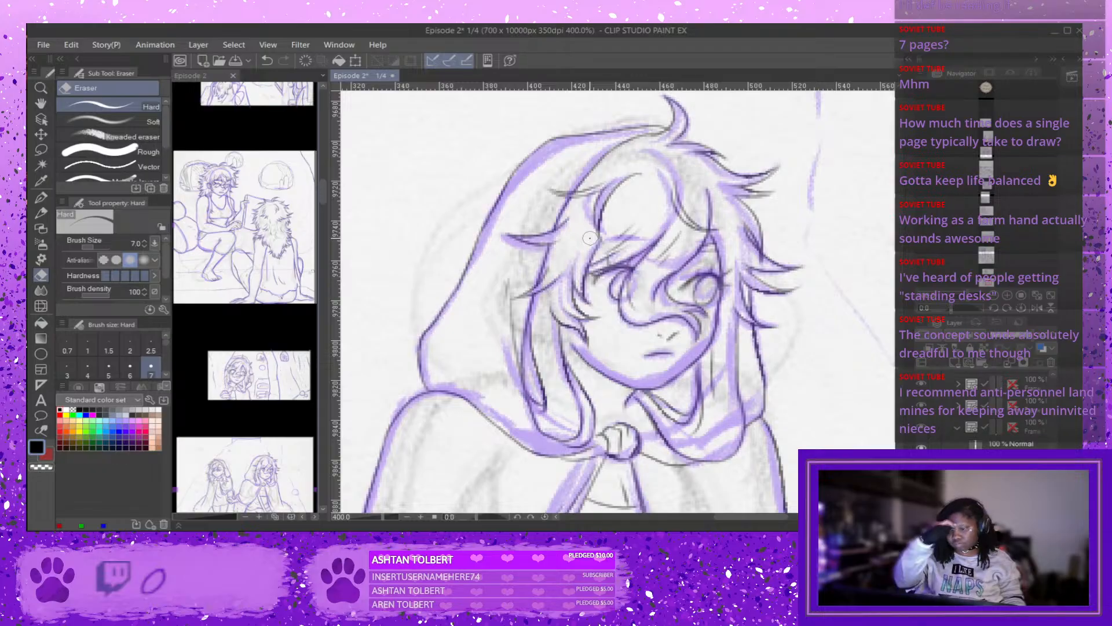
Examine both inked figures up close, then compare the last panel with the earlier panels of the episode.
scroll(590, 238, down, 2)
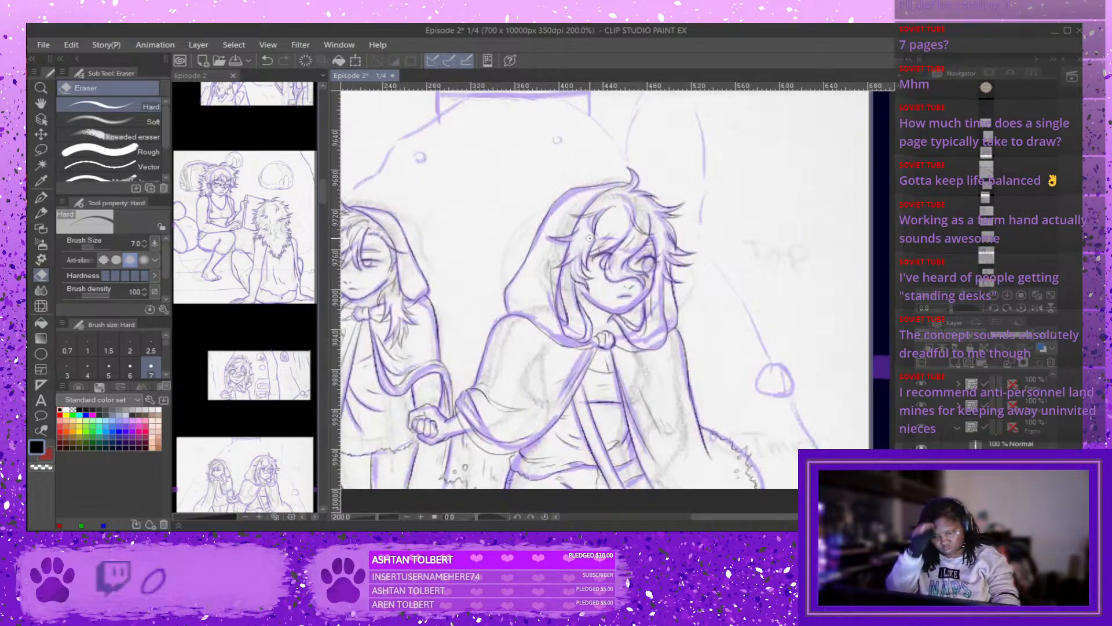
drag(745, 516, 707, 516)
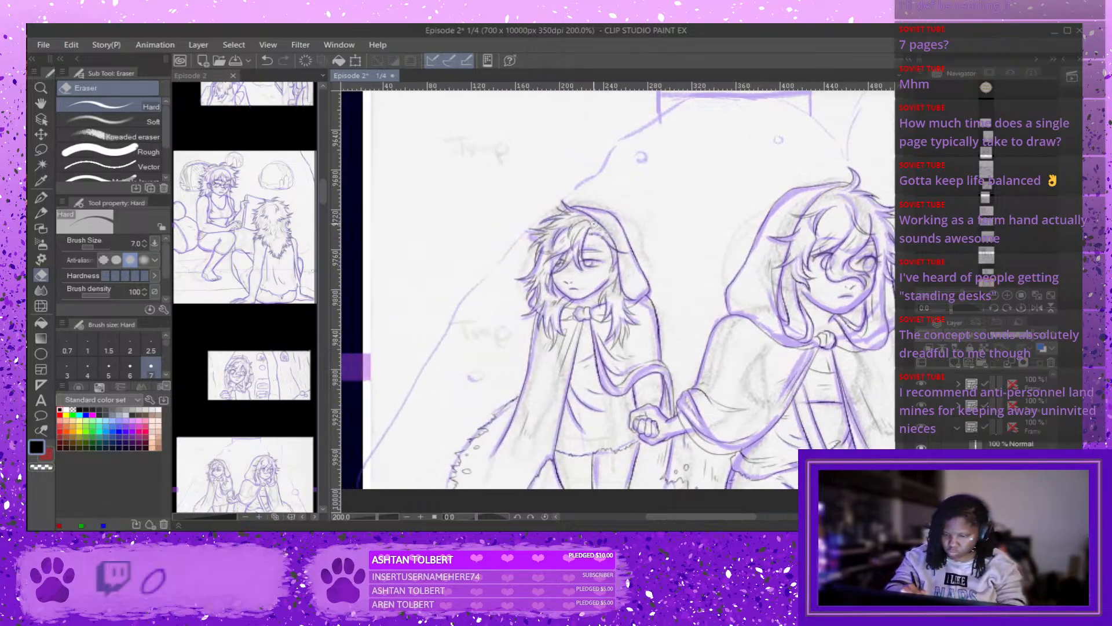
scroll(594, 229, up, 2)
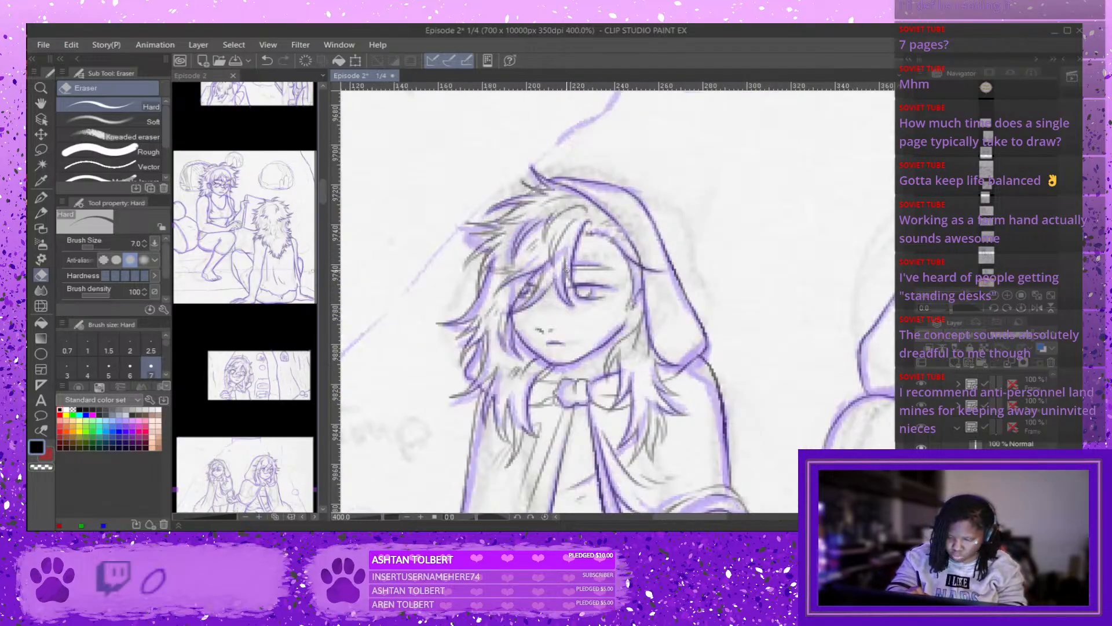
scroll(600, 229, down, 2)
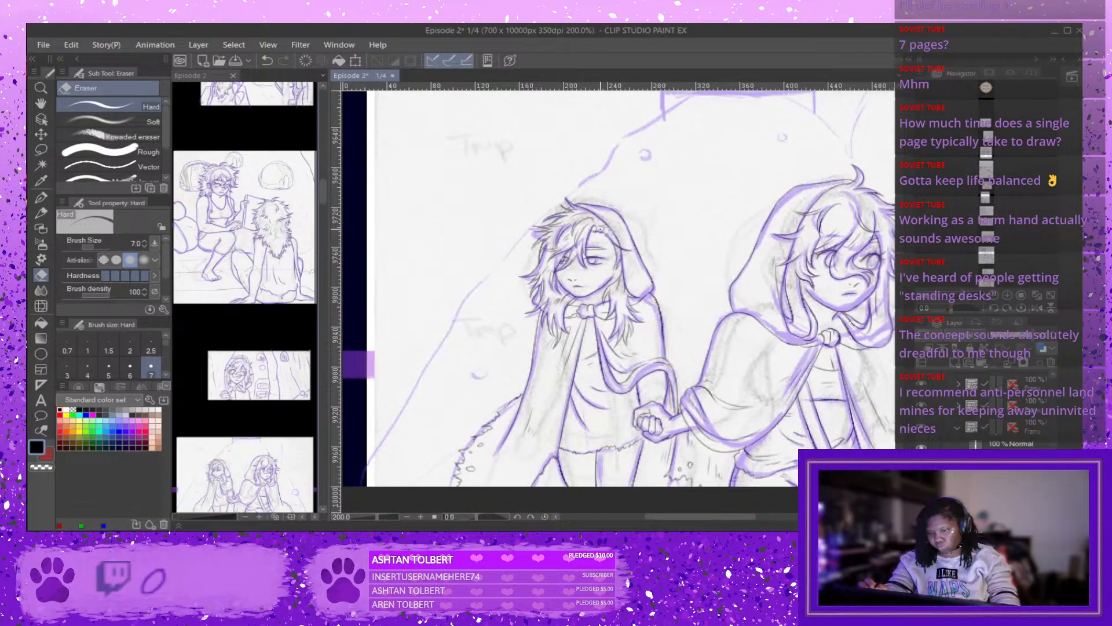
scroll(599, 229, down, 1)
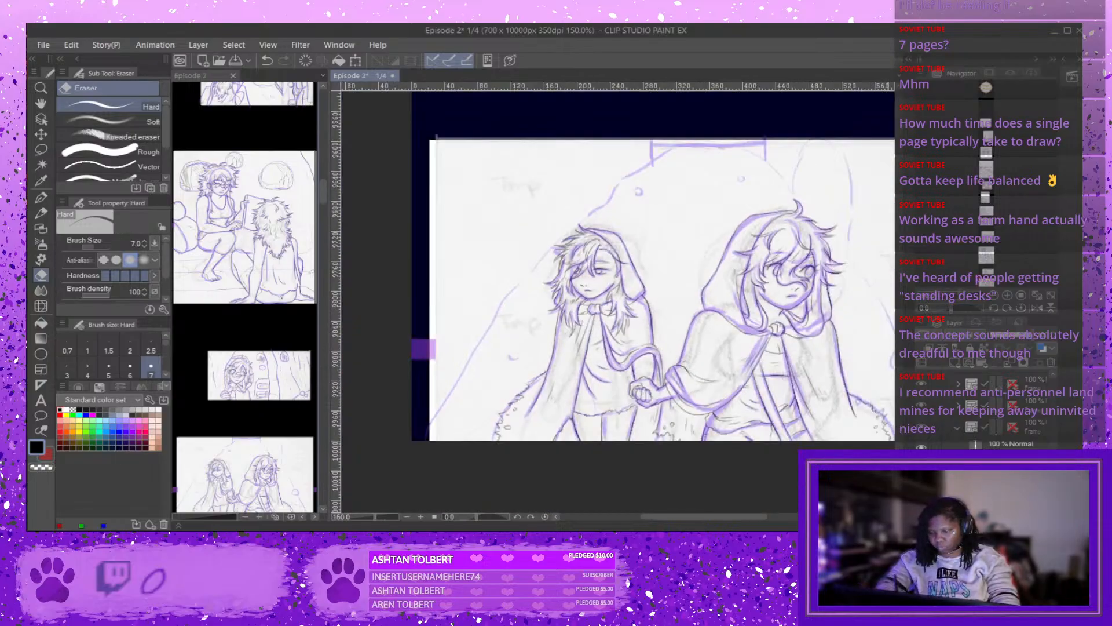
scroll(892, 439, up, 10)
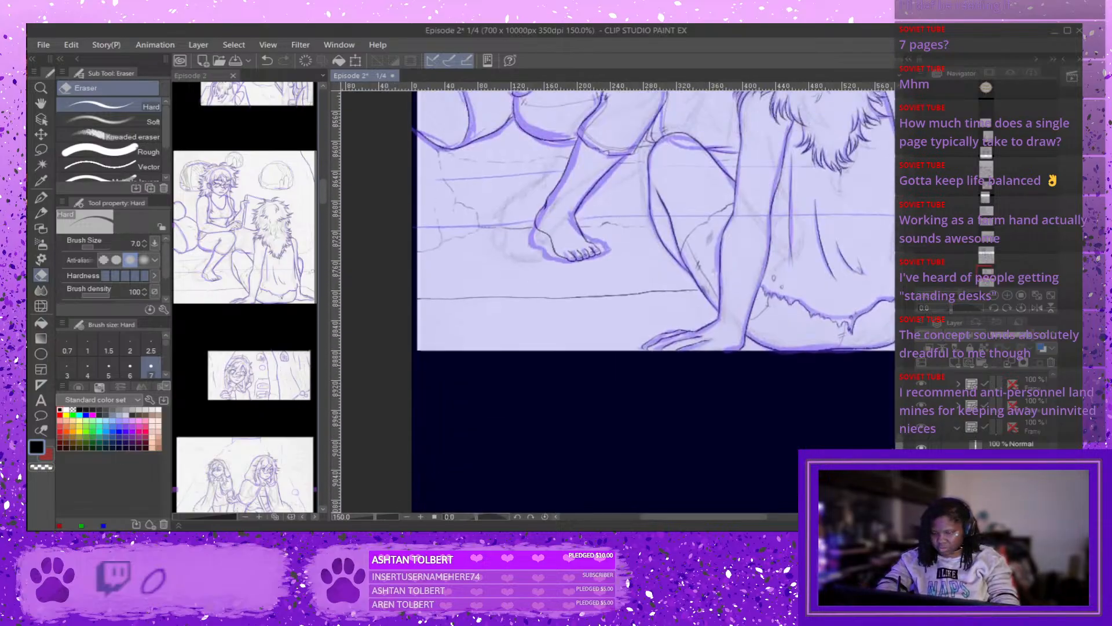
scroll(893, 438, up, 1)
scroll(892, 439, up, 12)
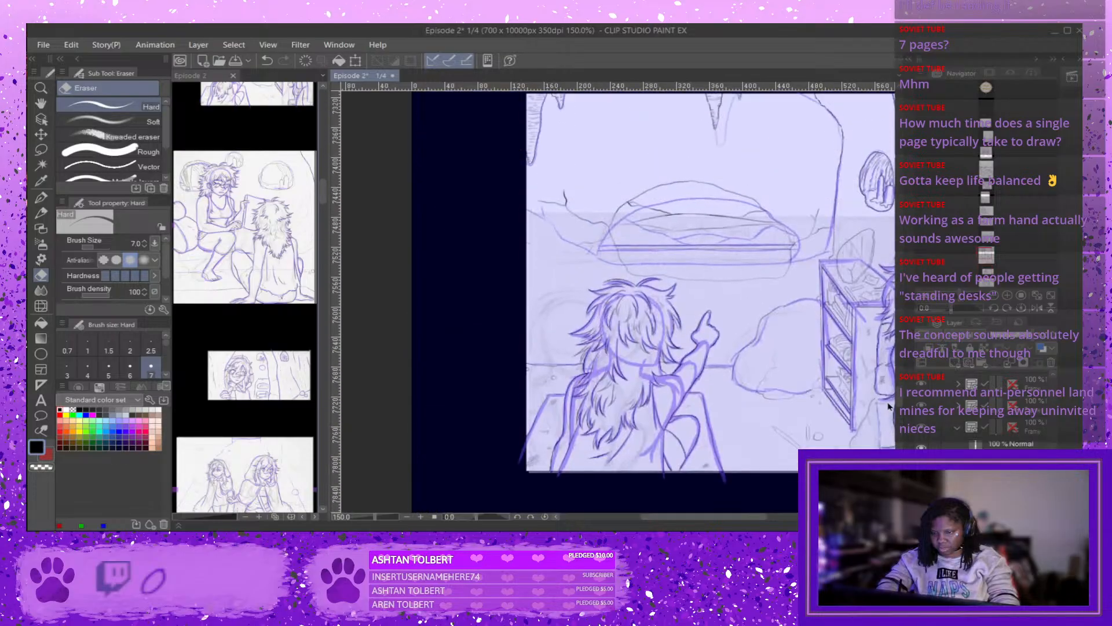
scroll(889, 375, up, 3)
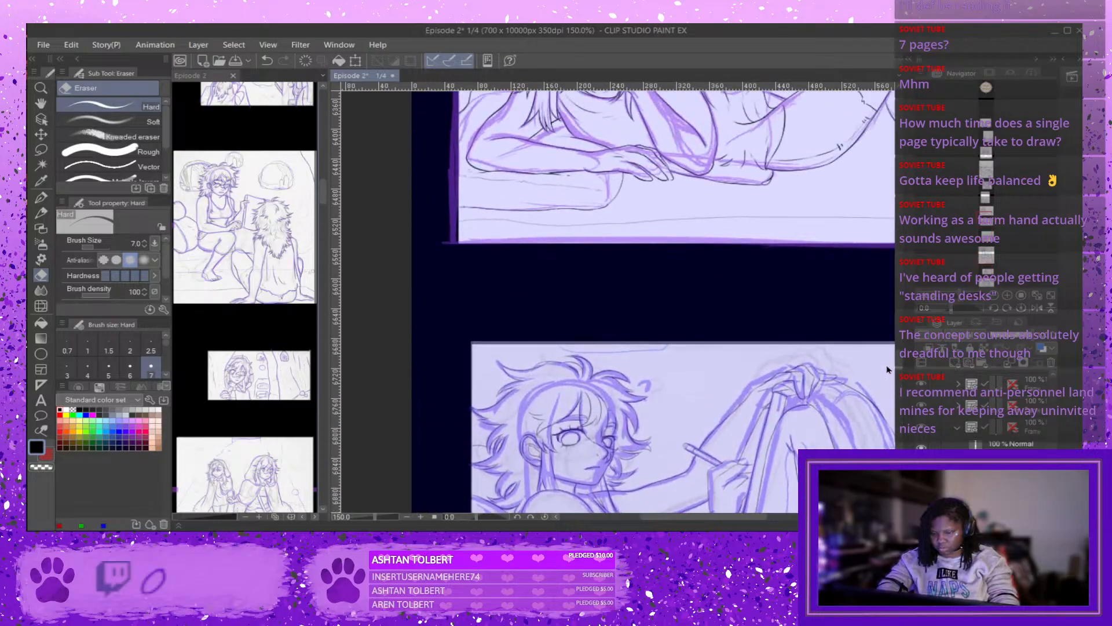
scroll(887, 360, up, 5)
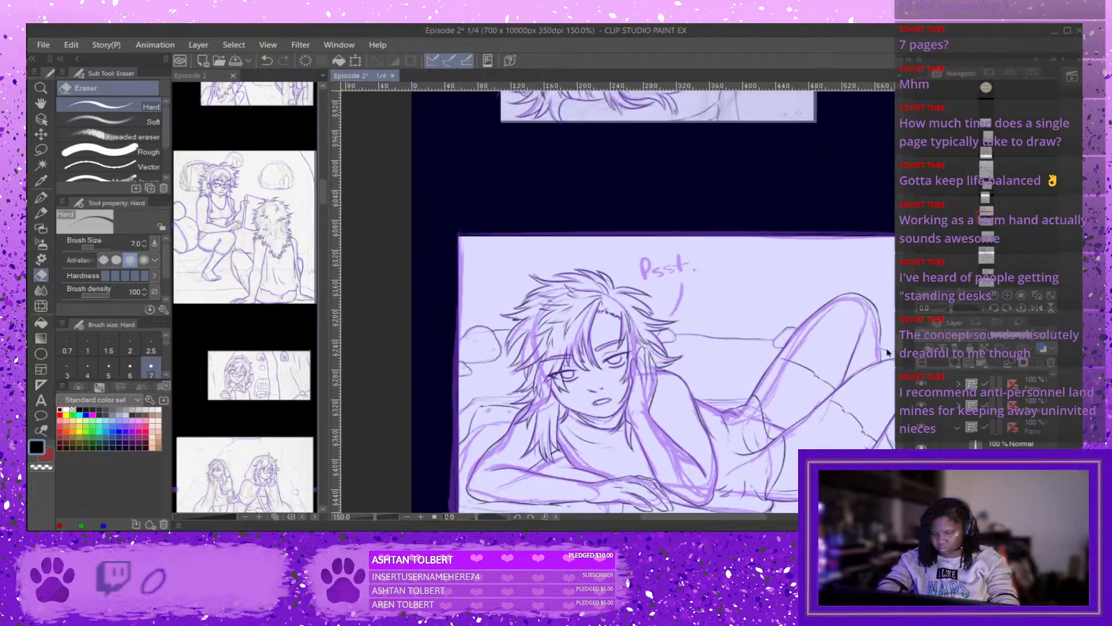
scroll(887, 352, up, 15)
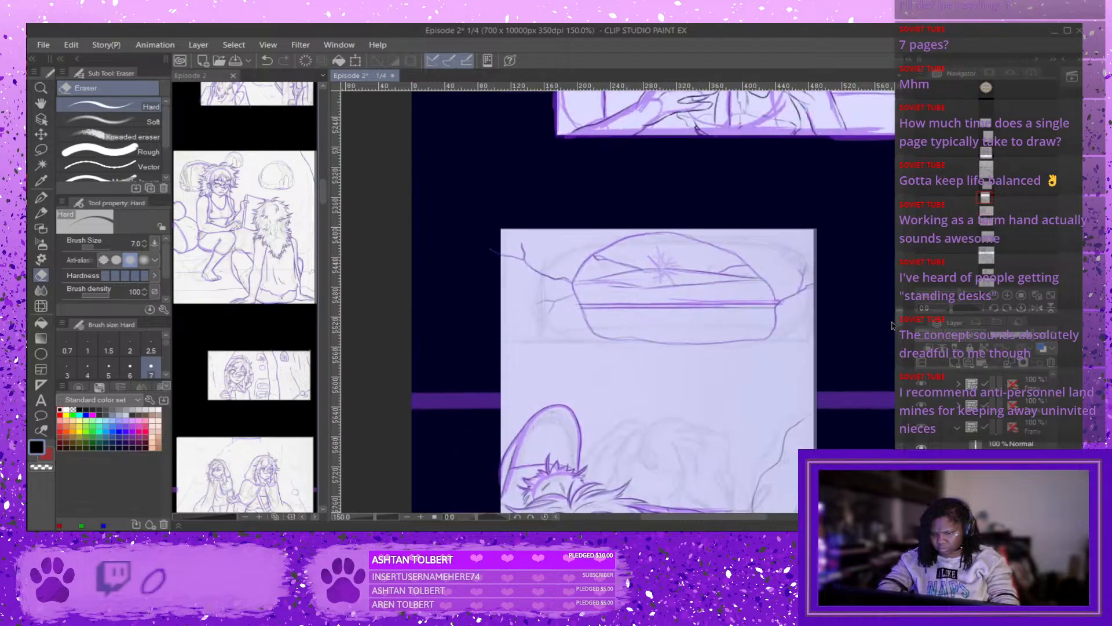
scroll(896, 307, up, 9)
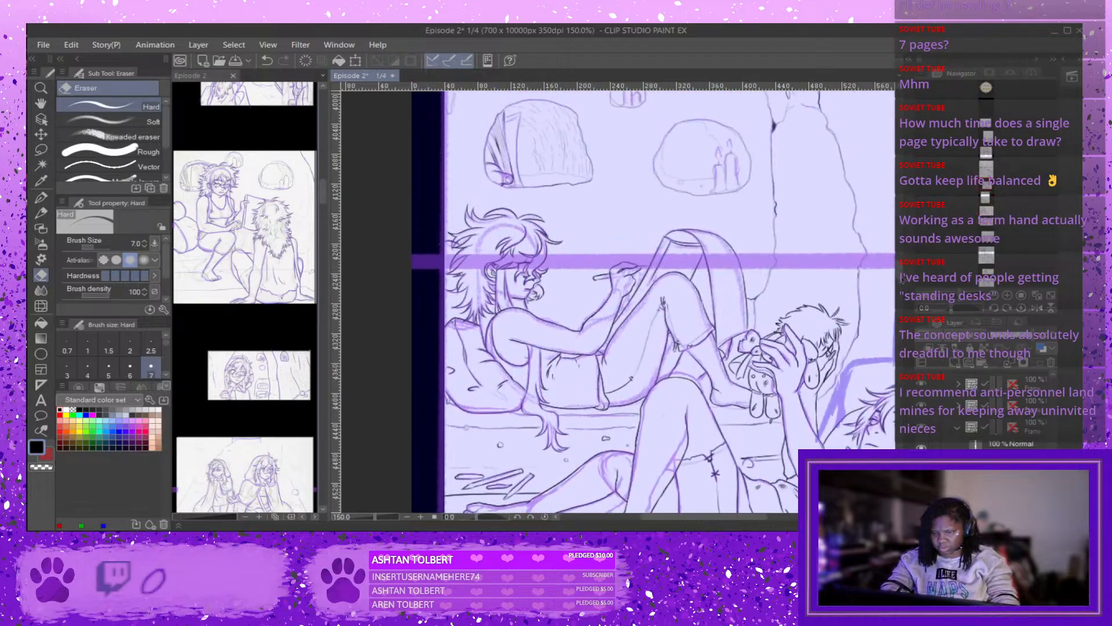
scroll(654, 301, down, 20)
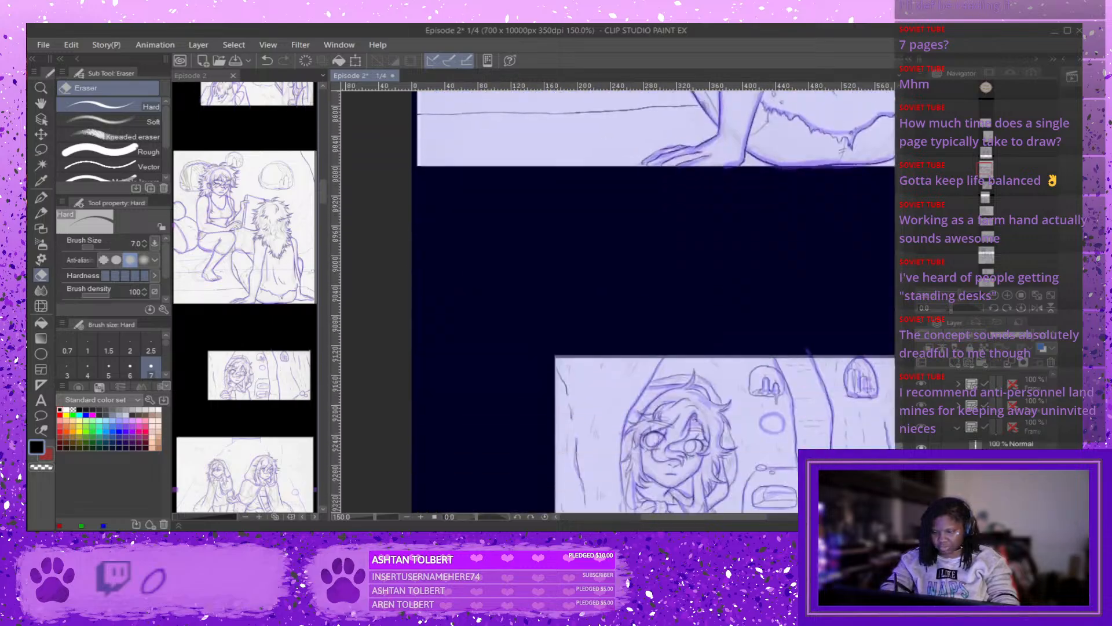
scroll(654, 301, down, 3)
scroll(655, 301, up, 2)
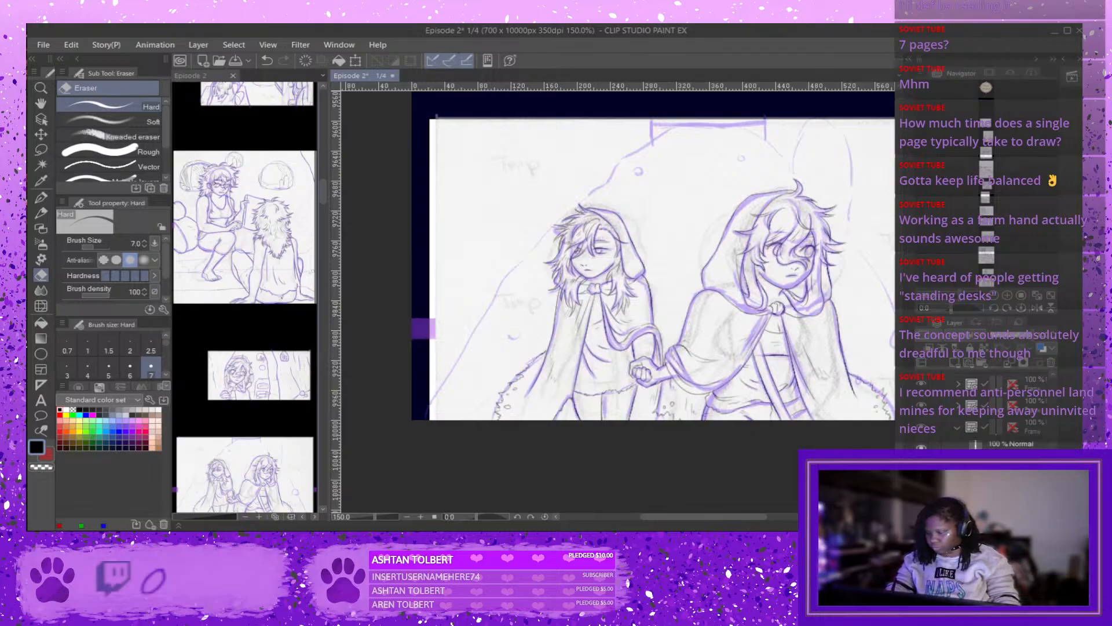
Add a layer folder beside the last panel's line-art layer and select it.
click(1019, 444)
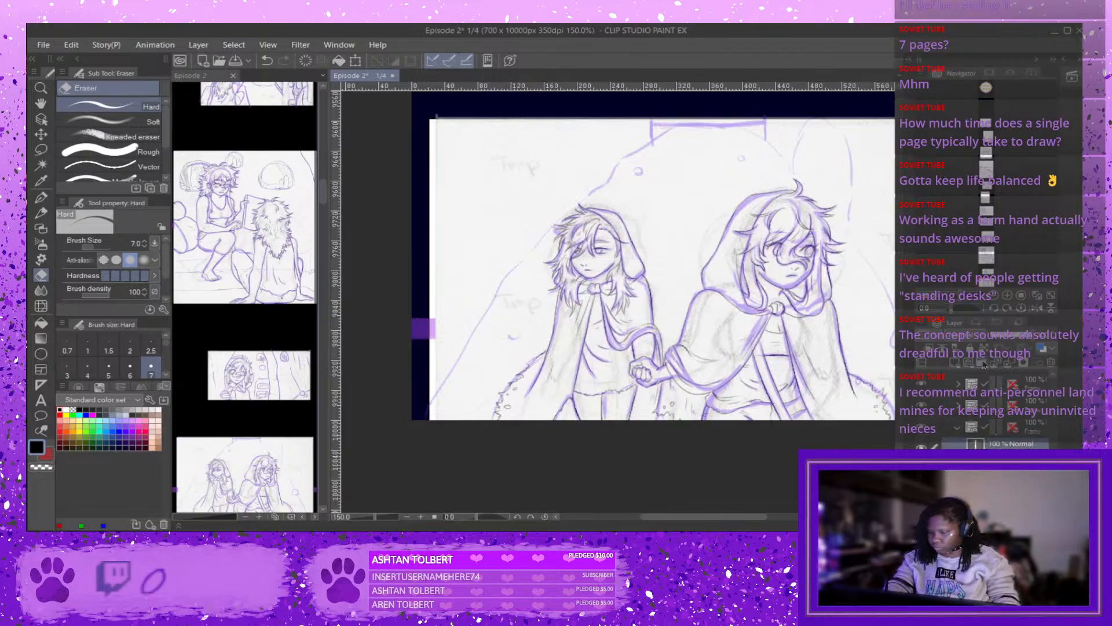
click(1013, 444)
click(1018, 469)
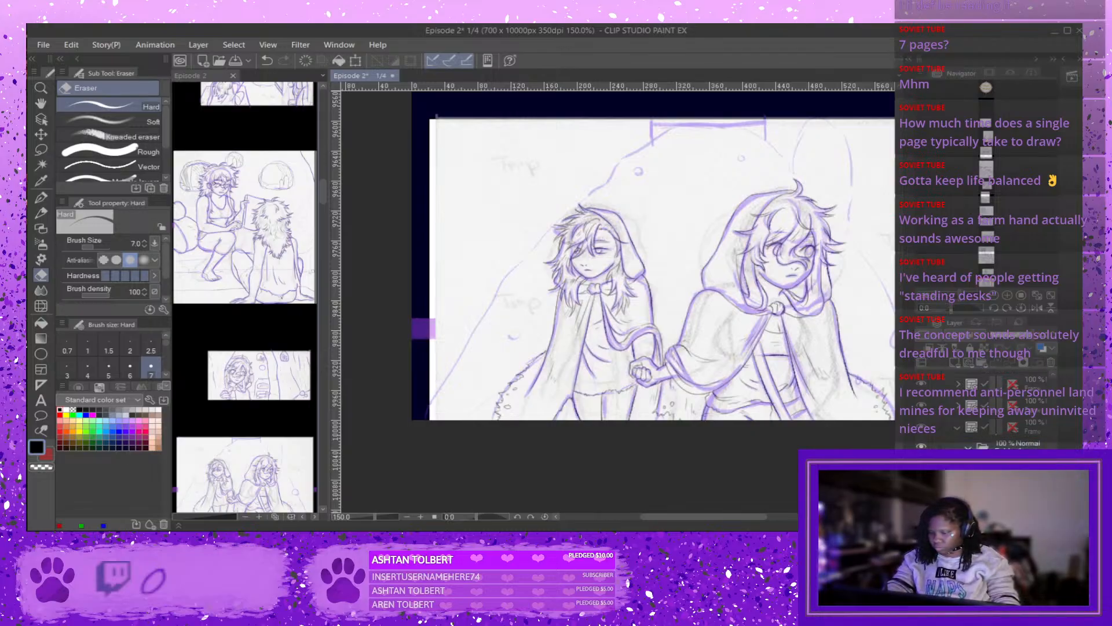
click(1029, 441)
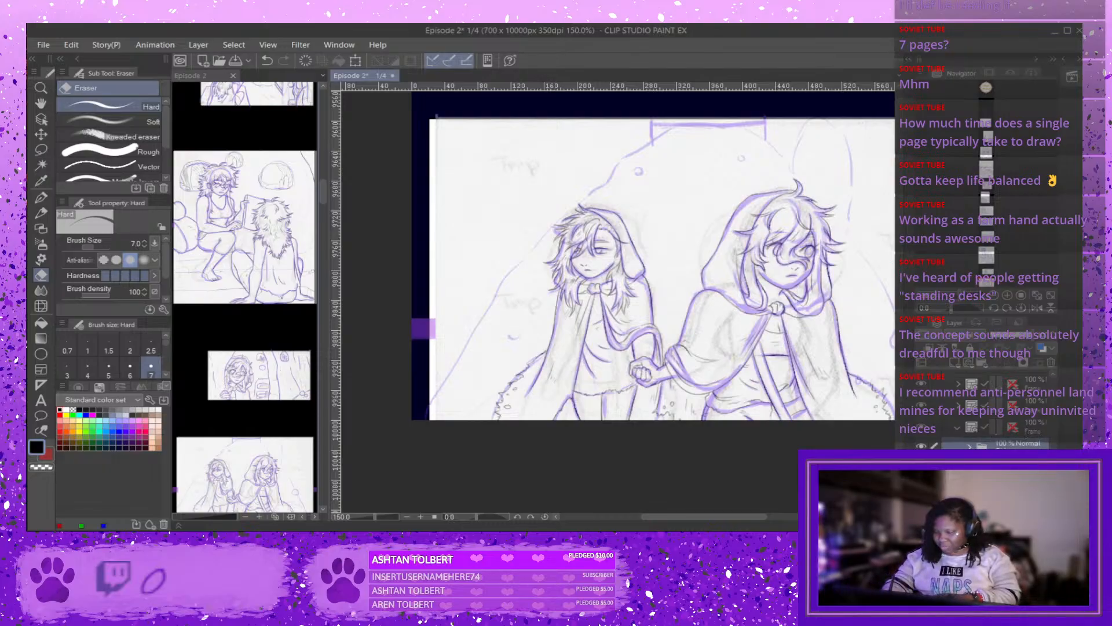
scroll(1063, 443, down, 2)
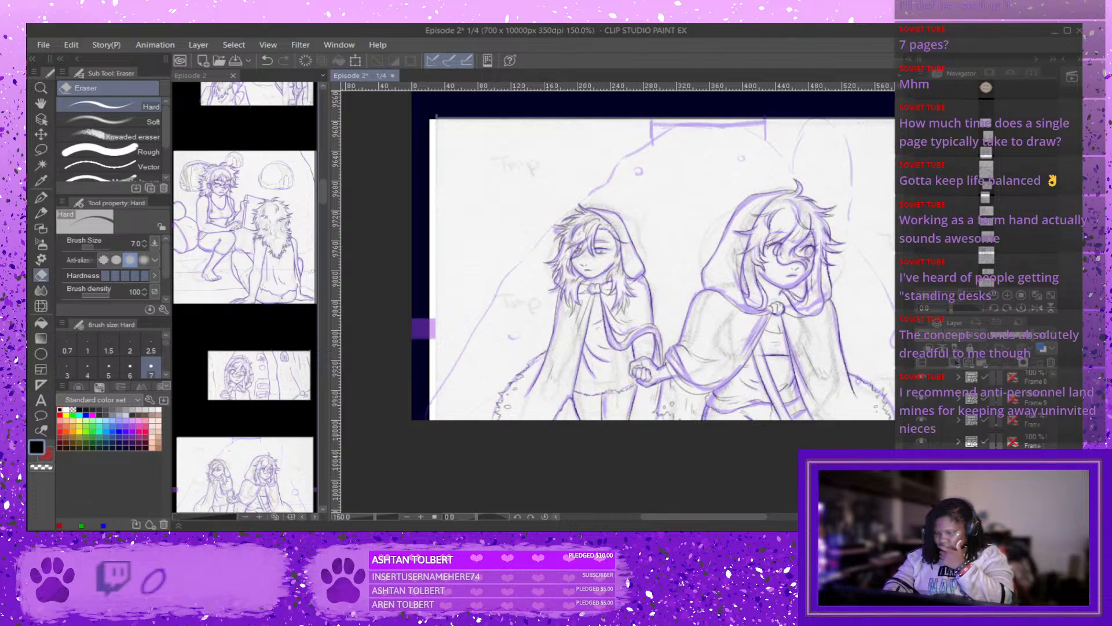
click(956, 362)
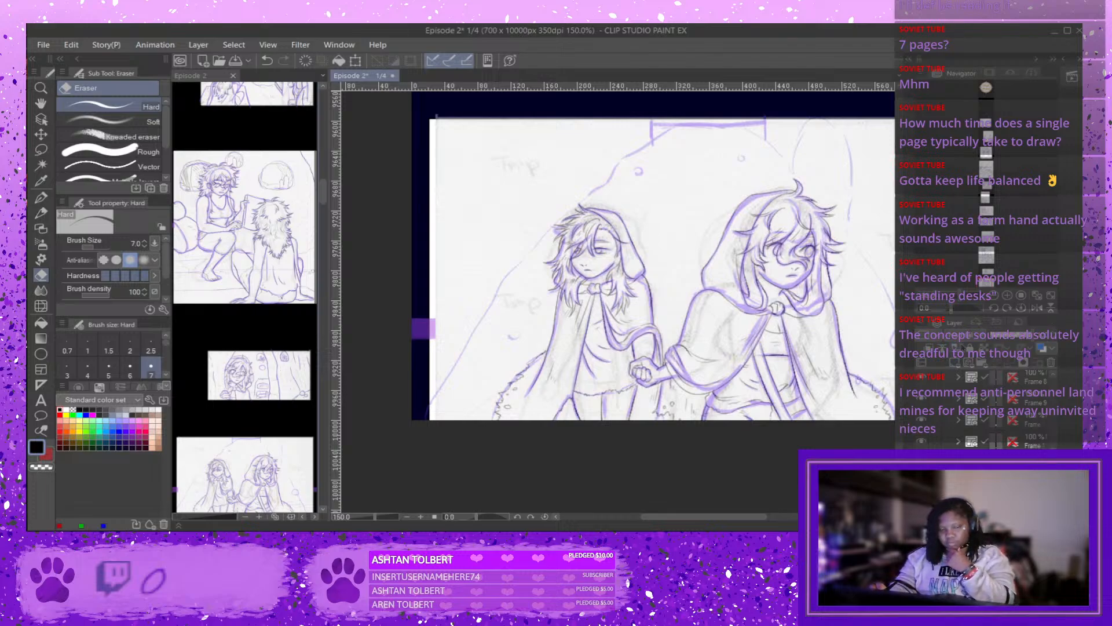
drag(734, 524, 756, 526)
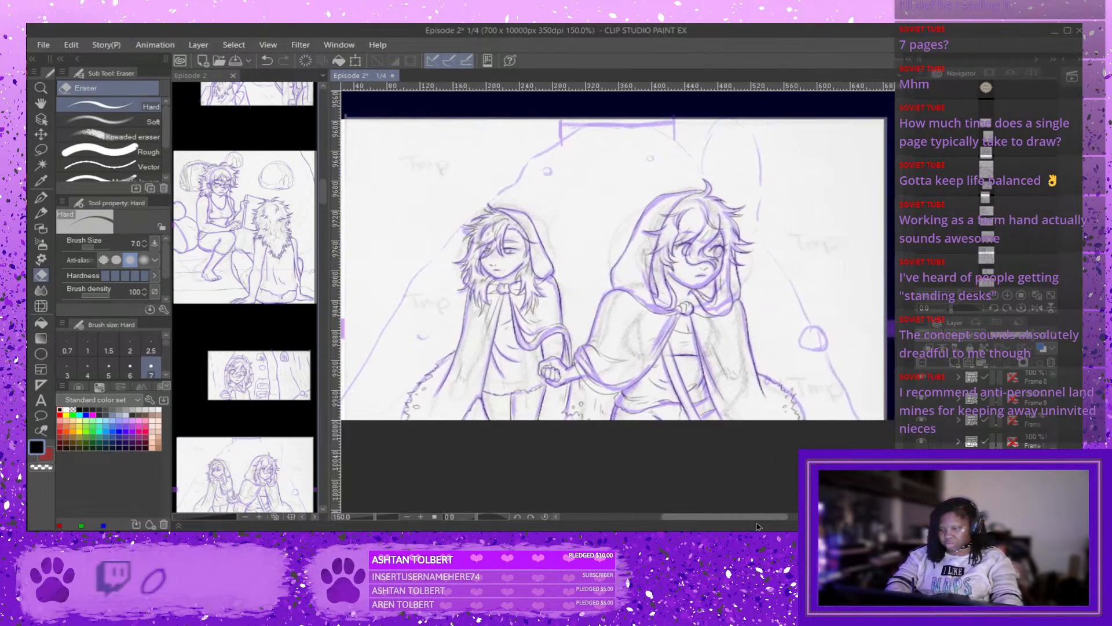
Ink the mound's left outline from the panel's lower corner up to the structure at its peak, using the Textured pen at size 5.0.
scroll(787, 457, down, 1)
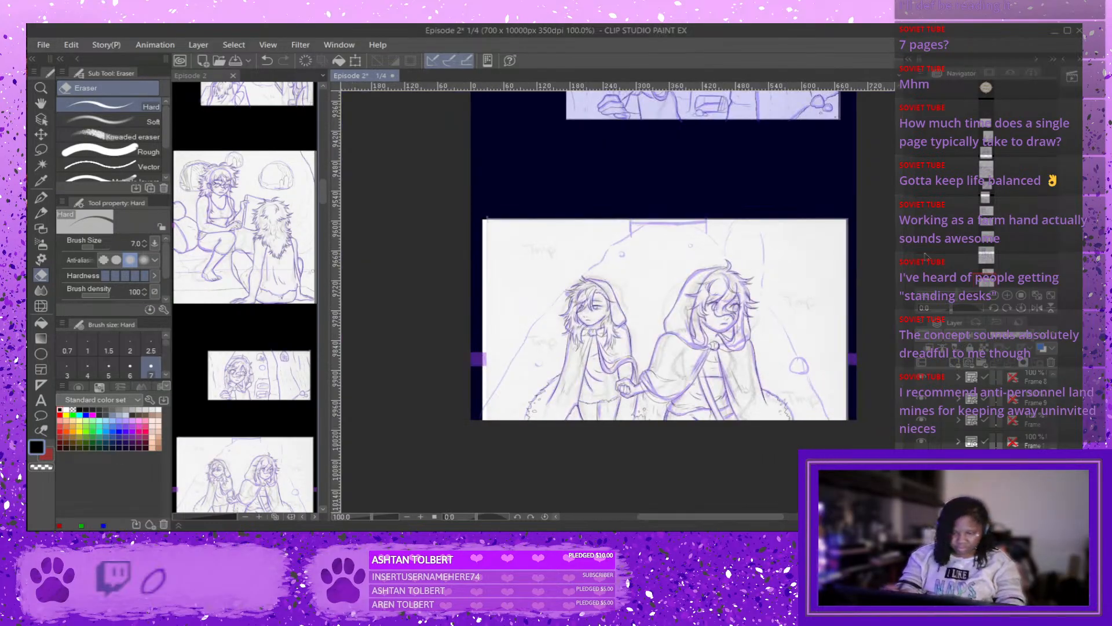
click(41, 197)
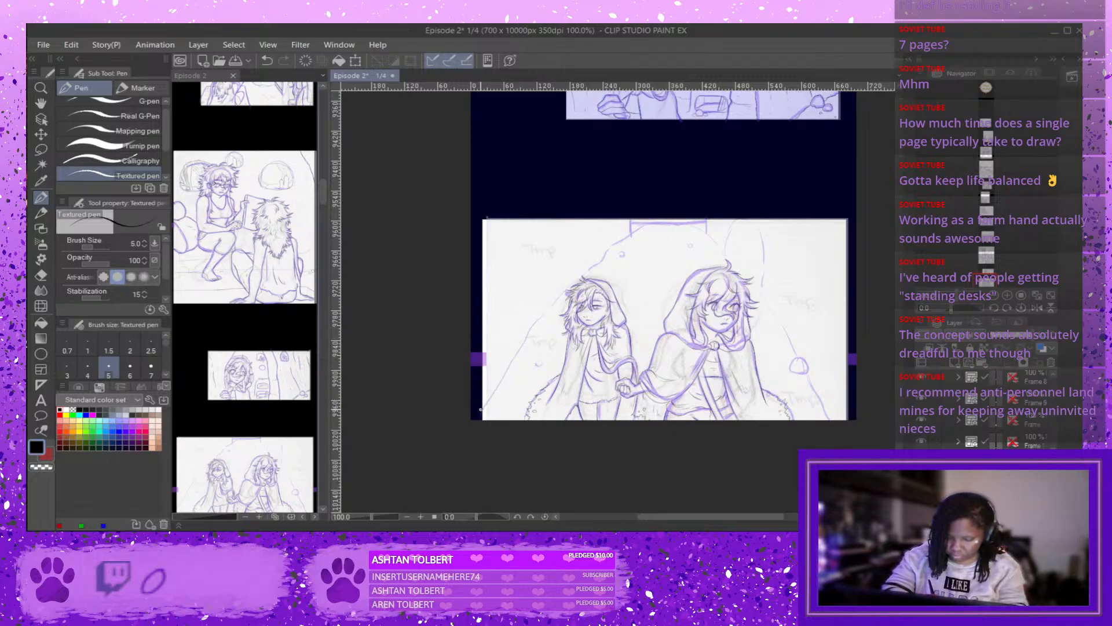
mouse_move(484, 404)
mouse_down()
mouse_move(543, 312)
mouse_move(638, 232)
mouse_up()
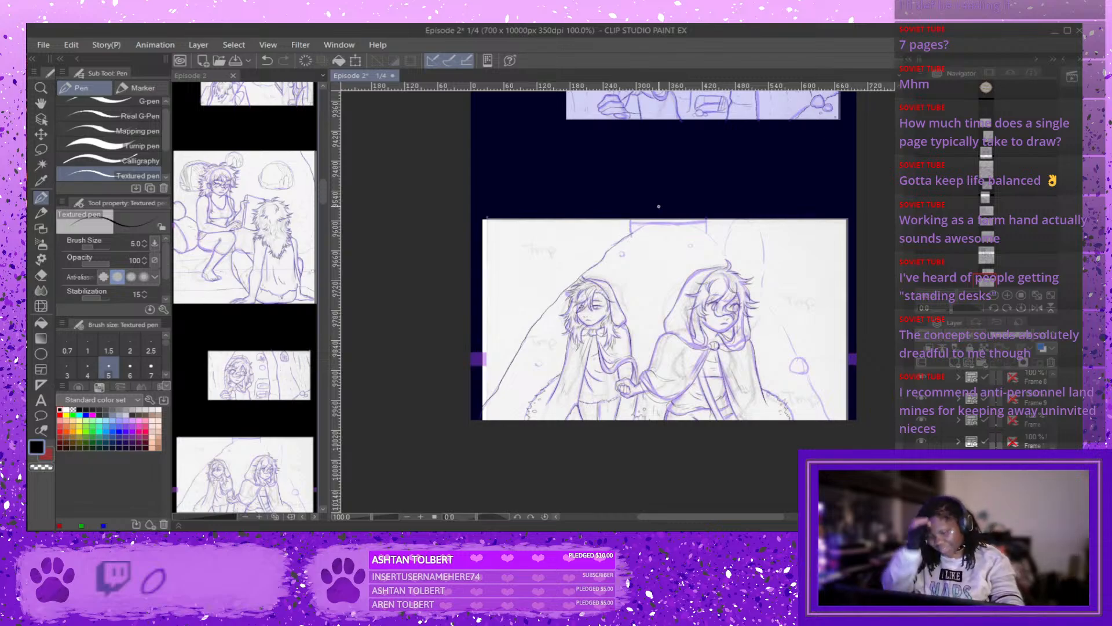
Ink the short upright edge and the start of the lintel at the mound's peak, redoing the first upright stroke.
scroll(637, 208, up, 3)
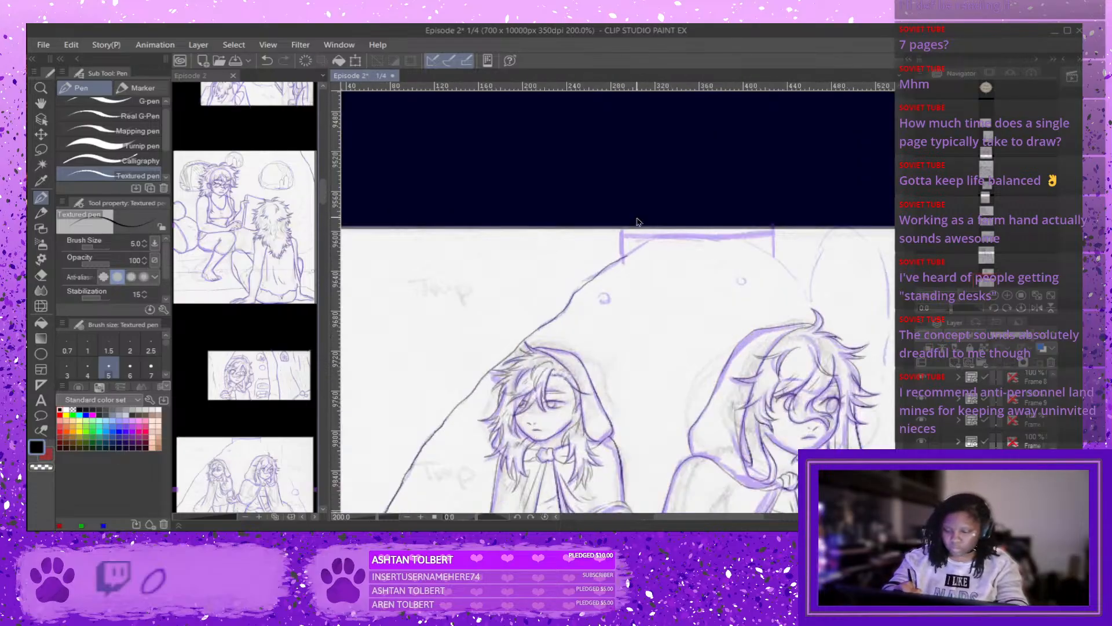
drag(626, 254, 625, 238)
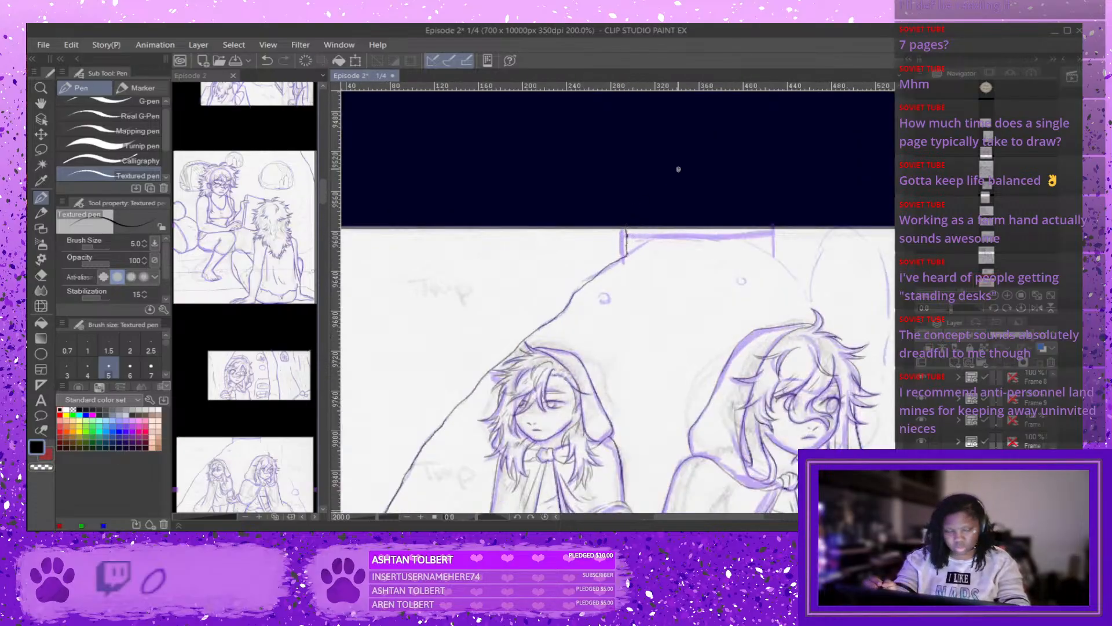
key(ctrl+z)
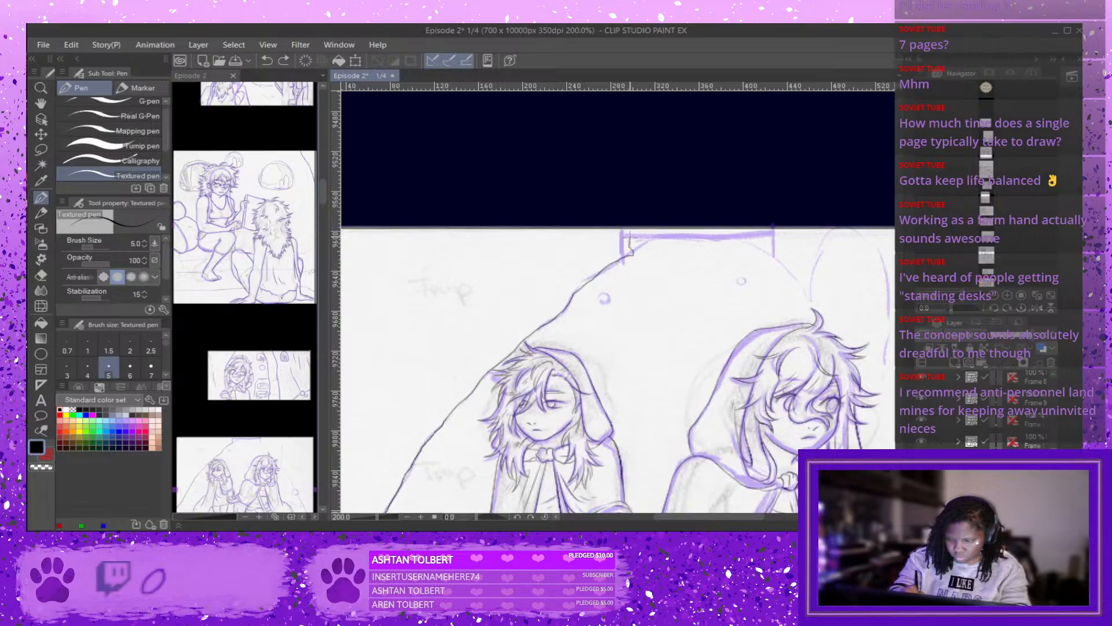
drag(630, 237, 631, 219)
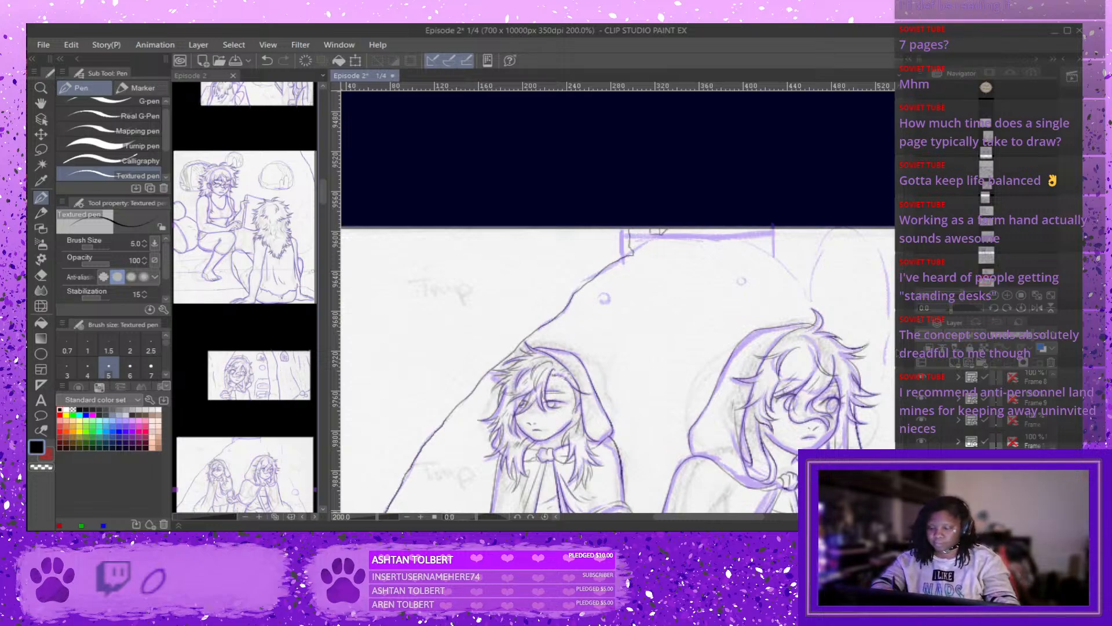
key(ctrl+minus)
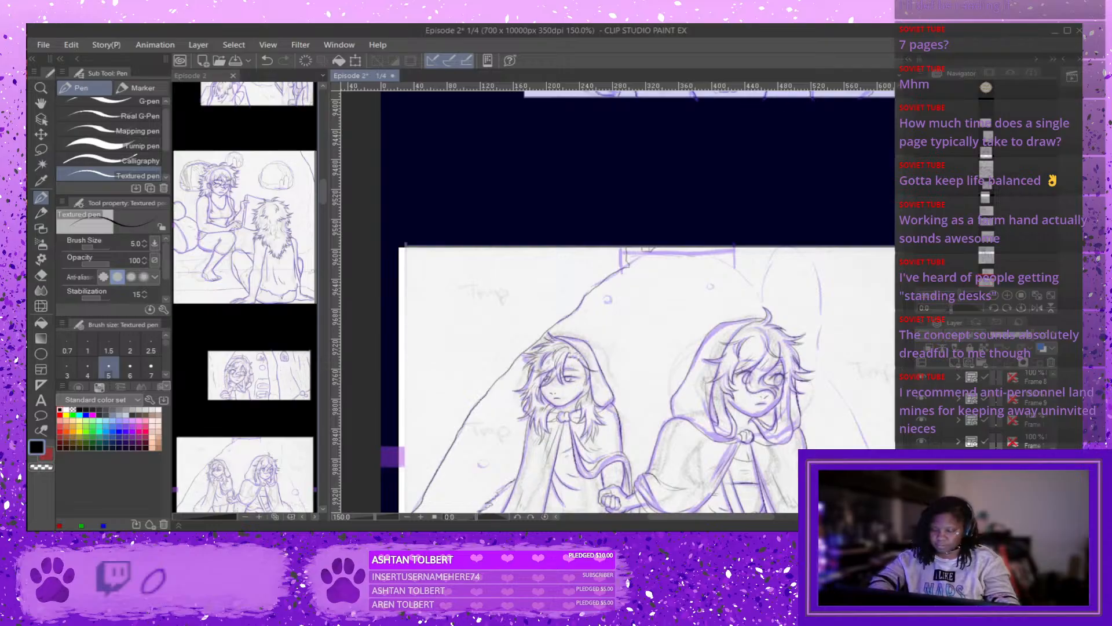
Ink the tall rounded shape rising behind the taller figure's head up to the panel's top edge.
scroll(618, 302, down, 2)
scroll(637, 301, down, 2)
scroll(637, 301, down, 1)
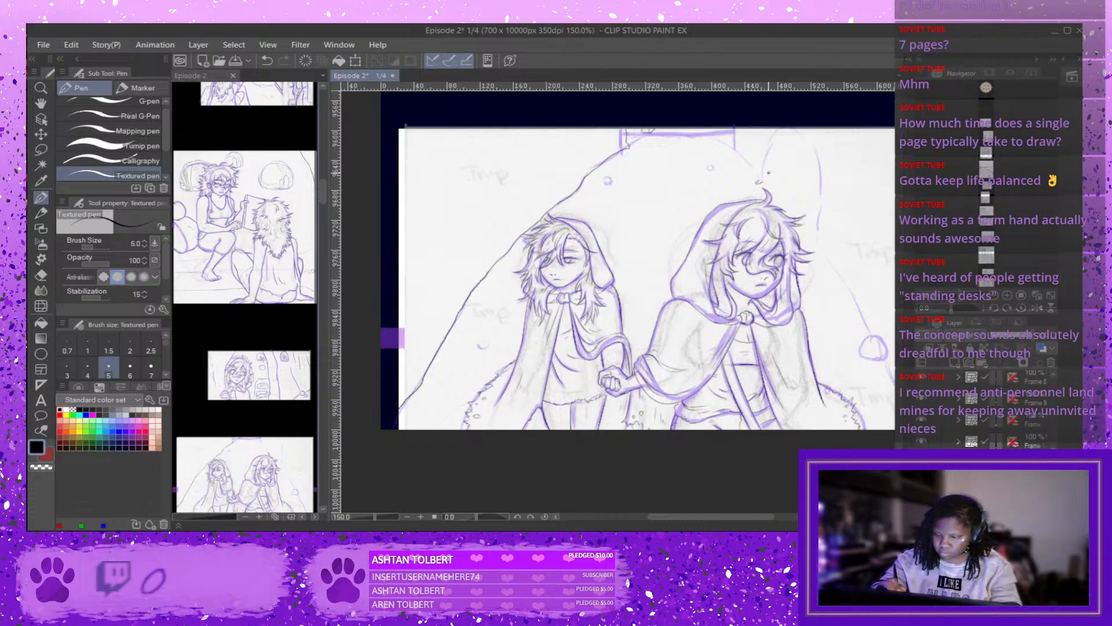
key(ctrl+z)
mouse_move(762, 176)
mouse_down()
mouse_move(780, 129)
mouse_move(806, 127)
mouse_move(817, 229)
mouse_up()
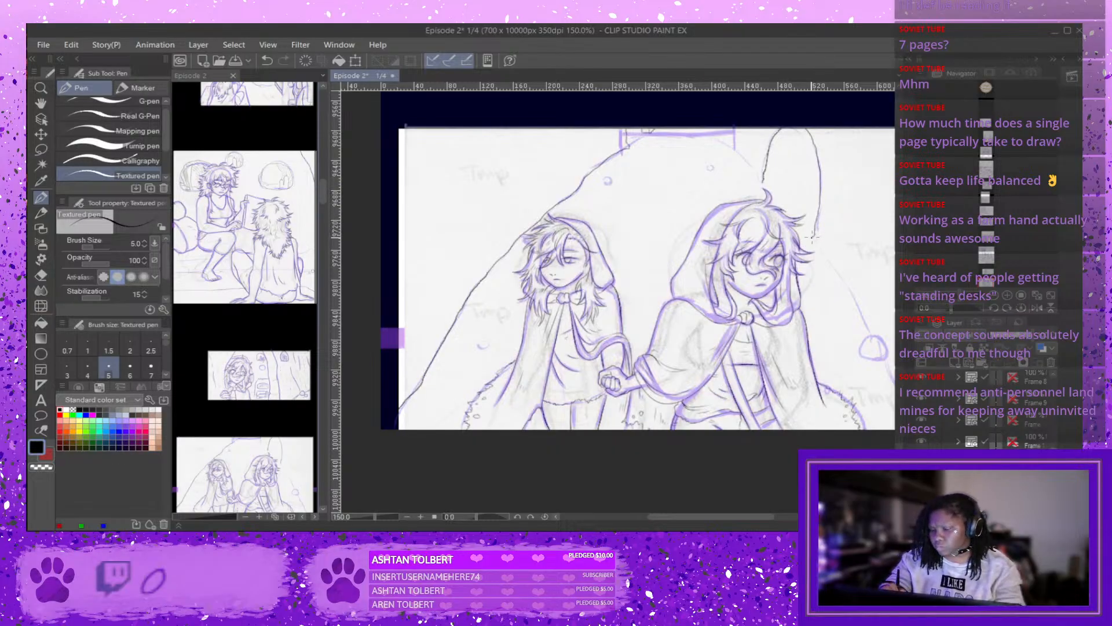
key(ctrl+z)
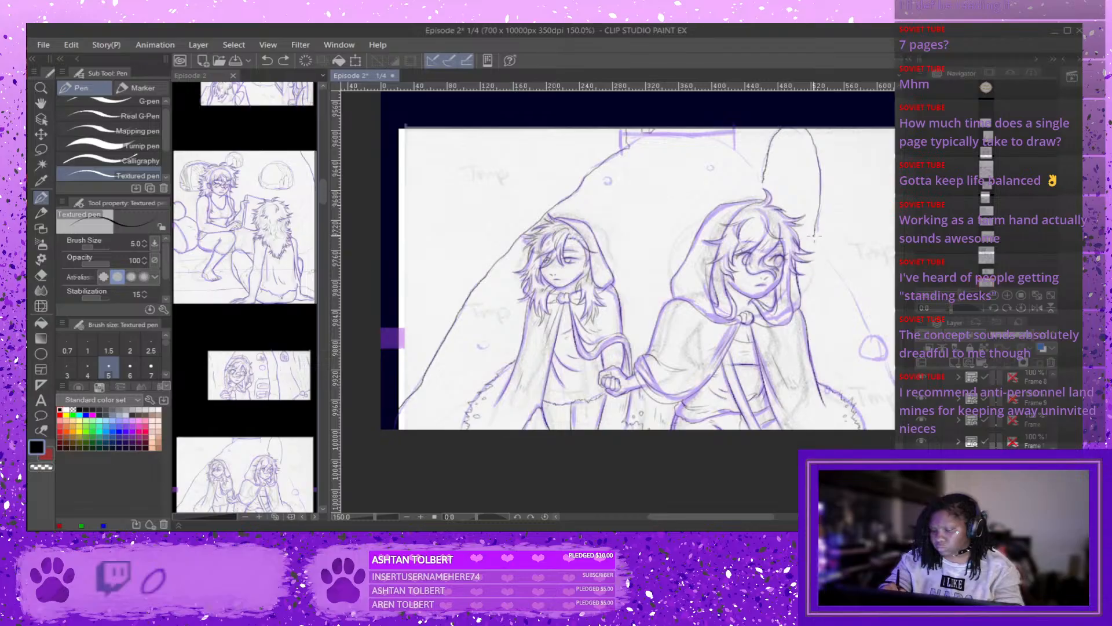
Ink the slope running from the rounded shape down to the round stone, and outline the stone with a pebble below it.
drag(814, 237, 850, 292)
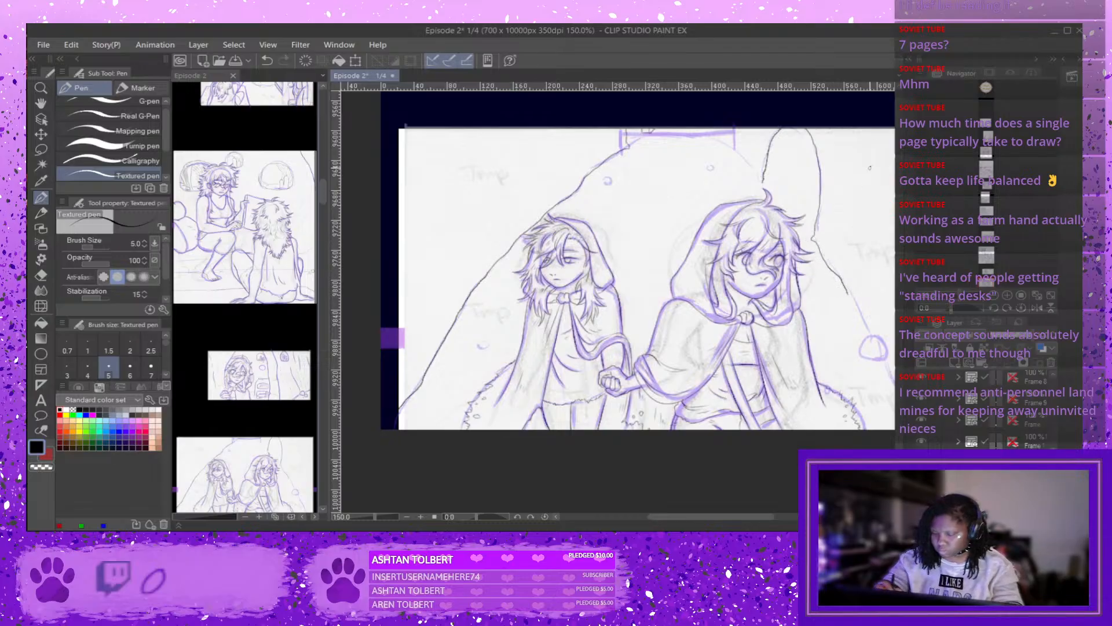
key(ctrl+z)
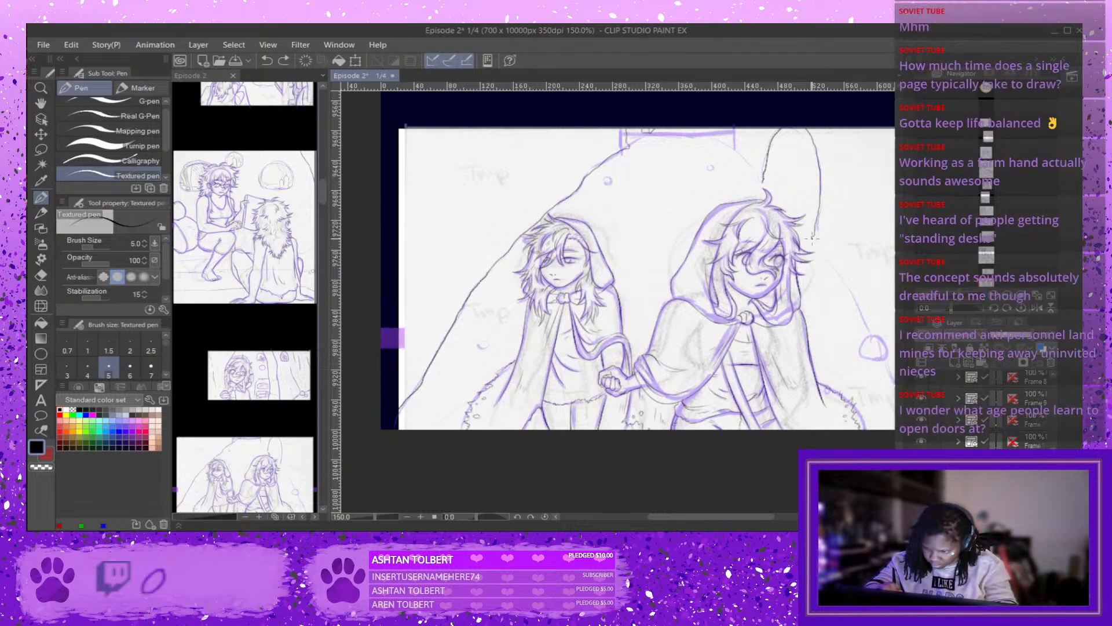
drag(812, 238, 868, 334)
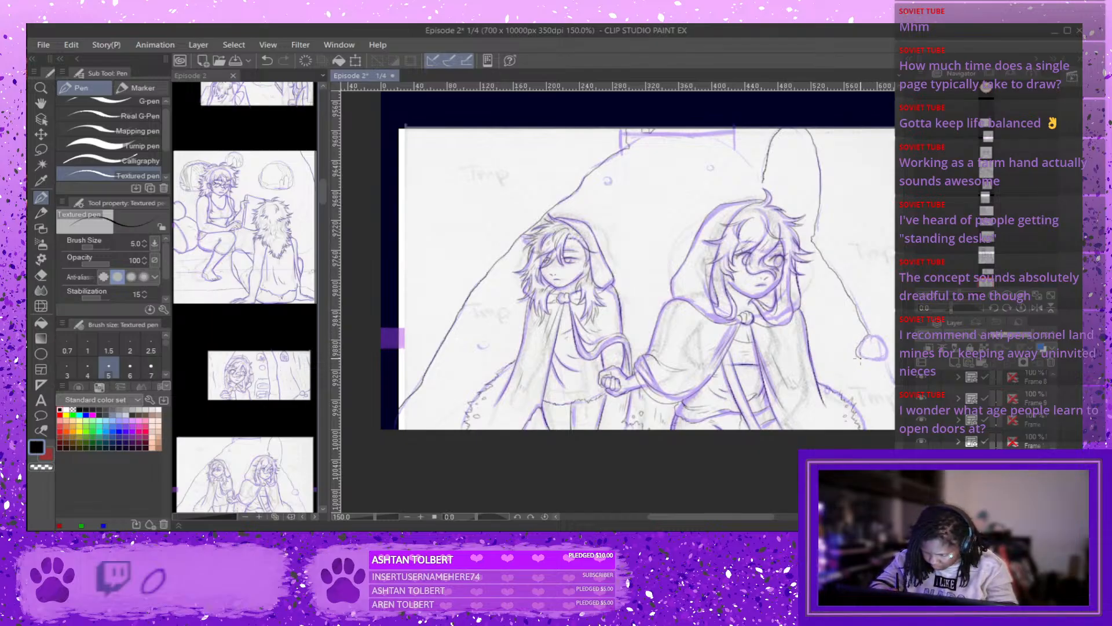
drag(856, 357, 872, 360)
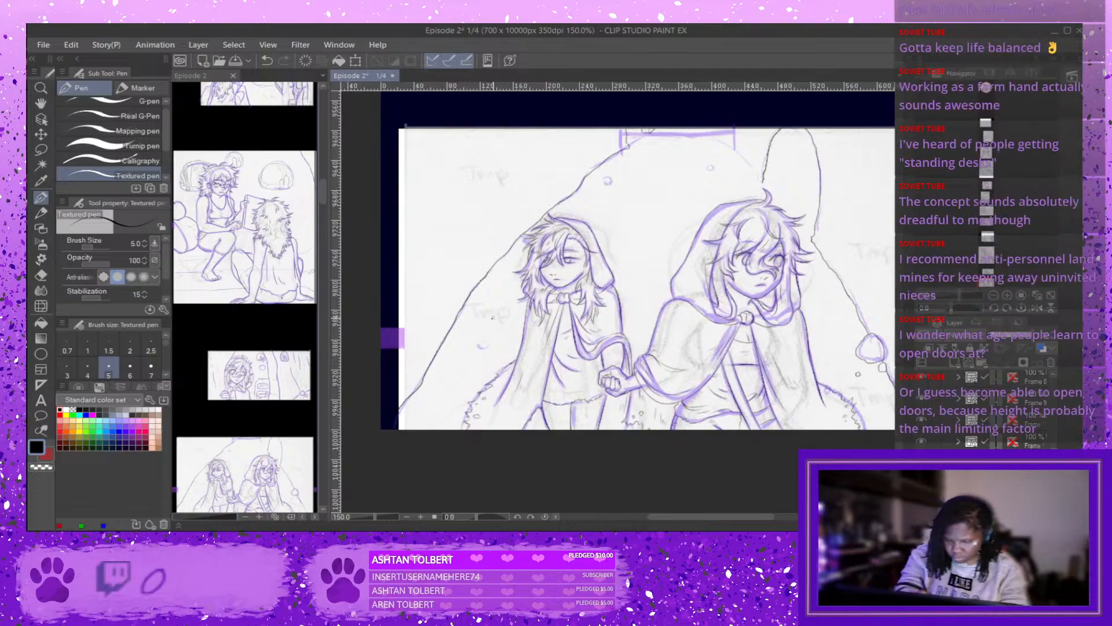
Ink the small round pebbles on the mound and the mound's upper curve meeting the rounded shape behind the taller figure.
drag(481, 340, 482, 341)
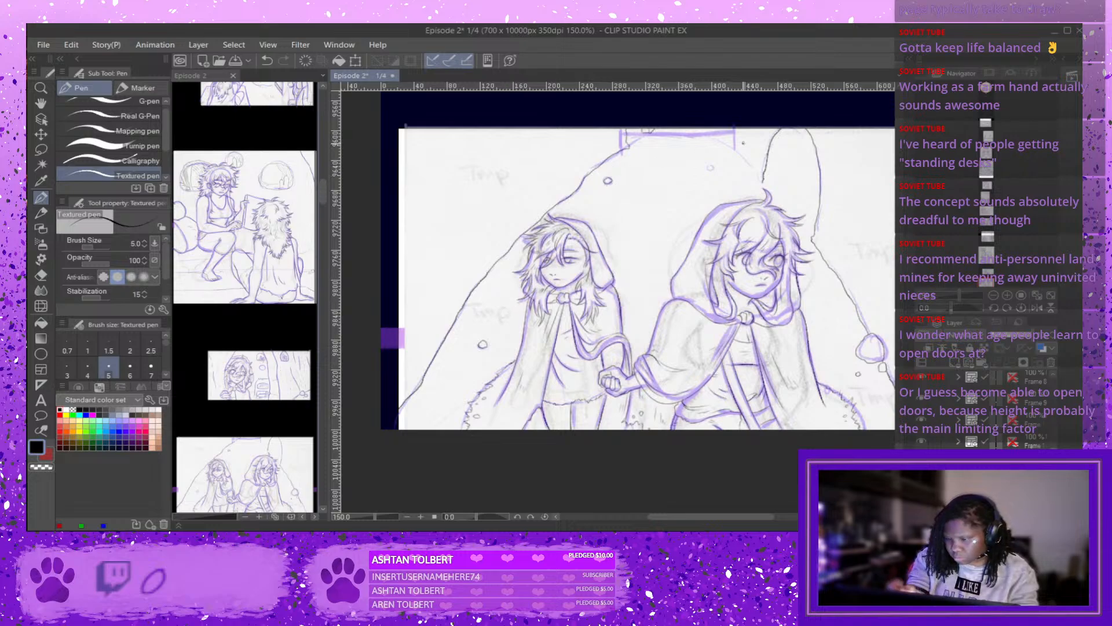
drag(709, 163, 710, 163)
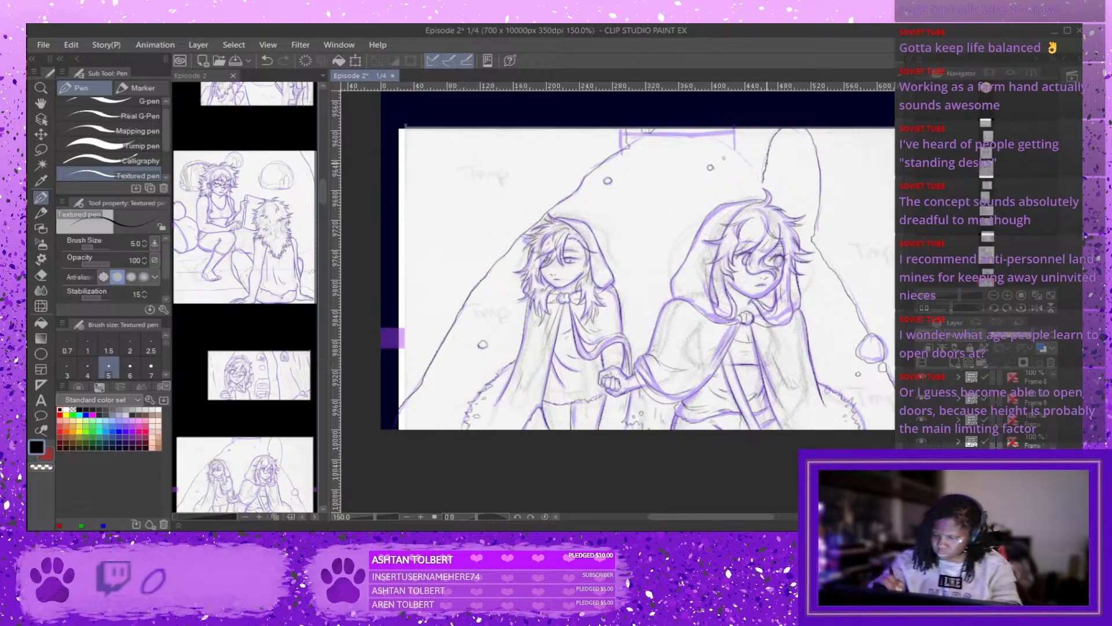
drag(763, 182, 743, 159)
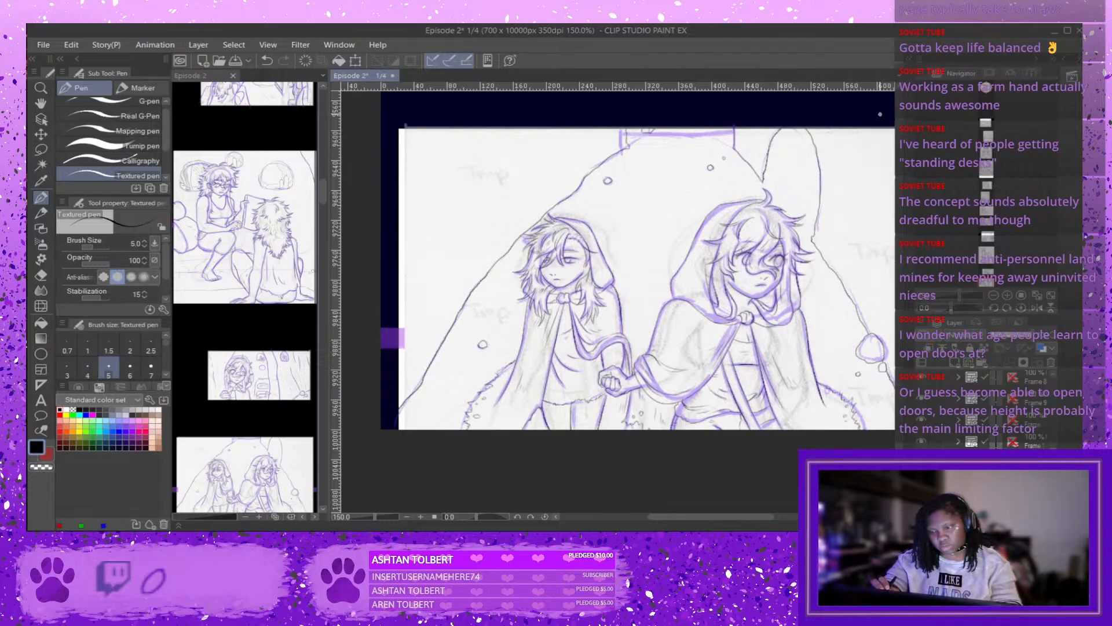
click(41, 275)
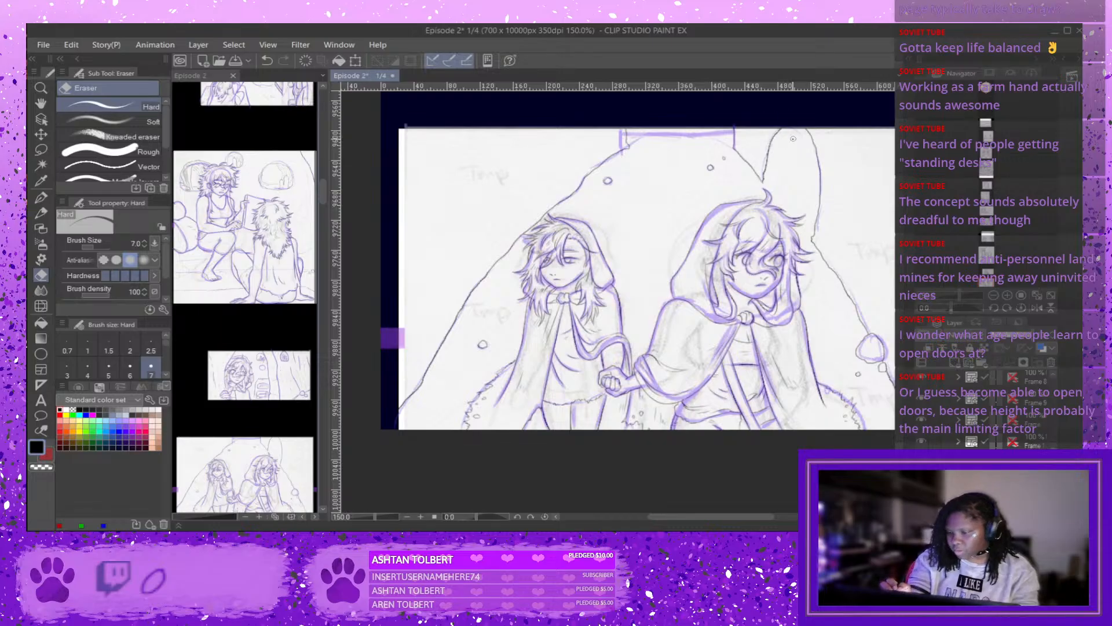
click(40, 197)
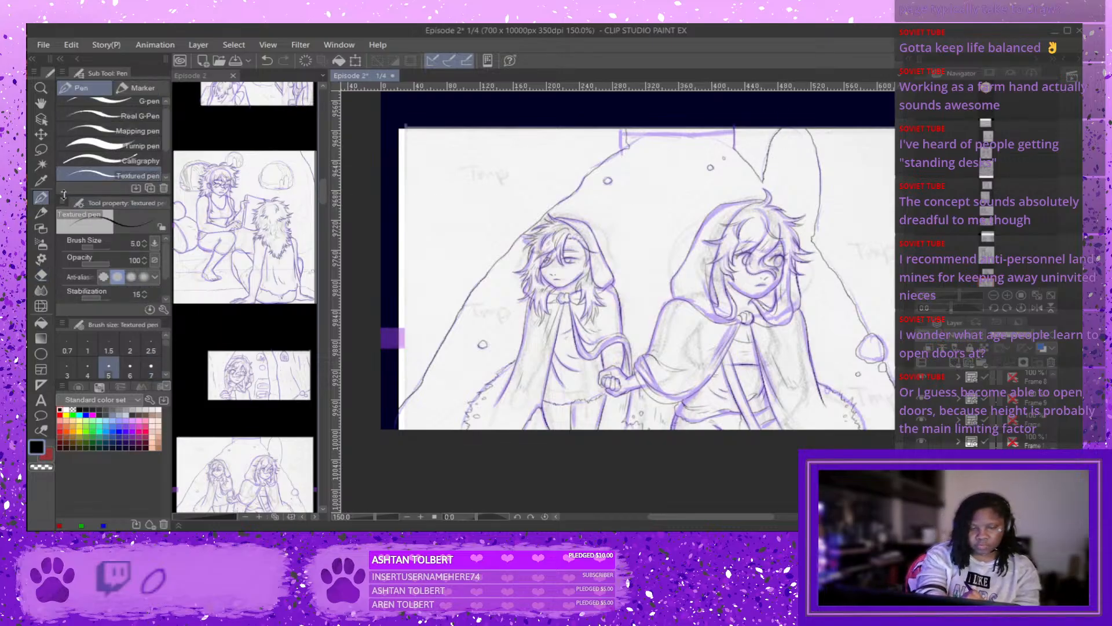
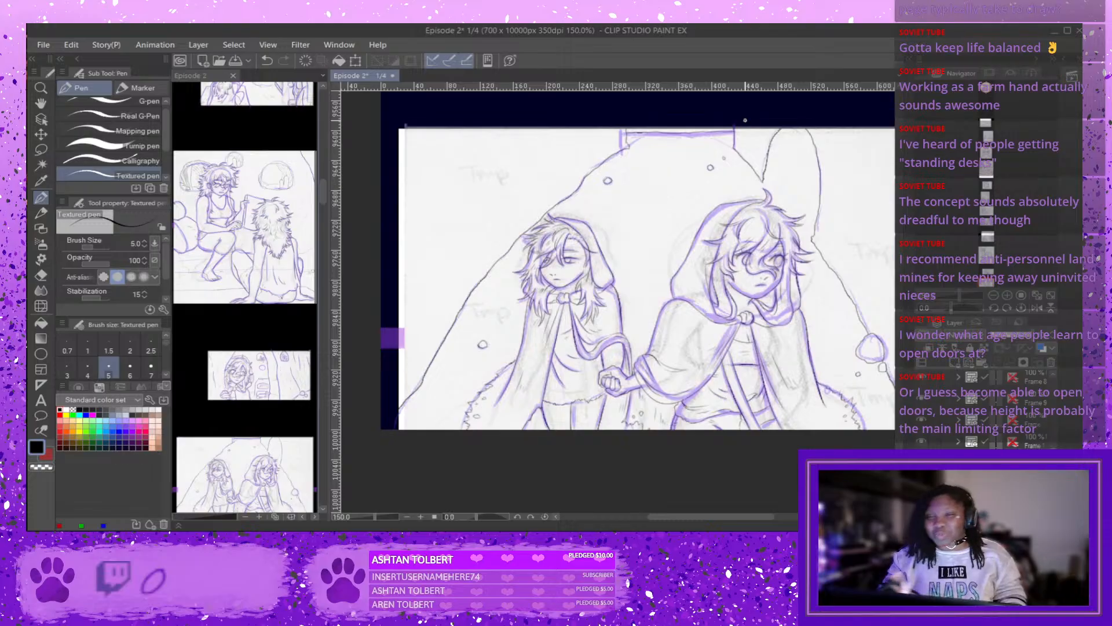
Ink the mound's right slope below the round stone to the panel's bottom edge, and add an inner edge line to the rounded shape.
drag(733, 517, 756, 498)
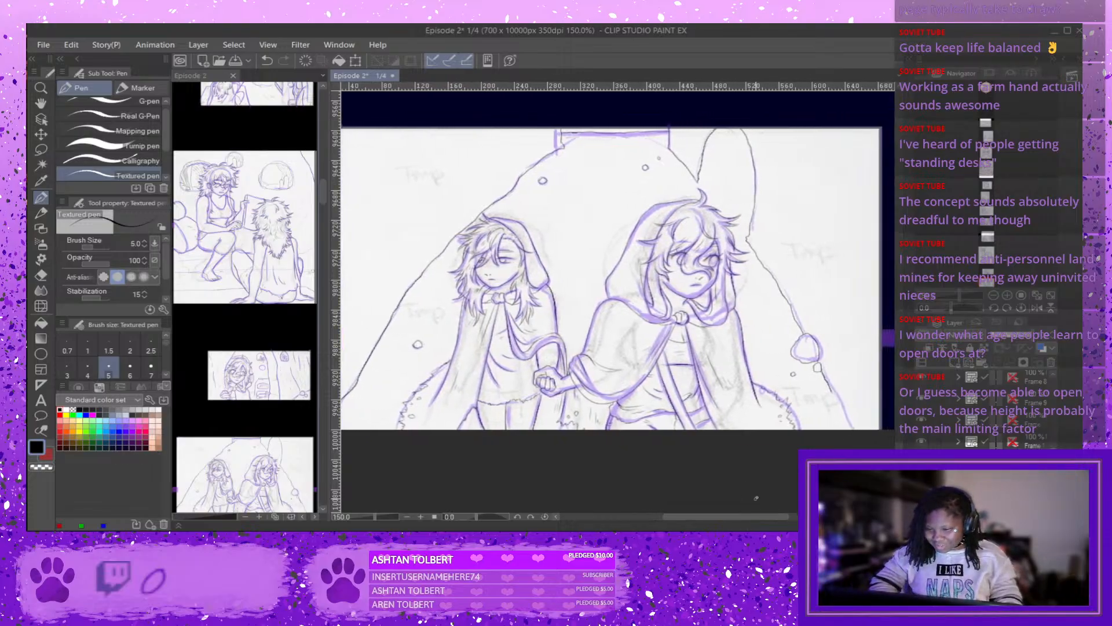
drag(837, 391, 843, 409)
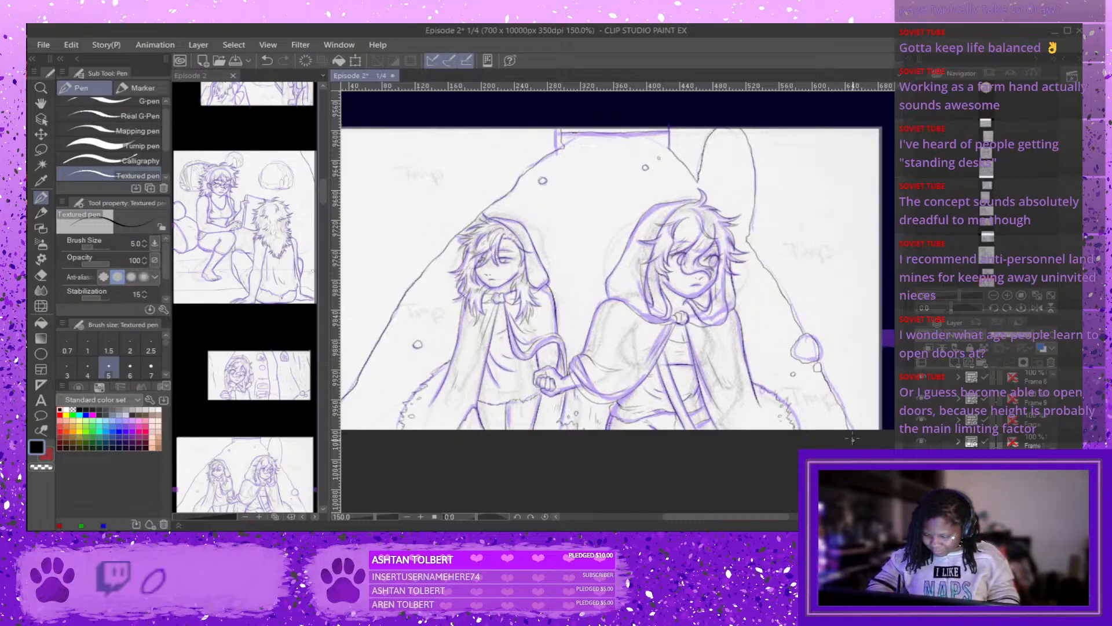
key(ctrl+plus)
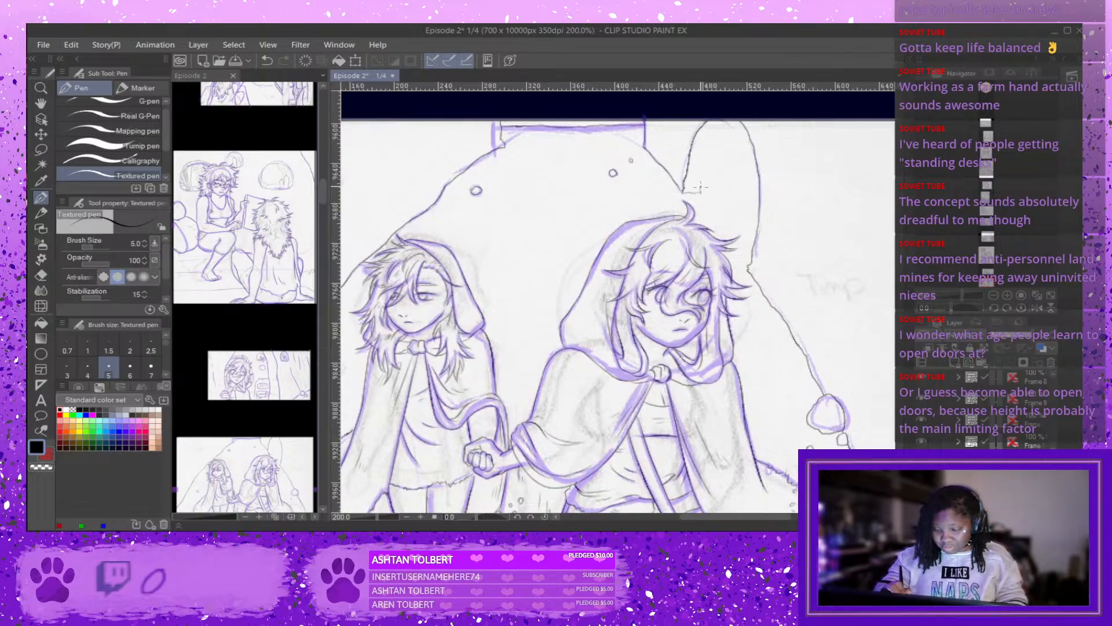
drag(705, 158, 726, 118)
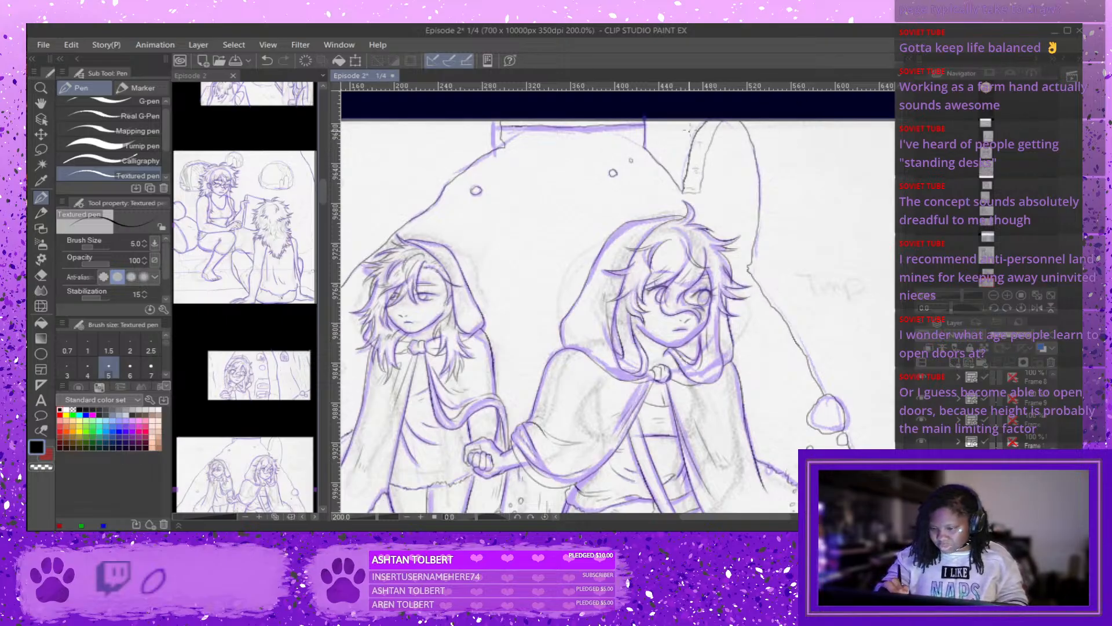
Ink short vertical texture strokes across the background on both sides of the mound, and save the episode file.
mouse_move(773, 143)
mouse_down()
mouse_move(777, 170)
mouse_move(826, 184)
mouse_up()
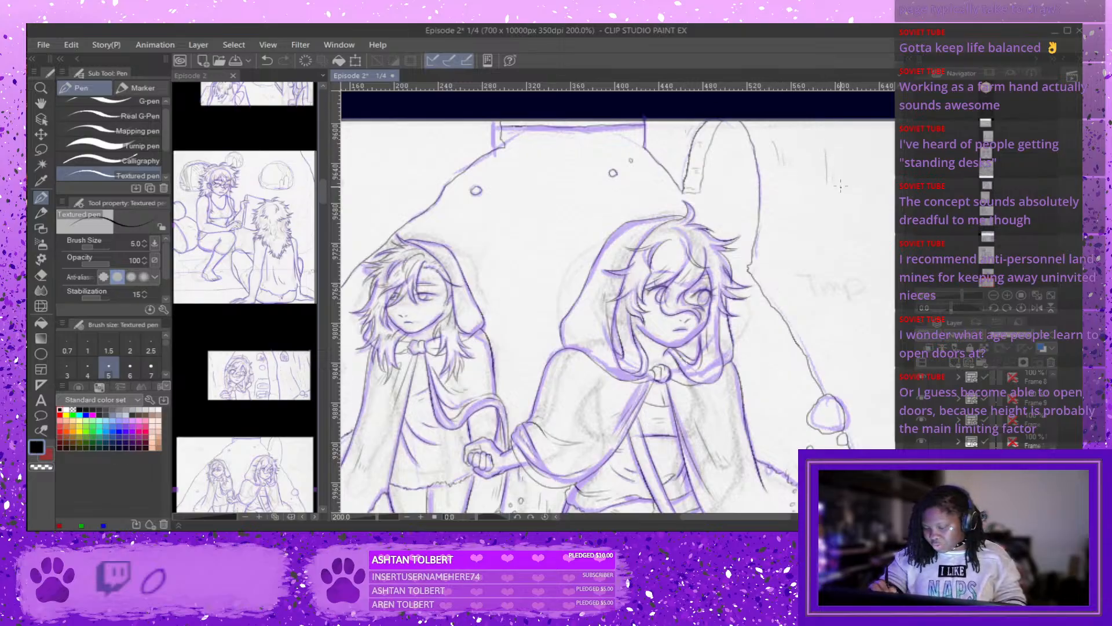
mouse_move(873, 156)
mouse_down()
mouse_move(882, 229)
mouse_move(839, 260)
mouse_move(844, 271)
mouse_up()
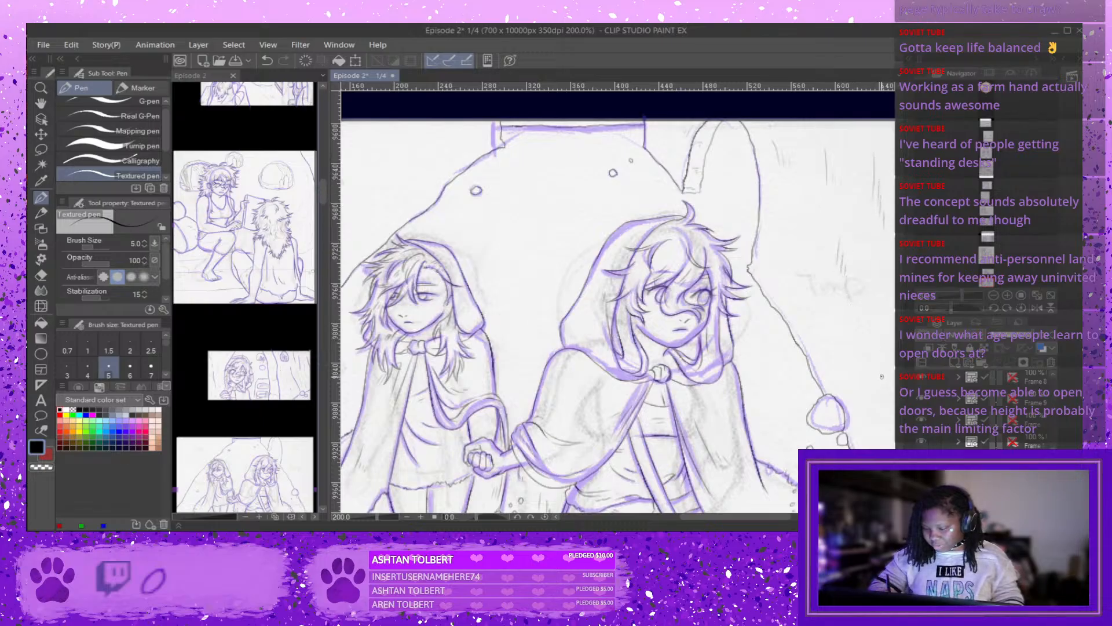
drag(883, 353, 884, 379)
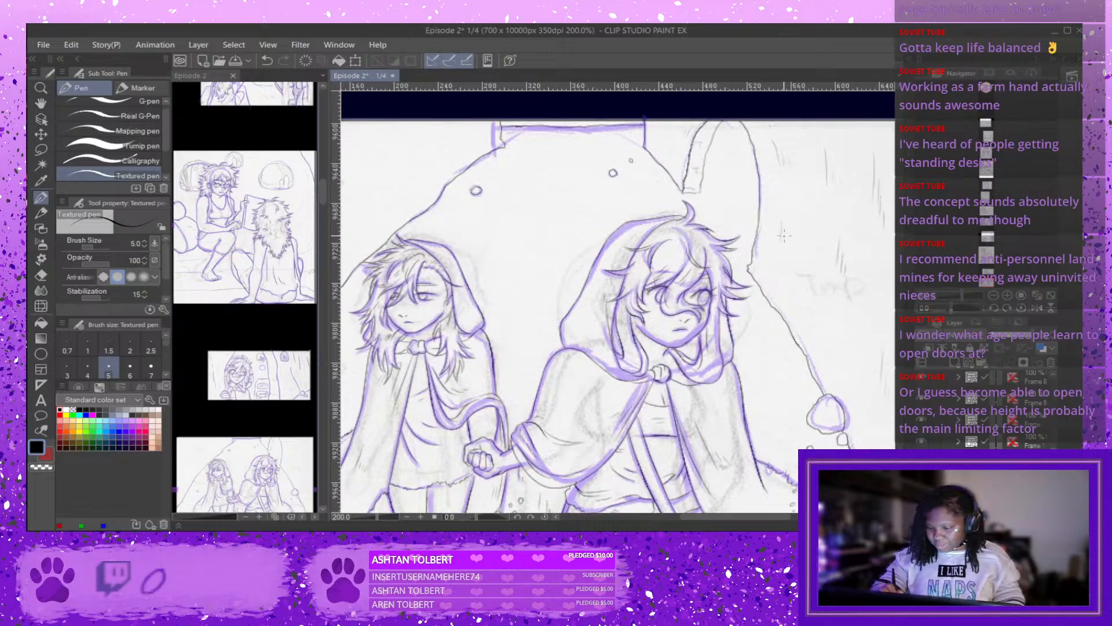
key(ctrl+minus)
key(ctrl+minus)
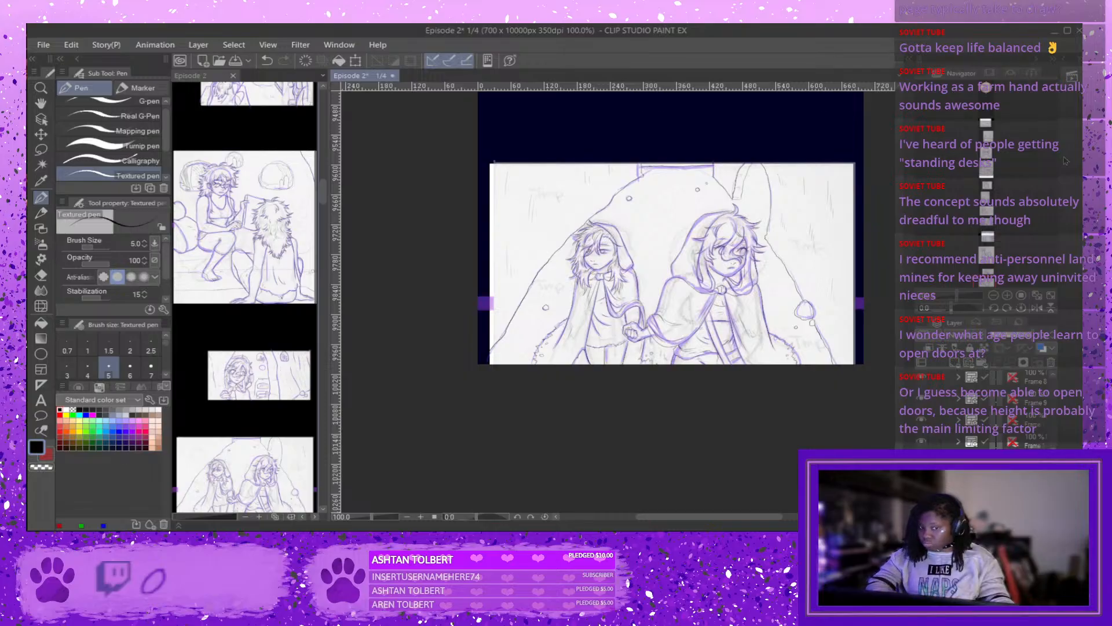
key(ctrl+s)
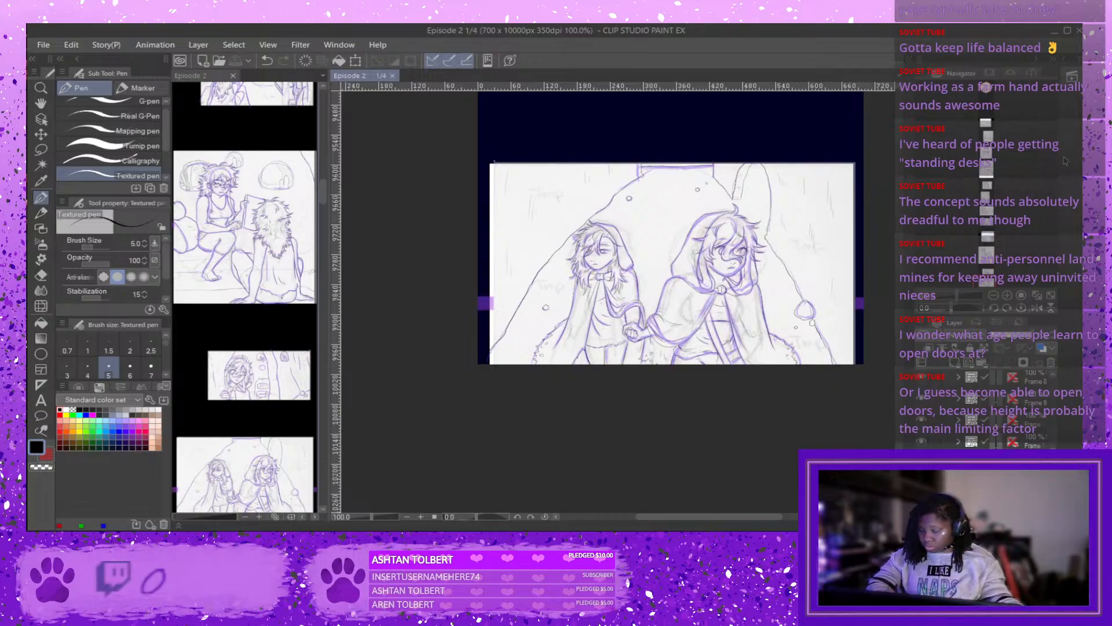
Hide the Panel sketches folder and review the clean line art of the earlier panels in the second Episode 2 view.
click(1035, 475)
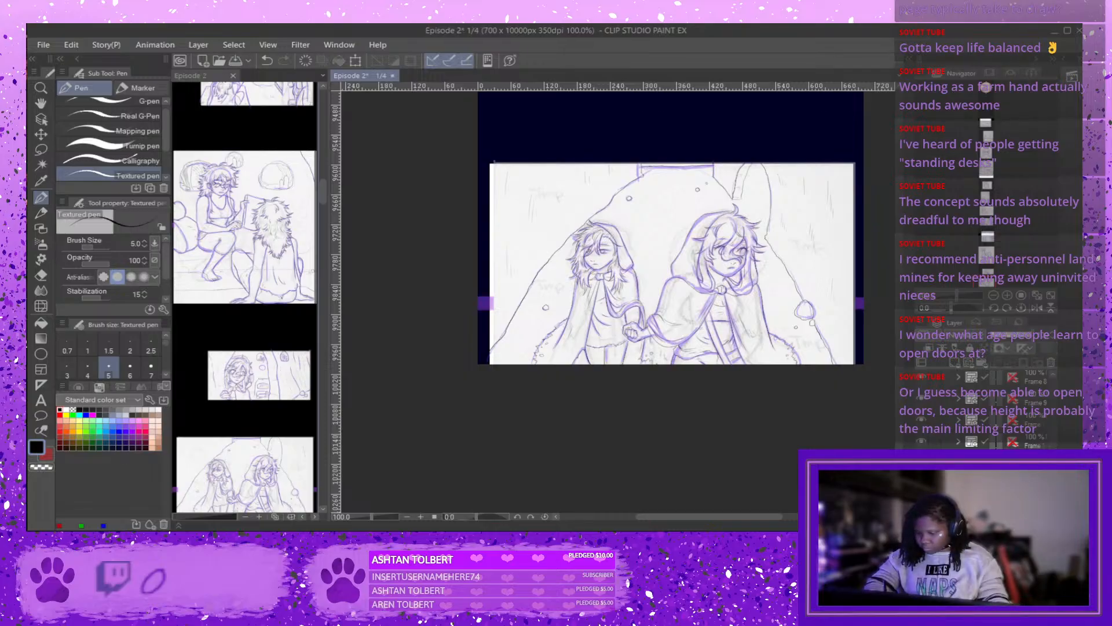
scroll(1026, 384, up, 5)
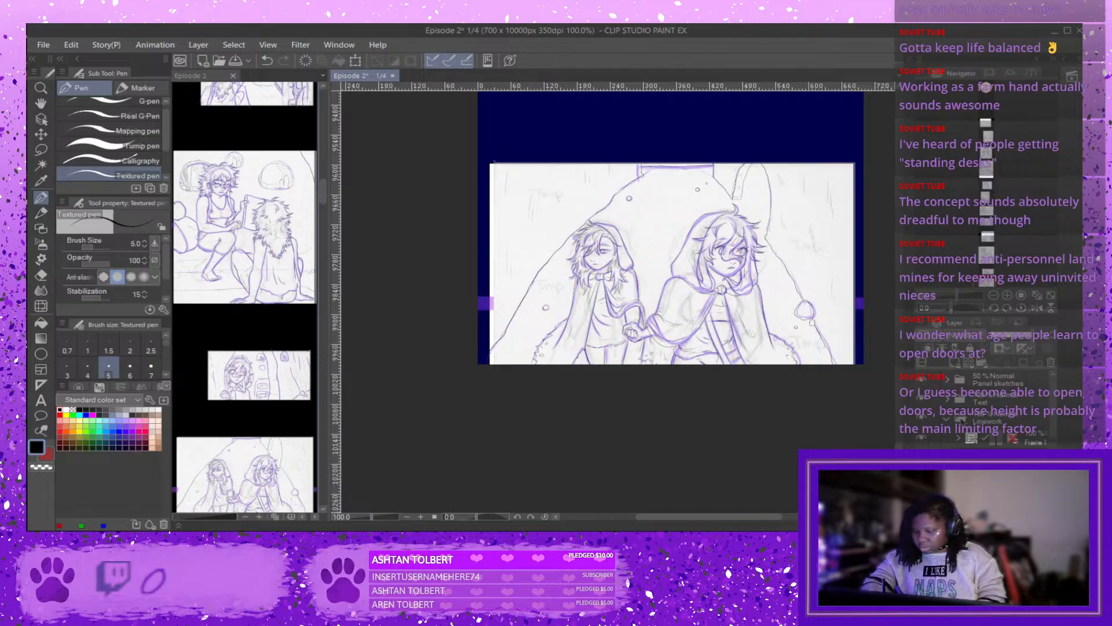
click(923, 382)
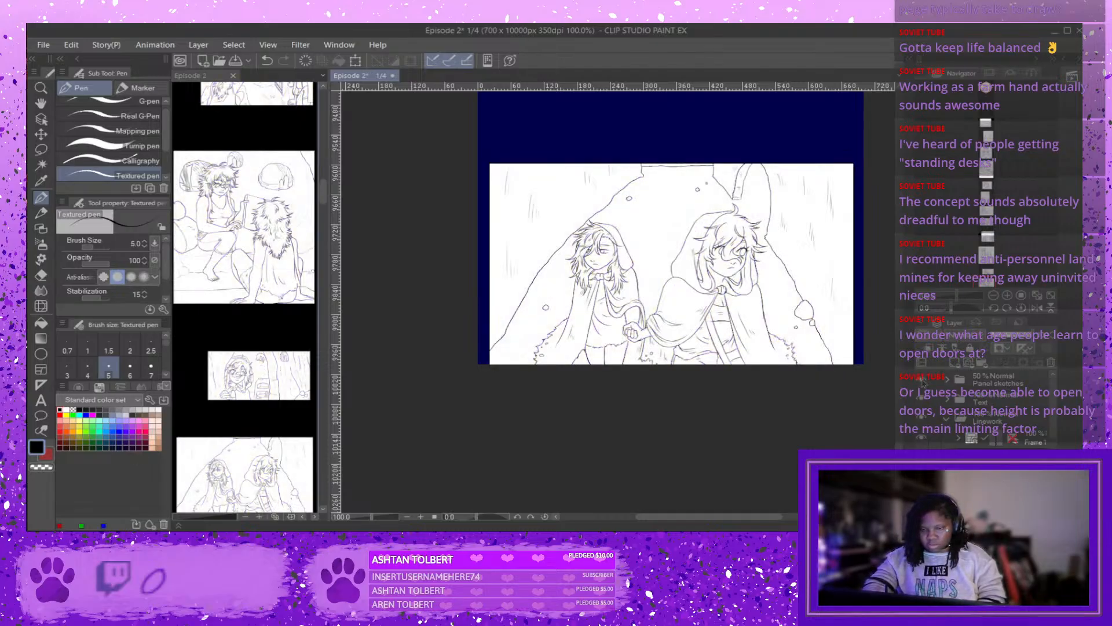
click(923, 382)
click(922, 382)
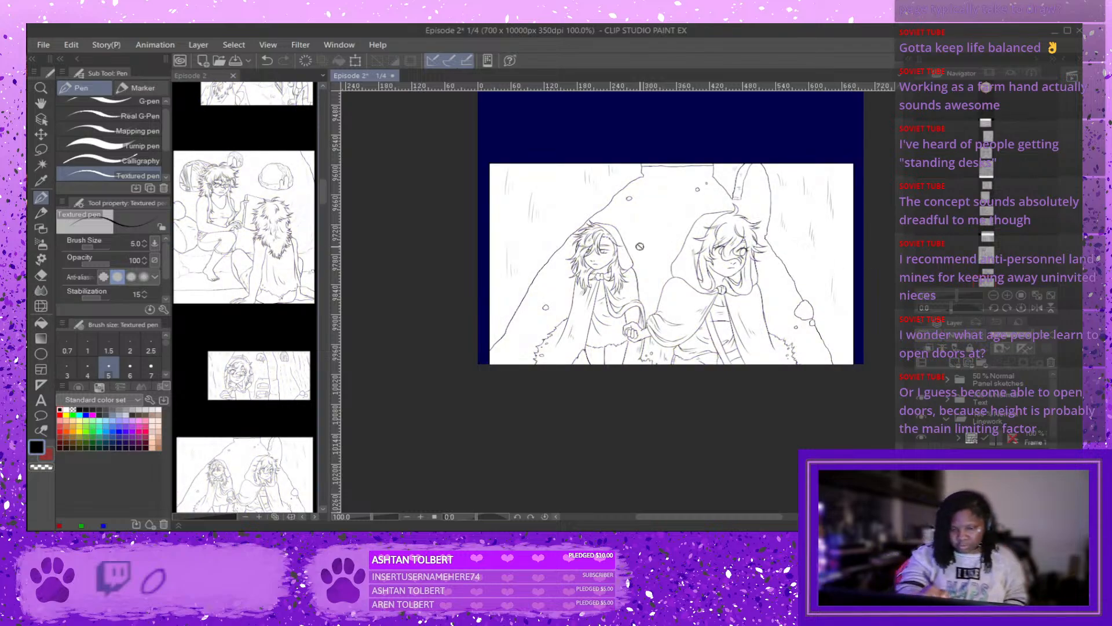
mouse_move(321, 187)
mouse_down()
mouse_move(322, 117)
mouse_move(321, 137)
mouse_up()
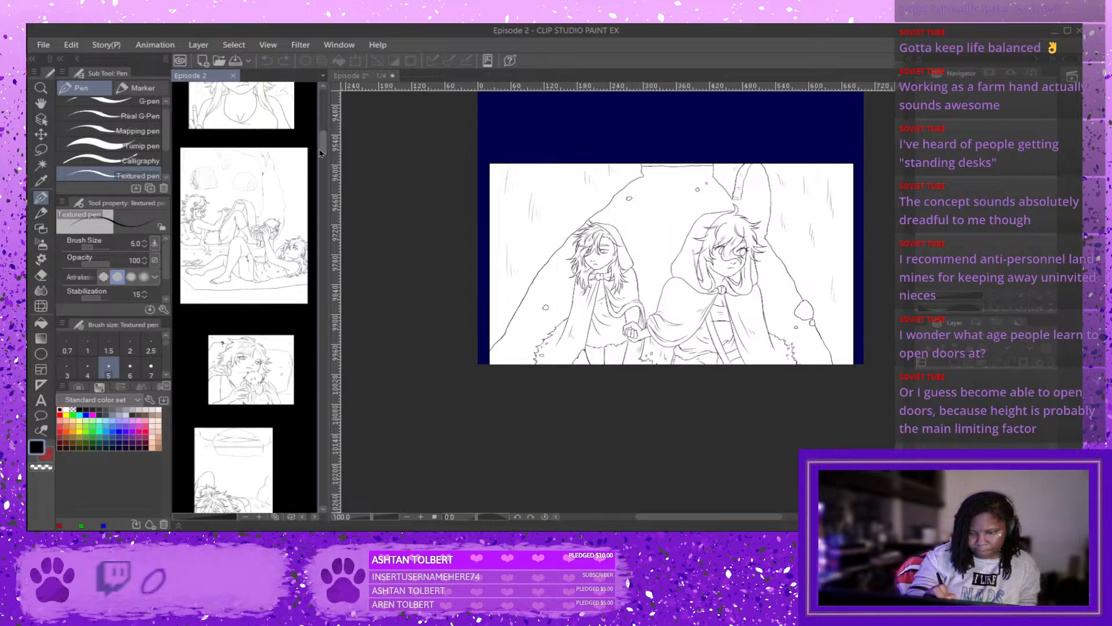
Review the episode's line art down to the panel of the two cloaked figures and open page 2 of Episode 2.
scroll(320, 159, down, 1)
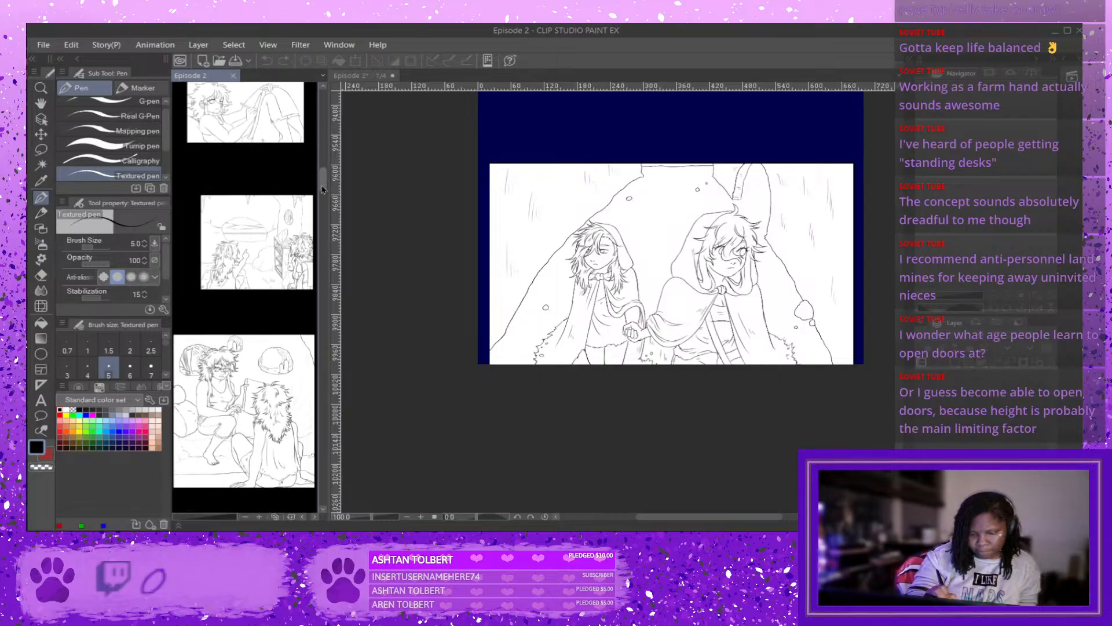
scroll(322, 191, down, 1)
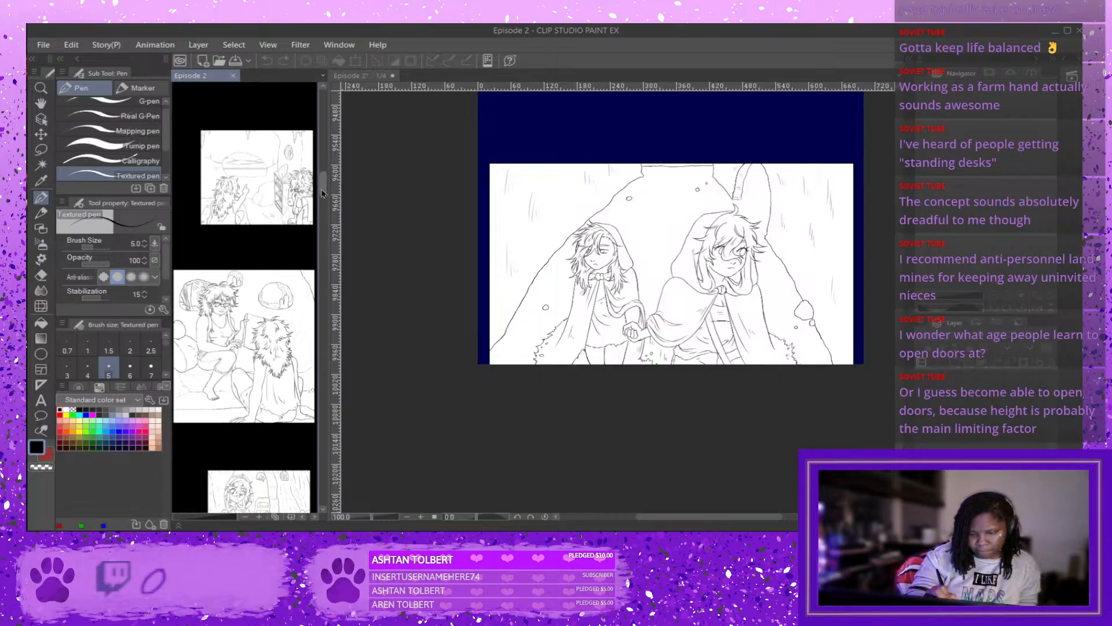
scroll(323, 195, down, 5)
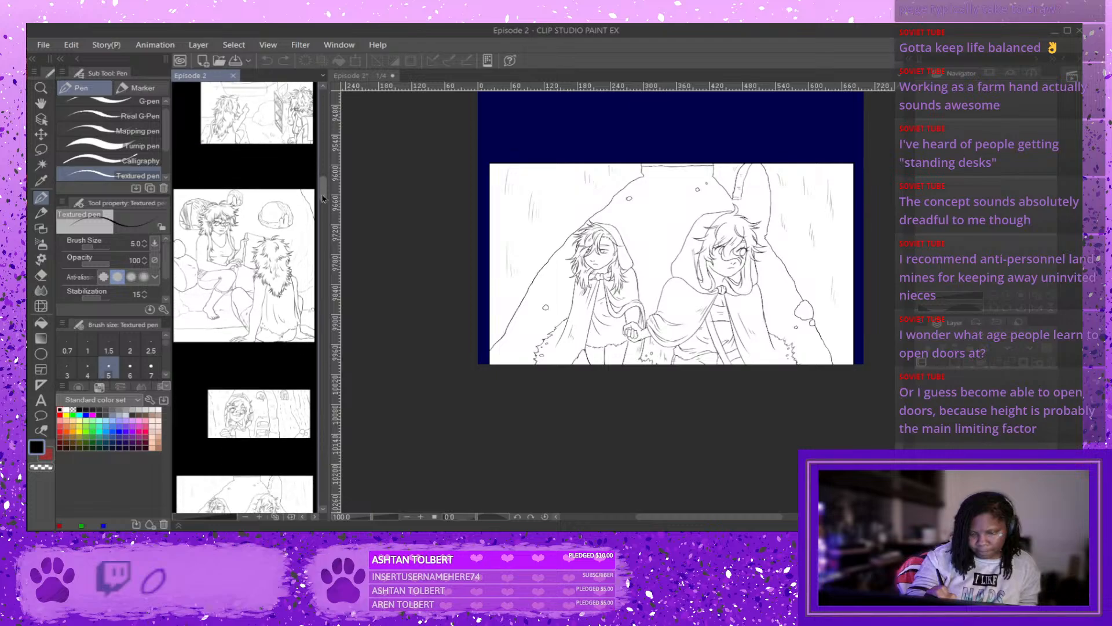
drag(323, 198, 322, 204)
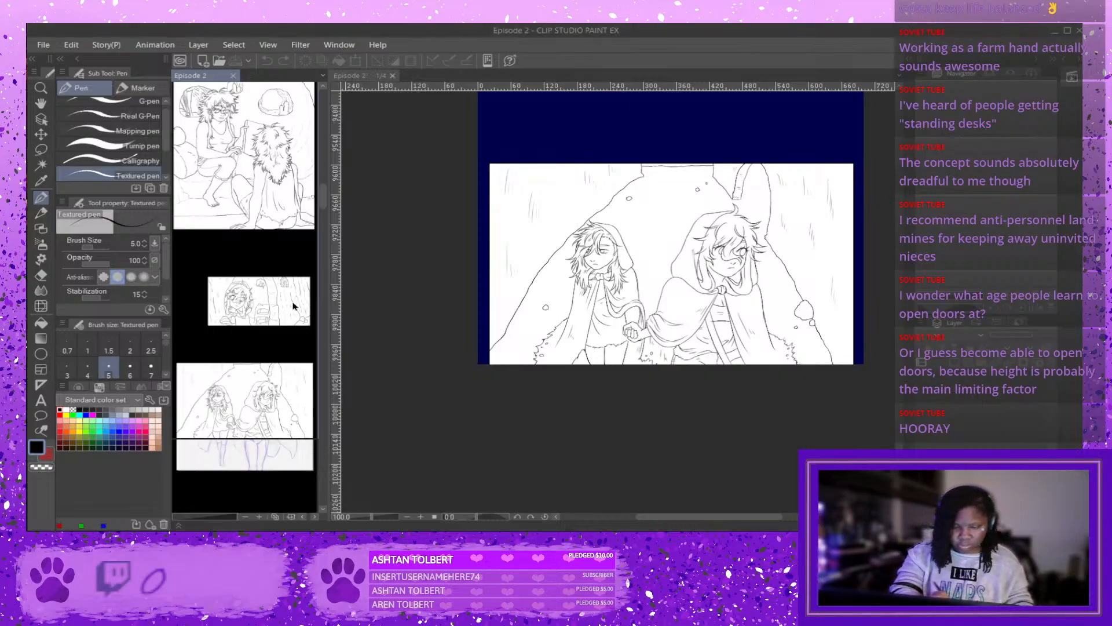
double_click(283, 453)
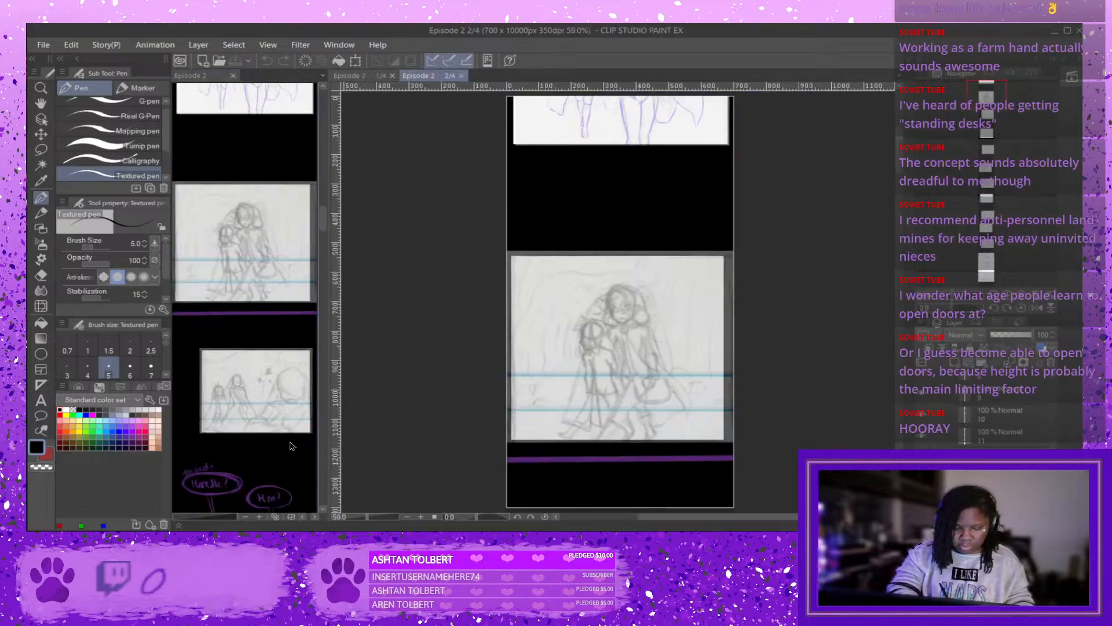
Collapse the Sketches folder on page 2 and expand the Linework folder to reach its frame folders.
scroll(325, 223, up, 2)
scroll(324, 220, up, 1)
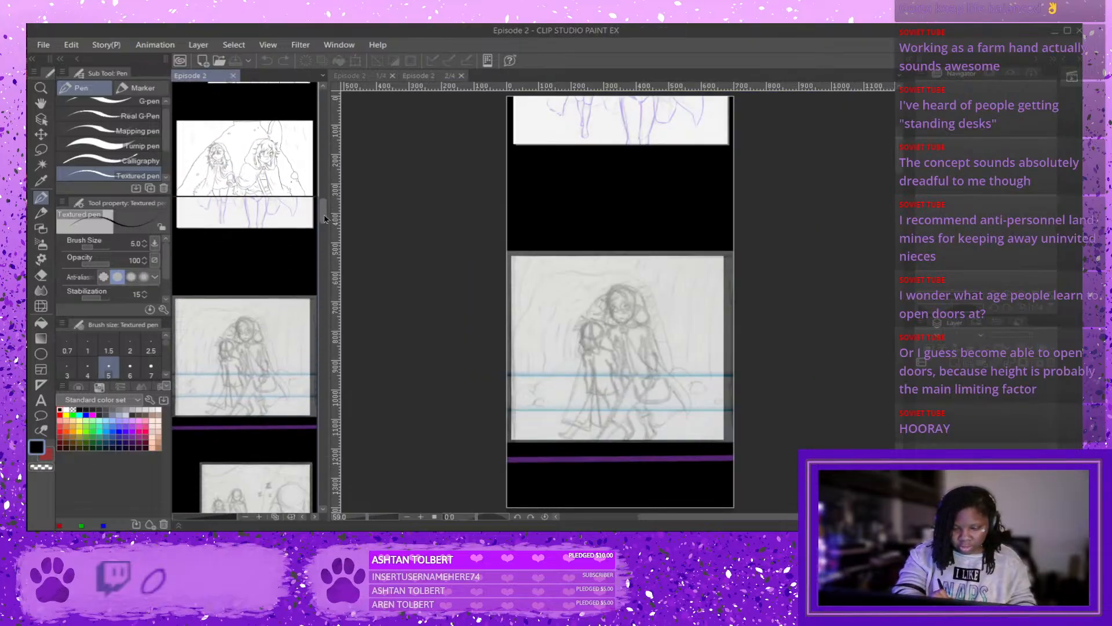
scroll(324, 221, down, 2)
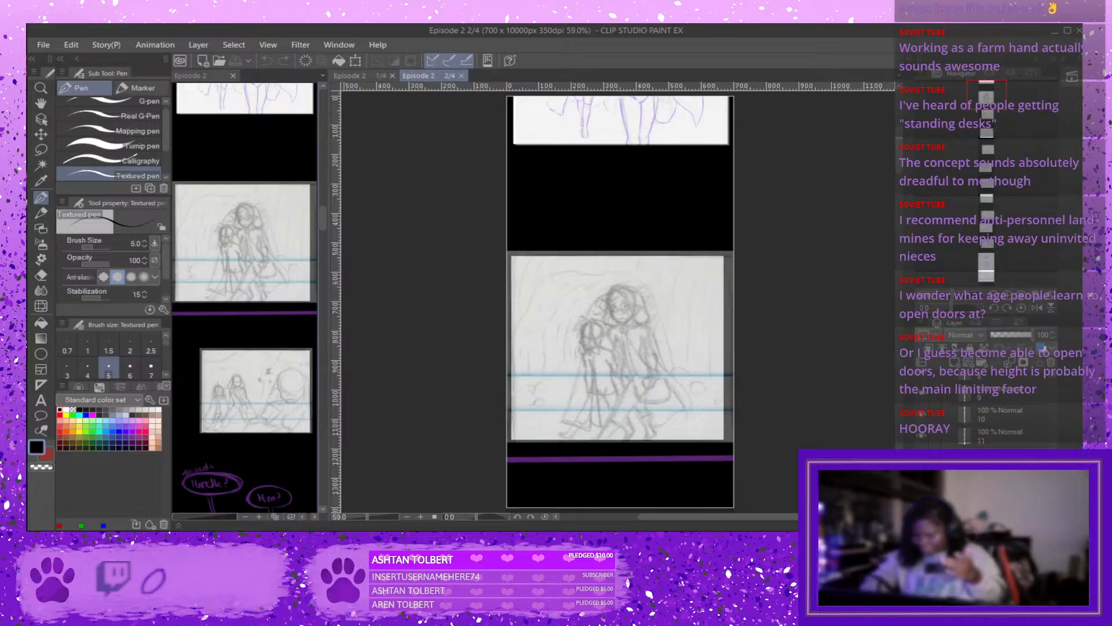
scroll(1057, 427, up, 5)
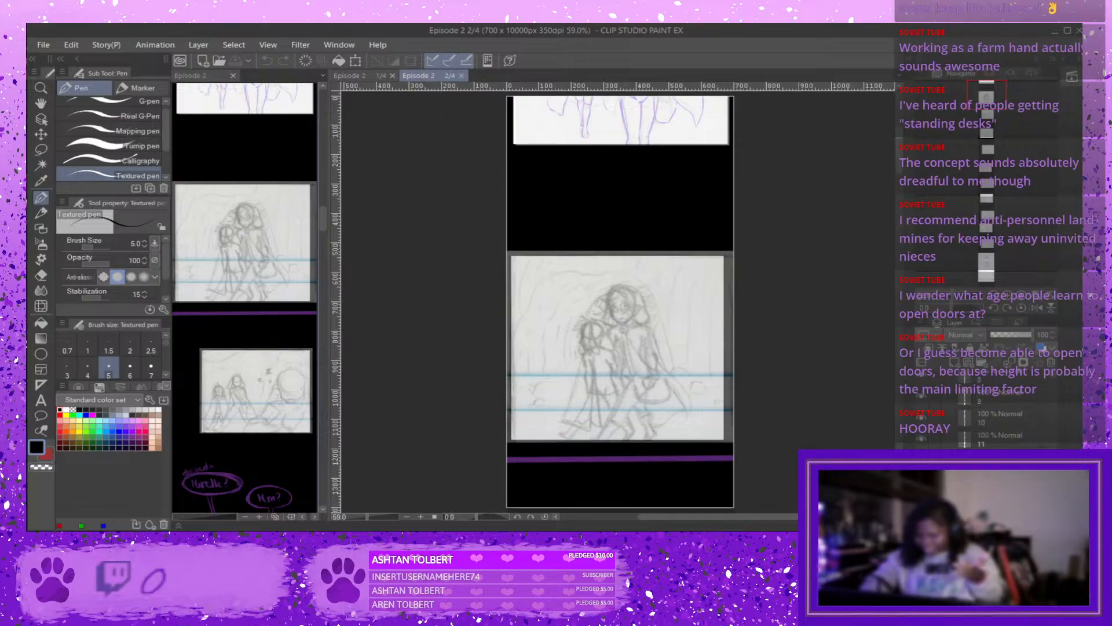
scroll(1057, 427, up, 3)
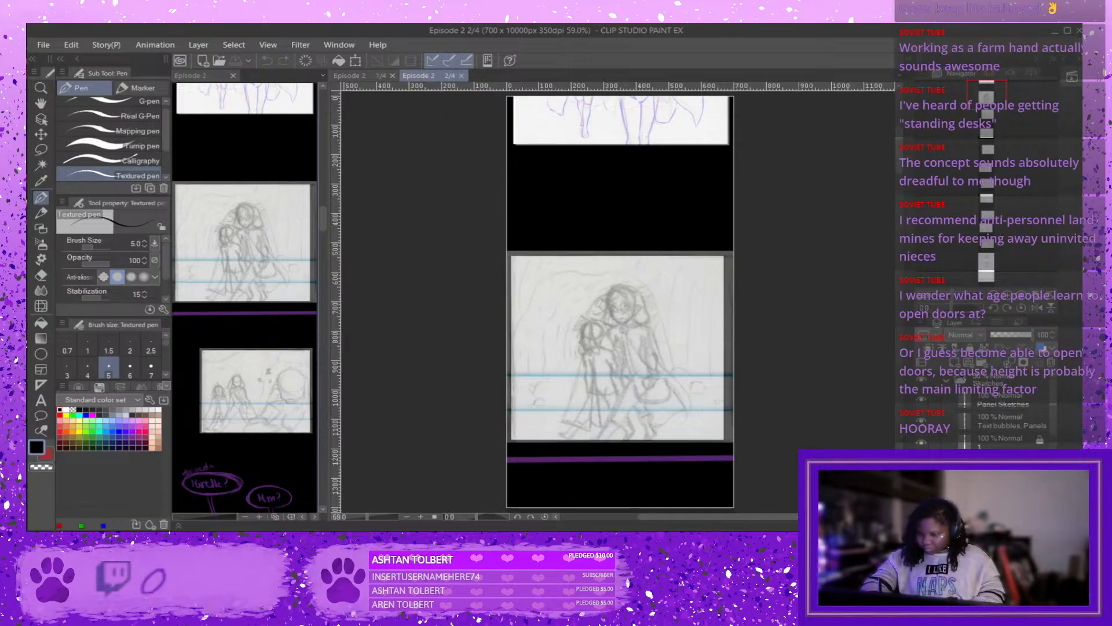
click(1009, 363)
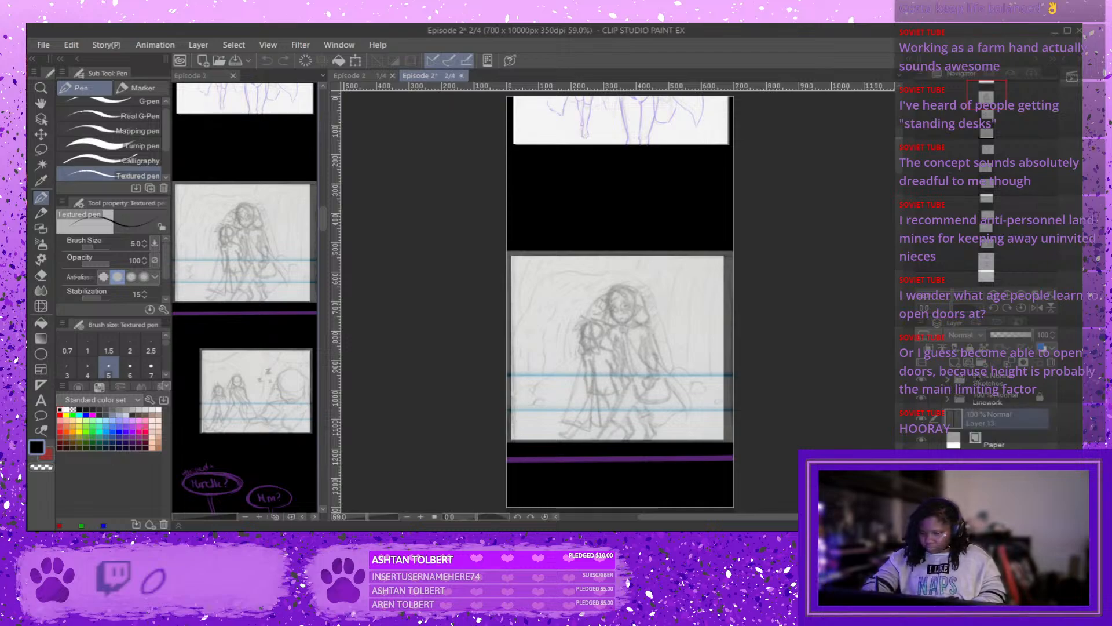
drag(904, 167, 901, 472)
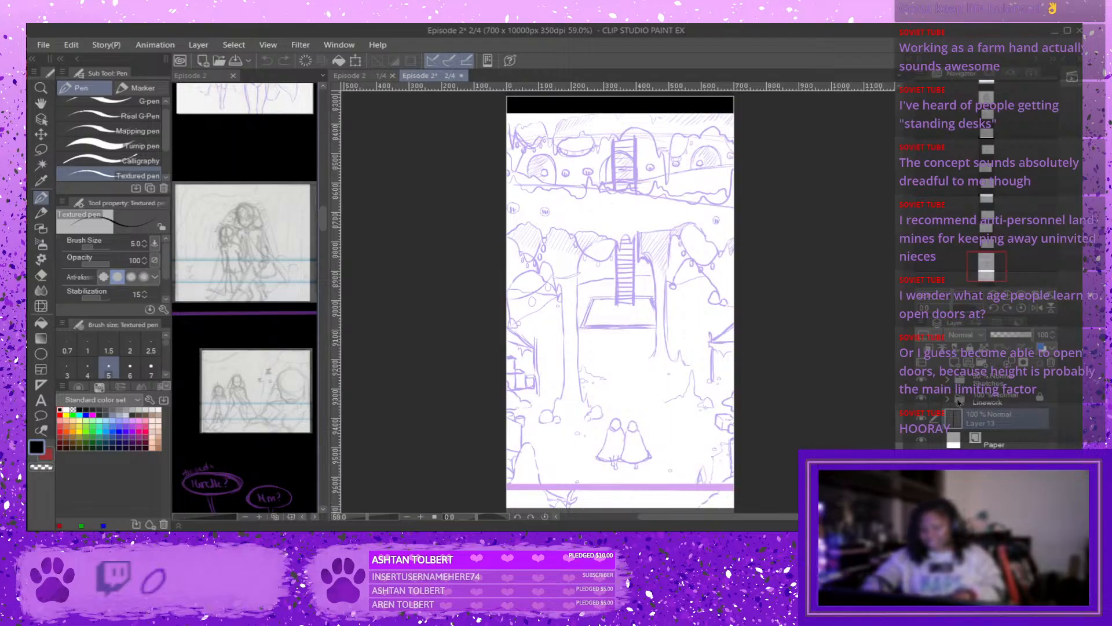
click(1012, 401)
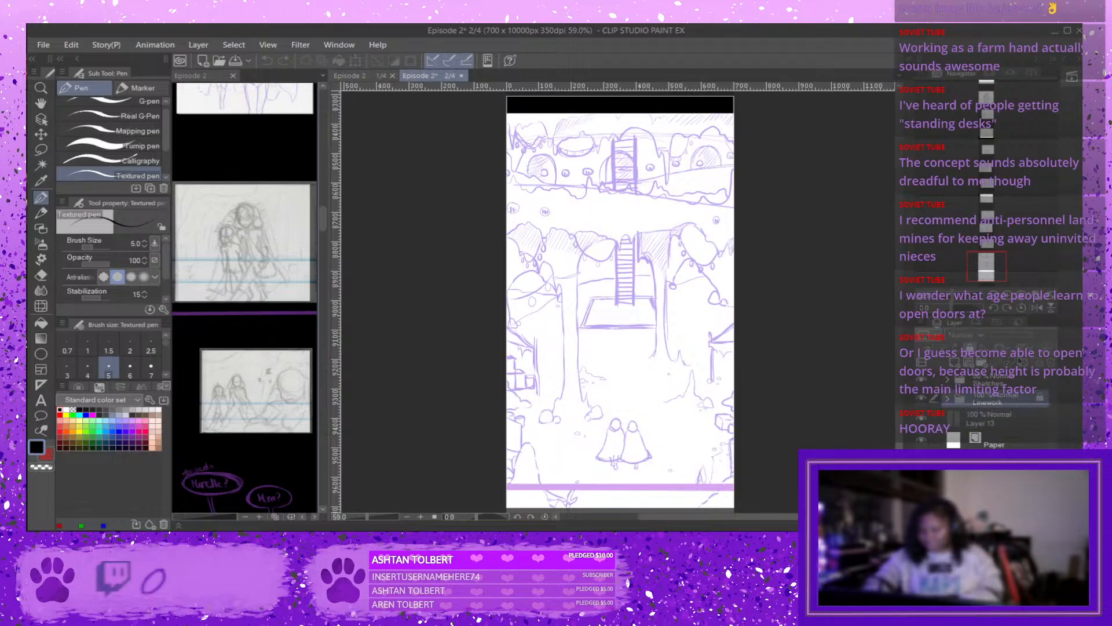
click(948, 399)
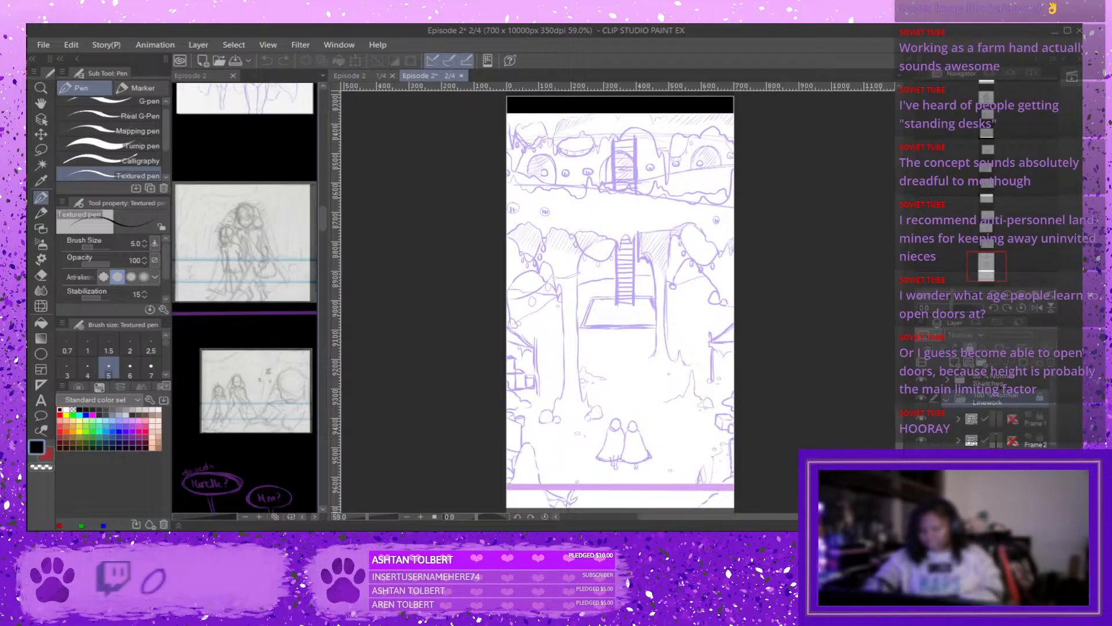
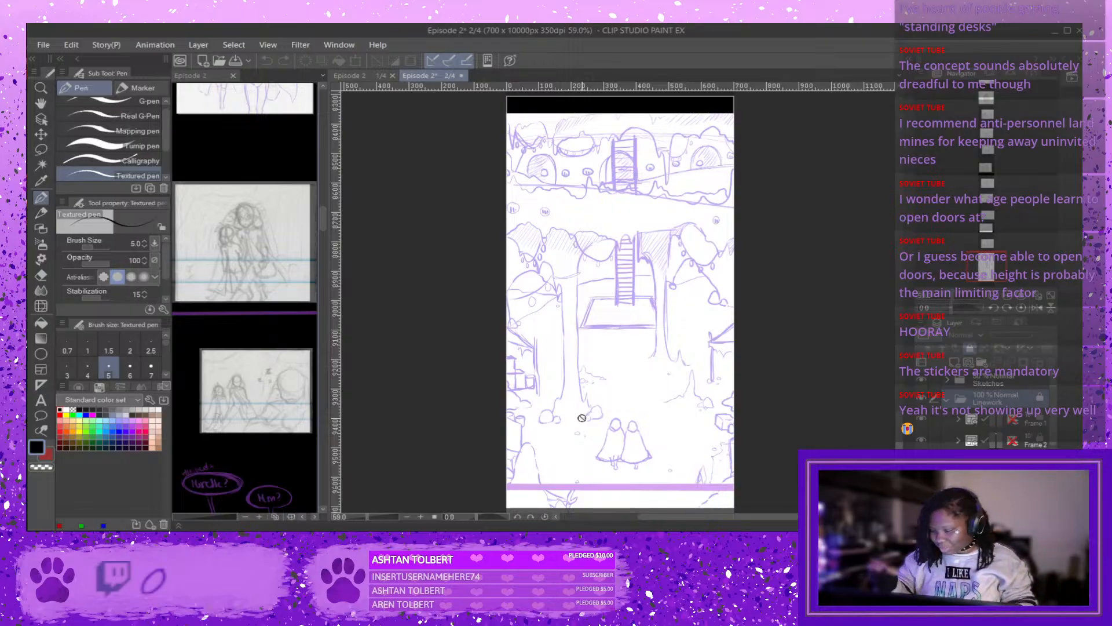
Look over the large village sketch near the end of page 2 and return to the page's first panel.
scroll(857, 419, up, 2)
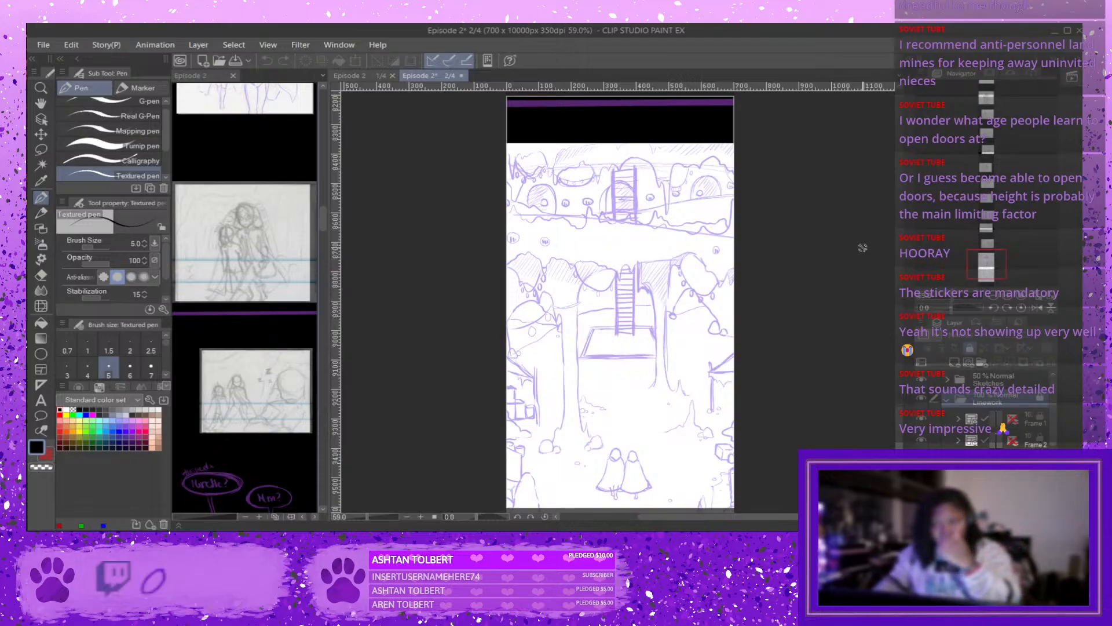
scroll(900, 432, down, 4)
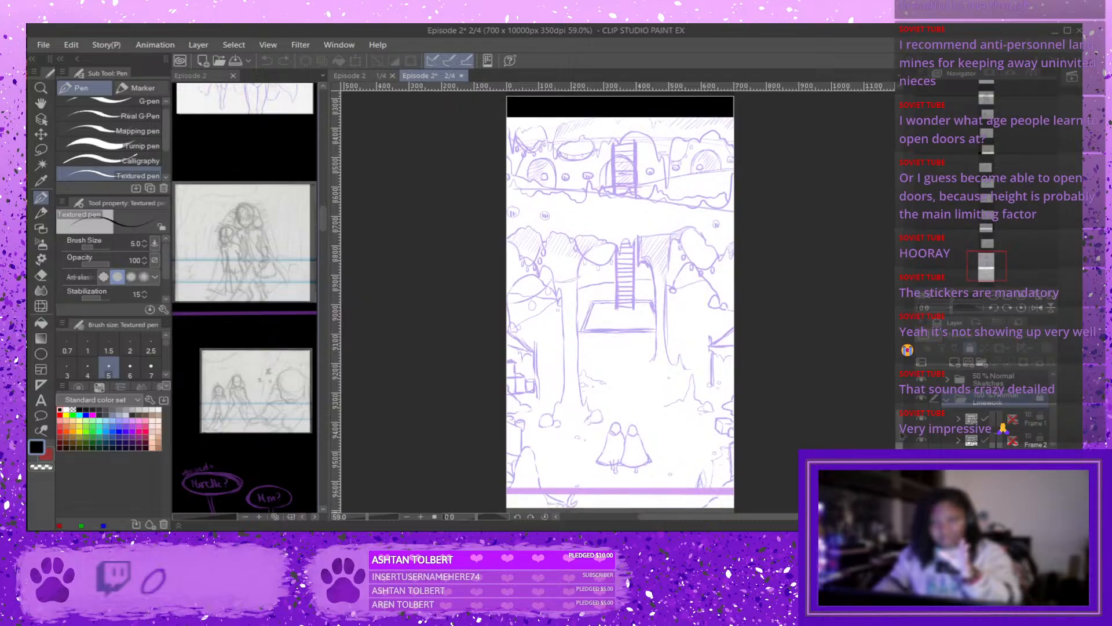
scroll(902, 437, down, 2)
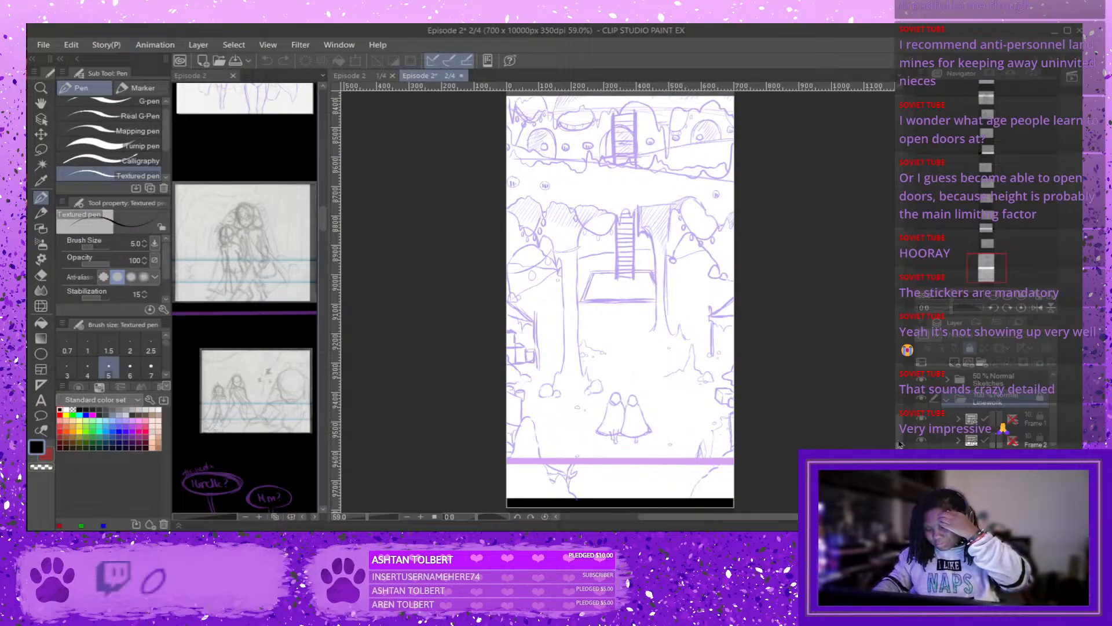
drag(900, 444, 897, 150)
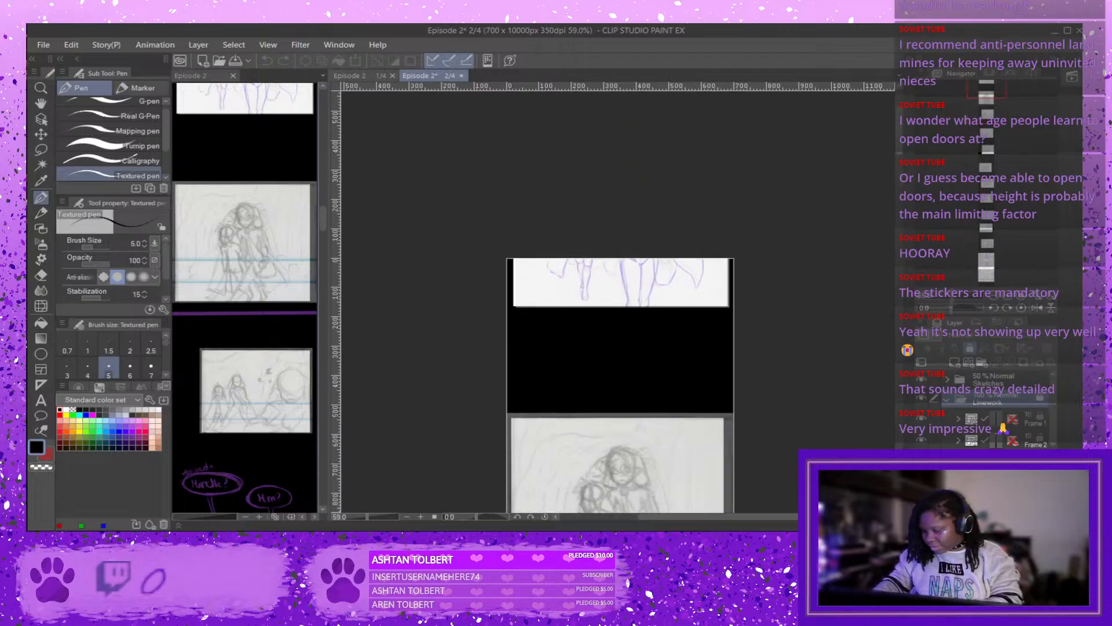
Expand the Frame 1 folder inside Linework and make its Layer 2 the active layer.
click(925, 418)
click(925, 418)
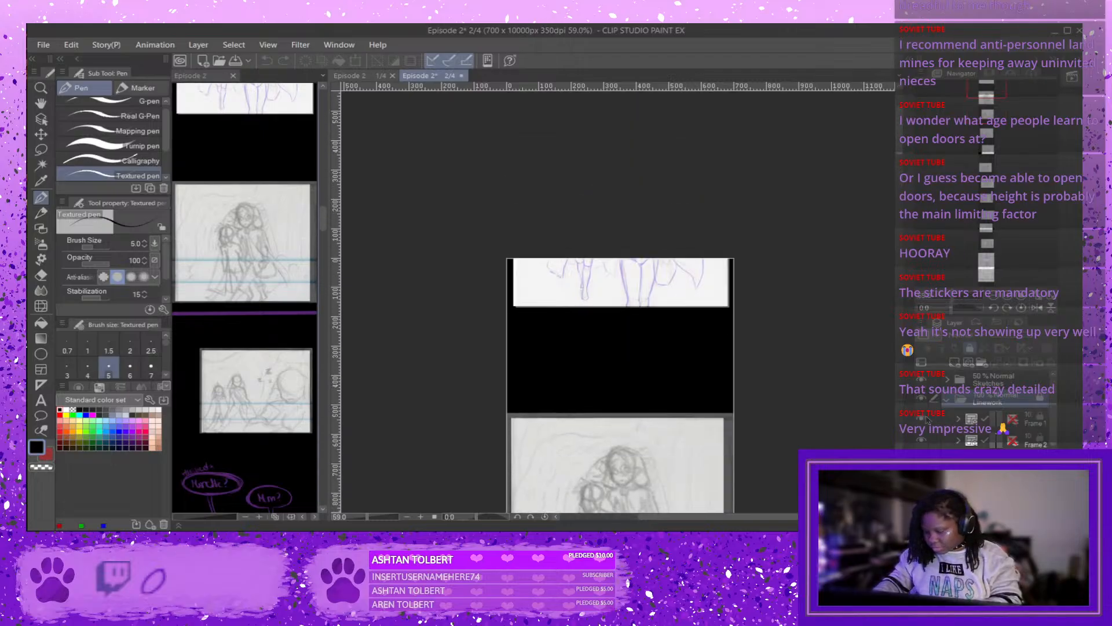
click(959, 418)
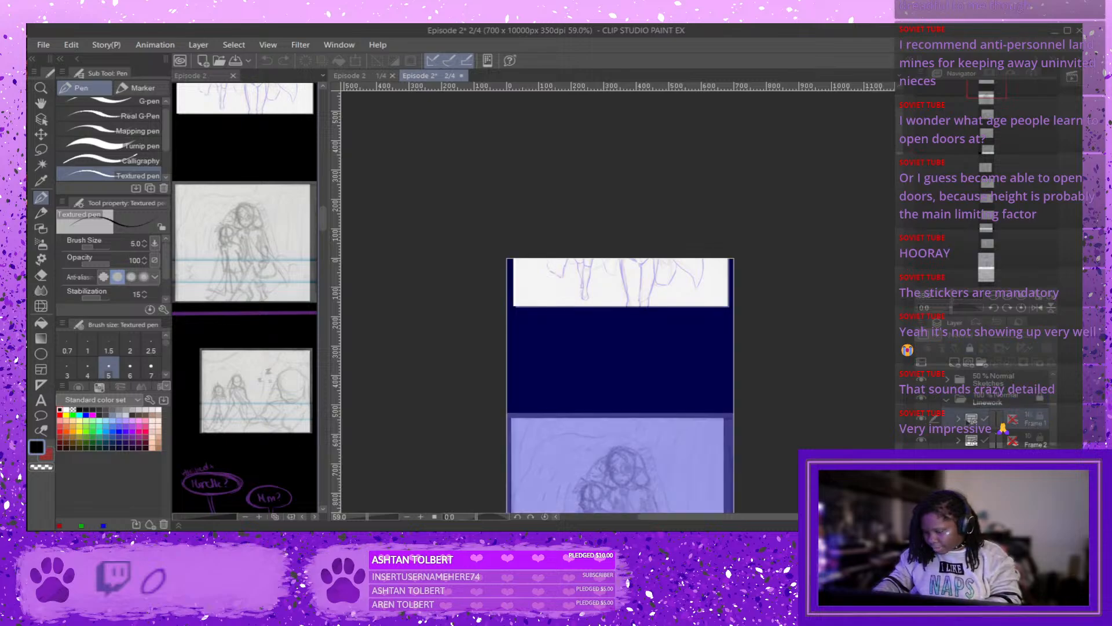
click(959, 418)
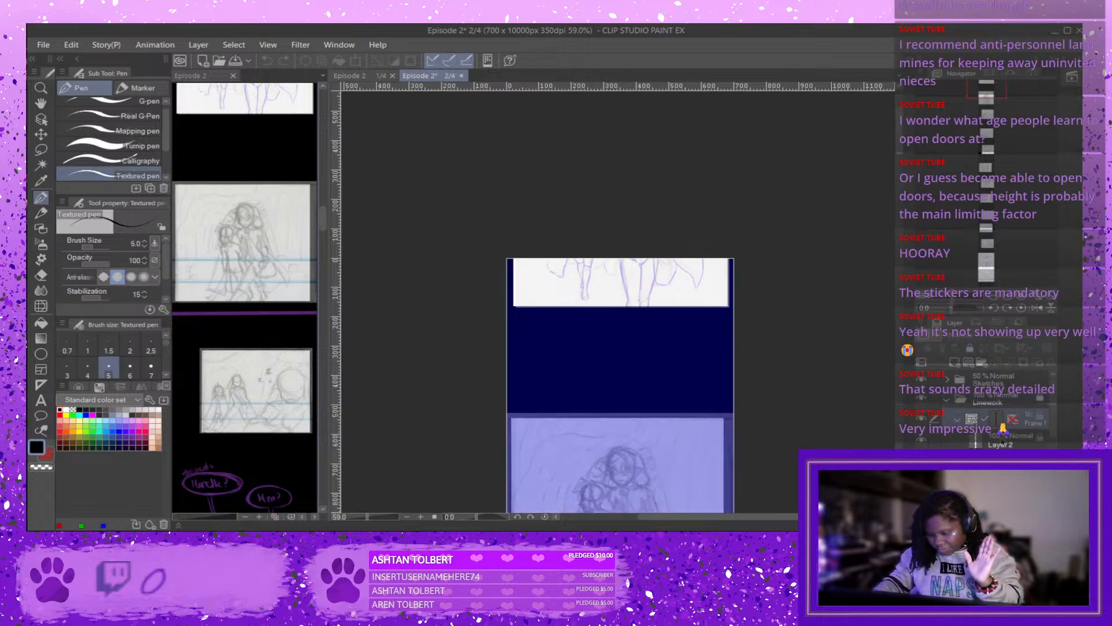
scroll(1055, 434, down, 5)
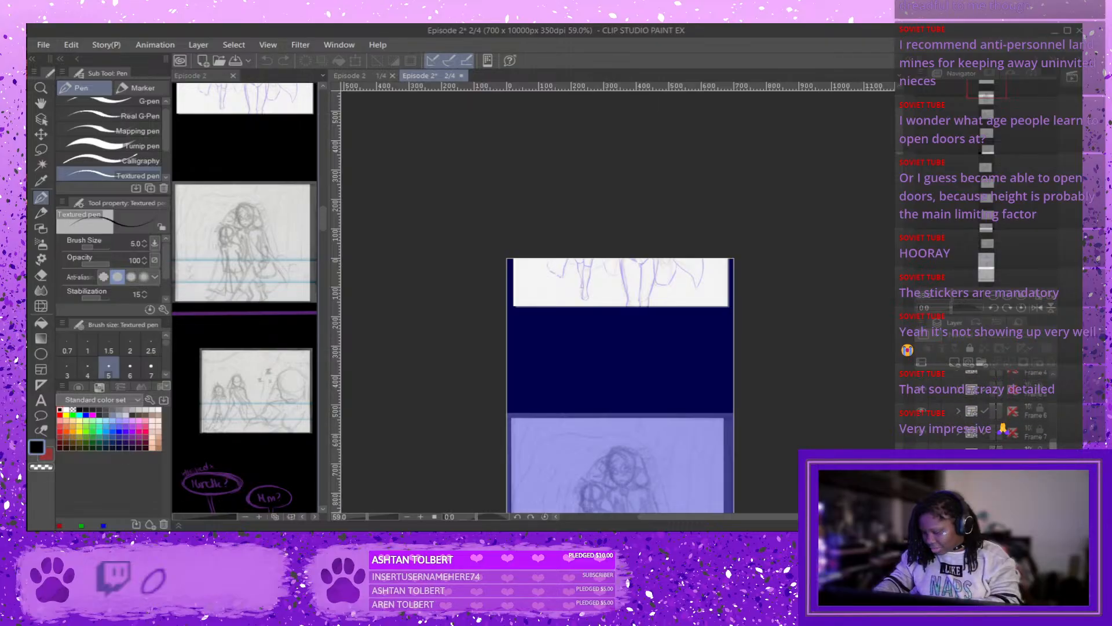
click(1022, 476)
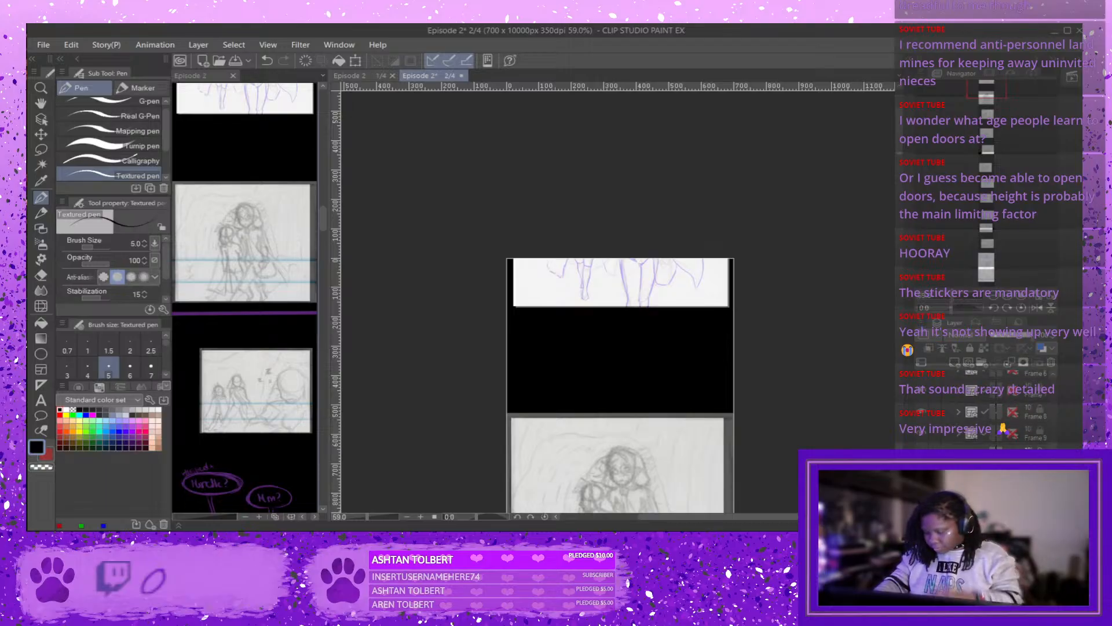
scroll(1063, 407, up, 5)
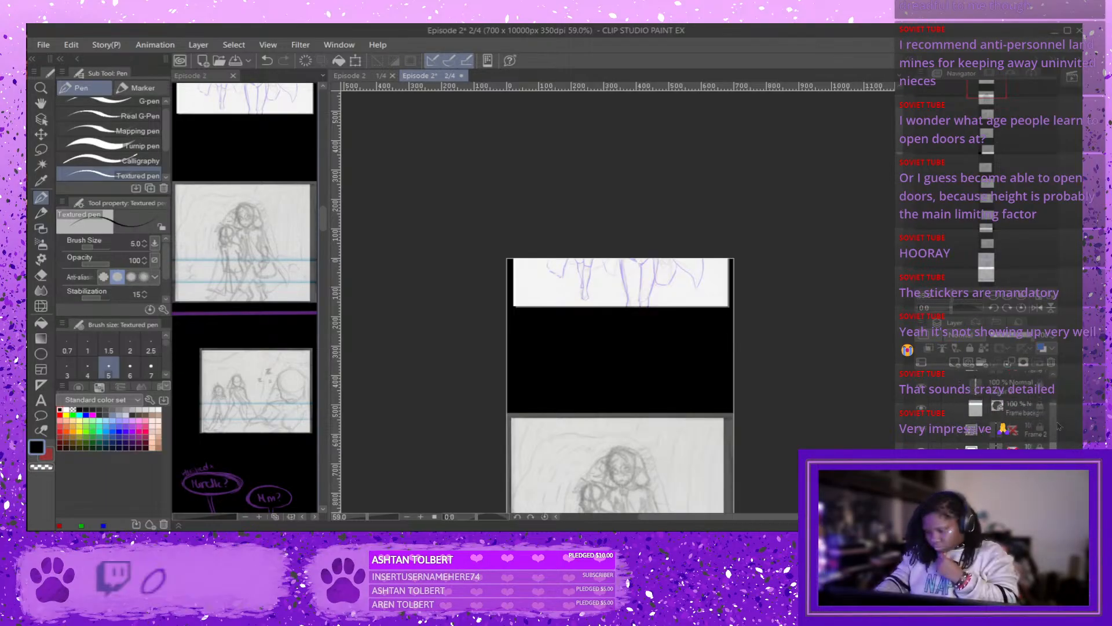
scroll(1061, 406, up, 1)
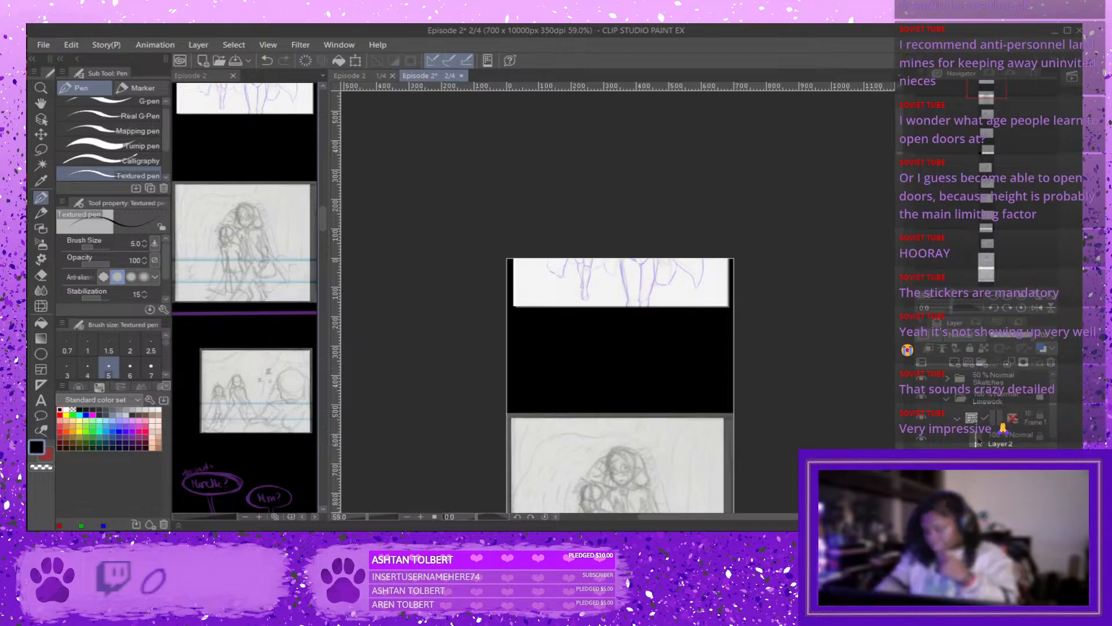
click(1000, 444)
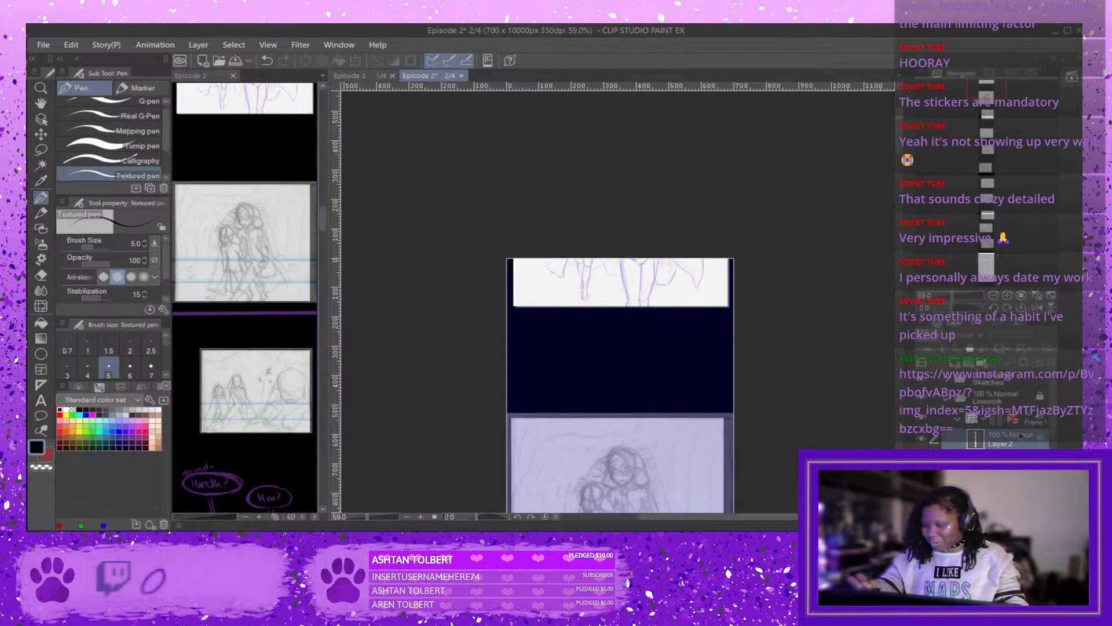
Unlock the Linework folder and reselect Layer 2 in Frame 1, with the first panel's legs in view at 150%.
scroll(620, 336, down, 3)
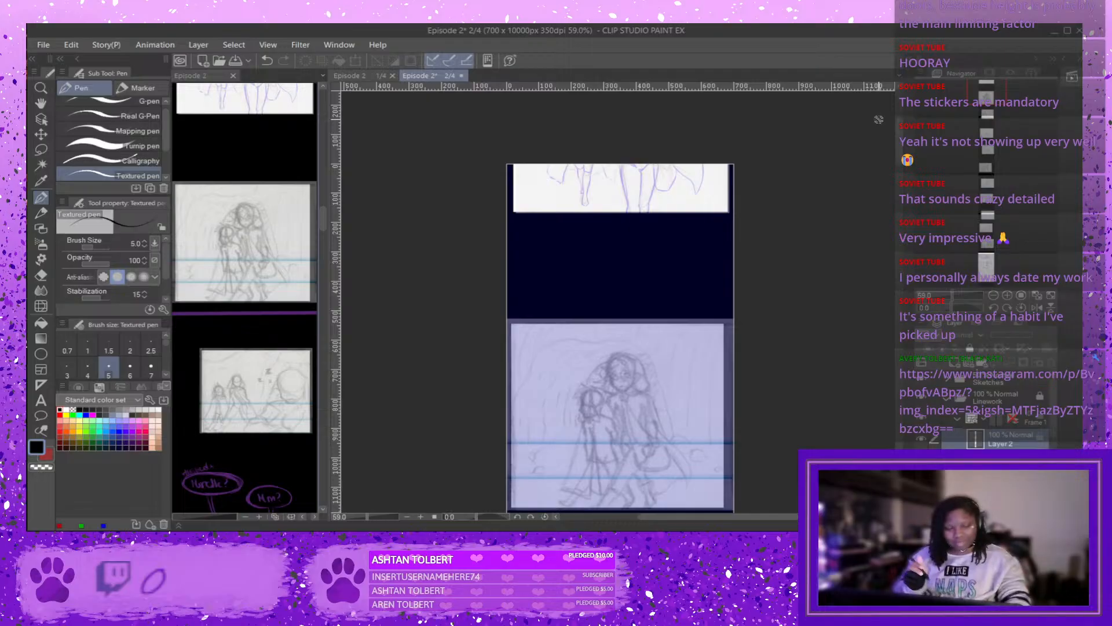
key(ctrl+plus)
key(ctrl+plus)
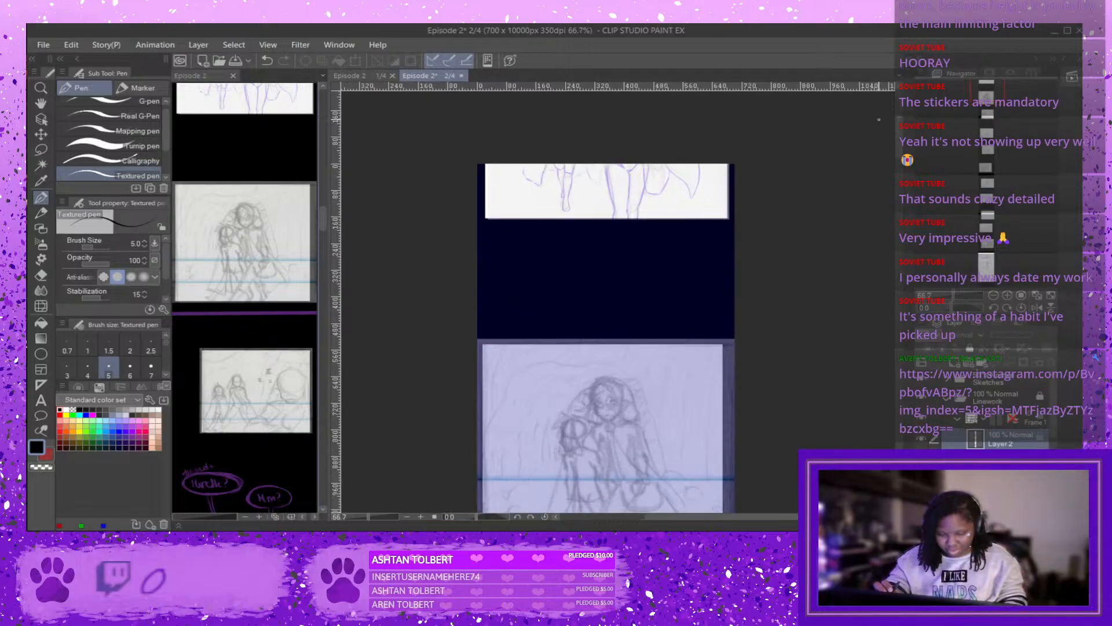
drag(739, 516, 708, 510)
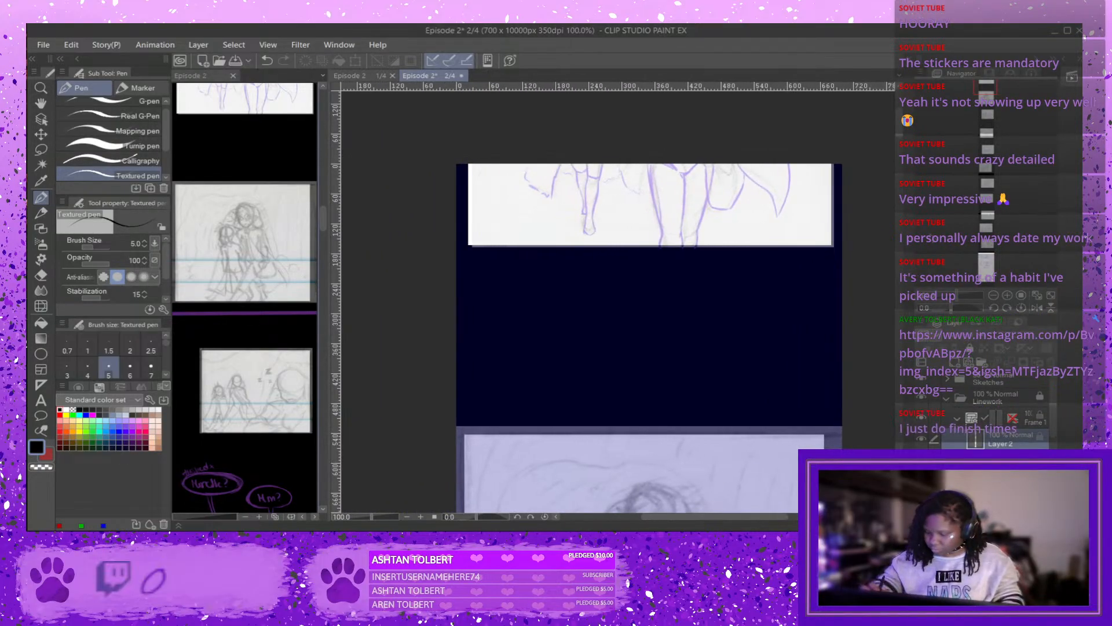
drag(901, 128, 901, 120)
key(ctrl+plus)
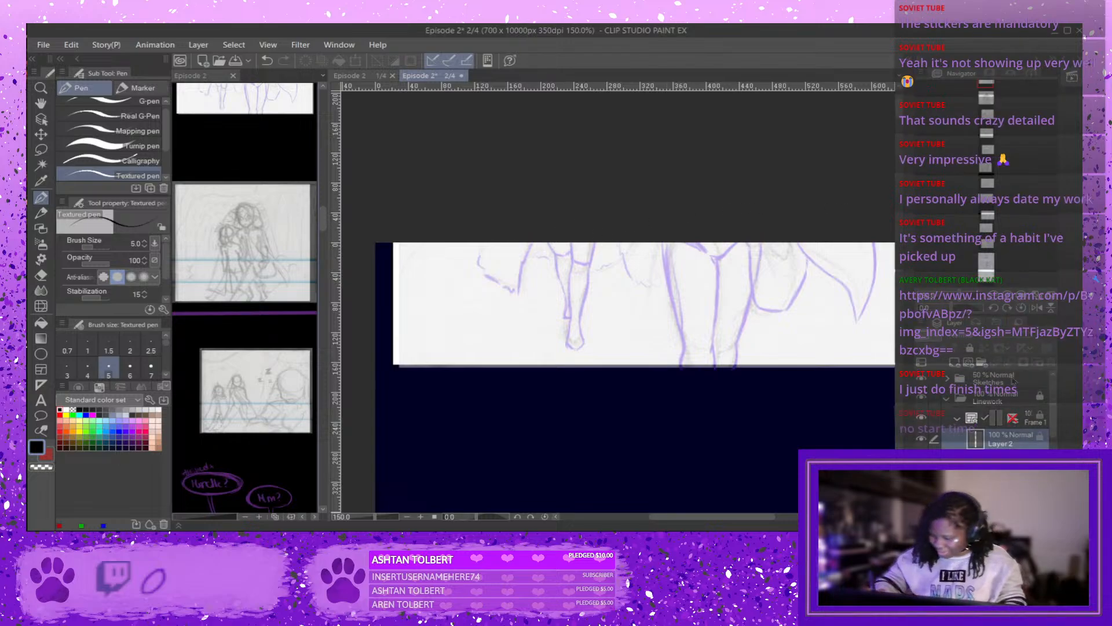
click(1040, 402)
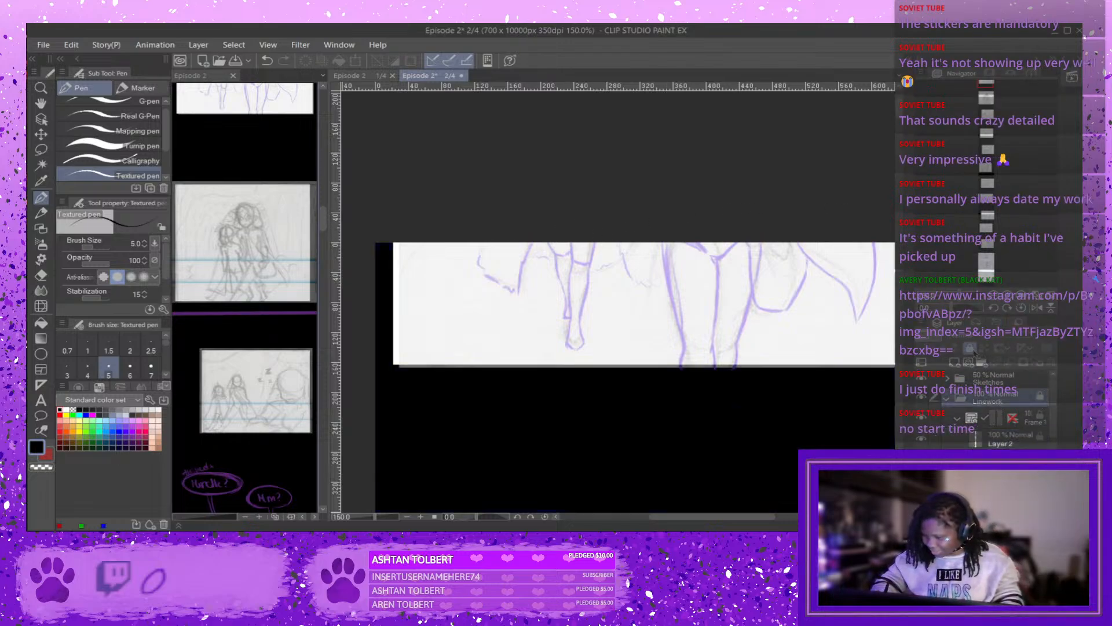
click(974, 351)
click(1015, 444)
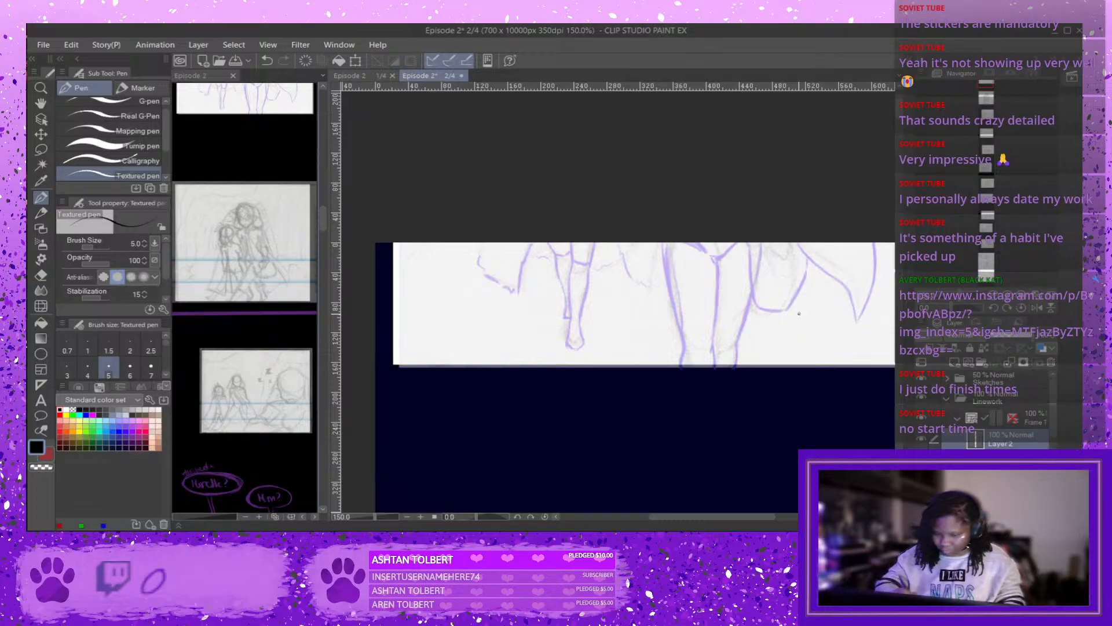
Ink the outer contour of the left figure's rear leg down toward the ankle with the size 5 Textured pen.
drag(551, 242, 558, 257)
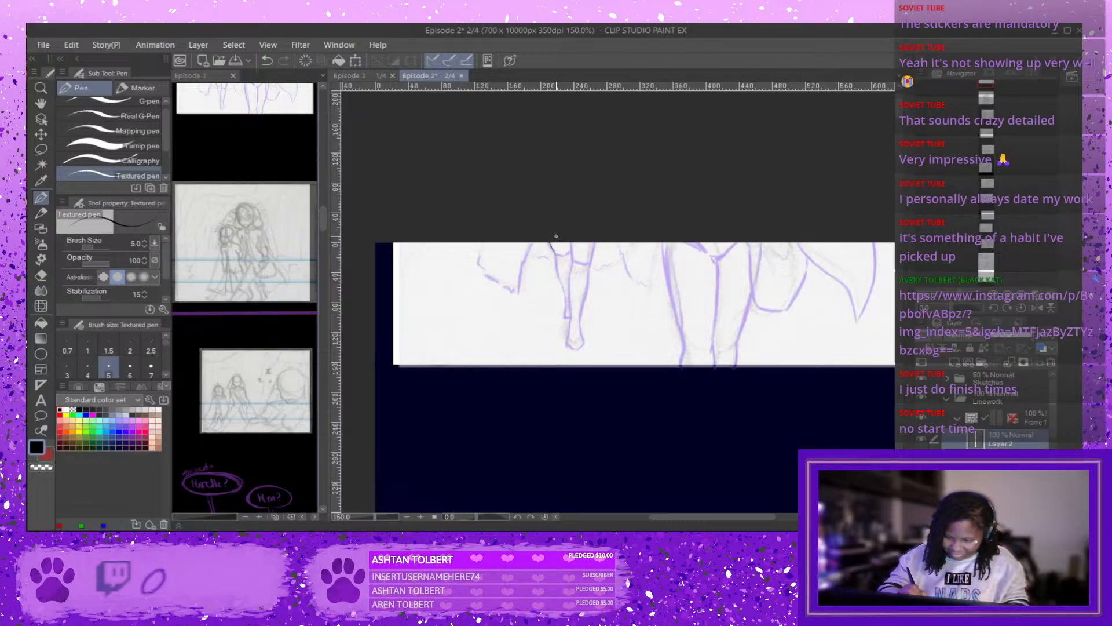
key(ctrl+z)
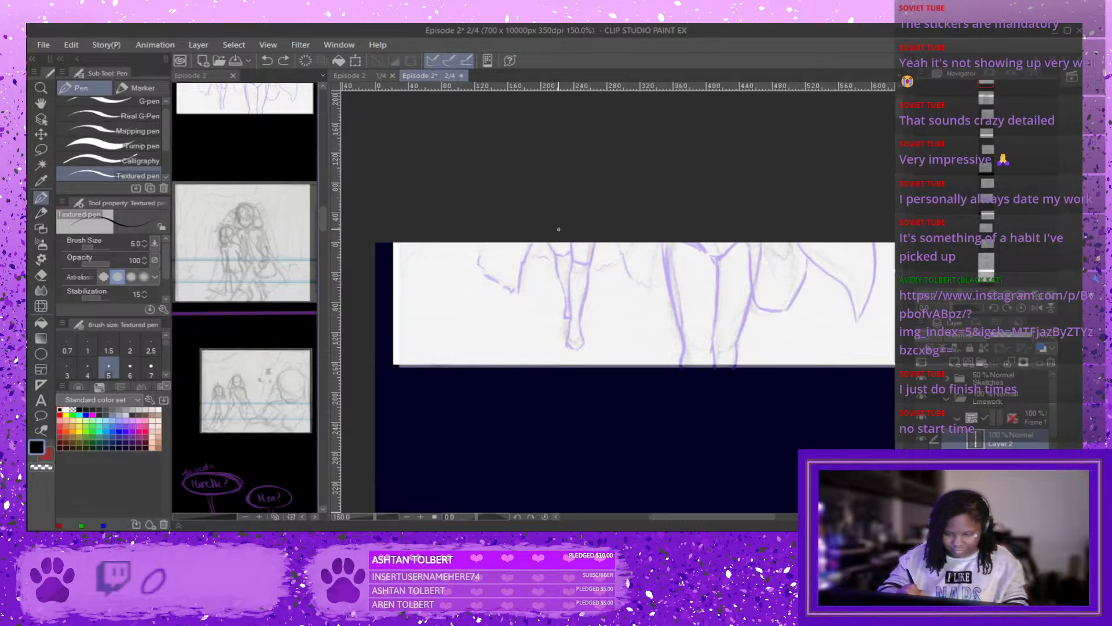
drag(548, 240, 564, 301)
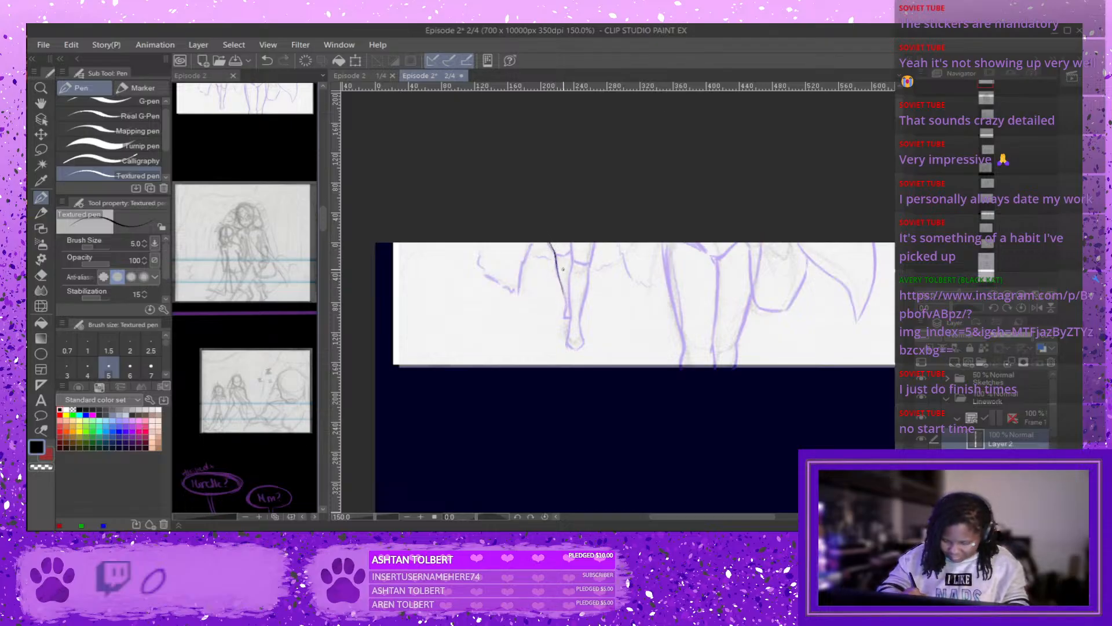
Extend the rear leg's outer line to the ankle and ink its small foot with toes over the sketch.
scroll(567, 293, up, 2)
scroll(562, 304, up, 2)
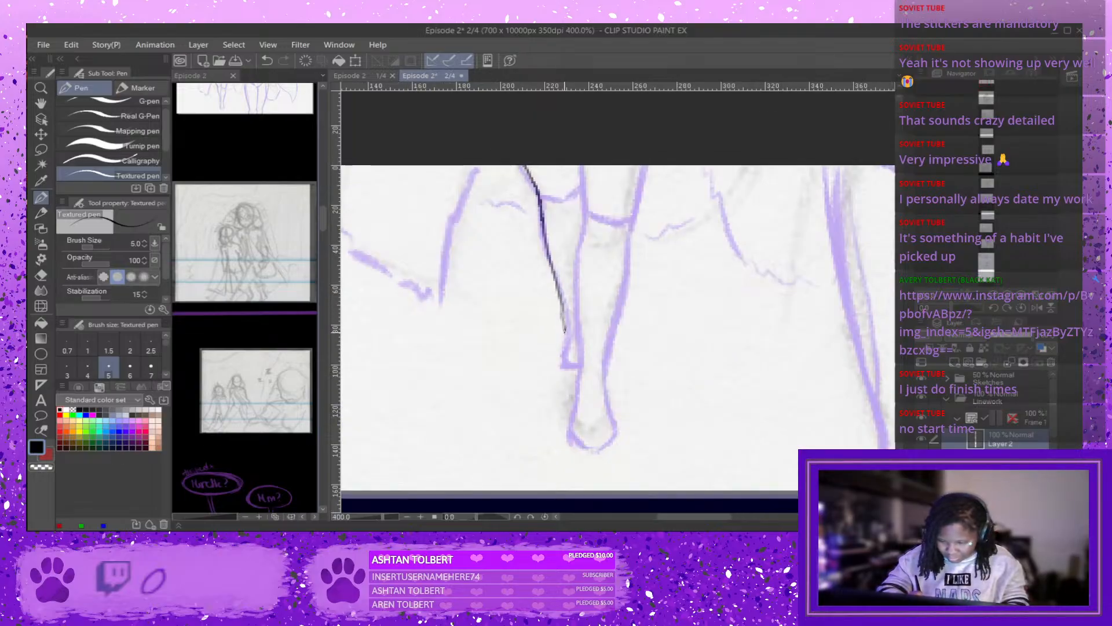
drag(563, 324, 561, 359)
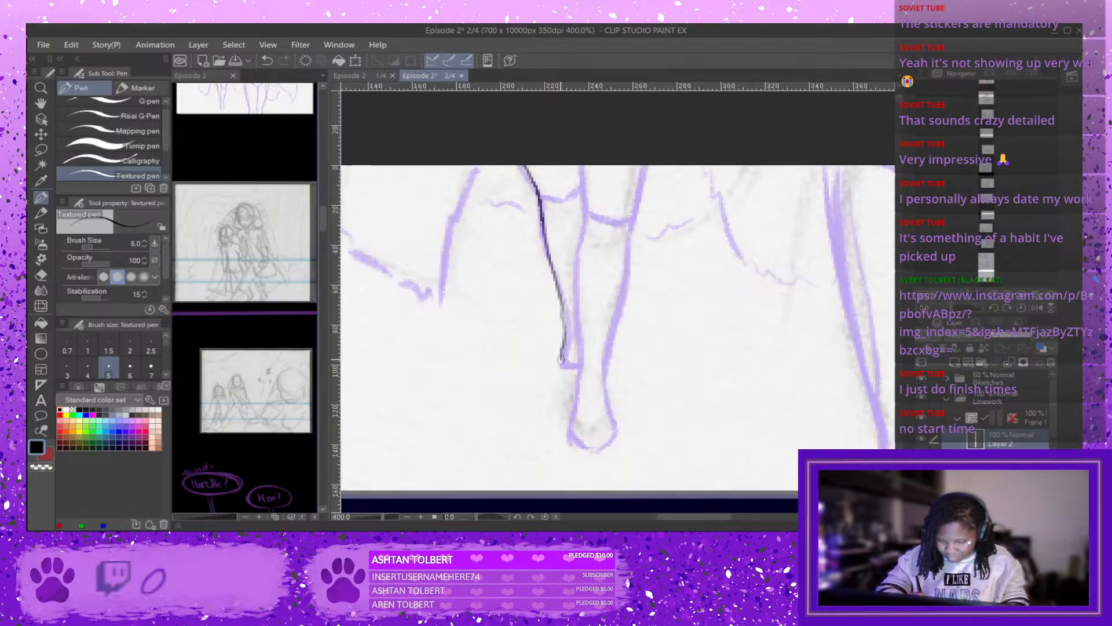
key(ctrl+z)
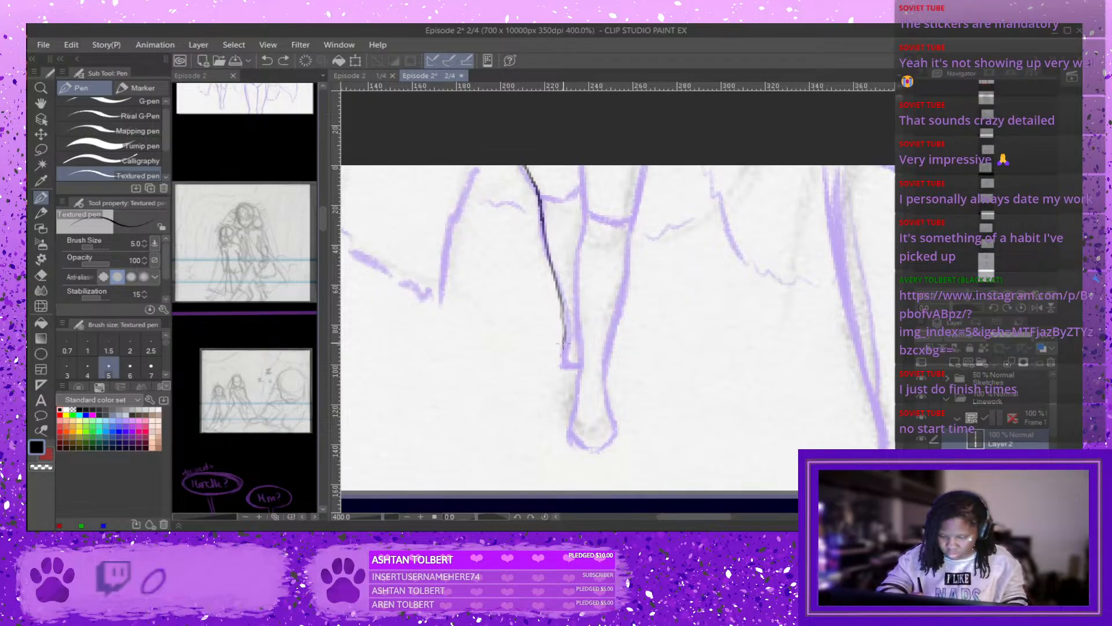
drag(565, 339, 558, 365)
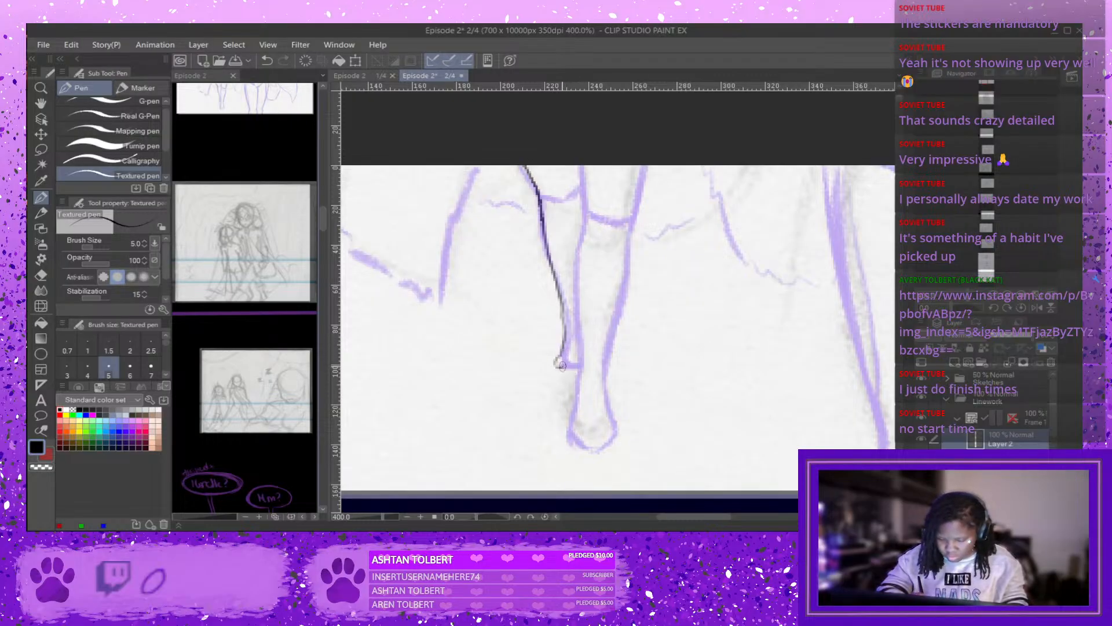
key(ctrl+z)
drag(557, 362, 565, 367)
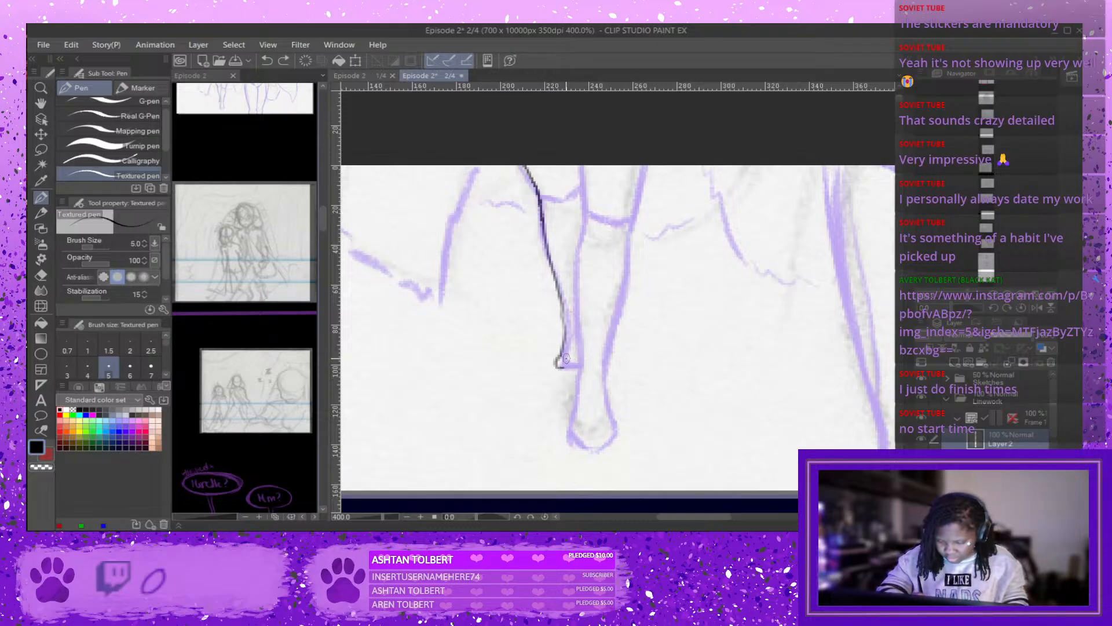
drag(559, 362, 573, 365)
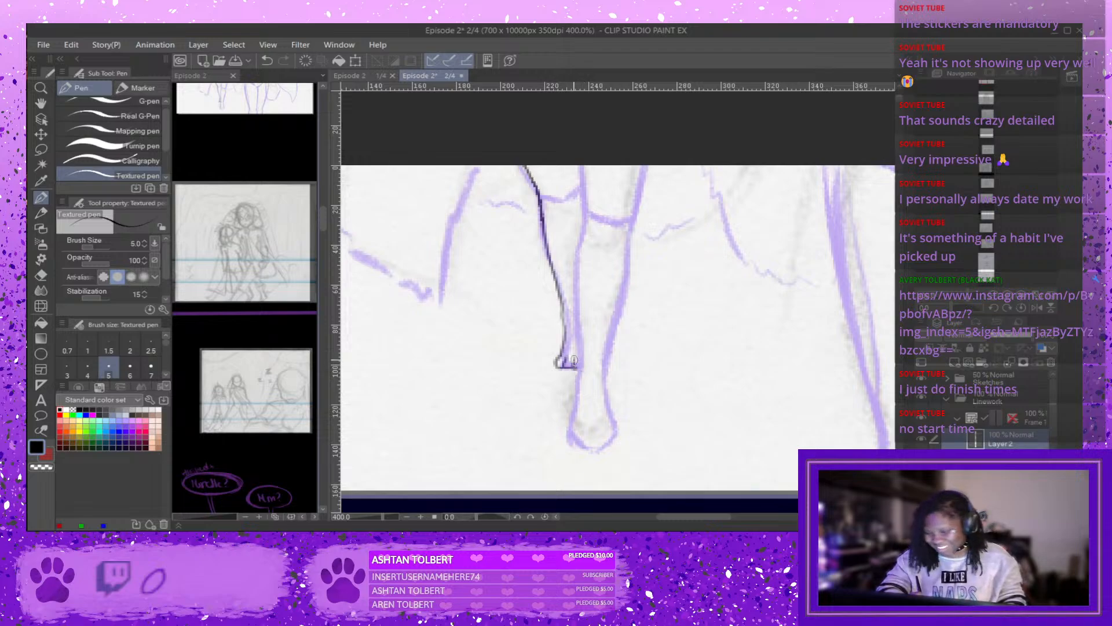
Ink both side contours of the left figure's front leg from the panel's upper edge down to the ankle.
drag(580, 166, 591, 250)
key(ctrl+z)
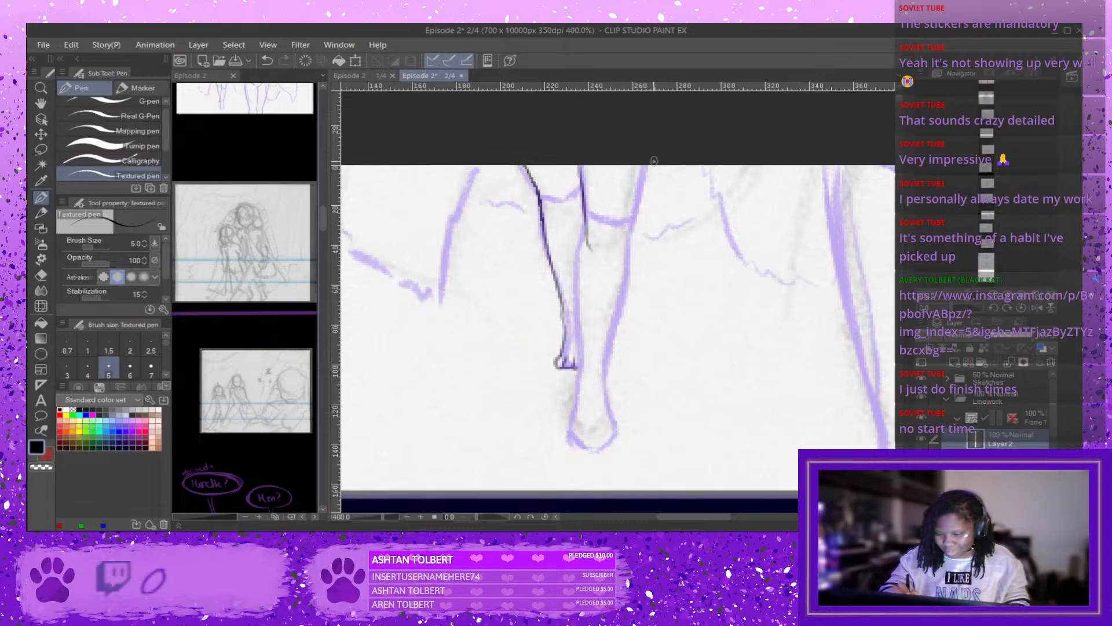
mouse_move(649, 166)
mouse_down()
mouse_move(631, 232)
mouse_move(631, 299)
mouse_move(606, 377)
mouse_up()
key(ctrl+z)
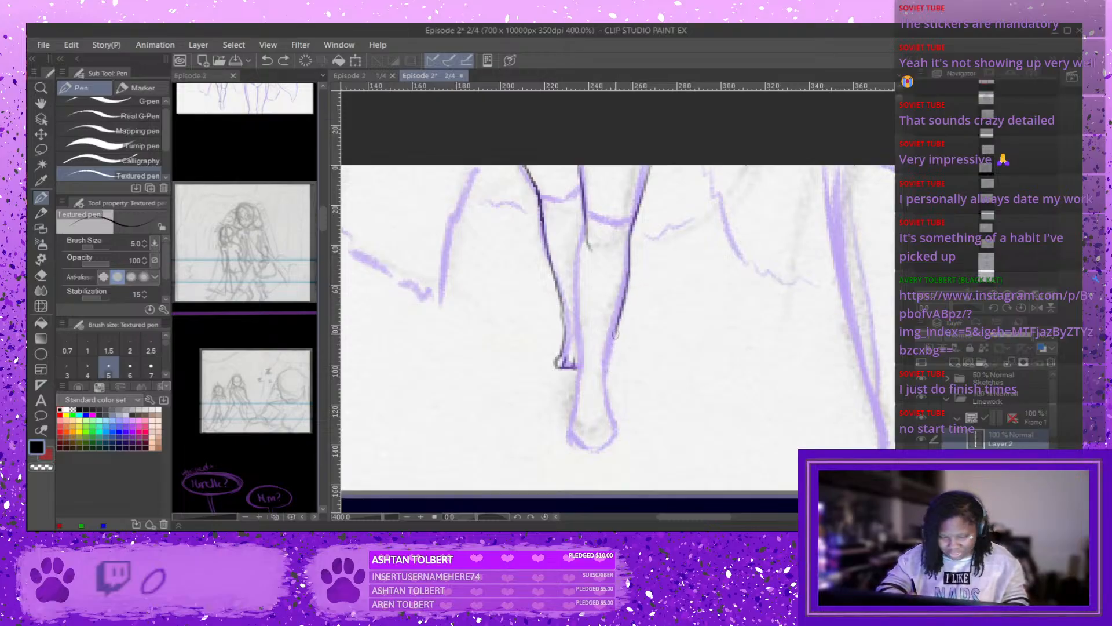
drag(617, 327, 609, 378)
drag(584, 228, 579, 376)
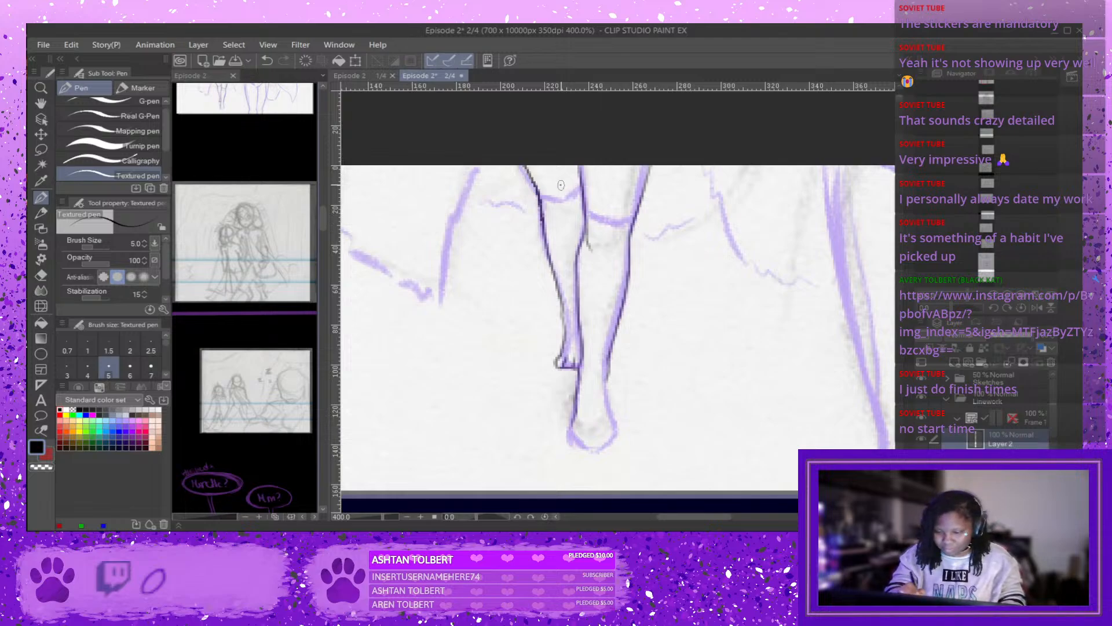
Ink the curved hem lines across the left figure's rear and front legs near the panel's upper edge.
drag(540, 199, 576, 192)
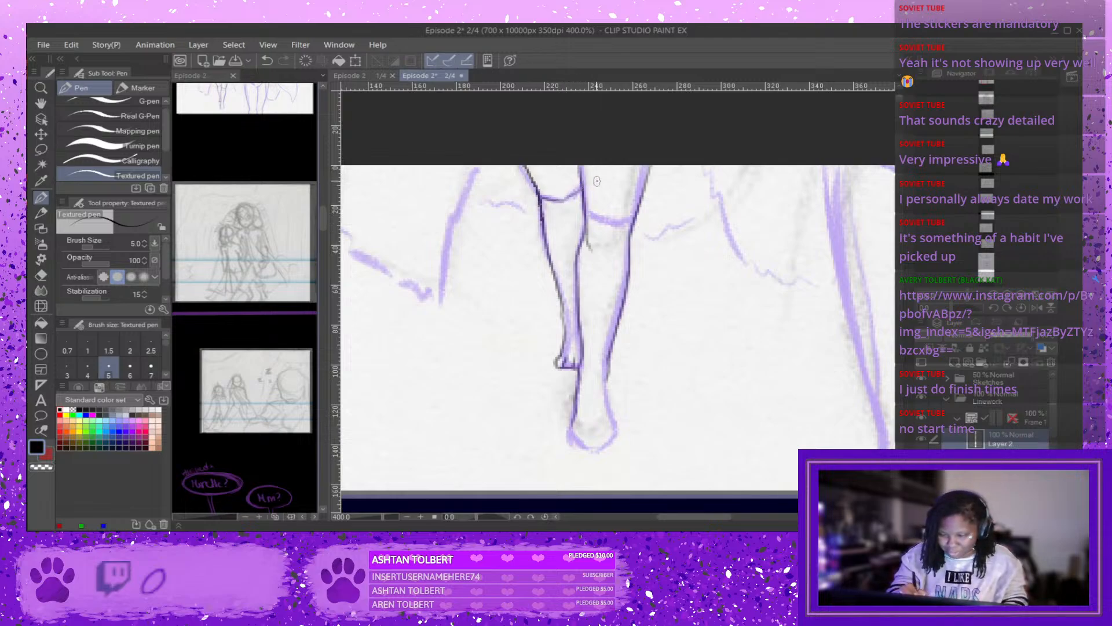
scroll(620, 192, down, 2)
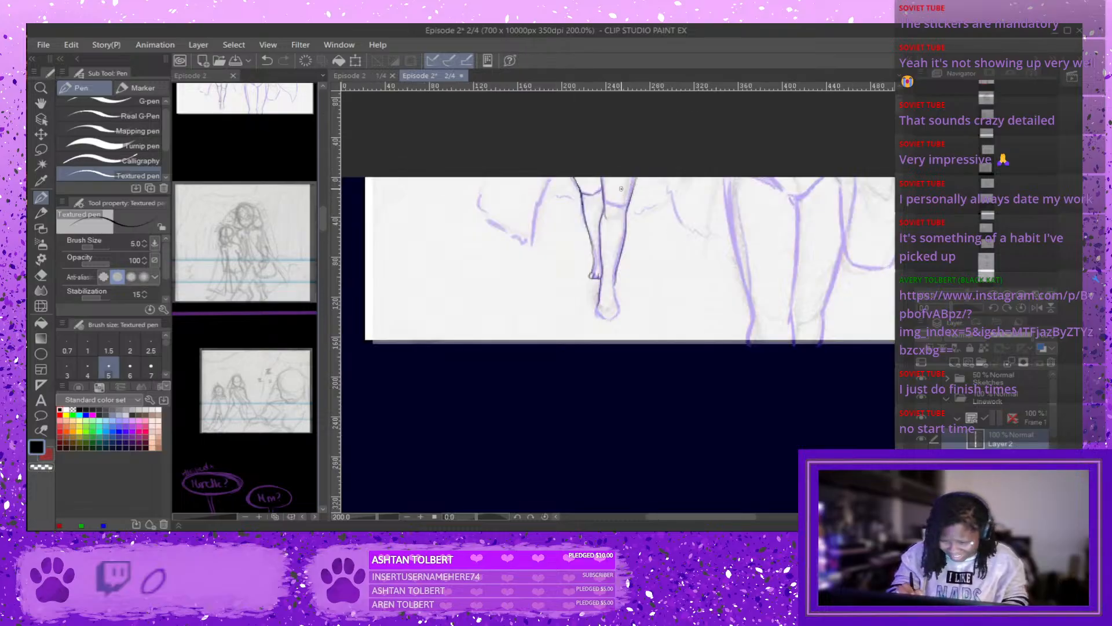
scroll(626, 199, up, 2)
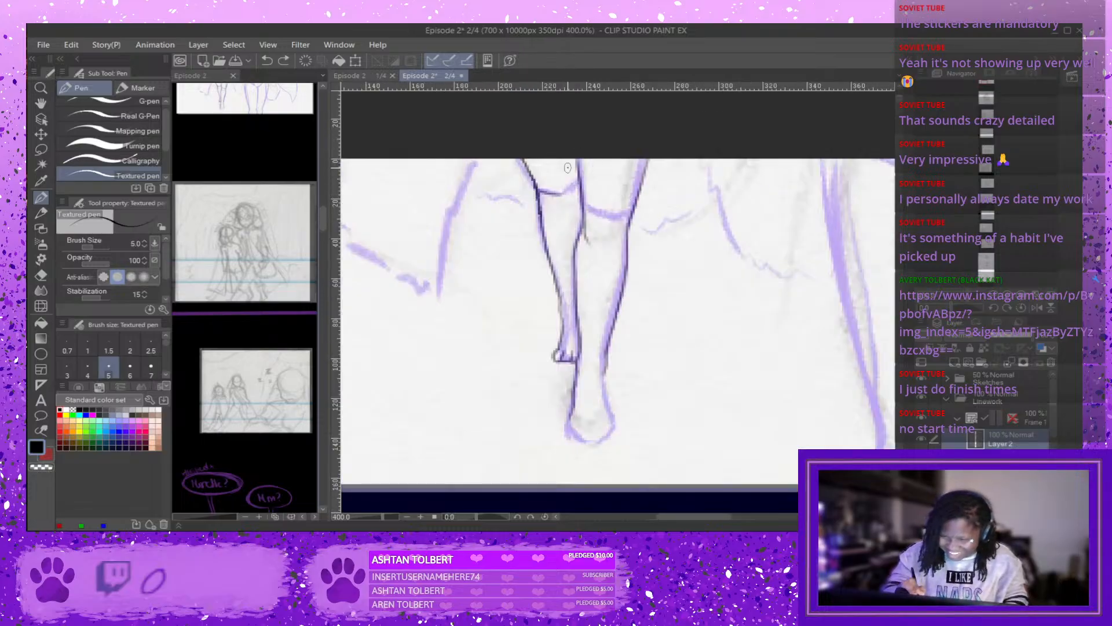
drag(567, 188, 579, 184)
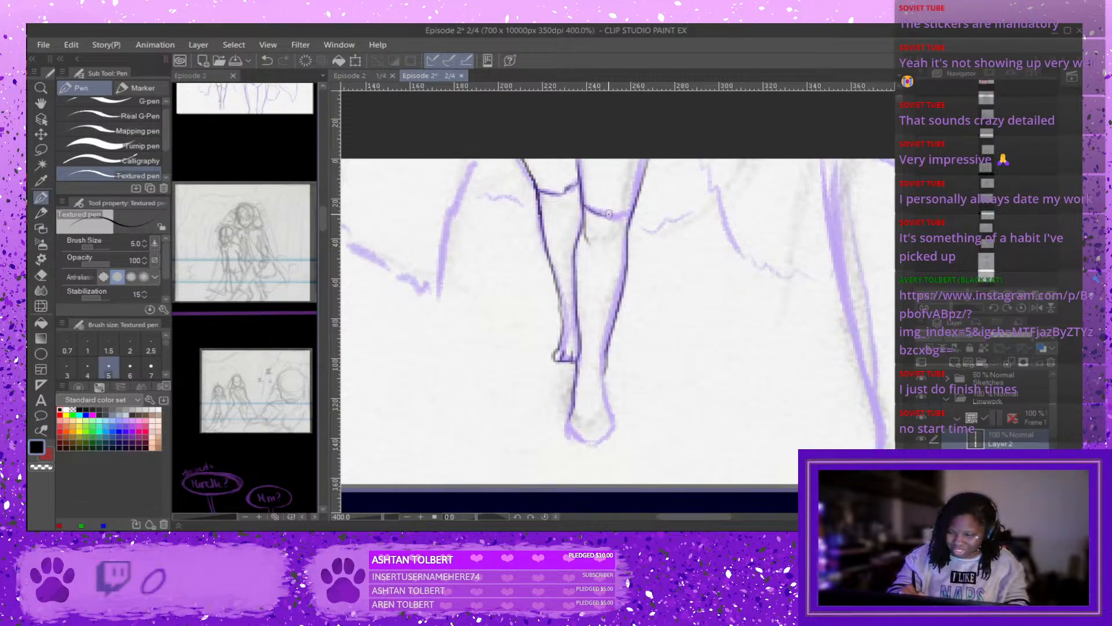
drag(633, 209, 626, 213)
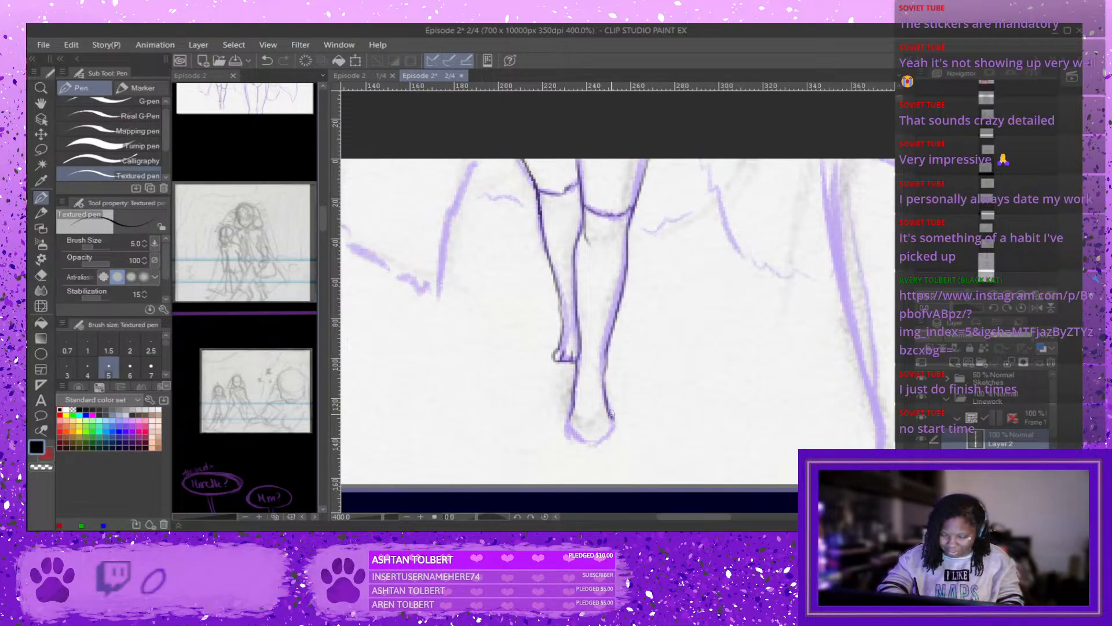
mouse_move(610, 415)
mouse_down()
mouse_move(614, 428)
mouse_move(608, 422)
mouse_up()
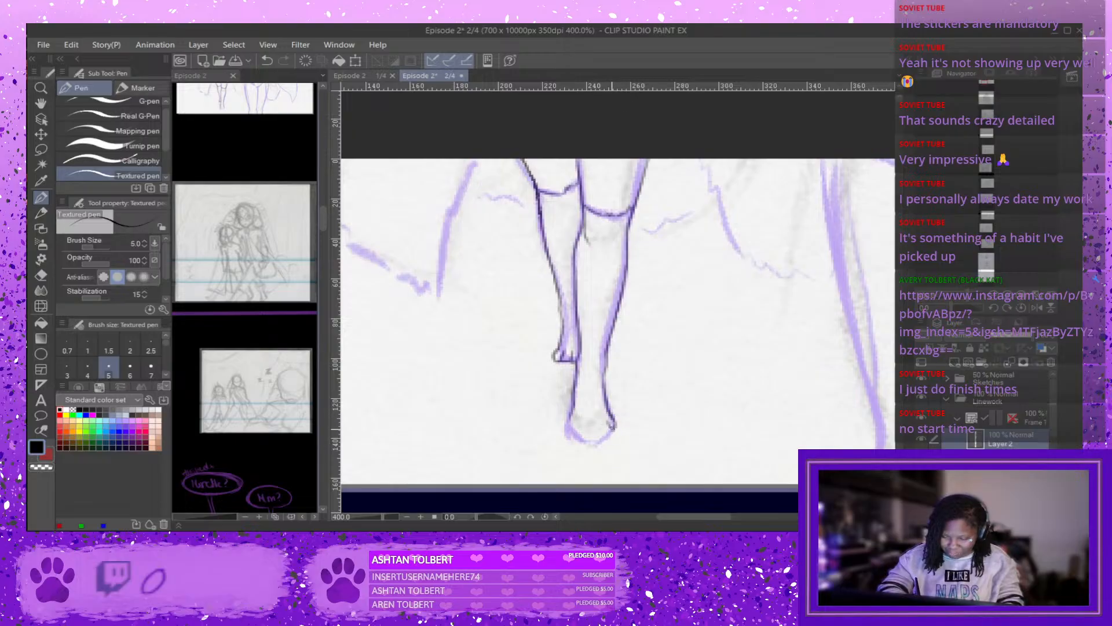
key(ctrl+z)
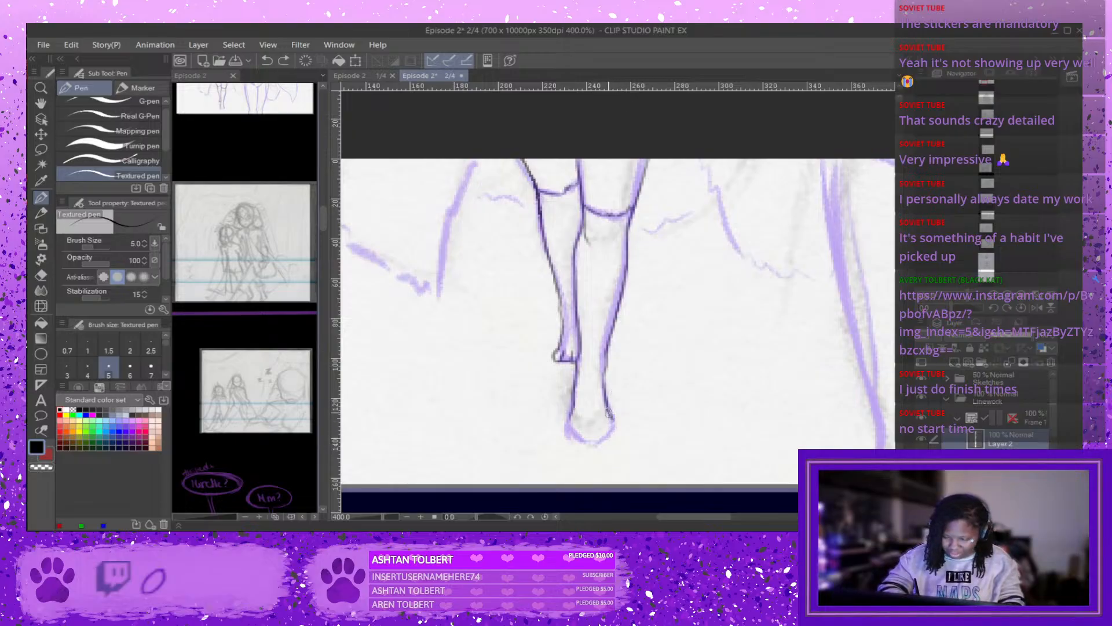
drag(609, 416, 611, 434)
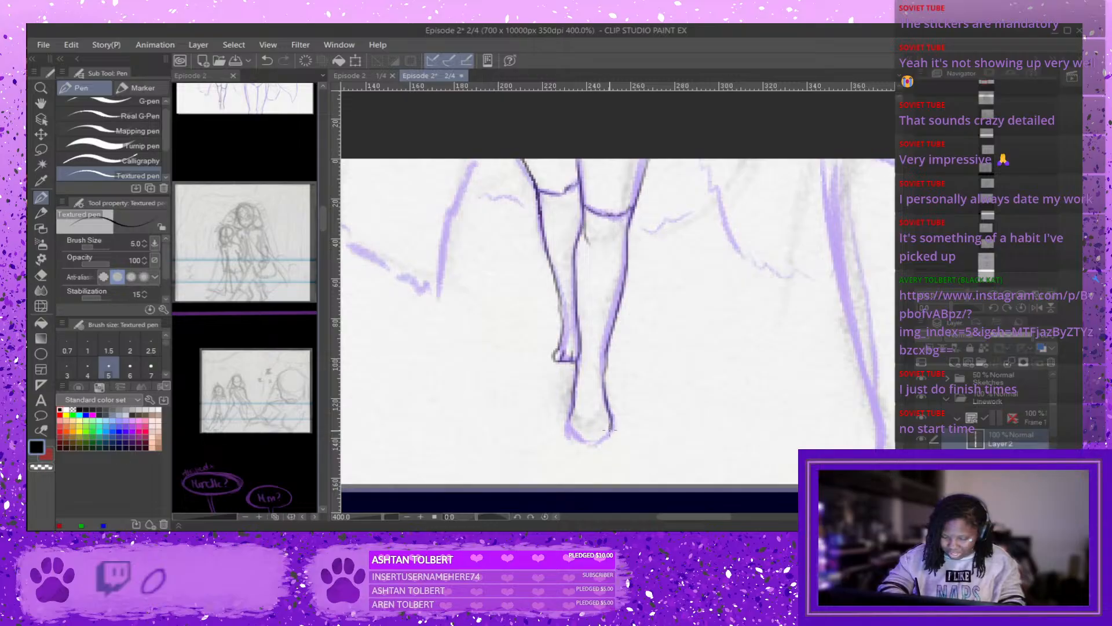
key(ctrl+z)
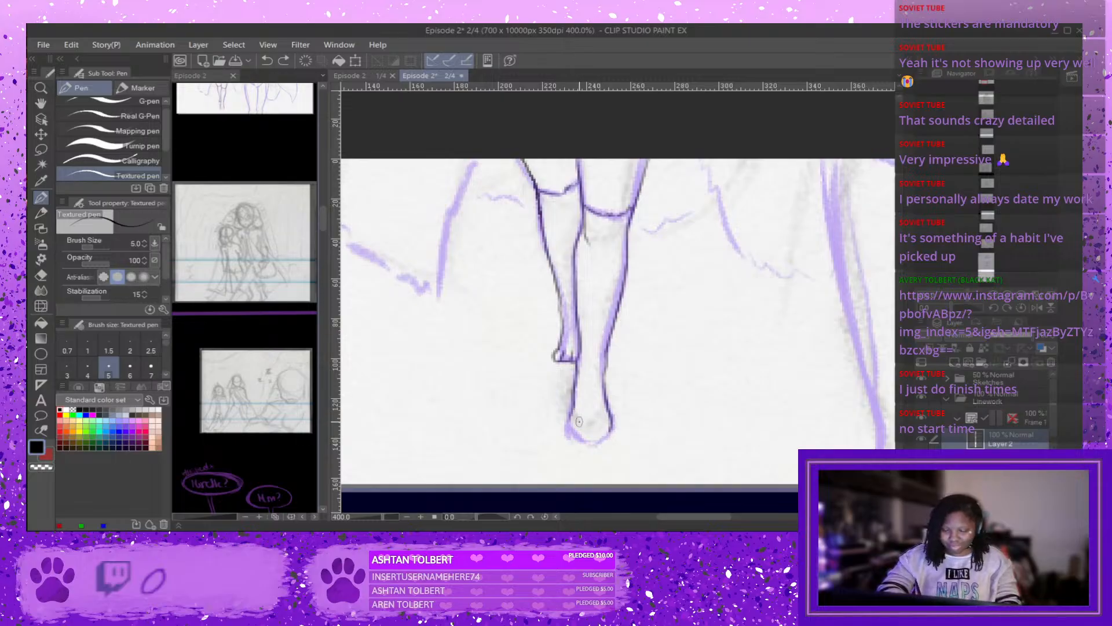
drag(569, 418, 572, 436)
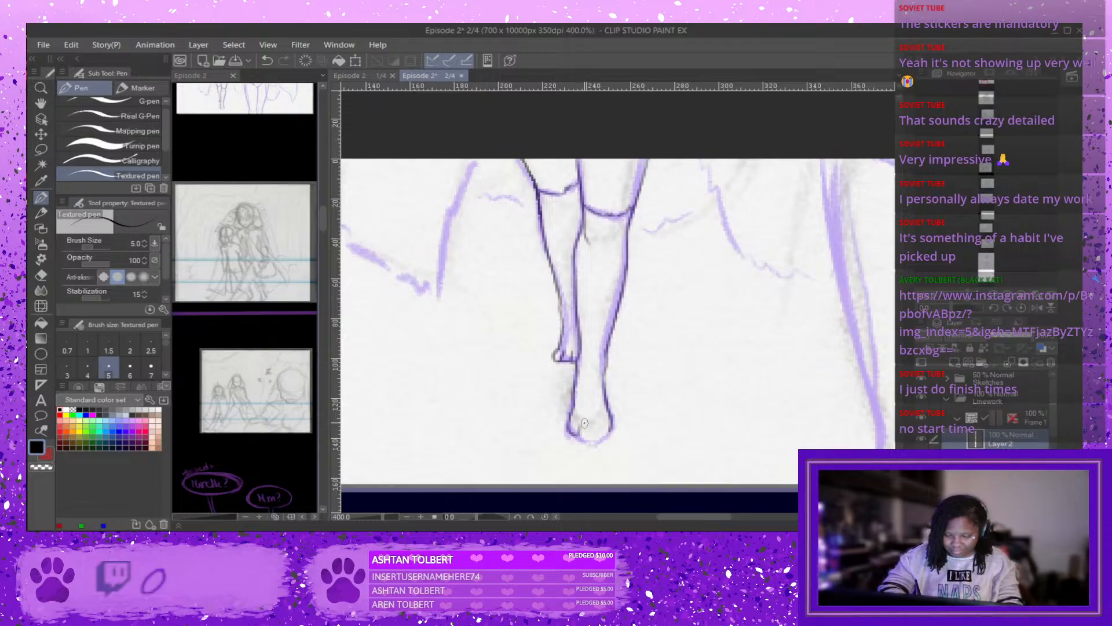
key(ctrl+z)
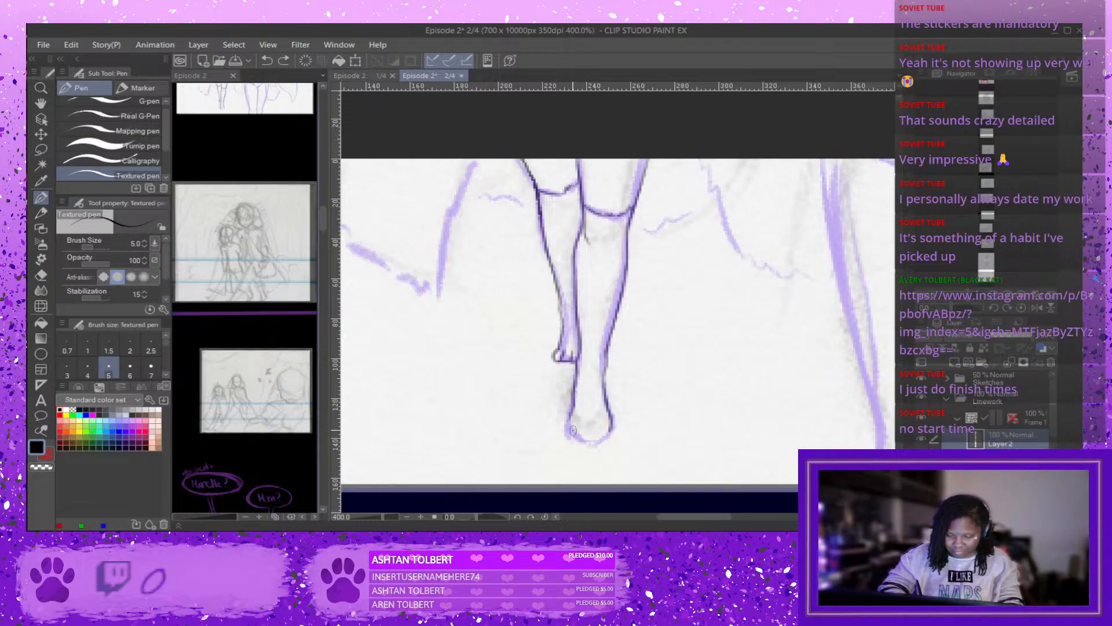
drag(574, 439, 581, 432)
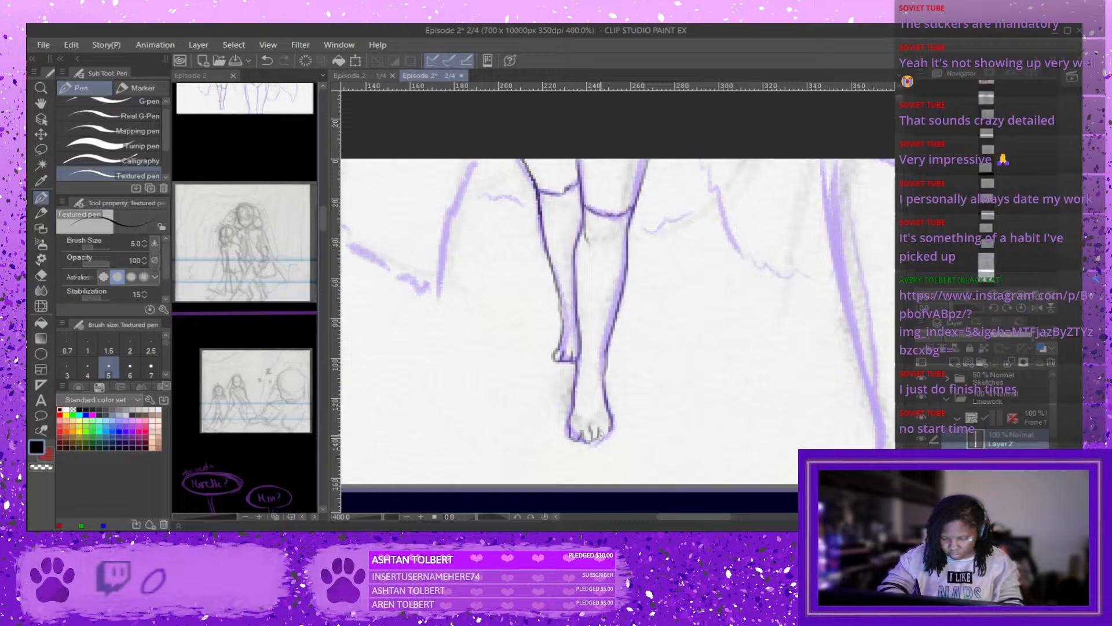
key(ctrl+z)
drag(600, 427, 598, 438)
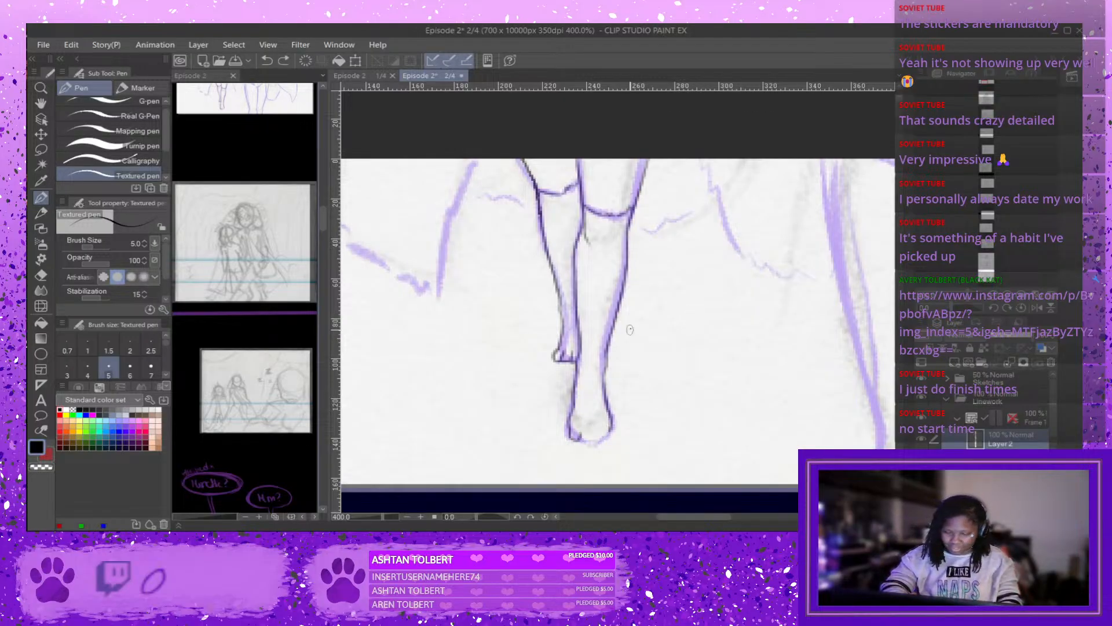
key(ctrl+z)
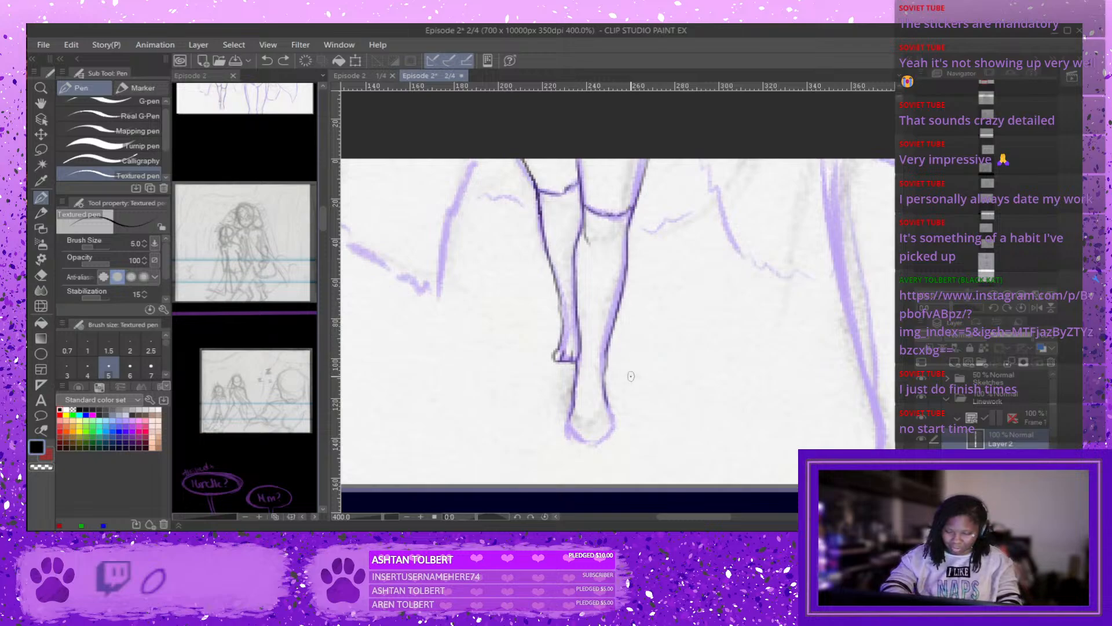
Ink the lower edge of the left figure's front foot and add short strokes separating the toes.
drag(570, 434, 578, 430)
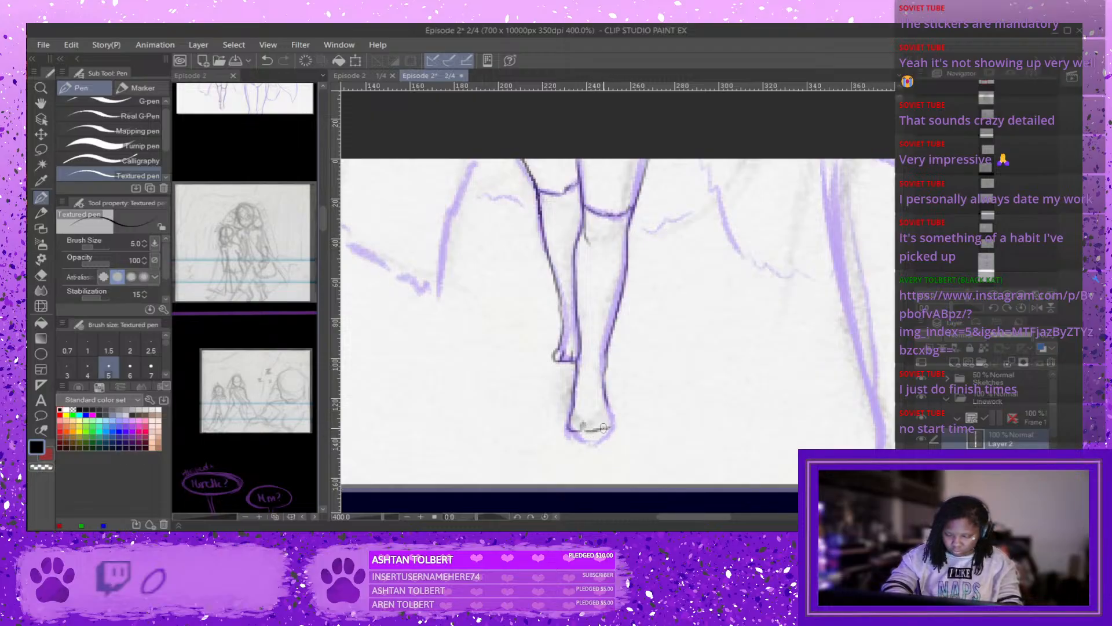
key(ctrl+z)
drag(582, 428, 613, 425)
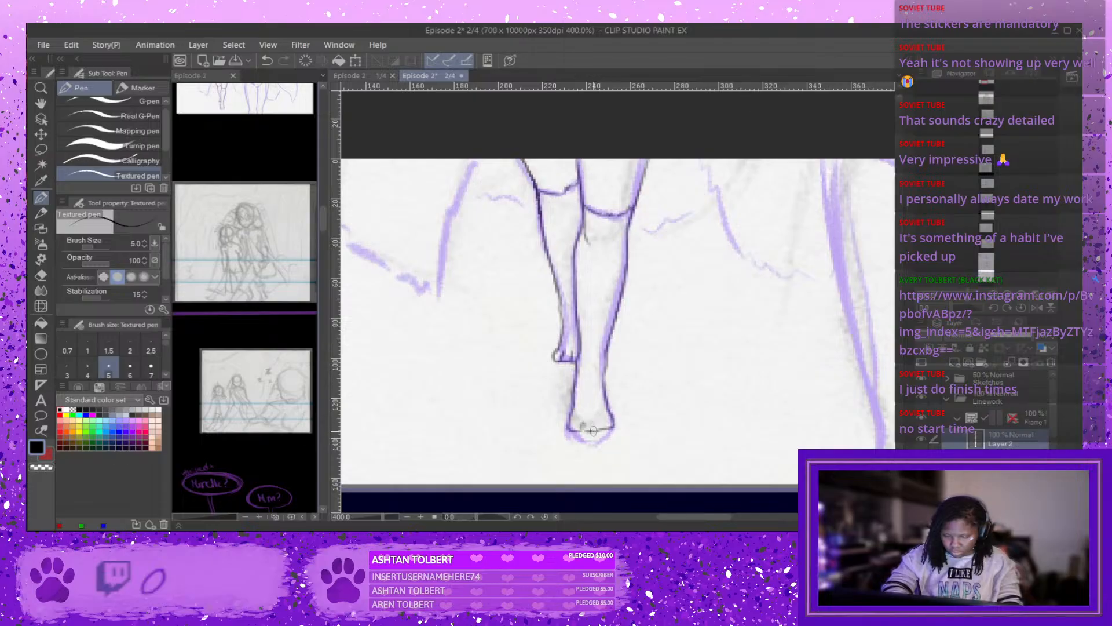
drag(593, 429, 592, 415)
key(ctrl+z)
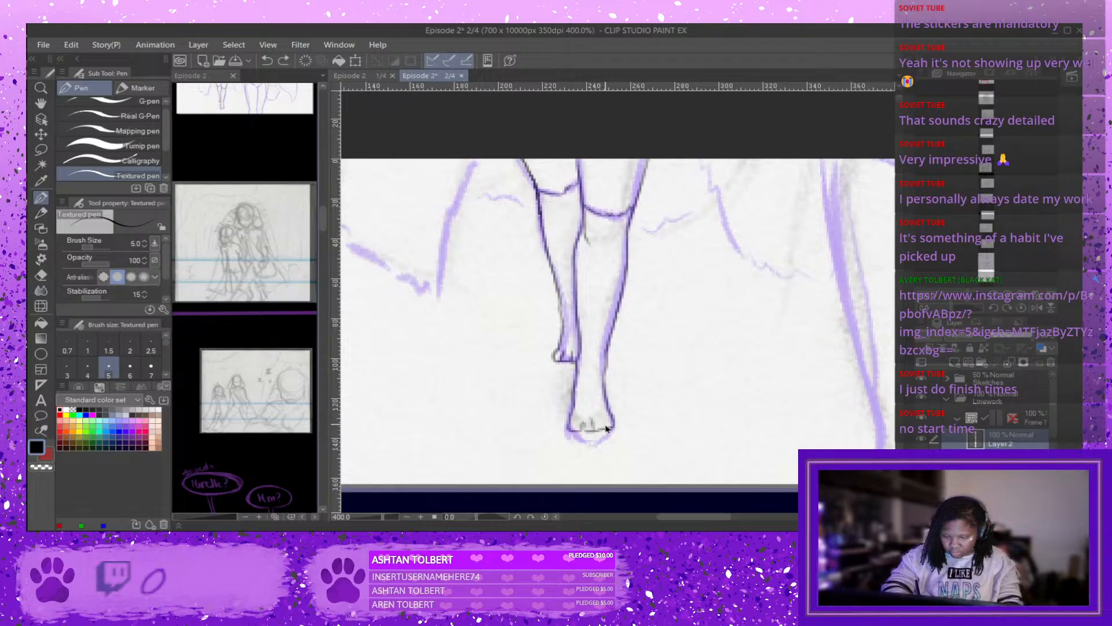
mouse_move(606, 417)
mouse_down()
mouse_move(608, 430)
mouse_move(608, 410)
mouse_up()
key(ctrl+z)
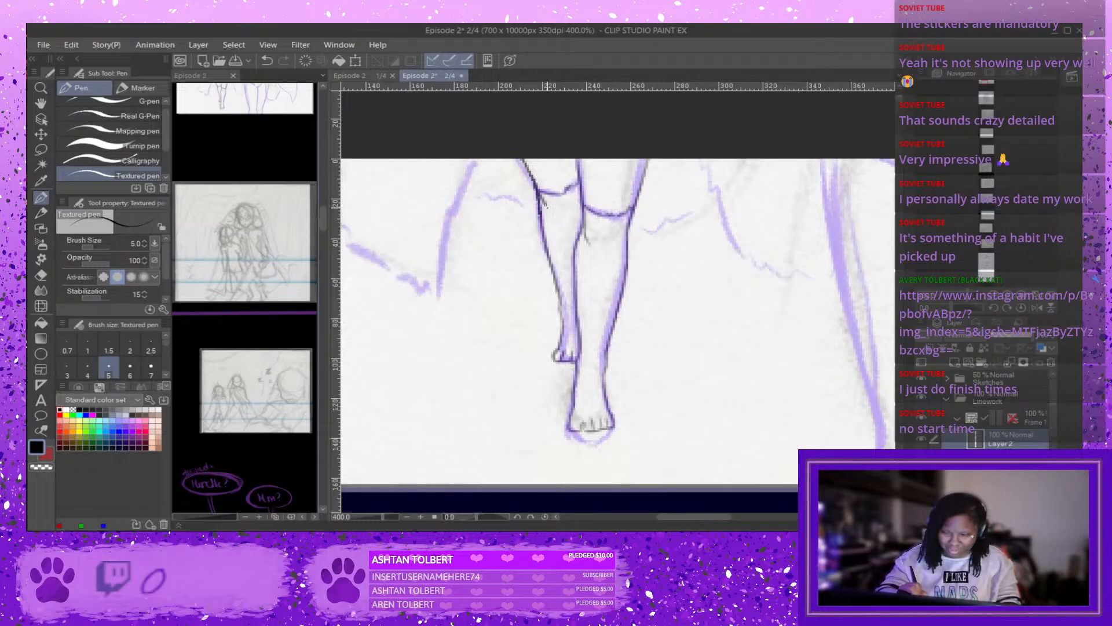
Add short crease marks just below the hem lines on both of the left figure's legs.
mouse_move(538, 185)
mouse_down()
mouse_move(570, 234)
mouse_move(559, 224)
mouse_up()
key(ctrl+z)
key(ctrl+z)
key(ctrl+z)
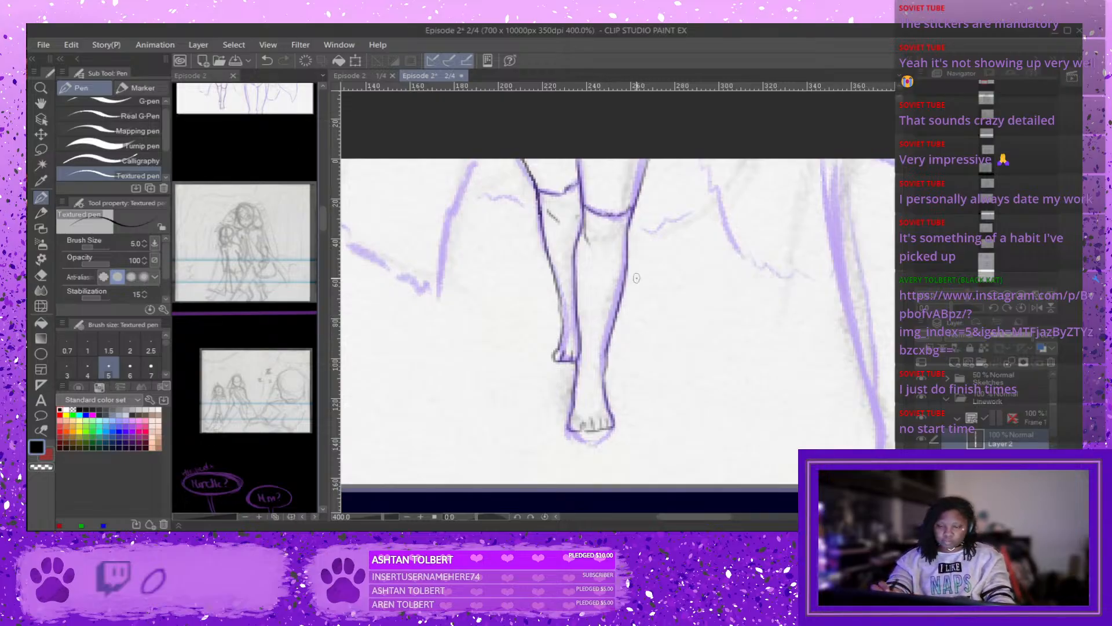
scroll(618, 241, down, 2)
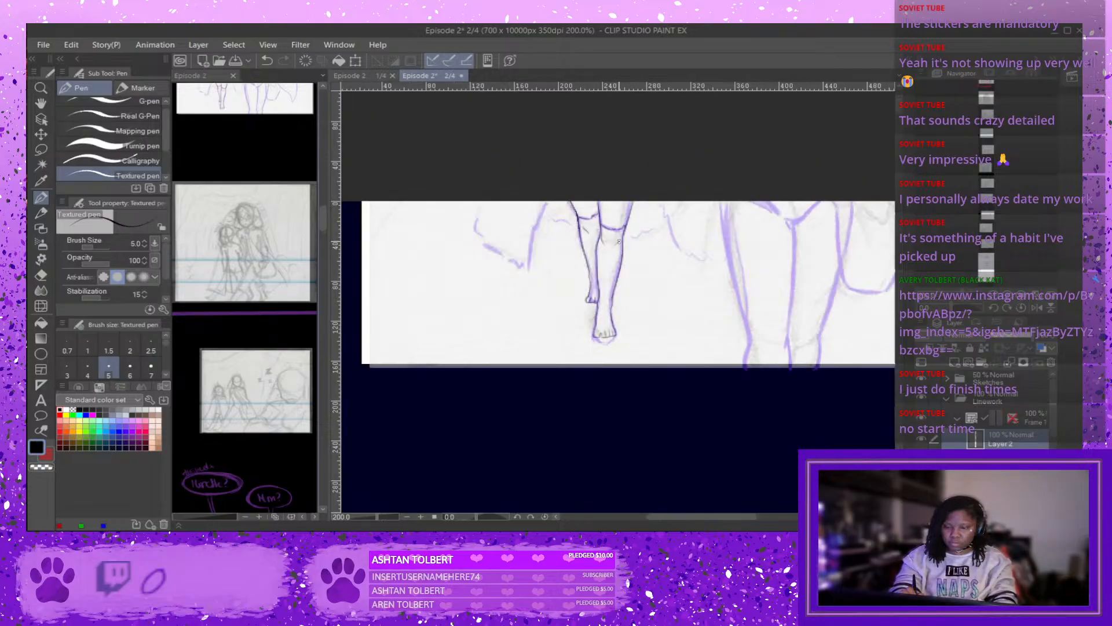
scroll(696, 215, up, 2)
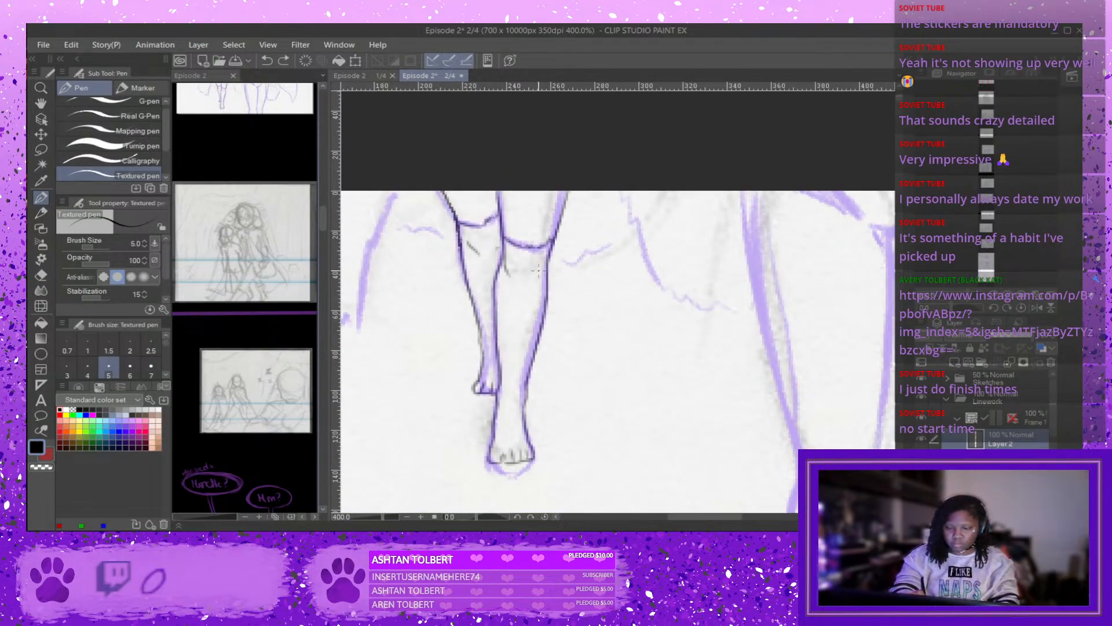
drag(539, 270, 532, 286)
key(ctrl+z)
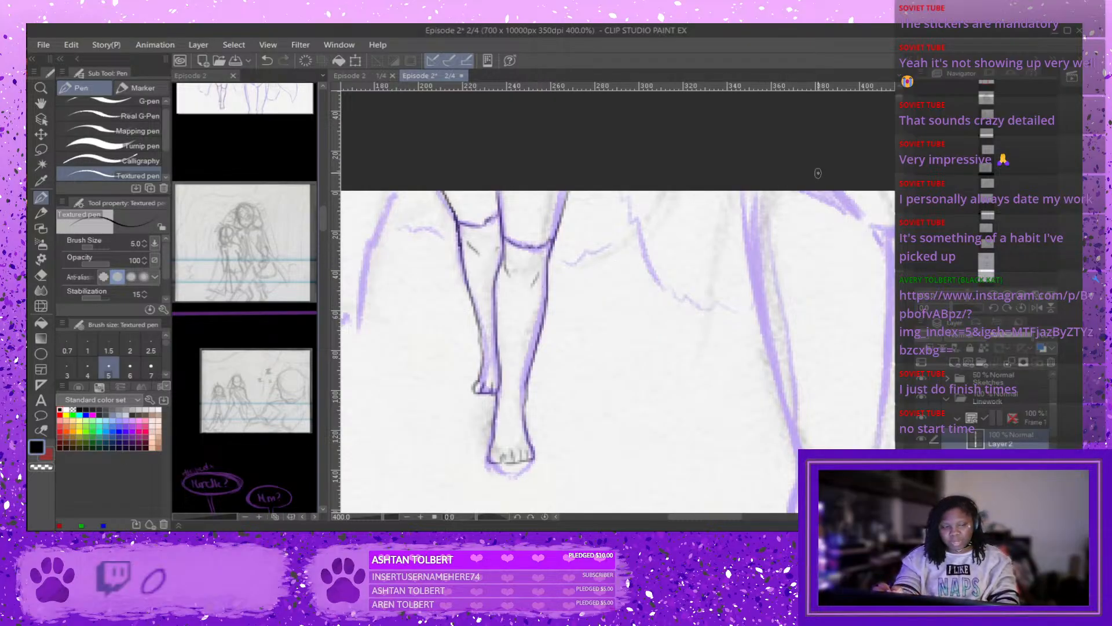
key(ctrl+z)
scroll(809, 174, down, 2)
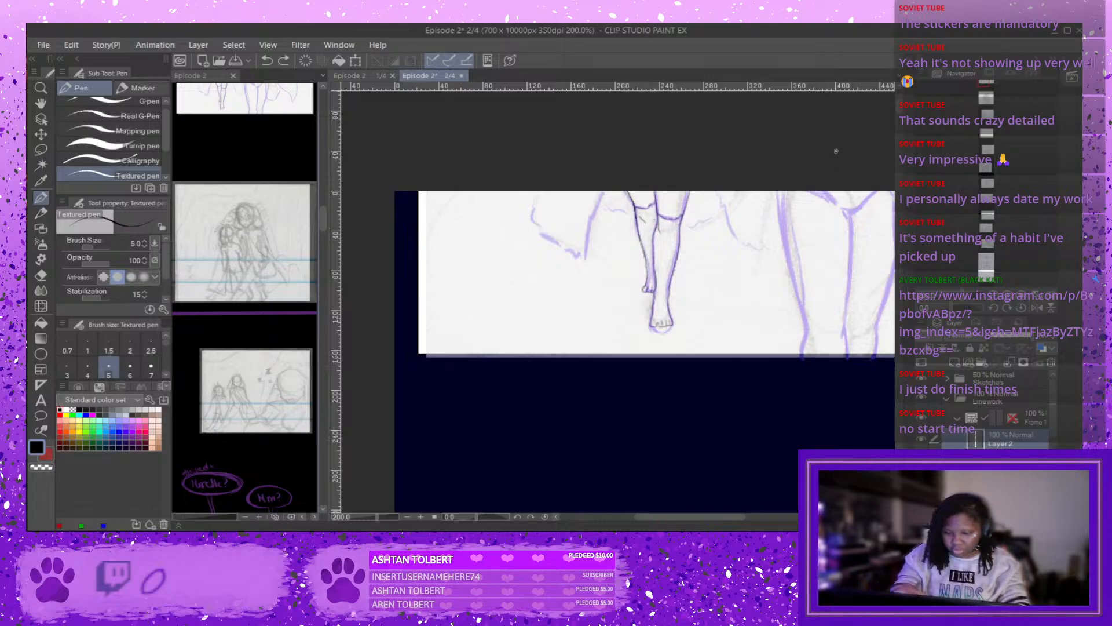
Clean up the inked line where the left figure's two legs overlap, using the hard eraser.
drag(322, 219, 321, 215)
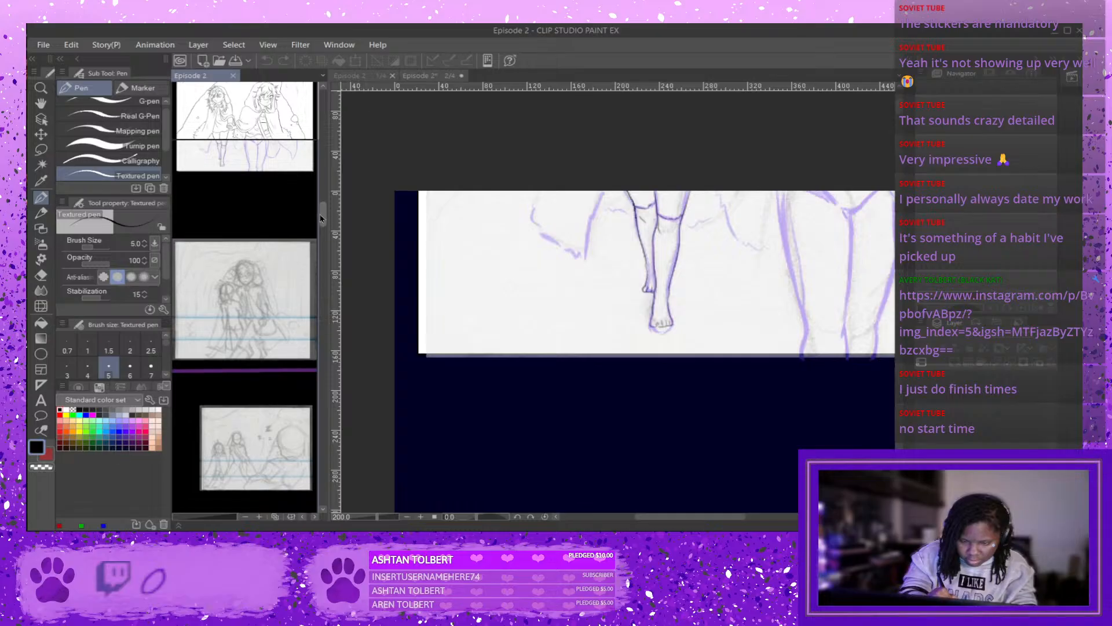
drag(321, 217, 322, 215)
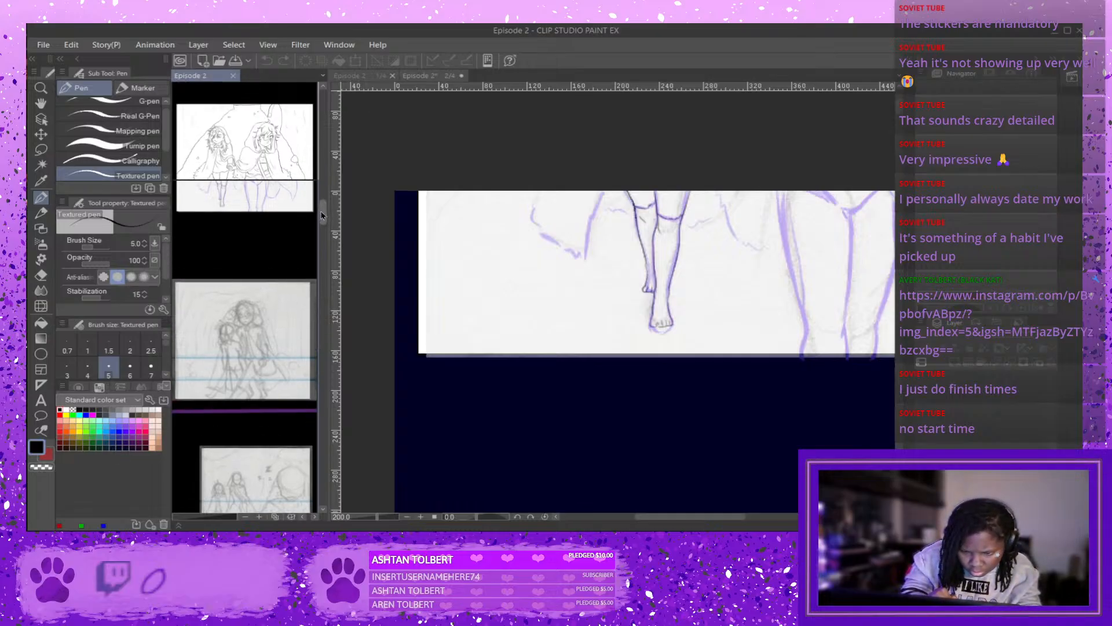
scroll(301, 225, down, 1)
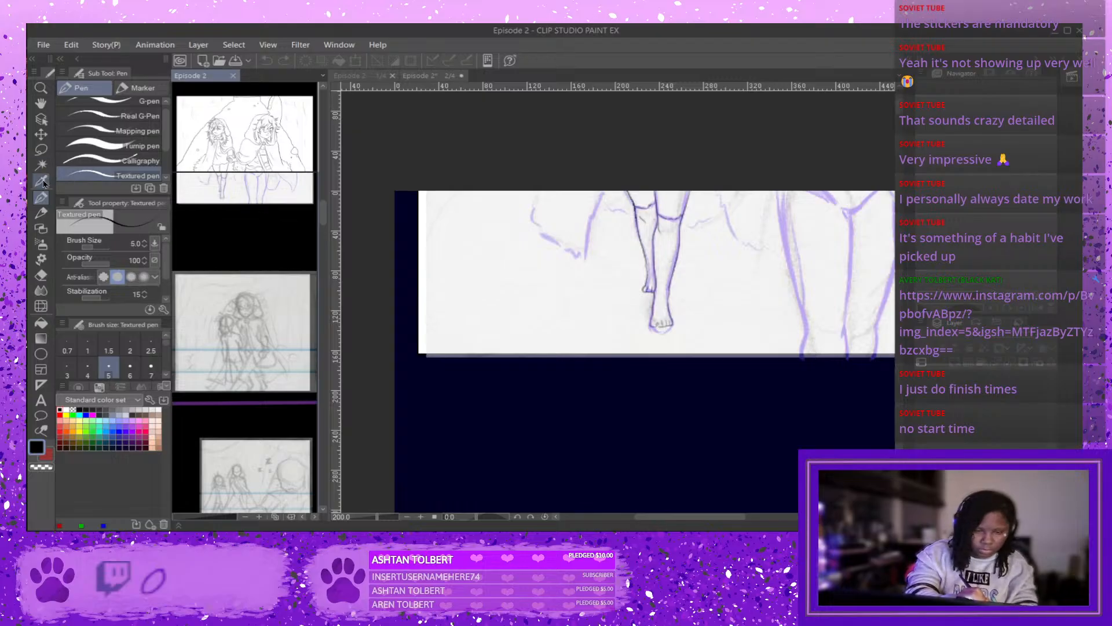
click(41, 150)
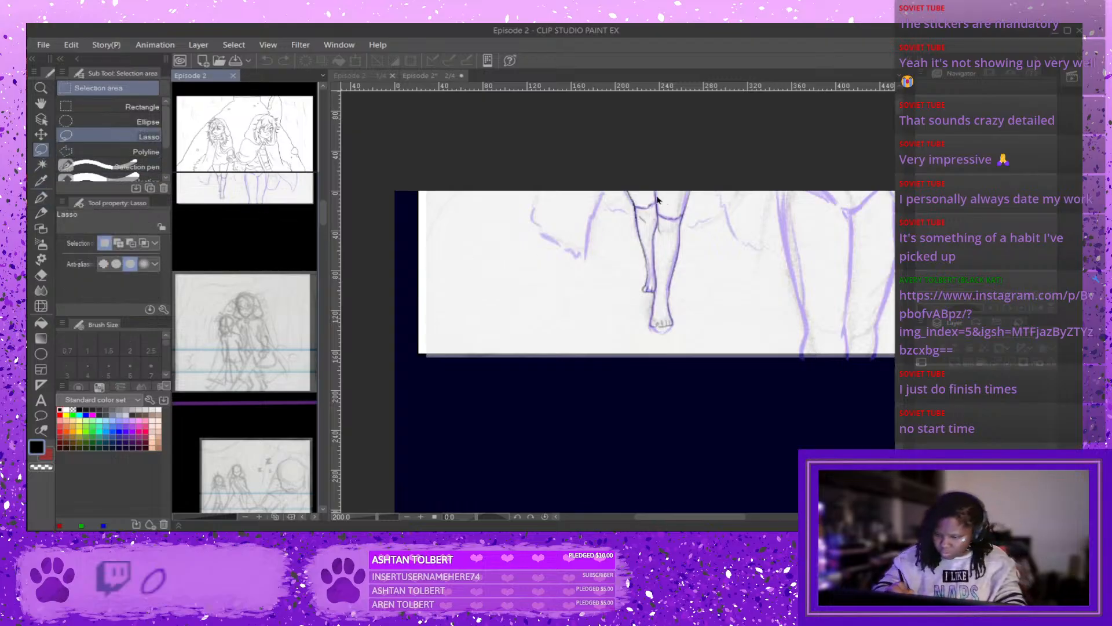
key(e)
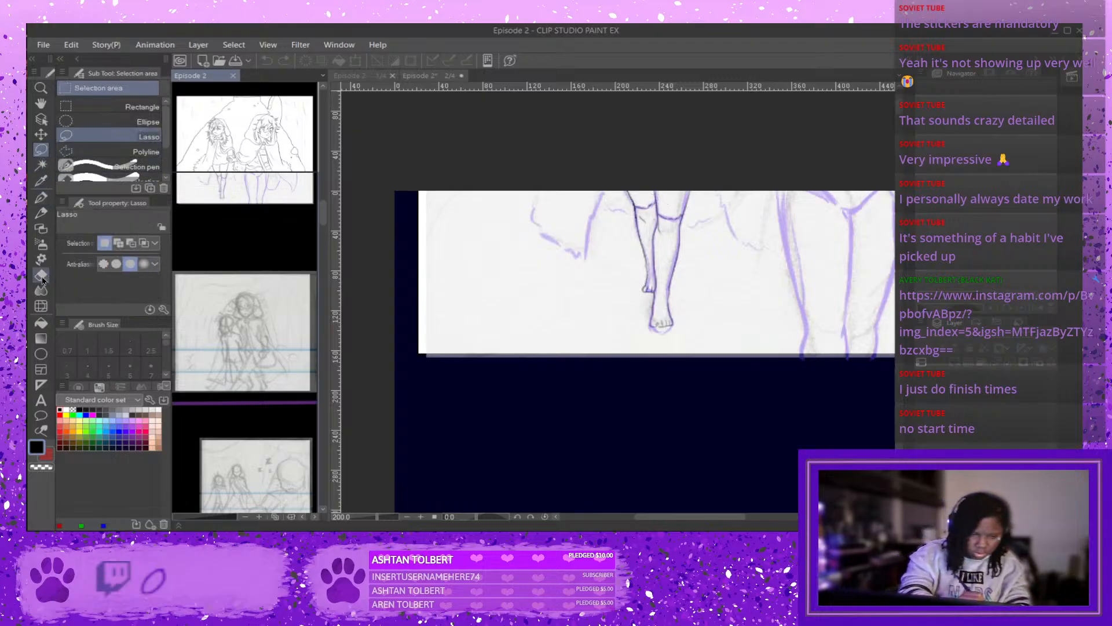
click(650, 215)
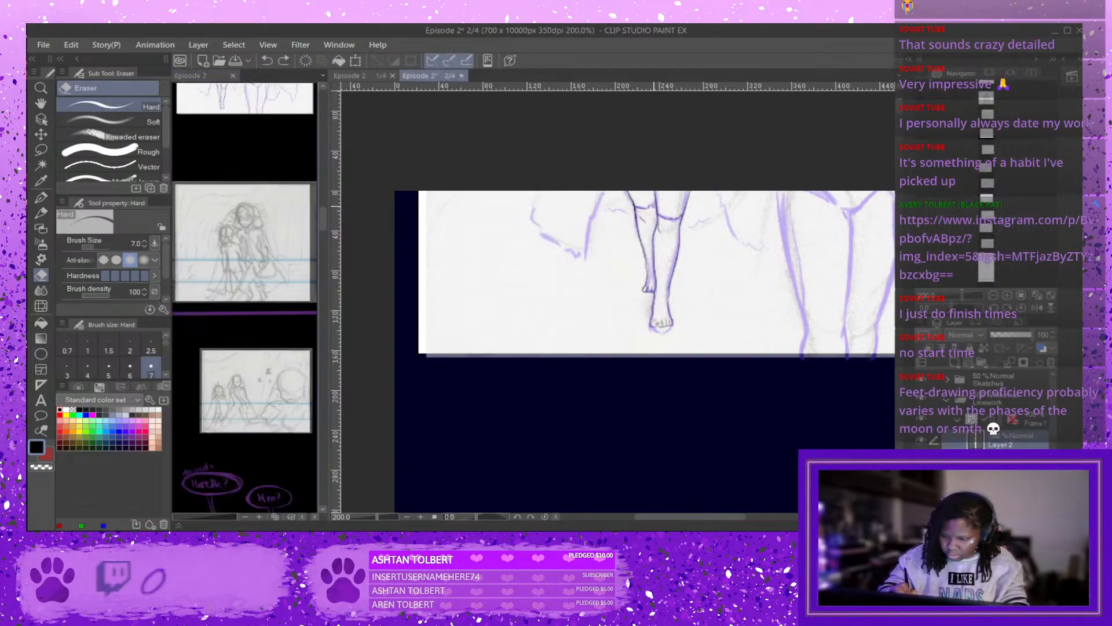
drag(654, 272, 654, 278)
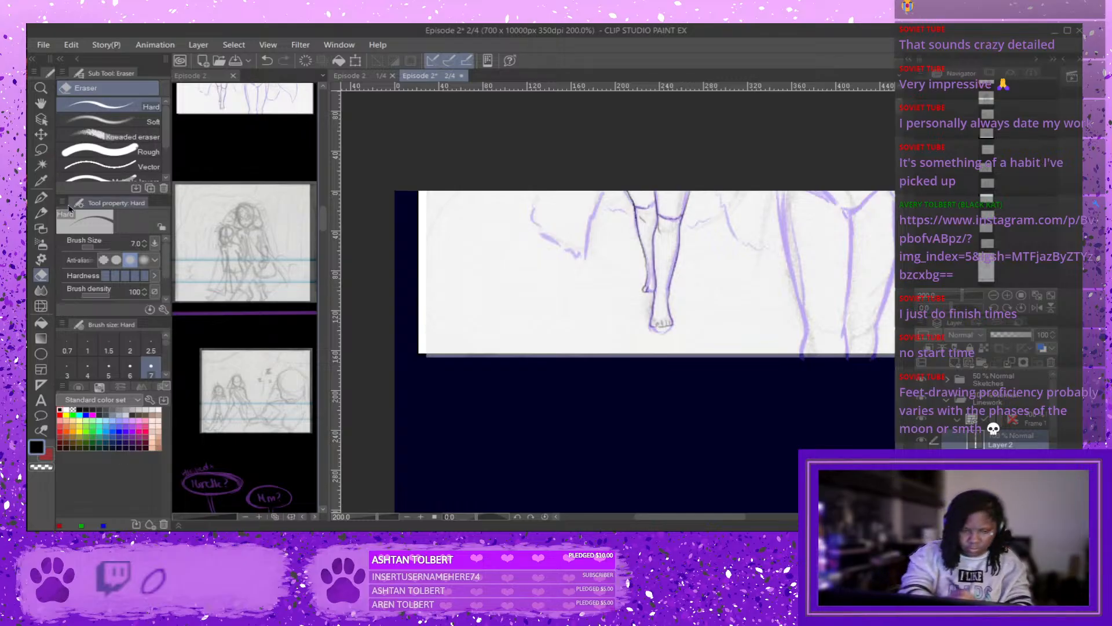
click(40, 200)
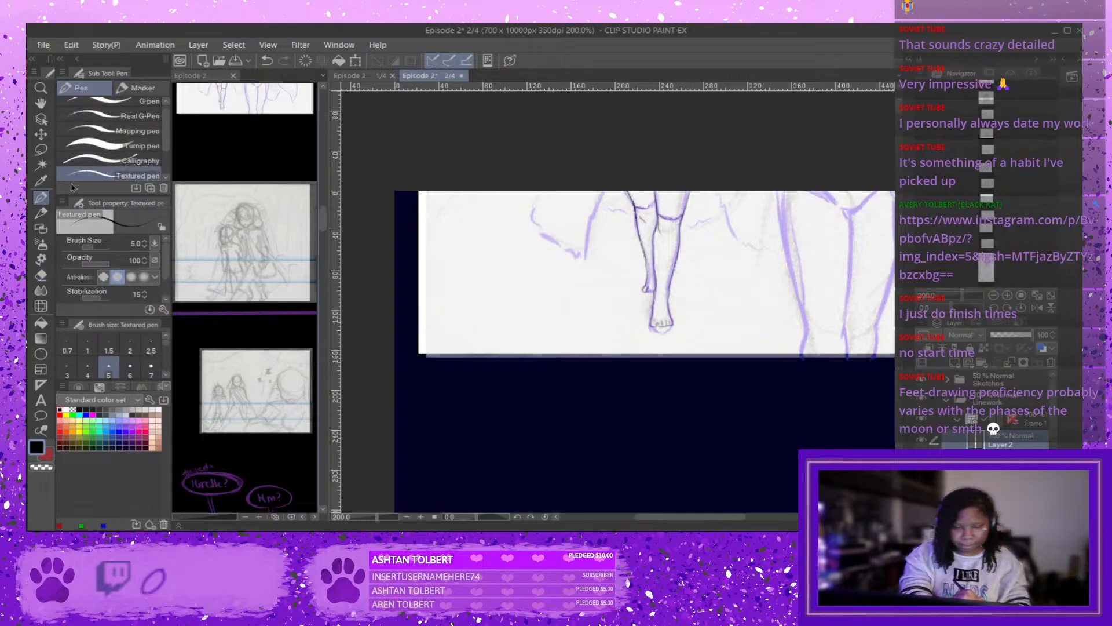
Lasso the left figure's front leg and foot and shift them slightly left with a transform.
click(41, 150)
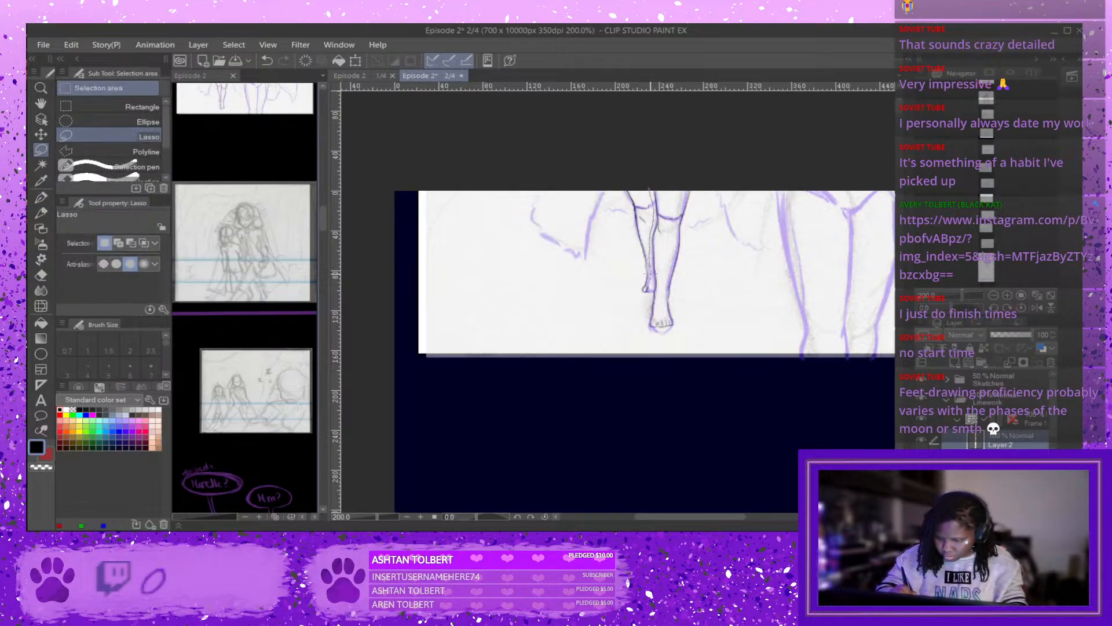
mouse_move(647, 294)
mouse_down()
mouse_move(660, 341)
mouse_move(682, 312)
mouse_move(695, 200)
mouse_move(666, 179)
mouse_move(674, 186)
mouse_up()
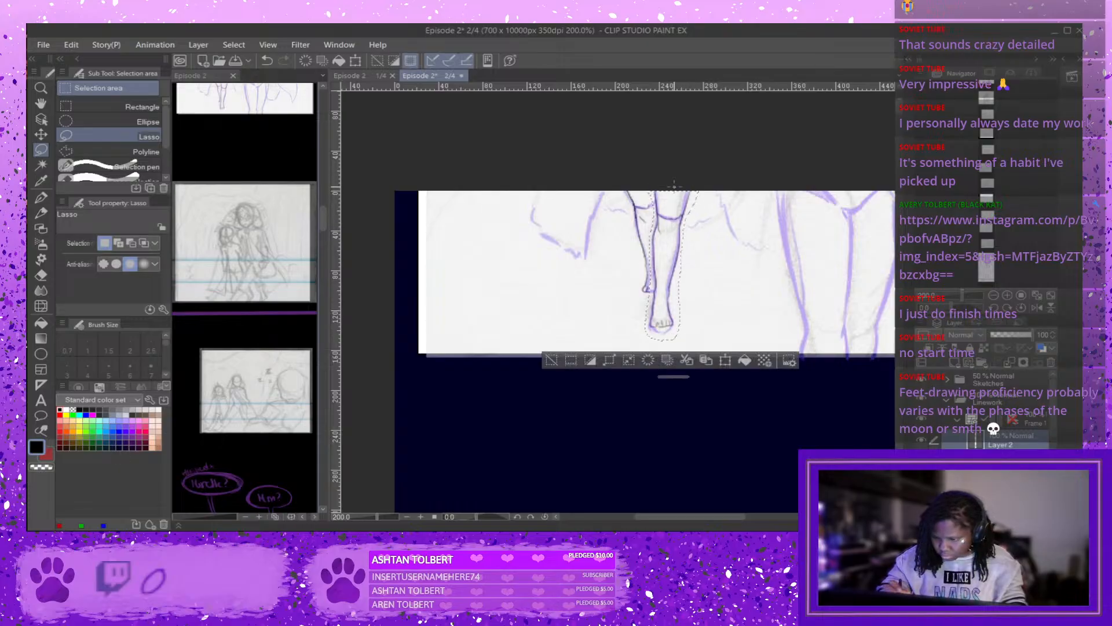
click(725, 360)
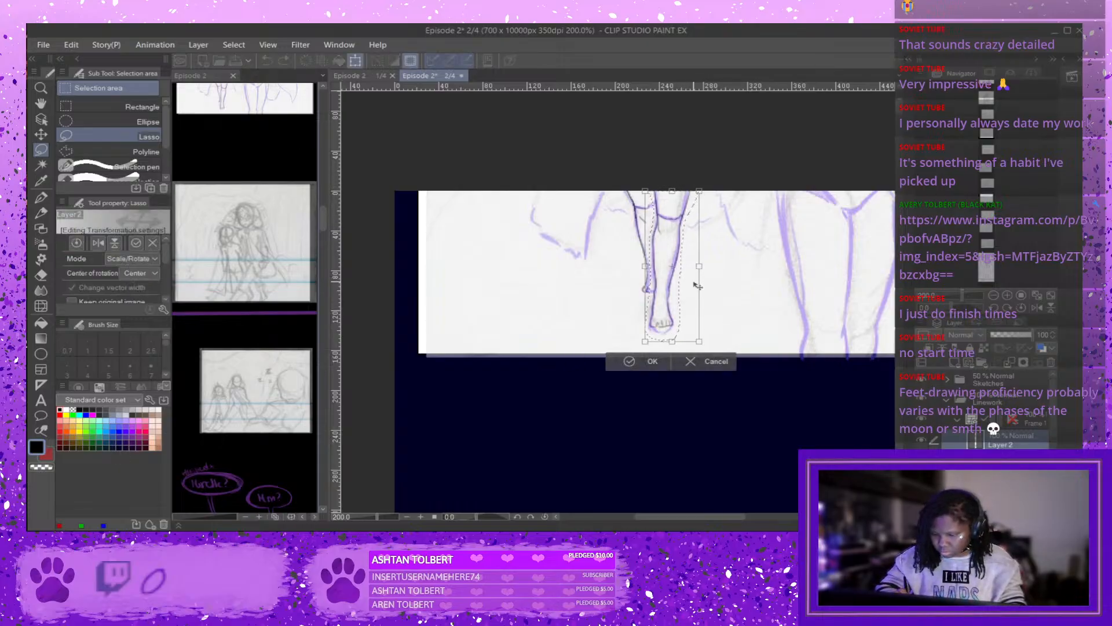
drag(691, 283, 696, 285)
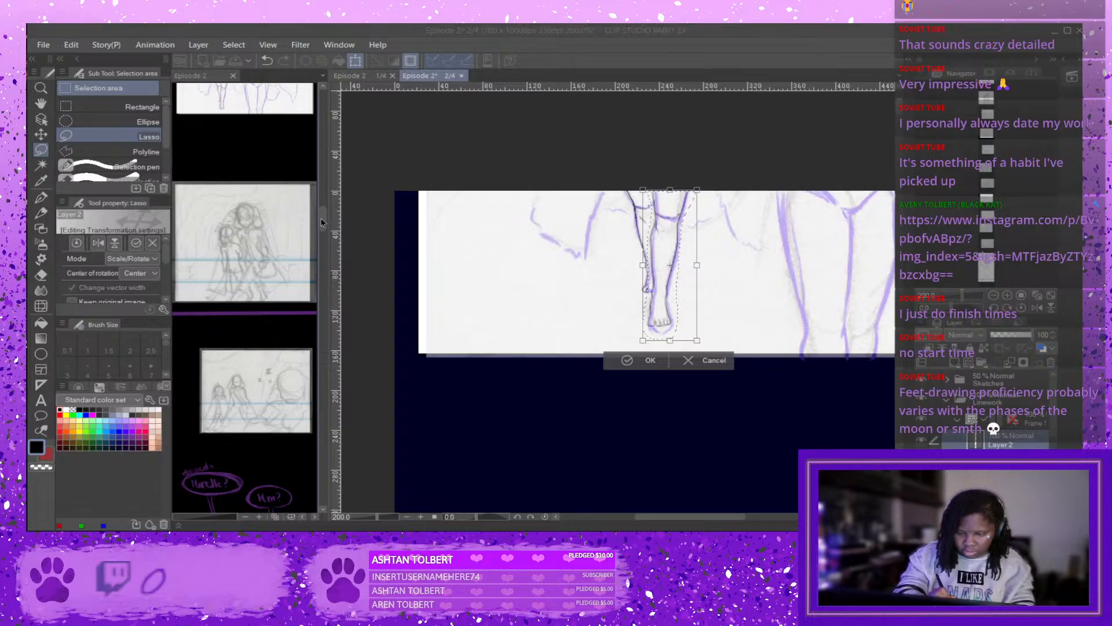
click(511, 229)
key(Return)
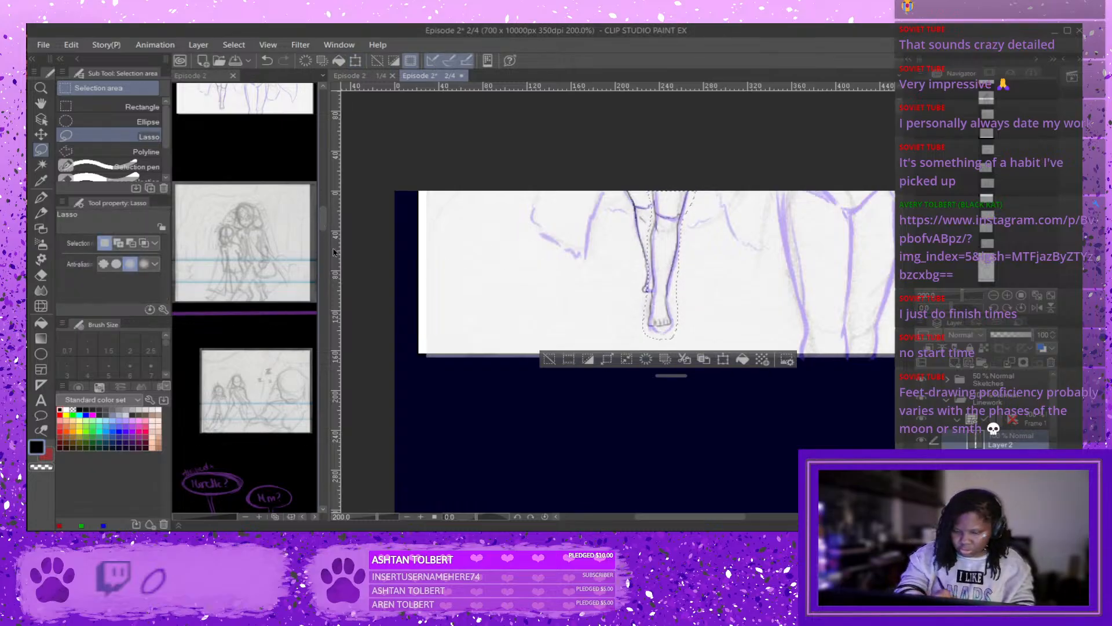
Nudge the selected front leg slightly further left so it sits closer to the rear leg.
click(323, 225)
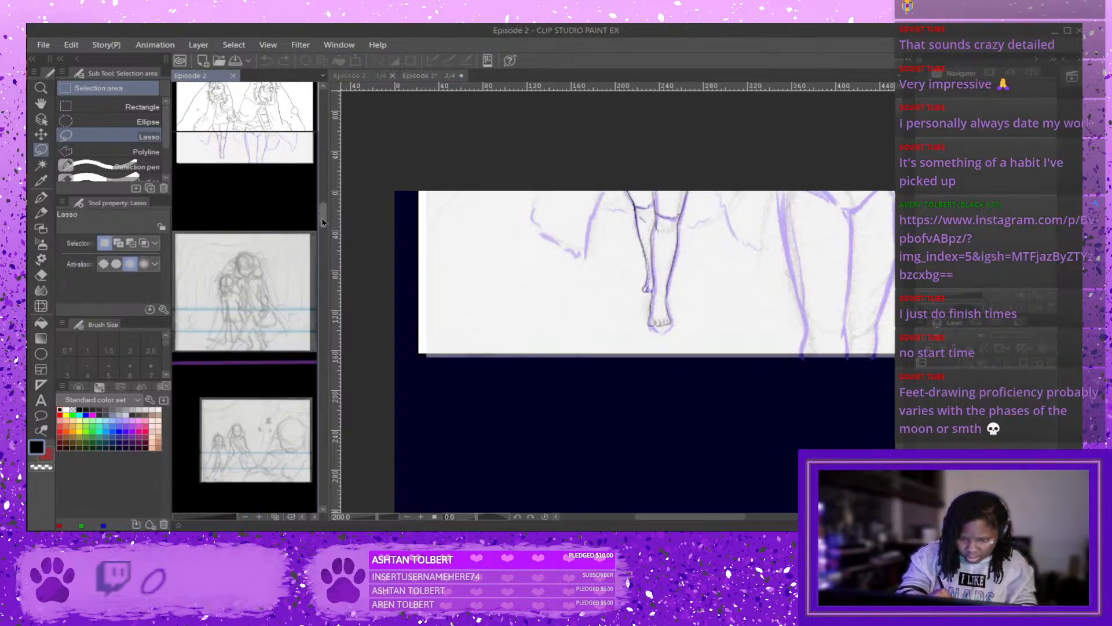
click(666, 239)
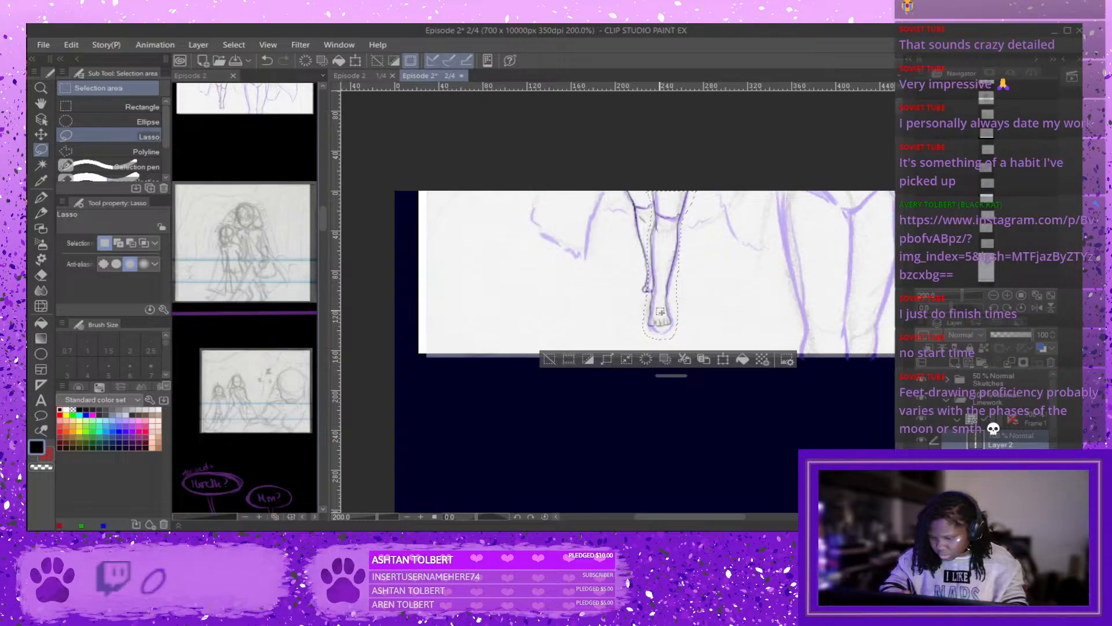
drag(660, 312, 662, 313)
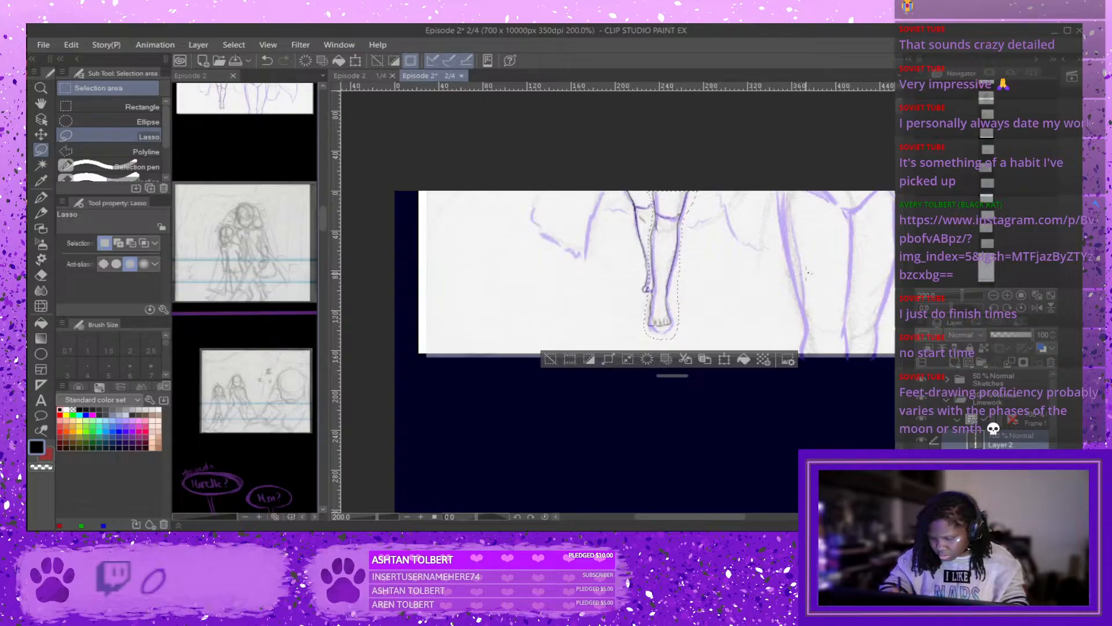
click(725, 359)
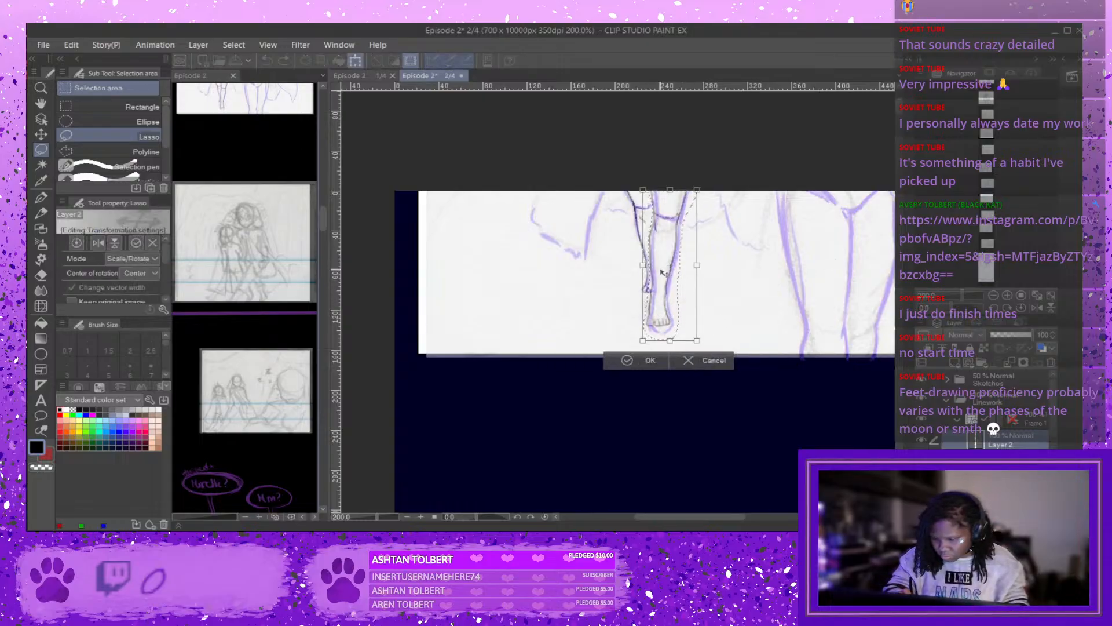
key(Left)
key(Left)
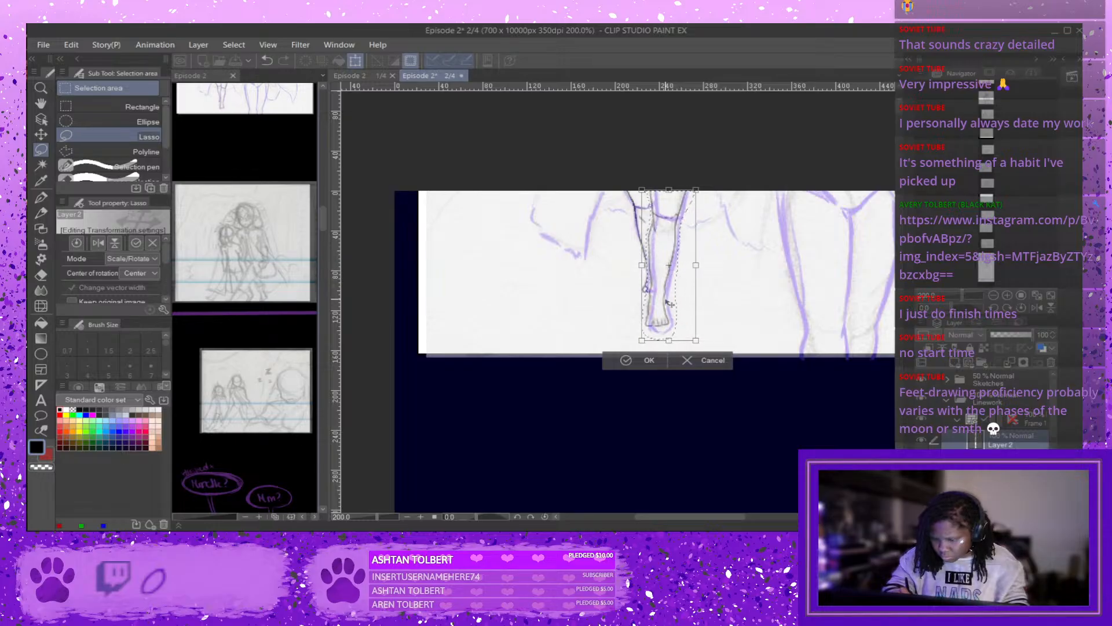
click(627, 361)
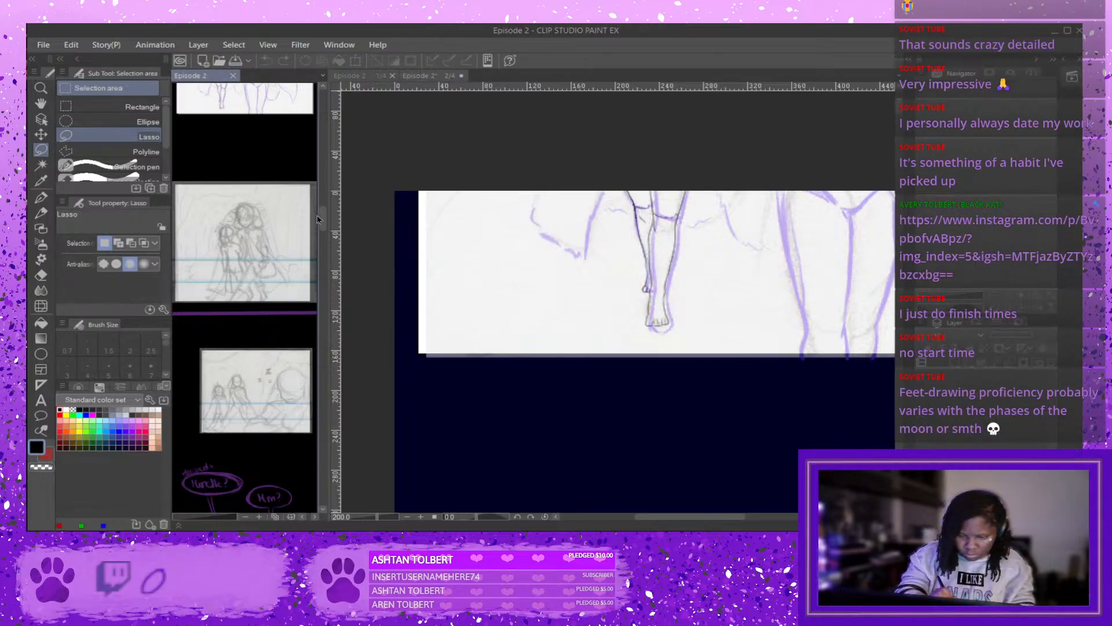
Hide the Sketches folder and examine how the inked legs line up with the upper body in the episode overview.
drag(319, 231, 323, 219)
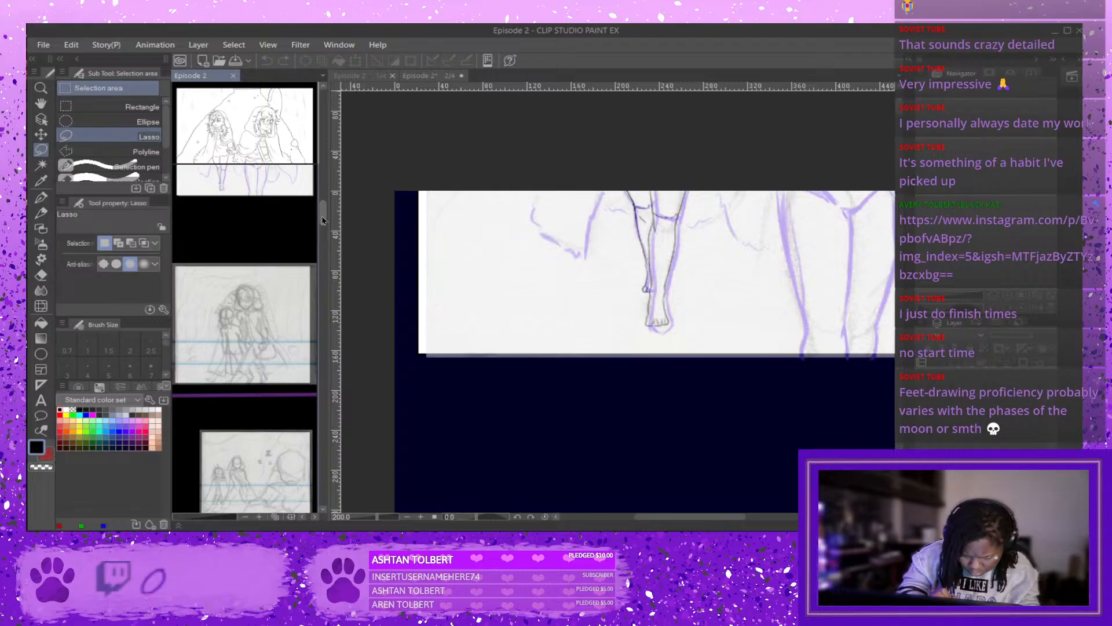
click(863, 399)
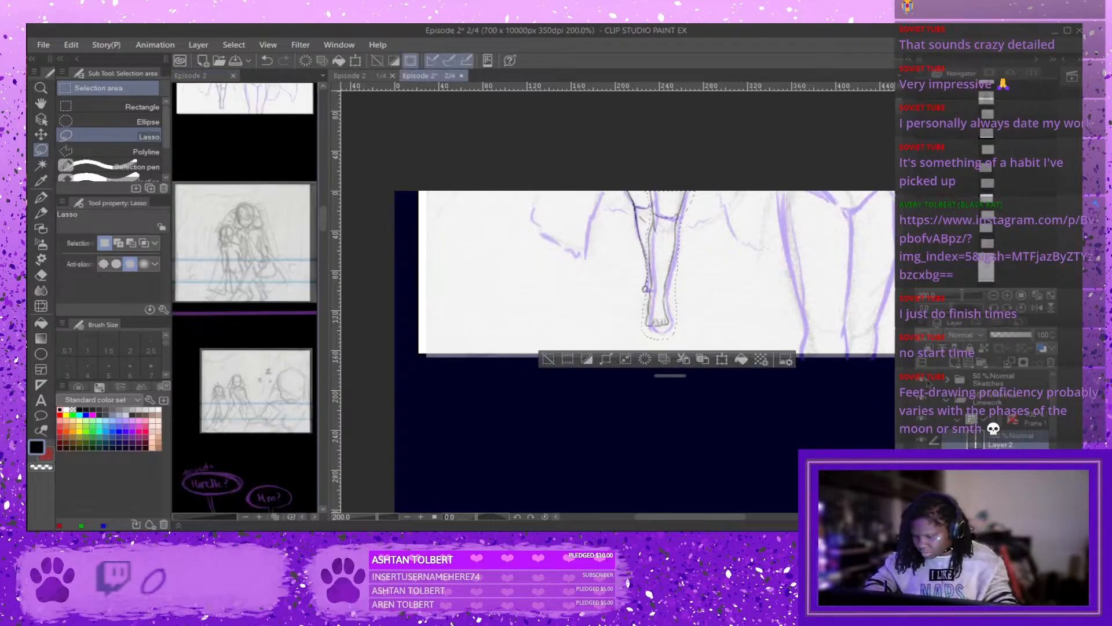
click(923, 379)
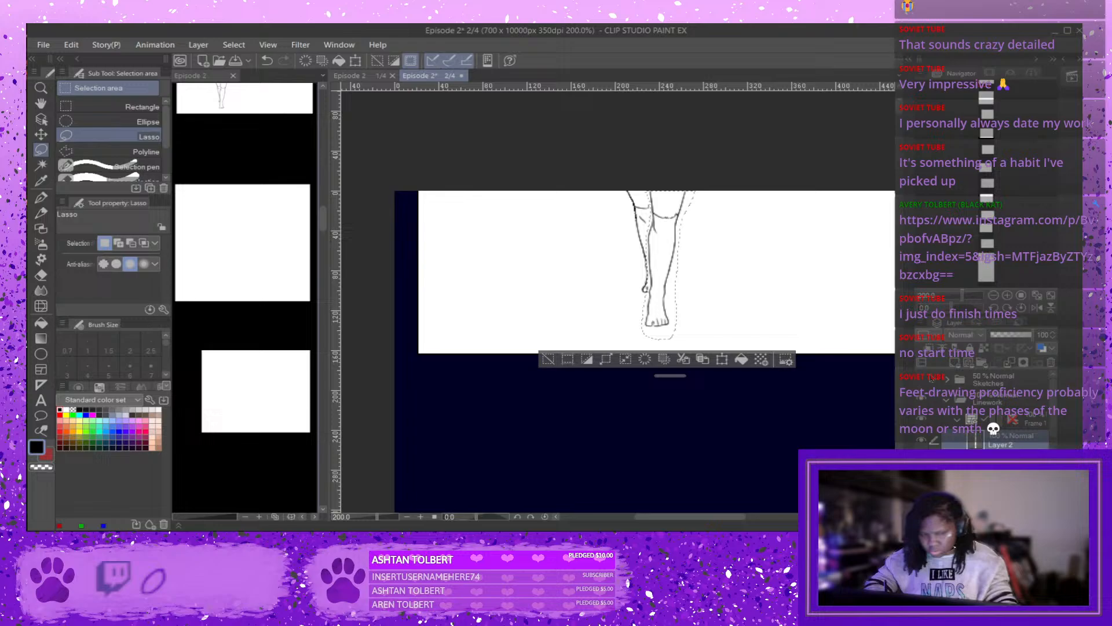
click(323, 222)
drag(323, 222, 323, 217)
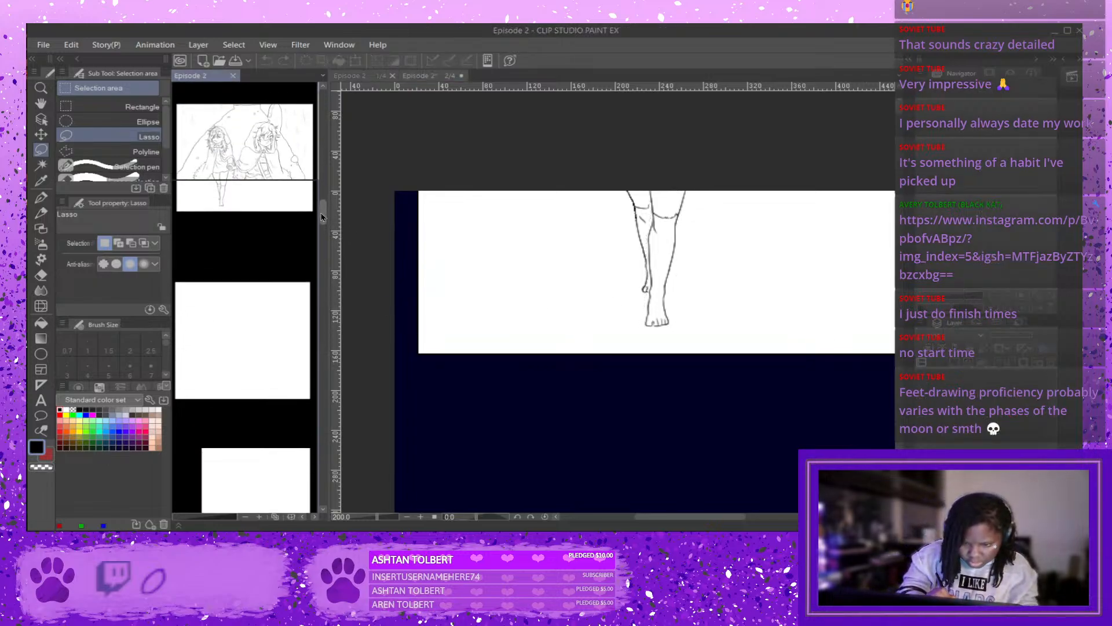
scroll(322, 218, down, 1)
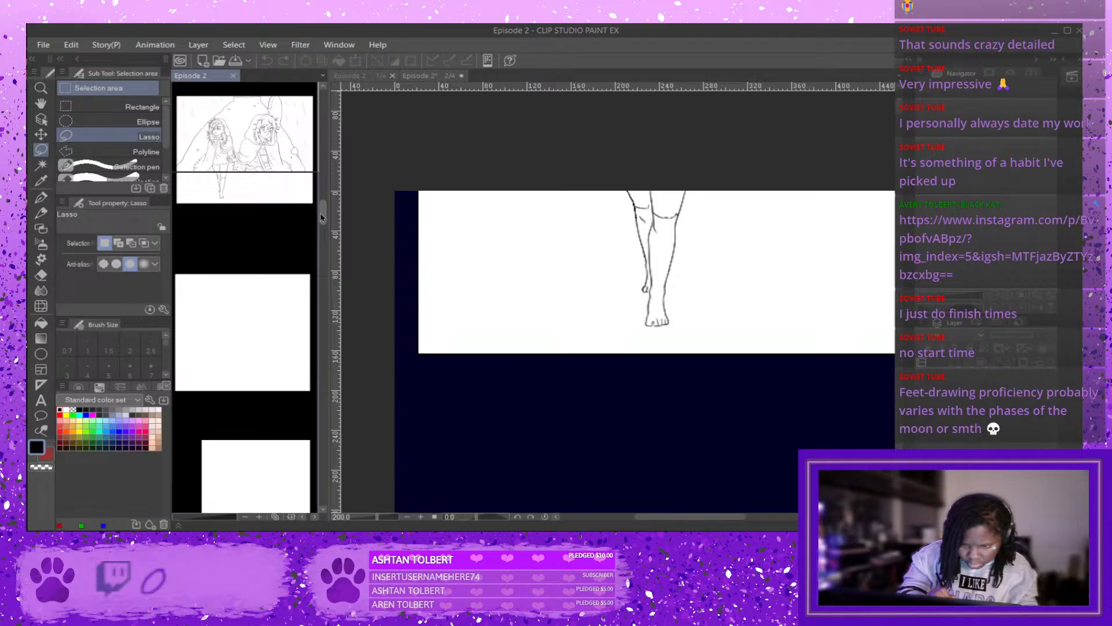
scroll(320, 217, down, 2)
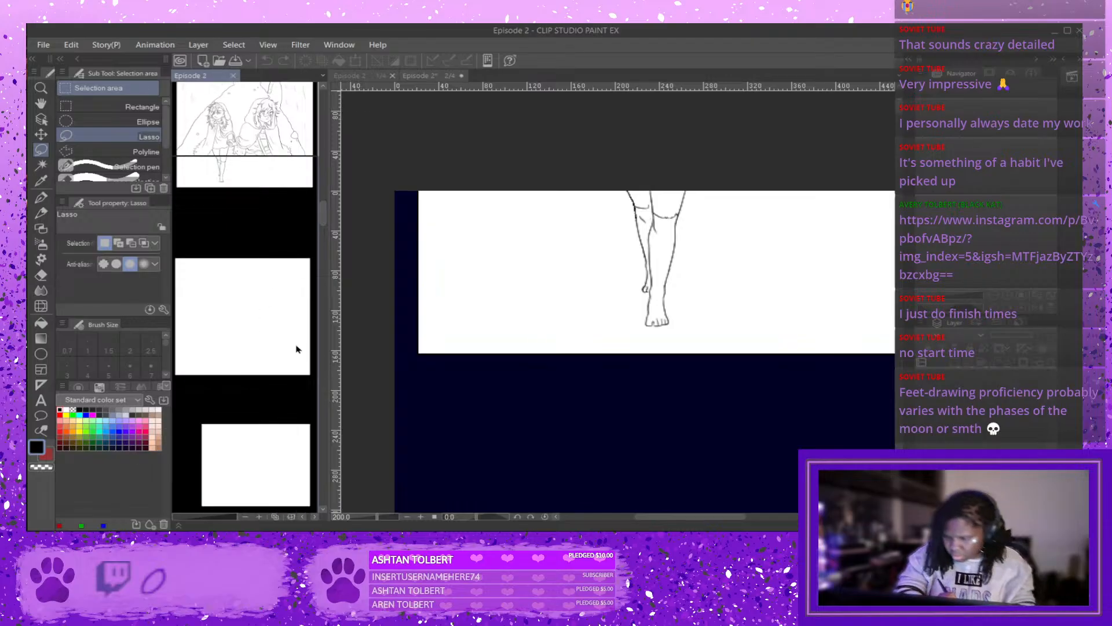
Lasso both of the left figure's inked legs and shift them slightly left to align with the upper body.
mouse_move(631, 318)
mouse_down()
mouse_move(659, 197)
mouse_move(625, 195)
mouse_move(626, 221)
mouse_move(695, 336)
mouse_move(702, 185)
mouse_move(702, 220)
mouse_up()
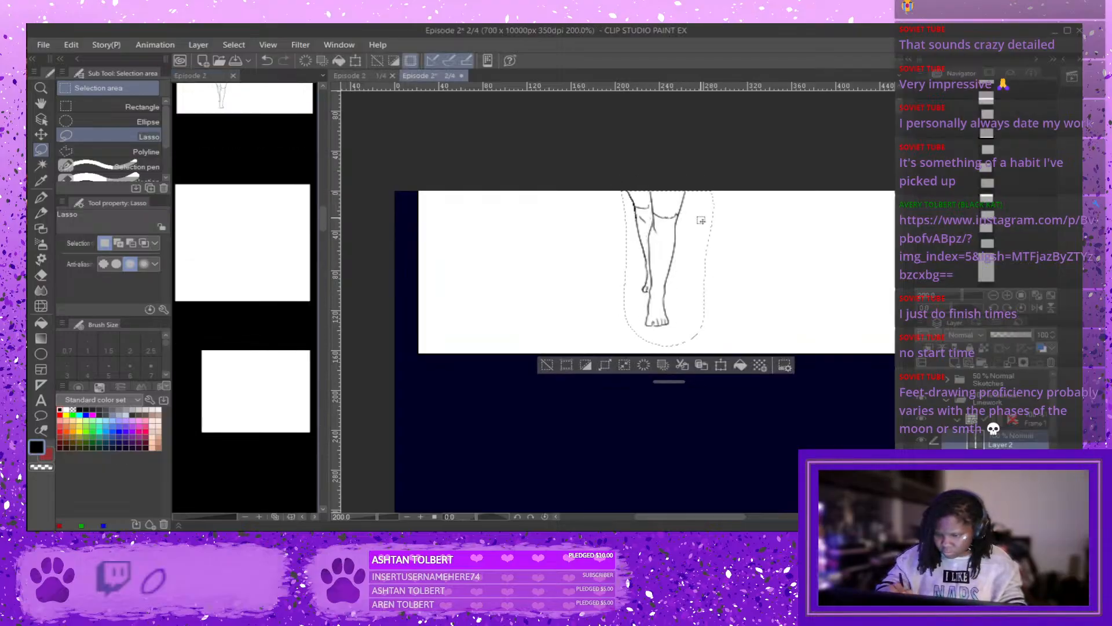
click(723, 359)
drag(697, 292, 694, 292)
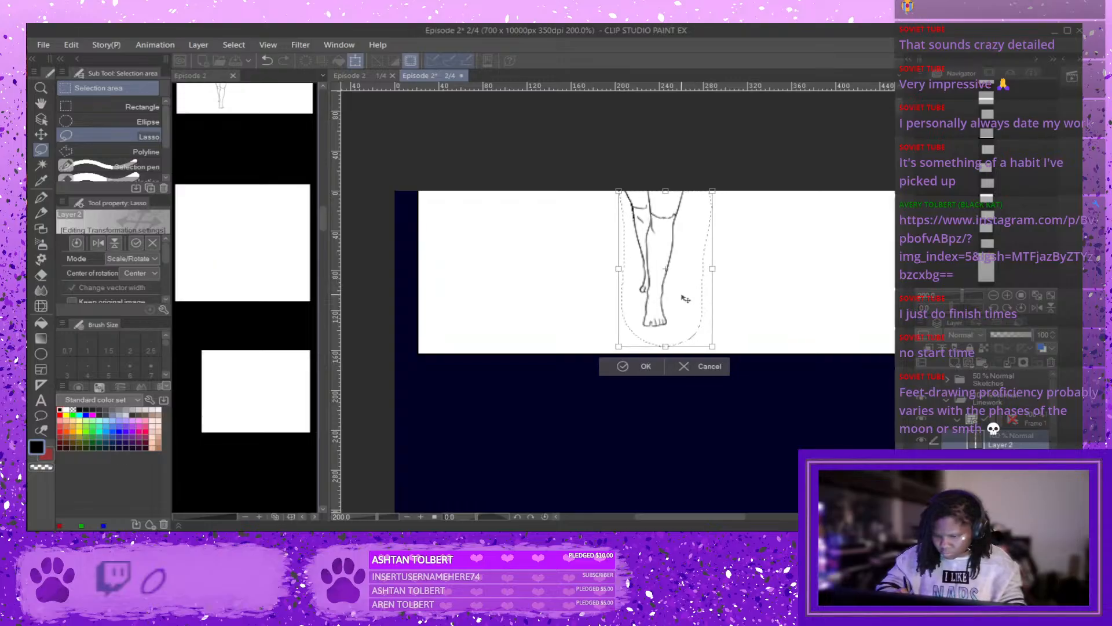
key(Return)
click(323, 221)
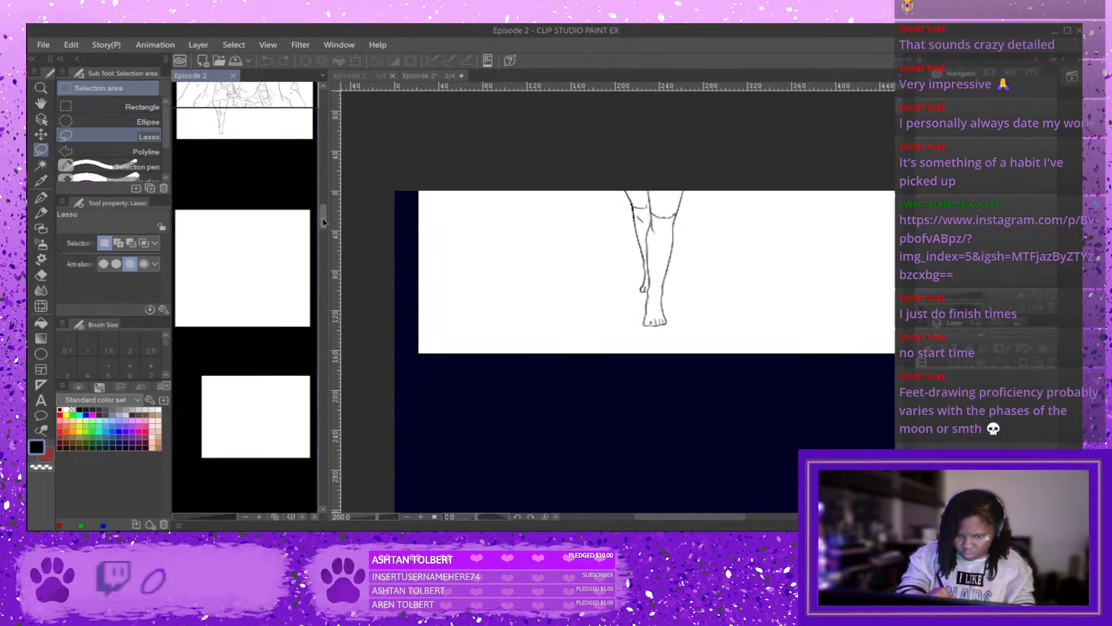
drag(324, 222, 322, 220)
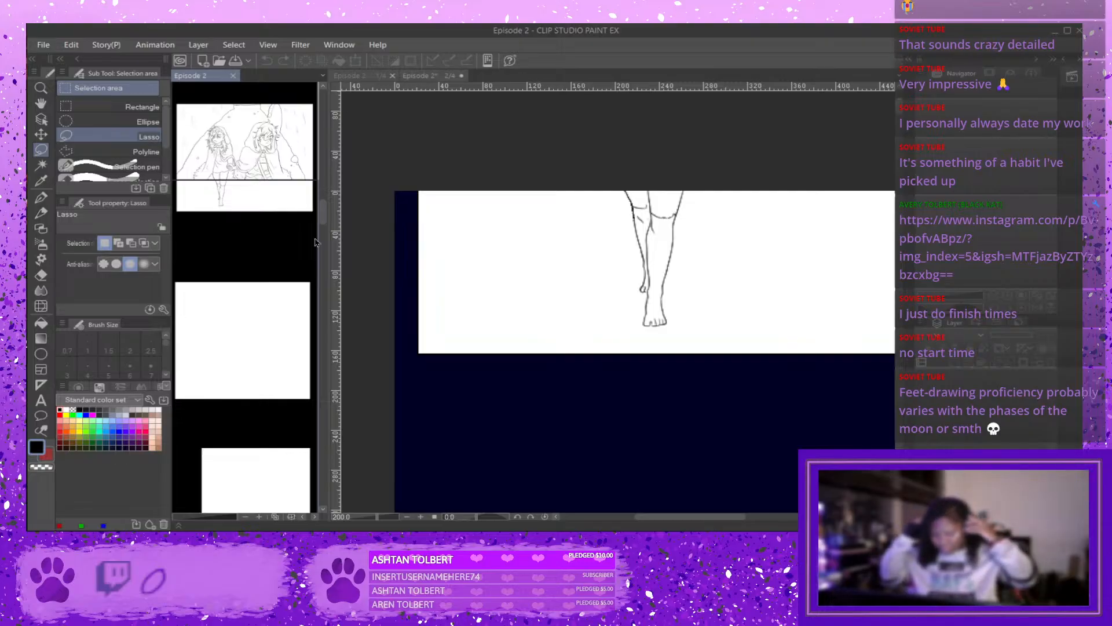
Clear the selection around the legs and show the Sketches folder again.
drag(623, 194, 696, 334)
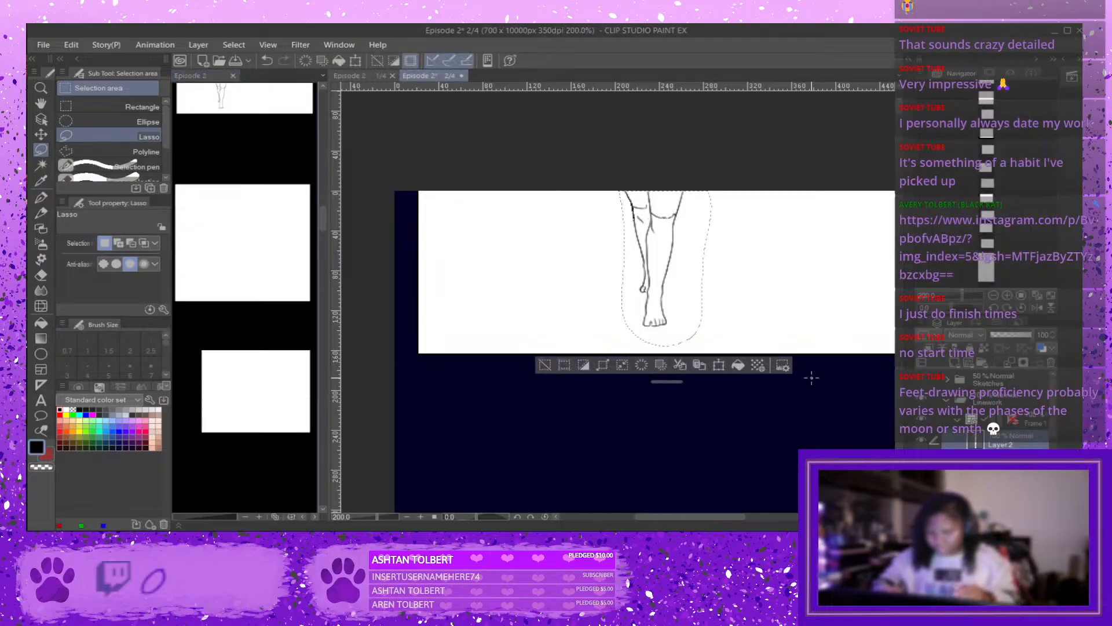
click(545, 366)
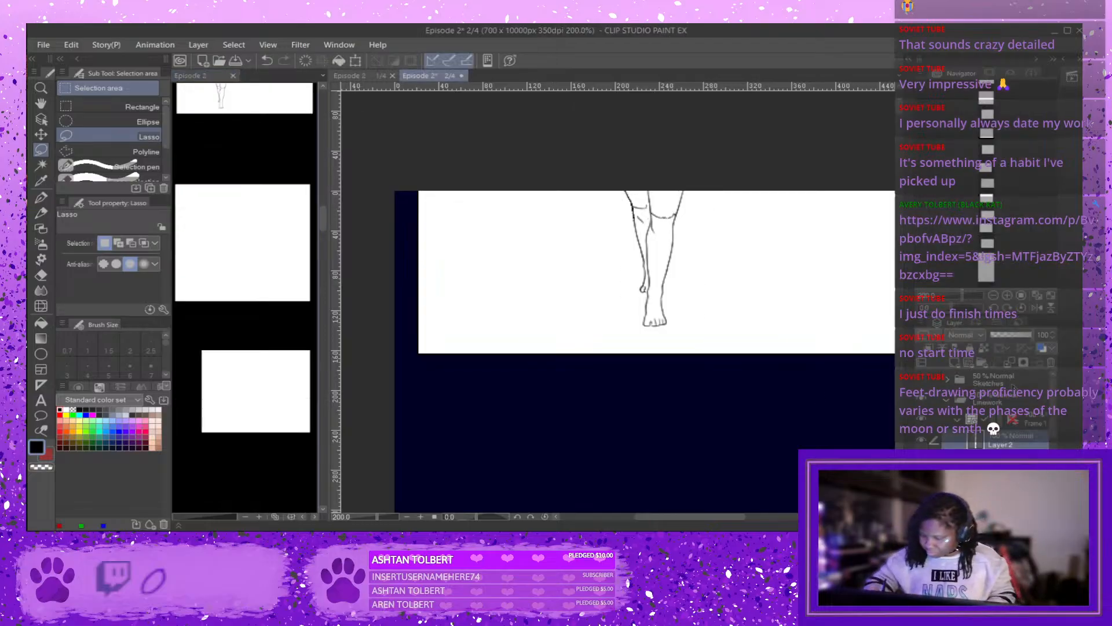
click(923, 380)
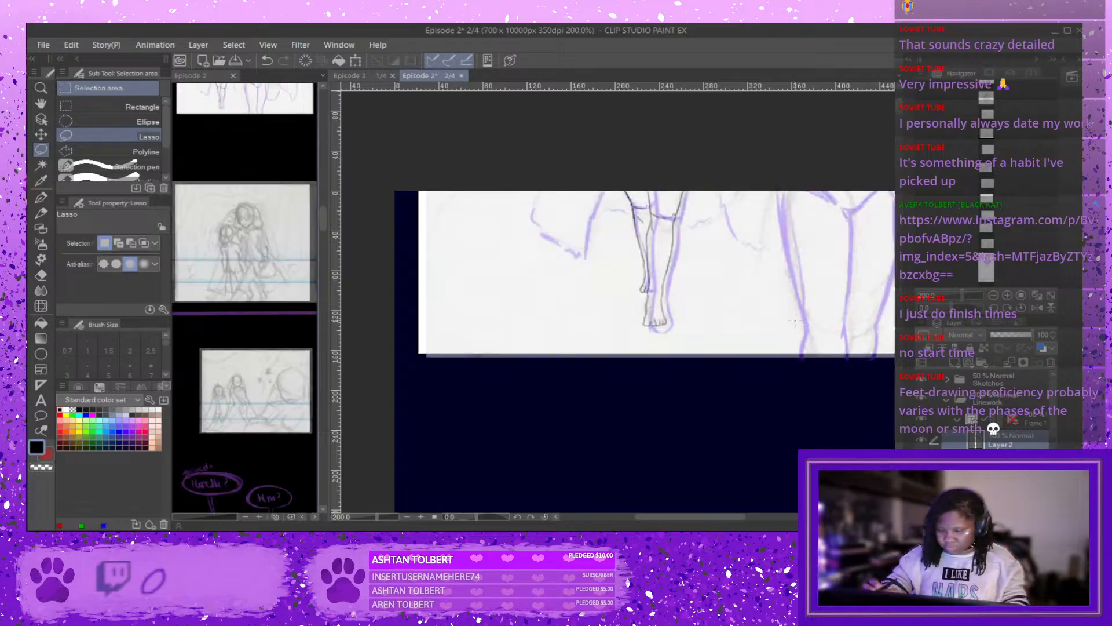
Ink the cloak corner beside the left figure's legs with the Textured pen, giving it a straight side and a jagged, torn hem.
click(41, 197)
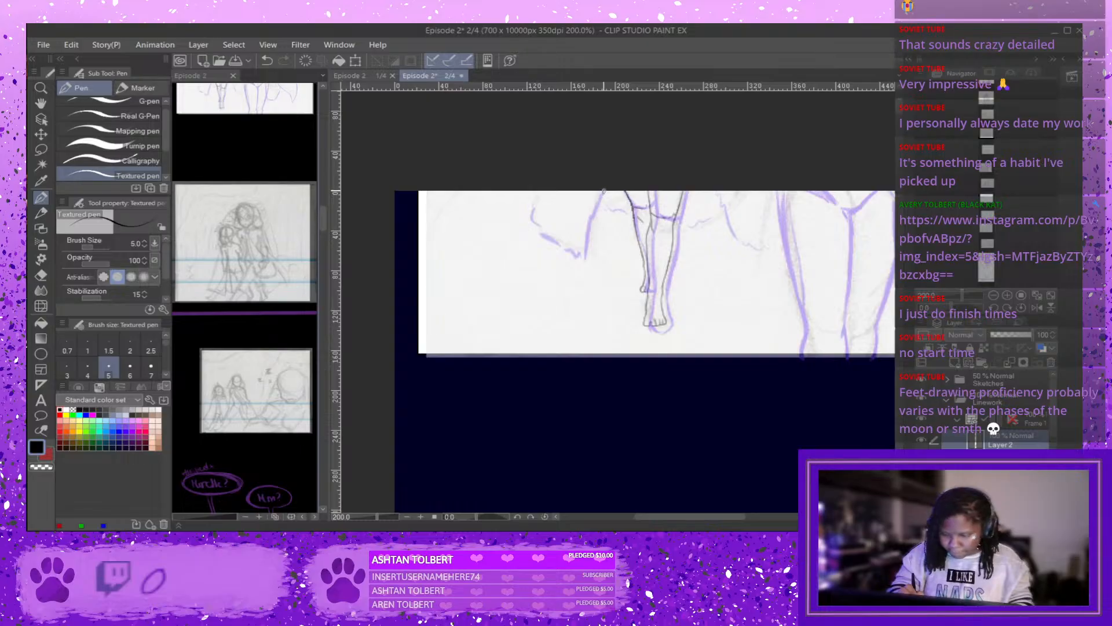
mouse_move(601, 194)
mouse_down()
mouse_move(583, 260)
mouse_move(529, 220)
mouse_move(534, 193)
mouse_up()
key(ctrl+z)
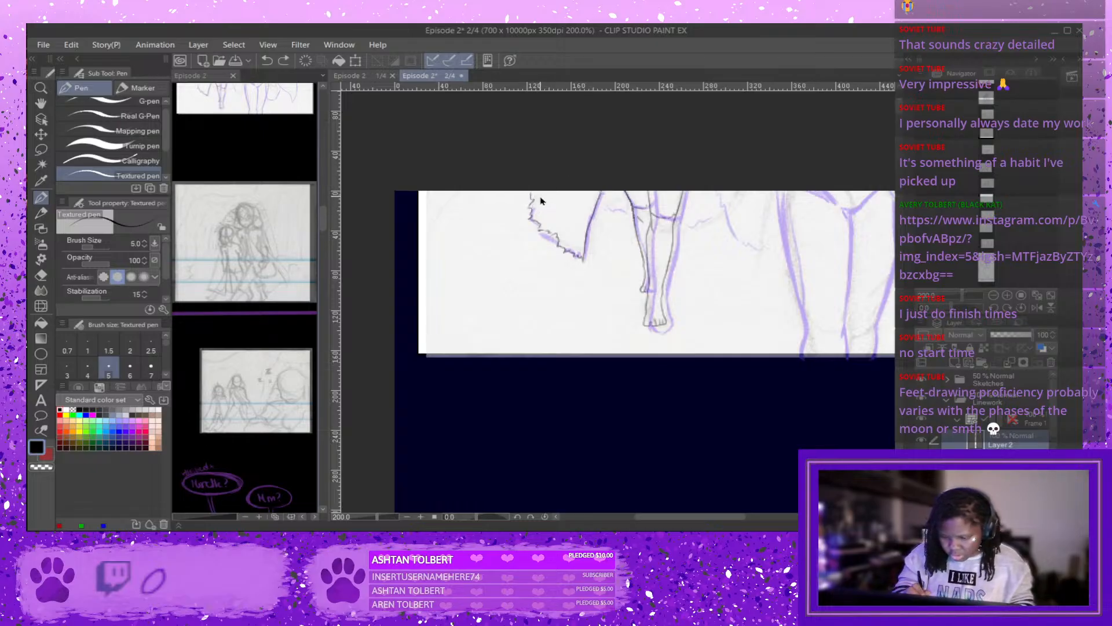
key(ctrl+z)
drag(528, 206, 525, 191)
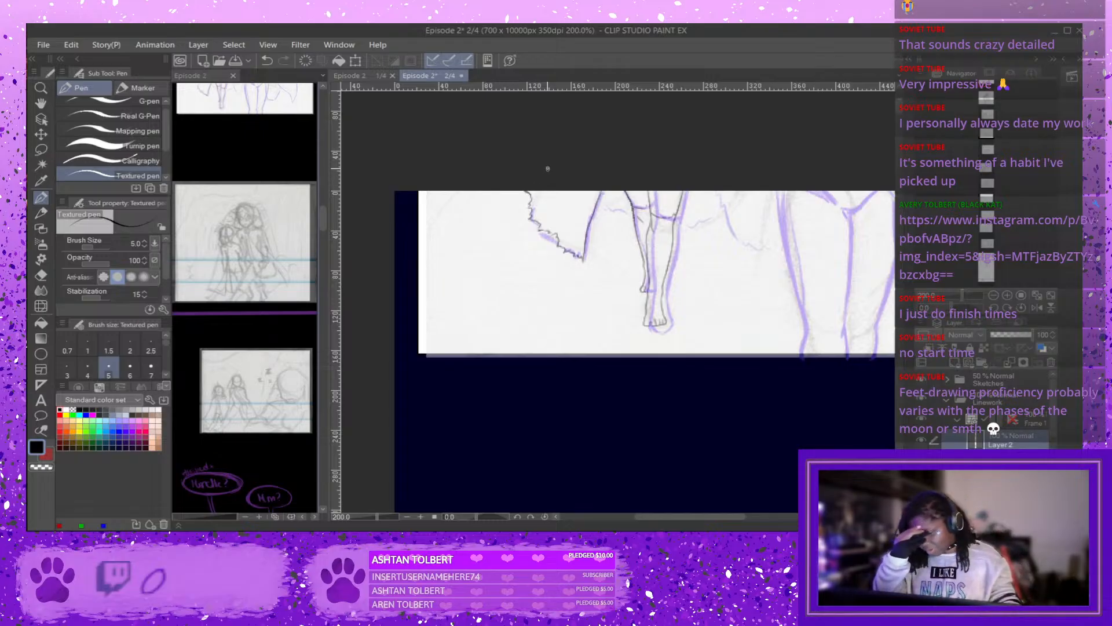
Ink a short ragged hem line joining the cloak corner to the left figure's legs.
drag(324, 226, 323, 217)
scroll(323, 217, down, 1)
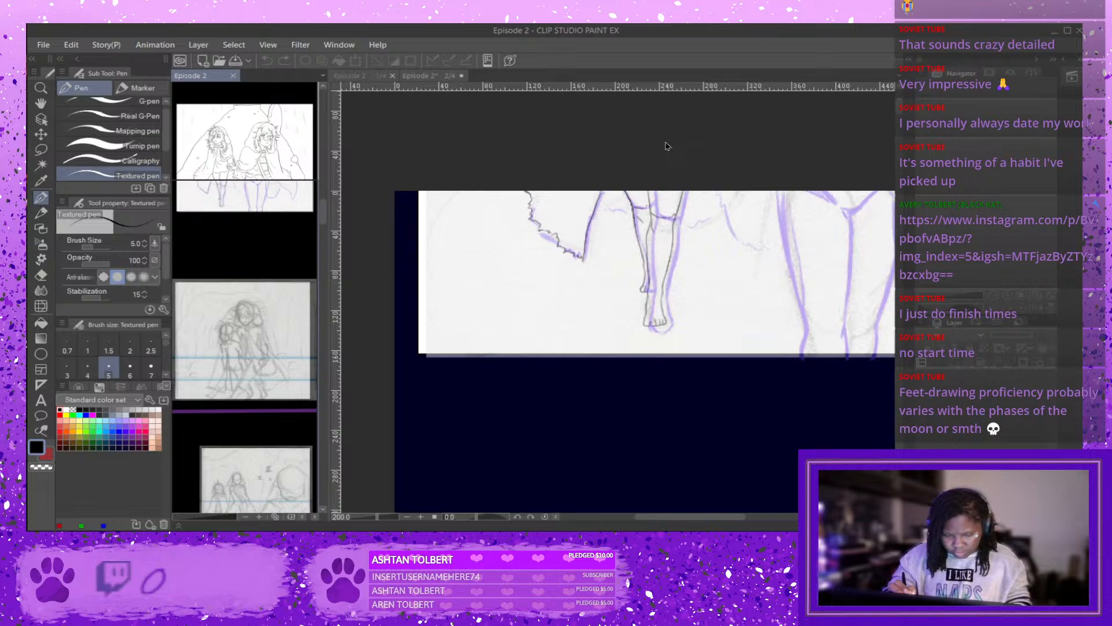
click(598, 212)
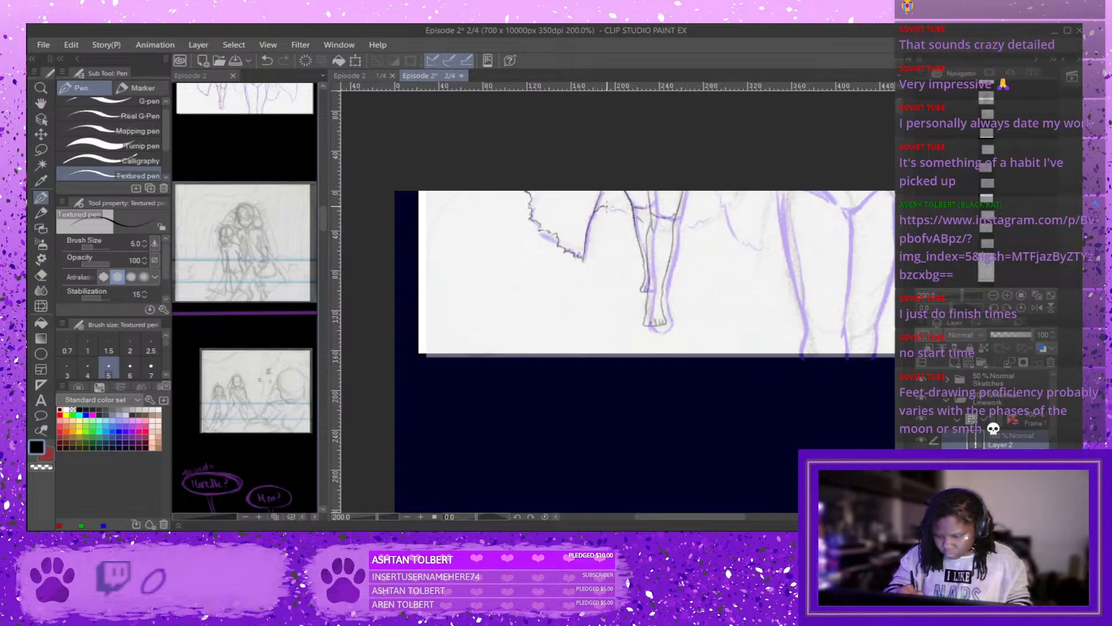
drag(611, 204, 632, 205)
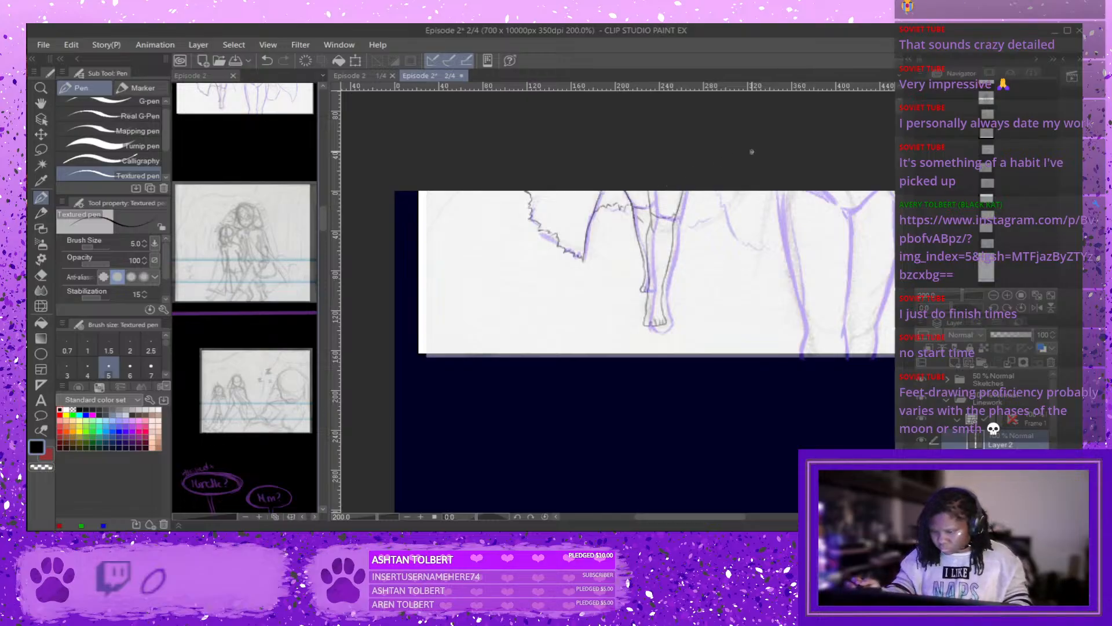
Lasso the inked cloak corner with its hem line and shift it slightly left towards the upper cloak's outline.
click(47, 150)
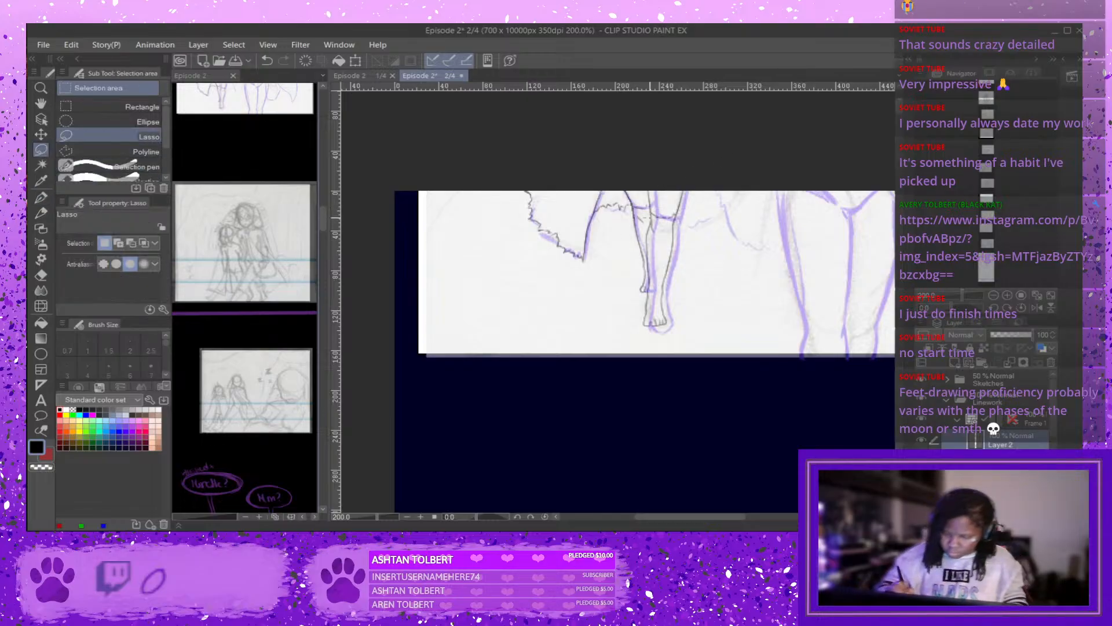
mouse_move(623, 196)
mouse_down()
mouse_move(616, 240)
mouse_move(583, 265)
mouse_move(520, 240)
mouse_move(530, 166)
mouse_move(620, 190)
mouse_up()
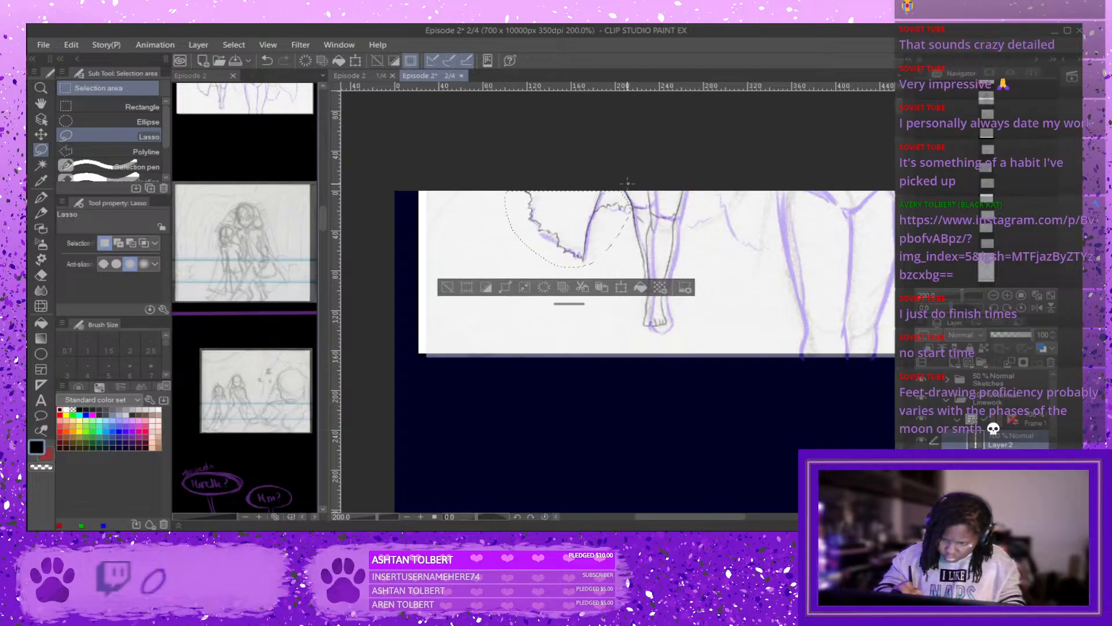
click(621, 288)
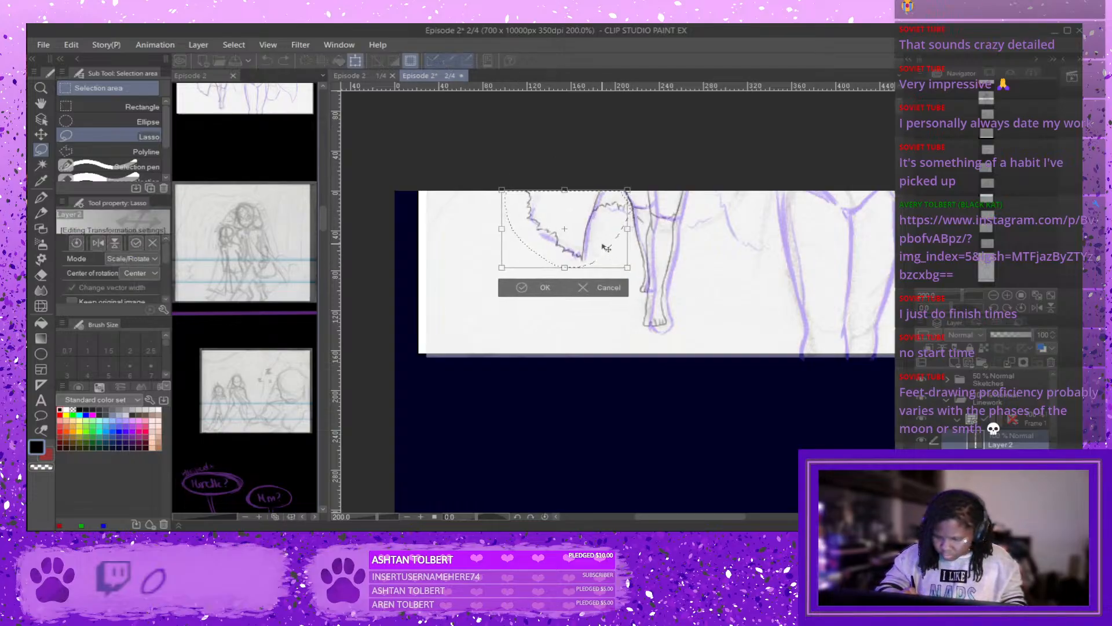
drag(602, 248, 602, 248)
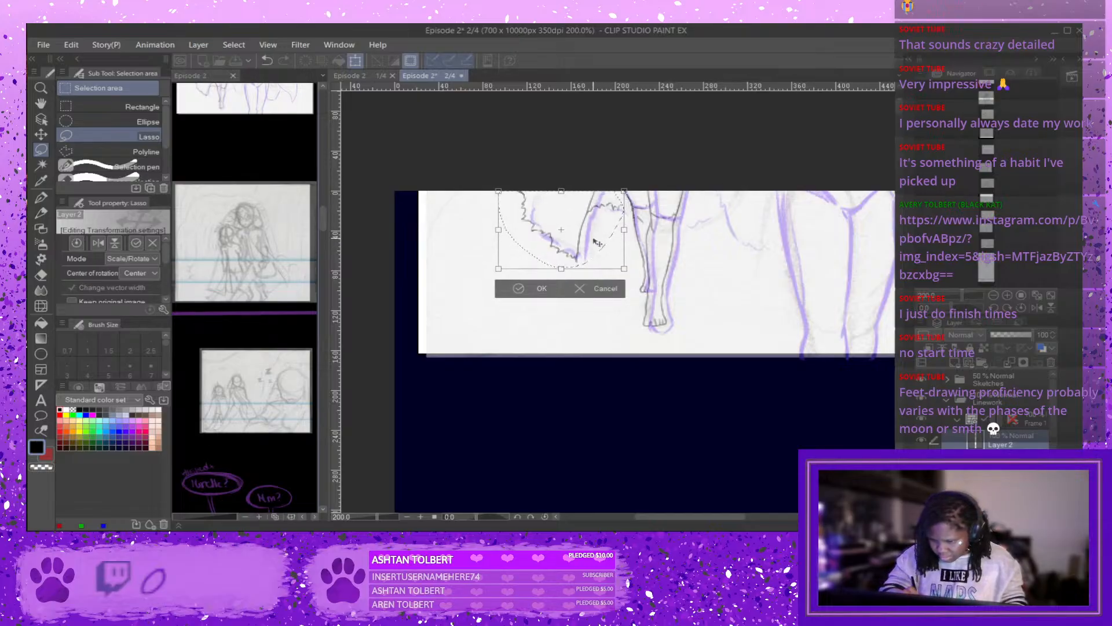
drag(599, 241, 602, 241)
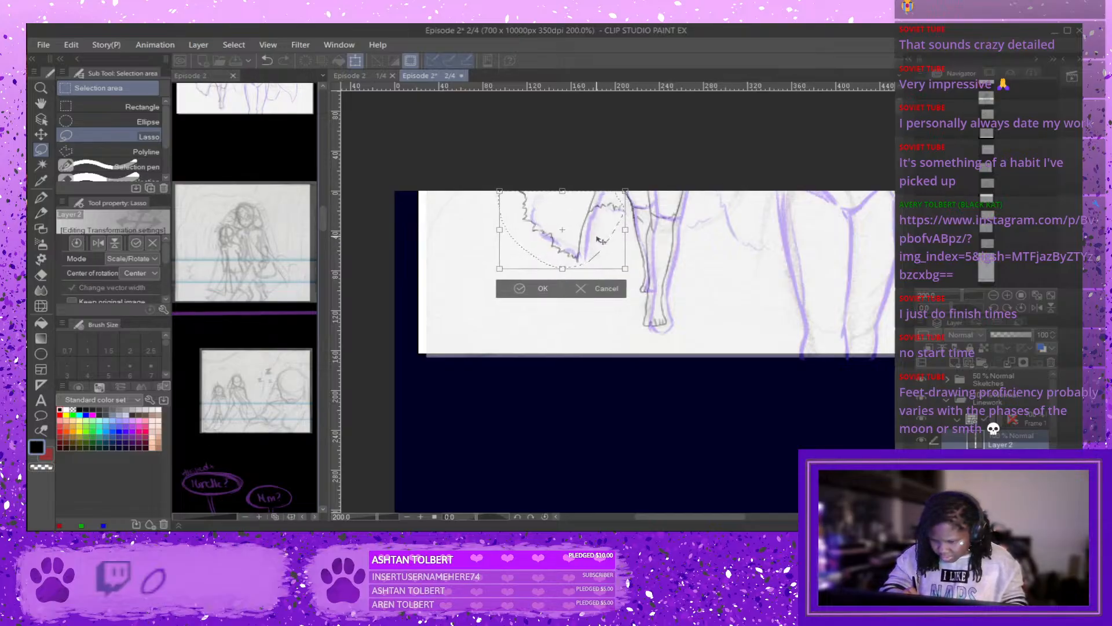
click(516, 294)
drag(322, 224, 323, 223)
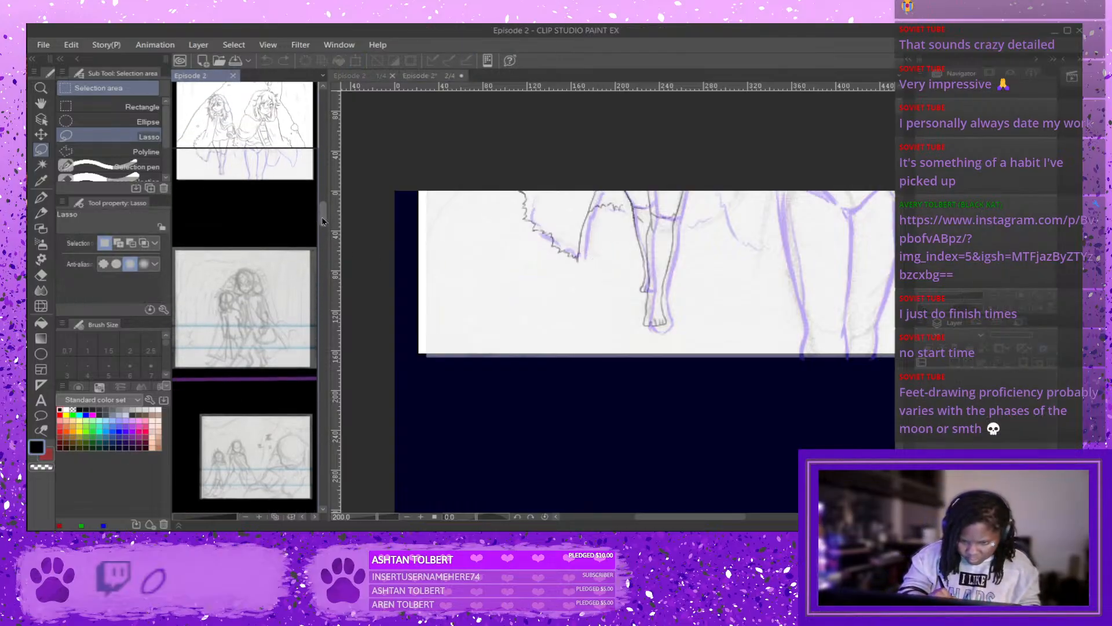
Move the selected cloak corner further left and compare it with the upper body in the episode overview.
click(620, 213)
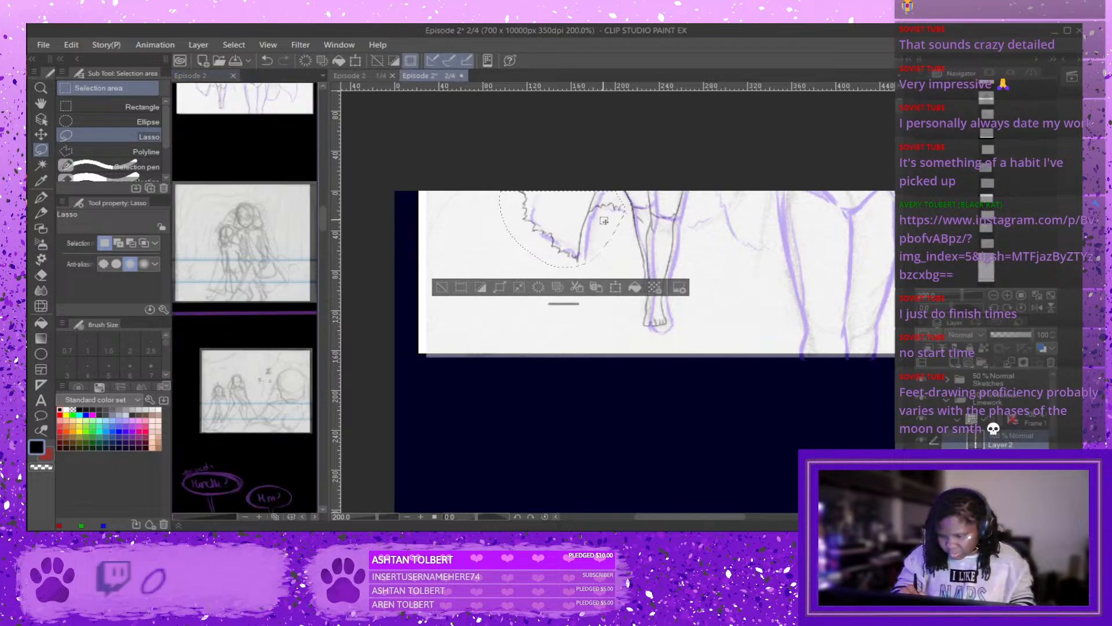
click(616, 289)
drag(603, 240, 600, 237)
click(322, 227)
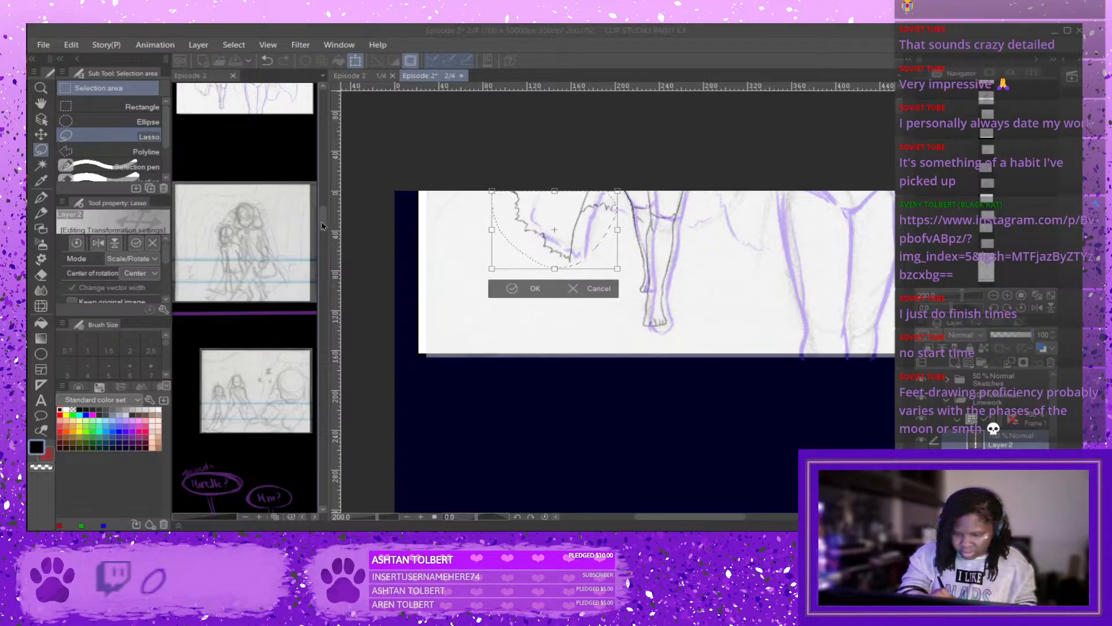
key(Return)
drag(323, 223, 323, 219)
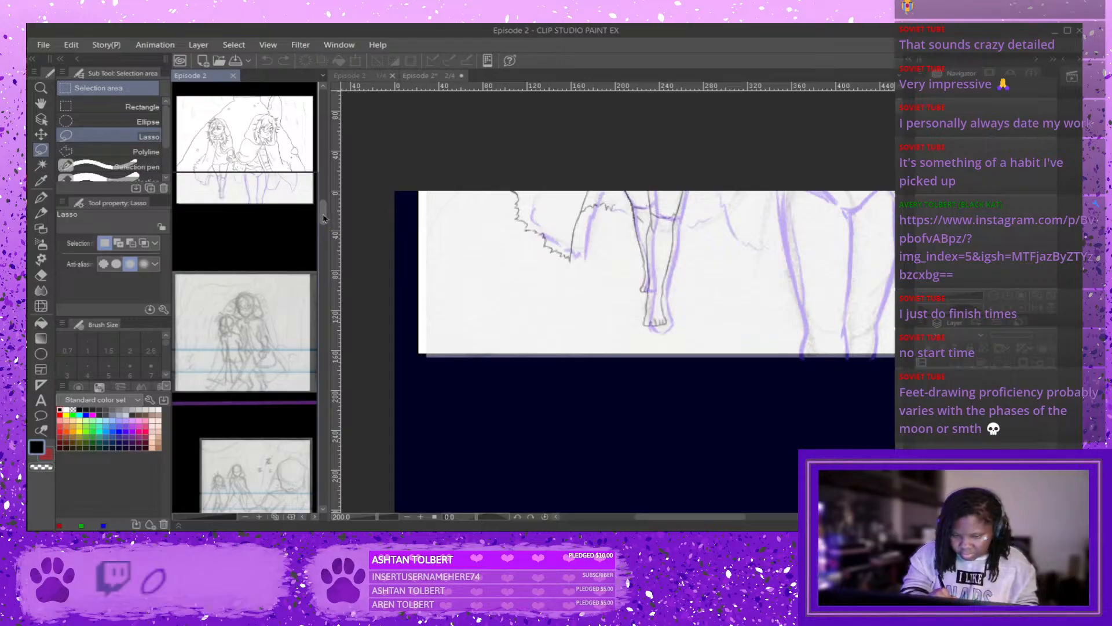
Fine-tune the horizontal position of the selected cloak corner and check its alignment in the episode overview.
click(601, 232)
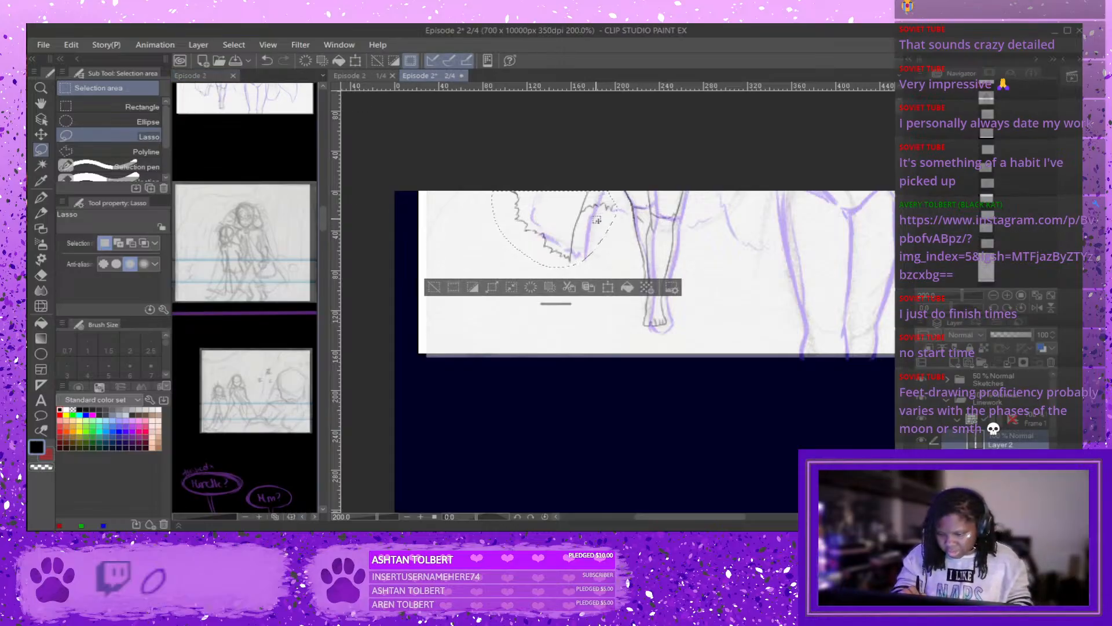
drag(596, 219, 601, 219)
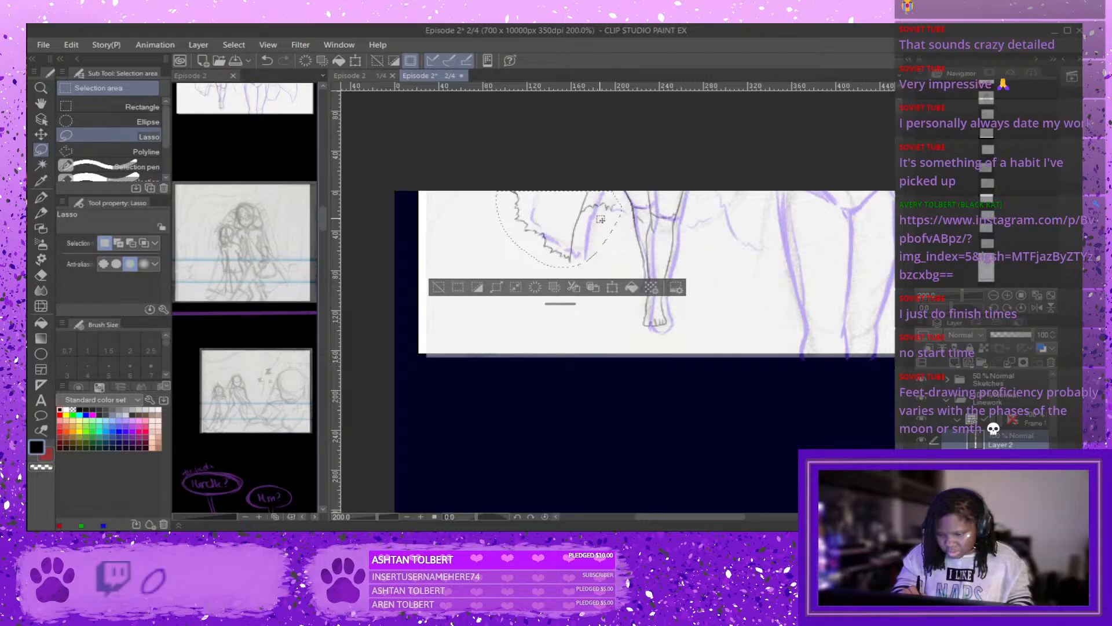
click(612, 288)
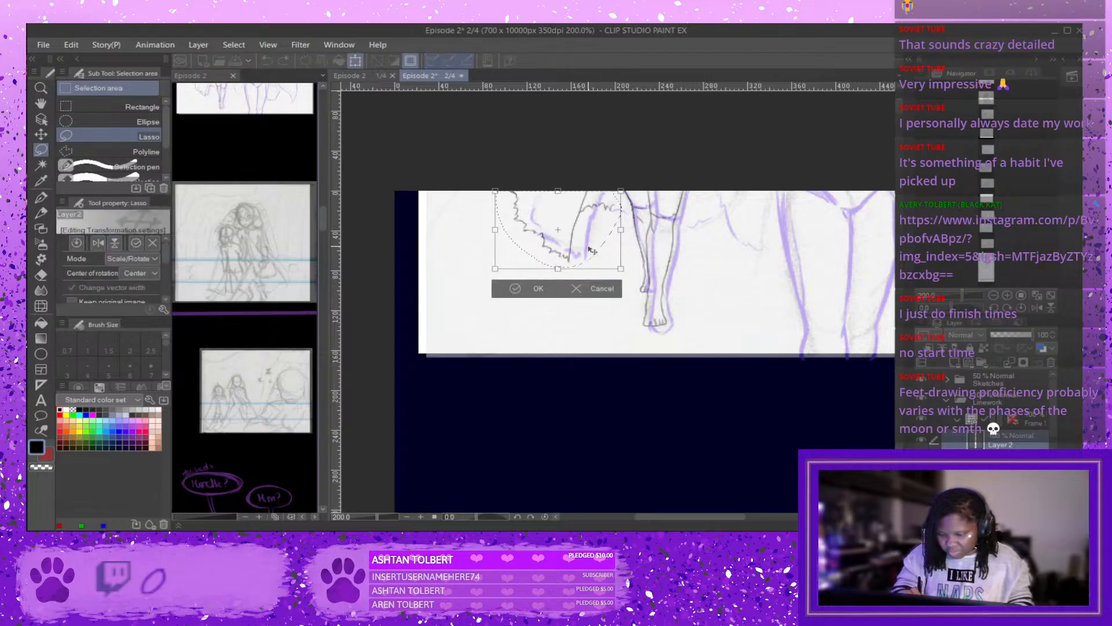
drag(587, 249, 589, 249)
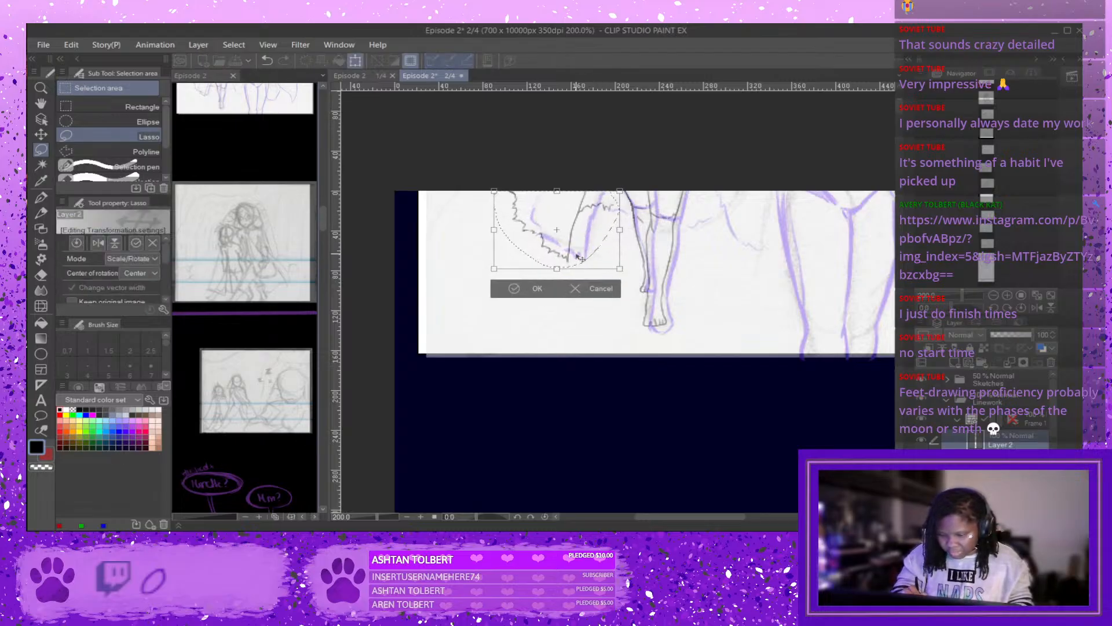
click(523, 289)
scroll(322, 226, up, 2)
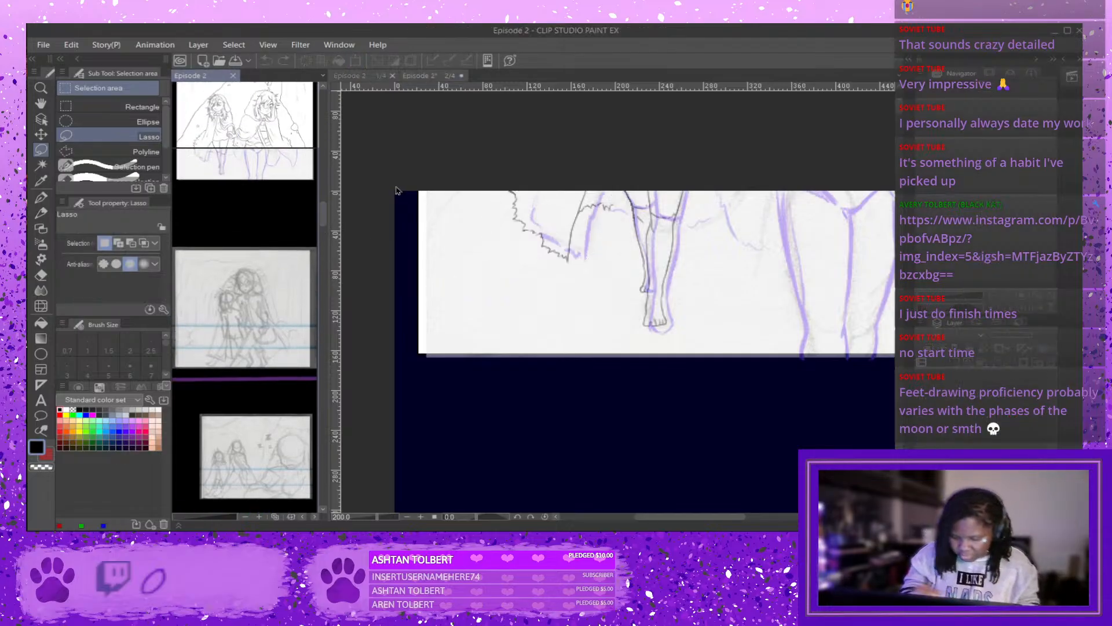
Nudge the selected cloak corner a little more to the left so its edges meet the upper cloak lines.
drag(616, 198, 615, 200)
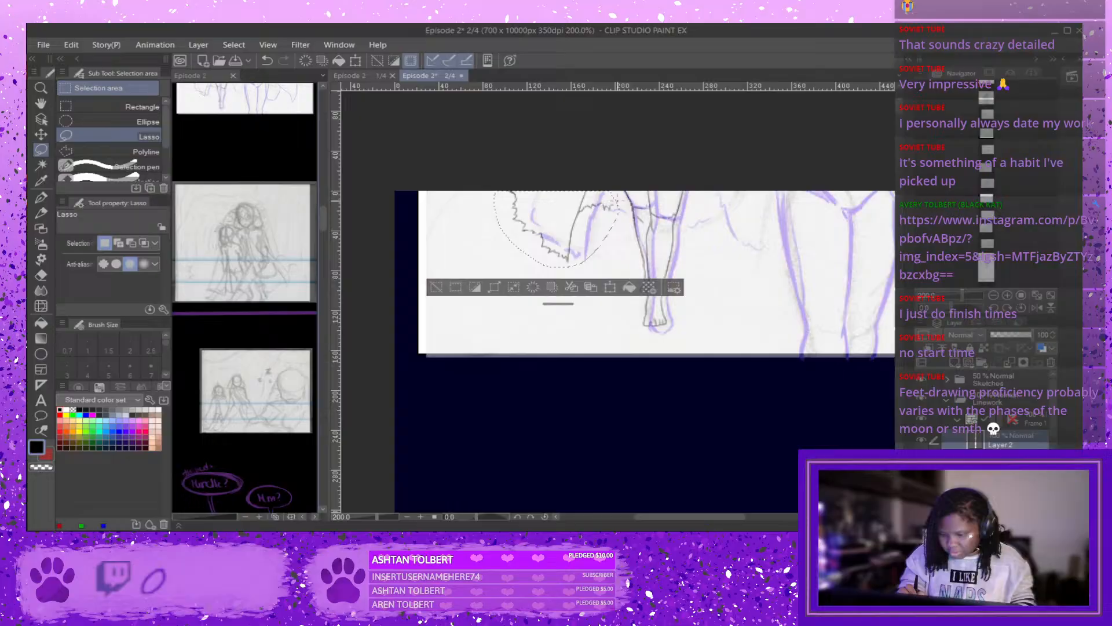
click(555, 286)
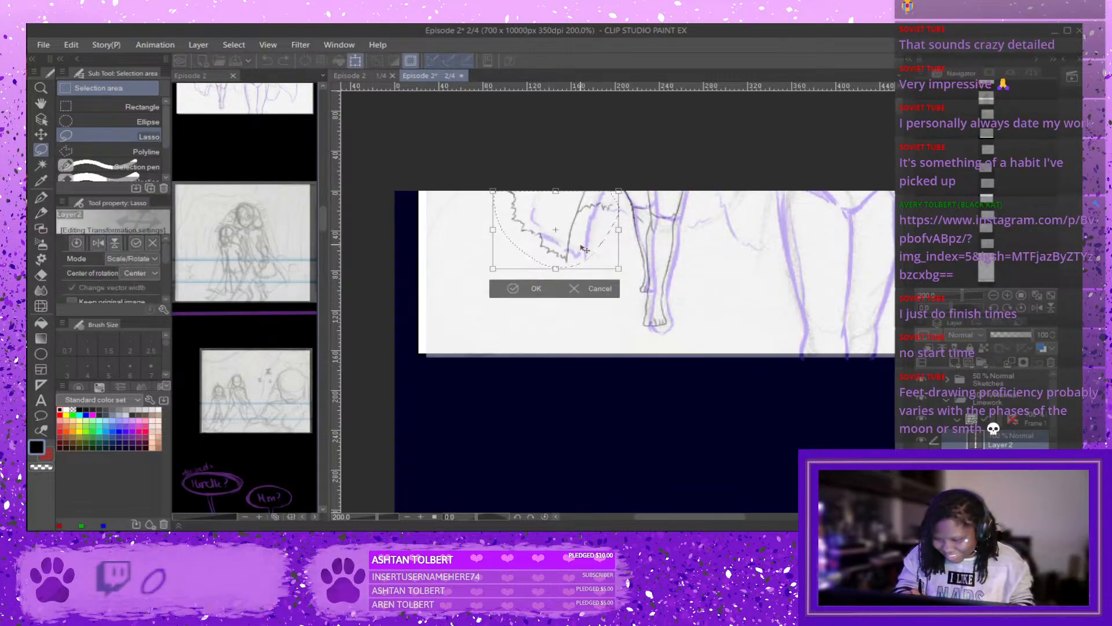
click(514, 289)
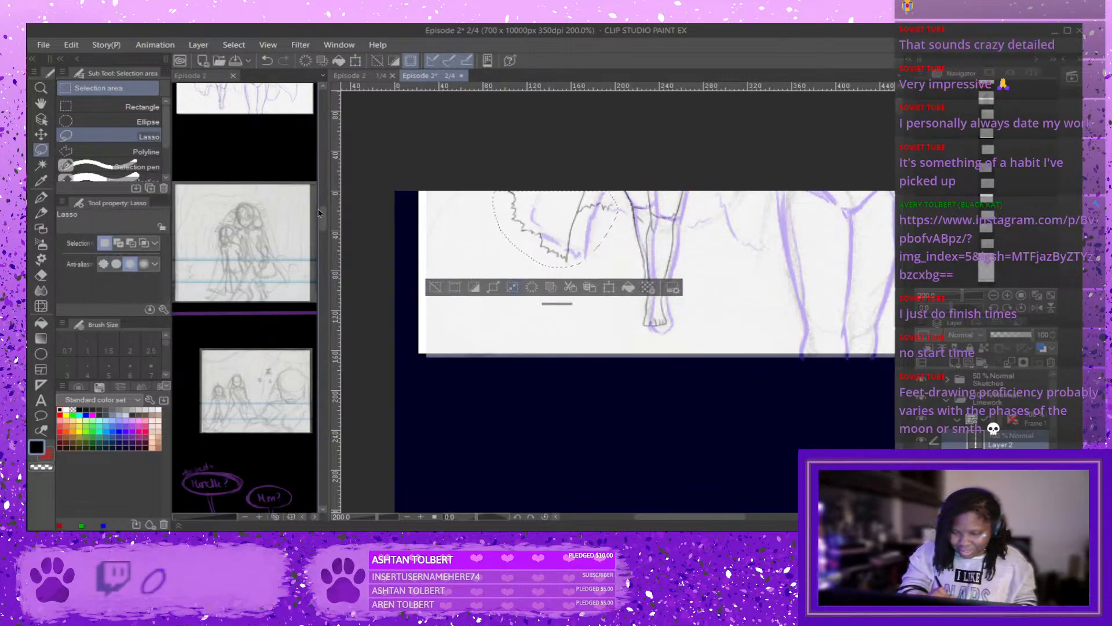
drag(323, 223, 323, 225)
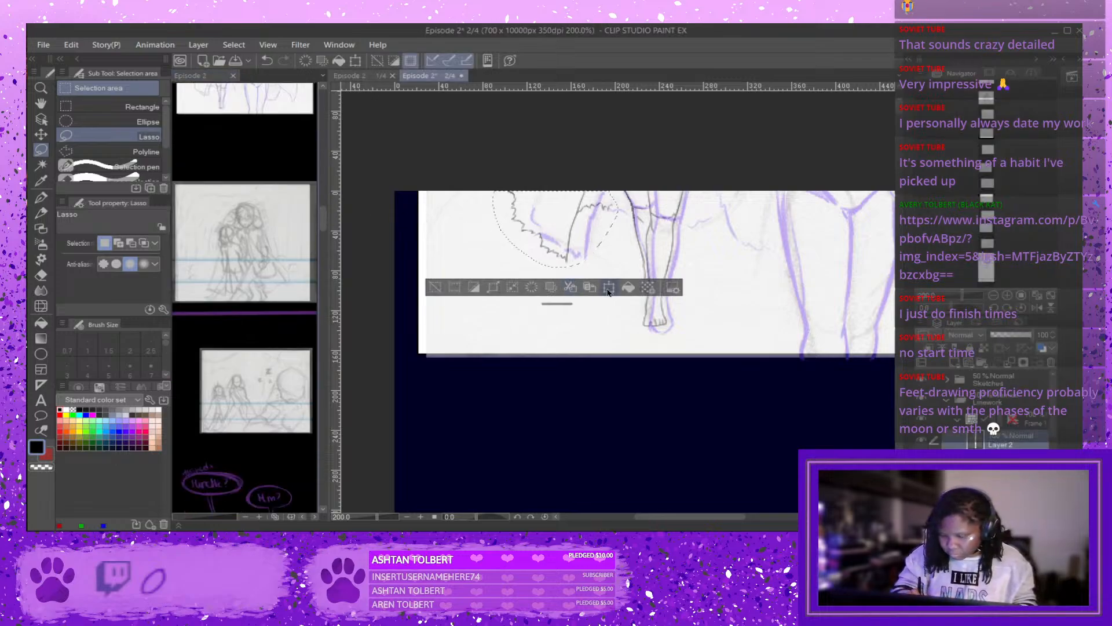
click(570, 286)
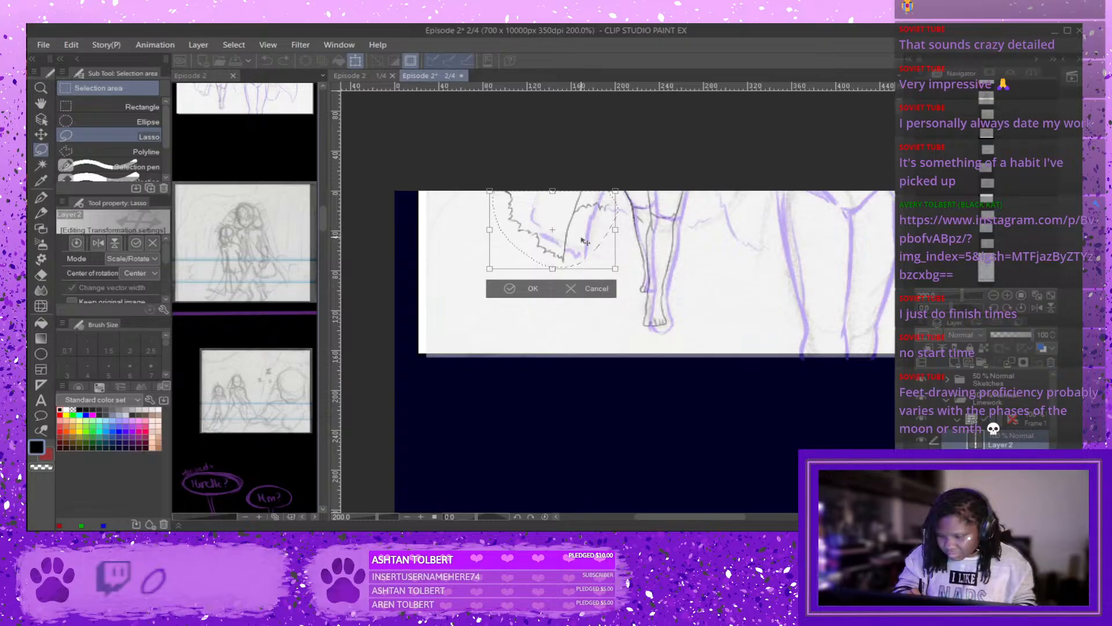
click(515, 289)
click(322, 219)
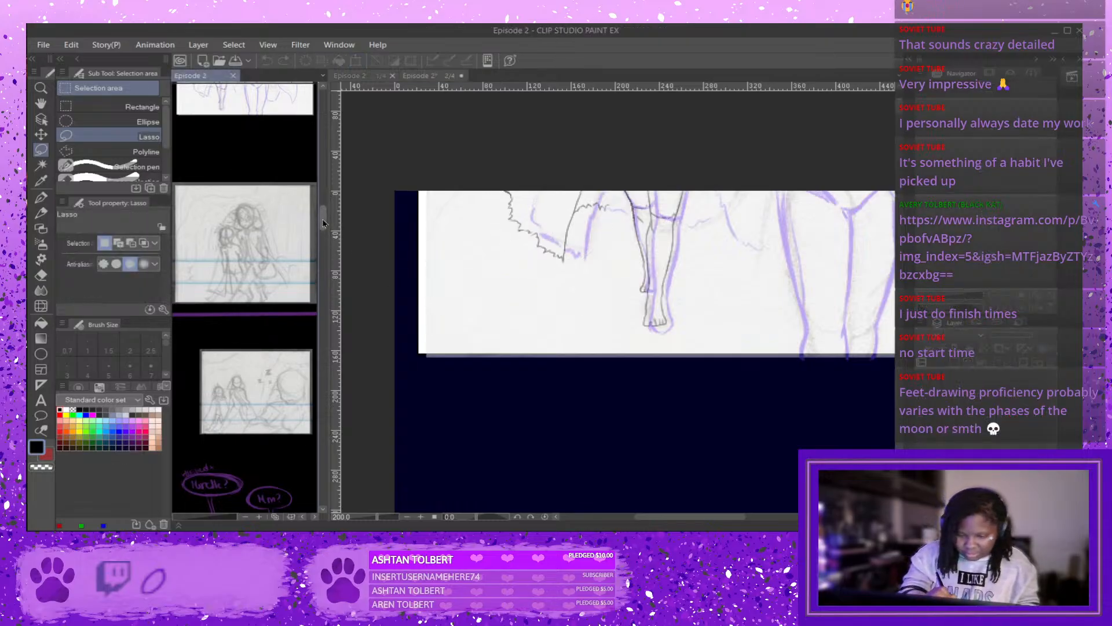
scroll(323, 219, up, 3)
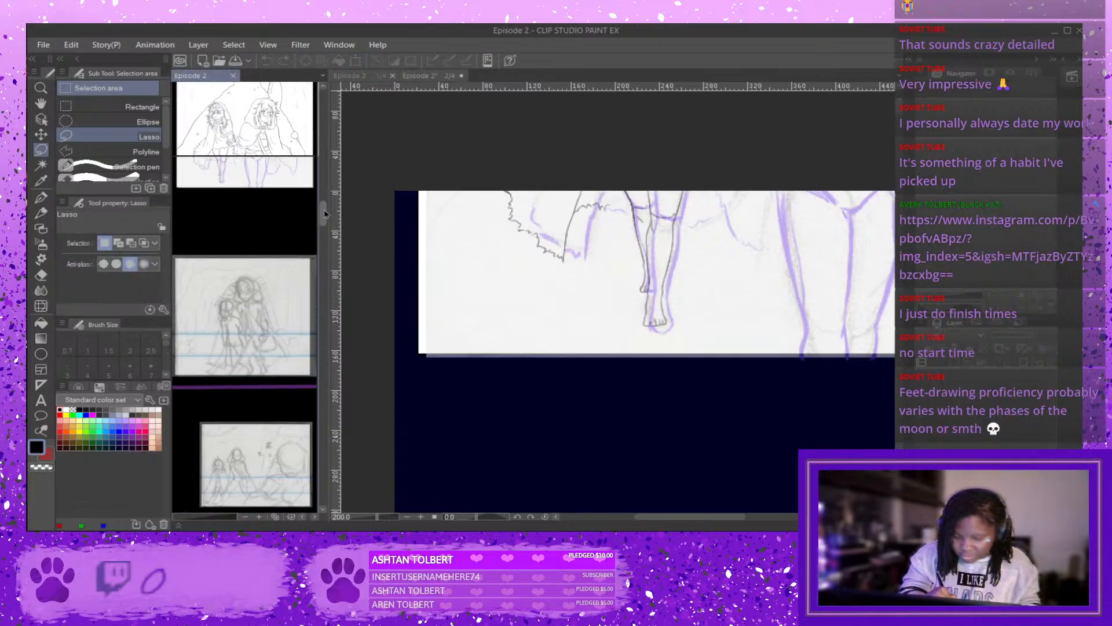
Hide the Sketches folder and examine how the cloak corner lines up with the upper cloak in the episode overview.
click(727, 320)
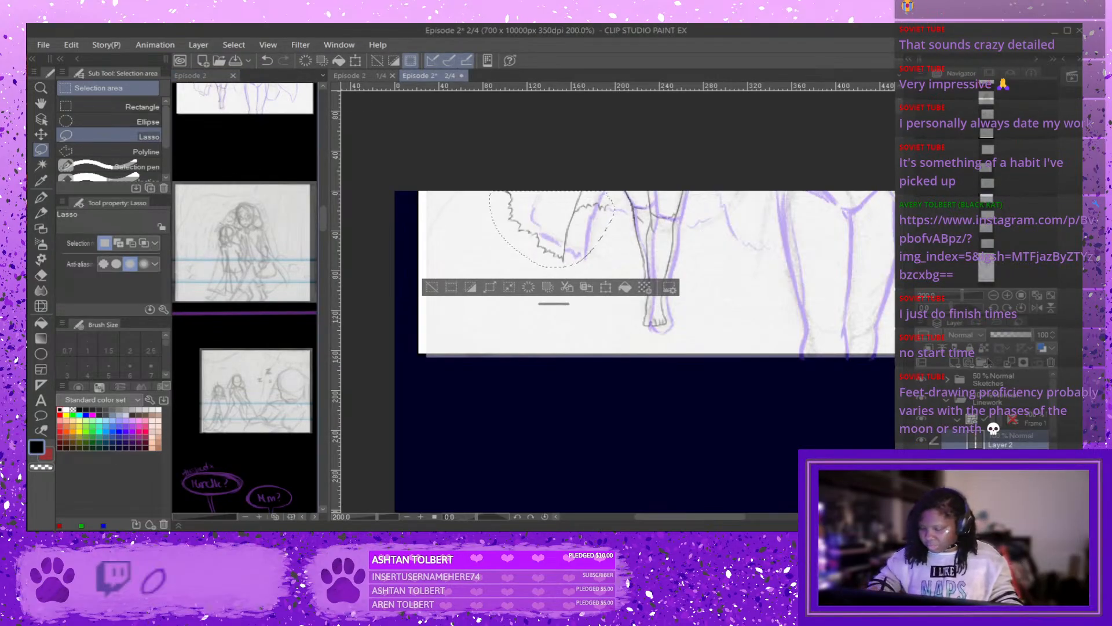
click(921, 380)
click(323, 220)
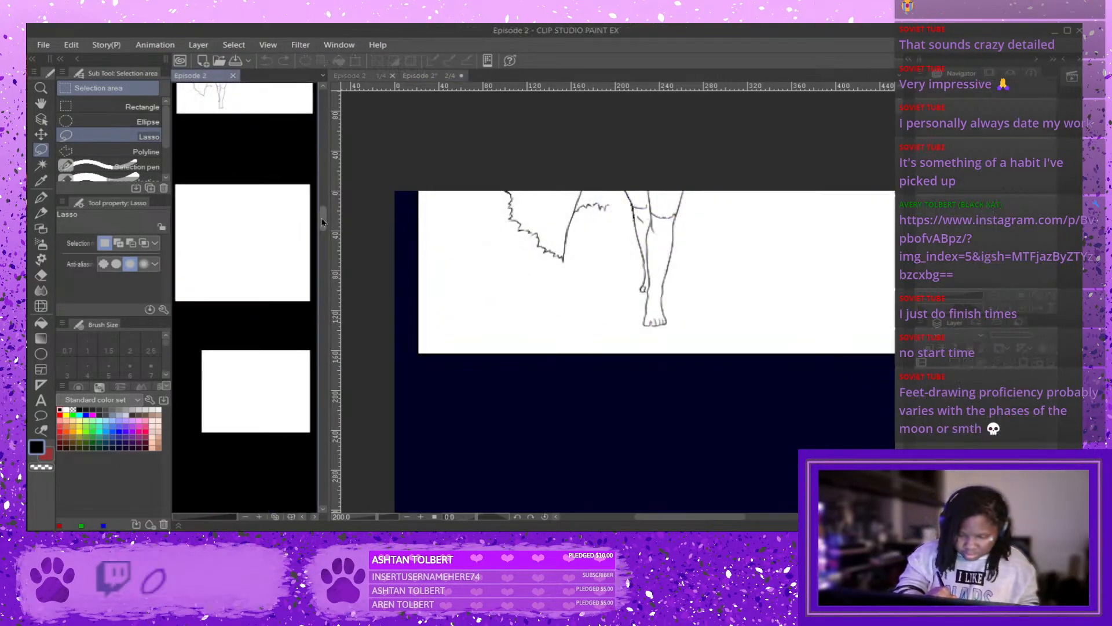
scroll(322, 220, up, 2)
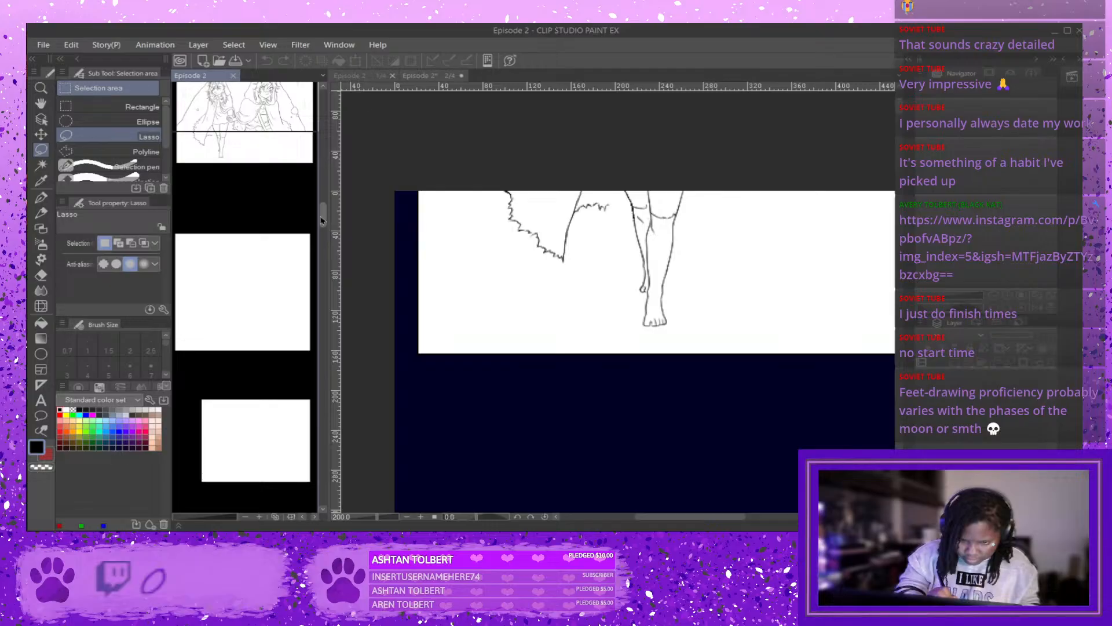
scroll(323, 220, up, 2)
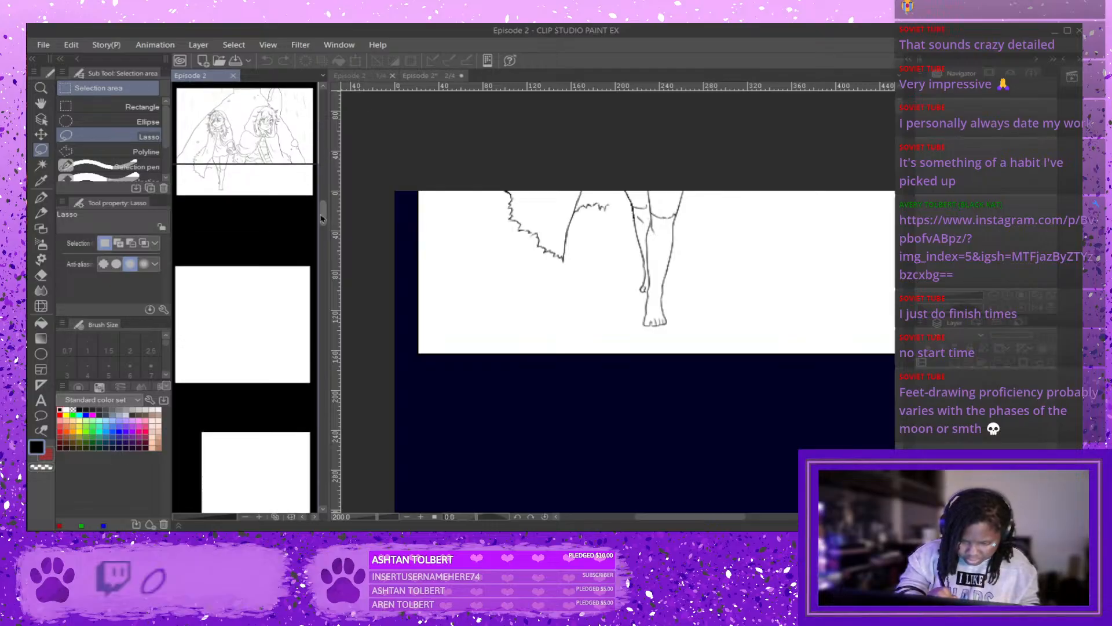
scroll(323, 219, up, 1)
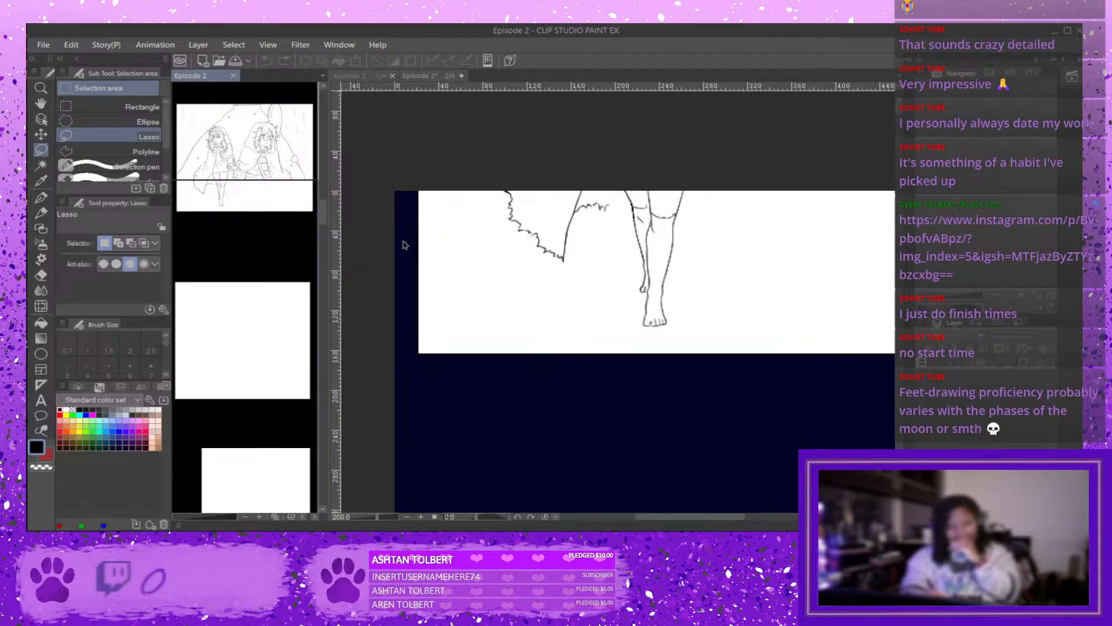
Show the Sketches folder again and clear the selection around the cloak corner.
click(540, 228)
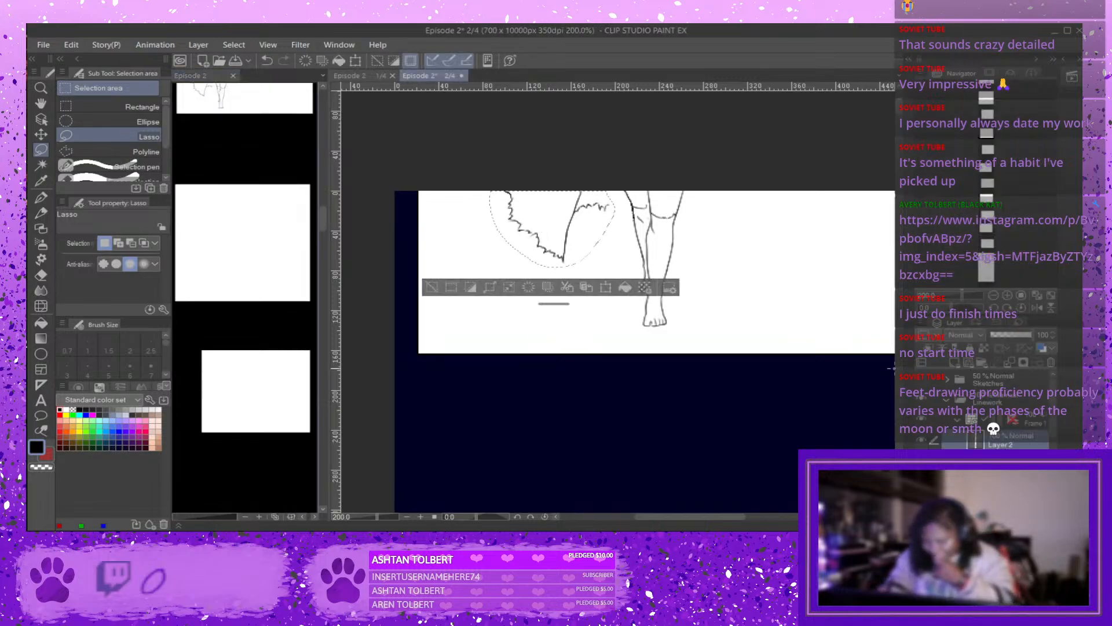
click(918, 381)
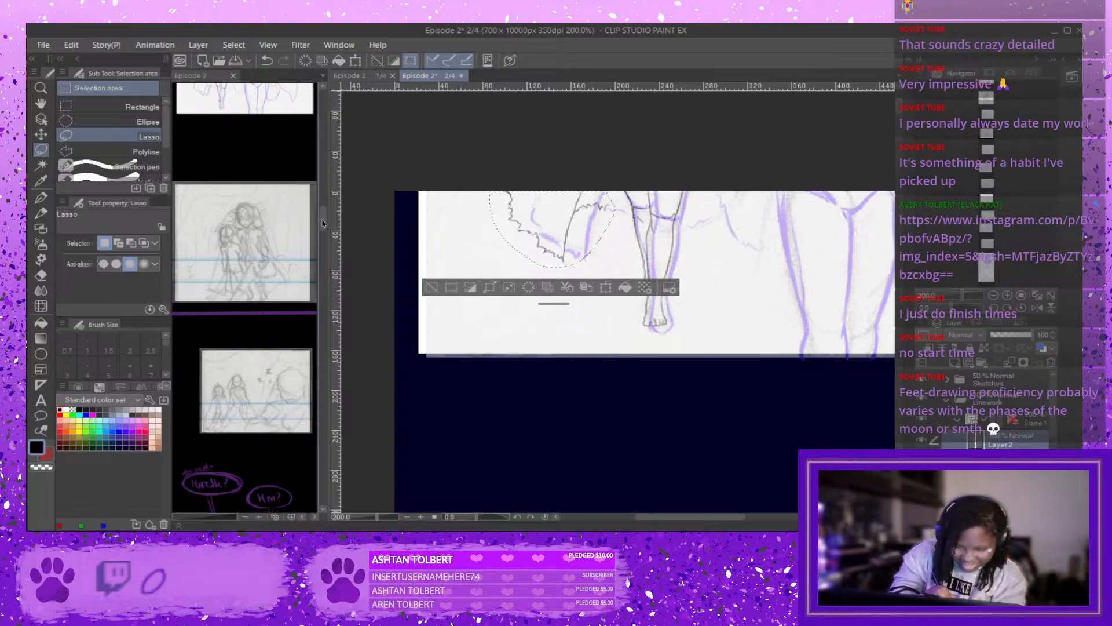
click(434, 293)
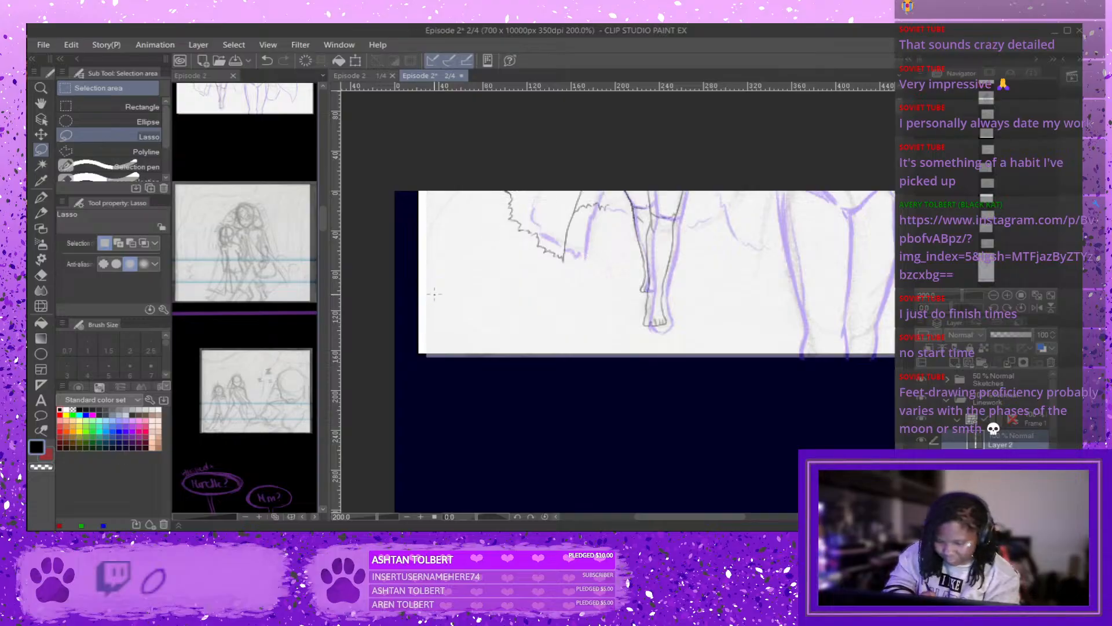
click(323, 220)
scroll(323, 221, up, 1)
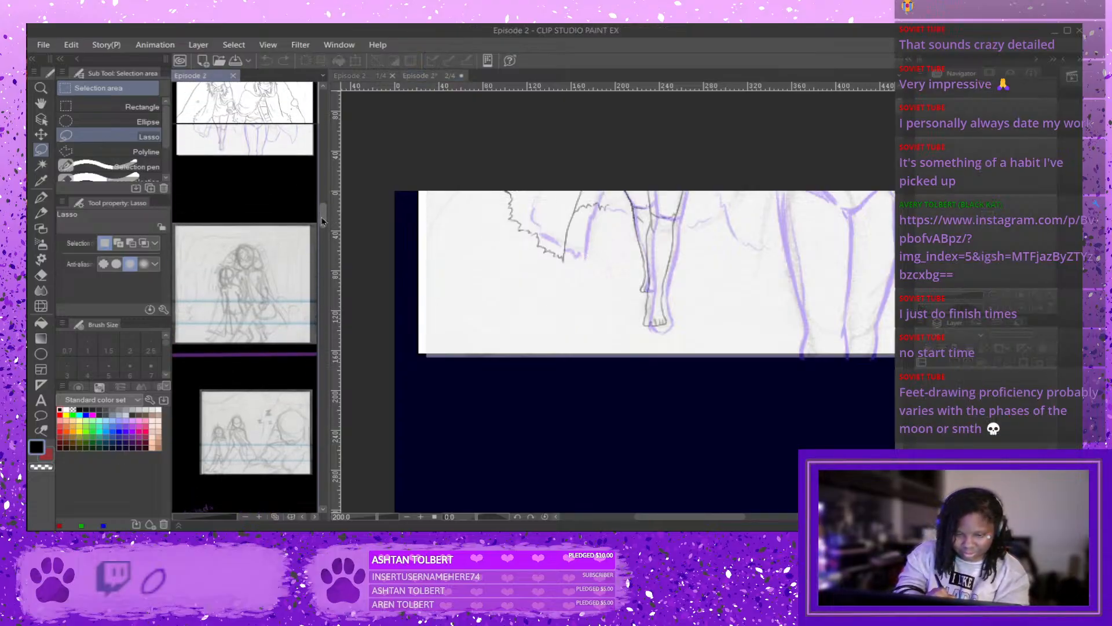
drag(323, 222, 323, 222)
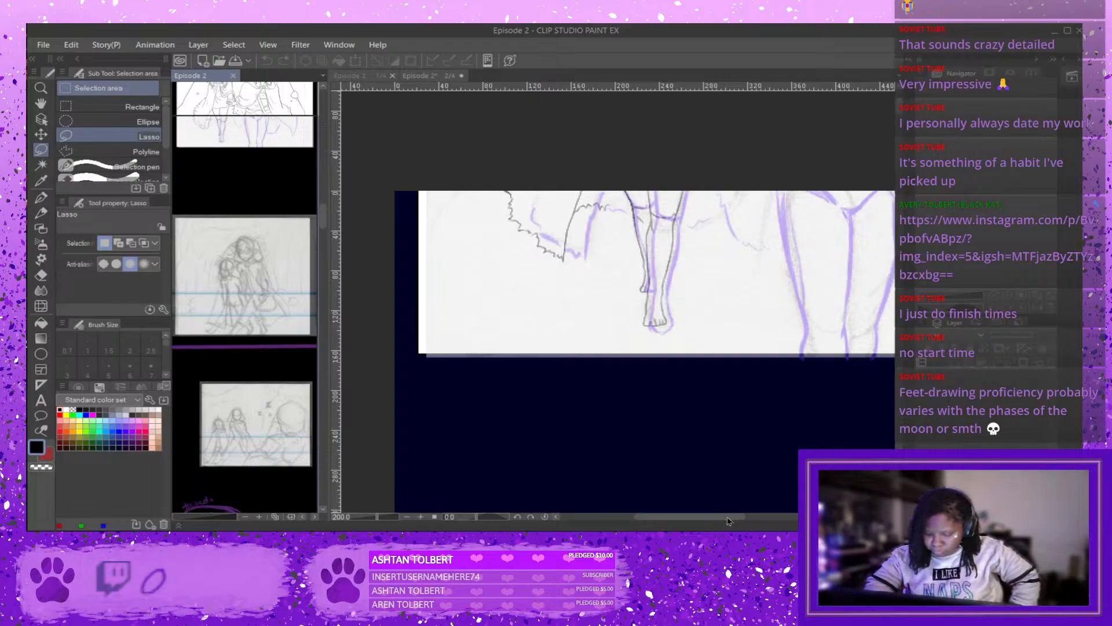
drag(728, 519, 748, 520)
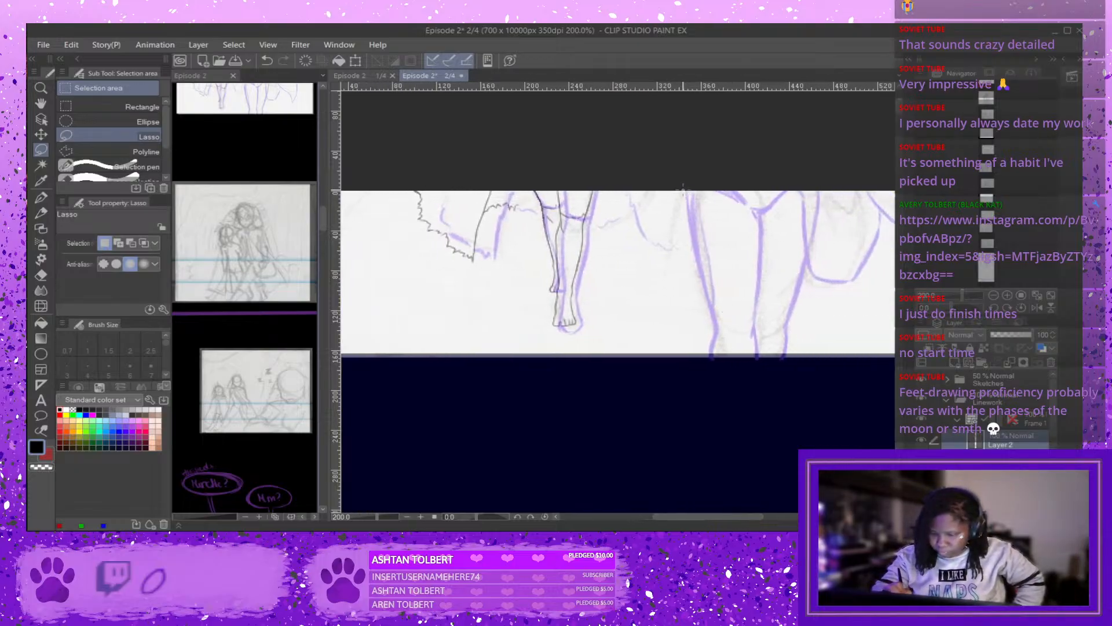
Ink the outer contour of the larger figure's leg with the Textured pen, redrawing strokes until it runs cleanly down to the panel's bottom border.
key(p)
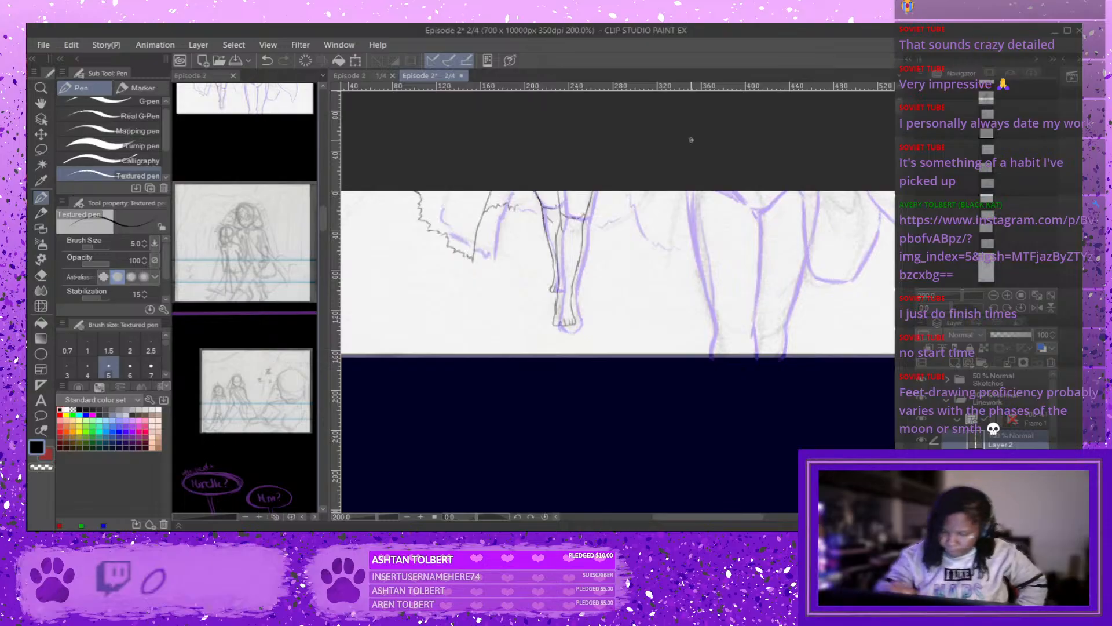
drag(682, 193, 682, 220)
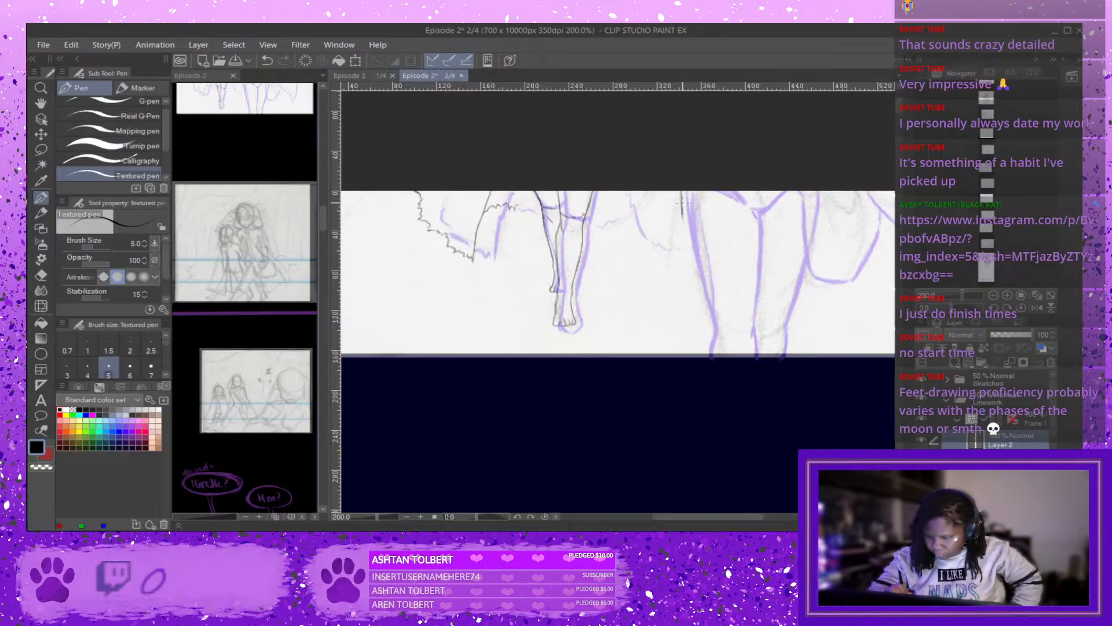
drag(682, 202, 695, 262)
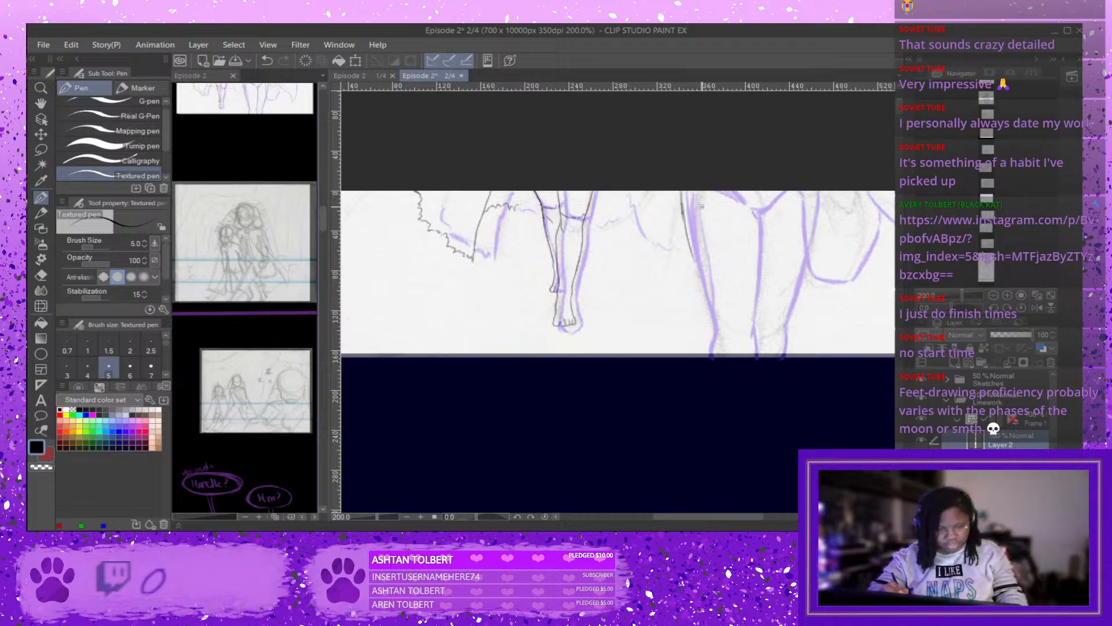
key(ctrl+z)
drag(682, 216, 698, 272)
key(ctrl+z)
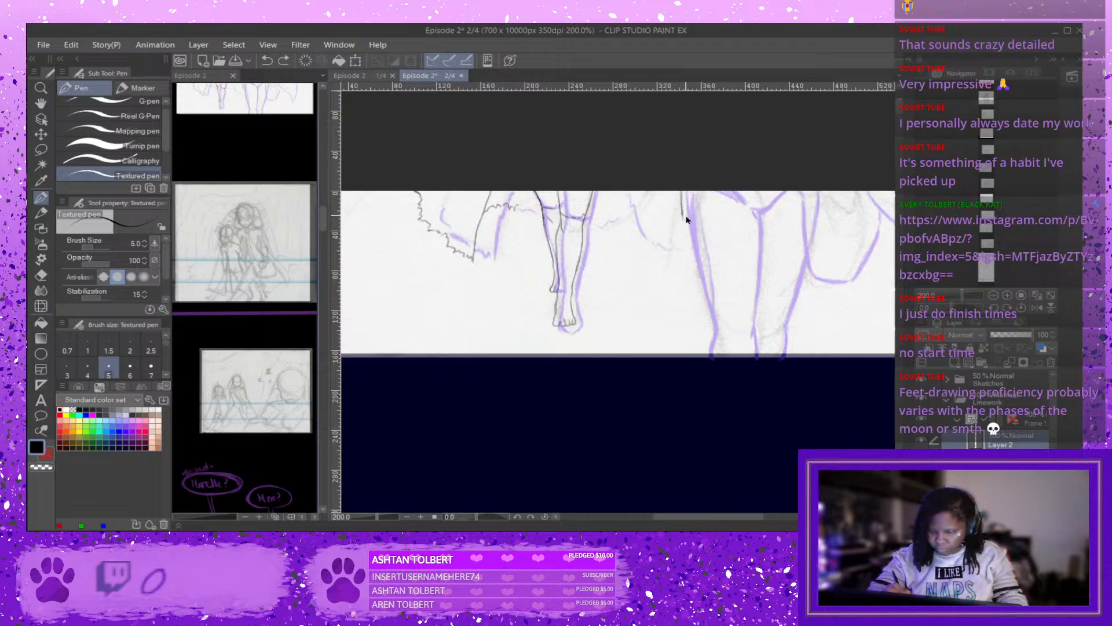
drag(682, 212, 714, 320)
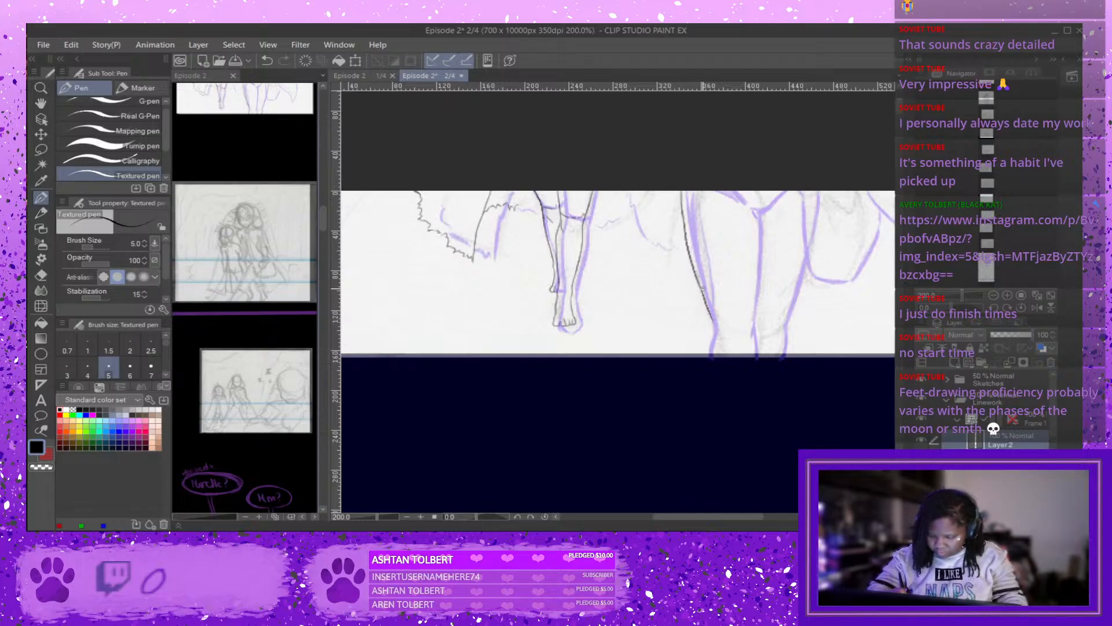
drag(711, 313, 717, 332)
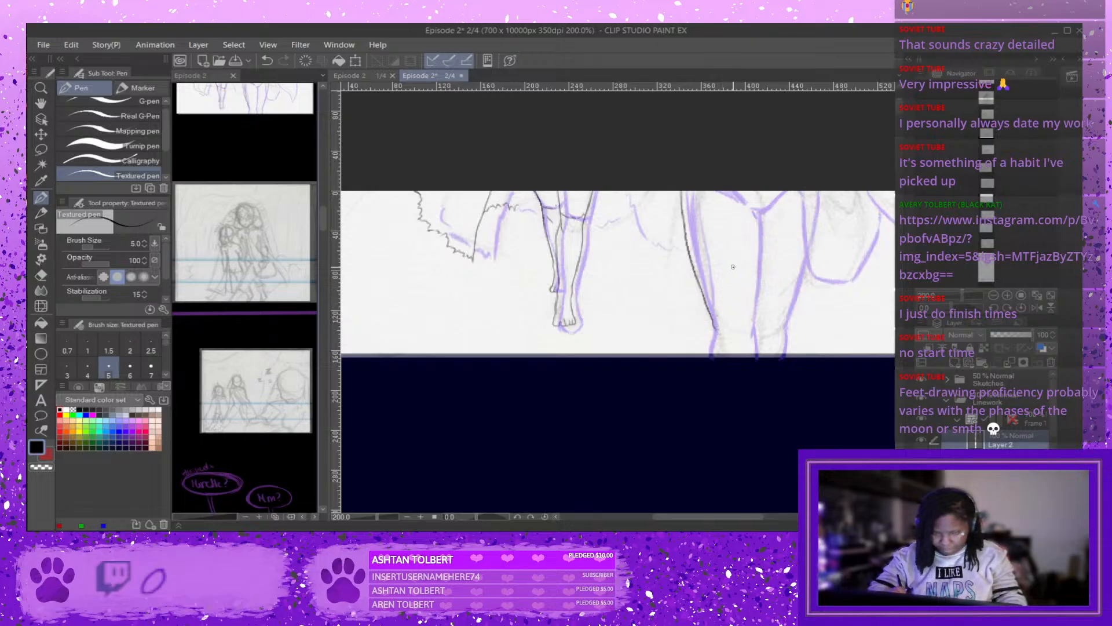
key(ctrl+z)
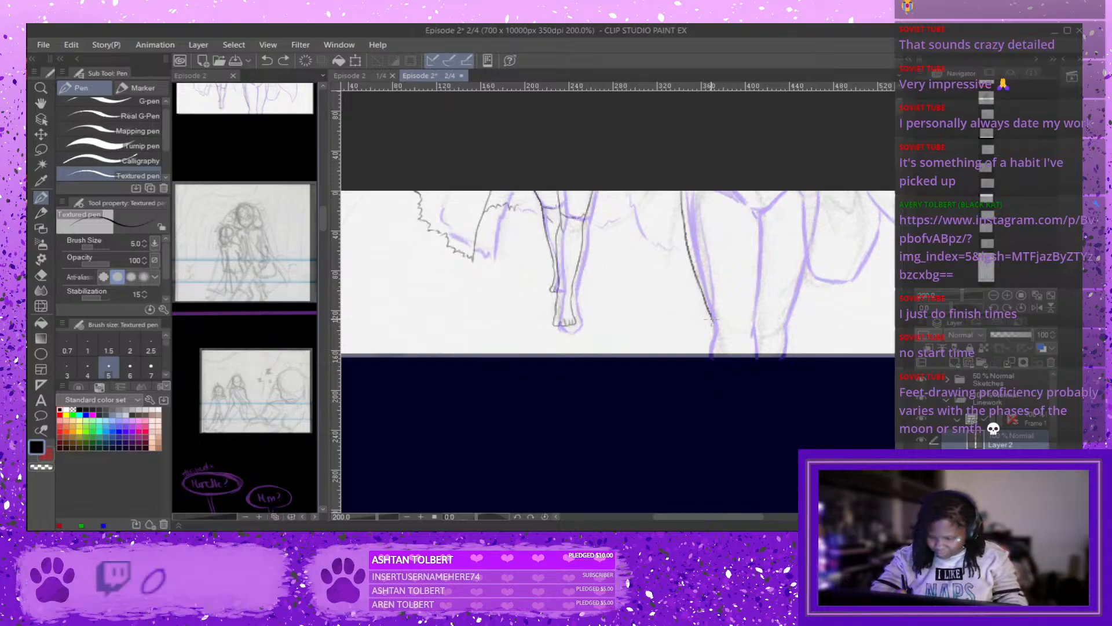
drag(712, 318, 717, 355)
key(ctrl+z)
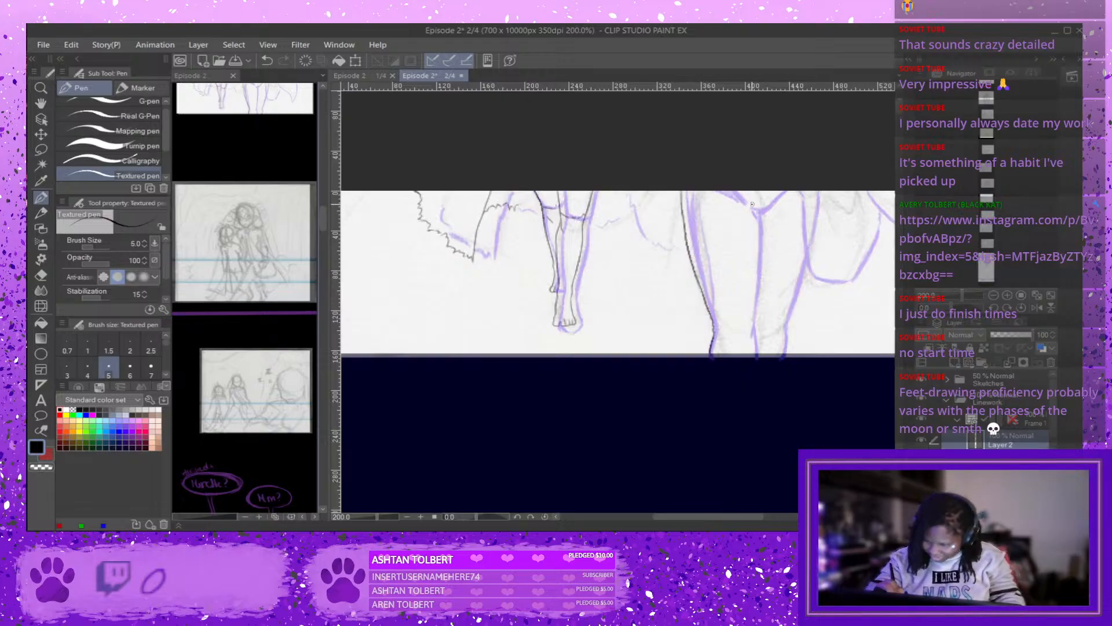
Ink the inner contour of the larger figure's leg down to the panel's bottom border and add a small ankle detail.
mouse_move(749, 199)
mouse_down()
mouse_move(763, 227)
mouse_move(755, 330)
mouse_move(757, 318)
mouse_up()
key(ctrl+z)
key(ctrl+z)
key(ctrl+z)
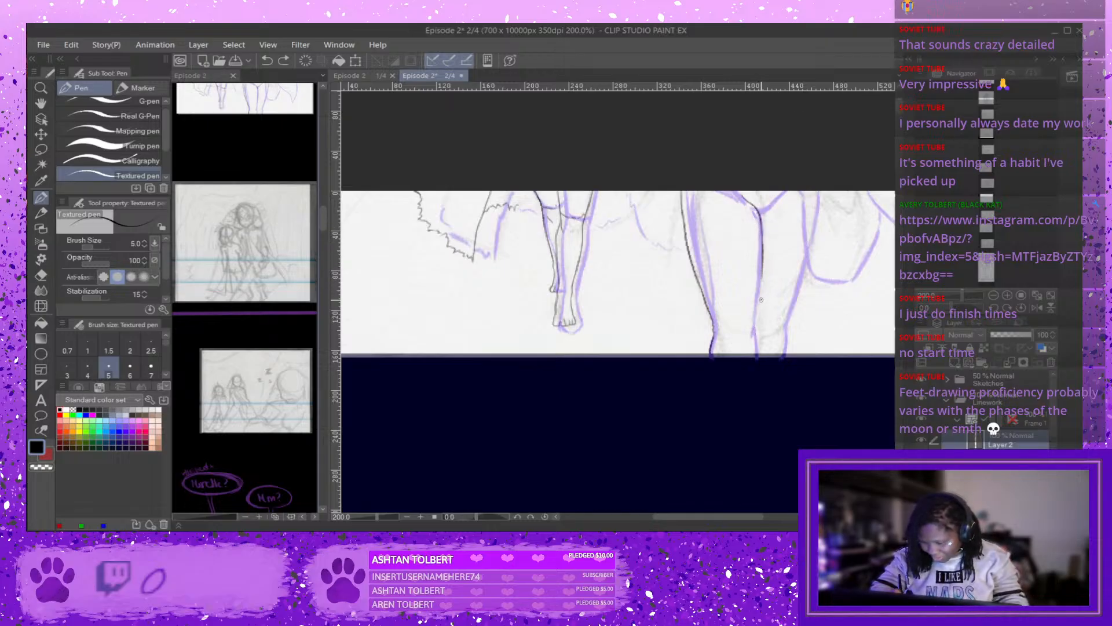
mouse_move(761, 271)
mouse_down()
mouse_move(743, 344)
mouse_move(760, 358)
mouse_up()
key(ctrl+z)
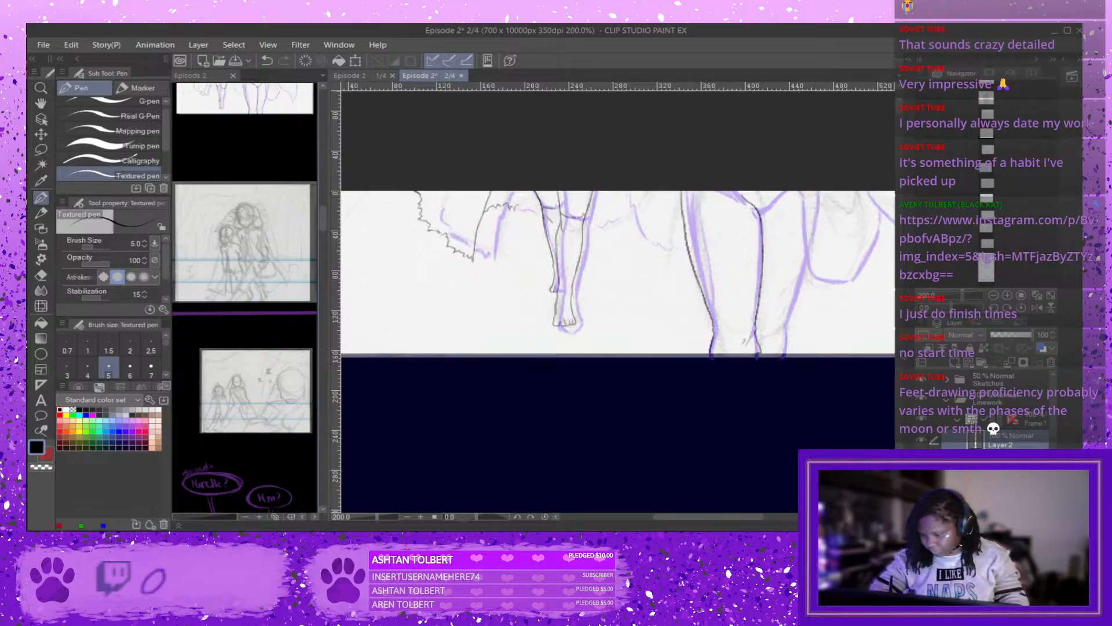
Lasso the larger figure's inked leg, shift it slightly to the right, and check its alignment with the upper body in the episode overview.
scroll(469, 191, up, 2)
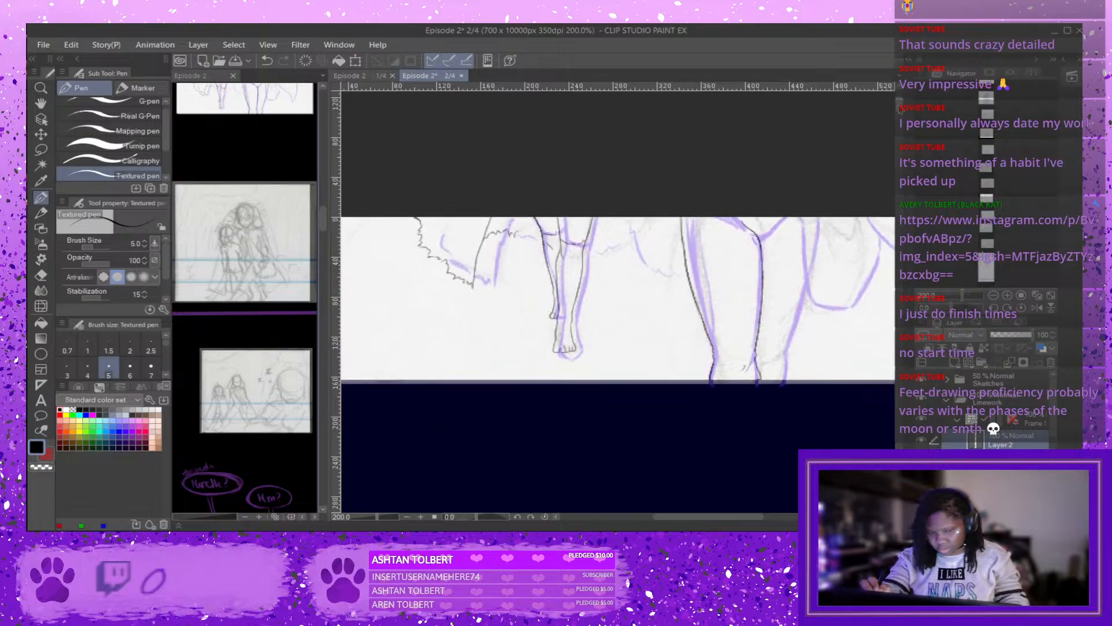
scroll(322, 223, up, 3)
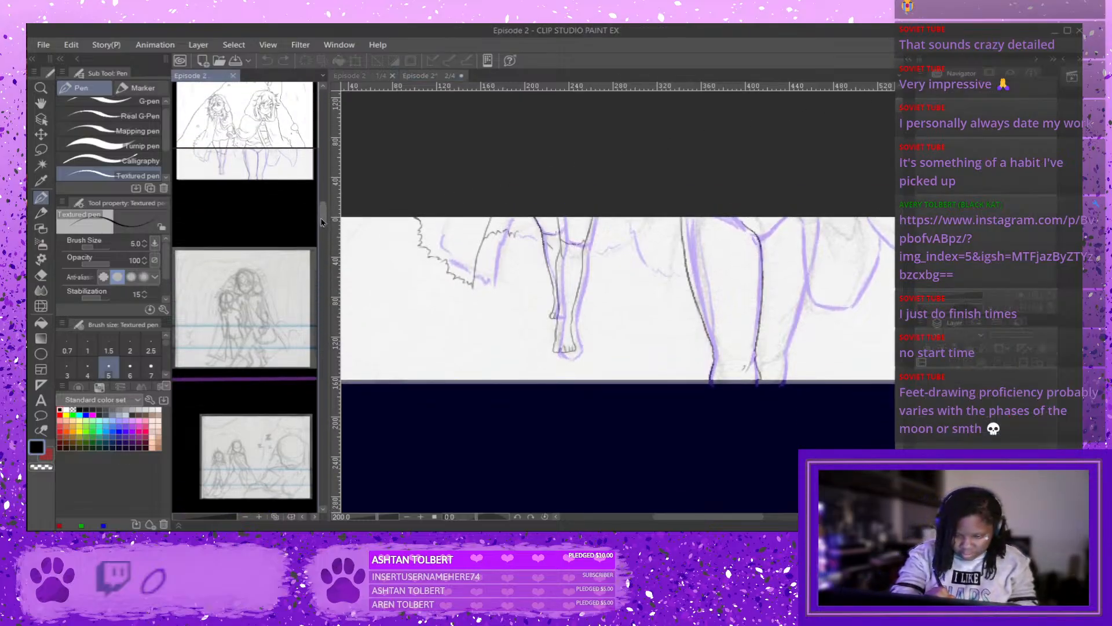
scroll(322, 223, down, 2)
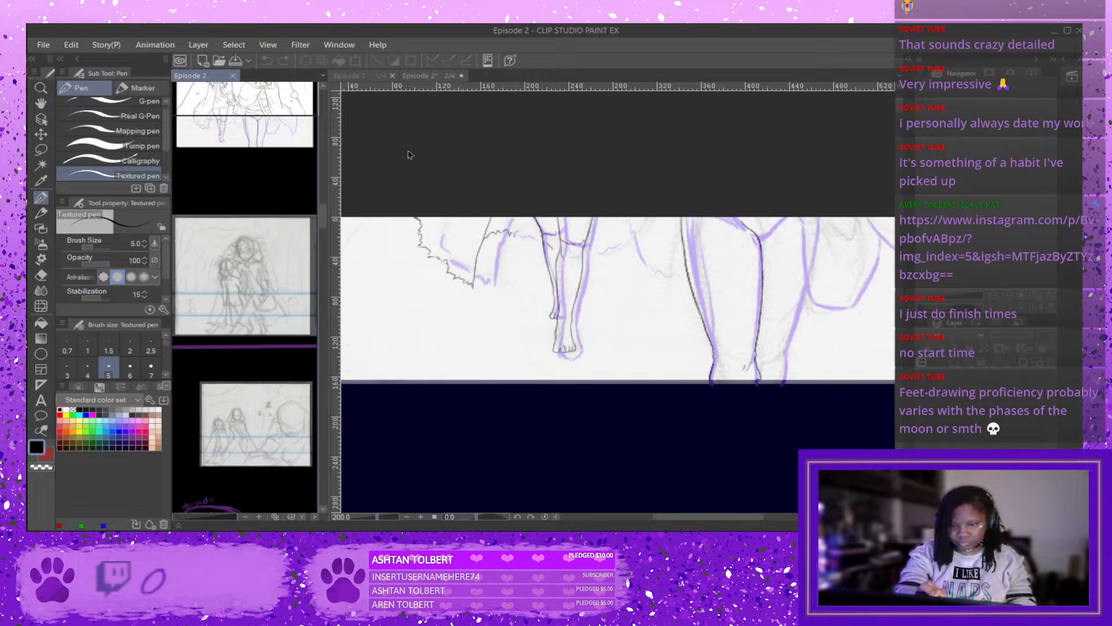
click(440, 238)
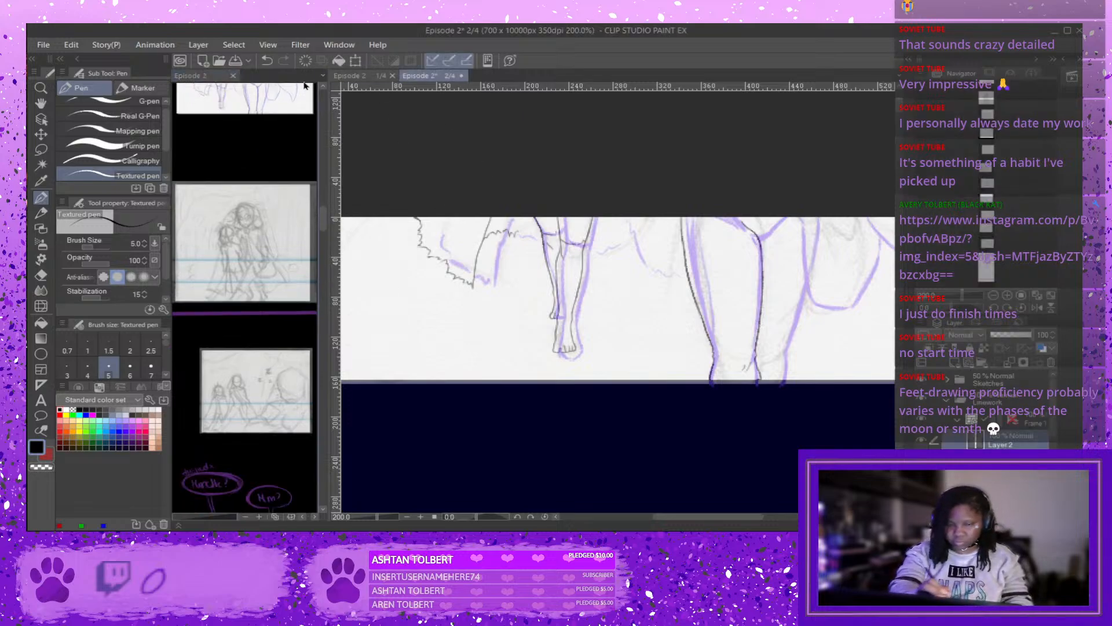
key(m)
mouse_move(684, 187)
mouse_down()
mouse_move(676, 322)
mouse_move(728, 415)
mouse_move(800, 388)
mouse_move(792, 271)
mouse_move(731, 198)
mouse_up()
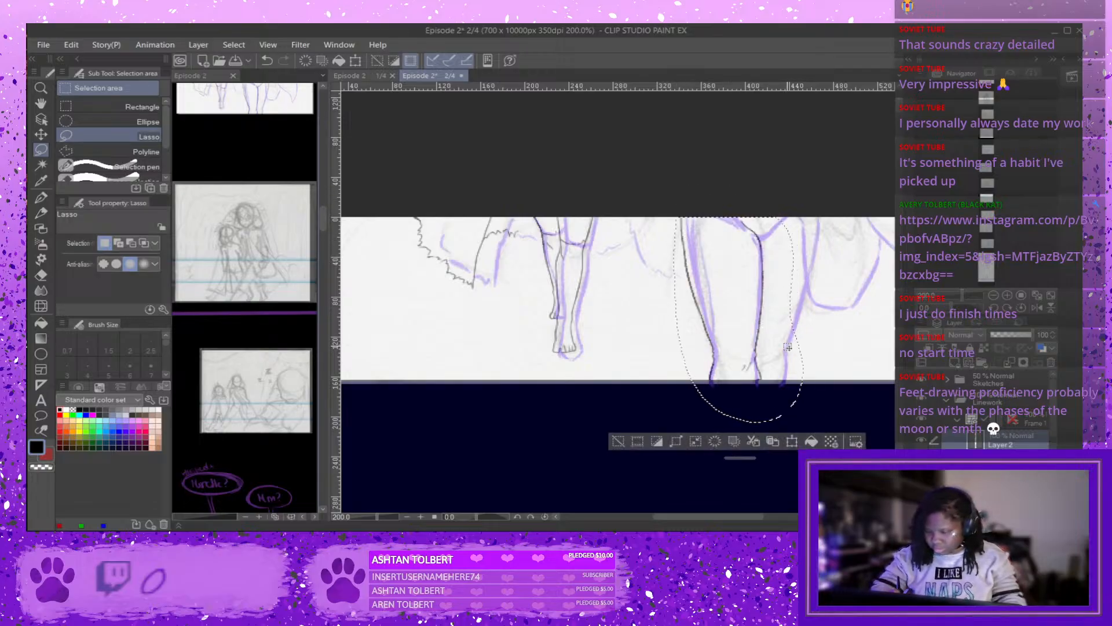
click(790, 441)
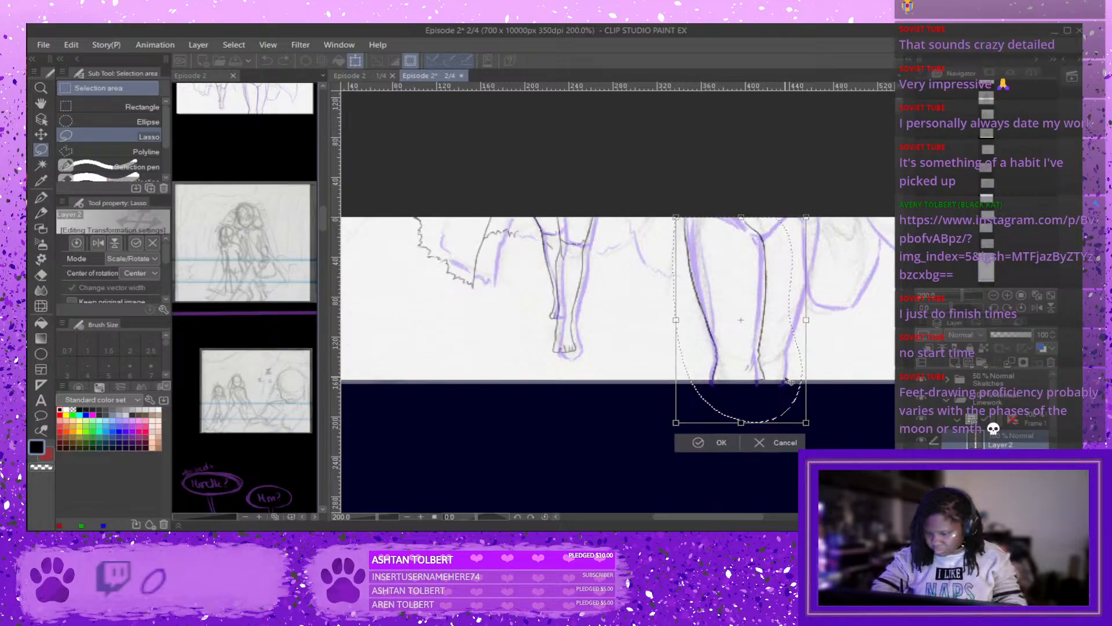
drag(785, 371, 785, 371)
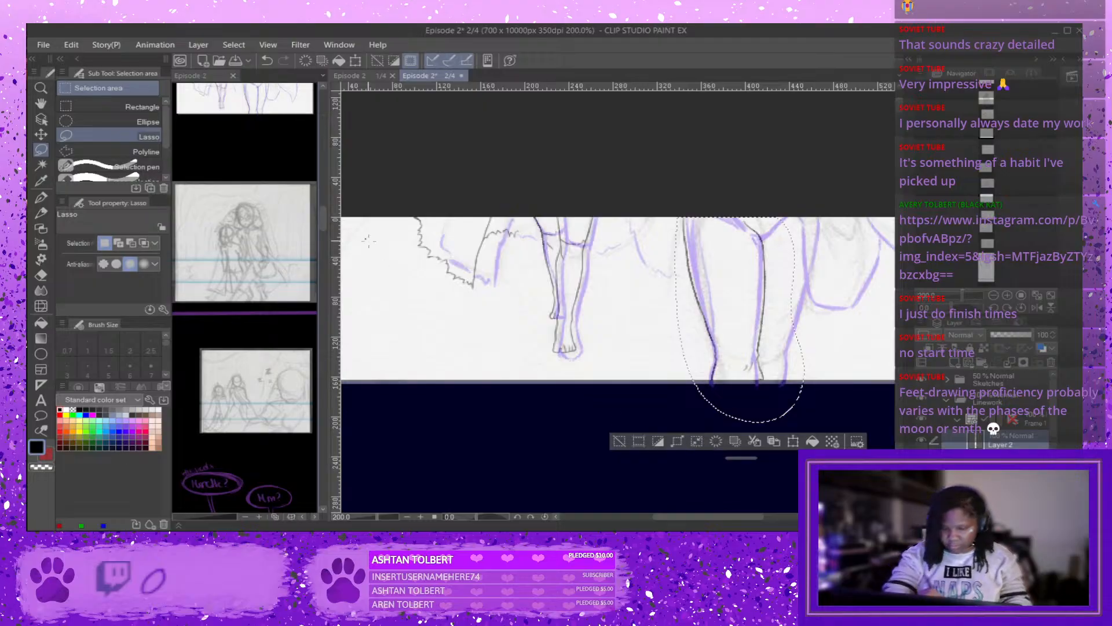
drag(322, 224, 321, 221)
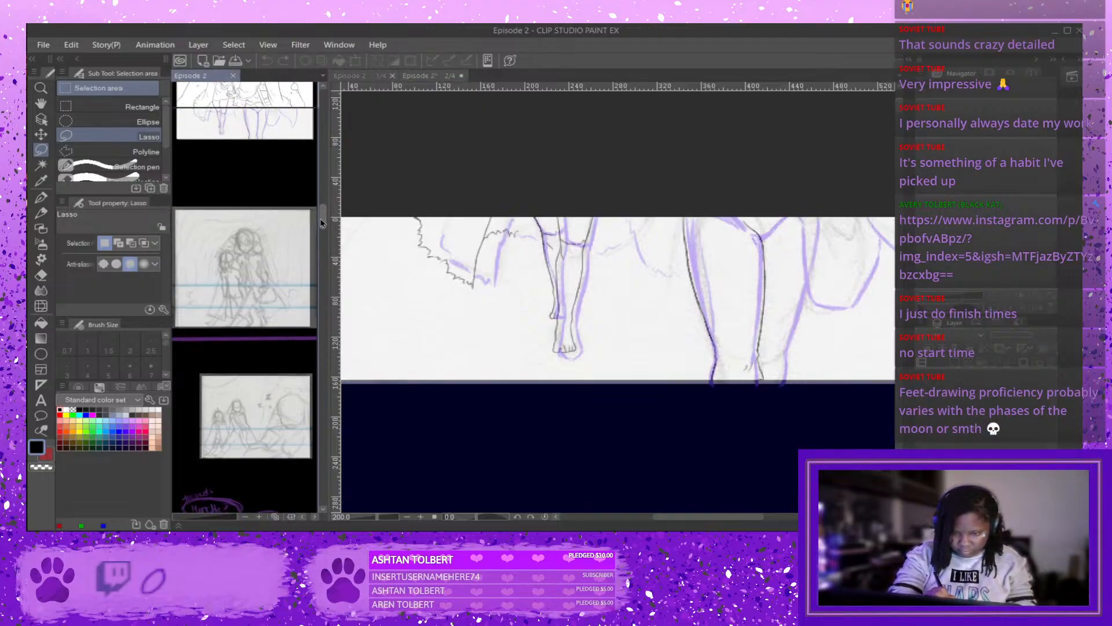
click(769, 335)
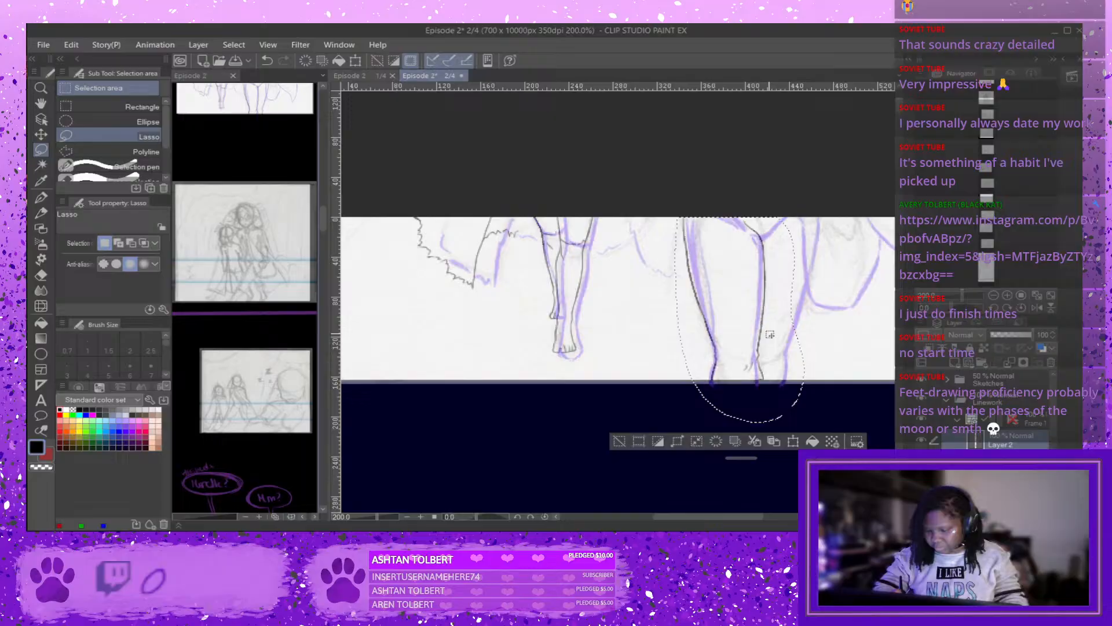
Nudge the larger figure's lassoed leg lineart slightly right and up to fit the panel, apply the transform and deselect it.
click(792, 442)
drag(777, 376, 779, 373)
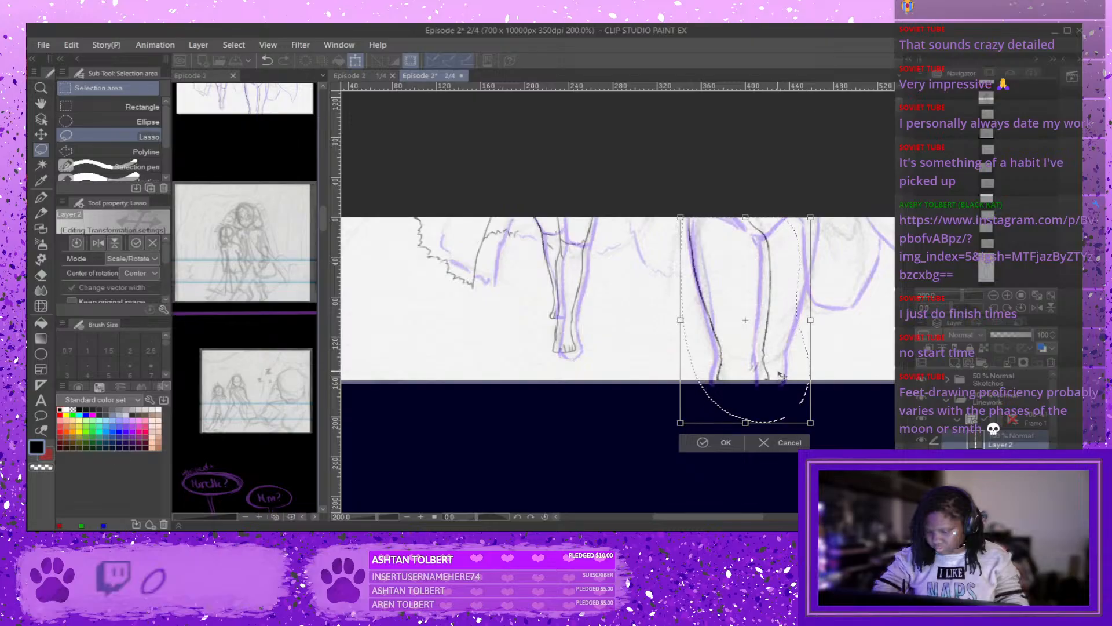
click(706, 442)
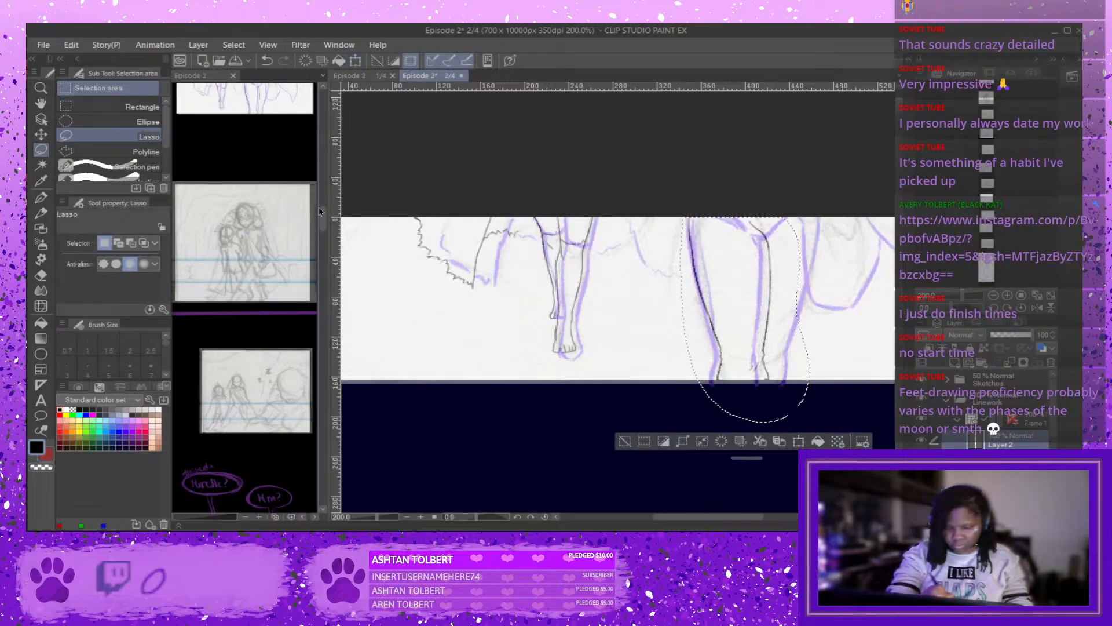
drag(323, 220, 323, 220)
scroll(323, 220, down, 1)
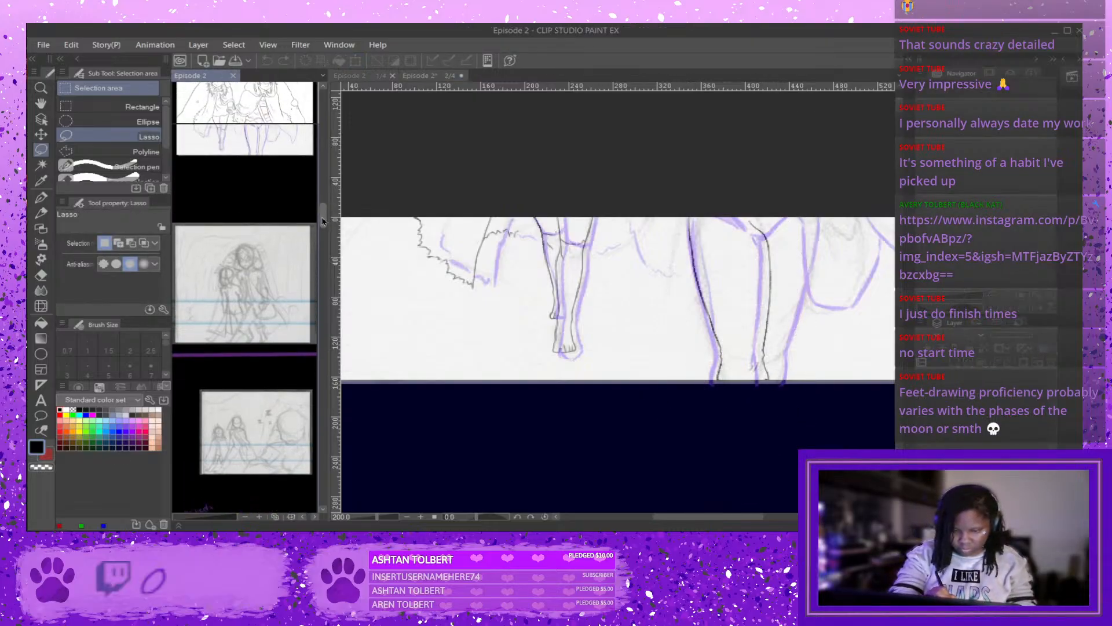
drag(683, 219, 788, 219)
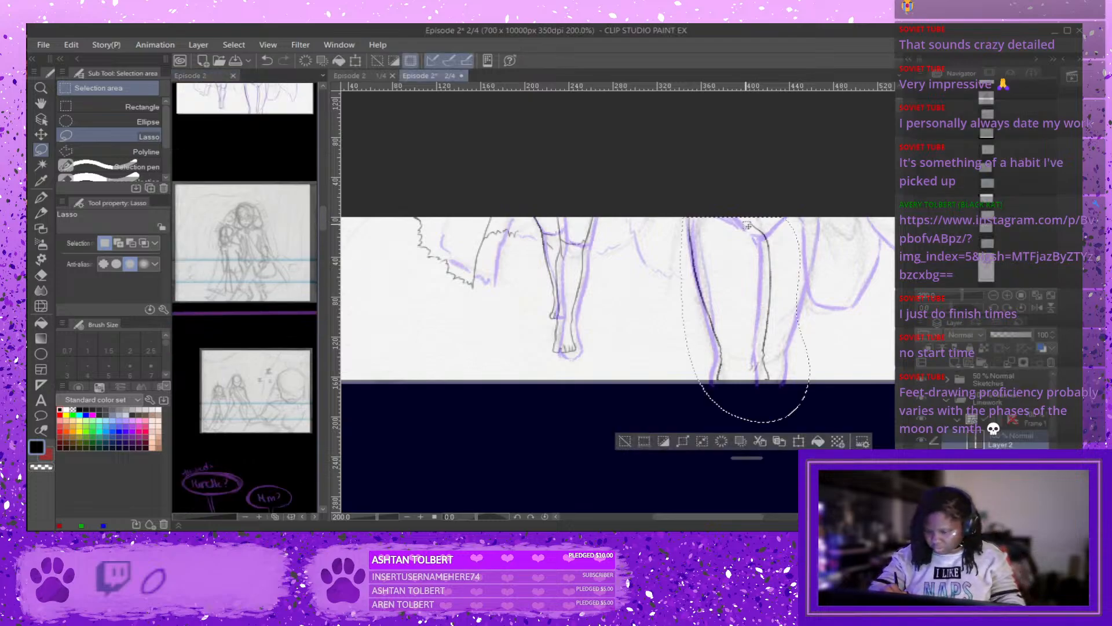
click(625, 441)
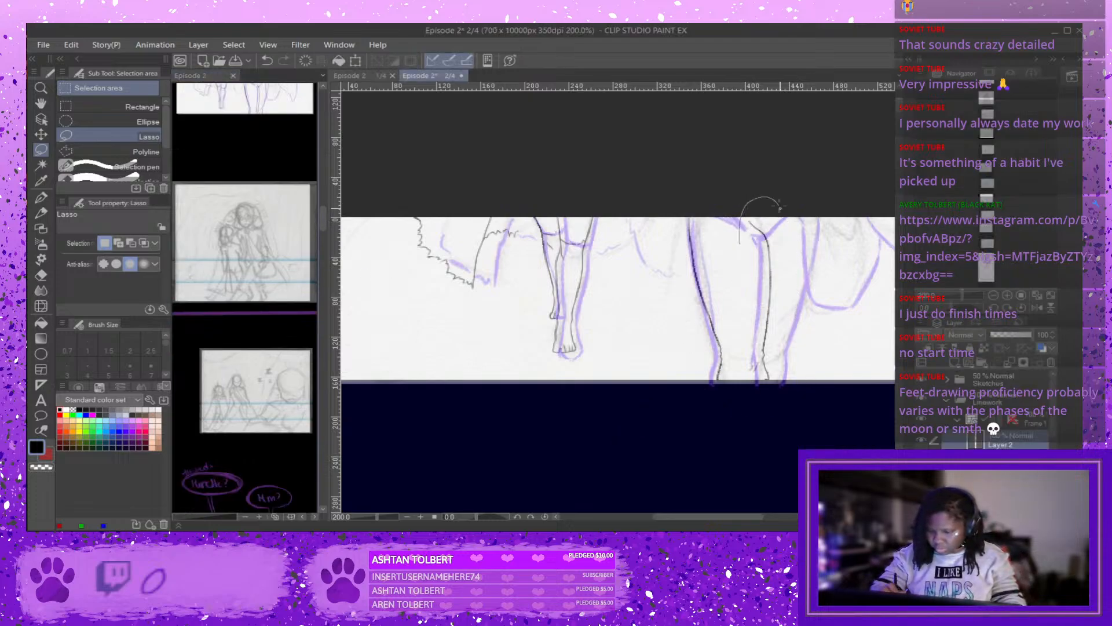
Lasso the larger figure's right-hand leg line, shift it slightly left towards the other leg, apply the transform and deselect it.
drag(737, 210, 734, 219)
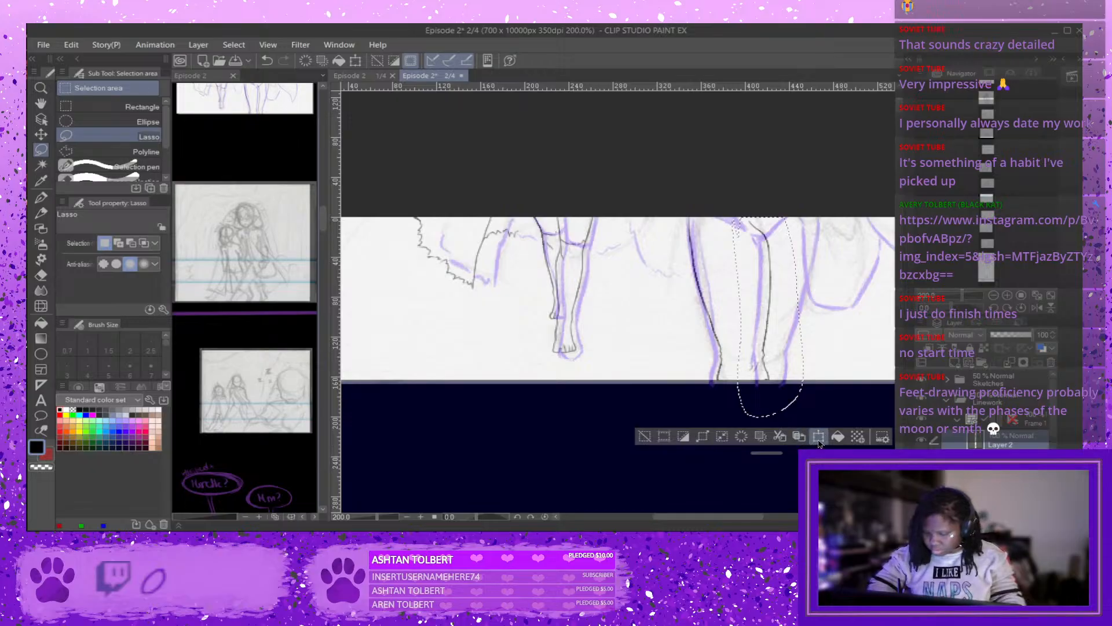
key(ctrl+t)
drag(795, 383, 792, 381)
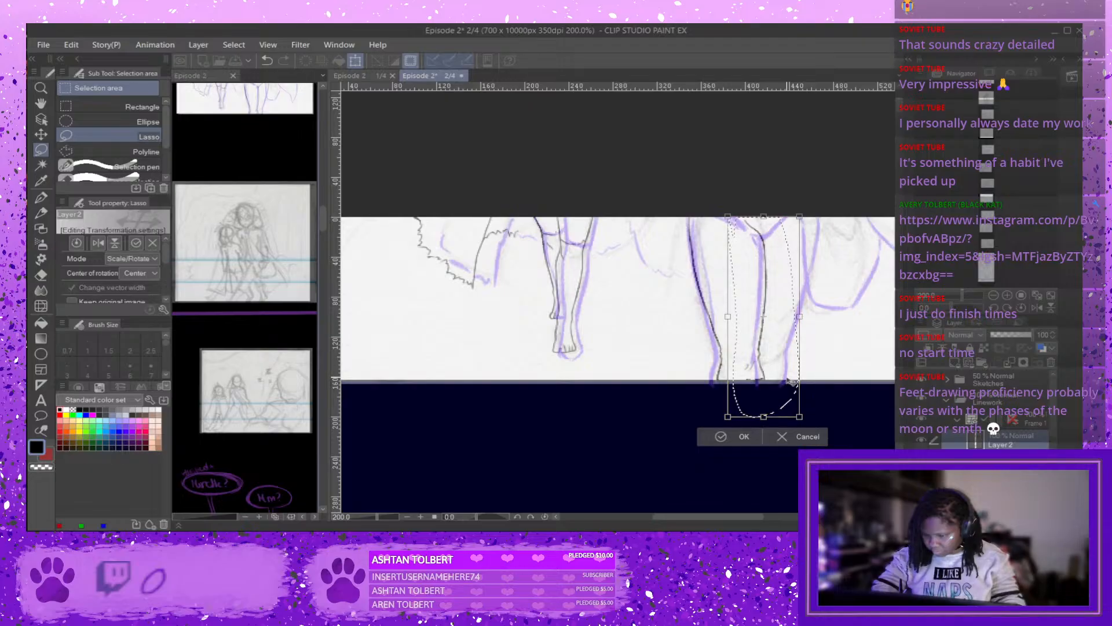
click(724, 442)
click(664, 436)
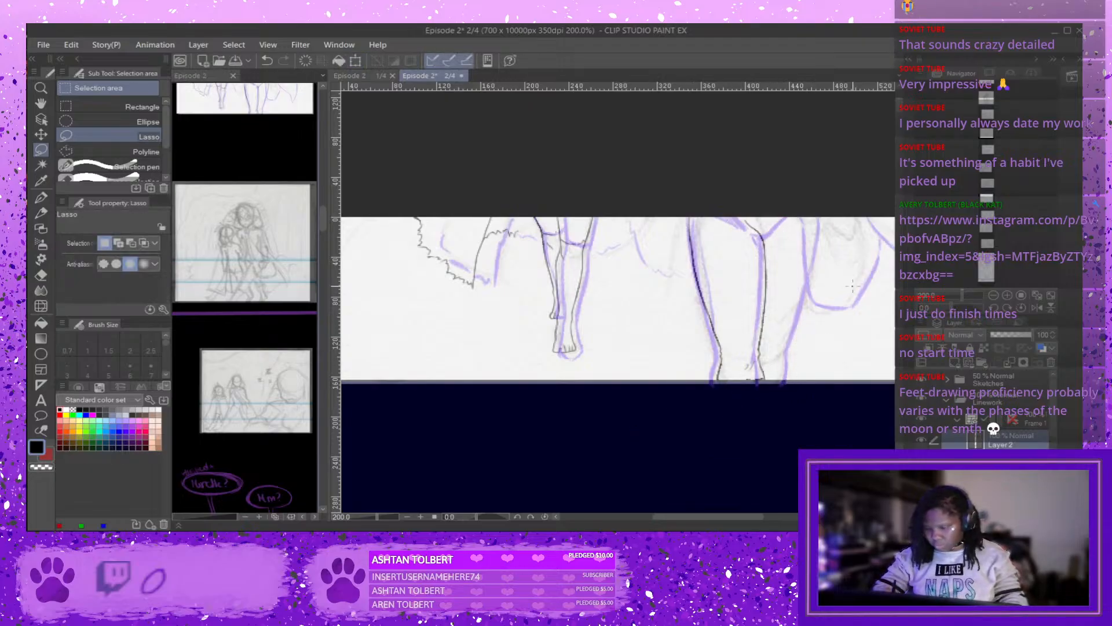
drag(323, 223, 323, 222)
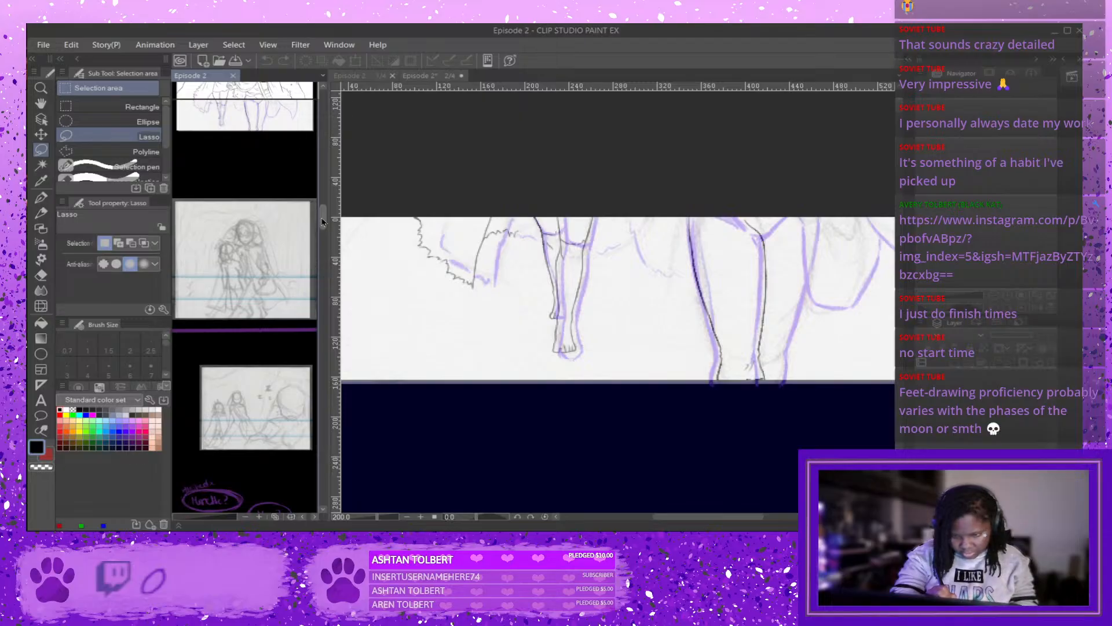
scroll(313, 227, up, 1)
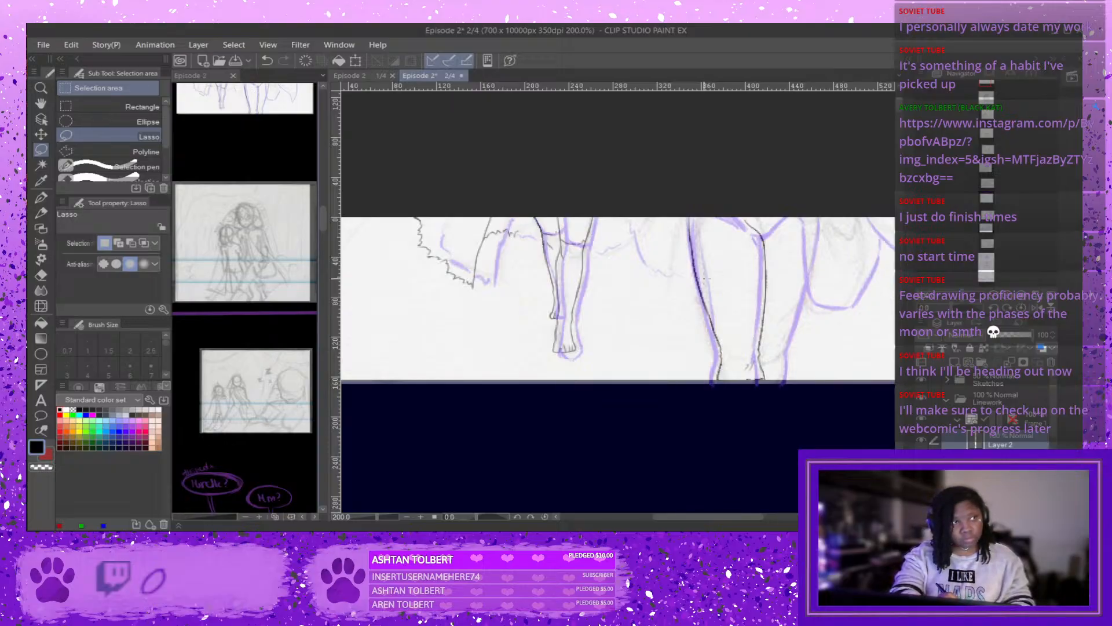
Ink the short curved hem line above the larger figure's right-hand leg with the Textured pen.
click(42, 198)
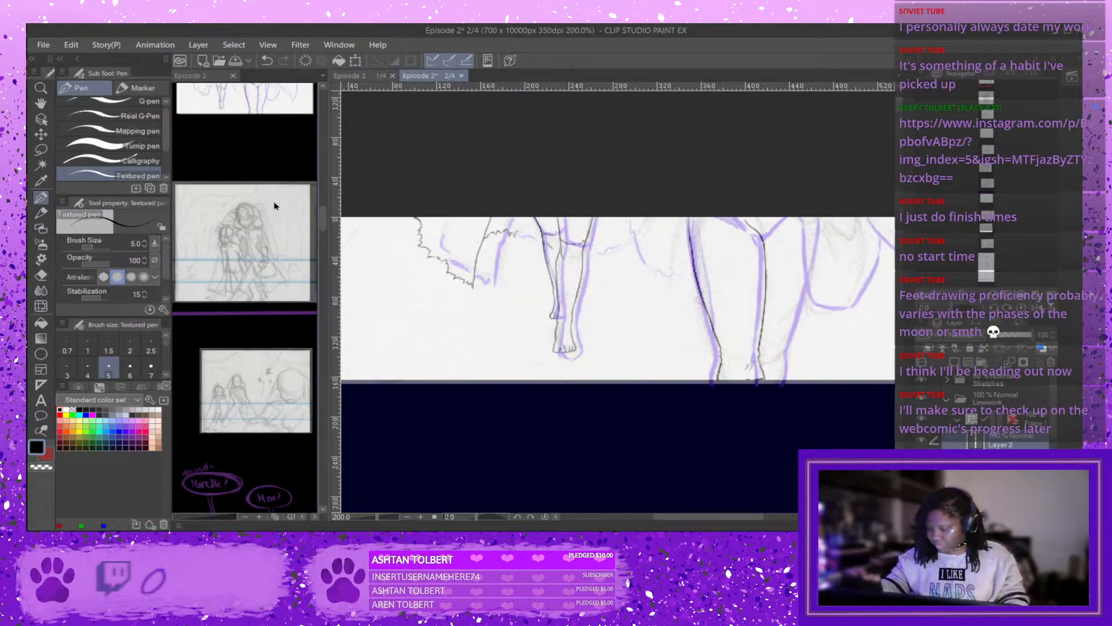
drag(760, 236, 793, 221)
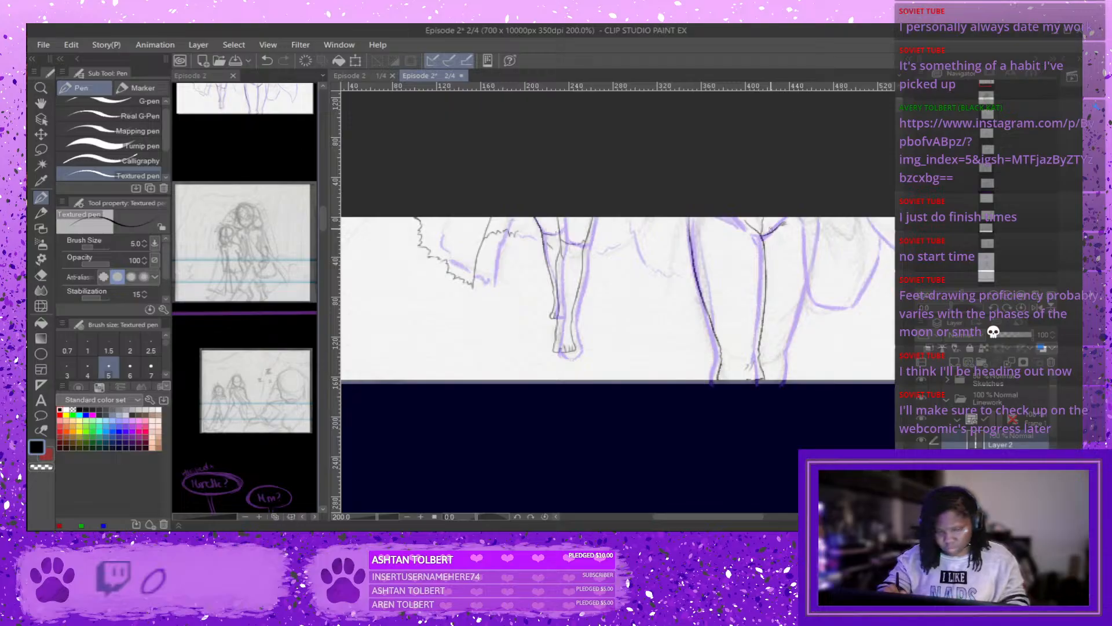
drag(323, 227, 323, 220)
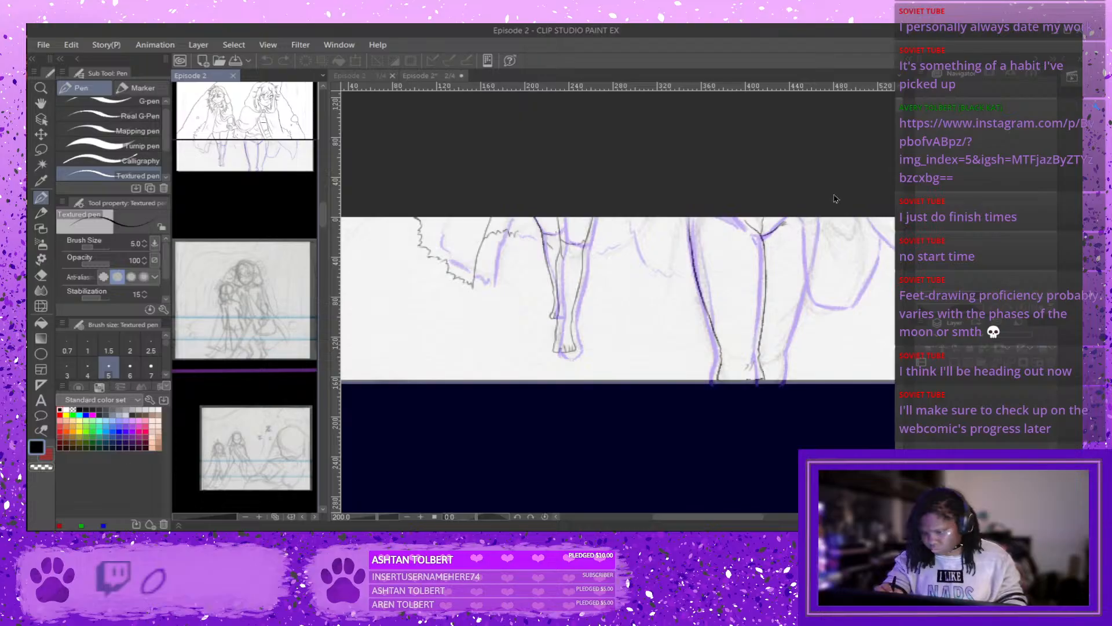
click(805, 289)
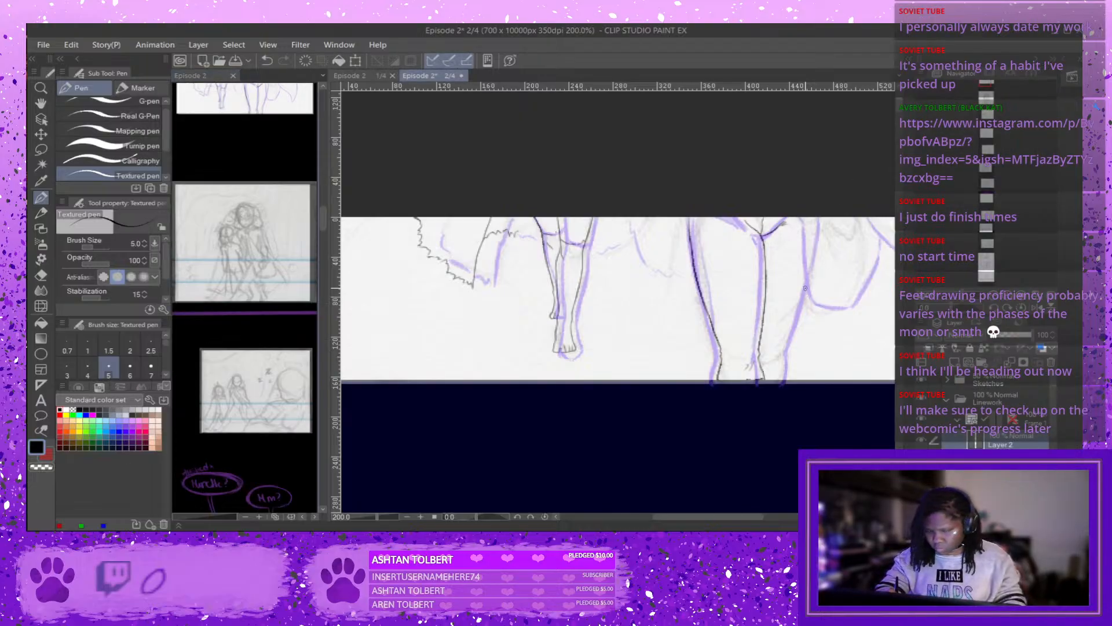
click(374, 75)
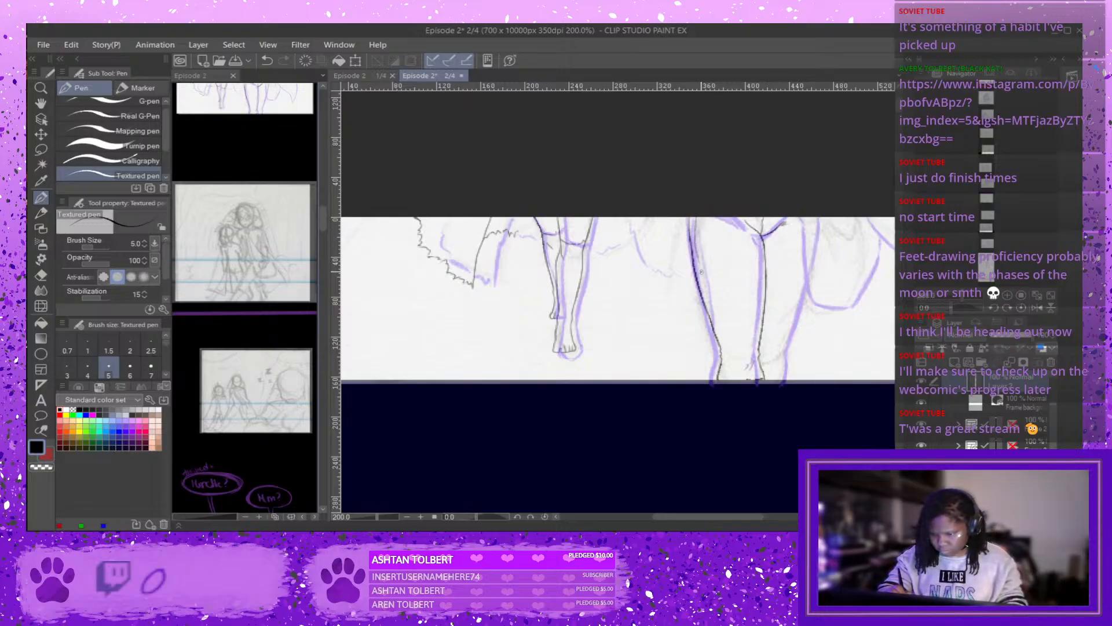
Ink the inner contour of the larger figure's left-hand leg down to the foot, undoing the first attempt and redrawing it.
drag(701, 258, 722, 330)
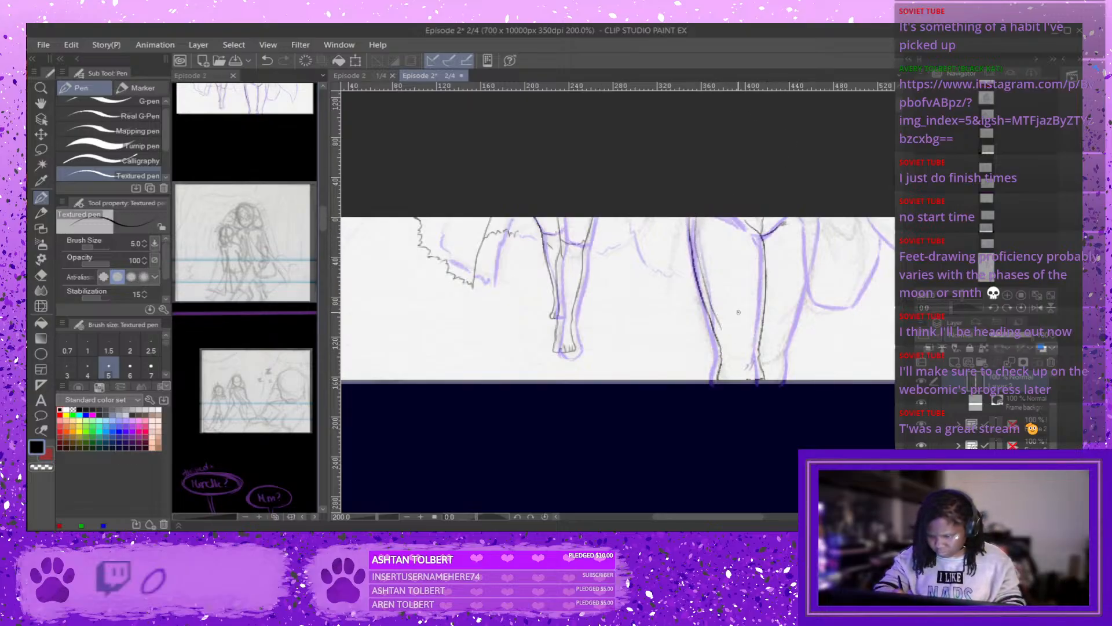
key(ctrl+z)
mouse_move(699, 258)
mouse_down()
mouse_move(723, 342)
mouse_move(719, 379)
mouse_up()
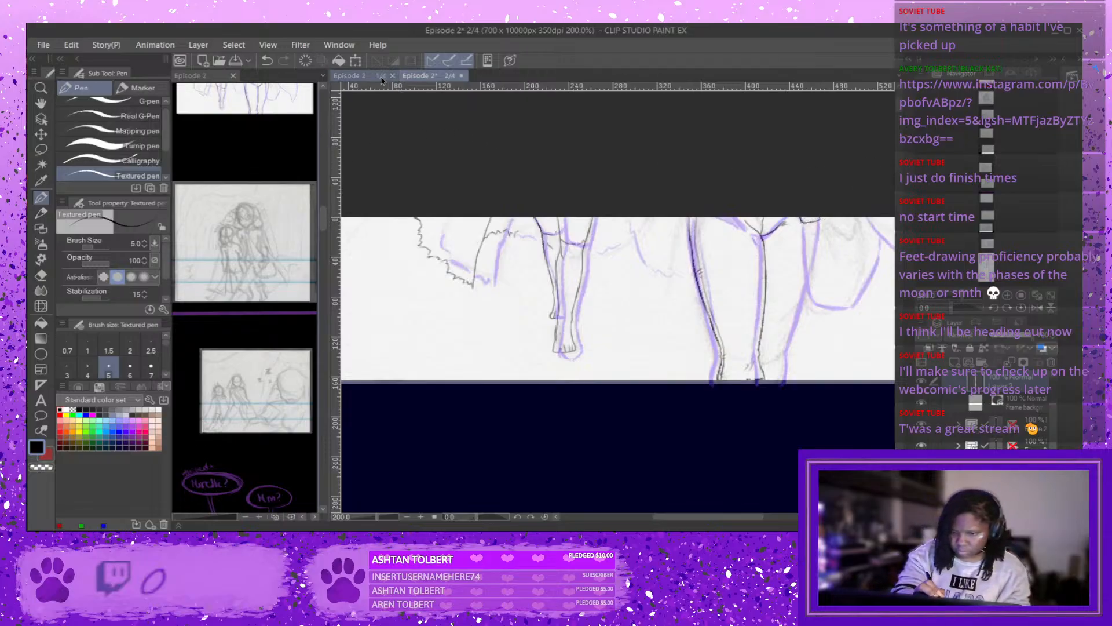
Compare the leg lineart with the upper half of the drawing on page 1/4 and in the episode overview.
click(355, 75)
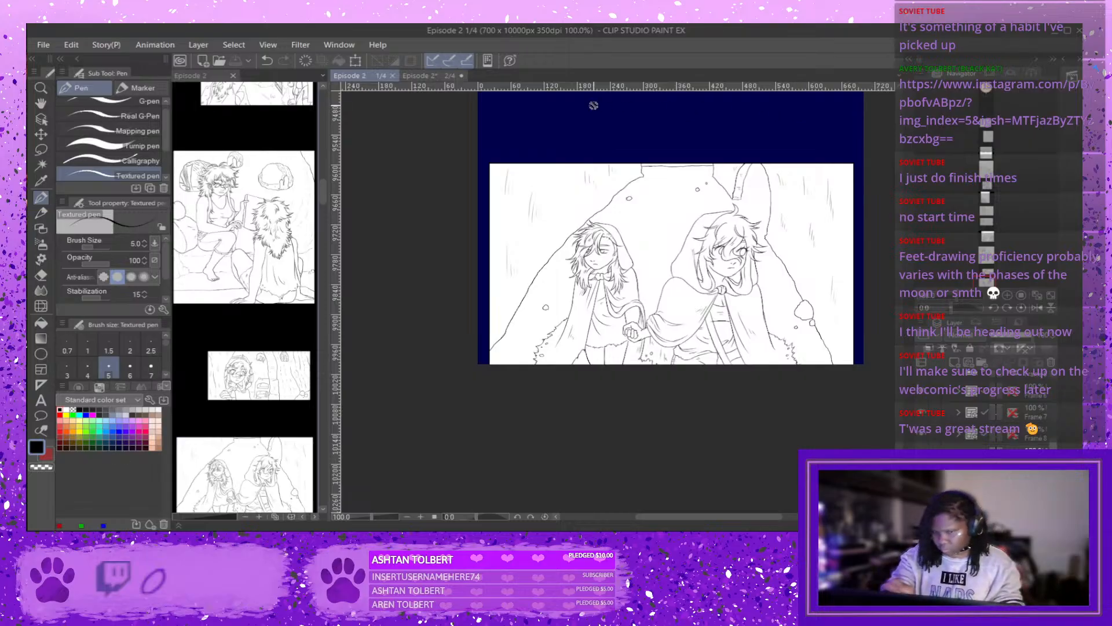
click(423, 76)
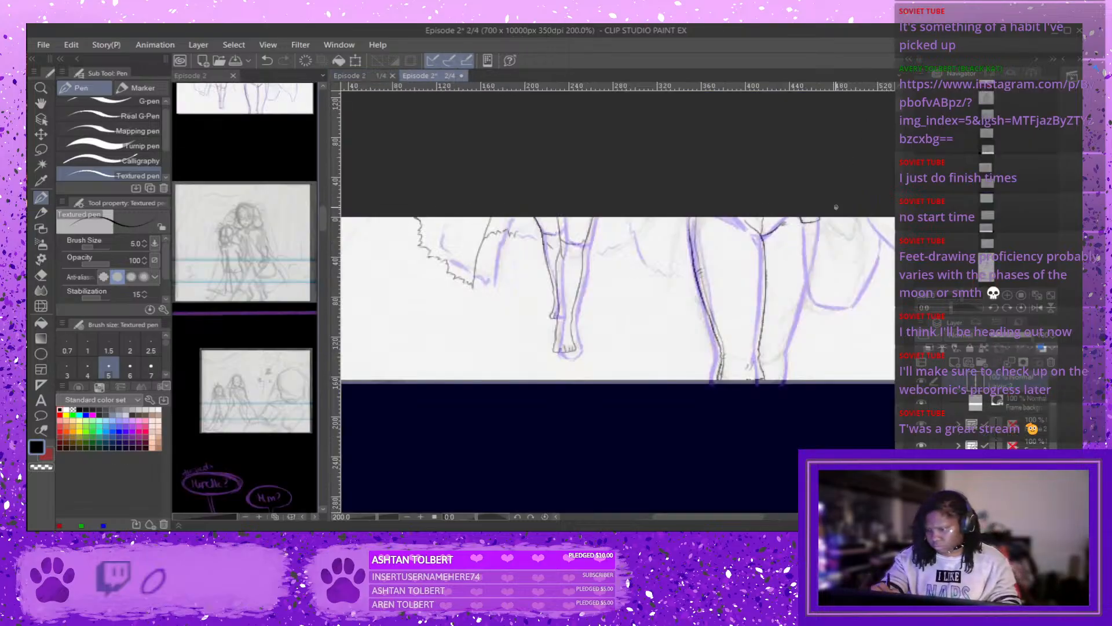
click(354, 76)
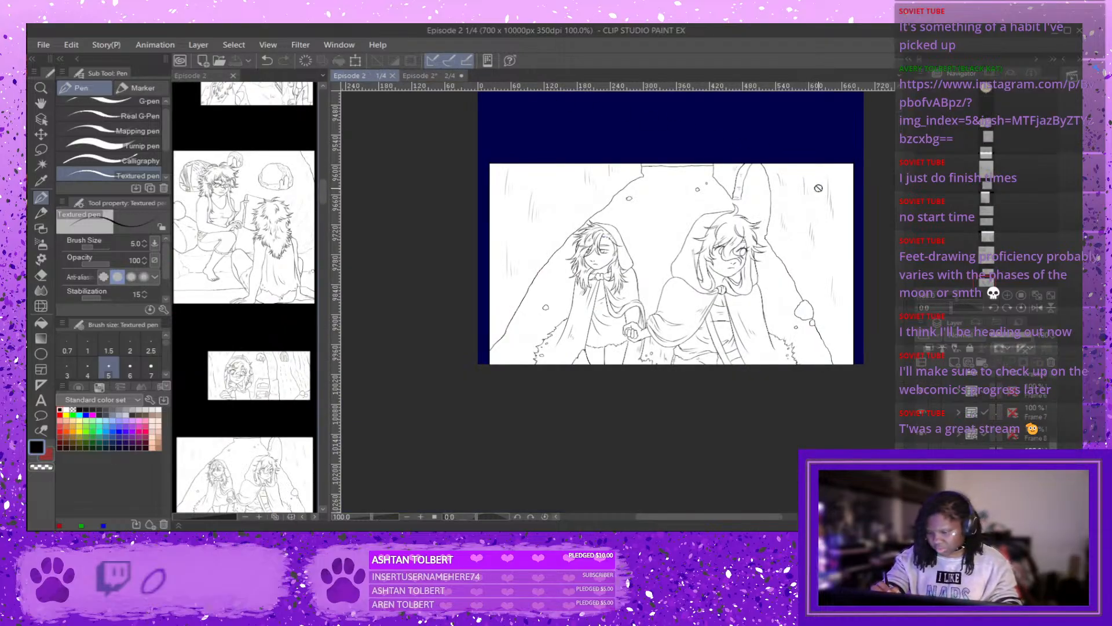
click(419, 76)
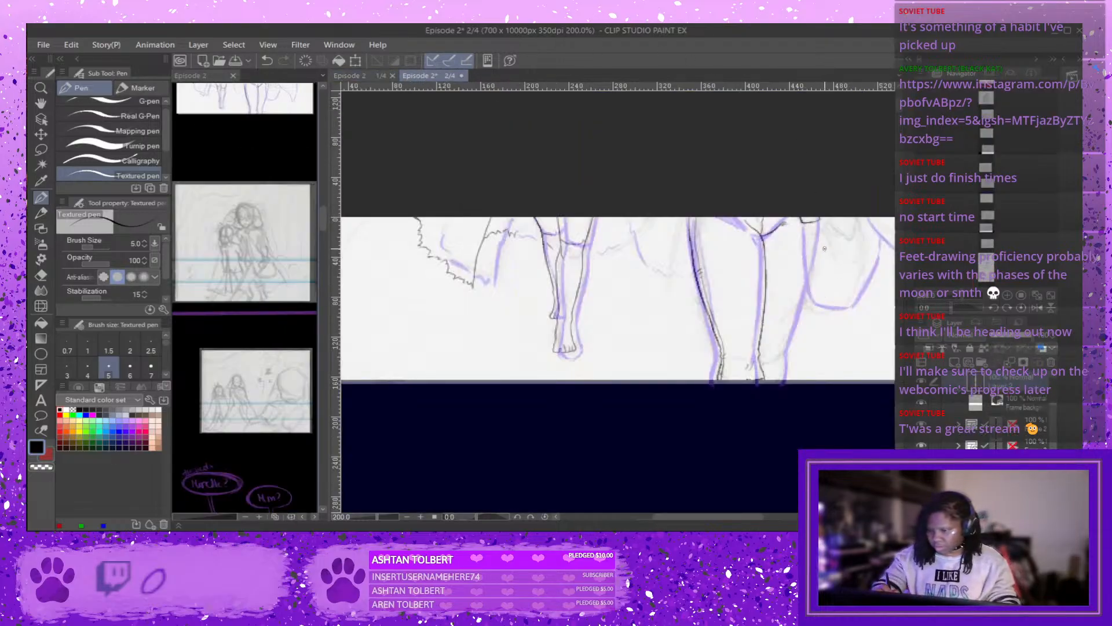
drag(323, 222, 322, 219)
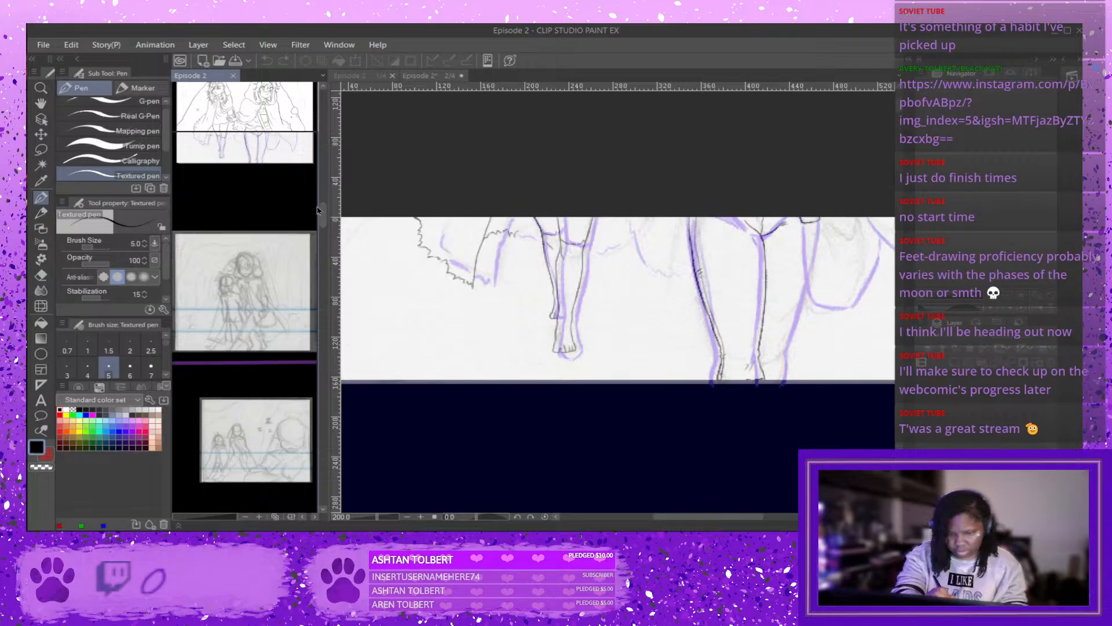
scroll(322, 216, up, 2)
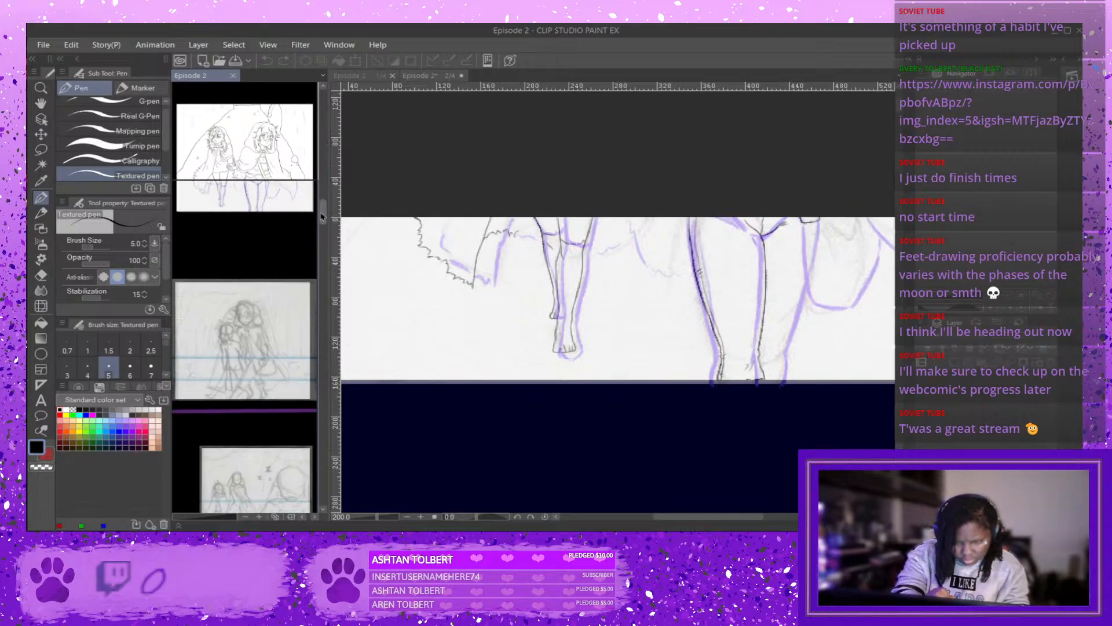
drag(321, 217, 323, 218)
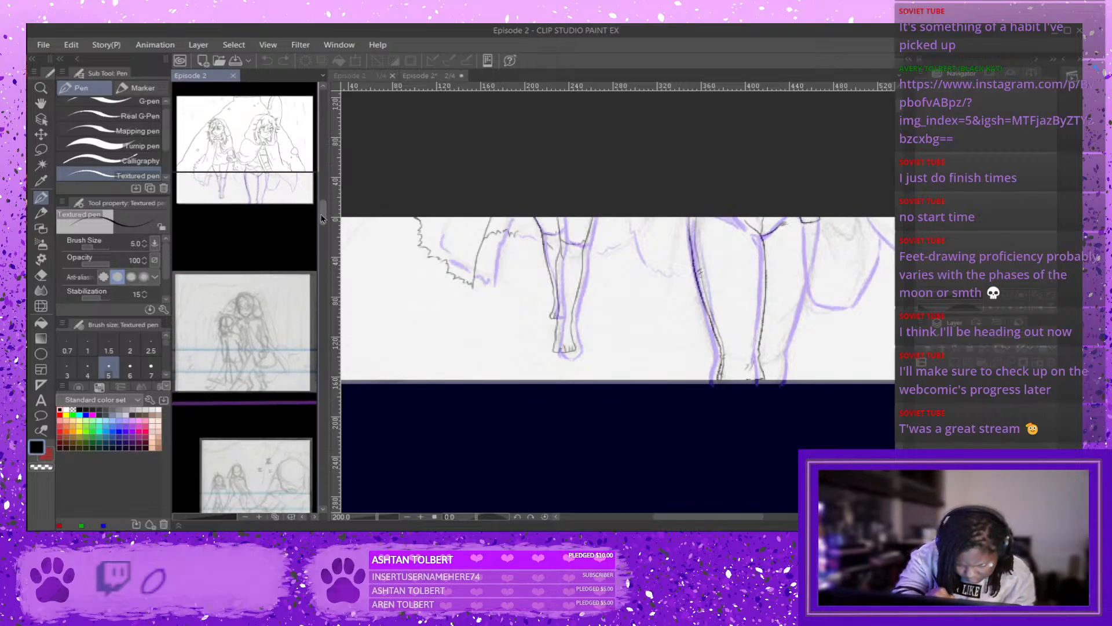
Ink the rounded cloak edge right of the larger figure's legs, undo its right-hand stroke and draw an inner fold line.
click(803, 222)
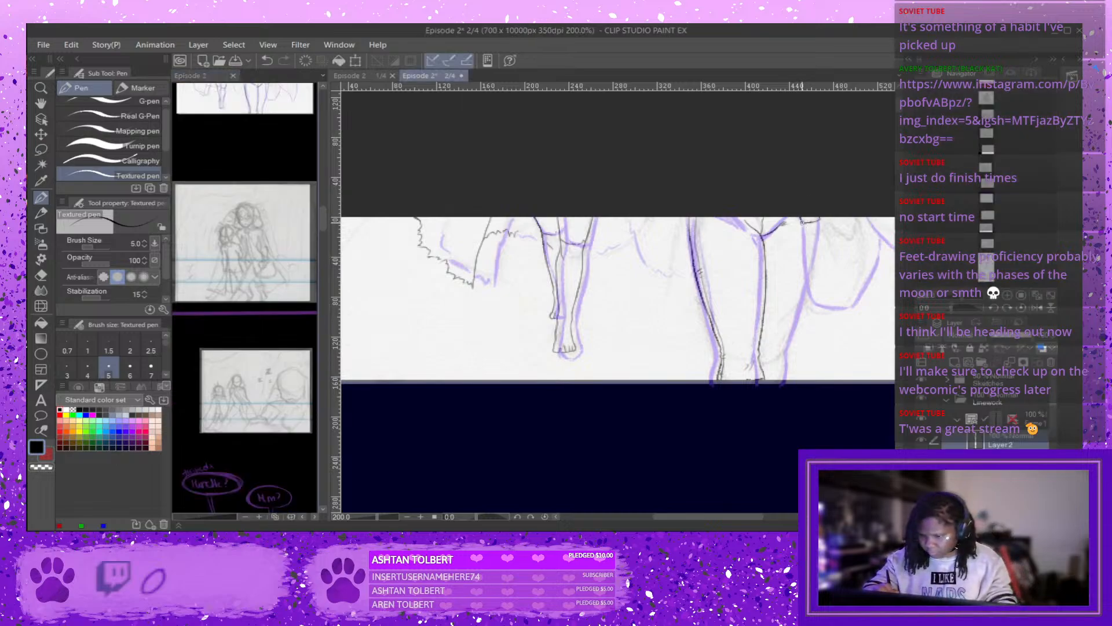
mouse_move(801, 223)
mouse_down()
mouse_move(810, 292)
mouse_move(825, 313)
mouse_move(857, 306)
mouse_move(878, 264)
mouse_up()
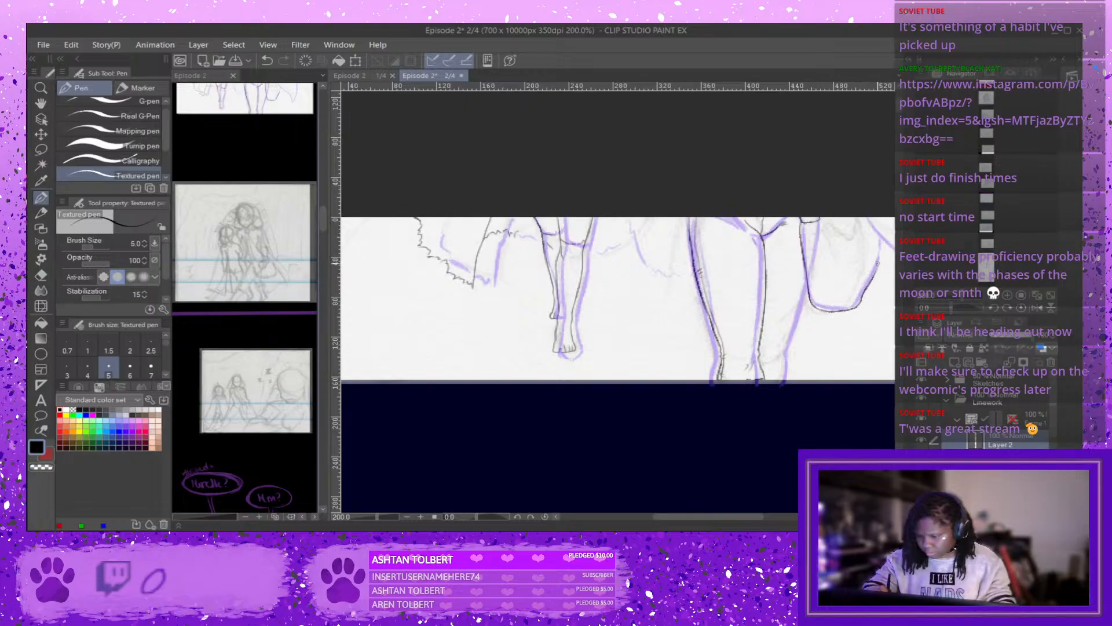
key(ctrl+z)
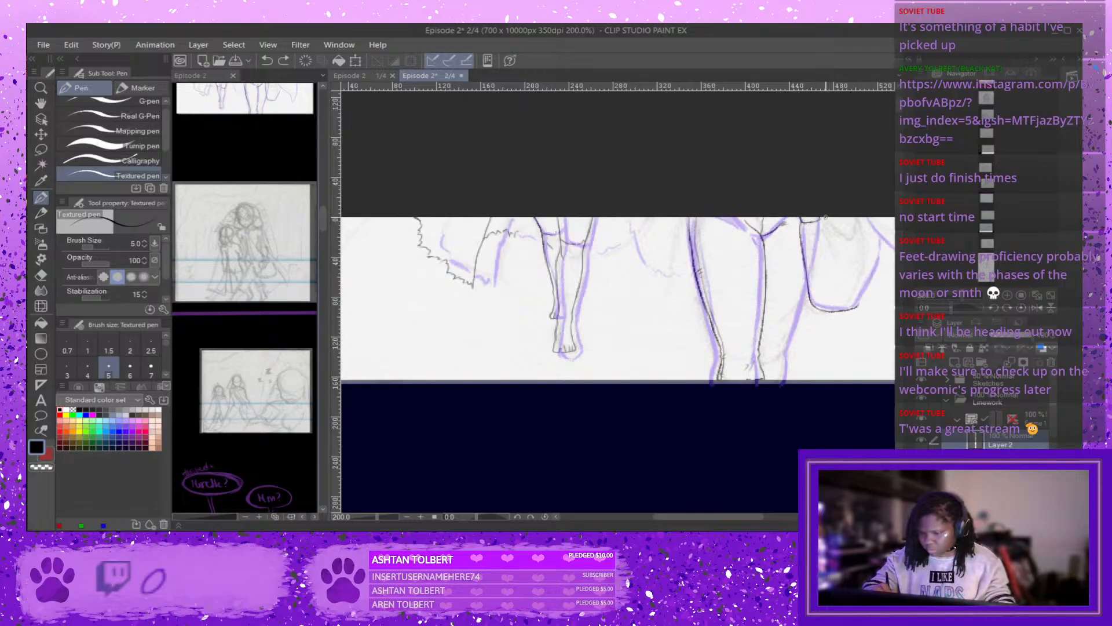
drag(819, 219, 860, 293)
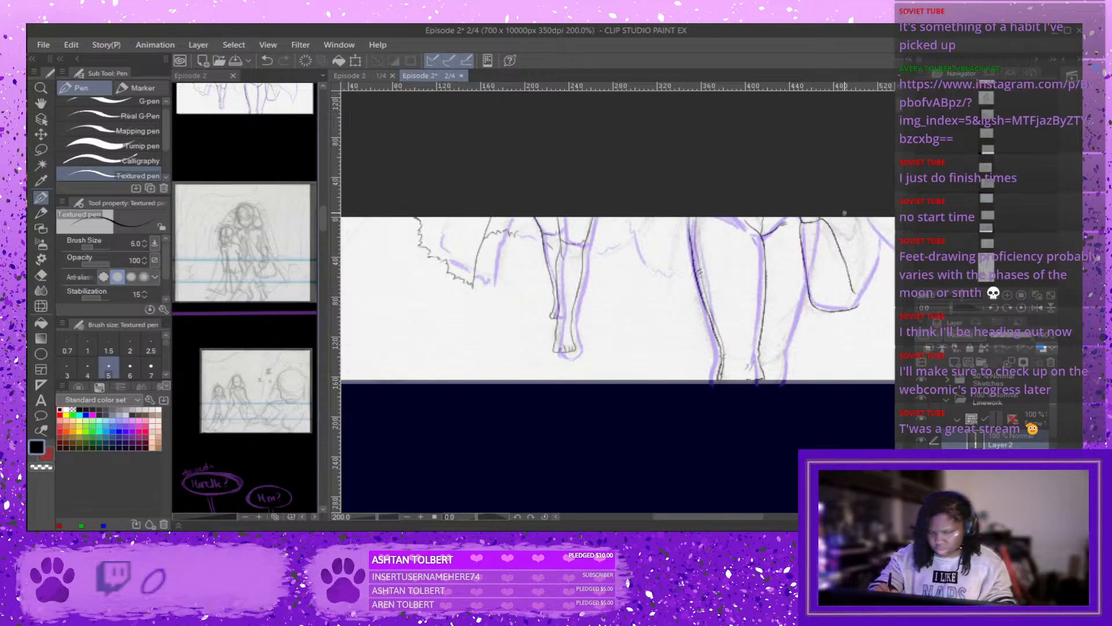
Check the whole drawing in the episode overview, then ink the right edge and small fold closing the rounded cloak section.
scroll(324, 222, up, 1)
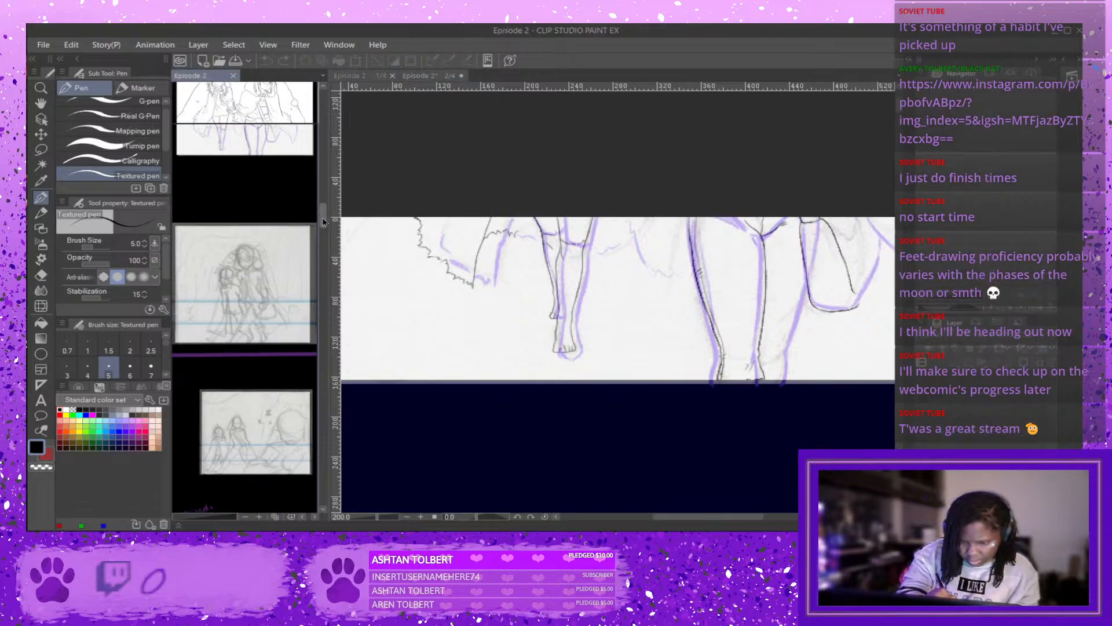
scroll(323, 221, down, 3)
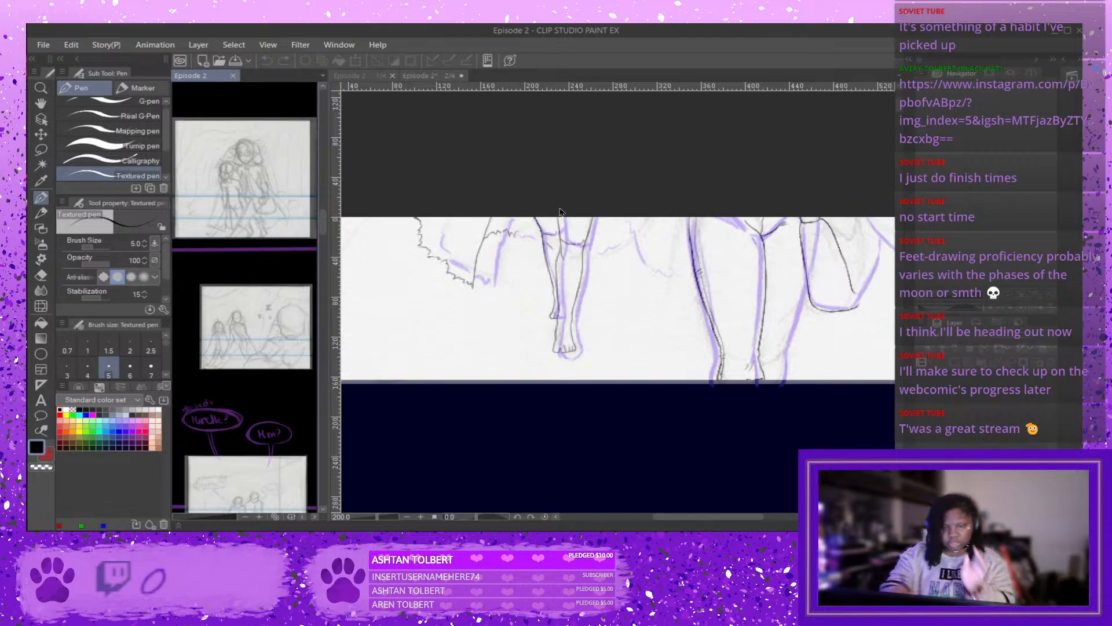
mouse_move(321, 231)
mouse_down()
mouse_move(325, 185)
mouse_move(323, 220)
mouse_up()
scroll(323, 204, down, 1)
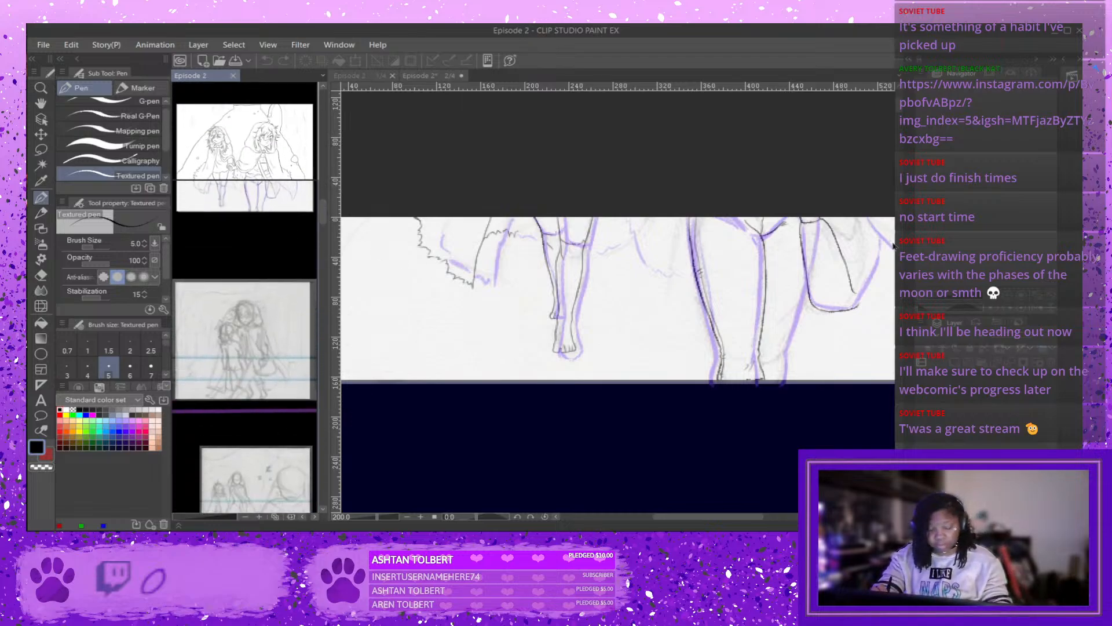
click(858, 297)
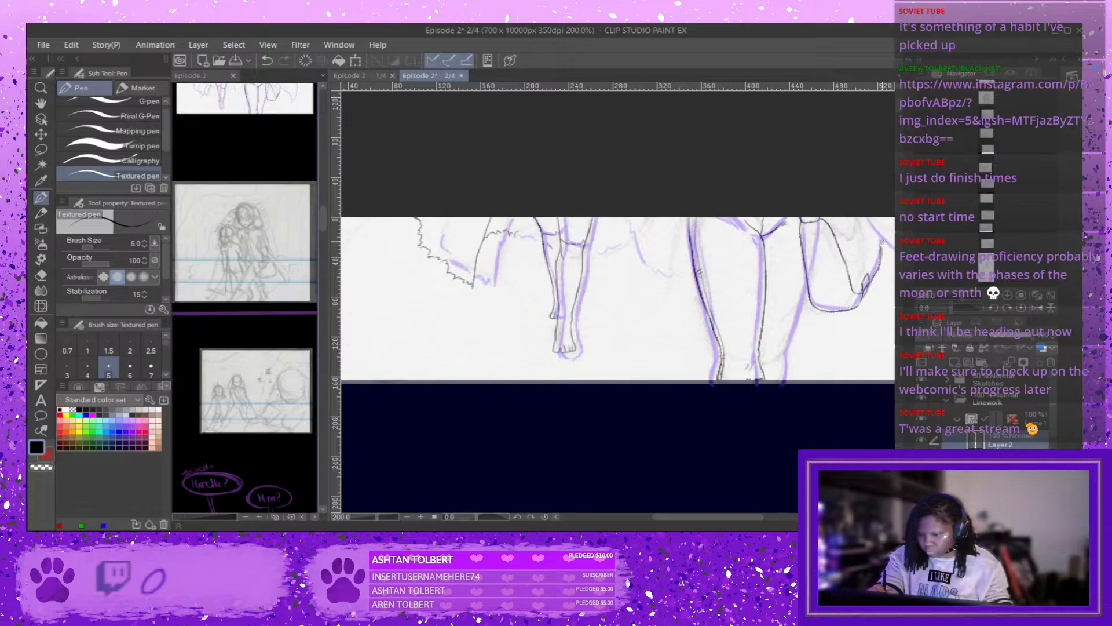
Check the cloak in the episode overview, then try a stroke right of the rounded cloak section and undo it.
drag(726, 516, 750, 516)
click(322, 215)
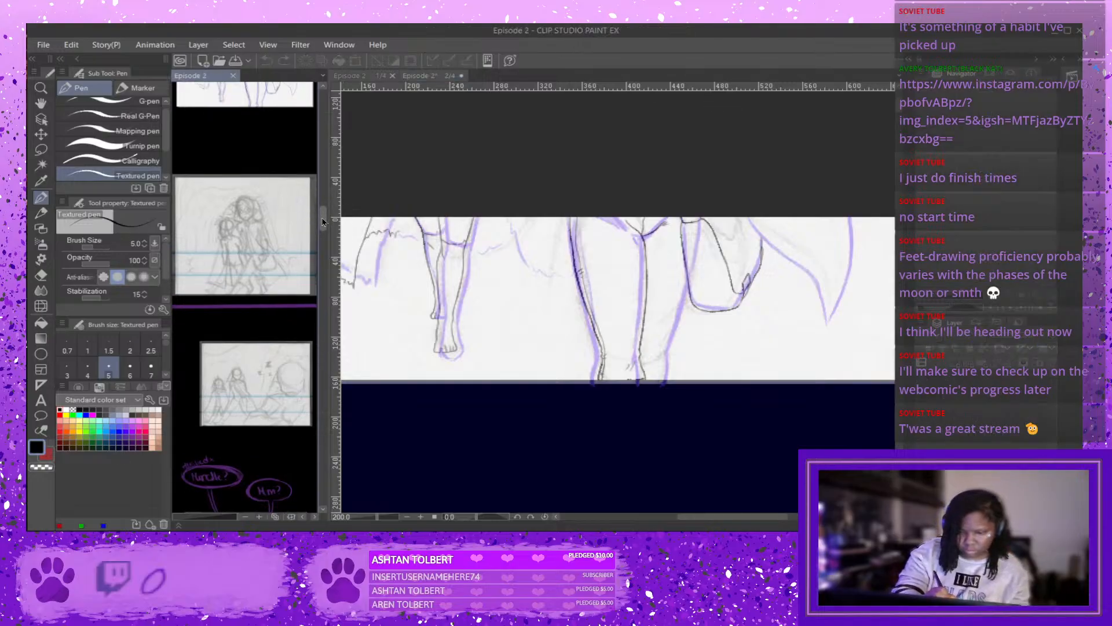
scroll(322, 215, down, 3)
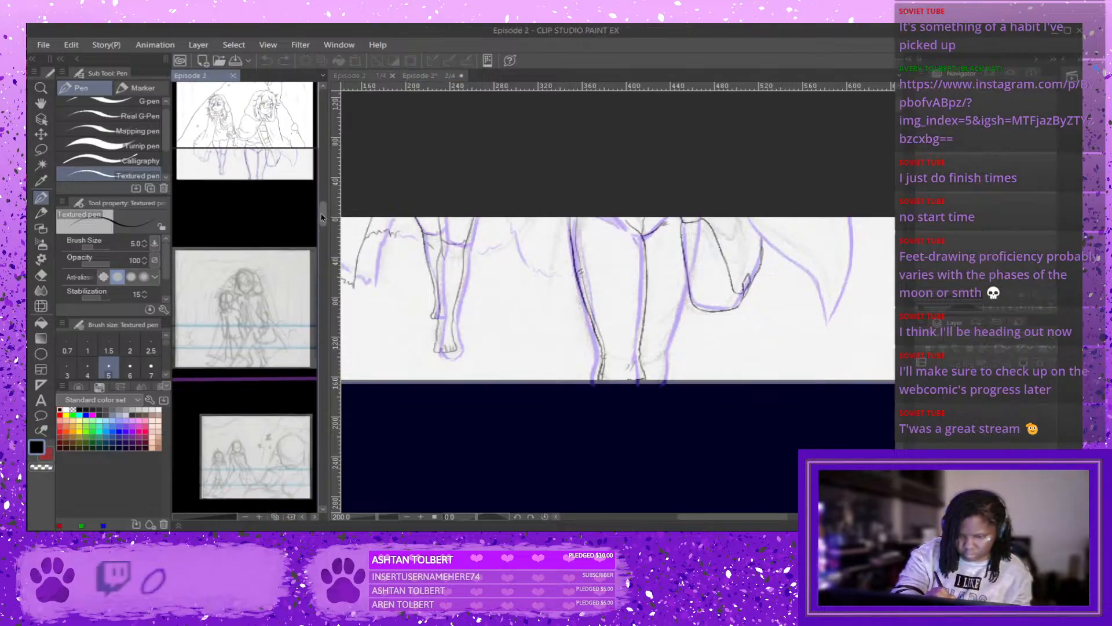
click(735, 221)
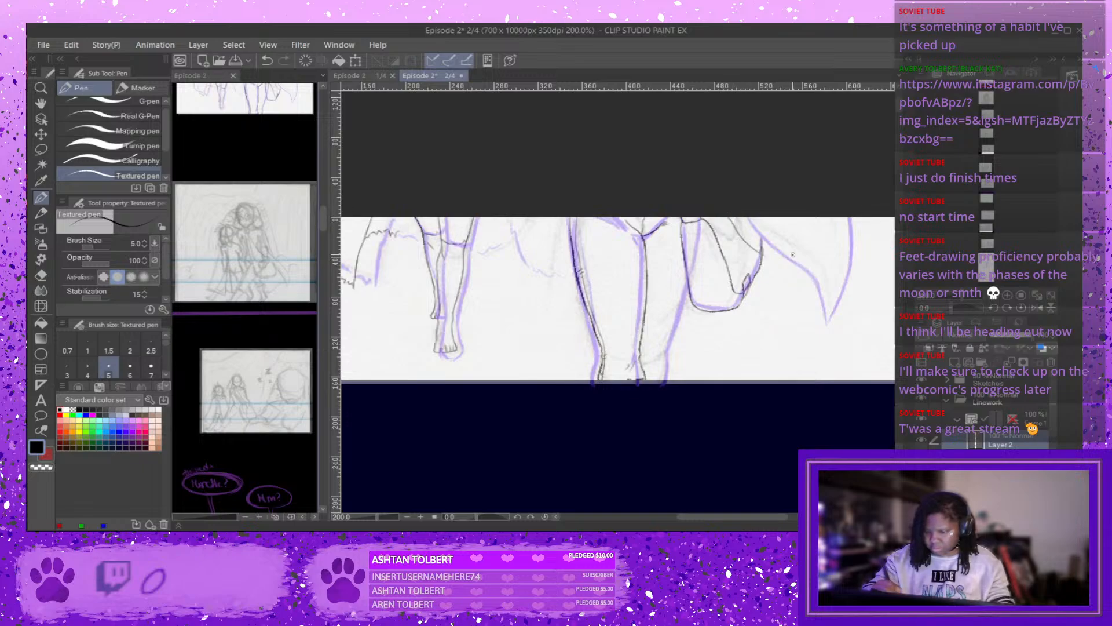
key(ctrl+z)
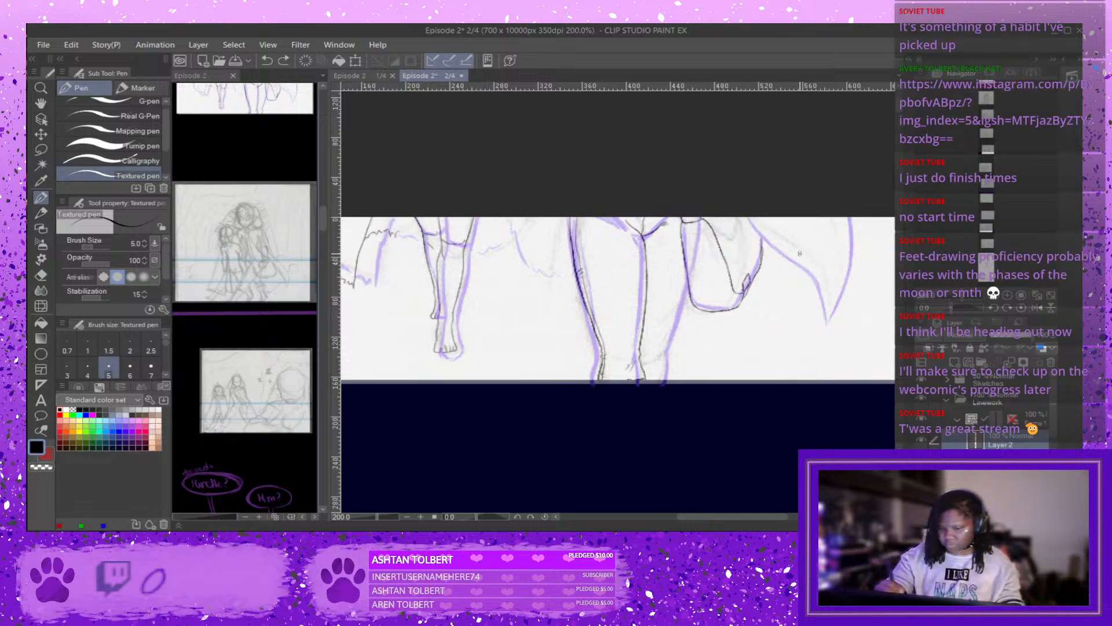
Erase the upper right edge of the rounded cloak section with the Hard eraser and ink a short replacement edge using the Textured pen.
key(e)
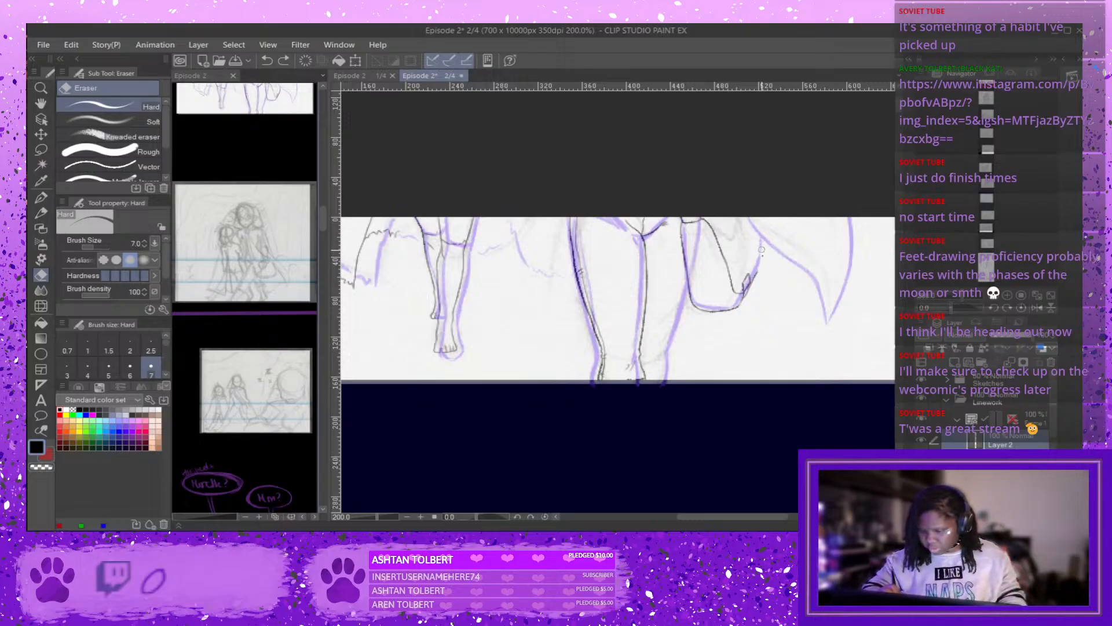
drag(762, 251, 751, 232)
click(40, 197)
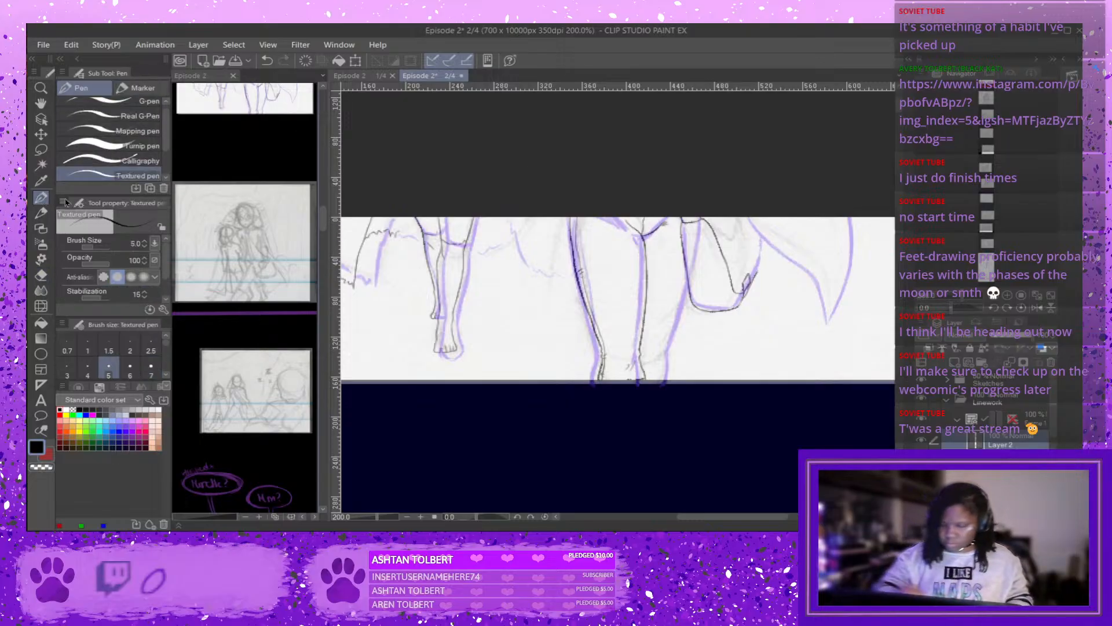
drag(725, 213, 750, 244)
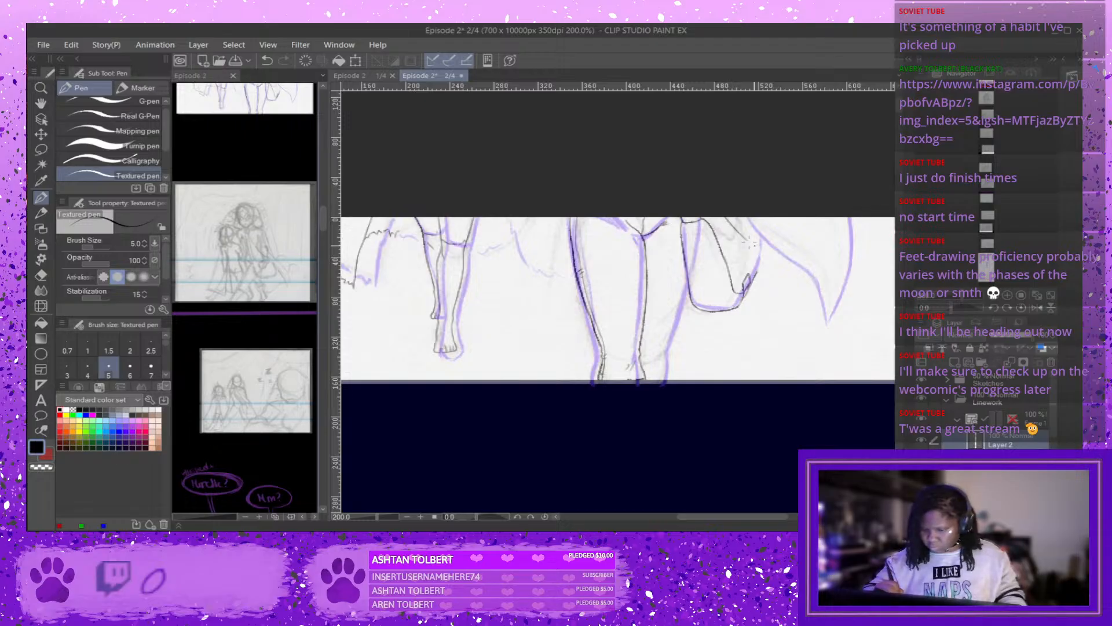
Check the episode overview, then ink the pointed cloak tail's lower edge and ragged outer edge, undoing unwanted strokes.
click(325, 224)
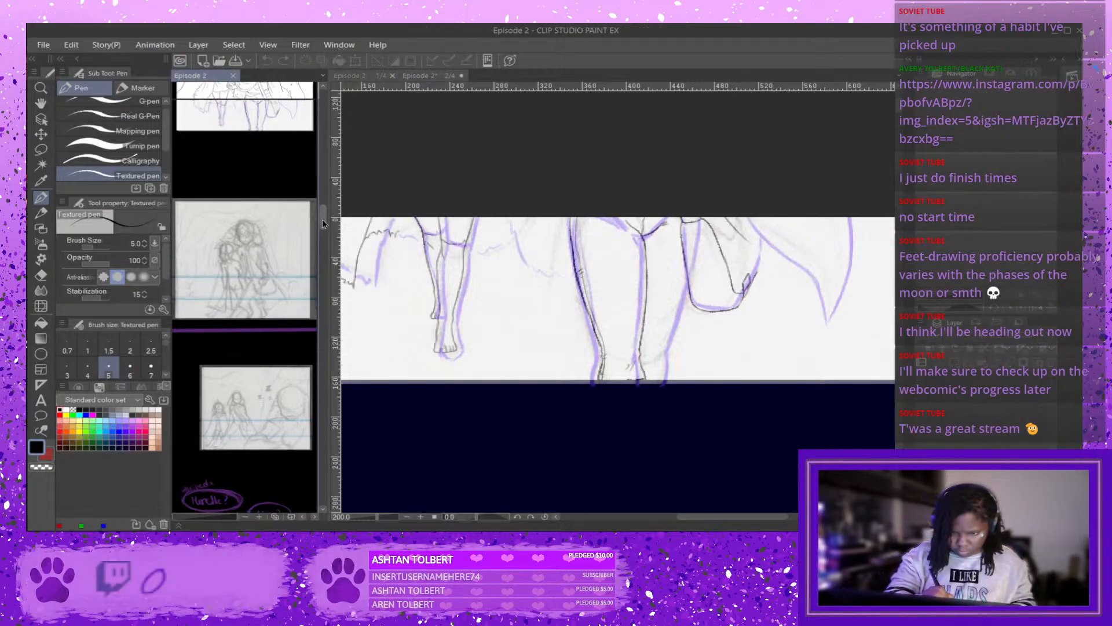
scroll(324, 224, up, 1)
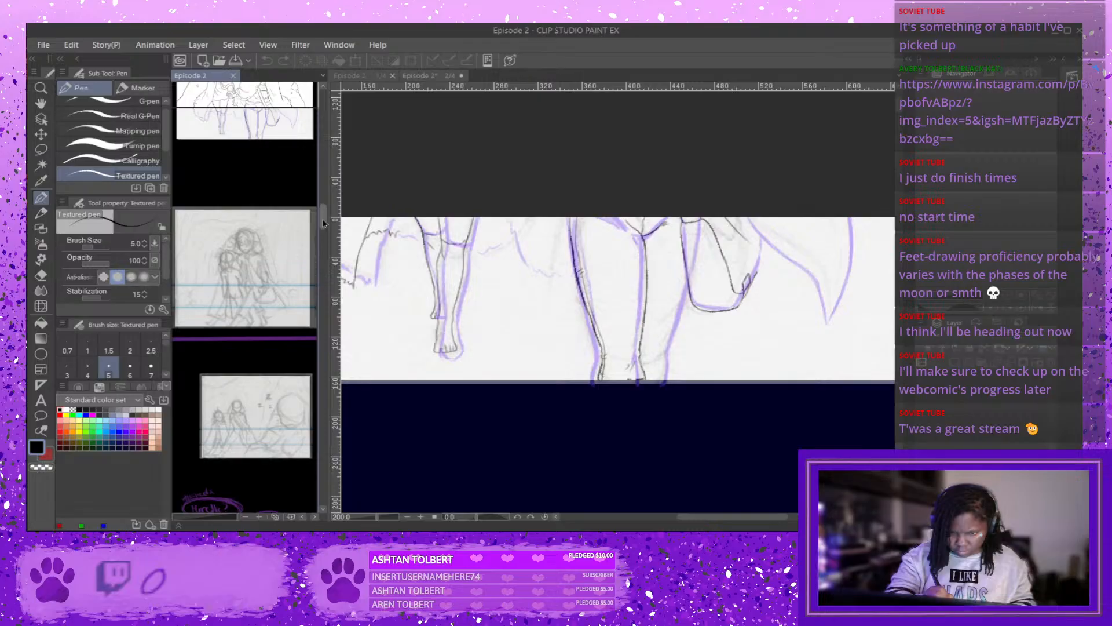
scroll(323, 223, up, 1)
click(748, 239)
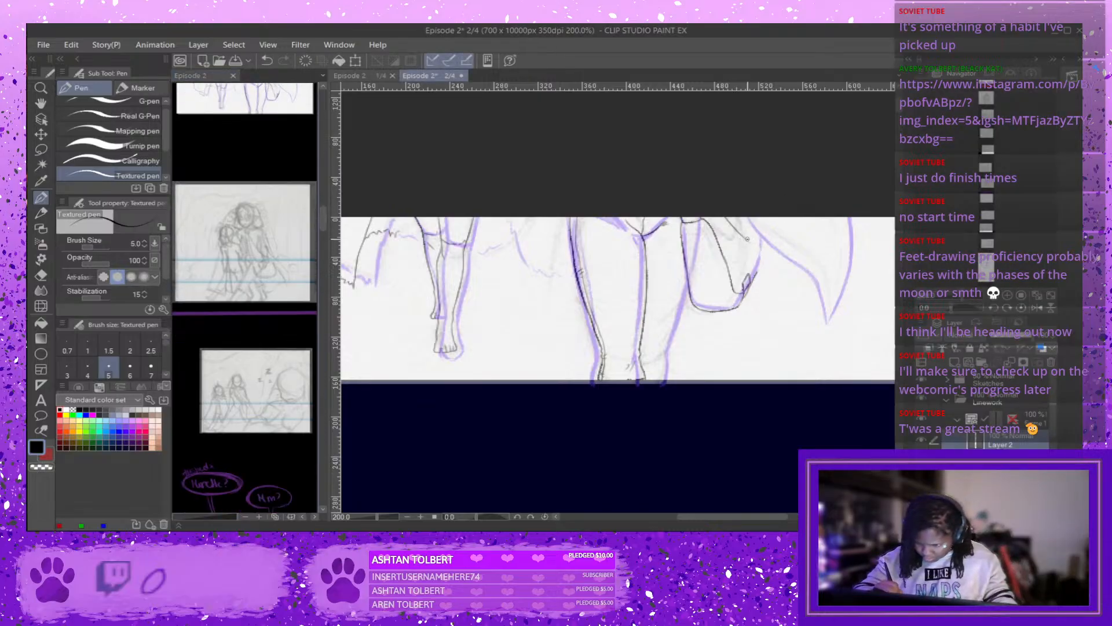
mouse_move(744, 238)
mouse_down()
mouse_move(804, 273)
mouse_move(820, 333)
mouse_move(851, 234)
mouse_up()
key(ctrl+z)
key(ctrl+z)
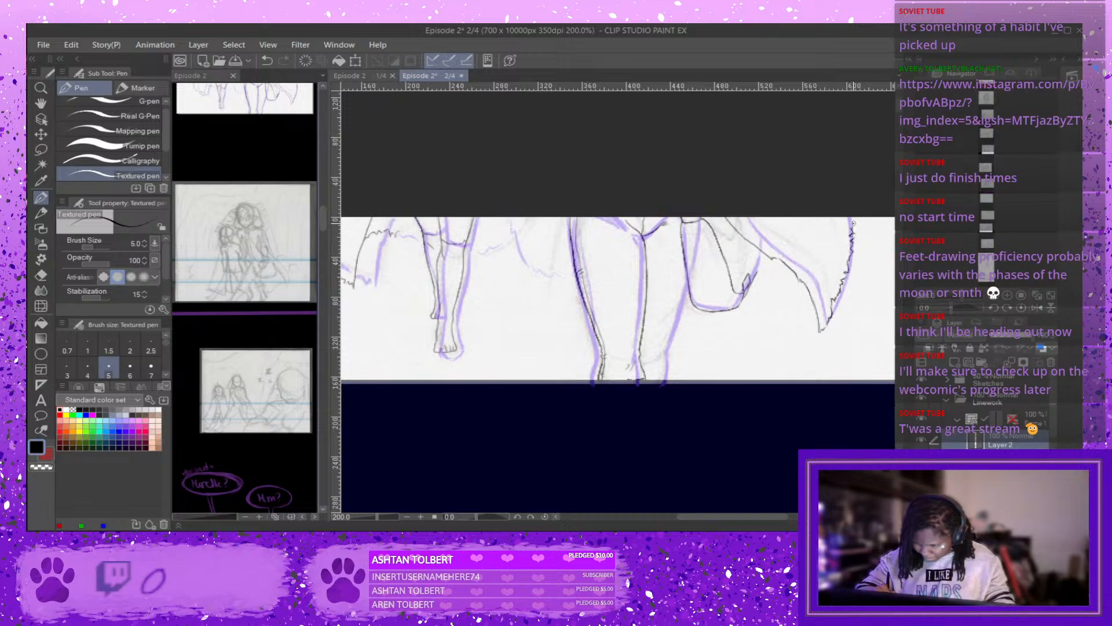
Undo the upper part of the cloak tail's ragged edge and redraw it further inward with a small tear, checking the episode overview.
click(325, 219)
drag(325, 219, 326, 221)
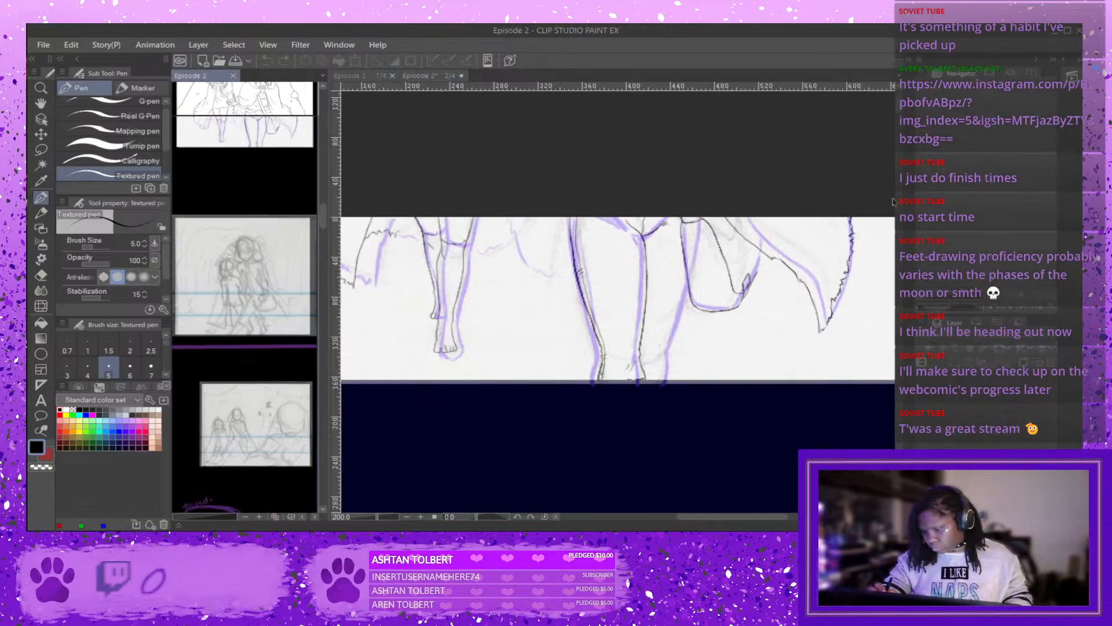
click(874, 248)
key(ctrl+z)
key(ctrl+z)
key(ctrl+z)
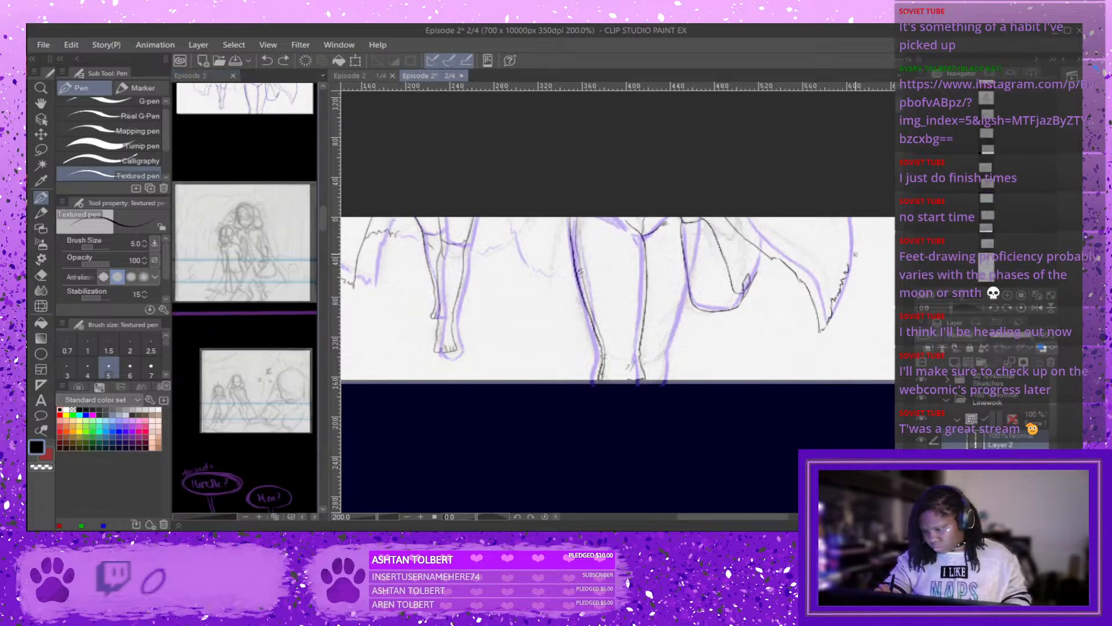
drag(847, 261, 824, 219)
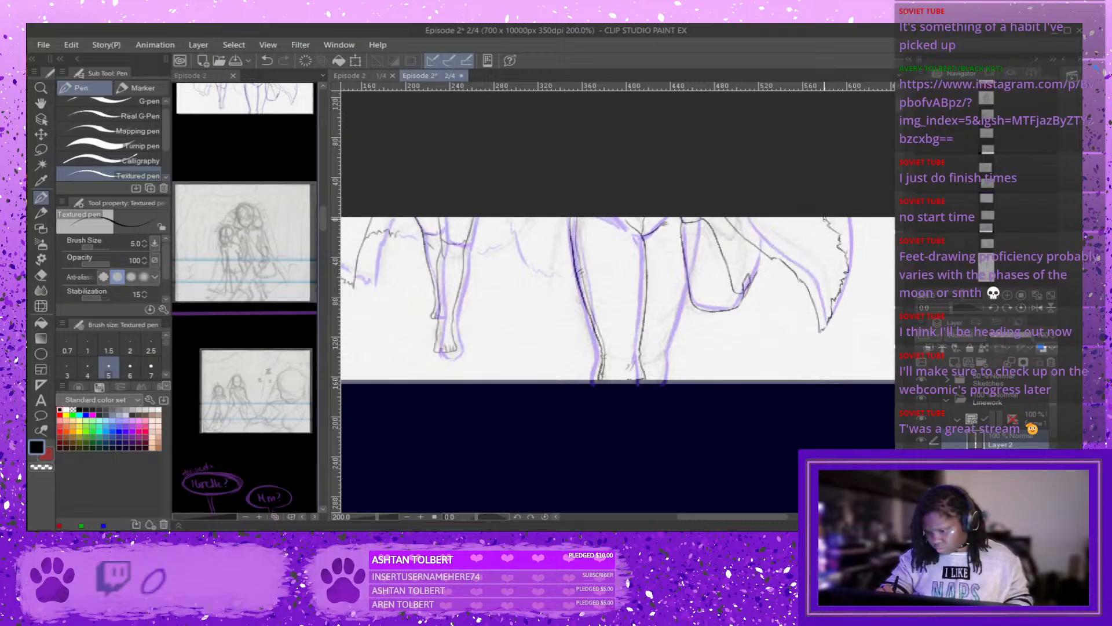
drag(325, 221, 325, 219)
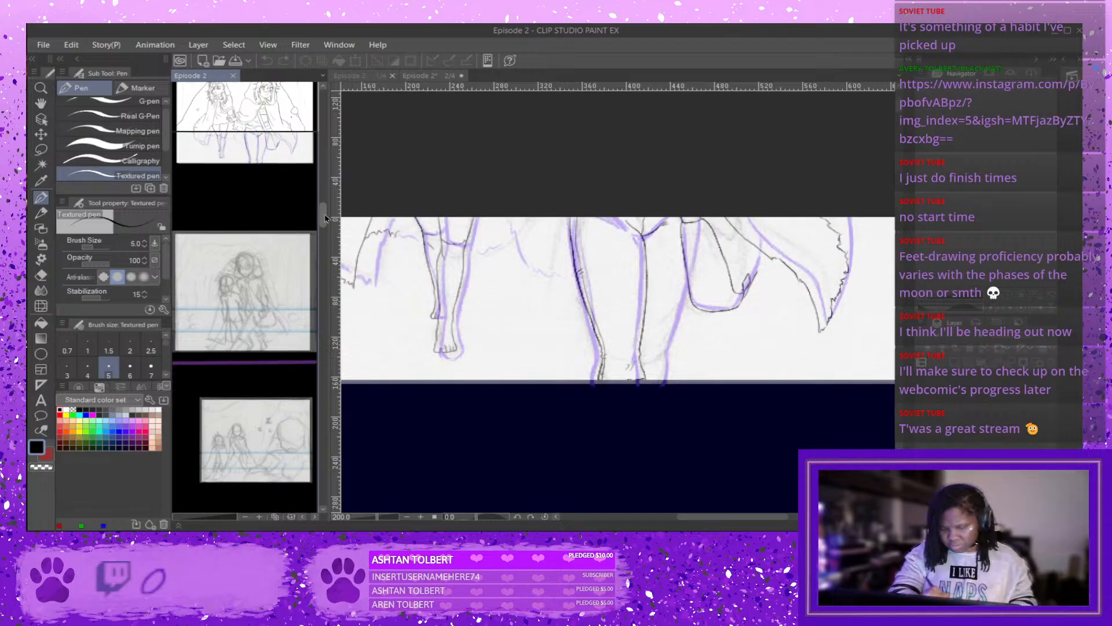
click(829, 235)
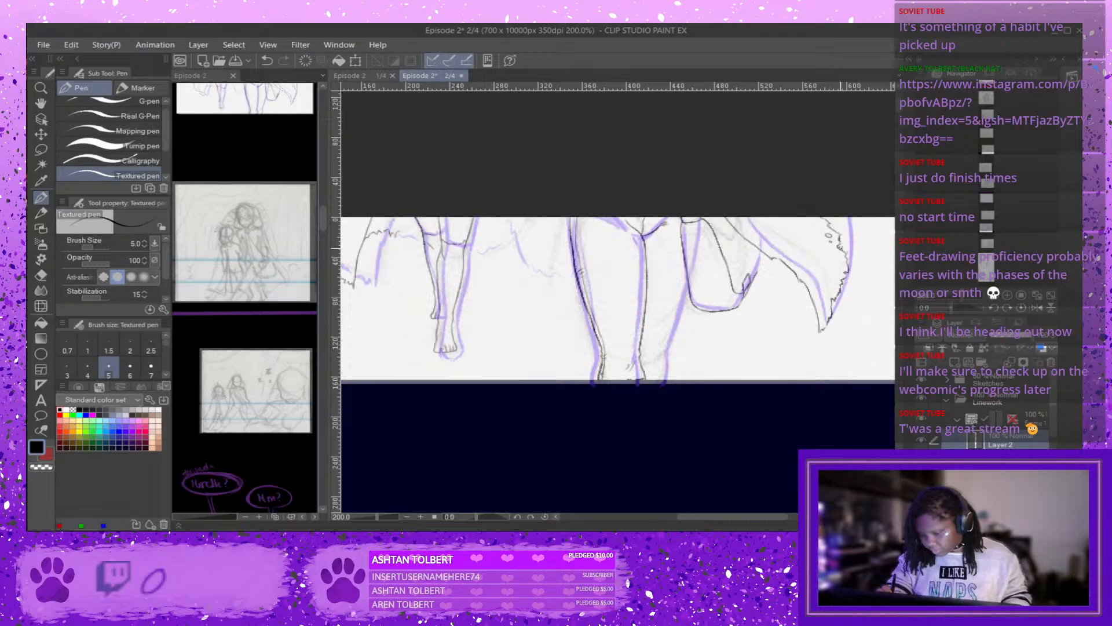
Ink the outer contour of the larger figure's right-hand leg and its foot, undoing and redrawing strokes around the ankle and calf.
mouse_move(686, 284)
mouse_down()
mouse_move(675, 350)
mouse_move(678, 320)
mouse_move(653, 363)
mouse_up()
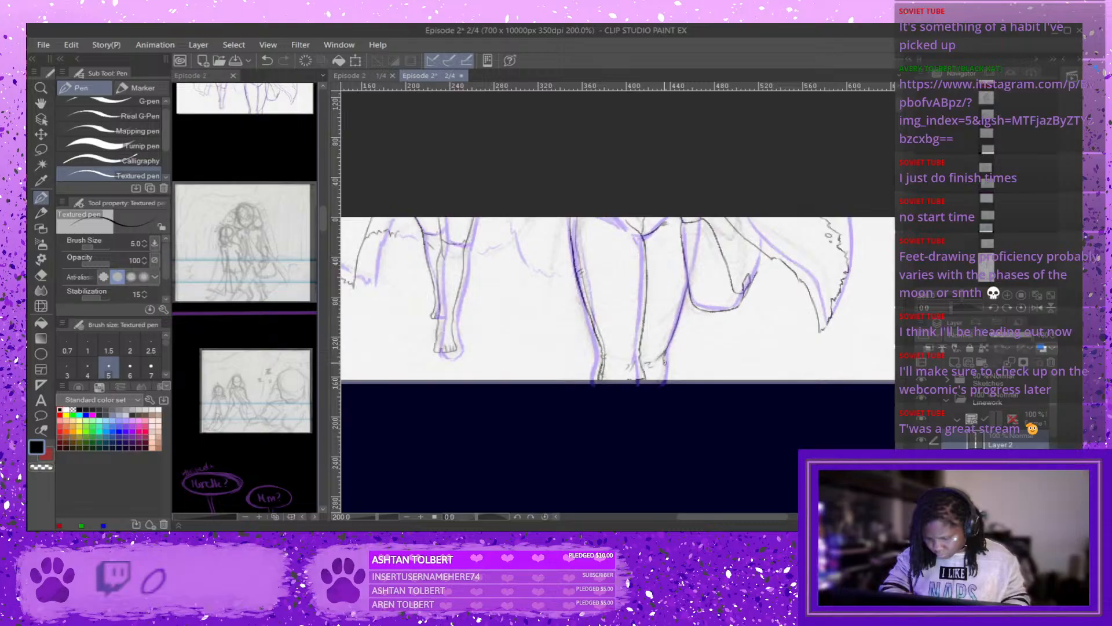
key(ctrl+z)
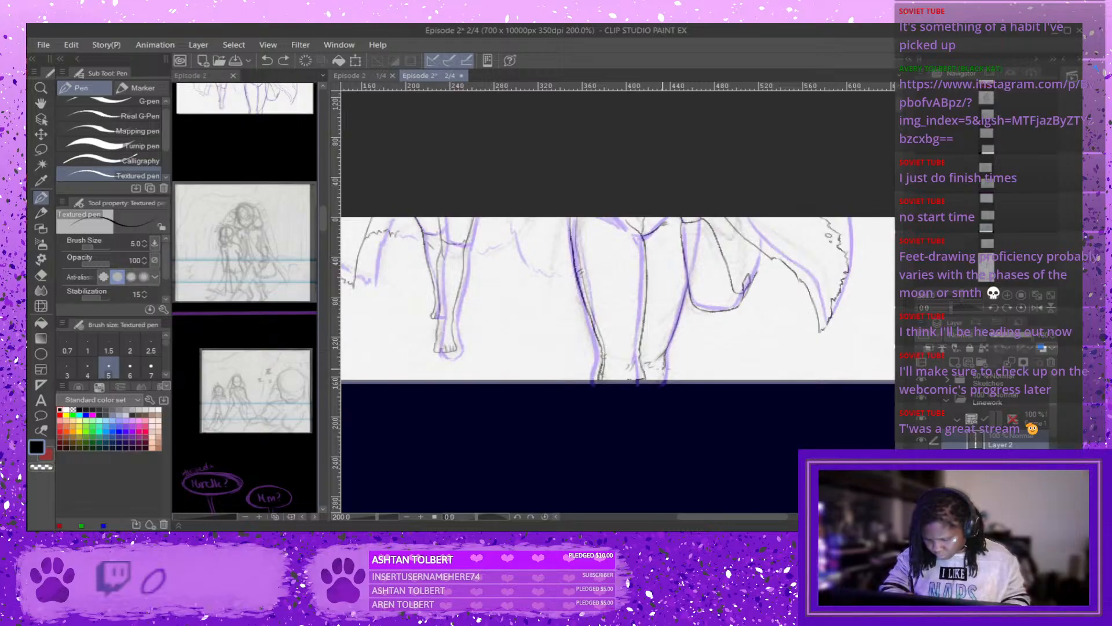
drag(662, 369, 660, 372)
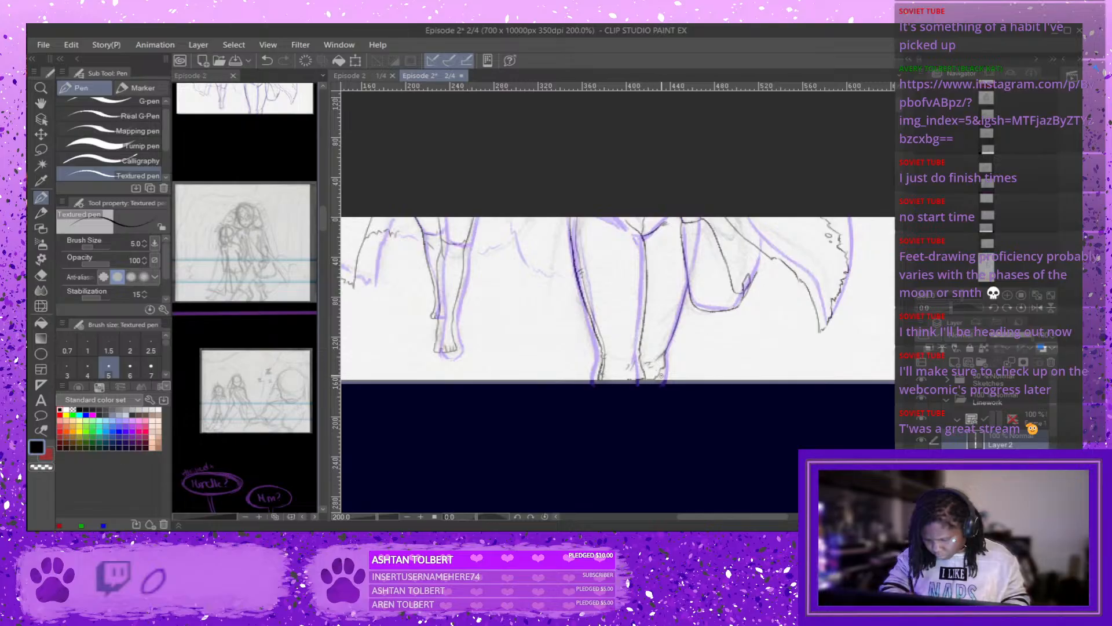
key(ctrl+z)
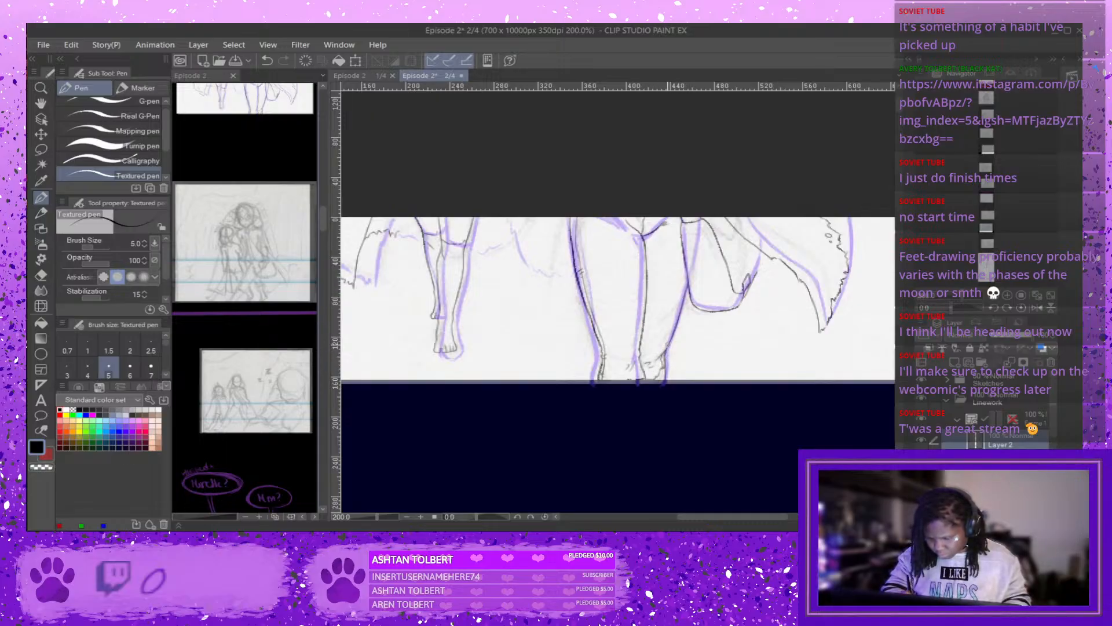
drag(672, 339, 676, 307)
key(ctrl+z)
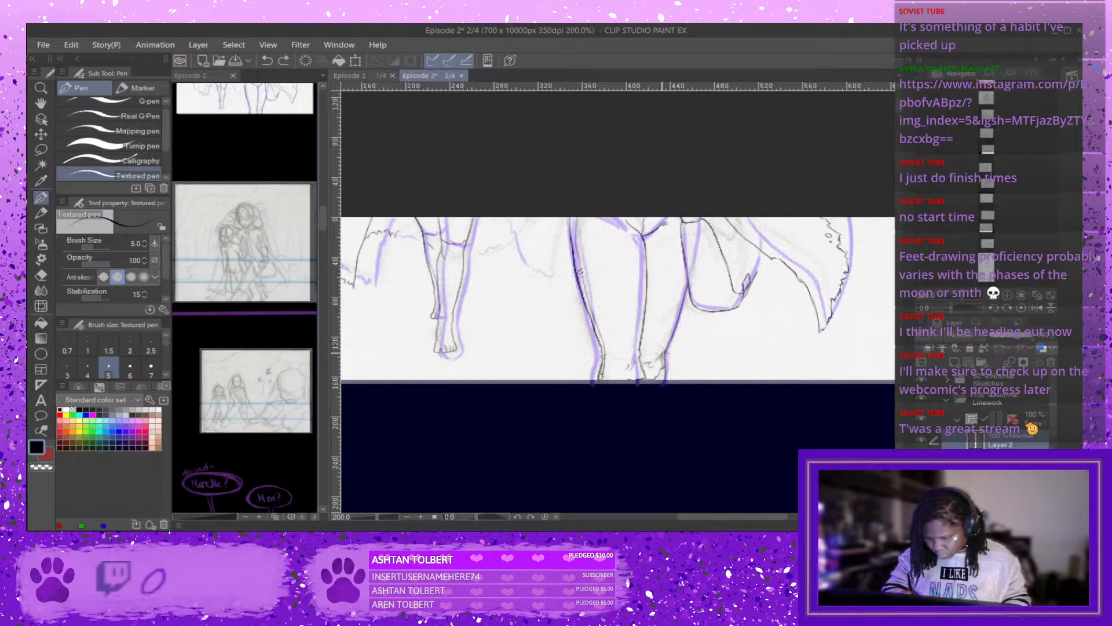
drag(663, 354, 690, 272)
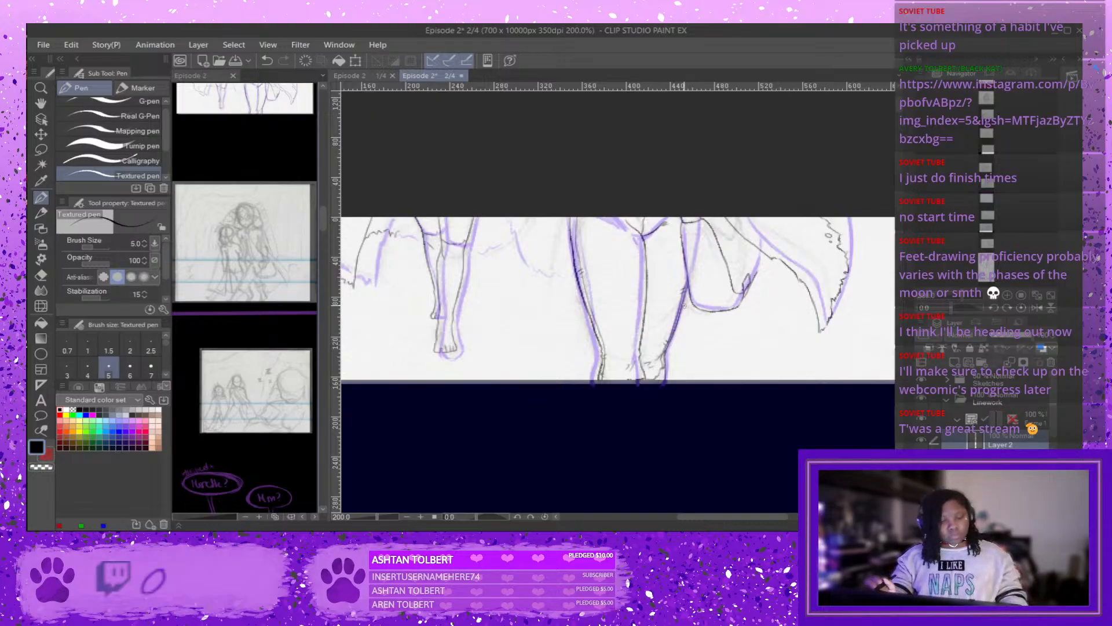
View the finished lower panel at 100% with the panel below it and save page 2/4 of Episode 2.
key(ctrl+minus)
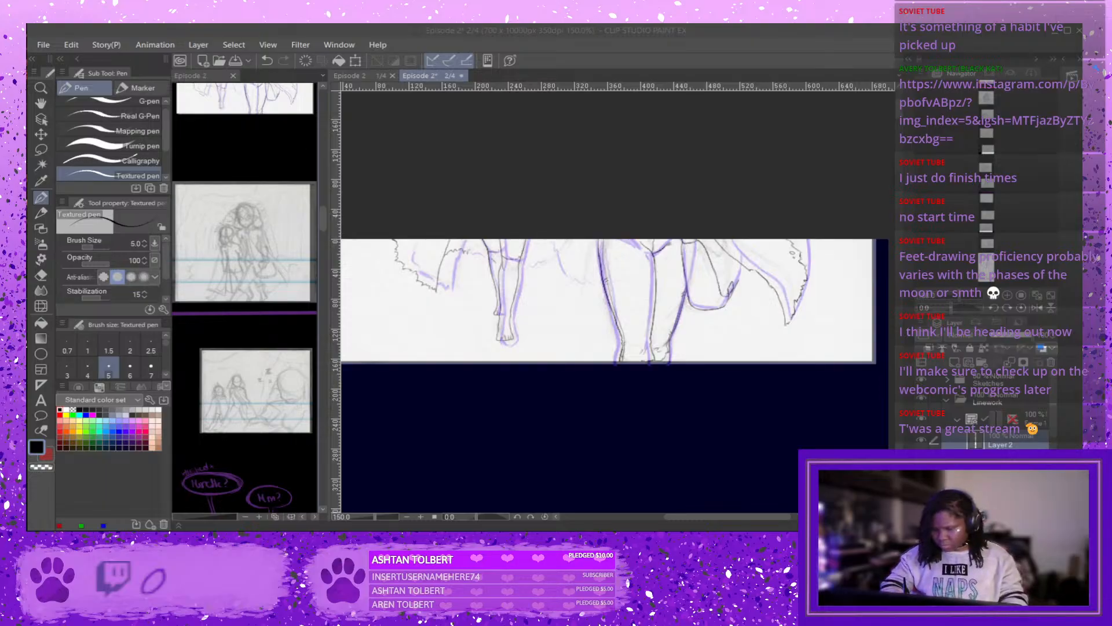
click(1007, 45)
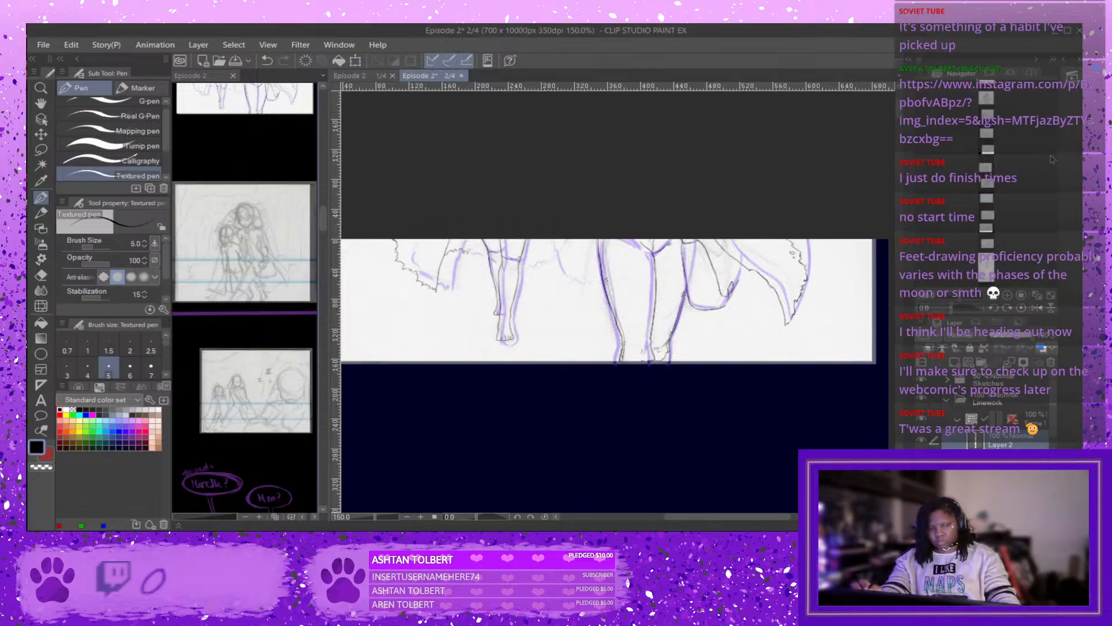
key(ctrl+minus)
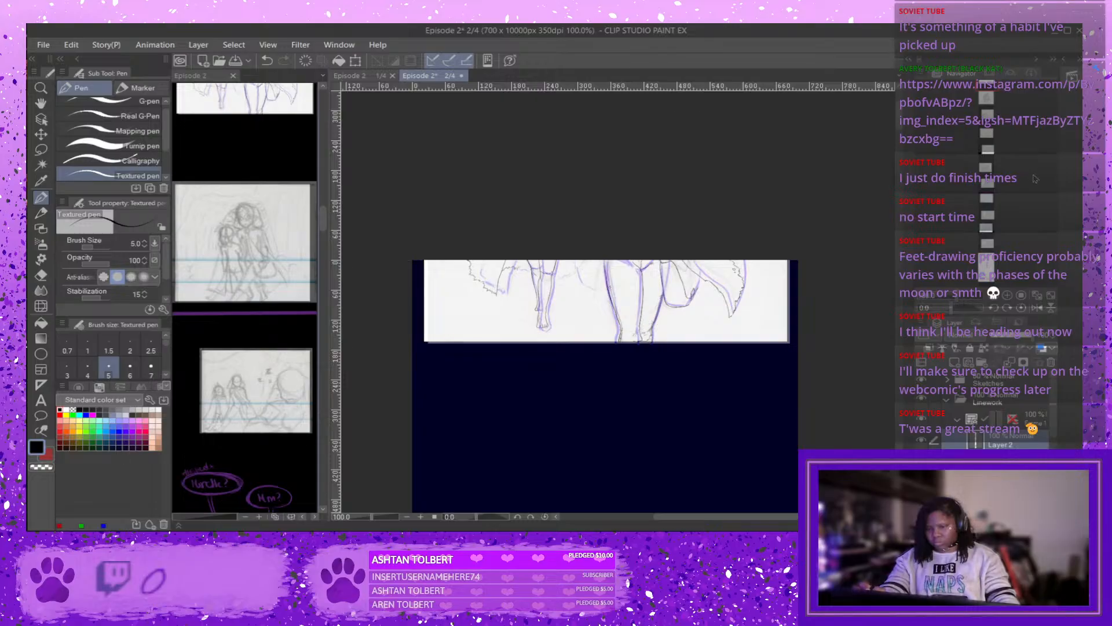
drag(900, 124, 900, 133)
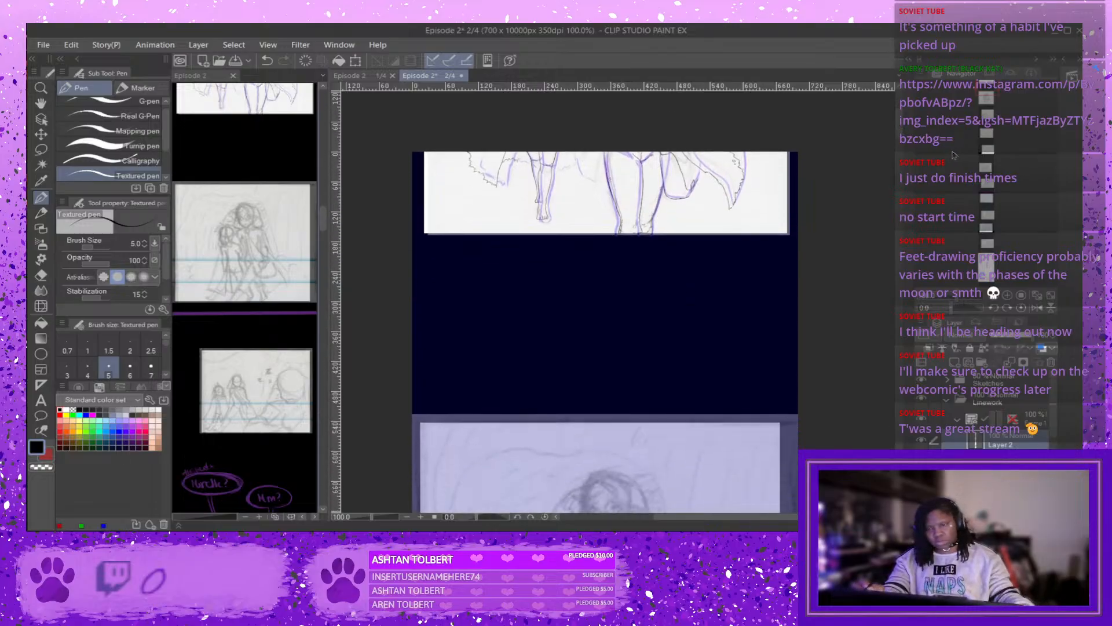
key(ctrl+s)
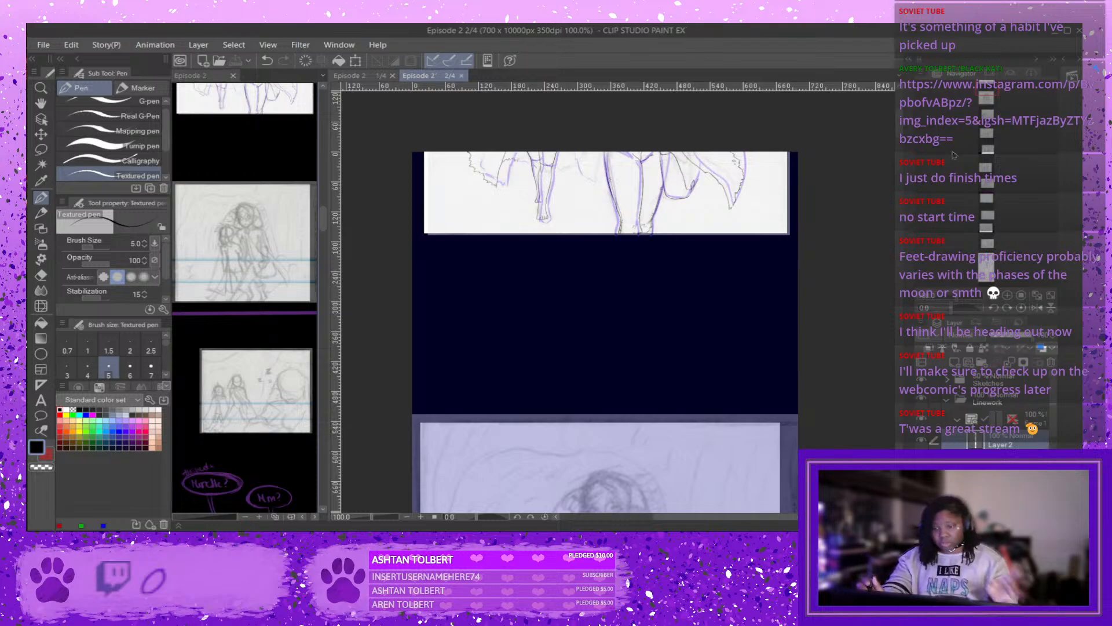
Hide the sketches temporarily to examine the clean lineart across both pages in the episode overview.
scroll(317, 219, up, 2)
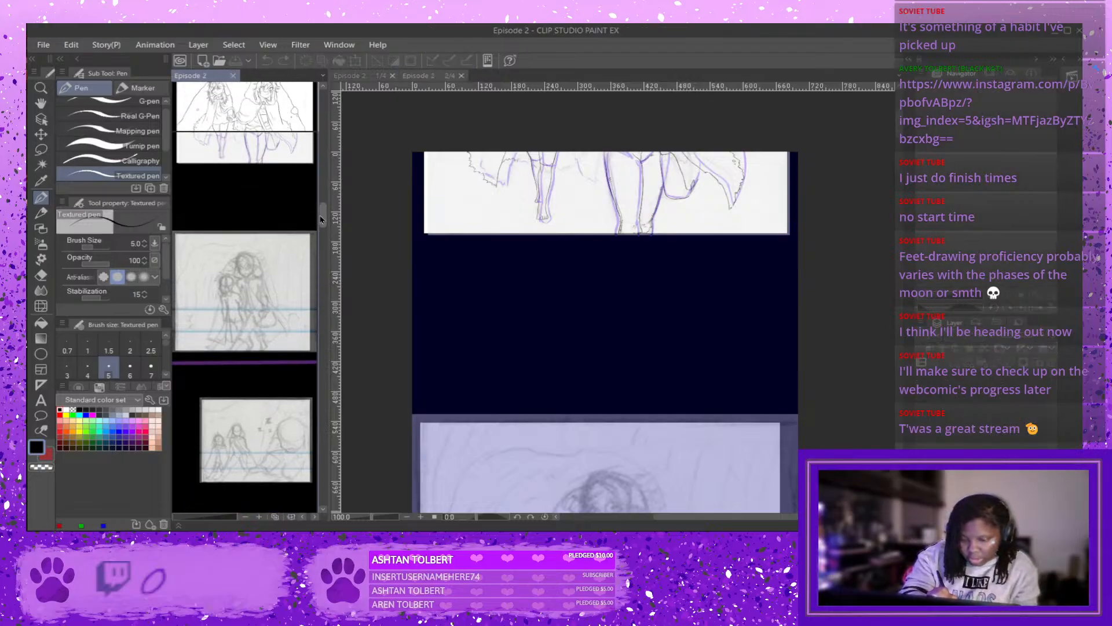
scroll(318, 219, up, 1)
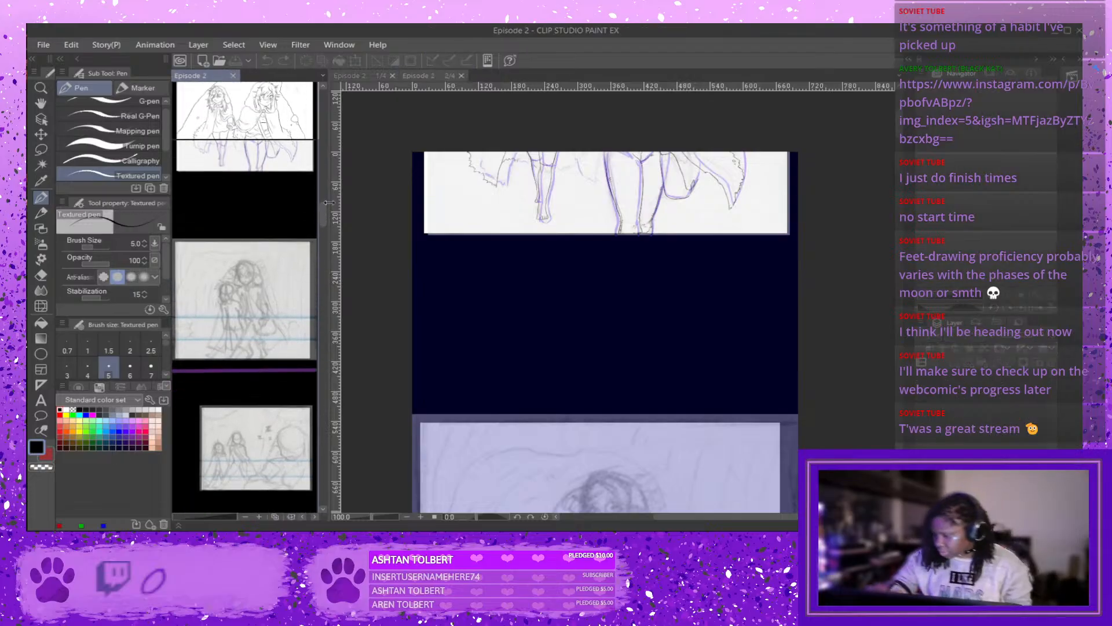
scroll(317, 219, down, 3)
click(921, 379)
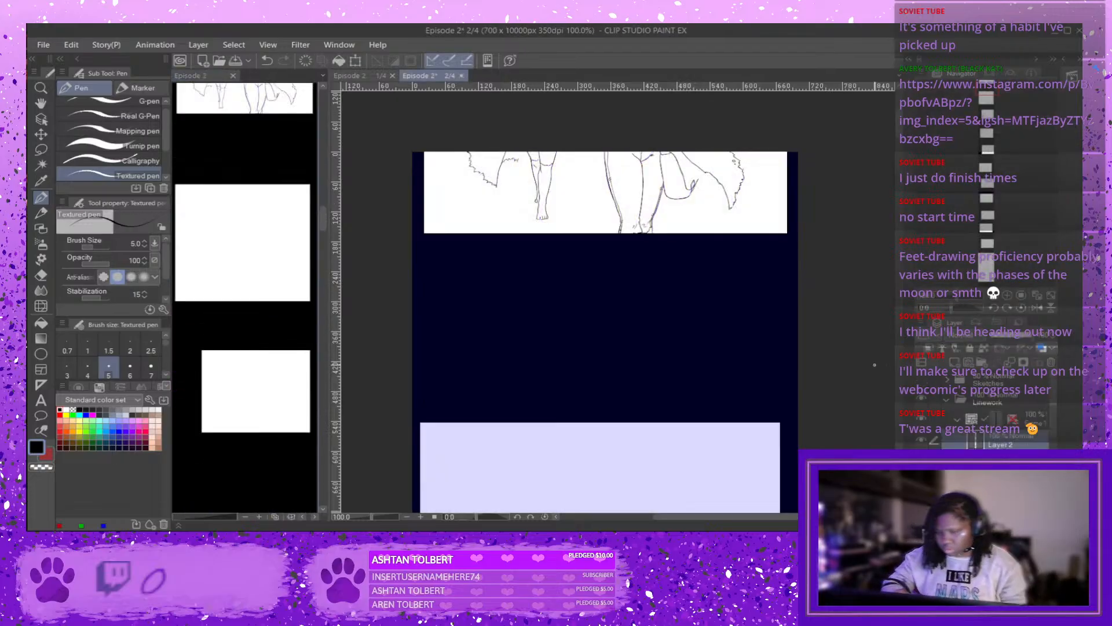
click(322, 224)
scroll(320, 220, up, 5)
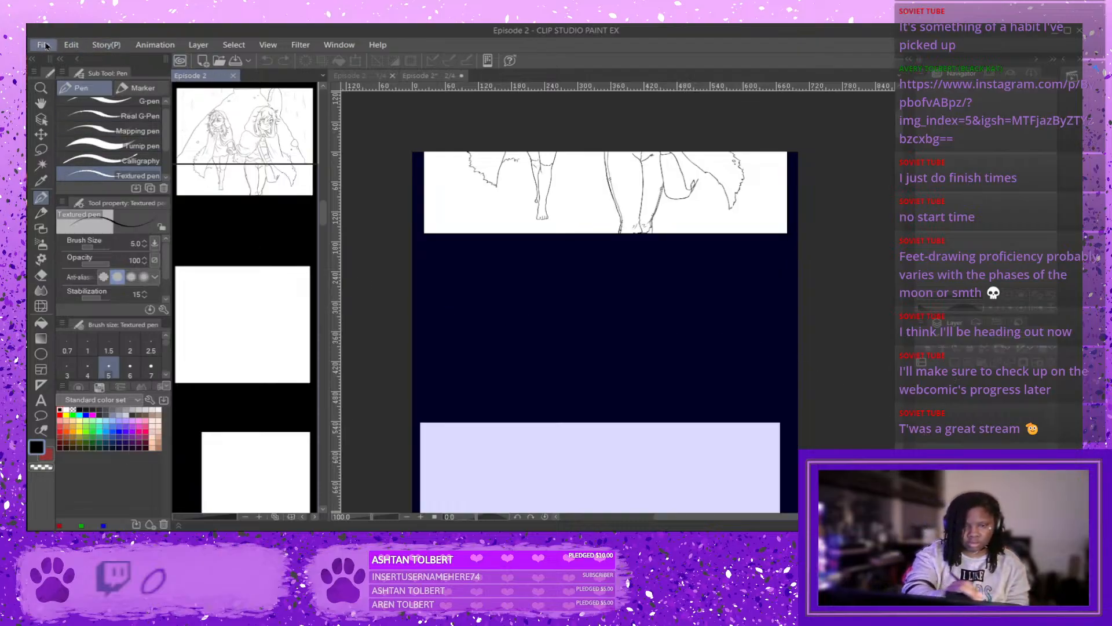
click(582, 340)
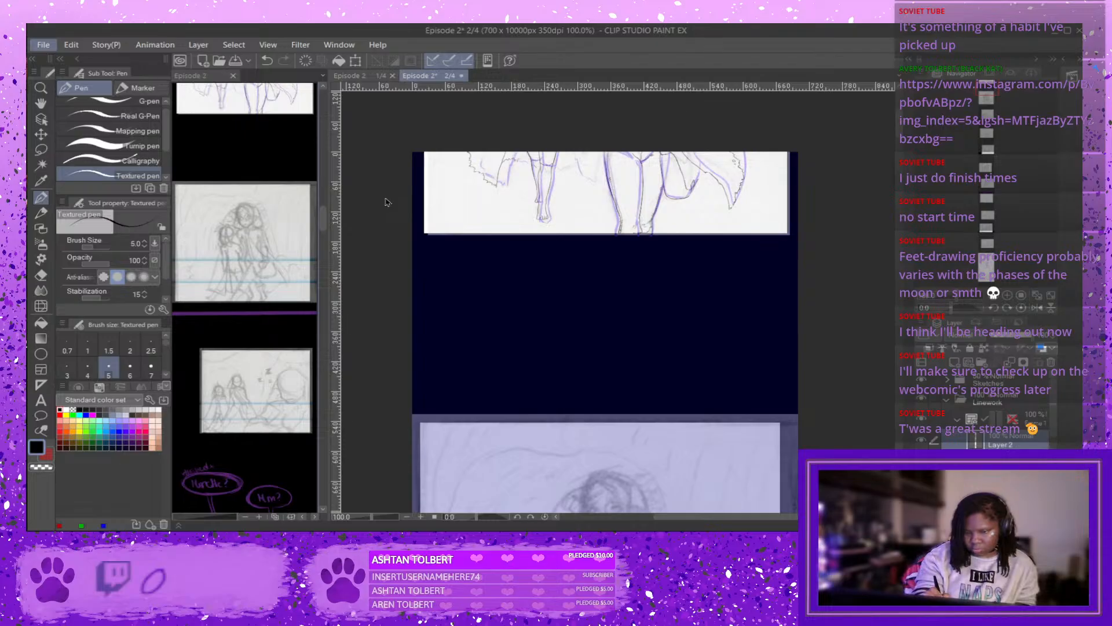
key(alt+Tab)
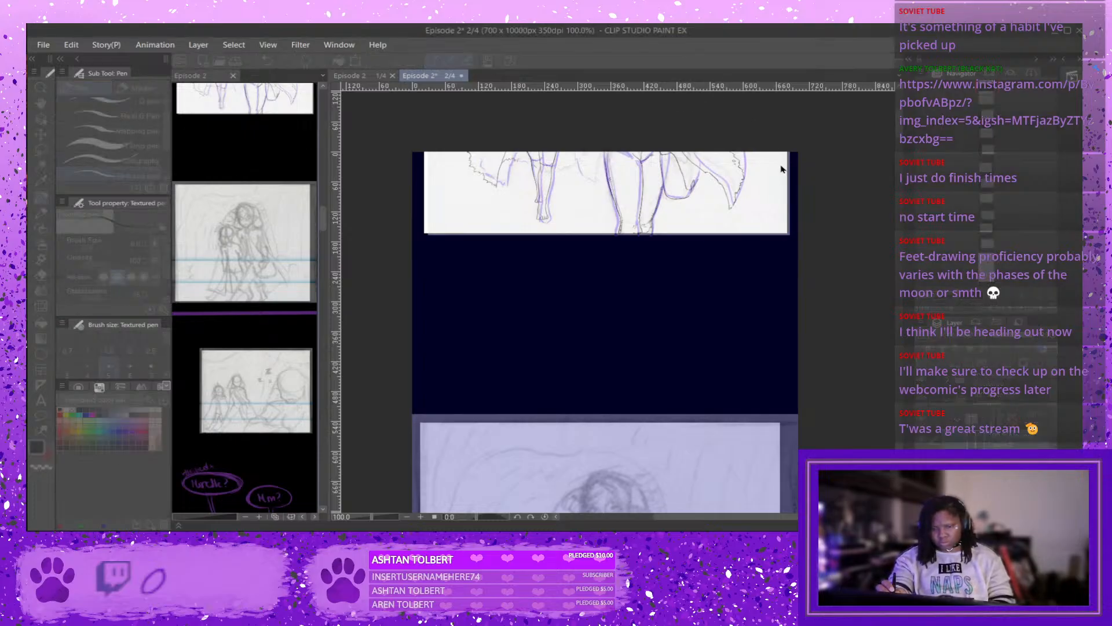
click(749, 235)
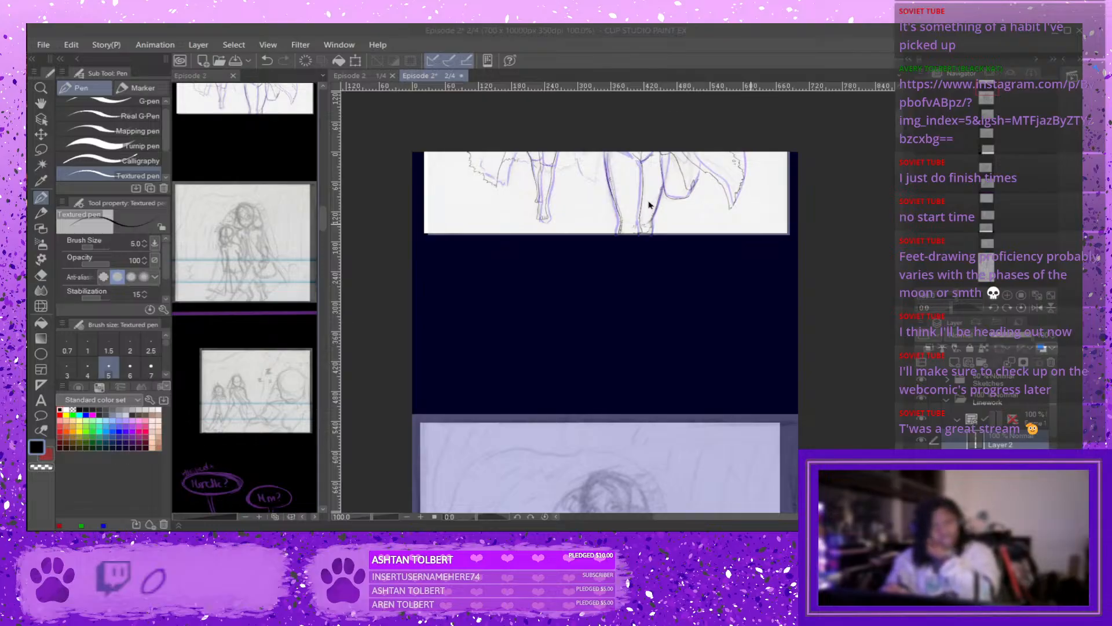
click(594, 225)
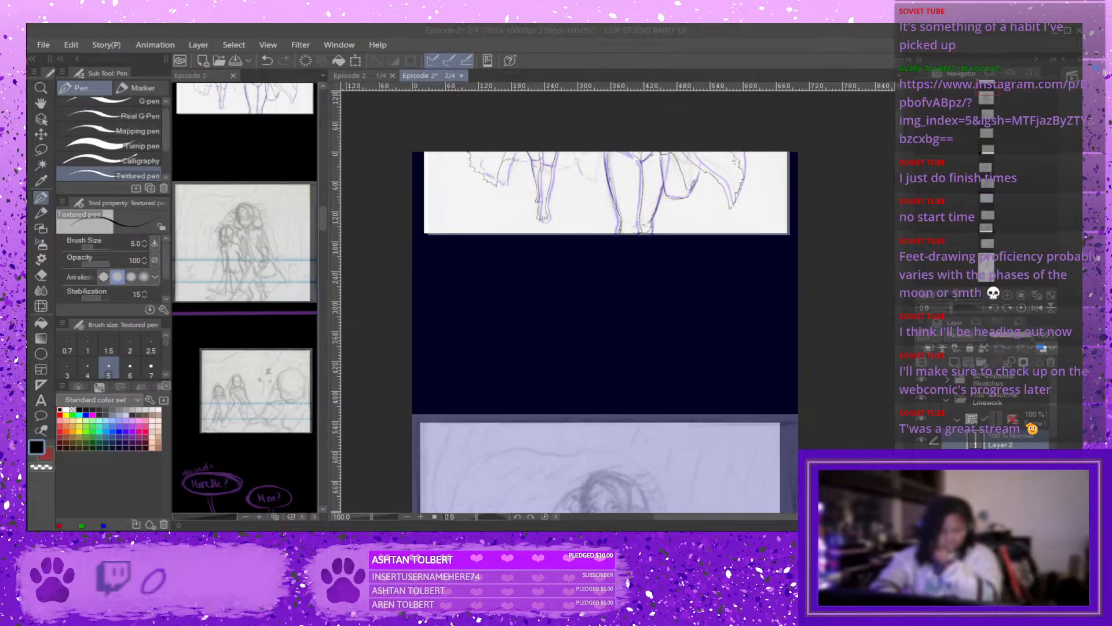
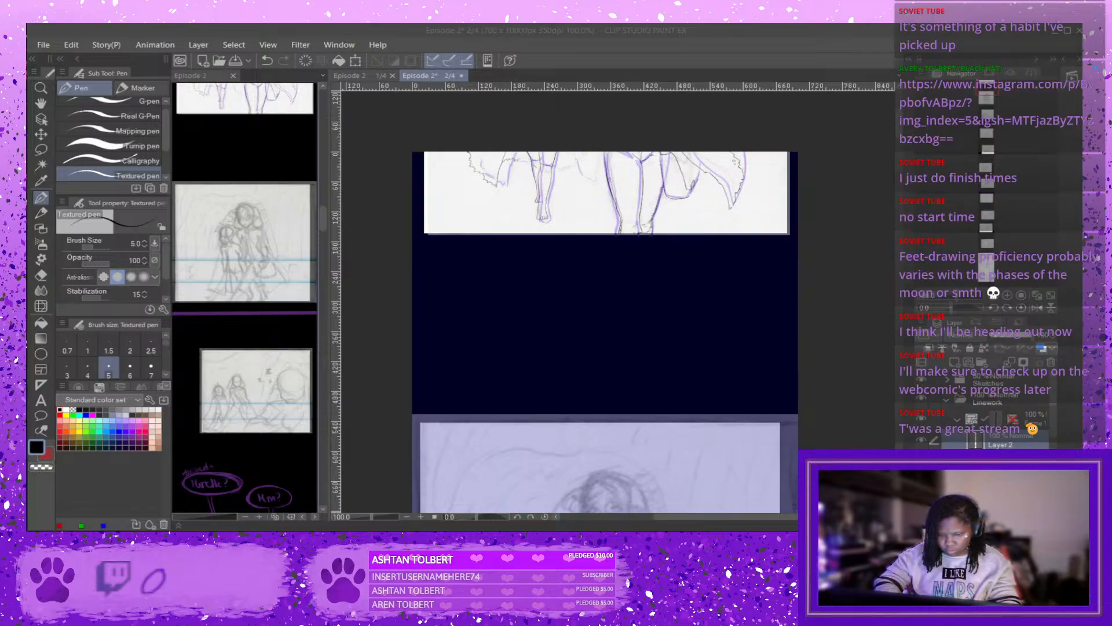
key(alt+Tab)
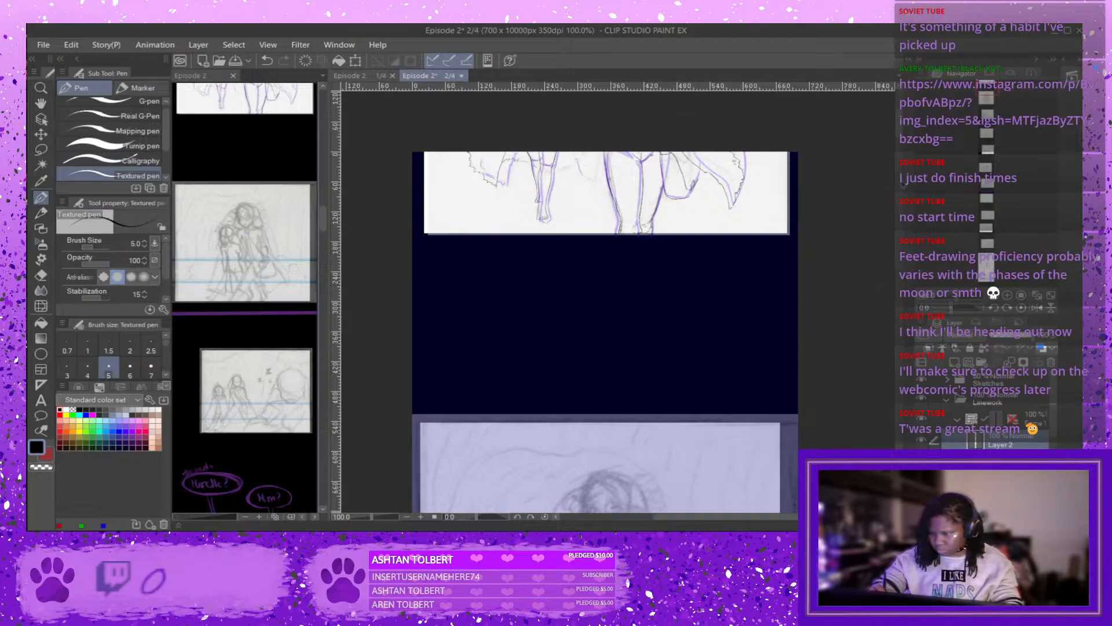
drag(902, 129, 902, 126)
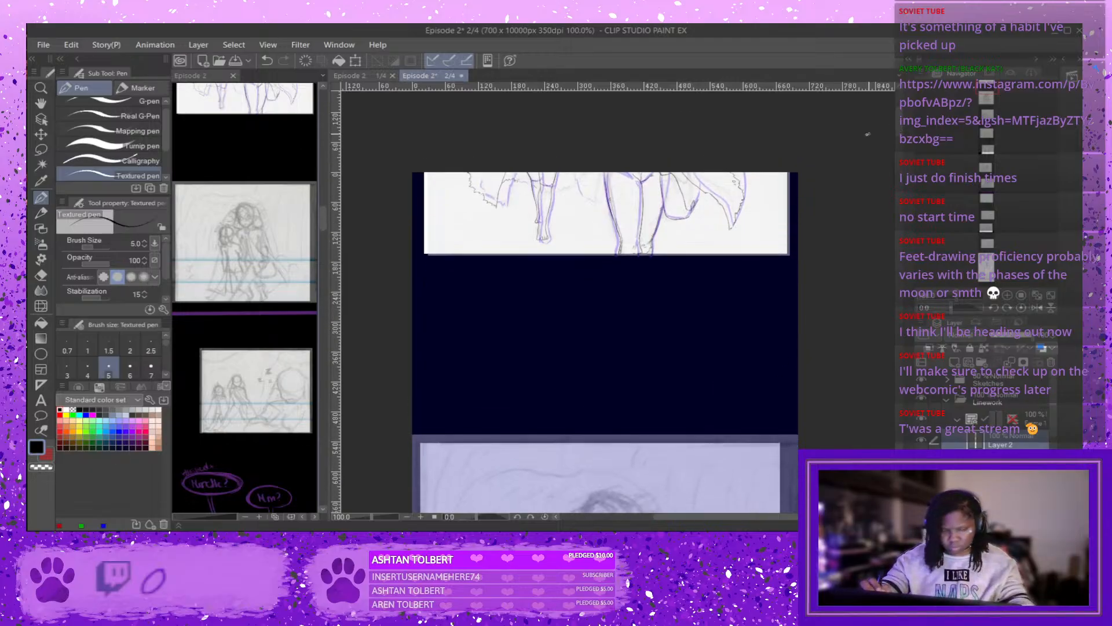
scroll(538, 188, up, 2)
scroll(538, 189, up, 2)
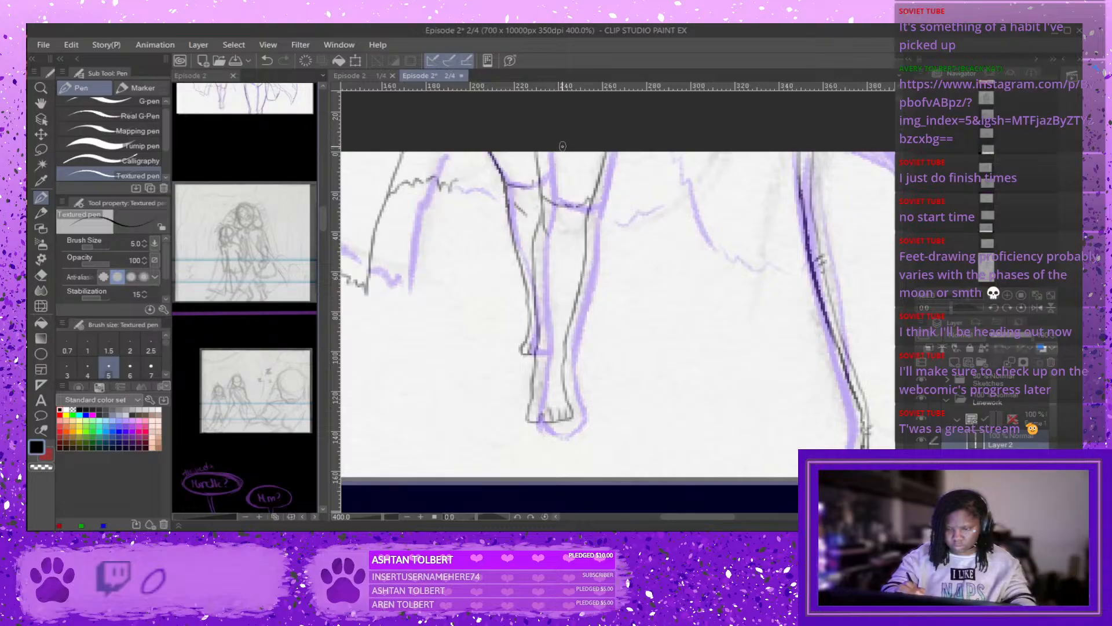
click(355, 60)
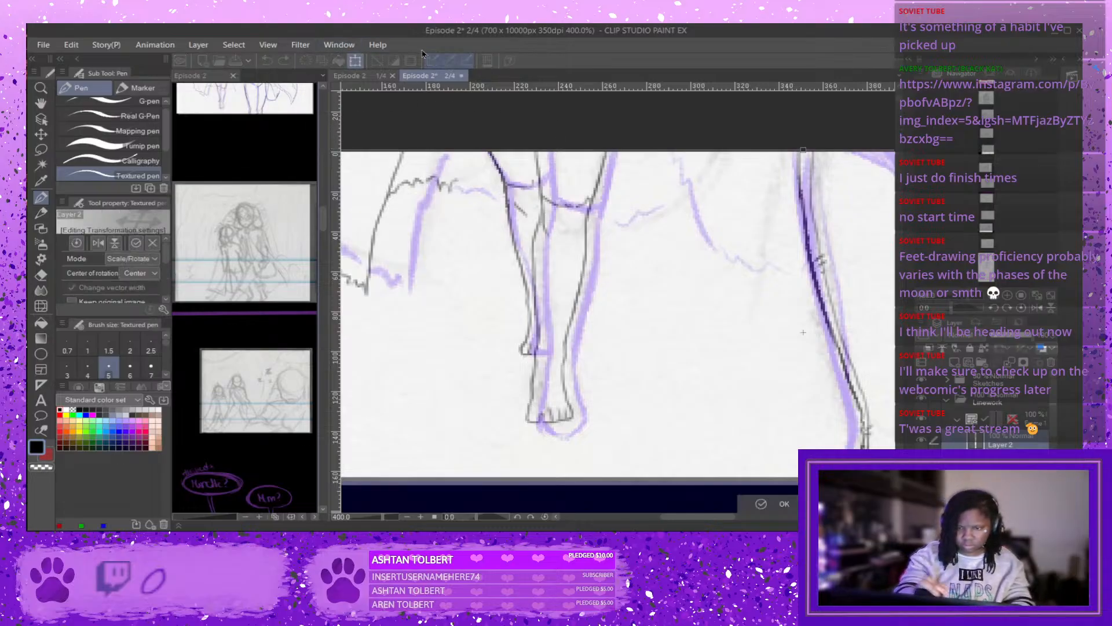
drag(480, 146, 496, 168)
key(ctrl+z)
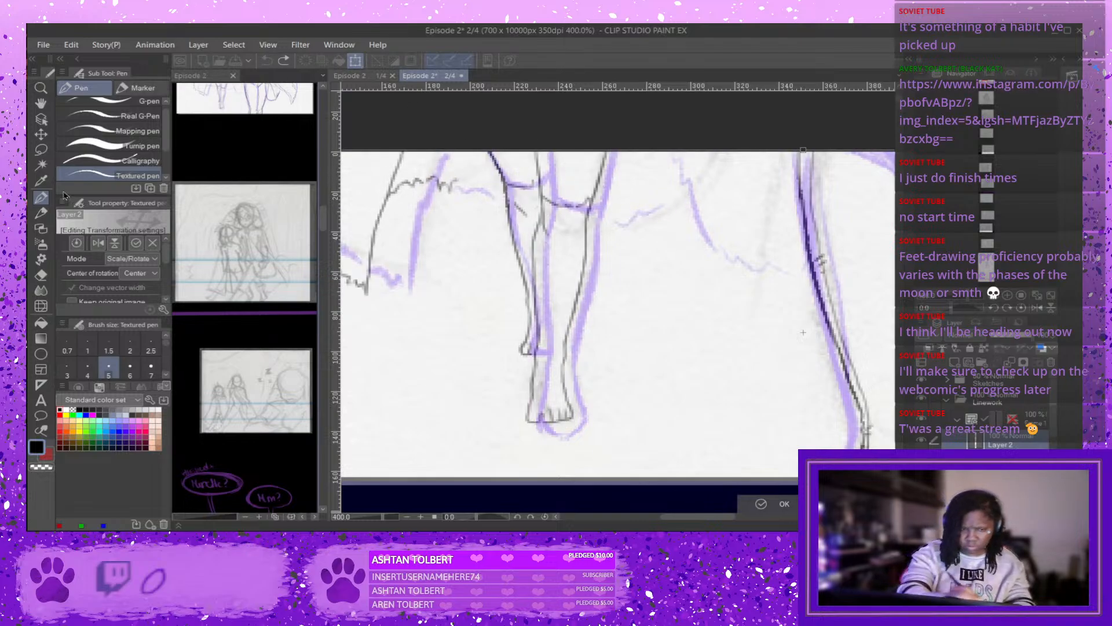
click(40, 152)
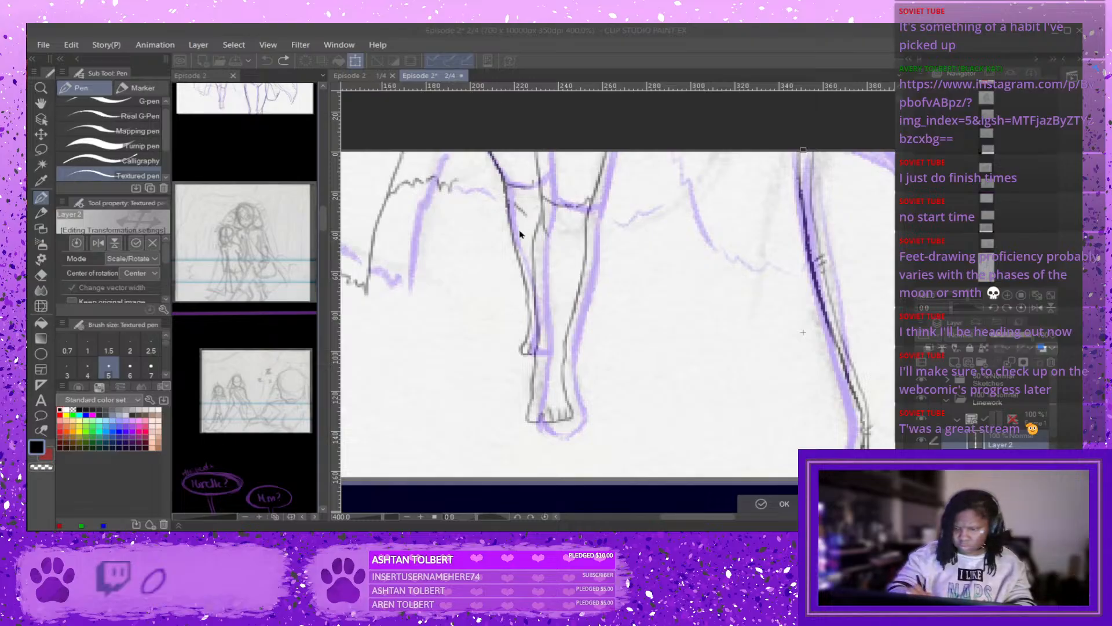
key(Return)
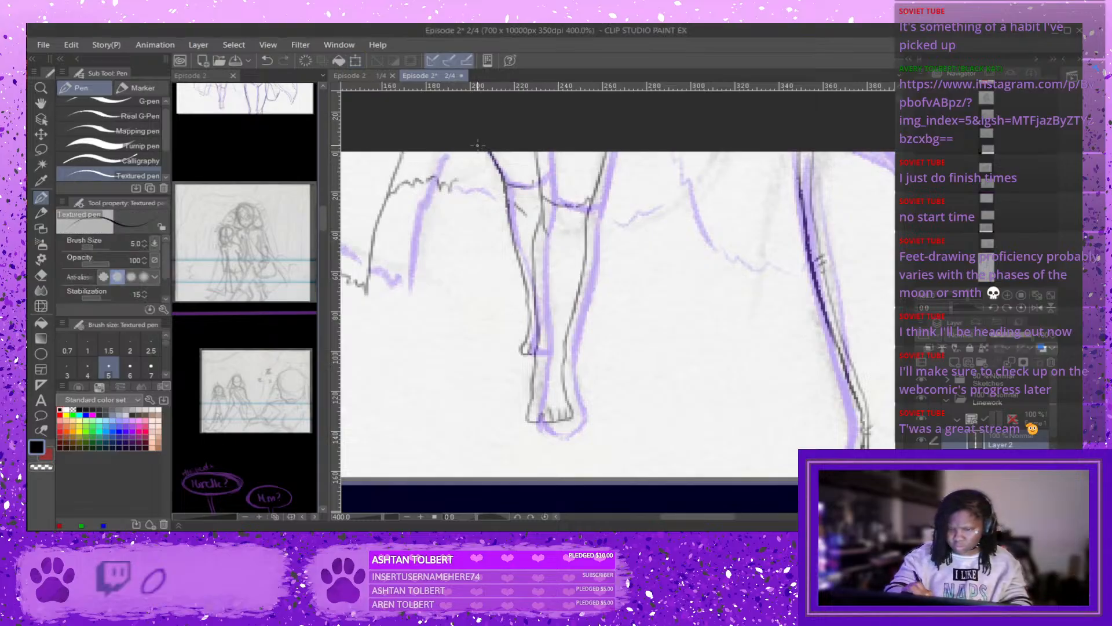
mouse_move(482, 152)
mouse_down()
mouse_move(513, 349)
mouse_move(526, 360)
mouse_move(532, 153)
mouse_up()
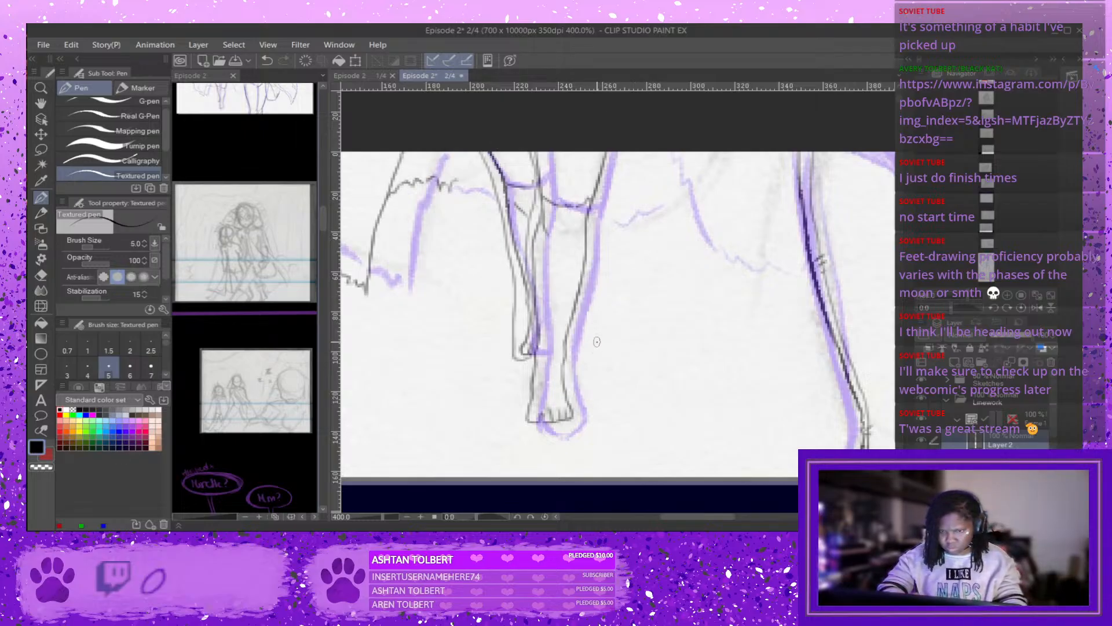
key(ctrl+z)
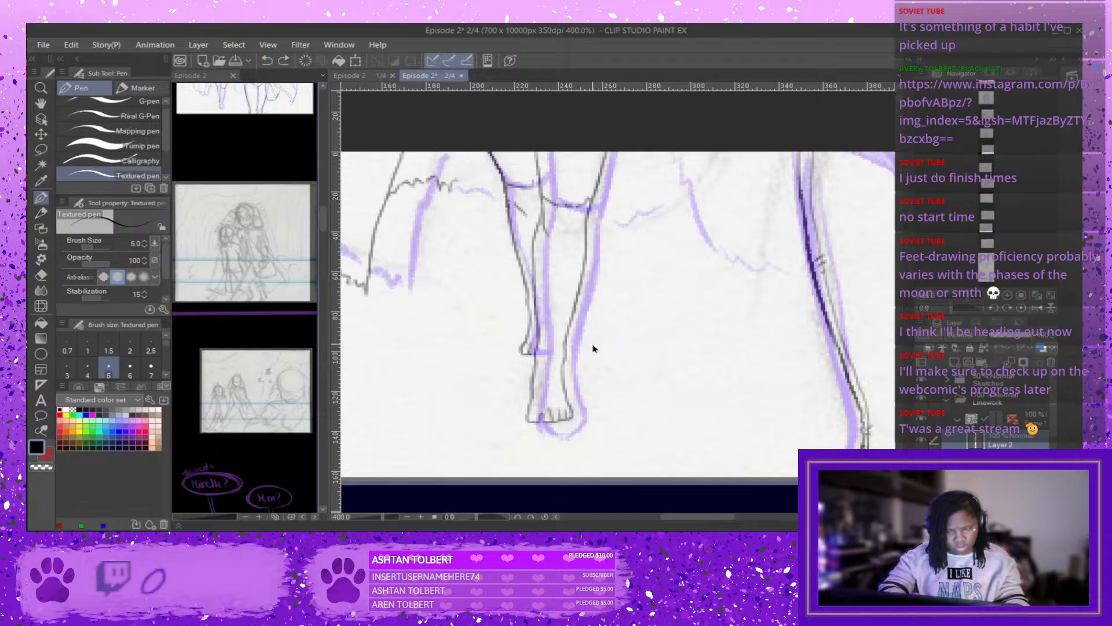
Lasso the smaller figure's rear leg and foot and shift them slightly left, away from the front leg.
click(40, 149)
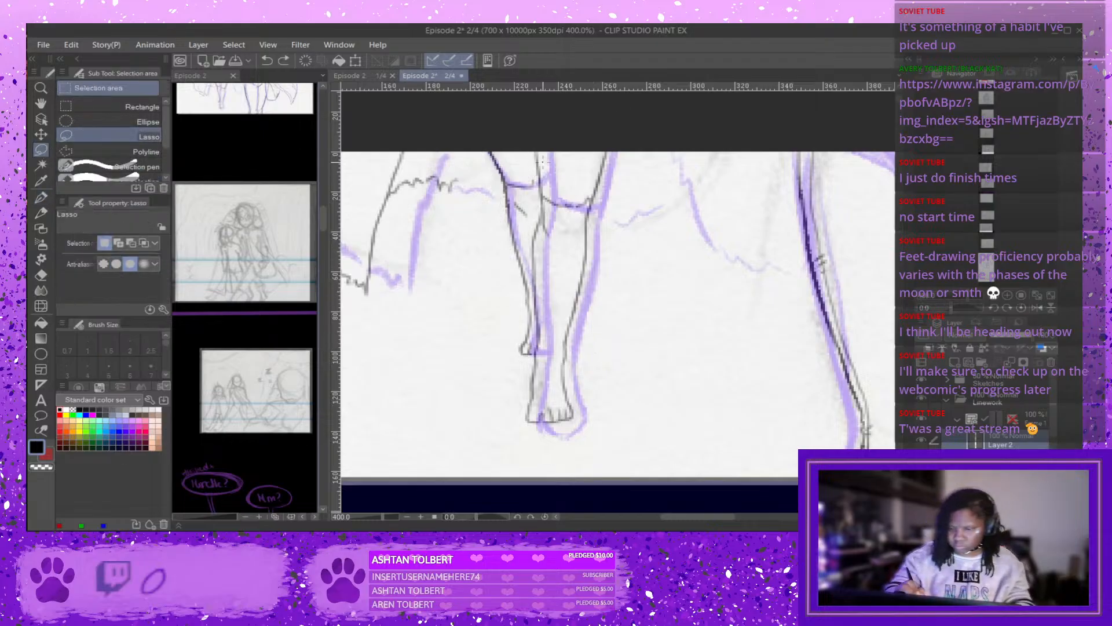
mouse_move(528, 146)
mouse_down()
mouse_move(537, 179)
mouse_move(527, 244)
mouse_up()
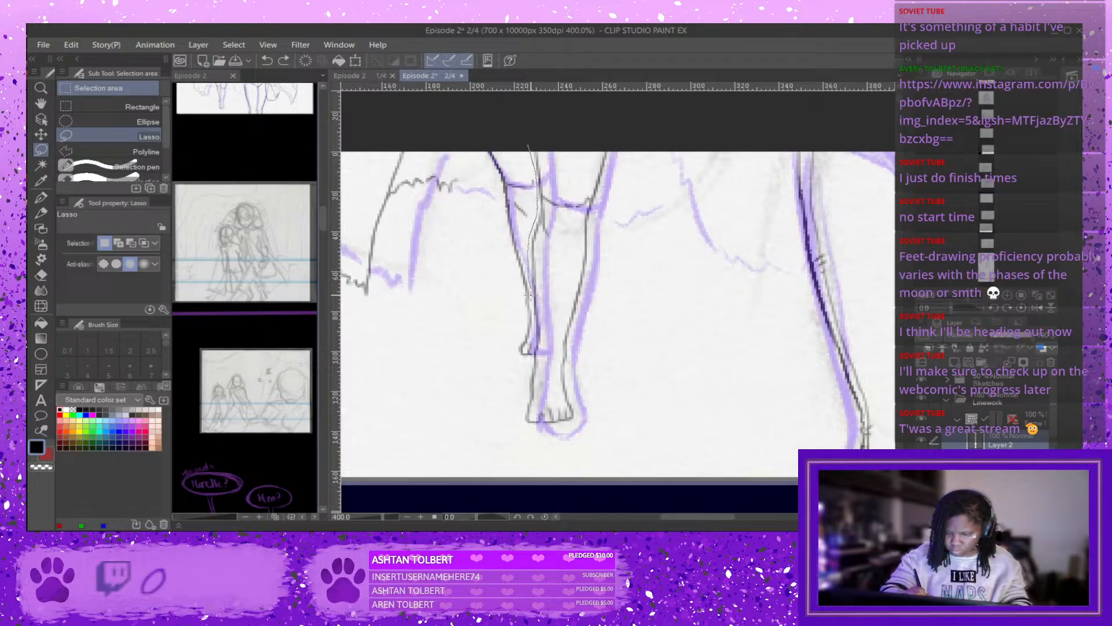
mouse_move(532, 342)
mouse_down()
mouse_move(510, 348)
mouse_move(478, 155)
mouse_move(552, 134)
mouse_up()
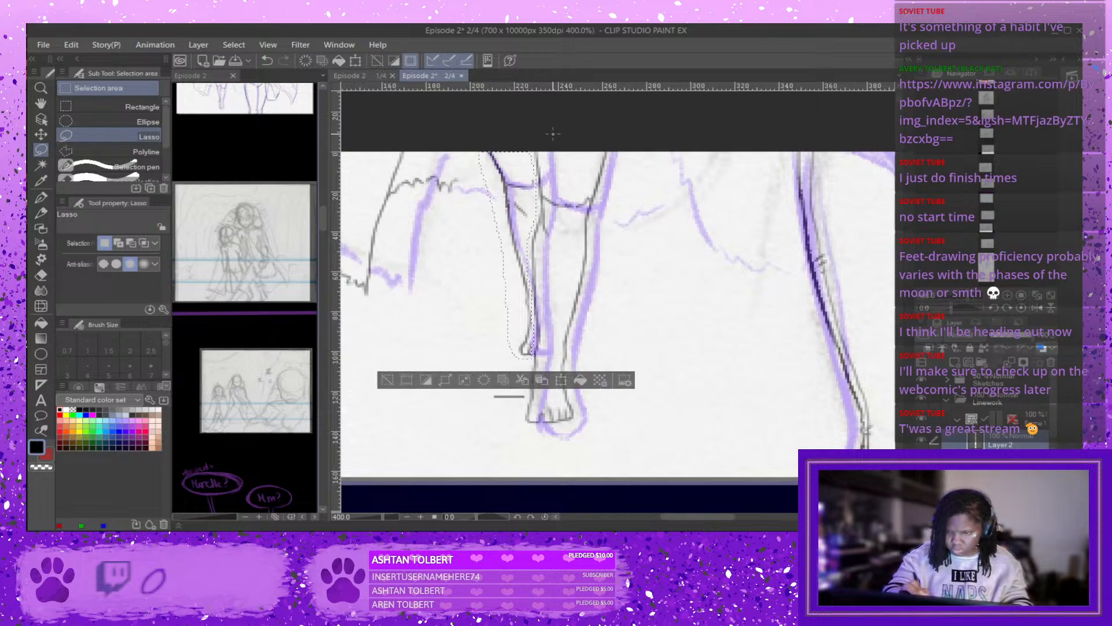
click(561, 380)
drag(524, 287, 514, 293)
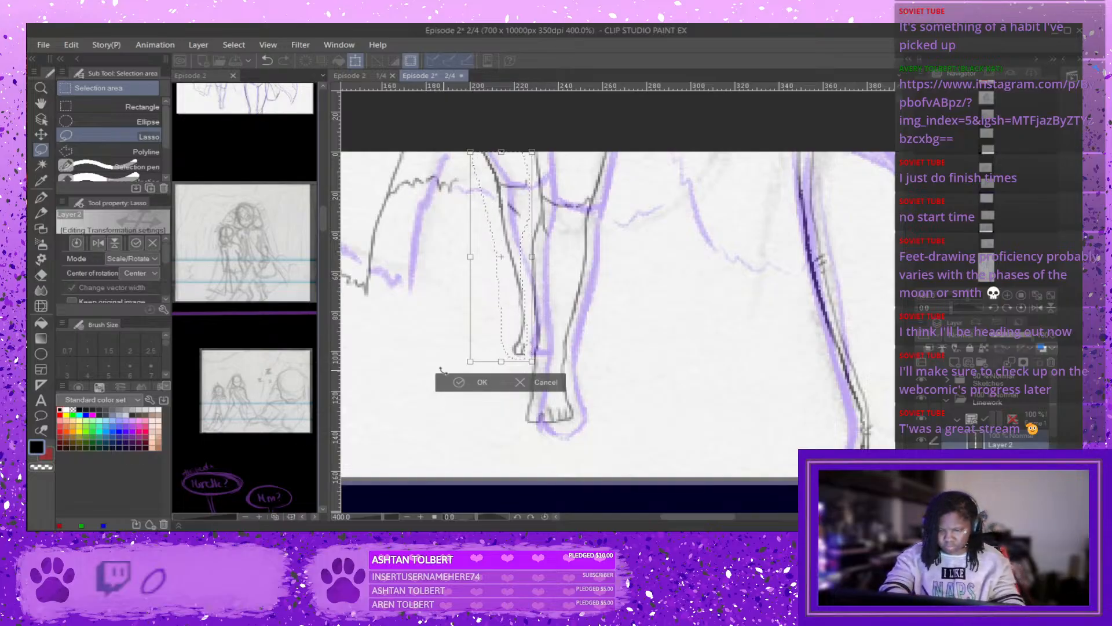
click(458, 387)
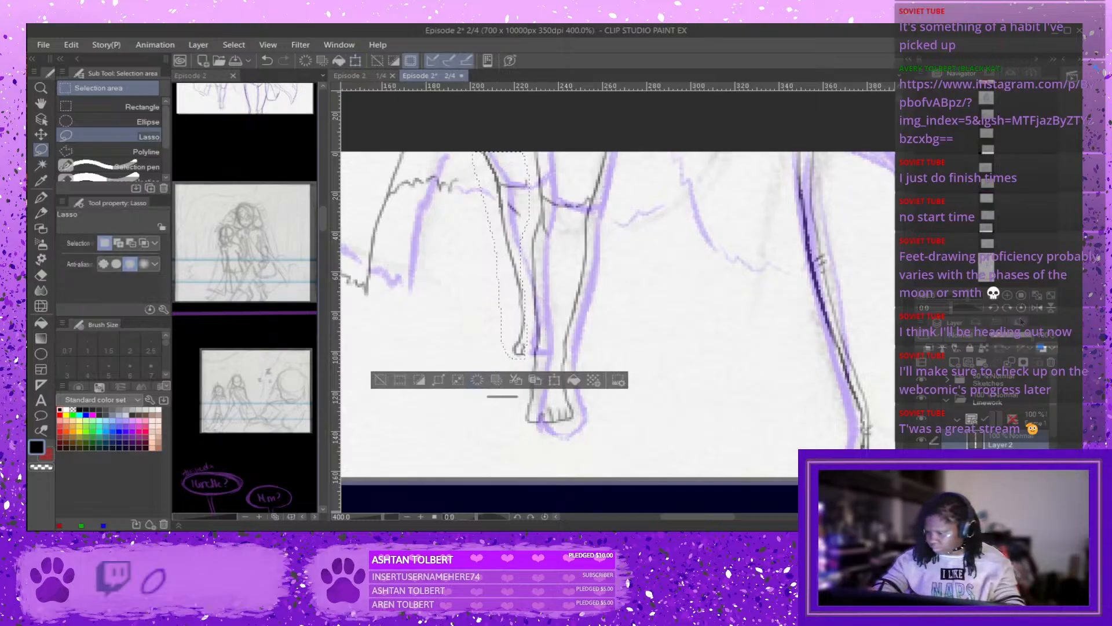
Hide the sketches, examine the clean lineart of the full panel in the widened episode overview, and clear the leg selection.
click(922, 382)
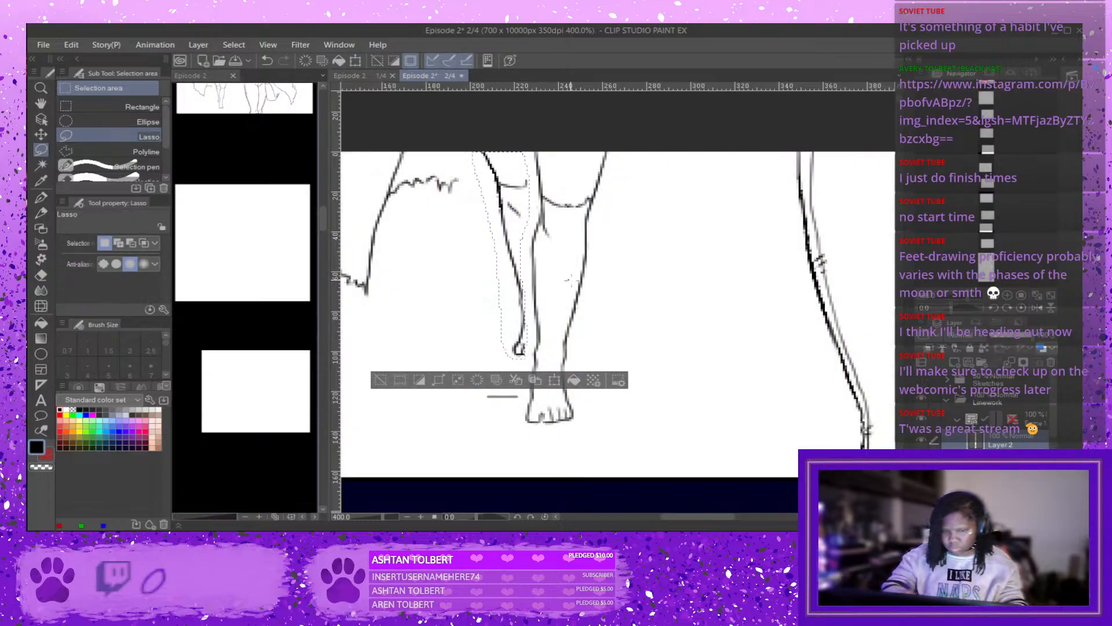
click(323, 224)
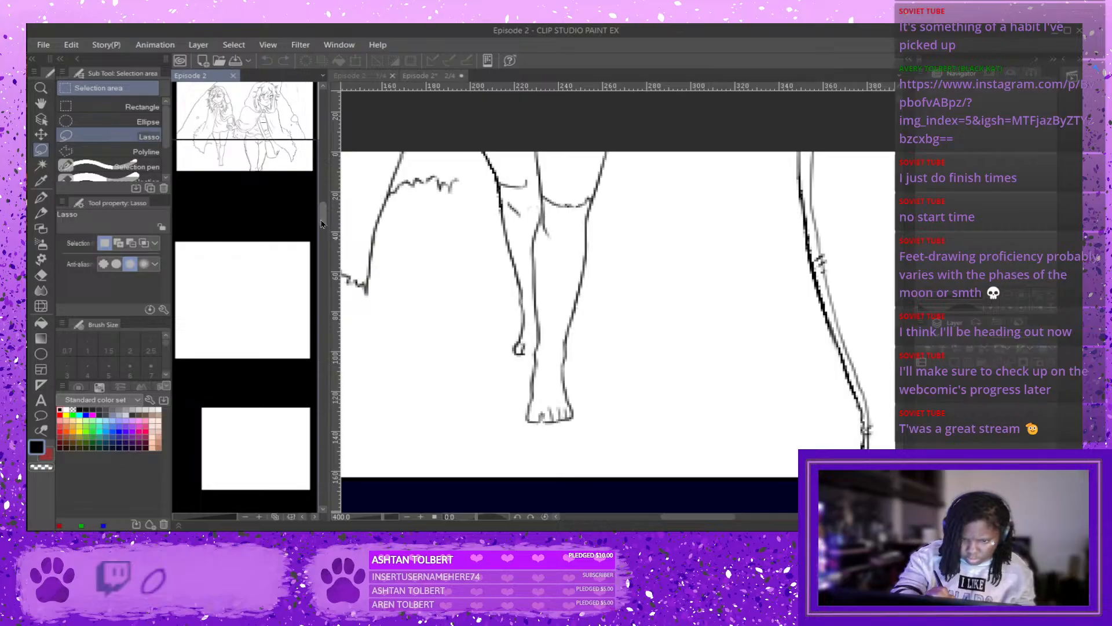
scroll(322, 224, down, 1)
scroll(322, 224, up, 1)
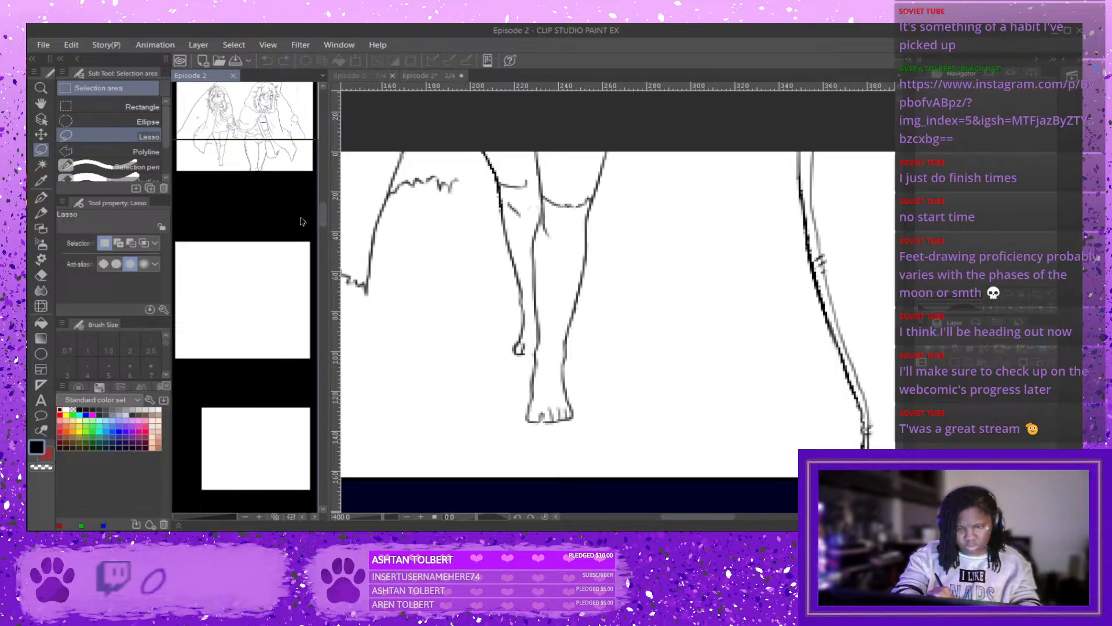
drag(327, 208, 341, 211)
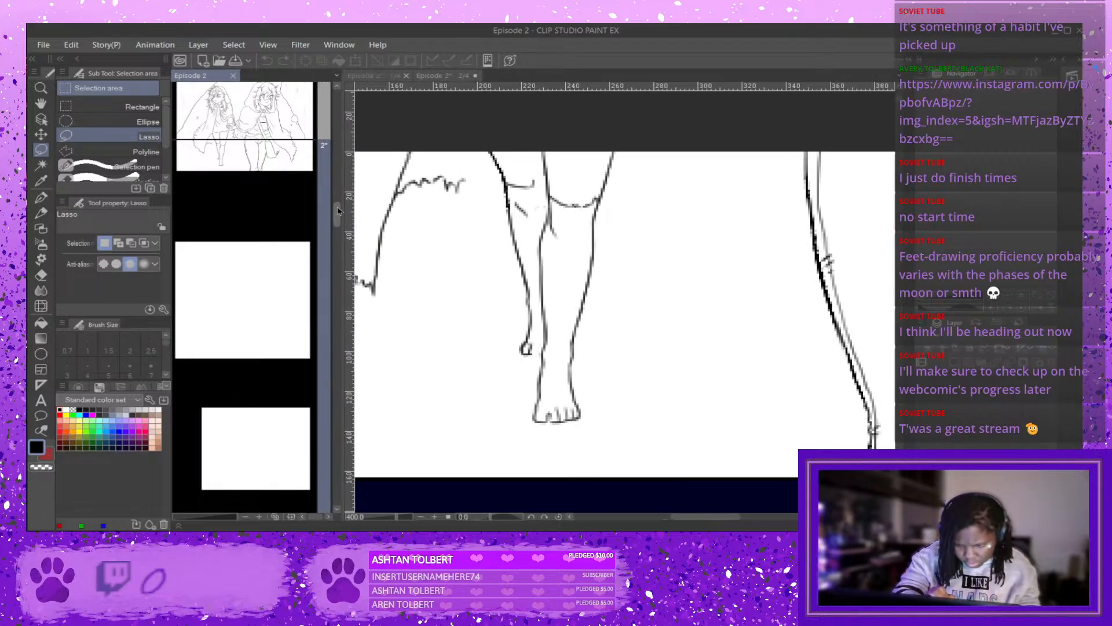
scroll(337, 215, up, 3)
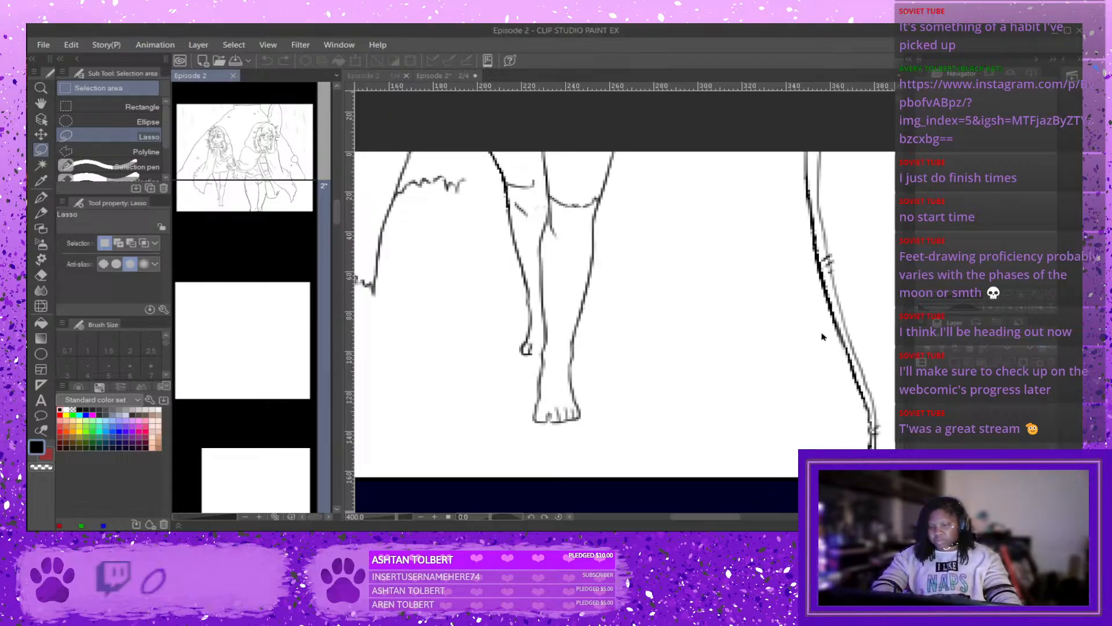
drag(482, 154, 534, 154)
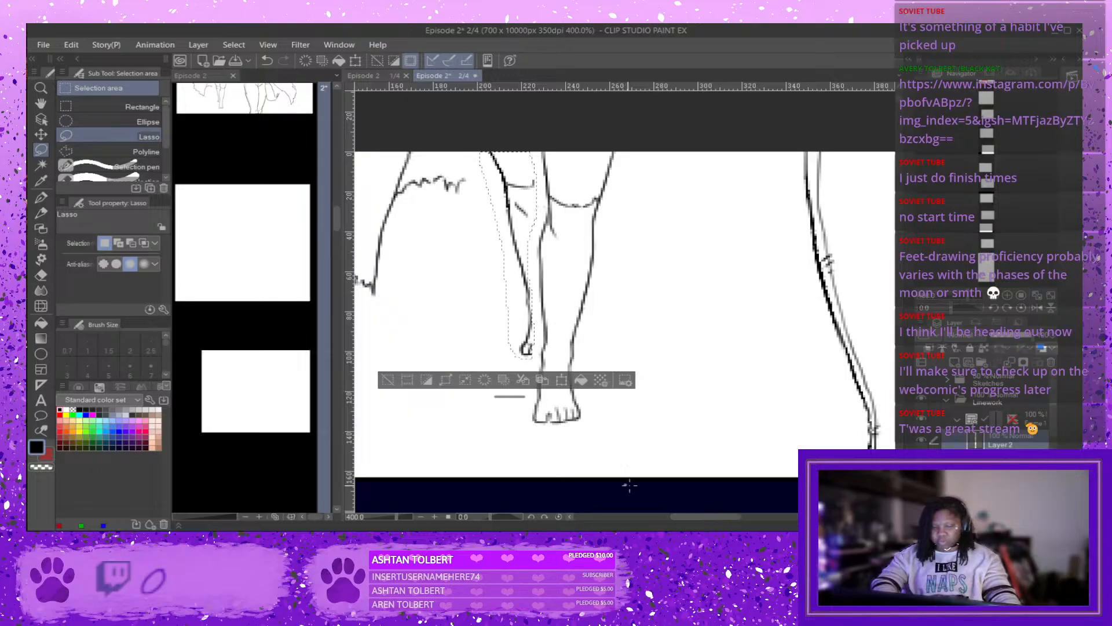
key(ctrl+d)
scroll(803, 412, down, 2)
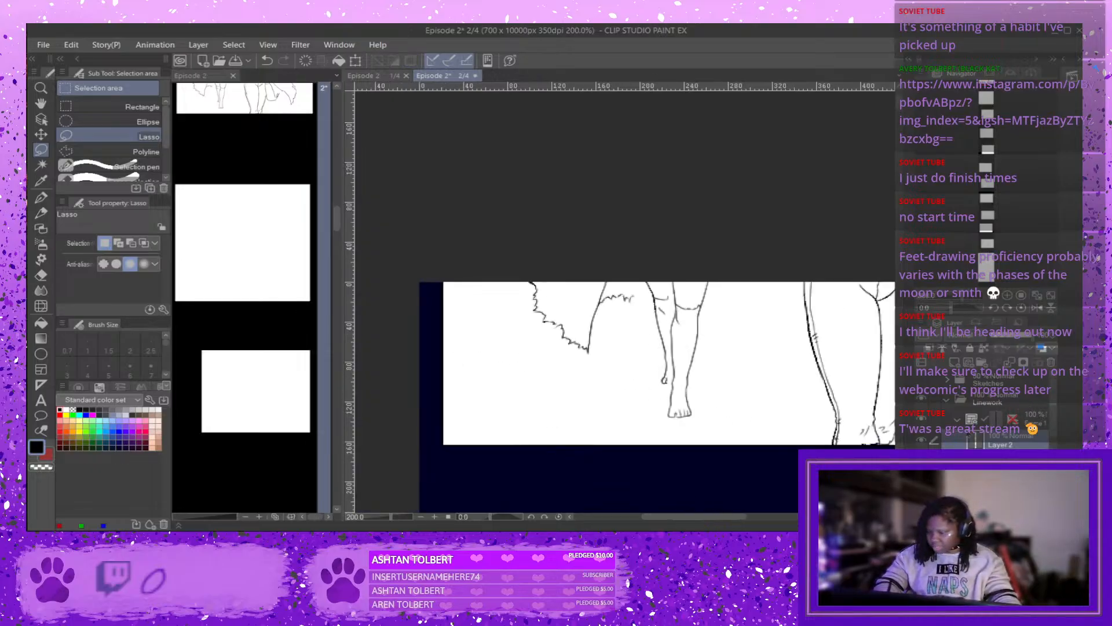
Show the sketches again, lasso the inner edge line of the larger figure's cloak tail, shift it slightly left and deselect.
click(921, 380)
mouse_move(706, 518)
mouse_down()
mouse_move(739, 517)
mouse_move(749, 494)
mouse_up()
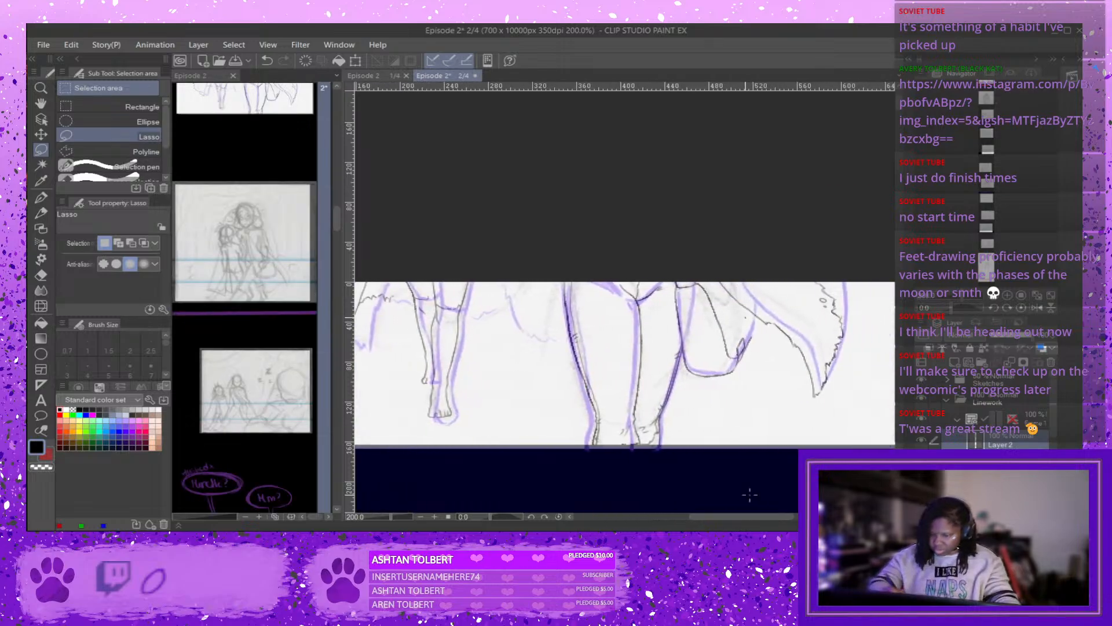
mouse_move(711, 276)
mouse_down()
mouse_move(764, 333)
mouse_move(793, 398)
mouse_move(817, 403)
mouse_move(824, 392)
mouse_move(789, 314)
mouse_move(735, 278)
mouse_move(710, 276)
mouse_up()
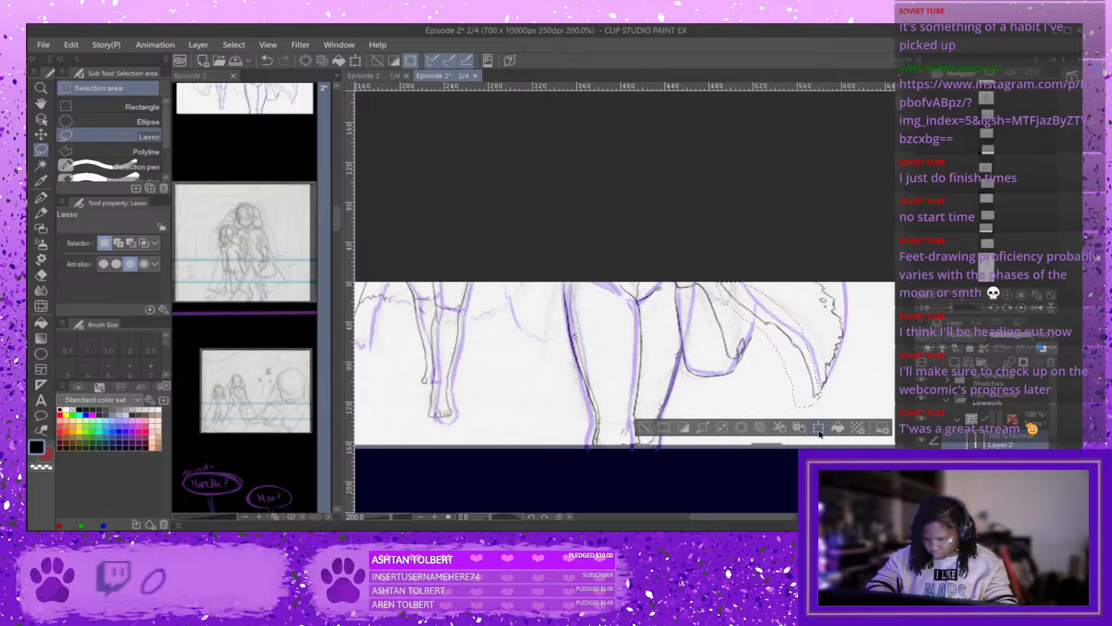
key(ctrl+t)
drag(809, 378, 795, 380)
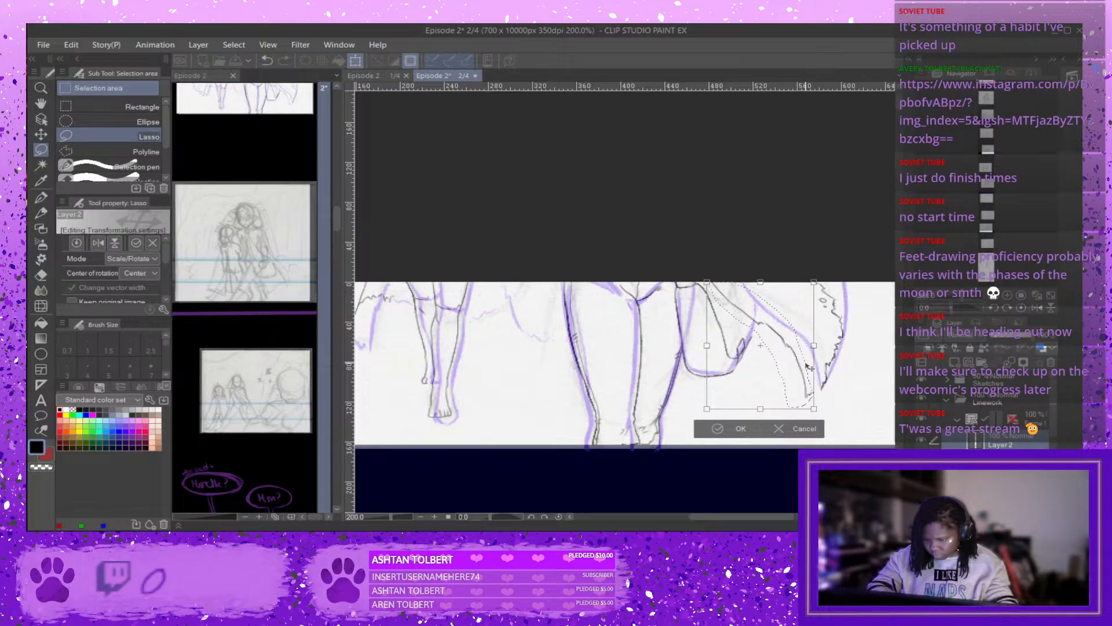
click(718, 429)
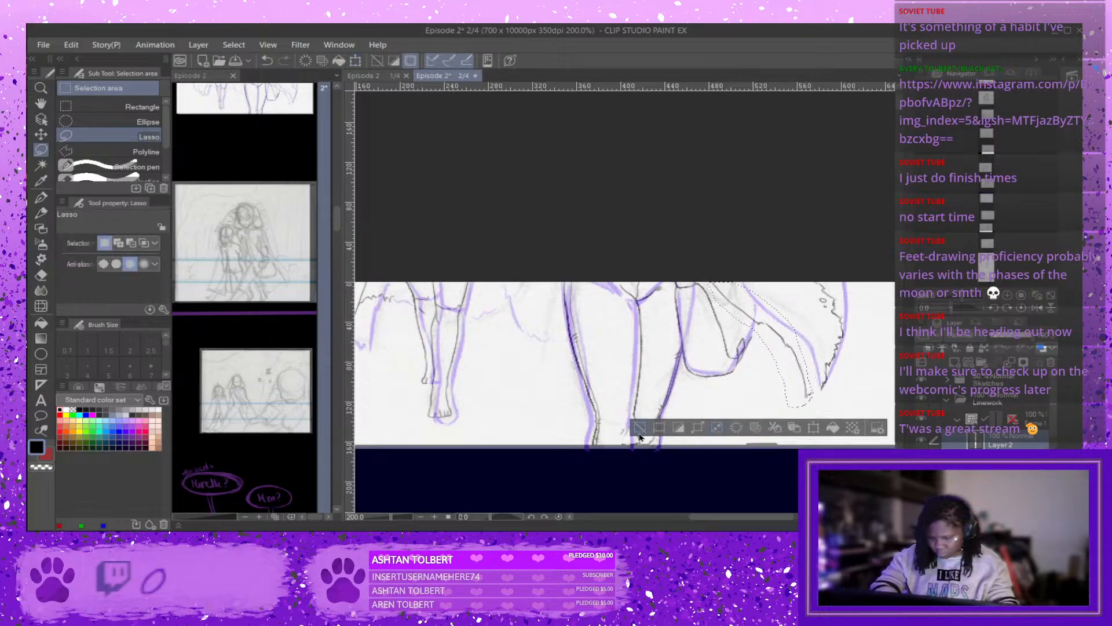
key(ctrl+d)
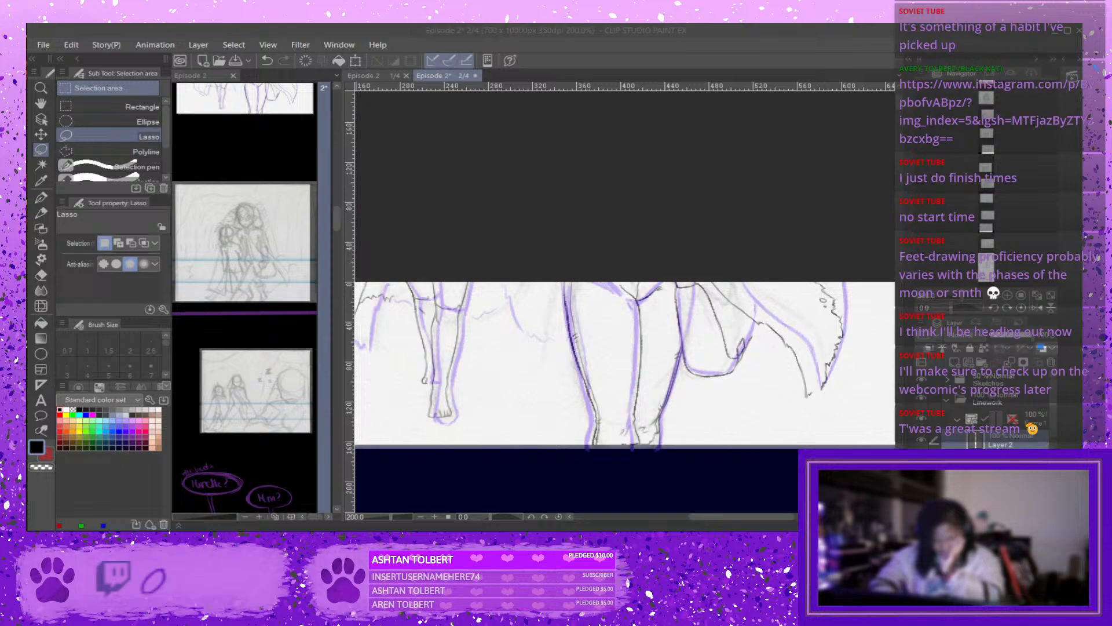
Hide the sketches, lasso the outer contour of the smaller figure's front leg, nudge it slightly right and deselect.
click(780, 486)
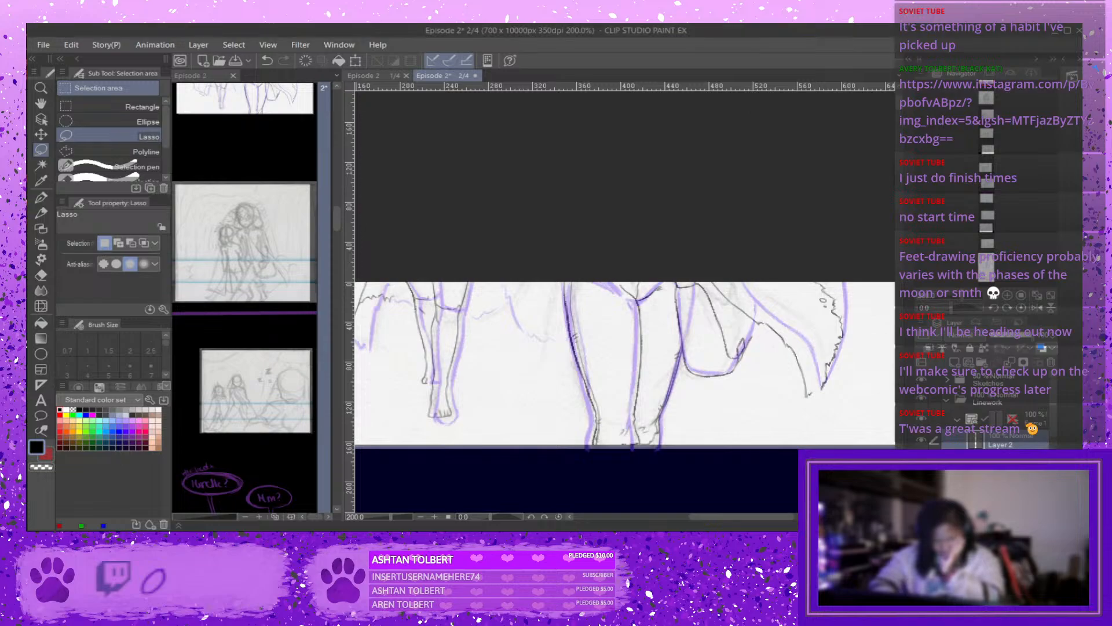
click(922, 380)
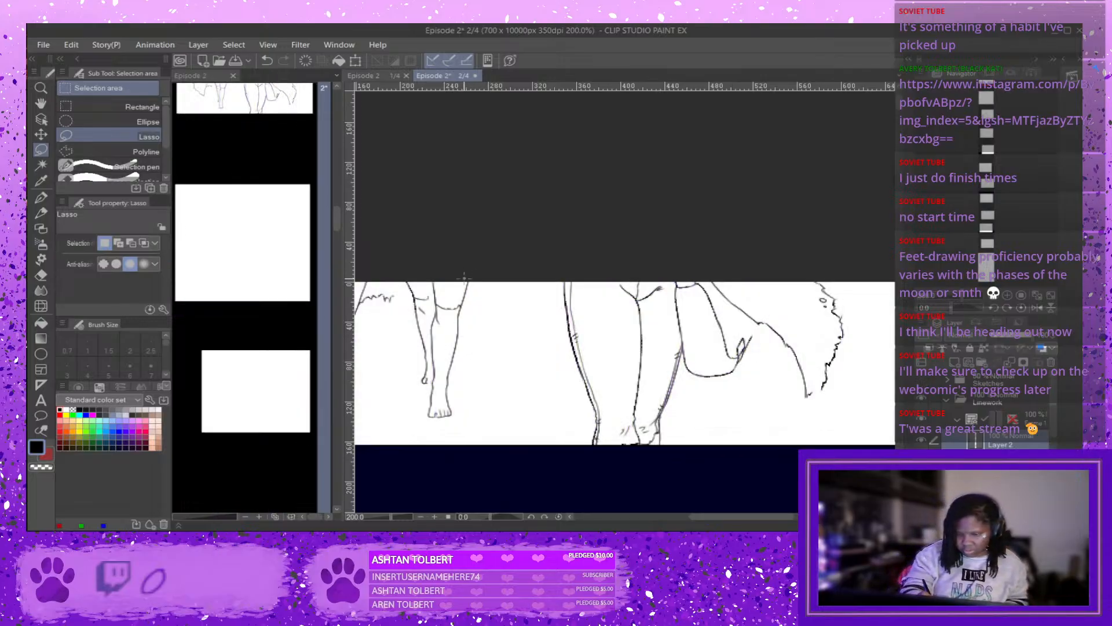
mouse_move(464, 284)
mouse_down()
mouse_move(441, 382)
mouse_move(453, 420)
mouse_move(475, 277)
mouse_up()
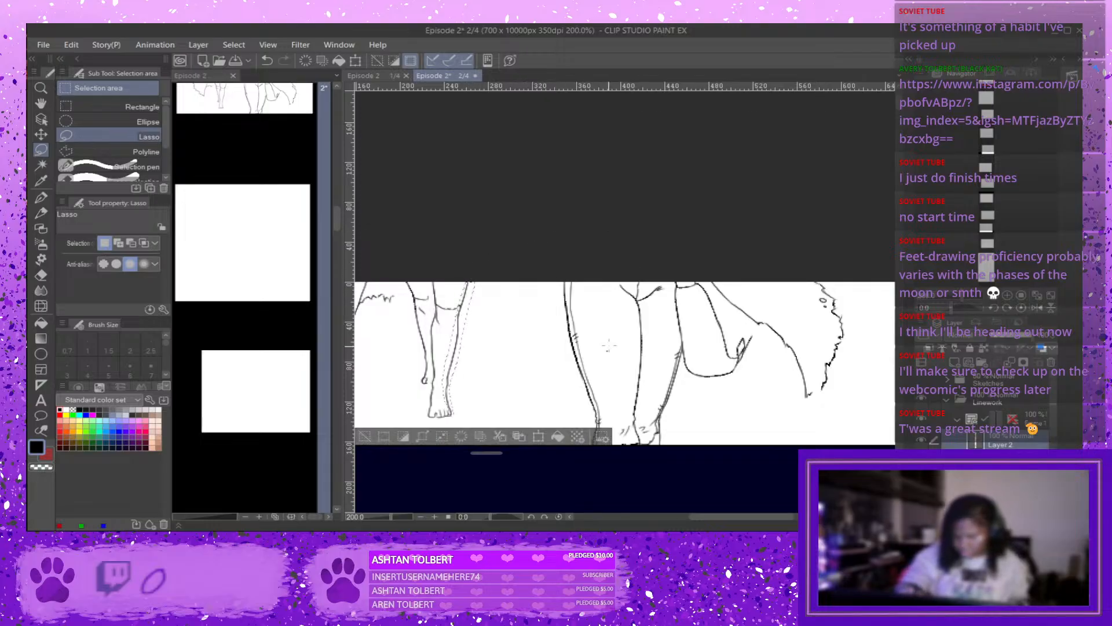
click(540, 438)
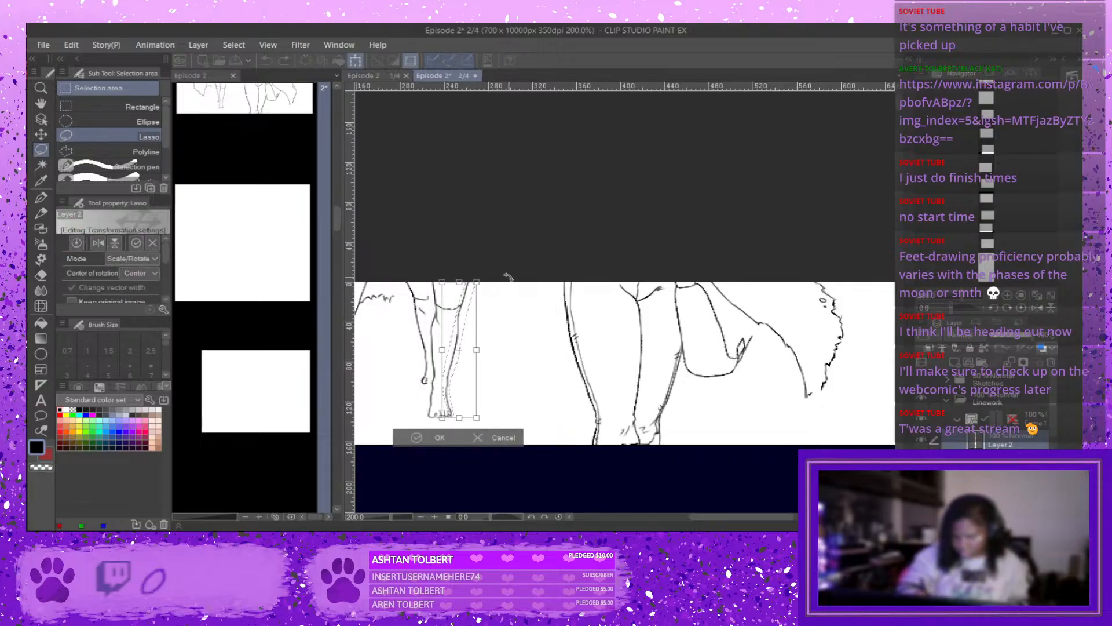
drag(507, 276, 509, 277)
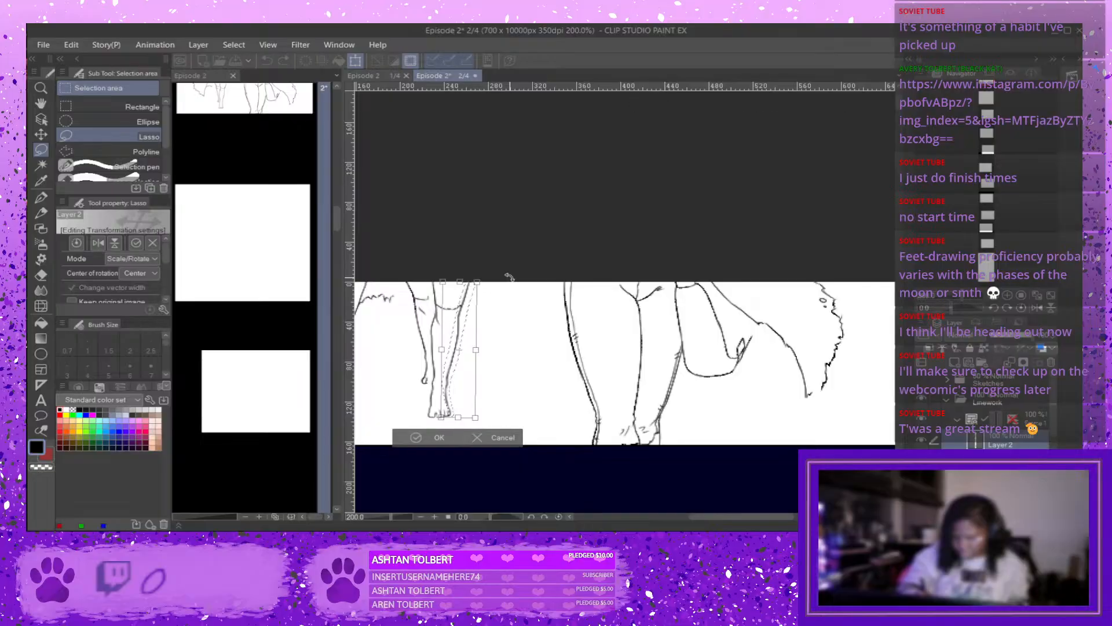
drag(469, 367, 472, 368)
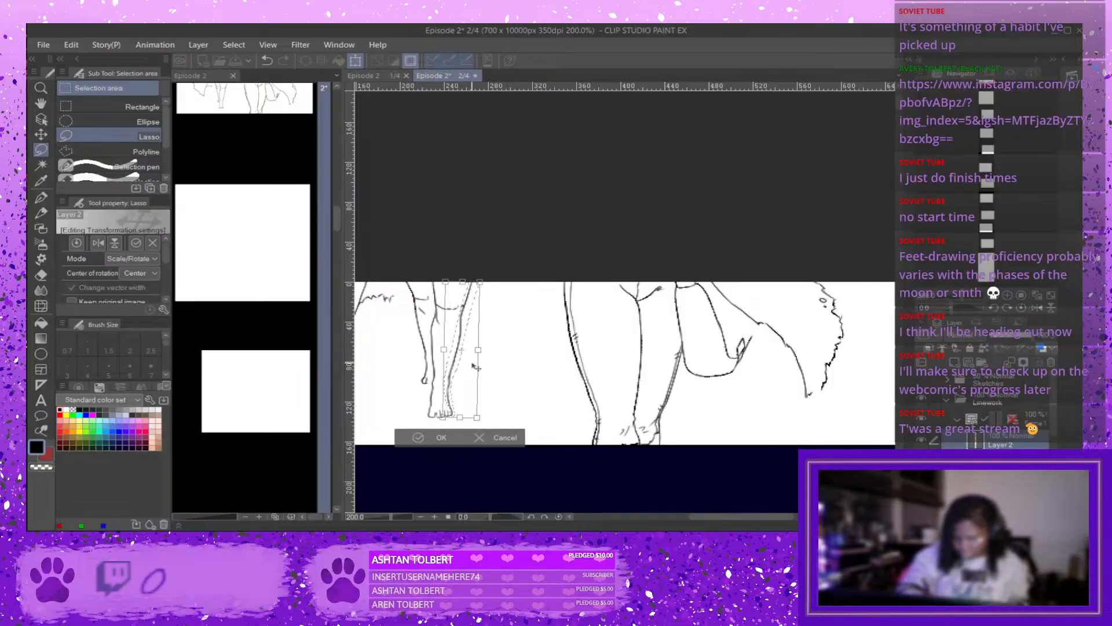
click(419, 440)
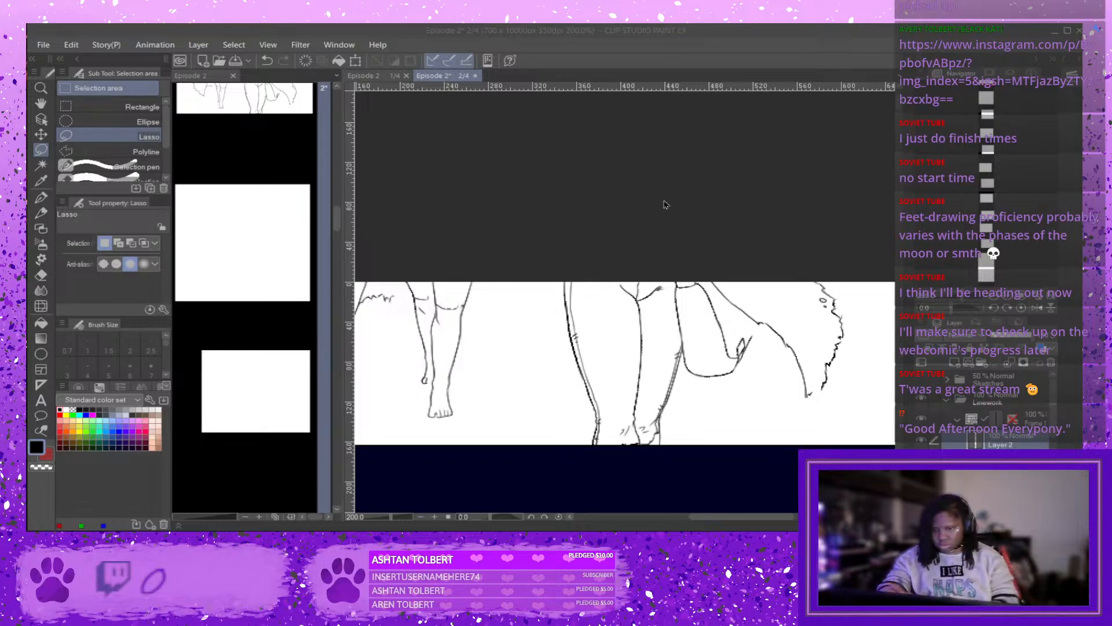
click(803, 165)
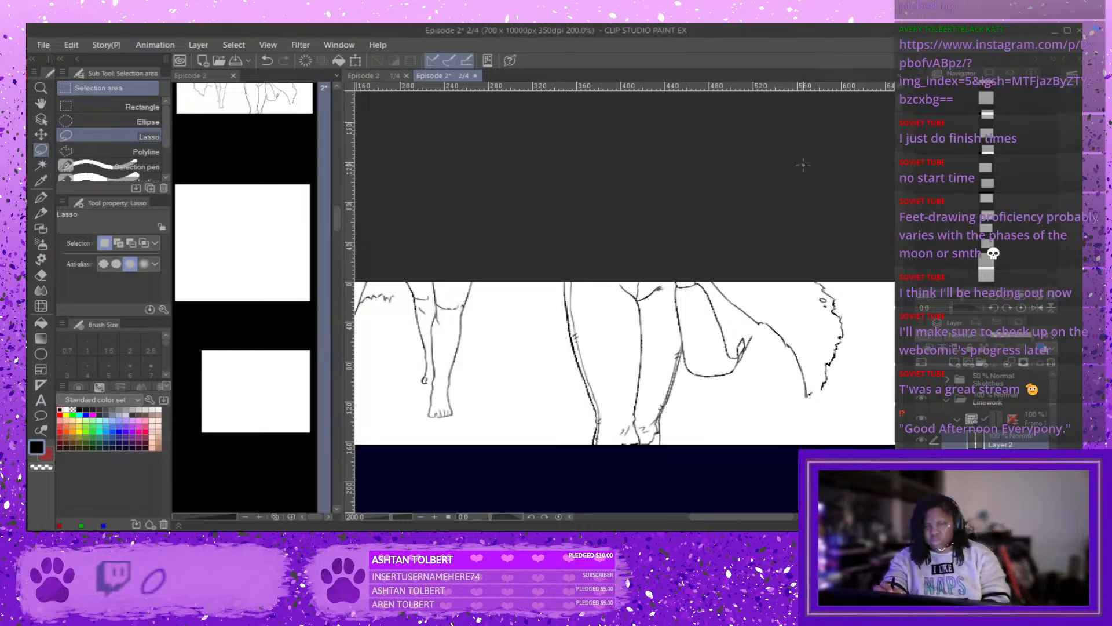
Lasso the inner edge line of the larger figure's cloak tail and nudge its position slightly with a transform.
click(764, 529)
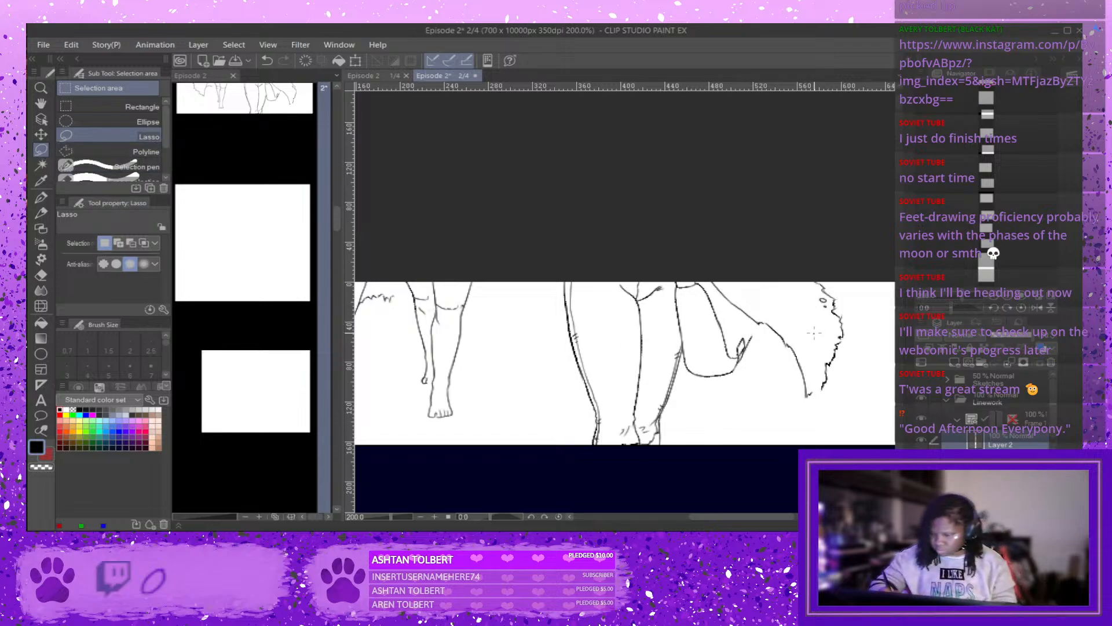
key(ctrl+a)
mouse_move(707, 276)
mouse_down()
mouse_move(731, 318)
mouse_move(782, 340)
mouse_move(803, 412)
mouse_move(814, 401)
mouse_move(806, 343)
mouse_move(778, 309)
mouse_move(705, 274)
mouse_up()
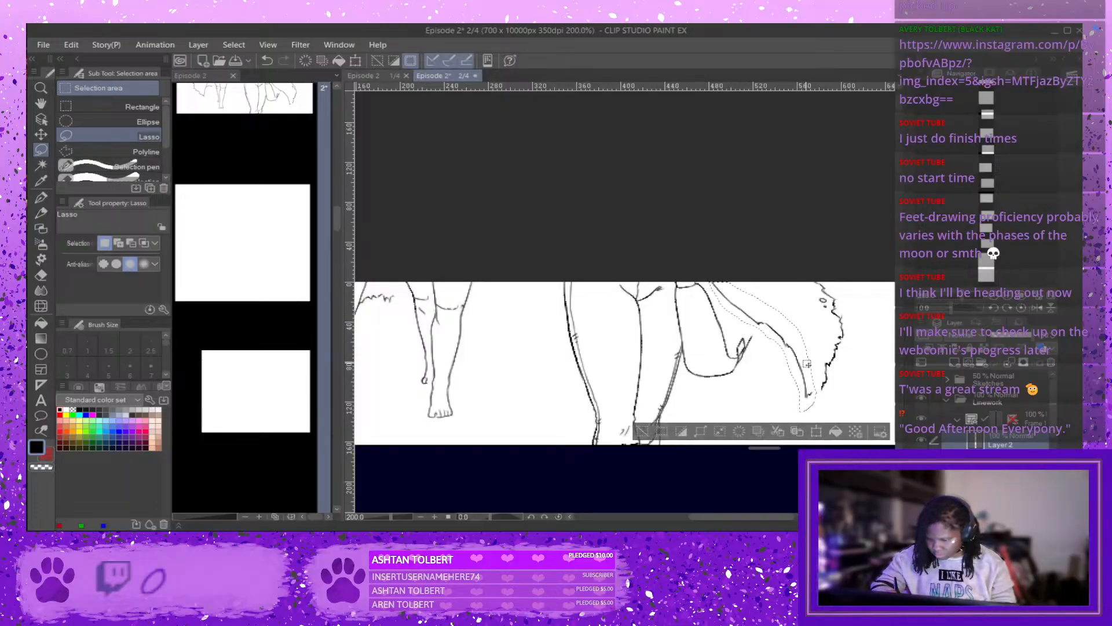
click(817, 432)
drag(808, 387, 811, 385)
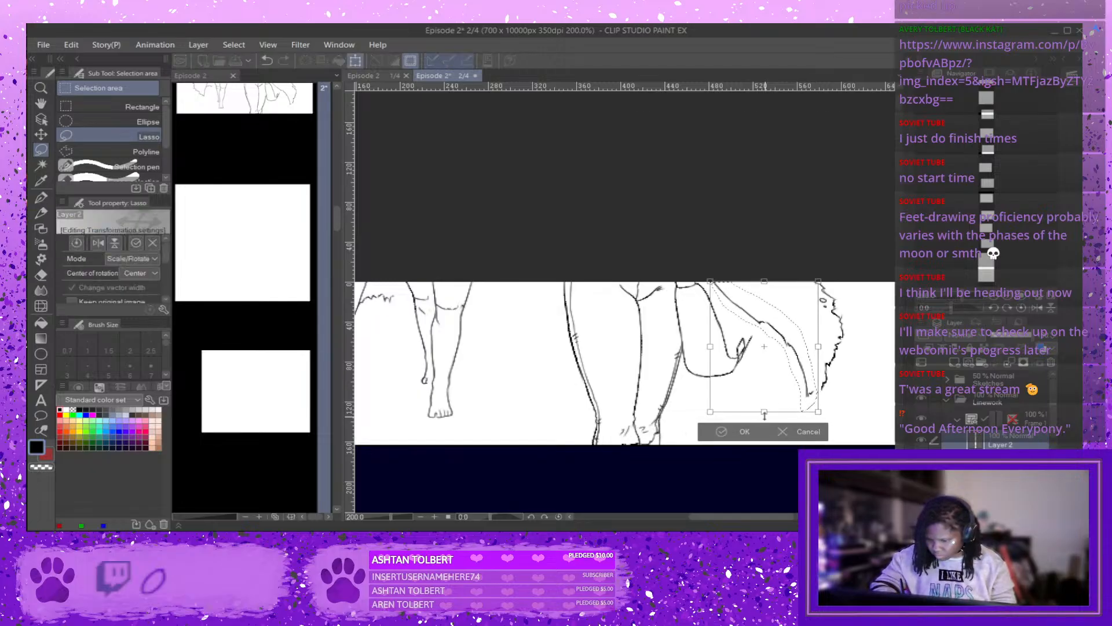
click(787, 434)
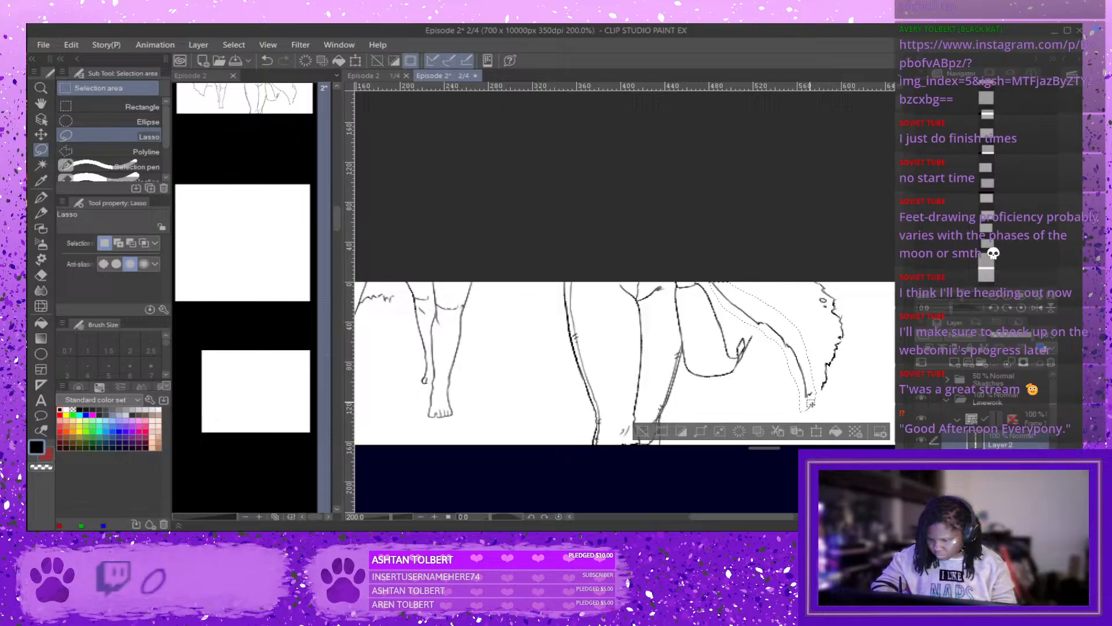
click(813, 432)
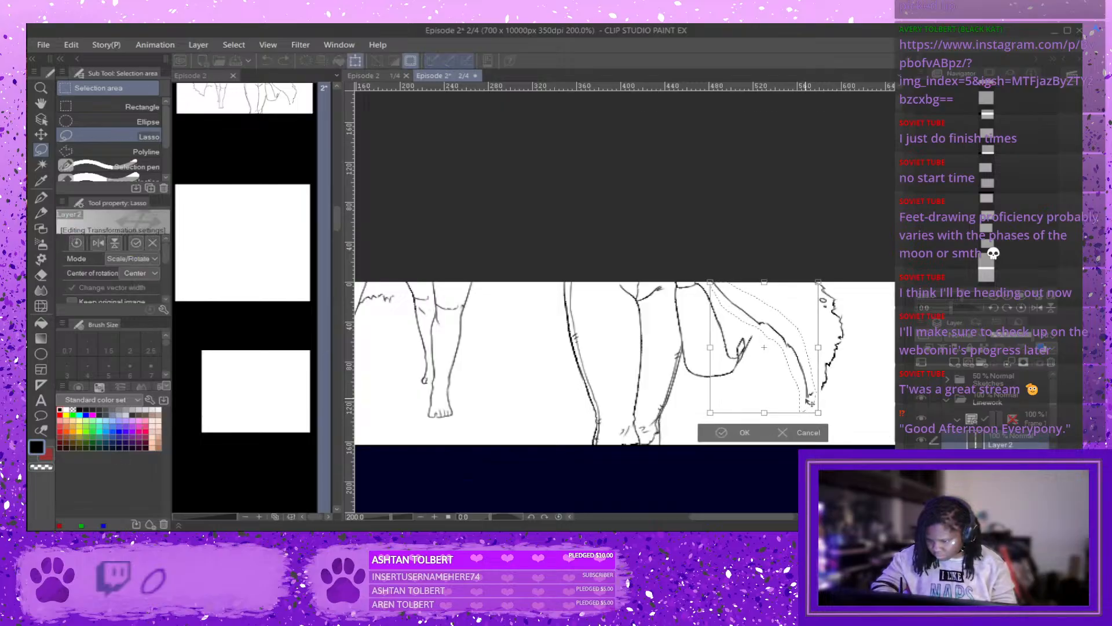
click(737, 432)
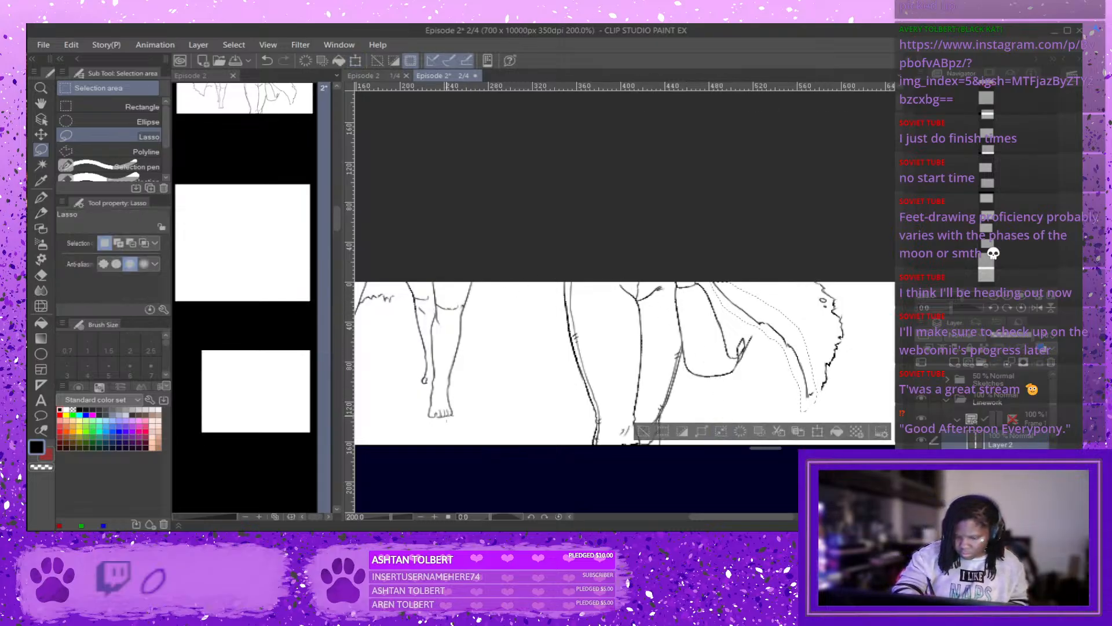
Lasso the outer contour of the smaller figure's front leg and adjust its placement very slightly with a transform.
mouse_move(447, 413)
mouse_down()
mouse_move(476, 277)
mouse_move(460, 297)
mouse_move(448, 414)
mouse_up()
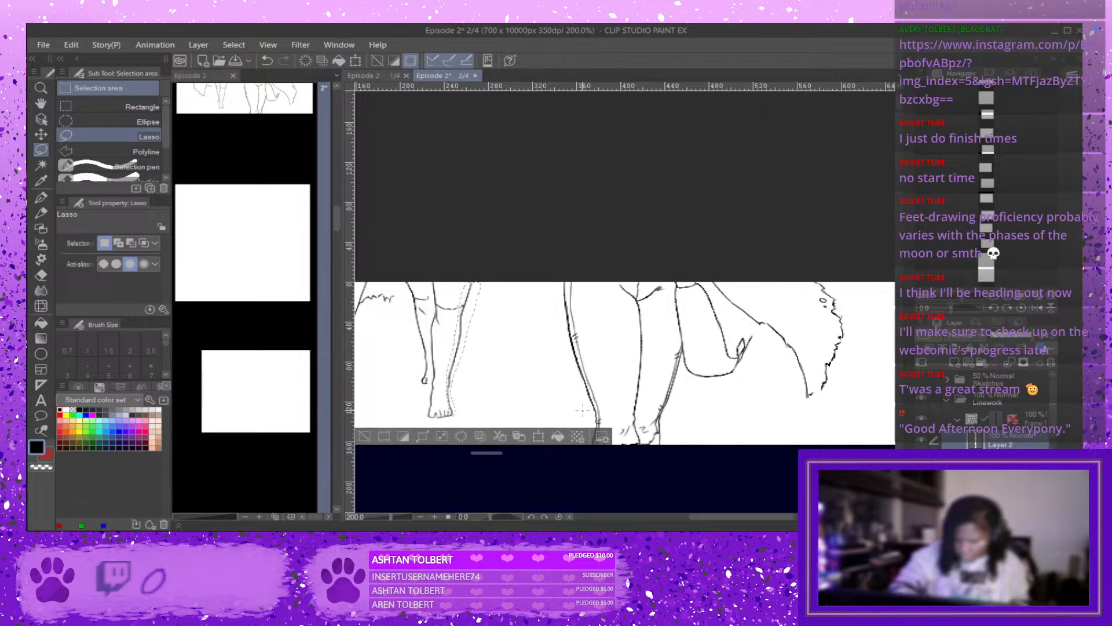
click(539, 438)
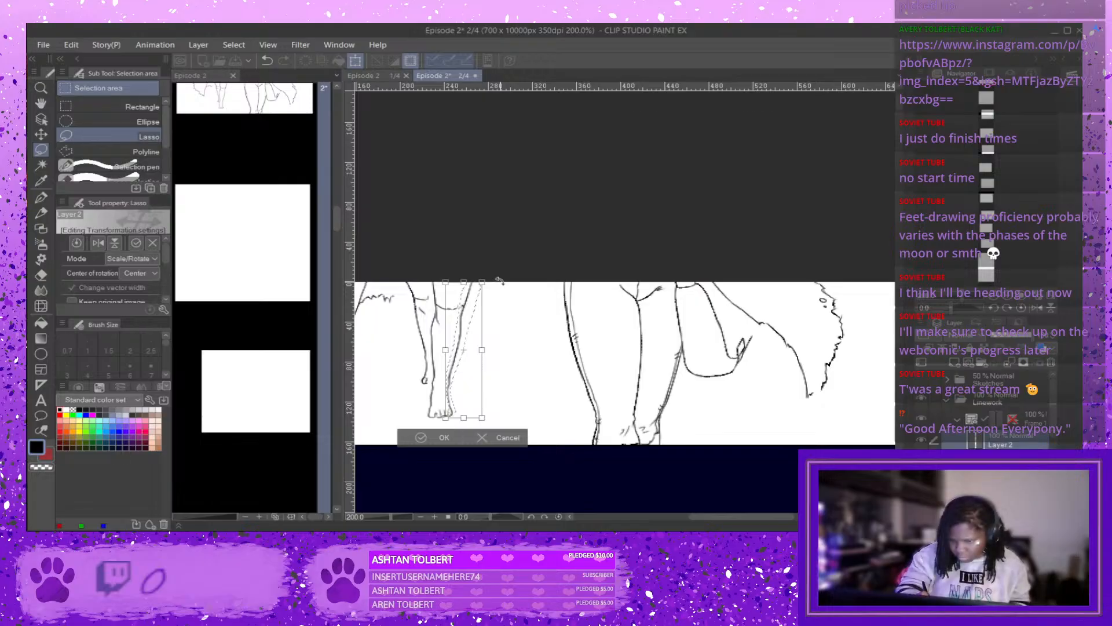
drag(499, 280, 503, 283)
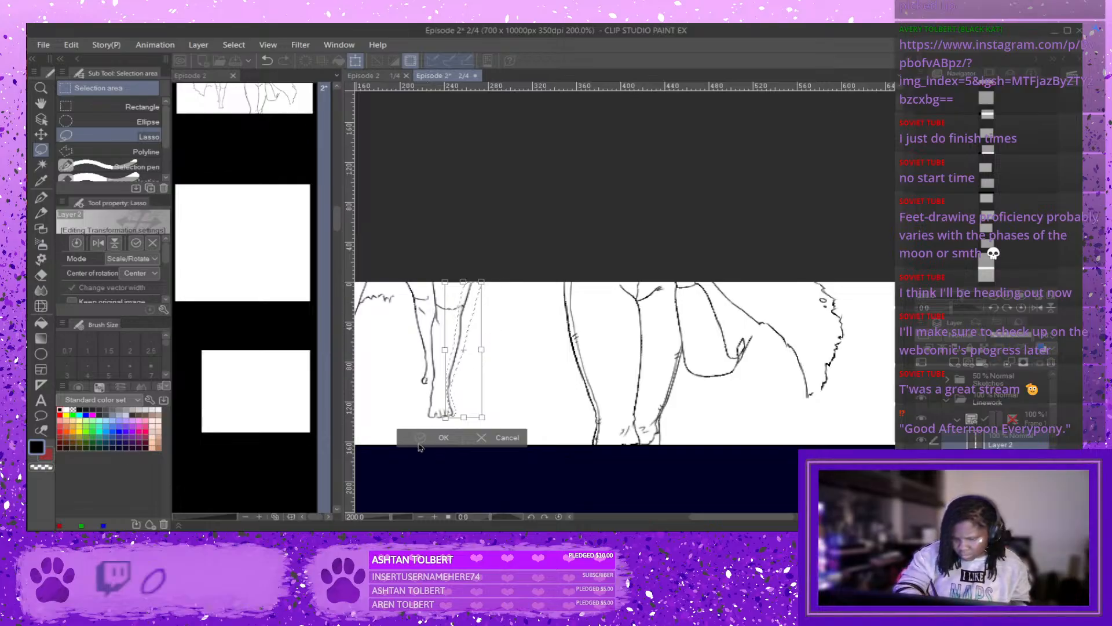
click(420, 441)
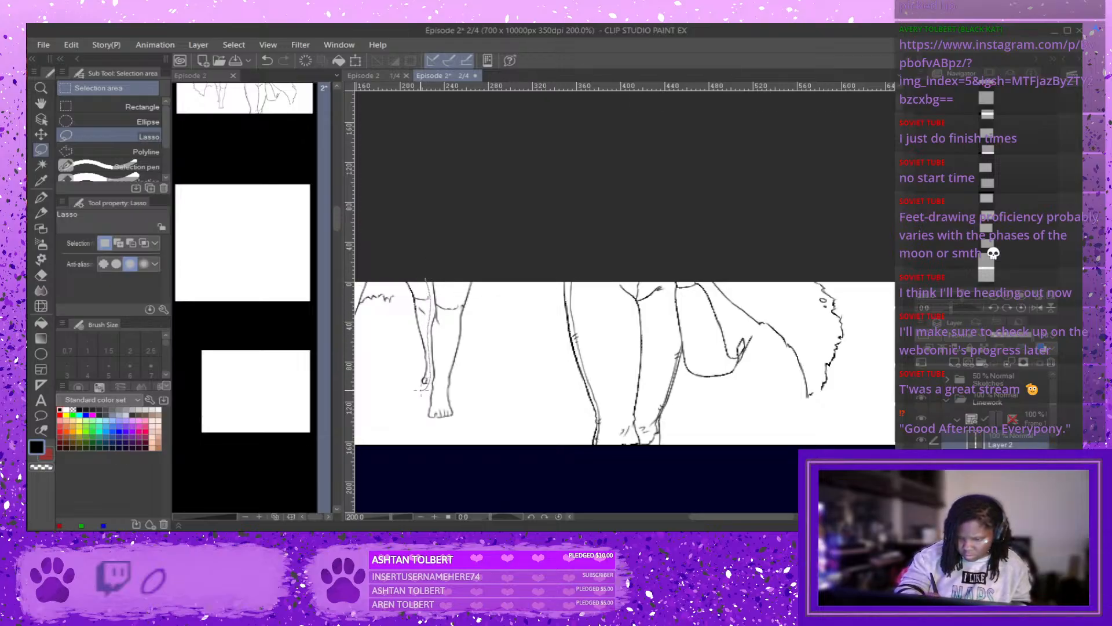
Lasso the smaller figure's rear leg, shift it slightly left and deselect.
mouse_move(420, 391)
mouse_down()
mouse_move(398, 278)
mouse_move(432, 278)
mouse_up()
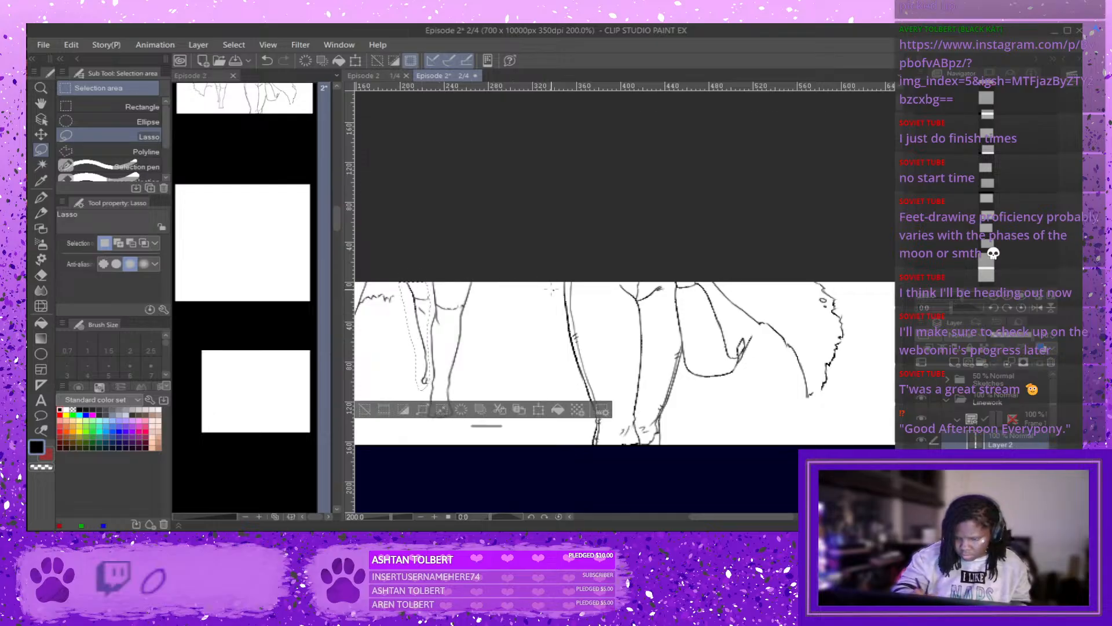
click(539, 409)
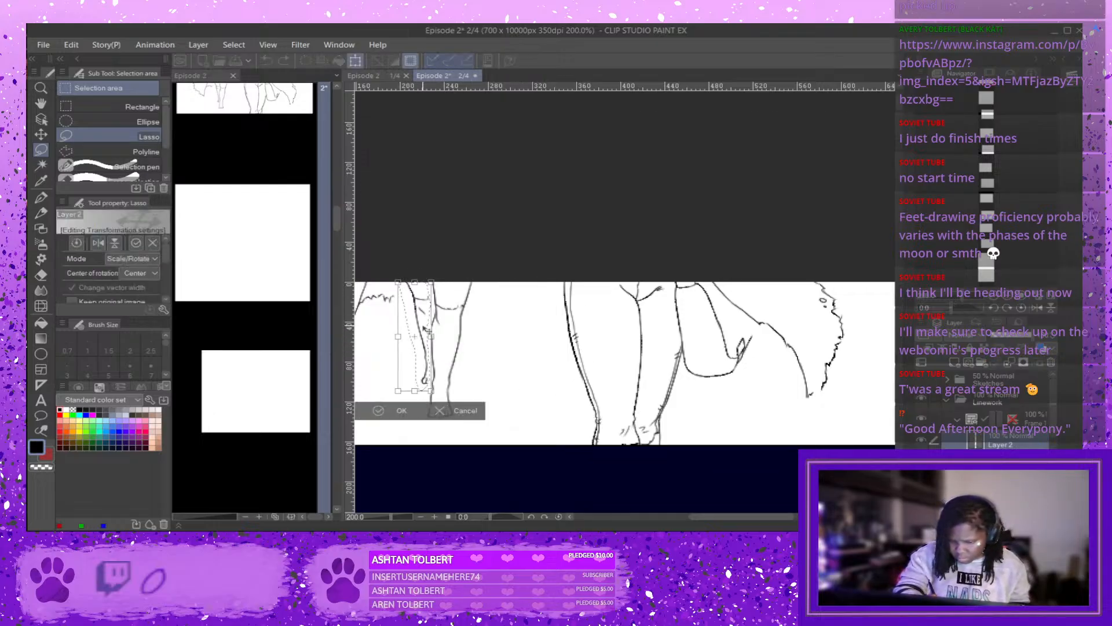
drag(426, 328, 424, 327)
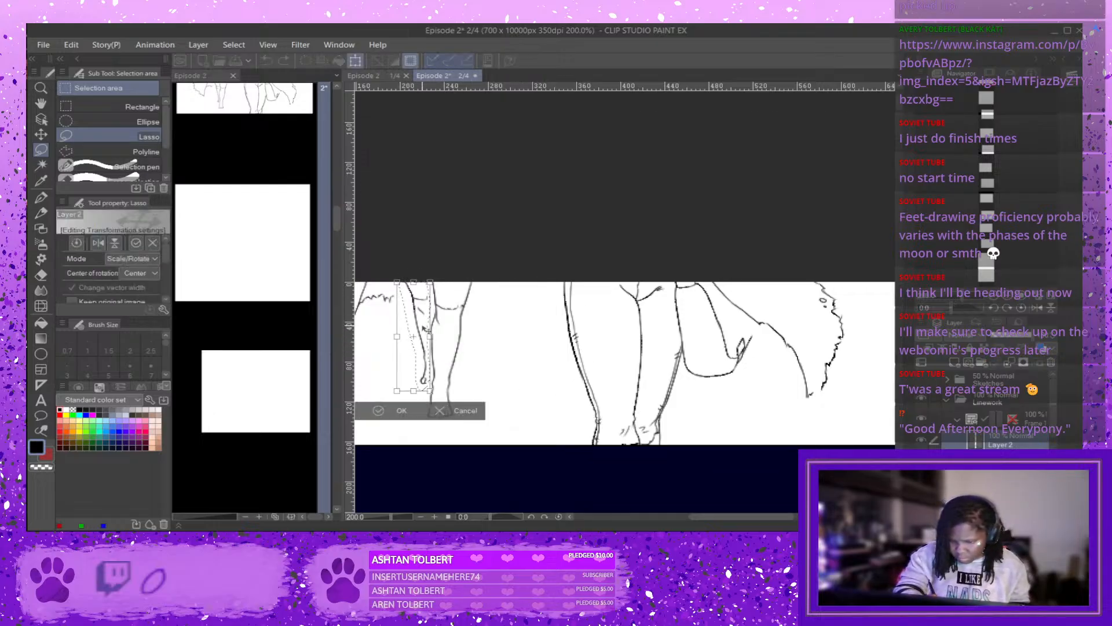
click(400, 411)
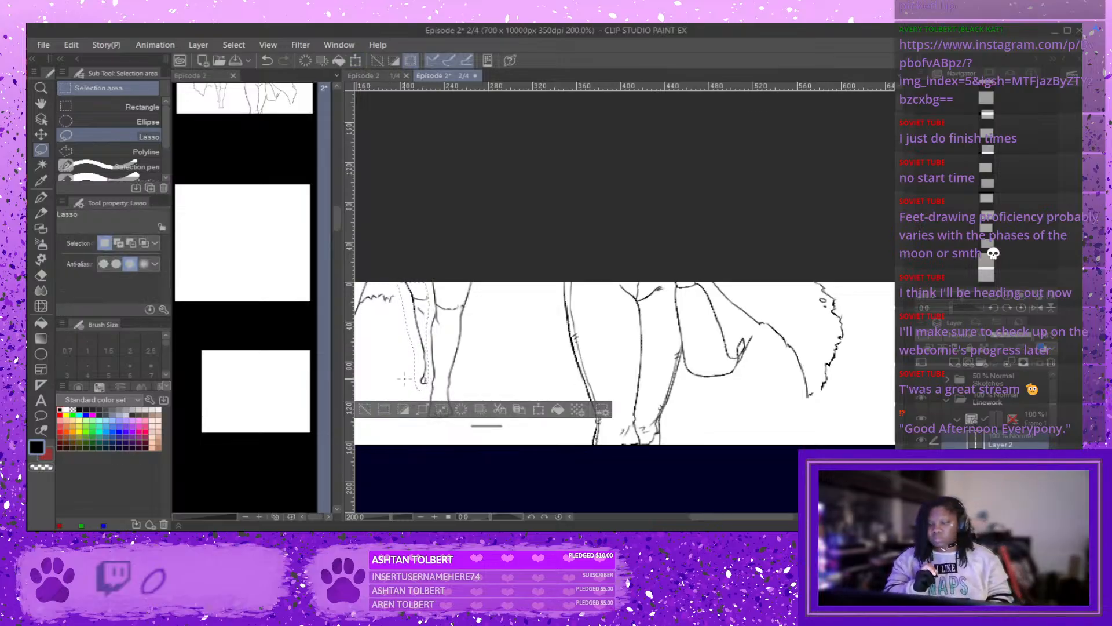
key(ctrl+d)
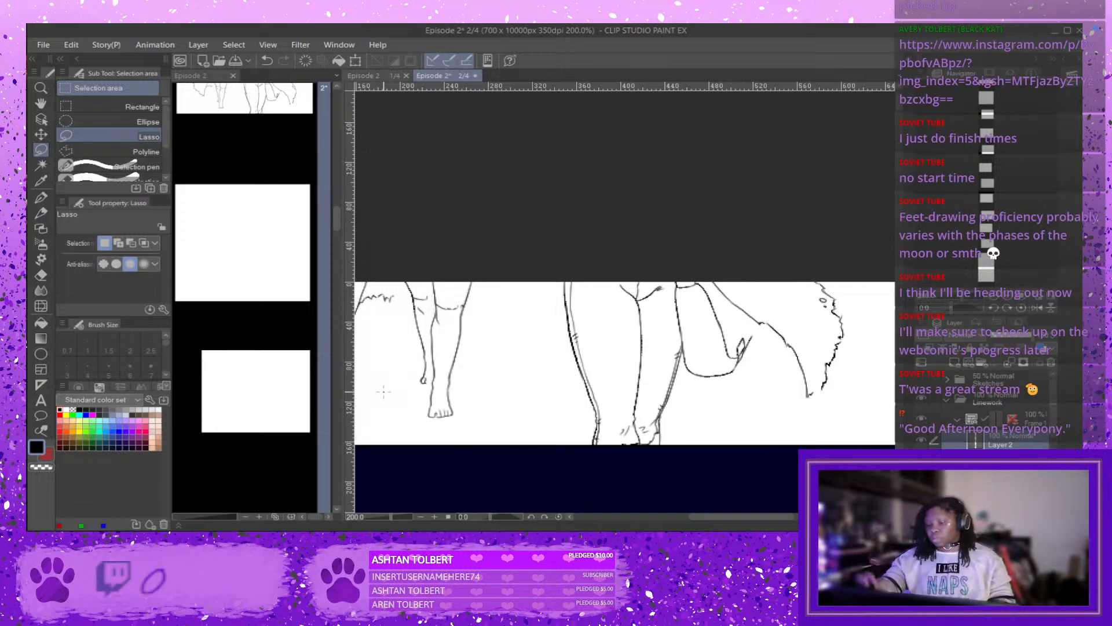
Add a new layer and ink the curved cloak hem between the figures over the sketches with the size 5.0 Textured pen.
click(953, 362)
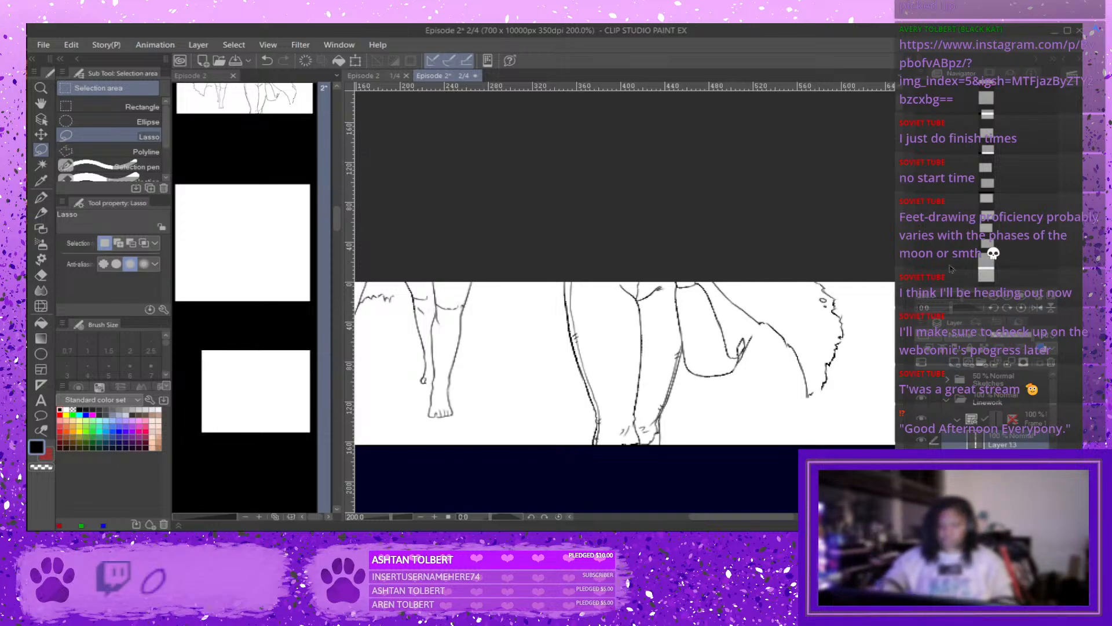
click(924, 381)
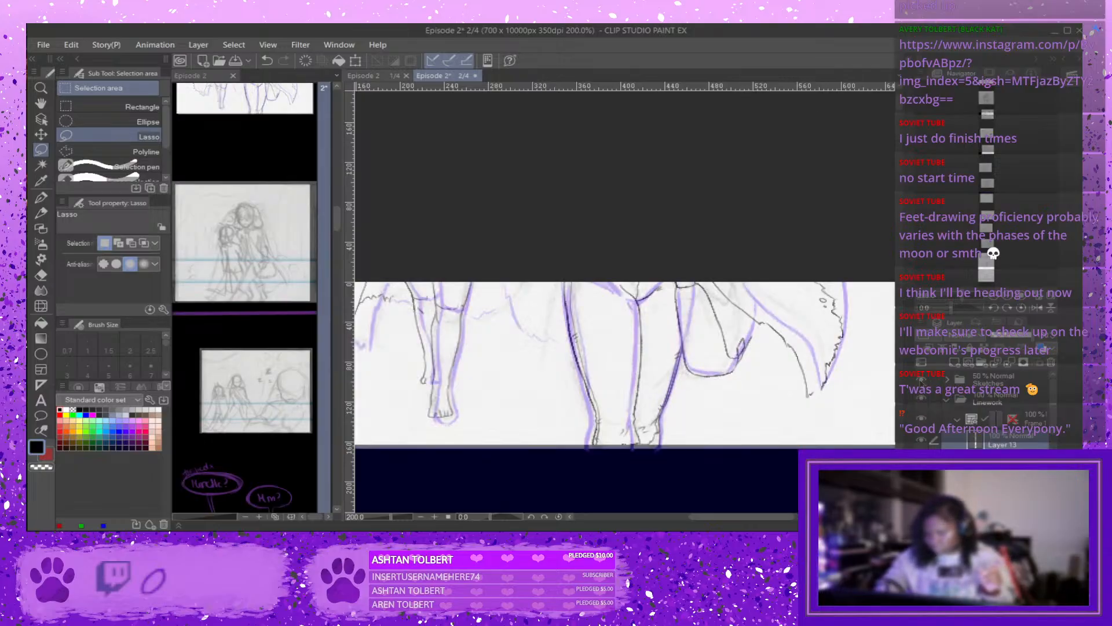
click(41, 197)
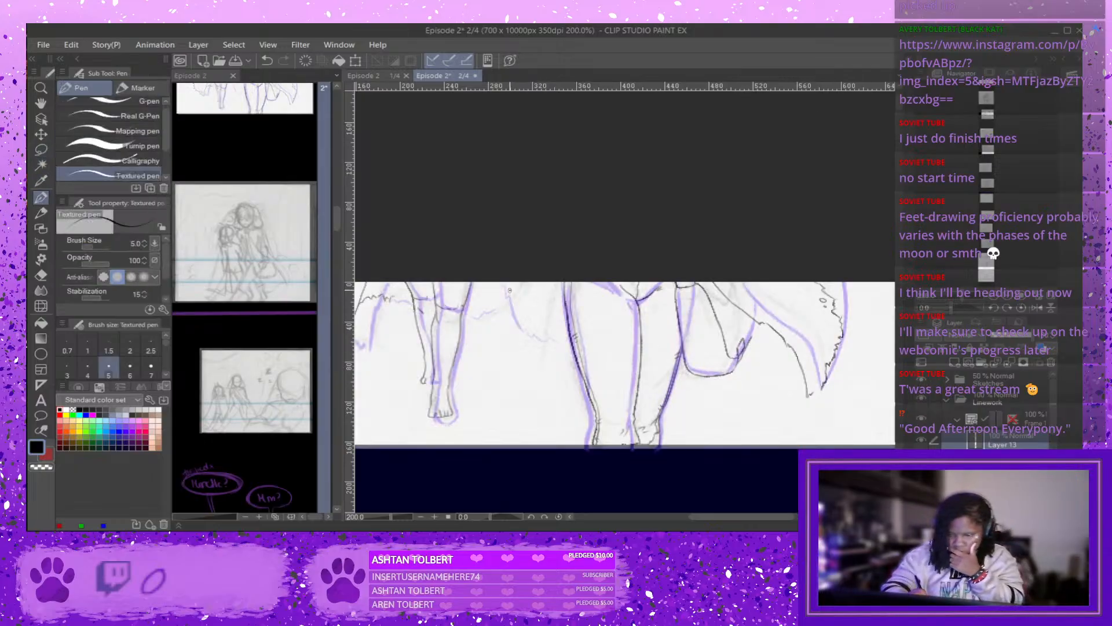
mouse_move(508, 283)
mouse_down()
mouse_move(516, 316)
mouse_move(553, 341)
mouse_move(563, 332)
mouse_up()
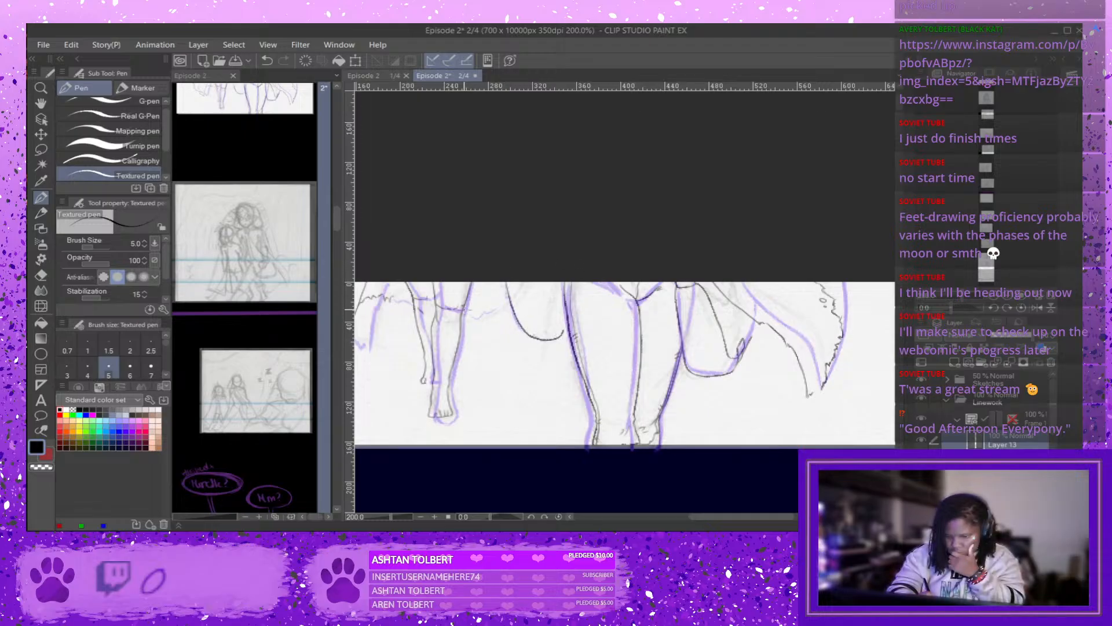
drag(458, 313, 507, 307)
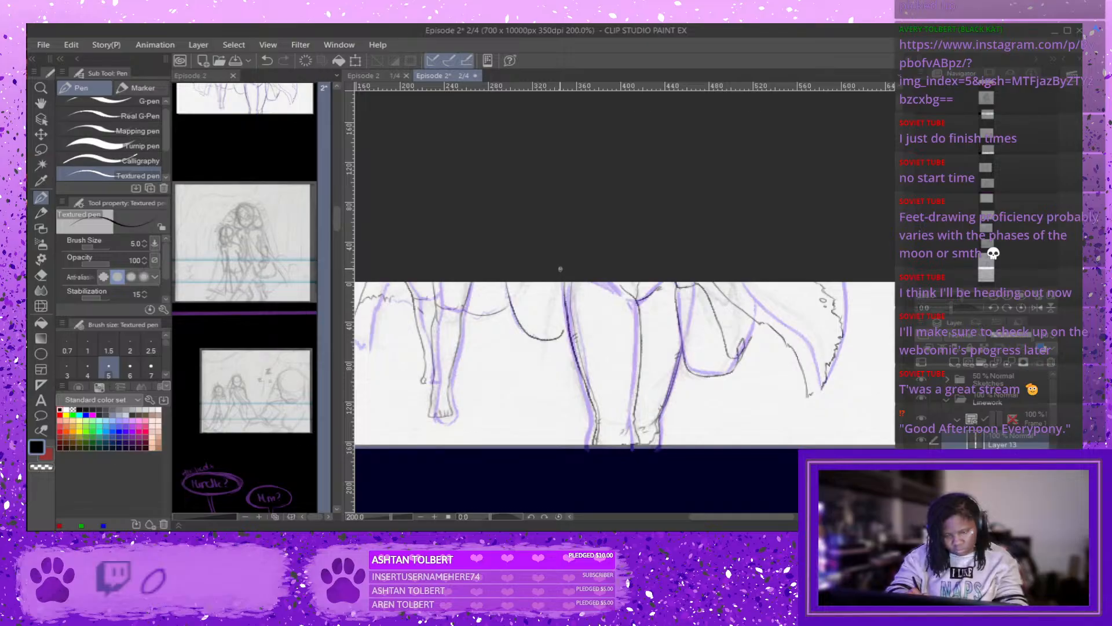
key(ctrl+z)
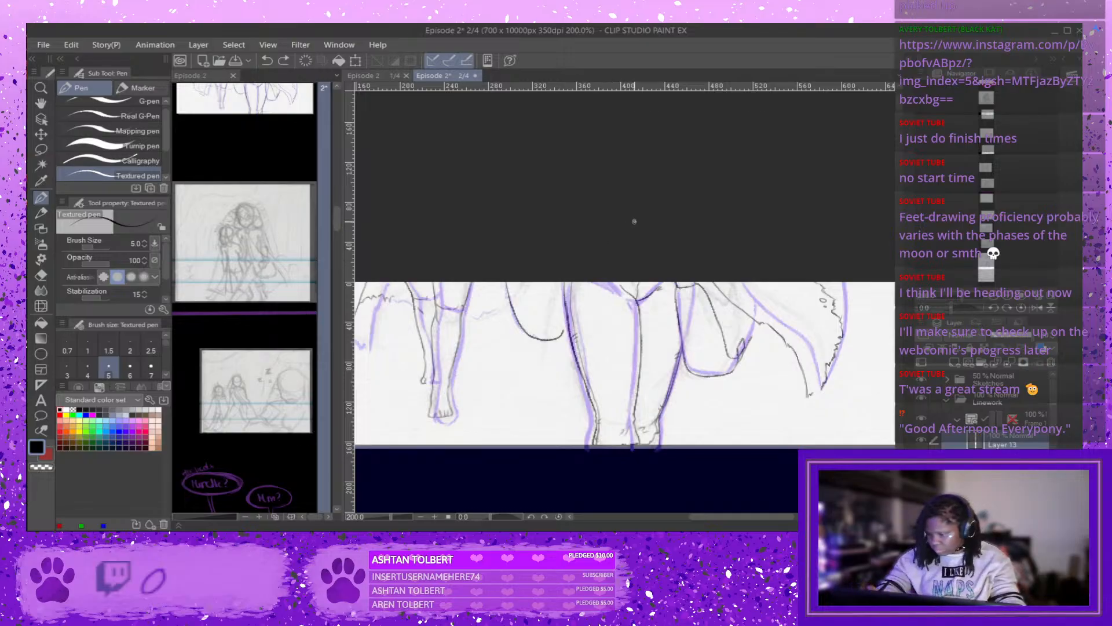
click(921, 379)
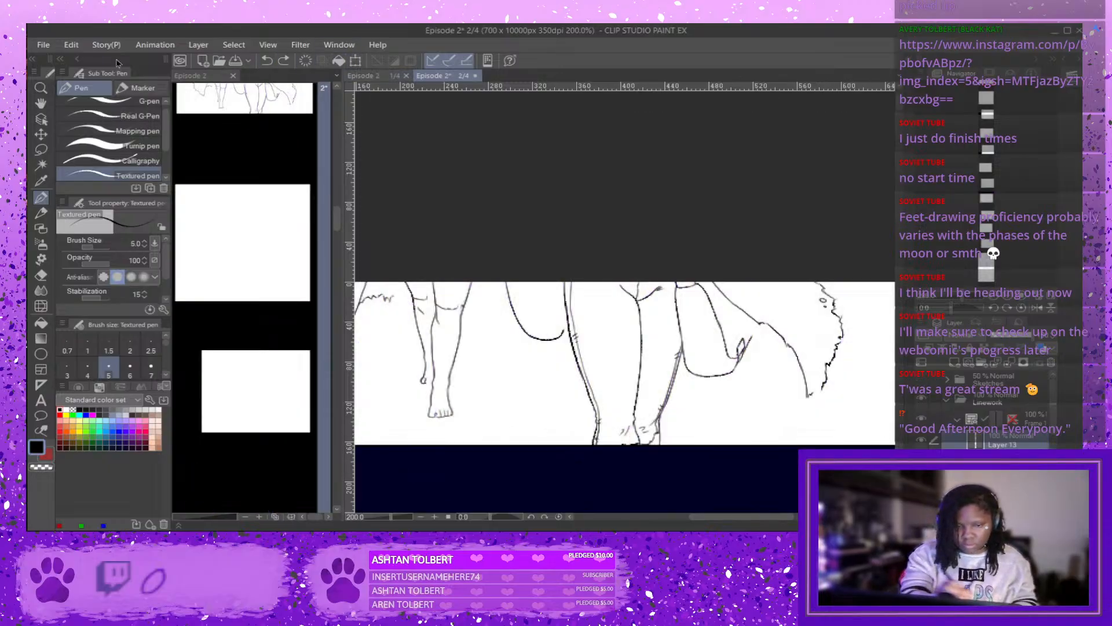
key(alt)
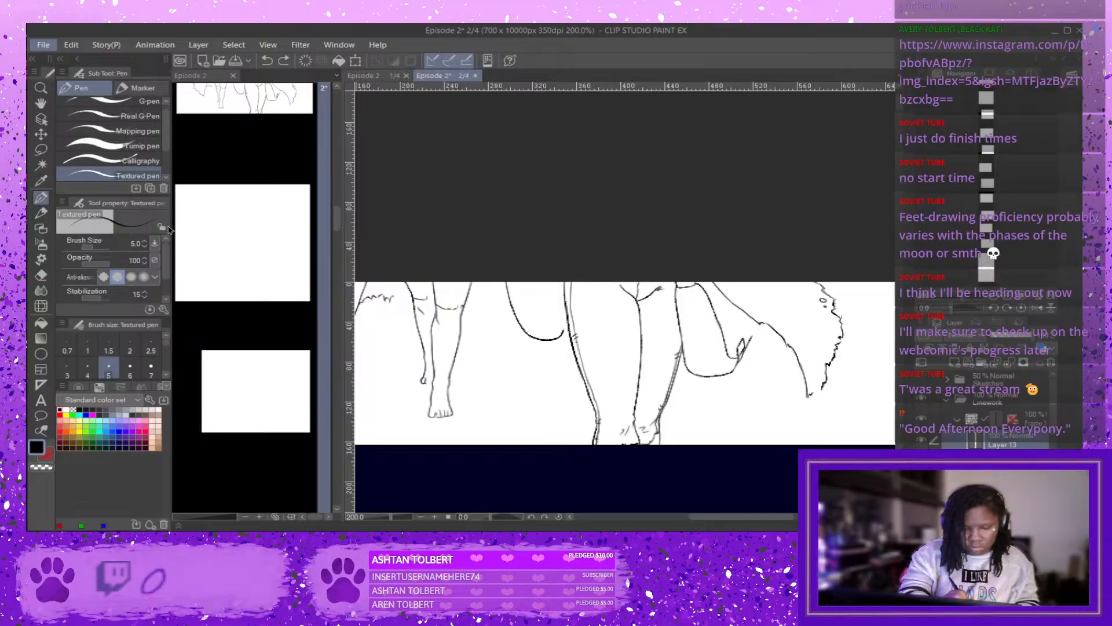
key(alt+Tab)
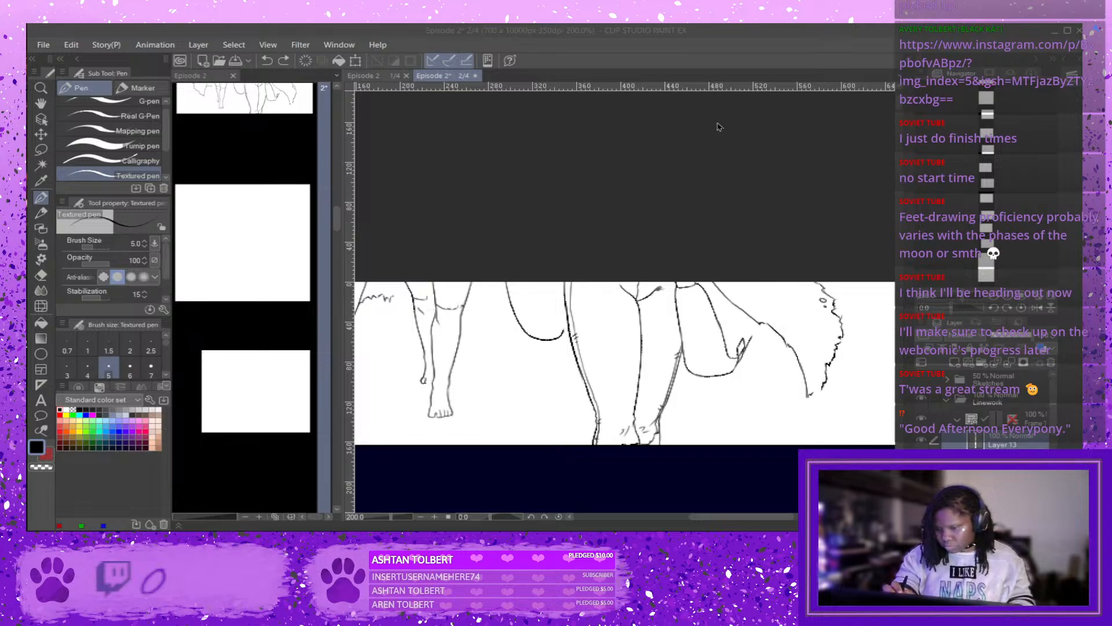
click(675, 197)
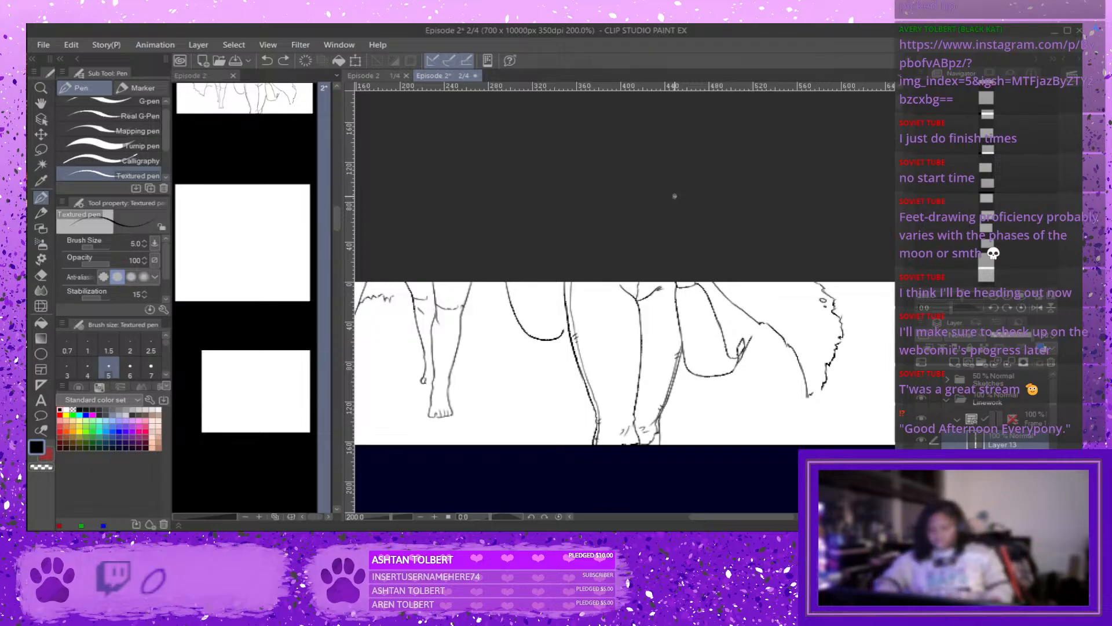
click(818, 445)
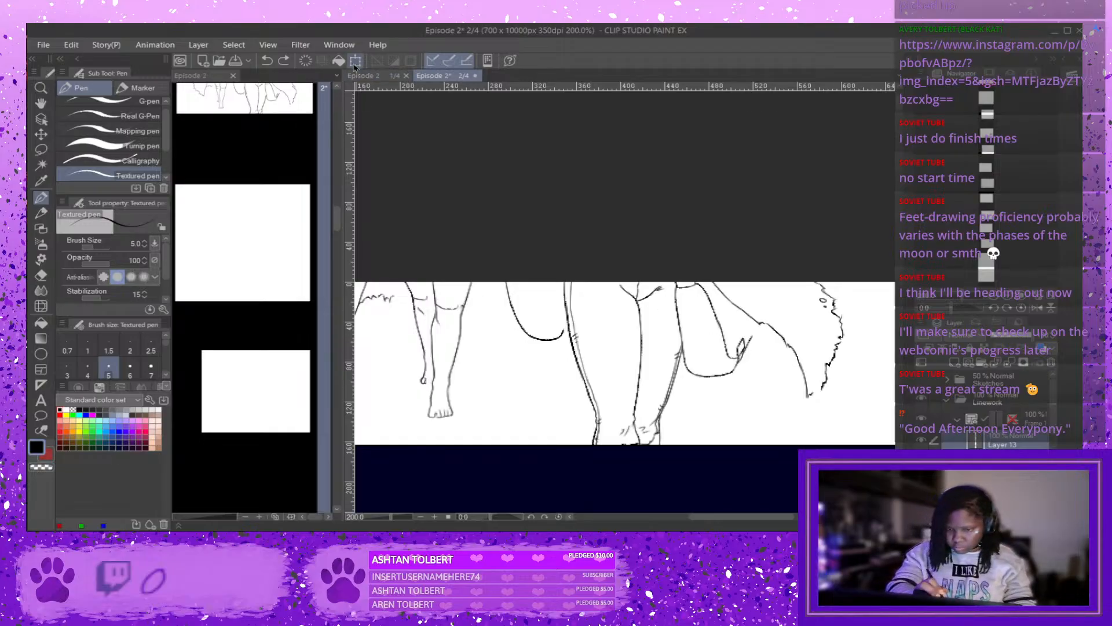
Move the new curved hem line slightly right so that it crosses the larger figure's left leg line.
key(ctrl+t)
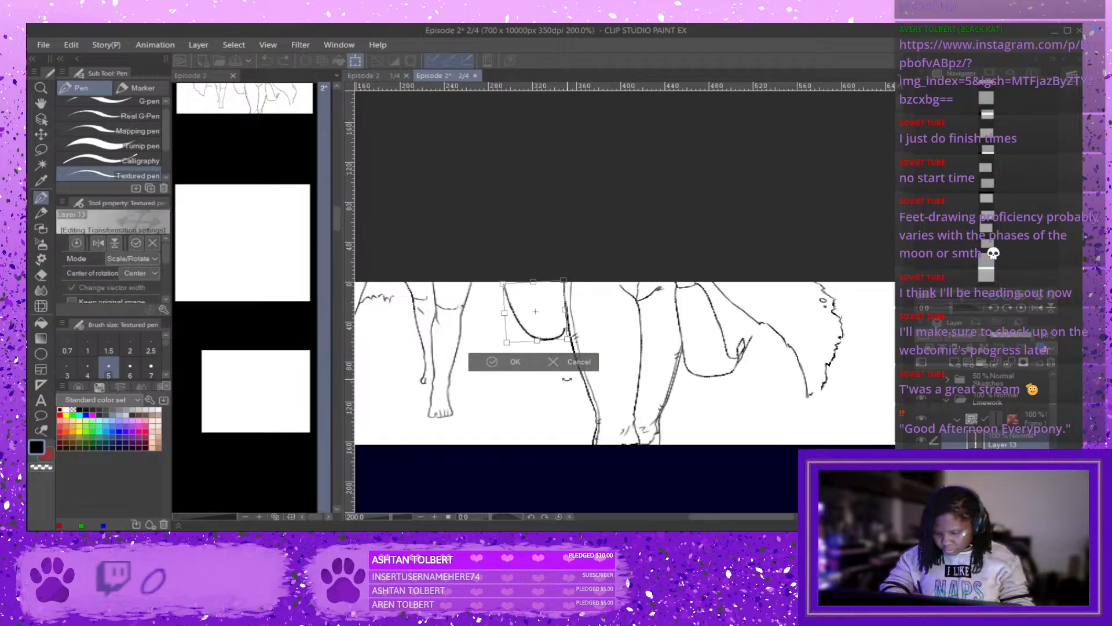
click(519, 366)
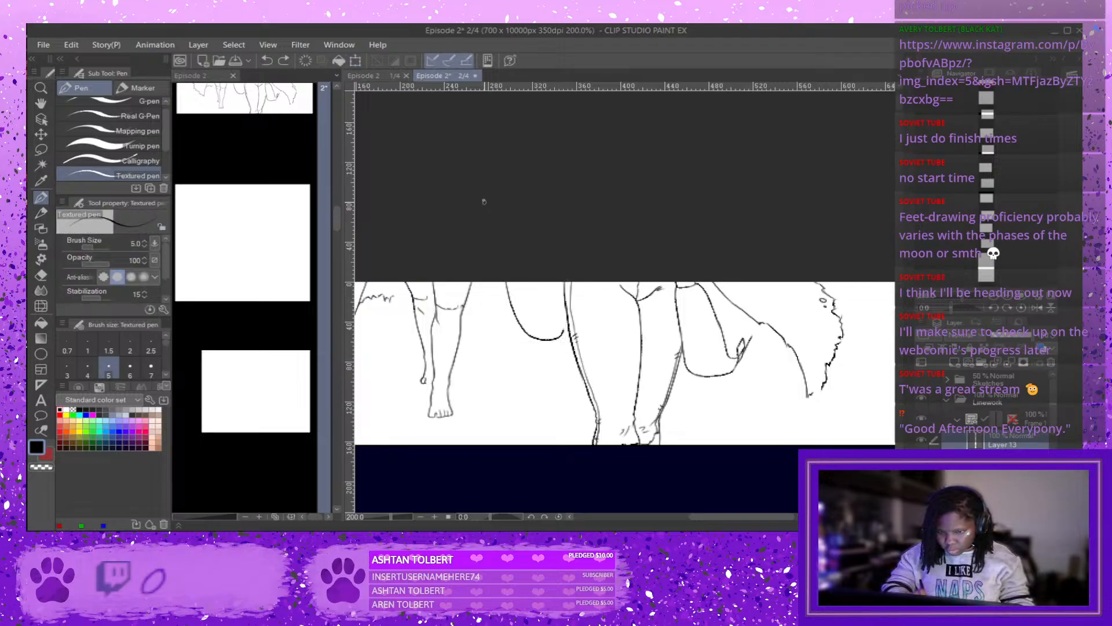
click(395, 63)
drag(559, 307, 576, 303)
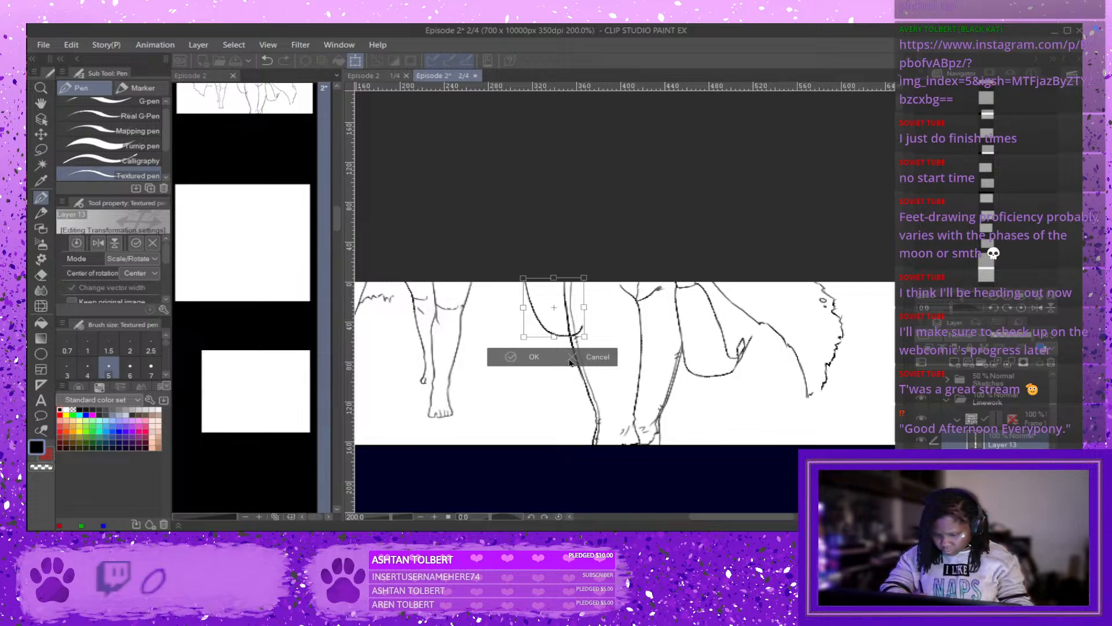
click(513, 357)
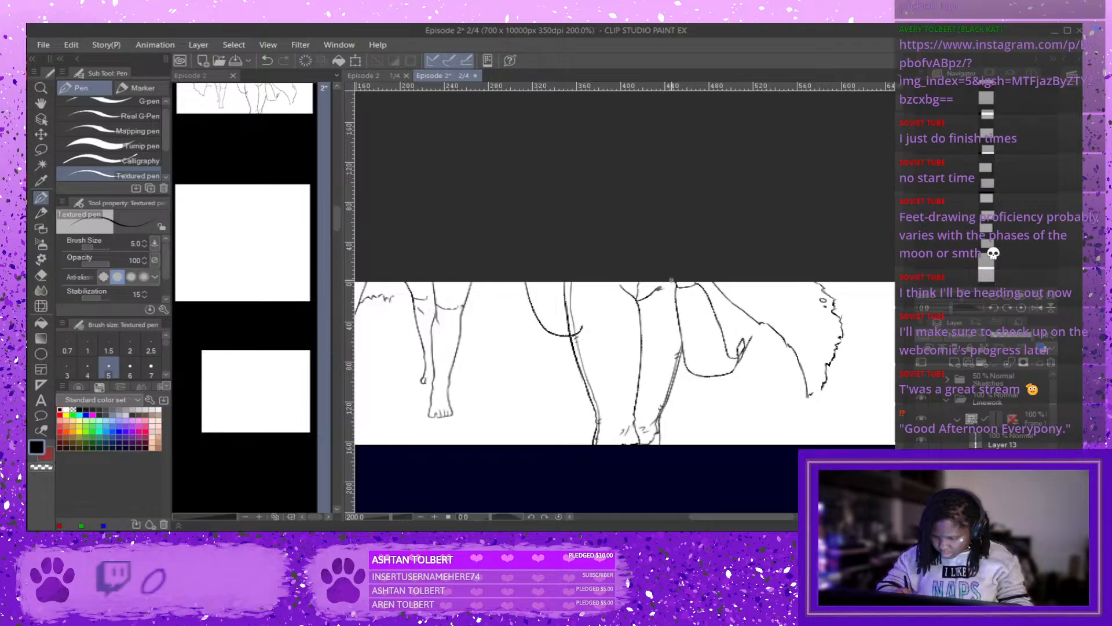
Lasso the looped cloak fold beside the larger figure's right leg and rotate it slightly counterclockwise.
click(40, 149)
key(ctrl+z)
mouse_move(670, 273)
mouse_down()
mouse_move(682, 348)
mouse_move(711, 378)
mouse_move(749, 367)
mouse_move(756, 333)
mouse_move(717, 294)
mouse_move(673, 275)
mouse_up()
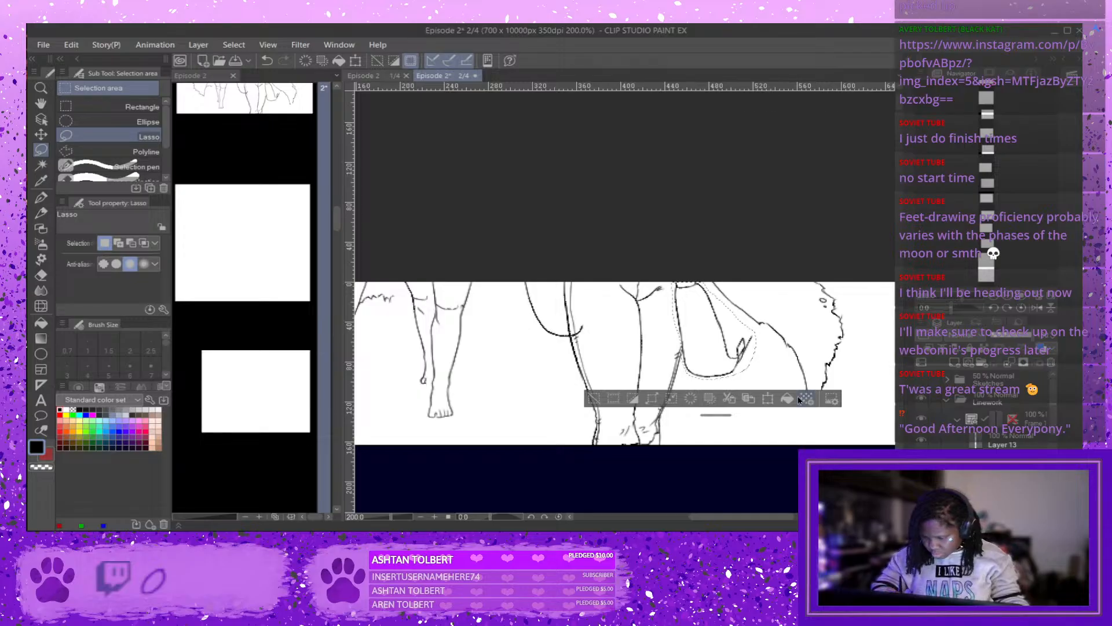
click(770, 400)
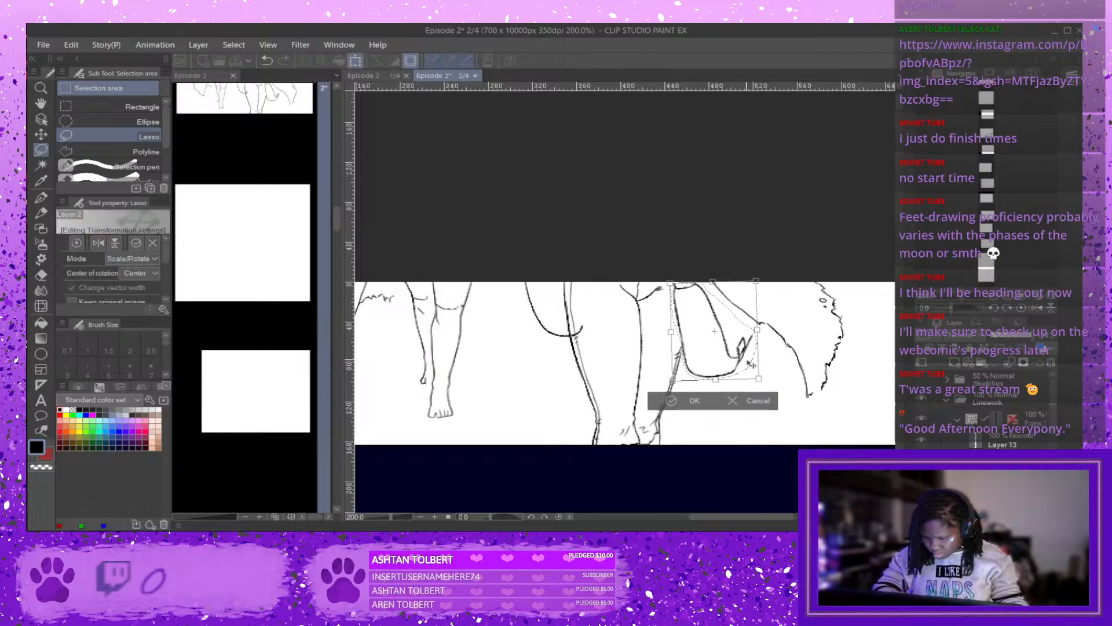
drag(749, 372, 724, 365)
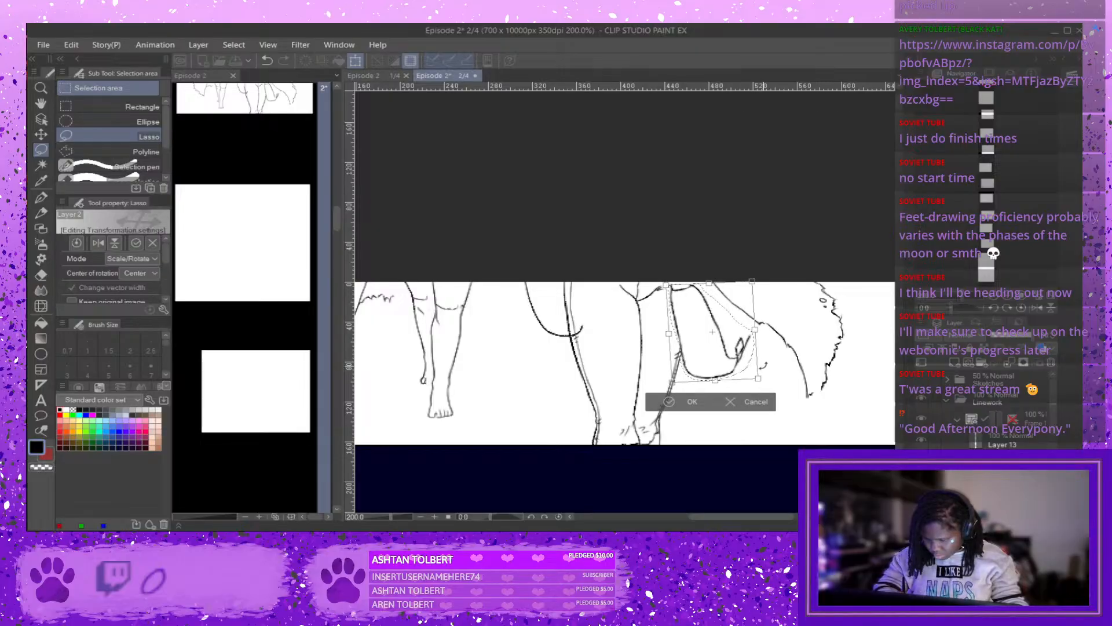
key(Return)
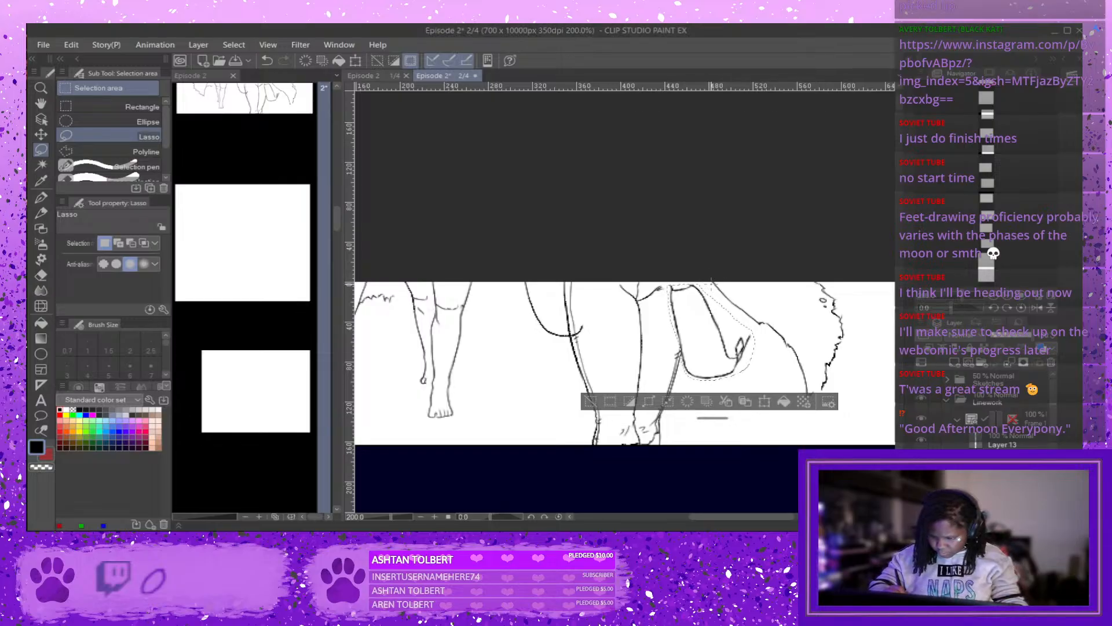
Lasso the outer cloak edge line behind the larger figure, rotate it slightly clockwise and deselect.
mouse_move(754, 322)
mouse_down()
mouse_move(805, 404)
mouse_move(817, 391)
mouse_move(806, 355)
mouse_up()
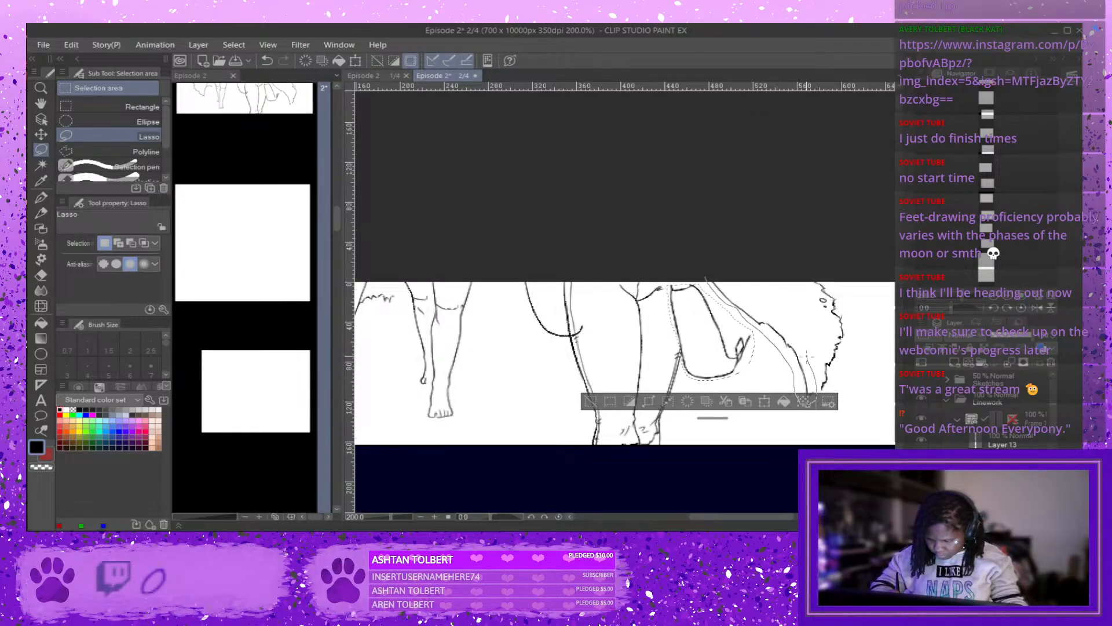
drag(705, 271, 706, 273)
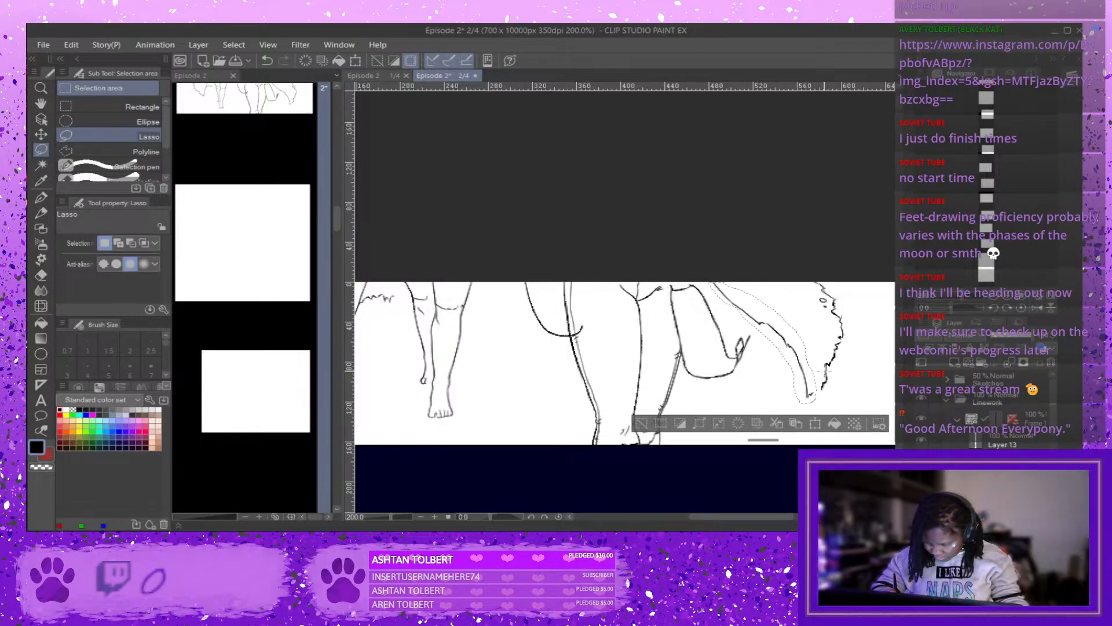
click(816, 424)
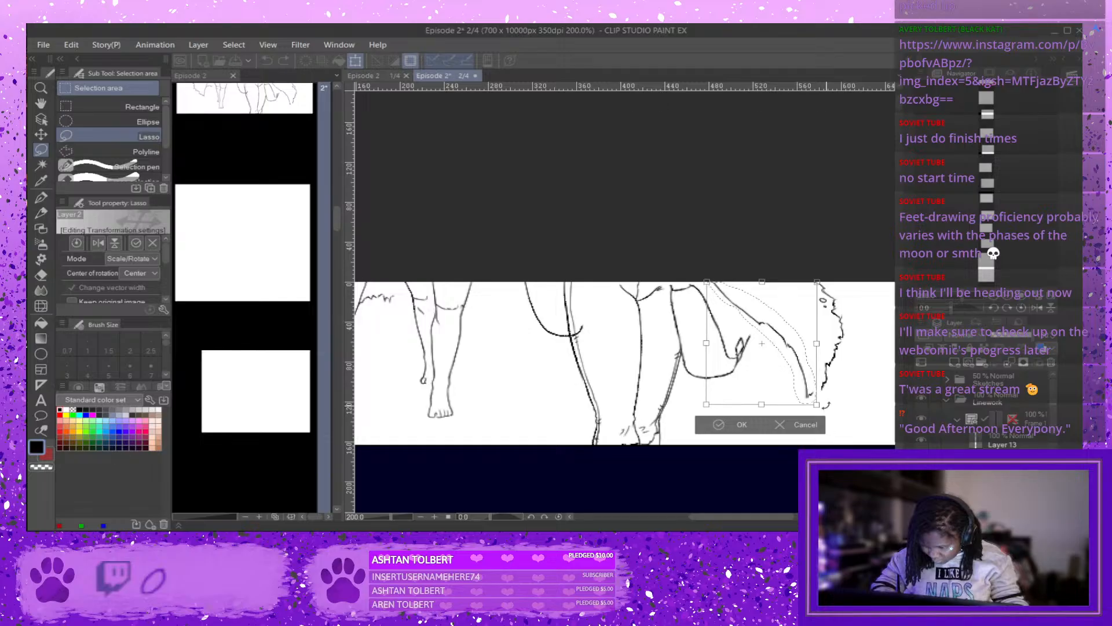
drag(827, 404, 825, 406)
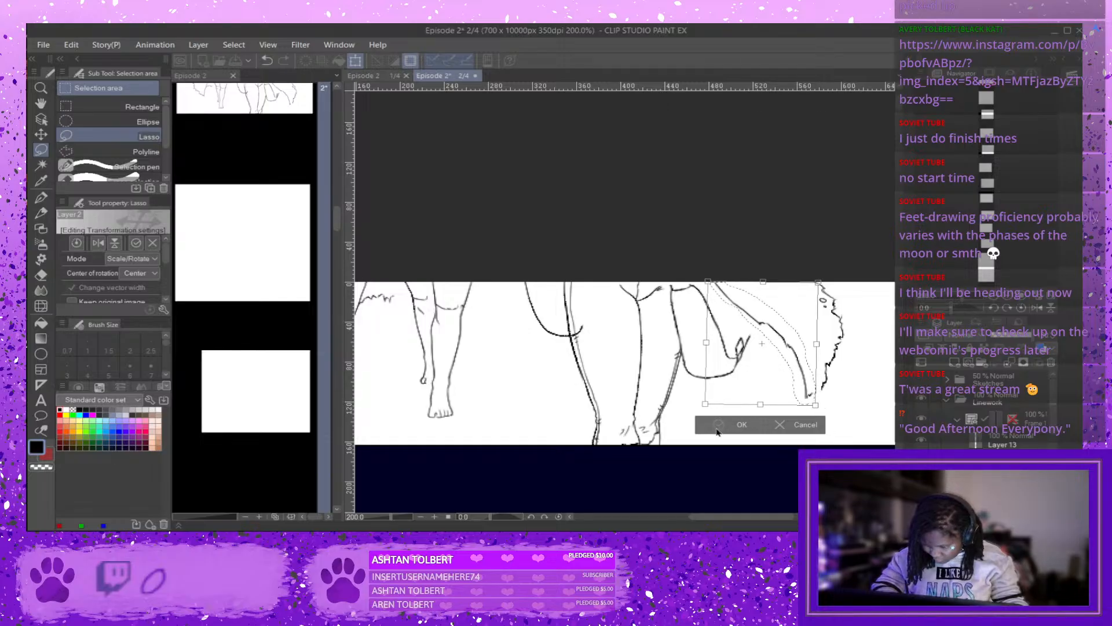
click(717, 425)
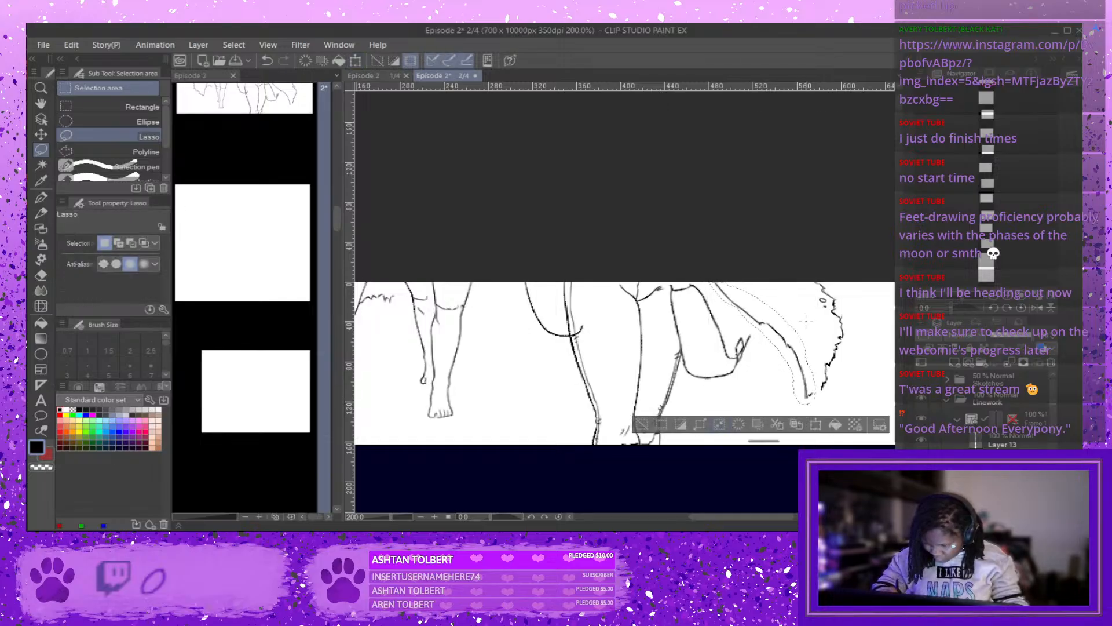
click(642, 425)
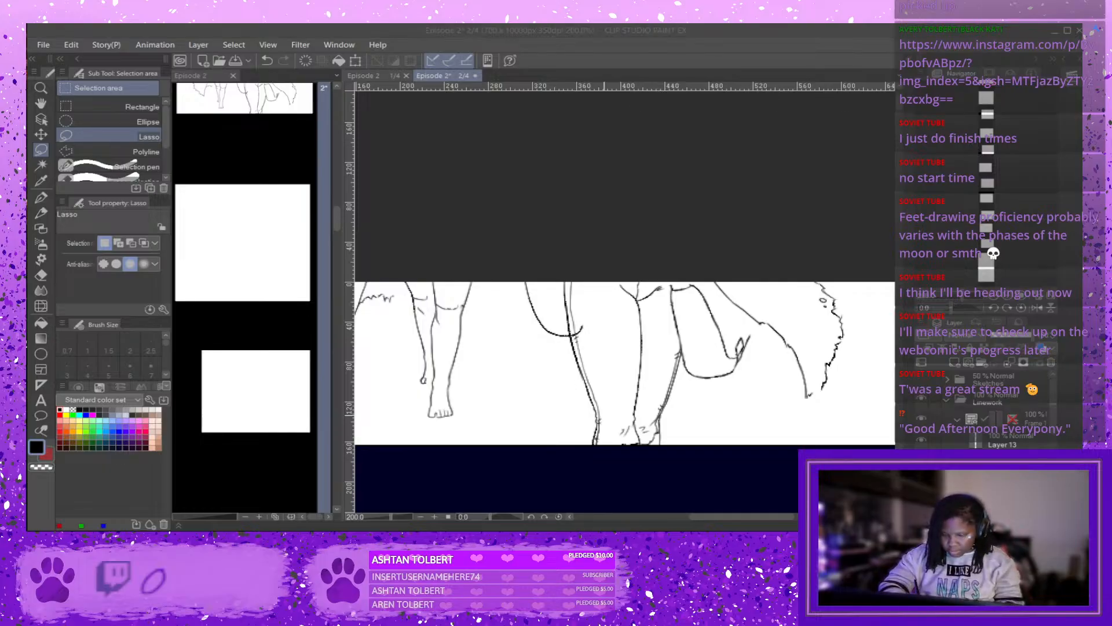
Lasso the larger figure's left leg line and shift it slightly right.
click(604, 444)
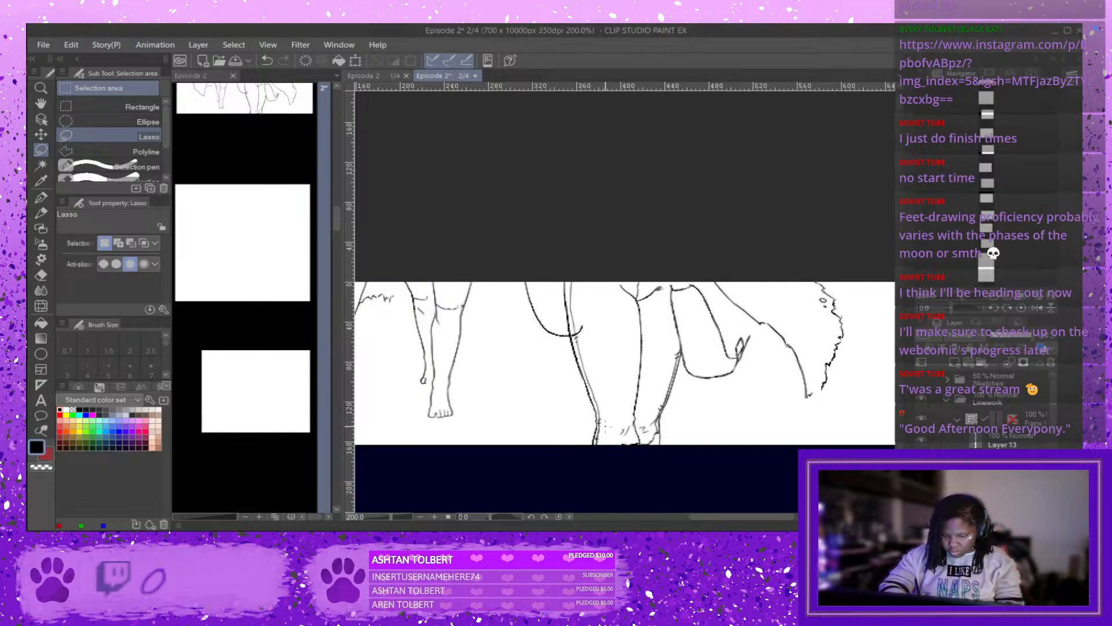
mouse_move(604, 418)
mouse_down()
mouse_move(595, 457)
mouse_move(575, 431)
mouse_move(559, 361)
mouse_move(552, 291)
mouse_move(583, 262)
mouse_move(609, 424)
mouse_up()
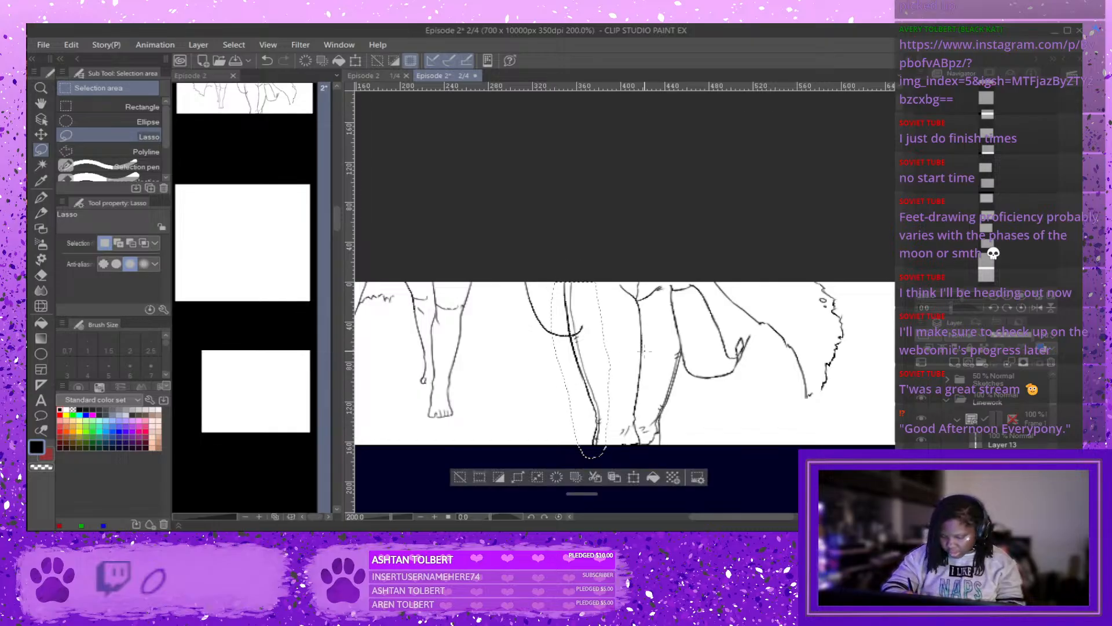
click(634, 476)
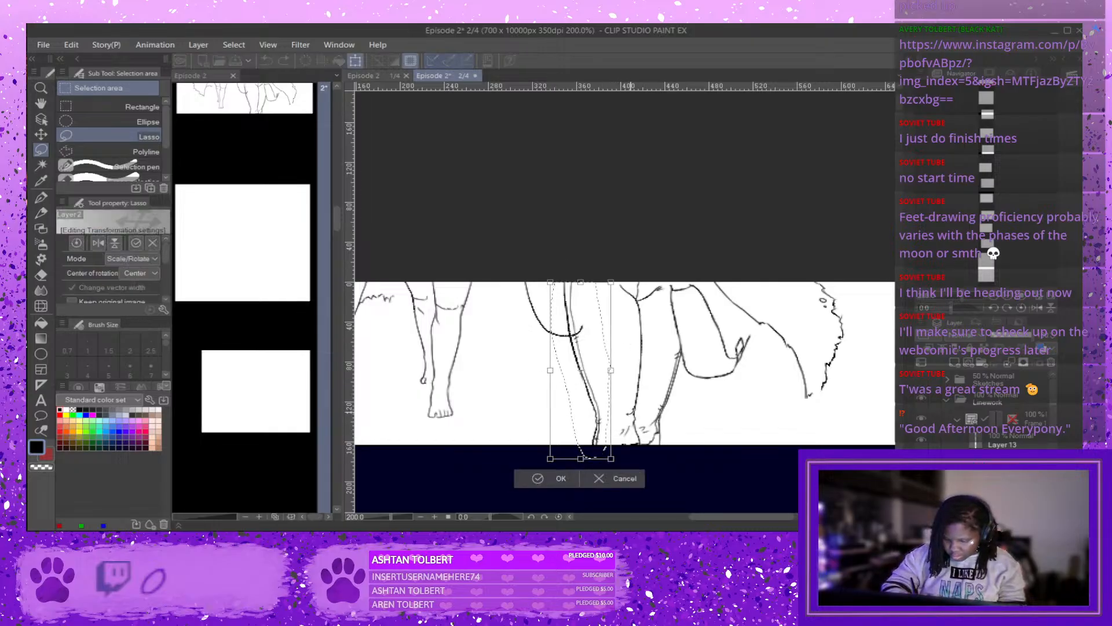
drag(605, 380, 609, 380)
key(Return)
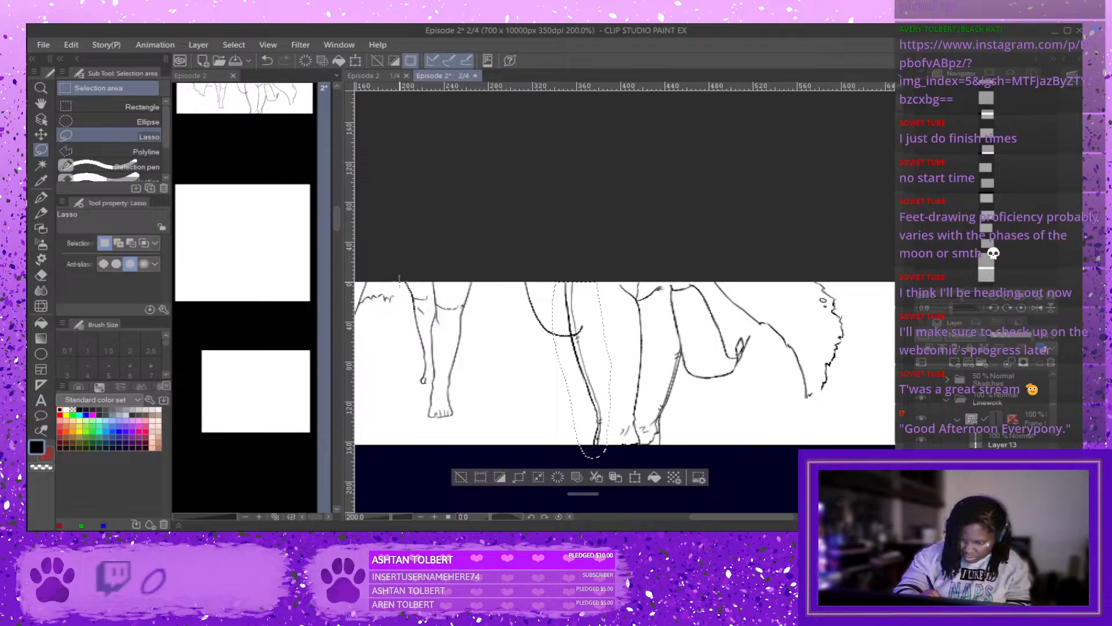
Lasso the smaller figure's thin rear leg and shift it slightly left.
mouse_move(399, 278)
mouse_down()
mouse_move(409, 376)
mouse_move(422, 385)
mouse_move(432, 326)
mouse_move(405, 273)
mouse_up()
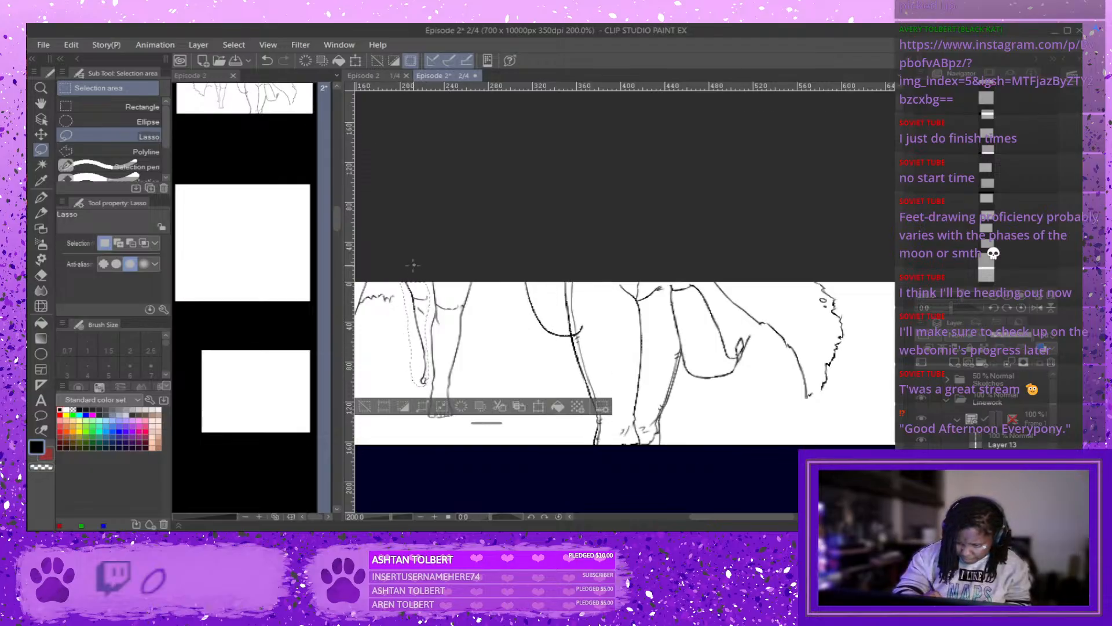
click(538, 406)
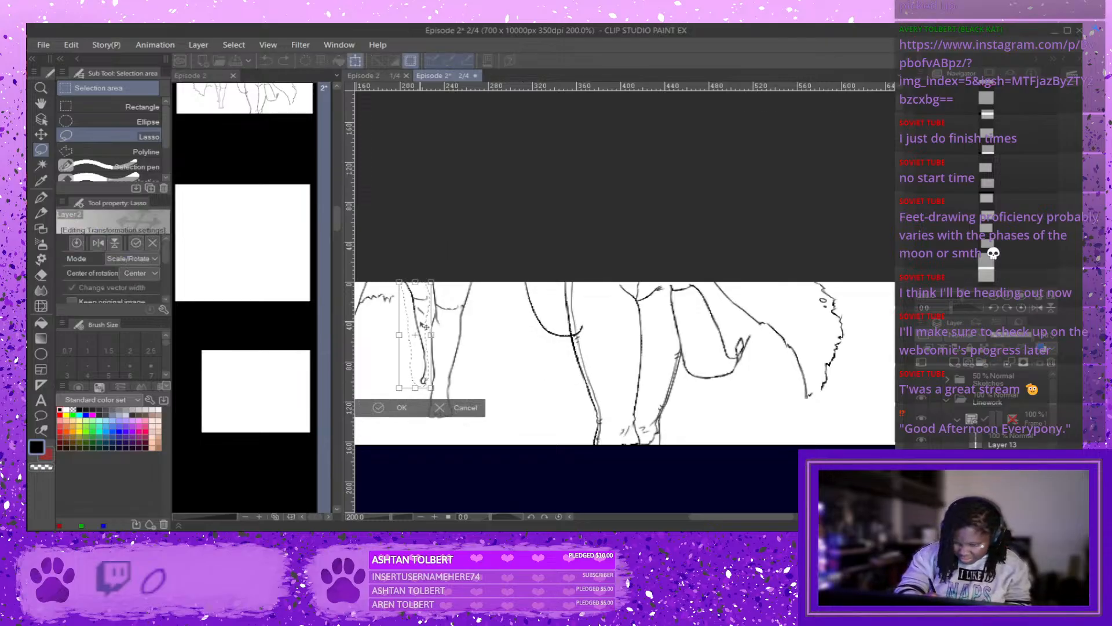
drag(421, 326, 423, 327)
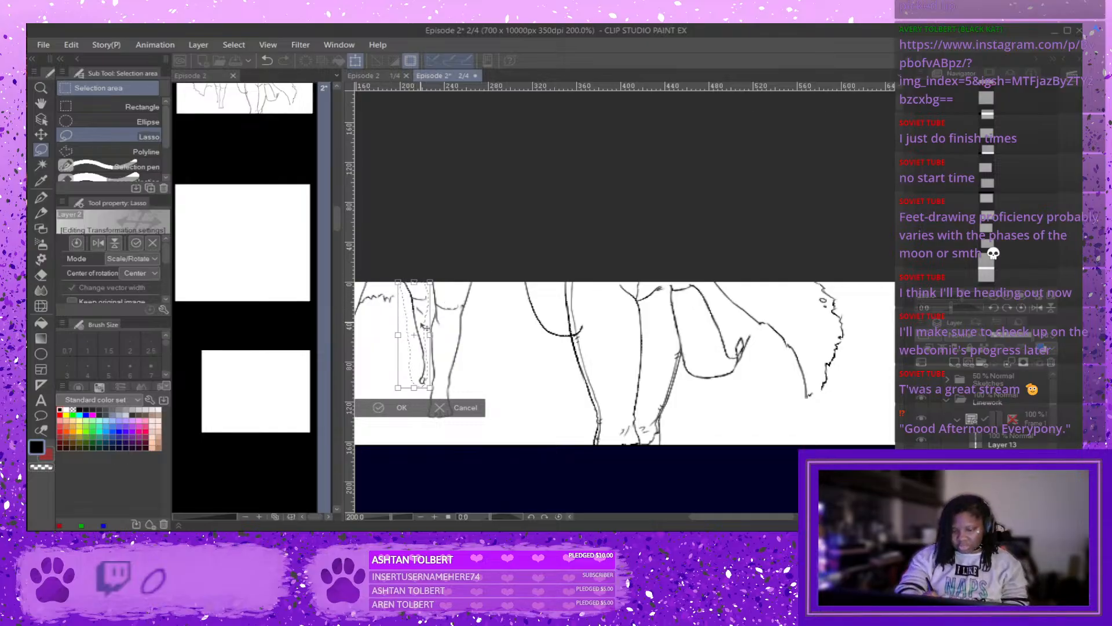
click(378, 407)
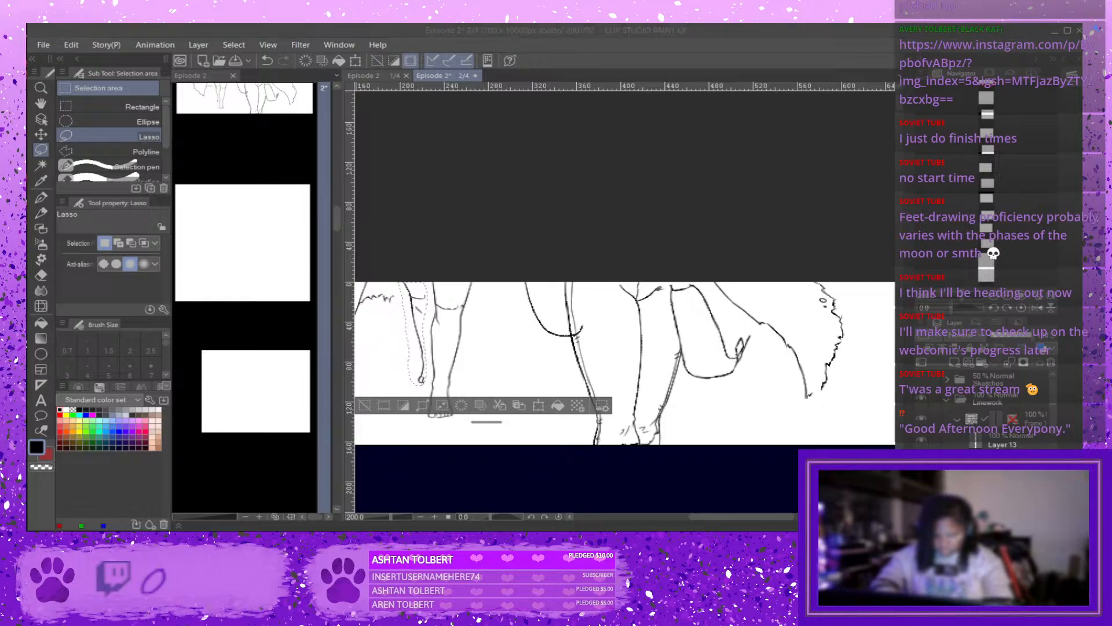
Lasso the outer line of the smaller figure's front leg, rotate it slightly counterclockwise and deselect.
key(alt+Tab)
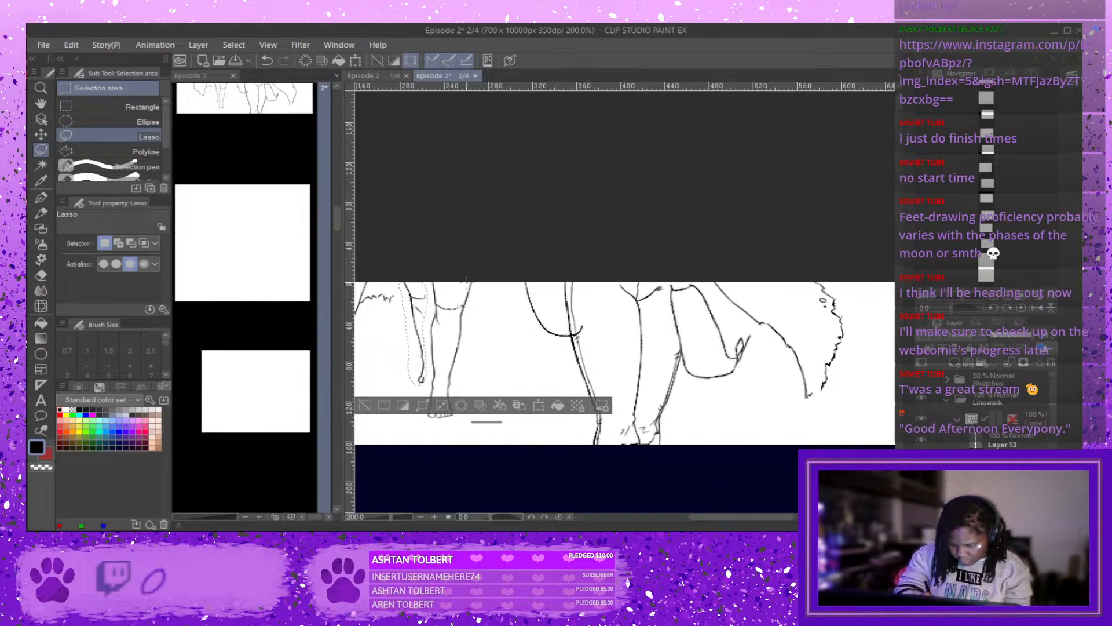
drag(455, 333, 444, 385)
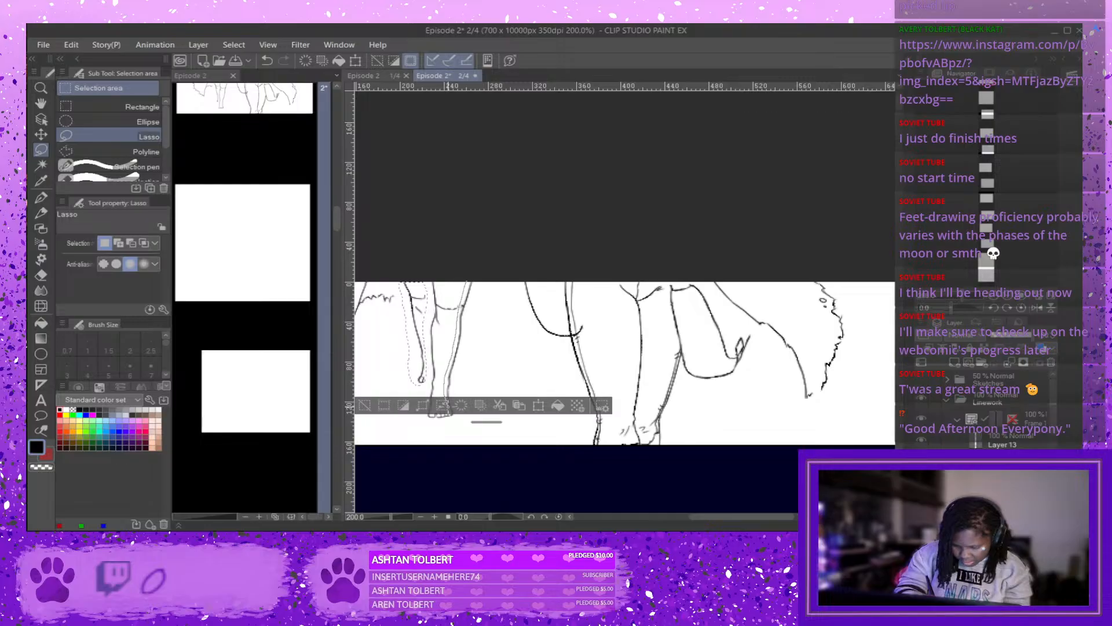
drag(446, 416, 479, 277)
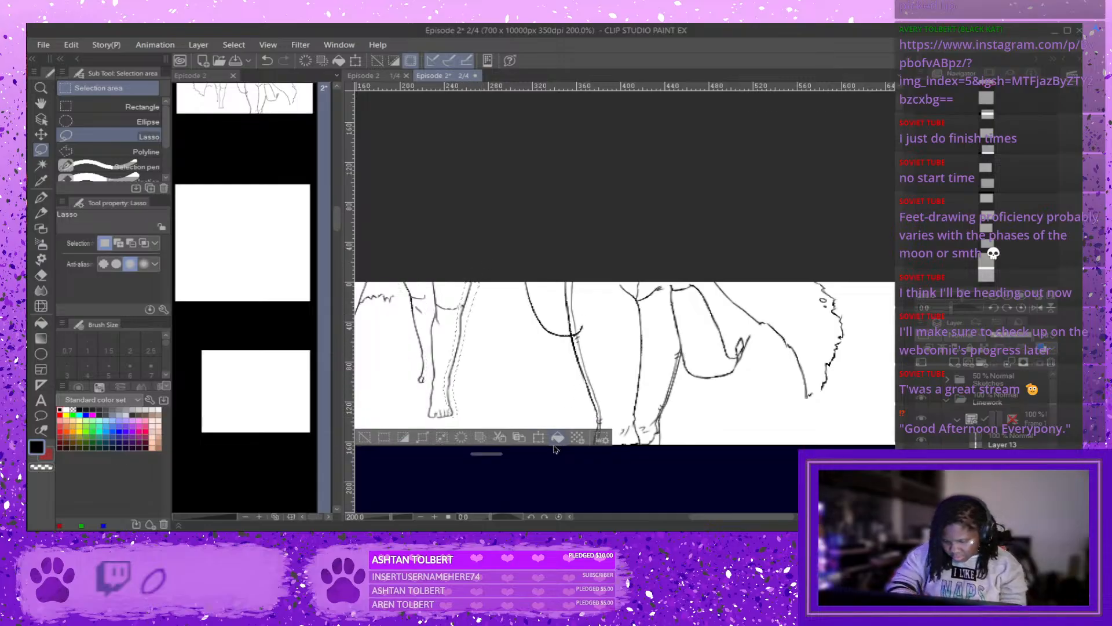
click(538, 438)
drag(490, 273, 489, 274)
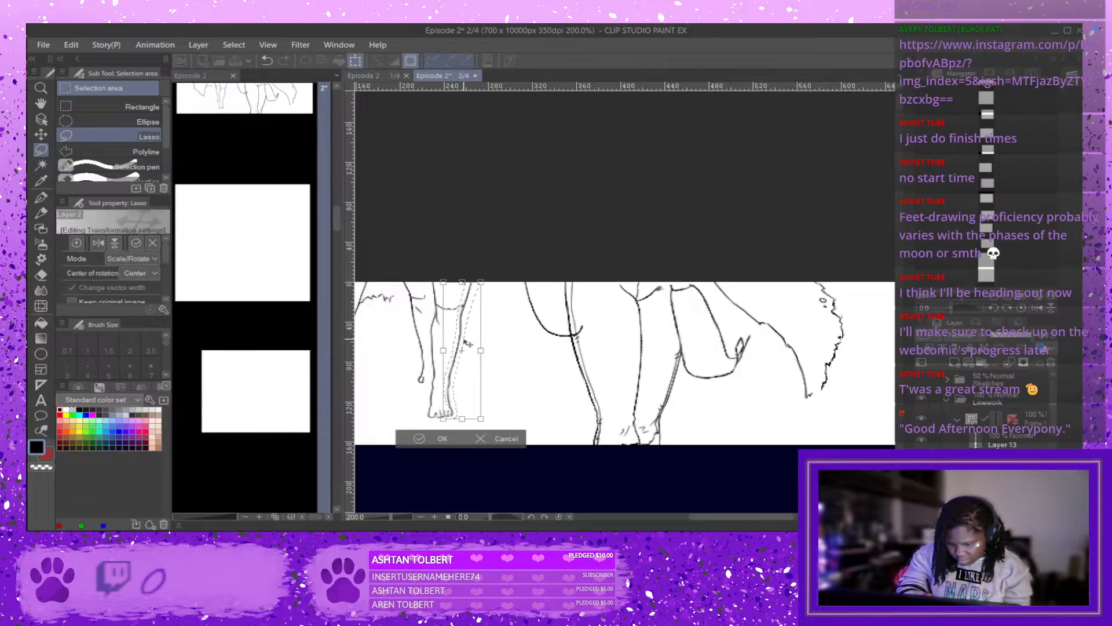
drag(481, 282, 484, 277)
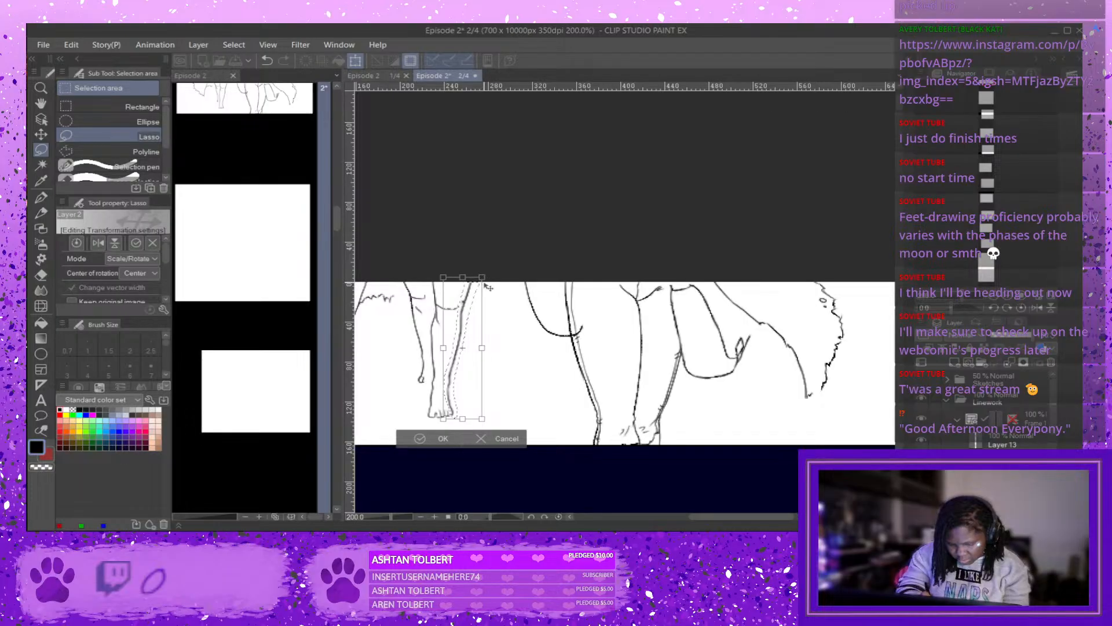
key(ctrl+z)
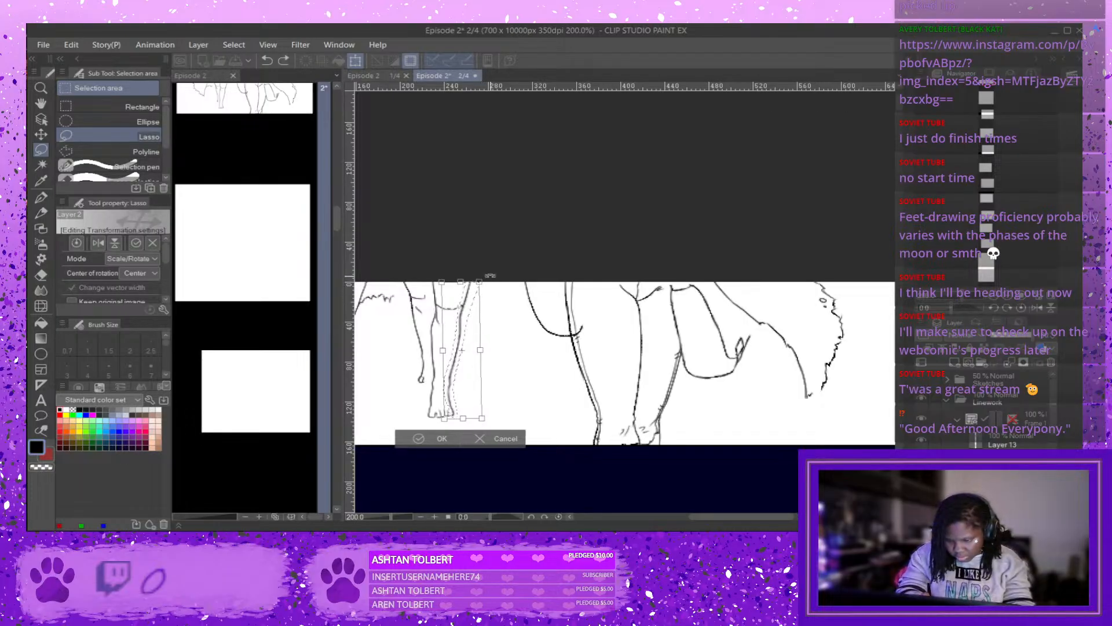
drag(490, 275, 483, 297)
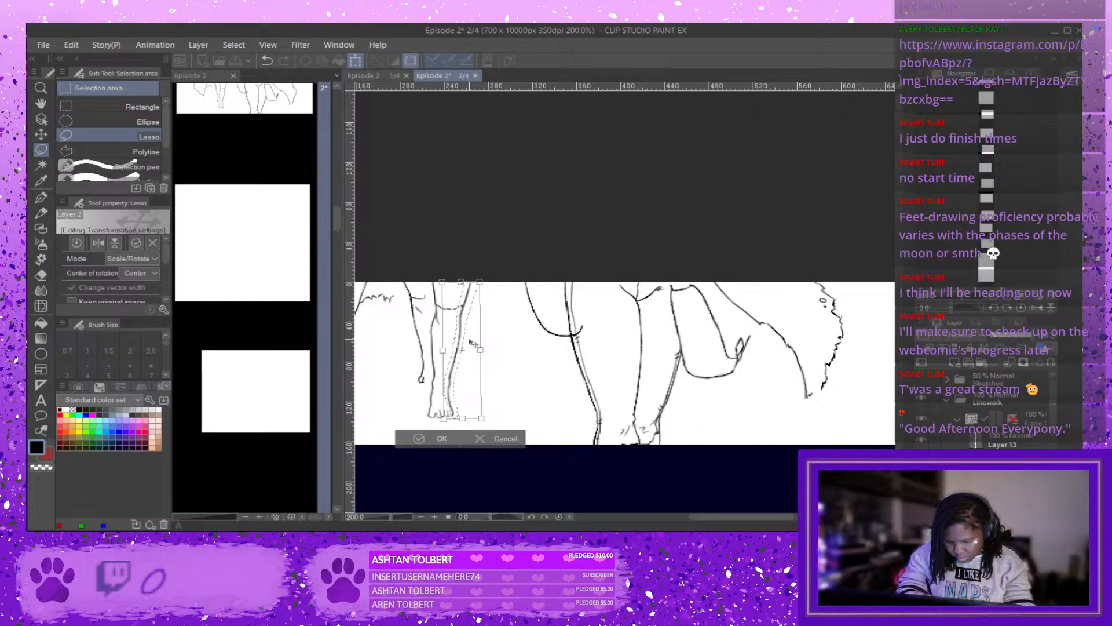
click(417, 438)
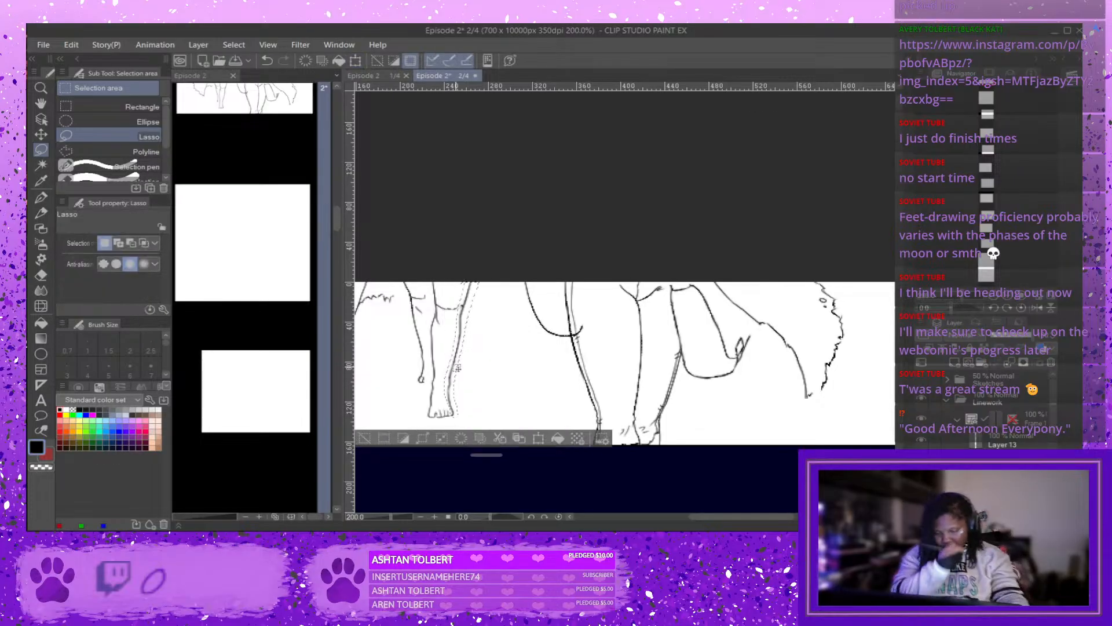
click(365, 440)
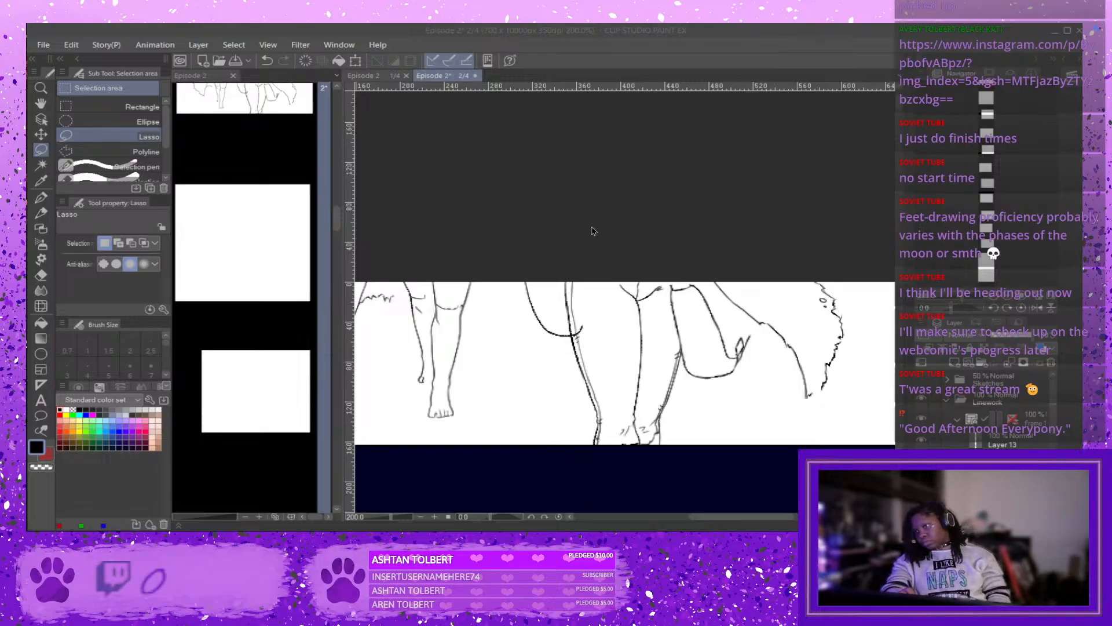
click(666, 188)
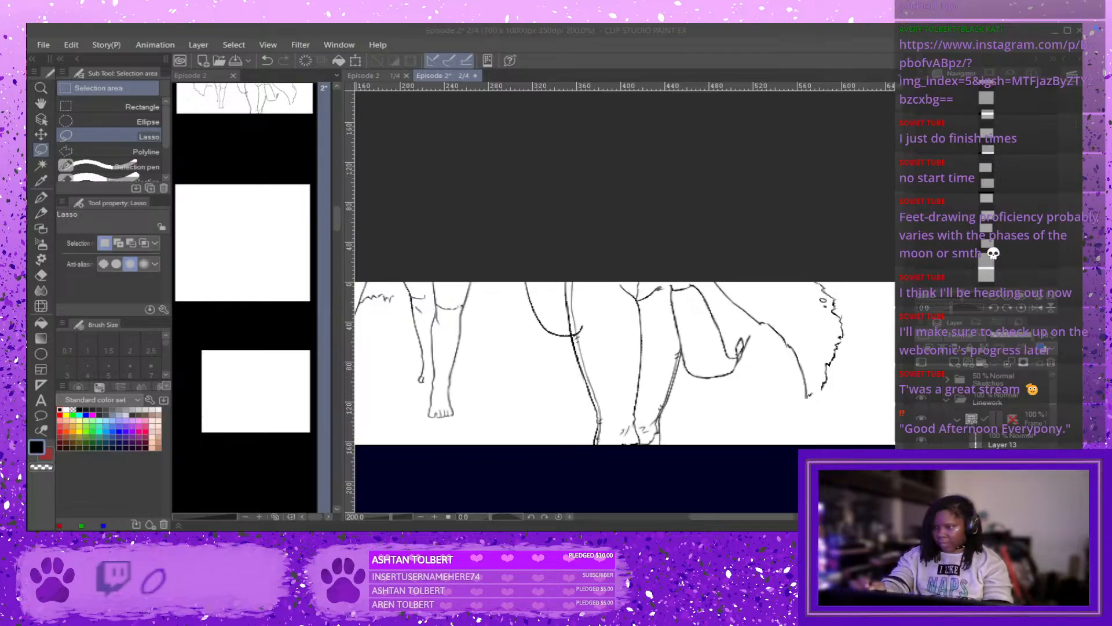
key(alt+Tab)
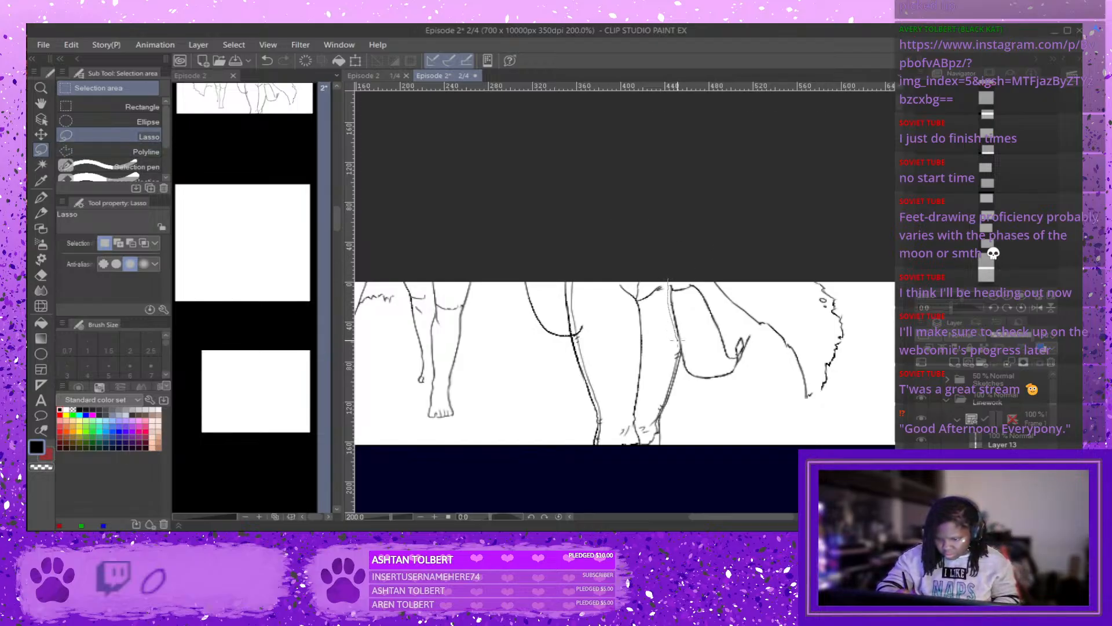
Lasso the looped cloak fold beside the larger figure's right leg again and nudge it slightly right.
mouse_move(681, 348)
mouse_down()
mouse_move(694, 380)
mouse_move(728, 379)
mouse_move(757, 334)
mouse_move(701, 279)
mouse_move(669, 284)
mouse_up()
click(766, 398)
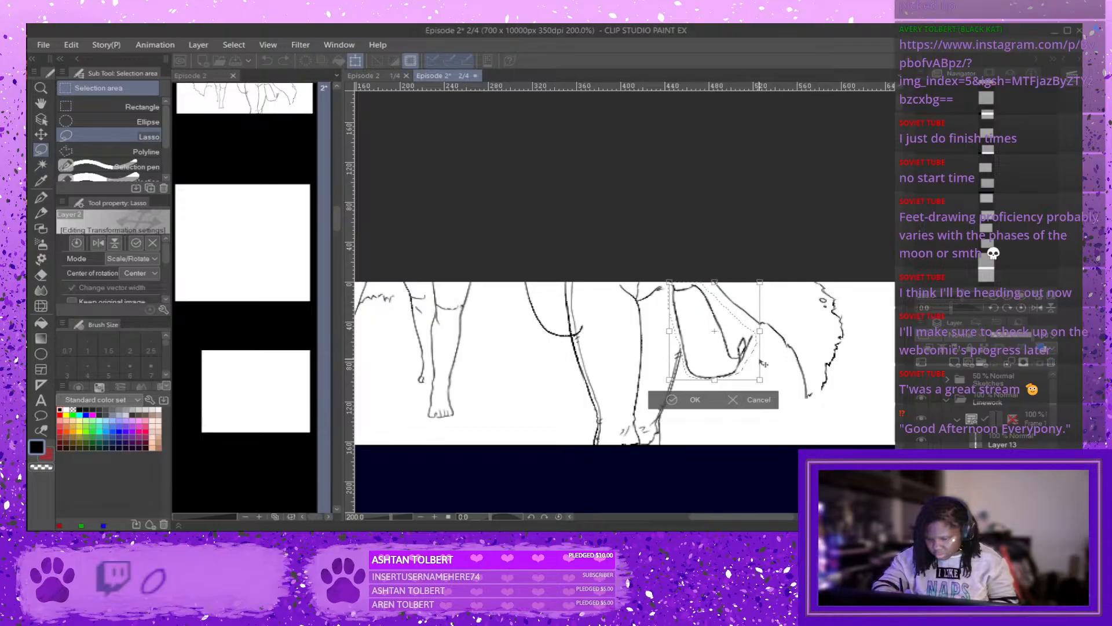
drag(759, 360, 761, 360)
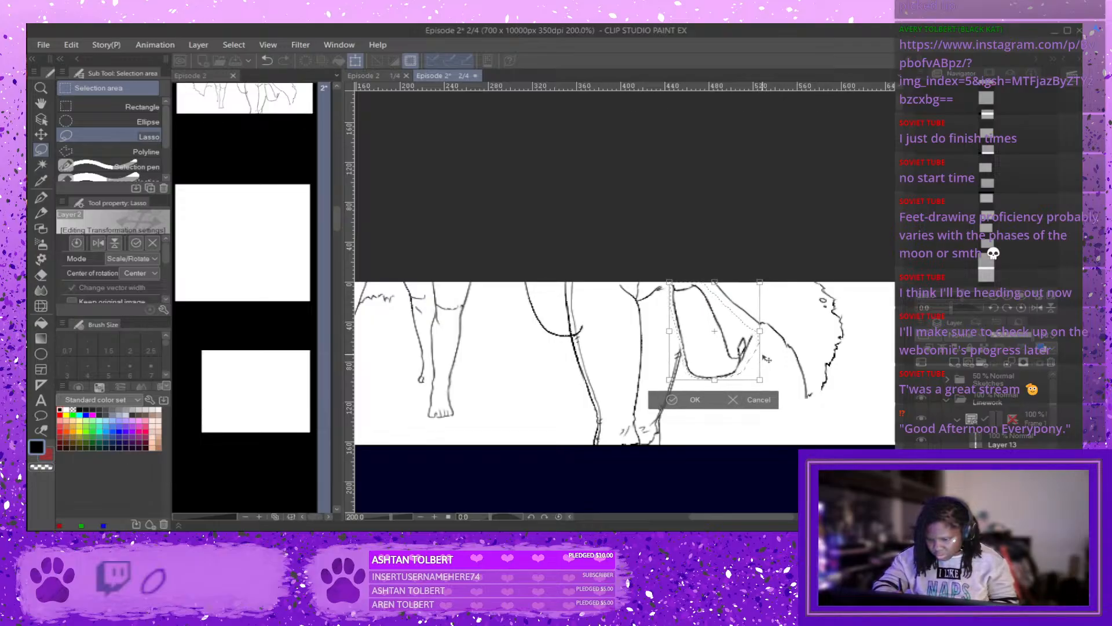
click(689, 400)
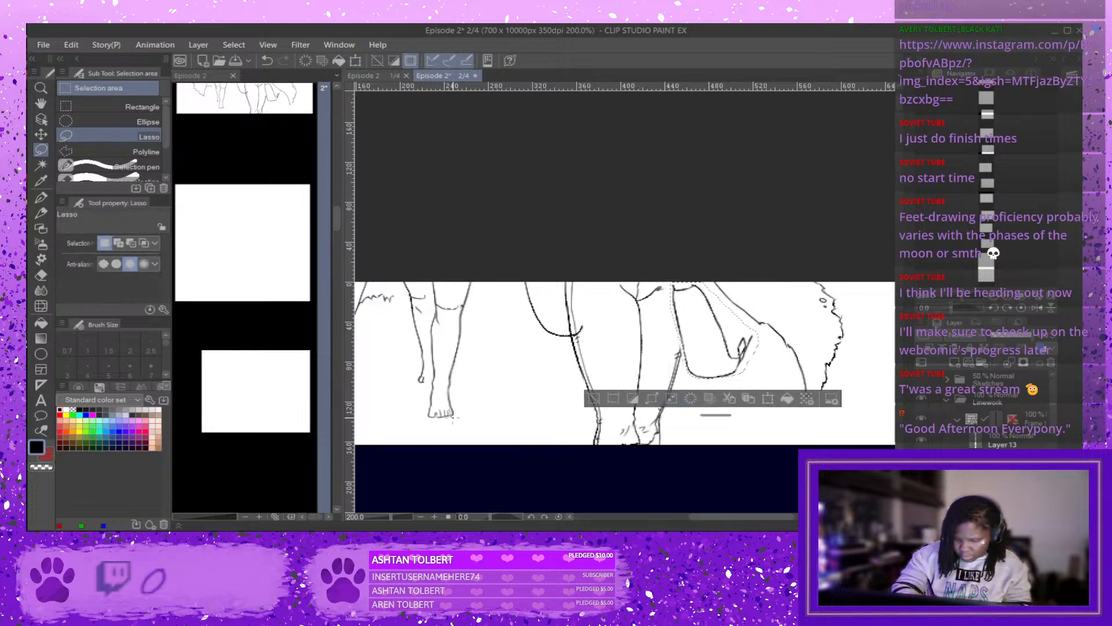
Lasso the outer line of the smaller figure's front leg again and adjust its angle slightly.
mouse_move(452, 416)
mouse_down()
mouse_move(474, 278)
mouse_move(446, 380)
mouse_move(454, 407)
mouse_up()
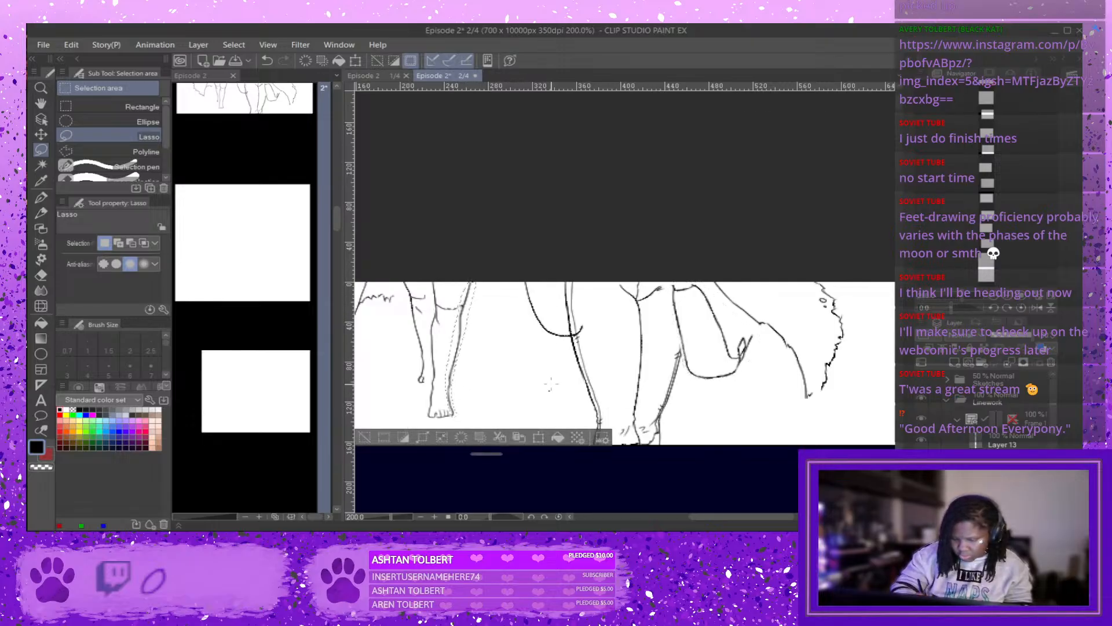
click(539, 437)
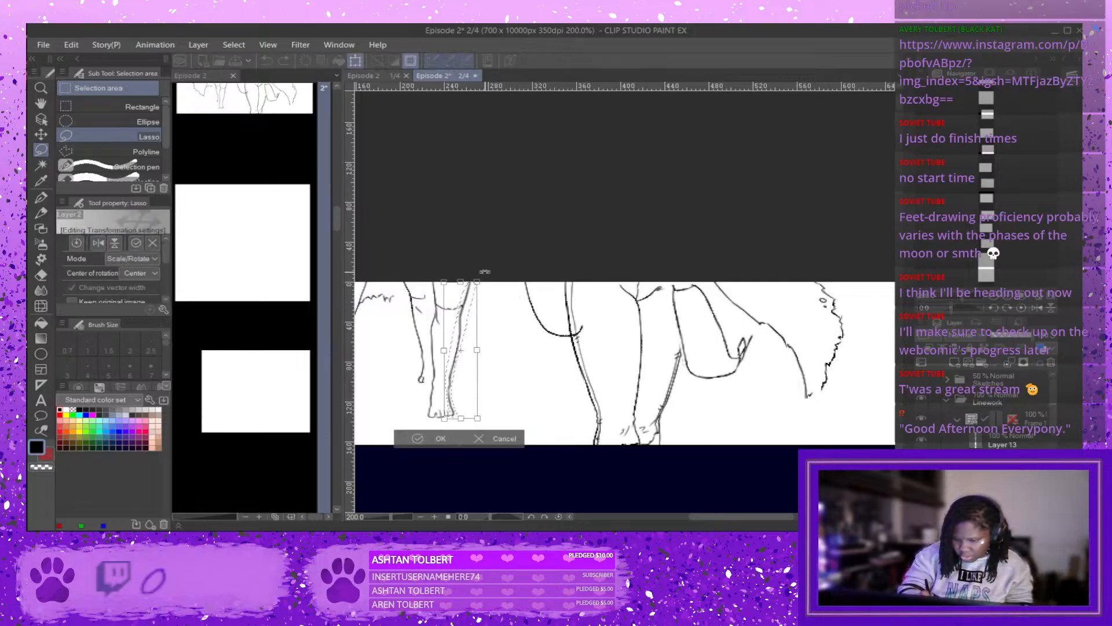
click(417, 438)
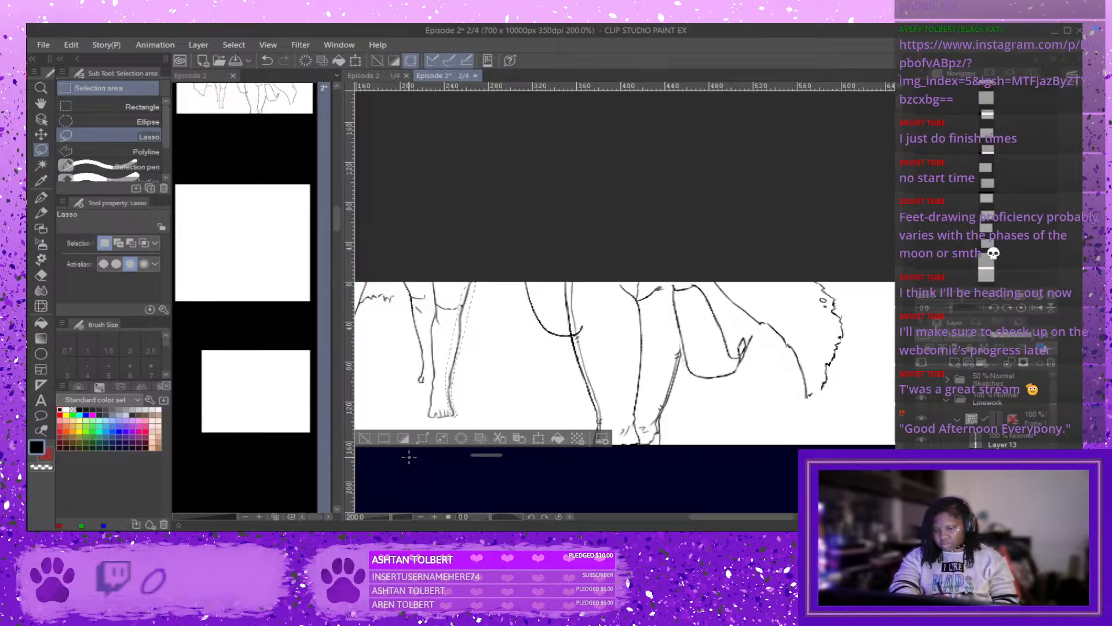
click(40, 274)
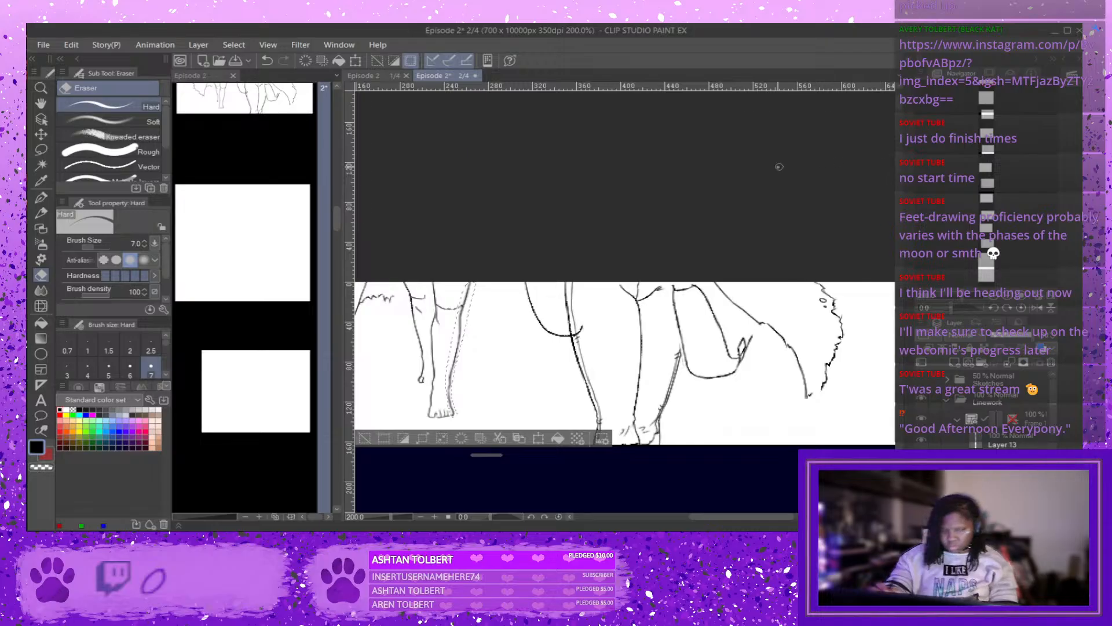
click(40, 197)
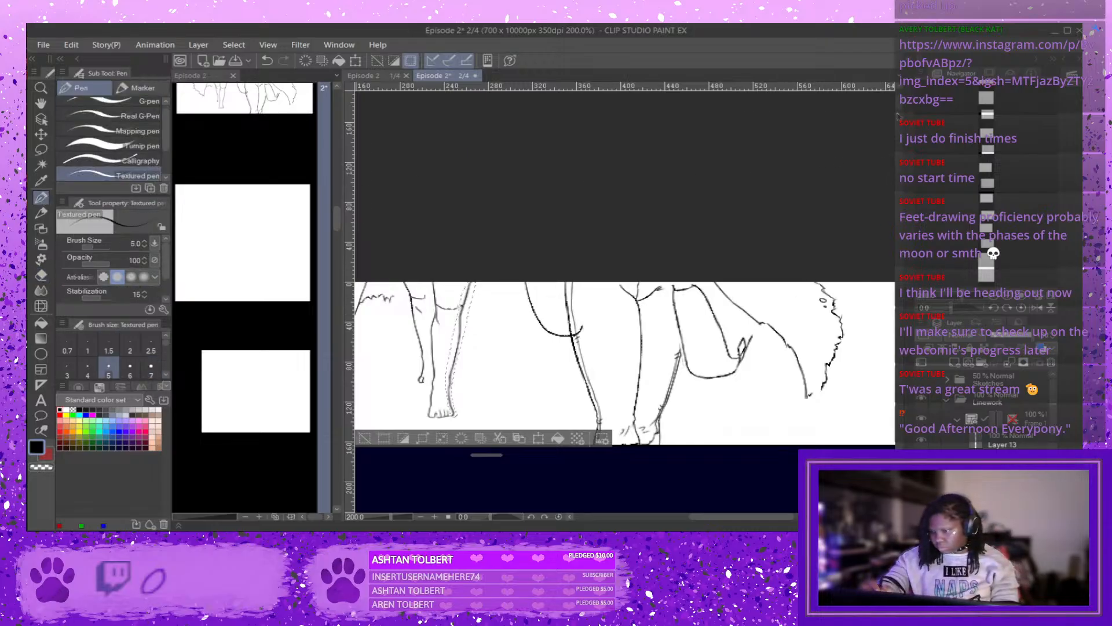
scroll(625, 290, down, 3)
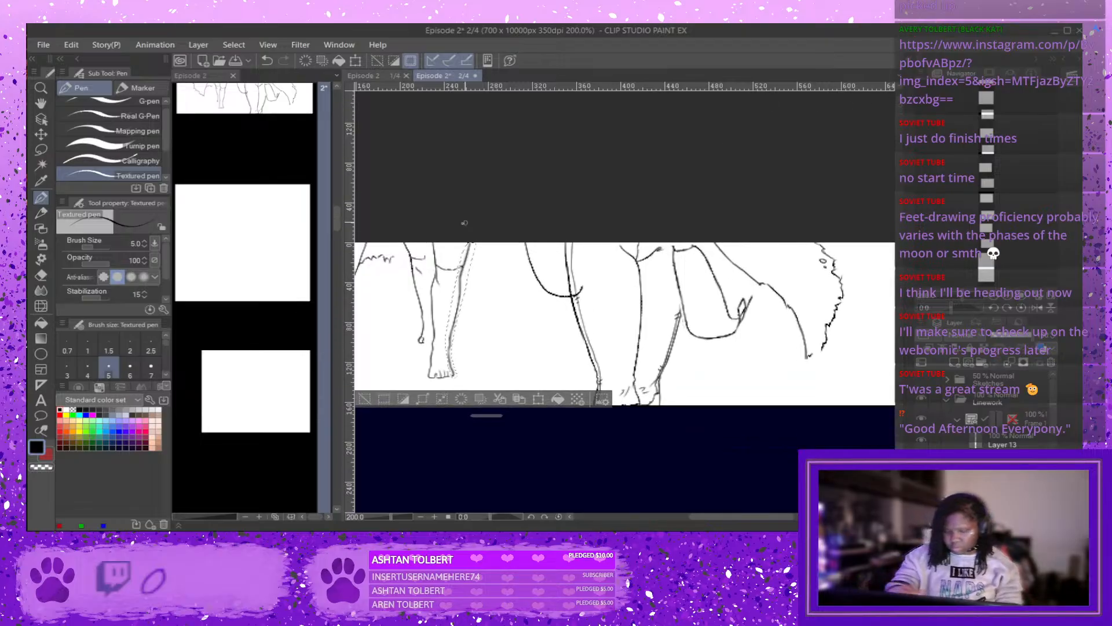
click(40, 149)
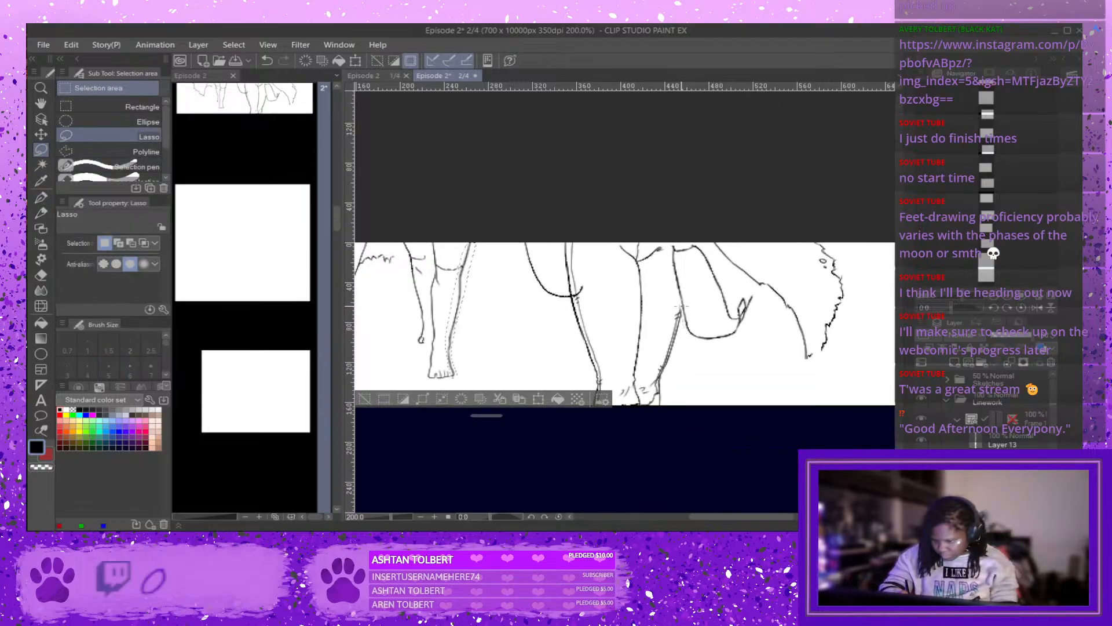
Lasso the outer line of the larger figure's right lower leg and foot, nudge it slightly right and deselect.
mouse_move(682, 316)
mouse_down()
mouse_move(673, 382)
mouse_move(660, 412)
mouse_move(643, 412)
mouse_move(641, 372)
mouse_move(680, 298)
mouse_up()
click(713, 434)
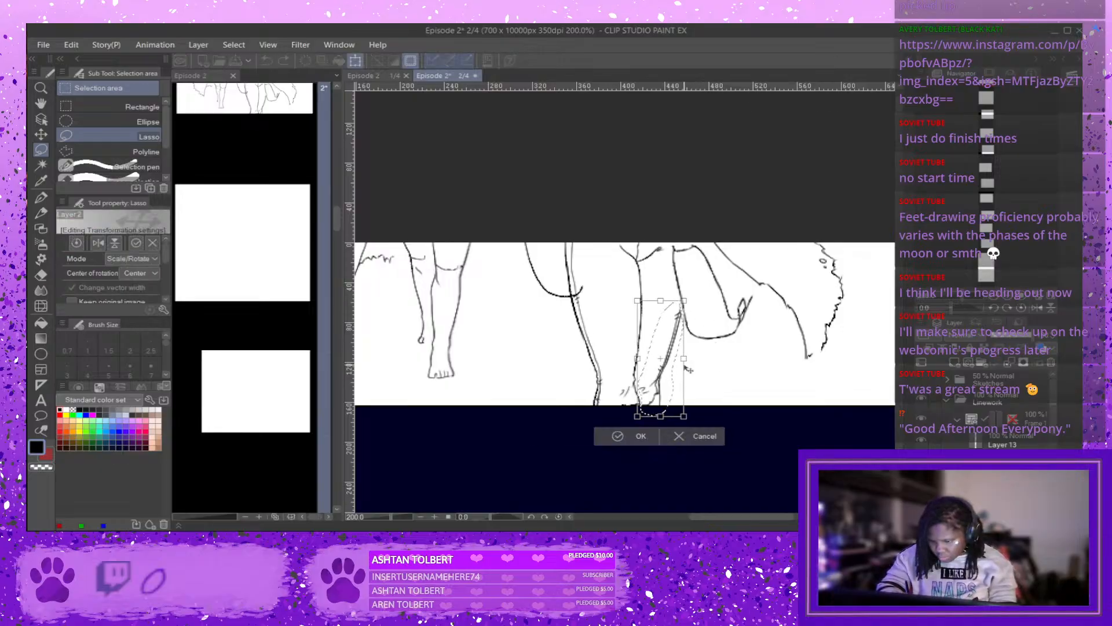
drag(684, 375, 688, 376)
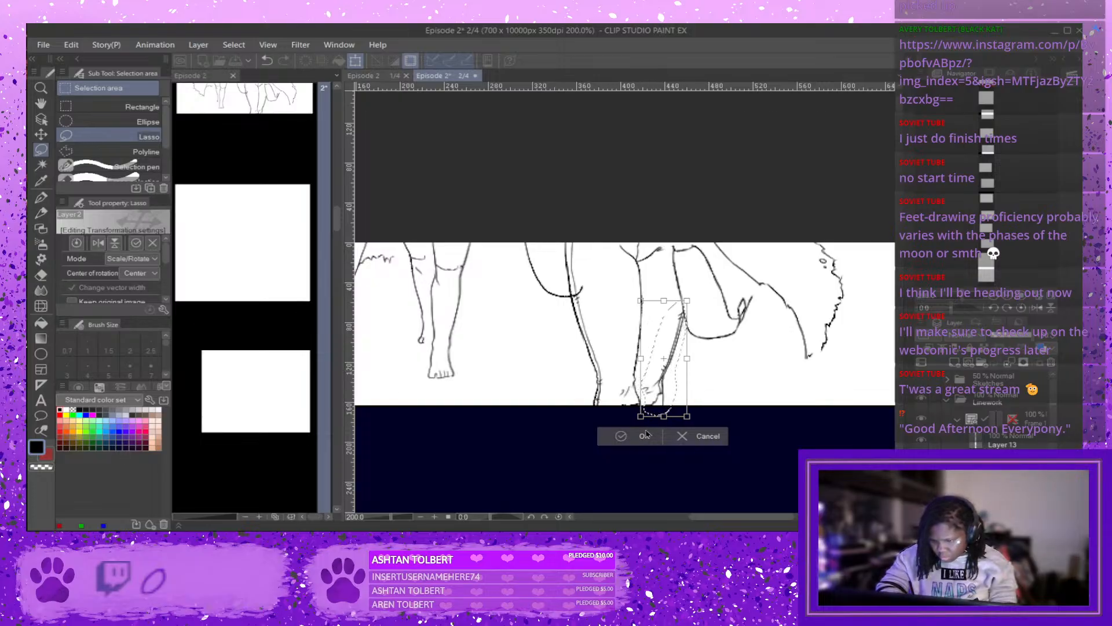
click(622, 439)
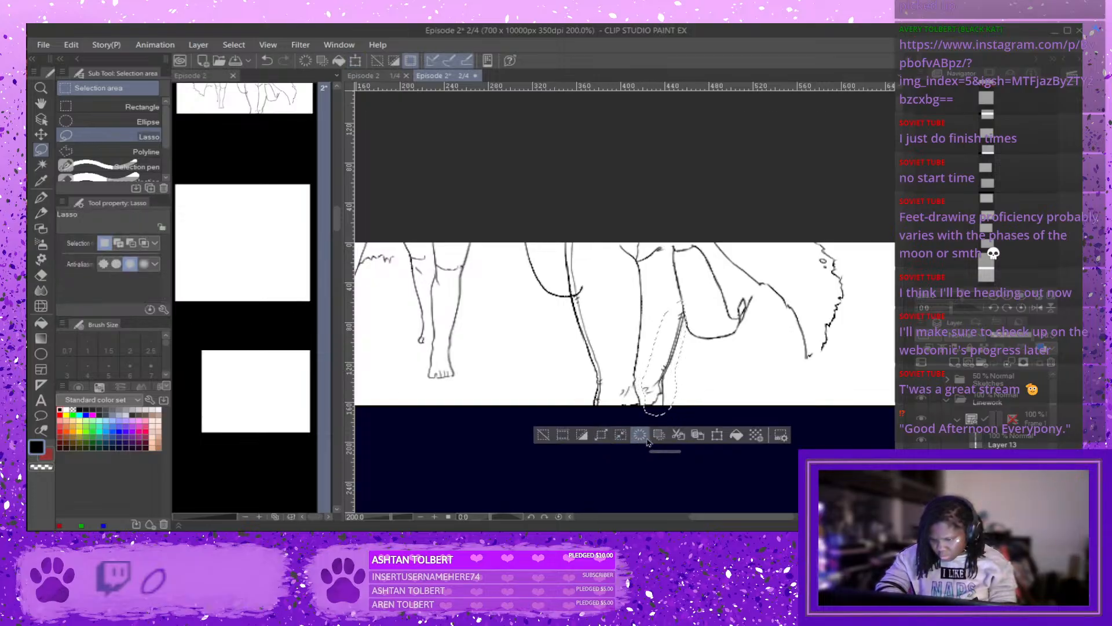
click(546, 436)
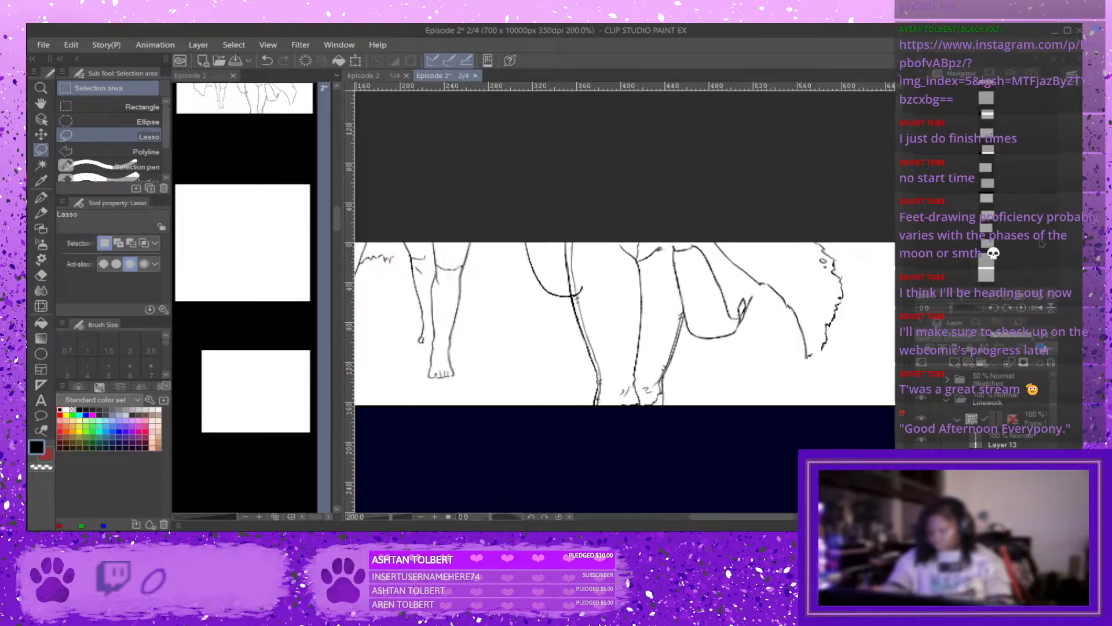
Ink the ragged left edge of the larger figure's cloak with the Textured pen and hide the smooth cloak curve on Layer 13.
click(40, 197)
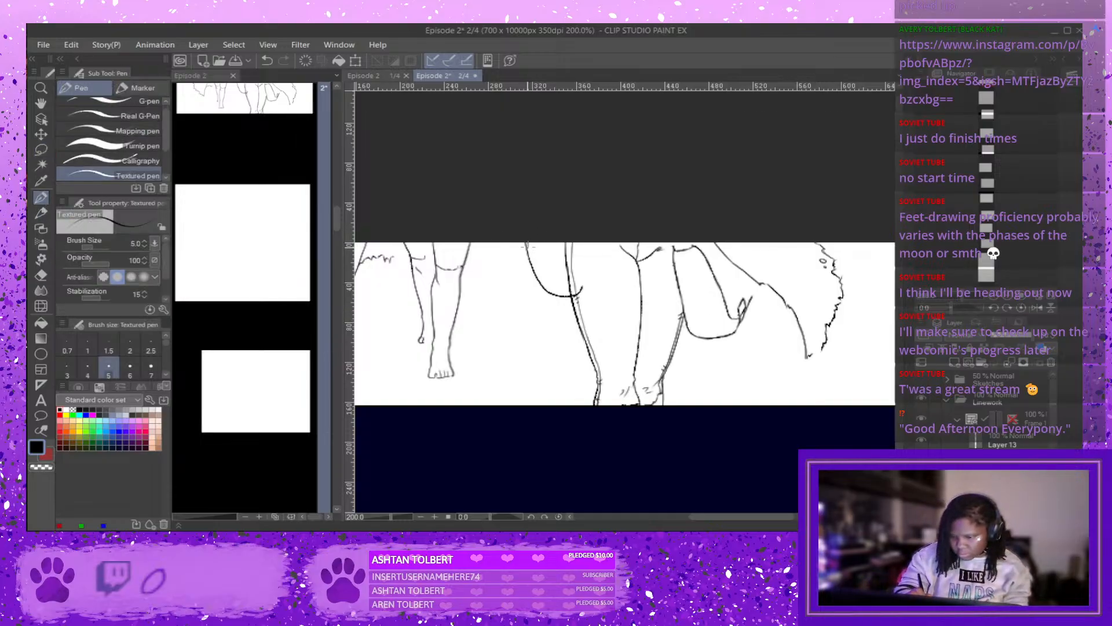
mouse_move(524, 244)
mouse_down()
mouse_move(540, 282)
mouse_move(572, 308)
mouse_up()
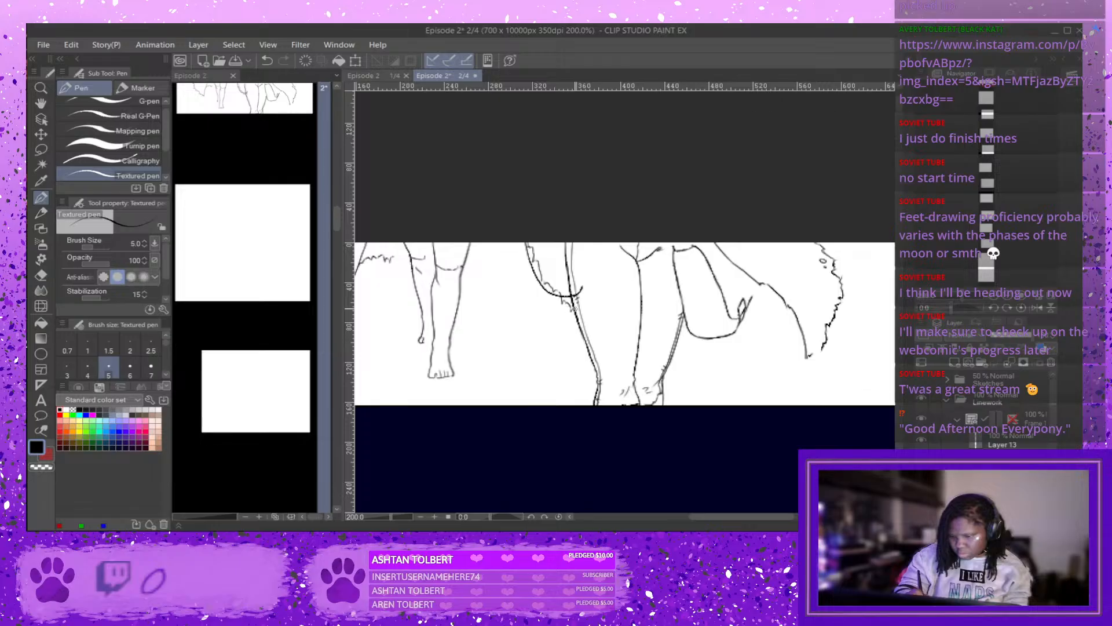
click(1005, 441)
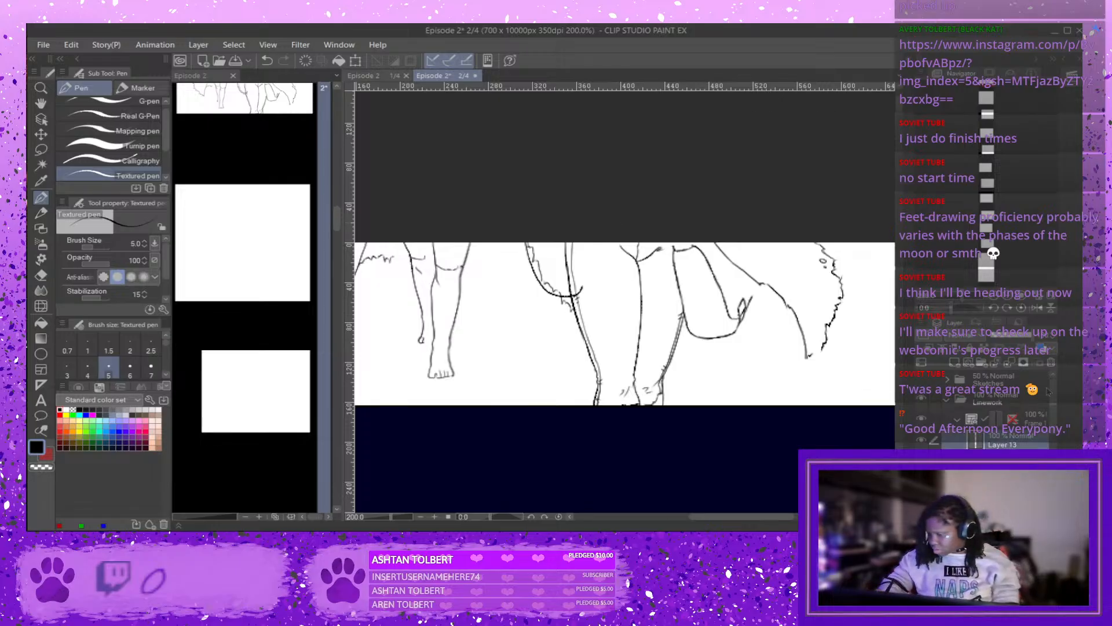
click(920, 442)
click(921, 442)
click(921, 442)
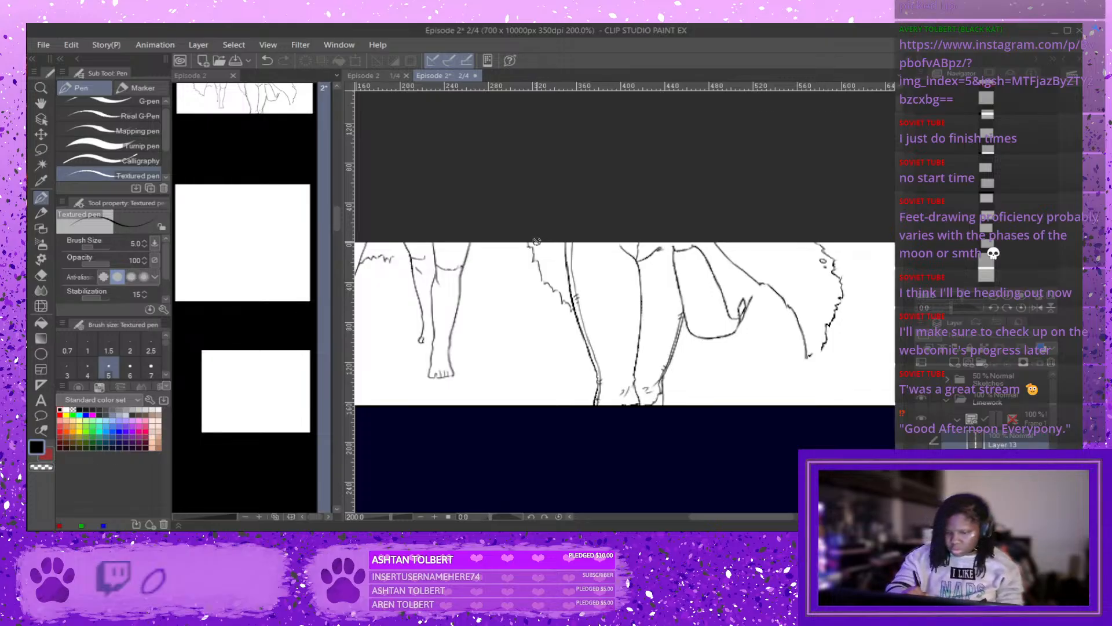
Add small oval spots inside both ragged cloak edges, ink the jagged tip of the right edge and save the page.
click(994, 463)
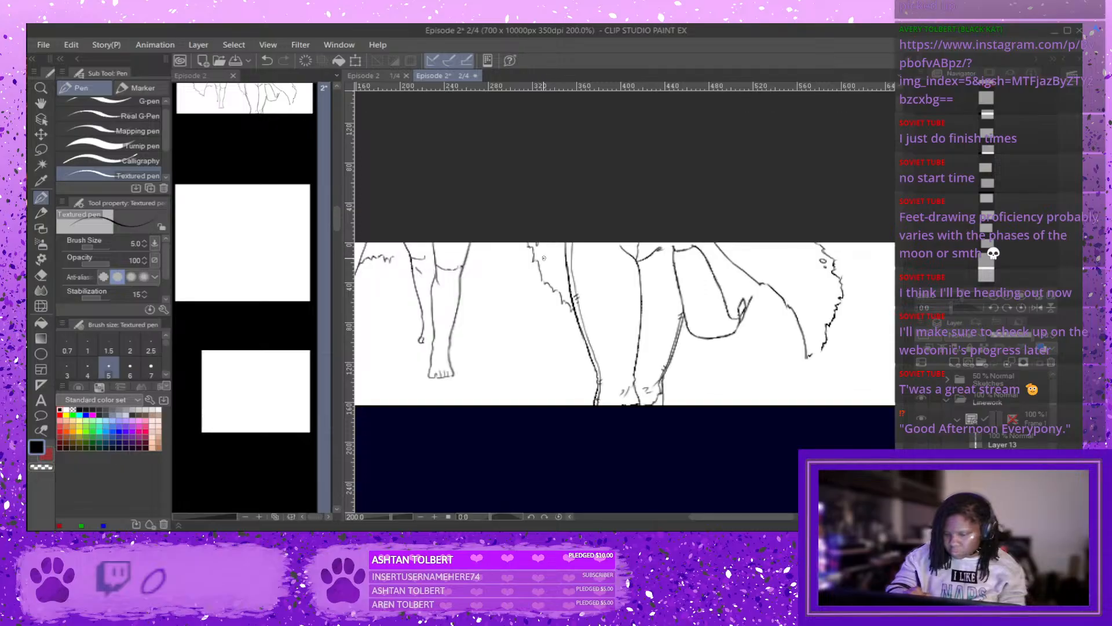
drag(555, 252, 556, 253)
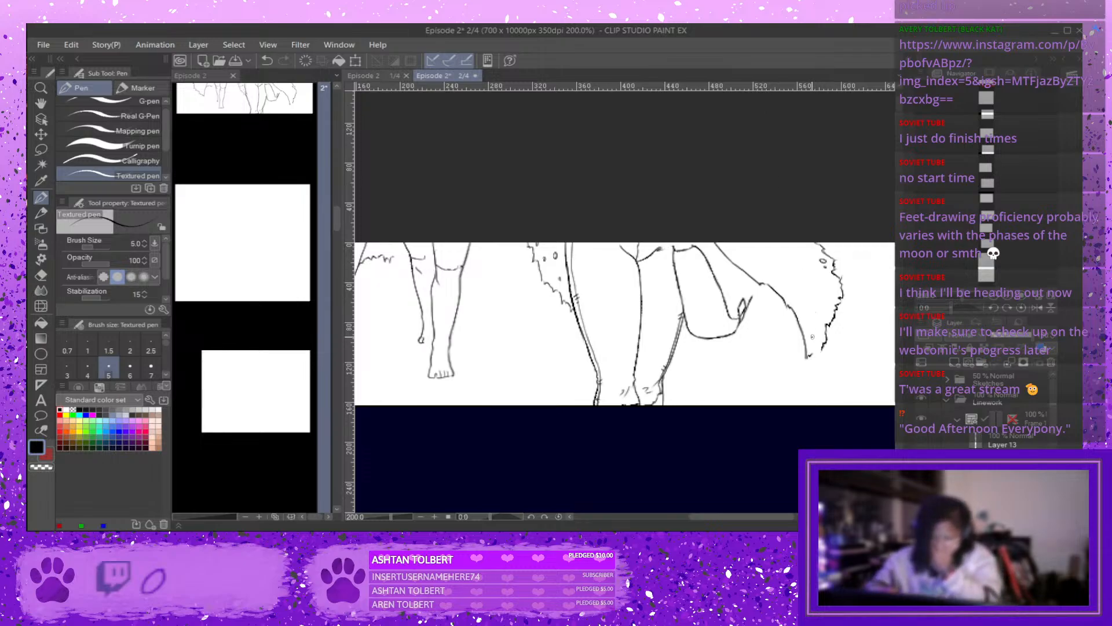
mouse_move(813, 336)
mouse_down()
mouse_move(814, 323)
mouse_move(822, 355)
mouse_up()
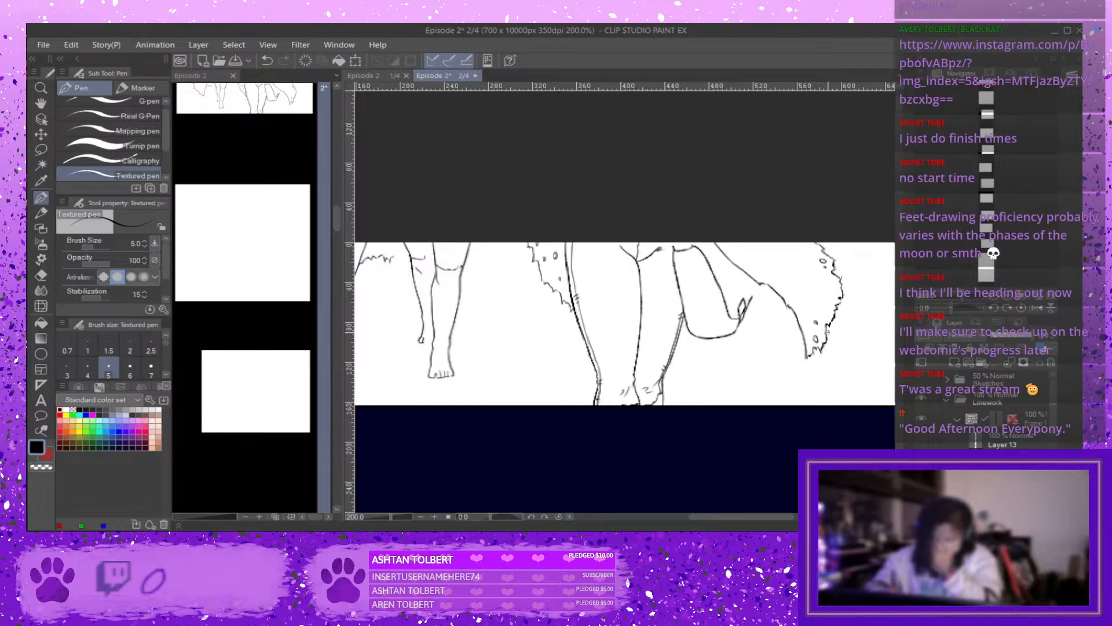
drag(823, 300, 825, 298)
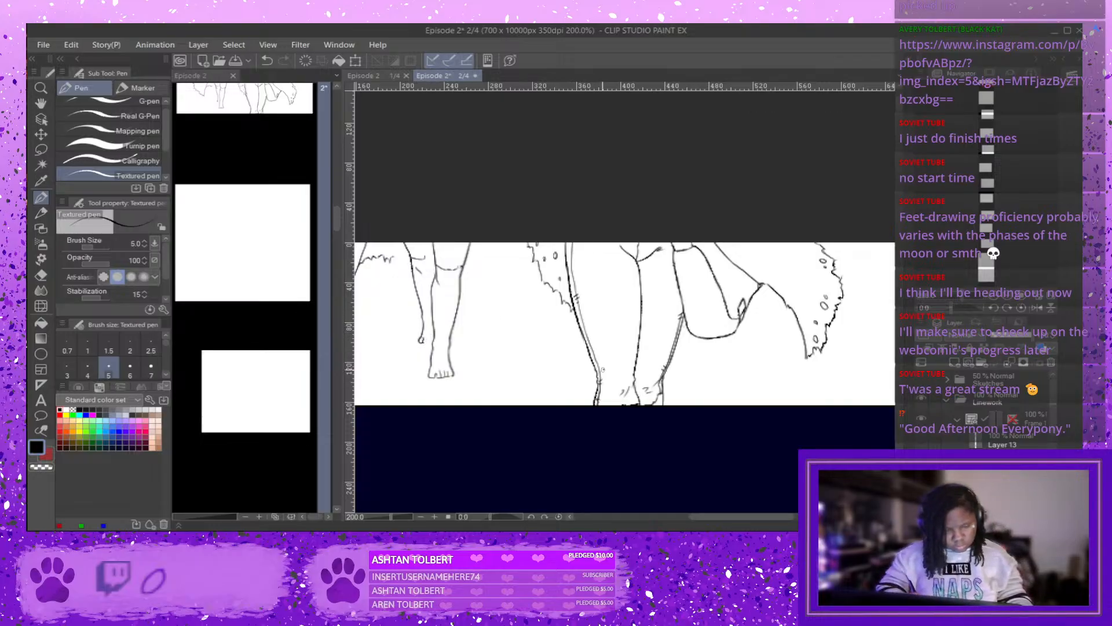
key(ctrl+s)
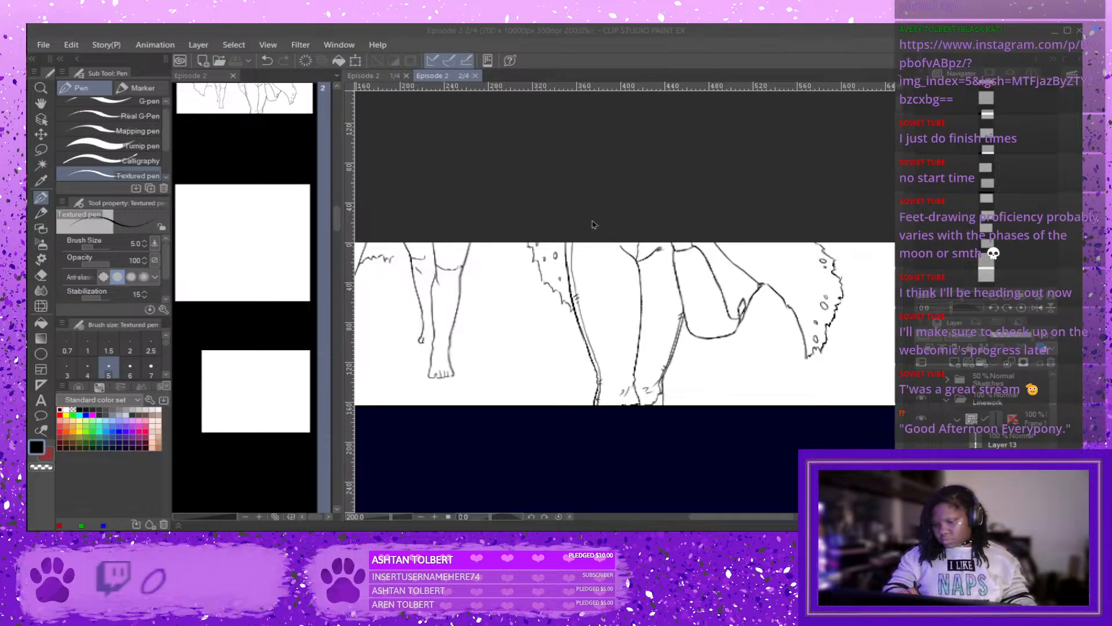
click(642, 201)
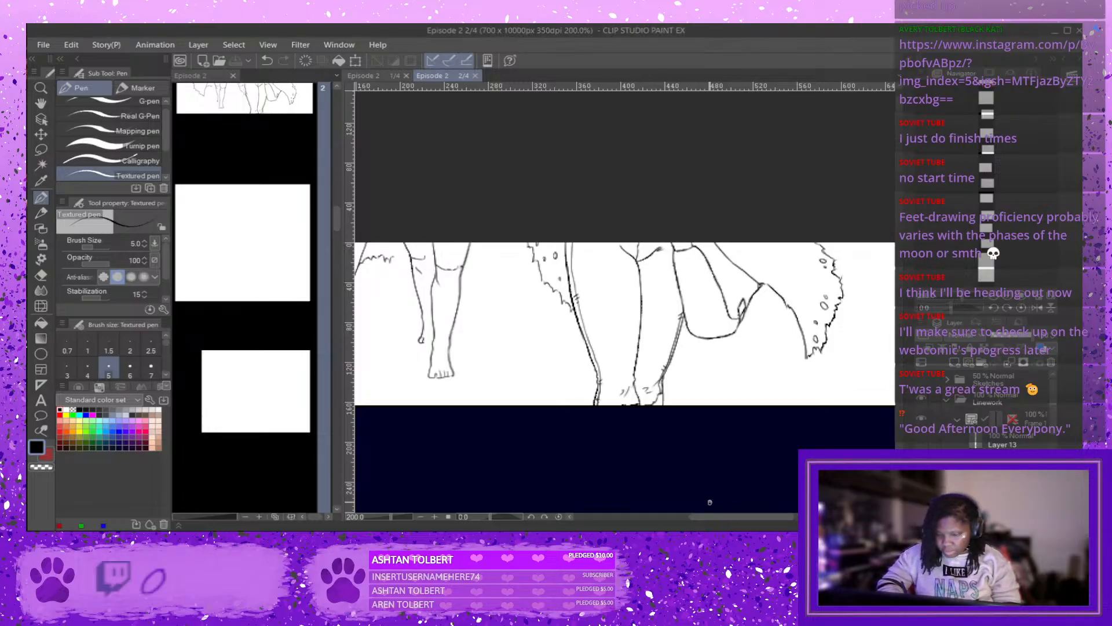
Erase the crossing fold lines above the larger figure's right leg with the Hard eraser.
click(40, 244)
click(41, 277)
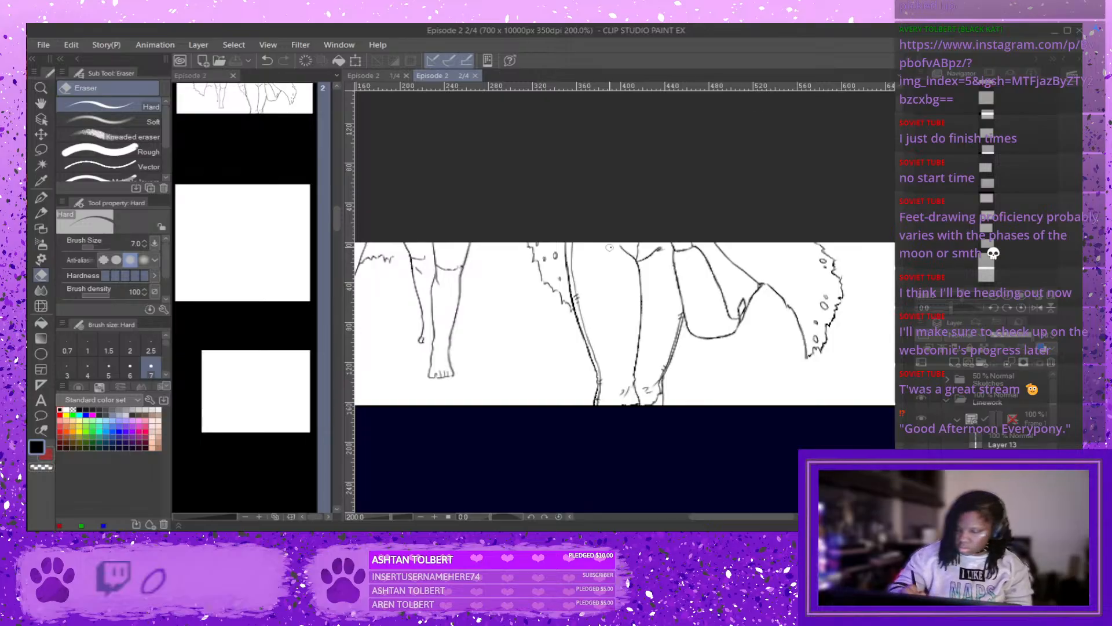
mouse_move(630, 238)
mouse_down()
mouse_move(637, 261)
mouse_move(657, 253)
mouse_up()
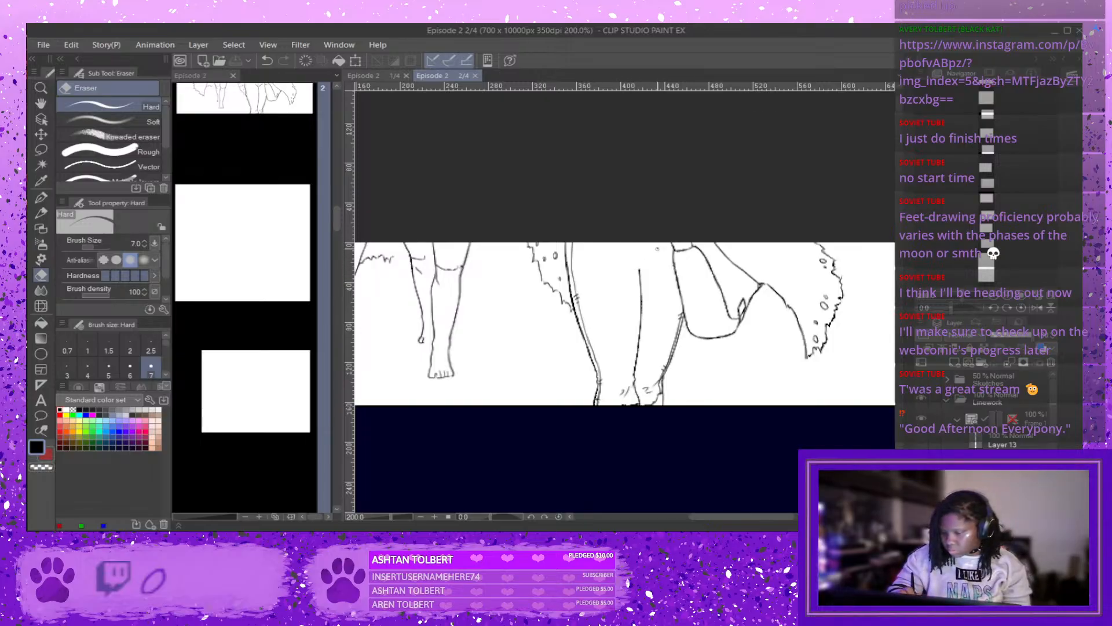
Extend the inner line of the larger figure's right leg up to the panel edge and draw a short hem line across the leg top.
click(40, 198)
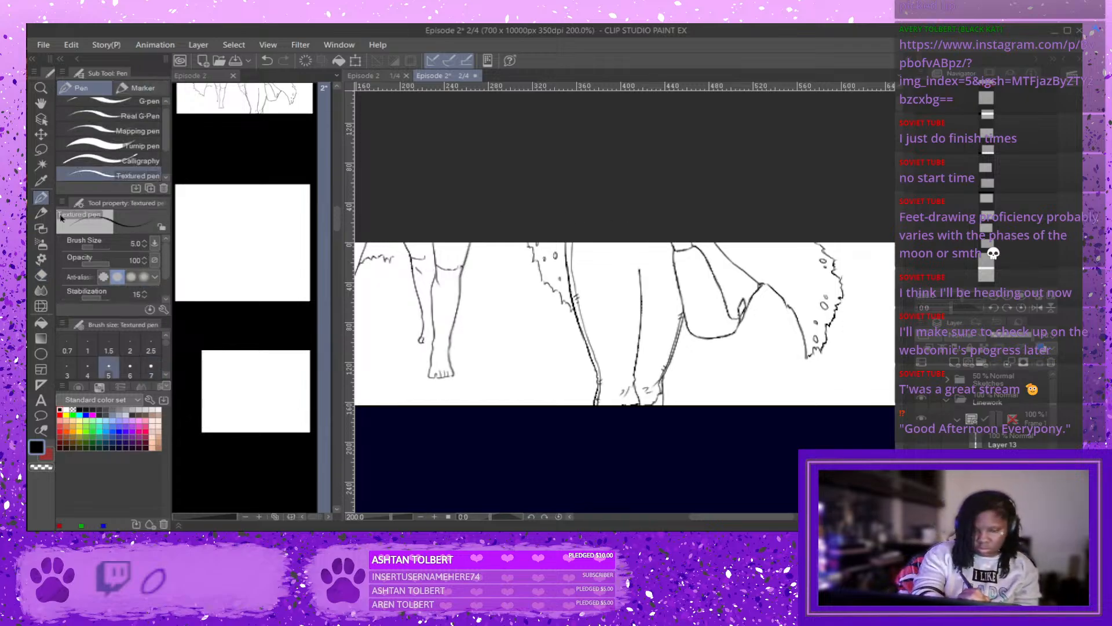
mouse_move(639, 270)
mouse_down()
mouse_move(638, 298)
mouse_move(640, 263)
mouse_up()
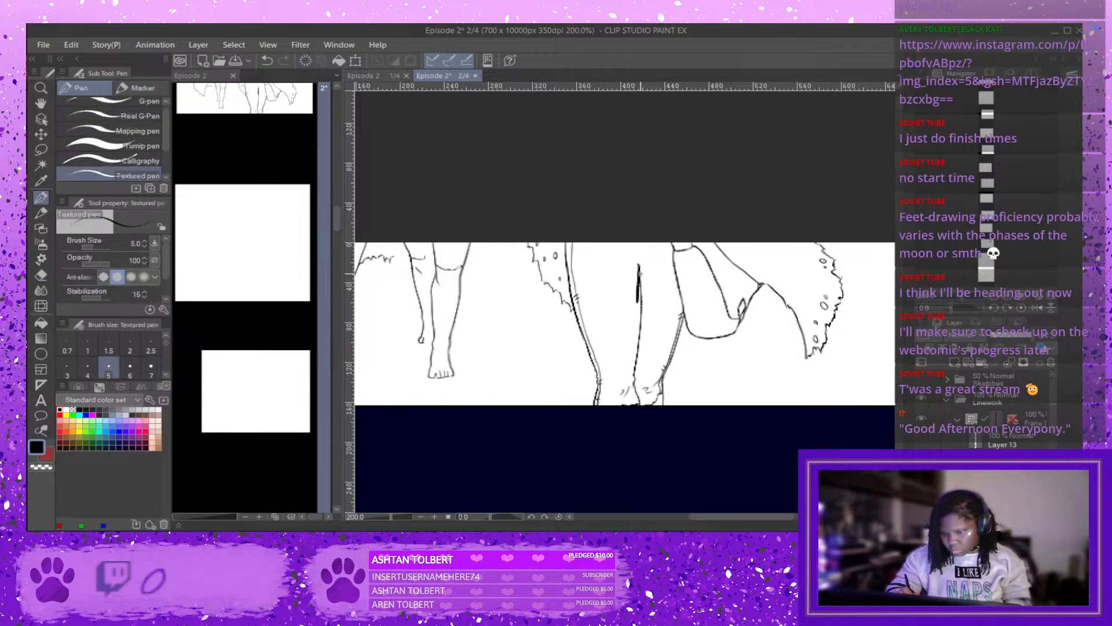
key(ctrl+z)
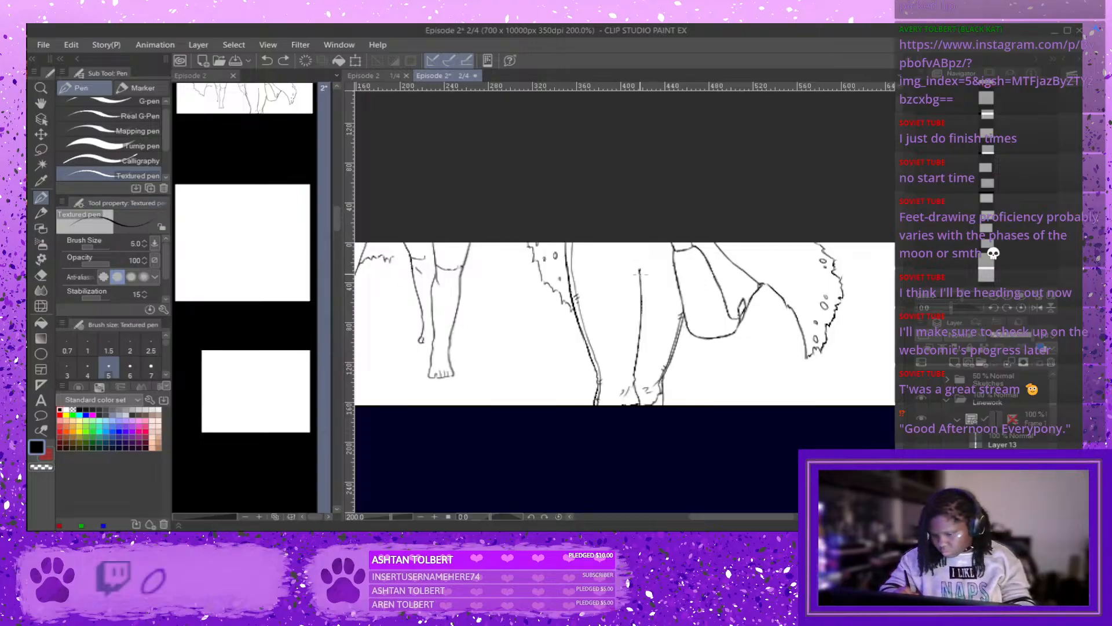
mouse_move(640, 275)
mouse_down()
mouse_move(643, 237)
mouse_move(671, 221)
mouse_move(643, 242)
mouse_move(640, 271)
mouse_move(642, 242)
mouse_up()
key(ctrl+z)
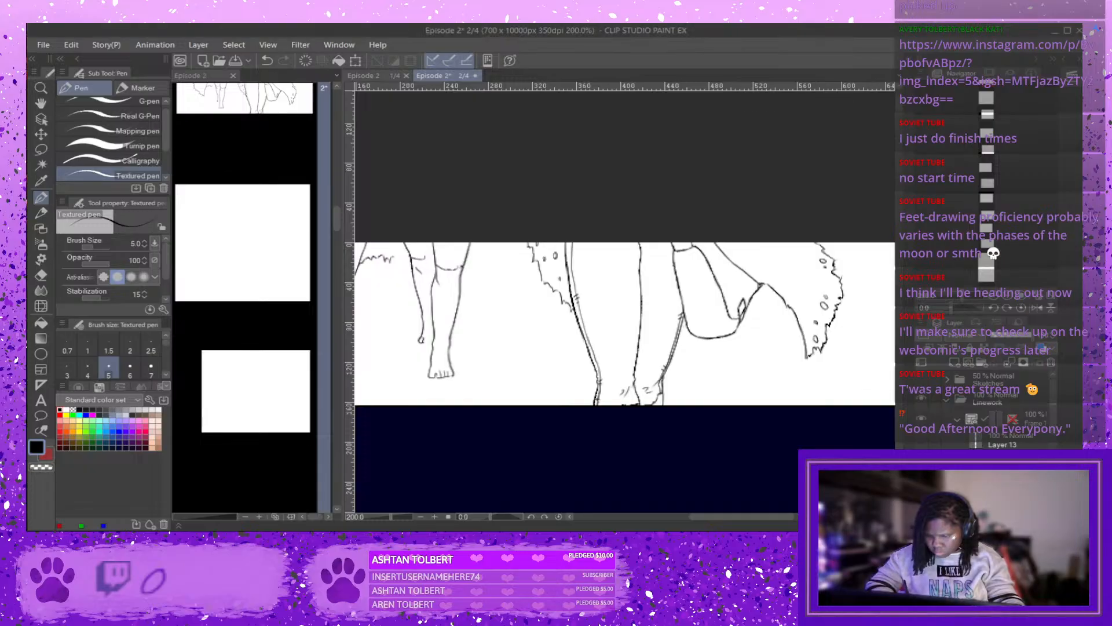
key(ctrl+z)
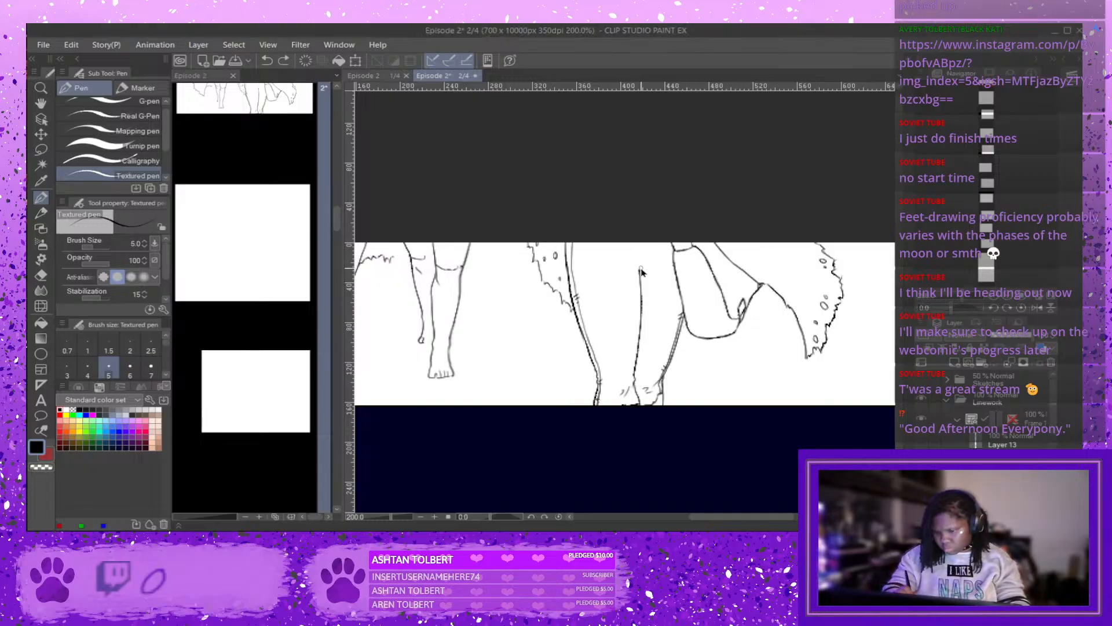
drag(640, 273, 639, 242)
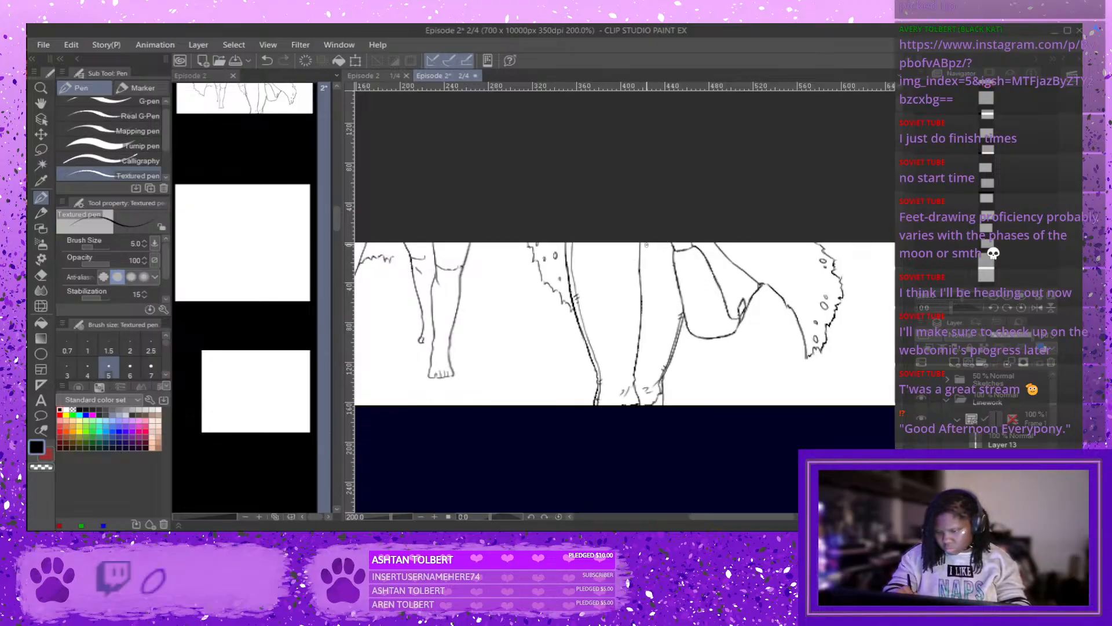
key(ctrl+z)
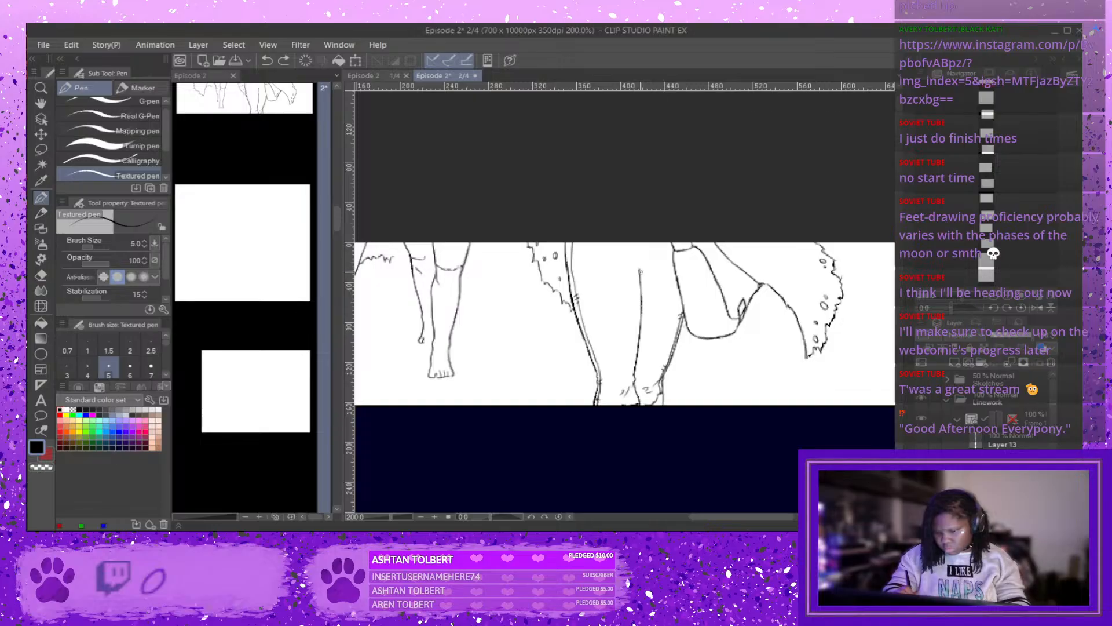
drag(640, 272, 639, 245)
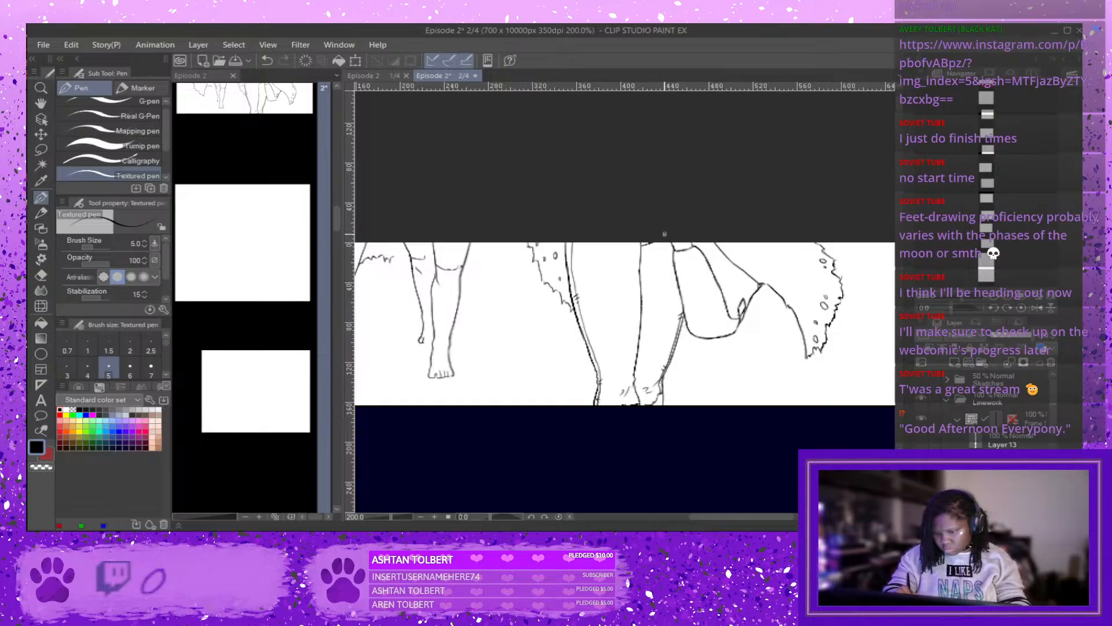
key(ctrl+z)
drag(642, 246, 669, 245)
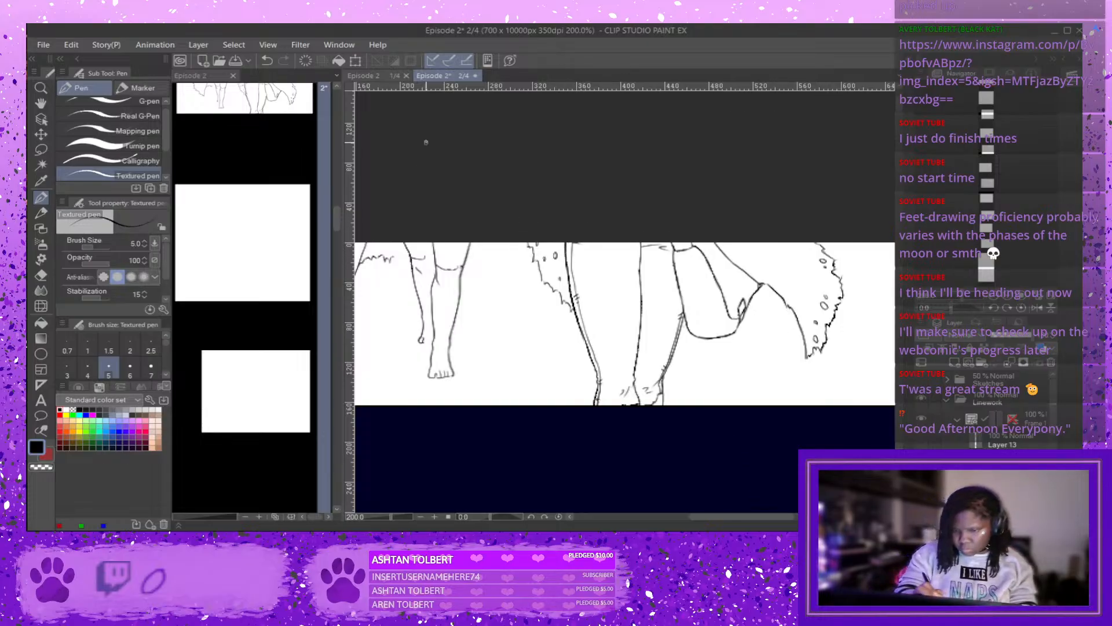
Switch to page 1 of Episode 2 and rename Layer 1 in the two-figure panel as BG.
click(379, 76)
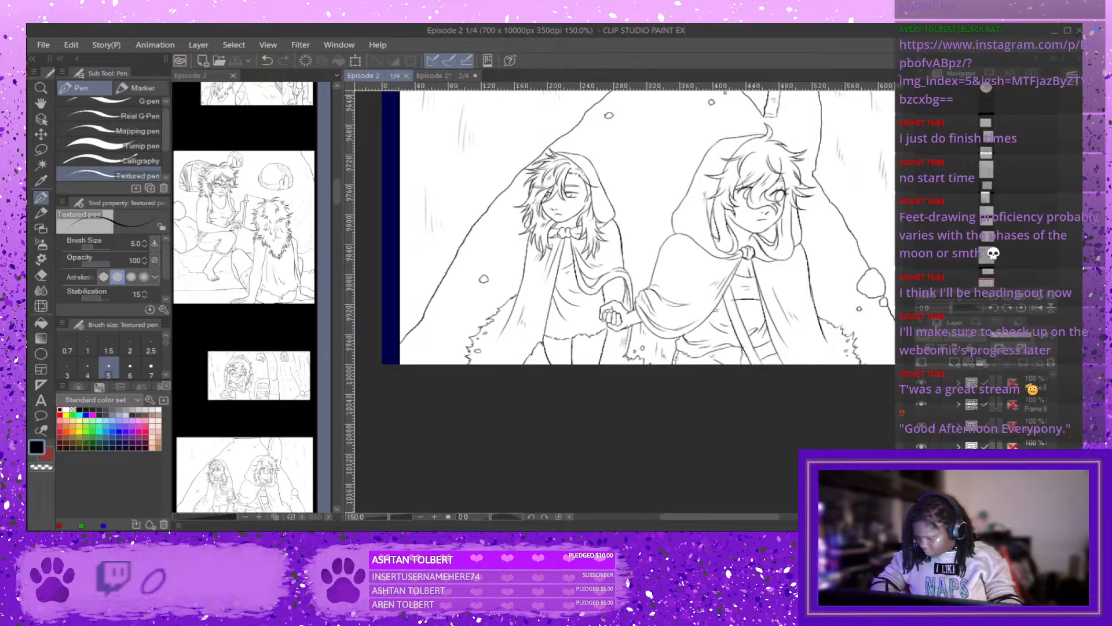
click(999, 460)
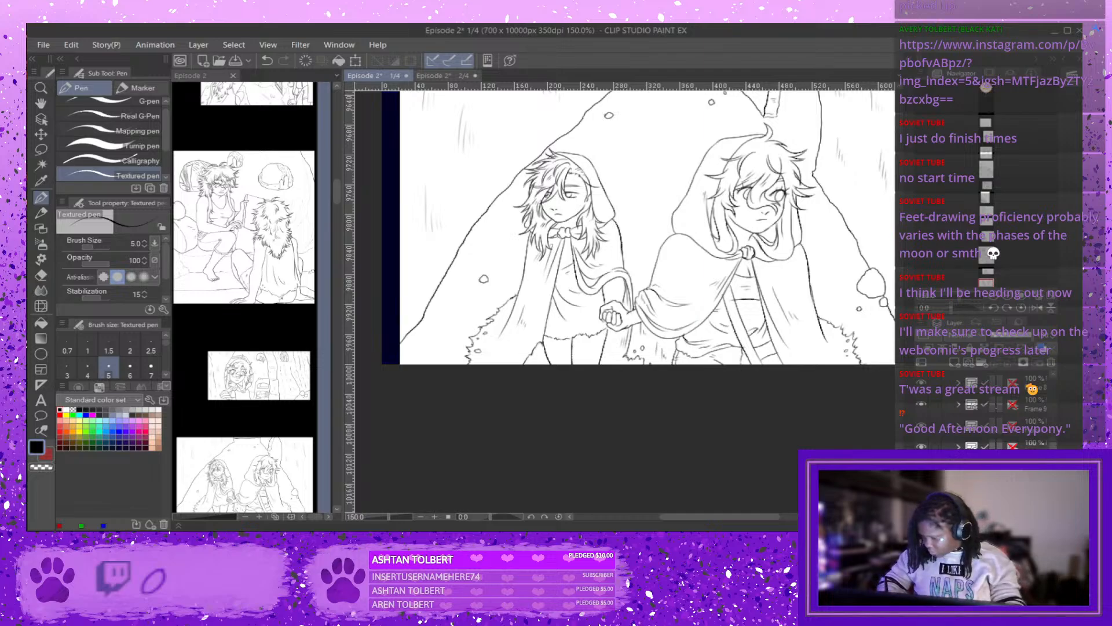
scroll(996, 411, down, 5)
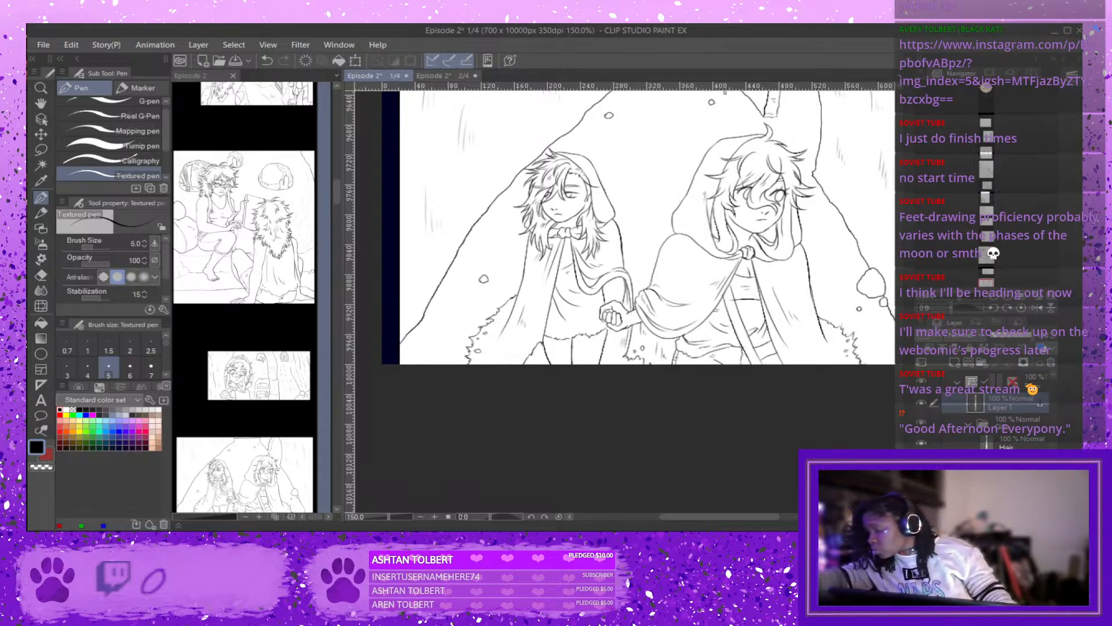
text(BG)
key(Return)
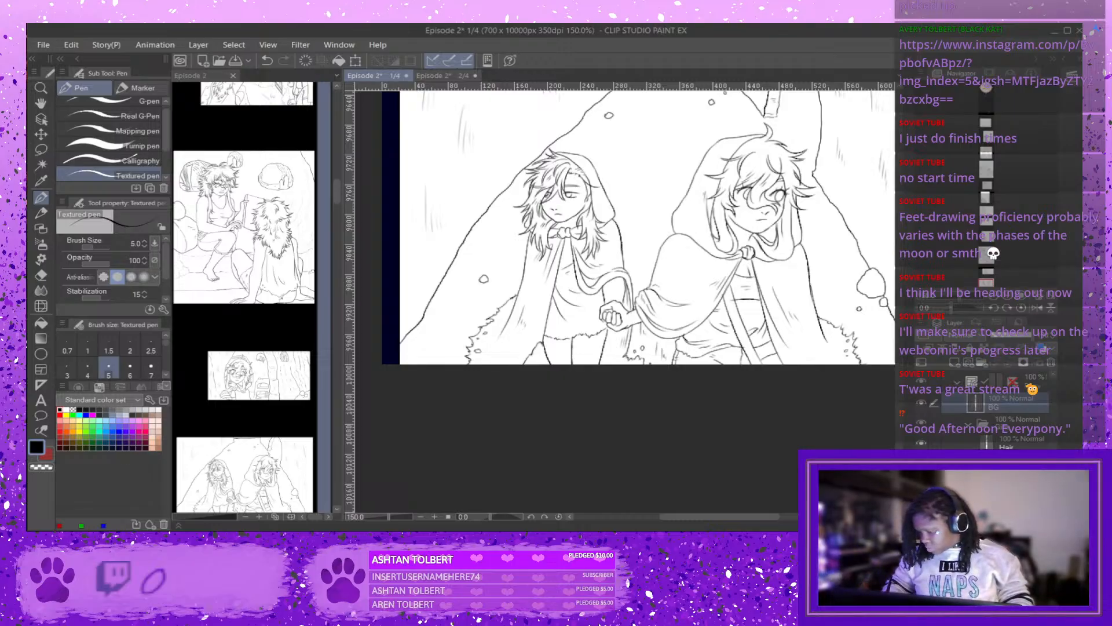
Ink a short stroke at the page's lower edge beneath the larger figure's cloak, redoing it until it fits.
click(1008, 472)
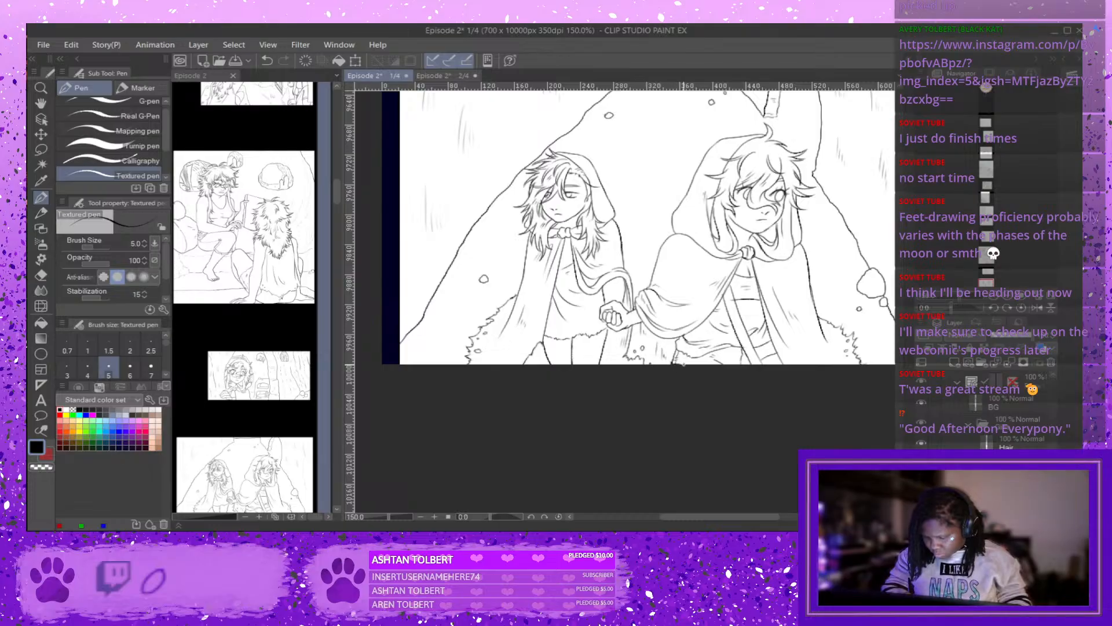
key(ctrl+z)
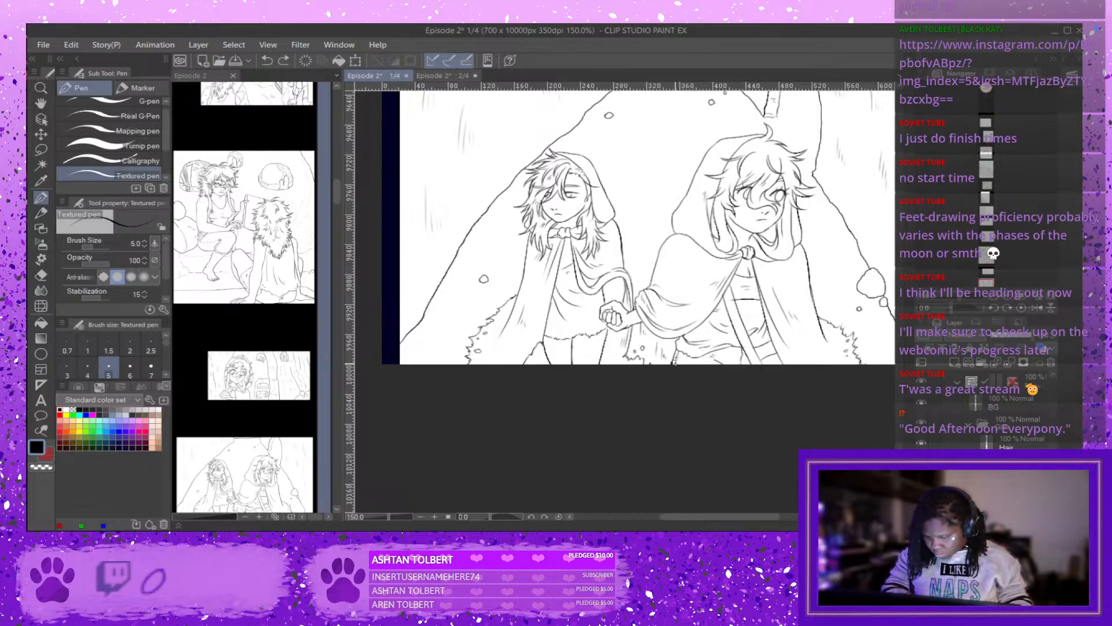
key(ctrl+z)
drag(681, 365, 683, 366)
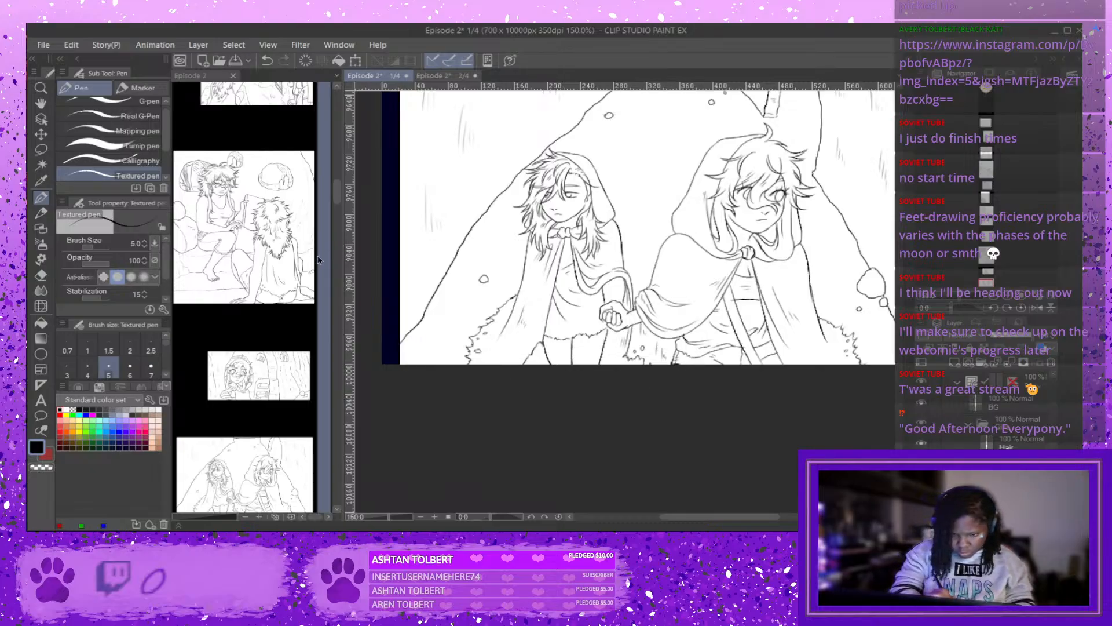
Check how the two-figure panel joins across the page break in the episode overview and return to page 2.
drag(336, 203, 337, 220)
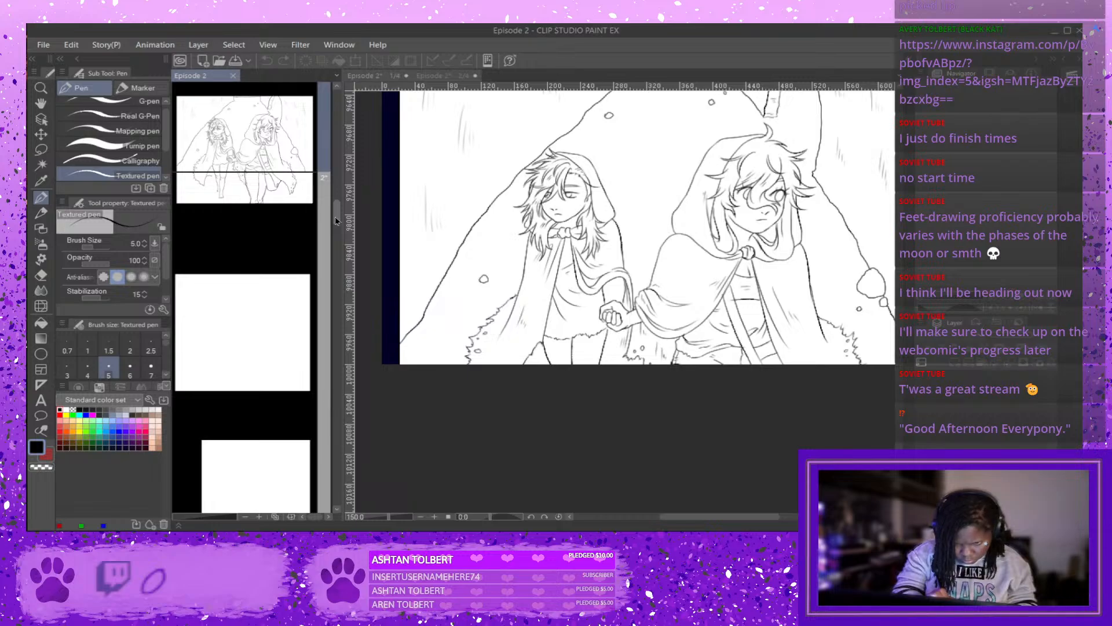
click(602, 370)
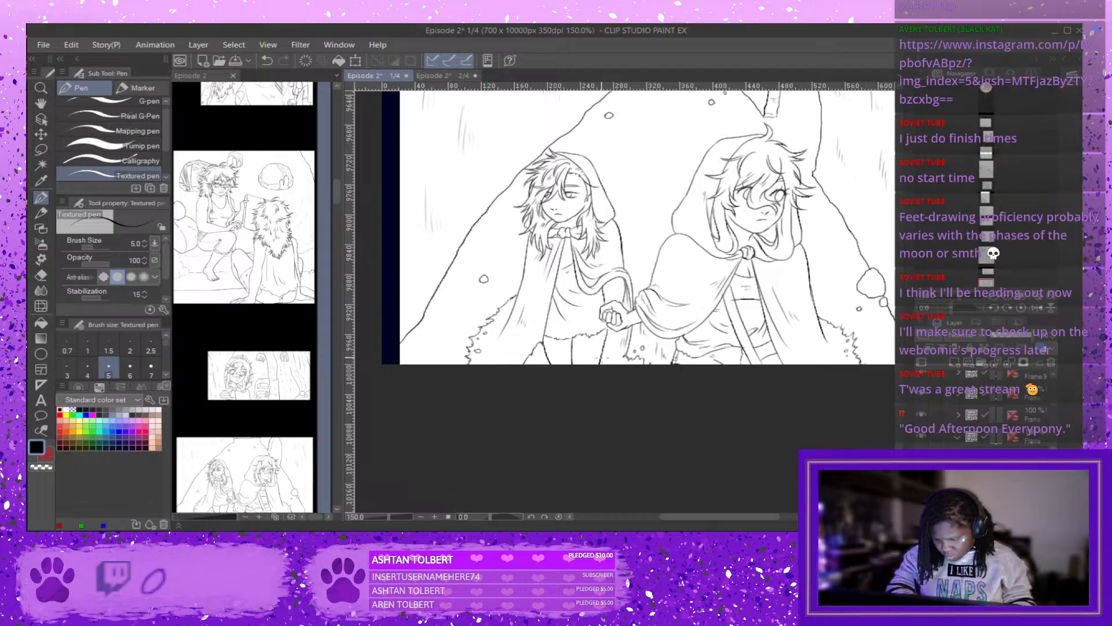
click(439, 76)
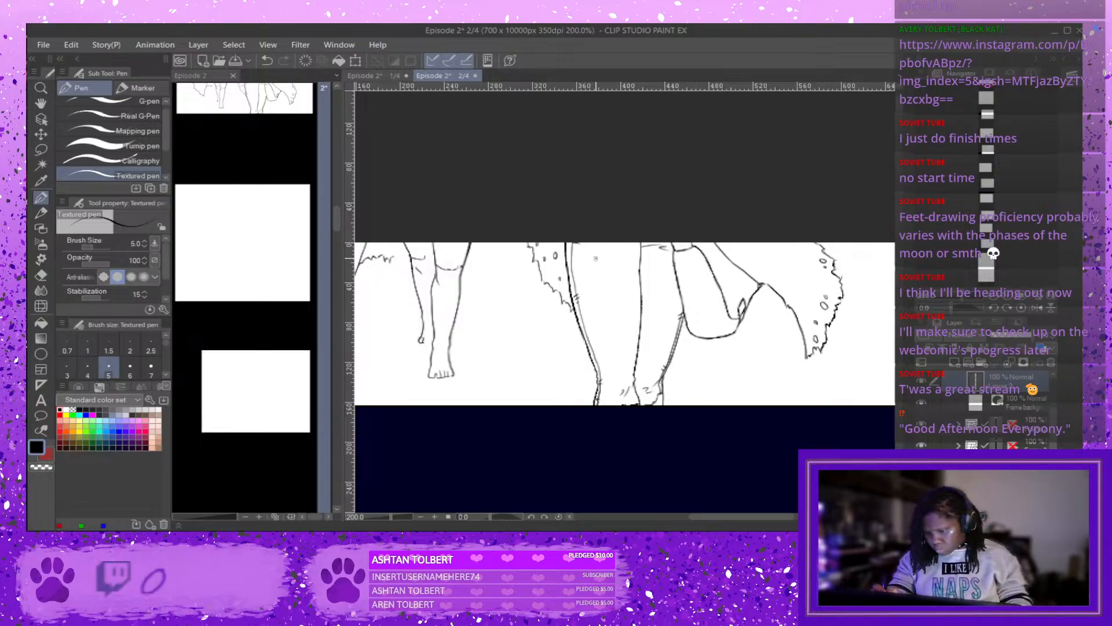
key(ctrl+minus)
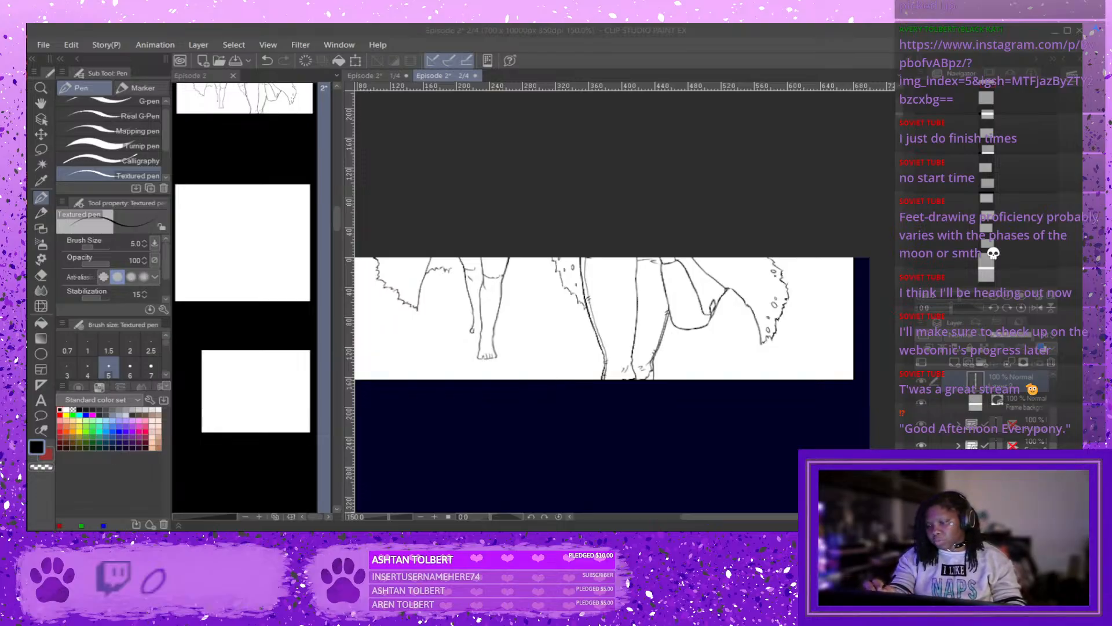
click(45, 44)
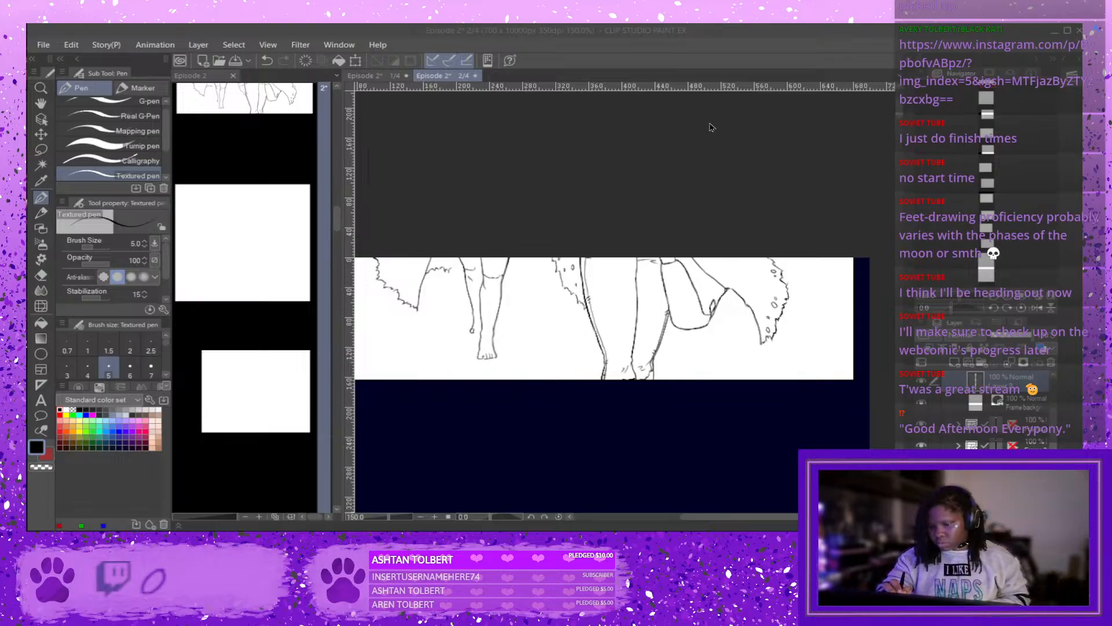
click(642, 170)
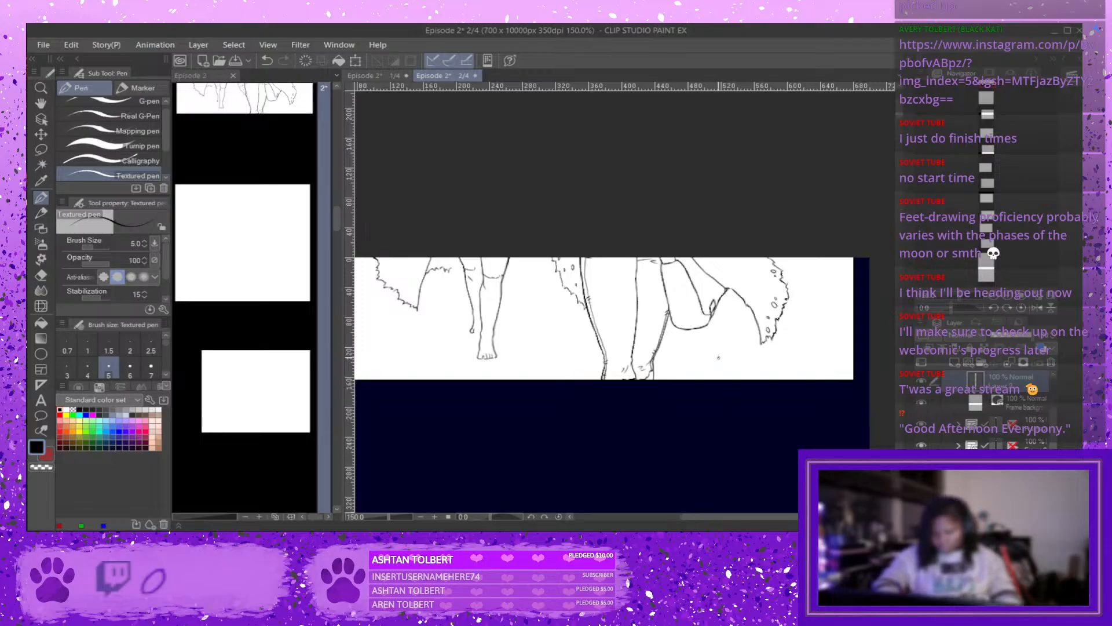
Erase and re-ink the short hem lines across the top of the larger figure's right leg at the panel's upper edge.
click(41, 275)
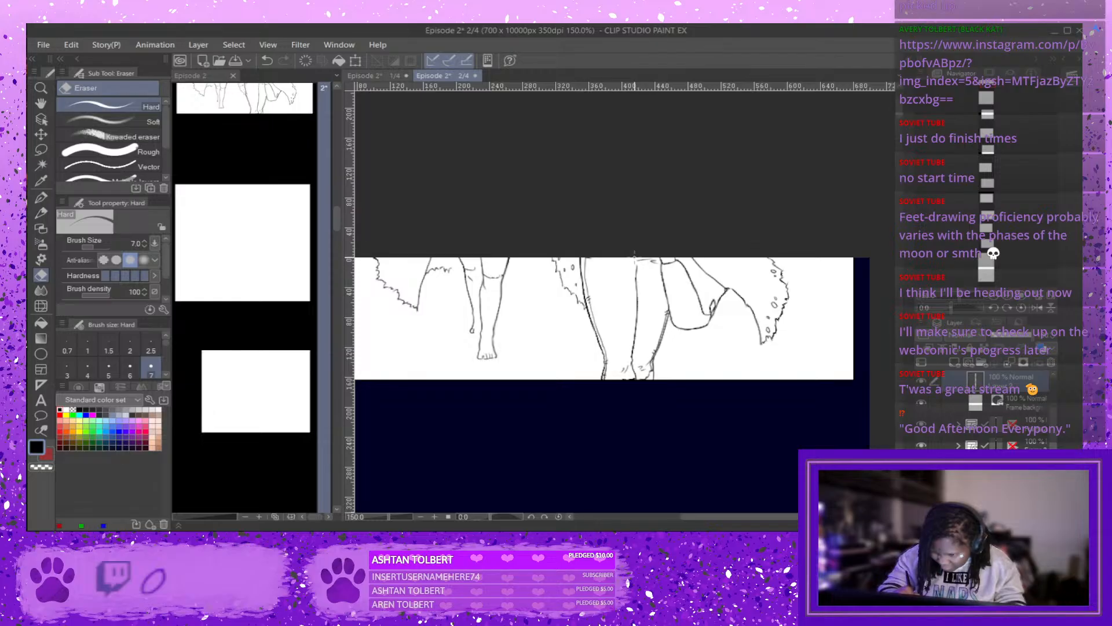
click(41, 197)
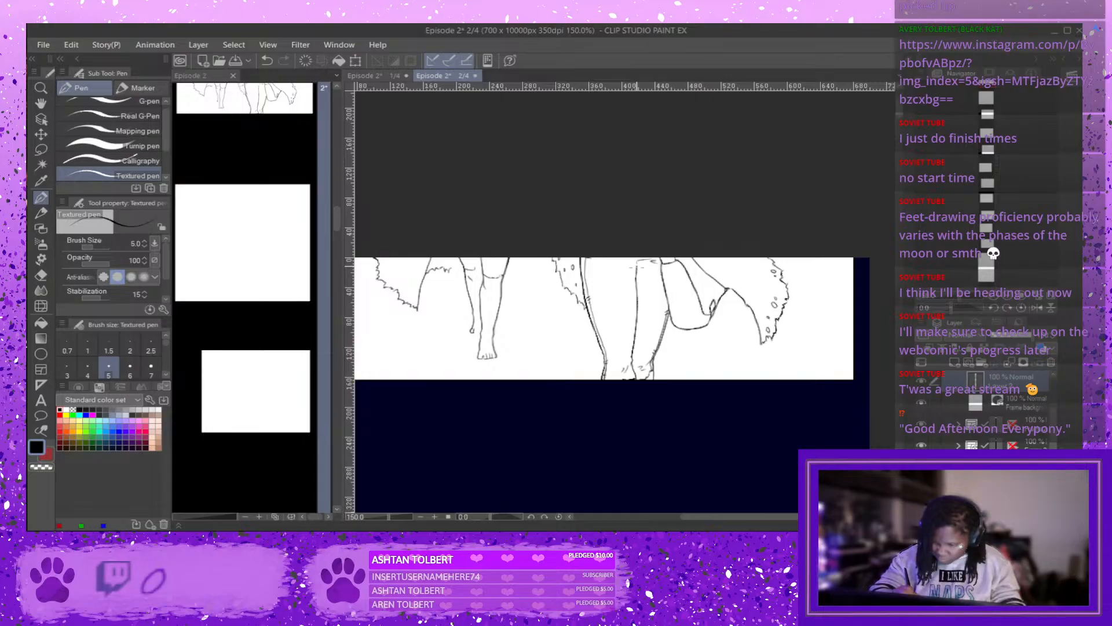
key(ctrl+z)
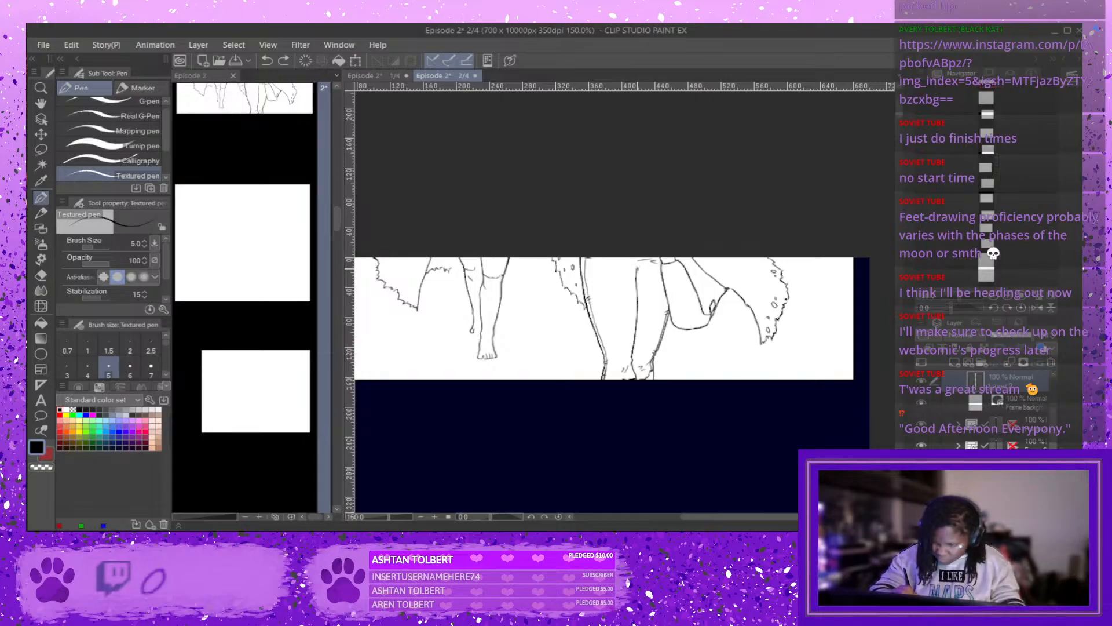
click(671, 351)
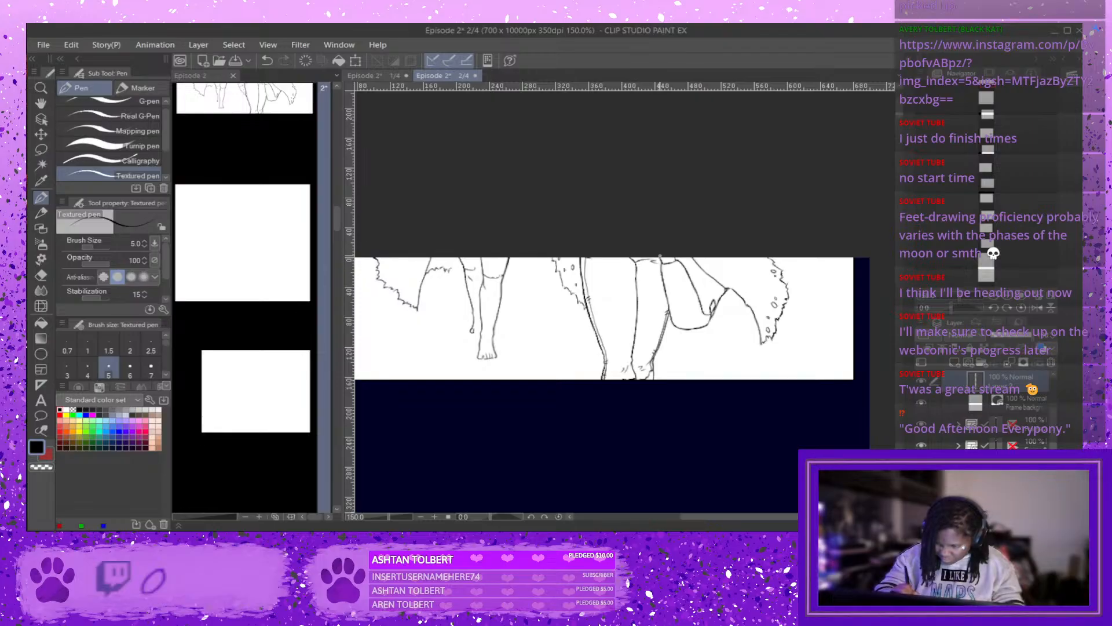
click(41, 275)
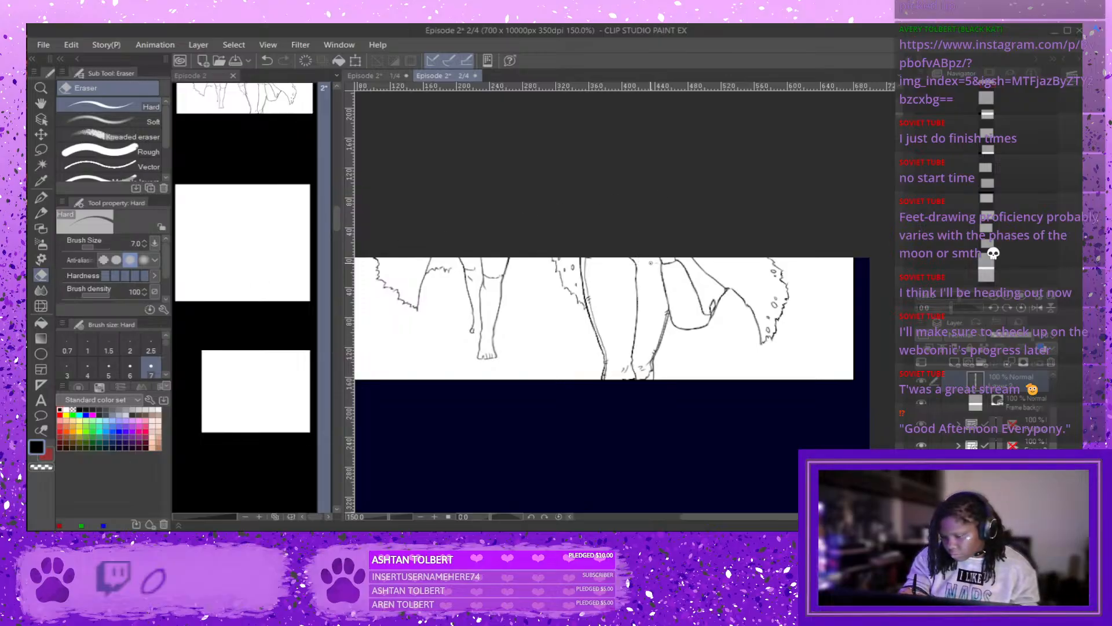
key(p)
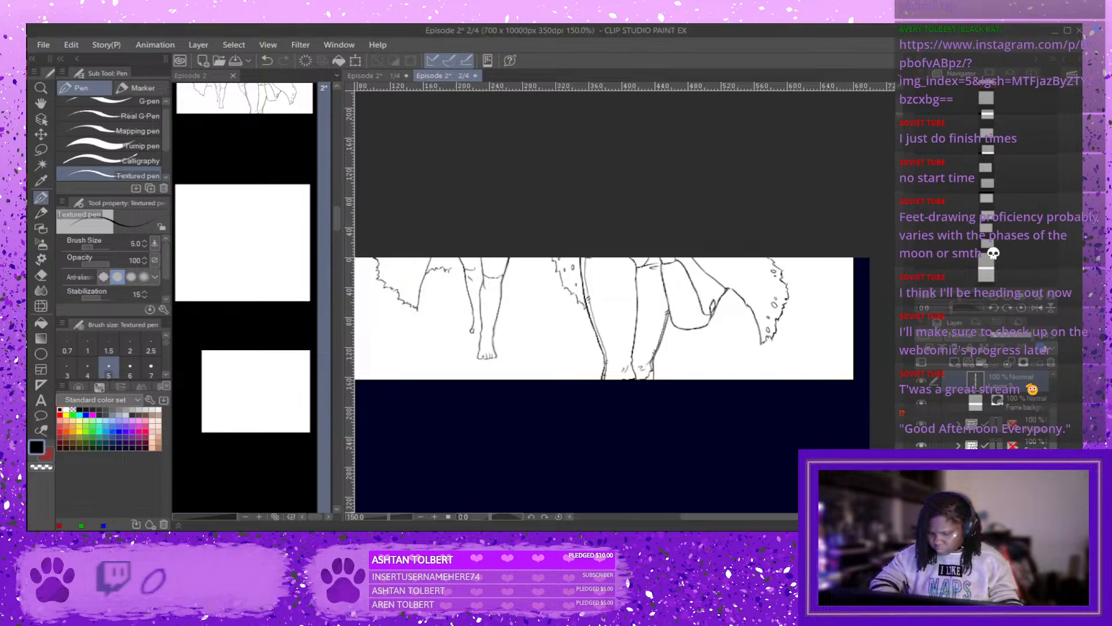
key(ctrl+z)
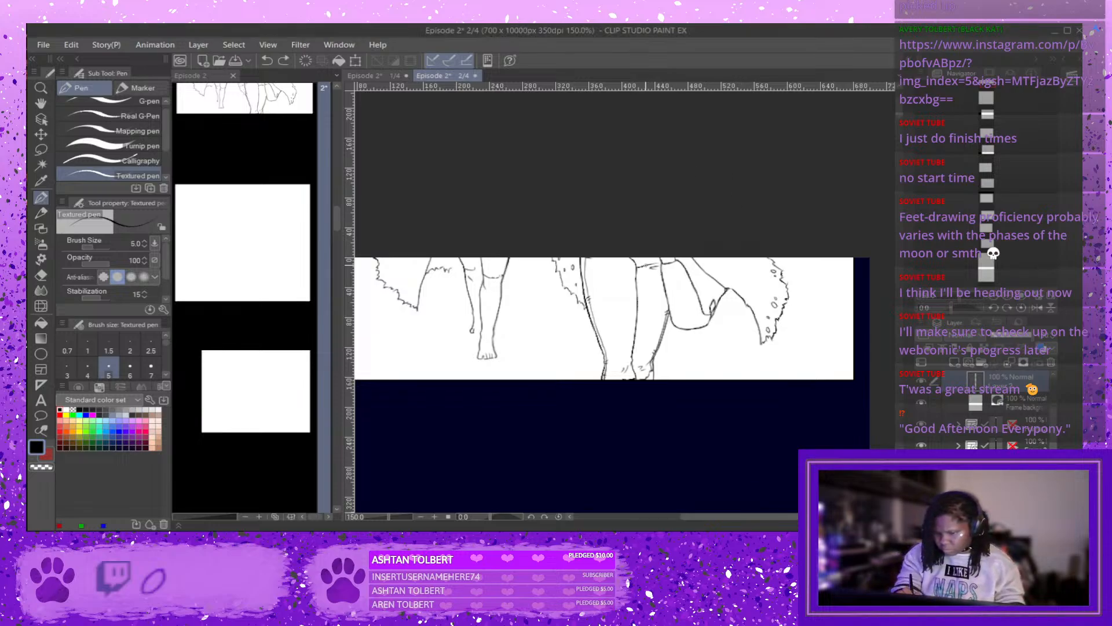
key(ctrl+y)
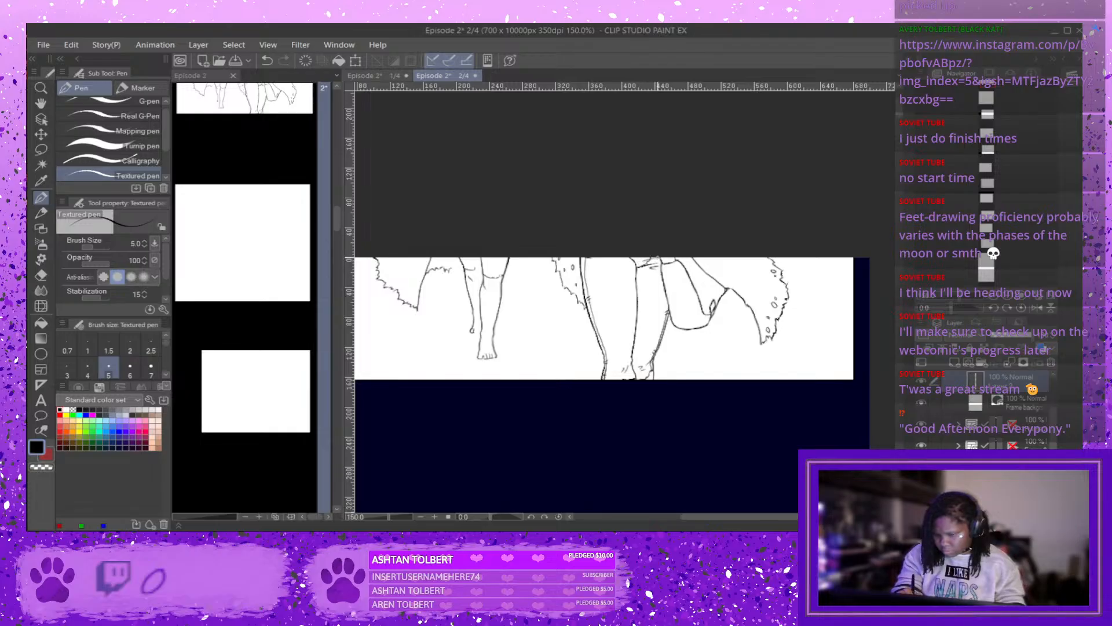
key(ctrl+z)
key(ctrl+y)
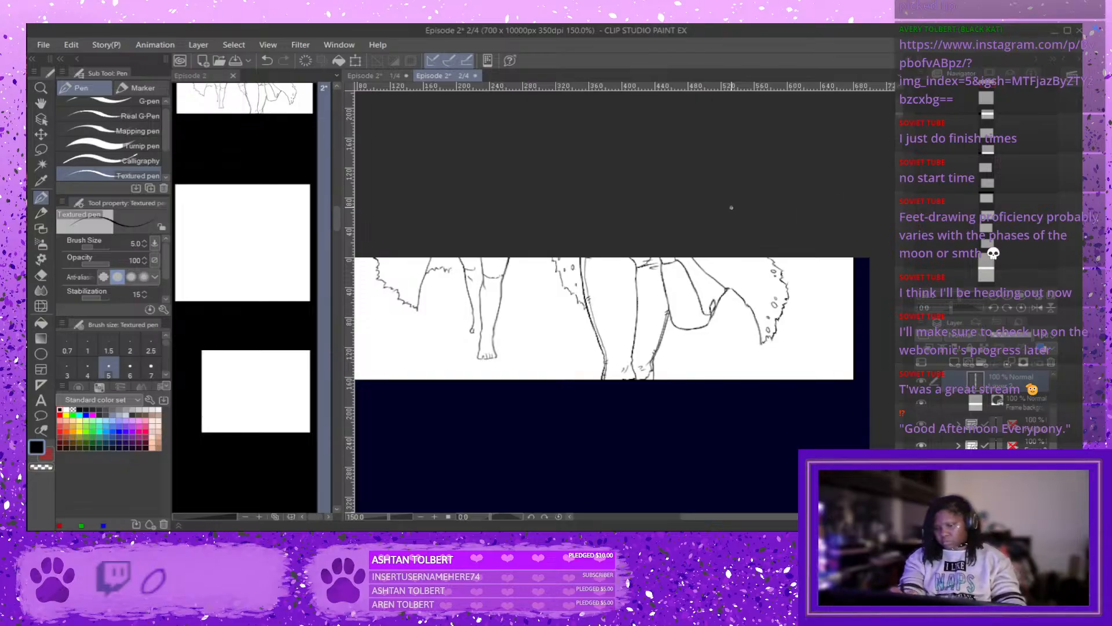
Complete the hem line across the smaller figure's rear leg and extend the ragged cloak edge until it meets that leg.
scroll(461, 345, up, 3)
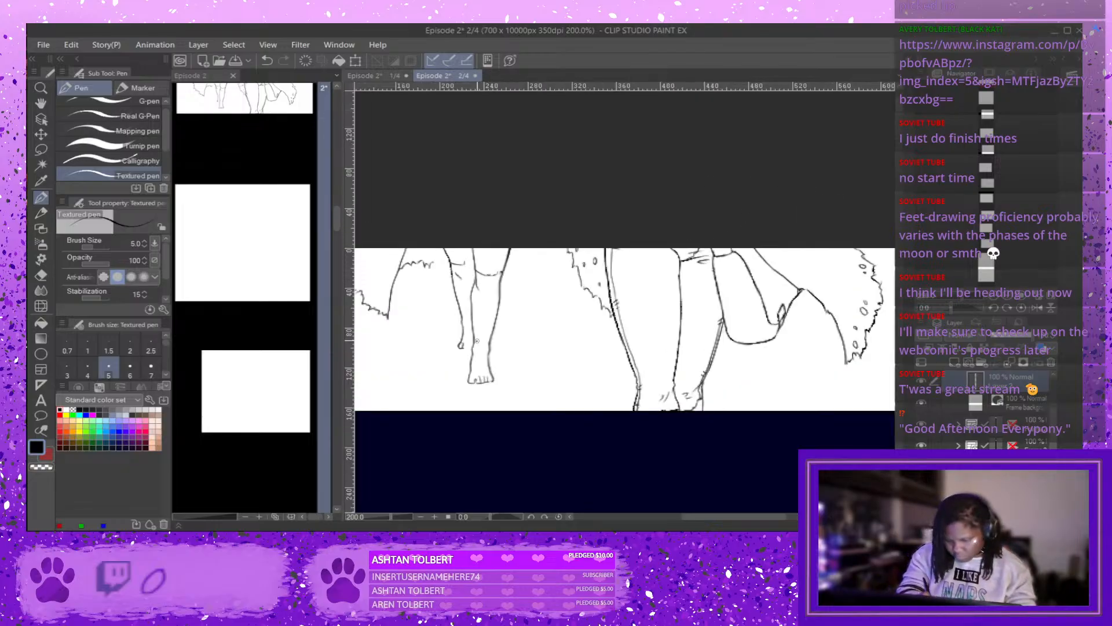
mouse_move(448, 346)
mouse_down()
mouse_move(453, 360)
mouse_move(467, 355)
mouse_up()
key(ctrl+z)
key(ctrl+z)
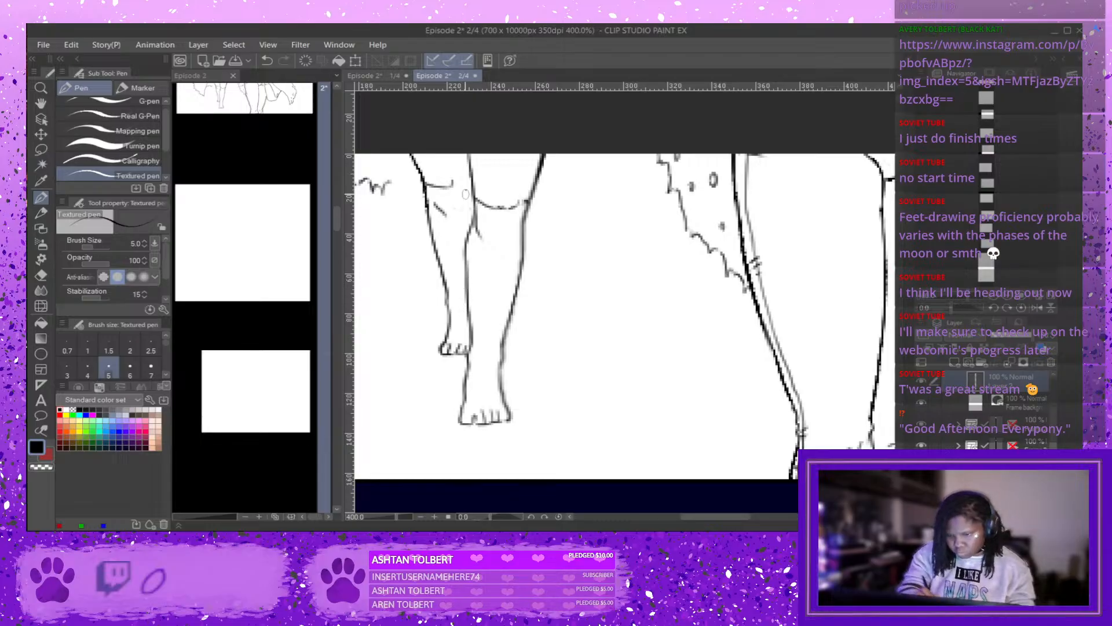
drag(451, 185, 469, 180)
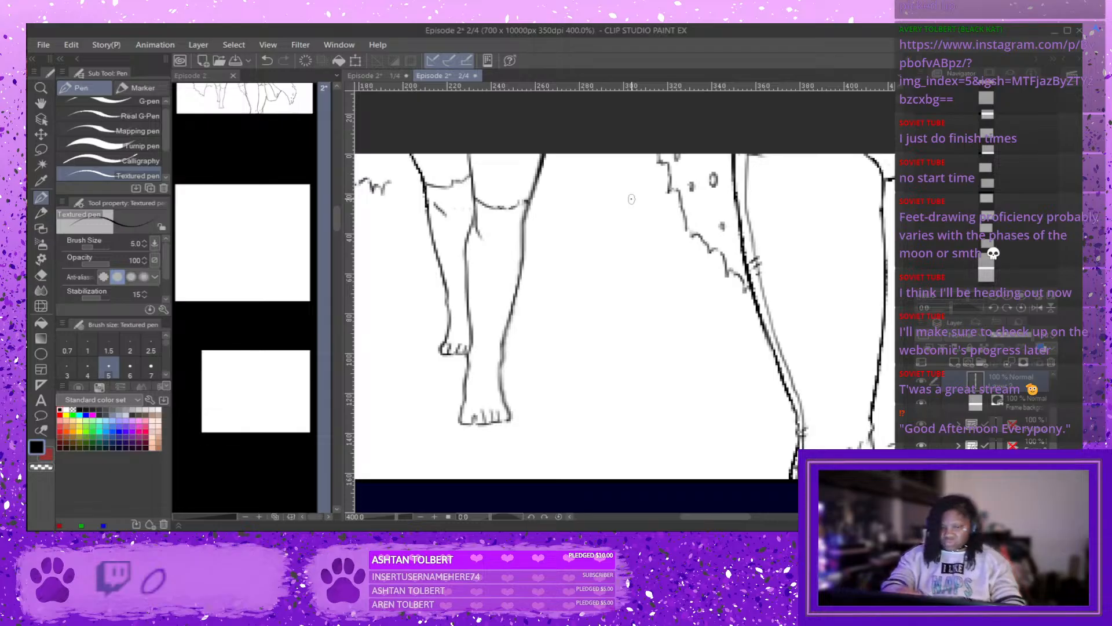
drag(390, 176, 422, 212)
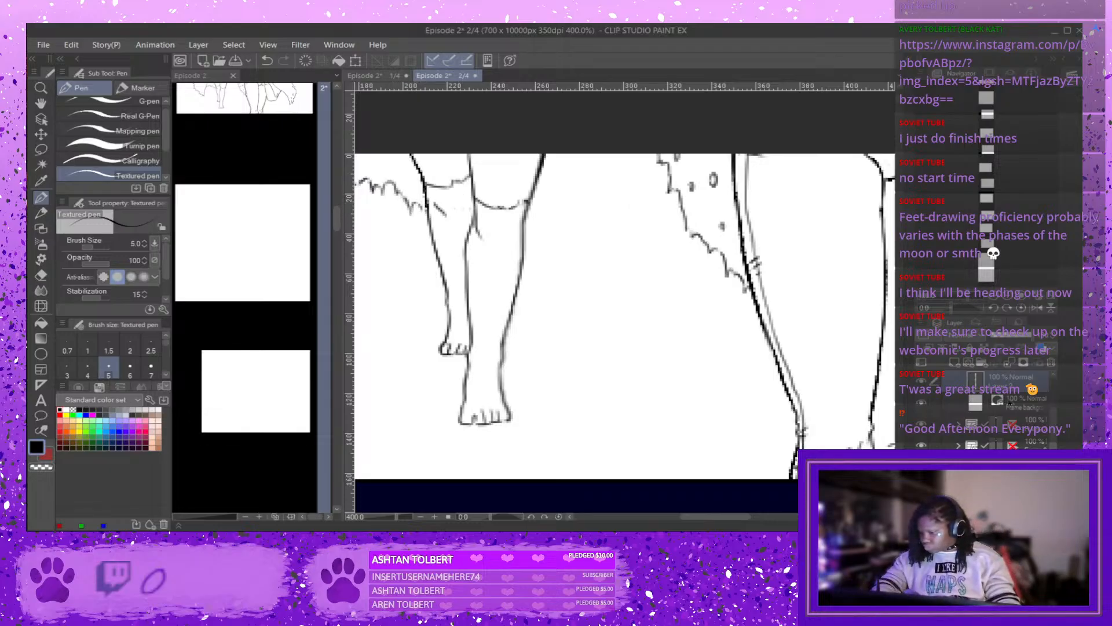
Show the Sketches folder and ink the ragged cloak hem on Layer 2 from the smaller figure's front leg to the larger figure's cloak.
scroll(1051, 429, up, 2)
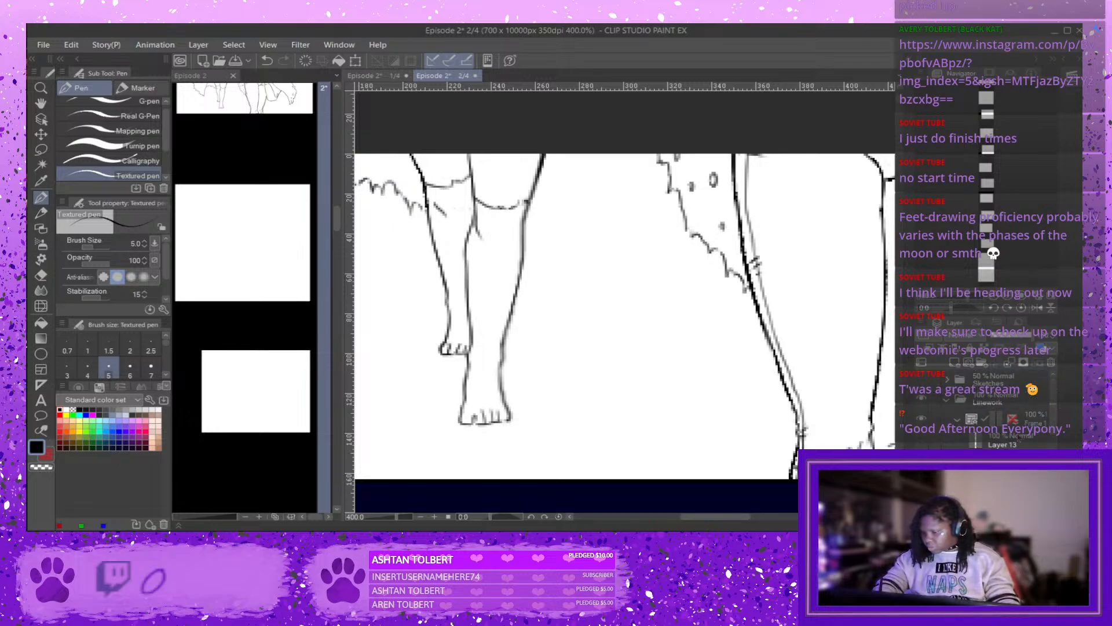
click(1021, 442)
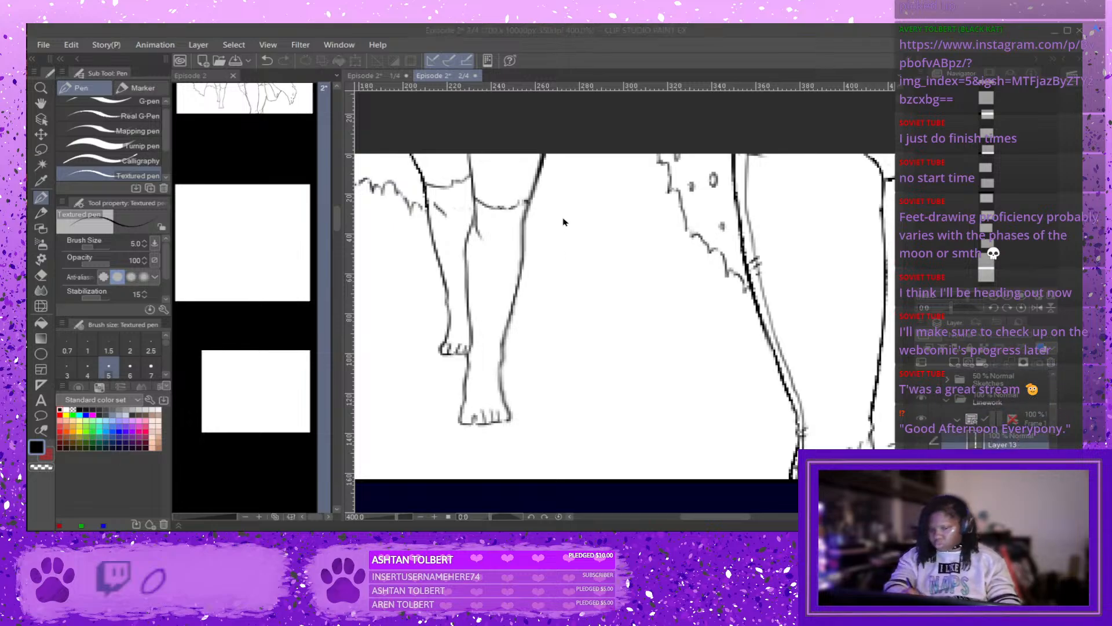
click(921, 379)
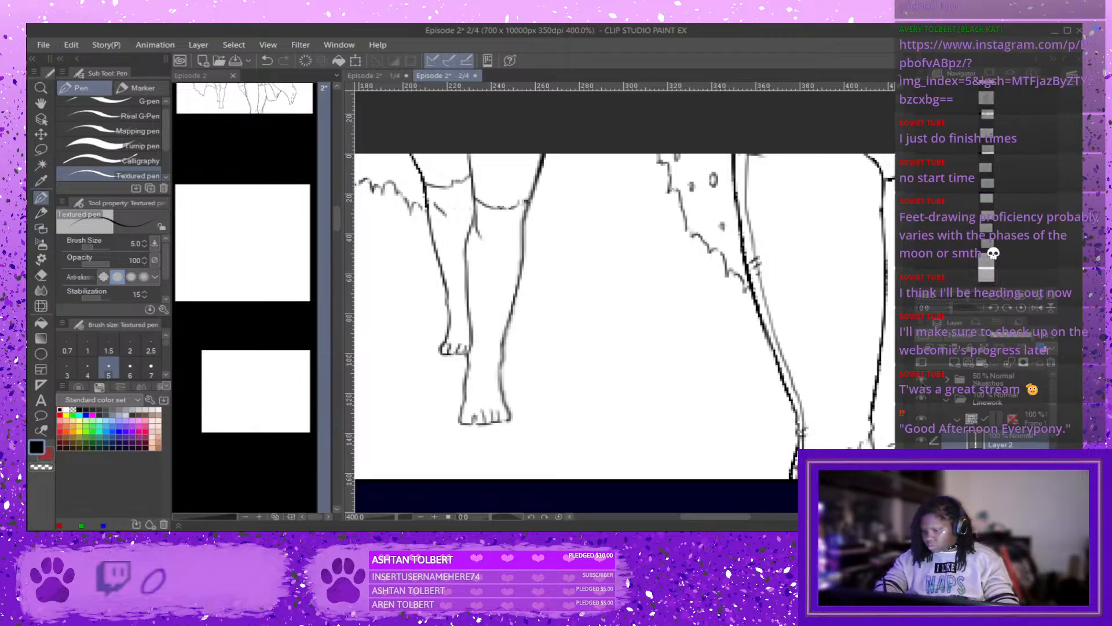
scroll(874, 366, up, 3)
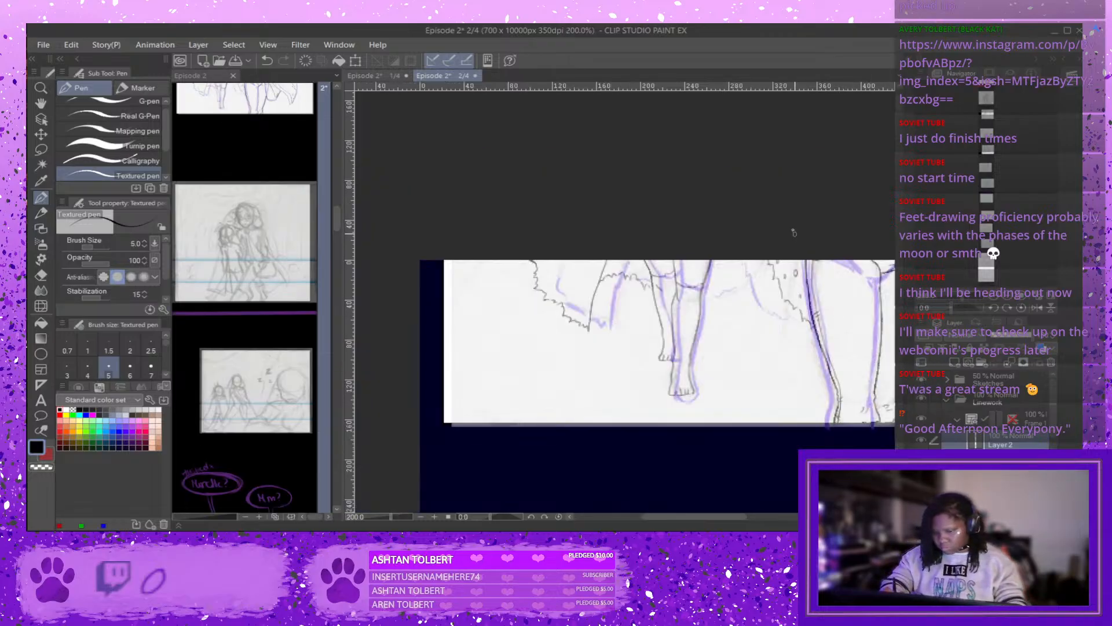
scroll(715, 299, left, 3)
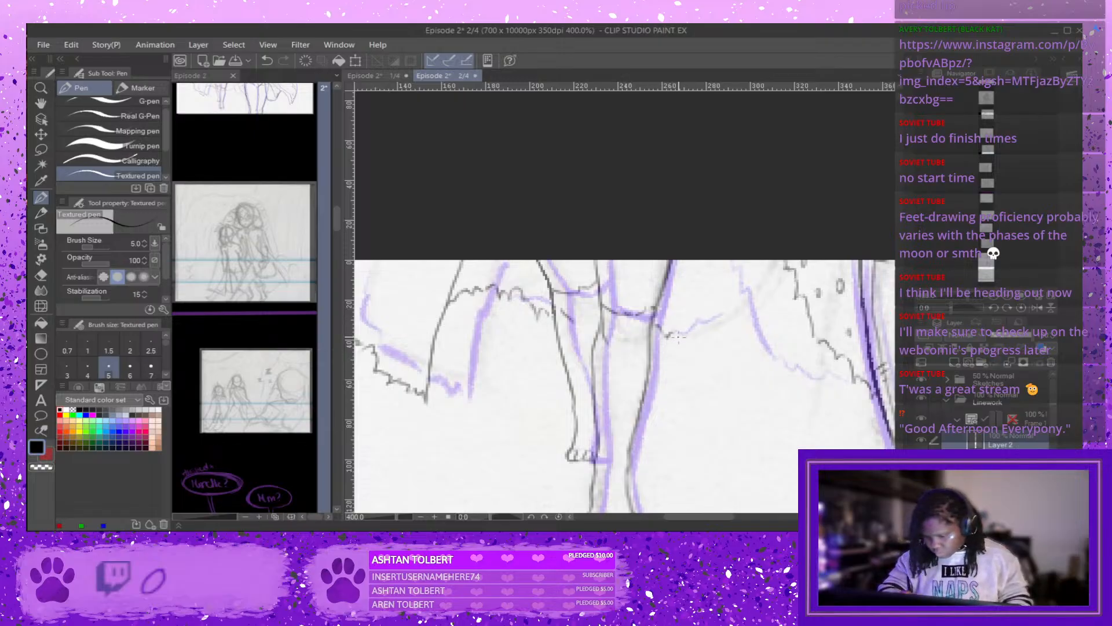
mouse_move(666, 336)
mouse_down()
mouse_move(686, 341)
mouse_move(759, 292)
mouse_up()
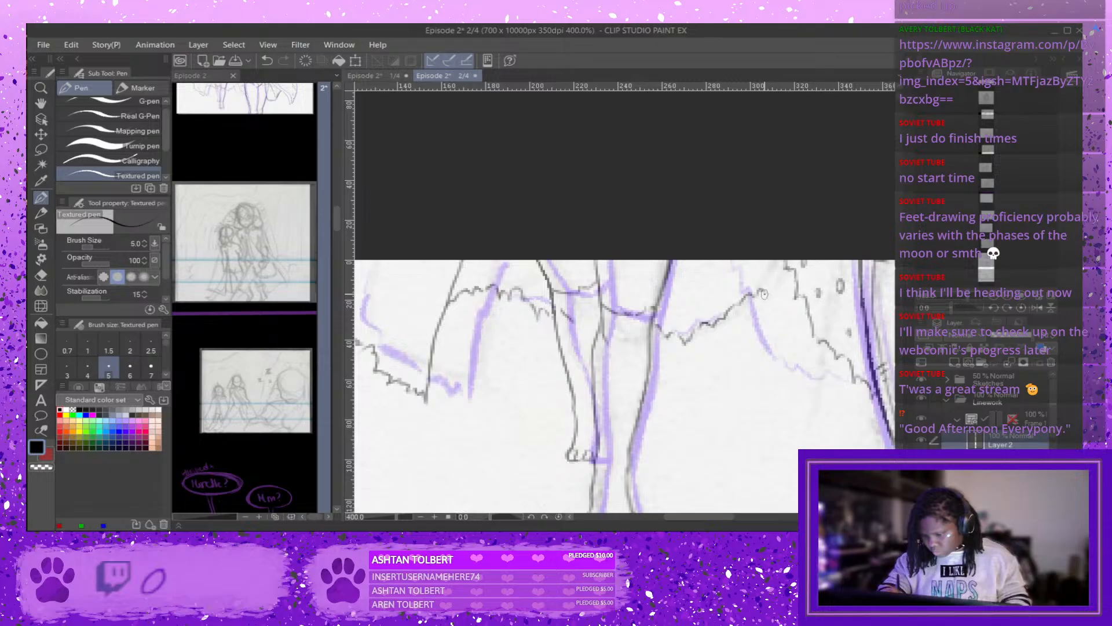
drag(765, 295, 792, 286)
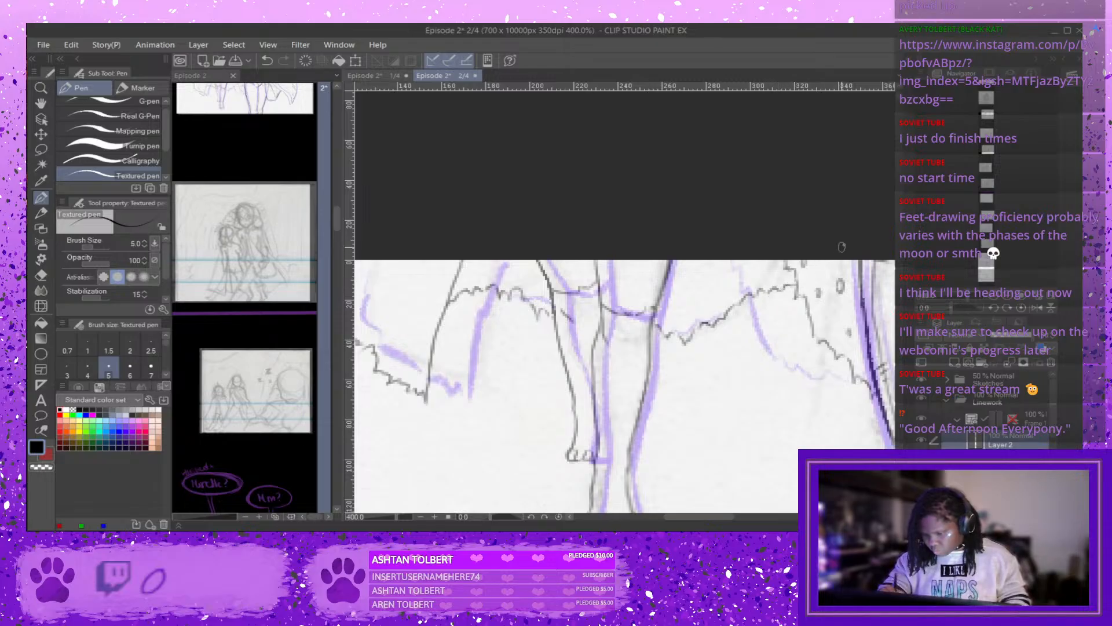
Save page 2 of Episode 2 with the whole lower strip of the two-figure panel in view.
key(ctrl+minus)
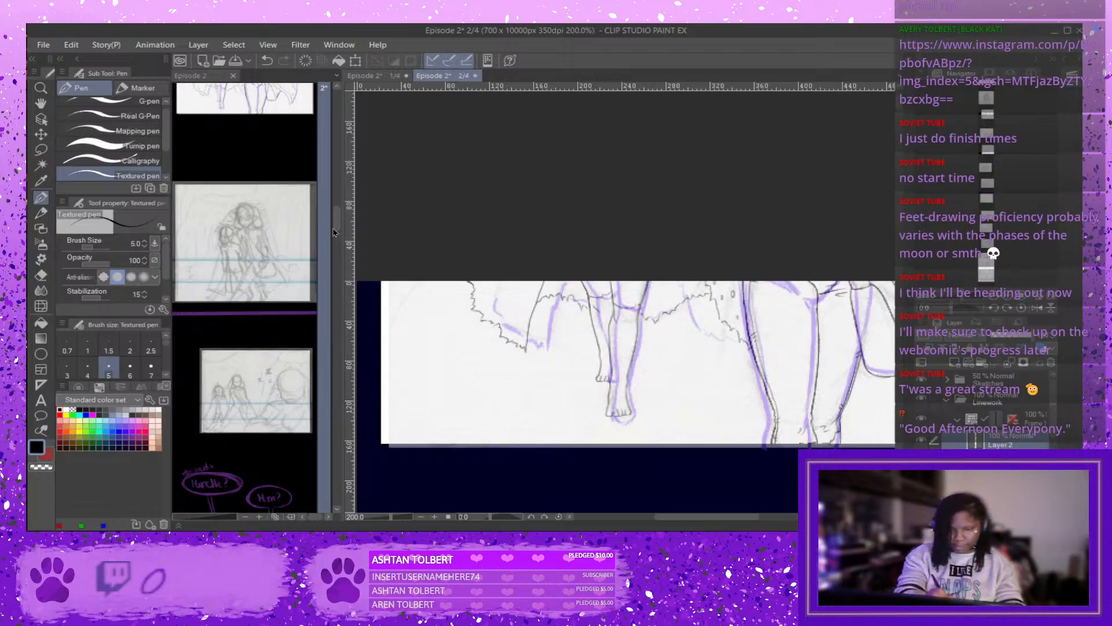
drag(336, 230, 336, 223)
key(ctrl+minus)
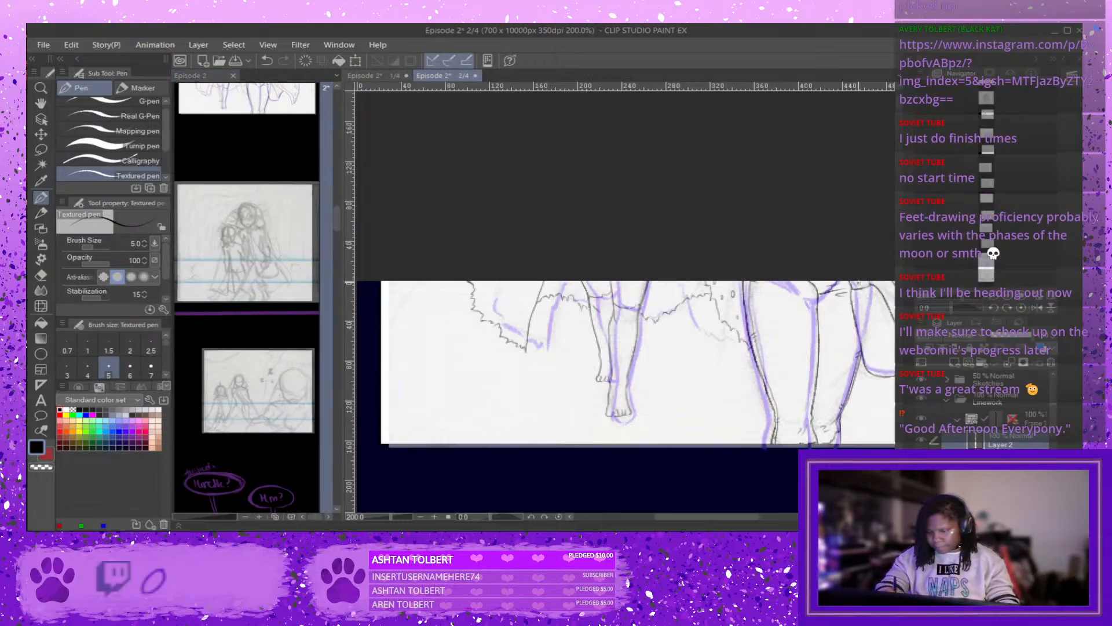
key(ctrl+minus)
key(ctrl+minus)
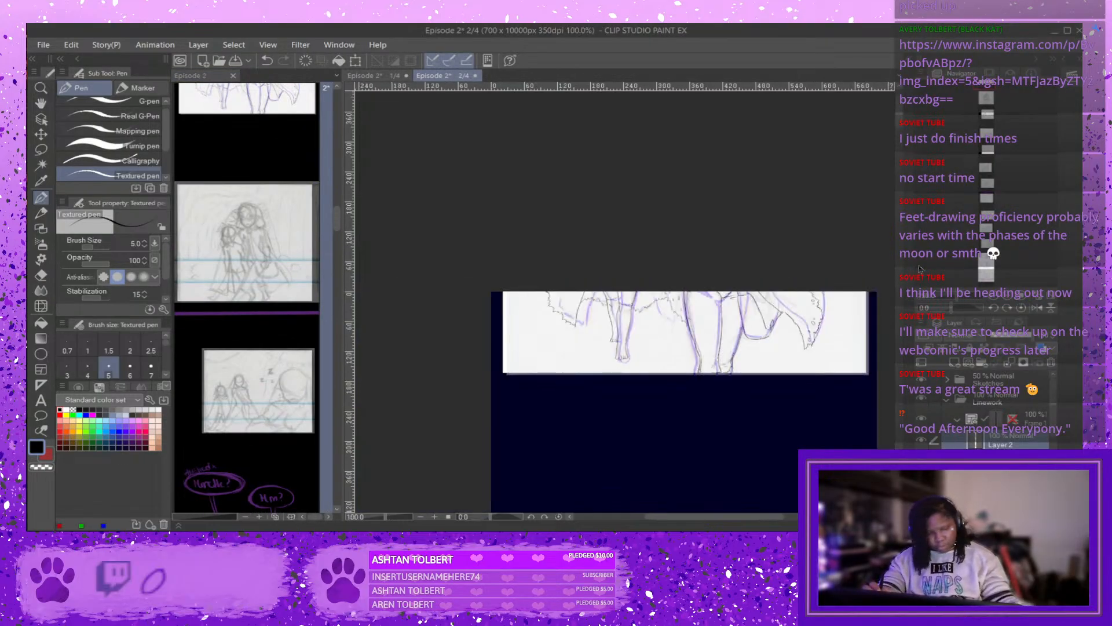
key(ctrl+s)
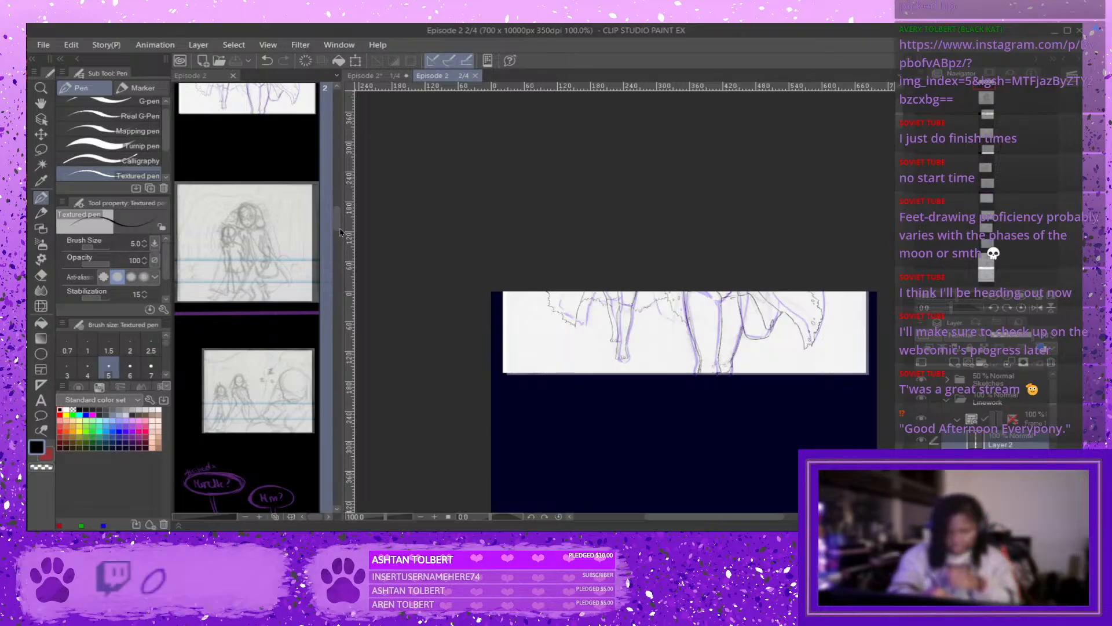
Ink a long wavy line down from the panel's upper edge beyond the larger figure's cloak and check its join with page 1.
drag(339, 232, 323, 159)
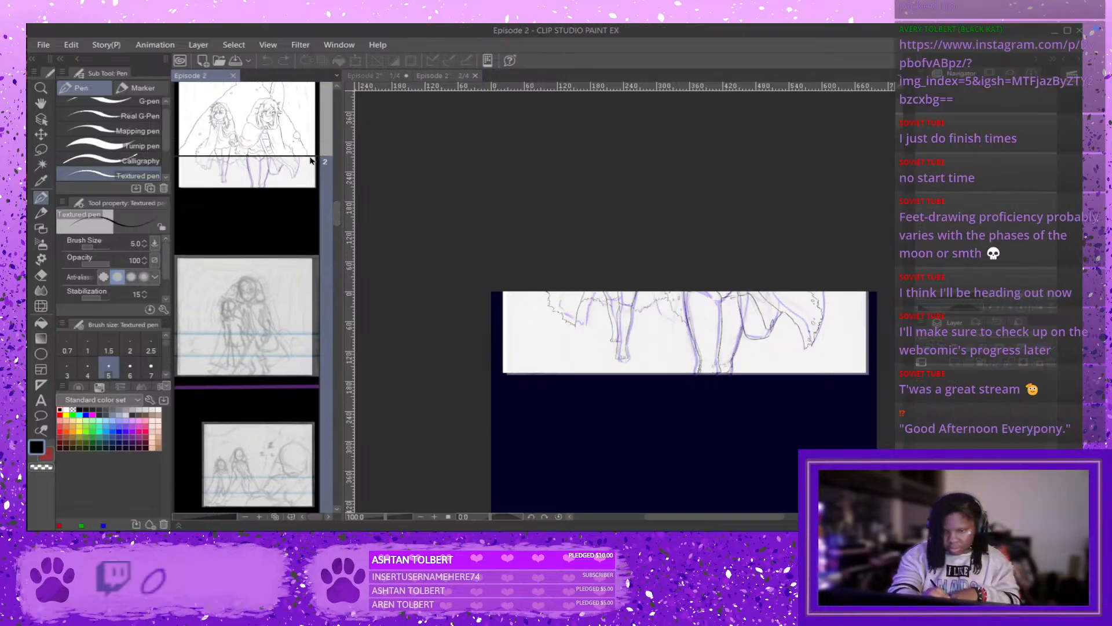
click(841, 301)
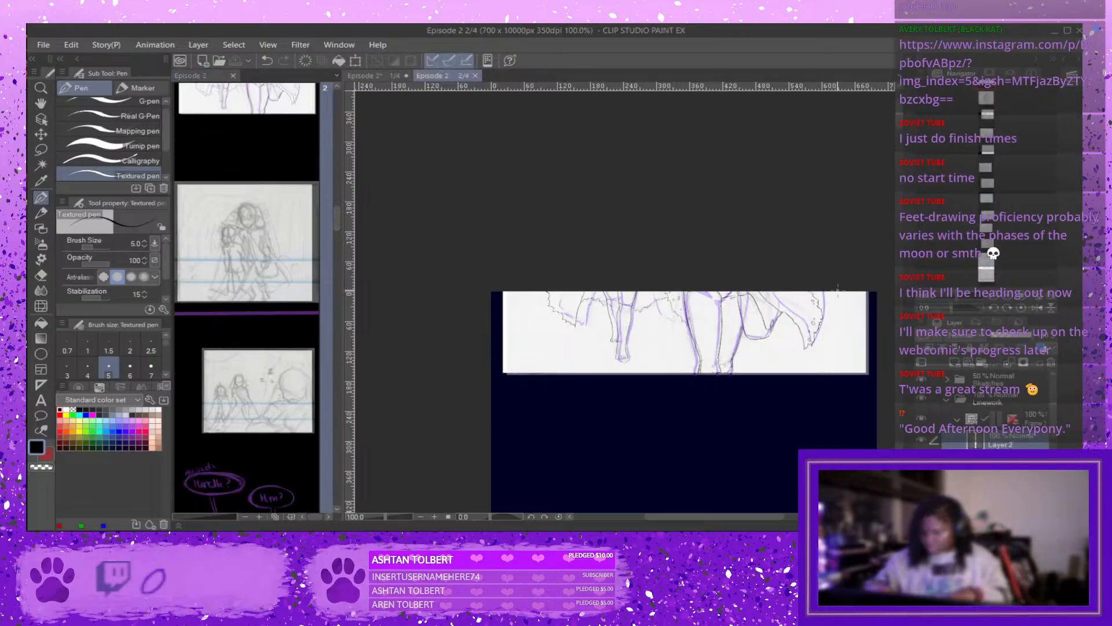
drag(836, 289, 872, 362)
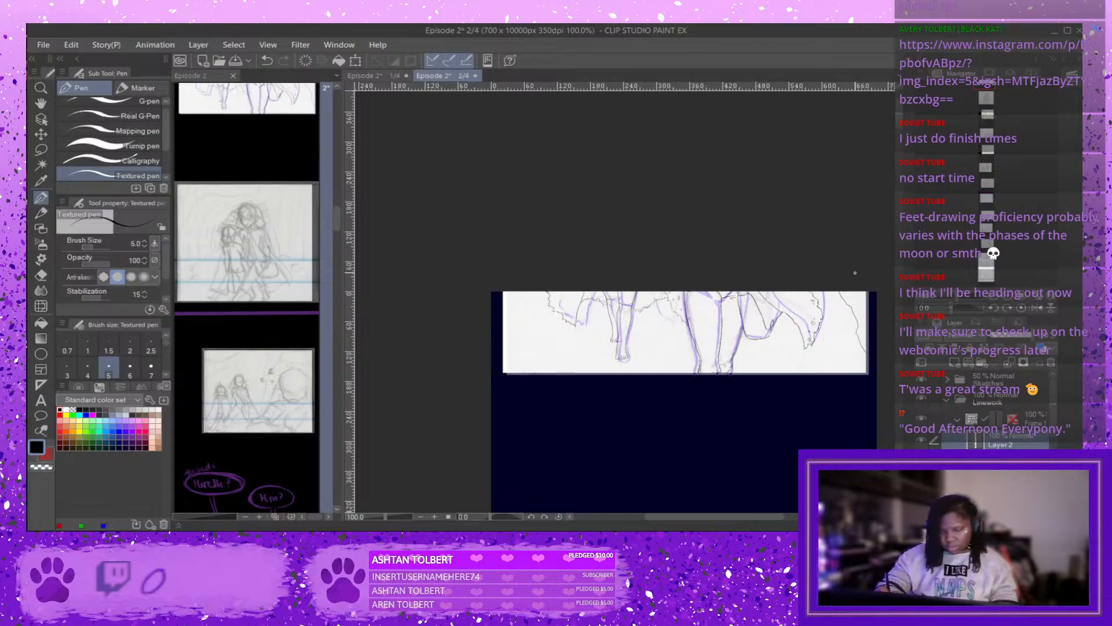
drag(336, 223, 336, 217)
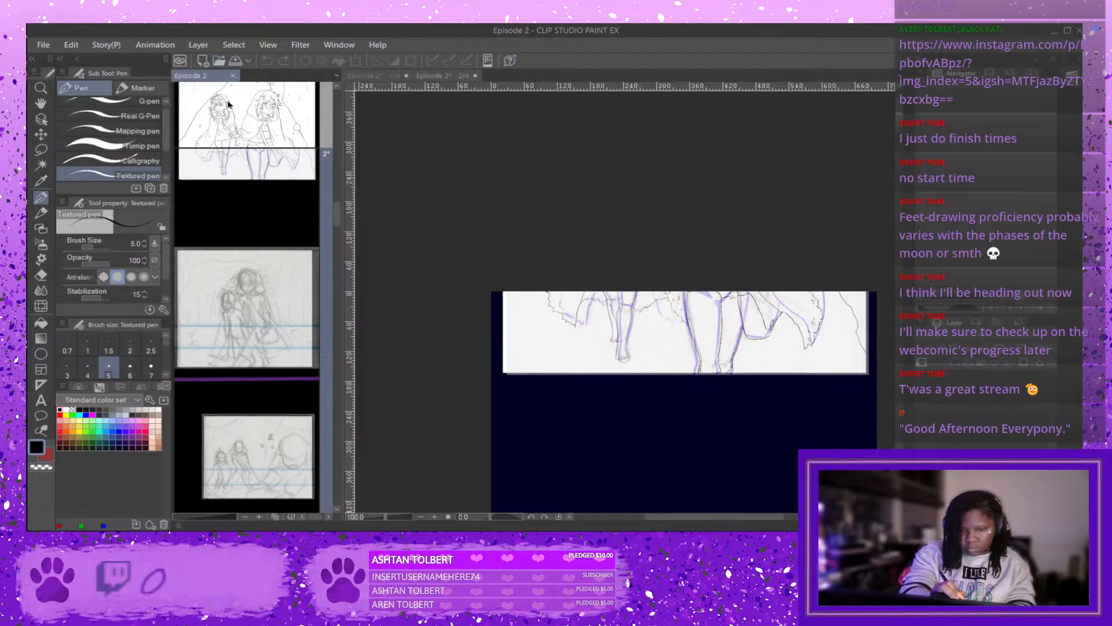
Lasso the wavy line at the panel's outer edge, transform it to shift it sideways, and check its join with page 1.
click(41, 150)
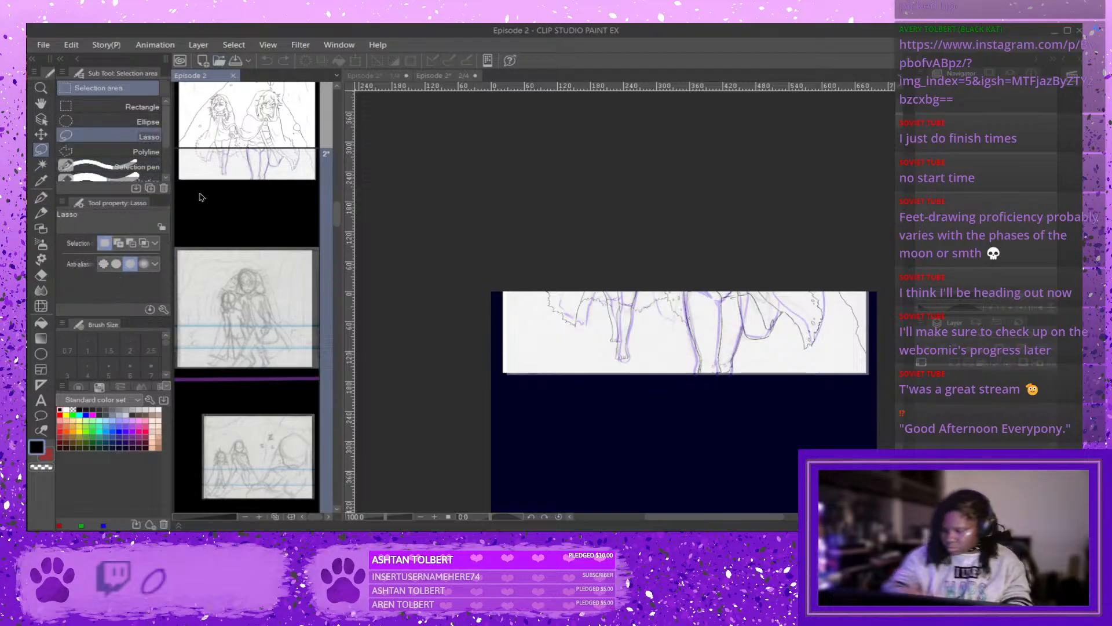
mouse_move(839, 292)
mouse_down()
mouse_move(848, 347)
mouse_move(873, 364)
mouse_move(872, 311)
mouse_move(846, 277)
mouse_up()
click(818, 386)
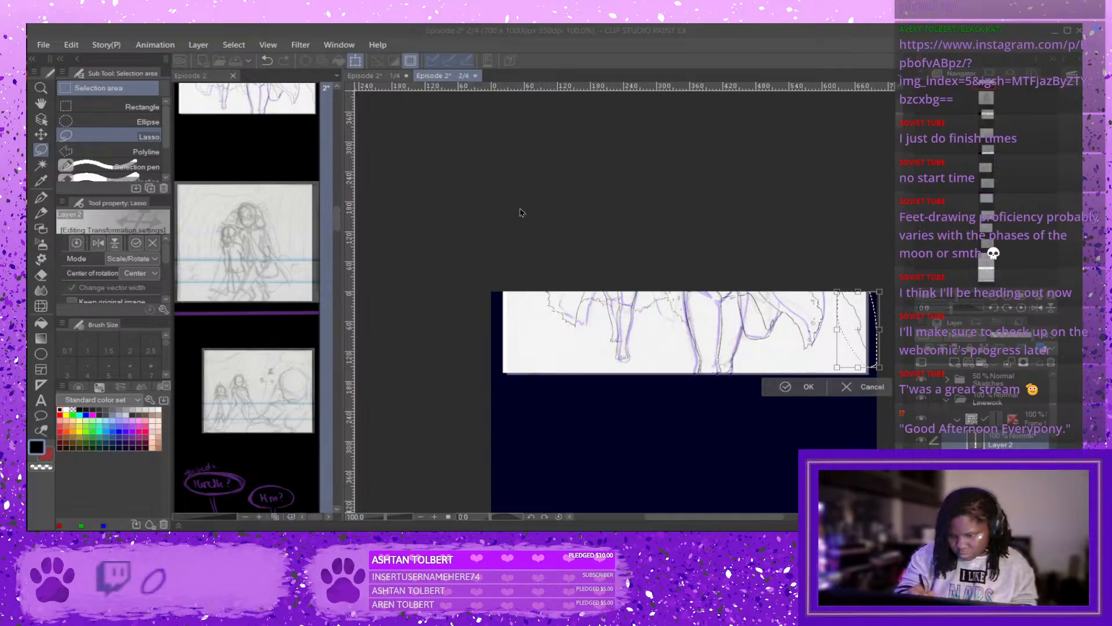
key(Return)
drag(337, 223, 340, 220)
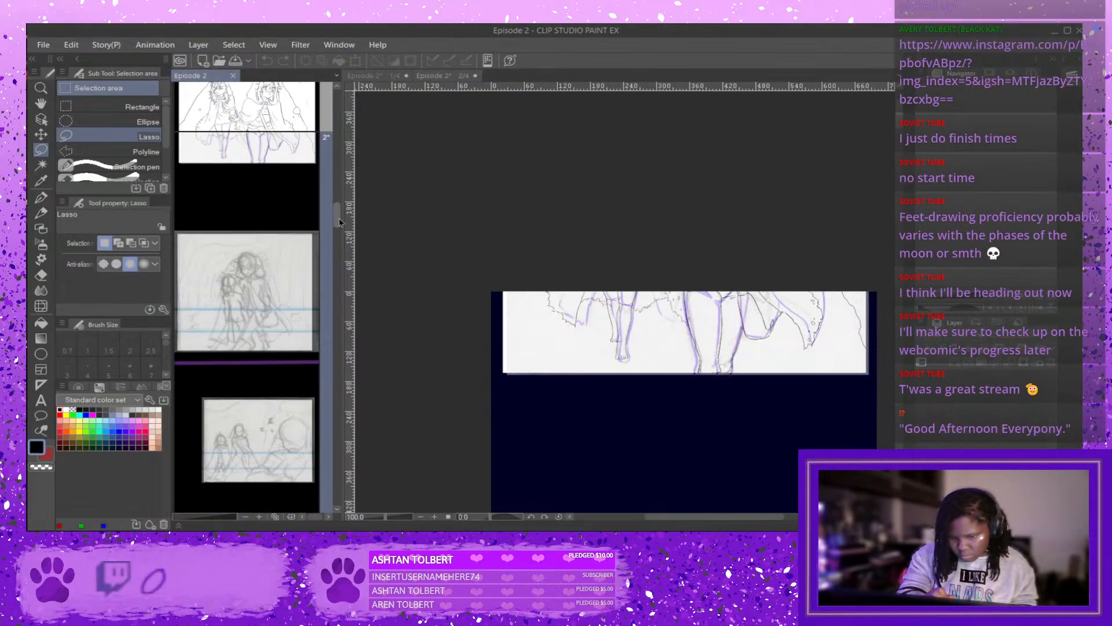
Shift the selected wavy line slightly further outward and compare the page join in the Episode 2 overview.
click(846, 287)
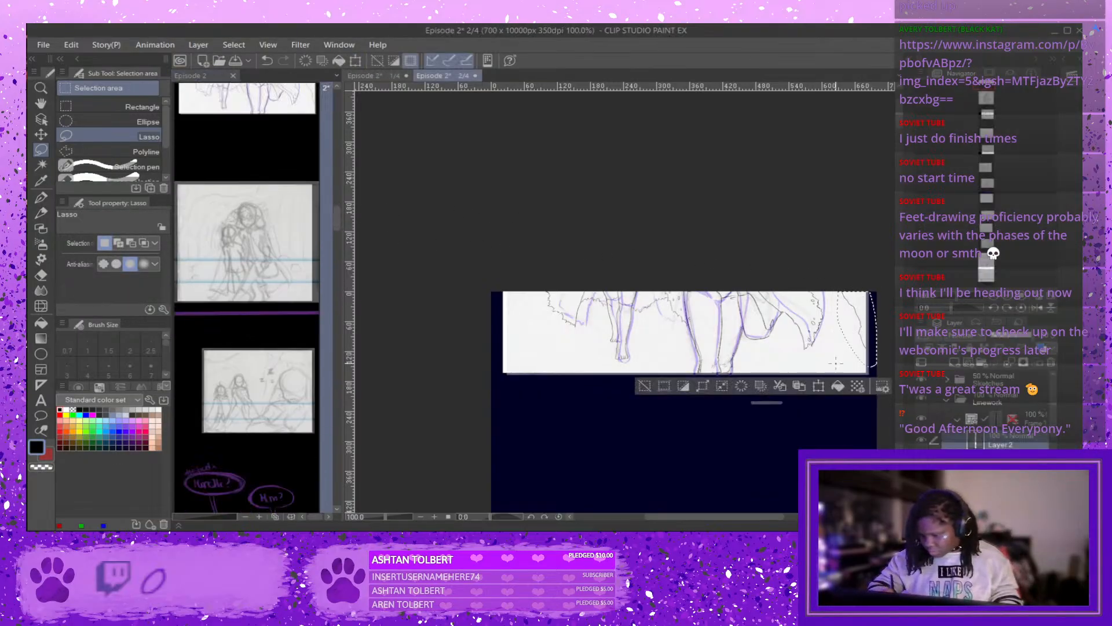
key(ctrl+t)
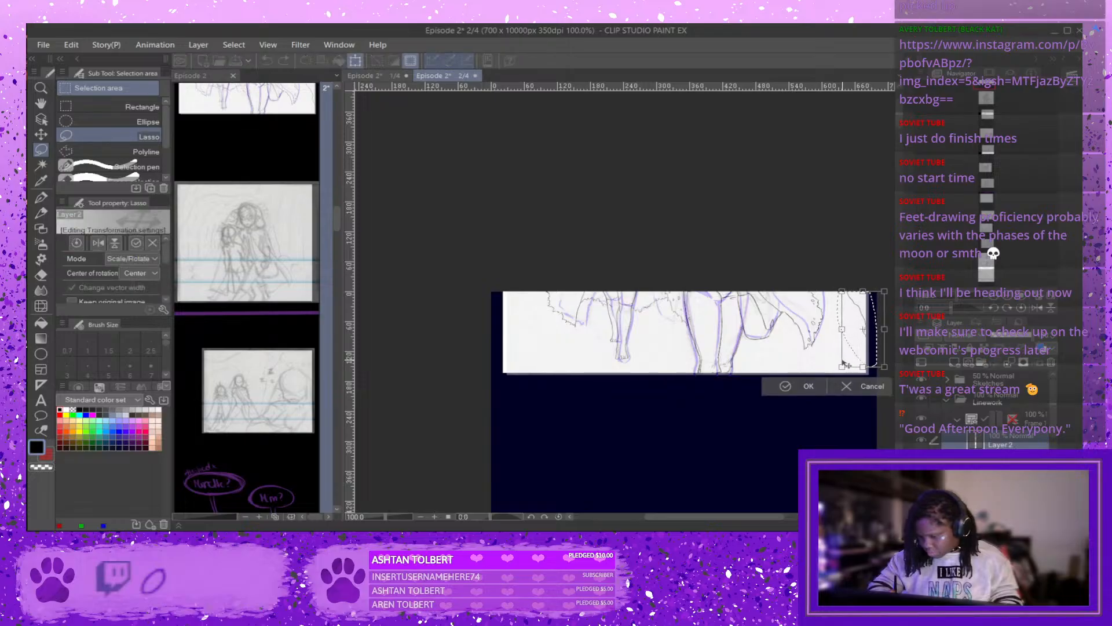
click(340, 223)
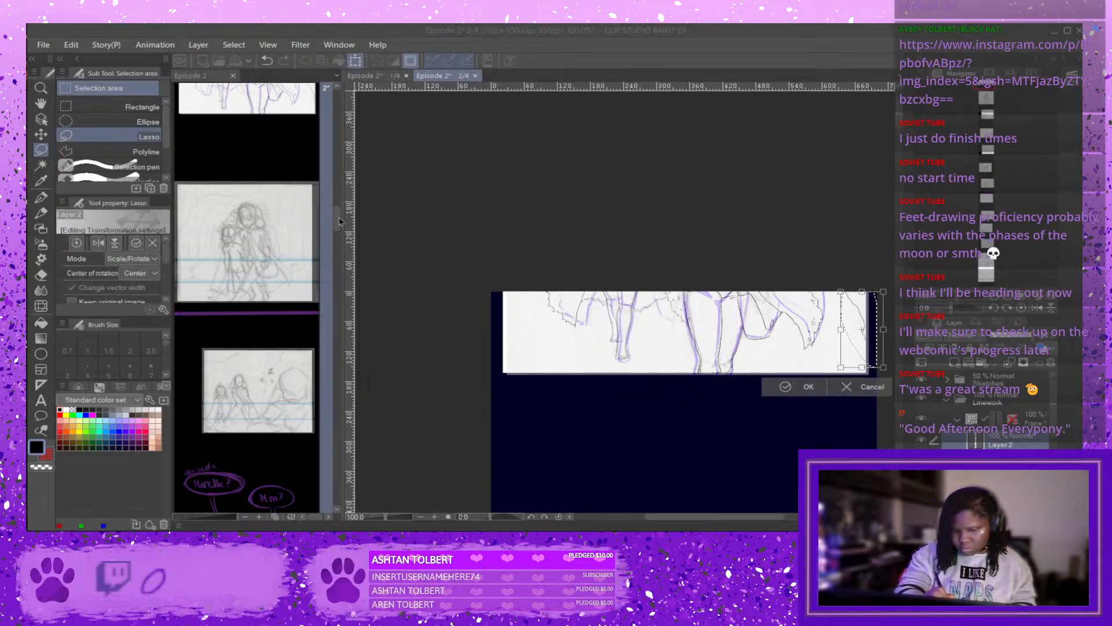
click(339, 224)
scroll(339, 224, up, 2)
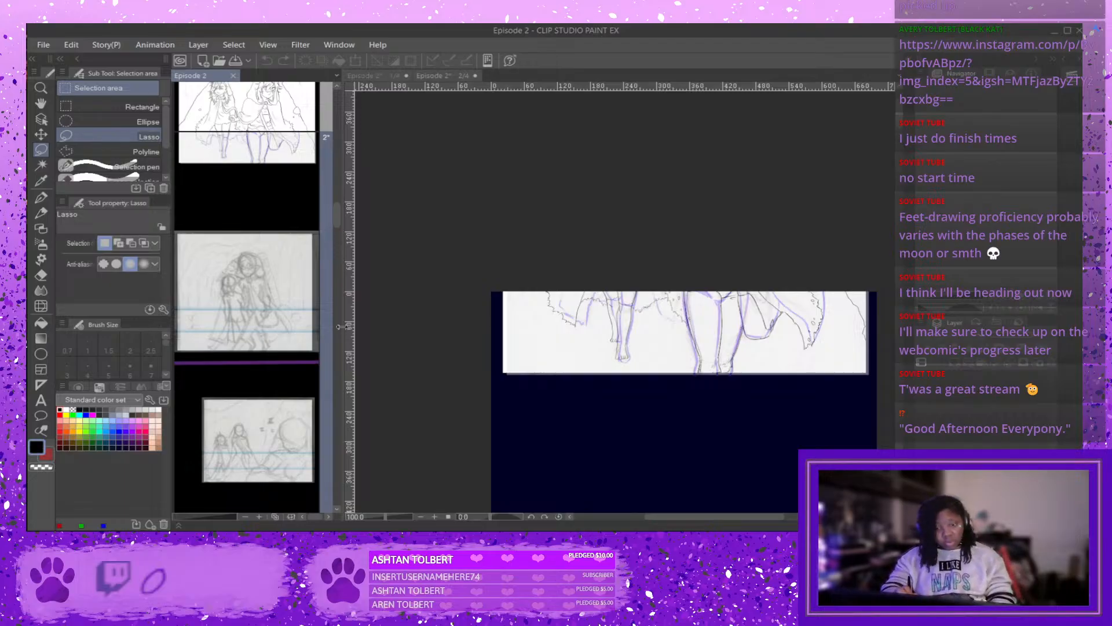
Fine-tune the wavy line's position against page 1, clear the selection and save page 2.
drag(856, 289, 871, 370)
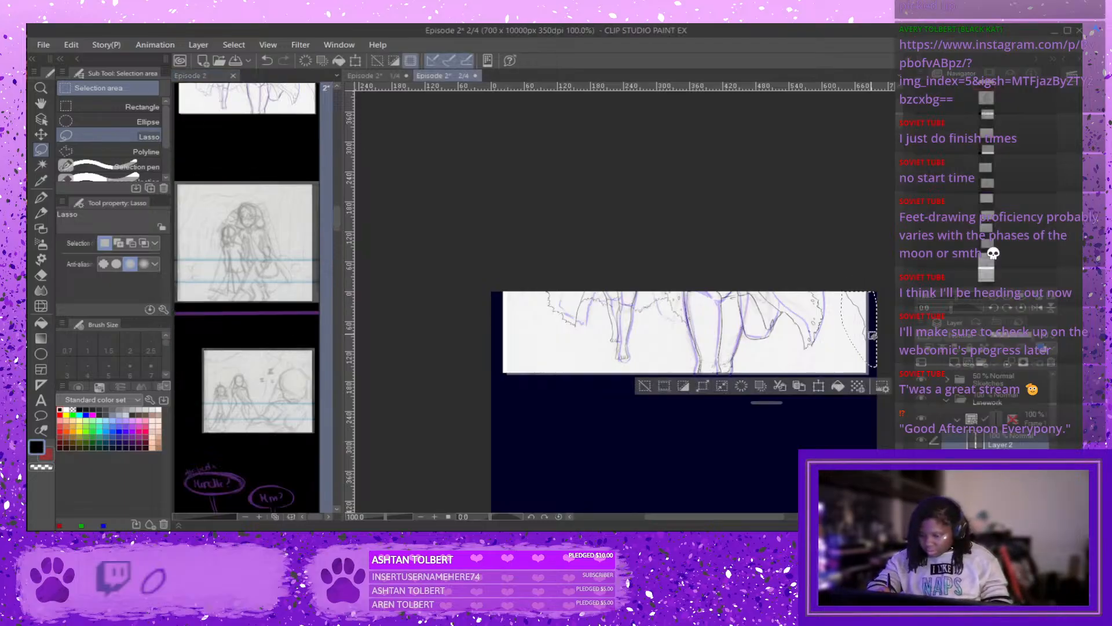
click(819, 385)
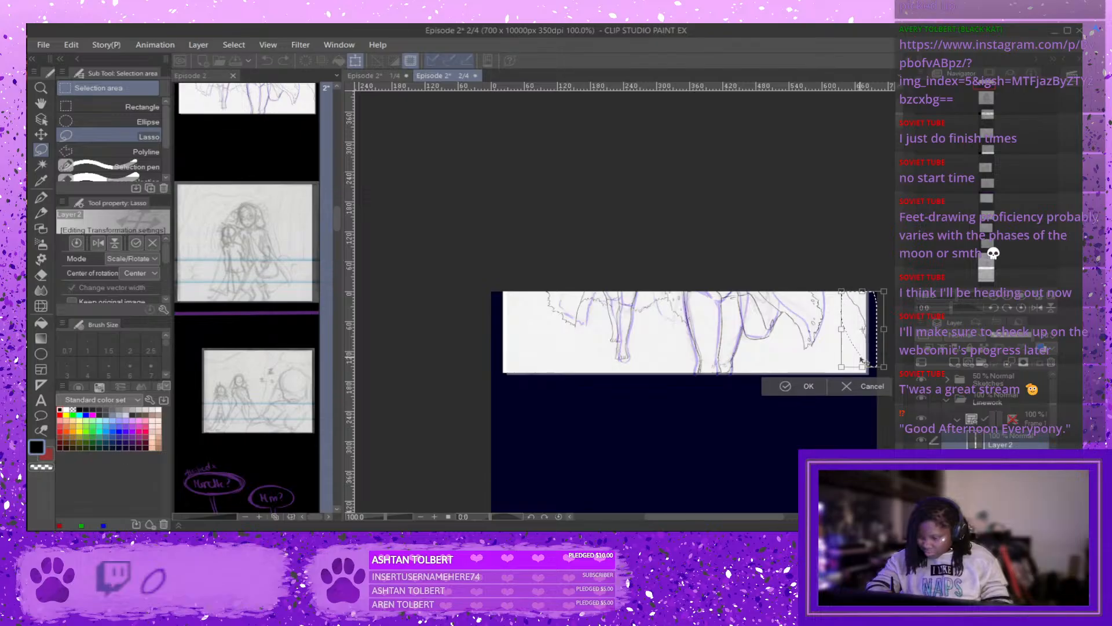
click(800, 387)
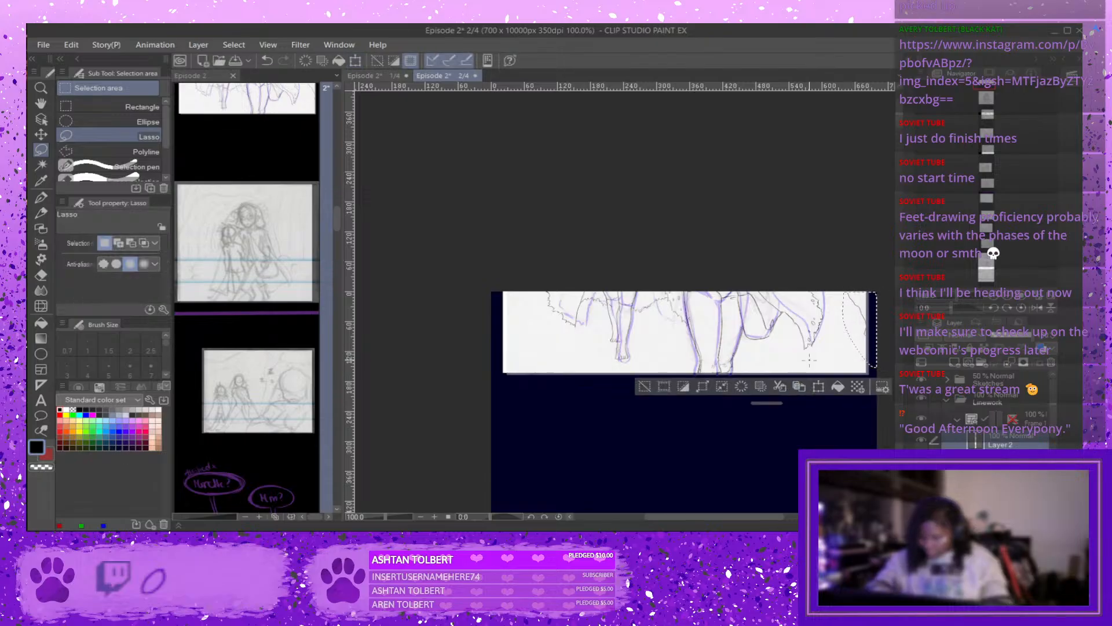
click(661, 387)
key(ctrl+s)
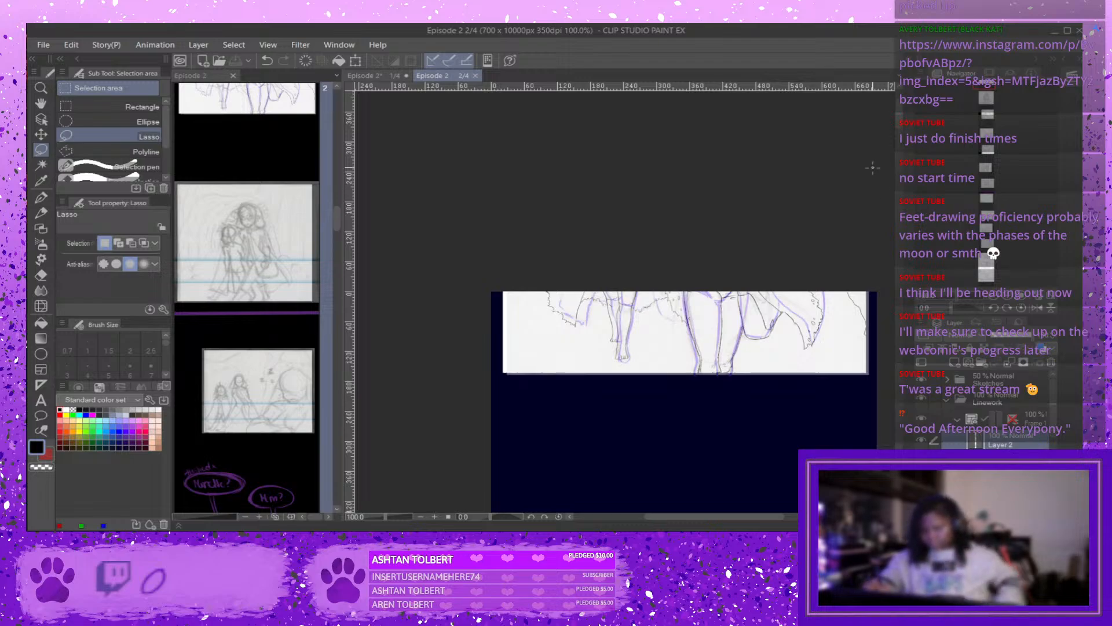
Show the second panel of page 2 and rename Layer 2 as A.
drag(902, 123, 902, 152)
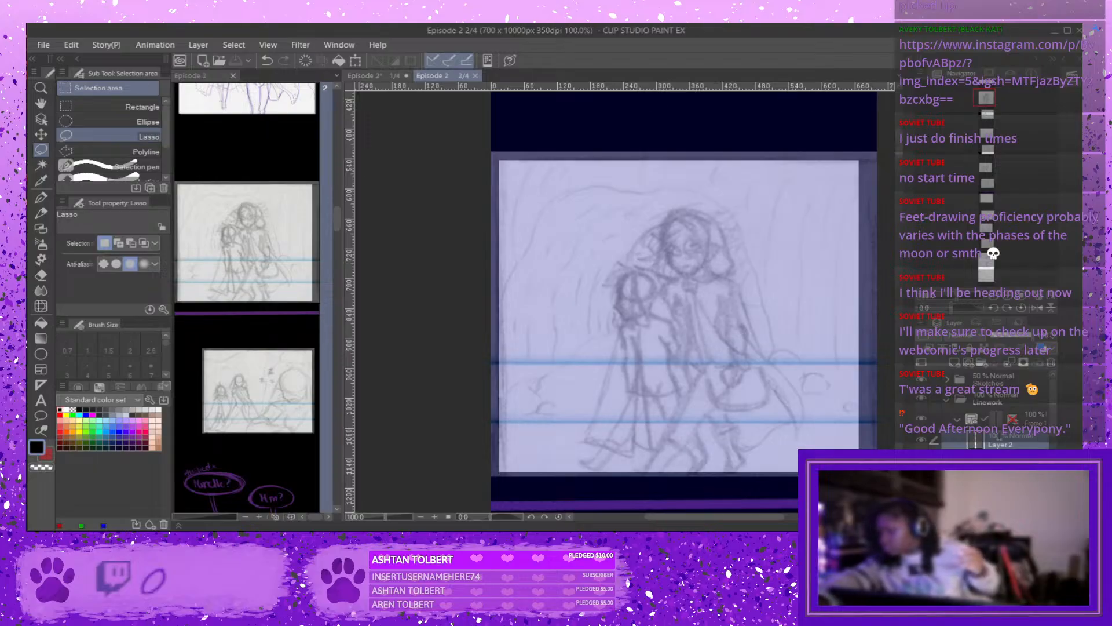
double_click(1001, 442)
text(A)
key(Return)
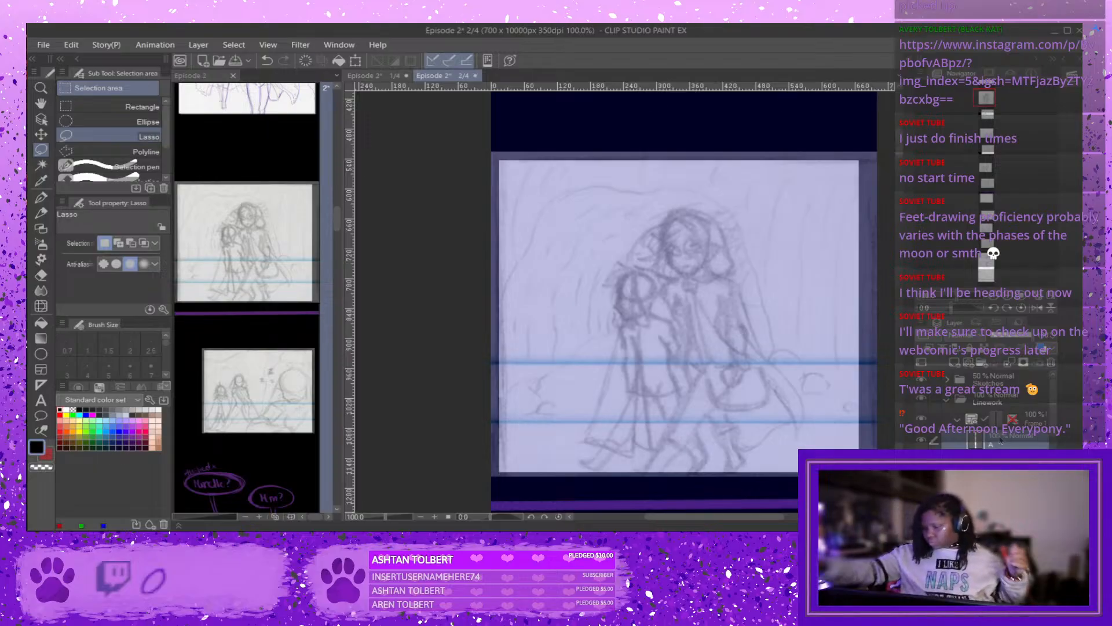
Collapse the first frame folder, open Frame 2 for drawing, and choose the Lining Pencil with a purple colour.
click(959, 418)
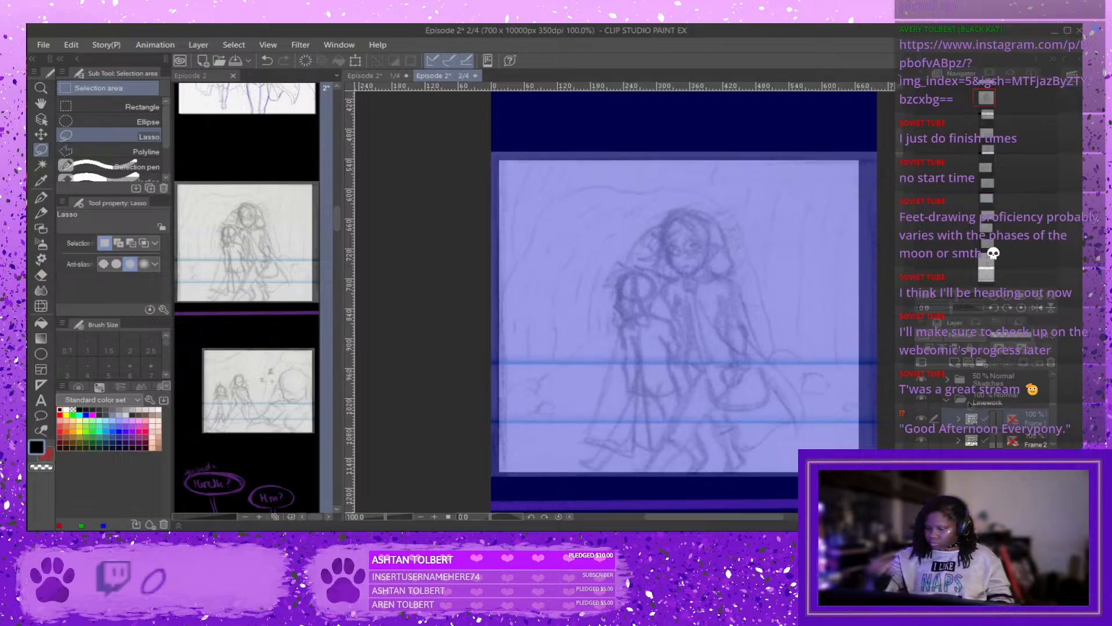
click(1011, 461)
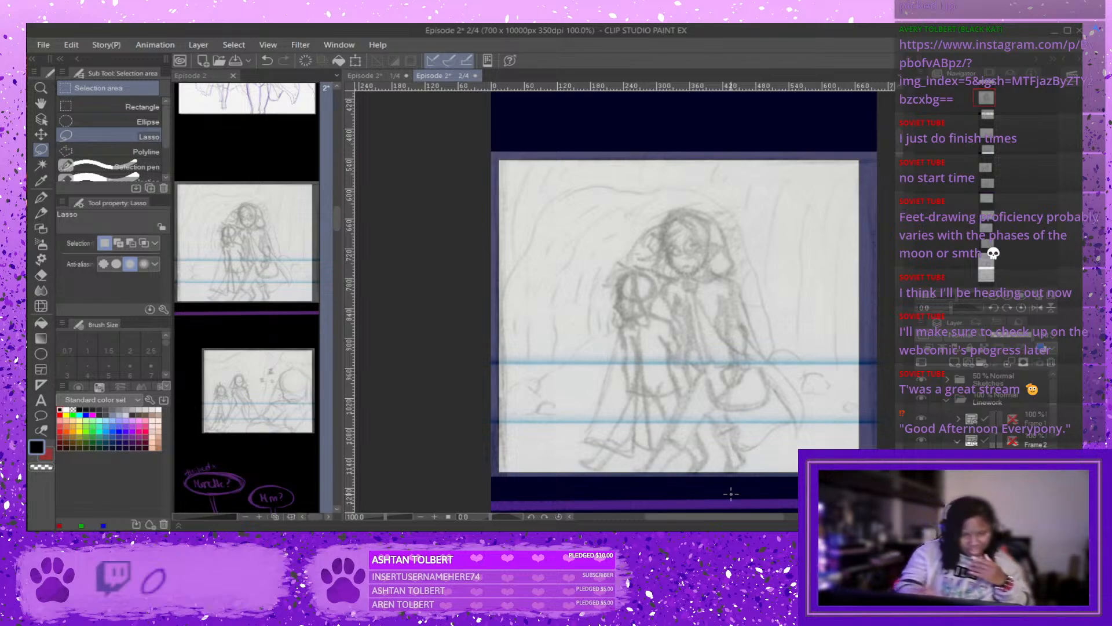
click(41, 213)
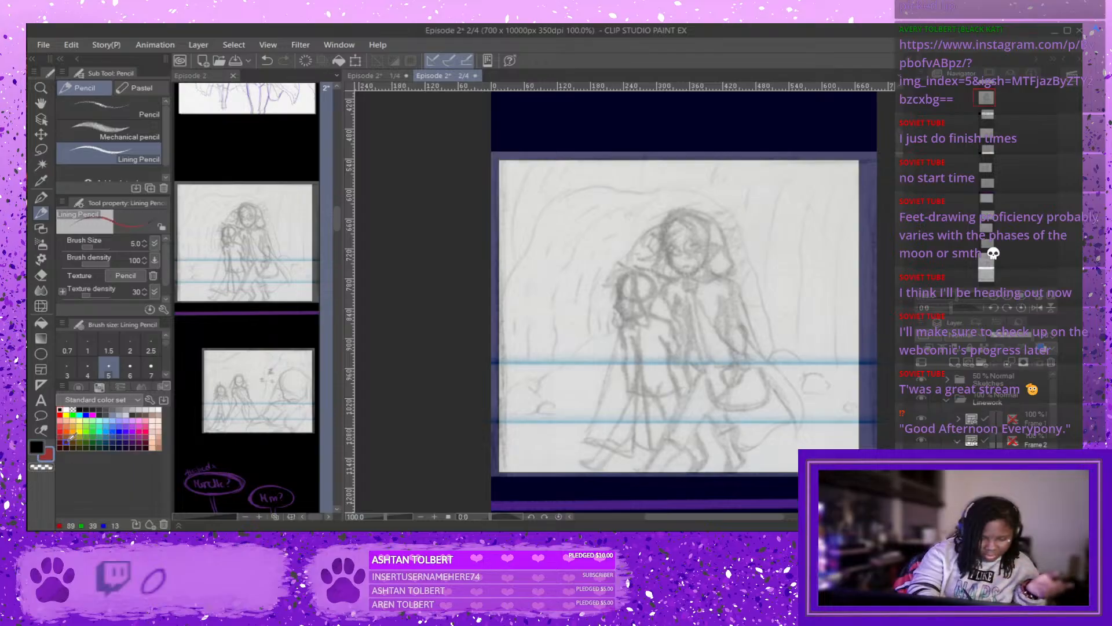
click(133, 427)
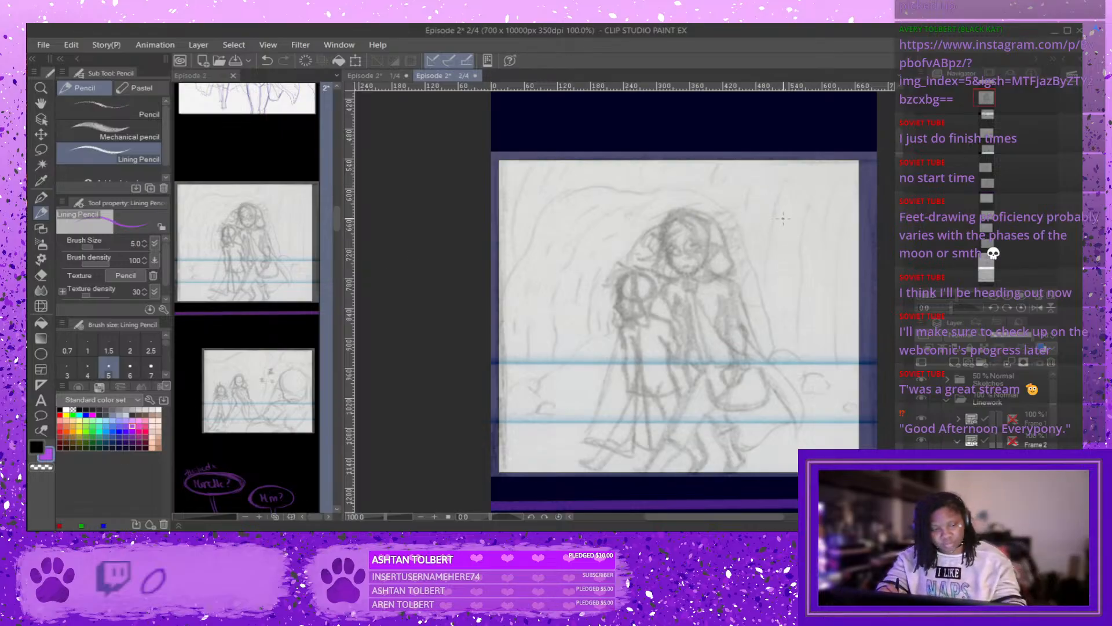
scroll(794, 191, up, 2)
scroll(629, 239, down, 2)
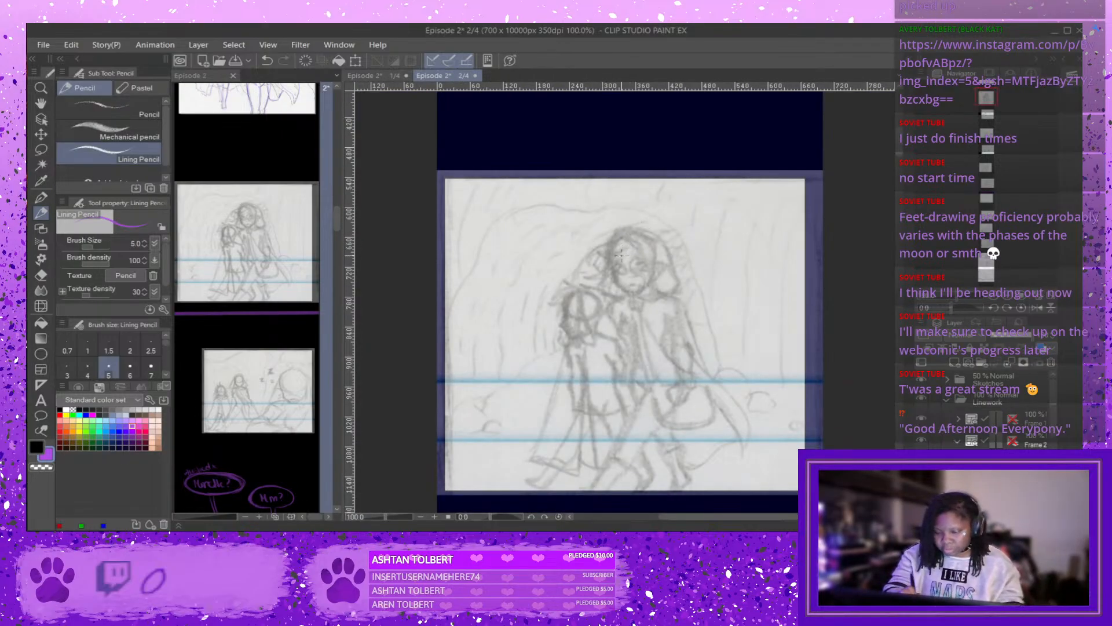
mouse_move(612, 253)
mouse_down()
mouse_move(629, 238)
mouse_move(609, 253)
mouse_move(634, 243)
mouse_move(624, 238)
mouse_move(648, 242)
mouse_move(644, 267)
mouse_move(617, 250)
mouse_move(621, 271)
mouse_move(611, 253)
mouse_move(638, 242)
mouse_move(630, 234)
mouse_move(653, 261)
mouse_up()
mouse_move(648, 237)
mouse_down()
mouse_move(623, 232)
mouse_move(610, 261)
mouse_move(632, 236)
mouse_up()
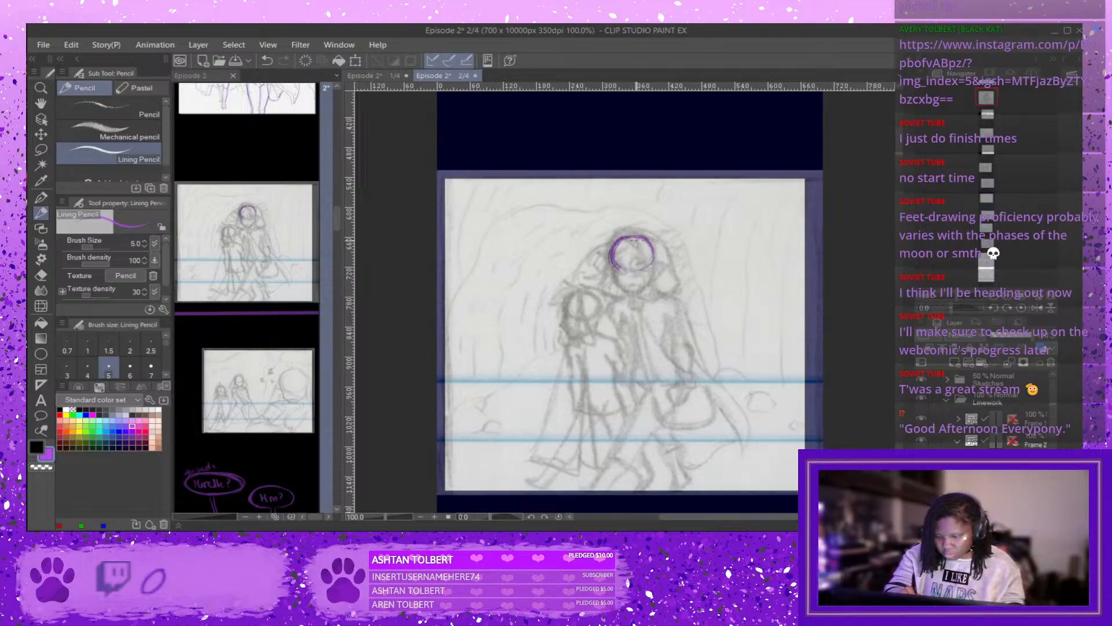
key(ctrl+z)
key(ctrl+z)
key(ctrl+z)
key(ctrl+z)
key(ctrl+z)
key(ctrl+z)
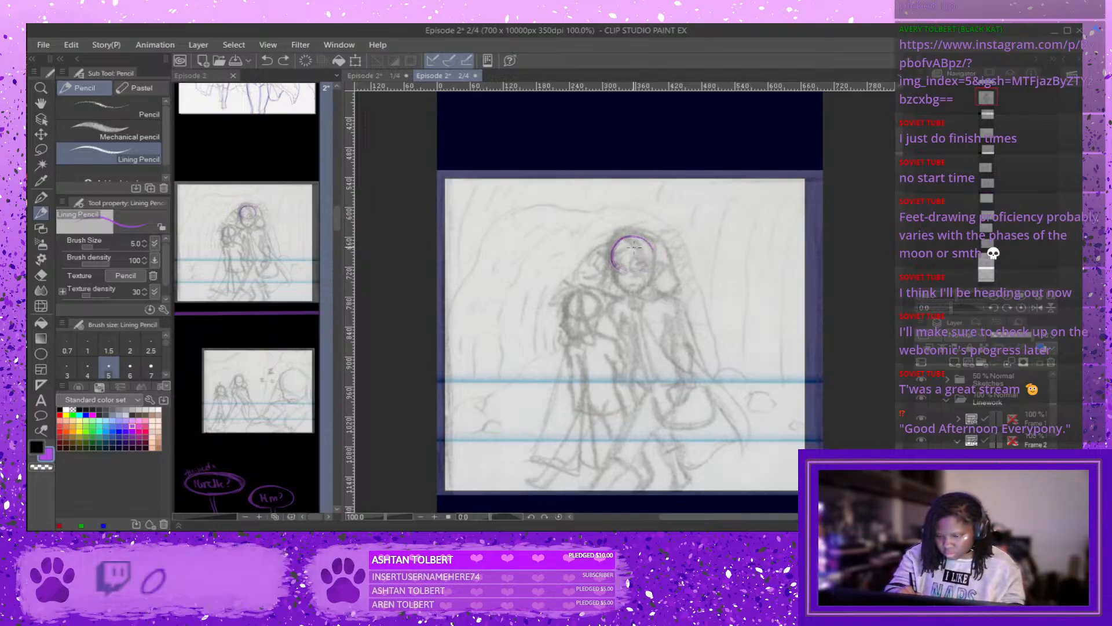
key(ctrl+z)
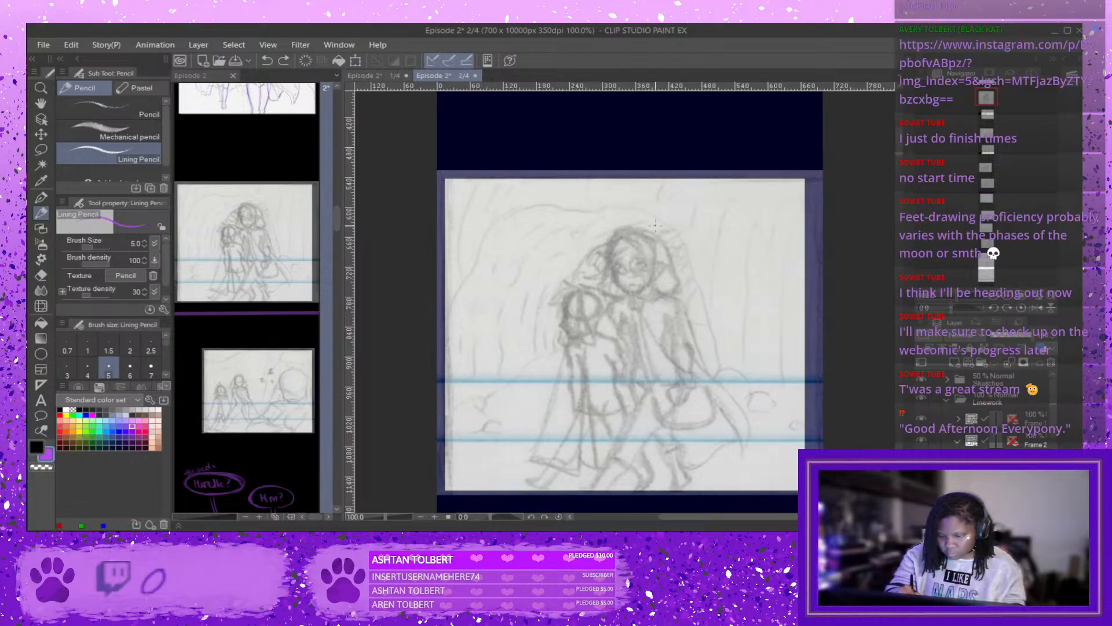
Sketch the taller figure's head in purple with its brow guideline, jaw and ear, and add the eyes and facial features.
mouse_move(616, 258)
mouse_down()
mouse_move(639, 232)
mouse_move(609, 243)
mouse_move(642, 234)
mouse_move(614, 238)
mouse_move(647, 244)
mouse_move(645, 235)
mouse_move(654, 252)
mouse_move(650, 261)
mouse_move(614, 238)
mouse_move(622, 262)
mouse_move(616, 236)
mouse_move(623, 265)
mouse_move(613, 262)
mouse_move(639, 266)
mouse_move(626, 269)
mouse_move(654, 247)
mouse_move(648, 266)
mouse_move(654, 240)
mouse_move(639, 233)
mouse_move(661, 241)
mouse_move(652, 264)
mouse_move(614, 261)
mouse_move(611, 250)
mouse_move(614, 268)
mouse_move(605, 255)
mouse_move(632, 291)
mouse_move(619, 283)
mouse_move(645, 284)
mouse_move(663, 259)
mouse_up()
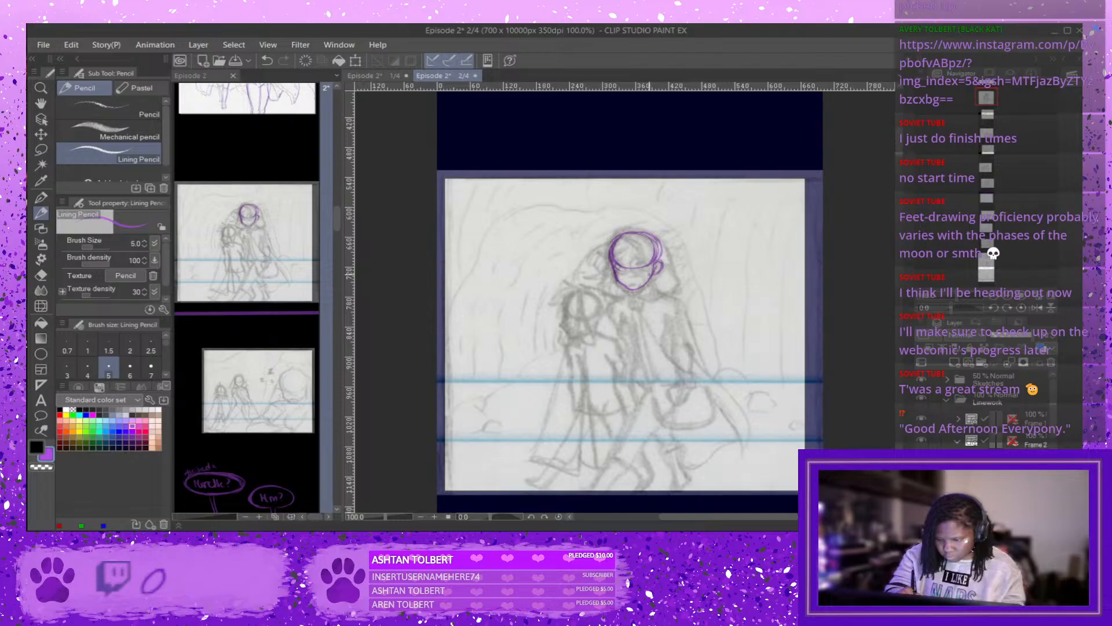
scroll(630, 290, down, 3)
scroll(901, 158, down, 1)
scroll(892, 162, up, 2)
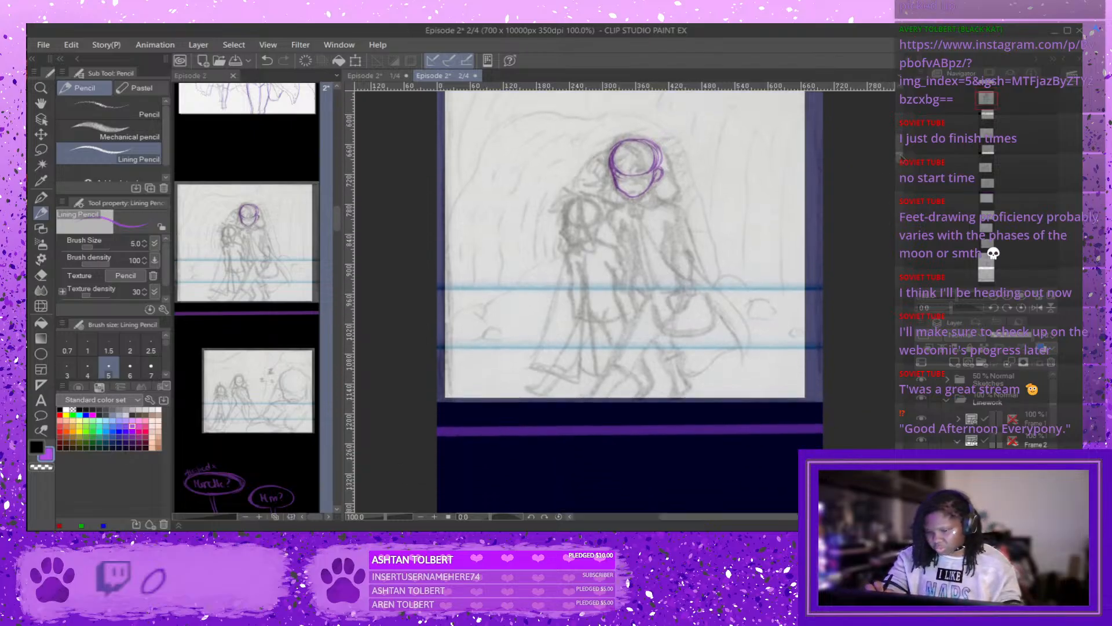
scroll(883, 165, up, 1)
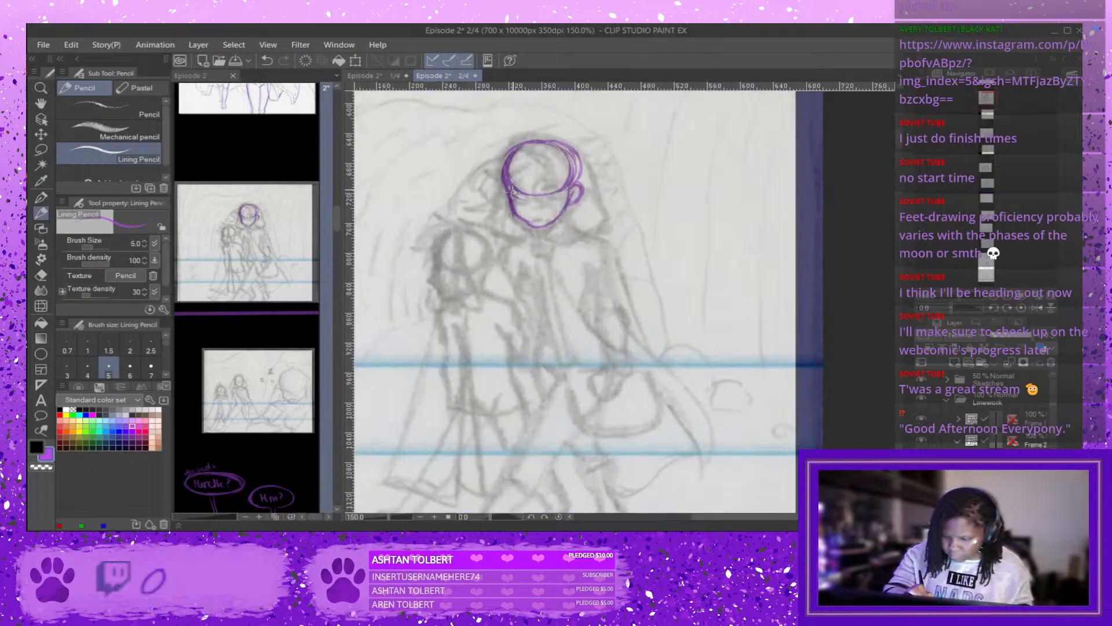
drag(538, 188, 562, 178)
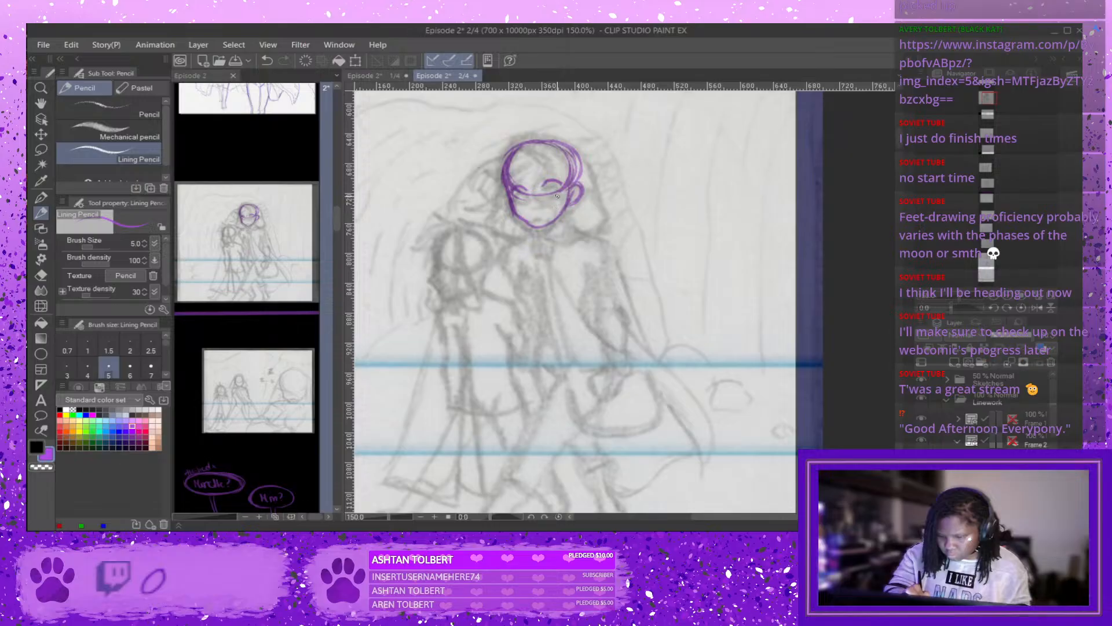
key(ctrl+z)
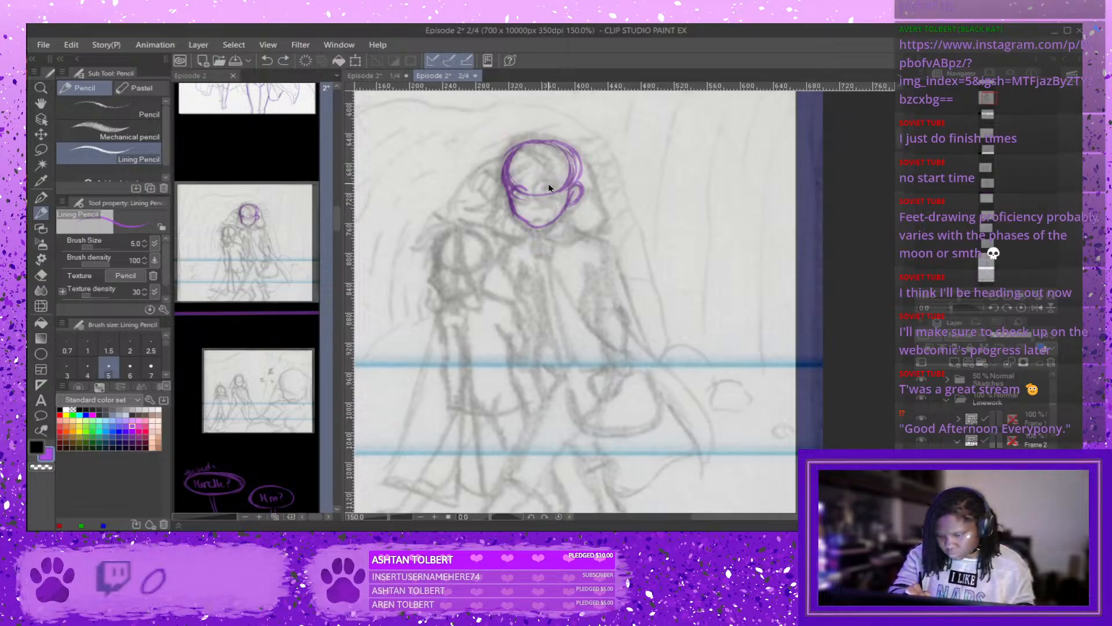
drag(546, 181, 563, 186)
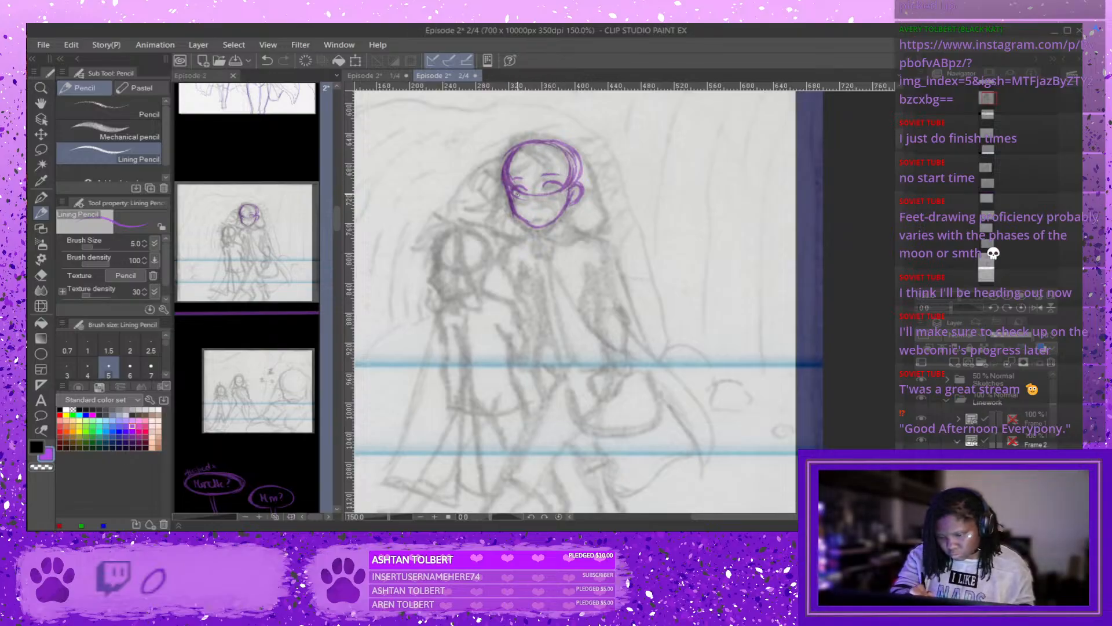
mouse_move(521, 186)
mouse_down()
mouse_move(548, 198)
mouse_move(555, 182)
mouse_move(559, 197)
mouse_move(512, 199)
mouse_up()
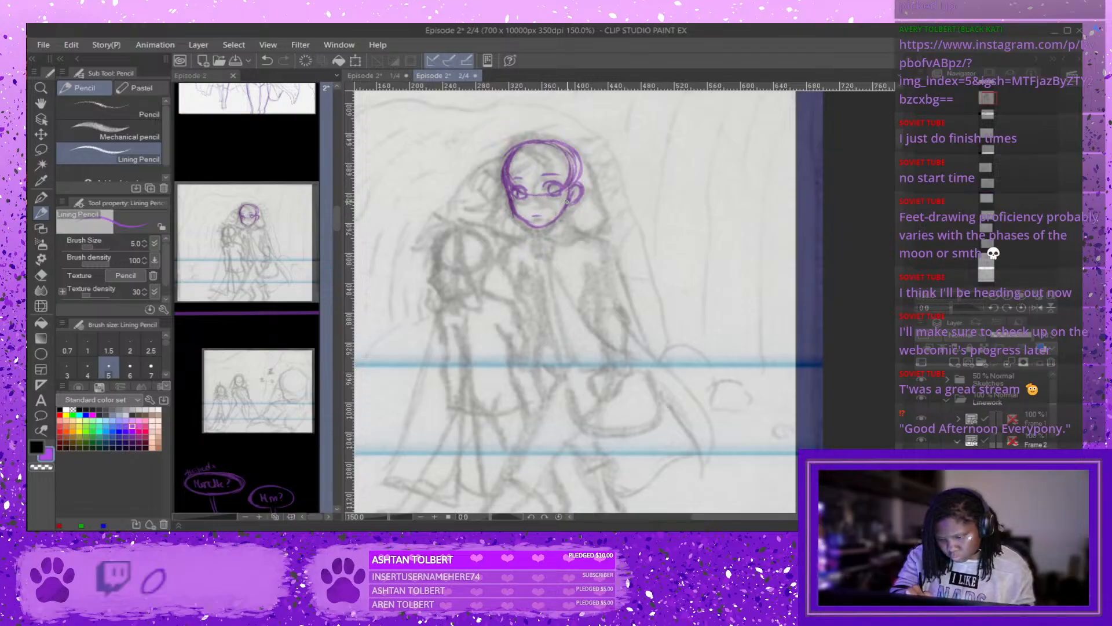
Sketch the gathered fastening below the taller figure's chin and the hood outline around the head, redoing the first neck strokes.
drag(568, 205, 568, 218)
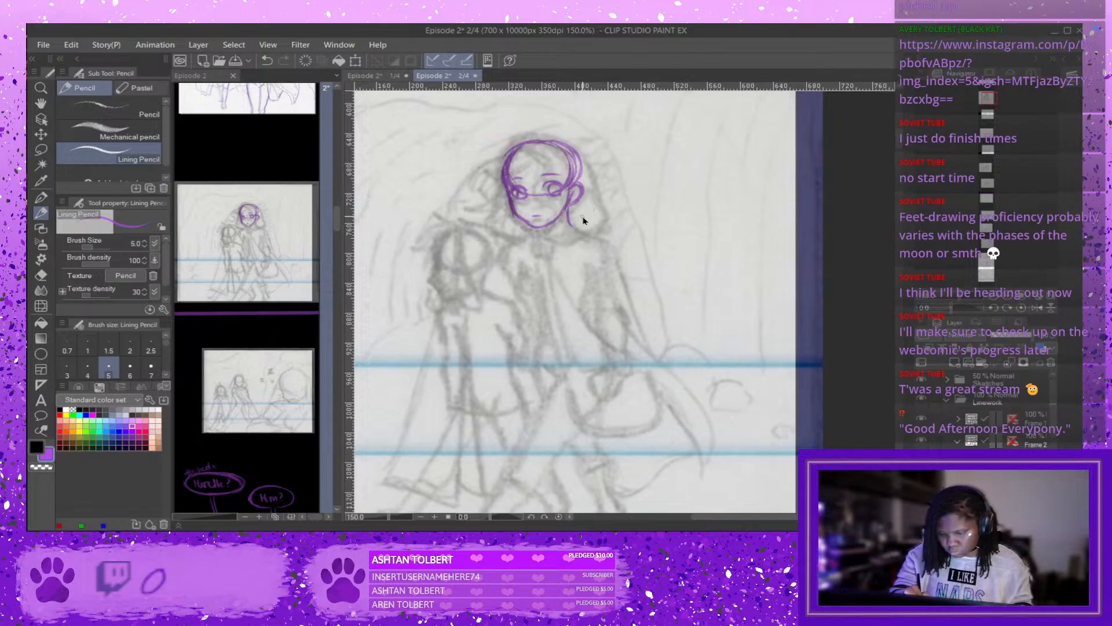
key(ctrl+z)
mouse_move(548, 231)
mouse_down()
mouse_move(540, 254)
mouse_move(544, 237)
mouse_move(568, 226)
mouse_move(547, 234)
mouse_move(577, 223)
mouse_move(530, 253)
mouse_up()
key(ctrl+z)
key(ctrl+z)
key(ctrl+z)
mouse_move(546, 241)
mouse_down()
mouse_move(579, 230)
mouse_move(576, 191)
mouse_move(582, 227)
mouse_up()
mouse_move(566, 176)
mouse_down()
mouse_move(543, 144)
mouse_move(568, 137)
mouse_move(607, 217)
mouse_move(605, 232)
mouse_move(552, 246)
mouse_move(575, 246)
mouse_up()
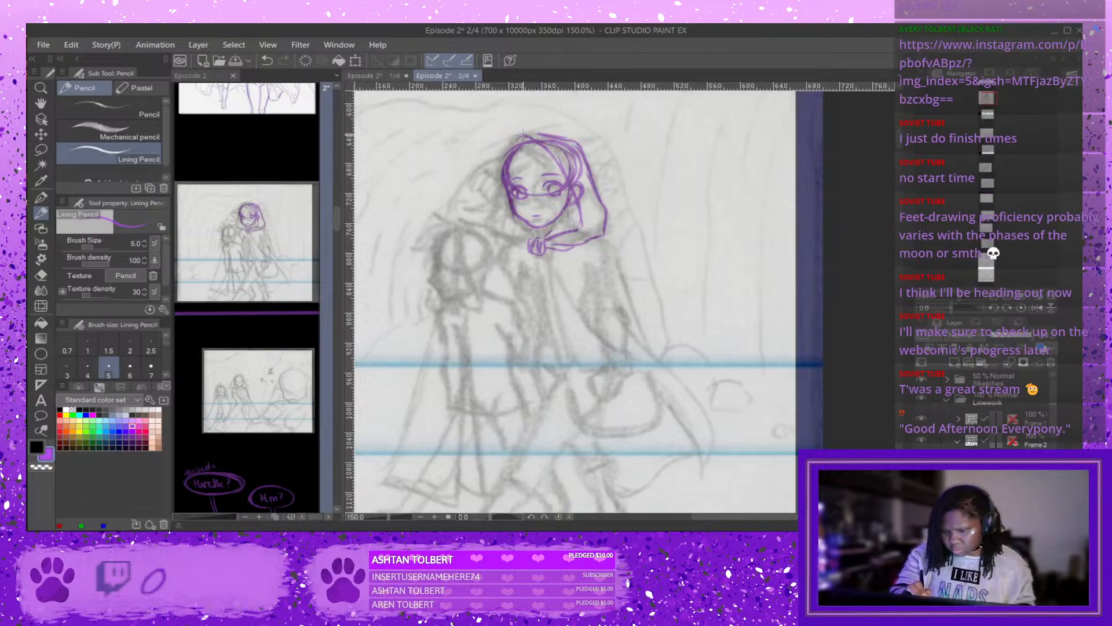
Sketch fringe strands across the taller figure's forehead and a flick of hair at the crown, undoing the last strand.
mouse_move(523, 136)
mouse_down()
mouse_move(504, 136)
mouse_move(530, 138)
mouse_move(511, 173)
mouse_move(524, 166)
mouse_up()
mouse_move(529, 164)
mouse_down()
mouse_move(539, 204)
mouse_move(577, 182)
mouse_move(558, 170)
mouse_move(534, 184)
mouse_up()
key(ctrl+z)
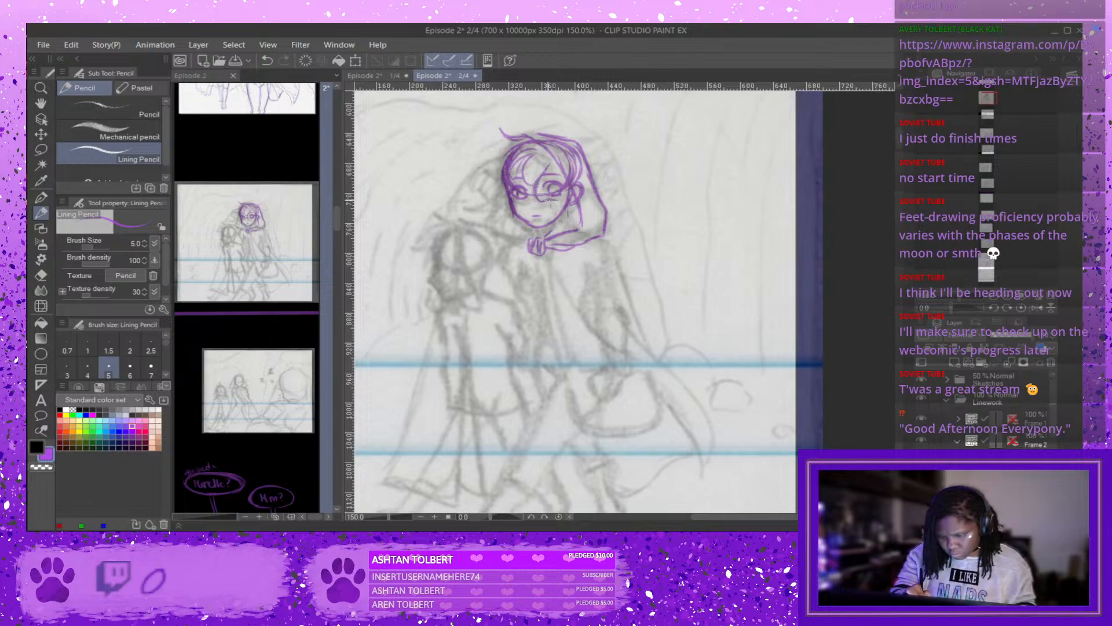
Add a mark on the taller figure's cheek and sketch hair strands beside the face and windblown locks outside the hood.
drag(549, 206, 523, 208)
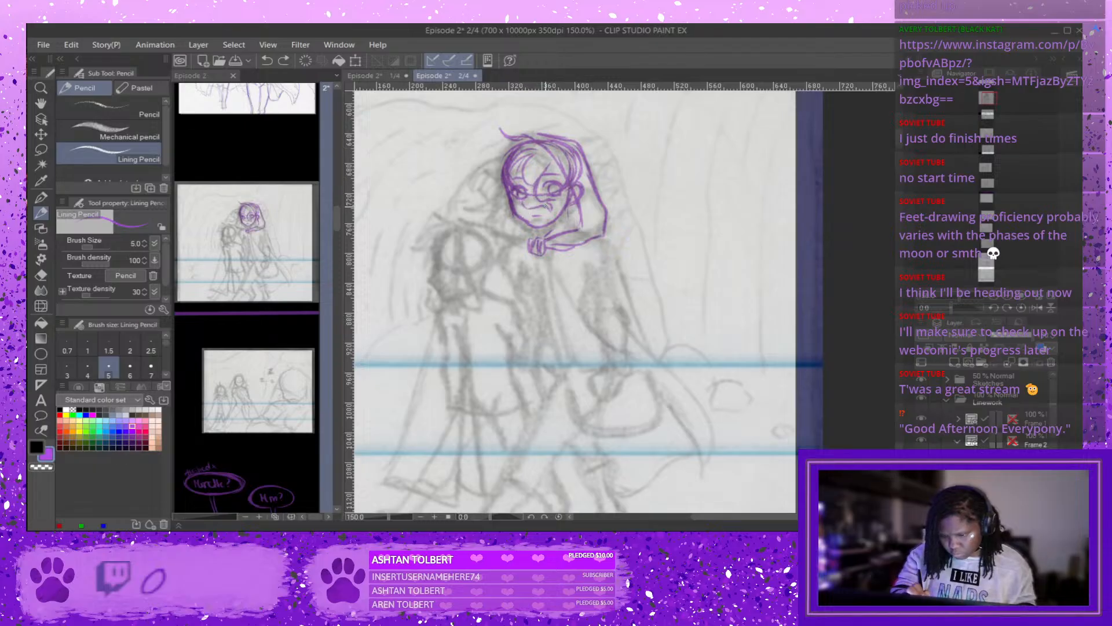
drag(543, 204, 520, 203)
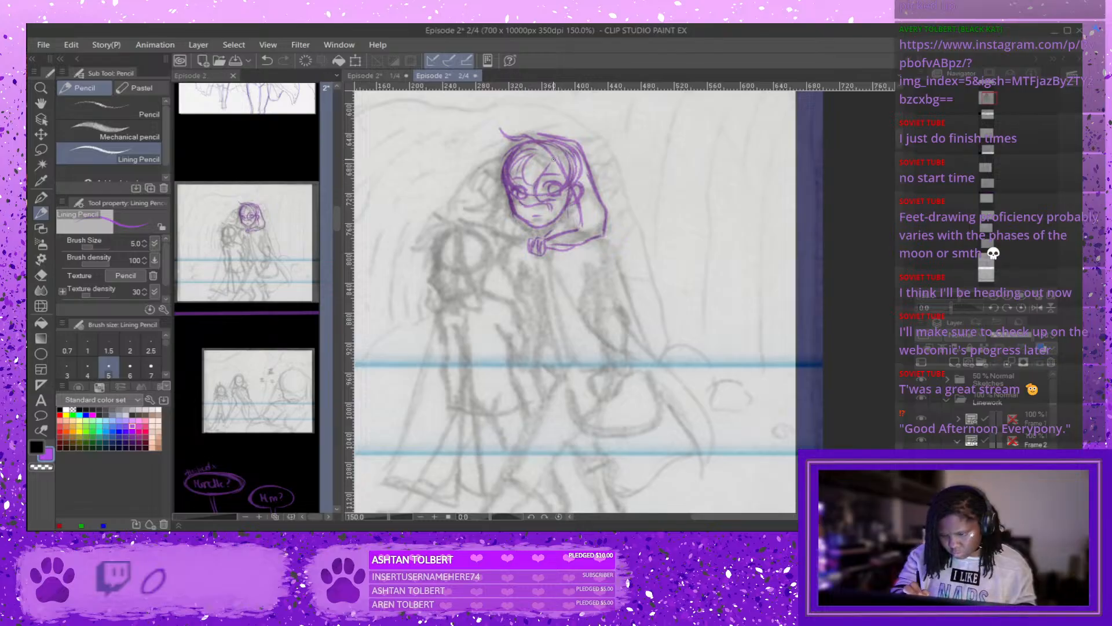
mouse_move(546, 164)
mouse_down()
mouse_move(576, 183)
mouse_move(567, 190)
mouse_move(567, 179)
mouse_move(559, 202)
mouse_move(568, 195)
mouse_move(576, 212)
mouse_move(571, 196)
mouse_move(574, 221)
mouse_up()
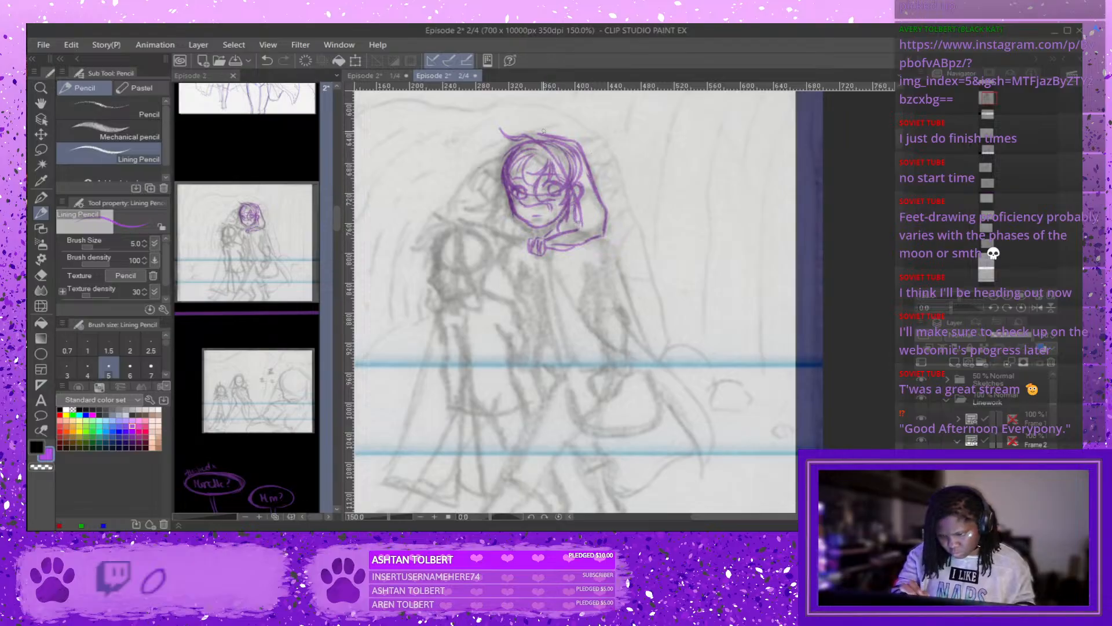
mouse_move(517, 142)
mouse_down()
mouse_move(511, 149)
mouse_move(478, 167)
mouse_up()
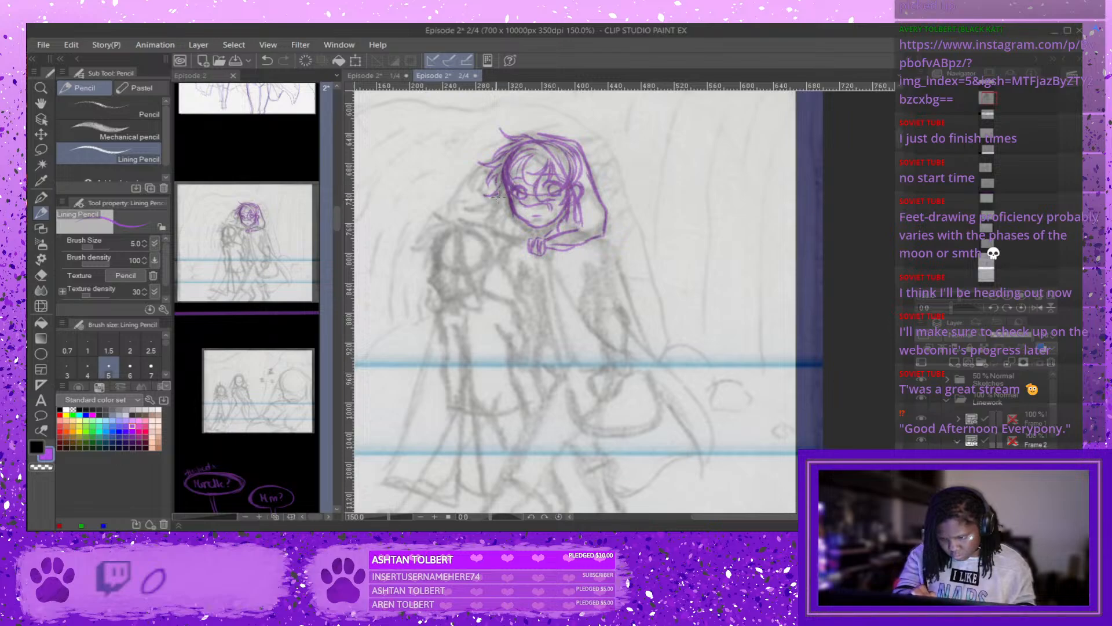
Finish the hair beside the taller figure's jaw and sketch the cape from the shoulder down to its trailing, ragged hem.
mouse_move(505, 196)
mouse_down()
mouse_move(491, 234)
mouse_move(505, 236)
mouse_move(508, 218)
mouse_move(512, 243)
mouse_move(537, 239)
mouse_up()
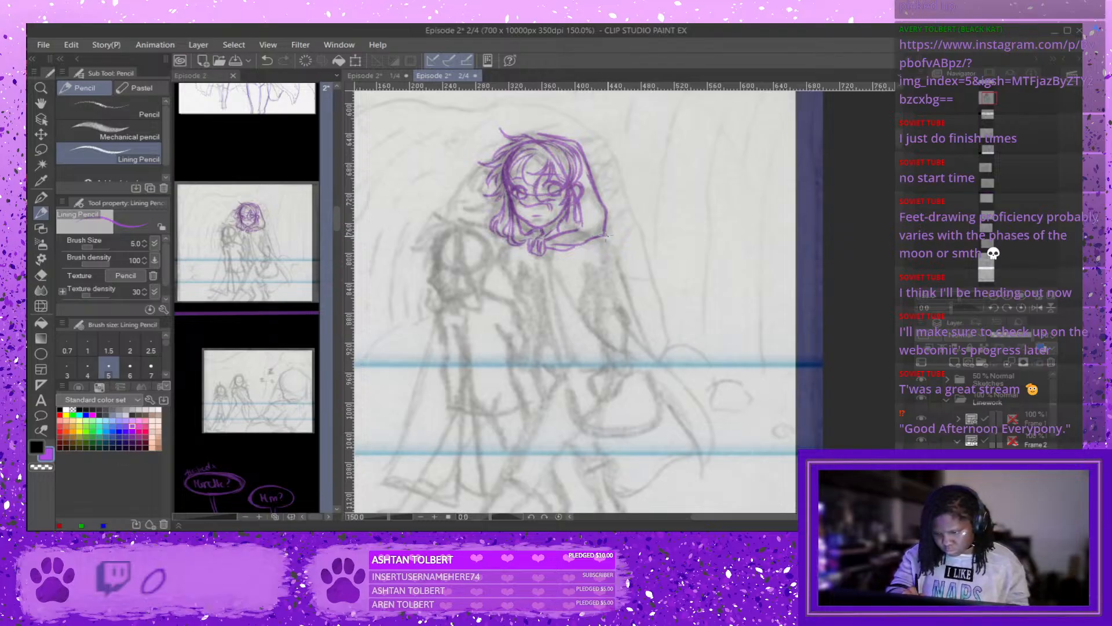
mouse_move(598, 239)
mouse_down()
mouse_move(623, 246)
mouse_move(610, 239)
mouse_move(657, 348)
mouse_up()
mouse_move(636, 295)
mouse_down()
mouse_move(626, 270)
mouse_move(672, 370)
mouse_up()
drag(652, 331, 726, 427)
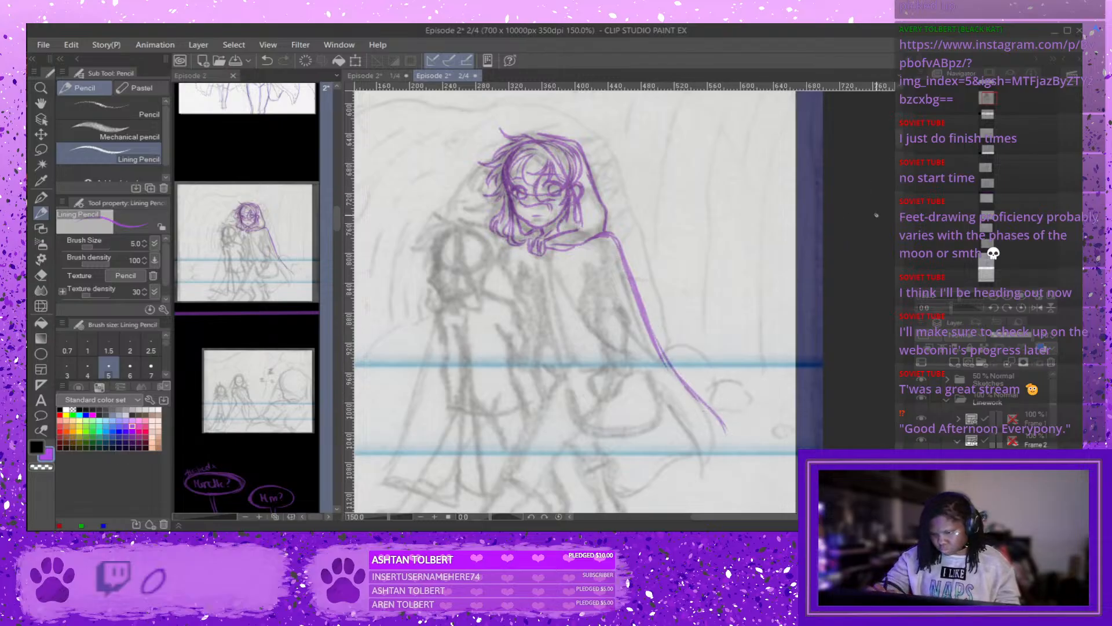
scroll(893, 150, down, 3)
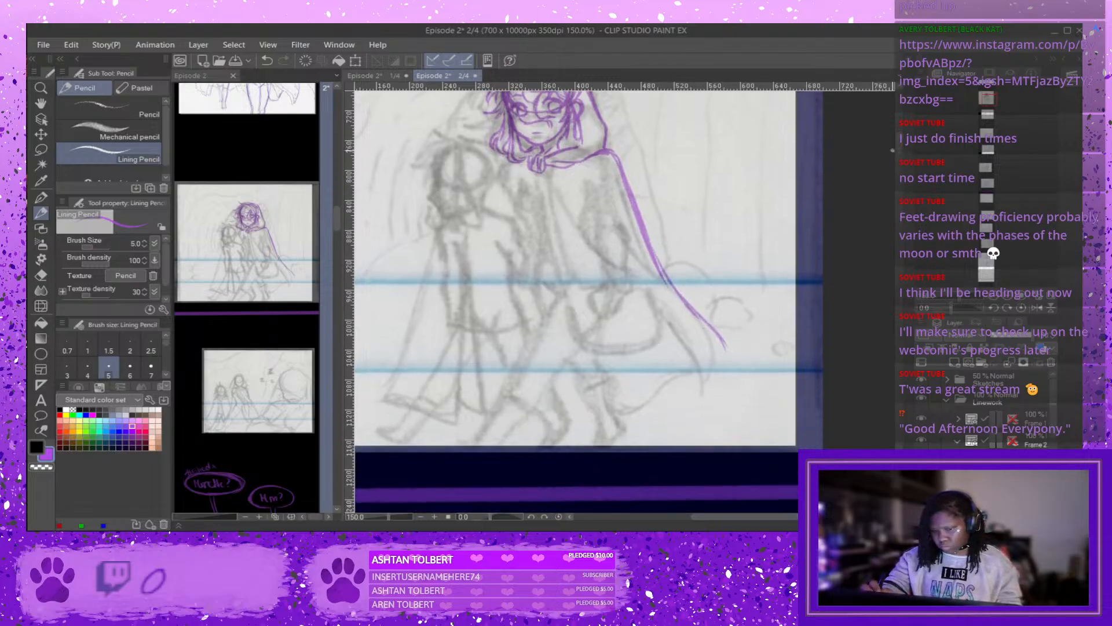
mouse_move(544, 172)
mouse_down()
mouse_move(586, 243)
mouse_move(657, 303)
mouse_move(678, 352)
mouse_up()
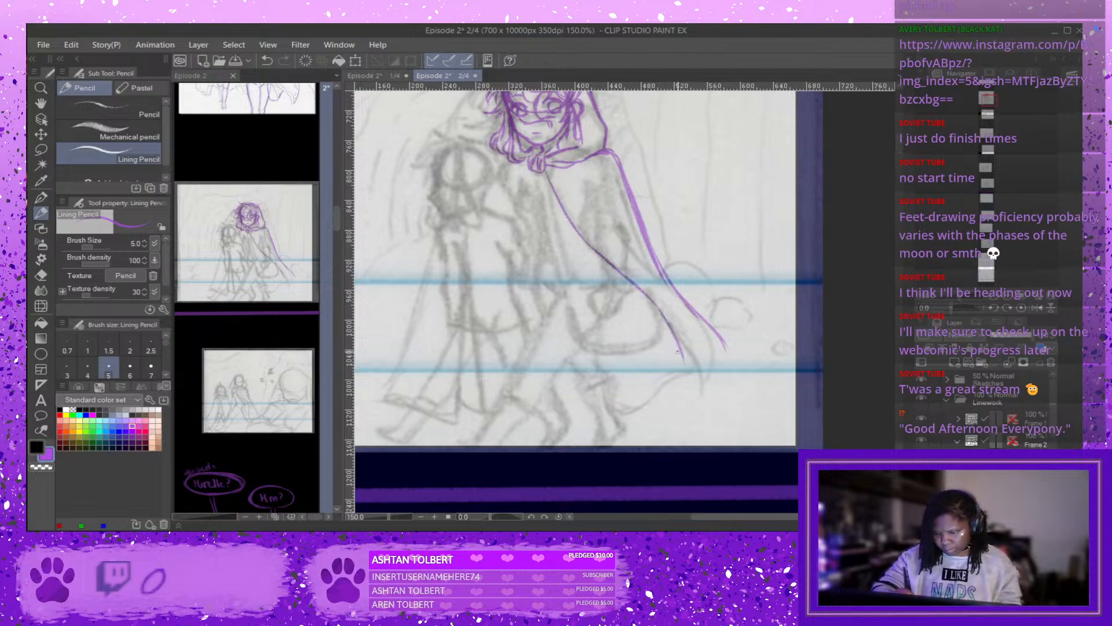
mouse_move(649, 298)
mouse_down()
mouse_move(682, 395)
mouse_move(701, 399)
mouse_move(736, 365)
mouse_move(721, 341)
mouse_move(734, 364)
mouse_up()
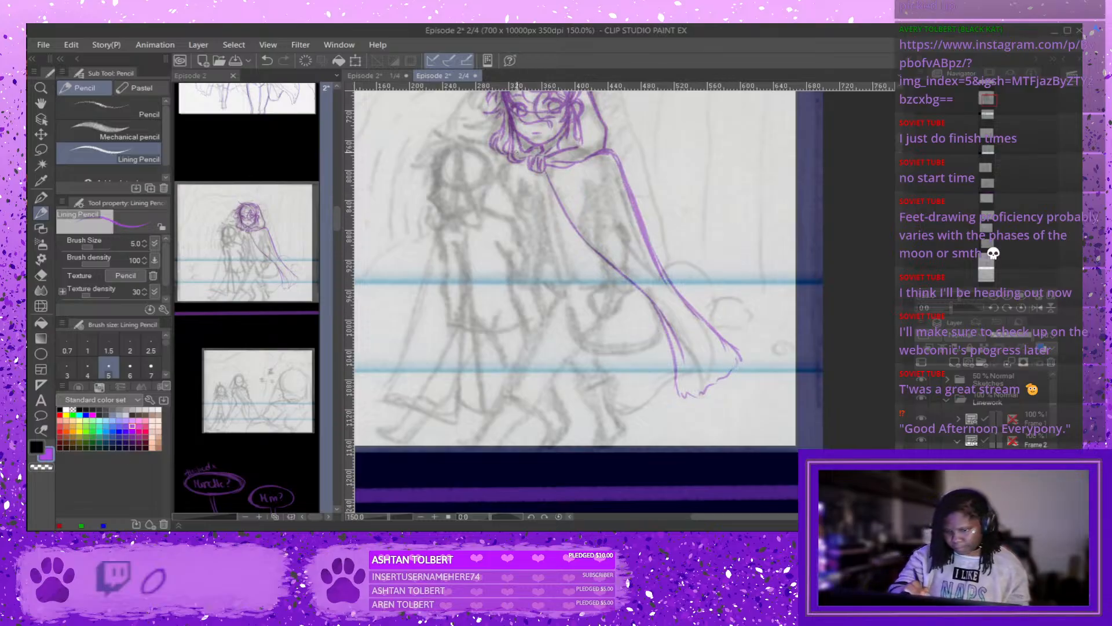
Sketch the taller figure's tunic side and curved lower hem, and both arms, with the bent arm's hand resting at the waist.
drag(508, 157, 502, 207)
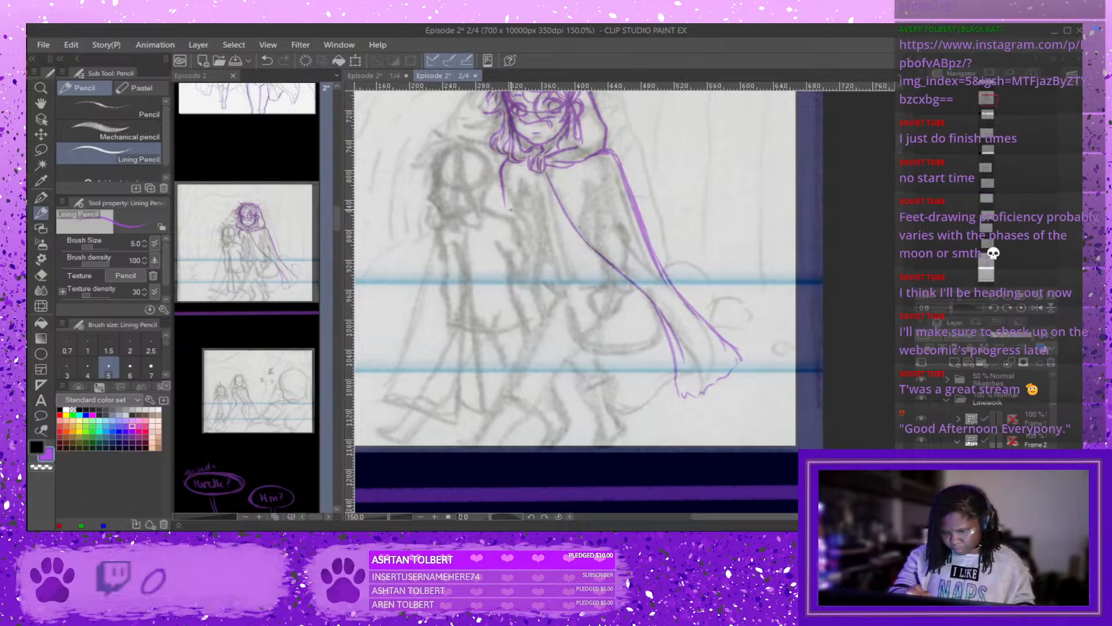
drag(502, 191, 499, 228)
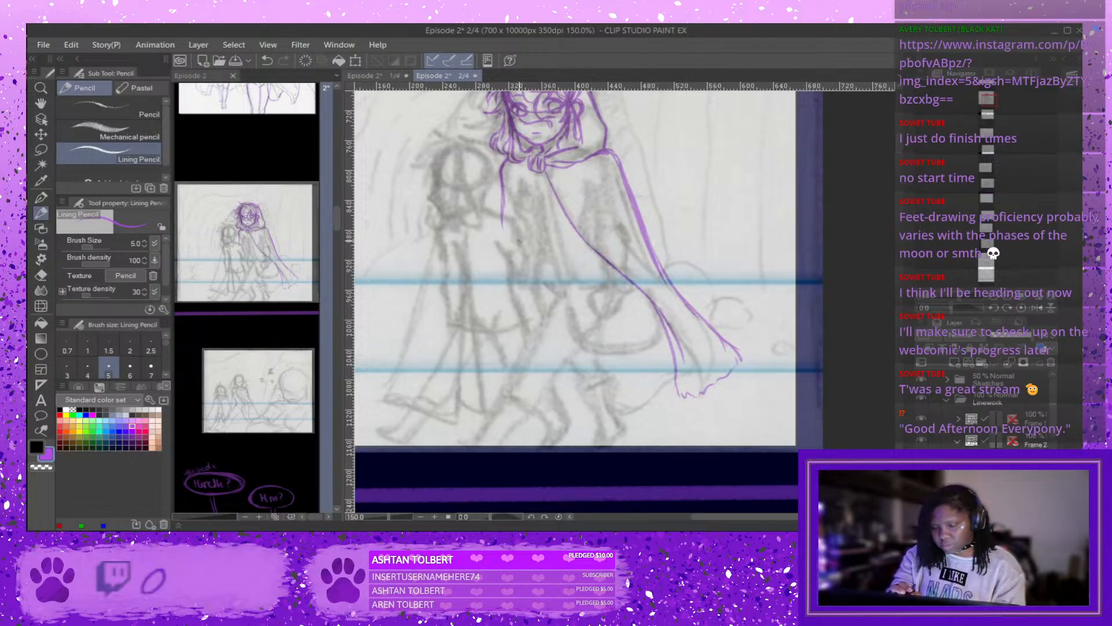
drag(541, 176, 557, 256)
drag(545, 226, 562, 277)
mouse_move(548, 180)
mouse_down()
mouse_move(575, 277)
mouse_move(565, 289)
mouse_move(607, 283)
mouse_move(579, 335)
mouse_move(595, 346)
mouse_move(583, 349)
mouse_move(624, 354)
mouse_move(669, 336)
mouse_up()
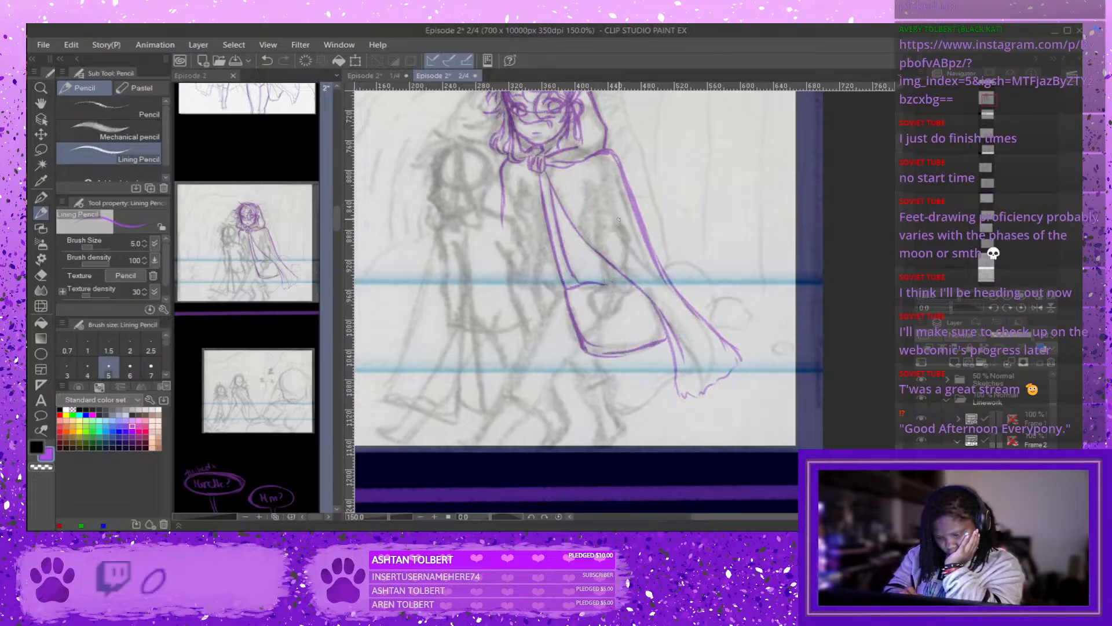
mouse_move(600, 156)
mouse_down()
mouse_move(596, 185)
mouse_move(642, 207)
mouse_move(655, 230)
mouse_move(631, 281)
mouse_up()
mouse_move(597, 186)
mouse_down()
mouse_move(633, 232)
mouse_move(626, 228)
mouse_move(623, 269)
mouse_move(640, 256)
mouse_move(600, 274)
mouse_move(588, 297)
mouse_move(597, 283)
mouse_move(602, 303)
mouse_move(635, 281)
mouse_up()
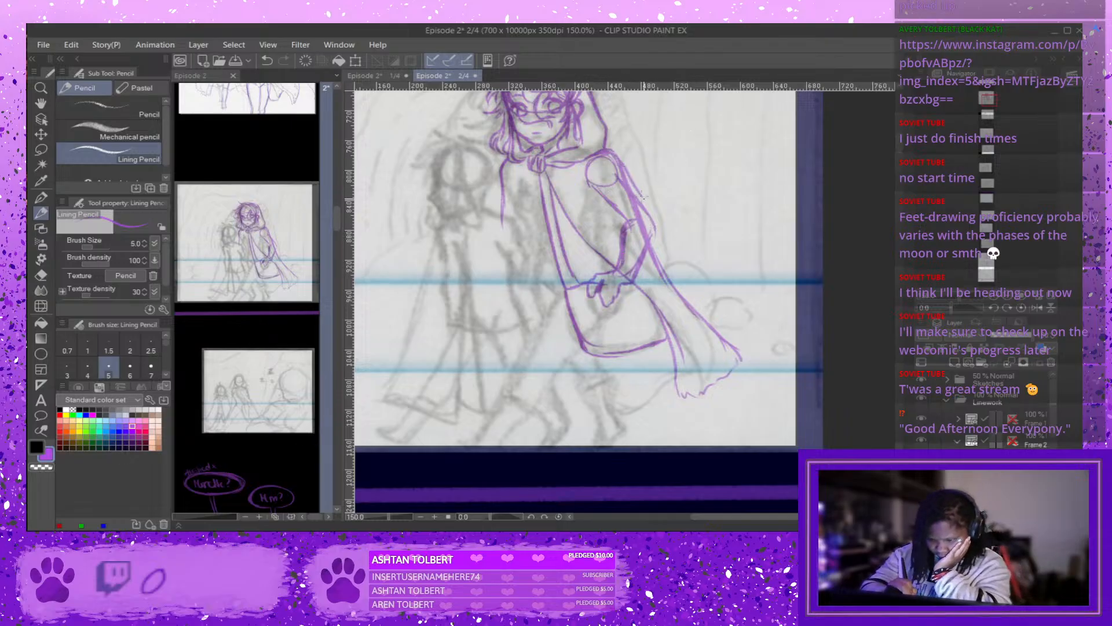
Redraw the cape's draped outer edge from shoulder to hem, add its inner fold, and erase the surplus hem strokes.
mouse_move(627, 175)
mouse_down()
mouse_move(663, 251)
mouse_move(667, 235)
mouse_move(657, 220)
mouse_move(676, 290)
mouse_up()
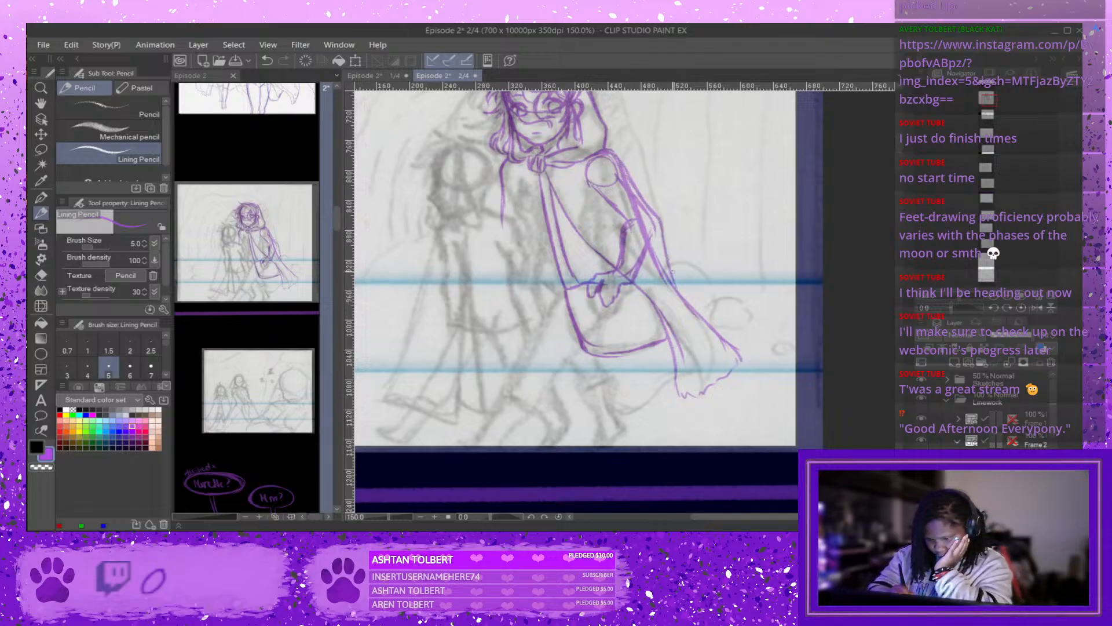
drag(664, 243, 687, 295)
drag(655, 215, 695, 308)
drag(661, 231, 725, 335)
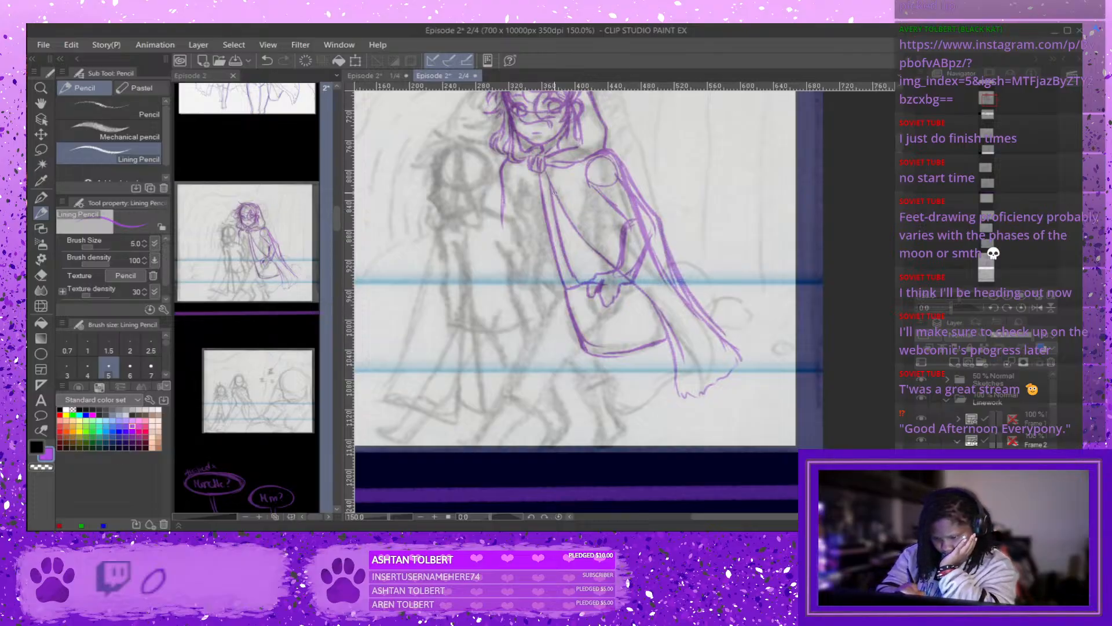
mouse_move(591, 249)
mouse_down()
mouse_move(631, 274)
mouse_move(659, 366)
mouse_move(701, 387)
mouse_move(749, 356)
mouse_up()
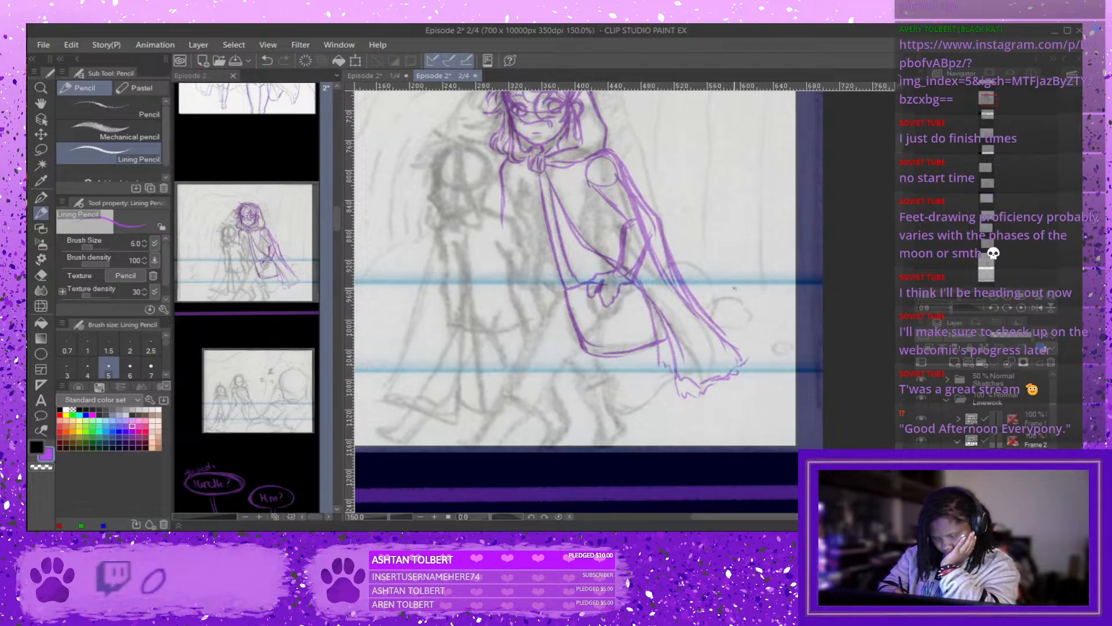
click(41, 274)
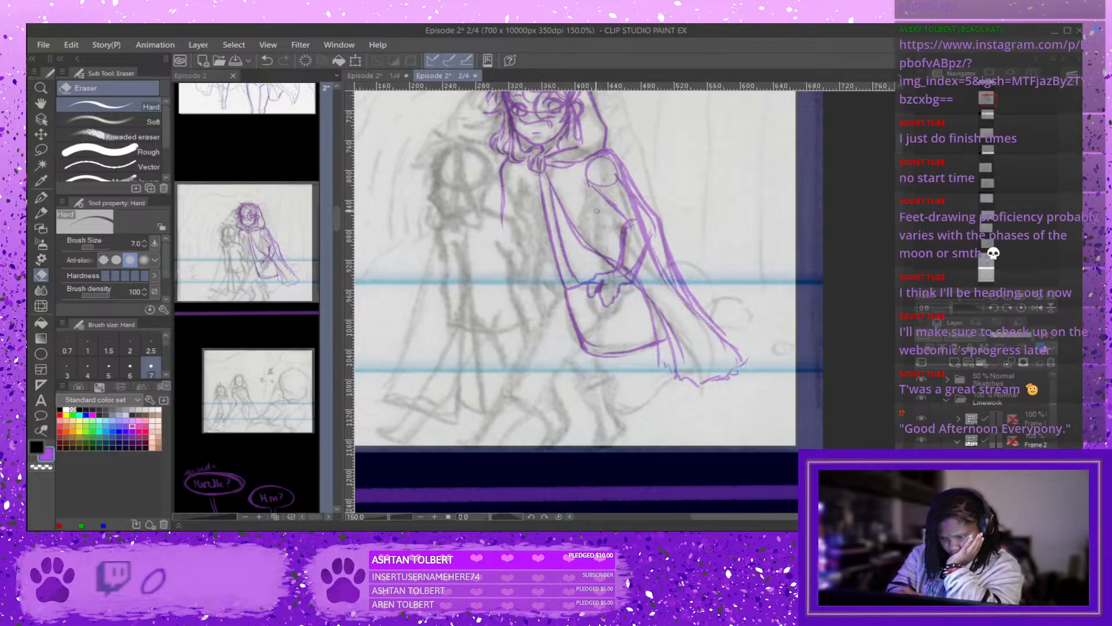
With the Lining Pencil, sketch a short torso line below the collar and the bent arm's inner contour down to the waist.
click(40, 197)
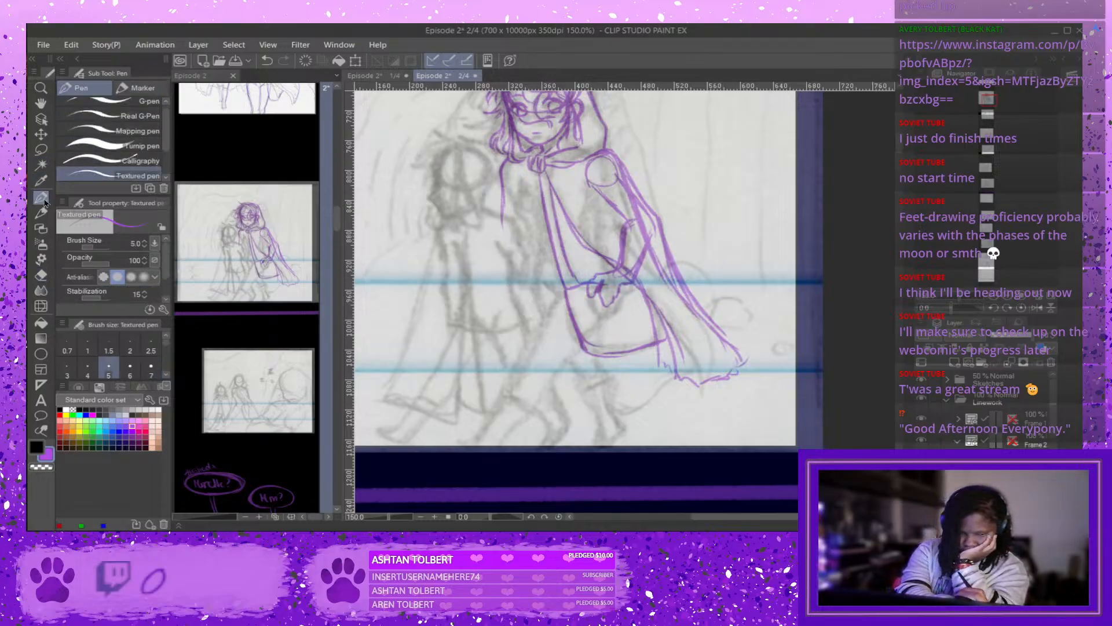
click(41, 212)
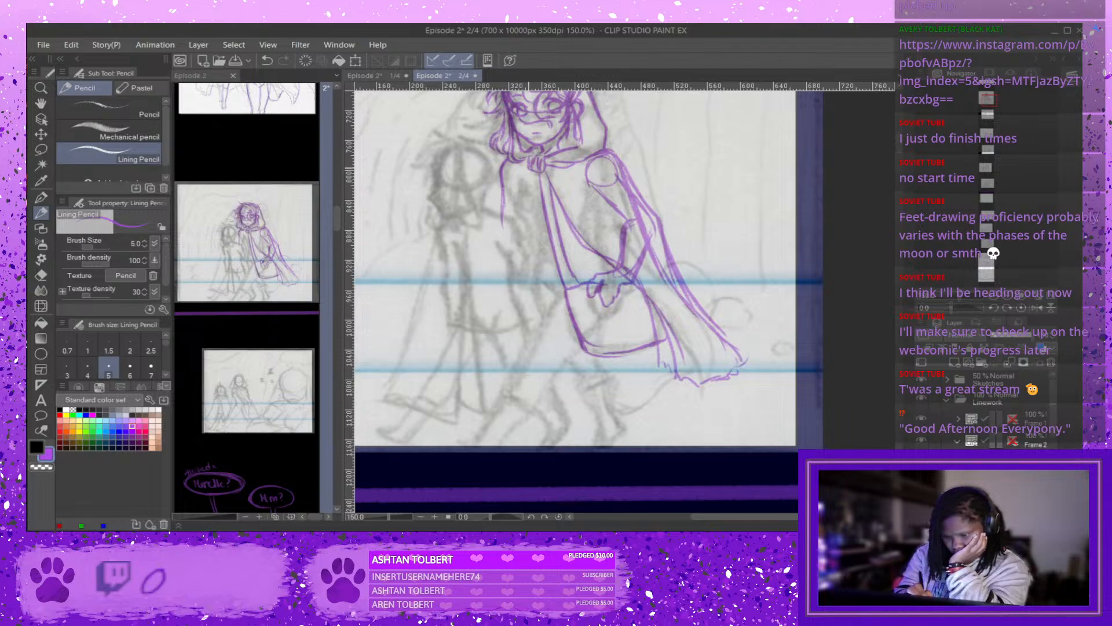
drag(522, 171, 520, 199)
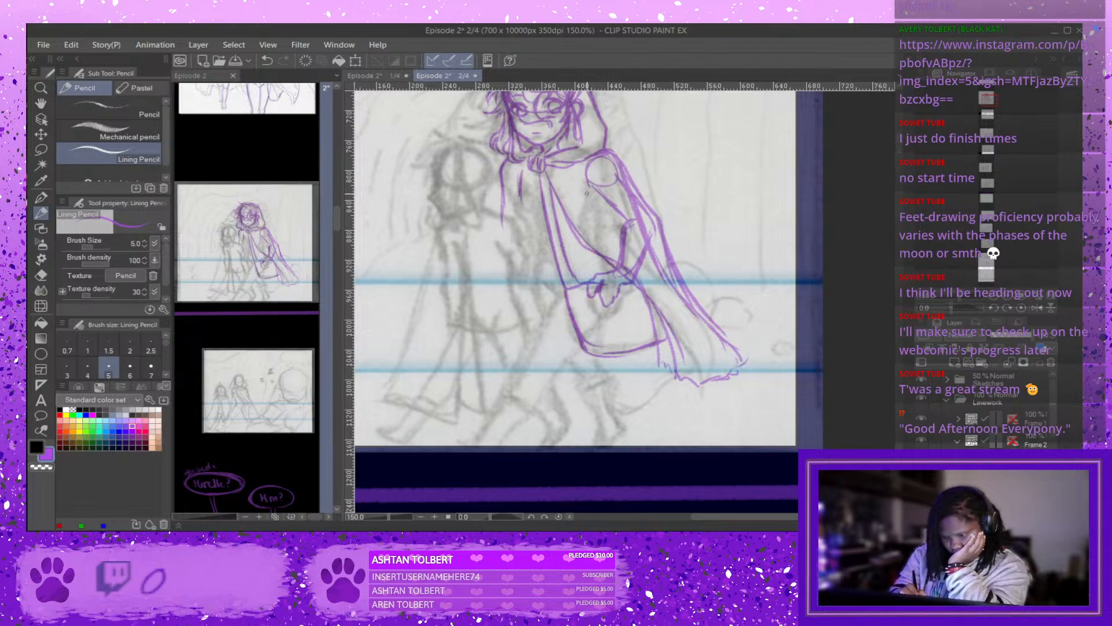
mouse_move(597, 195)
mouse_down()
mouse_move(589, 222)
mouse_move(609, 255)
mouse_move(585, 253)
mouse_move(572, 283)
mouse_up()
drag(574, 264, 603, 241)
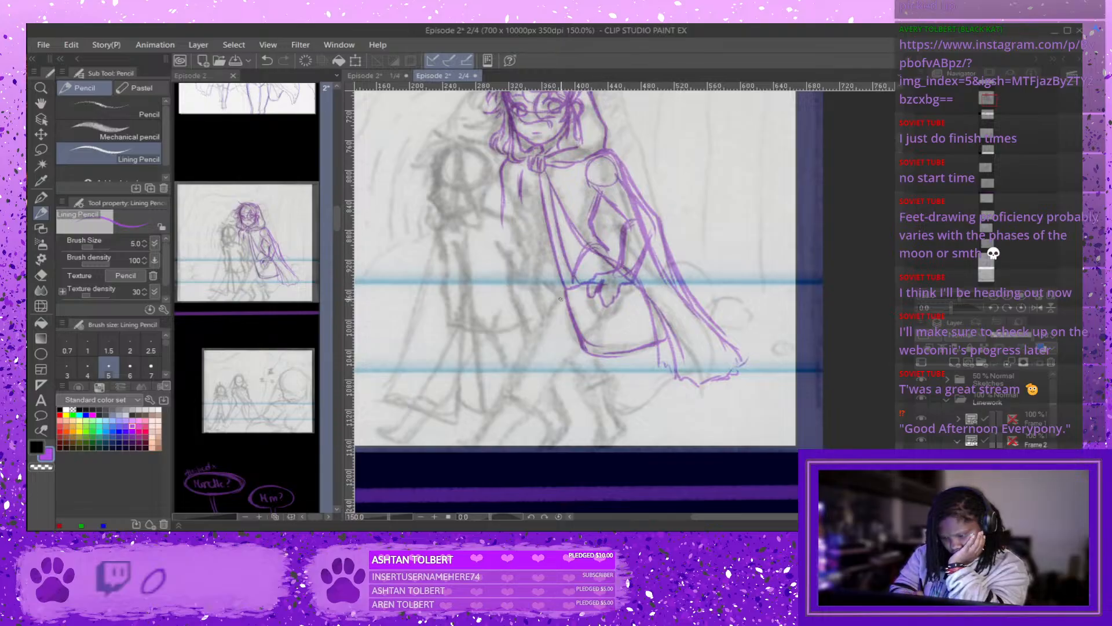
Sketch the taller figure's striding legs with their feet, and extend the torso's side line down past the waist.
mouse_move(565, 292)
mouse_down()
mouse_move(548, 313)
mouse_move(543, 354)
mouse_move(533, 350)
mouse_move(535, 363)
mouse_move(557, 368)
mouse_move(576, 350)
mouse_move(567, 365)
mouse_move(584, 333)
mouse_move(529, 361)
mouse_move(536, 346)
mouse_move(483, 431)
mouse_move(438, 432)
mouse_move(461, 448)
mouse_up()
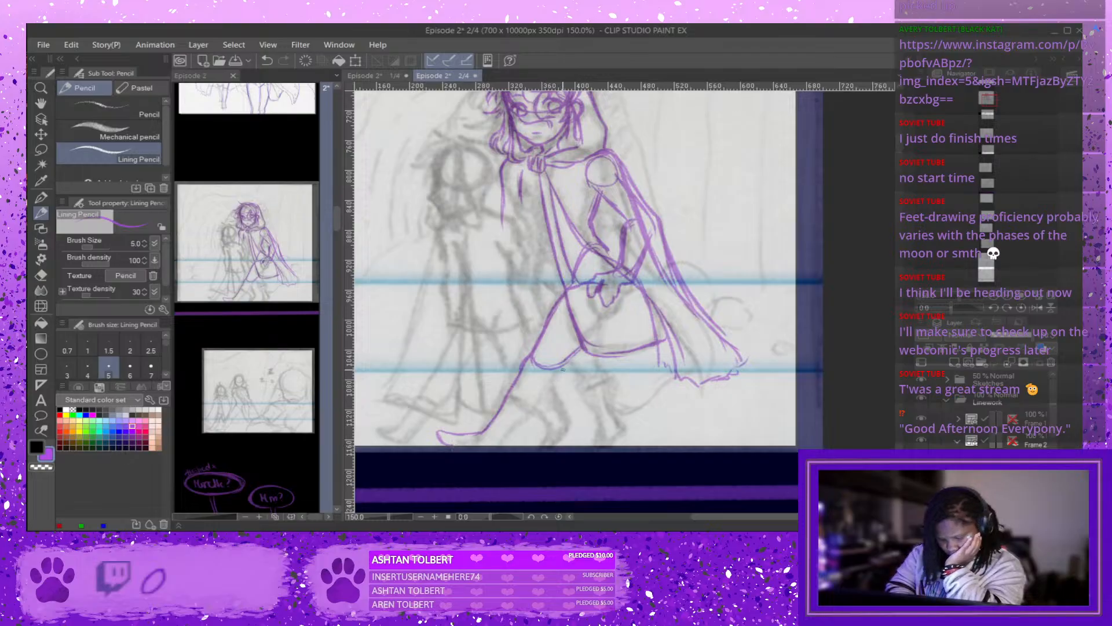
mouse_move(562, 366)
mouse_down()
mouse_move(506, 443)
mouse_move(565, 362)
mouse_up()
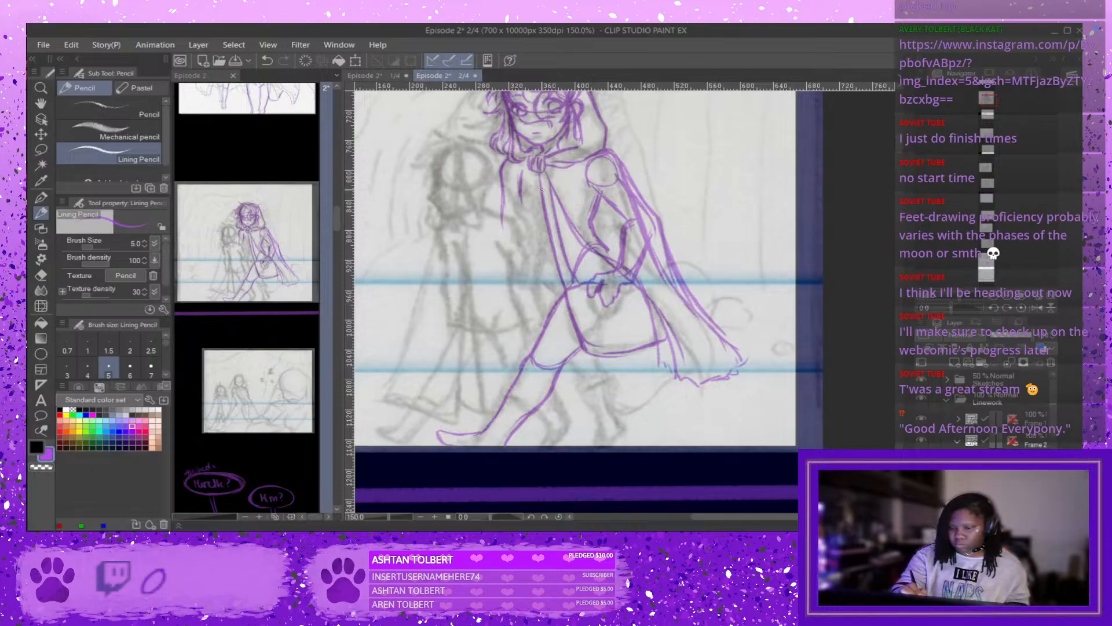
drag(521, 180, 526, 231)
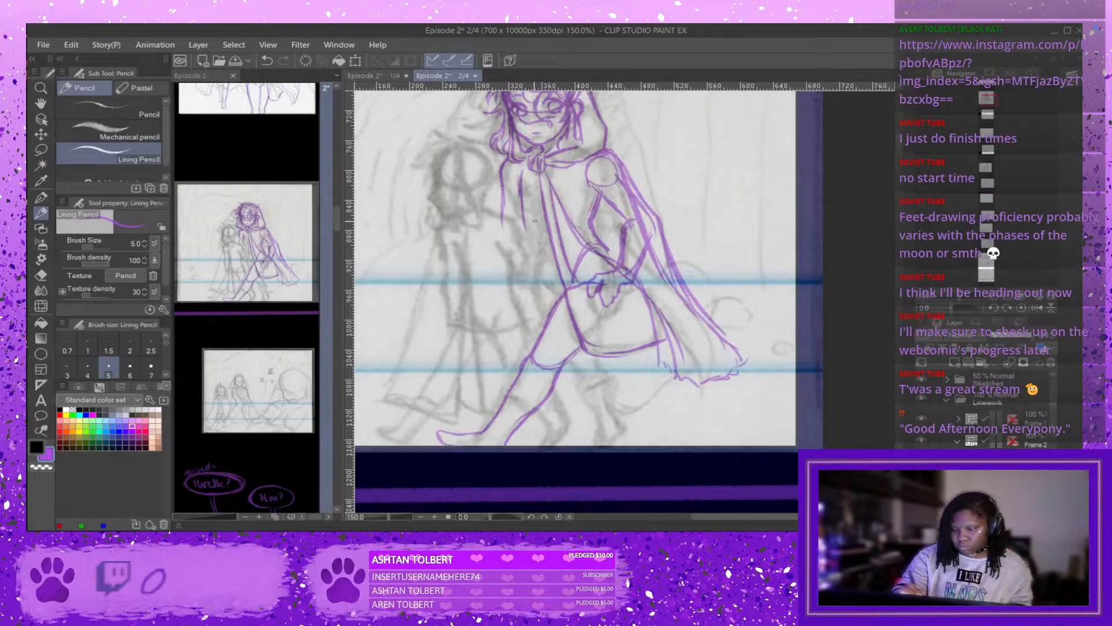
drag(523, 192, 536, 257)
drag(525, 219, 547, 316)
mouse_move(545, 277)
mouse_down()
mouse_move(545, 312)
mouse_move(567, 362)
mouse_move(543, 304)
mouse_move(560, 356)
mouse_move(552, 324)
mouse_move(569, 367)
mouse_move(582, 371)
mouse_move(555, 336)
mouse_move(566, 371)
mouse_move(604, 410)
mouse_up()
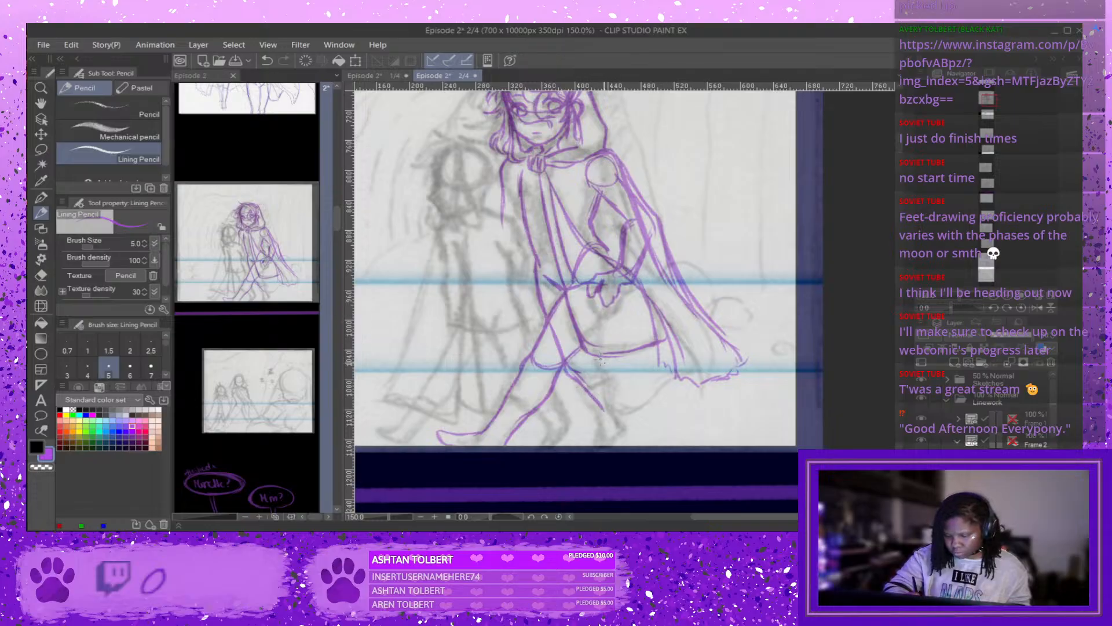
mouse_move(598, 356)
mouse_down()
mouse_move(641, 425)
mouse_move(638, 437)
mouse_move(620, 426)
mouse_move(610, 442)
mouse_move(613, 430)
mouse_move(645, 426)
mouse_move(634, 446)
mouse_move(643, 421)
mouse_up()
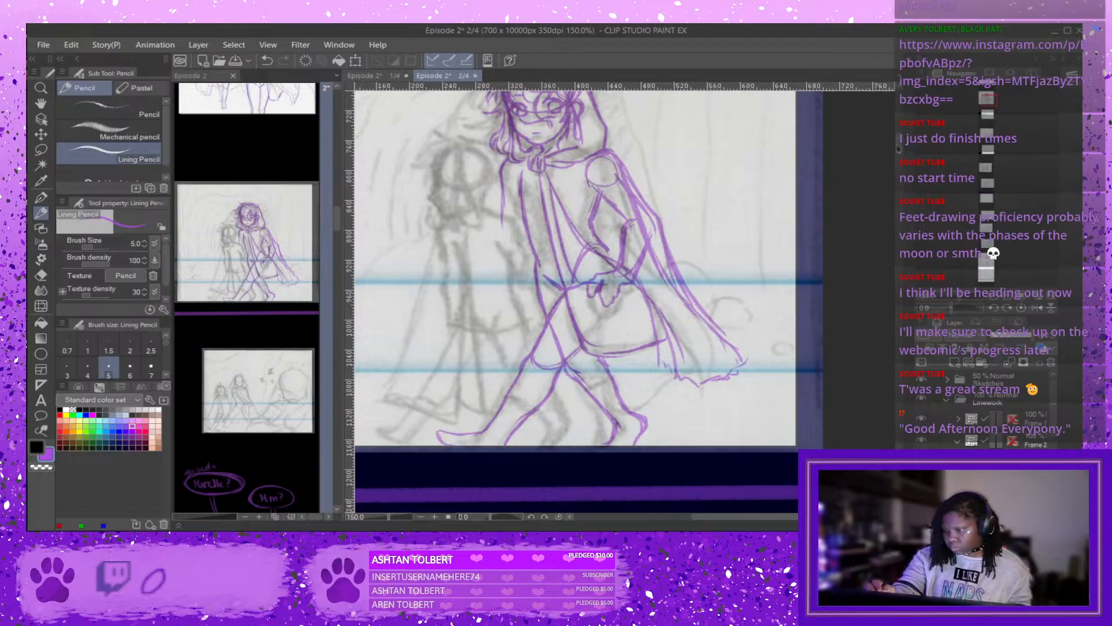
Erase the inside of the taller figure's eye with the Hard eraser and redraw the eye details with the Lining Pencil.
scroll(900, 146, up, 3)
scroll(899, 146, up, 1)
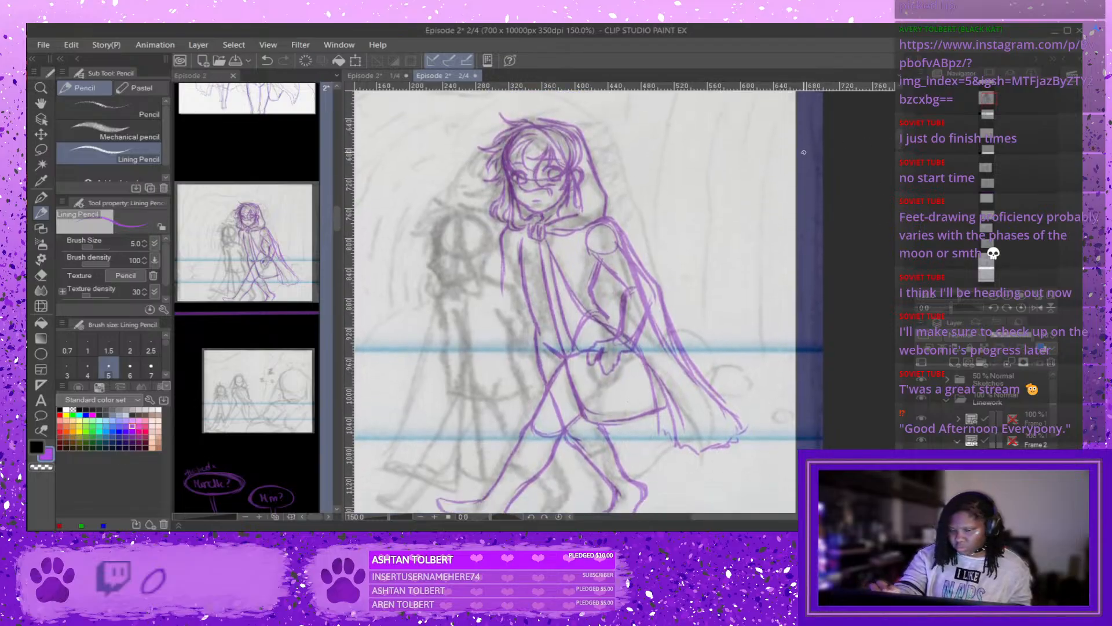
click(41, 197)
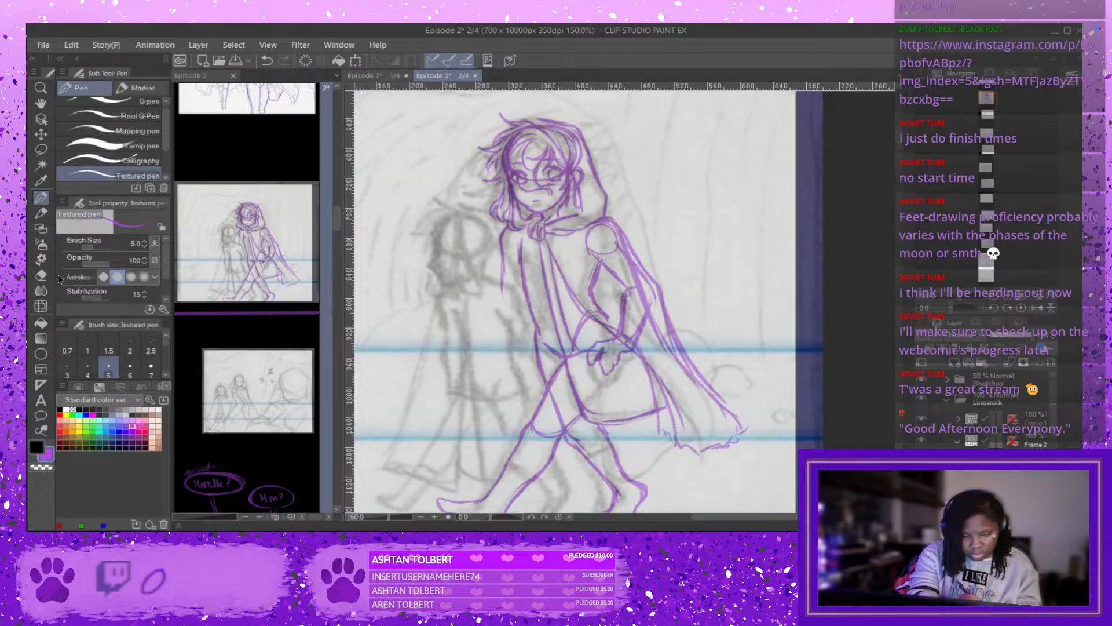
click(41, 275)
scroll(542, 150, up, 1)
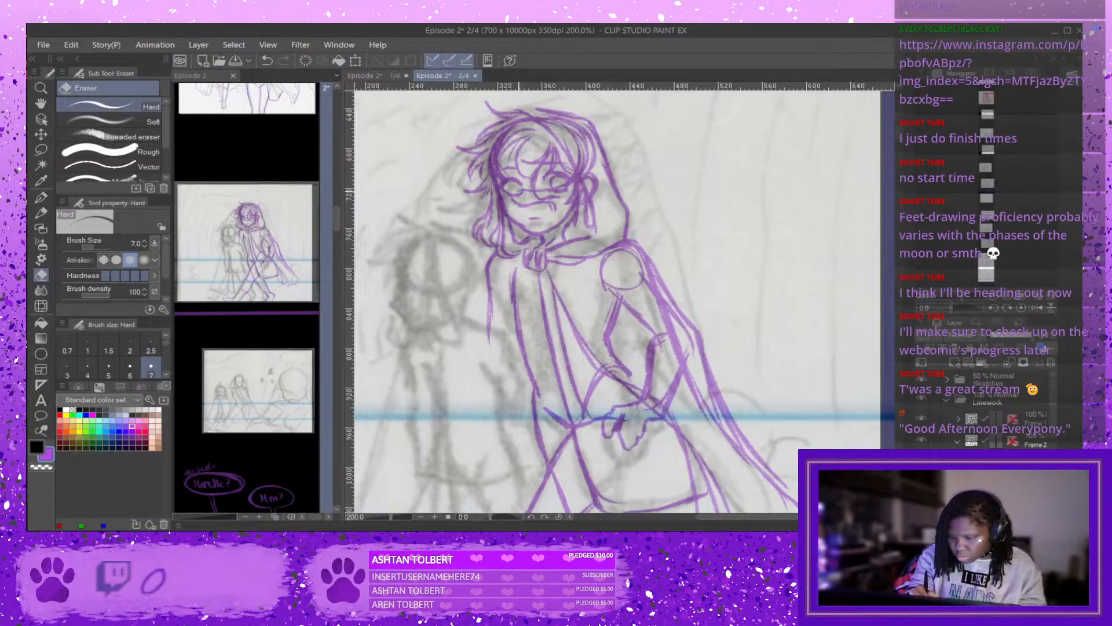
drag(553, 185, 560, 179)
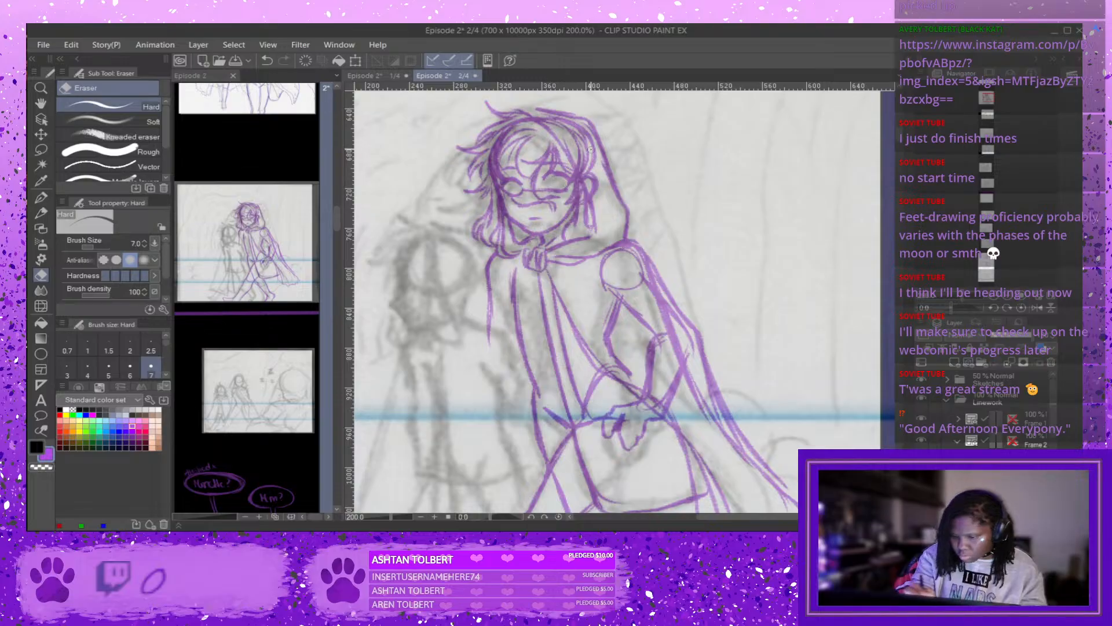
click(40, 213)
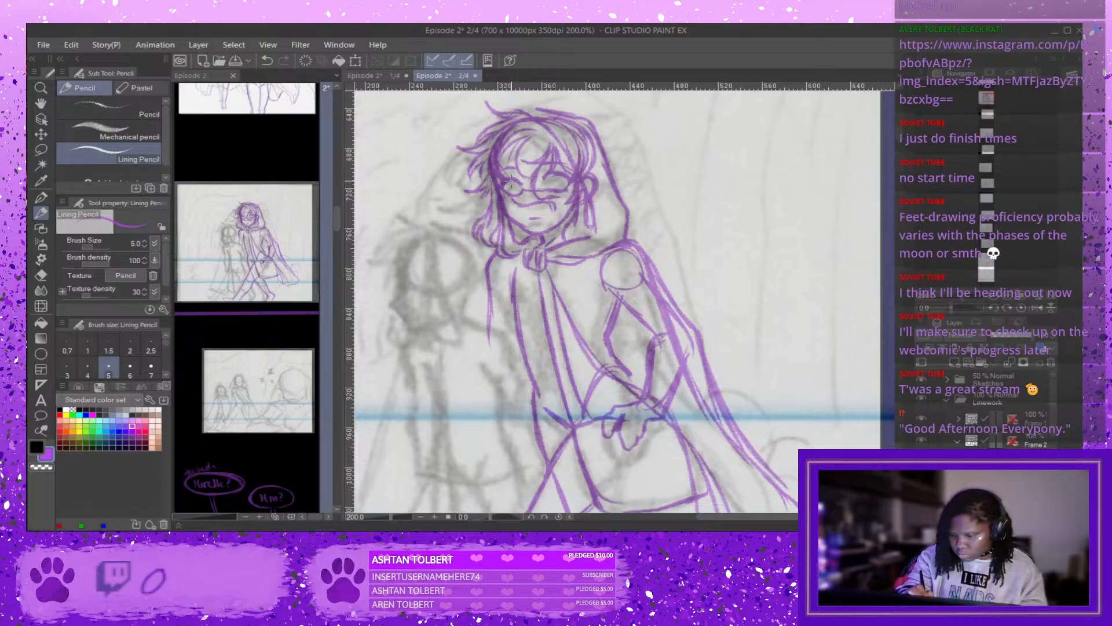
mouse_move(512, 181)
mouse_down()
mouse_move(520, 193)
mouse_move(566, 186)
mouse_move(552, 182)
mouse_up()
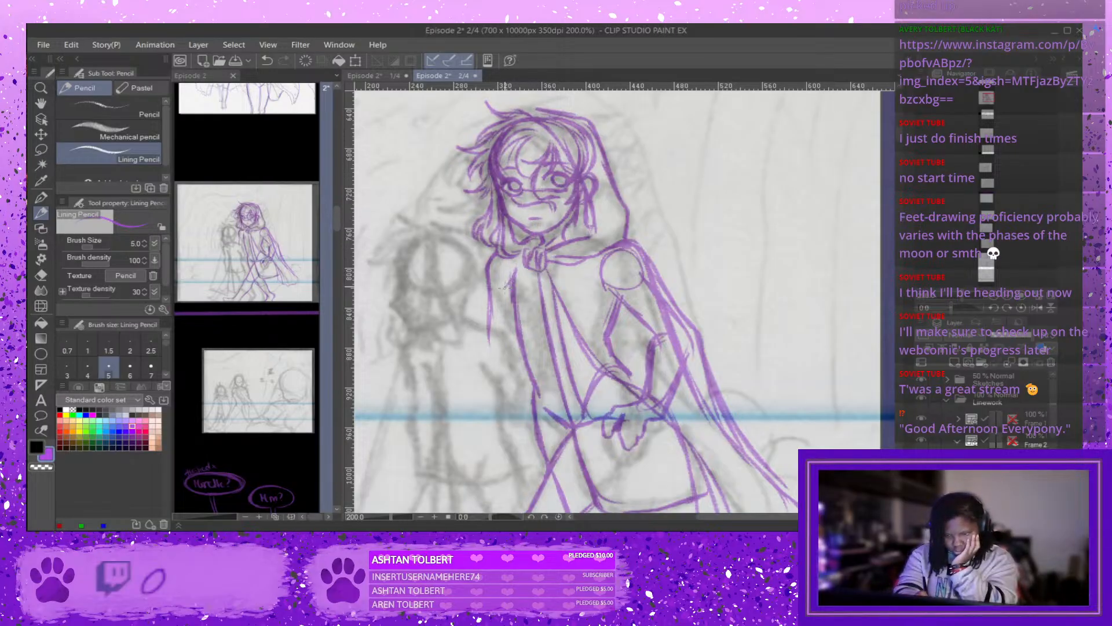
Sketch a curved line across the taller figure's chest and complete the hanging arm with its forearm and hand.
mouse_move(507, 285)
mouse_down()
mouse_move(497, 319)
mouse_move(508, 323)
mouse_move(496, 296)
mouse_move(542, 325)
mouse_move(591, 318)
mouse_move(602, 295)
mouse_move(598, 311)
mouse_up()
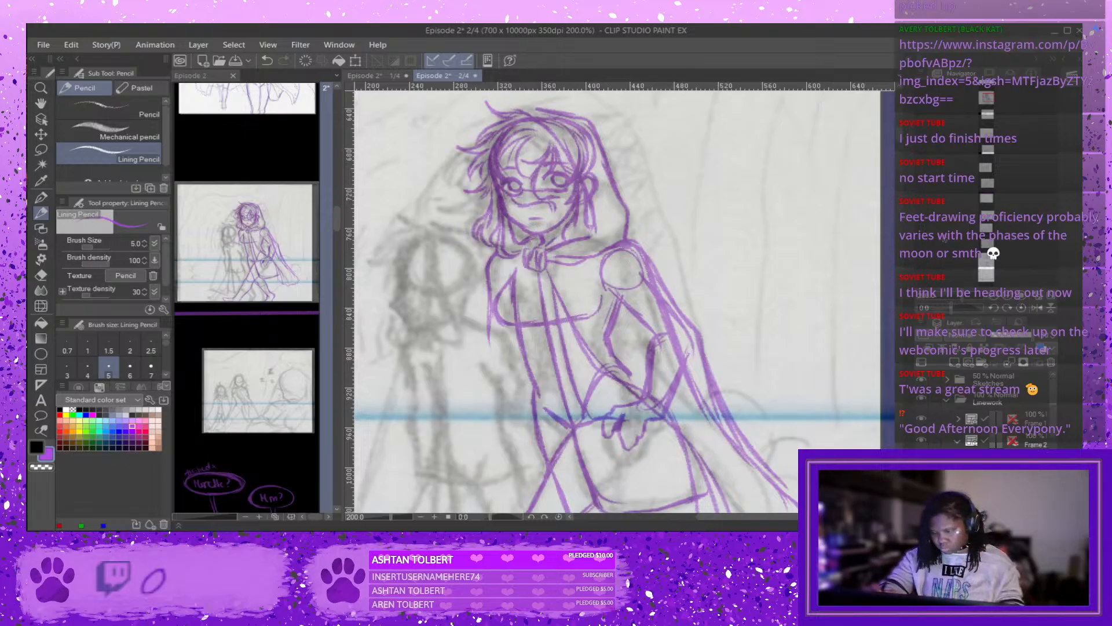
scroll(620, 301, down, 5)
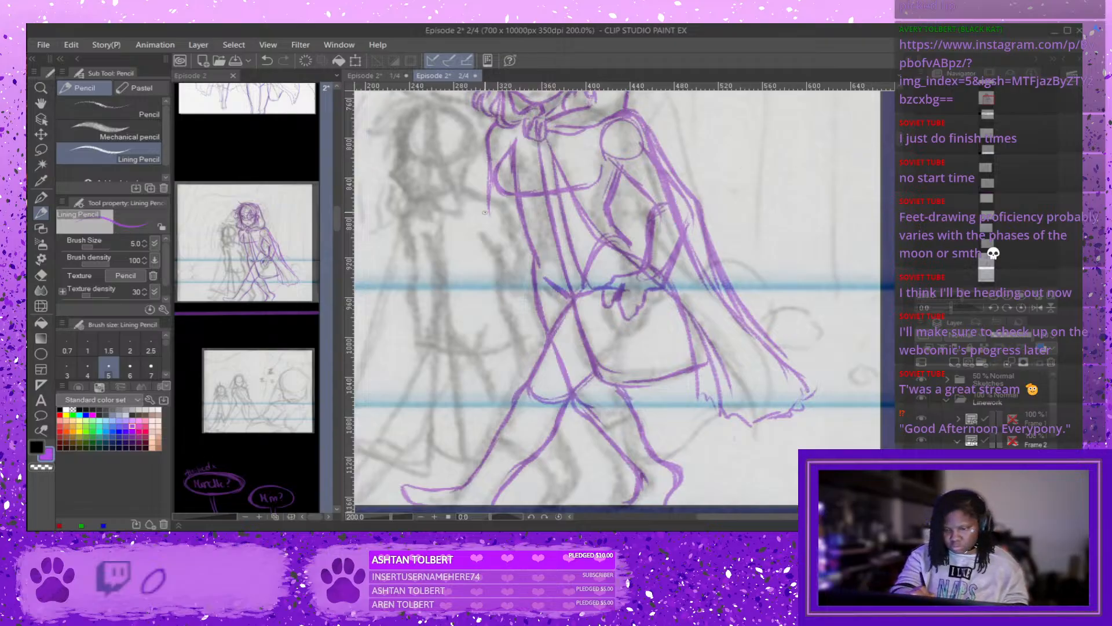
mouse_move(486, 211)
mouse_down()
mouse_move(499, 227)
mouse_move(515, 213)
mouse_move(492, 228)
mouse_move(478, 272)
mouse_move(497, 268)
mouse_move(516, 222)
mouse_move(516, 244)
mouse_move(490, 276)
mouse_move(464, 279)
mouse_move(451, 306)
mouse_move(487, 289)
mouse_move(464, 292)
mouse_up()
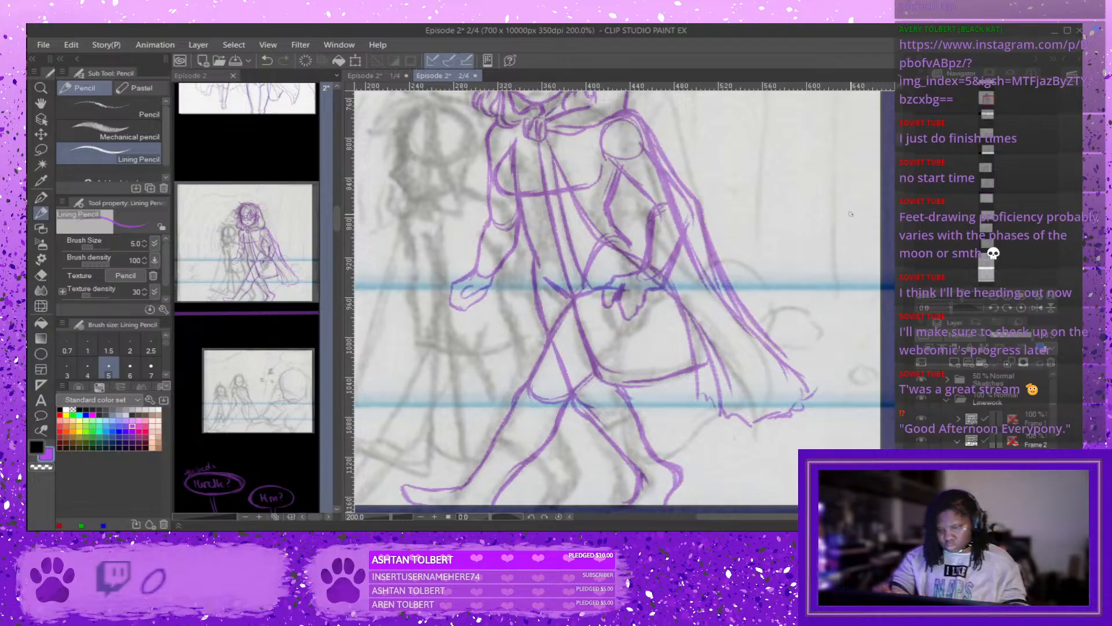
scroll(851, 214, down, 1)
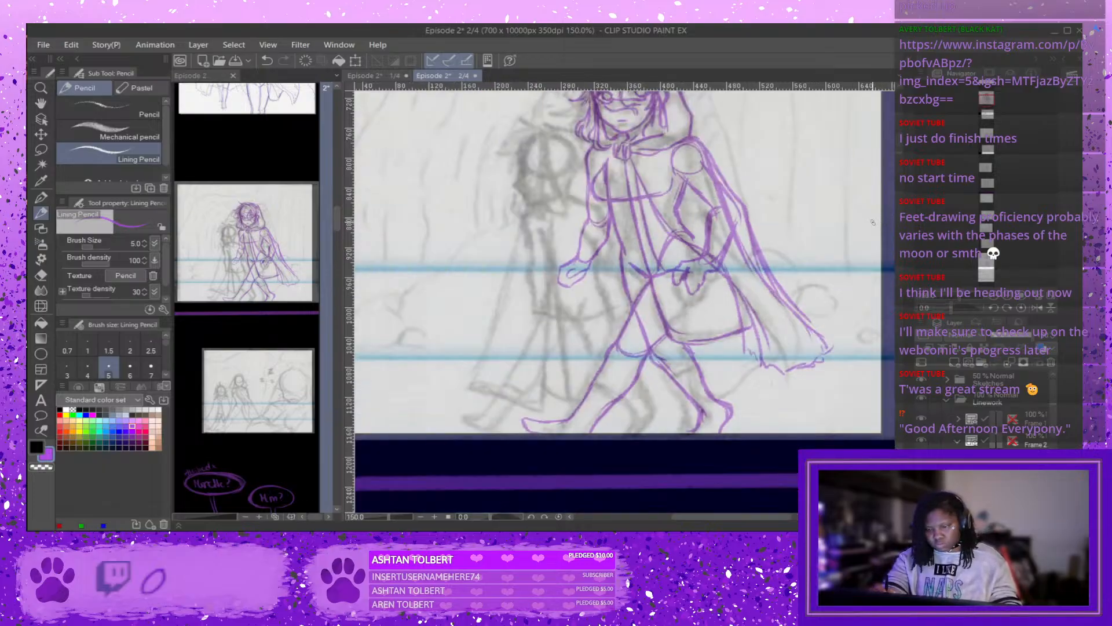
scroll(873, 222, down, 1)
scroll(929, 189, up, 1)
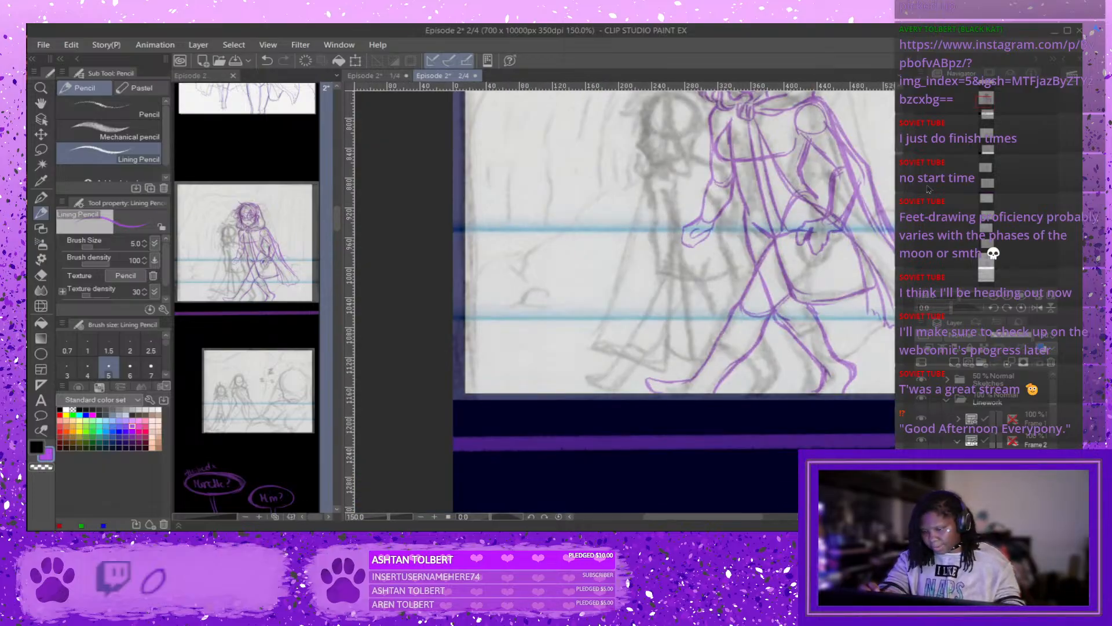
scroll(931, 270, down, 1)
scroll(905, 167, up, 2)
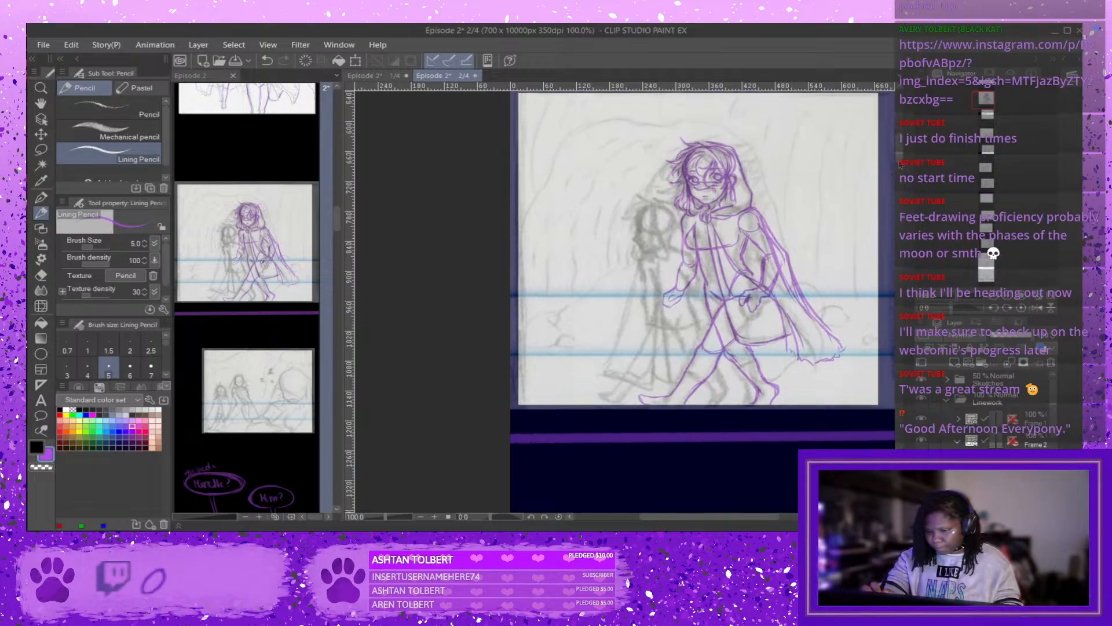
scroll(901, 165, down, 1)
scroll(901, 165, down, 1)
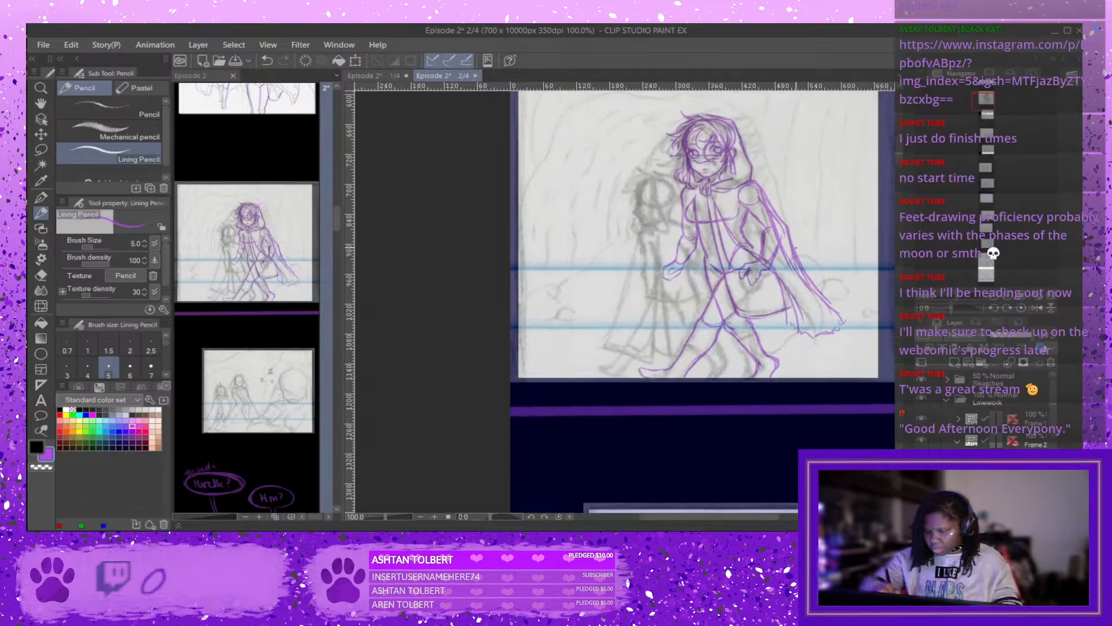
Sketch another fold line down the trailing edge of the taller figure's cape with the Lining Pencil.
drag(792, 236, 846, 315)
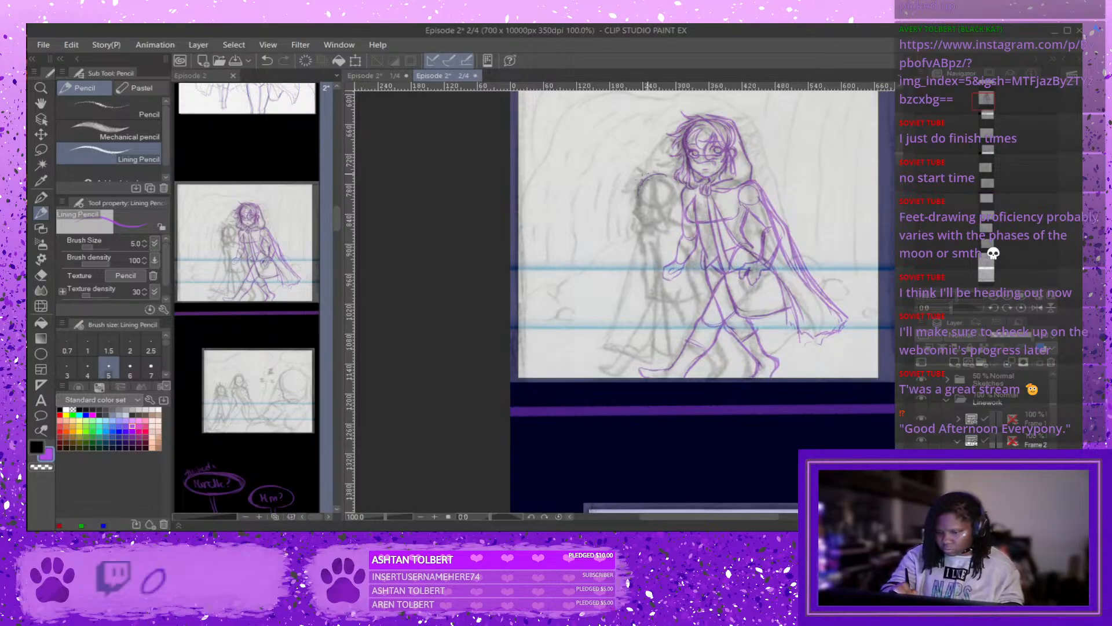
key(ctrl+z)
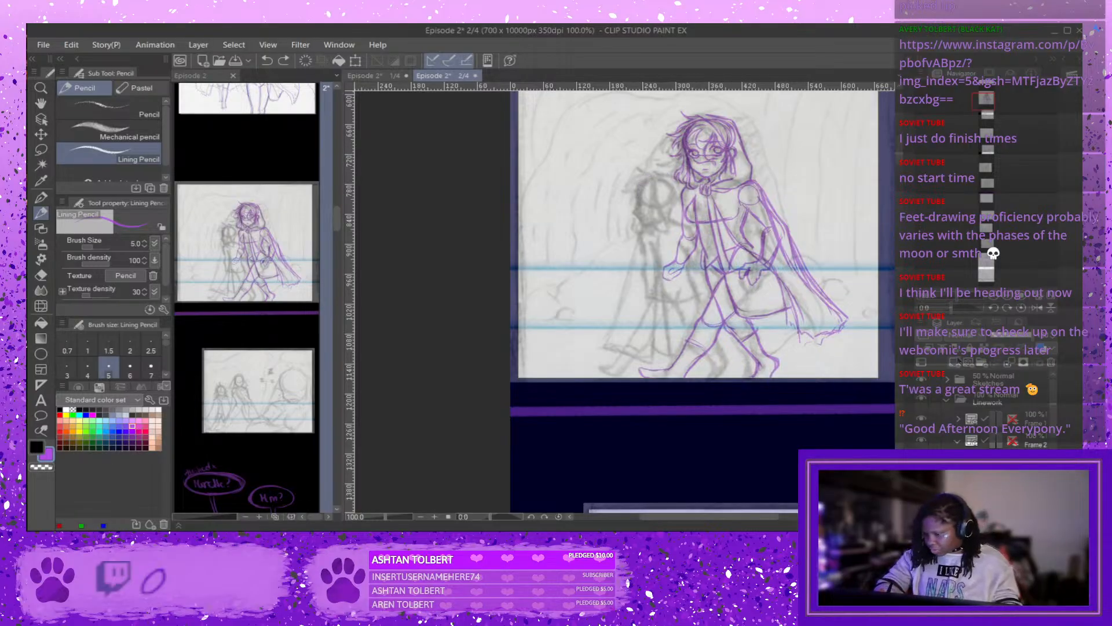
key(ctrl+y)
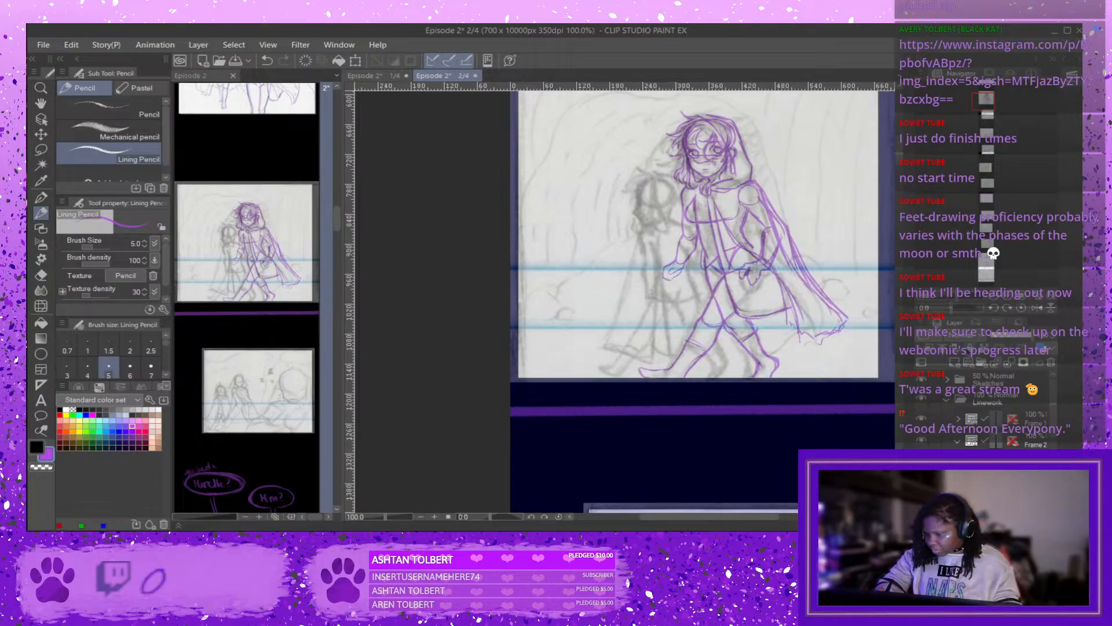
Switch the drawing colour to dark magenta and sketch the shorter figure's head circle and the start of the face profile.
click(61, 433)
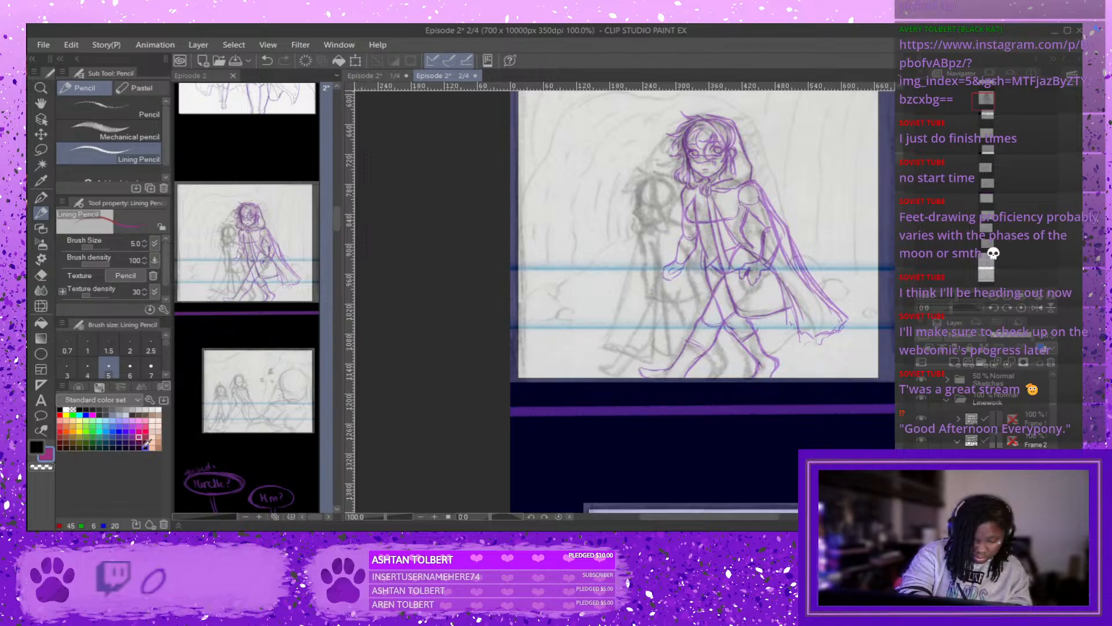
click(139, 428)
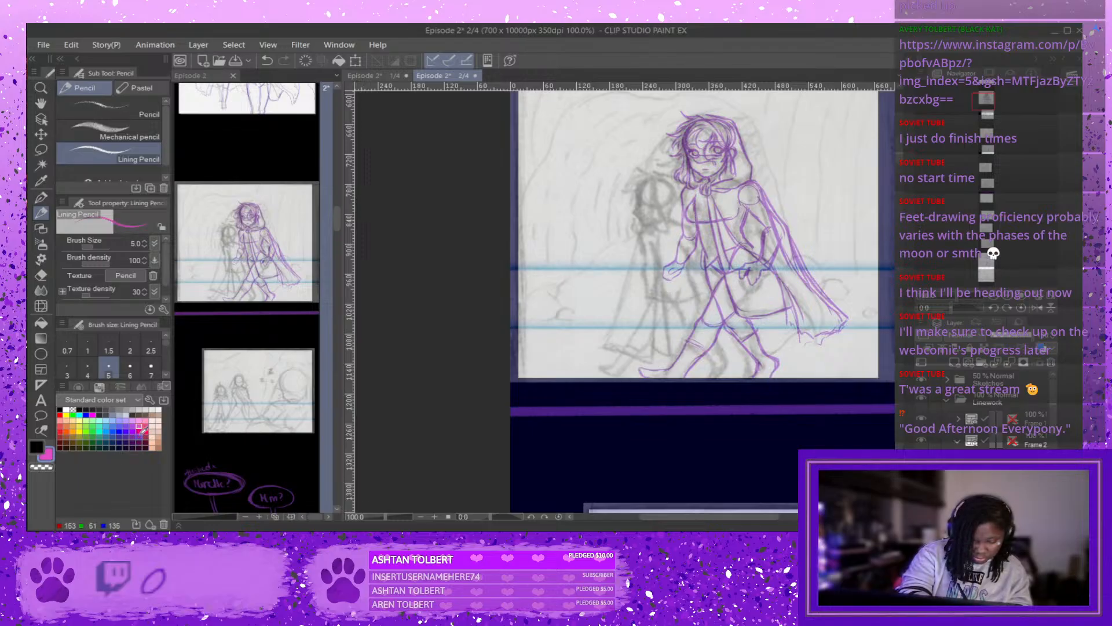
click(141, 430)
click(140, 434)
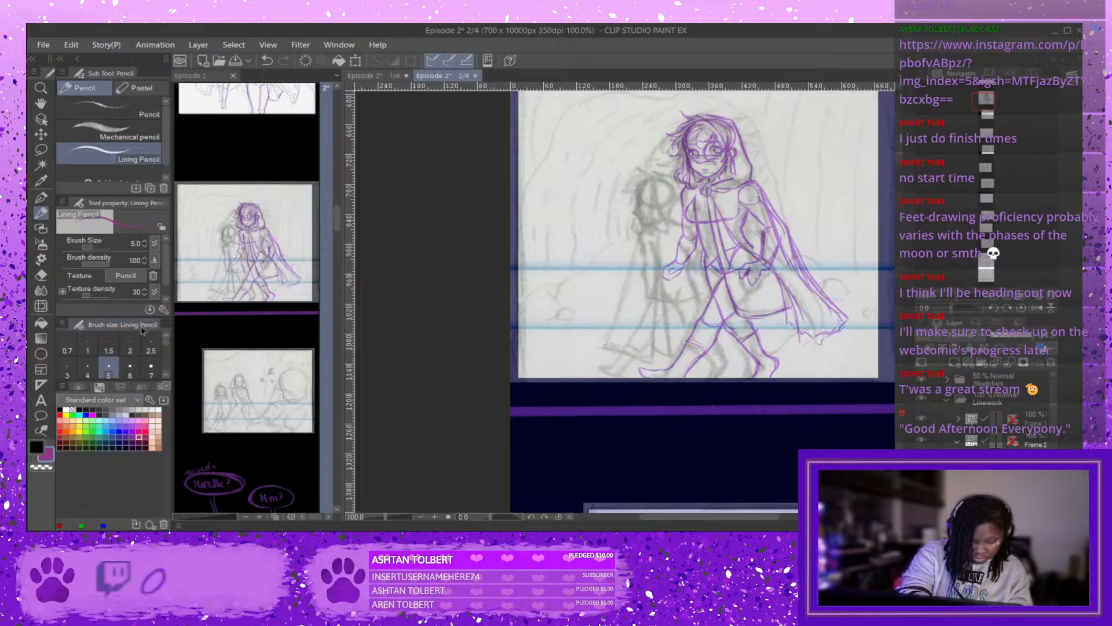
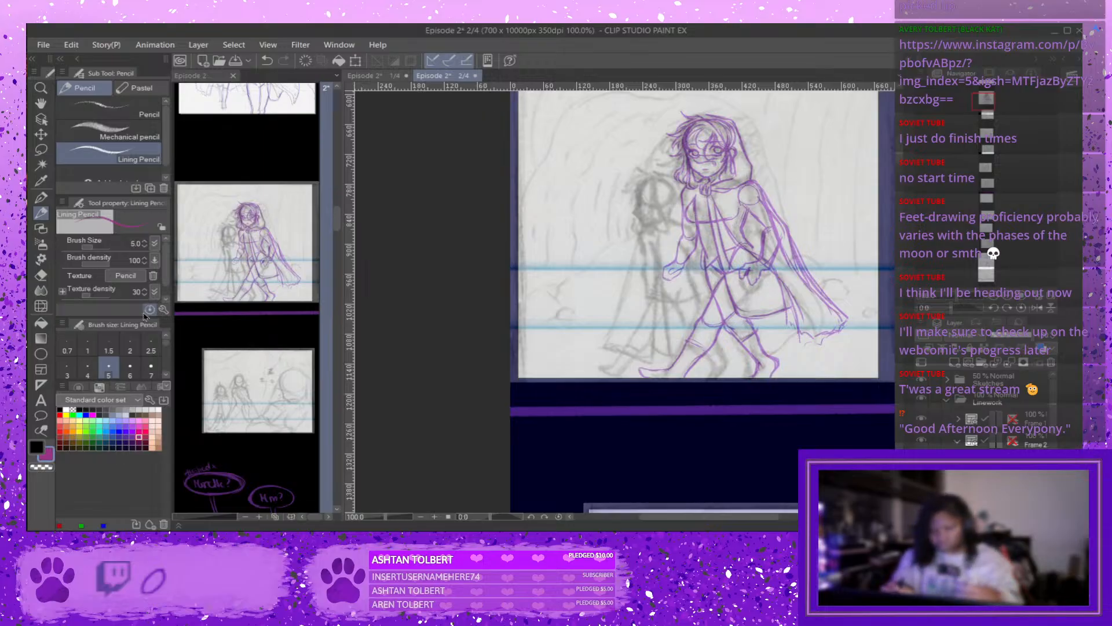
mouse_move(648, 181)
mouse_down()
mouse_move(643, 208)
mouse_move(657, 178)
mouse_move(649, 184)
mouse_move(670, 184)
mouse_move(668, 204)
mouse_move(650, 210)
mouse_move(640, 197)
mouse_move(670, 195)
mouse_move(646, 186)
mouse_move(664, 184)
mouse_move(634, 196)
mouse_up()
mouse_move(637, 191)
mouse_down()
mouse_move(665, 185)
mouse_move(670, 198)
mouse_move(642, 185)
mouse_move(675, 185)
mouse_move(636, 204)
mouse_up()
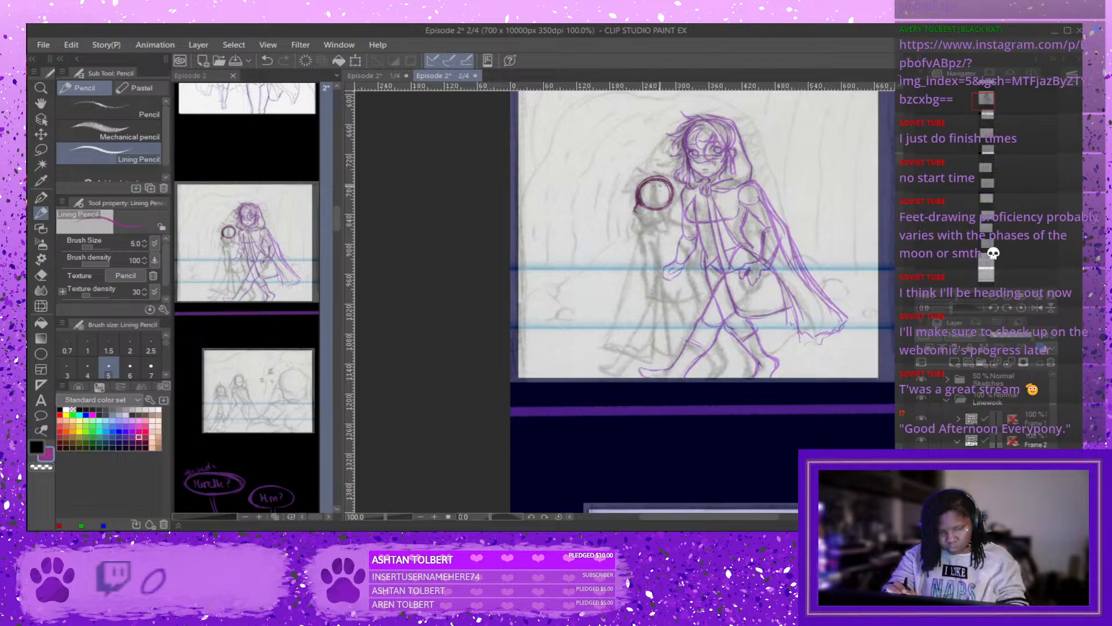
Sketch the shorter figure's face profile, jaw and back of the head, and add a guide line down through the head circle.
scroll(657, 185, up, 2)
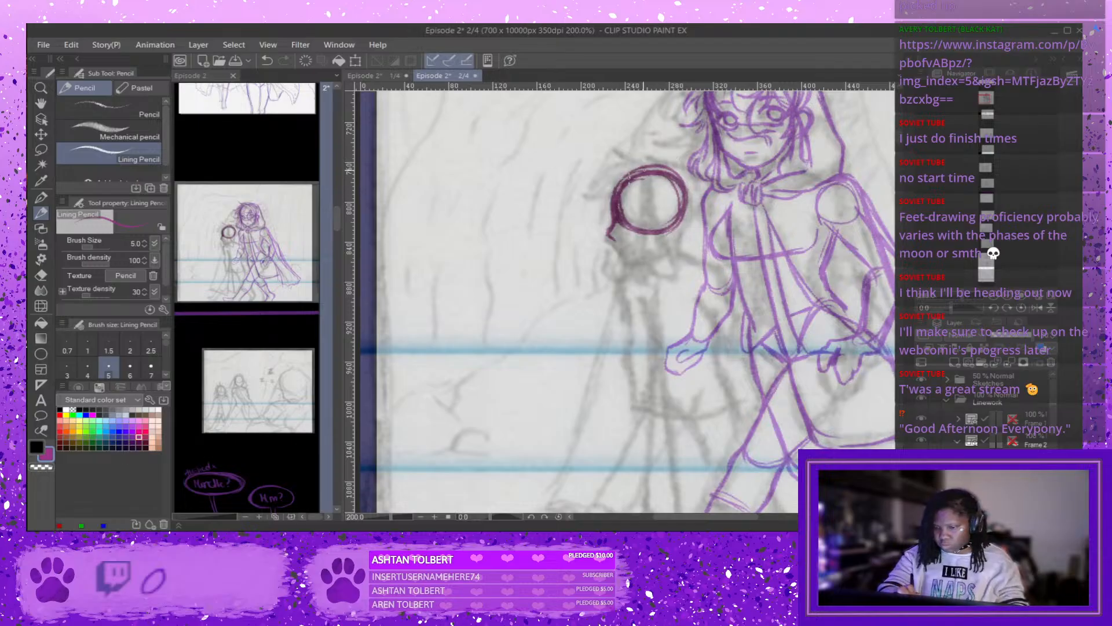
mouse_move(673, 177)
mouse_down()
mouse_move(695, 175)
mouse_move(691, 221)
mouse_move(673, 228)
mouse_move(687, 226)
mouse_up()
mouse_move(615, 224)
mouse_down()
mouse_move(627, 252)
mouse_move(619, 256)
mouse_move(657, 253)
mouse_move(618, 253)
mouse_move(658, 256)
mouse_move(620, 259)
mouse_move(628, 266)
mouse_move(661, 254)
mouse_move(690, 220)
mouse_up()
drag(687, 227, 688, 218)
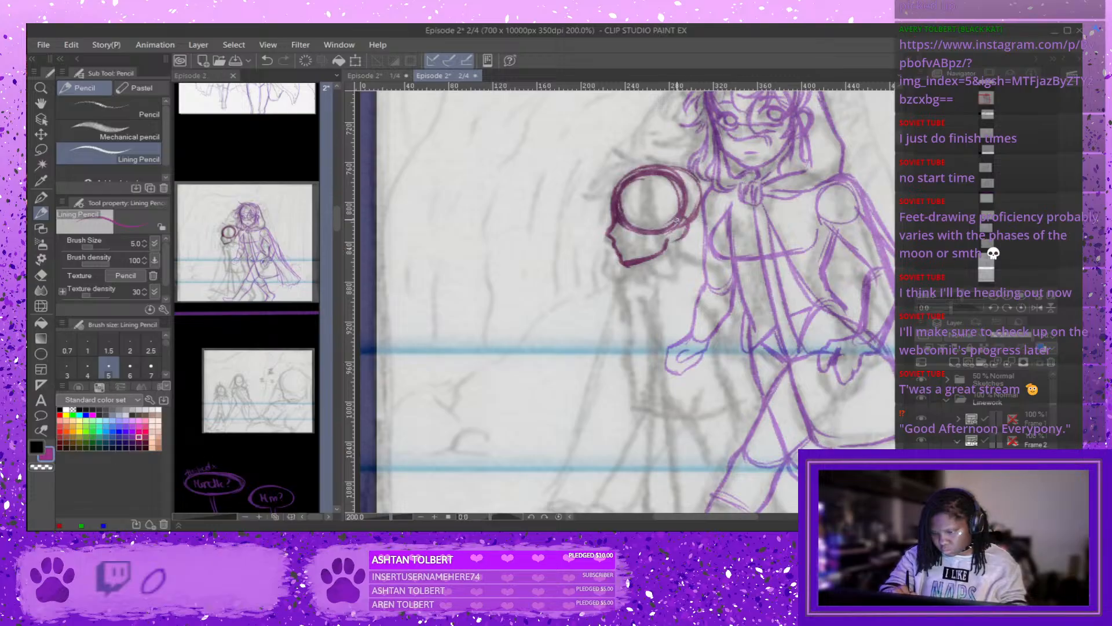
drag(638, 161, 668, 265)
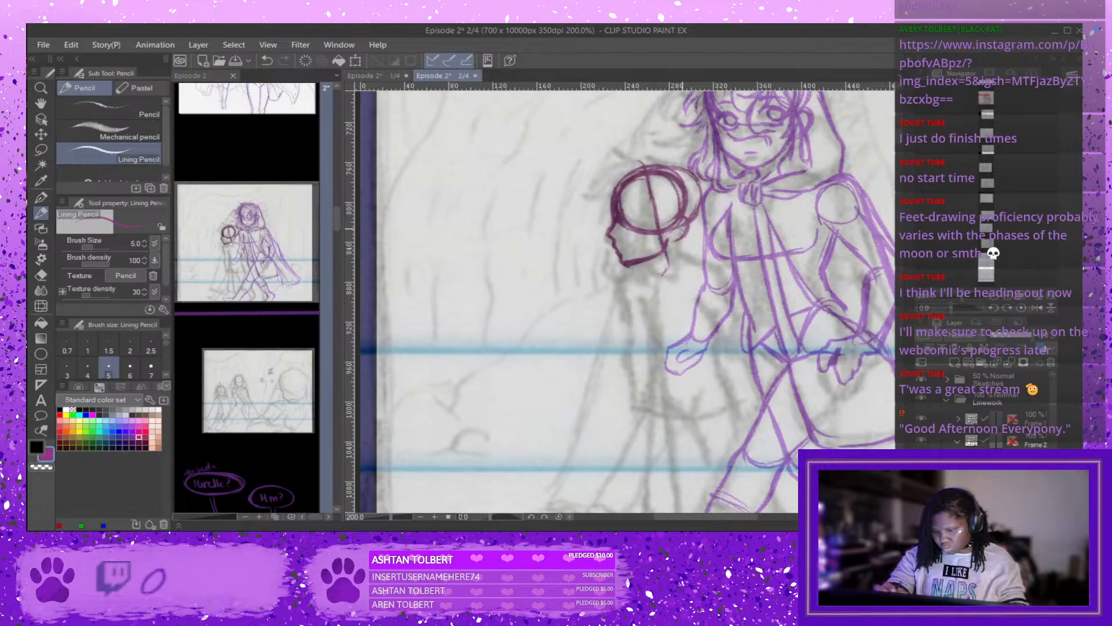
Sketch the shorter figure's neckline, the loose hair strands around the face and a small eye mark.
mouse_move(666, 268)
mouse_down()
mouse_move(636, 298)
mouse_move(641, 285)
mouse_move(628, 291)
mouse_move(641, 287)
mouse_move(635, 296)
mouse_move(644, 240)
mouse_move(657, 261)
mouse_move(643, 298)
mouse_up()
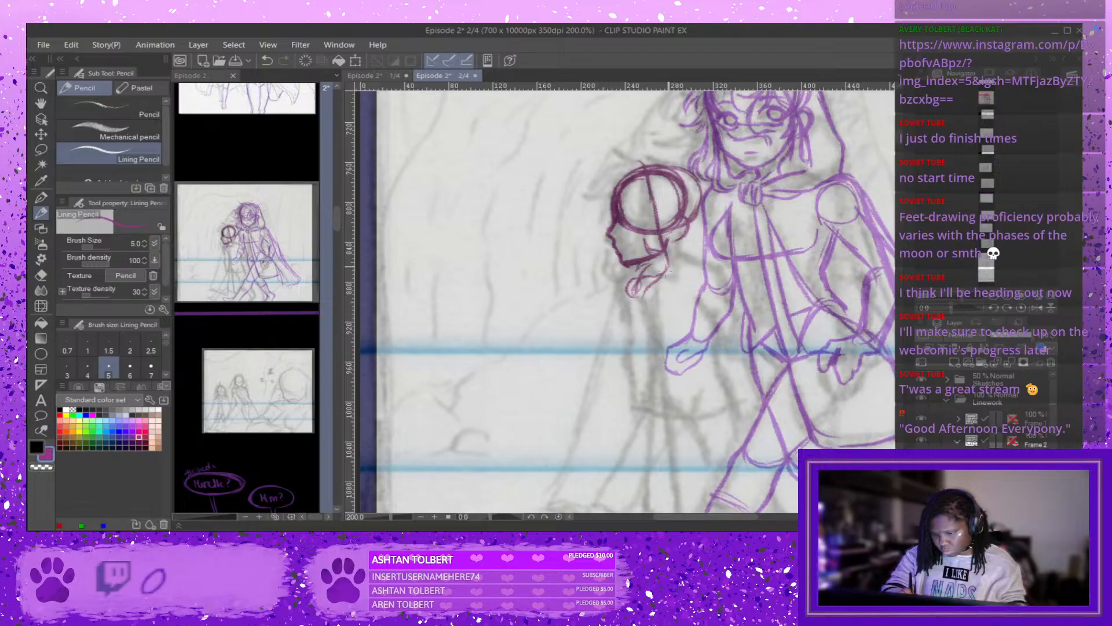
mouse_move(618, 256)
mouse_down()
mouse_move(604, 252)
mouse_move(596, 286)
mouse_move(604, 295)
mouse_move(628, 279)
mouse_up()
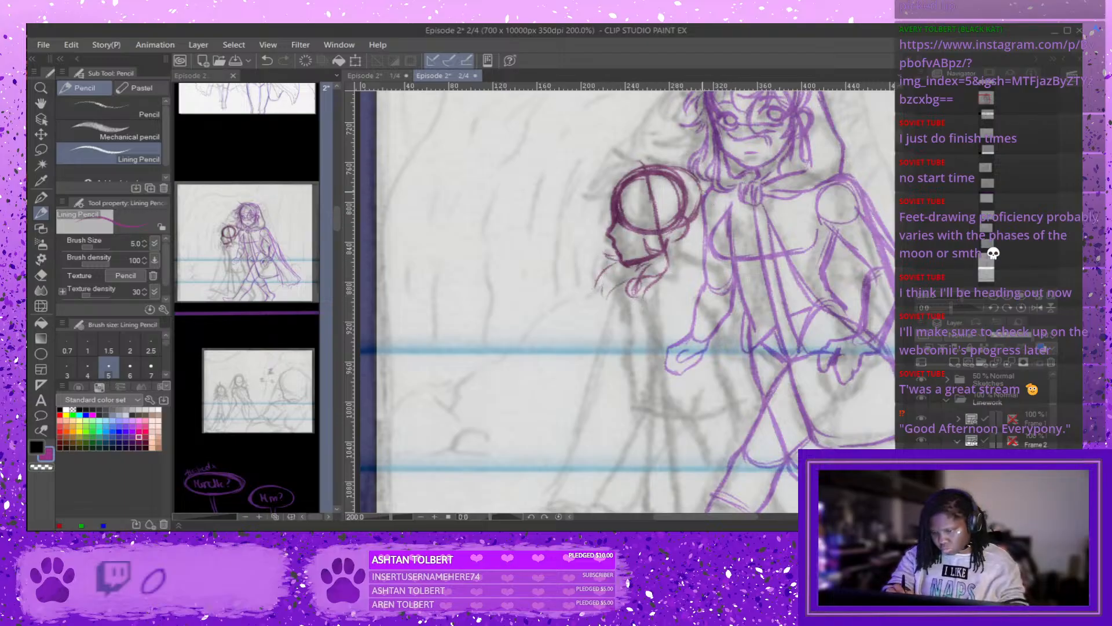
mouse_move(639, 162)
mouse_down()
mouse_move(618, 148)
mouse_move(632, 165)
mouse_move(586, 191)
mouse_move(650, 195)
mouse_move(641, 222)
mouse_move(654, 216)
mouse_move(650, 228)
mouse_up()
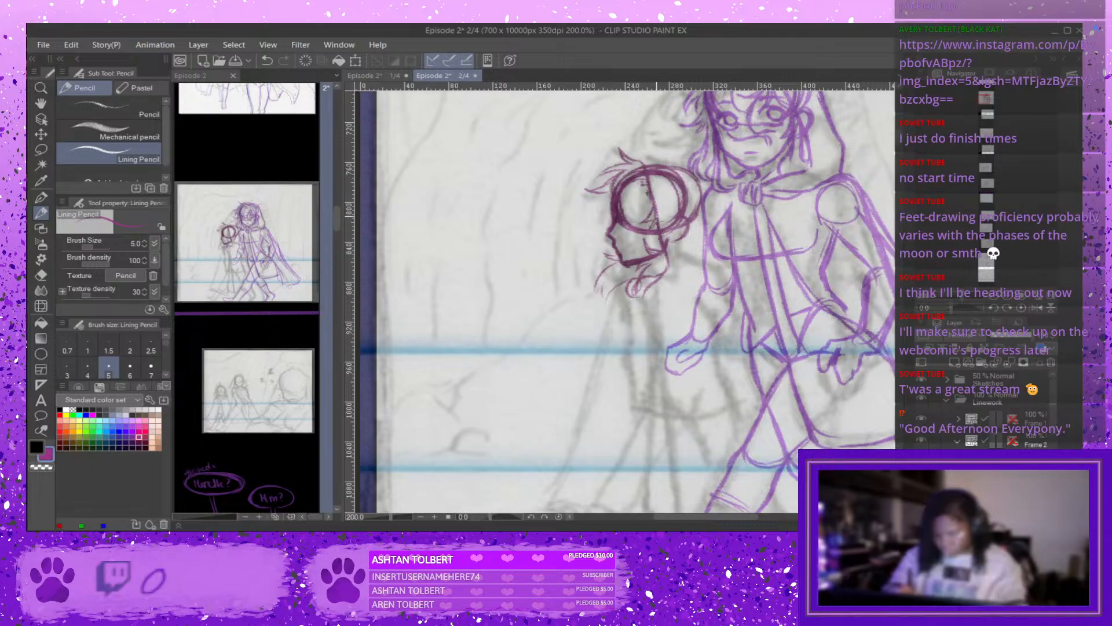
mouse_move(609, 196)
mouse_down()
mouse_move(591, 226)
mouse_move(609, 197)
mouse_move(623, 233)
mouse_move(618, 196)
mouse_move(610, 217)
mouse_move(603, 210)
mouse_move(625, 207)
mouse_up()
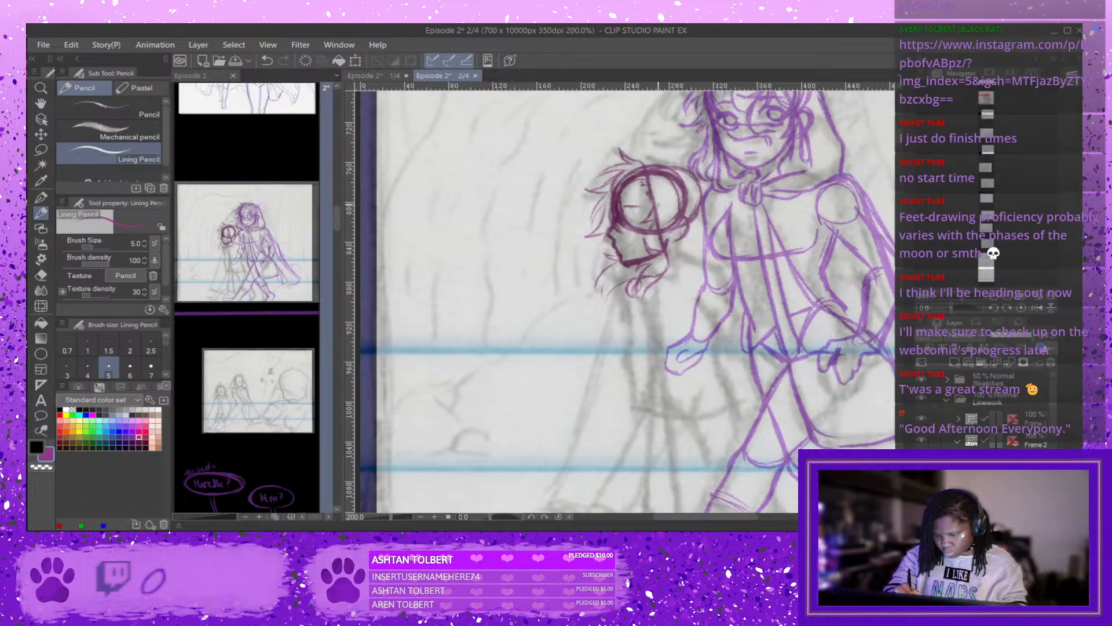
key(ctrl+z)
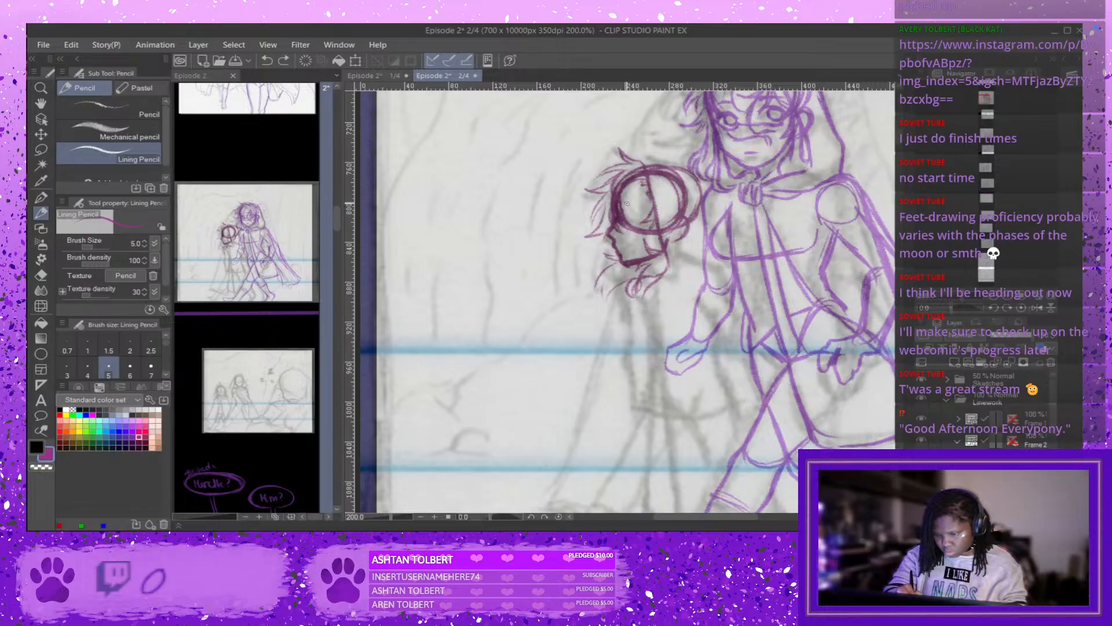
drag(627, 203, 632, 203)
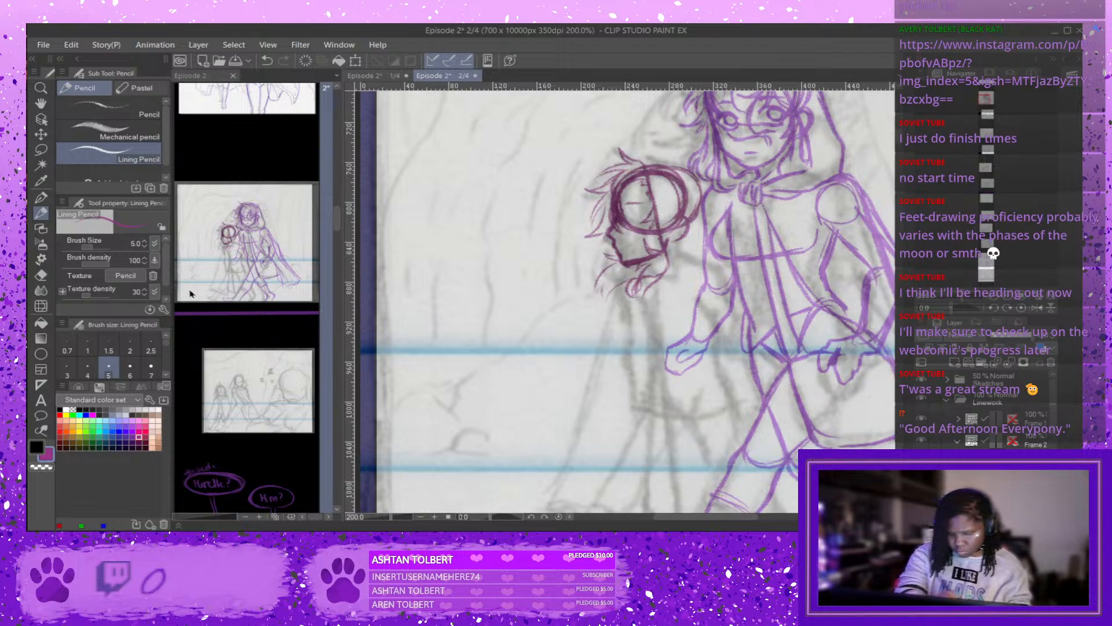
Erase the head circle's lines inside the face with the Hard eraser, and pencil in the back of the hair and the collar.
key(e)
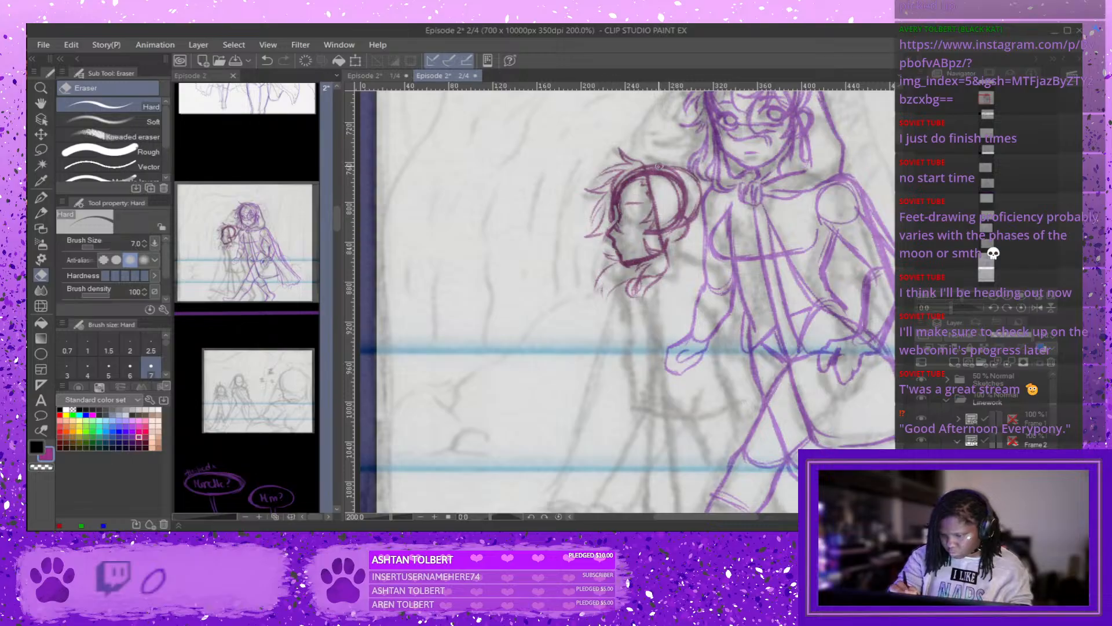
click(41, 213)
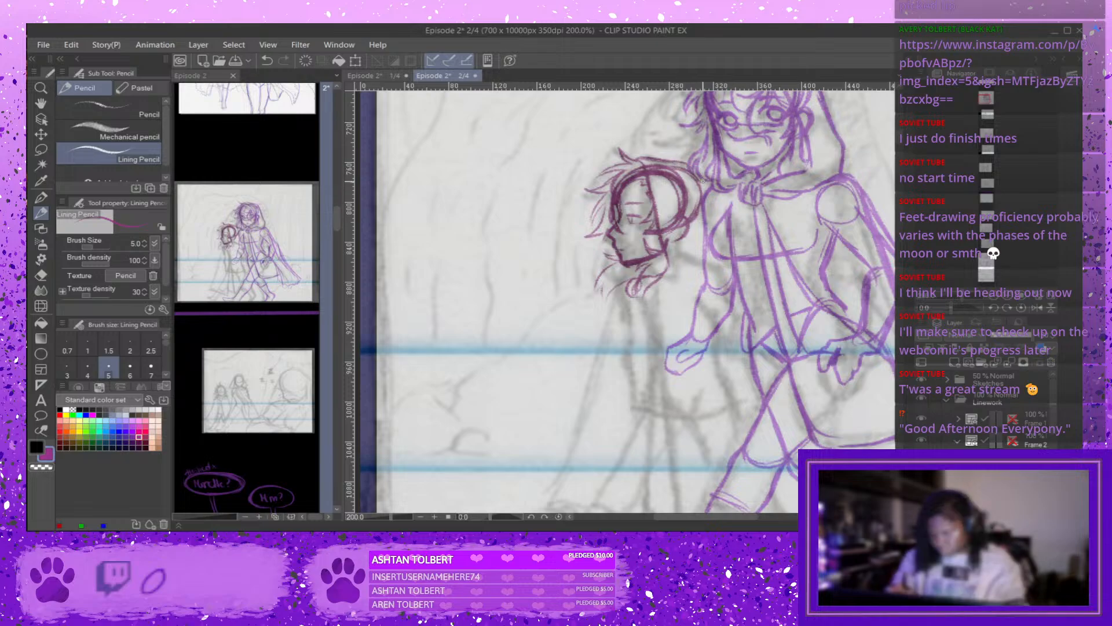
drag(687, 166, 717, 238)
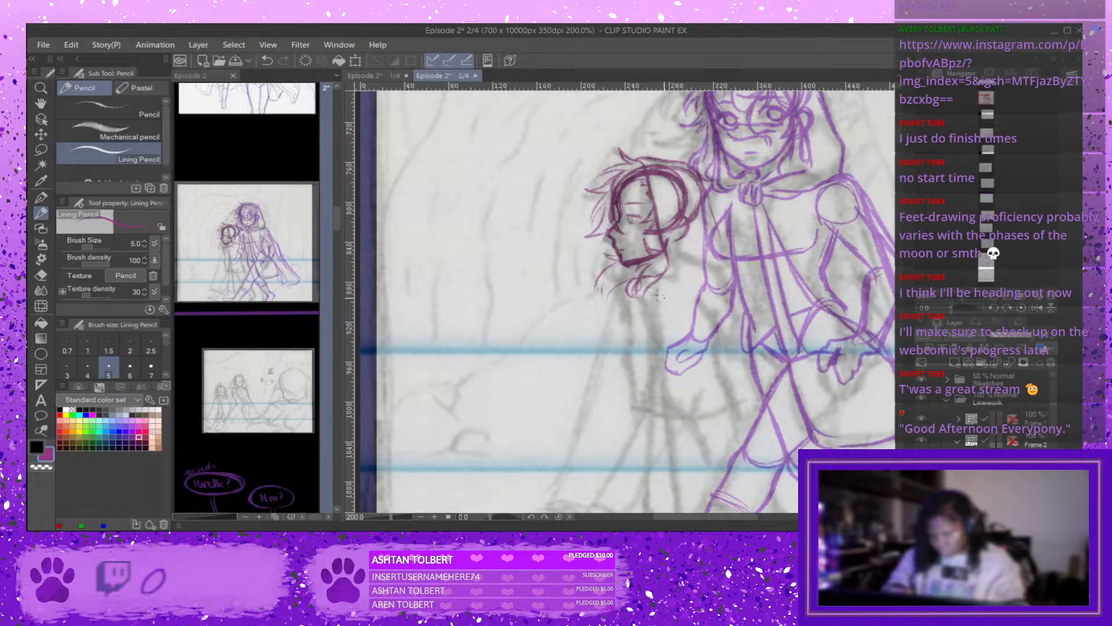
mouse_move(655, 295)
mouse_down()
mouse_move(689, 301)
mouse_move(675, 300)
mouse_move(708, 272)
mouse_up()
key(ctrl+z)
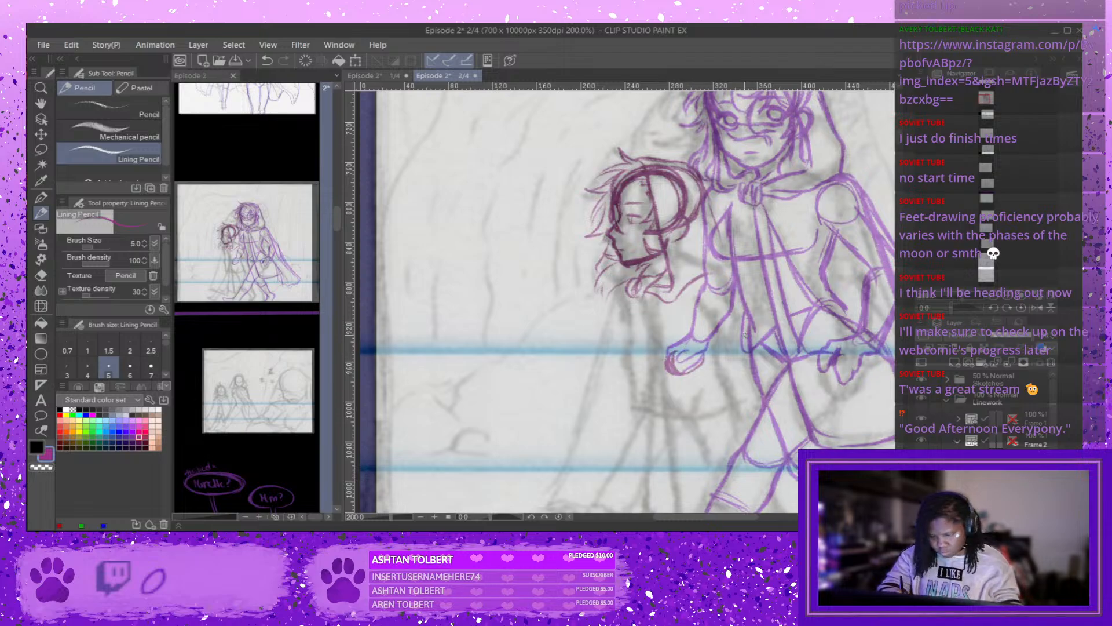
mouse_move(682, 375)
mouse_down()
mouse_move(710, 382)
mouse_move(722, 368)
mouse_move(724, 380)
mouse_move(723, 359)
mouse_up()
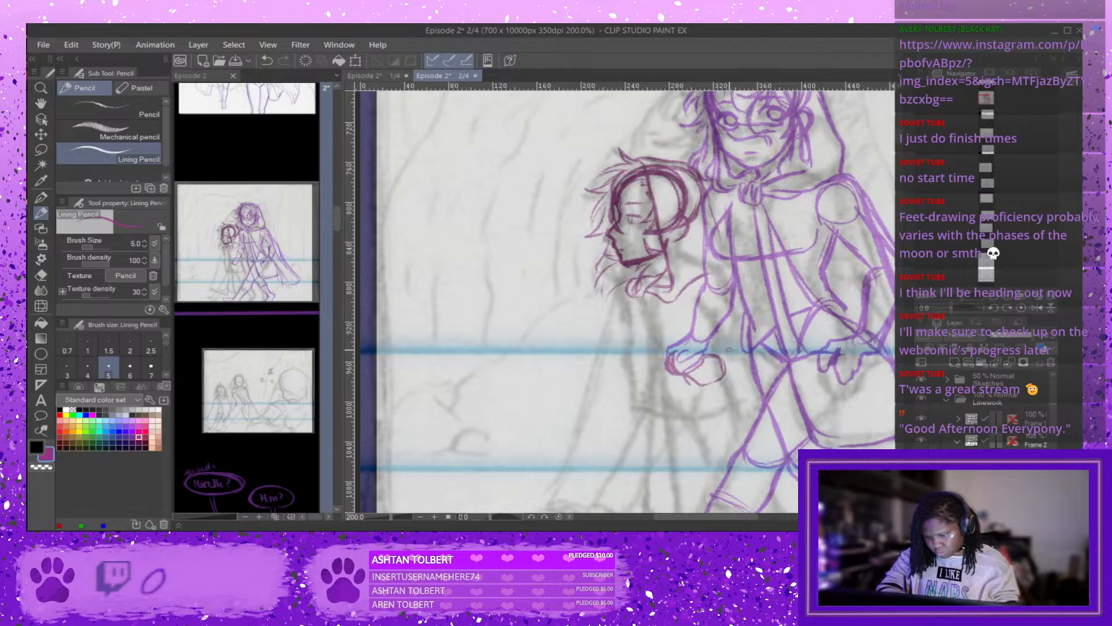
key(ctrl+z)
key(ctrl+z)
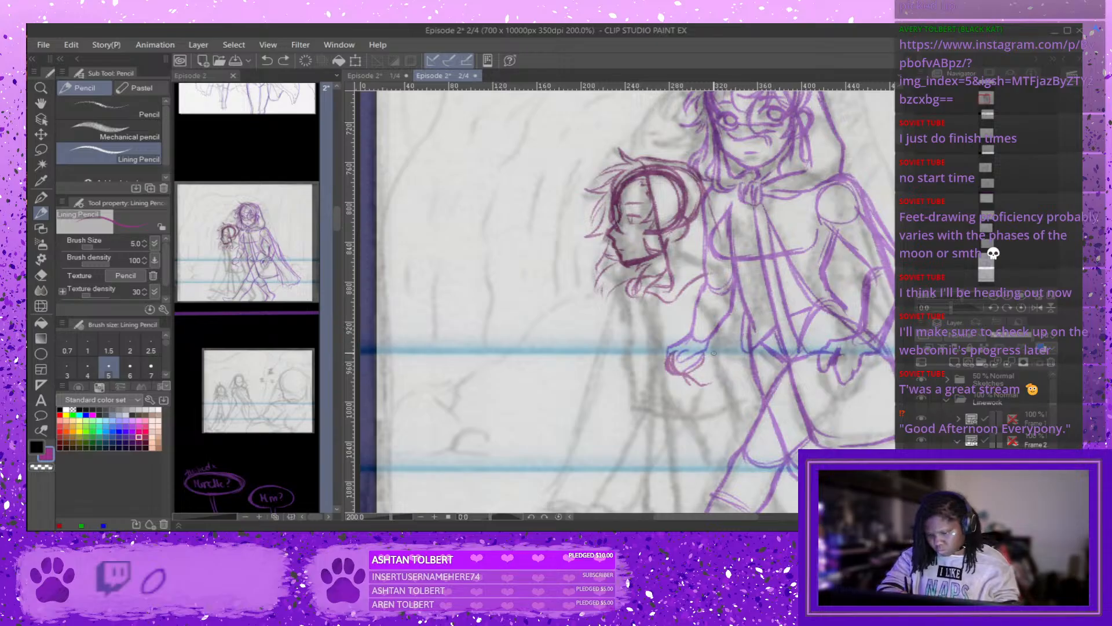
key(ctrl+z)
Sketch the shorter figure's small hand clasping the taller figure's hanging hand.
mouse_move(718, 347)
mouse_down()
mouse_move(703, 345)
mouse_move(712, 372)
mouse_move(722, 370)
mouse_move(711, 345)
mouse_move(718, 355)
mouse_up()
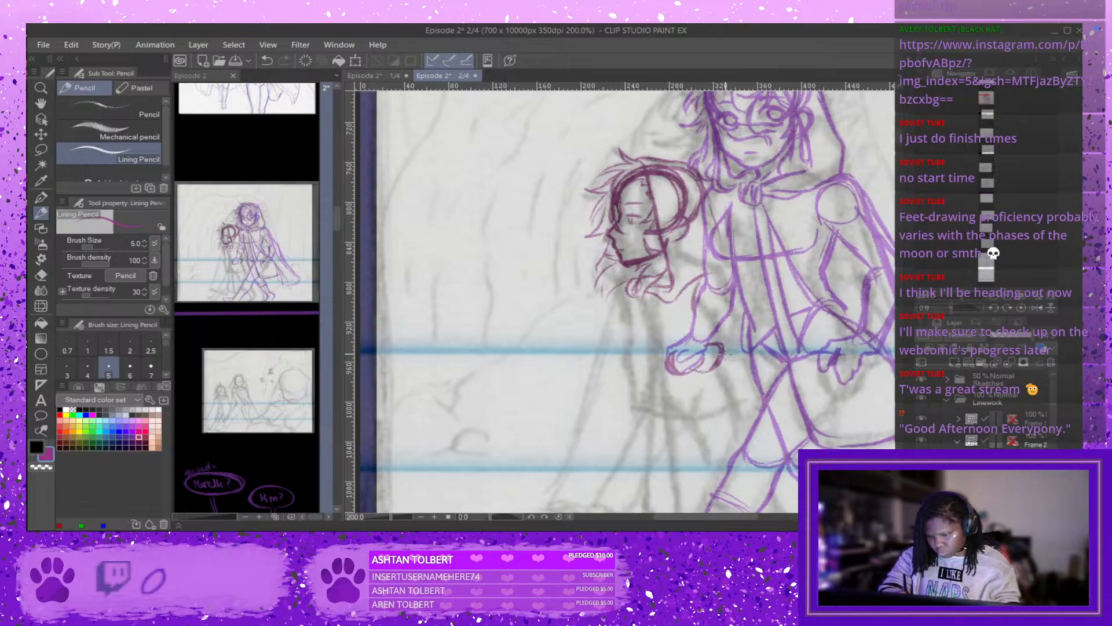
drag(728, 355, 728, 314)
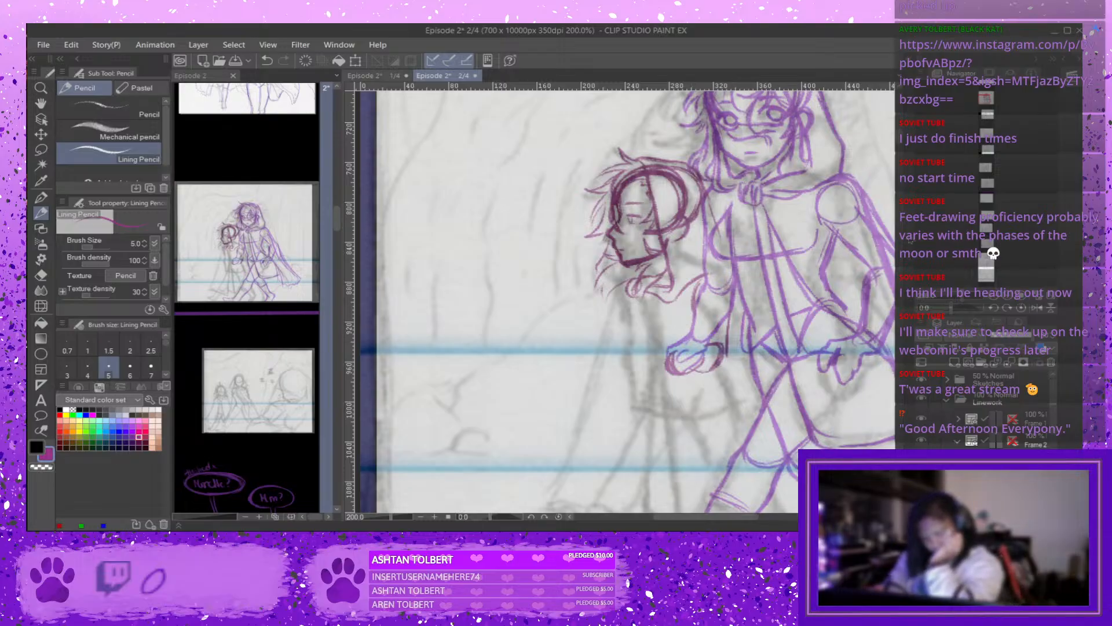
scroll(811, 183, down, 3)
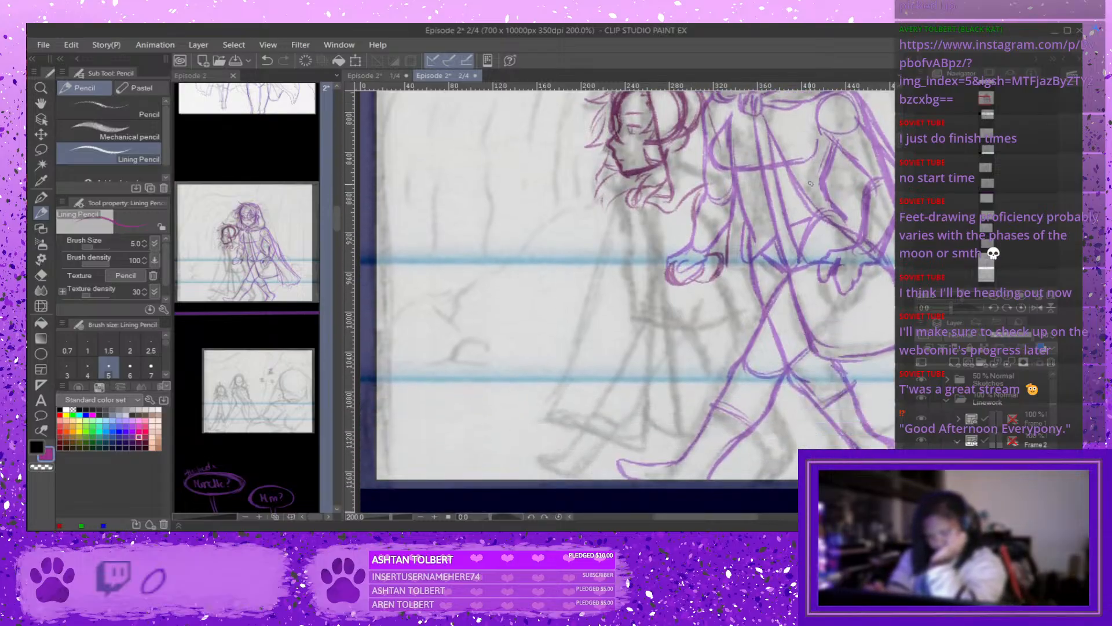
drag(640, 208, 666, 398)
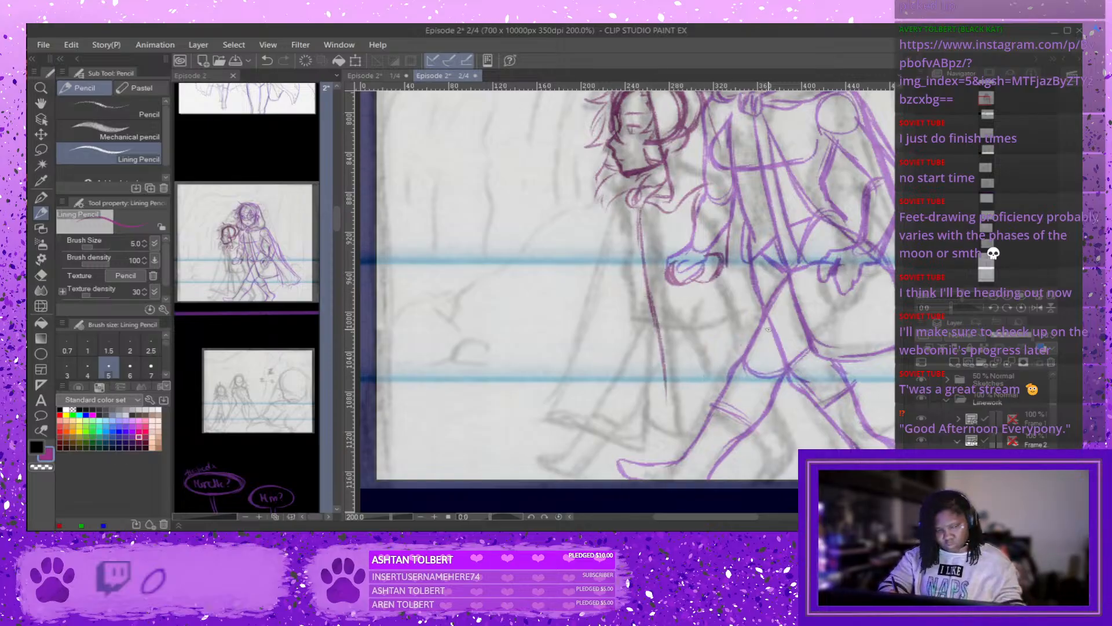
key(ctrl+z)
key(ctrl+z)
Sketch the shorter figure's bent arm from the shoulder to the clasped hand, with cloth lines falling below the hand.
mouse_move(637, 212)
mouse_down()
mouse_move(641, 243)
mouse_move(656, 244)
mouse_move(652, 259)
mouse_move(644, 241)
mouse_move(653, 285)
mouse_up()
drag(640, 244, 673, 292)
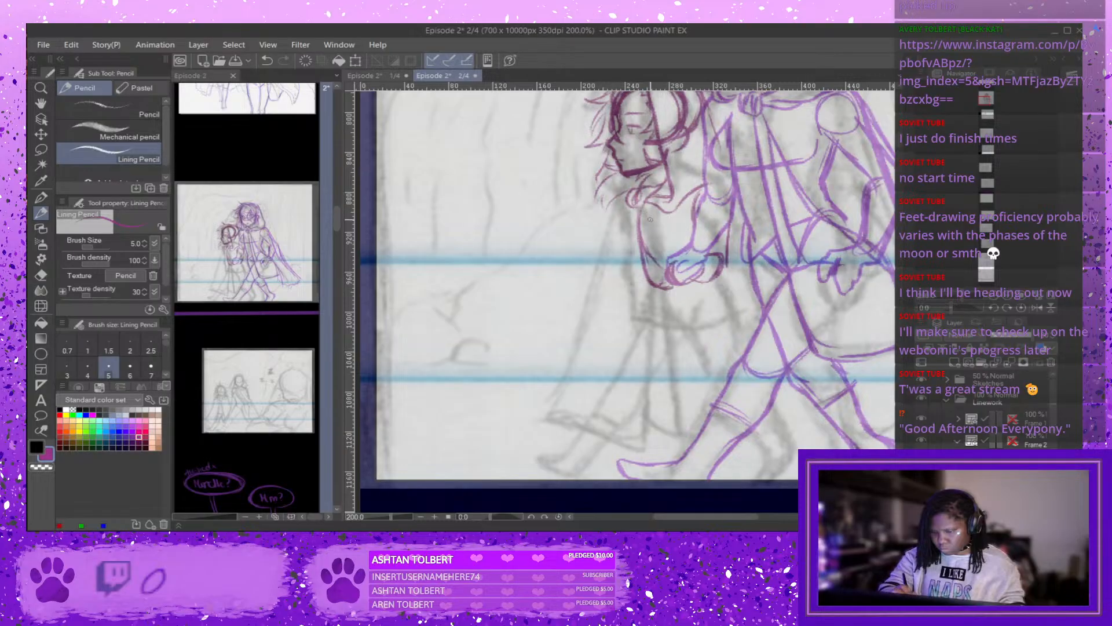
mouse_move(639, 210)
mouse_down()
mouse_move(650, 253)
mouse_move(727, 270)
mouse_move(738, 325)
mouse_up()
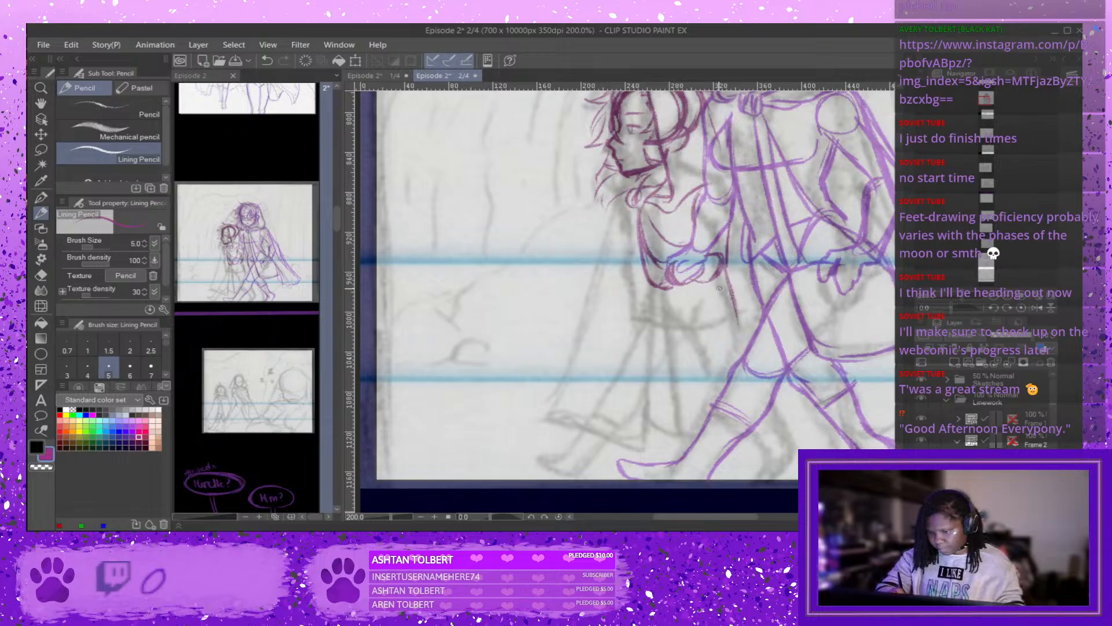
drag(718, 281, 724, 330)
mouse_move(720, 266)
mouse_down()
mouse_move(726, 325)
mouse_move(744, 347)
mouse_up()
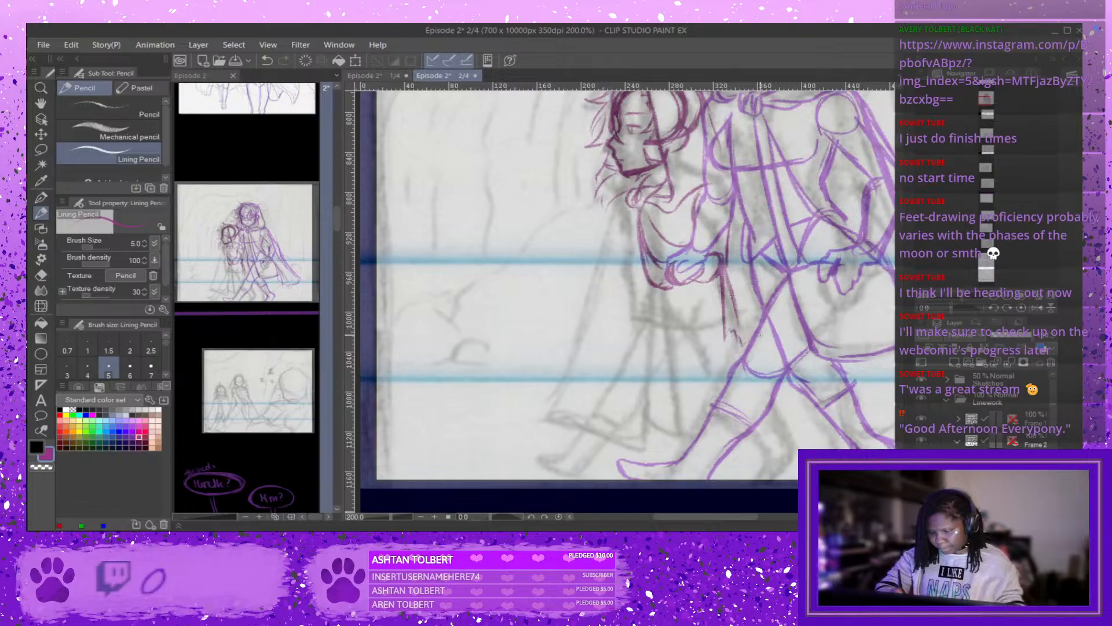
Sketch the shorter figure's cloak with a long outer edge sweeping down from the neck and an inner edge beside the arm.
mouse_move(624, 192)
mouse_down()
mouse_move(608, 211)
mouse_move(573, 334)
mouse_up()
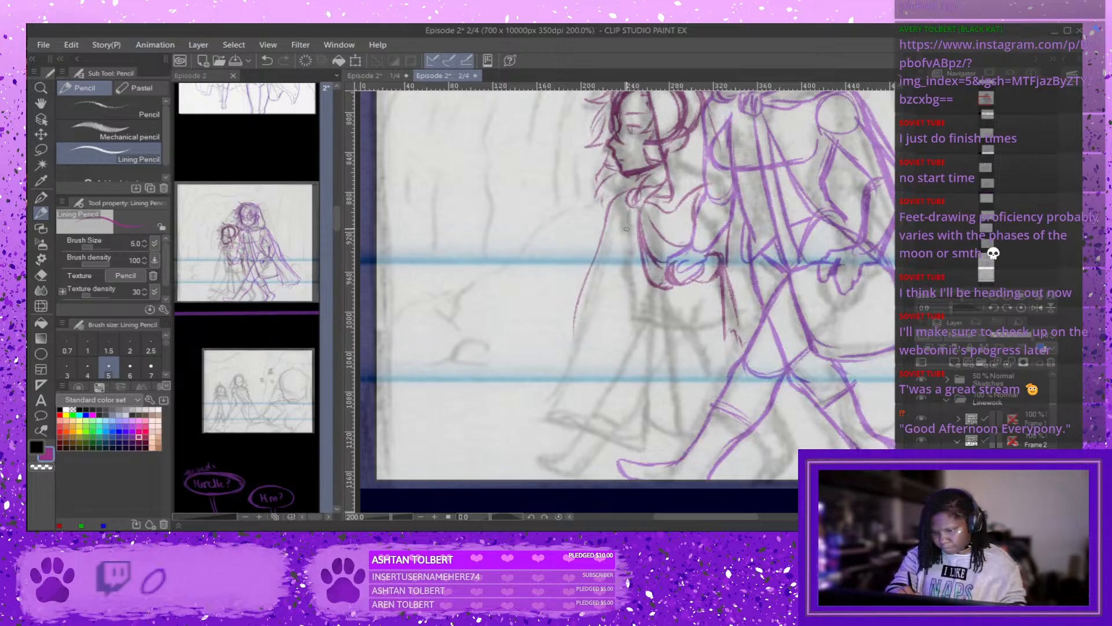
drag(625, 202, 632, 288)
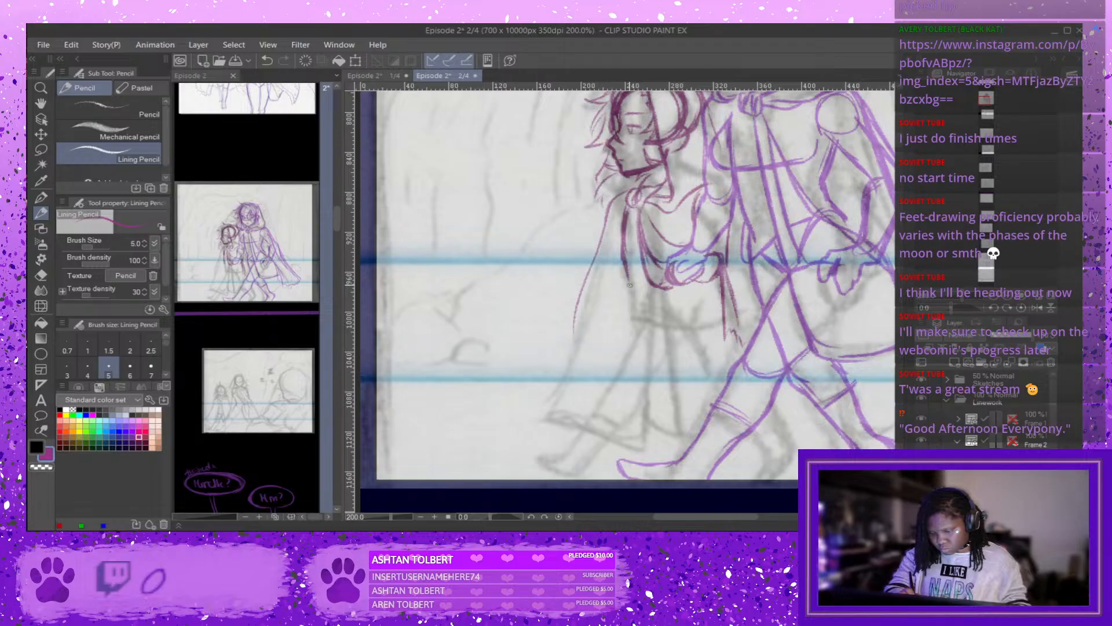
mouse_move(626, 250)
mouse_down()
mouse_move(643, 317)
mouse_move(631, 302)
mouse_move(661, 306)
mouse_up()
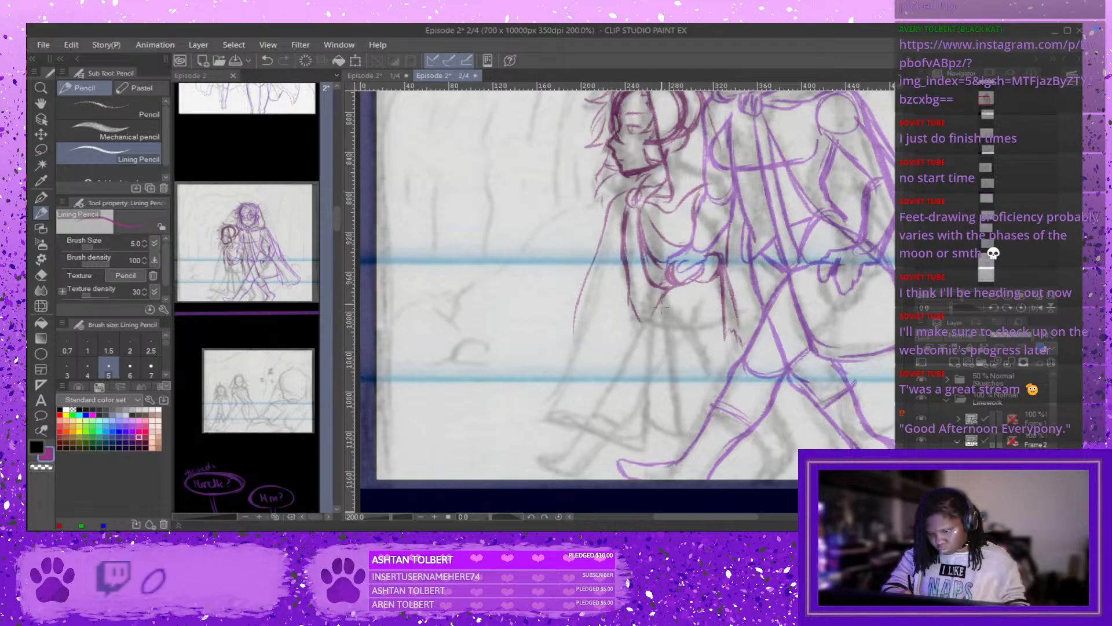
key(ctrl+minus)
key(ctrl+minus)
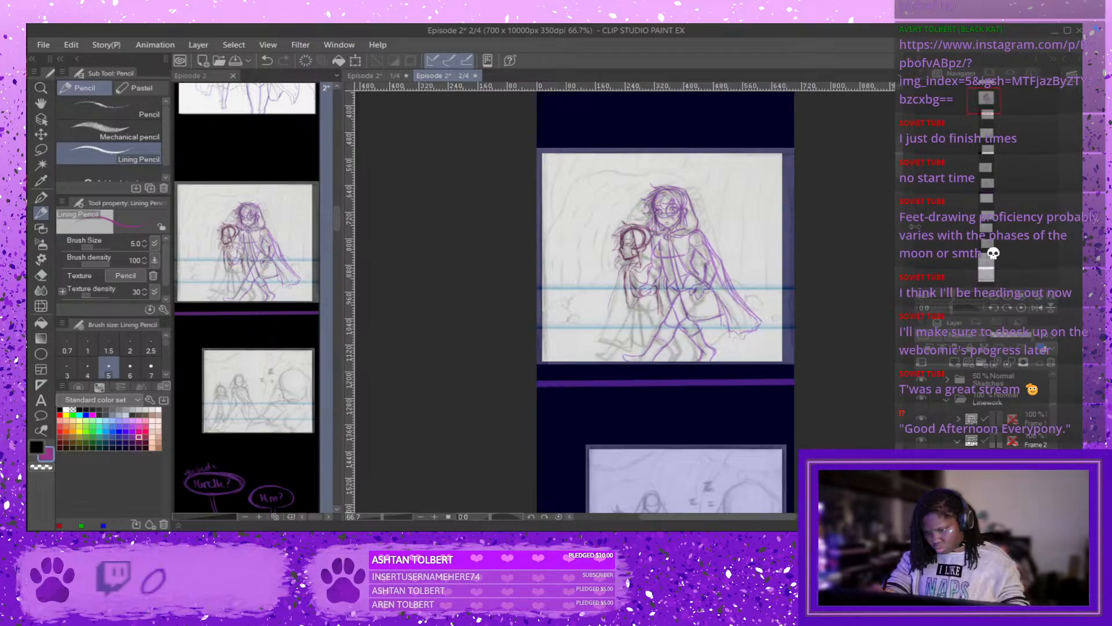
key(ctrl+plus)
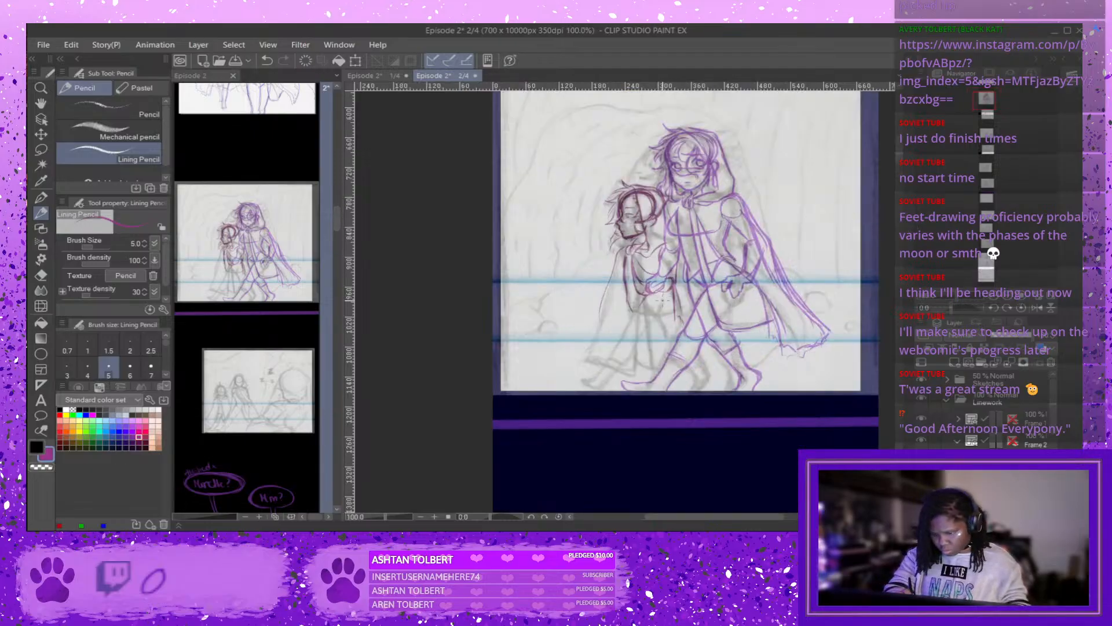
Undo the last stroke, lasso the shorter figure's head and upper body, scale them down slightly, reposition them beside the taller figure and deselect.
scroll(662, 304, up, 1)
key(ctrl+z)
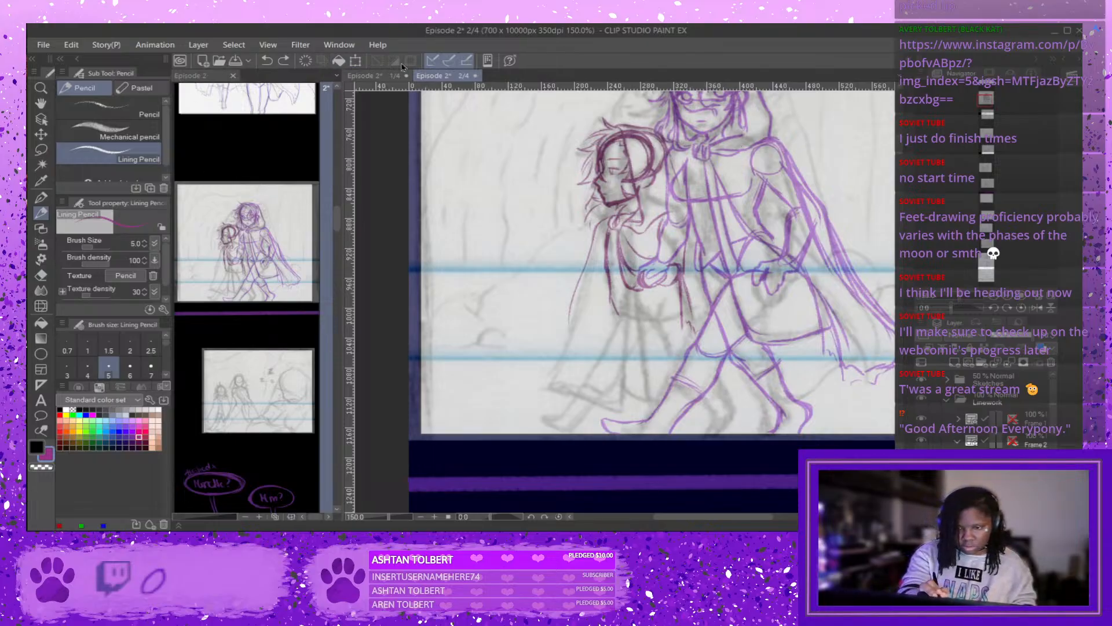
click(41, 150)
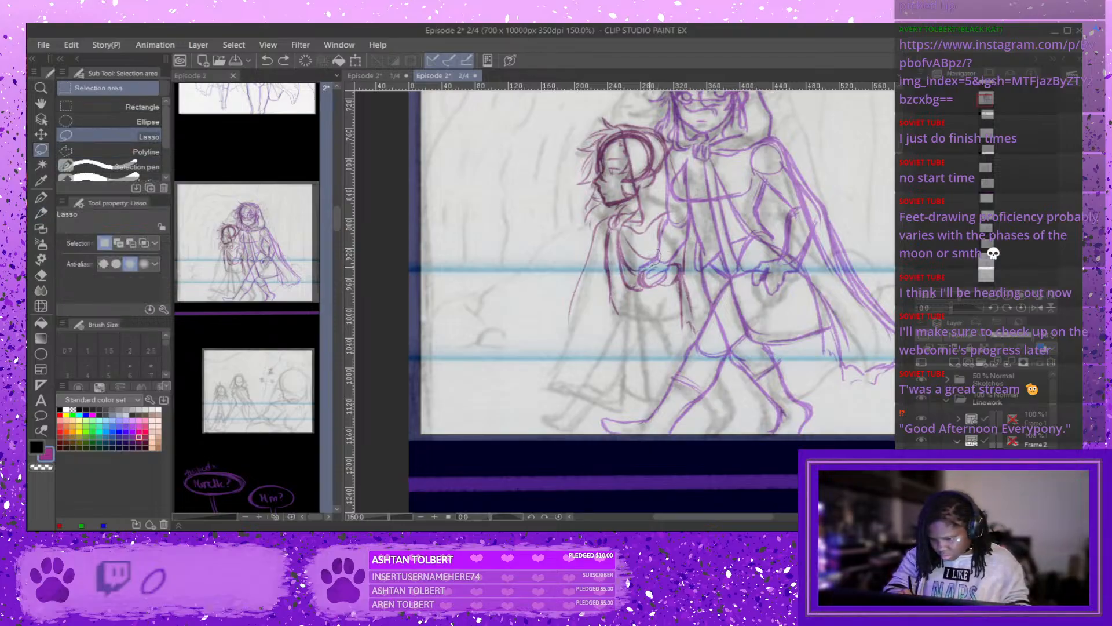
mouse_move(647, 290)
mouse_down()
mouse_move(646, 304)
mouse_move(550, 346)
mouse_move(545, 122)
mouse_move(667, 125)
mouse_move(685, 157)
mouse_move(686, 211)
mouse_move(655, 272)
mouse_up()
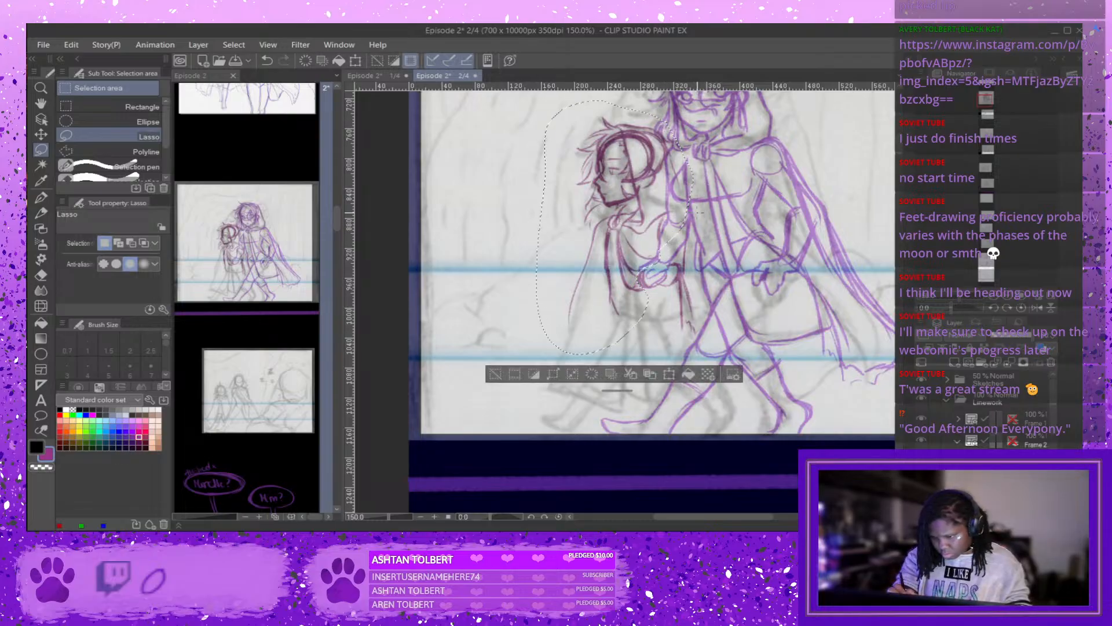
click(674, 375)
drag(537, 354, 542, 340)
drag(650, 244, 678, 245)
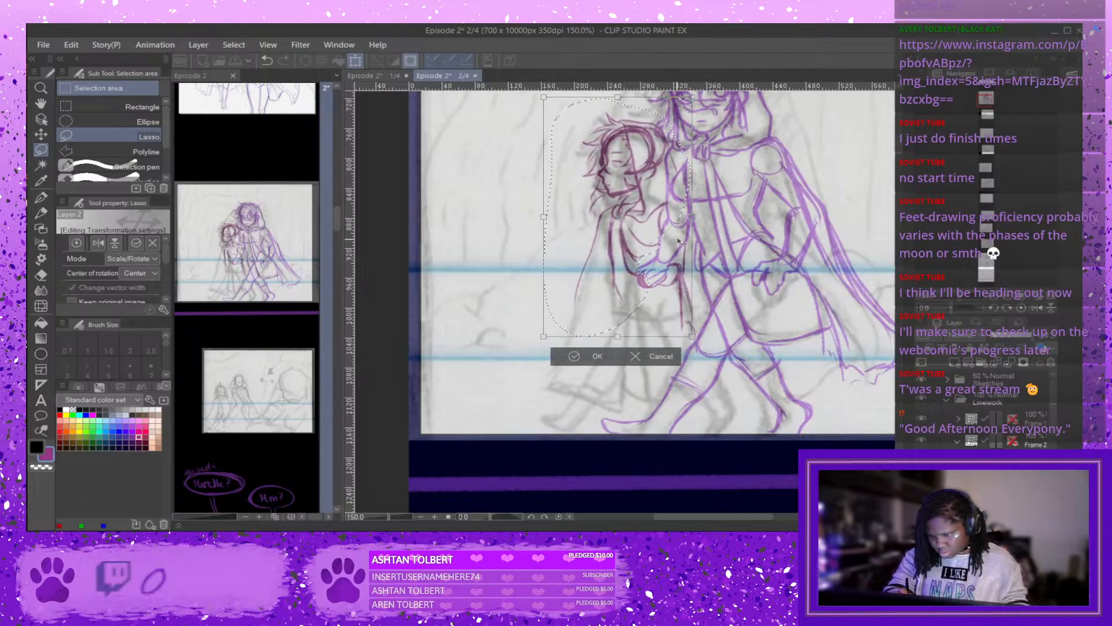
drag(689, 332, 687, 330)
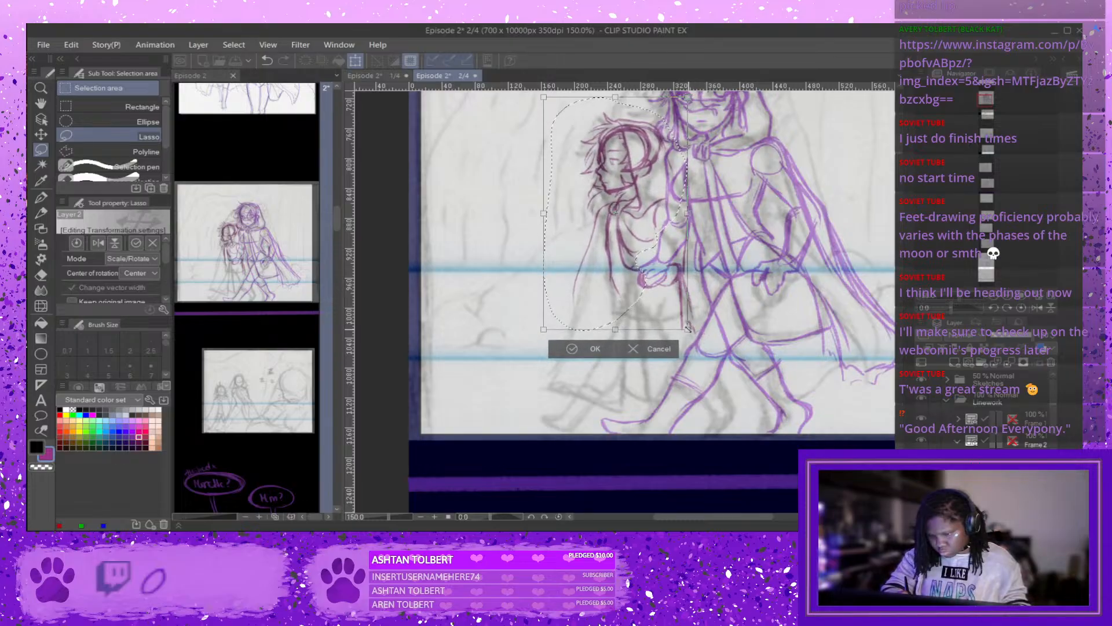
mouse_move(656, 258)
mouse_down()
mouse_move(617, 307)
mouse_move(624, 359)
mouse_move(614, 282)
mouse_move(648, 236)
mouse_move(666, 253)
mouse_move(659, 264)
mouse_up()
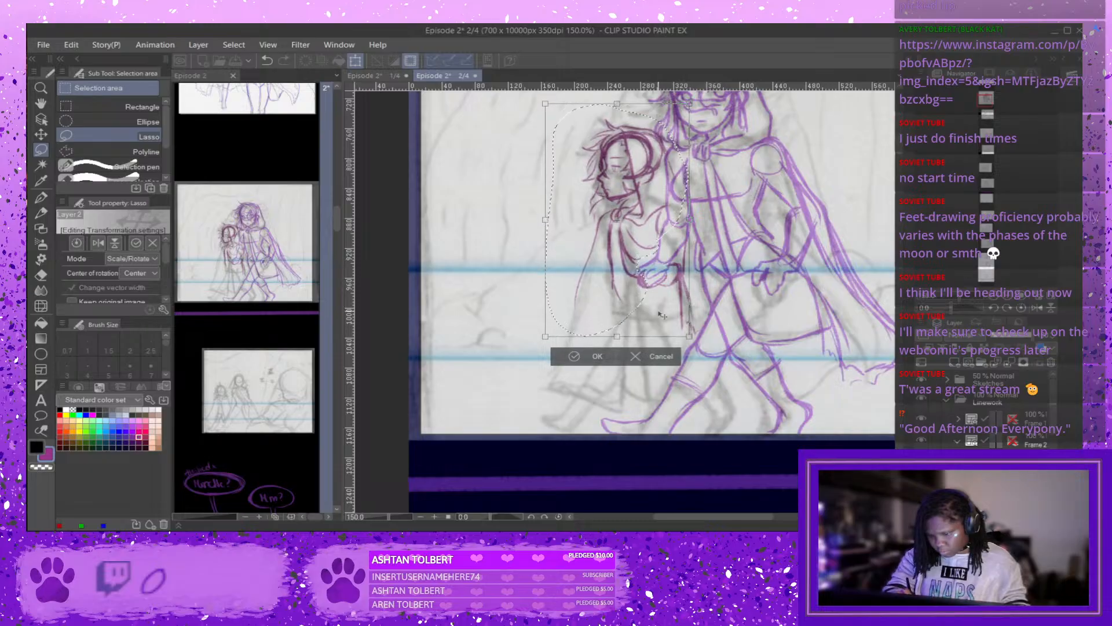
drag(689, 335, 684, 332)
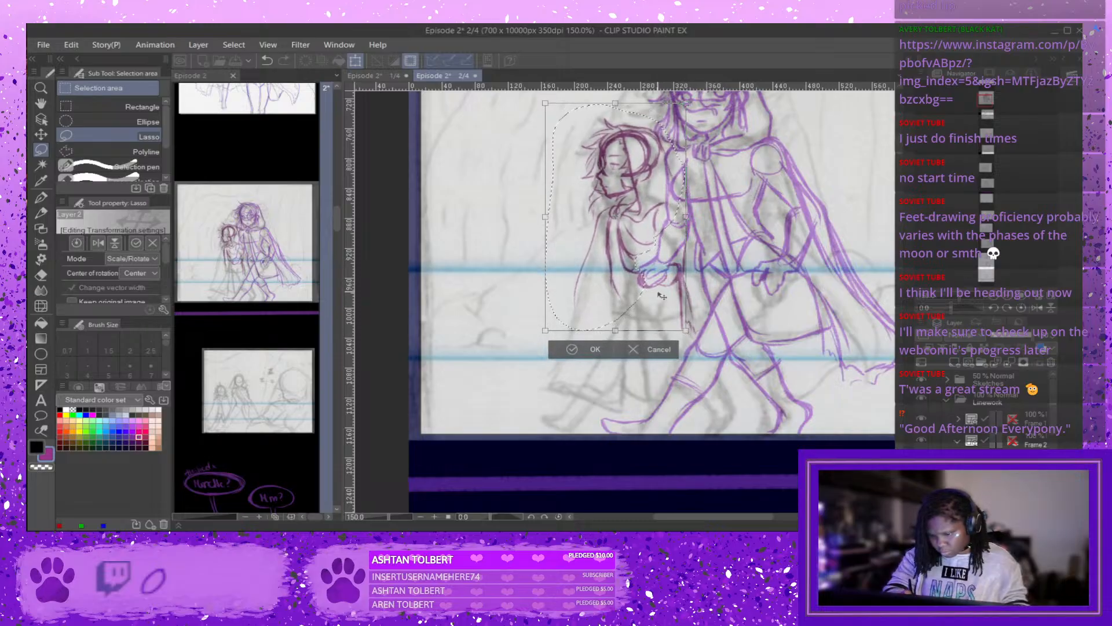
drag(659, 293, 660, 294)
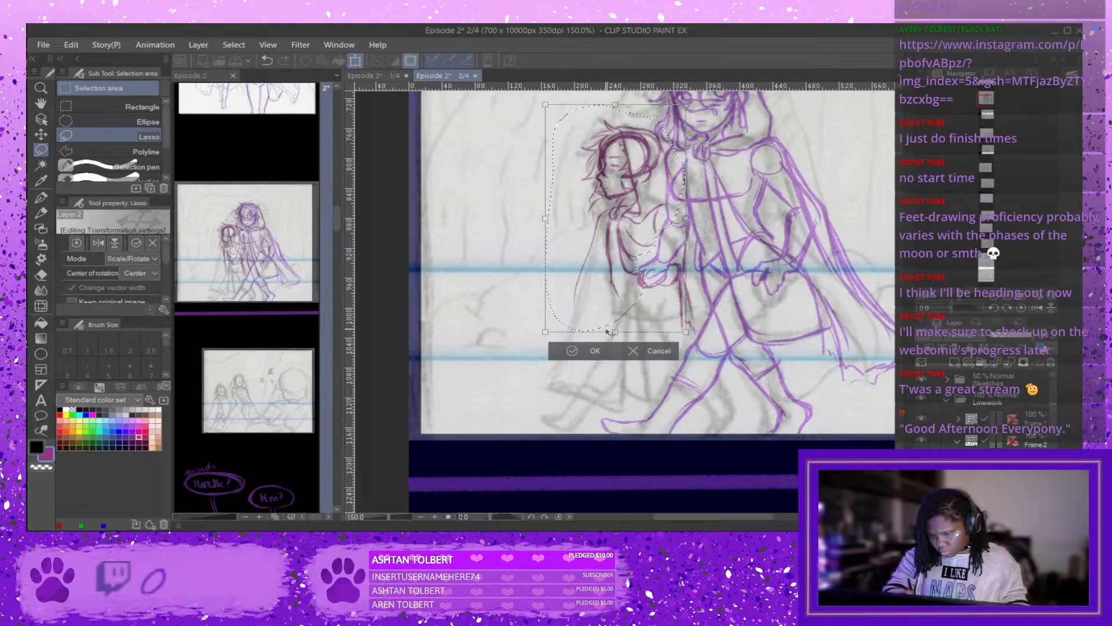
key(Return)
click(495, 350)
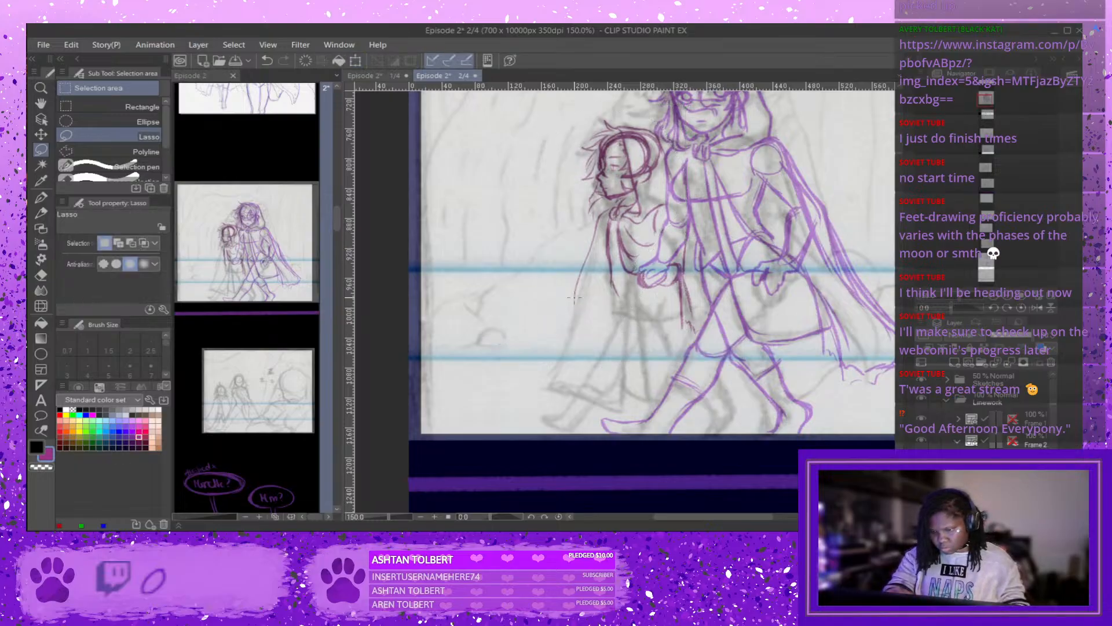
Try to sketch the shorter figure's front thigh with the Lining Pencil, and undo the strokes.
click(40, 199)
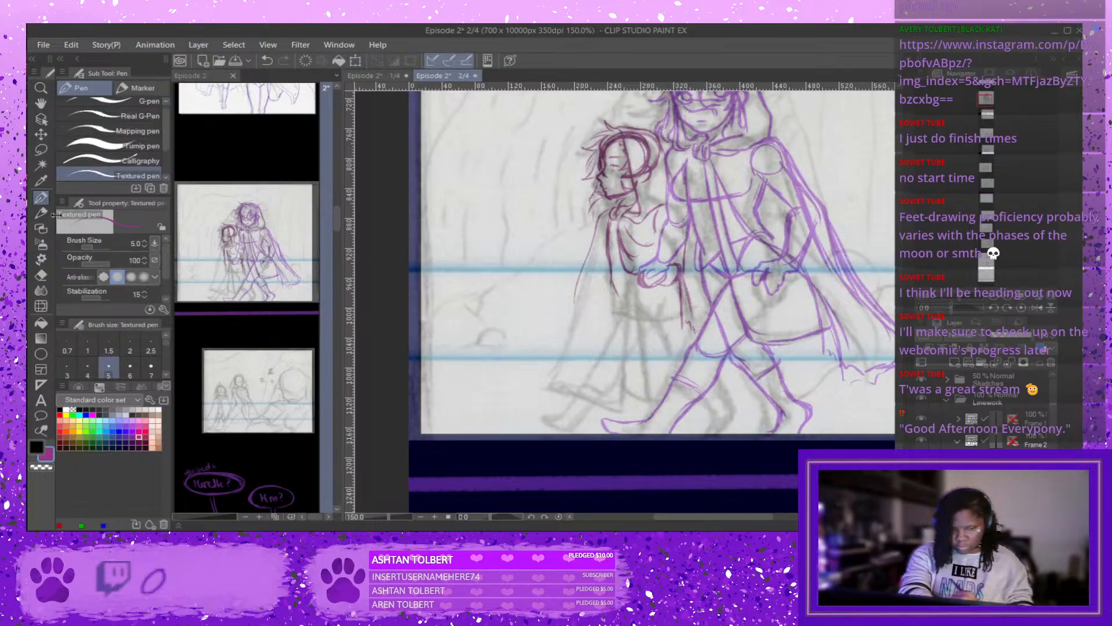
click(40, 213)
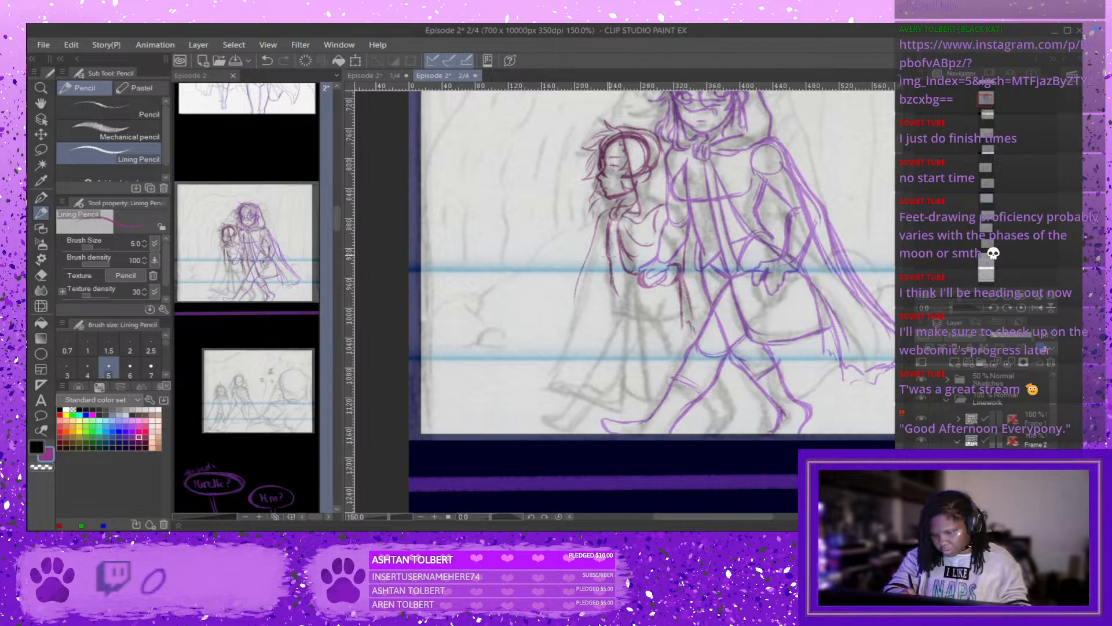
mouse_move(610, 259)
mouse_down()
mouse_move(615, 294)
mouse_move(630, 297)
mouse_move(603, 340)
mouse_up()
mouse_move(628, 302)
mouse_down()
mouse_move(599, 359)
mouse_move(598, 345)
mouse_move(635, 342)
mouse_up()
key(ctrl+z)
key(ctrl+z)
key(ctrl+z)
key(ctrl+z)
key(ctrl+z)
key(ctrl+z)
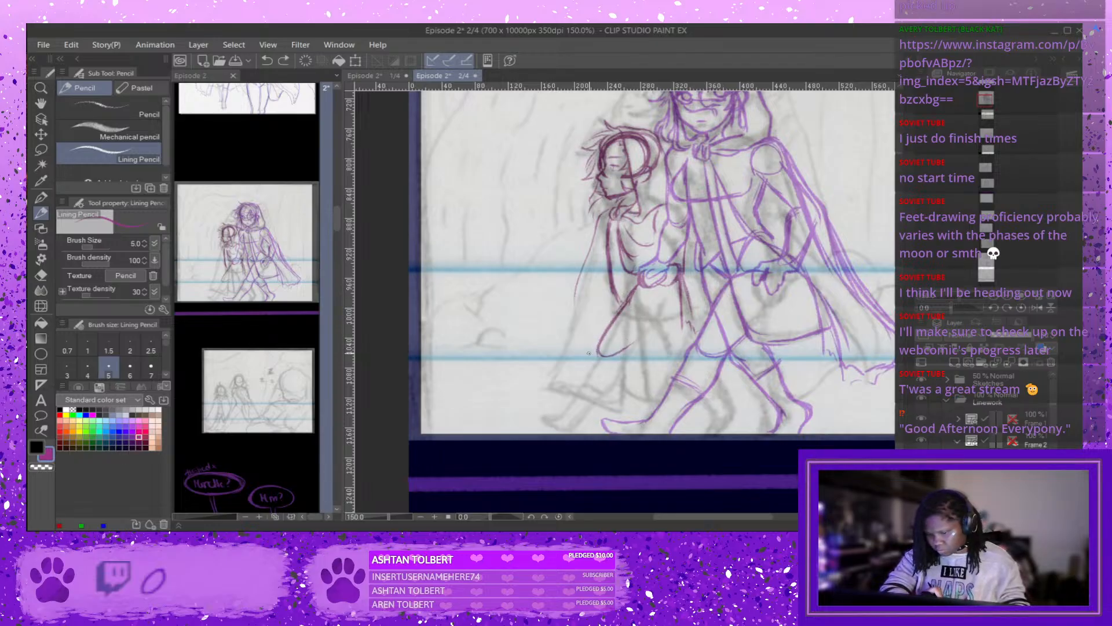
key(ctrl+z)
key(ctrl+z)
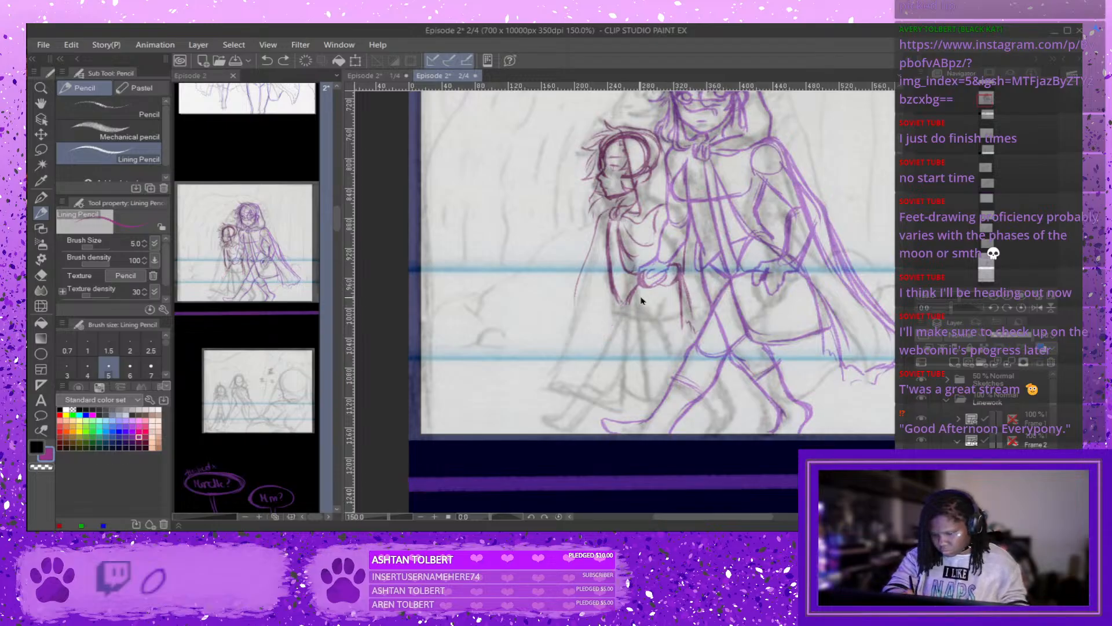
key(ctrl+z)
Try to sketch the shorter figure's rear thigh below the clasped hands, and undo the strokes.
drag(635, 284, 653, 353)
mouse_move(639, 310)
mouse_down()
mouse_move(655, 356)
mouse_move(676, 356)
mouse_up()
drag(682, 305, 676, 352)
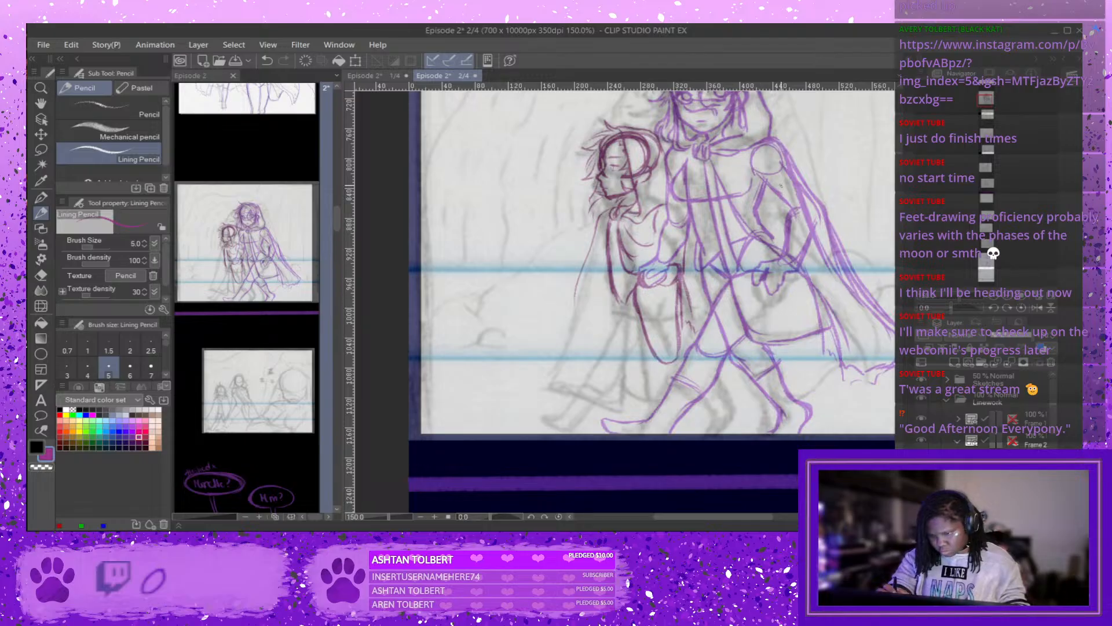
key(ctrl+z)
key(ctrl+z)
key(ctrl+z)
key(ctrl+z)
key(ctrl+z)
key(ctrl+z)
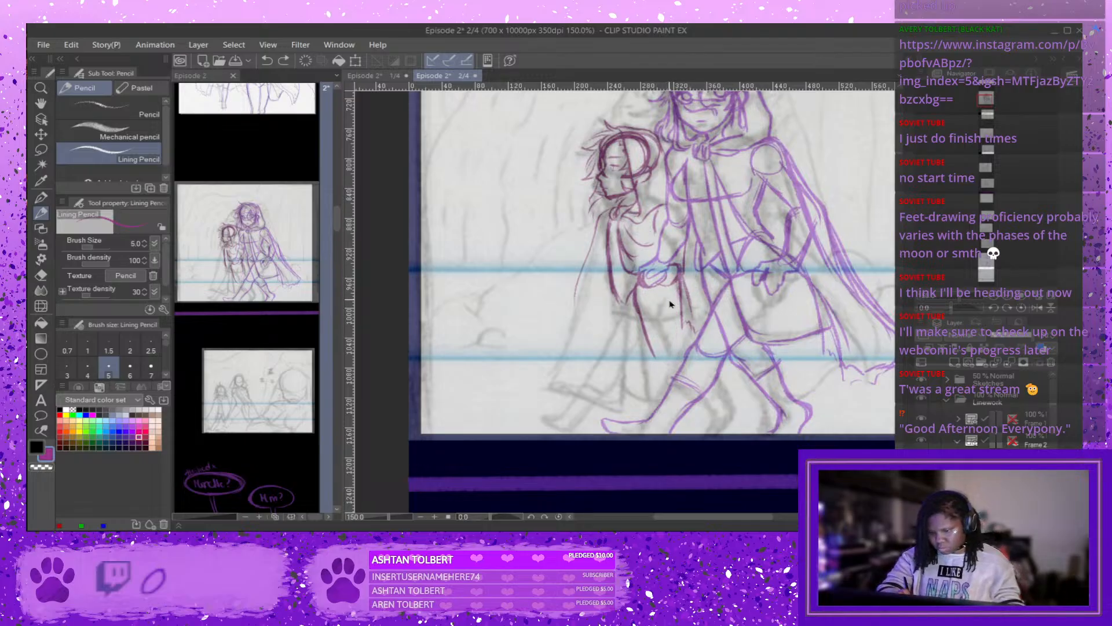
key(ctrl+z)
key(ctrl+z)
key(ctrl+z)
key(ctrl+z)
key(ctrl+z)
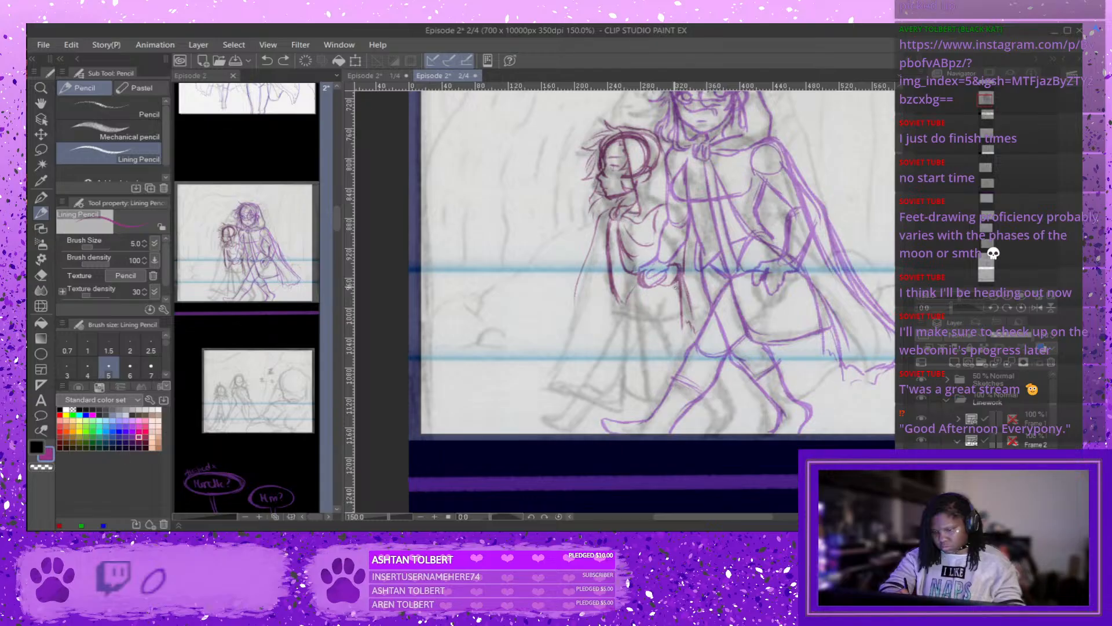
Sketch the shorter figure's hips and both thighs in mid-stride, rounding each off at the knee.
mouse_move(613, 295)
mouse_down()
mouse_move(585, 350)
mouse_move(590, 359)
mouse_move(623, 345)
mouse_move(612, 362)
mouse_move(591, 339)
mouse_move(611, 367)
mouse_move(624, 344)
mouse_up()
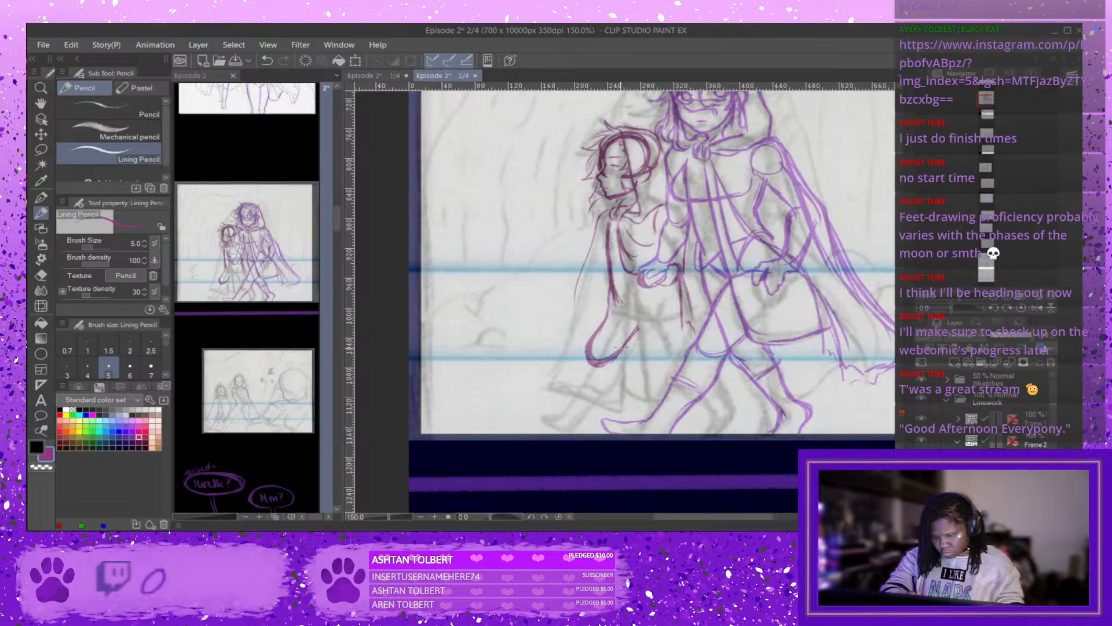
mouse_move(623, 303)
mouse_down()
mouse_move(643, 328)
mouse_move(643, 288)
mouse_move(639, 311)
mouse_up()
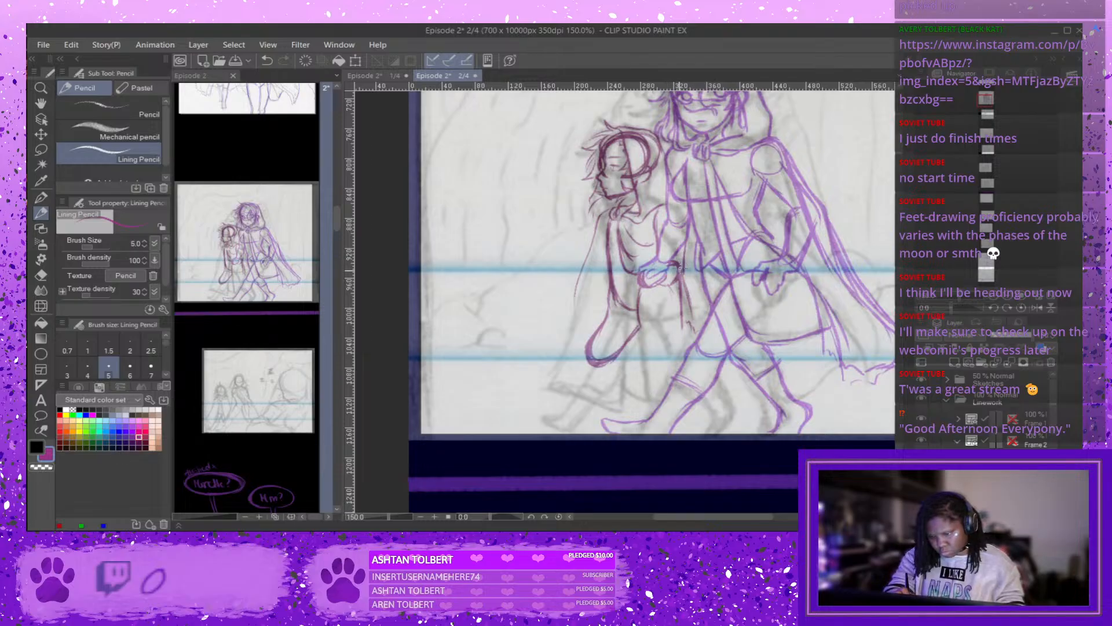
drag(678, 264, 681, 275)
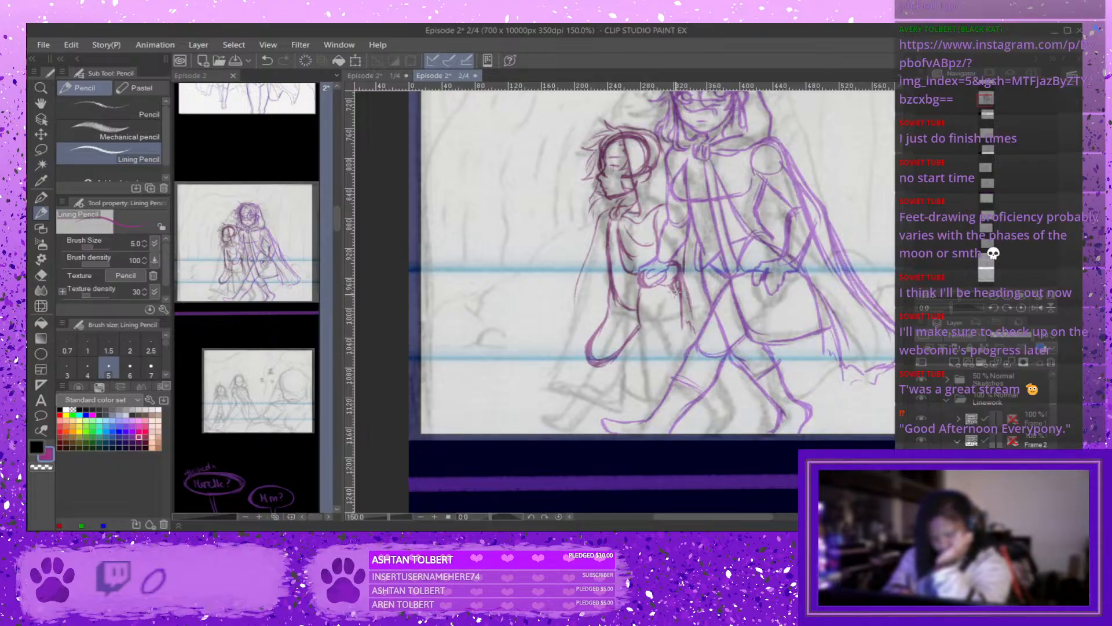
mouse_move(677, 292)
mouse_down()
mouse_move(670, 324)
mouse_move(640, 293)
mouse_move(651, 343)
mouse_move(643, 320)
mouse_move(669, 355)
mouse_move(736, 236)
mouse_move(667, 359)
mouse_move(655, 347)
mouse_move(681, 365)
mouse_up()
mouse_move(677, 310)
mouse_down()
mouse_move(689, 355)
mouse_move(677, 364)
mouse_up()
mouse_move(654, 341)
mouse_down()
mouse_move(684, 364)
mouse_move(666, 366)
mouse_up()
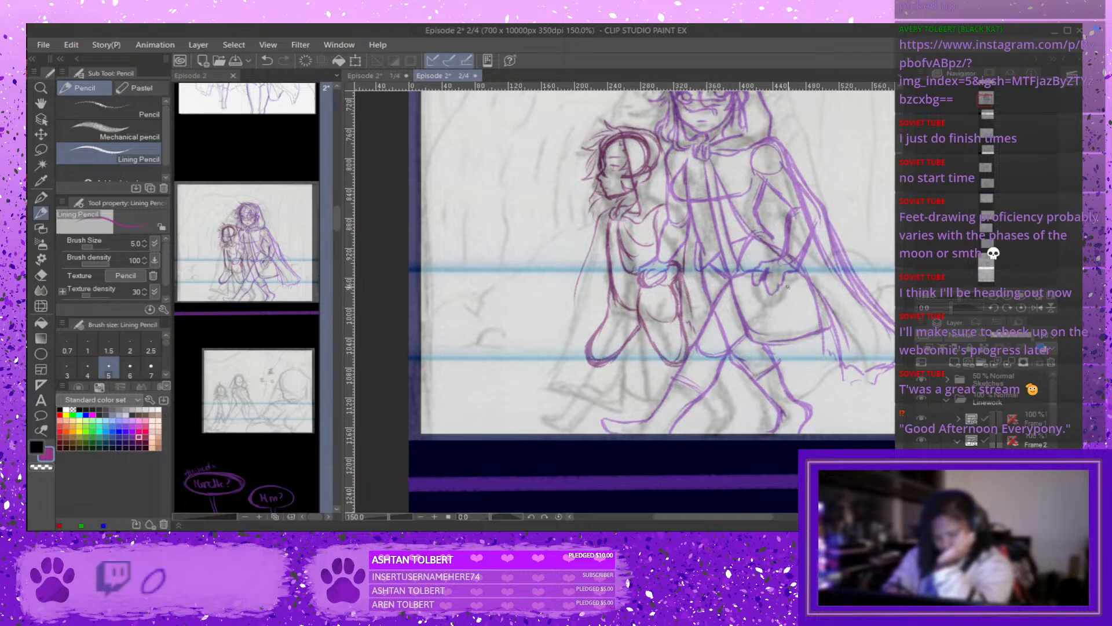
Sketch the shorter figure's lower legs, the front one reaching forward and the rear one ending in a foot.
mouse_move(607, 305)
mouse_down()
mouse_move(585, 351)
mouse_move(602, 319)
mouse_up()
mouse_move(609, 310)
mouse_down()
mouse_move(634, 314)
mouse_move(630, 336)
mouse_move(597, 360)
mouse_move(588, 340)
mouse_move(579, 360)
mouse_up()
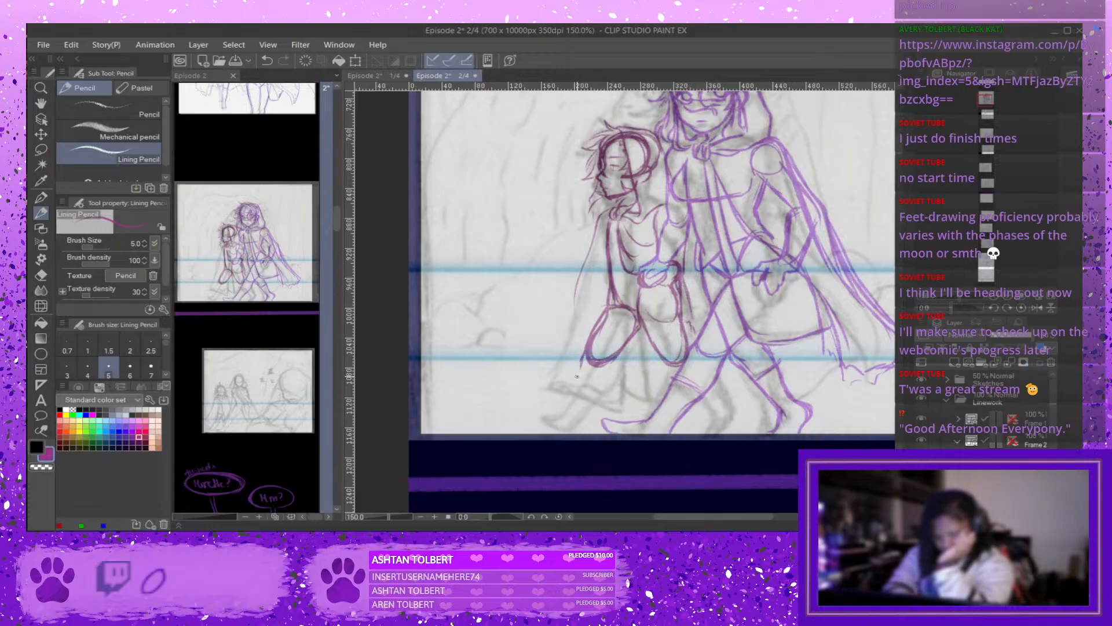
mouse_move(566, 400)
mouse_down()
mouse_move(575, 379)
mouse_move(556, 414)
mouse_up()
mouse_move(623, 353)
mouse_down()
mouse_move(569, 426)
mouse_move(603, 375)
mouse_up()
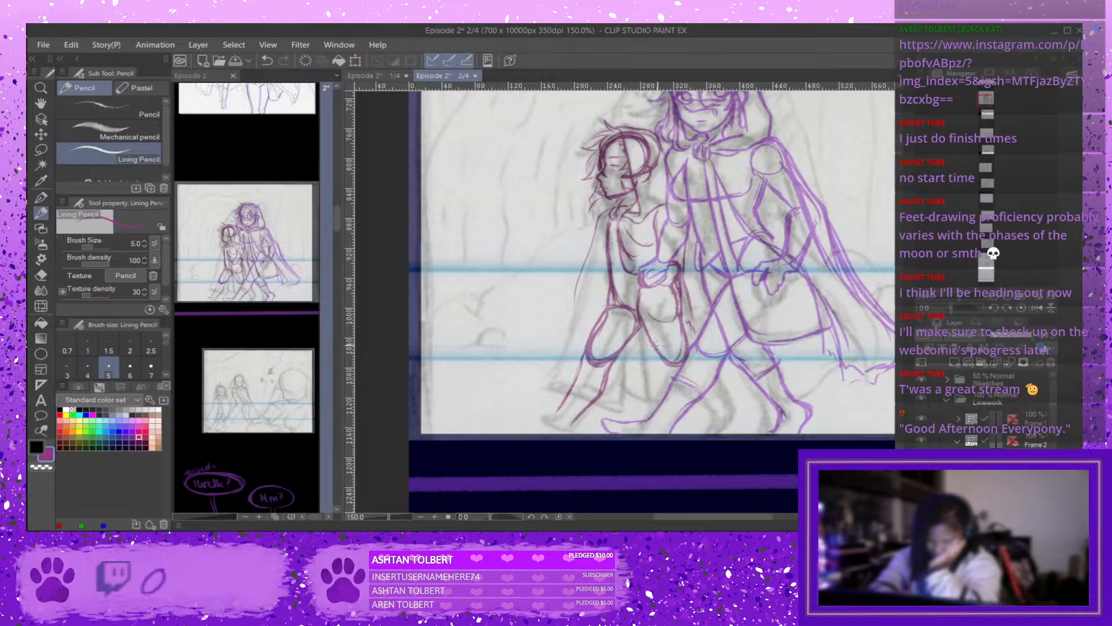
mouse_move(663, 360)
mouse_down()
mouse_move(688, 385)
mouse_move(665, 368)
mouse_move(699, 412)
mouse_up()
drag(687, 352, 710, 385)
mouse_move(706, 381)
mouse_down()
mouse_move(717, 420)
mouse_move(695, 420)
mouse_move(702, 411)
mouse_move(719, 421)
mouse_move(713, 434)
mouse_up()
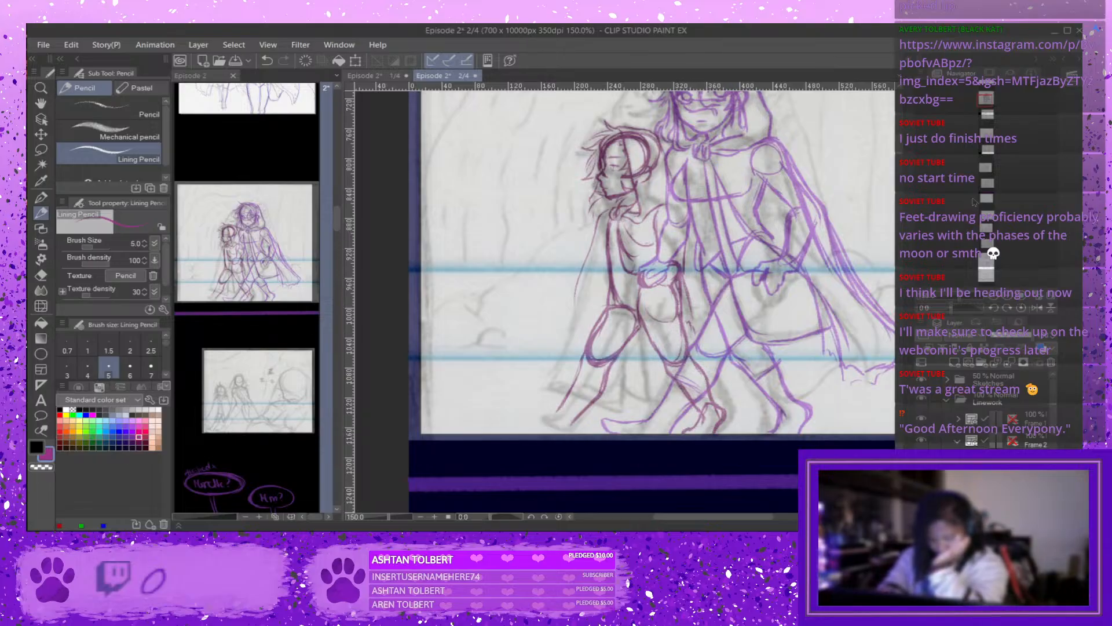
Refine the shorter figure's front ankle and sketch its long, forward-pointing foot.
drag(573, 388, 551, 417)
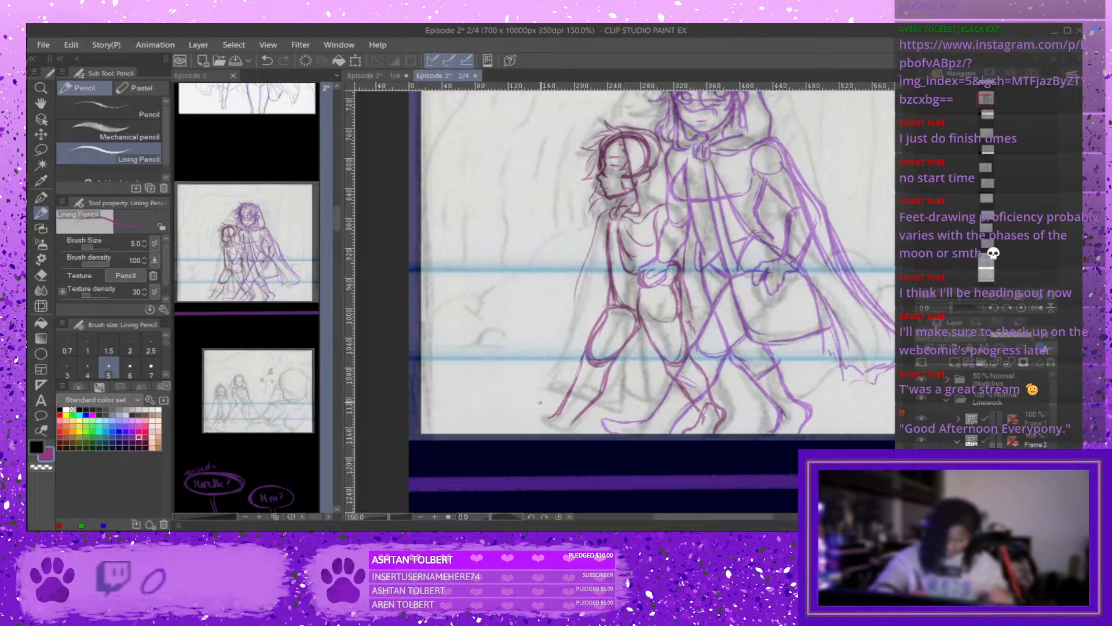
mouse_move(548, 416)
mouse_down()
mouse_move(533, 408)
mouse_move(555, 414)
mouse_up()
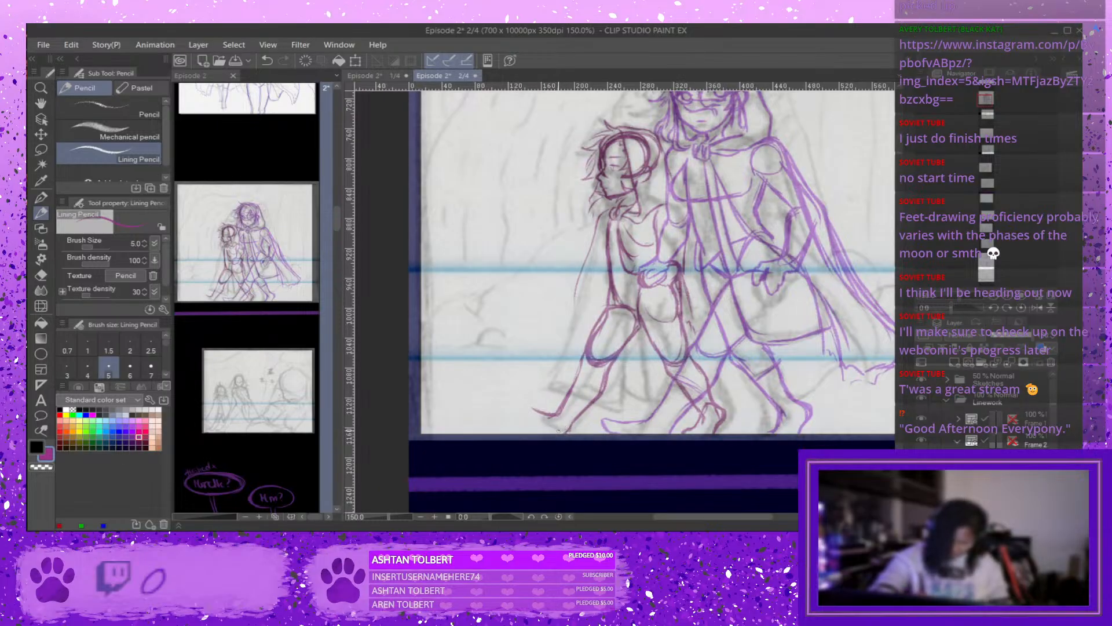
mouse_move(539, 429)
mouse_down()
mouse_move(520, 408)
mouse_move(529, 421)
mouse_move(520, 404)
mouse_move(517, 418)
mouse_up()
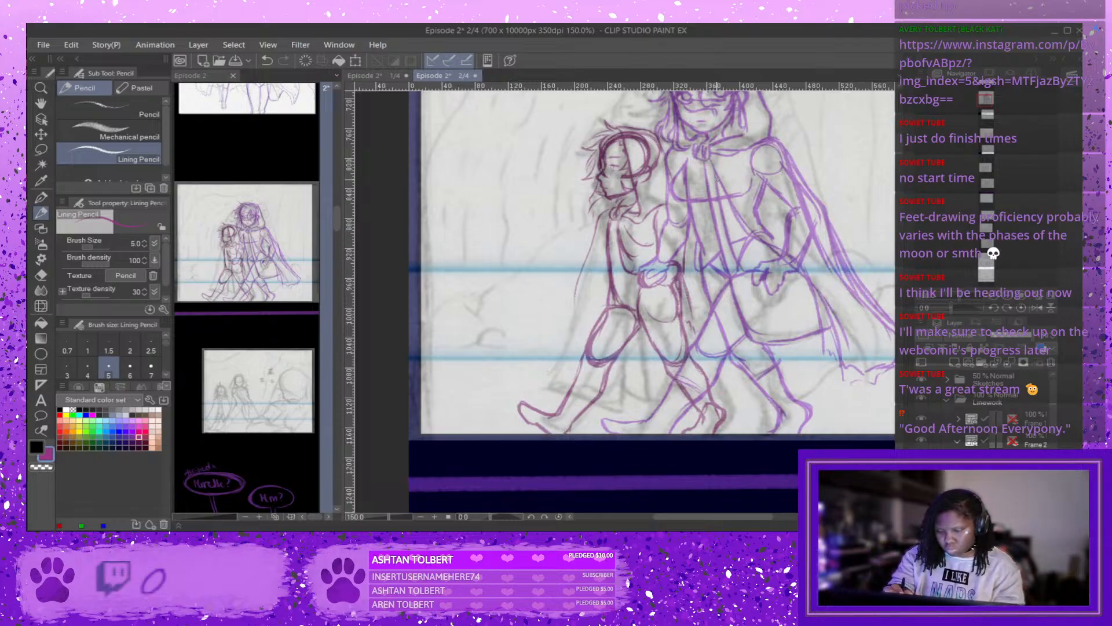
Sketch the shorter figure's cloak with long folds and a ragged hem behind the legs, and add bands around the knees.
drag(605, 229, 576, 318)
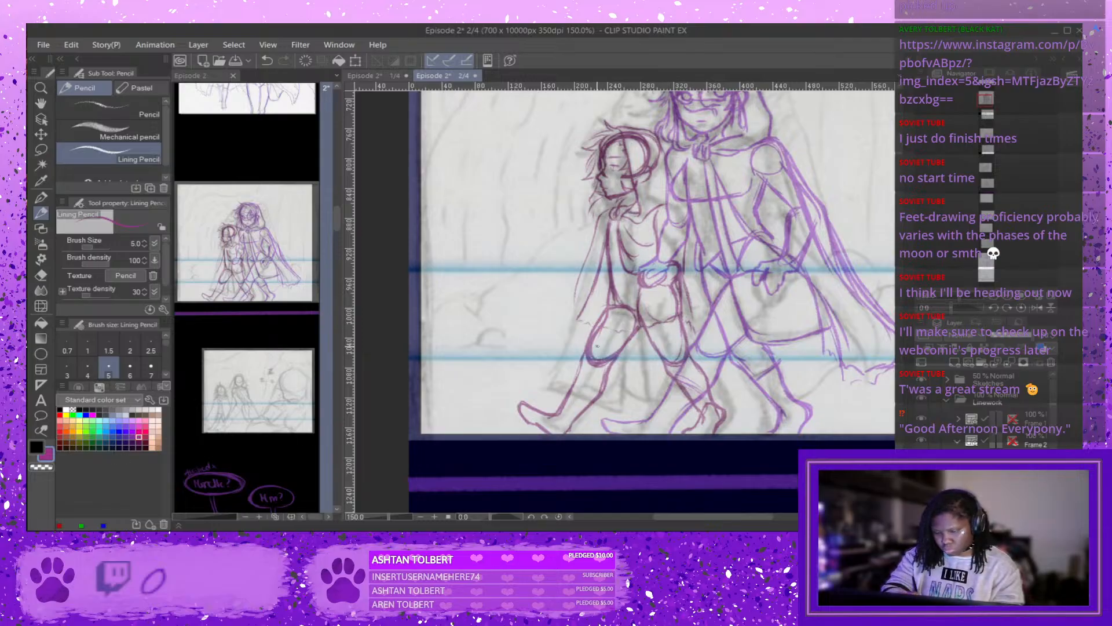
drag(610, 353, 593, 345)
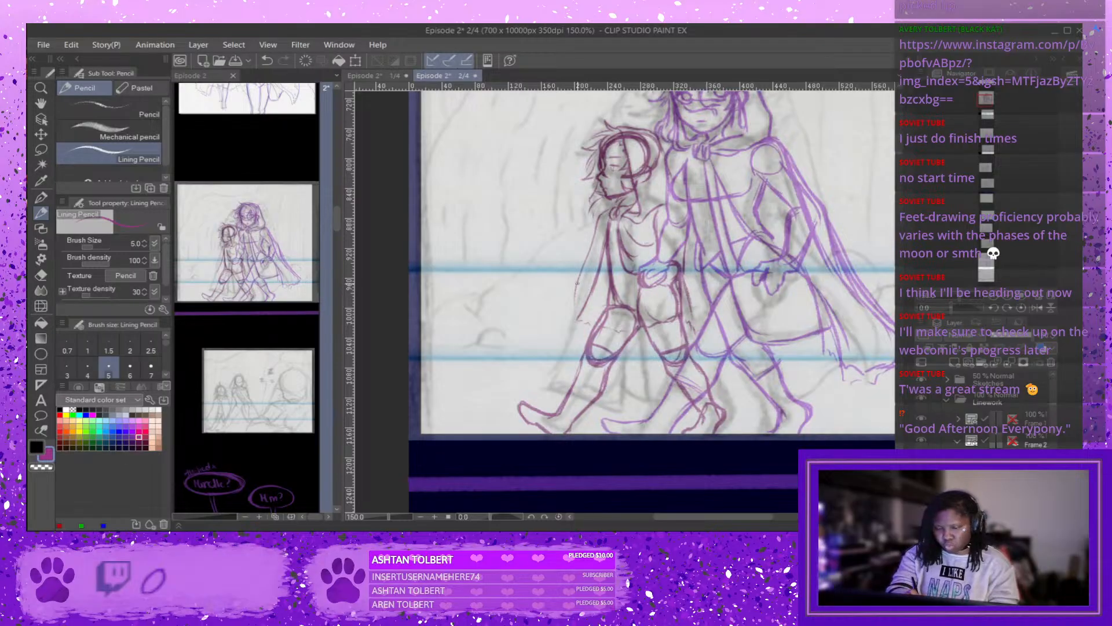
drag(587, 248, 546, 345)
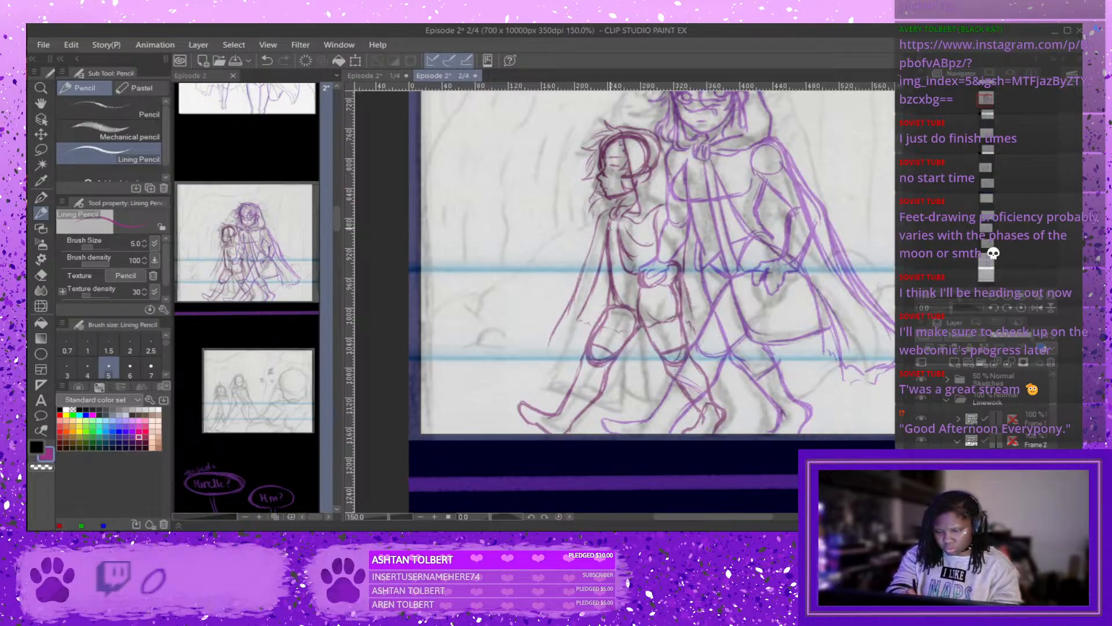
drag(611, 230, 549, 365)
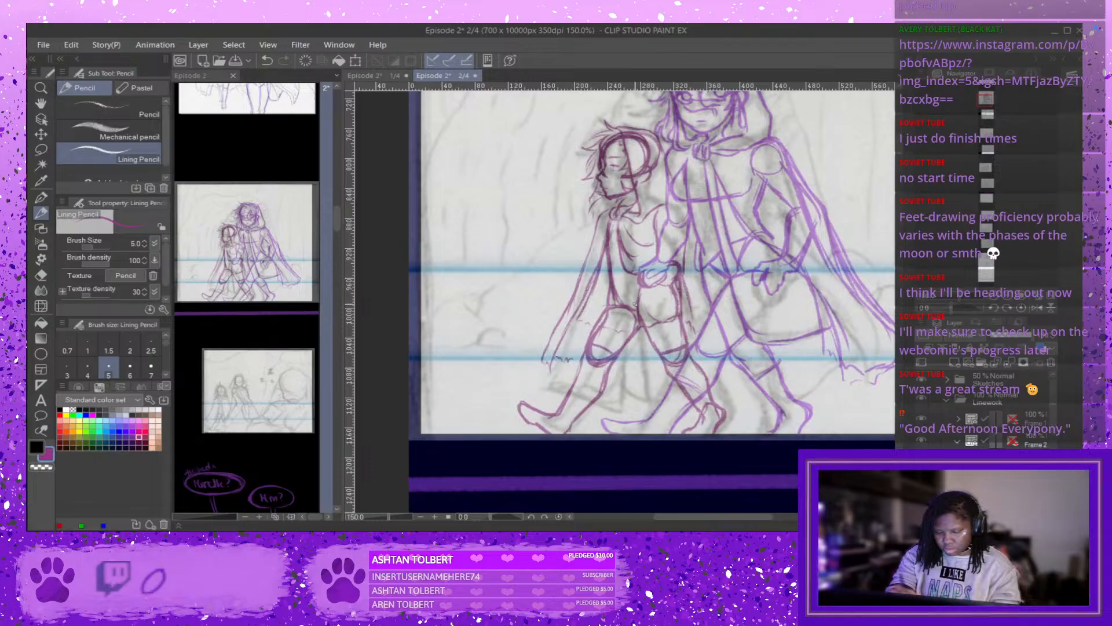
mouse_move(618, 366)
mouse_down()
mouse_move(634, 383)
mouse_move(664, 364)
mouse_up()
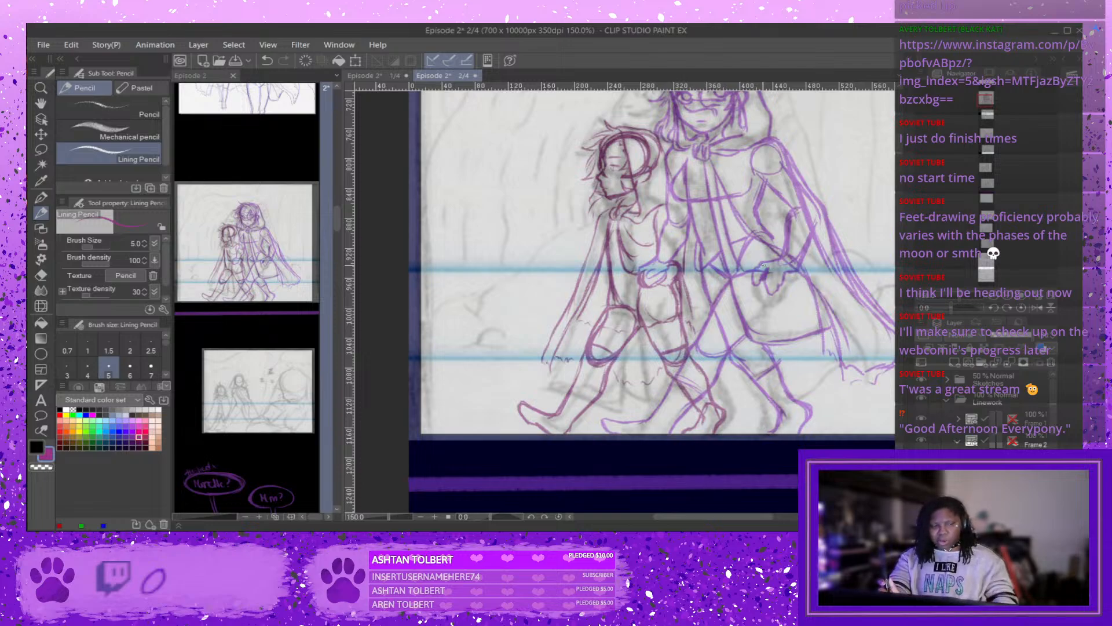
scroll(763, 266, down, 1)
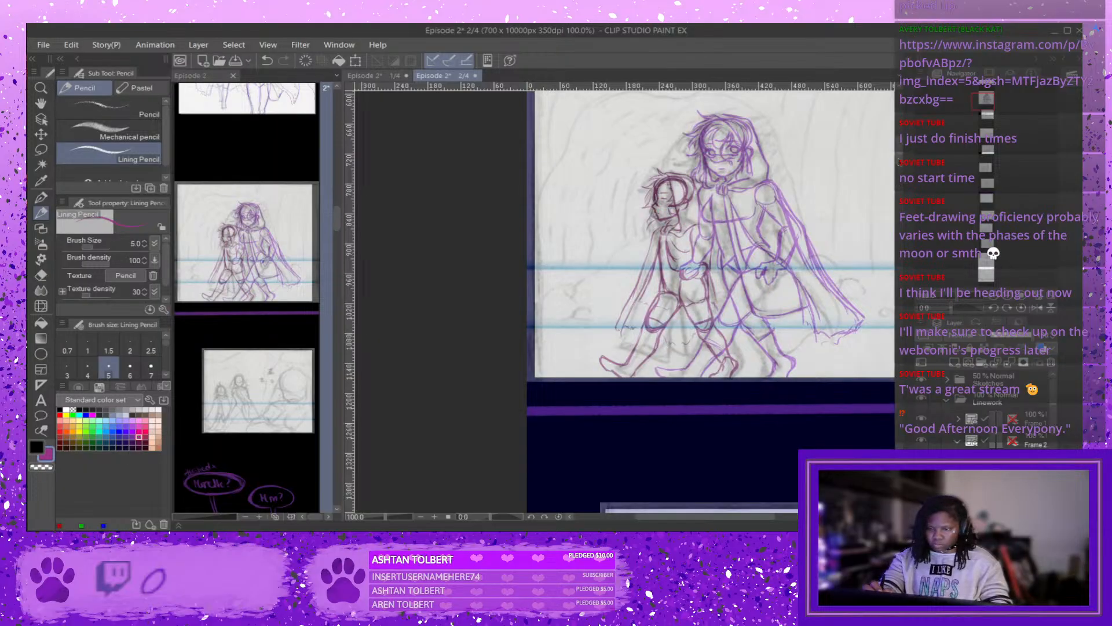
scroll(897, 159, up, 2)
scroll(897, 160, down, 1)
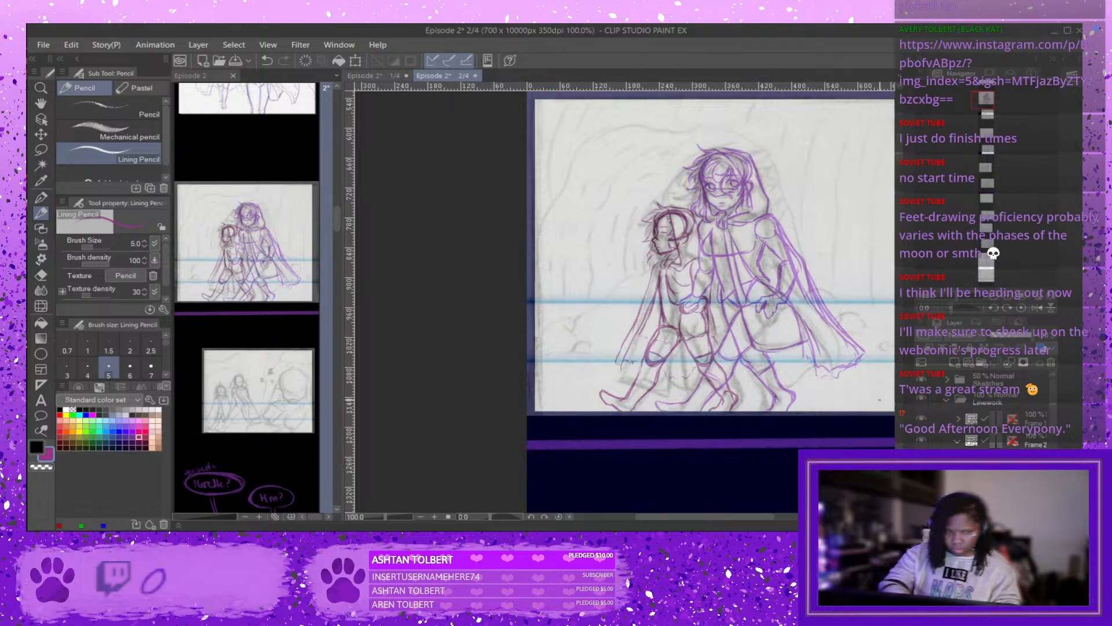
Lasso the taller figure's head and hood, scale the selection down slightly, and reposition it over the shoulders.
key(m)
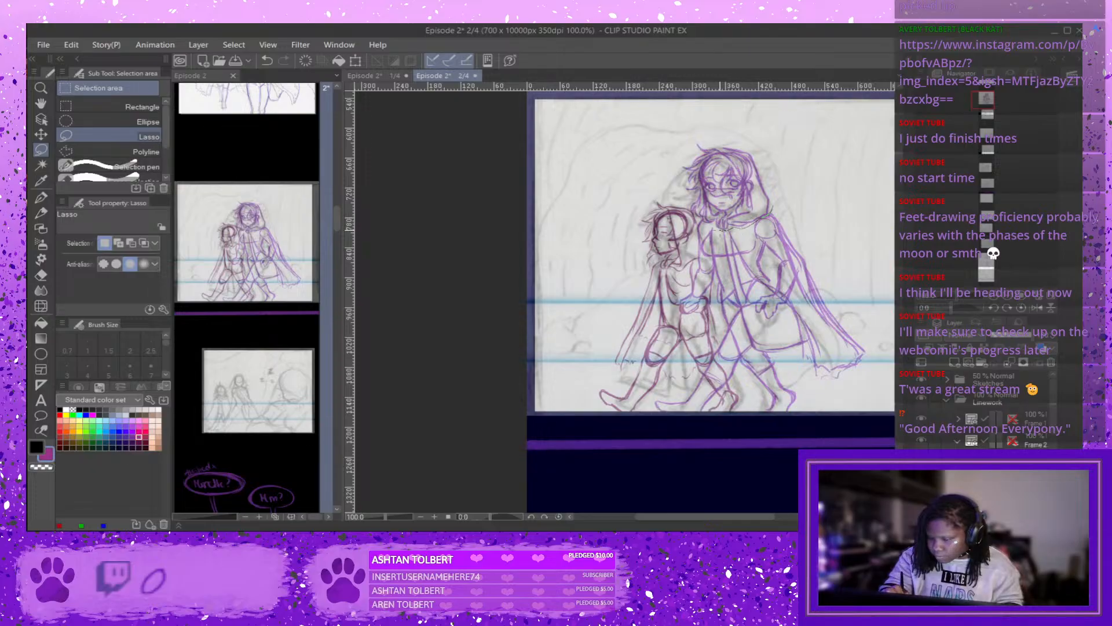
mouse_move(681, 198)
mouse_down()
mouse_move(692, 137)
mouse_move(739, 126)
mouse_move(771, 147)
mouse_move(773, 209)
mouse_up()
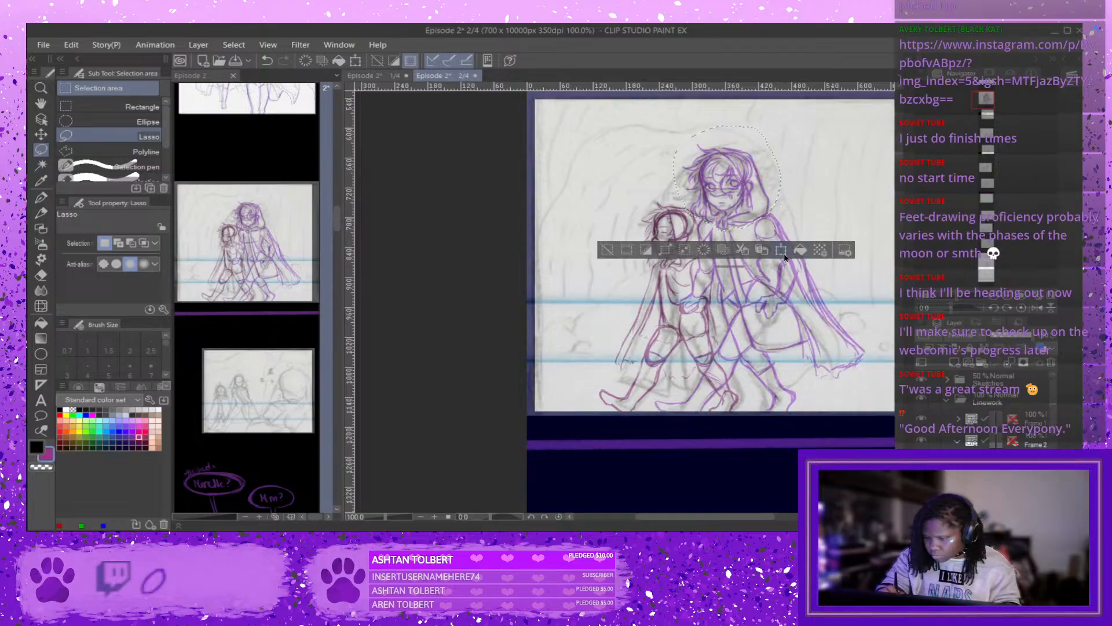
key(ctrl+t)
drag(780, 130, 778, 136)
drag(735, 207, 760, 187)
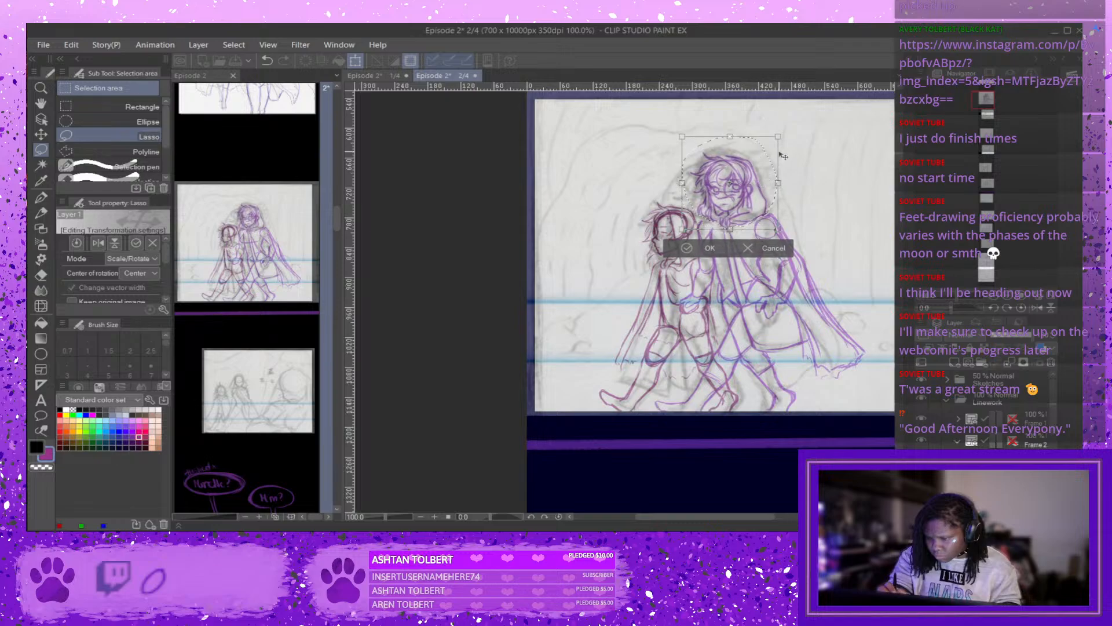
drag(779, 138, 782, 137)
drag(752, 215, 751, 217)
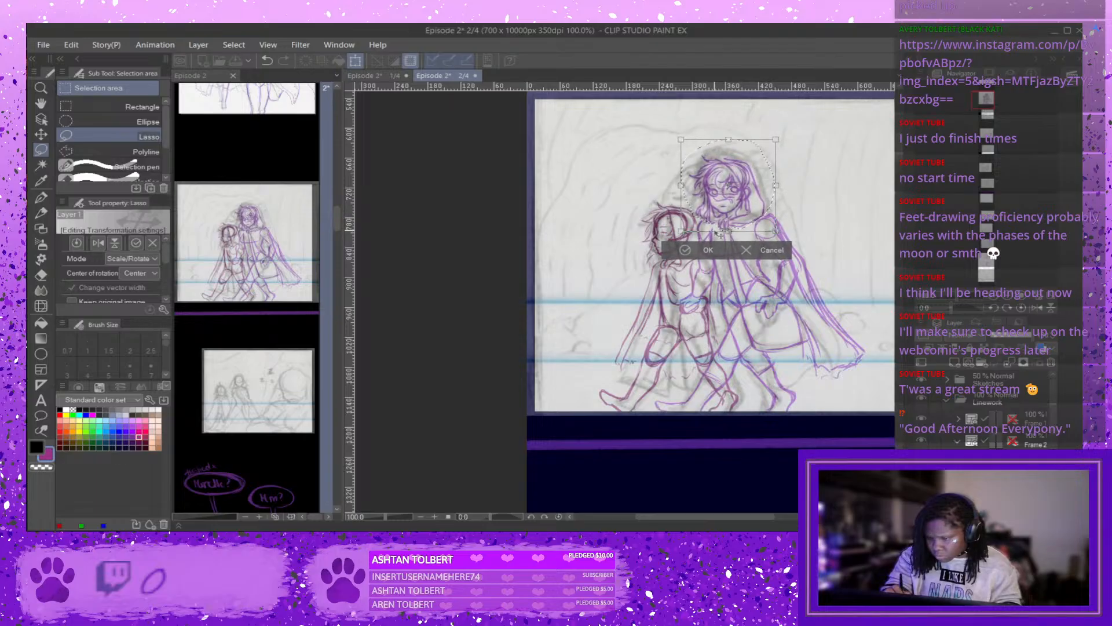
click(690, 250)
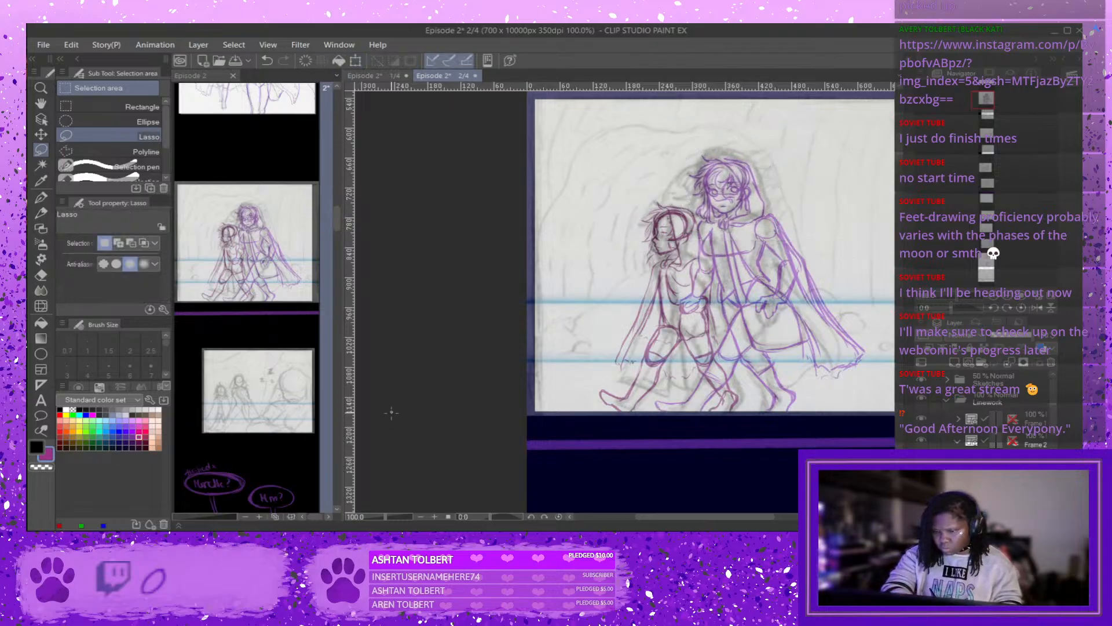
Choose a brighter violet for the Lining Pencil and redraw the cloak line over the taller figure's outer shoulder.
click(40, 197)
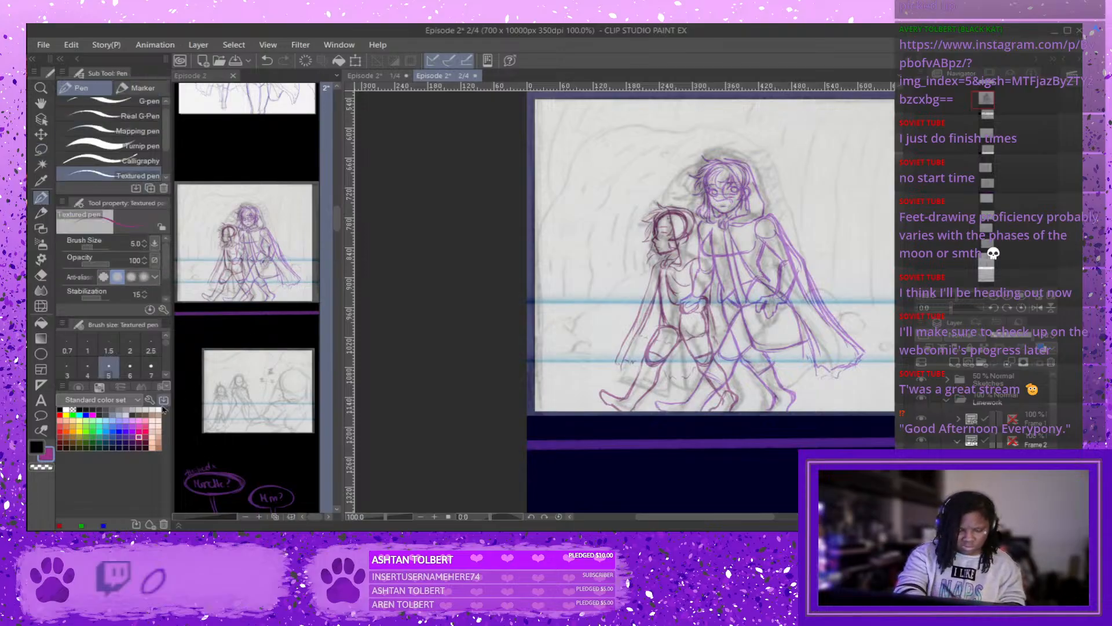
click(138, 423)
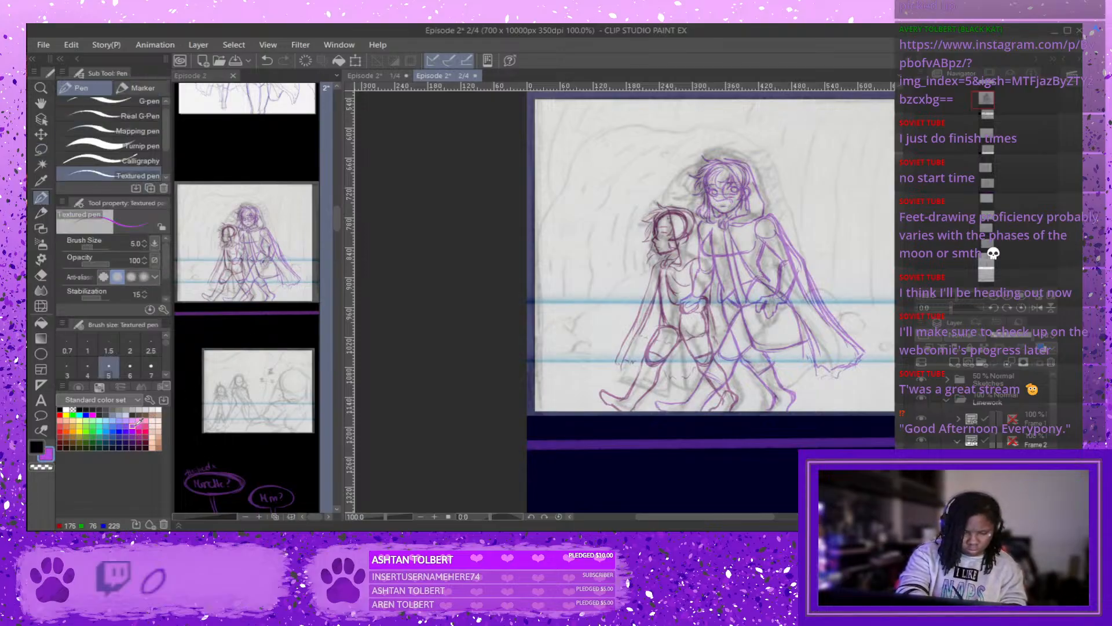
click(133, 431)
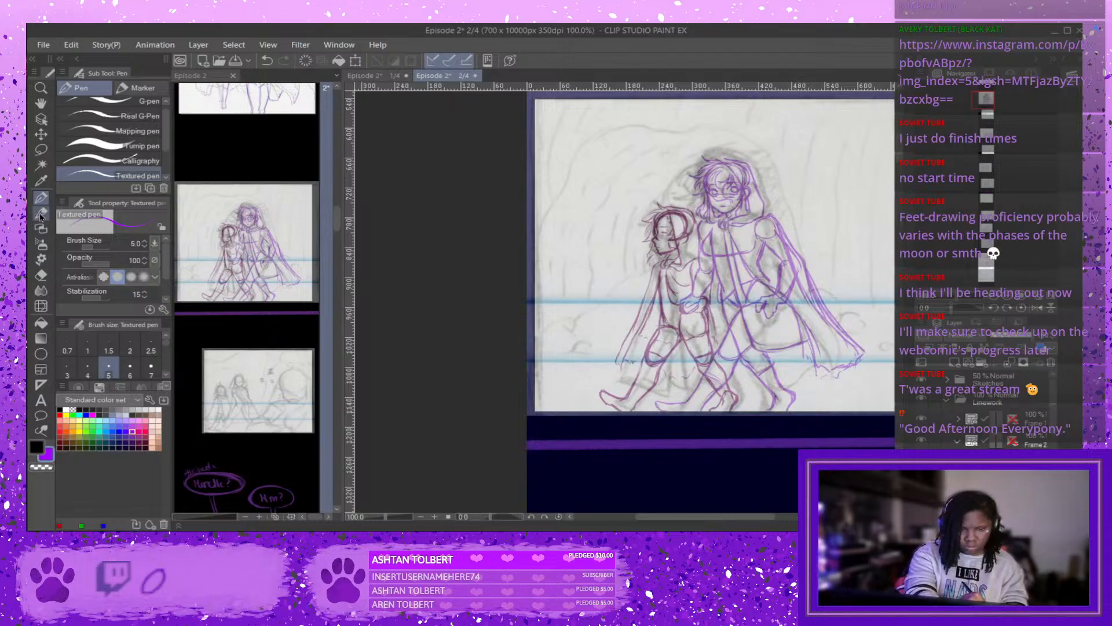
click(41, 213)
key(ctrl+plus)
key(ctrl+plus)
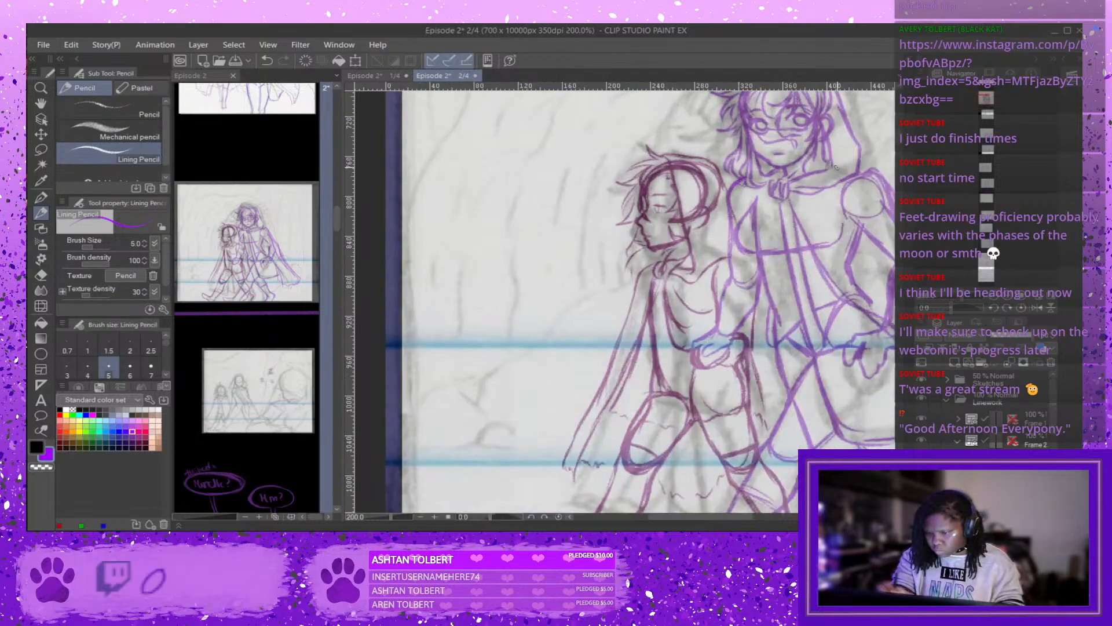
mouse_move(856, 174)
mouse_down()
mouse_move(877, 180)
mouse_move(888, 211)
mouse_up()
key(ctrl+minus)
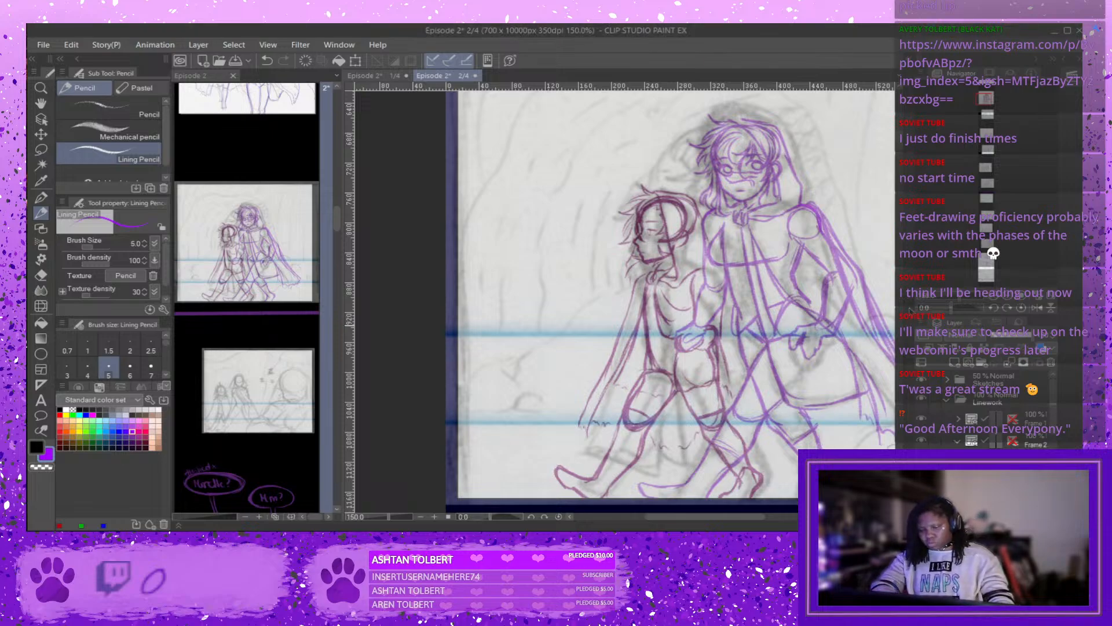
Check the whole panel with both cloaked figures and save page 2 of Episode 2.
drag(748, 523, 765, 525)
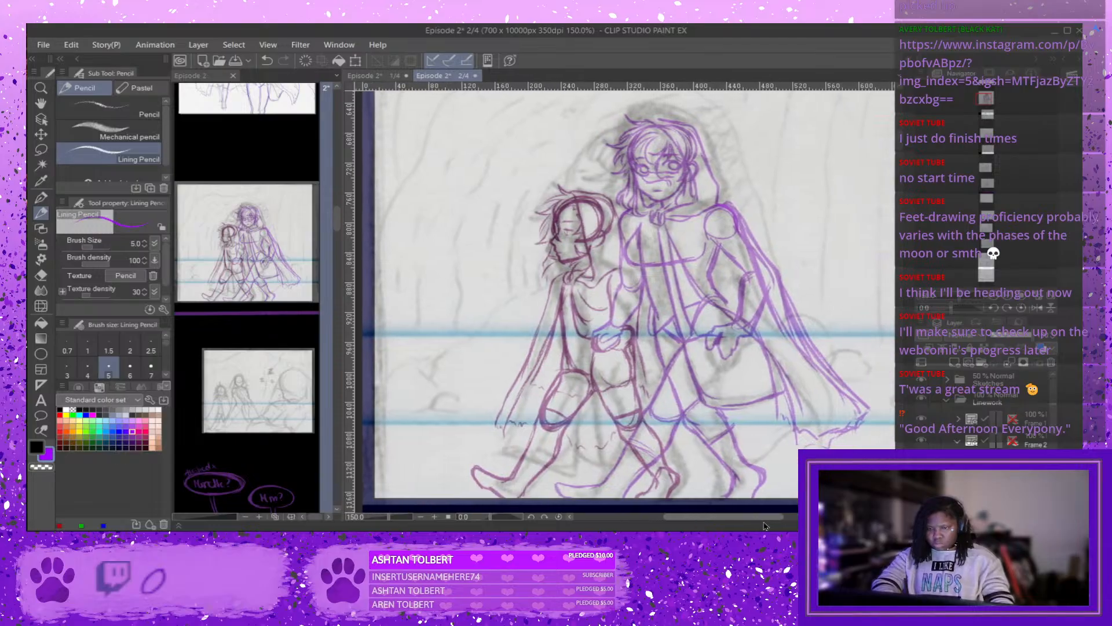
key(ctrl+minus)
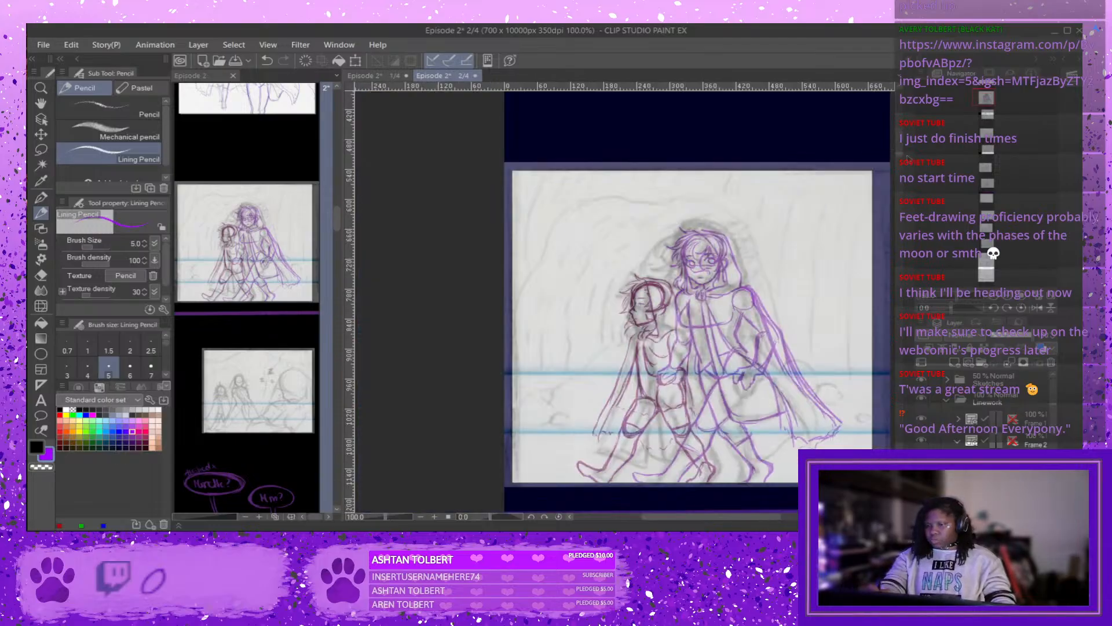
scroll(695, 307, down, 2)
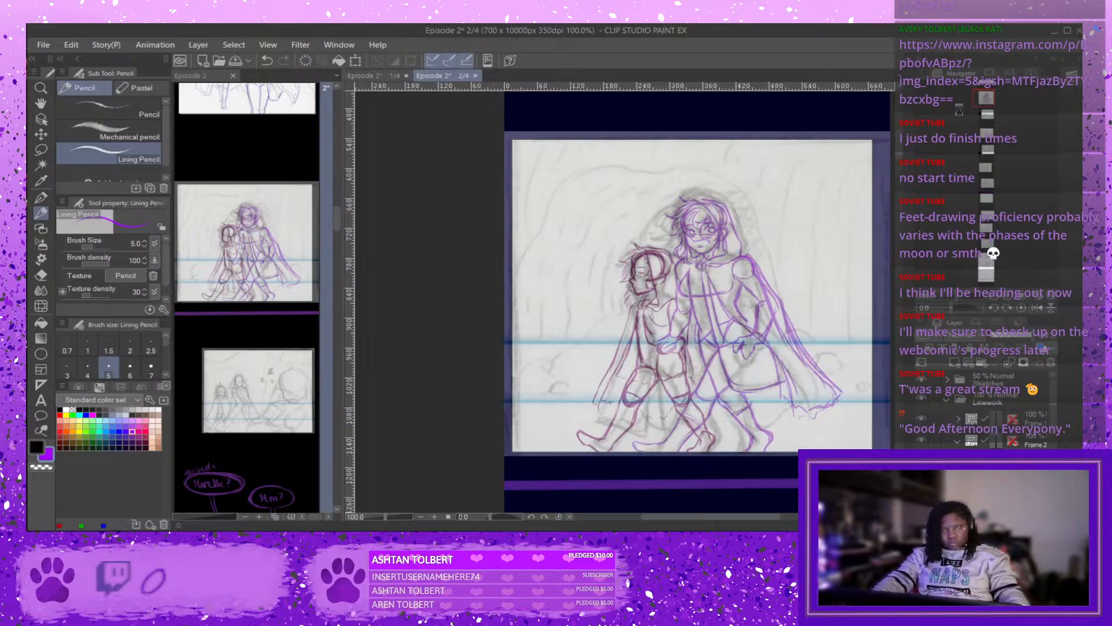
key(ctrl+s)
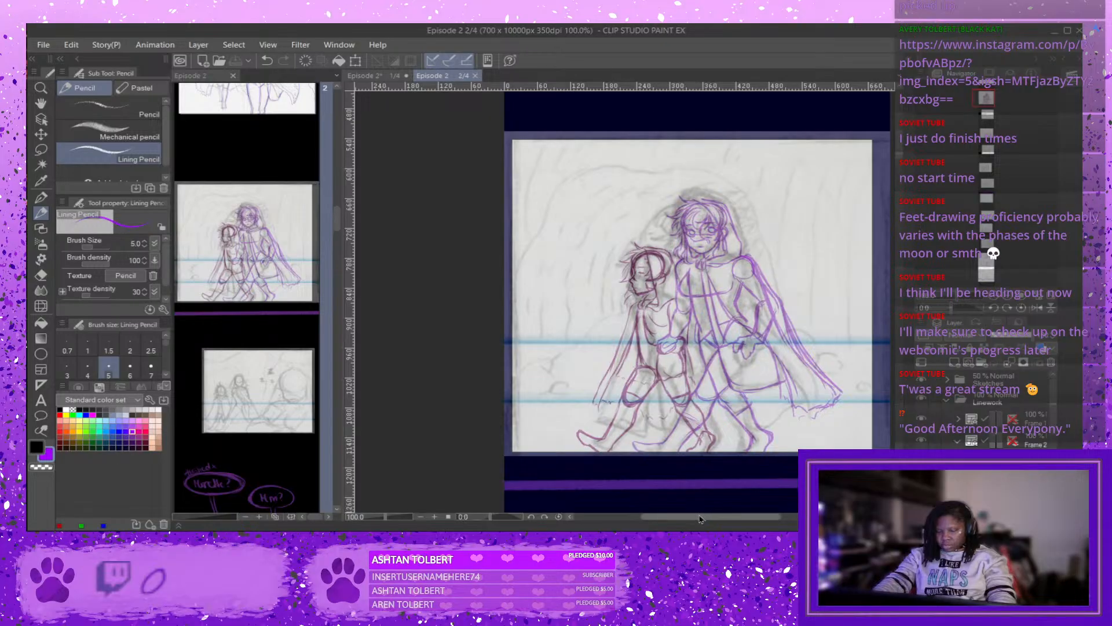
drag(700, 517, 722, 520)
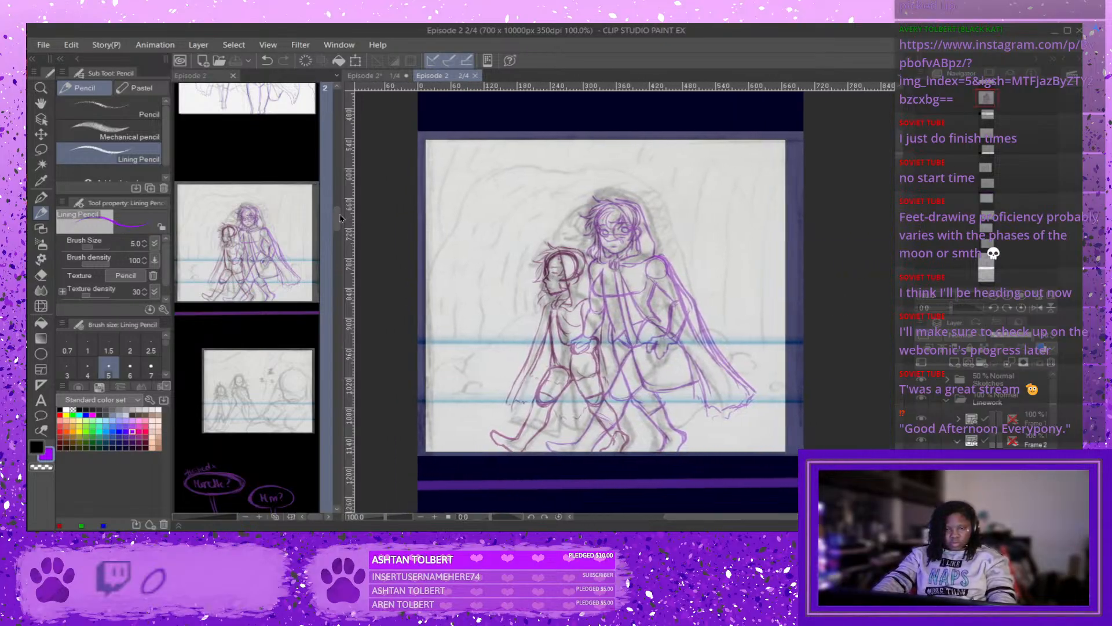
drag(338, 220, 420, 216)
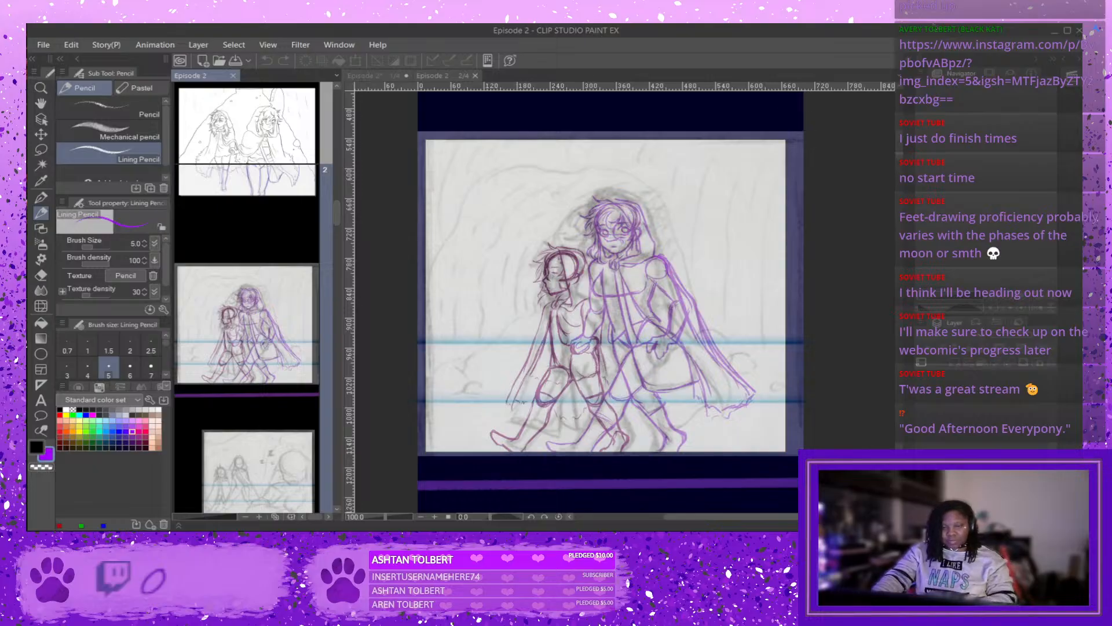